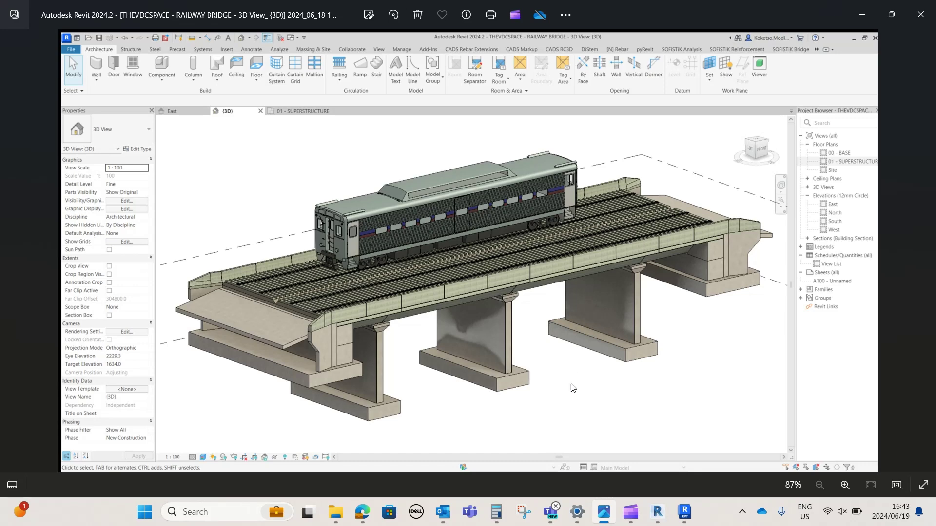
- Switch to the blank Revit project and open the South elevation view
click(684, 518)
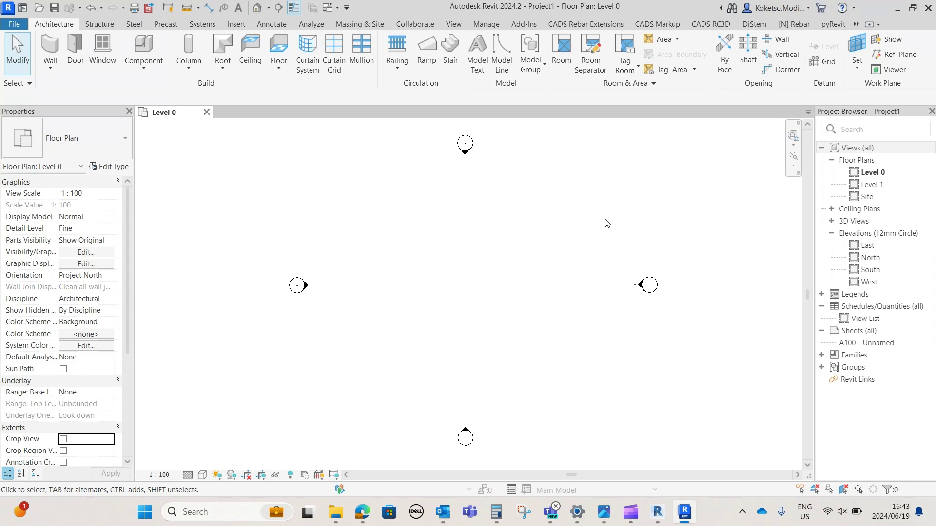
scroll(386, 230, down, 1)
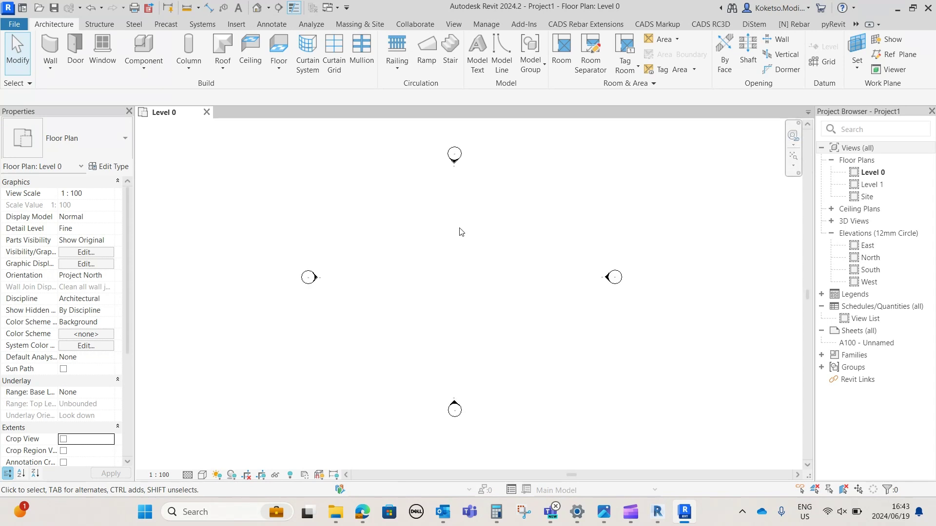
click(869, 271)
double_click(869, 271)
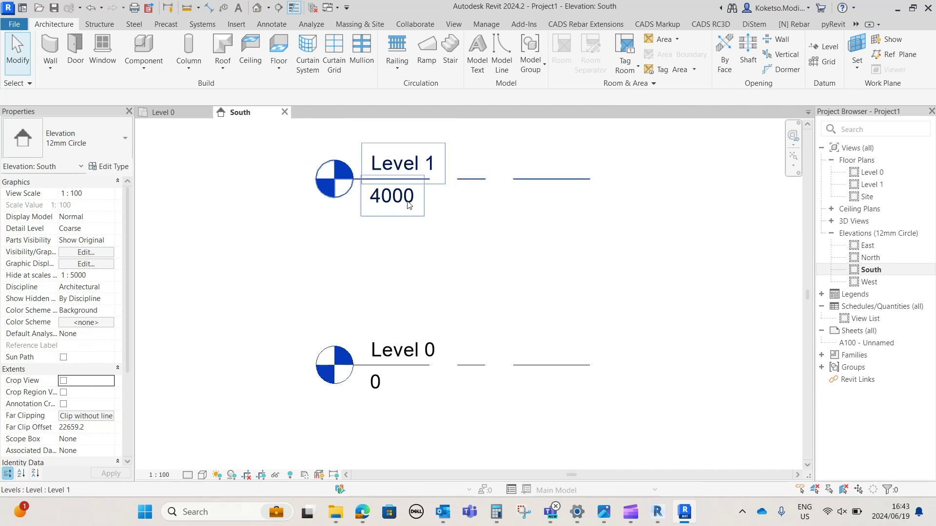
- Rename Level 0 as "00 - SUBSTRUCTURE" and rename its corresponding views as well
double_click(407, 350)
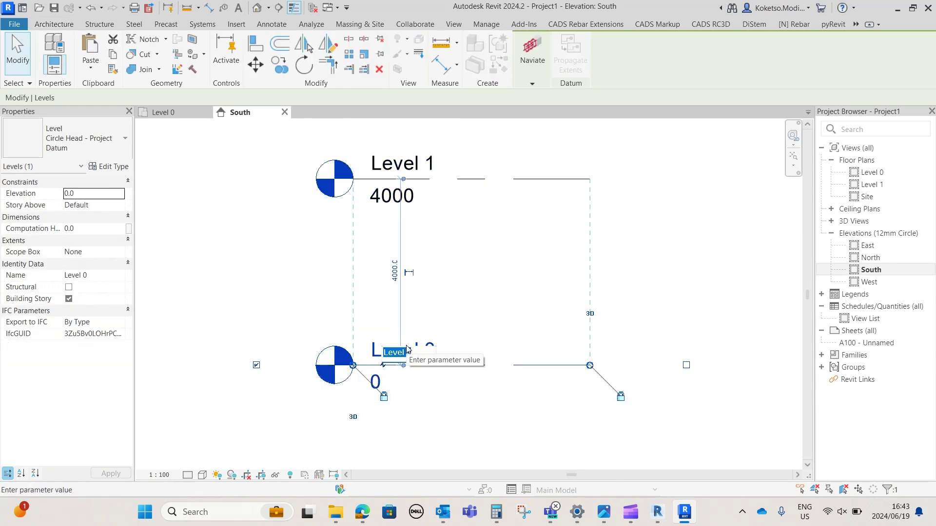
text(00)
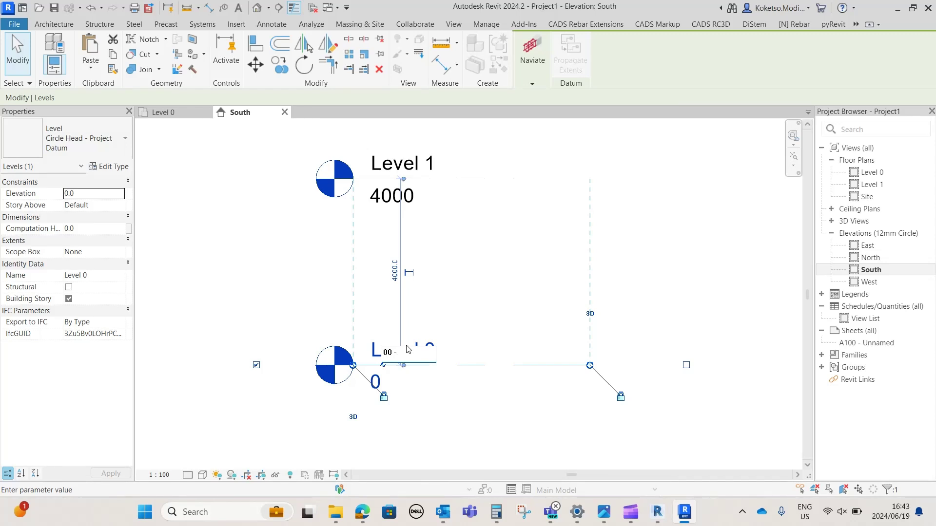
text( - SUBSTRUCTURE)
key(Return)
click(535, 254)
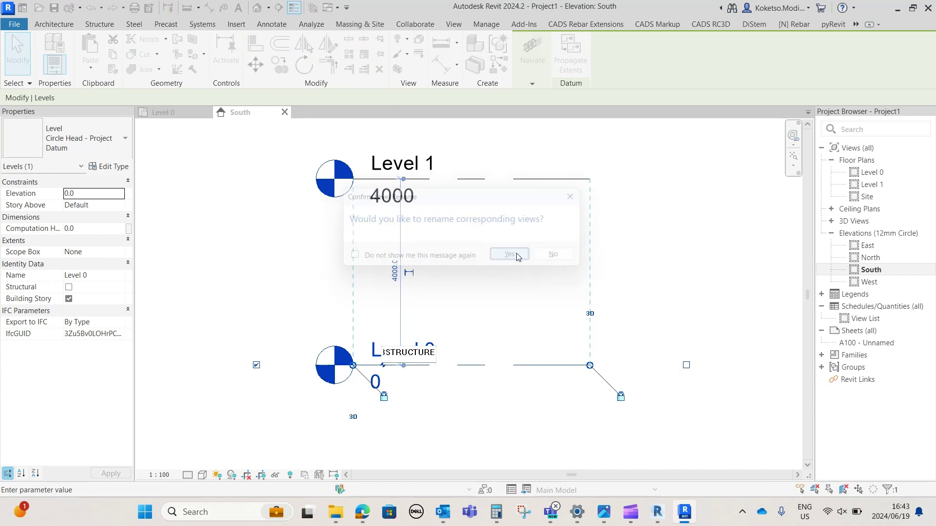
- Rename Level 1 as "01 - SUPERSTRUCTURE" and rename its corresponding views as well
double_click(430, 164)
text(01 - SUP)
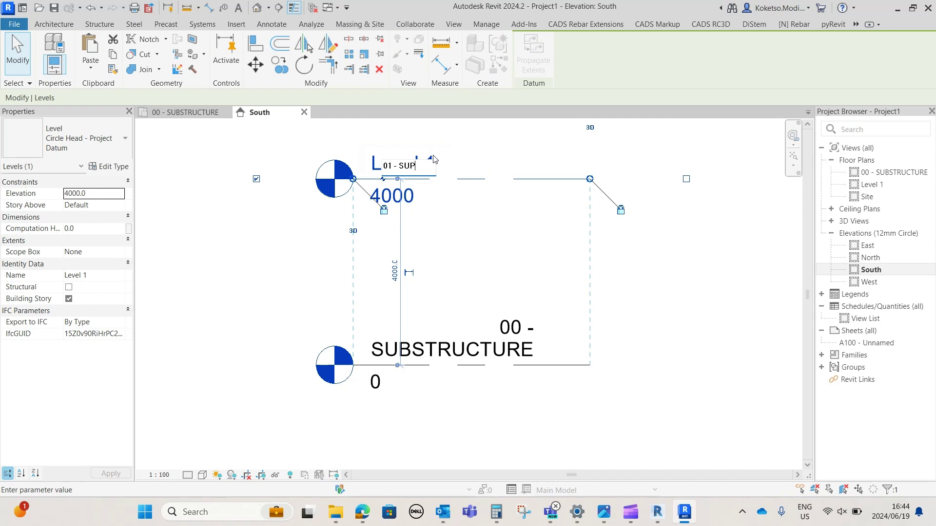
text(ERSTRUCTURE)
key(Return)
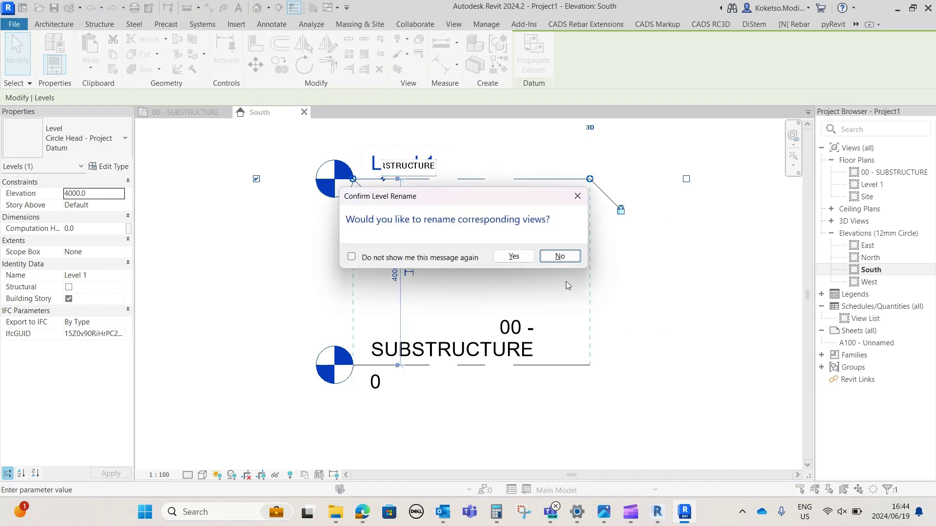
click(514, 255)
click(472, 234)
scroll(363, 245, down, 5)
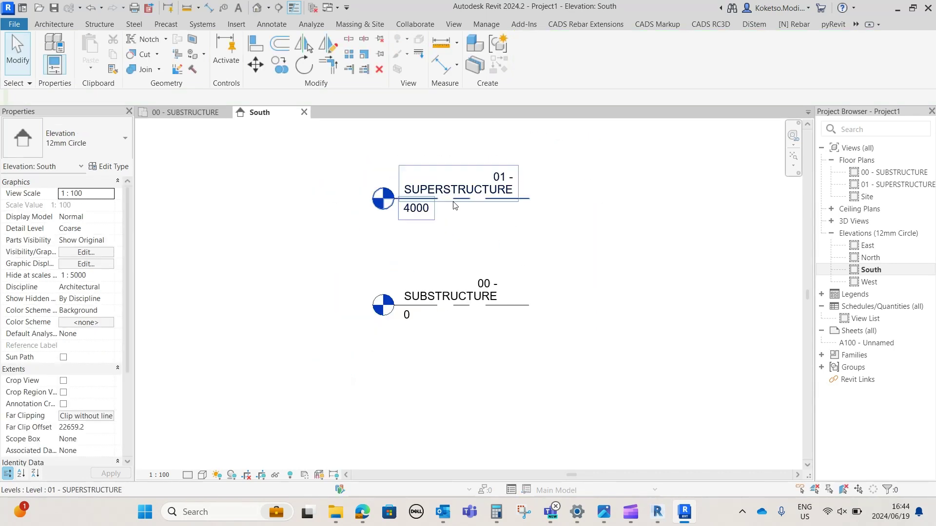
- Change the 00 - SUBSTRUCTURE level's type to Triangle Head - Project Datum
click(419, 220)
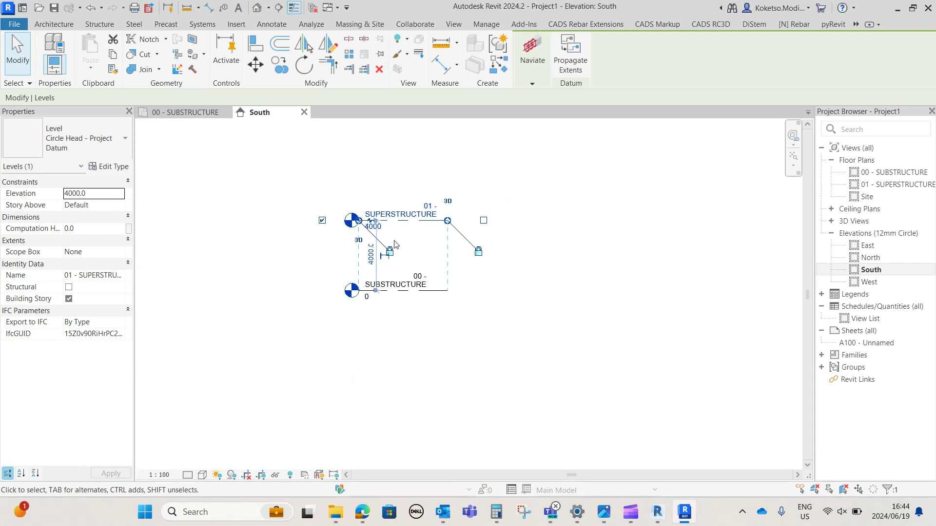
scroll(381, 278, up, 2)
click(431, 288)
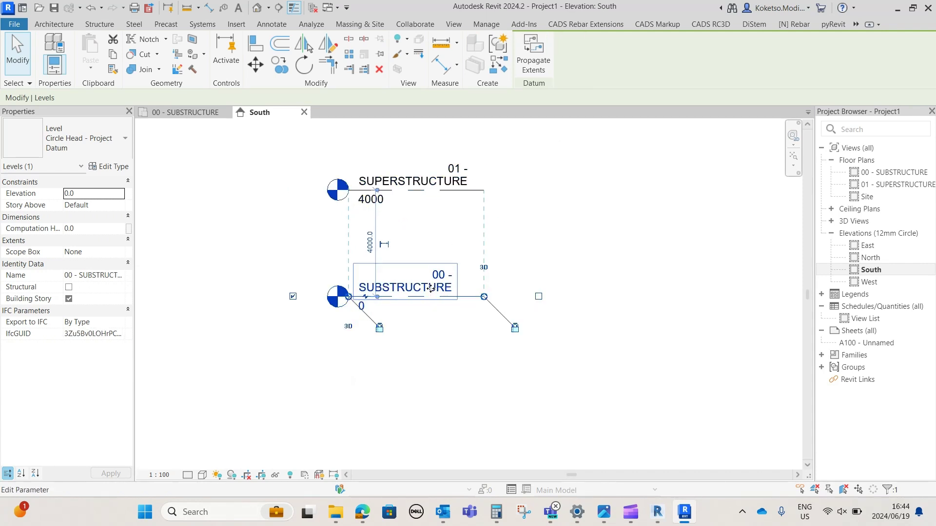
click(104, 155)
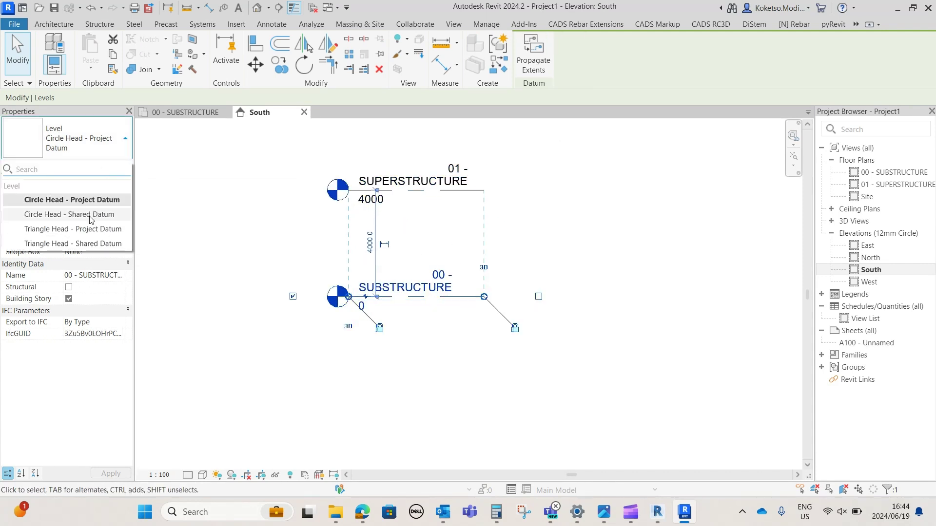
click(57, 229)
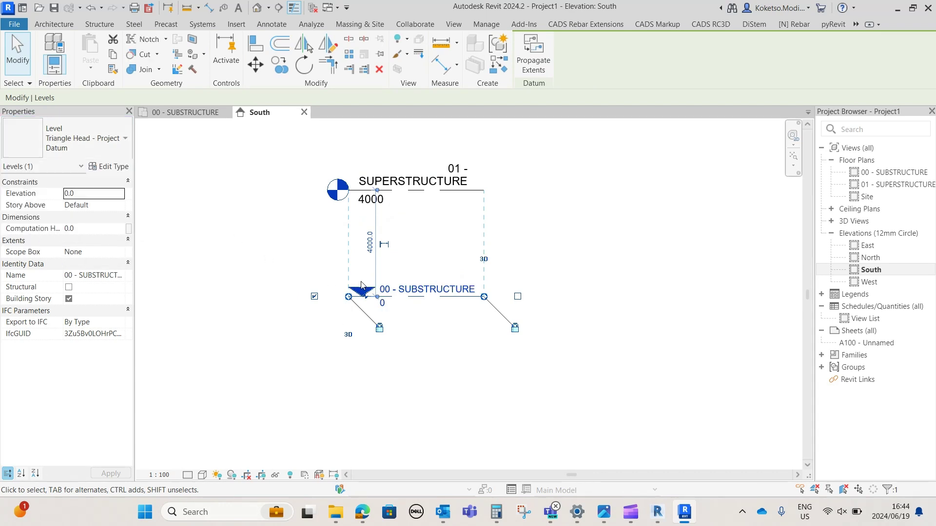
click(83, 159)
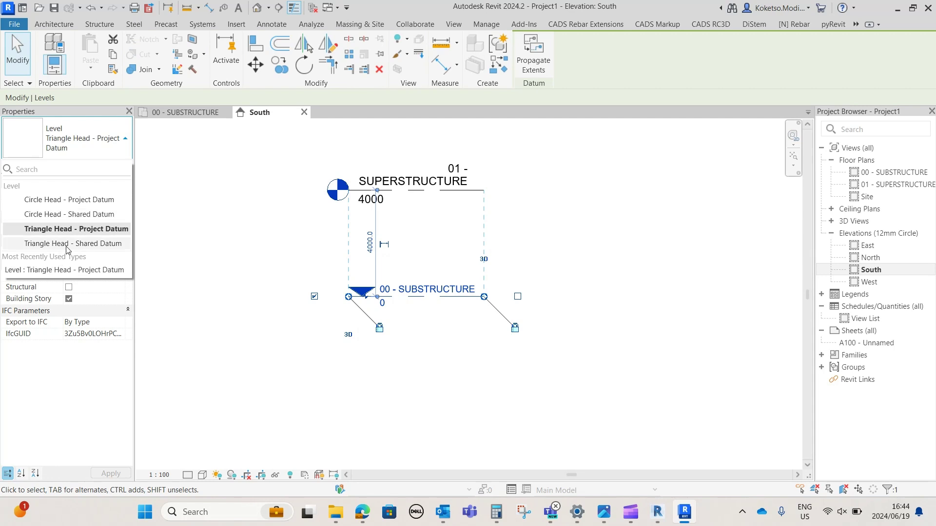
click(67, 229)
- Change the 01 - SUPERSTRUCTURE level's type to Triangle Head - Project Datum
click(415, 181)
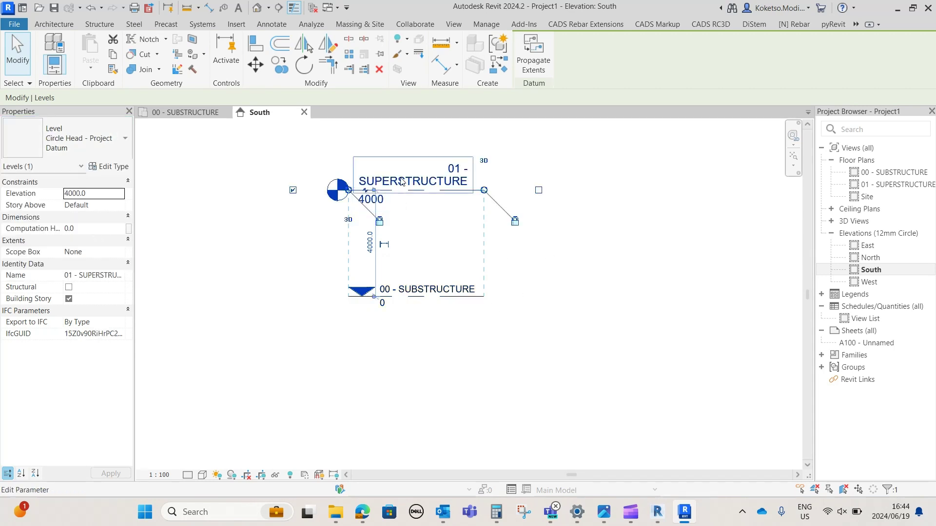
click(71, 138)
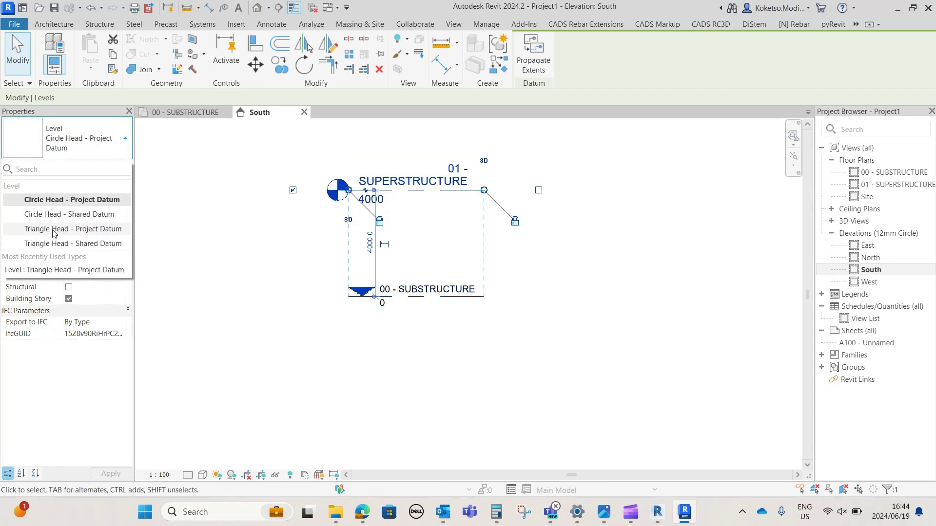
click(70, 230)
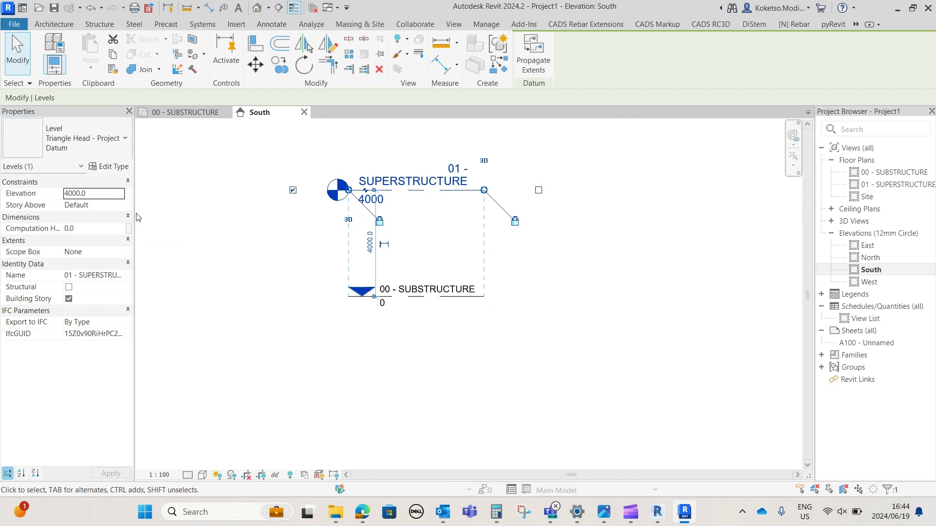
key(Escape)
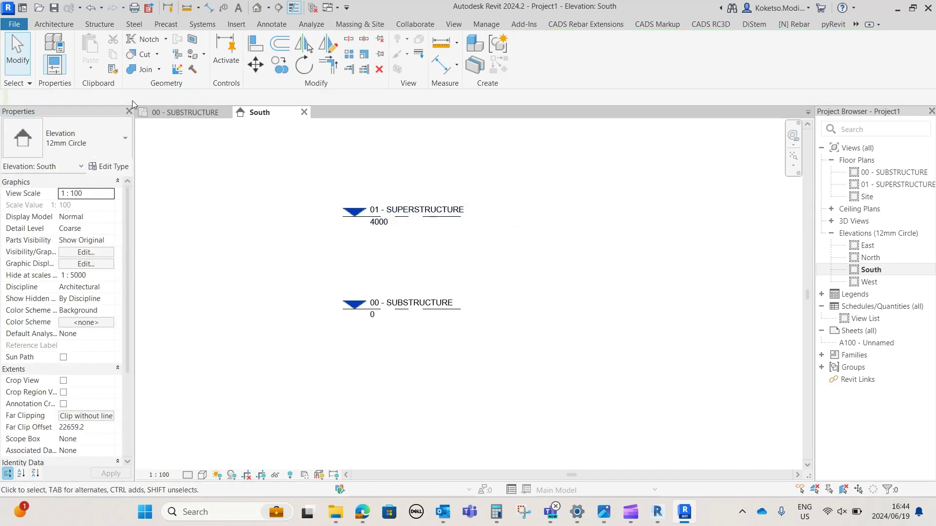
- In the 00 - SUBSTRUCTURE floor plan, move the west elevation marker about 20000 mm outward, straight to the west
click(186, 112)
scroll(332, 195, down, 2)
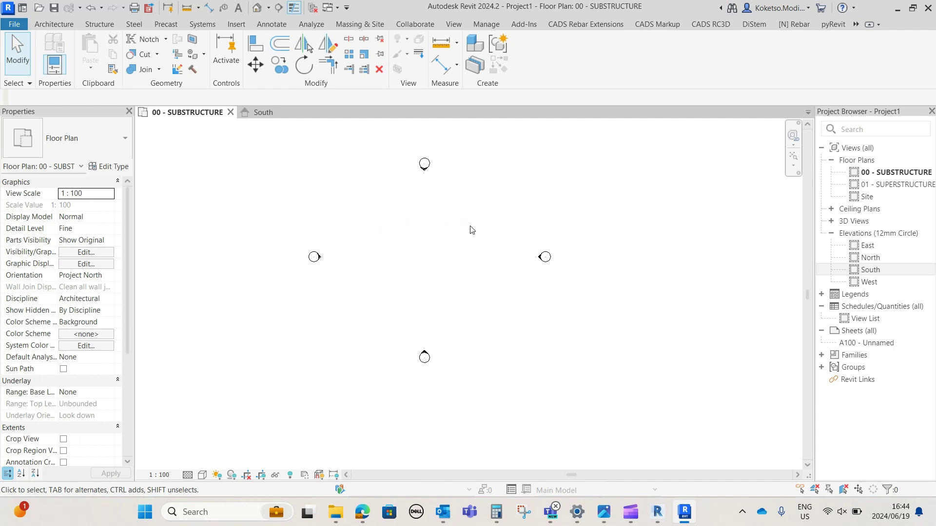
scroll(358, 236, down, 1)
middle_drag(358, 235, 431, 268)
drag(428, 264, 297, 335)
click(256, 64)
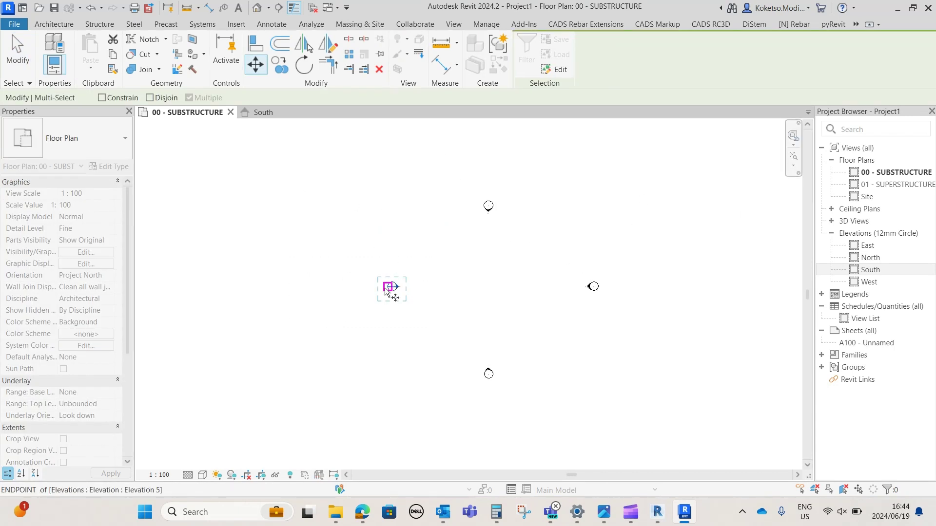
click(393, 287)
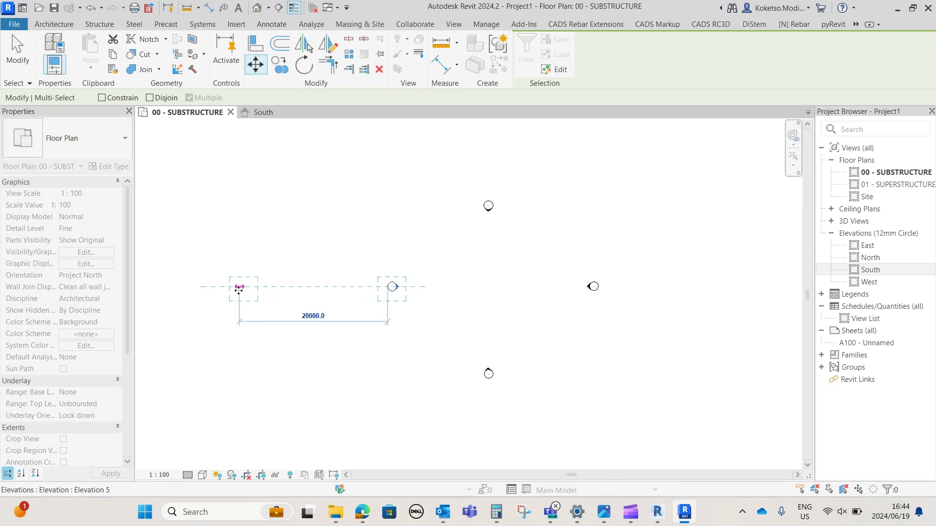
click(244, 288)
scroll(347, 295, down, 2)
- Move the east elevation marker horizontally outward, farther to the east, to widen the working area
click(423, 310)
drag(421, 306, 418, 301)
scroll(417, 301, up, 1)
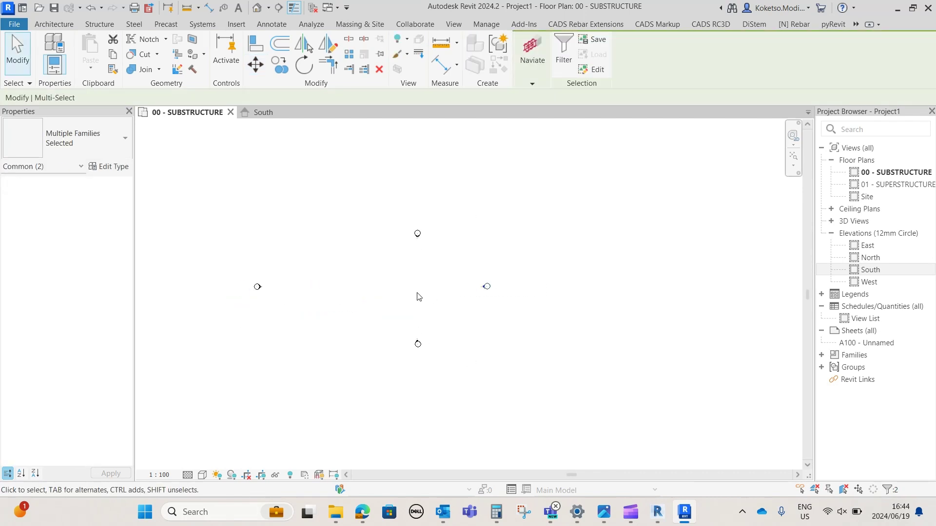
click(255, 65)
click(489, 288)
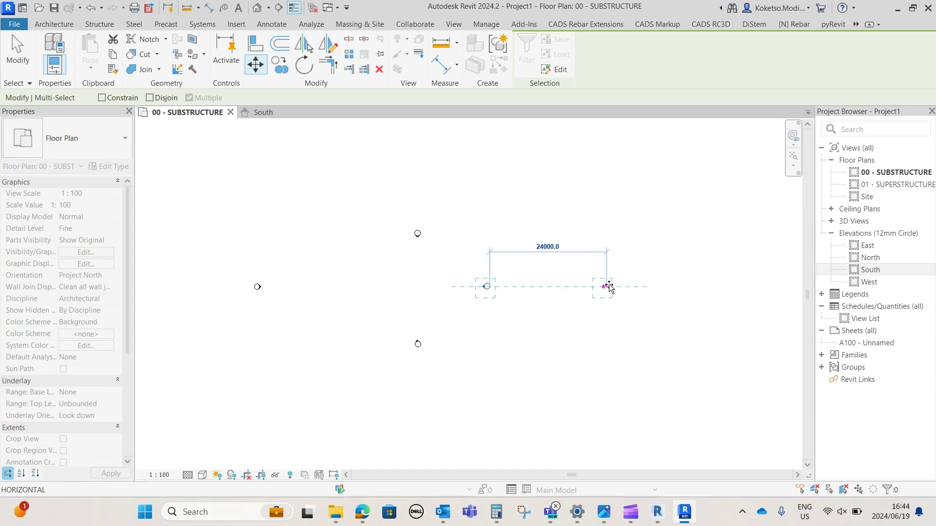
click(587, 288)
- Move the north elevation marker about 20000 mm vertically outward, away from the centre of the plan
drag(489, 214, 347, 261)
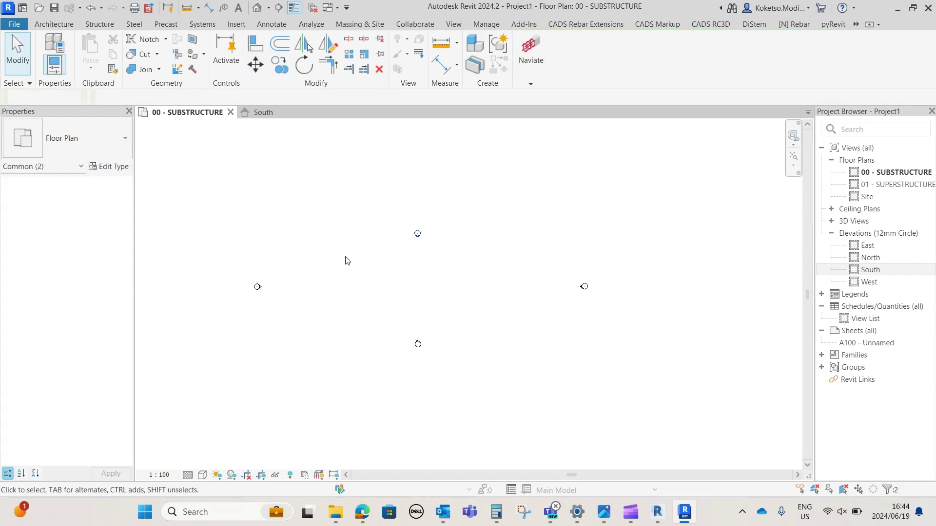
click(256, 64)
click(418, 233)
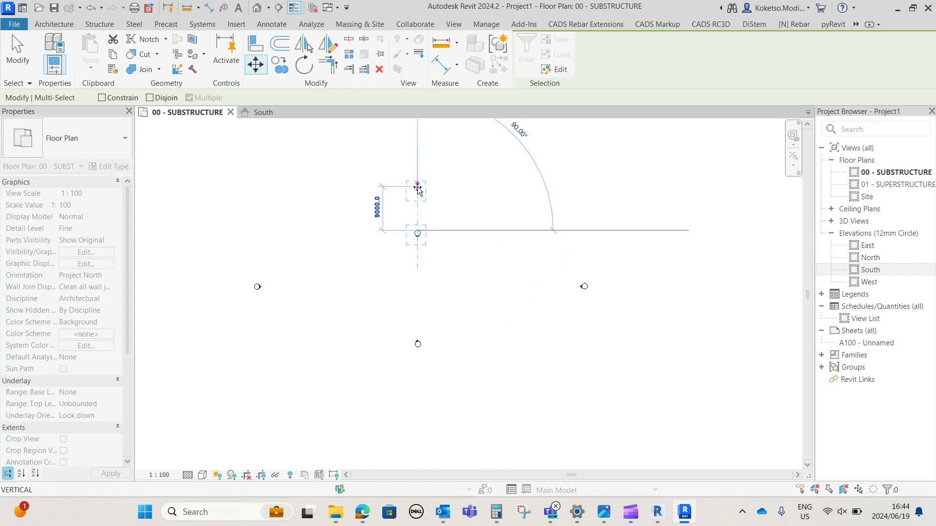
middle_drag(427, 164, 427, 223)
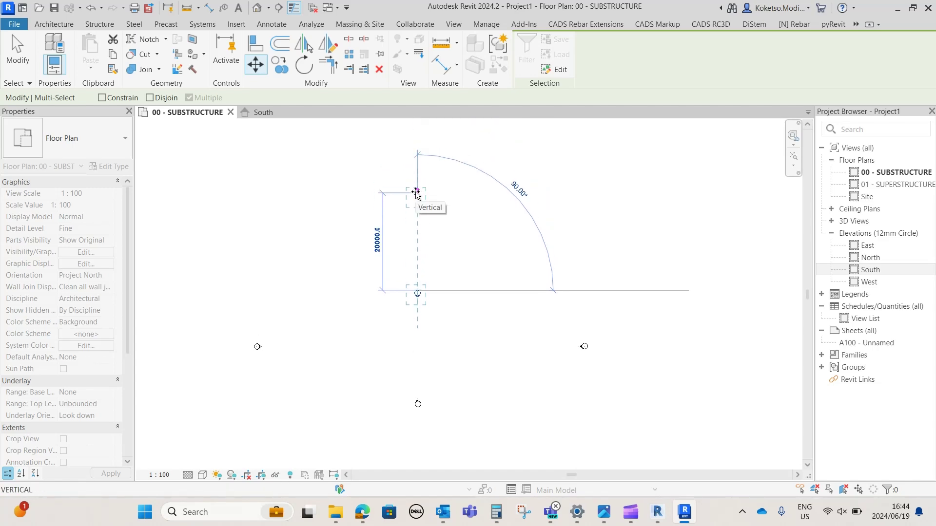
click(417, 193)
- Move the south elevation marker vertically outward, farther to the south of the plan
click(449, 379)
drag(453, 391, 397, 420)
middle_drag(422, 418, 418, 277)
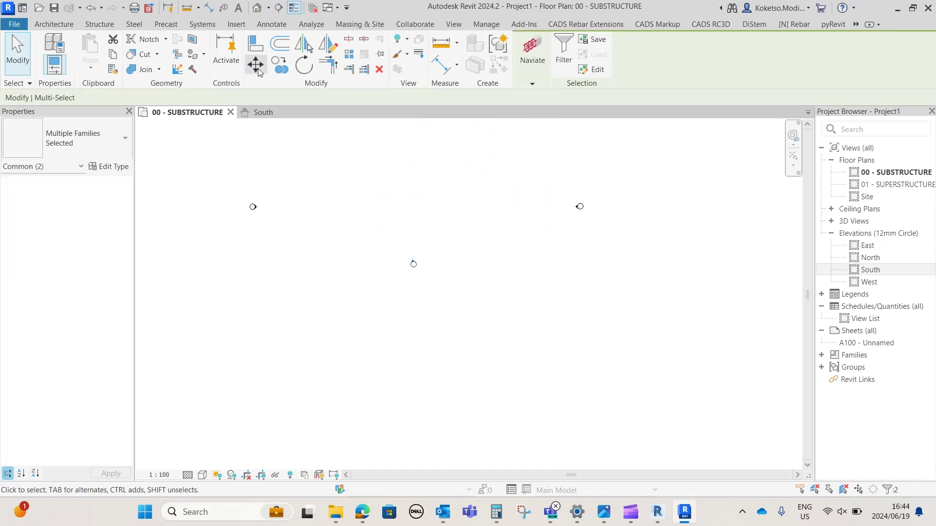
click(256, 65)
click(413, 274)
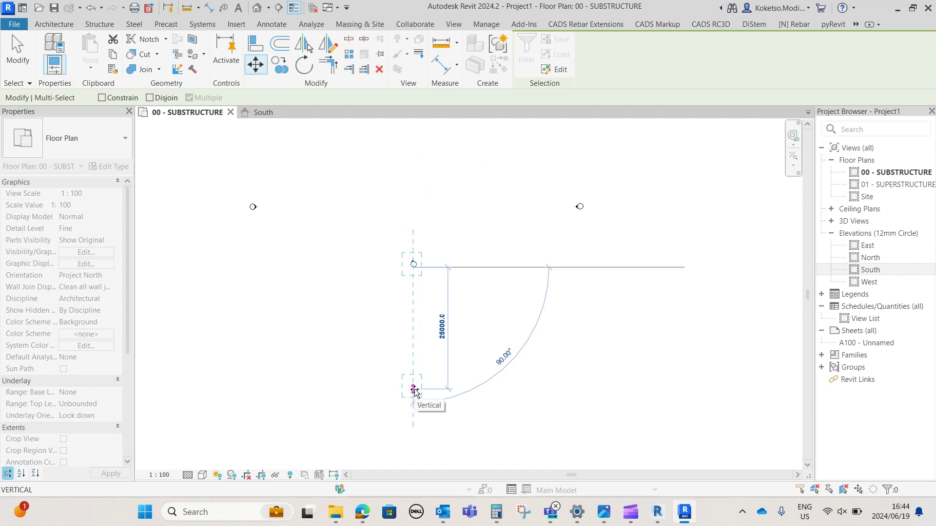
click(414, 369)
key(Escape)
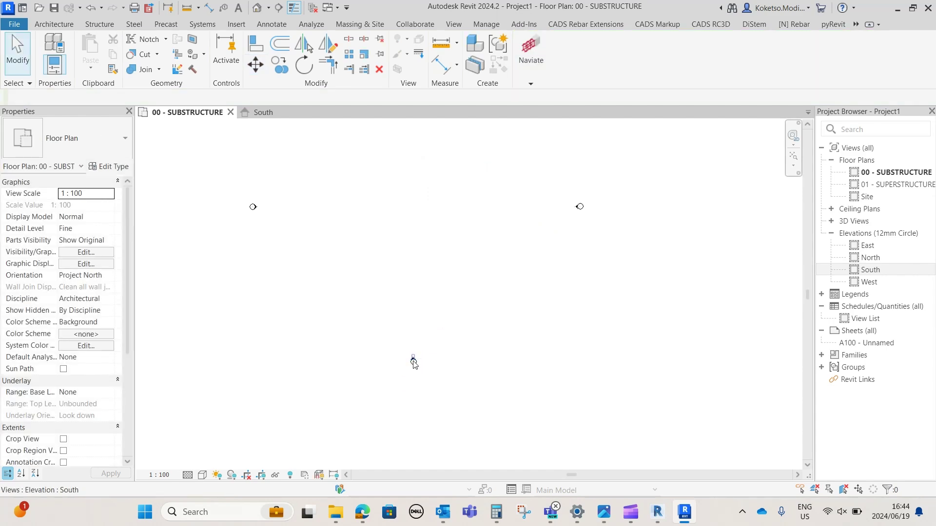
- Extend the South elevation's far clip line northward until it reaches the north elevation marker
click(413, 362)
middle_drag(427, 340, 423, 392)
scroll(422, 391, down, 1)
drag(410, 325, 411, 181)
key(Escape)
- Extend the far clip lines of the East and West elevations across the plan, each to near the opposite marker
click(532, 293)
drag(436, 295, 291, 293)
key(Escape)
click(288, 291)
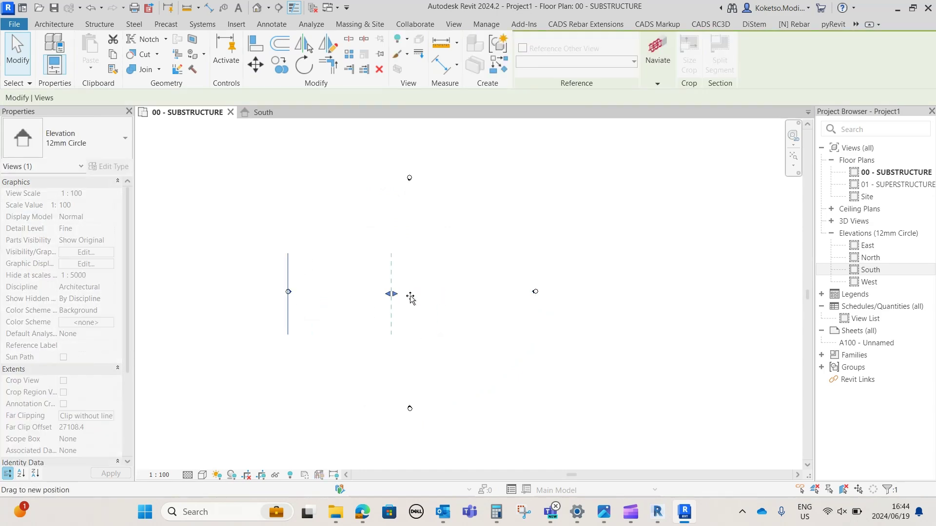
drag(410, 295, 525, 294)
key(Escape)
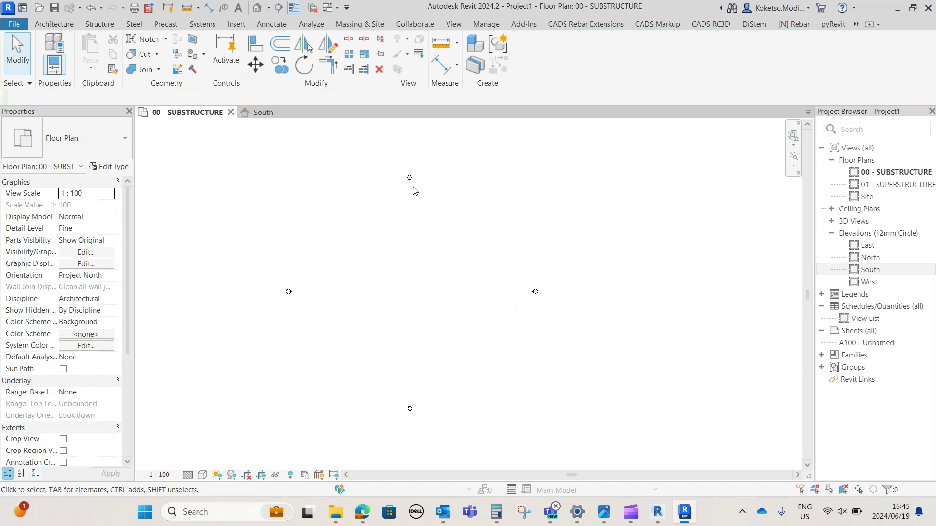
- Extend the North elevation's far clip line southward to the south elevation marker
click(410, 181)
drag(411, 259, 419, 406)
key(Escape)
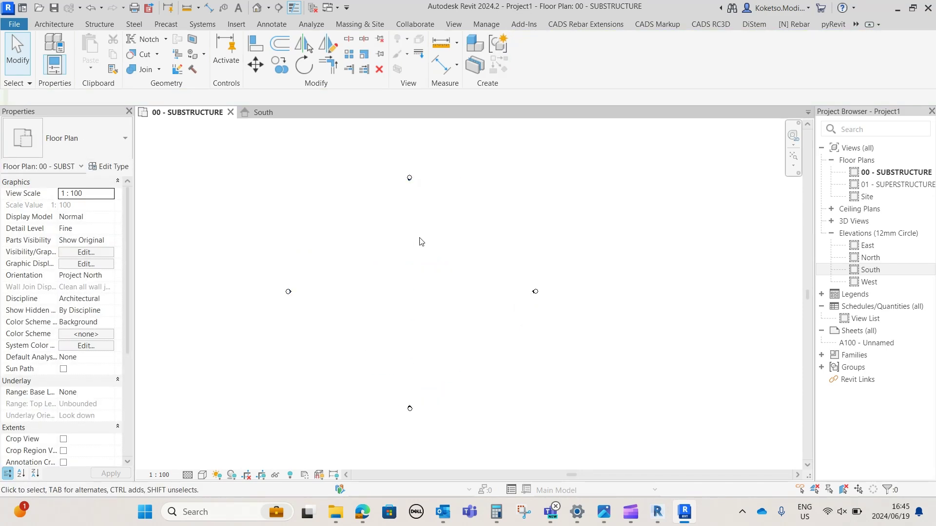
- Draw a vertical grid line in the western part of the plan, between the north and south elevation marker positions
click(794, 158)
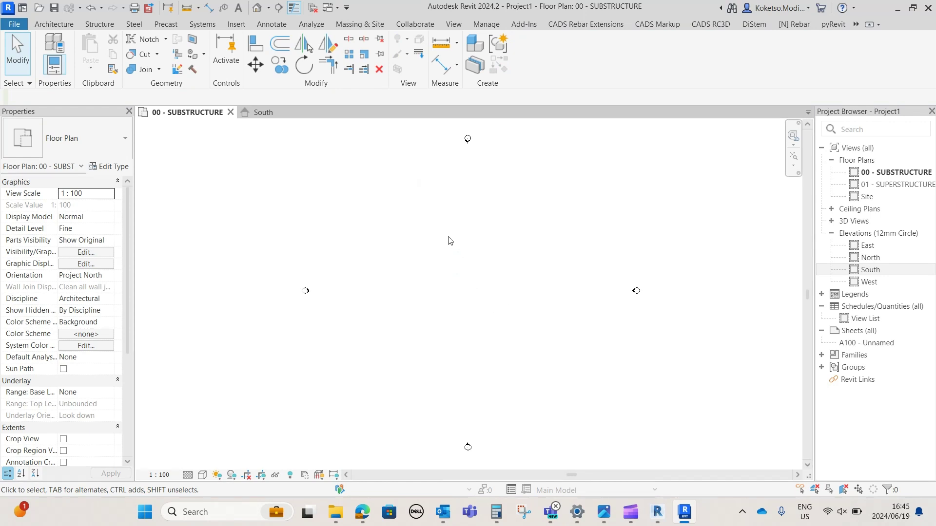
click(51, 26)
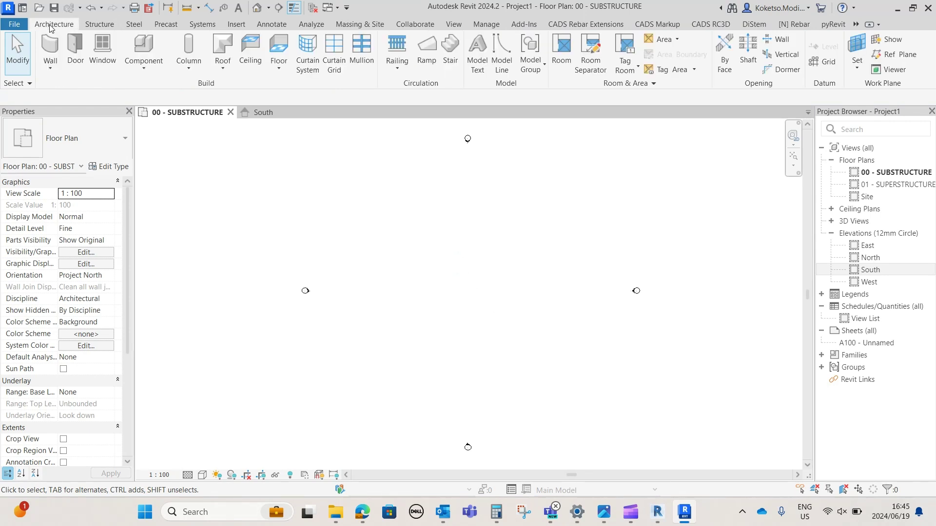
click(824, 62)
click(341, 173)
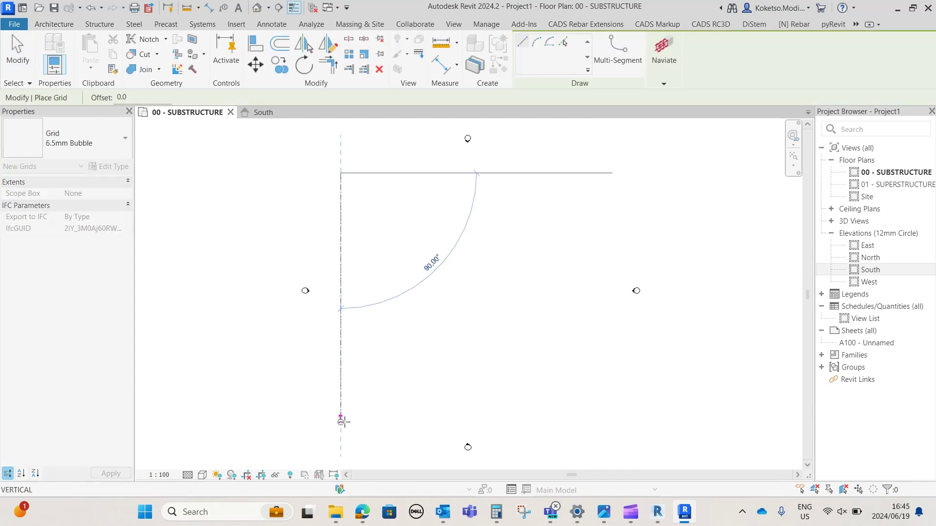
click(341, 413)
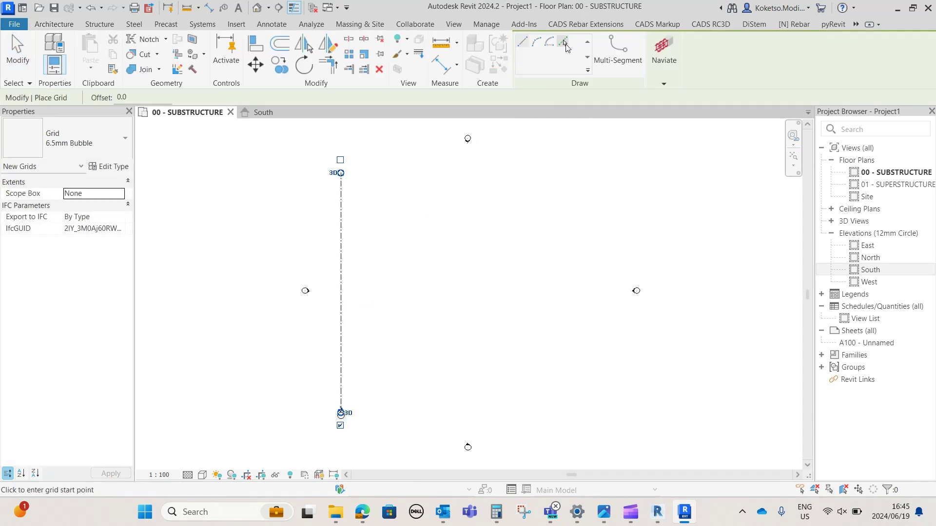
- Add a second vertical grid line offset 6000 east of the first by picking the existing grid
click(564, 42)
double_click(140, 93)
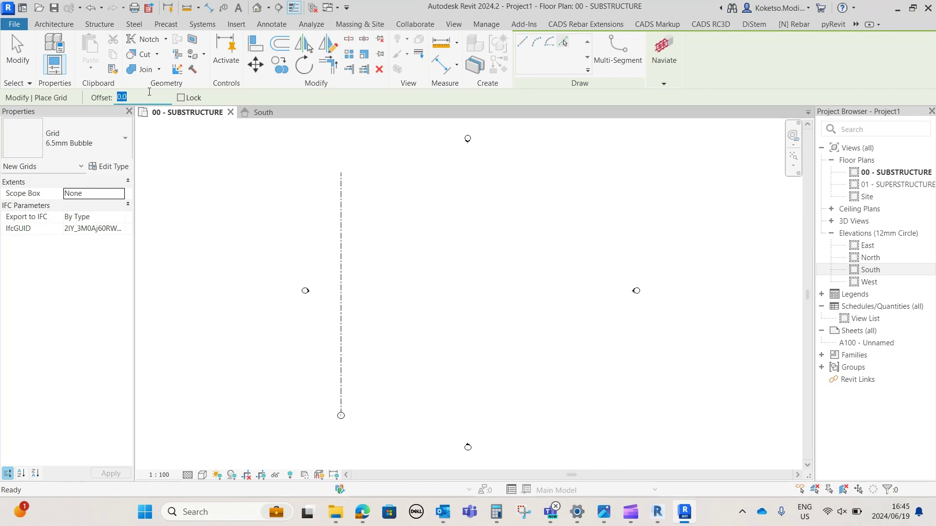
text(6000)
click(347, 274)
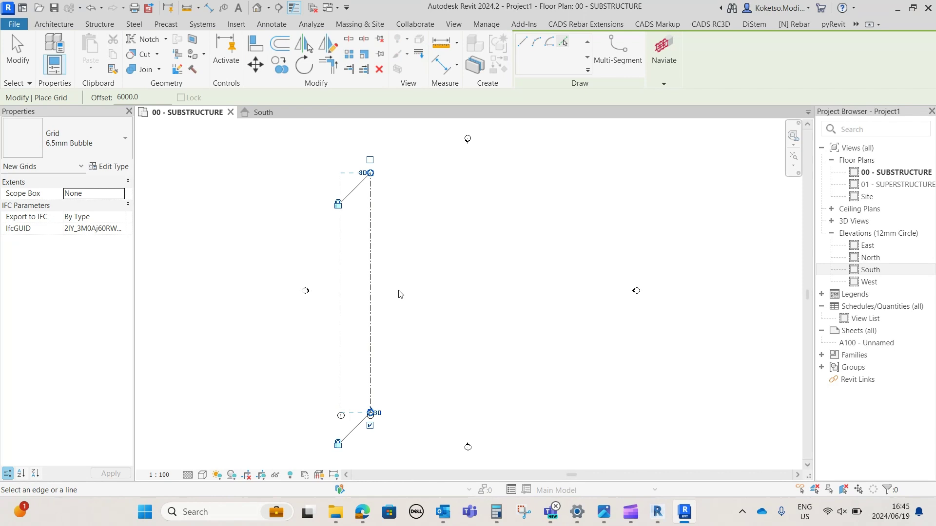
- Add two more vertical grids eastward, each offset 12000 from the previous grid line
click(146, 97)
text(12000)
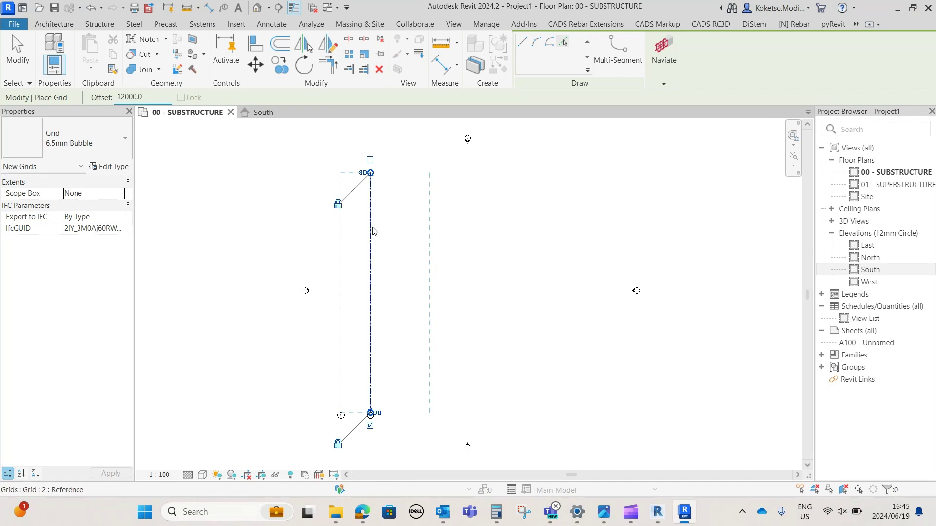
click(371, 229)
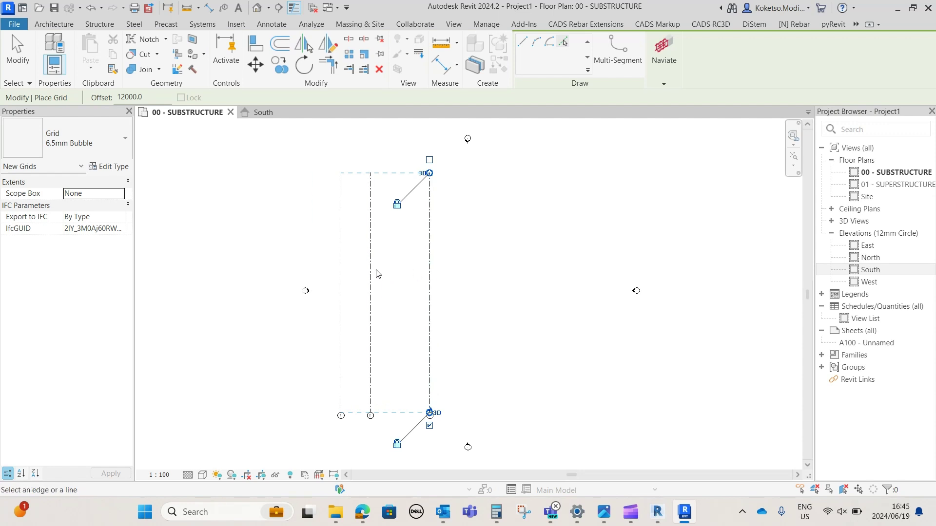
click(435, 260)
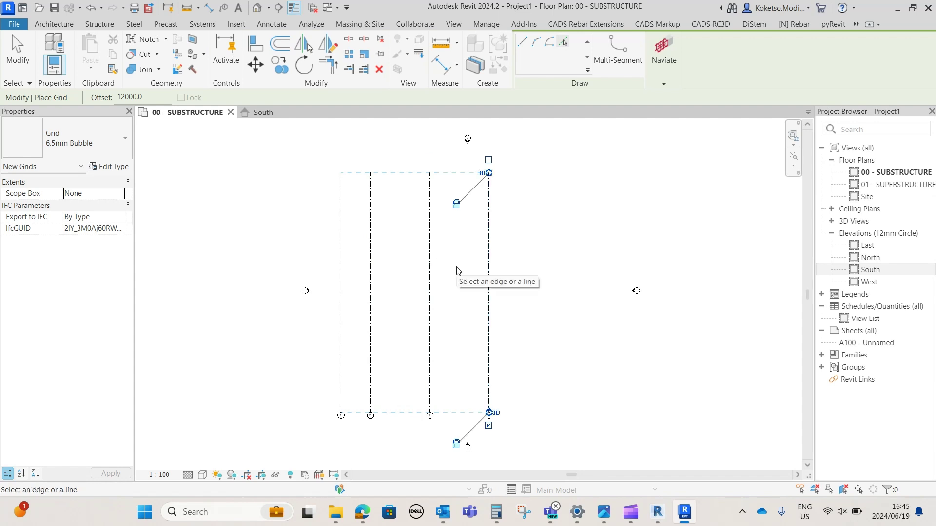
- Add a fifth vertical grid offset 6000 east of the fourth and finish placing grids
double_click(128, 99)
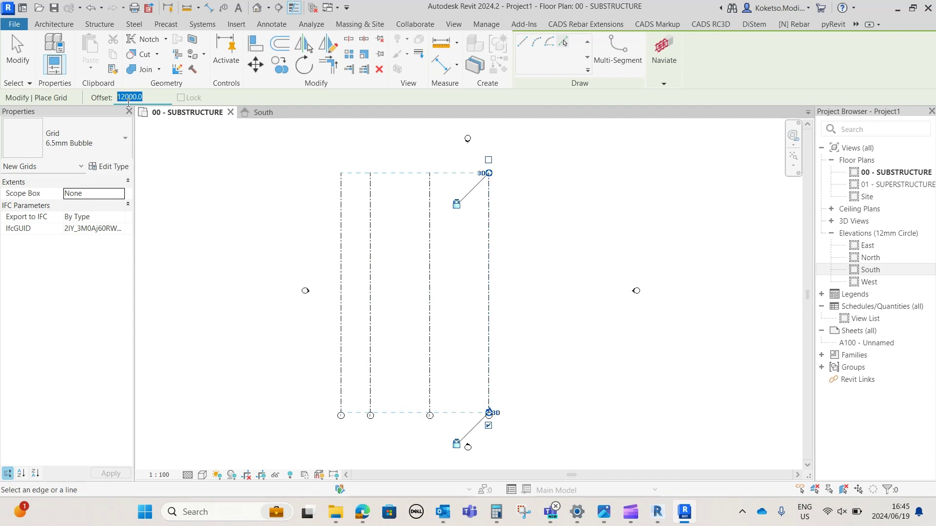
text(6000)
click(494, 257)
key(Escape)
key(Escape)
- Move all five vertical grids eastward together, centring them between the West and East elevation markers
drag(616, 226, 293, 253)
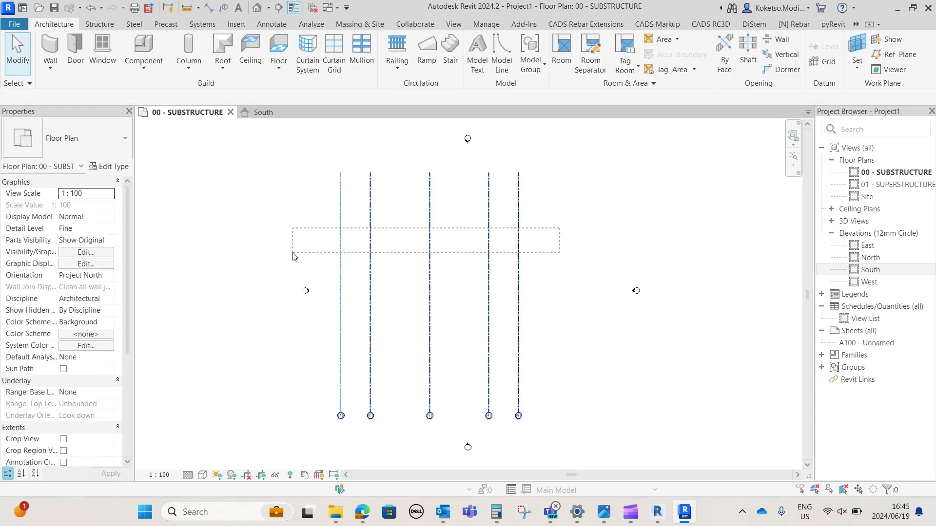
drag(520, 233, 559, 234)
key(Escape)
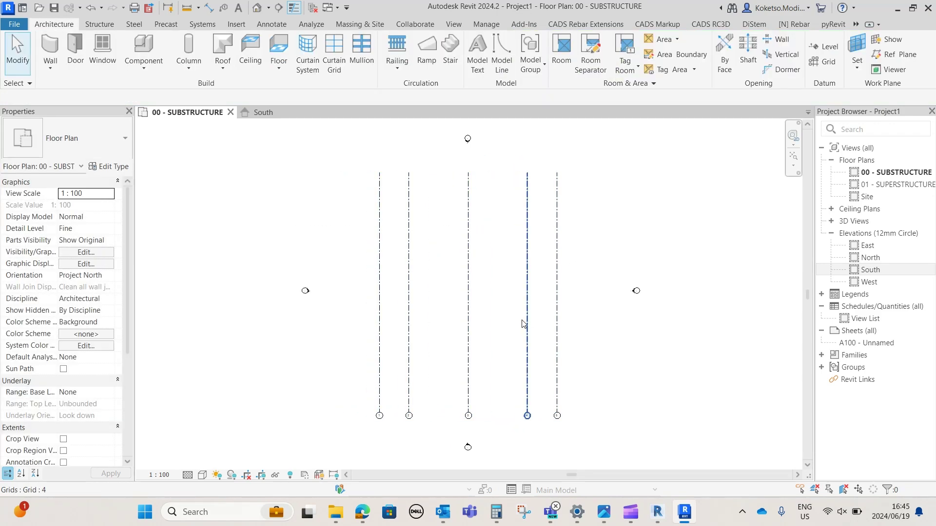
- Rename grid 1, the westernmost vertical grid, as ABUTMENT-01
scroll(520, 322, up, 1)
middle_drag(516, 322, 505, 250)
scroll(381, 352, up, 6)
click(325, 373)
scroll(326, 374, up, 1)
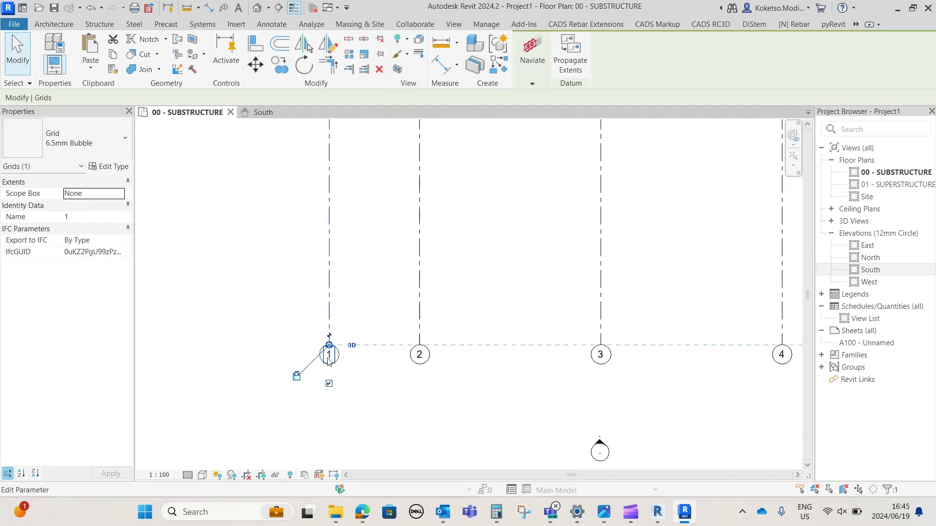
click(331, 359)
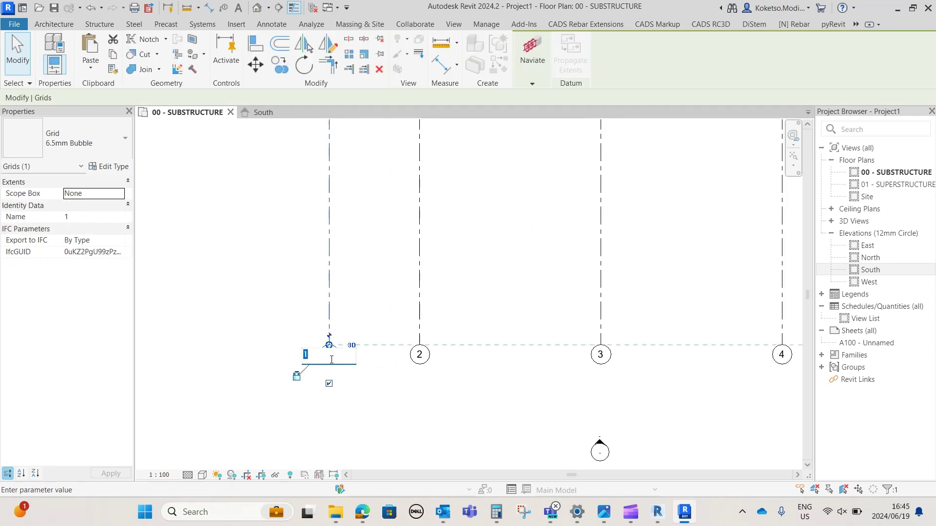
text(A)
text(BUTME)
text(NT-01)
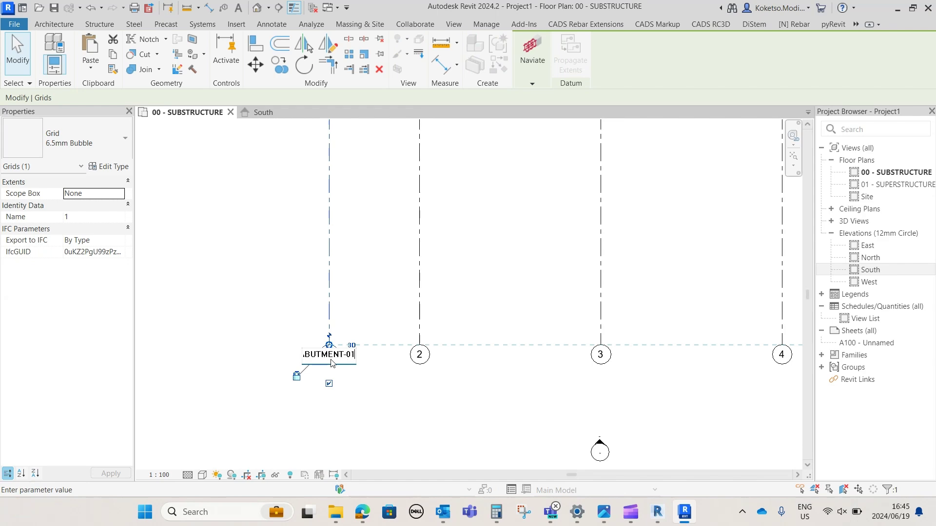
key(Return)
- Rename grid 2 as PIER-01
click(431, 336)
click(420, 354)
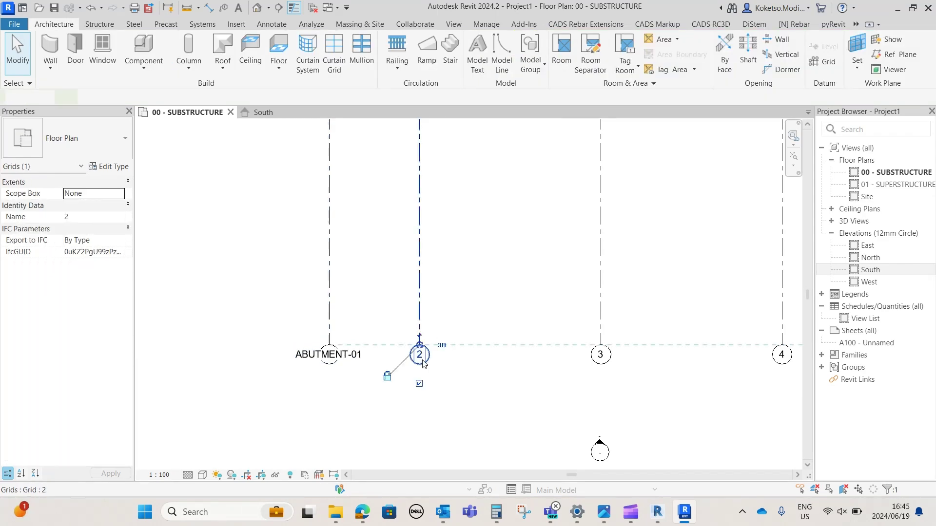
click(422, 355)
text(PIER-)
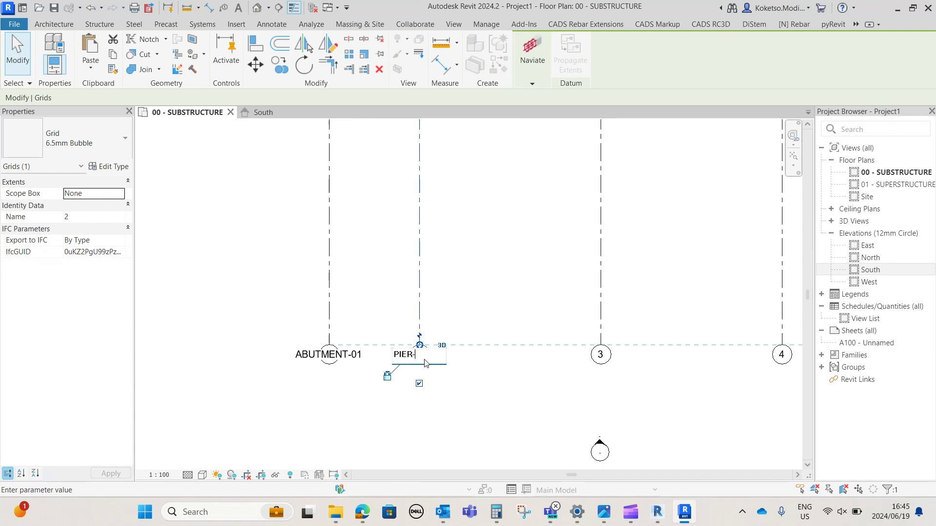
text(01)
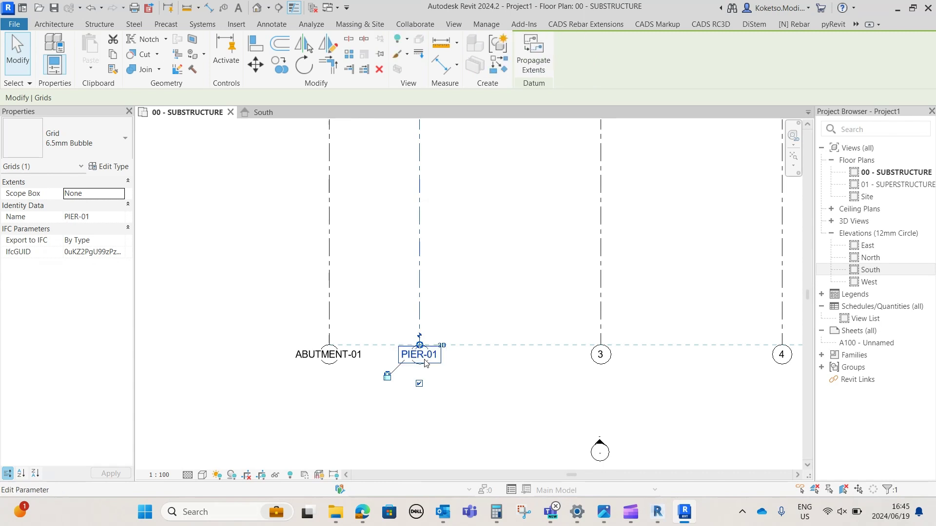
key(Return)
key(Escape)
- Rename grid 3 as PIER-02 and grid 4 as PIER03
scroll(354, 311, down, 1)
double_click(455, 341)
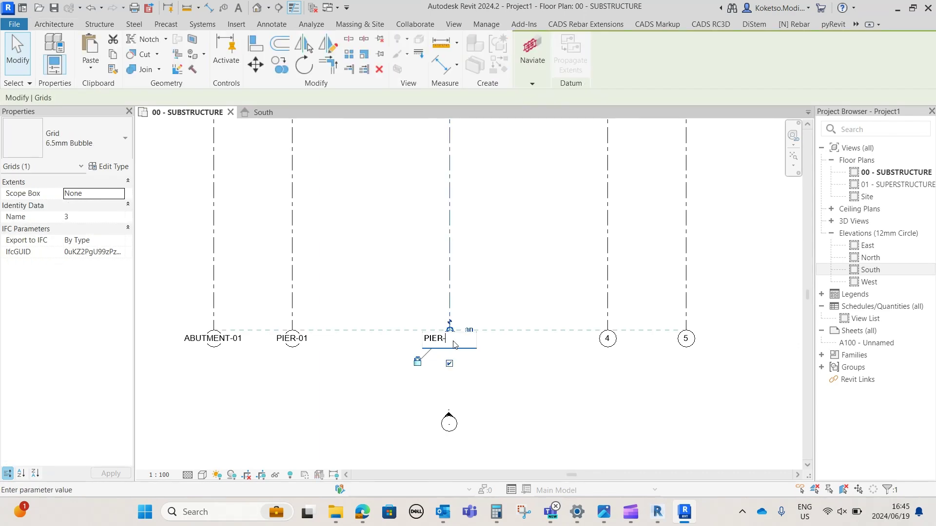
click(524, 371)
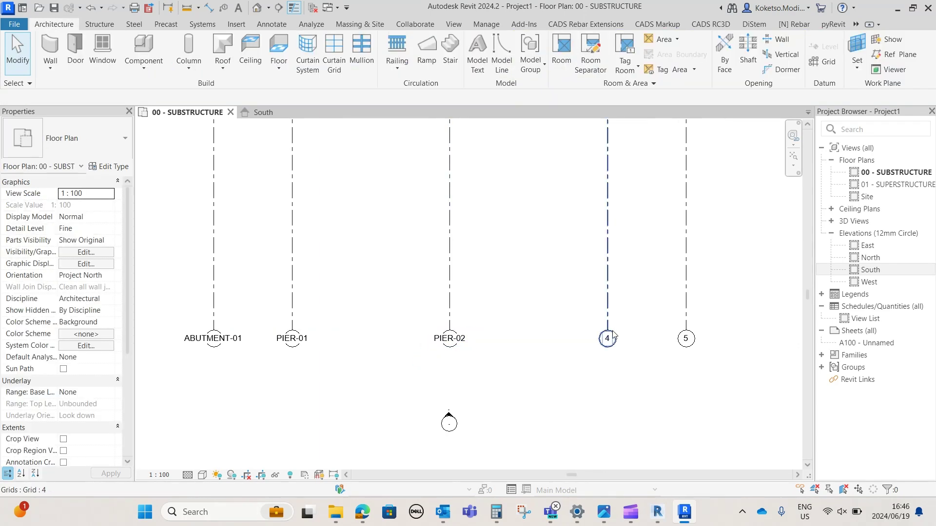
click(611, 340)
double_click(611, 340)
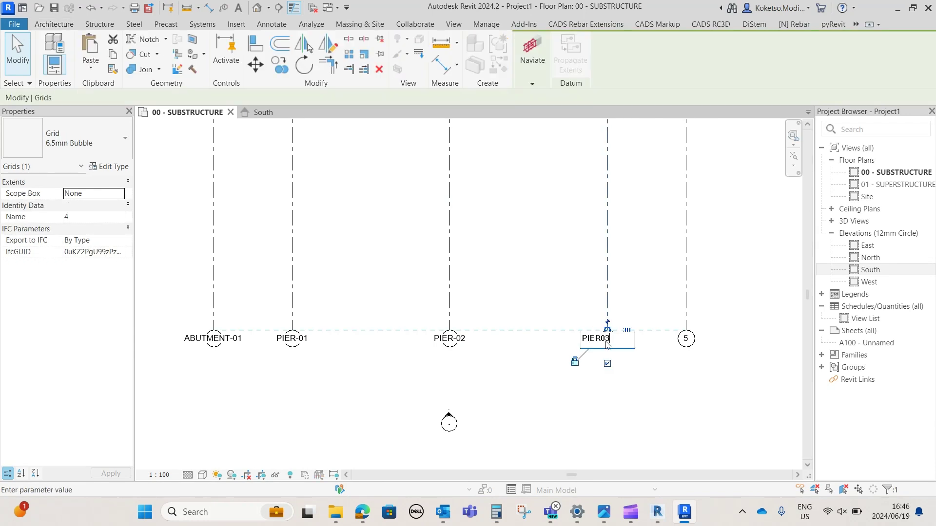
click(660, 349)
- Rename grid 5, the easternmost vertical grid, as ABUTMENT-02
click(686, 340)
double_click(687, 341)
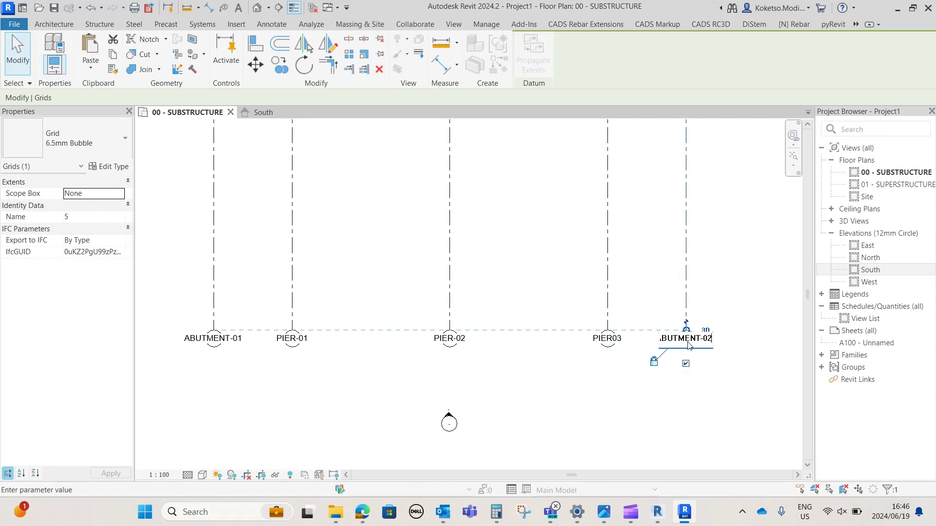
key(Return)
click(543, 382)
- Draw a horizontal grid line across the five vertical grids, in line with the West and East elevation markers, showing bubbles at both ends
scroll(543, 382, down, 3)
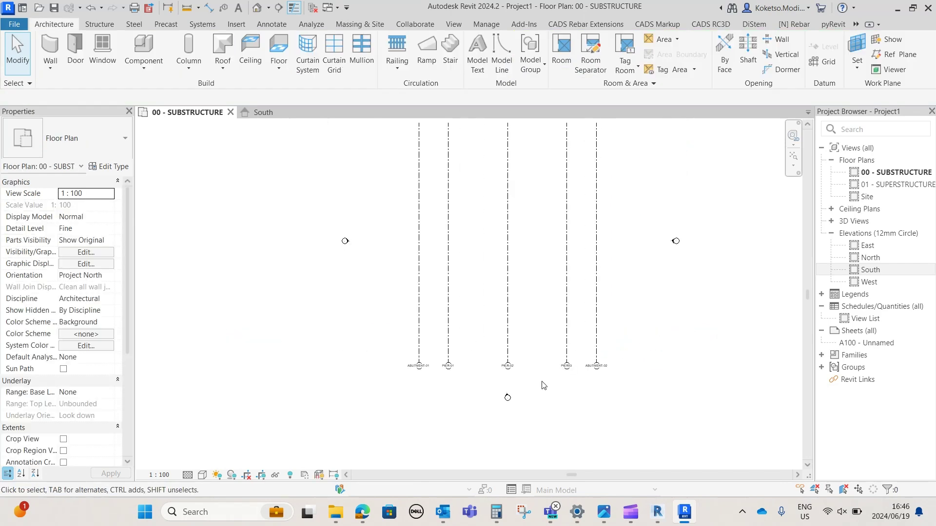
middle_drag(578, 214, 545, 258)
scroll(549, 281, up, 1)
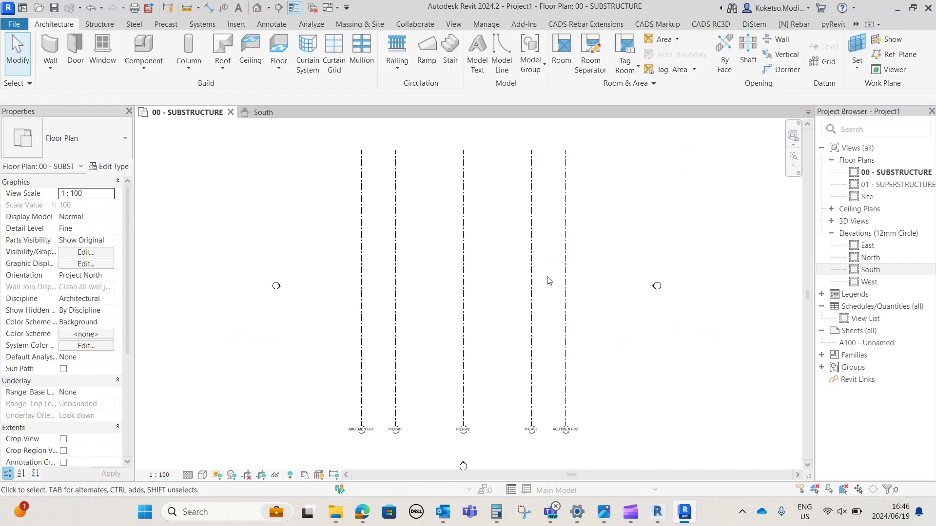
click(813, 64)
click(314, 286)
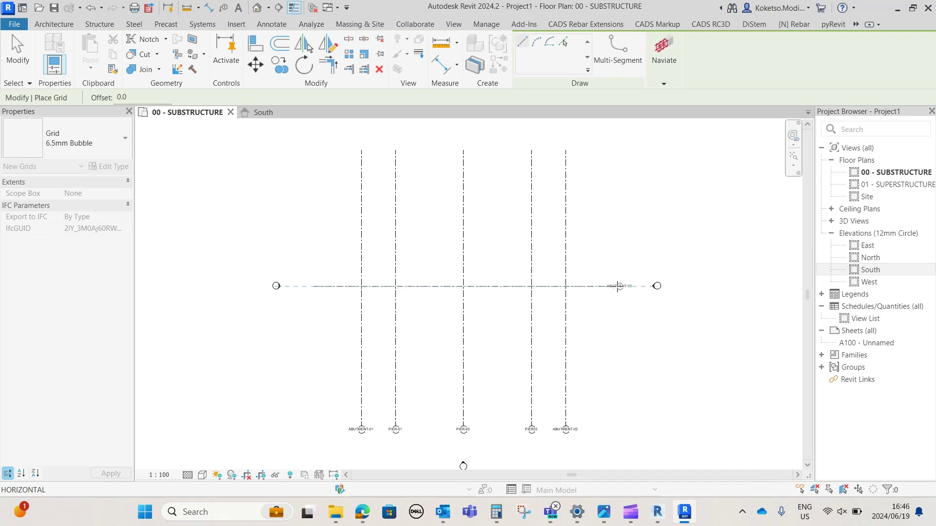
click(603, 287)
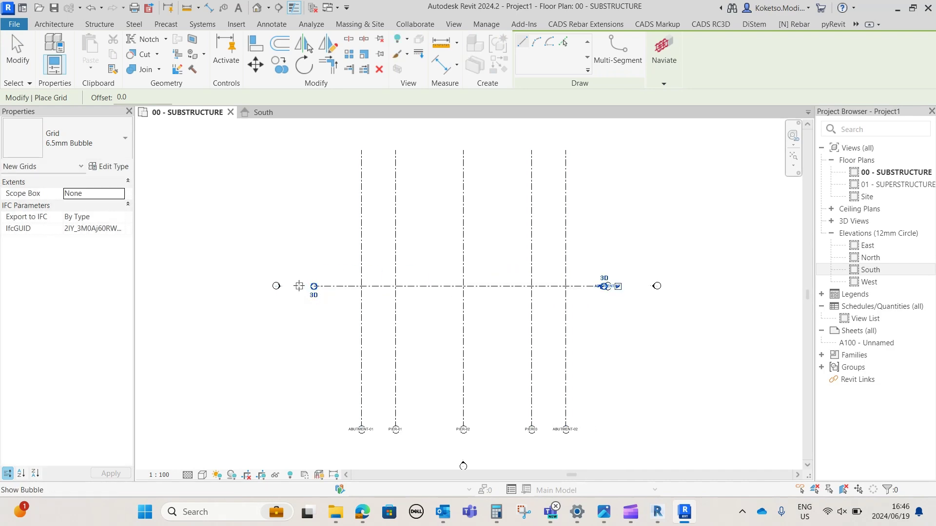
scroll(629, 298, up, 2)
key(Escape)
key(Escape)
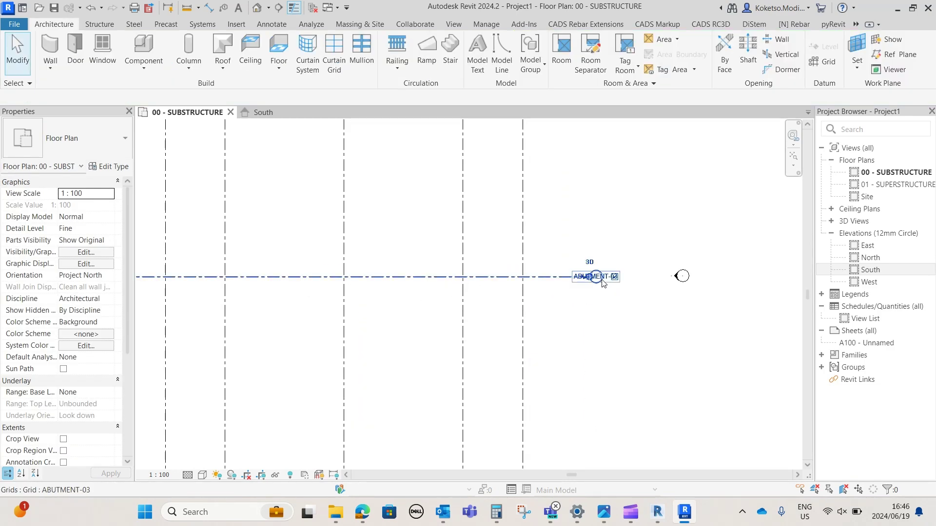
- Rename the horizontal grid as CL
double_click(601, 276)
text(CL)
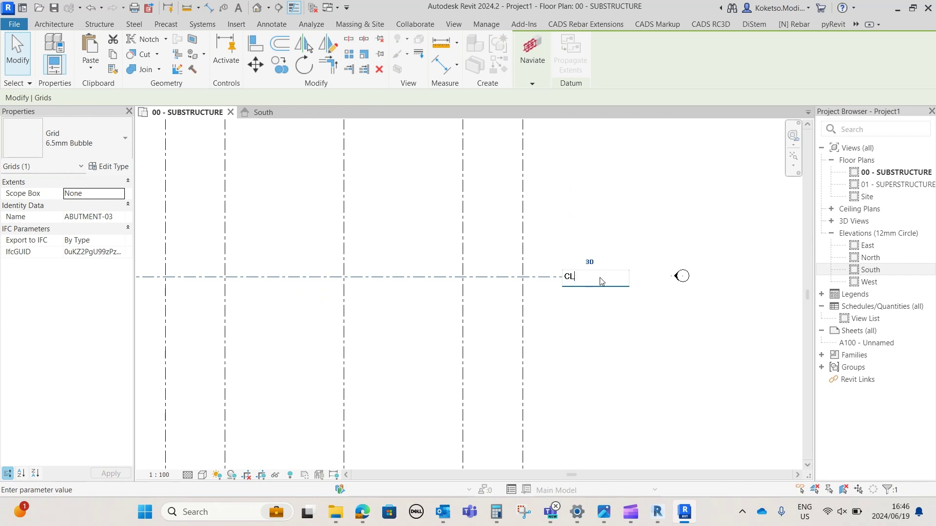
key(Return)
scroll(609, 316, down, 2)
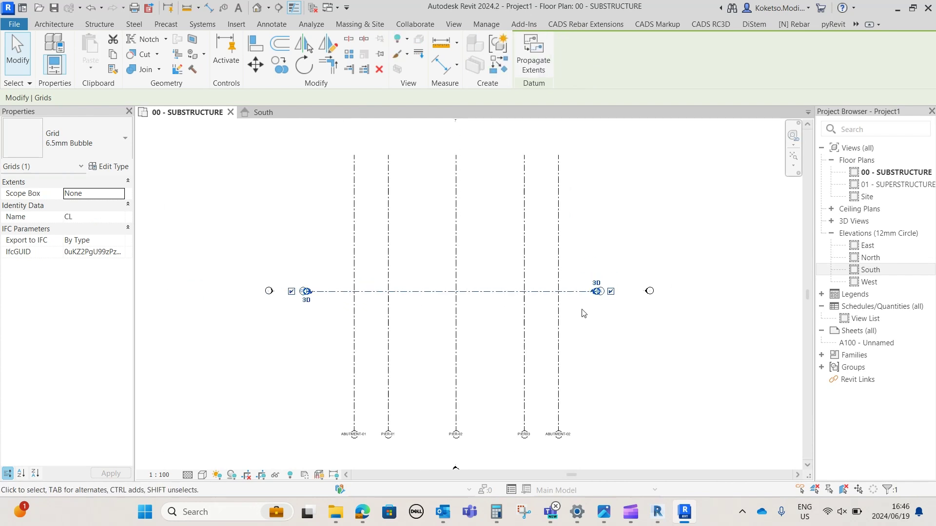
click(584, 313)
middle_drag(593, 315, 602, 286)
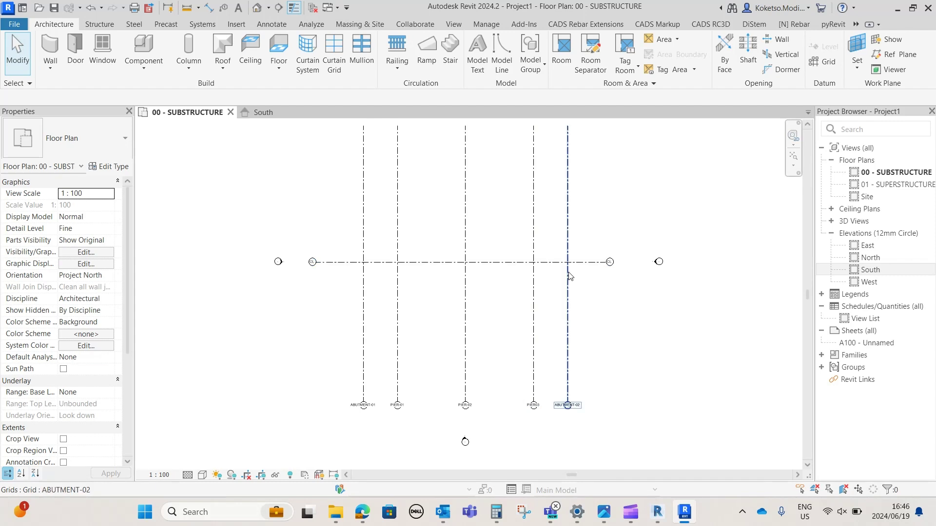
middle_drag(453, 255, 463, 284)
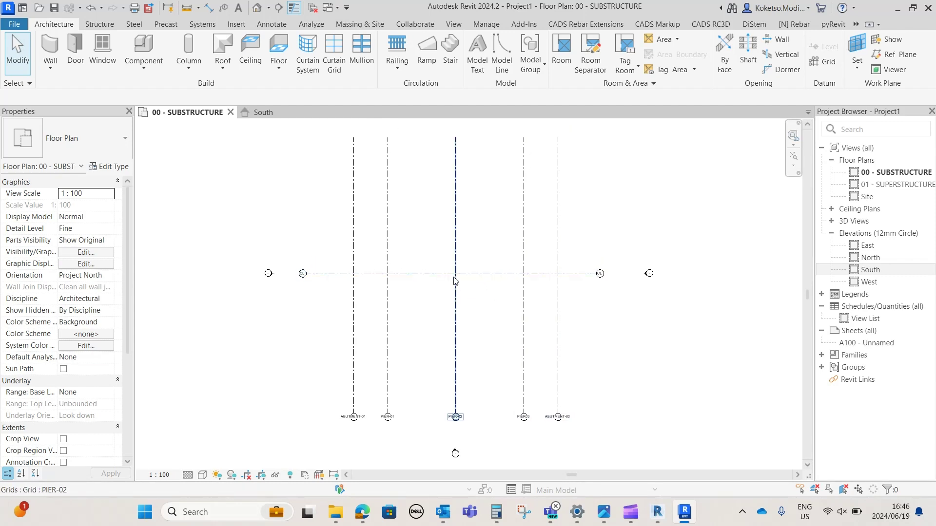
scroll(456, 288, down, 1)
middle_drag(426, 286, 443, 276)
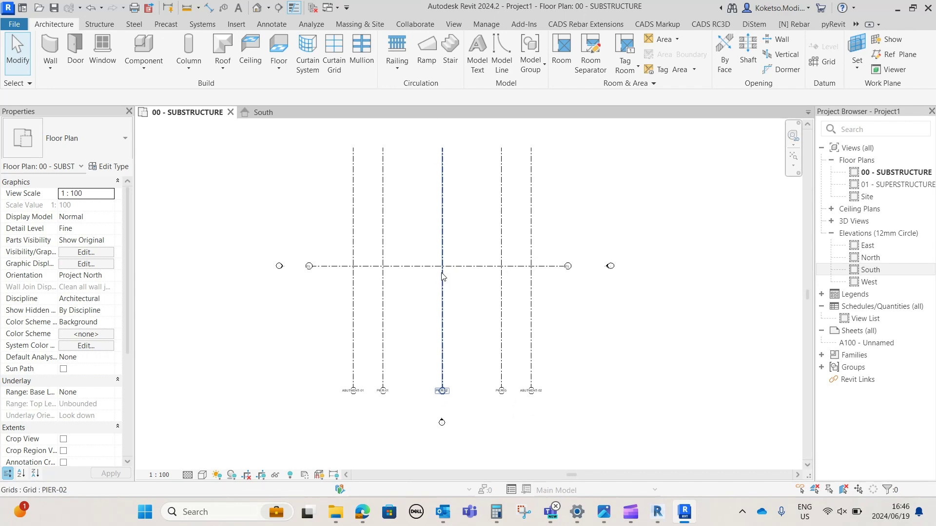
- In the South elevation, set the elevation of the 01 - SUPERSTRUCTURE level to 6000
click(252, 114)
middle_drag(418, 230, 349, 205)
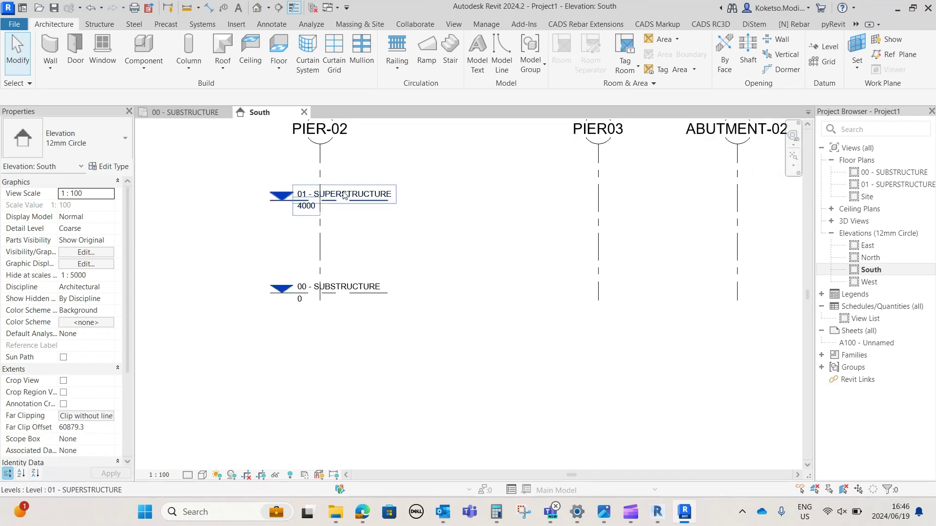
scroll(336, 202, up, 2)
click(299, 214)
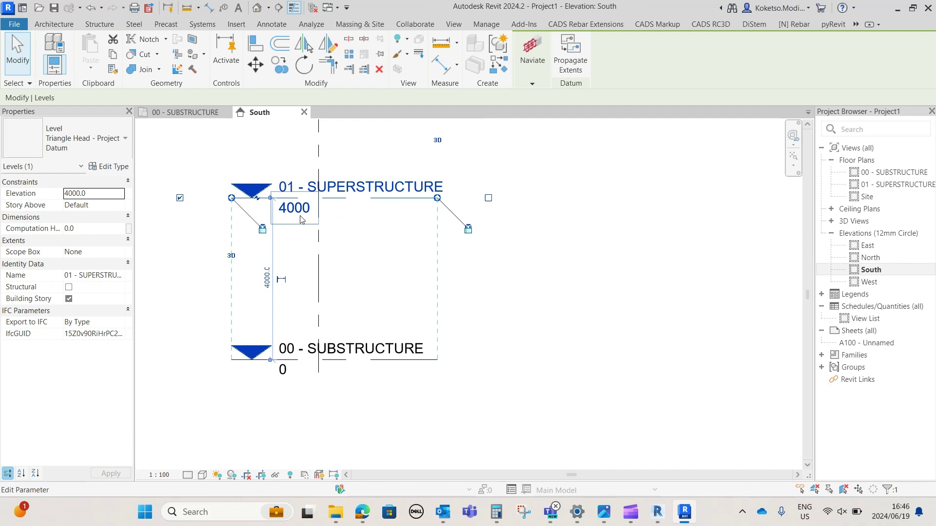
click(301, 215)
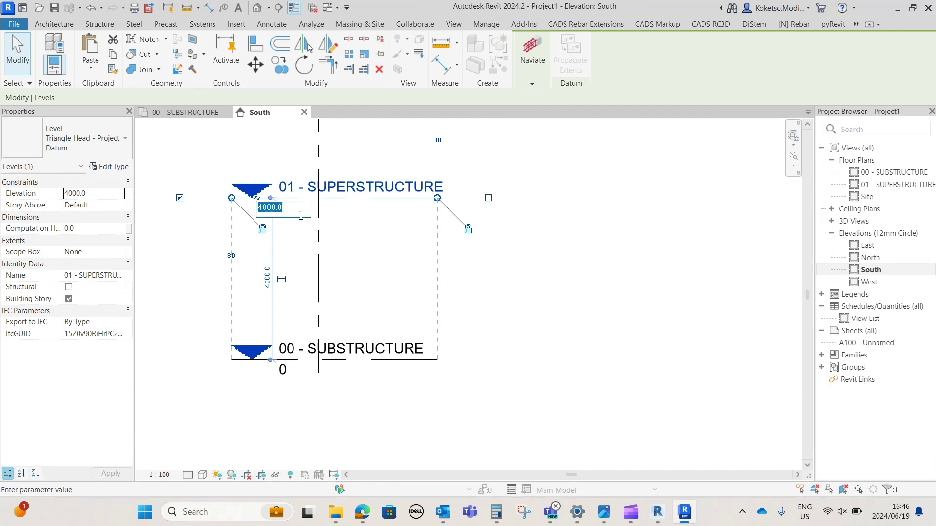
text(6000)
key(Return)
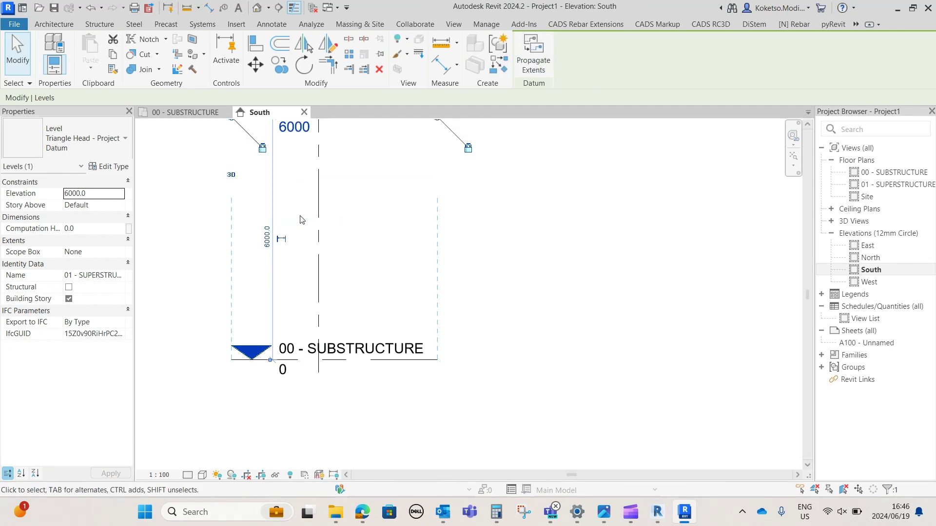
- Maximize the 3D extents of the 01 - SUPERSTRUCTURE level so its line spans all the grids
scroll(302, 215, down, 3)
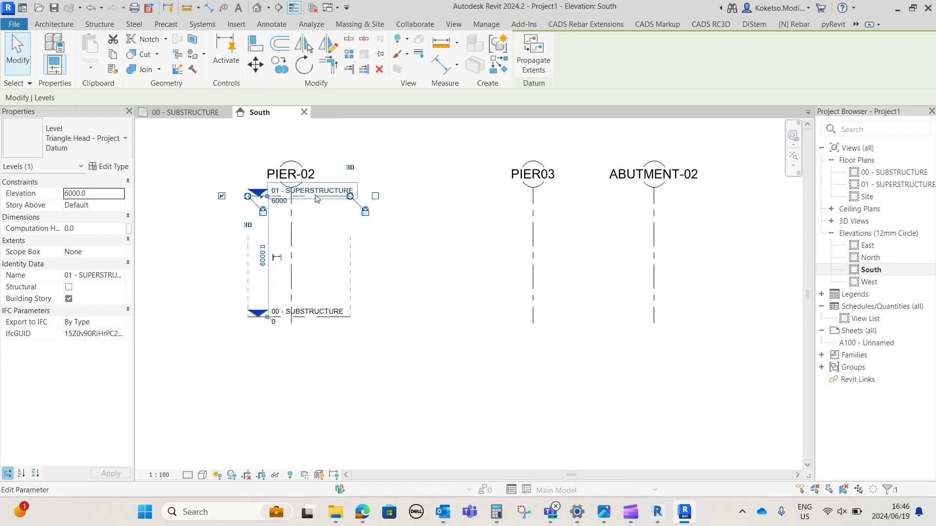
right_click(317, 199)
click(367, 238)
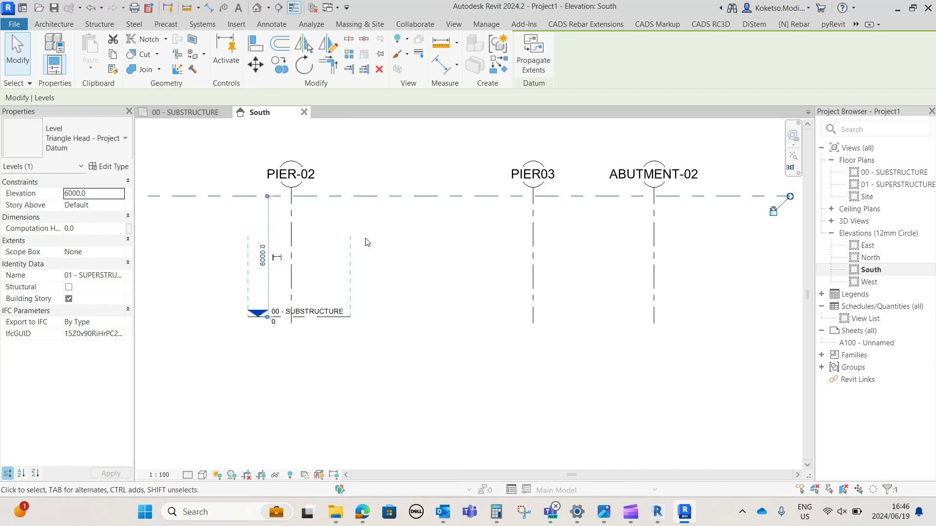
scroll(368, 242, down, 2)
scroll(463, 253, up, 1)
key(Escape)
- Maximize the 3D extents of the 00 - SUBSTRUCTURE level so its line also spans all the grids
click(483, 273)
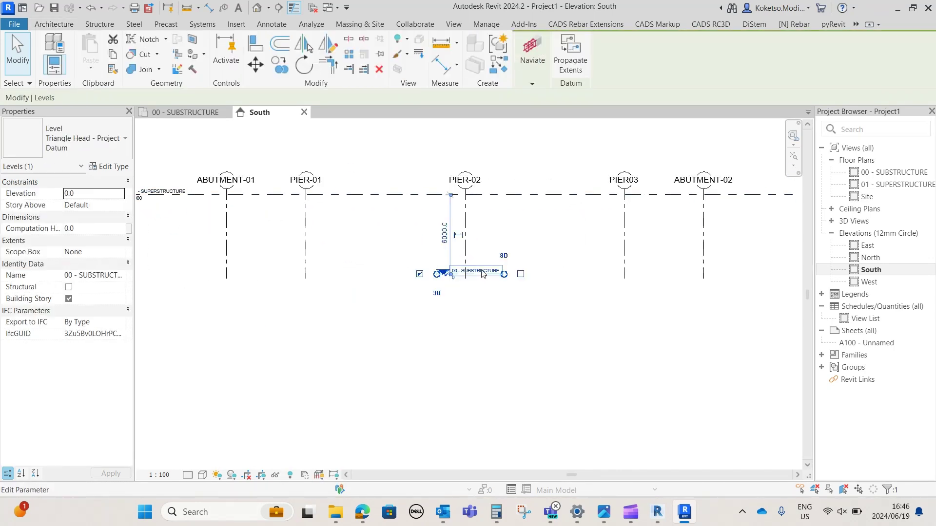
right_click(482, 274)
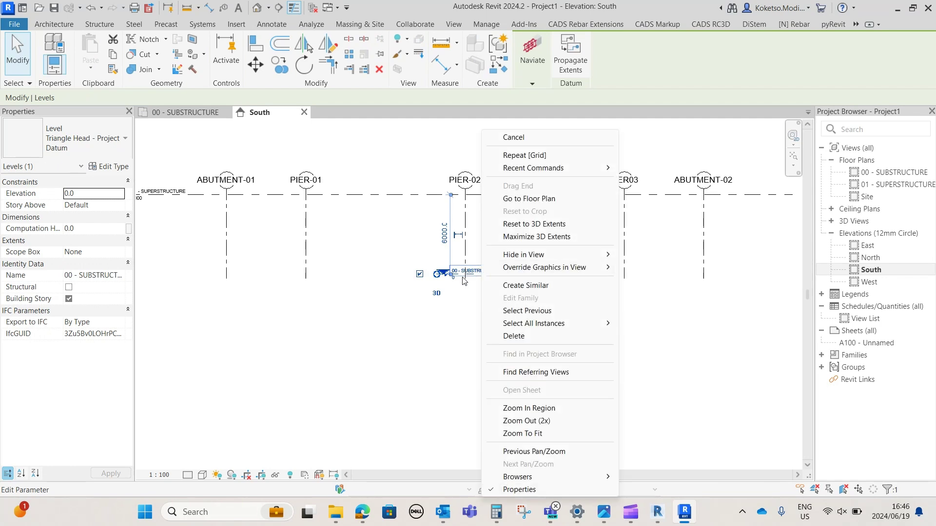
click(462, 278)
right_click(474, 274)
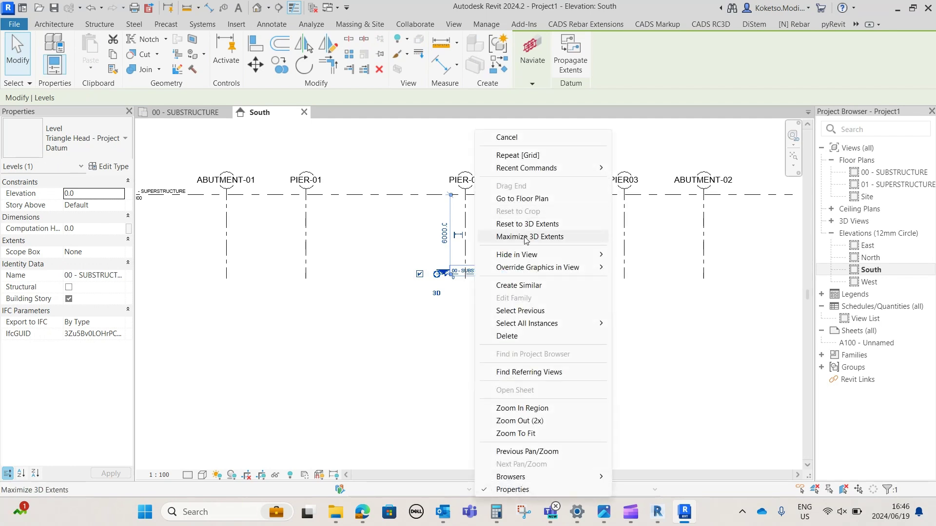
click(524, 237)
scroll(525, 238, down, 2)
key(Escape)
scroll(497, 251, up, 1)
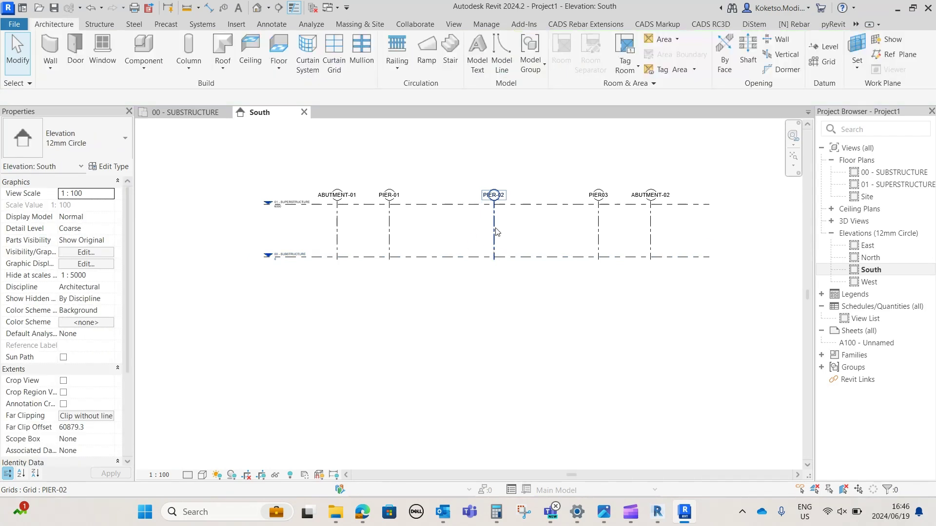
- Extend the aligned abutment and pier grids well above the 01 - SUPERSTRUCTURE level and well below the 00 - SUBSTRUCTURE level
click(495, 229)
middle_drag(495, 229, 475, 277)
drag(474, 248, 474, 151)
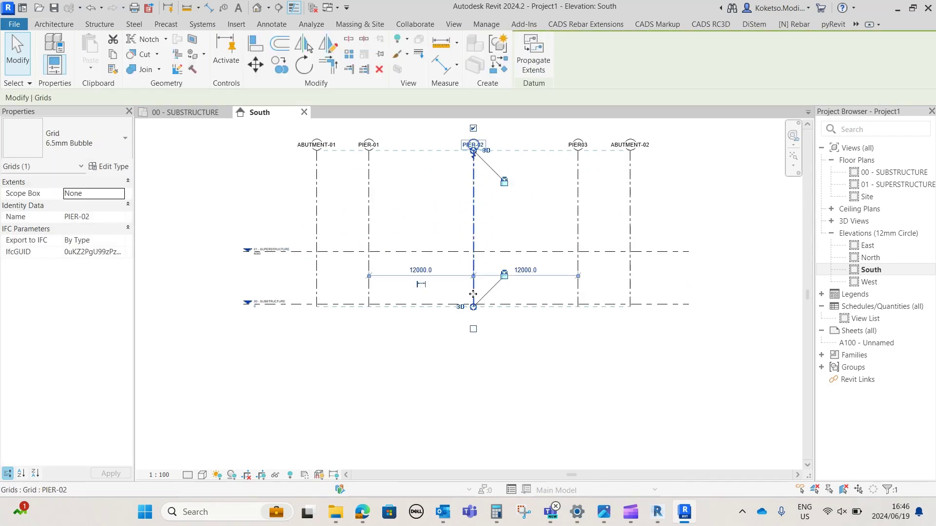
drag(473, 307, 474, 426)
scroll(455, 166, down, 1)
click(452, 182)
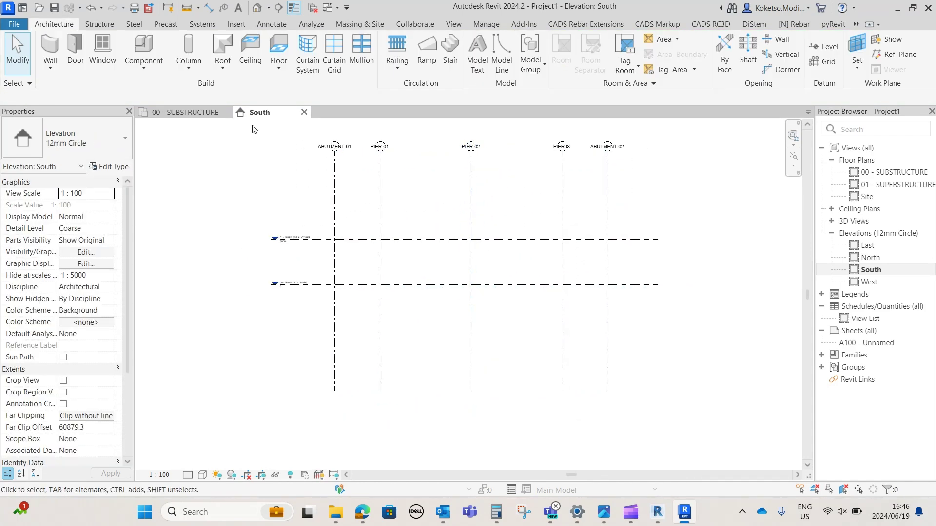
- Return to the 00 - SUBSTRUCTURE floor plan with the full grid layout in view
click(187, 112)
scroll(404, 277, up, 1)
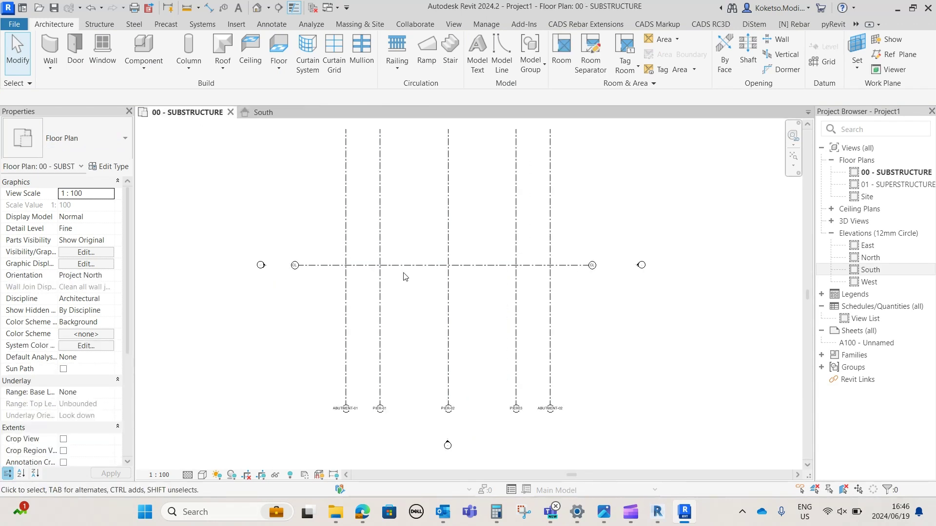
scroll(409, 274, up, 4)
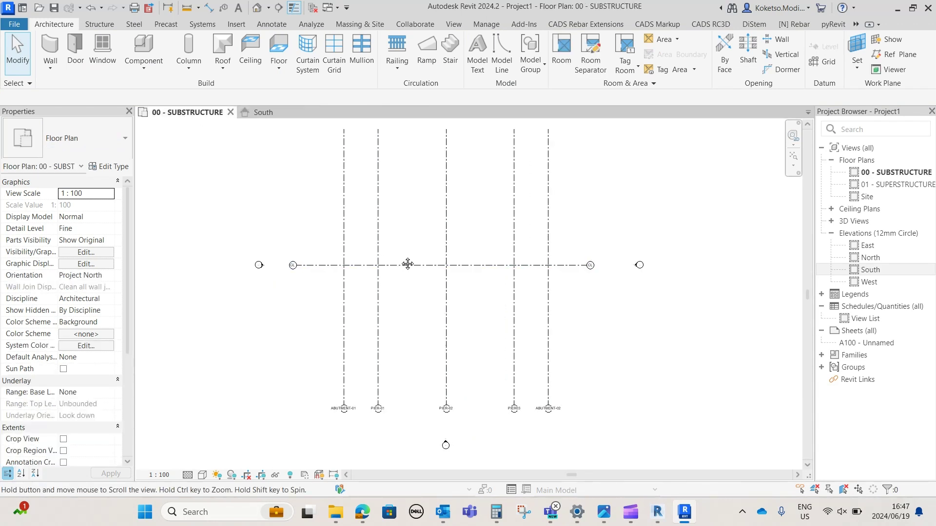
middle_drag(414, 282, 369, 311)
scroll(367, 302, down, 1)
scroll(368, 311, down, 1)
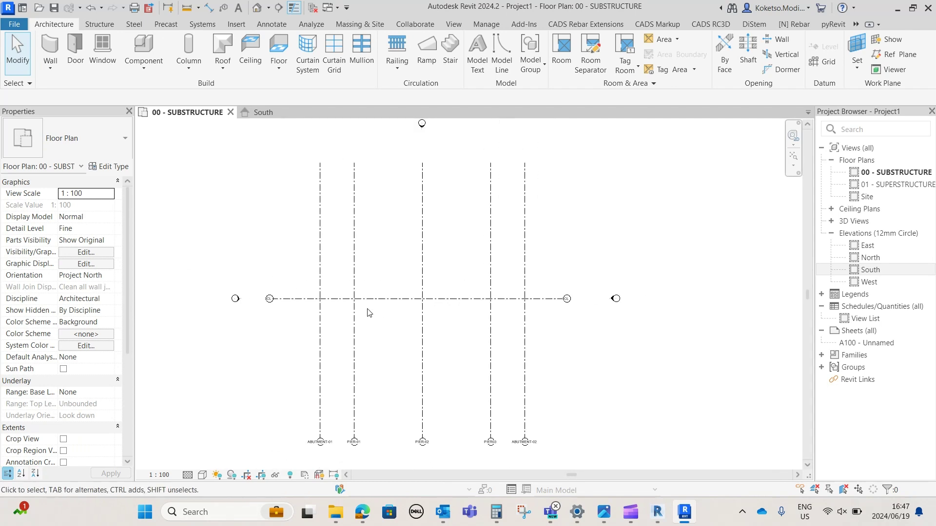
scroll(365, 313, up, 1)
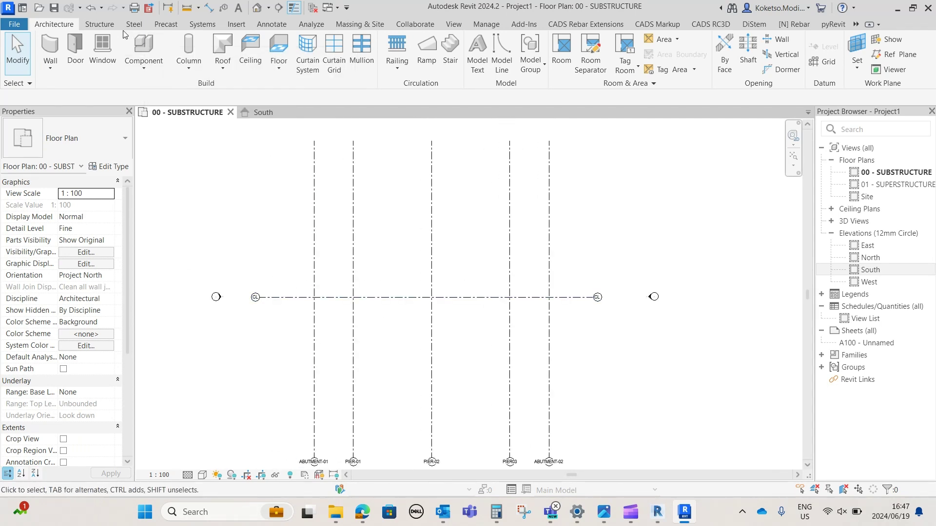
- Start loading a family, browse to the Structural Foundations folder of the Metric Library and display its families as large previews
click(238, 25)
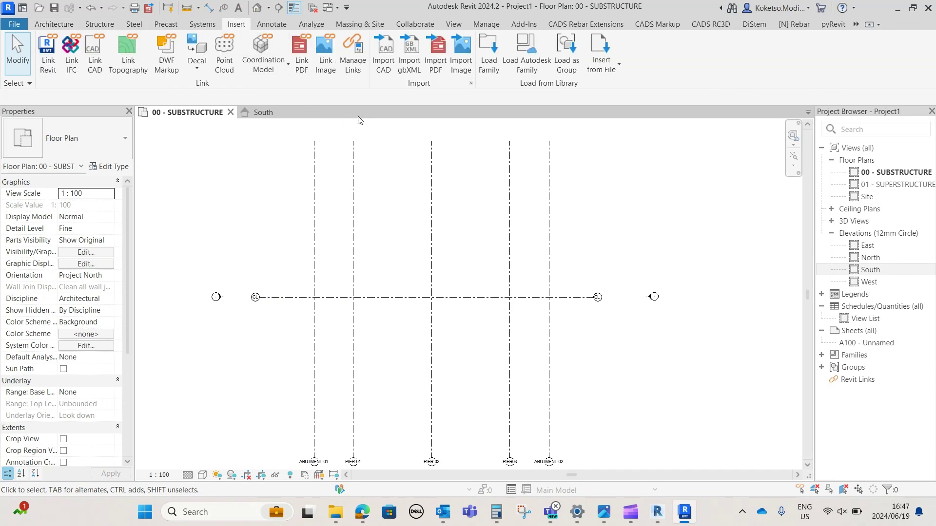
click(489, 53)
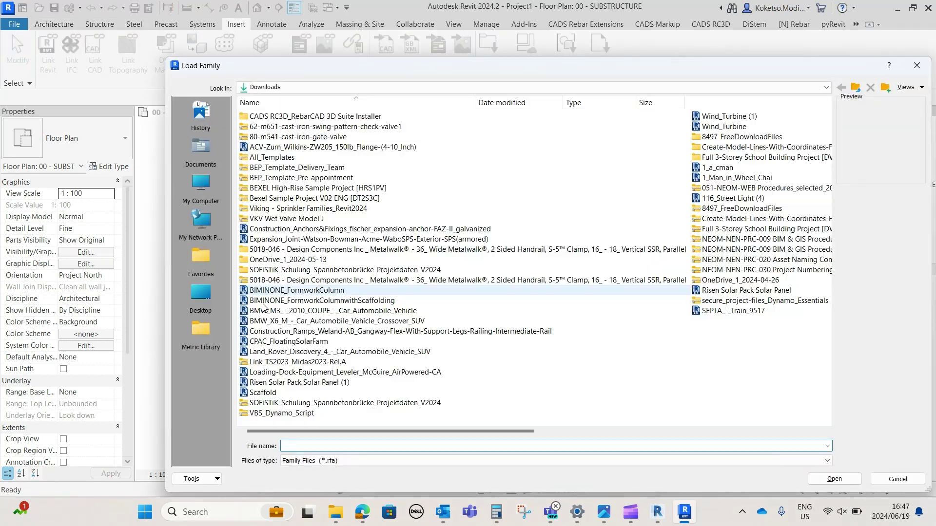
click(201, 329)
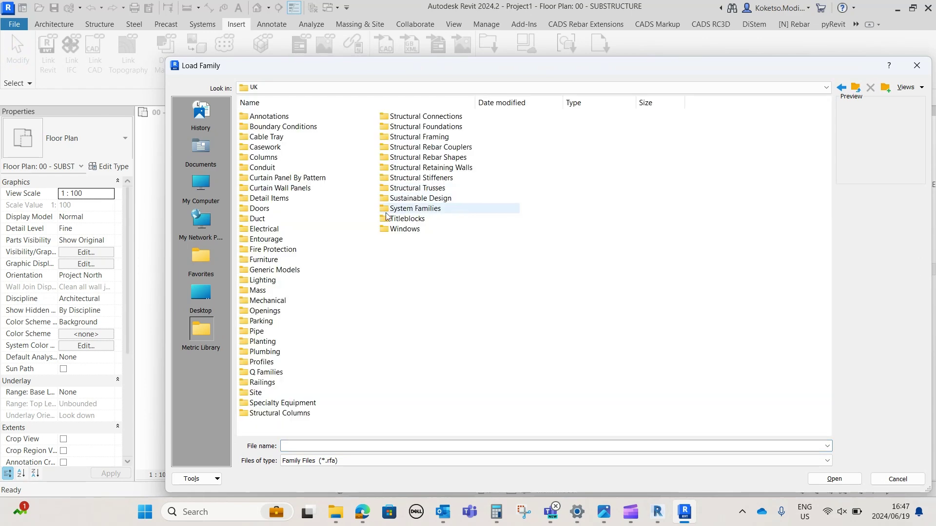
double_click(432, 128)
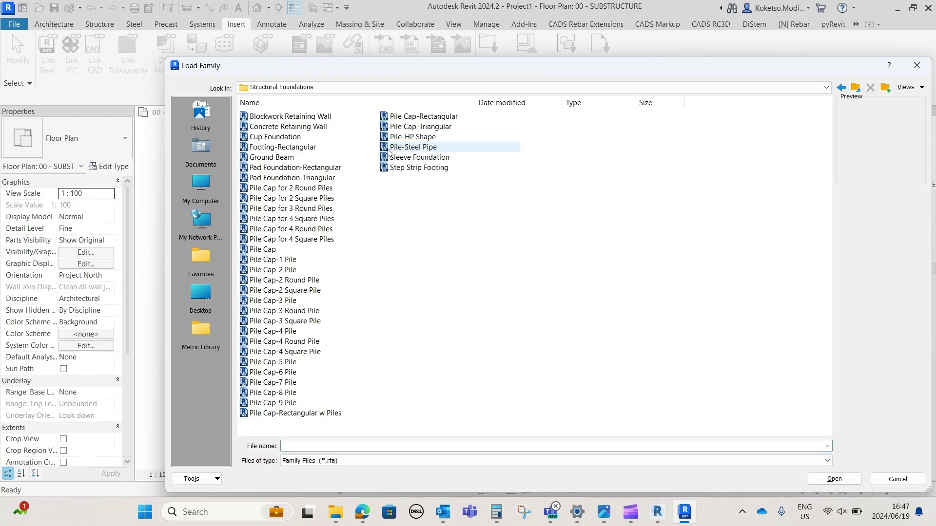
right_click(549, 279)
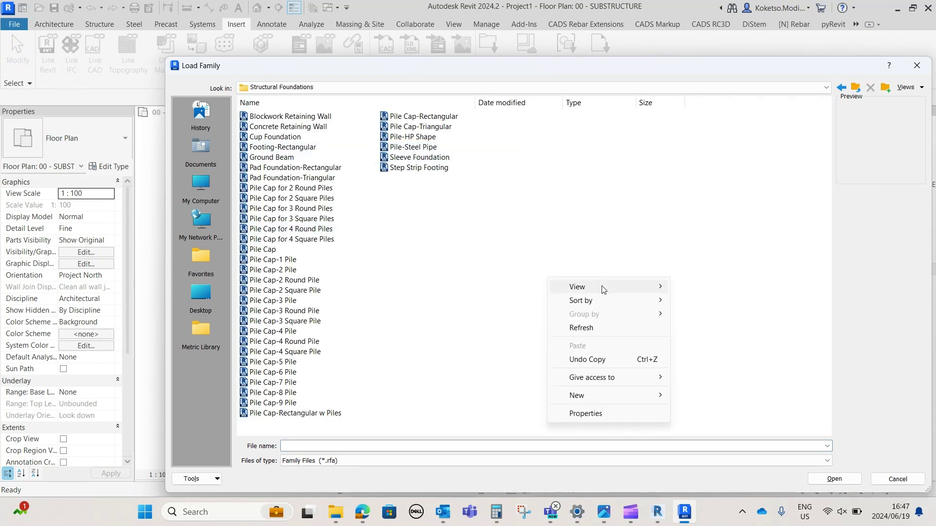
mouse_move(604, 288)
click(700, 302)
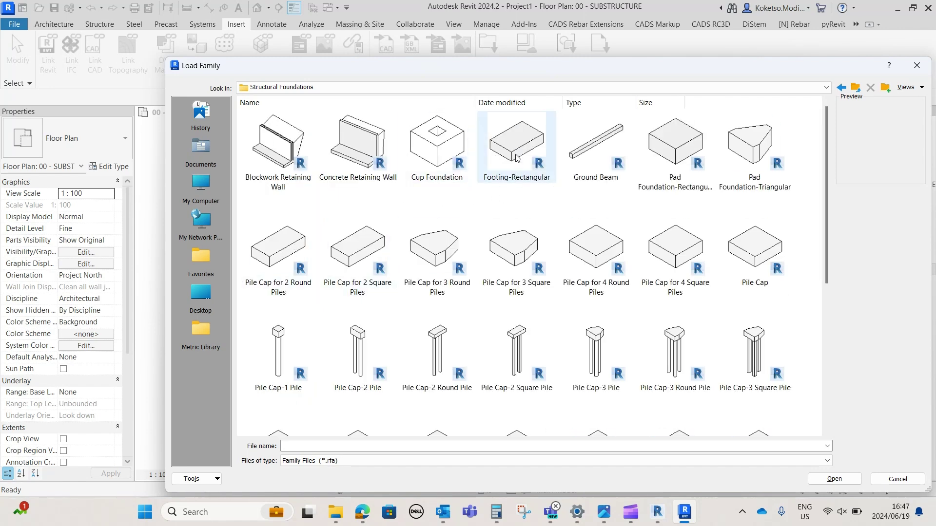
- Load the Footing-Rectangular family into the project
click(527, 146)
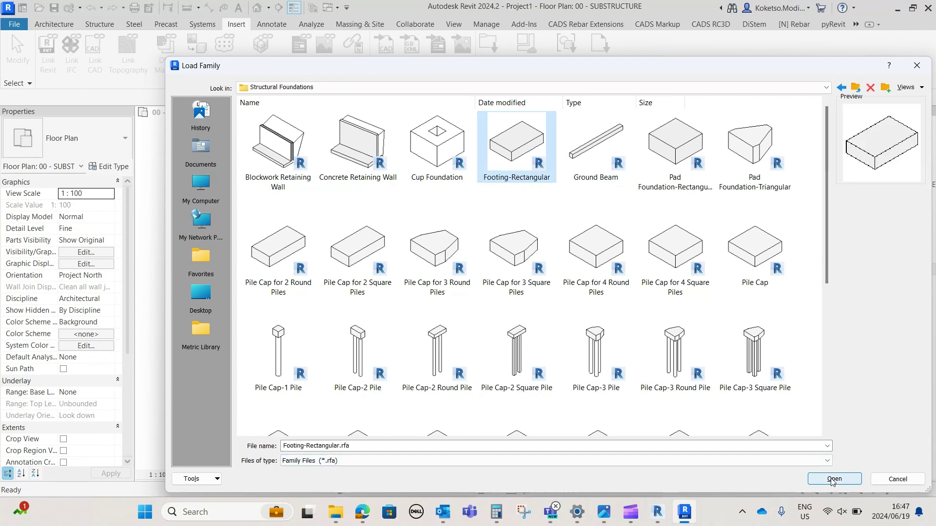
click(677, 149)
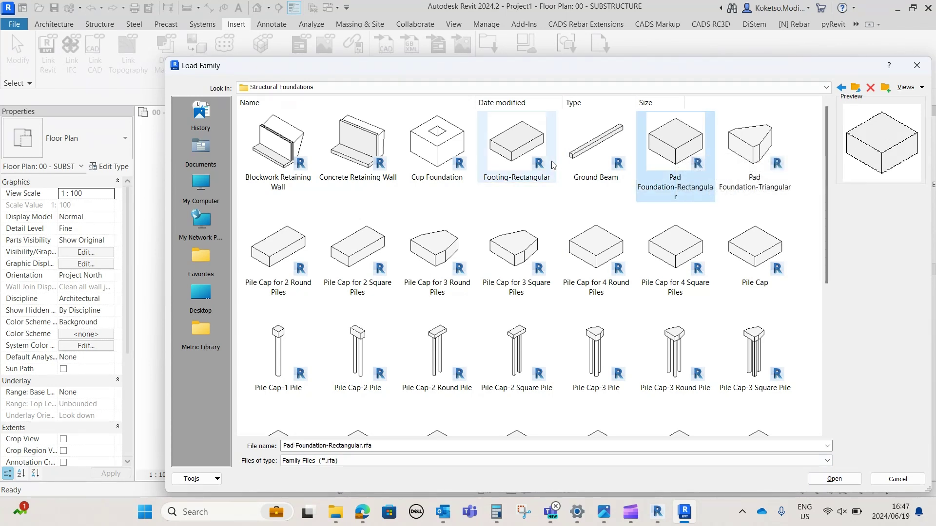
click(516, 148)
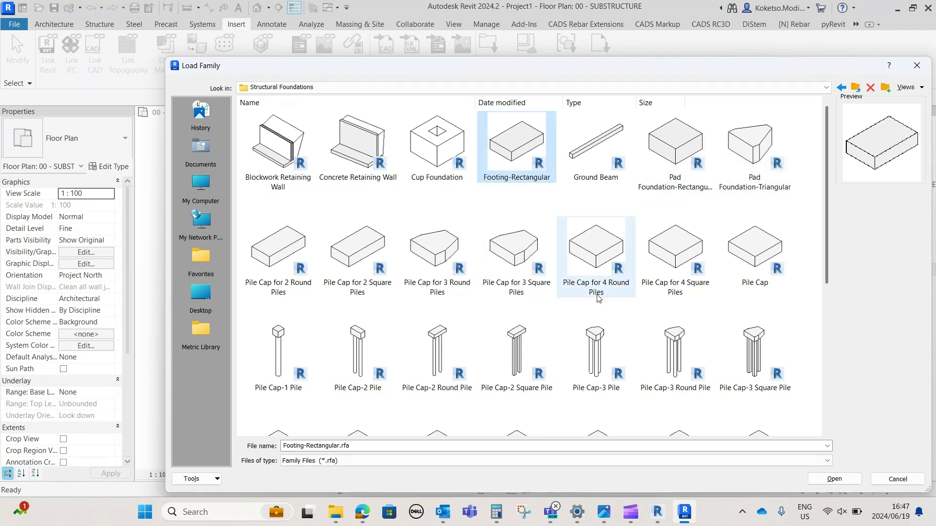
click(834, 478)
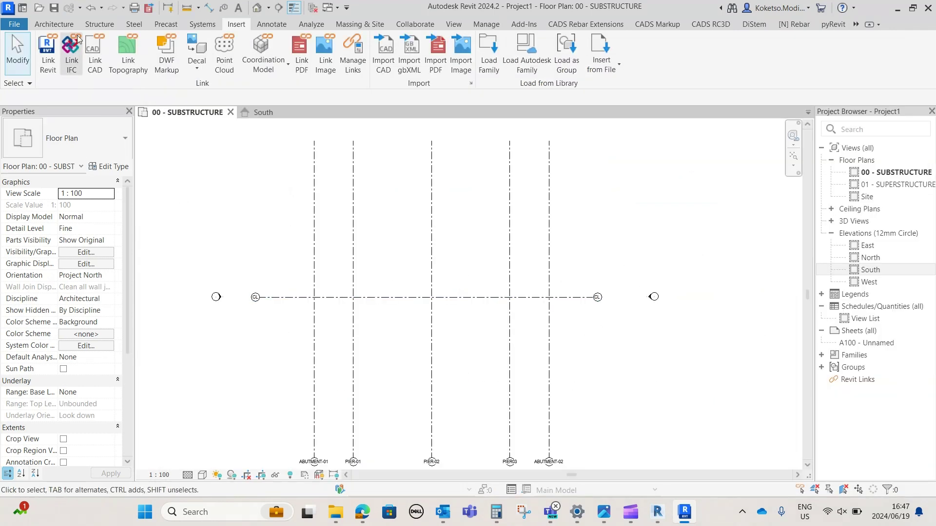
click(100, 25)
scroll(304, 285, up, 1)
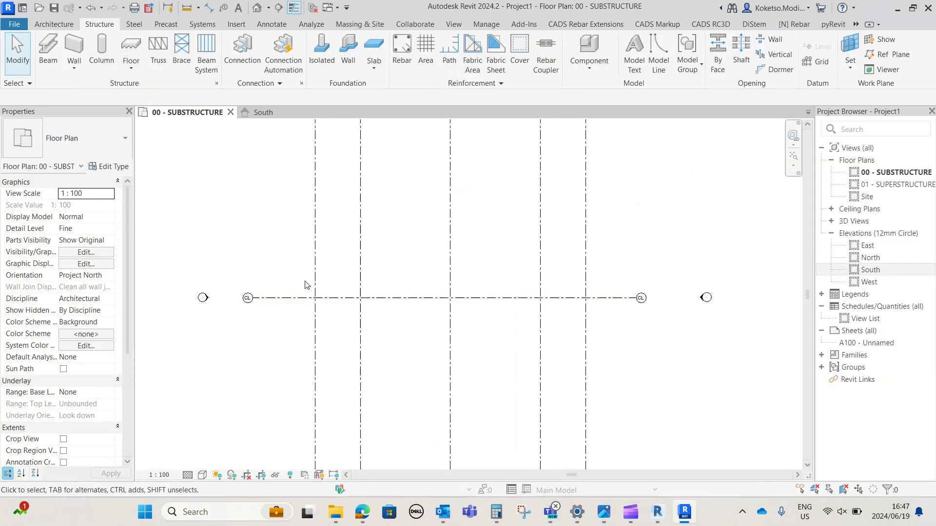
middle_drag(300, 265, 317, 232)
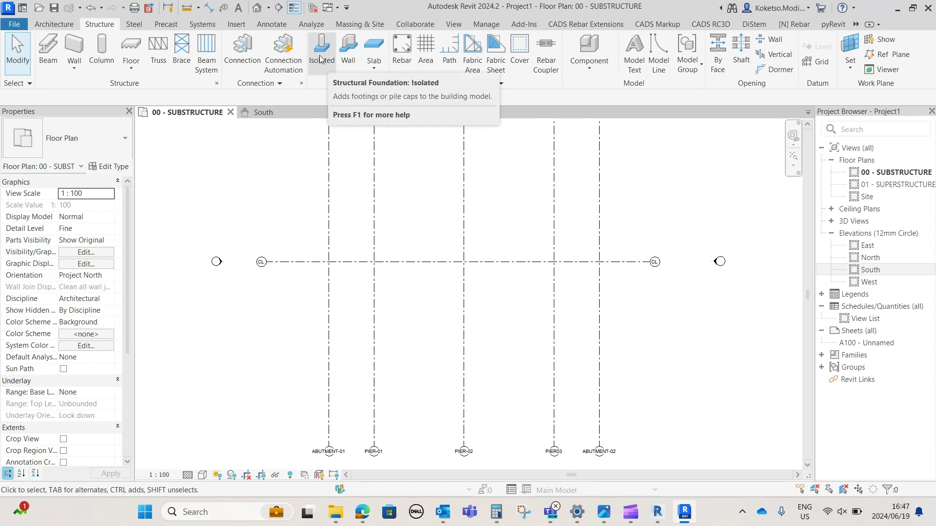
click(326, 59)
key(Escape)
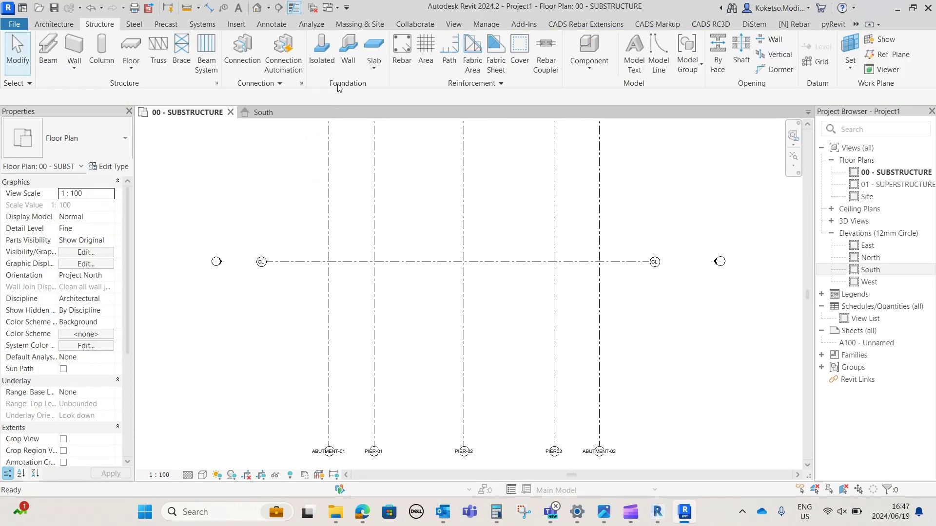
click(326, 60)
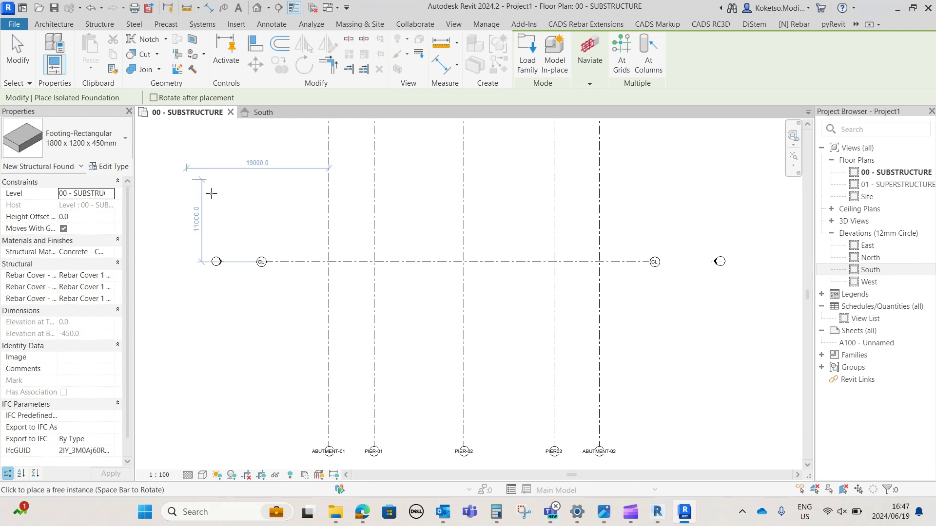
scroll(322, 262, up, 1)
scroll(382, 265, down, 2)
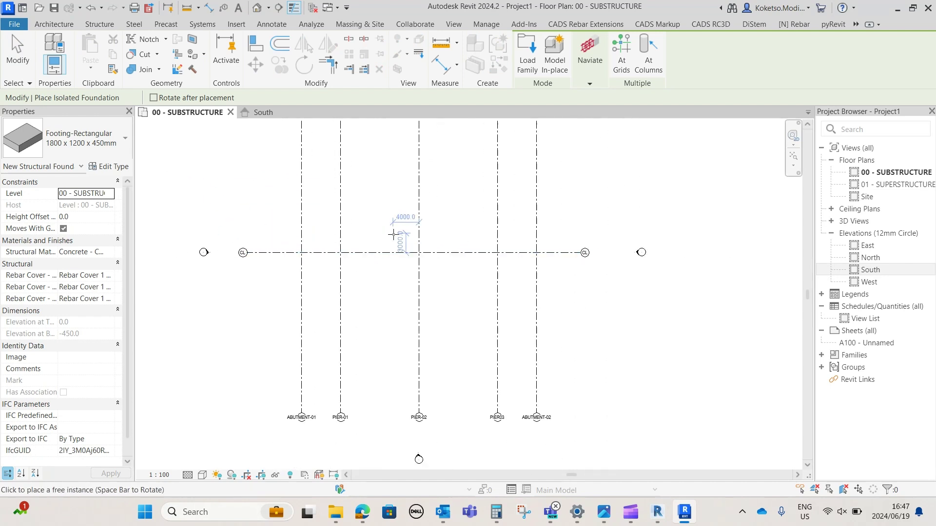
middle_drag(366, 247, 374, 250)
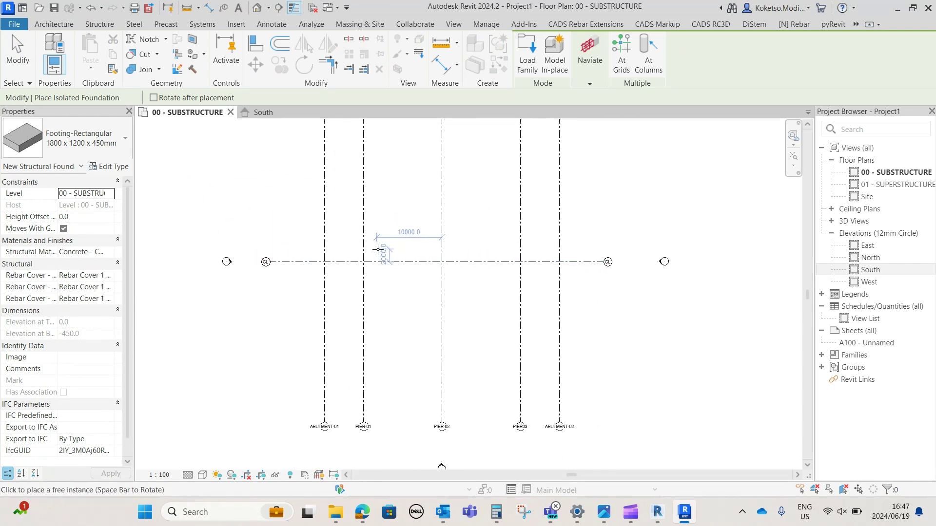
scroll(378, 249, up, 2)
key(Escape)
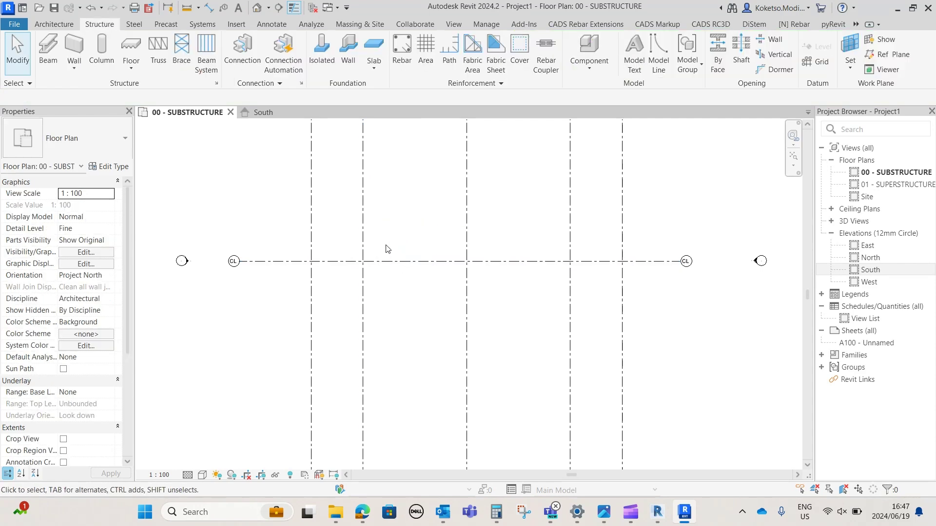
- Change the bottom offset in the 00 - SUBSTRUCTURE plan's view range so the view extends below its level
key(v)
key(r)
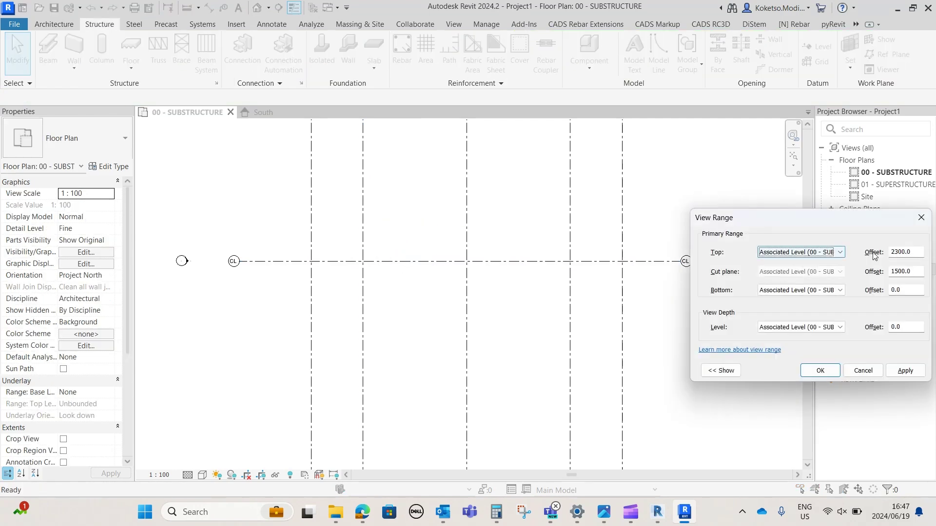
drag(852, 227, 503, 194)
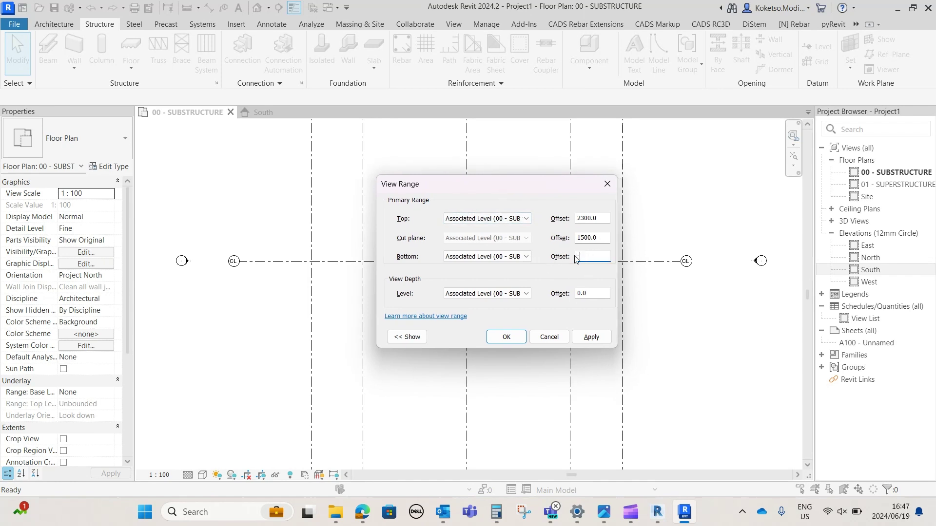
click(506, 336)
- Place isolated Footing-Rectangular 1800 x 1200 x 450mm foundations where the CL grid crosses the three pier grids and both abutment grids
click(313, 68)
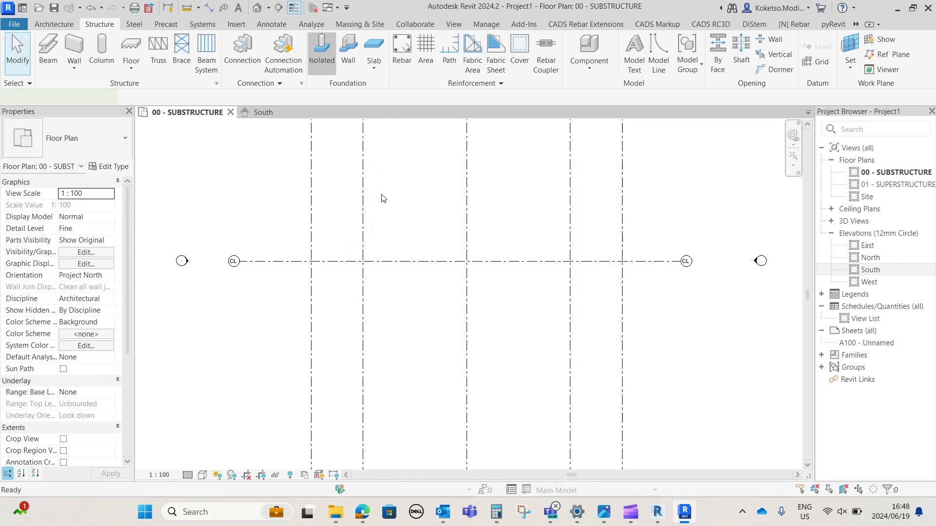
scroll(361, 262, up, 2)
scroll(361, 256, up, 2)
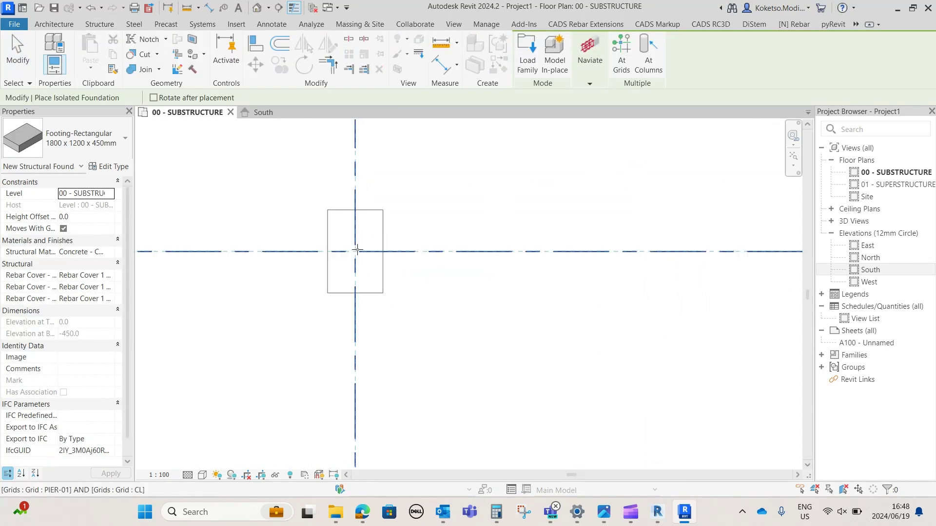
click(354, 249)
scroll(365, 261, down, 4)
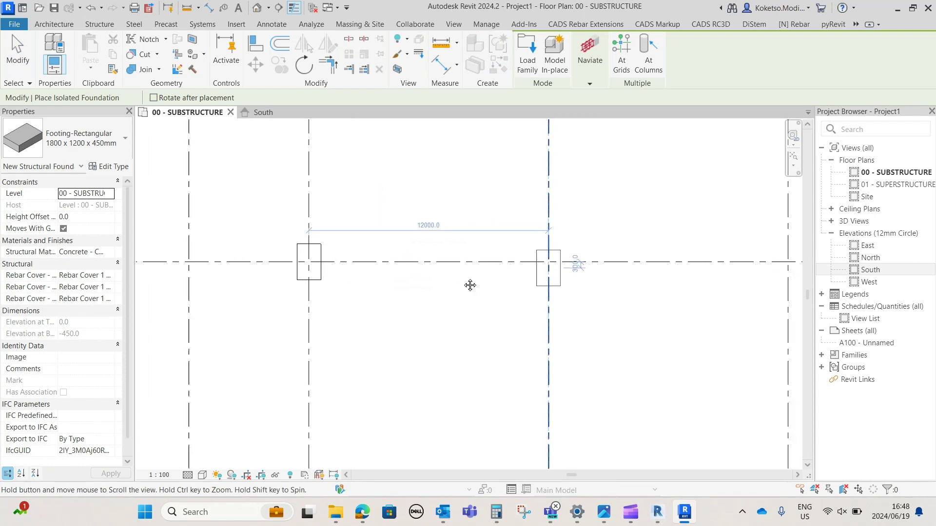
click(447, 275)
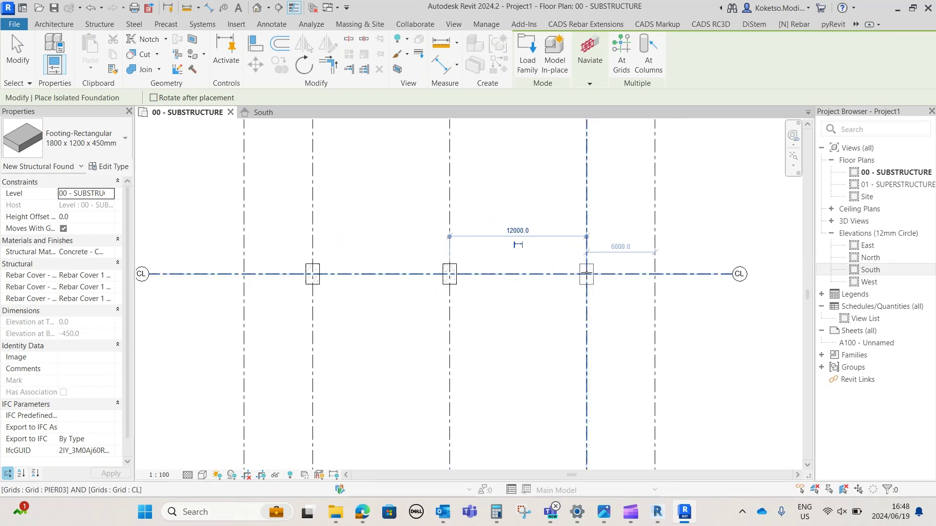
click(587, 274)
click(655, 273)
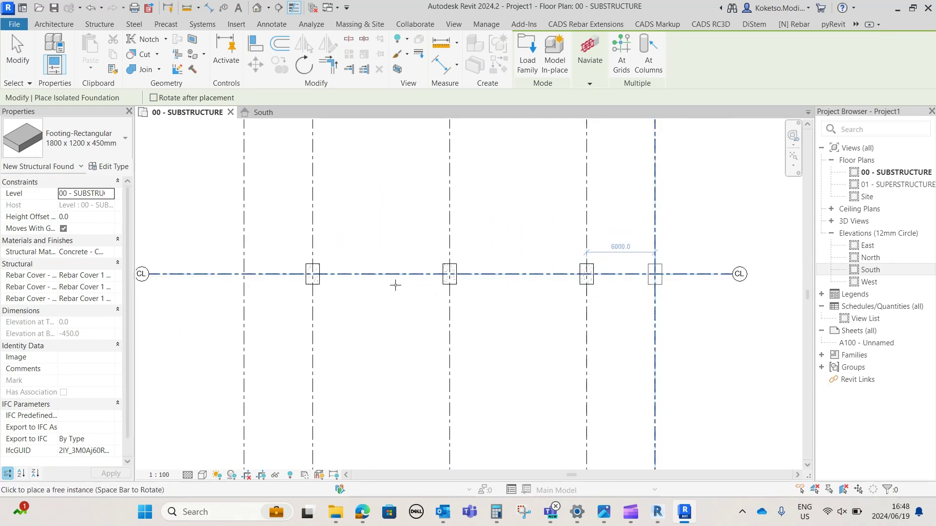
click(249, 274)
scroll(293, 273, down, 2)
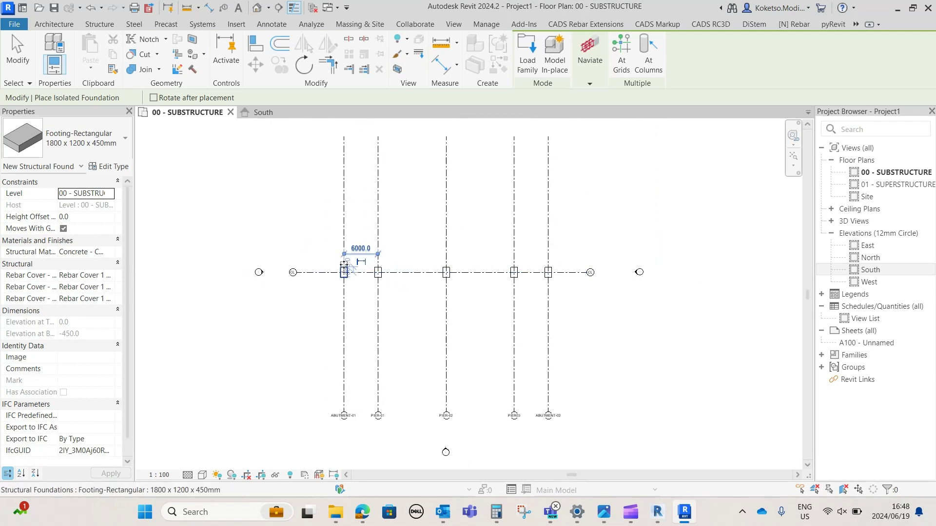
key(Escape)
key(Escape)
- Duplicate the type of the footing on grid ABUTMENT-01 as ABUTMENT BASE
scroll(332, 285, up, 3)
scroll(376, 292, up, 1)
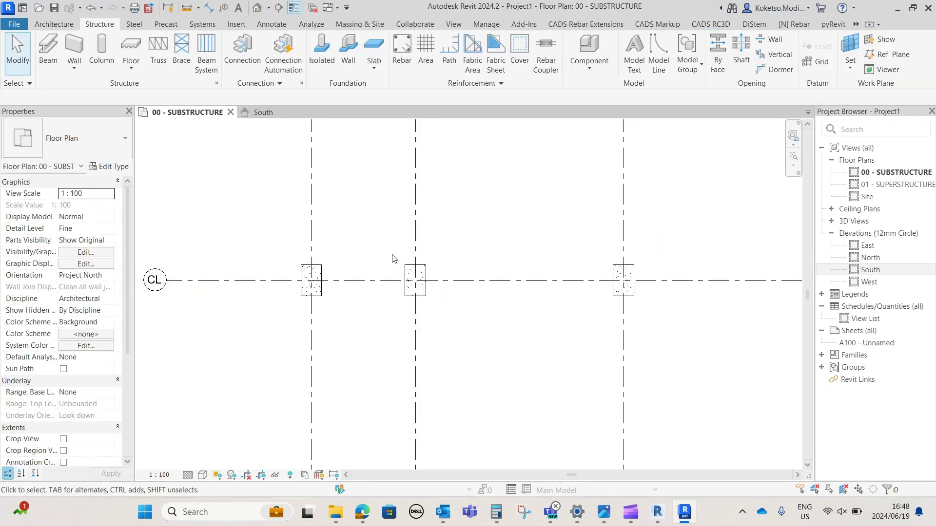
scroll(362, 300, up, 1)
middle_drag(367, 304, 340, 295)
middle_drag(293, 259, 393, 241)
scroll(414, 258, down, 1)
scroll(404, 278, up, 2)
click(393, 227)
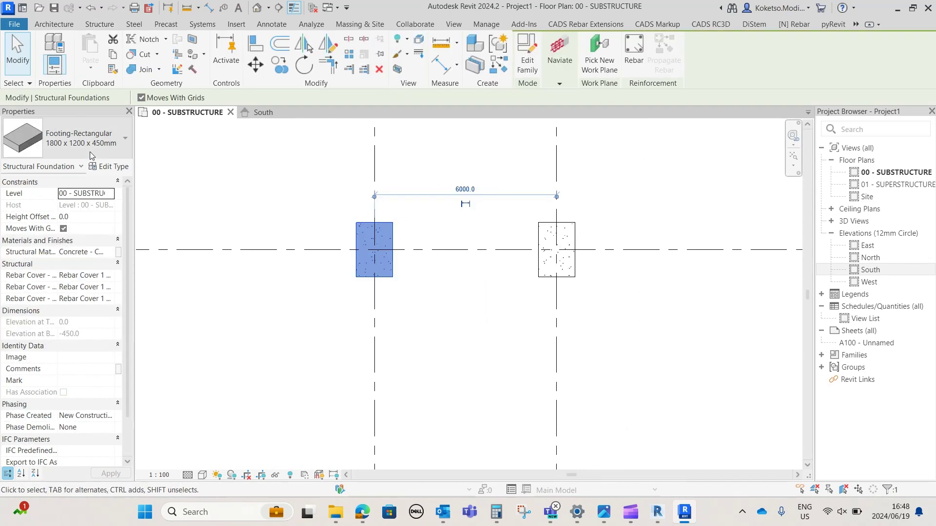
click(104, 167)
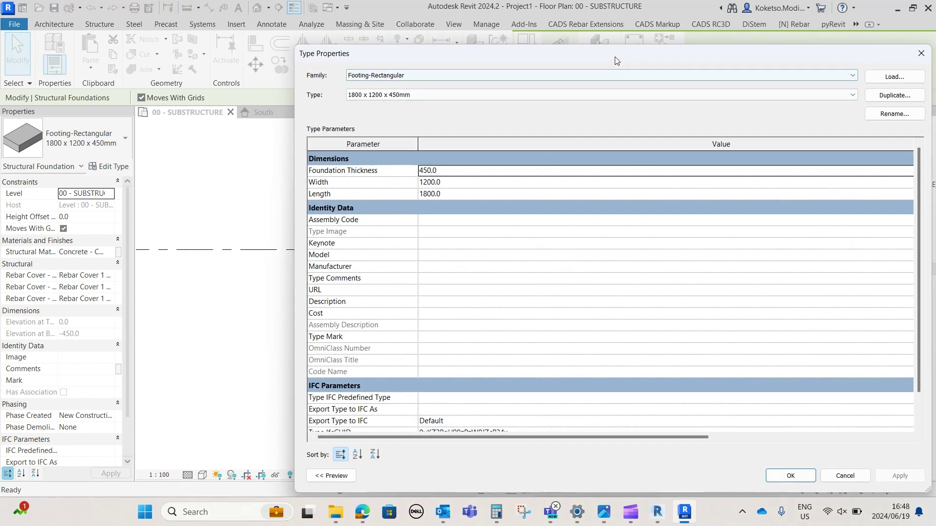
drag(614, 55, 490, 40)
click(770, 80)
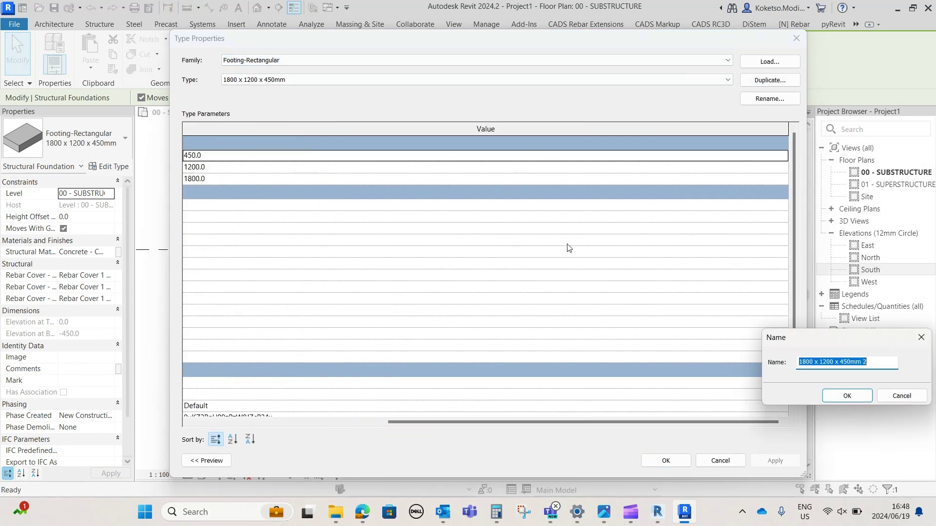
text(ABUTMENT BASE)
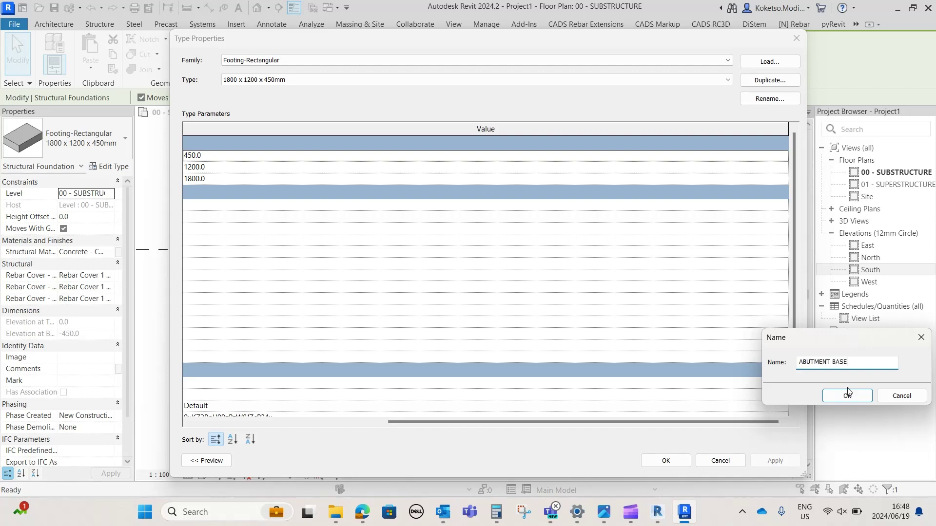
click(847, 396)
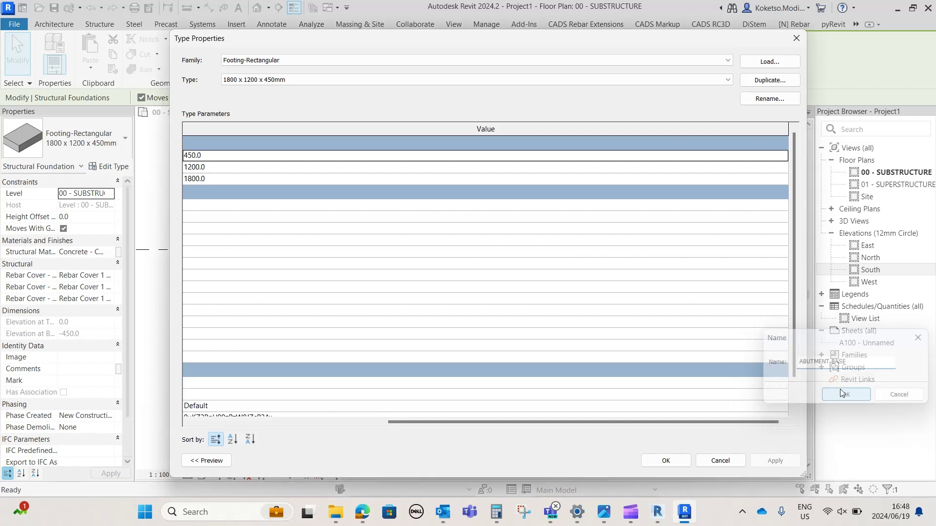
- Set the ABUTMENT BASE type's foundation thickness to 1000, width to 14000 and length to 5000
click(231, 155)
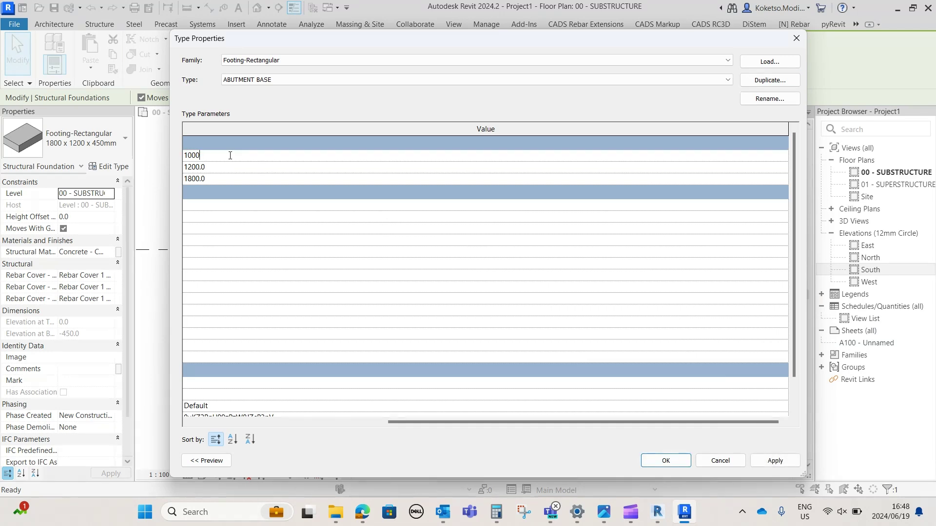
drag(478, 422, 284, 422)
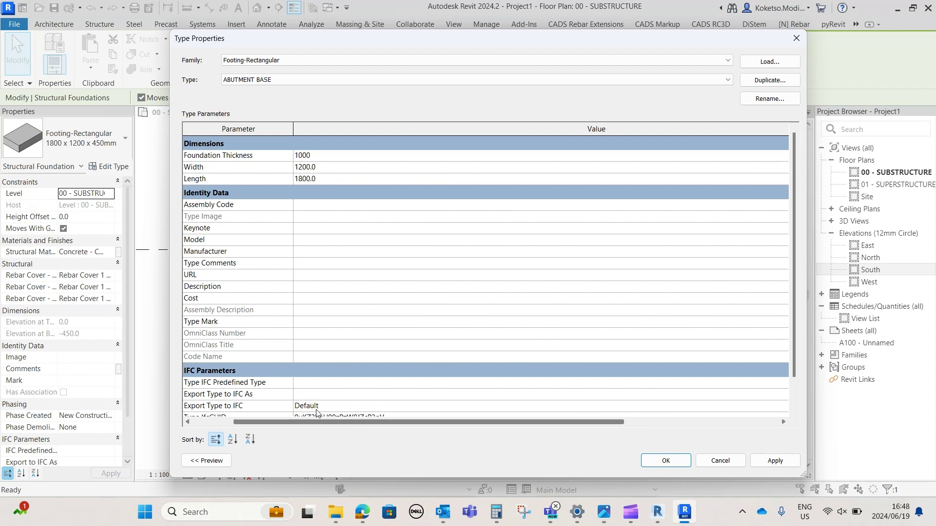
click(349, 170)
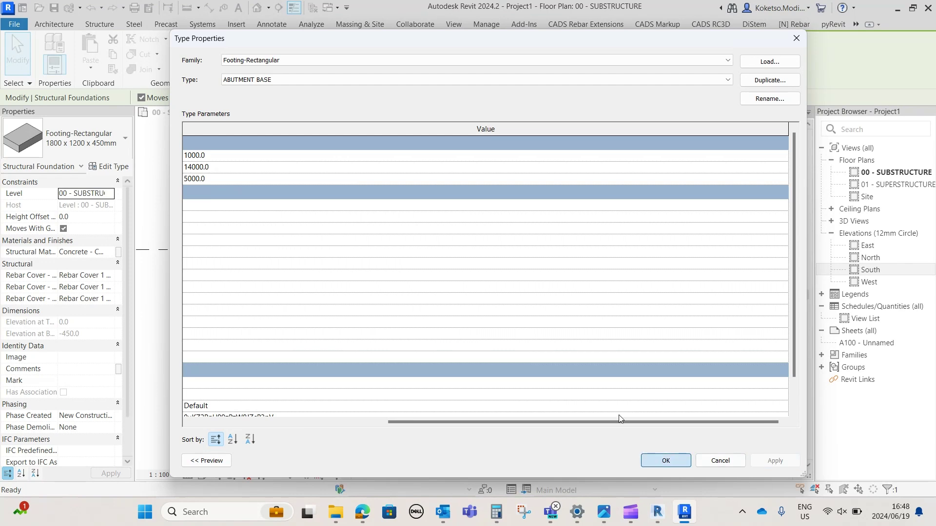
click(666, 460)
- Rotate the ABUTMENT-01 footing 90 degrees so its long side runs along the abutment grid
scroll(369, 235, down, 5)
scroll(394, 236, up, 3)
key(space)
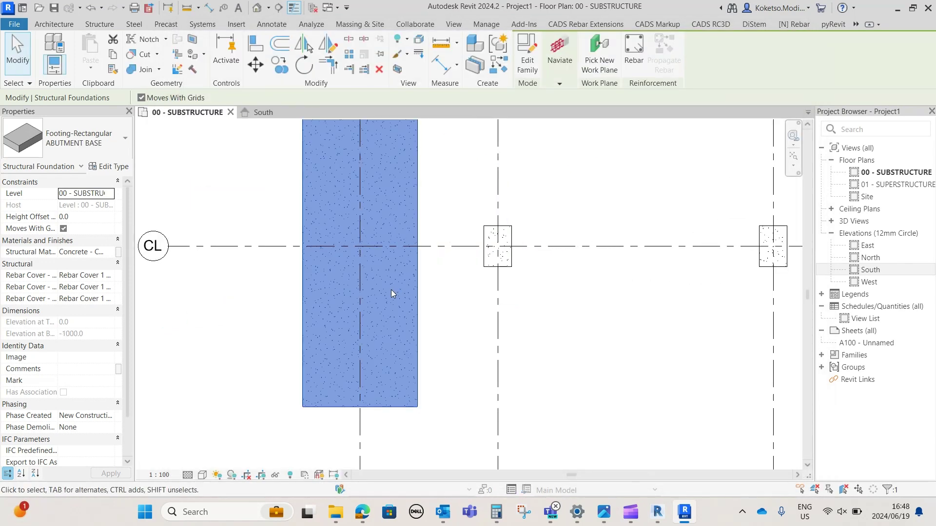
scroll(385, 291, down, 1)
middle_drag(385, 252, 358, 256)
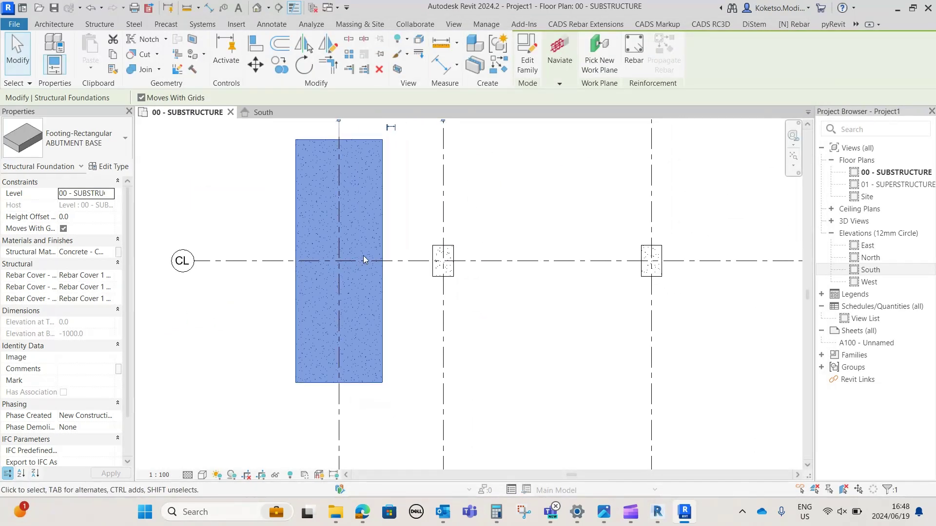
scroll(356, 239, down, 2)
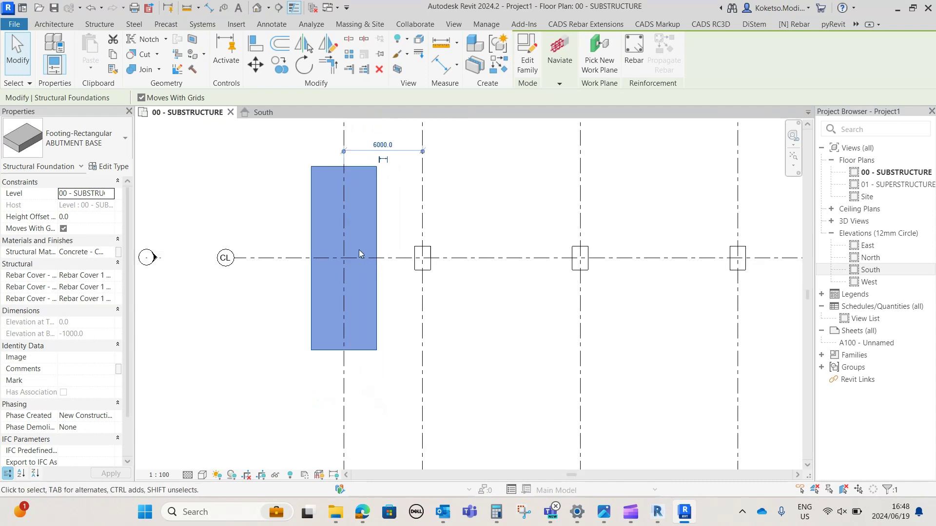
- Change the footing on grid ABUTMENT-02 to the ABUTMENT BASE type and rotate it 90 degrees to run along its grid
middle_drag(379, 250, 284, 238)
scroll(285, 238, down, 2)
scroll(422, 239, up, 1)
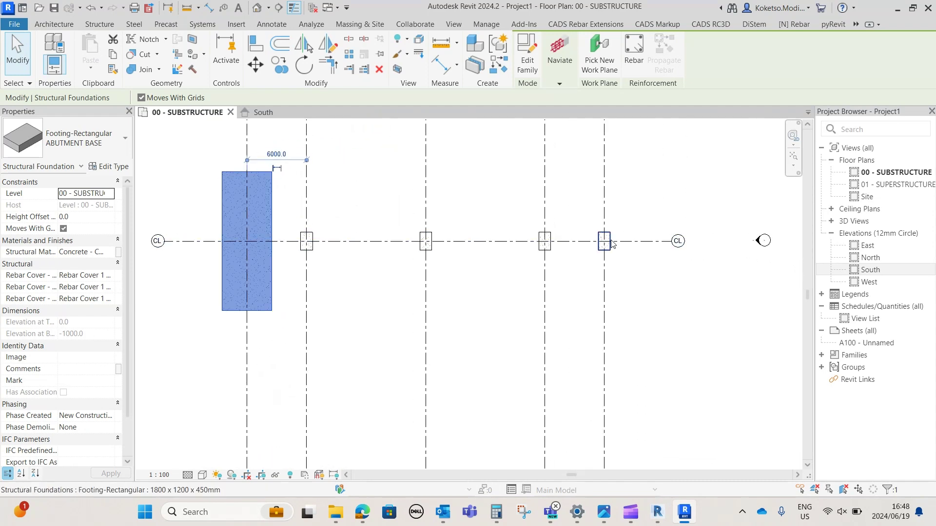
click(608, 243)
scroll(577, 198, down, 1)
scroll(578, 197, down, 1)
scroll(589, 229, up, 1)
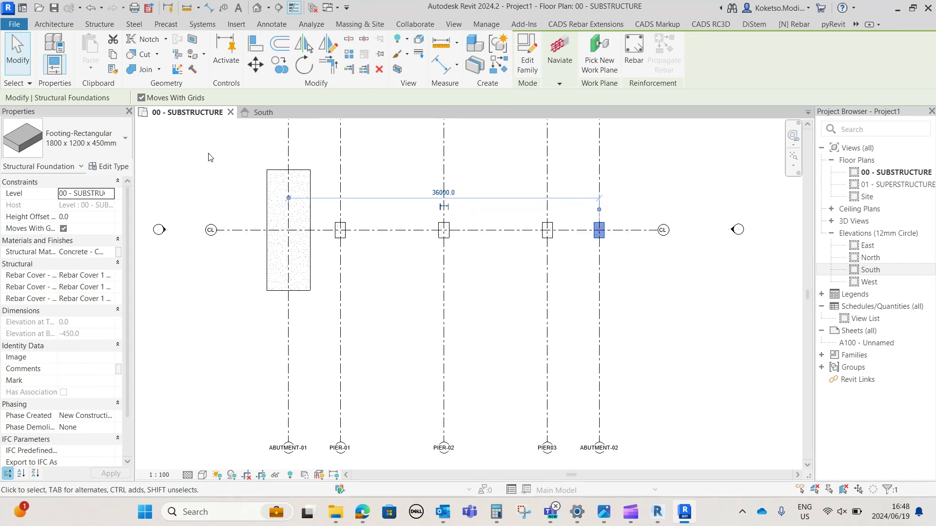
click(58, 141)
click(59, 236)
key(space)
middle_drag(521, 251, 566, 263)
scroll(439, 262, up, 1)
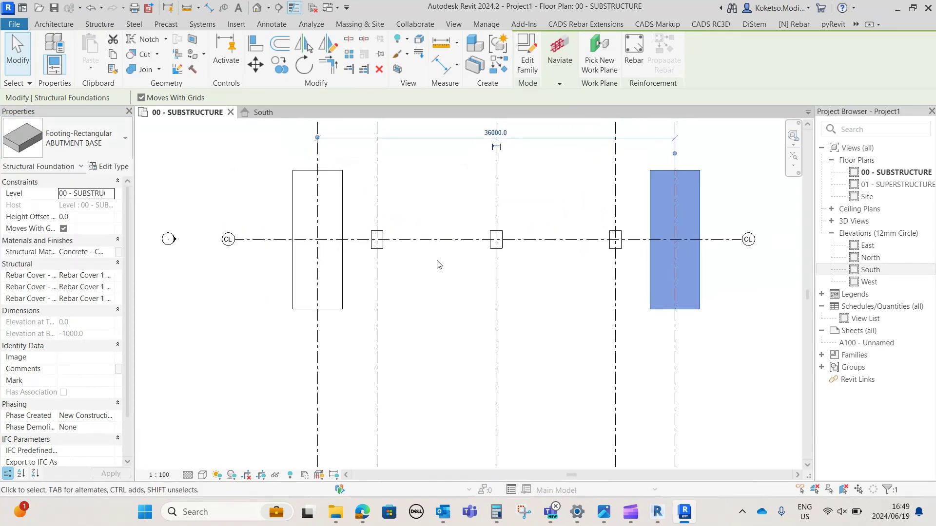
click(468, 255)
- Select the three pier footings together and duplicate their type as PIER BASE
middle_drag(425, 261, 386, 284)
scroll(379, 280, up, 1)
click(311, 269)
scroll(385, 284, up, 1)
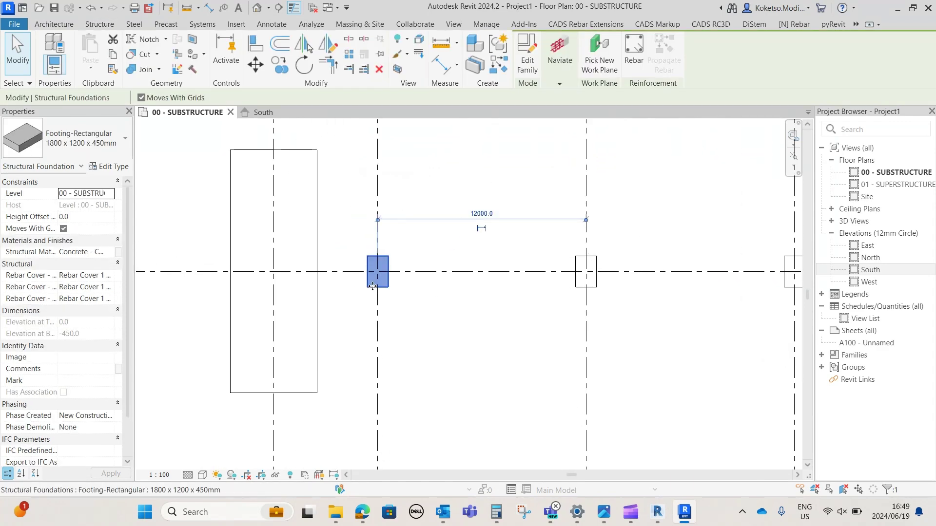
middle_drag(224, 237, 186, 221)
scroll(319, 238, down, 1)
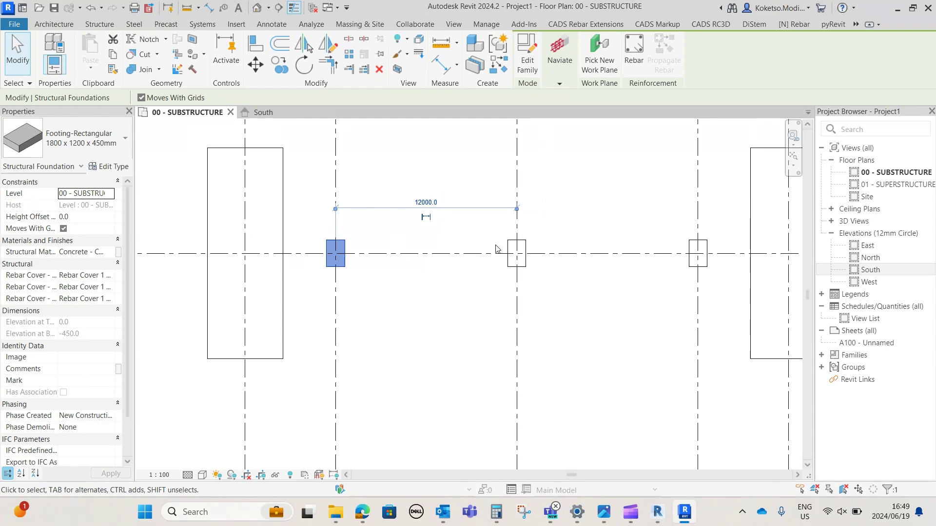
ctrl+click(524, 258)
ctrl+click(698, 256)
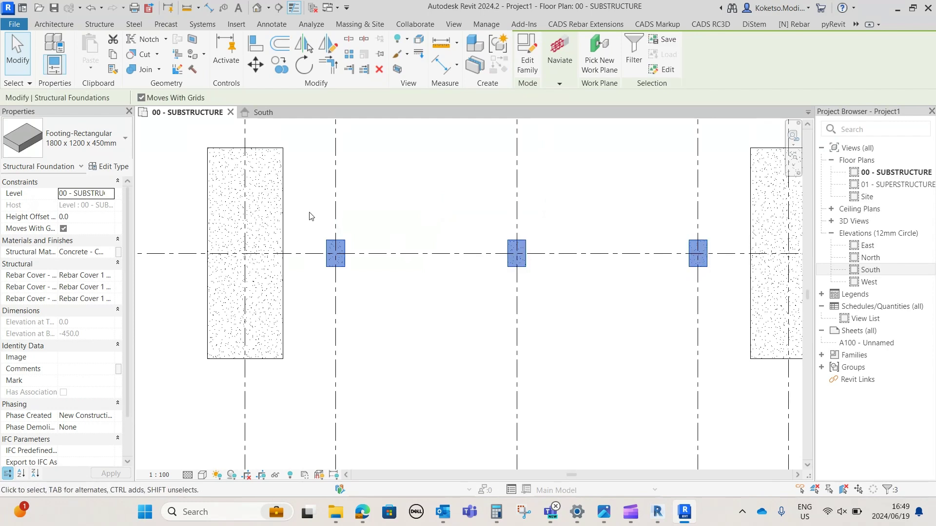
click(103, 166)
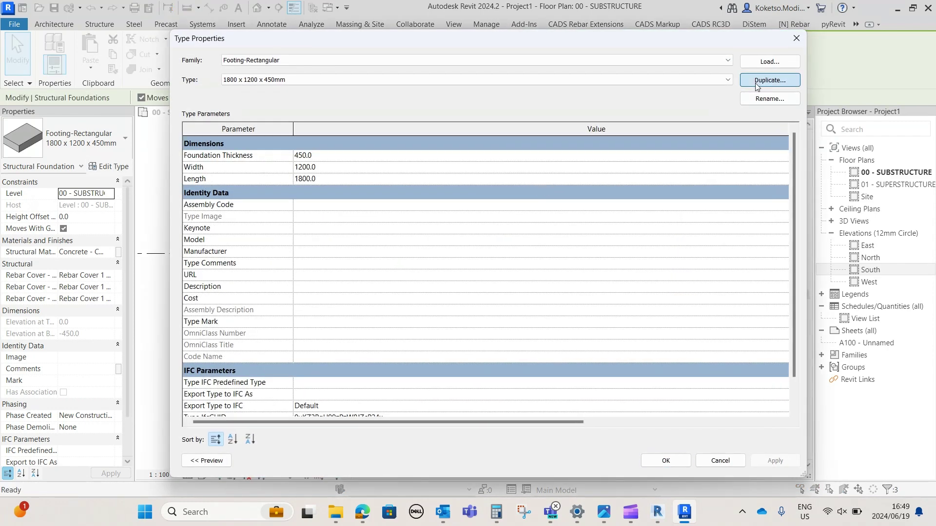
click(769, 80)
text(PIER BASE)
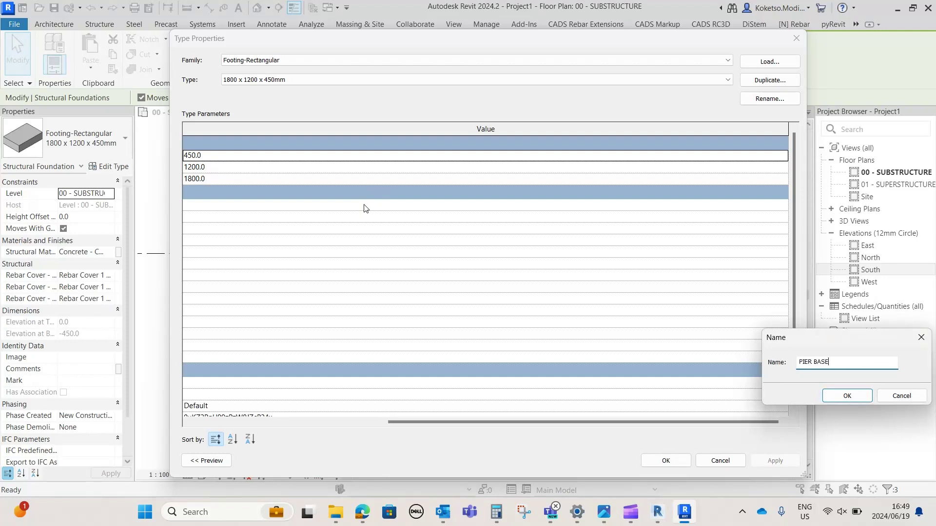
click(858, 398)
- Set the PIER BASE type's thickness to 1000, width to 9000 and length to 3000, with the footings' long sides along the pier grids
click(236, 156)
text(100)
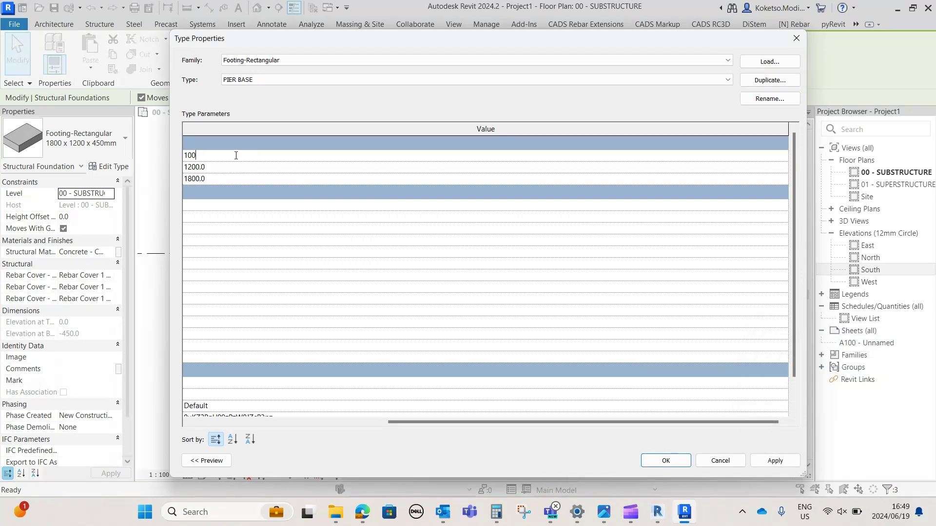
text(0)
click(232, 167)
text(900)
click(249, 178)
text(3)
click(775, 461)
click(666, 460)
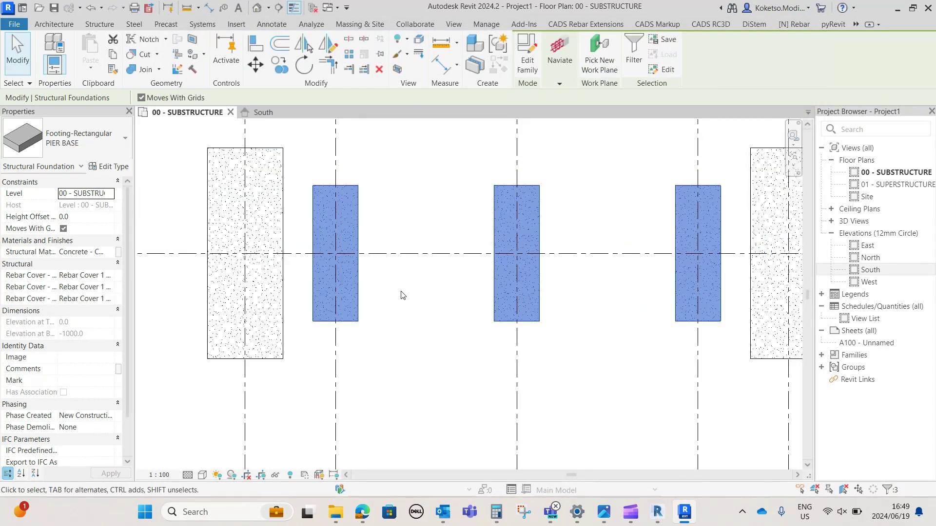
scroll(401, 296, down, 3)
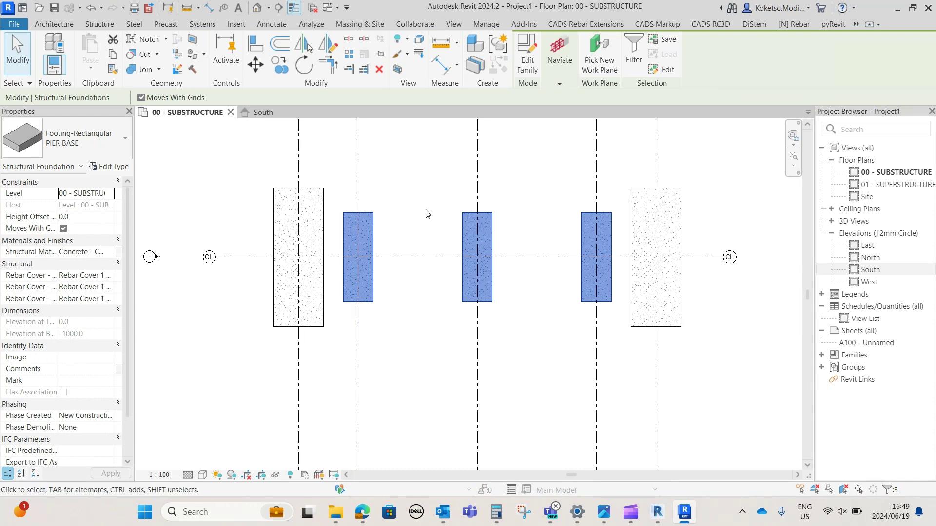
click(402, 258)
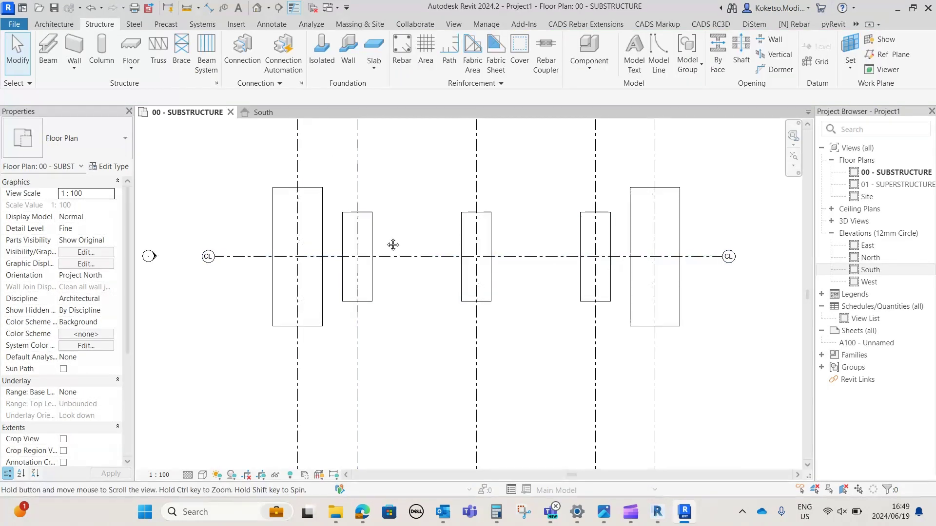
- Switch to the South elevation and examine the abutment and pier footings at the 00 - SUBSTRUCTURE level
middle_drag(584, 244, 558, 241)
scroll(558, 242, down, 1)
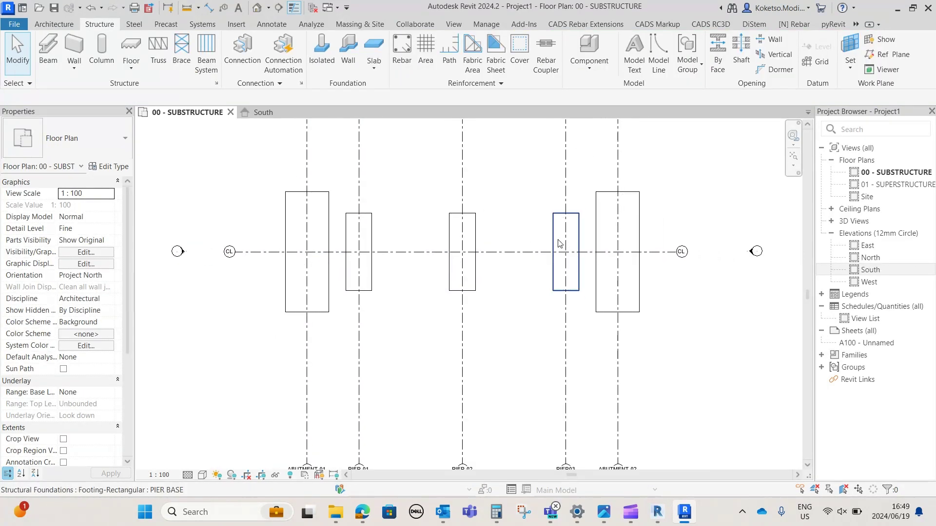
click(267, 113)
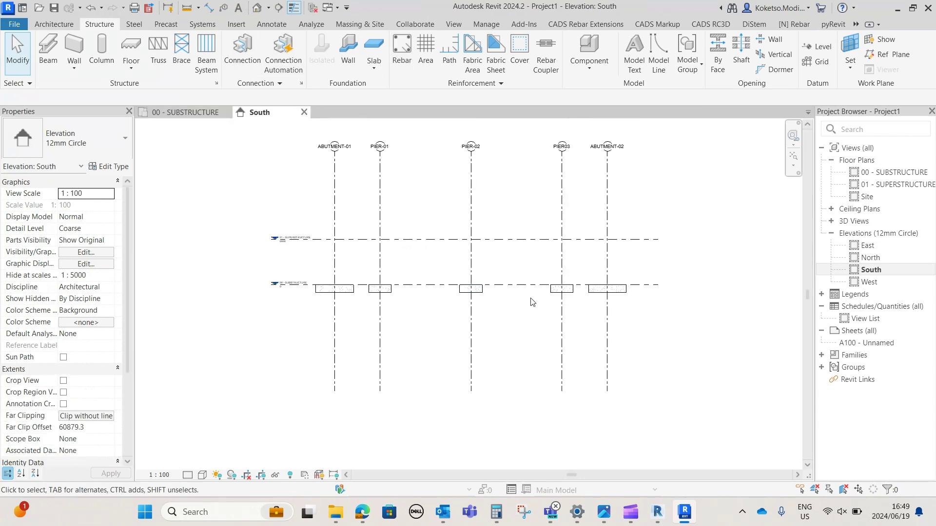
scroll(533, 299, up, 3)
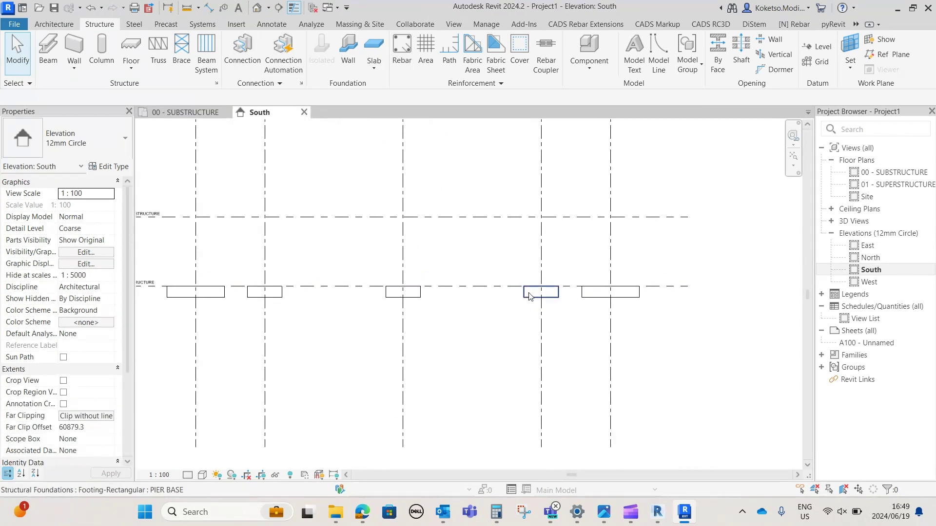
- Inspect the ABUTMENT BASE footings and their spacing in the South elevation, and return to the 00 - SUBSTRUCTURE floor plan
middle_drag(524, 302, 559, 308)
middle_drag(446, 314, 459, 321)
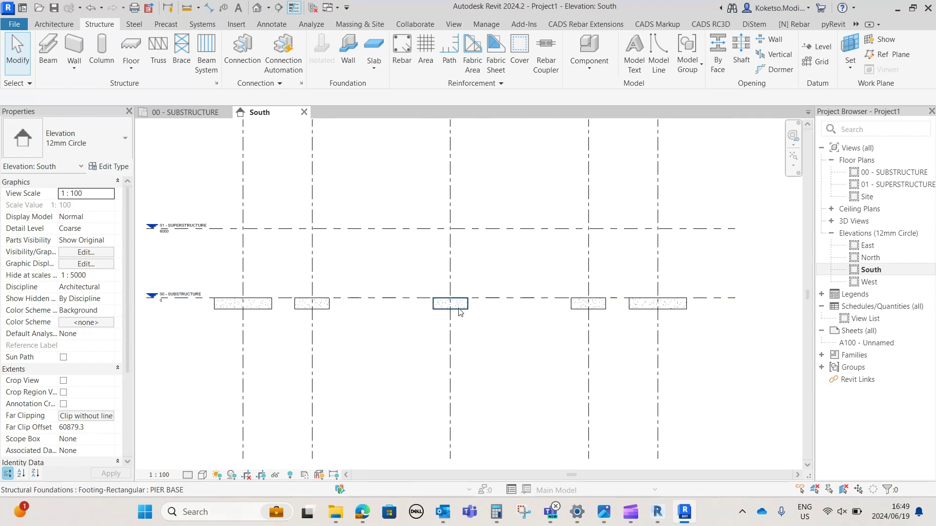
click(644, 307)
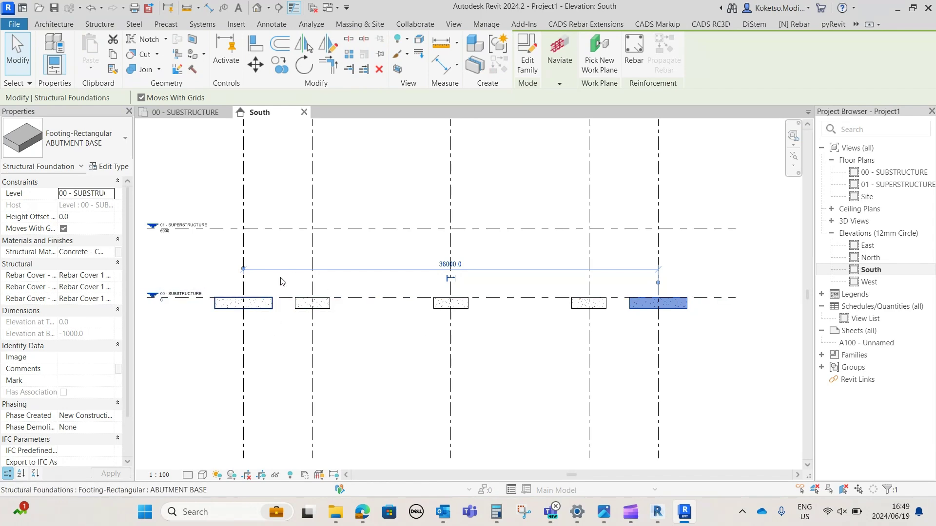
click(249, 256)
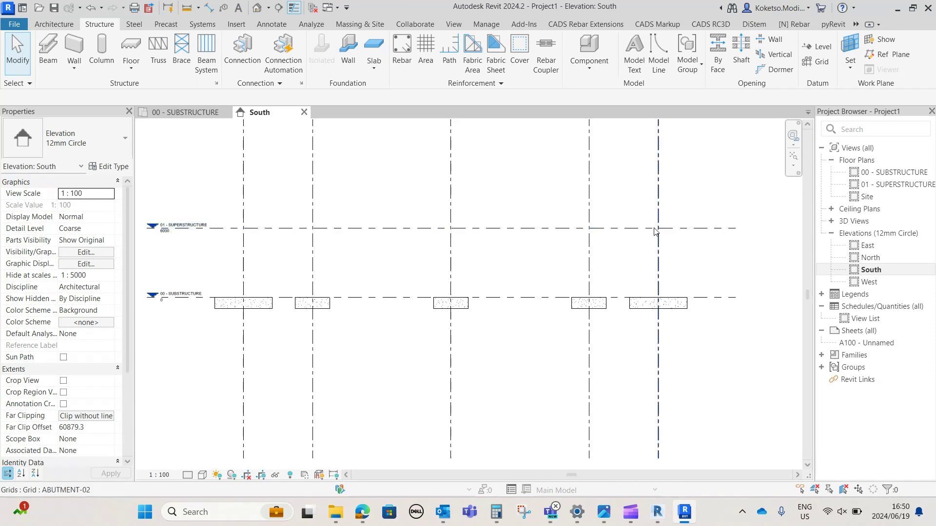
click(178, 115)
scroll(400, 261, down, 2)
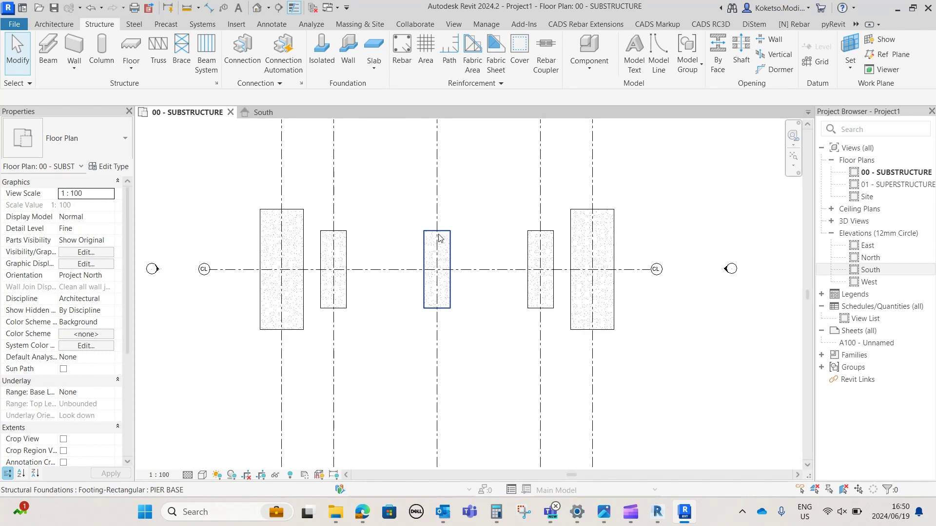
middle_drag(438, 238, 417, 235)
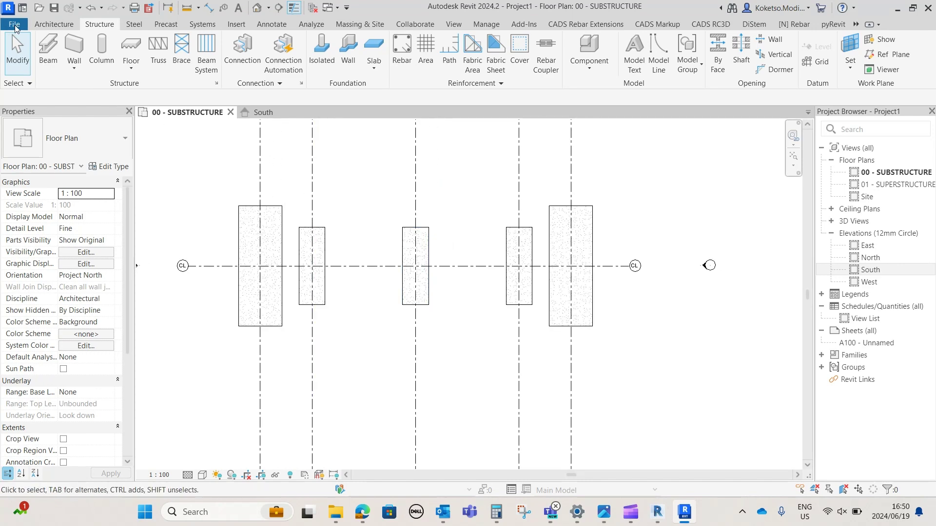
- Create a new family from the Metric Generic Model template
click(15, 27)
mouse_move(42, 78)
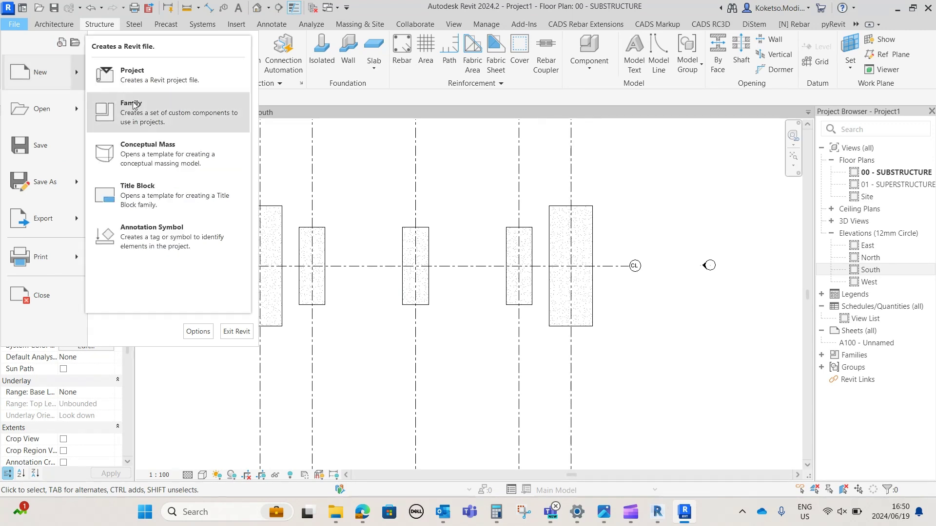
click(138, 111)
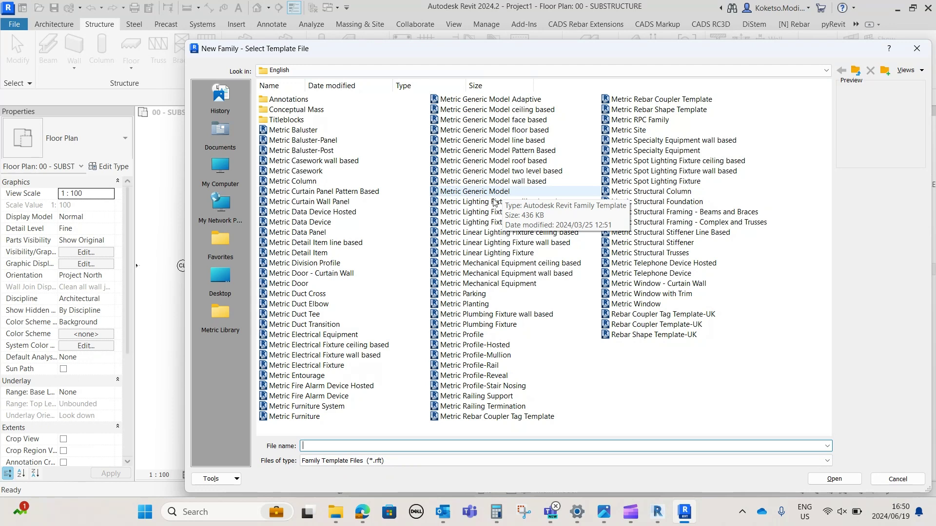
click(511, 193)
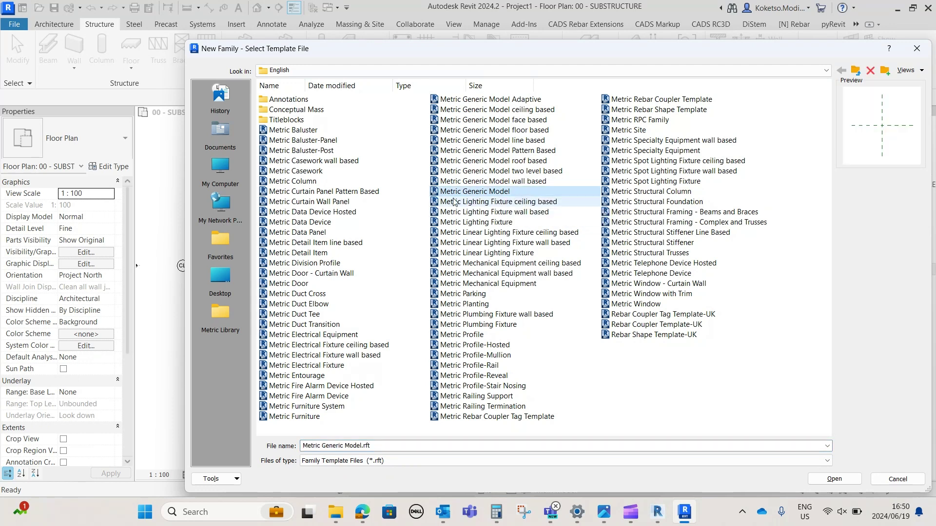
key(Return)
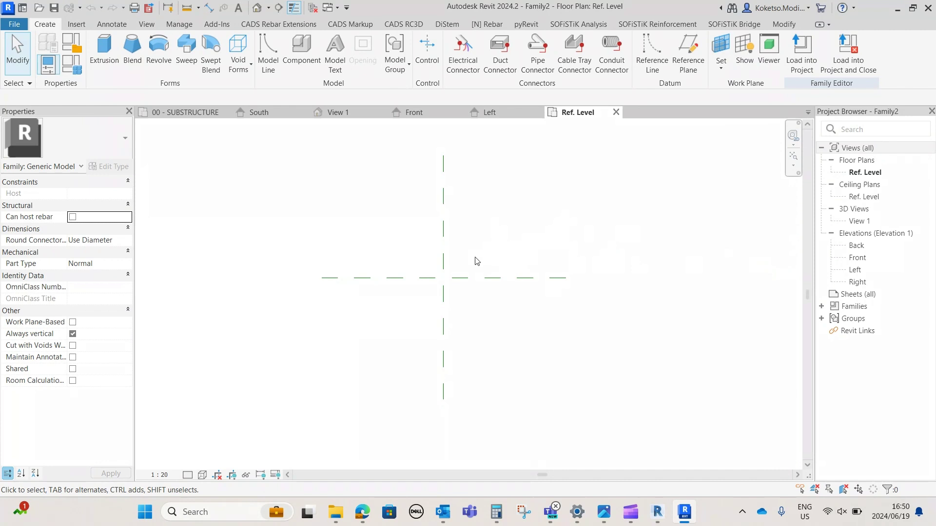
- In the Front elevation, draw two vertical reference planes, about 2180 and 2120 to either side of the centre plane
double_click(863, 263)
scroll(483, 213, down, 3)
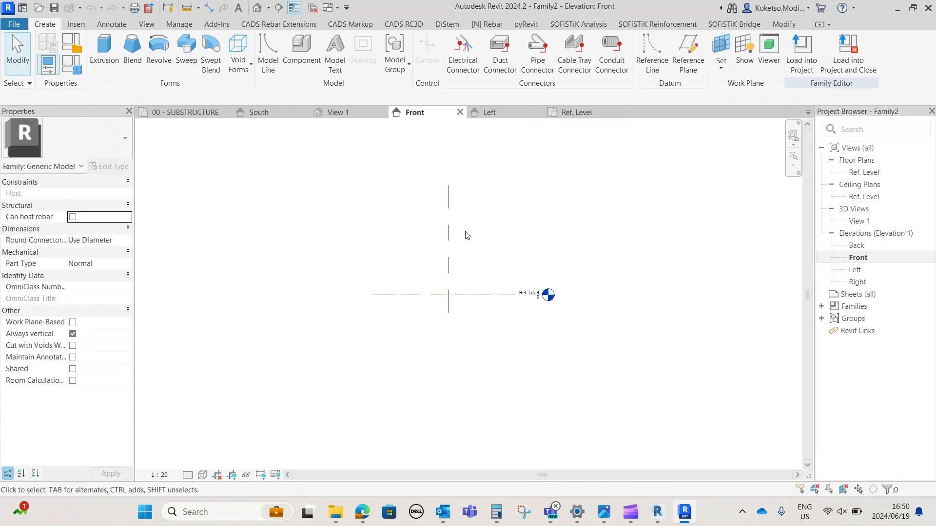
click(686, 54)
scroll(404, 215, down, 1)
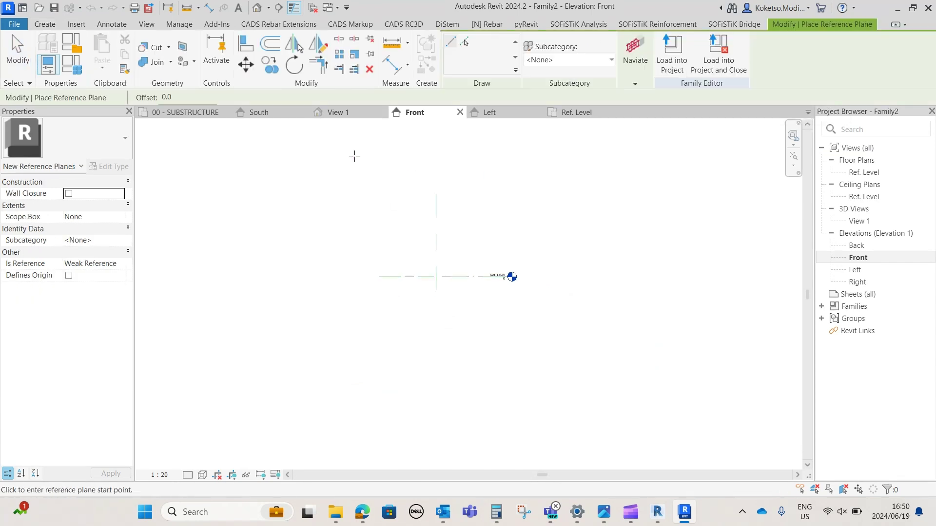
click(354, 156)
click(354, 347)
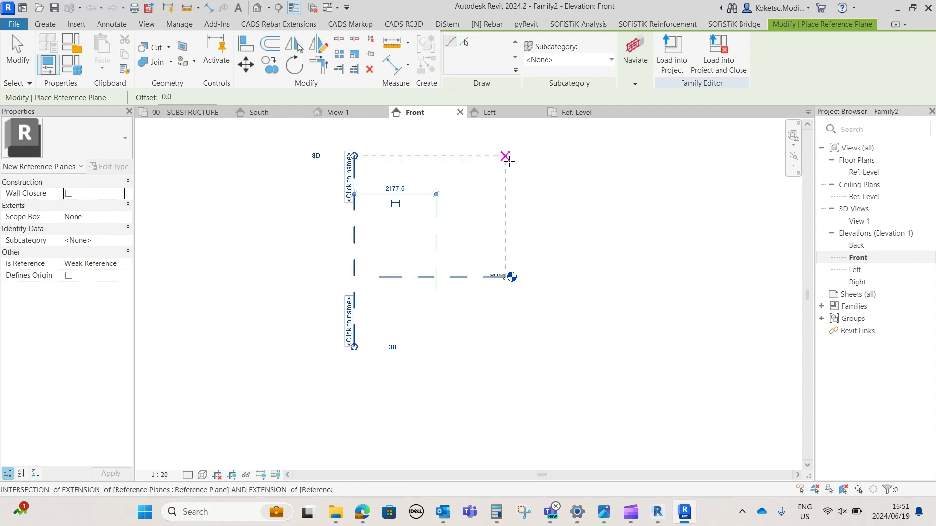
click(516, 156)
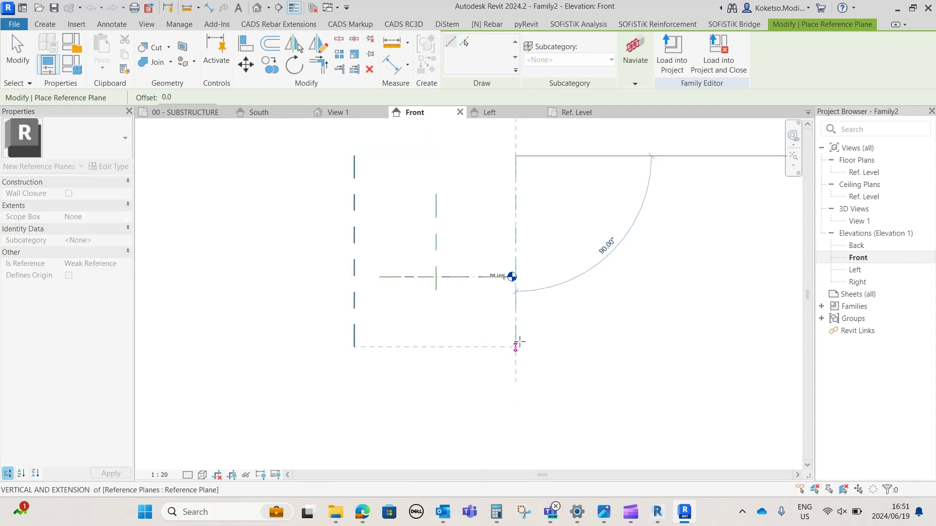
click(516, 347)
key(Escape)
key(Escape)
scroll(459, 190, up, 2)
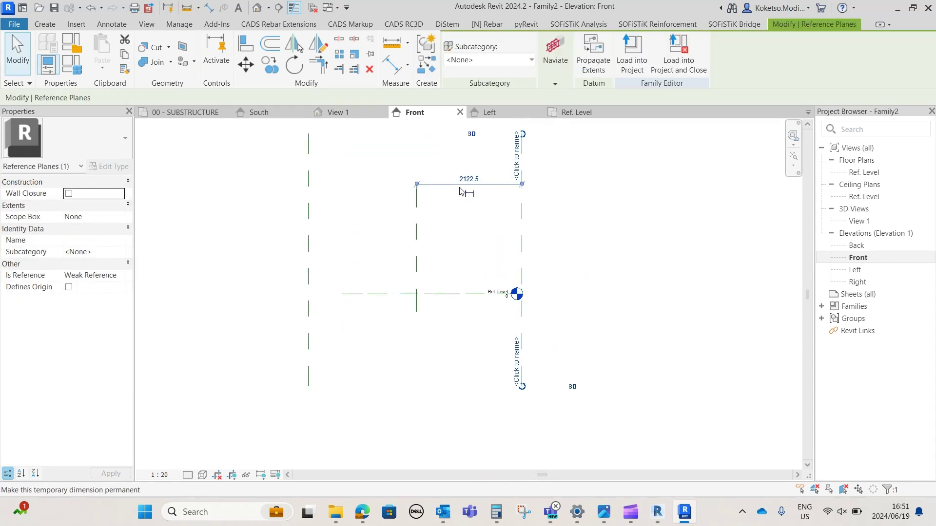
click(468, 179)
text(2122)
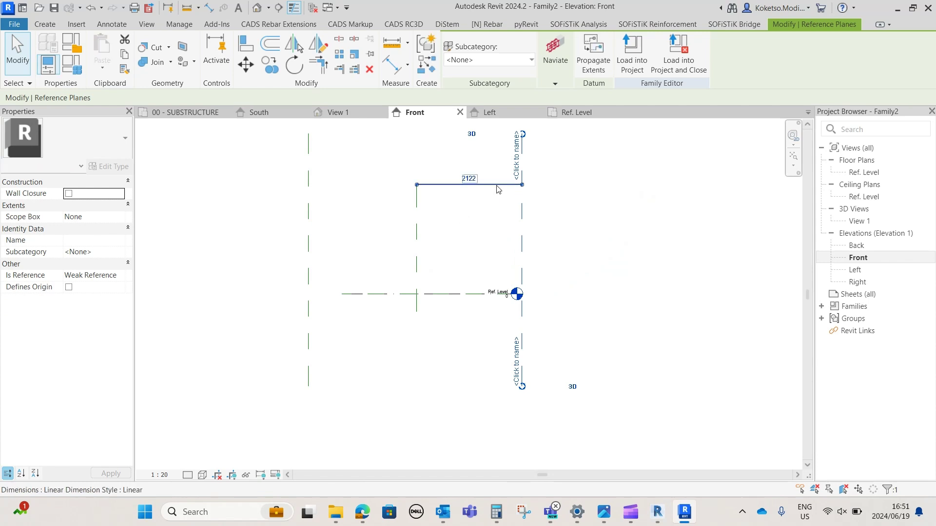
click(496, 186)
key(Escape)
- Set the distance of each outer vertical reference plane from the centre plane to 4000
click(520, 210)
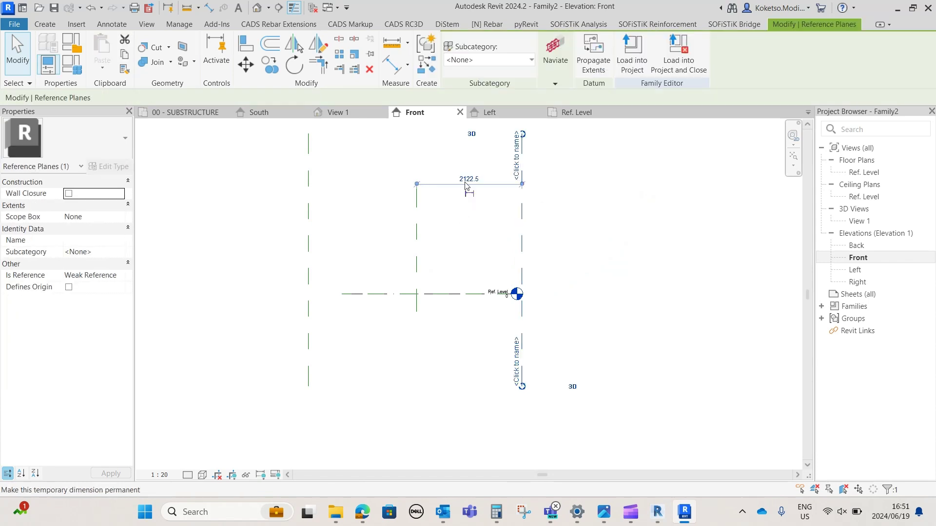
click(469, 179)
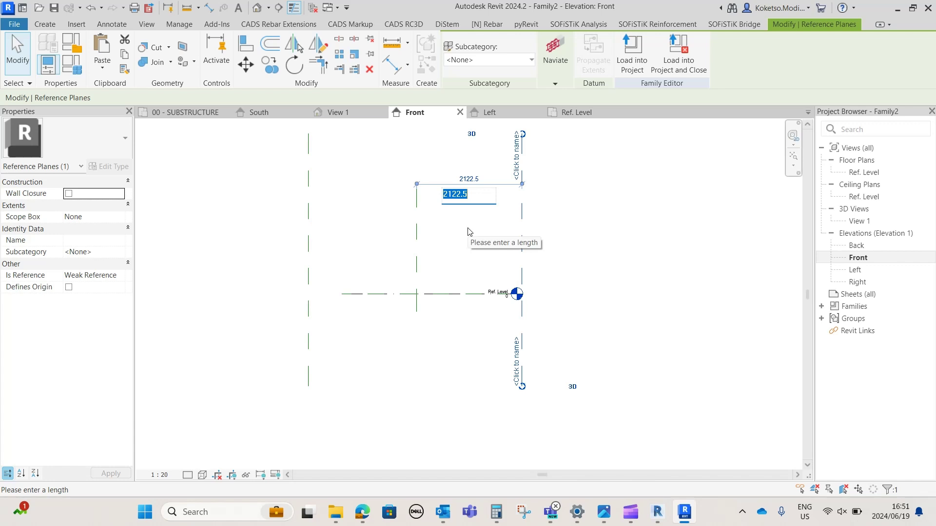
text(4000)
key(Return)
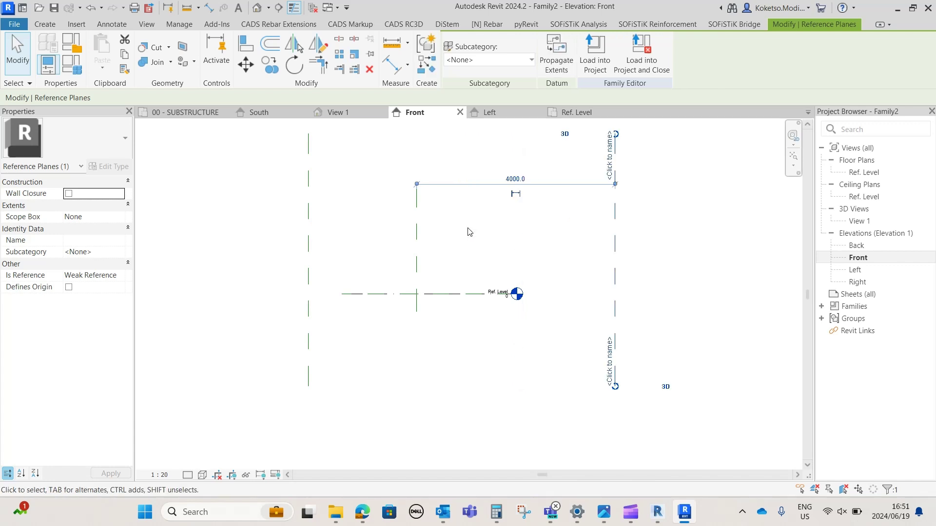
click(309, 218)
click(360, 176)
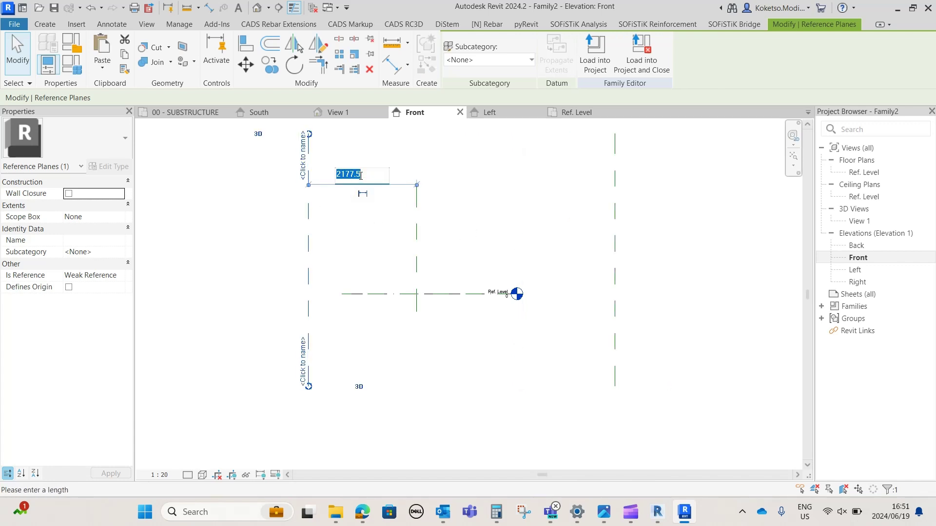
text(4000)
key(Return)
key(Escape)
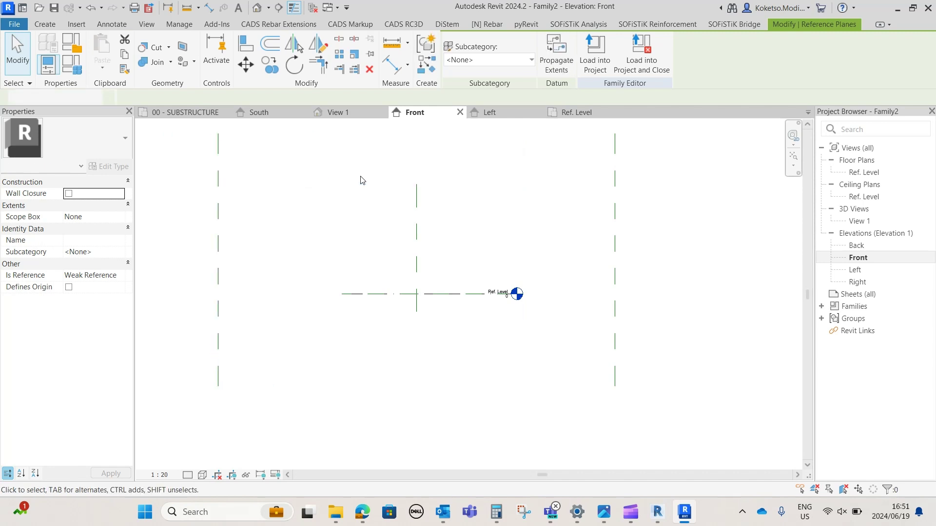
- Draw a horizontal reference plane across both outer vertical planes, about 2214 above the Ref. Level
scroll(360, 179, down, 1)
middle_drag(367, 214, 375, 271)
click(43, 24)
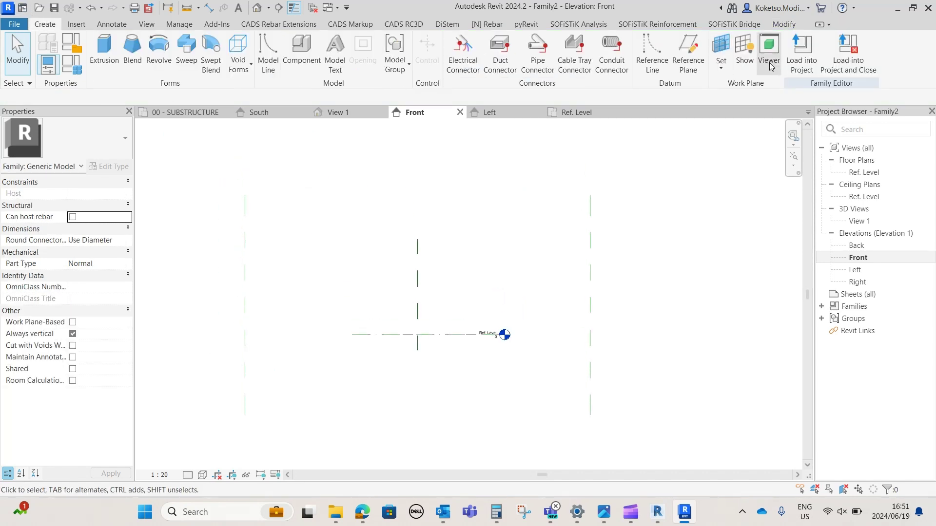
click(688, 52)
click(202, 239)
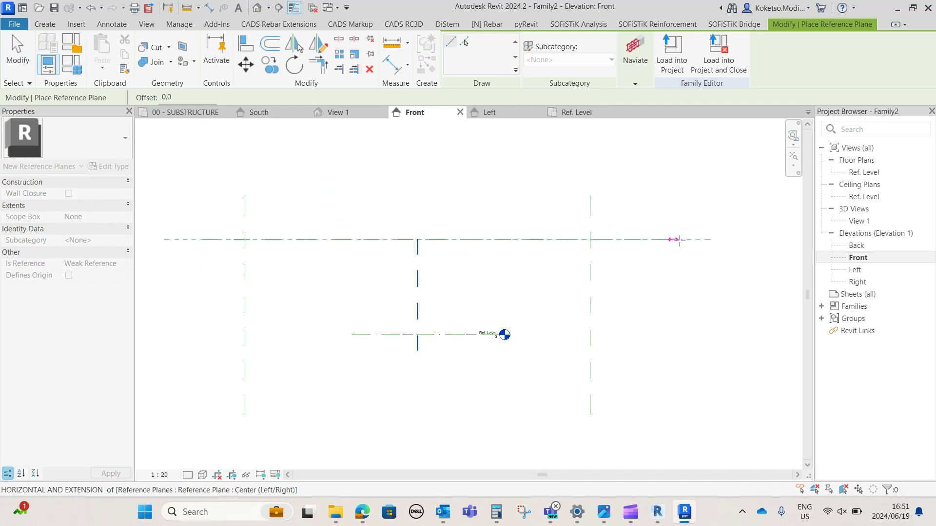
click(686, 240)
key(Escape)
key(Escape)
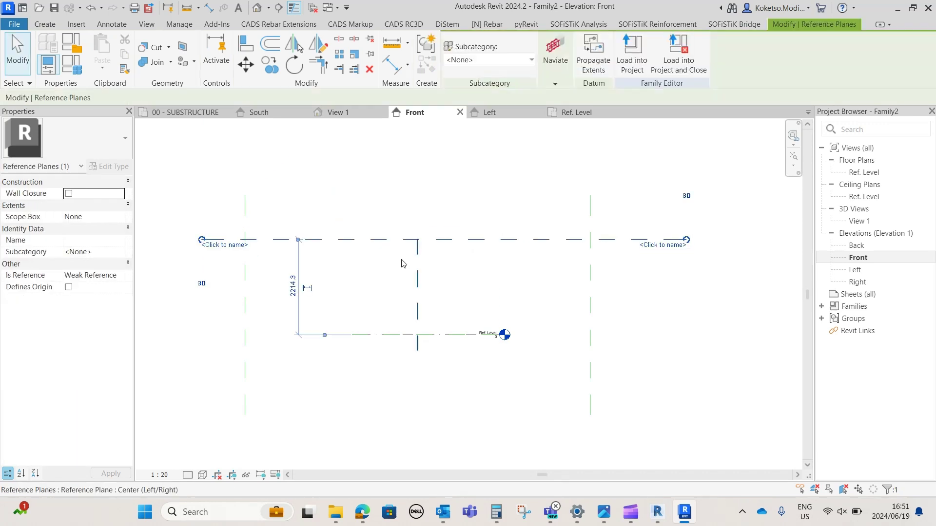
- Set the horizontal reference plane's height above the Ref. Level to 5400
click(293, 284)
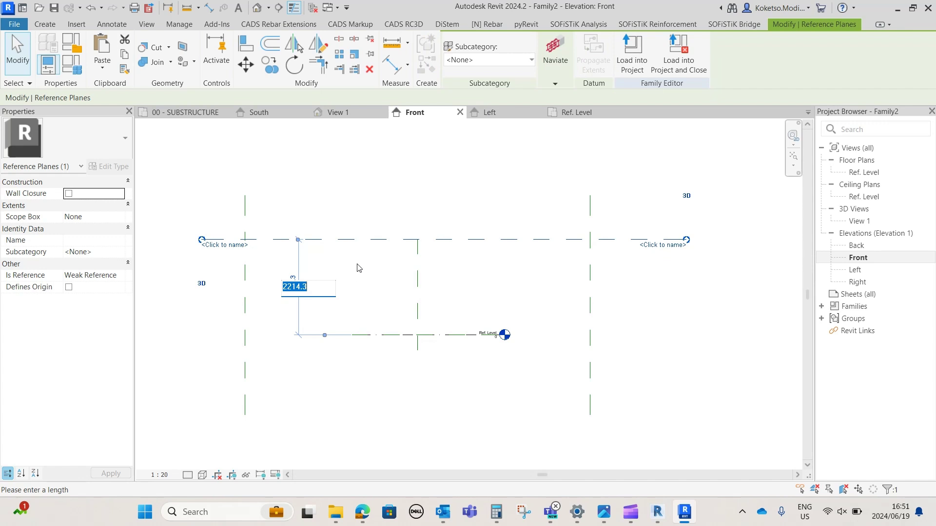
text(5400)
key(Return)
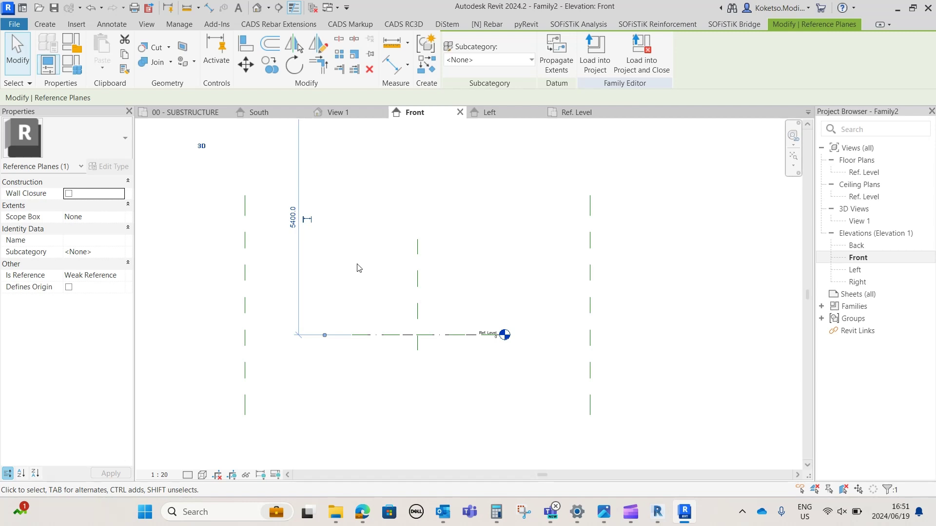
- Adjust the ends of both outer vertical reference planes to run from the Ref. Level up to the horizontal plane
scroll(417, 294, down, 3)
scroll(442, 247, up, 2)
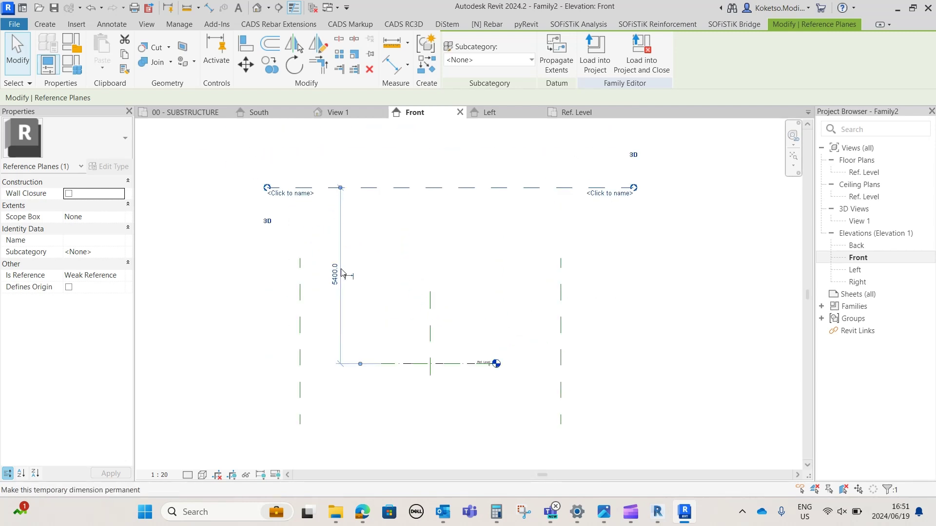
click(301, 266)
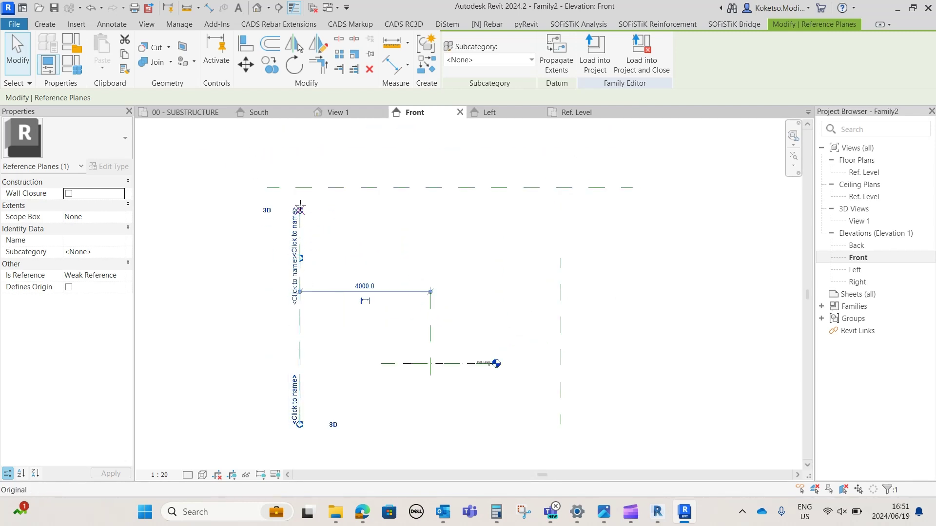
drag(300, 186, 561, 188)
drag(561, 425, 560, 364)
click(300, 418)
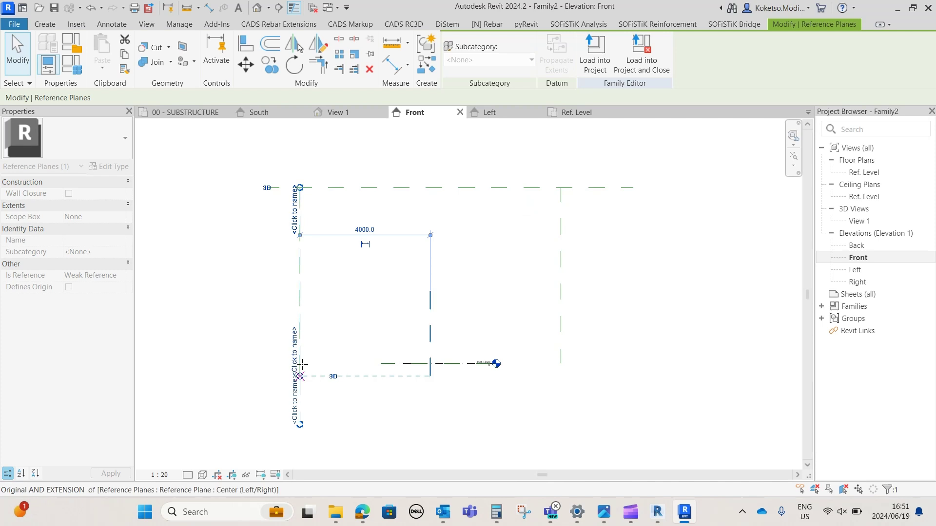
drag(302, 363, 301, 364)
- Copy the horizontal reference plane 400 upward using the Copy tool with multiple copies
click(423, 182)
click(424, 189)
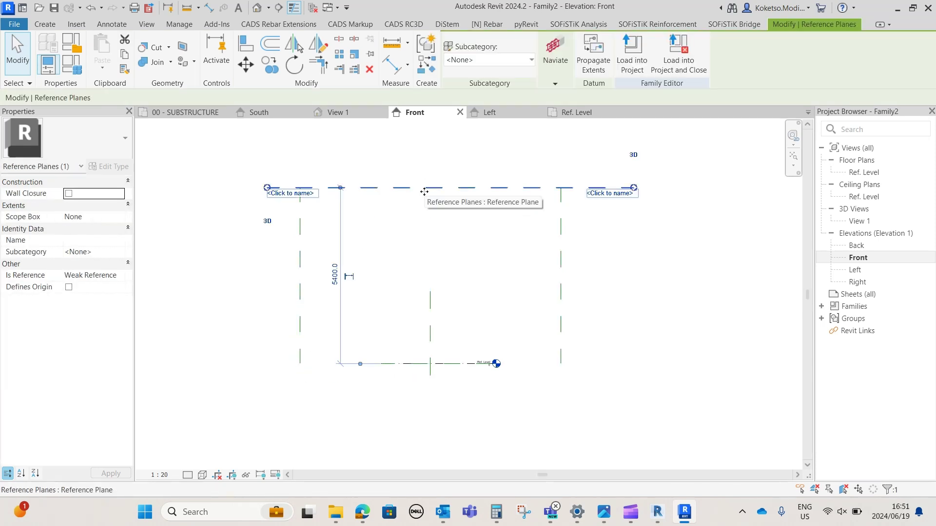
middle_drag(434, 209, 457, 259)
scroll(431, 234, up, 1)
click(273, 66)
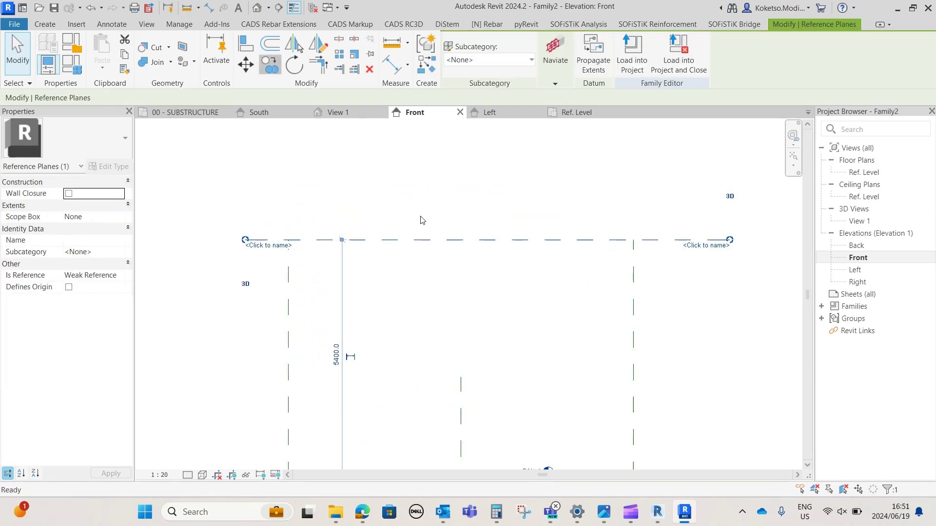
click(454, 240)
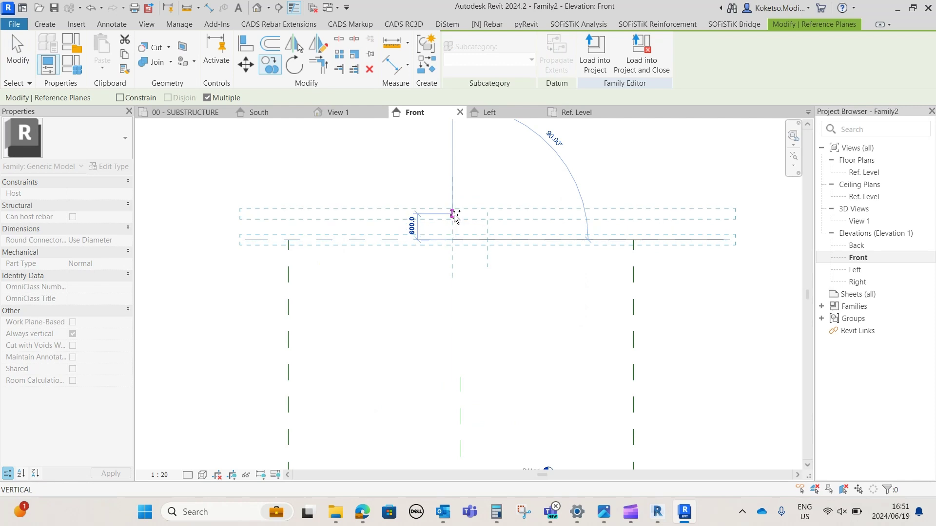
text(4)
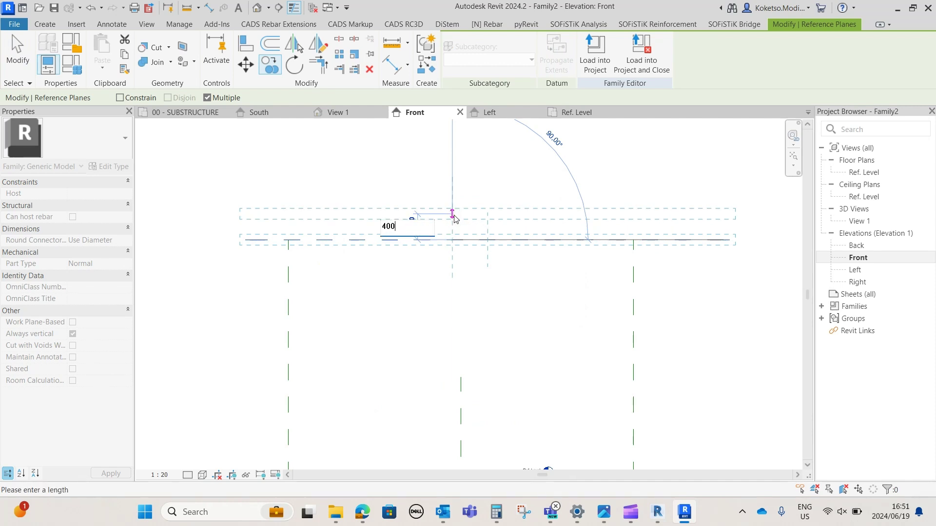
text(00)
key(Return)
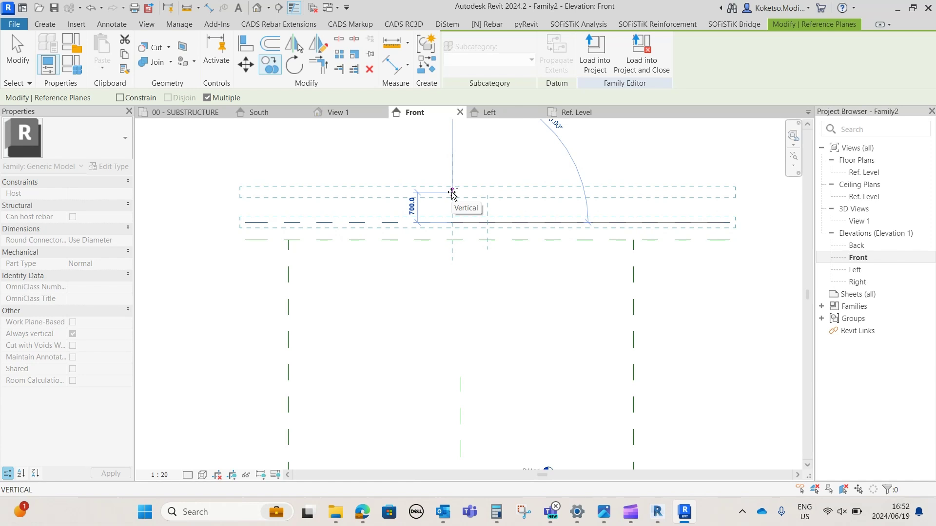
- Place another copy of the horizontal reference plane 200 above the first copy and finish copying
text(200)
key(Return)
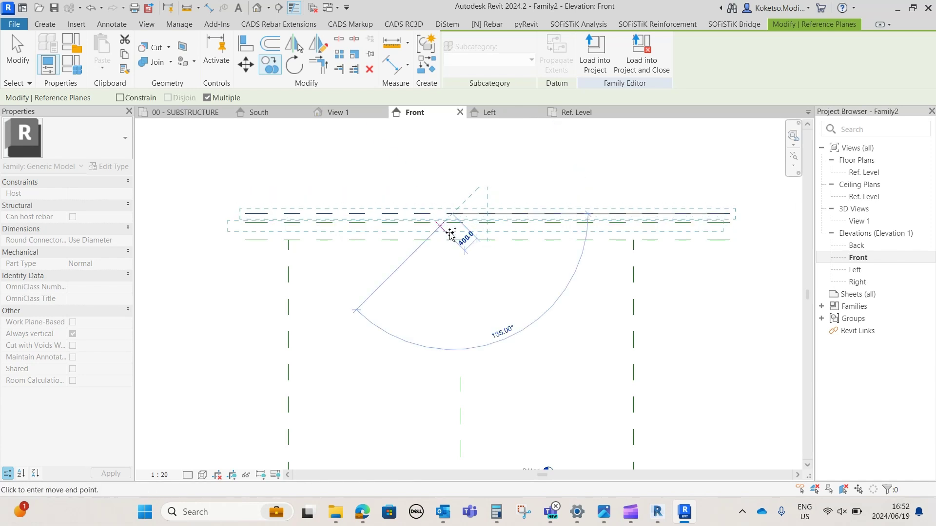
key(Escape)
key(Escape)
middle_drag(386, 285, 392, 221)
scroll(391, 221, down, 1)
scroll(391, 220, down, 2)
scroll(553, 229, up, 1)
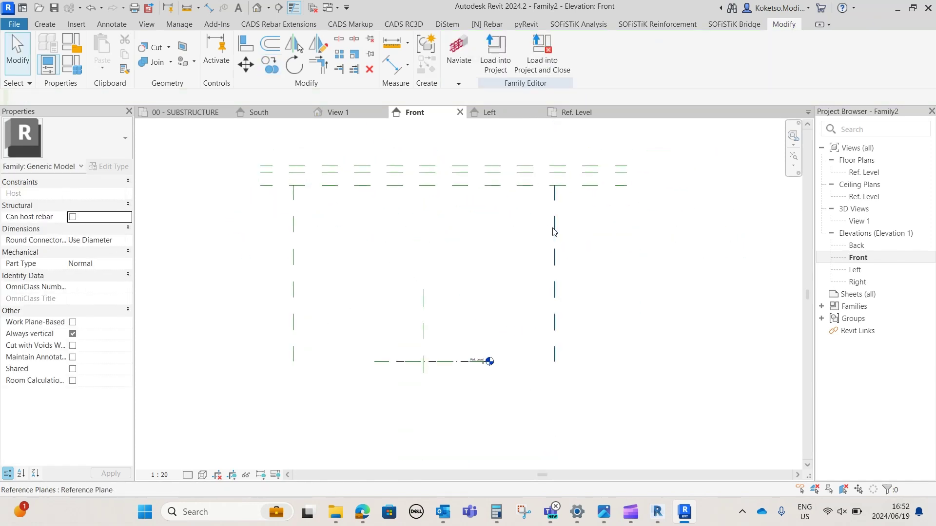
- Draw two vertical reference planes crossing the horizontal planes, about 2360 right and 1900 left of the center plane
middle_drag(554, 232, 538, 247)
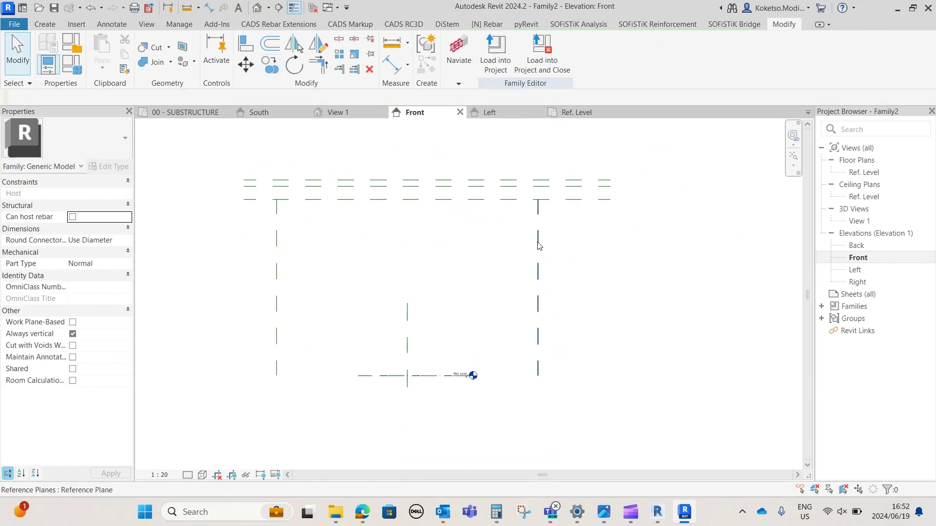
click(54, 24)
click(688, 59)
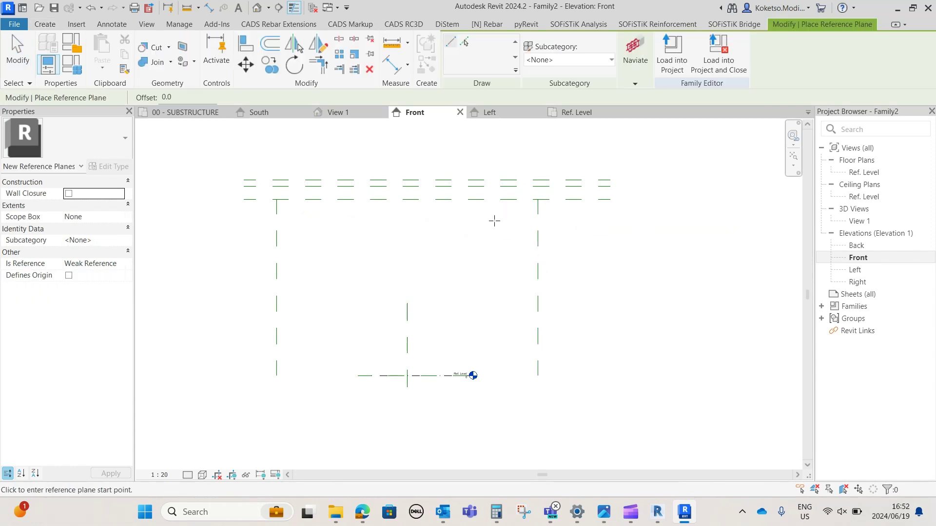
scroll(493, 220, down, 1)
click(486, 133)
click(485, 412)
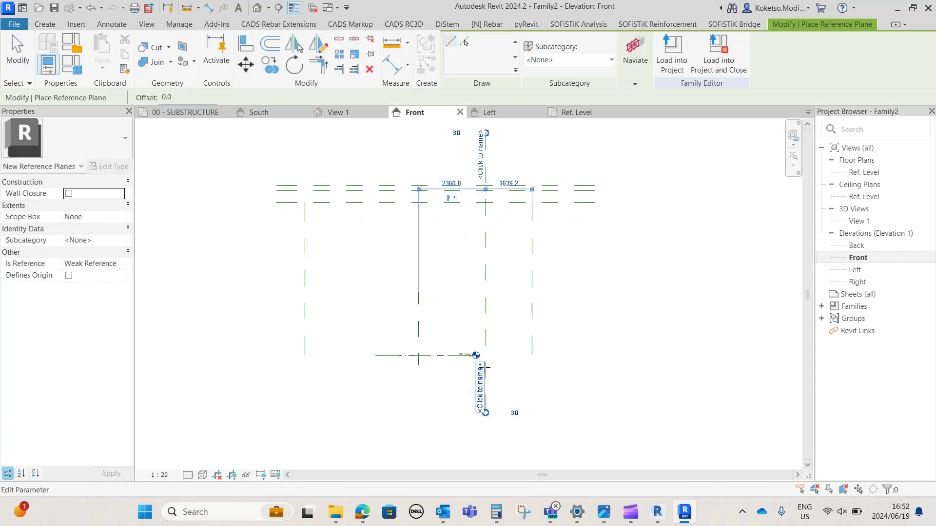
middle_drag(380, 190, 382, 199)
click(367, 142)
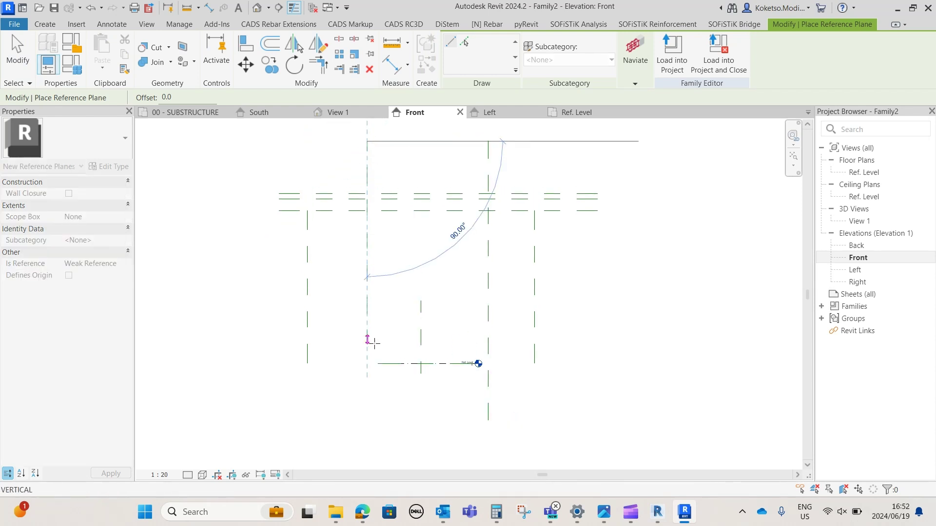
click(367, 421)
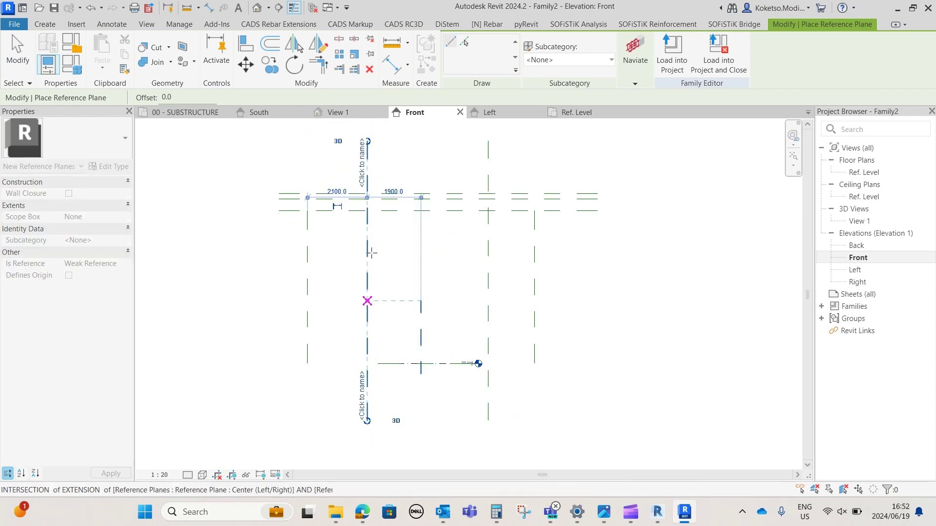
key(Escape)
key(Escape)
- Set both new vertical reference planes to a distance of 4200 from the center plane
click(367, 151)
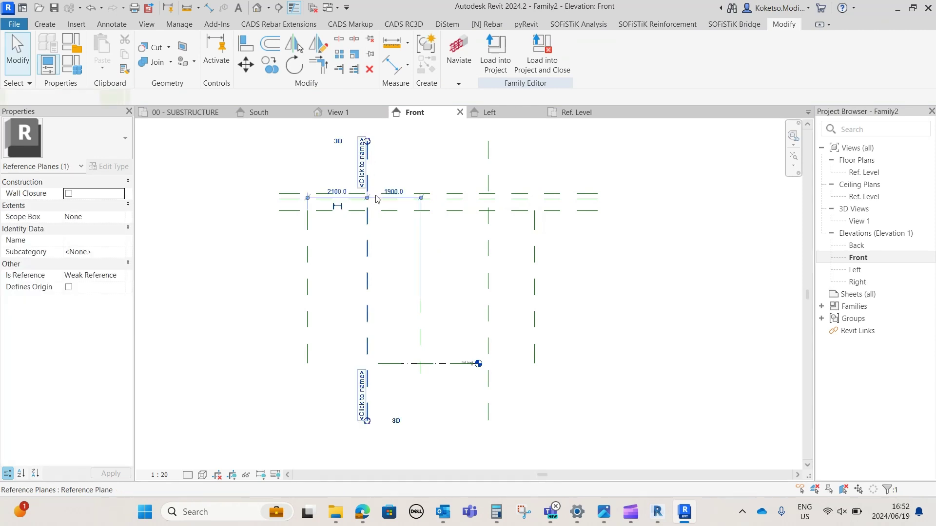
click(398, 193)
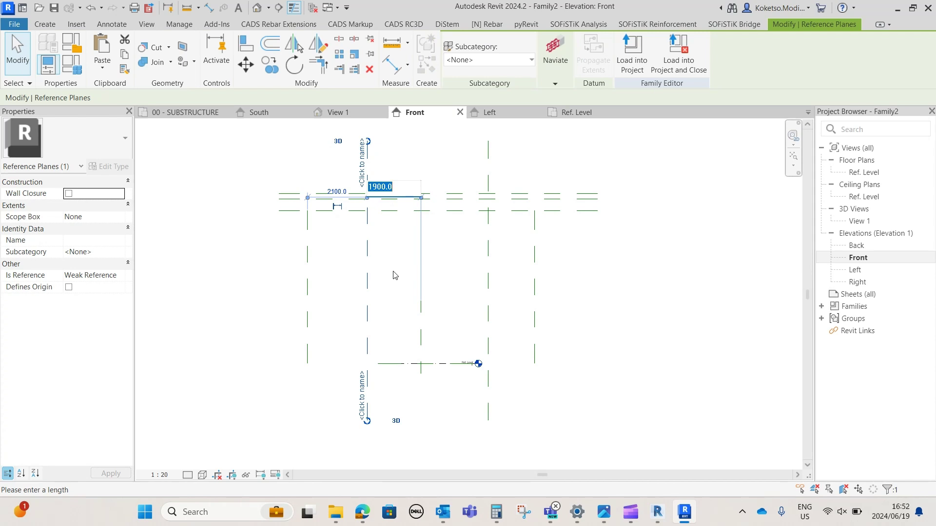
text(4200)
key(Return)
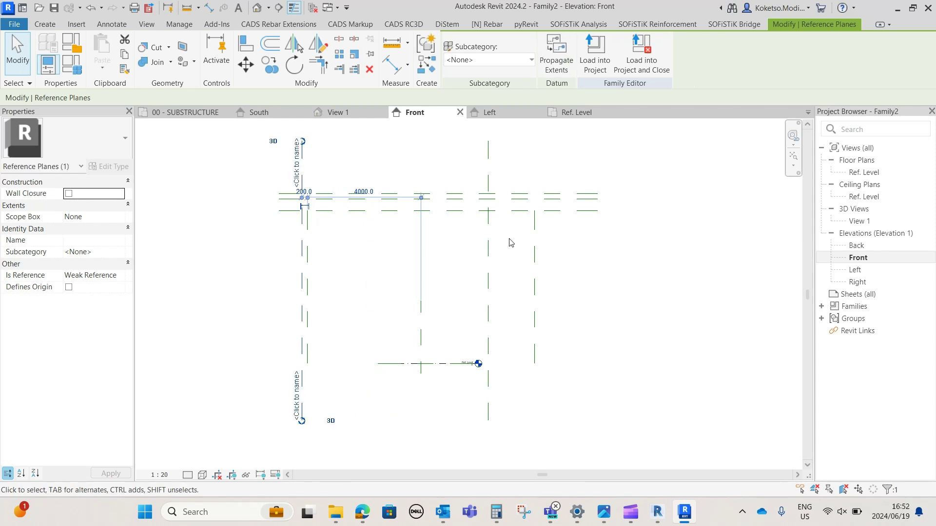
click(487, 248)
click(451, 191)
text(4200)
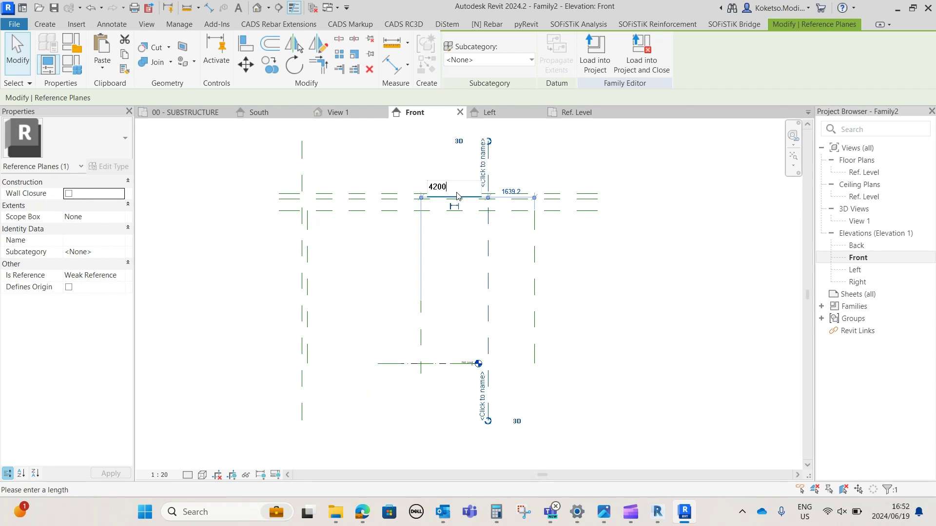
key(Return)
key(Escape)
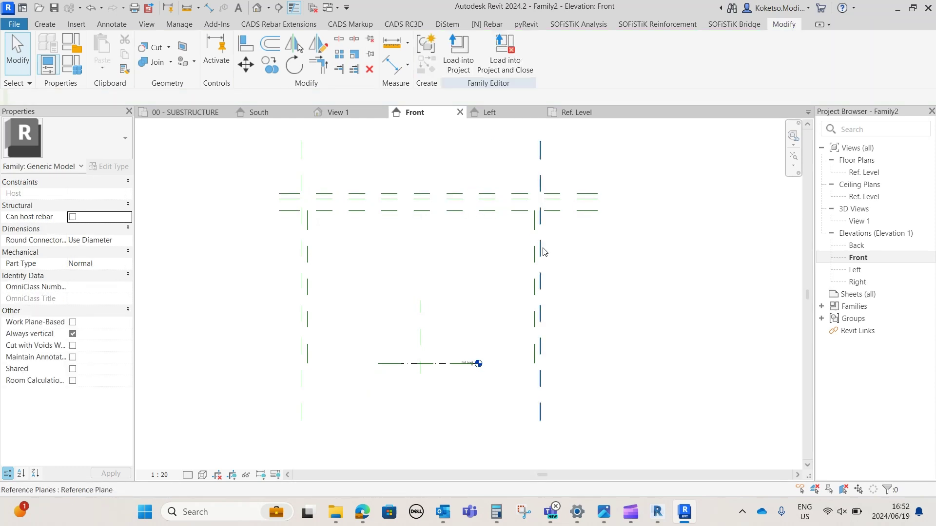
- Shorten the lower ends of both outermost vertical reference planes to the Ref. Level
click(302, 398)
drag(302, 363, 302, 364)
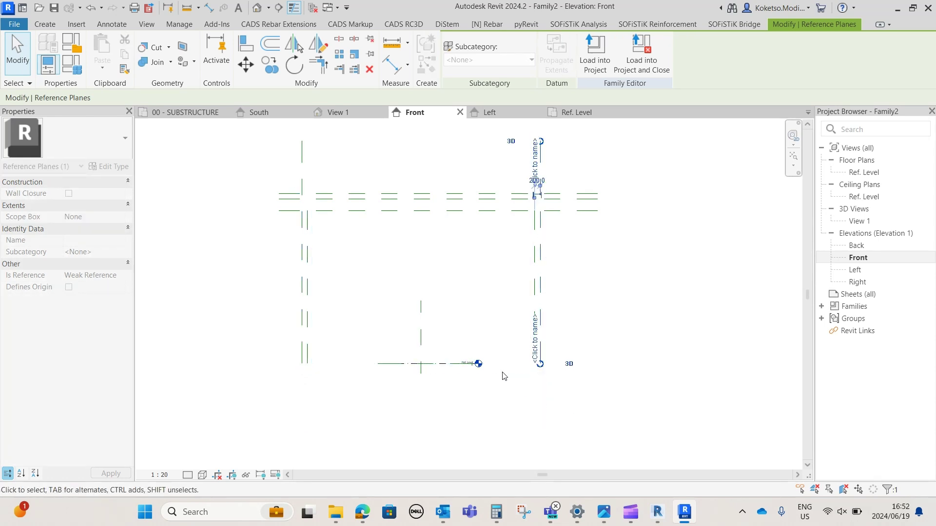
key(Escape)
scroll(378, 248, up, 2)
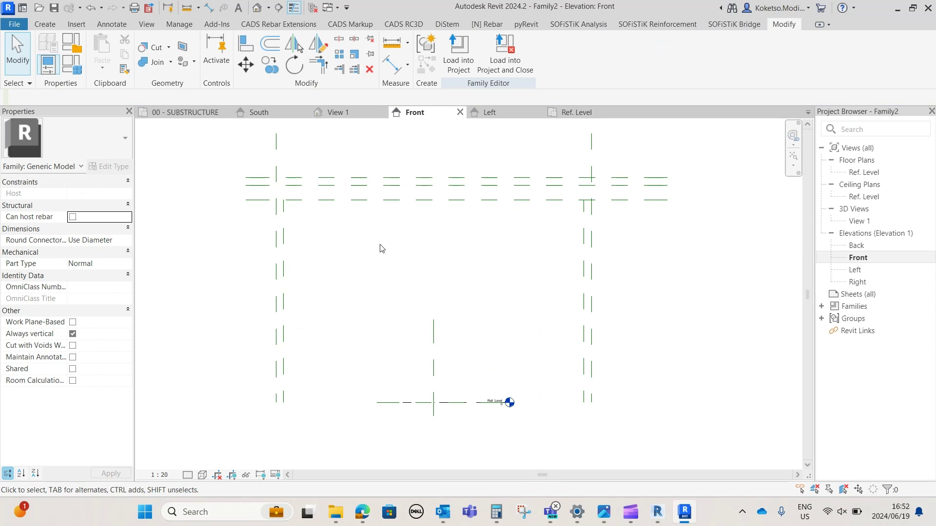
mouse_move(383, 249)
middle_down()
mouse_move(397, 251)
mouse_move(376, 257)
mouse_move(388, 264)
middle_up()
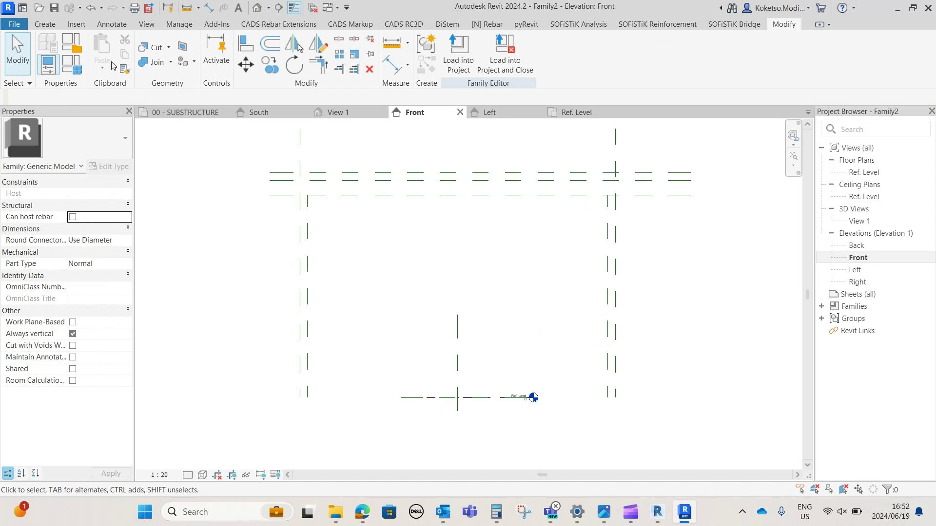
click(45, 24)
click(104, 49)
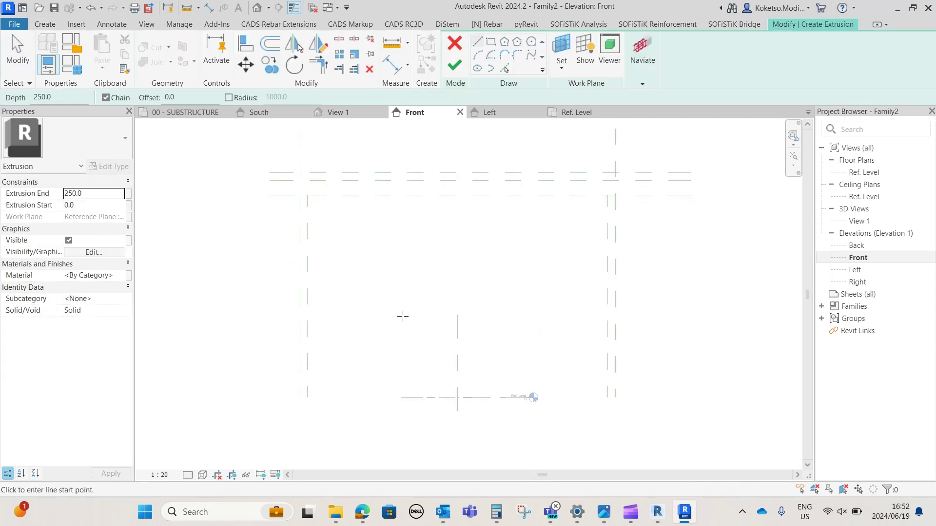
middle_drag(380, 343, 361, 335)
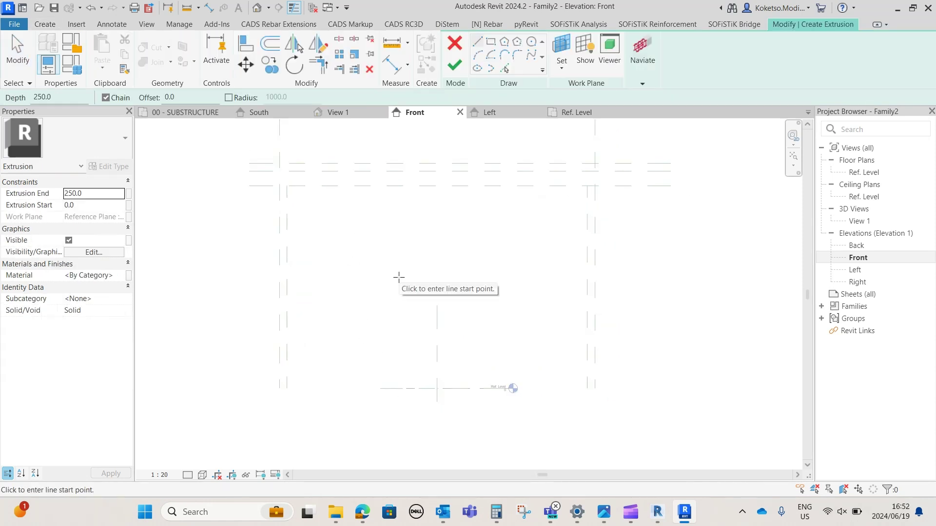
click(457, 45)
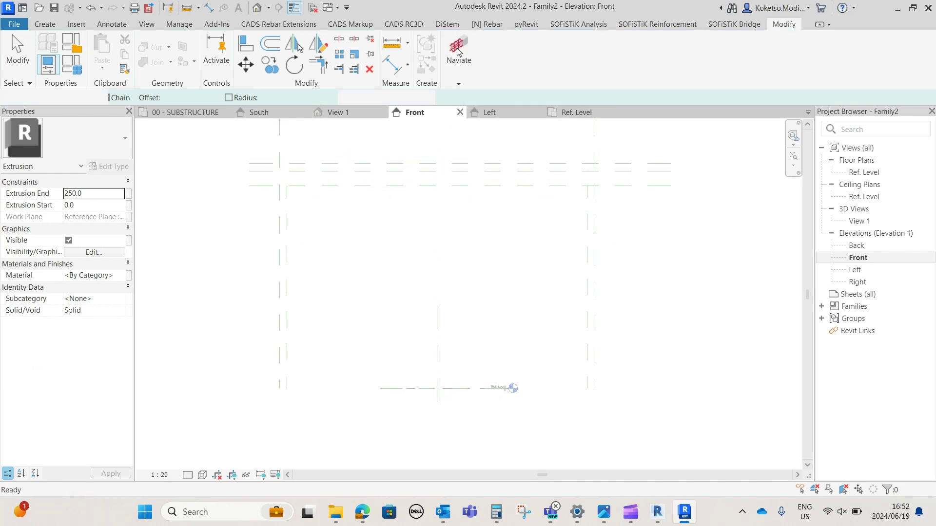
- Start an extrusion in the Ref. Level floor plan and sketch a rectangle about 1250 deep between the inner vertical reference planes
double_click(864, 171)
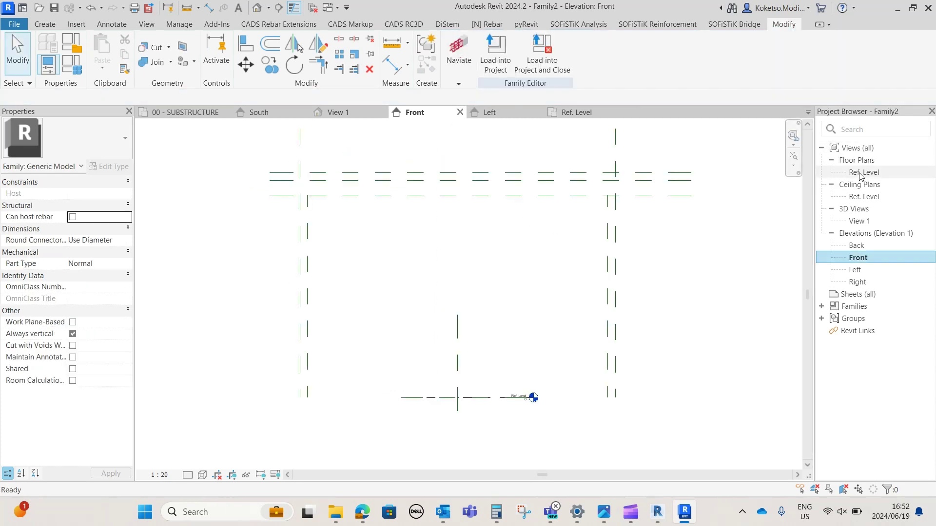
scroll(445, 290, down, 2)
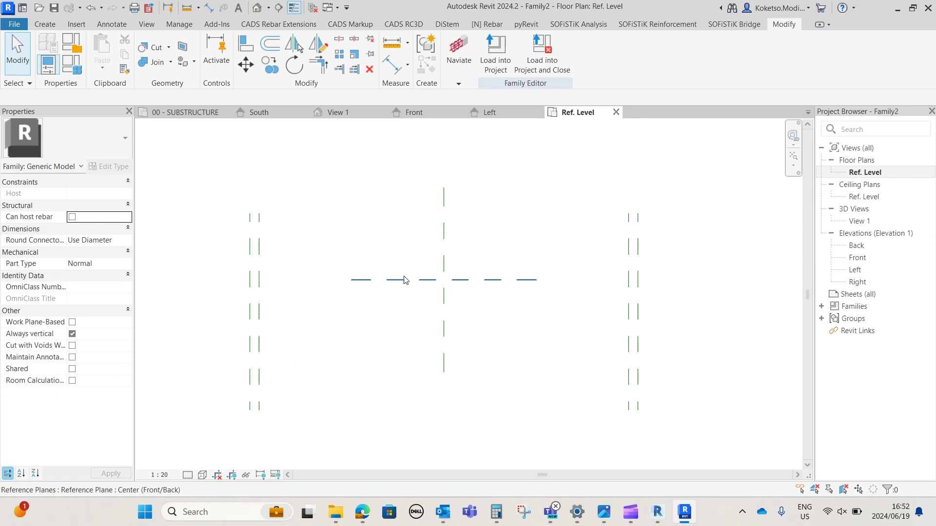
click(54, 26)
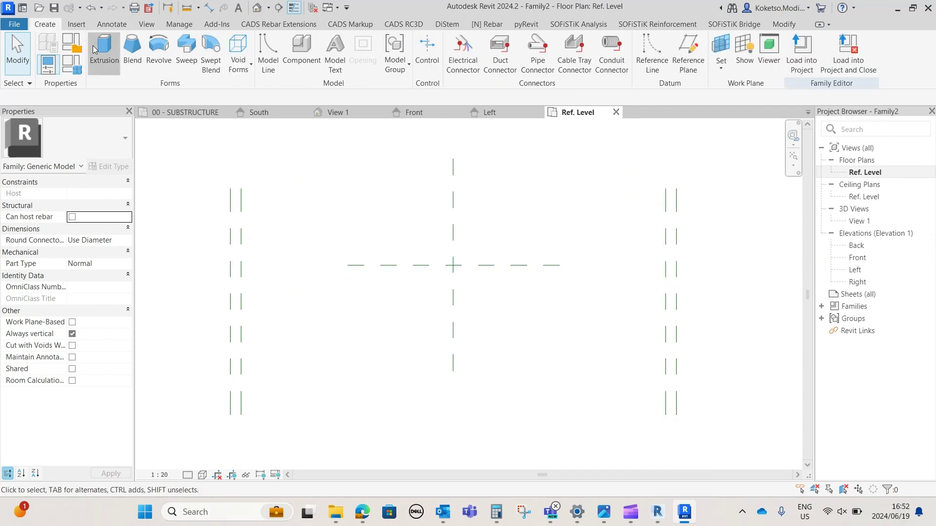
click(99, 49)
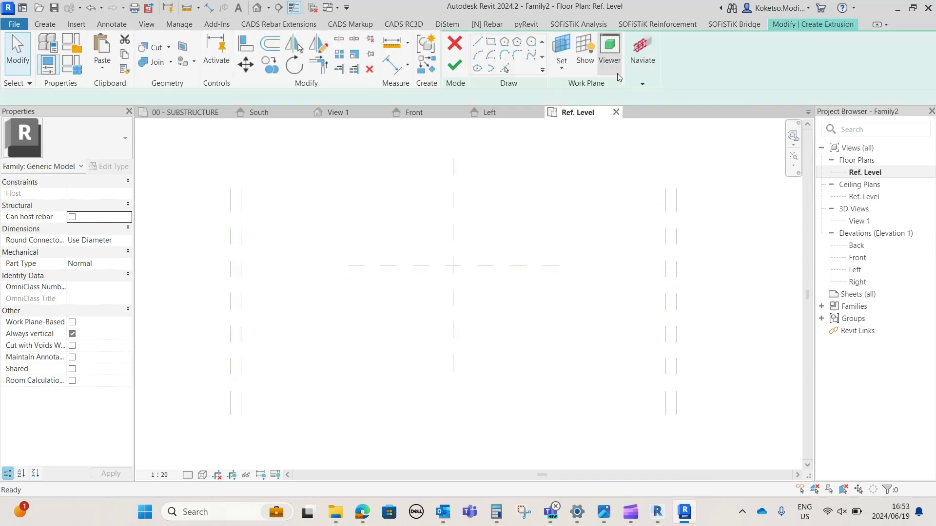
click(241, 229)
click(666, 295)
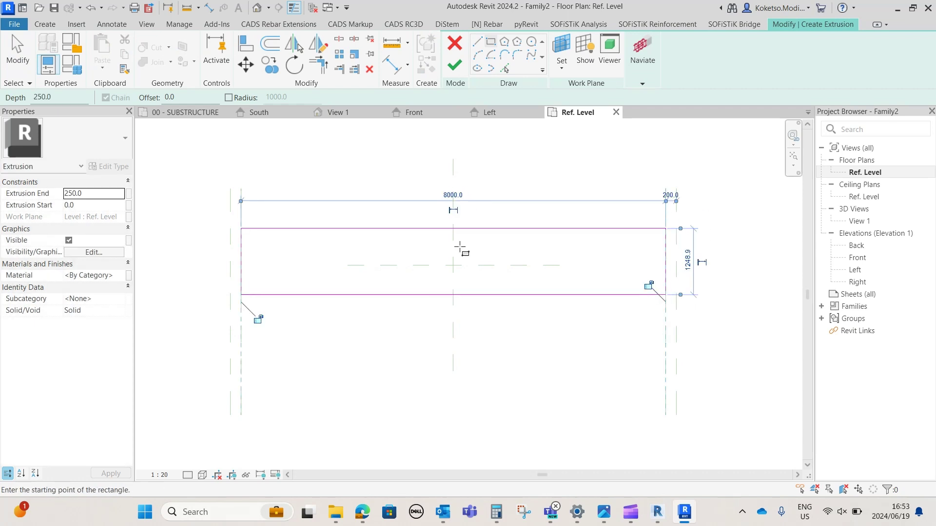
key(Escape)
- Place the rectangle's upper edge 300 from the center plane, set its overall depth to 600, and finish the extrusion
click(346, 229)
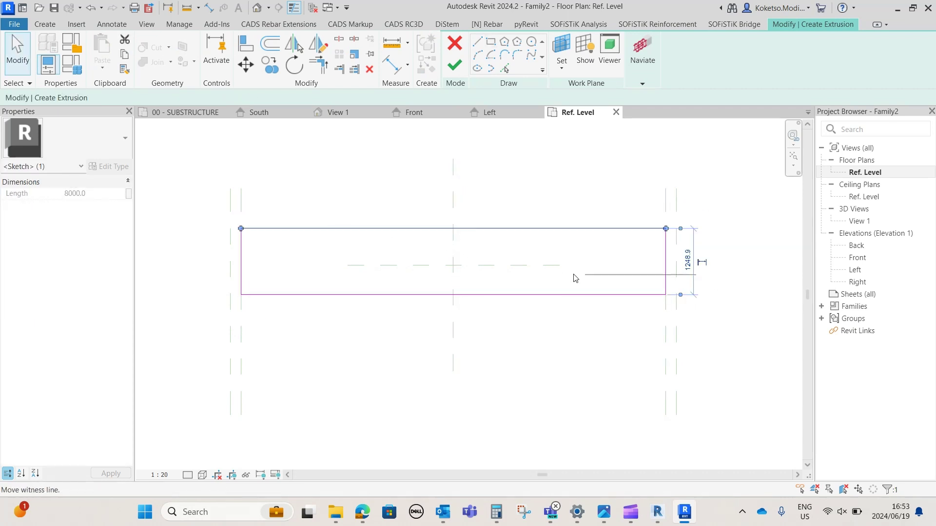
drag(575, 278, 545, 266)
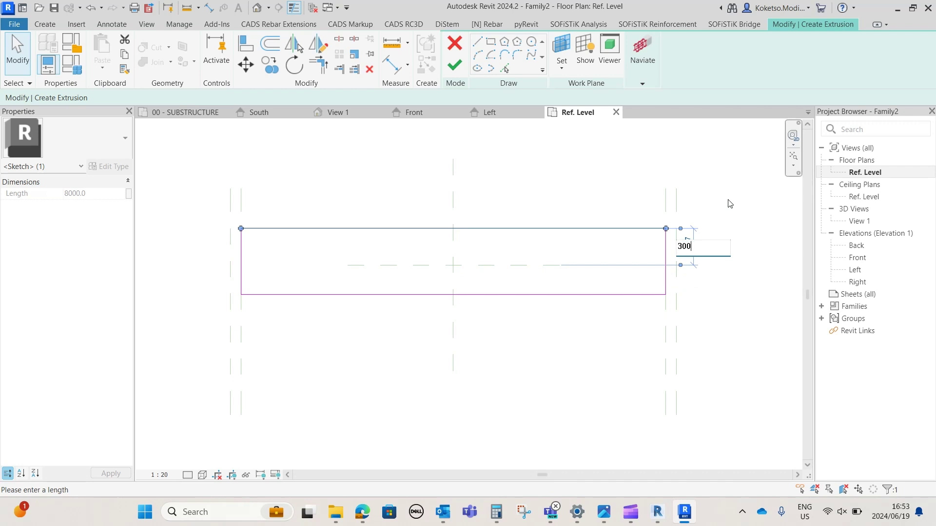
key(Return)
key(Return)
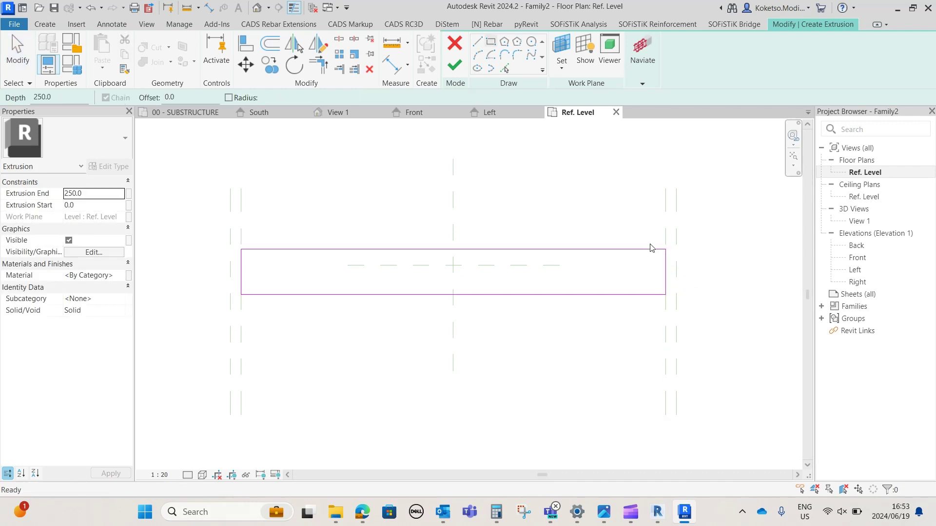
key(Escape)
click(579, 294)
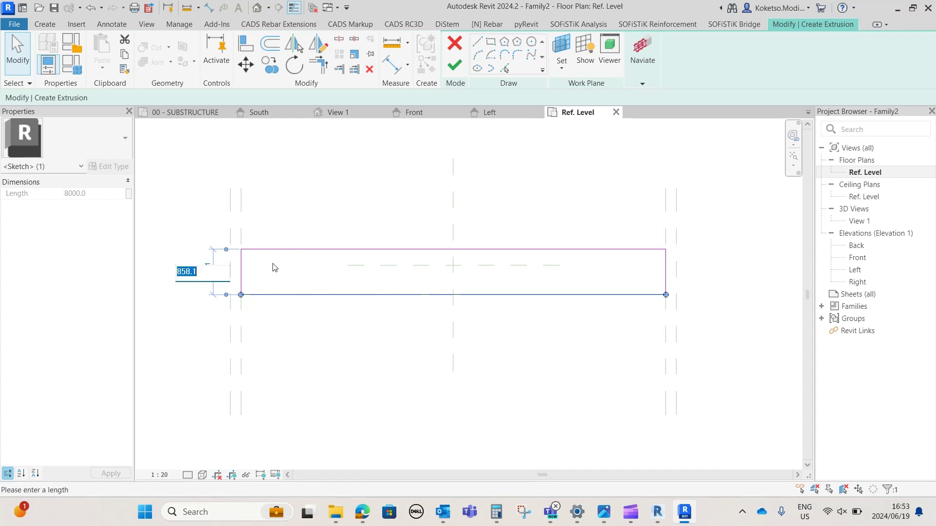
text(600)
key(Return)
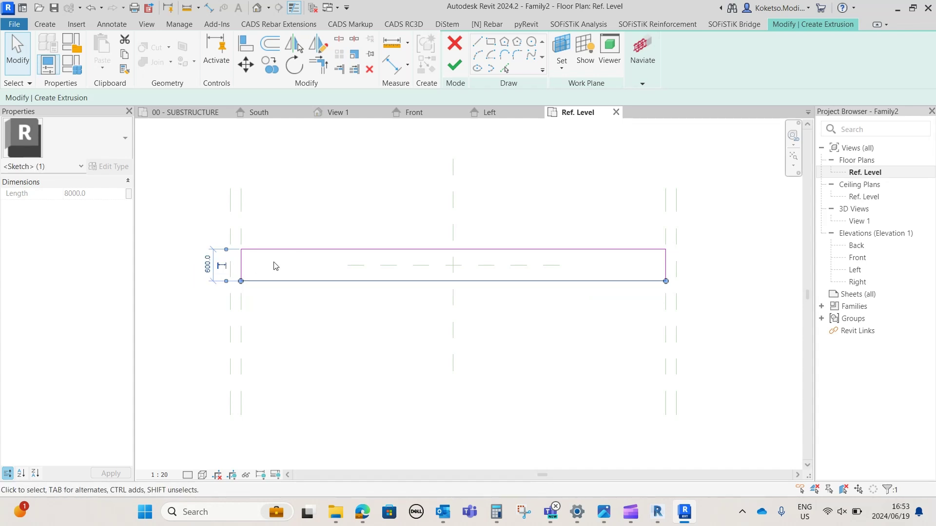
click(292, 305)
click(454, 64)
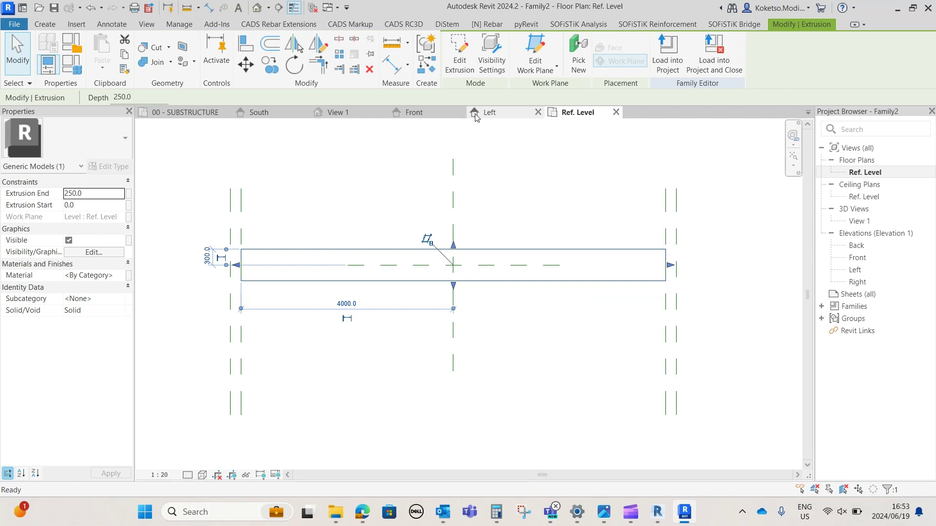
- Stretch the extrusion's top in the Front elevation up to the lowest of the three upper horizontal reference planes
click(431, 116)
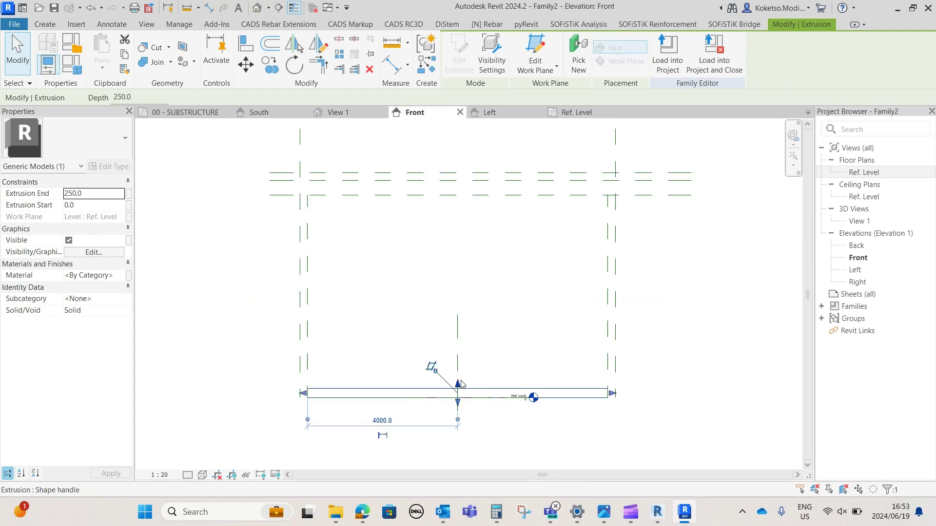
drag(443, 385, 448, 197)
click(564, 248)
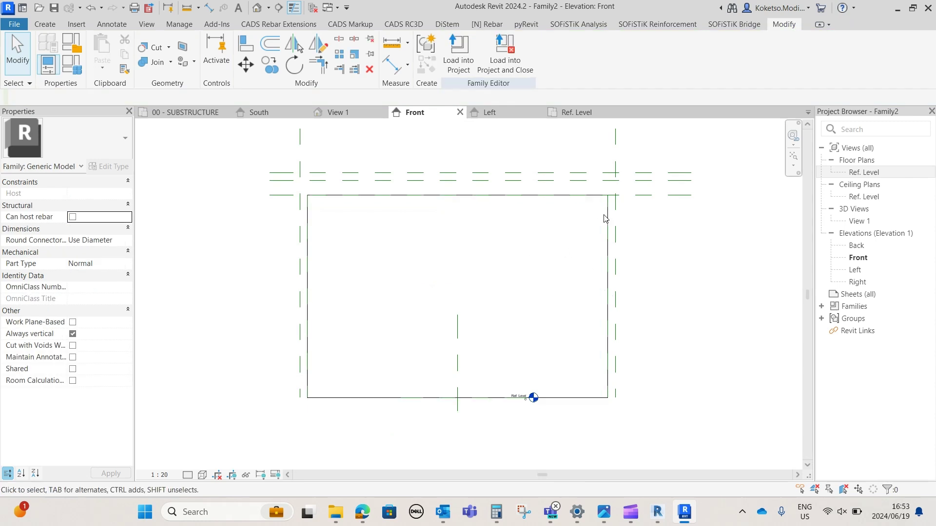
middle_drag(585, 287, 583, 272)
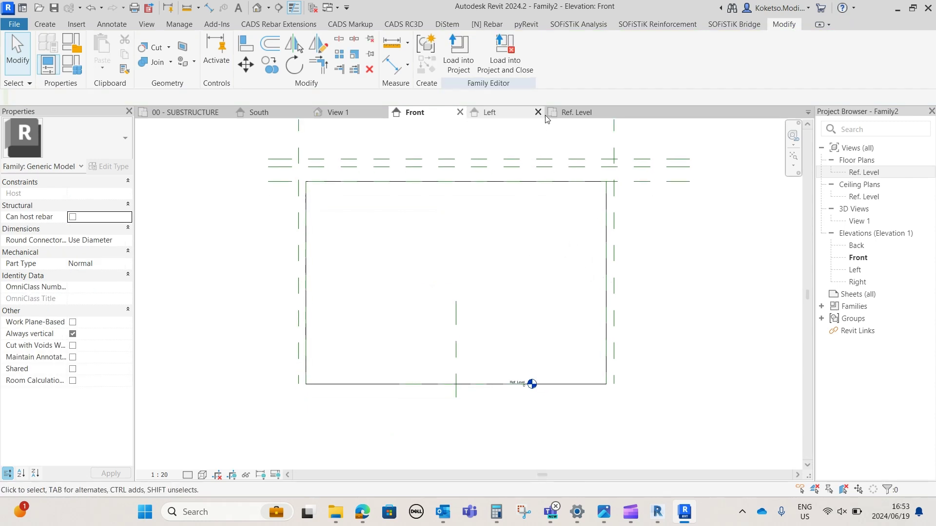
- Edit the extrusion's sketch in the Ref. Level plan and draw a diagonal line about 18 long across its upper-right corner
click(572, 115)
click(638, 250)
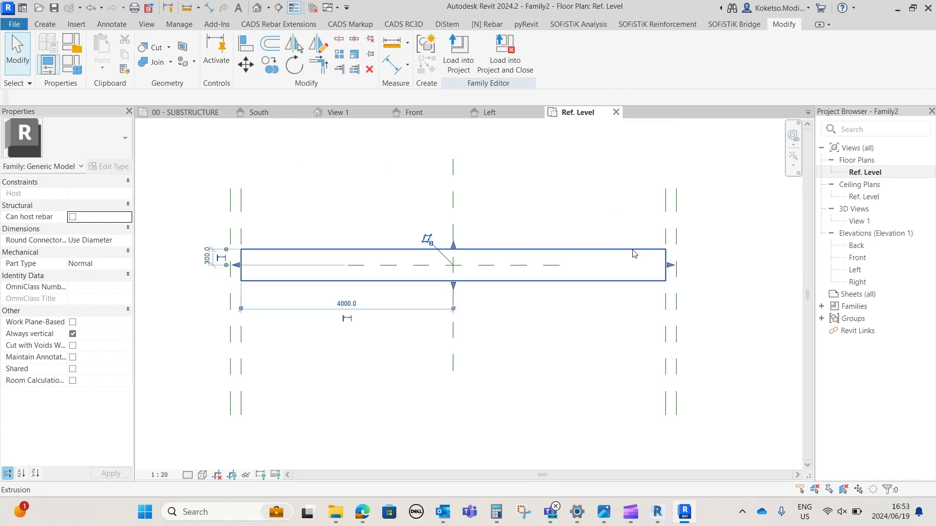
double_click(667, 283)
scroll(682, 261, up, 8)
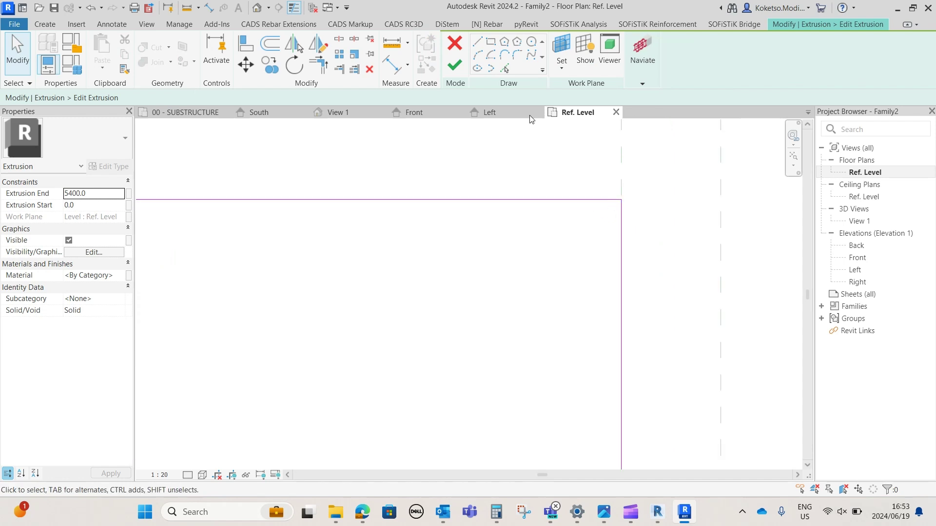
click(475, 41)
middle_drag(590, 200, 543, 324)
scroll(543, 324, down, 1)
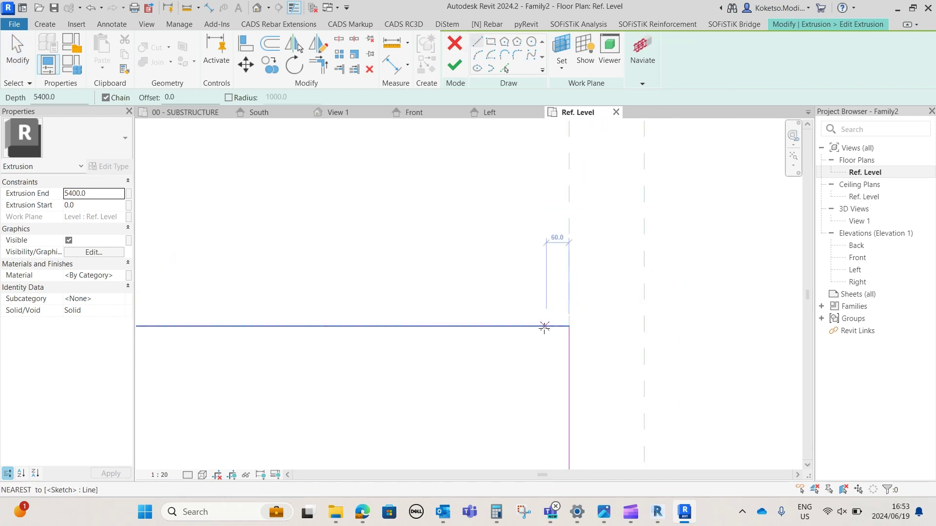
scroll(556, 325, up, 2)
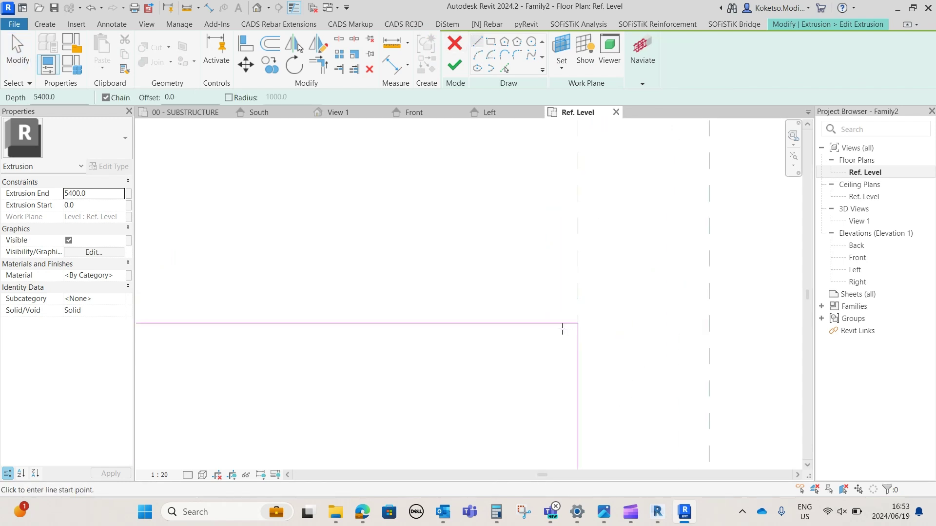
click(561, 324)
click(578, 339)
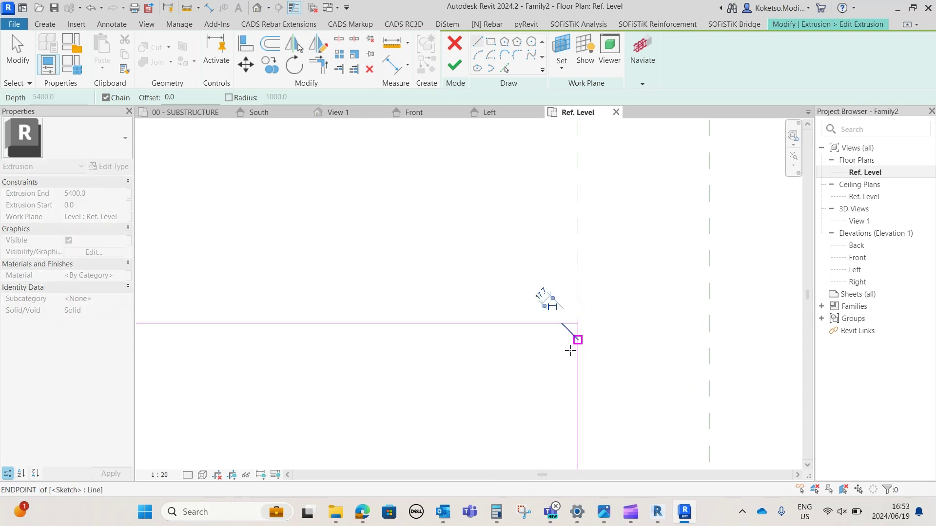
- Mirror the diagonal corner line about the rectangle's horizontal mid-axis to get a matching line at the lower-right corner
key(Escape)
middle_drag(565, 351, 551, 235)
scroll(551, 235, up, 1)
key(Escape)
click(553, 206)
scroll(545, 199, down, 3)
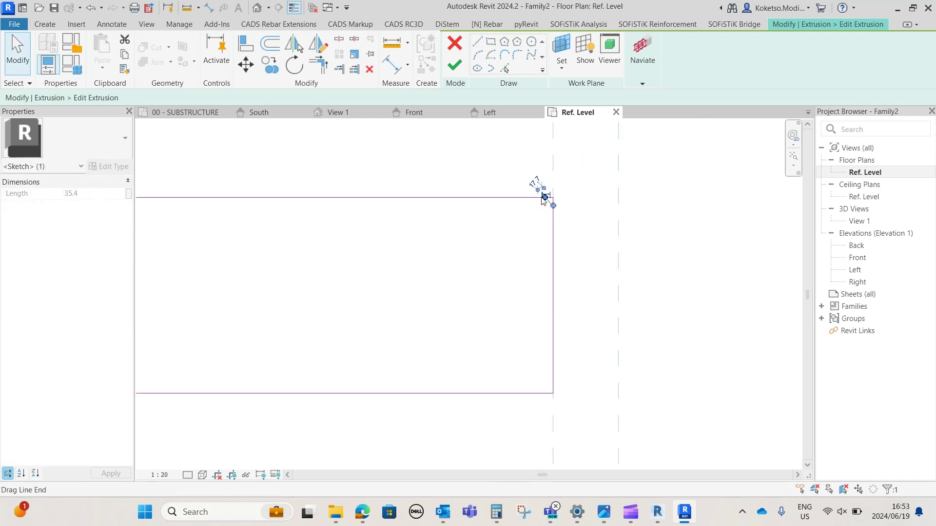
click(326, 45)
click(554, 296)
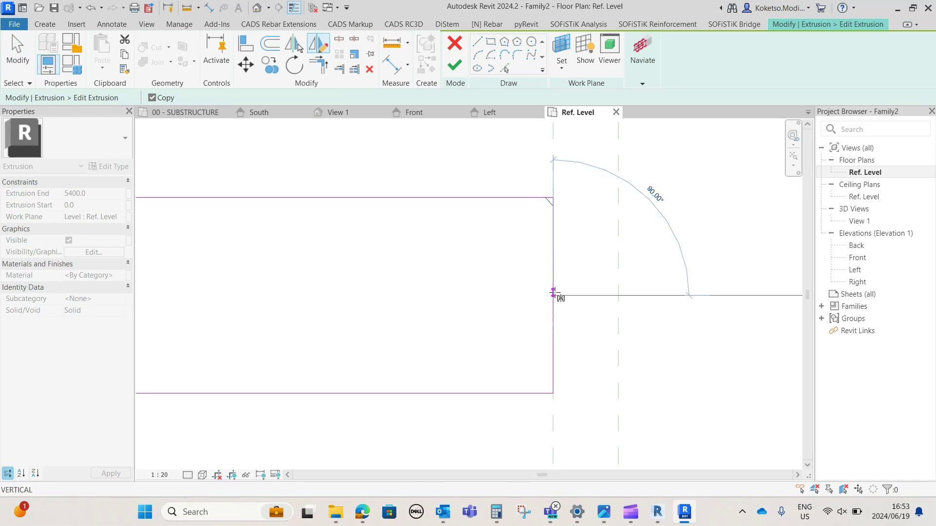
click(609, 296)
- Mirror both right-end diagonal lines about the vertical center reference plane onto the sketch's left end
scroll(634, 260, down, 4)
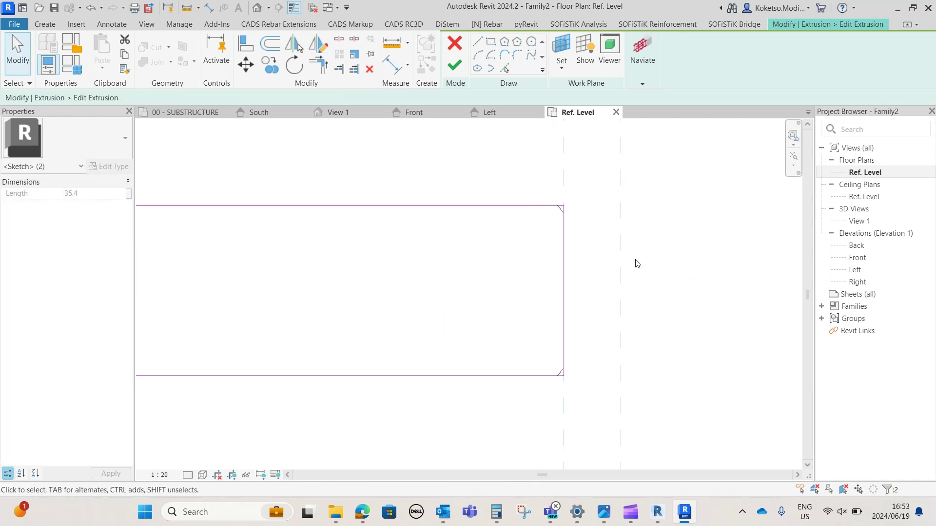
middle_drag(311, 254, 609, 251)
scroll(610, 252, down, 1)
click(294, 39)
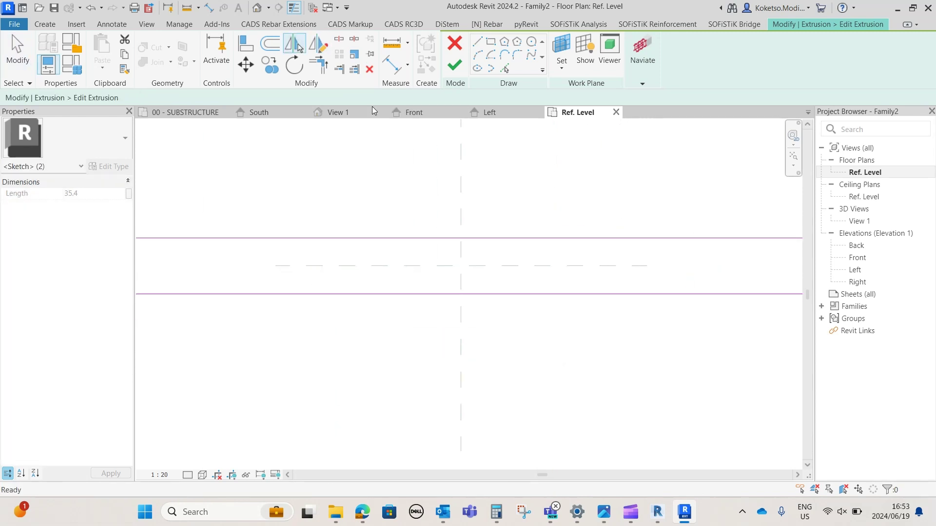
click(460, 182)
scroll(422, 204, down, 3)
scroll(682, 246, up, 3)
scroll(504, 183, up, 3)
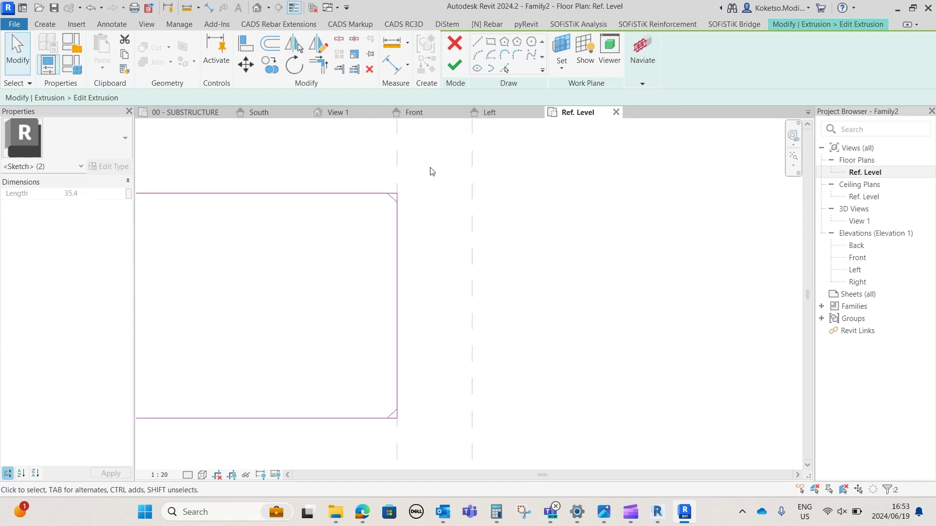
- Trim the rectangle's edges to the diagonal lines at both right-end corners
click(312, 205)
click(319, 65)
middle_drag(398, 325, 487, 273)
click(418, 168)
scroll(428, 164, down, 3)
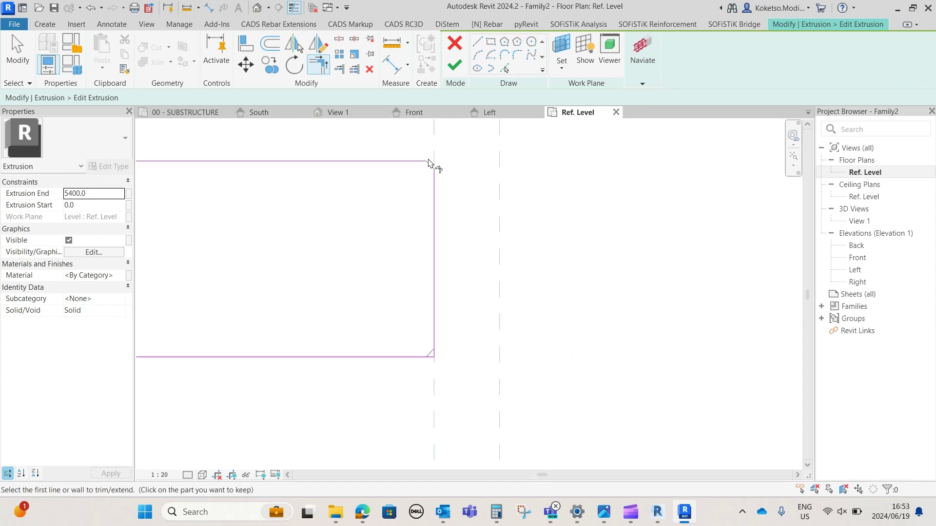
middle_drag(437, 336, 462, 258)
scroll(462, 258, up, 3)
click(465, 259)
click(454, 293)
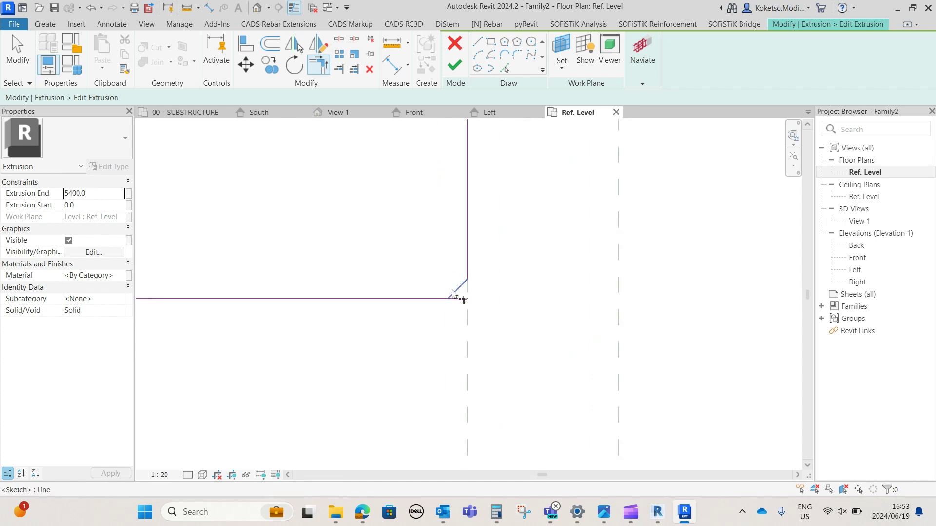
click(454, 293)
click(444, 298)
- Trim the rectangle's edges to the diagonals at both left-end corners and finish the extrusion sketch
scroll(495, 300, down, 5)
middle_drag(174, 267, 503, 253)
scroll(273, 243, up, 4)
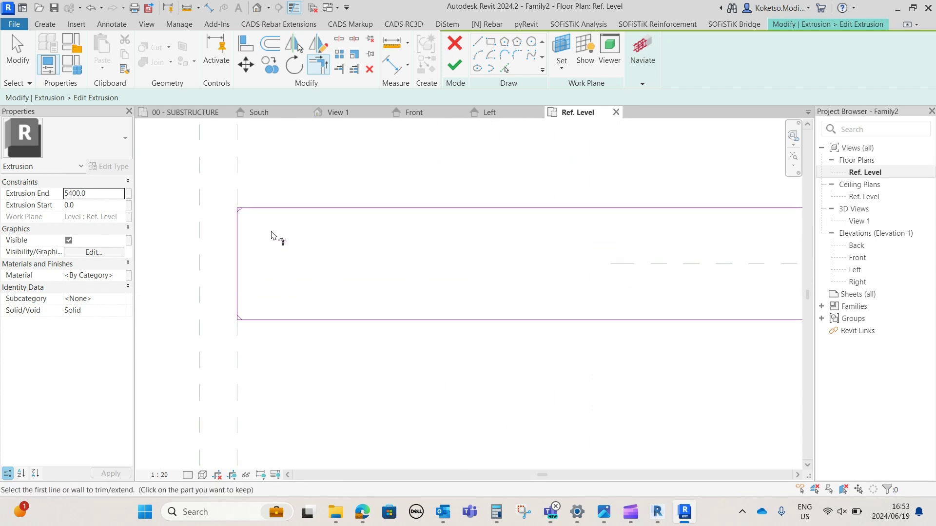
scroll(246, 214, up, 4)
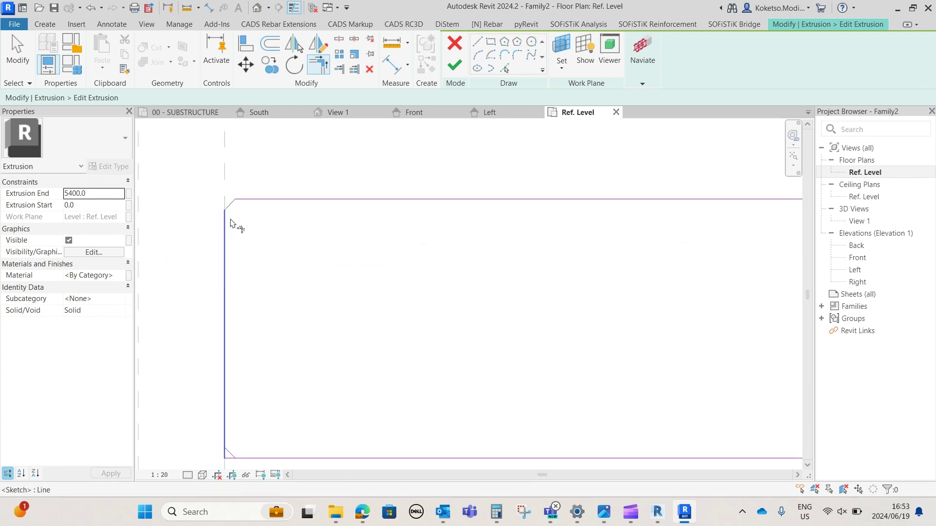
scroll(231, 214, down, 3)
scroll(233, 334, up, 4)
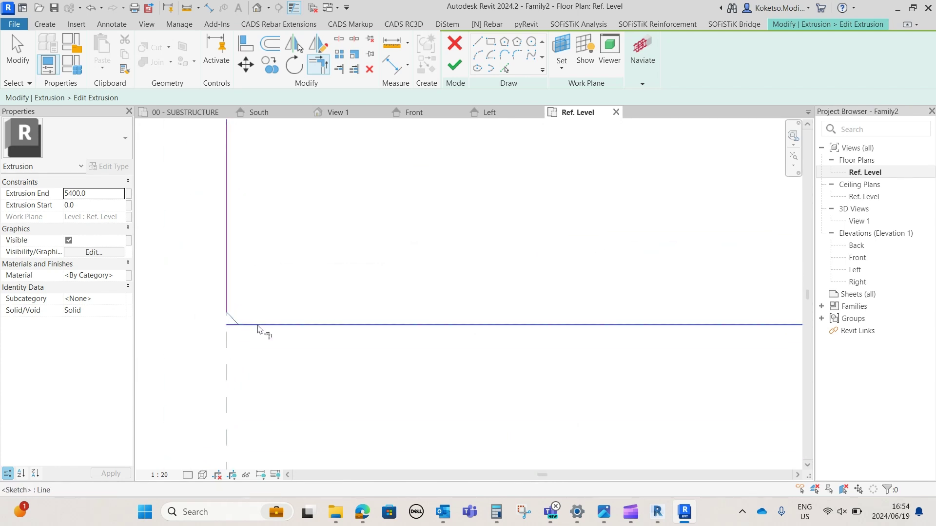
scroll(261, 326, down, 3)
key(Escape)
key(Escape)
click(453, 66)
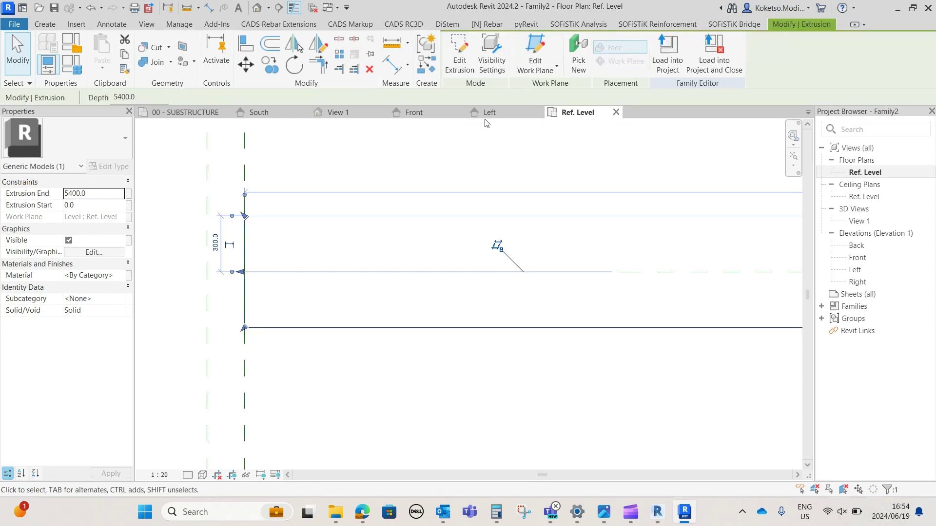
- In the Front elevation, extend the Center (Left/Right) reference plane upward past the three upper horizontal reference planes
click(414, 112)
click(331, 239)
scroll(308, 179, up, 6)
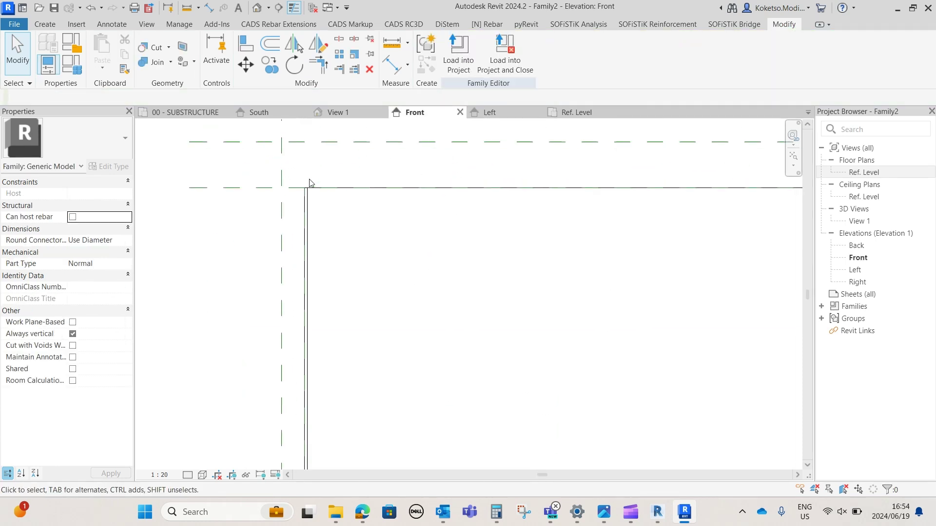
scroll(284, 204, down, 5)
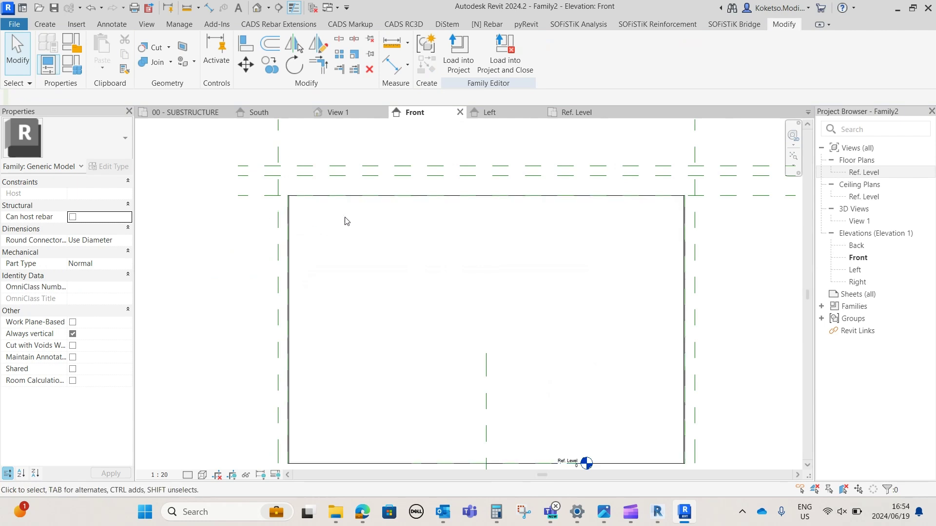
scroll(692, 194, down, 2)
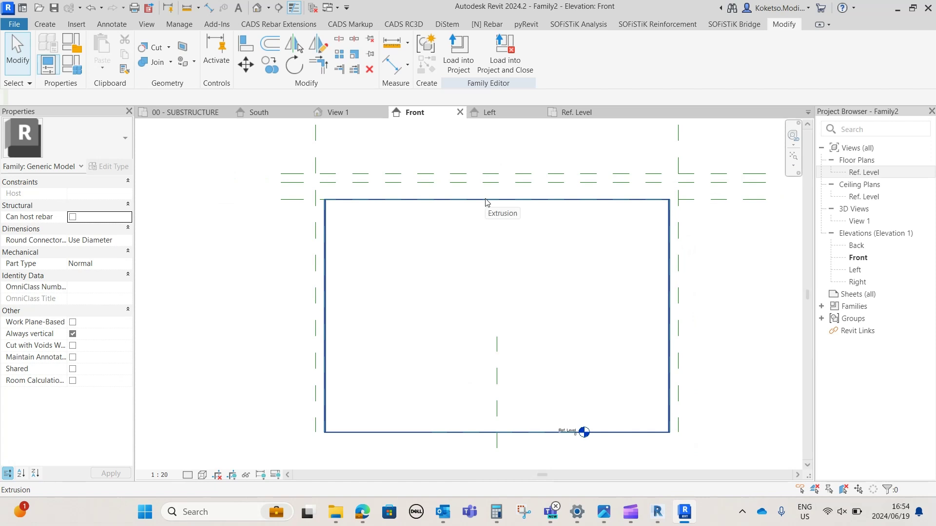
scroll(474, 159, up, 2)
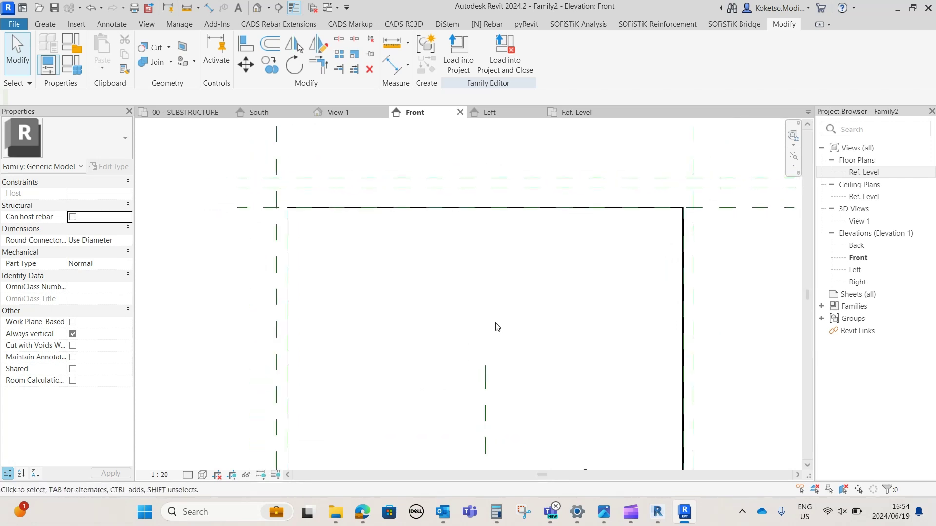
click(488, 382)
scroll(493, 336, down, 2)
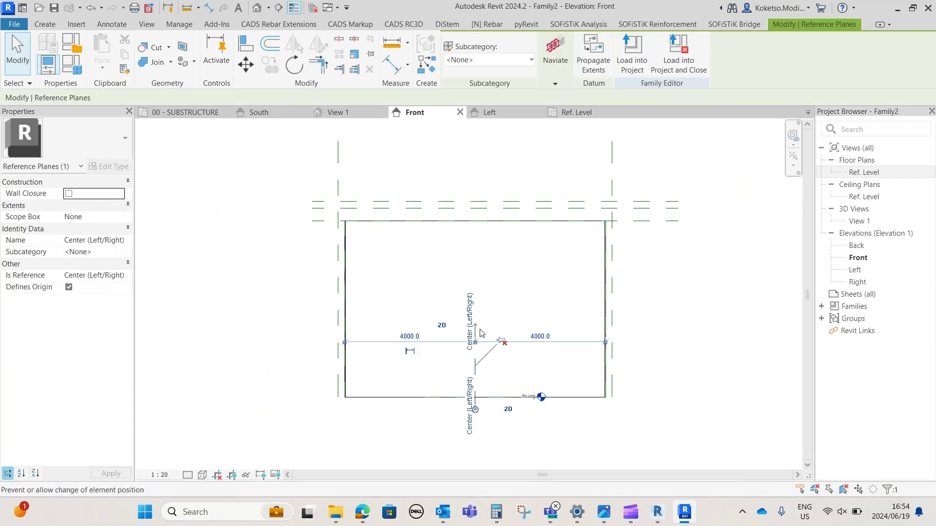
drag(476, 326, 476, 148)
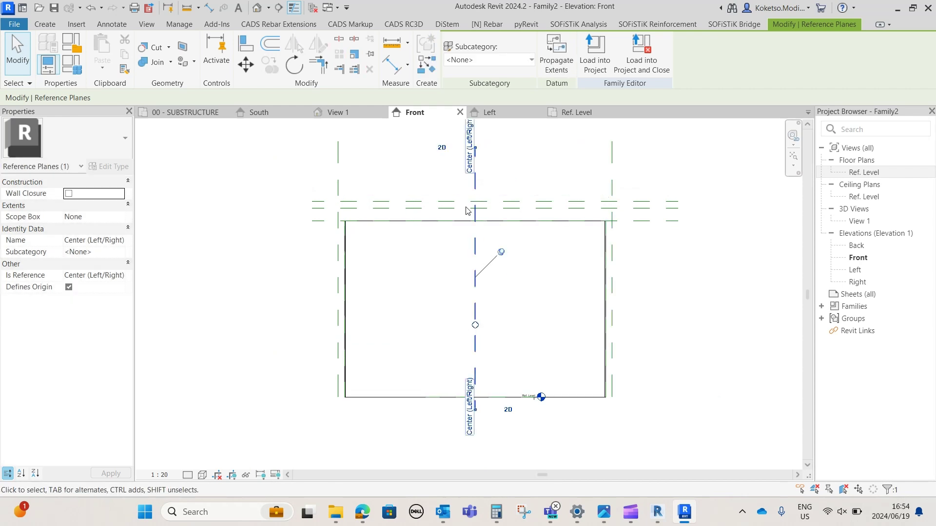
click(466, 210)
- Start a swept blend and sketch its 400 long vertical path from the extrusion's top midpoint to the middle upper reference plane
scroll(466, 210, up, 2)
click(44, 24)
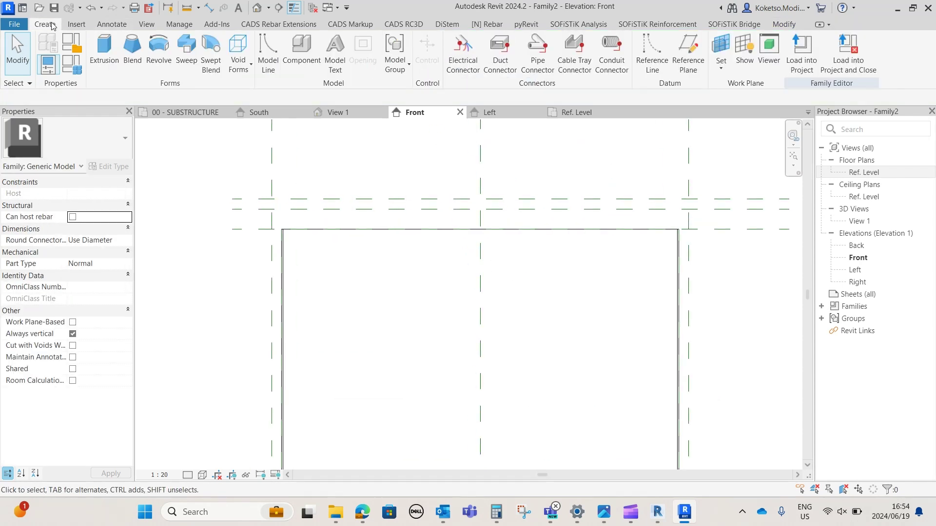
click(215, 63)
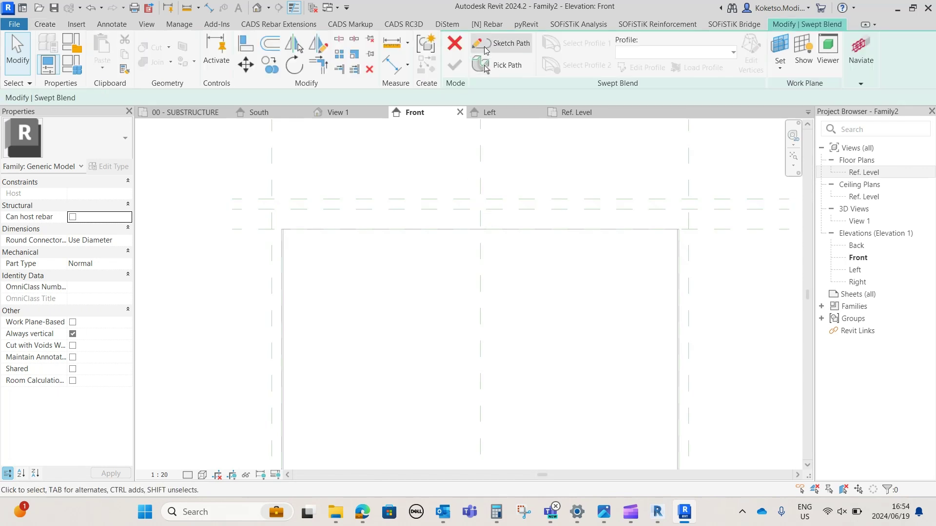
click(486, 49)
scroll(481, 230, up, 1)
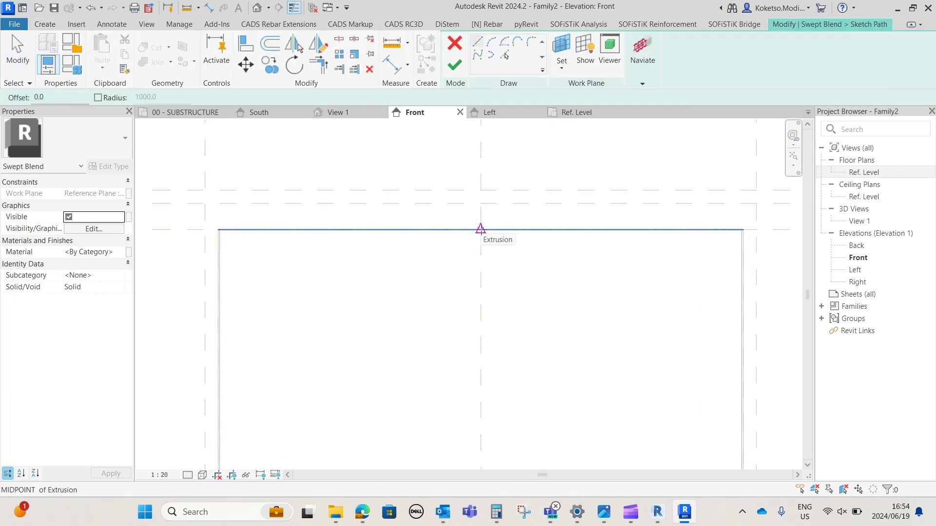
click(480, 229)
click(481, 204)
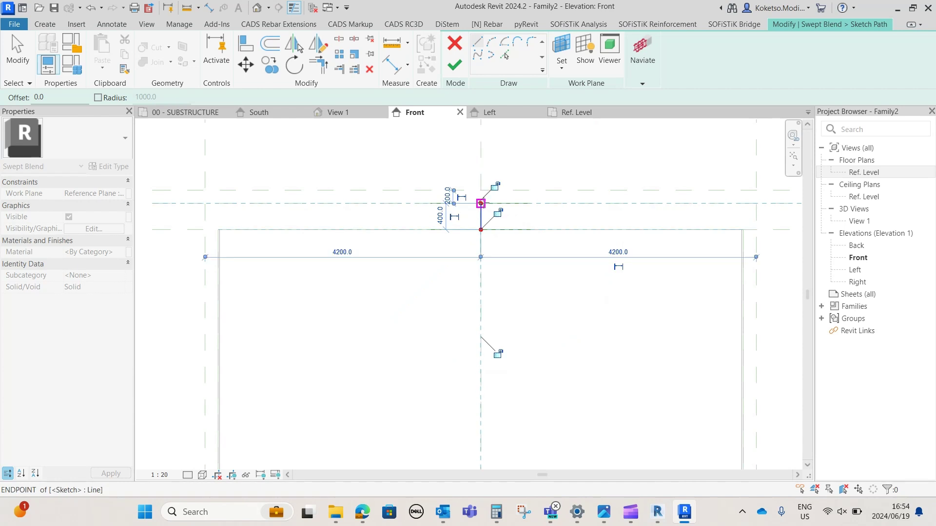
key(Escape)
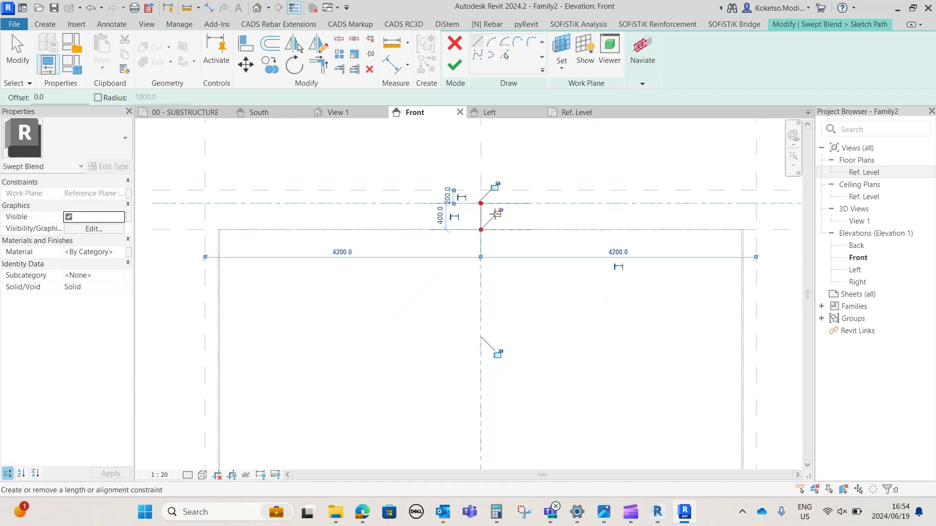
key(Escape)
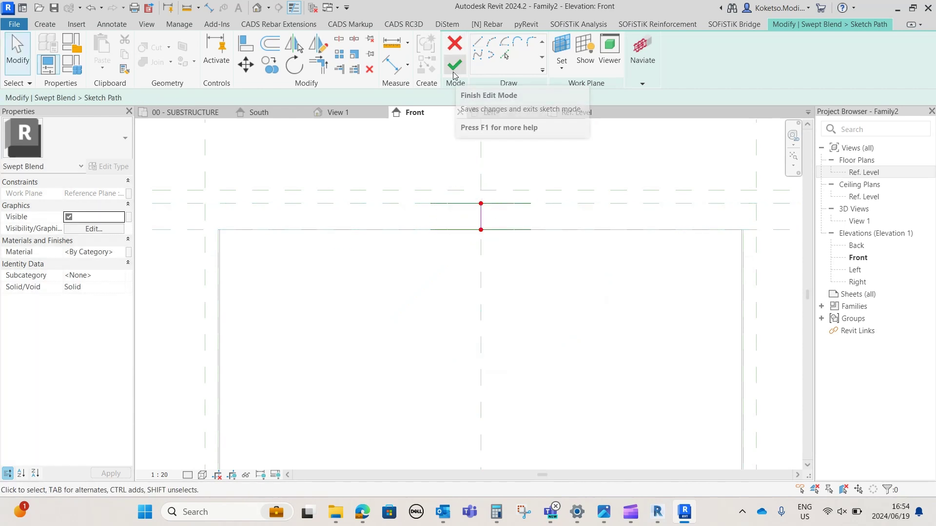
click(454, 73)
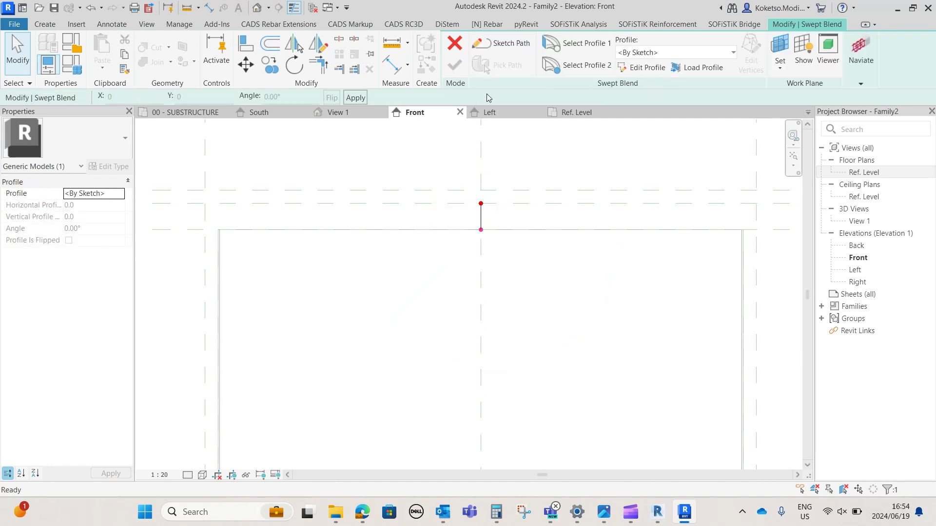
- Edit the swept blend's Profile 1 in the Ref. Level floor plan and trace the extrusion's long edges and chamfered left end with Pick Lines
click(571, 47)
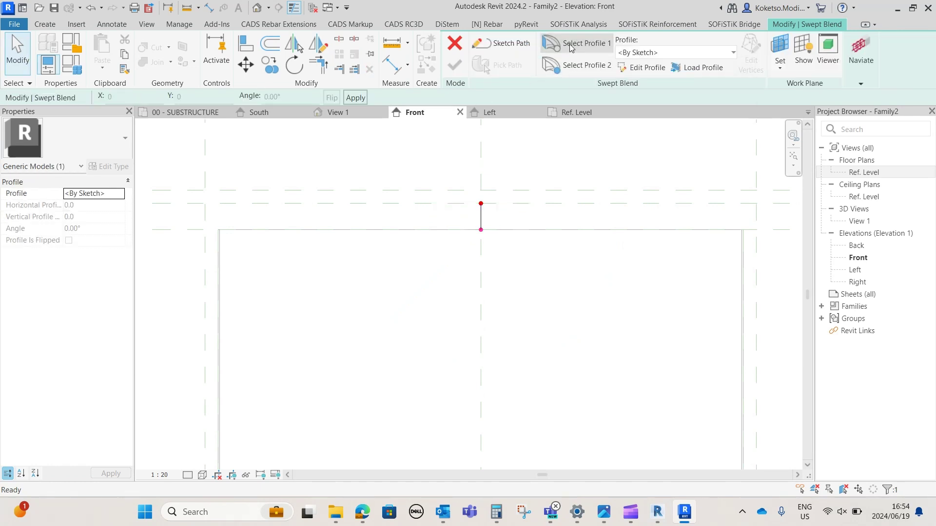
click(639, 68)
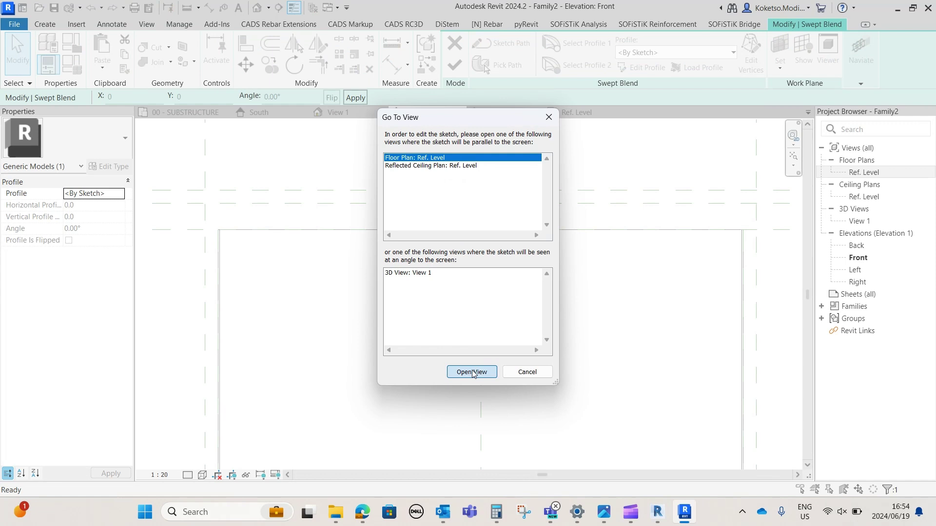
click(471, 372)
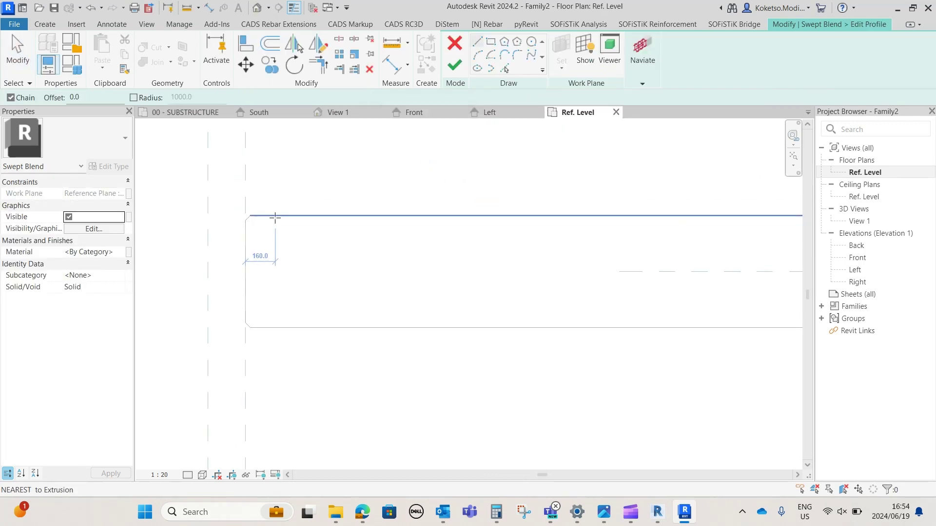
click(504, 68)
scroll(315, 224, up, 1)
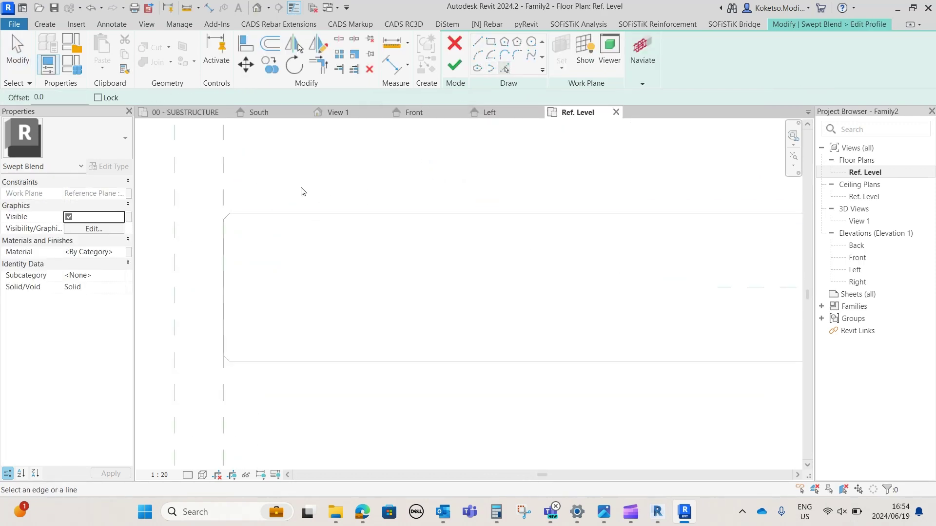
scroll(238, 219, up, 2)
click(233, 203)
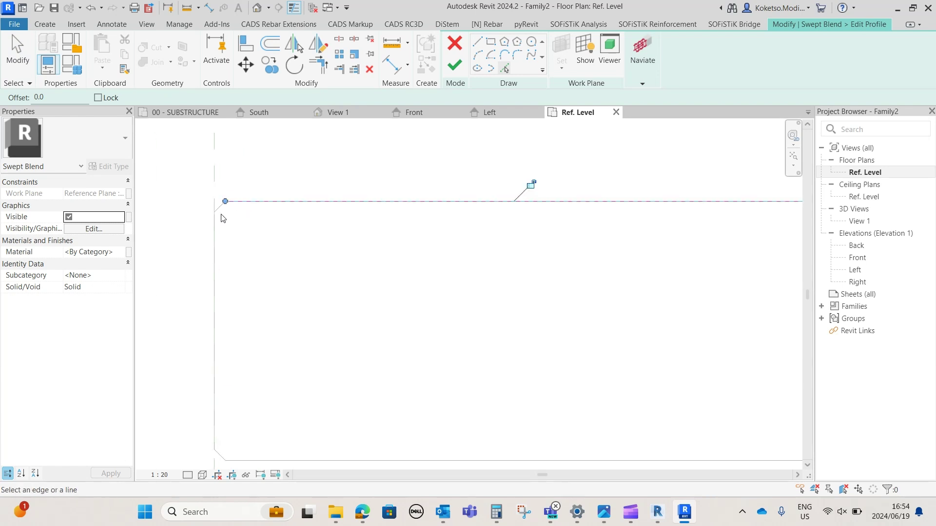
scroll(221, 213, up, 2)
click(221, 197)
scroll(221, 198, down, 3)
scroll(217, 361, up, 3)
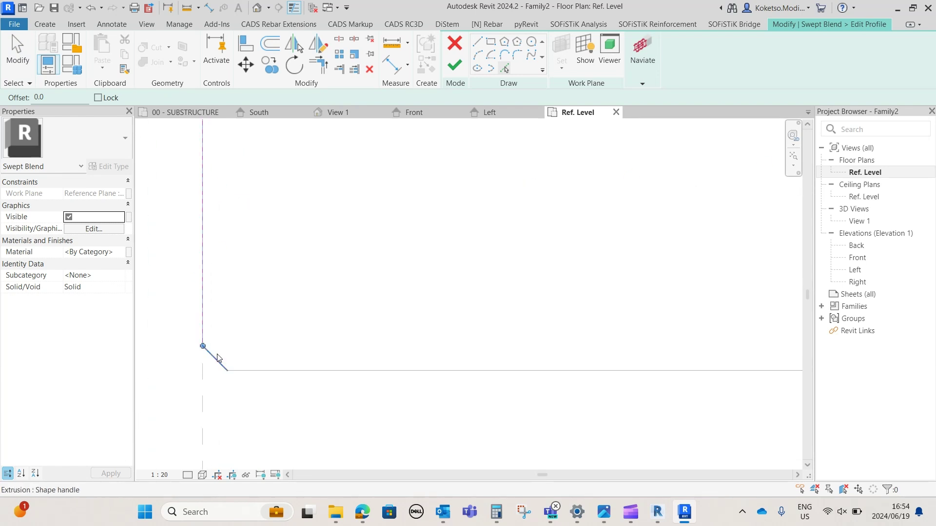
click(236, 371)
- Trace the extrusion's right end edge and its two chamfers to close Profile 1, and finish the profile sketch
scroll(218, 325, down, 6)
middle_drag(690, 309, 289, 268)
scroll(629, 268, up, 3)
scroll(658, 294, up, 3)
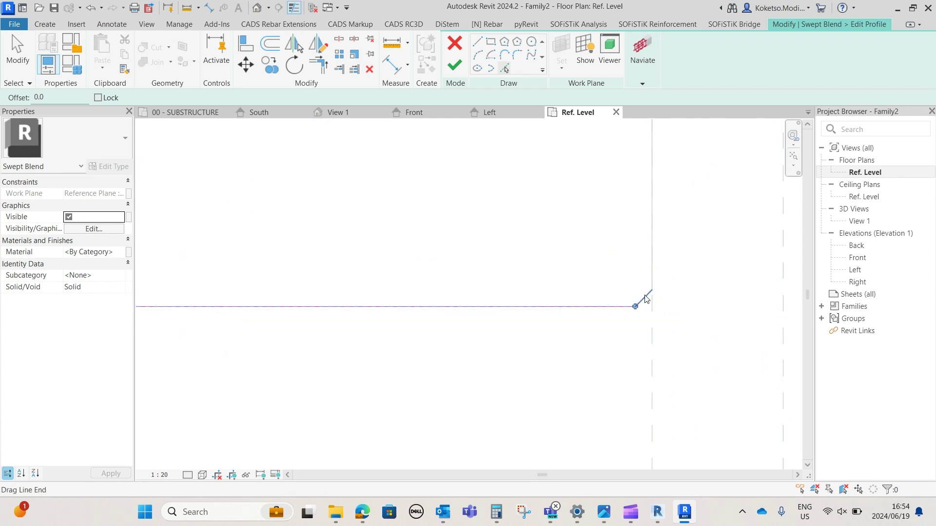
click(644, 296)
middle_drag(653, 223, 636, 313)
scroll(637, 312, down, 3)
click(636, 272)
scroll(635, 267, down, 4)
mouse_move(634, 249)
middle_down()
mouse_move(616, 246)
mouse_move(625, 319)
middle_up()
scroll(635, 266, up, 3)
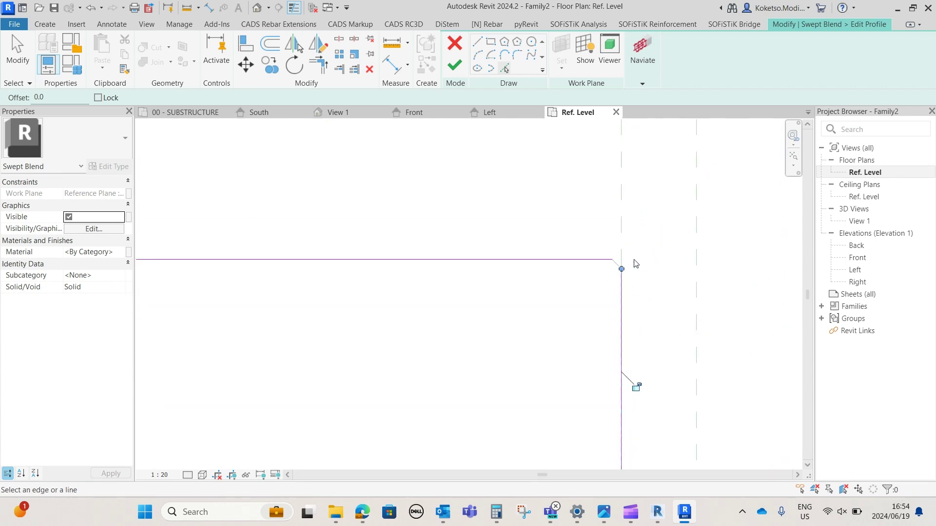
scroll(613, 260, up, 4)
click(622, 270)
scroll(627, 213, down, 6)
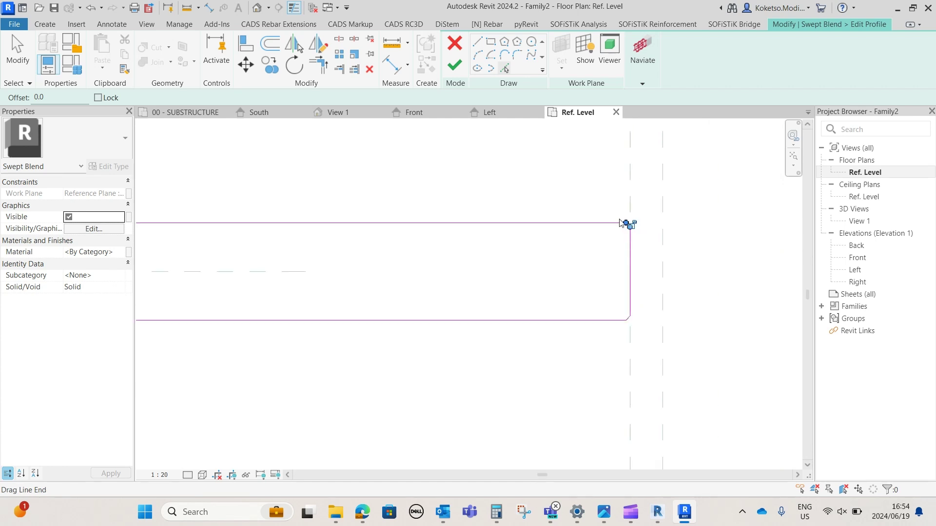
scroll(621, 223, down, 5)
key(Escape)
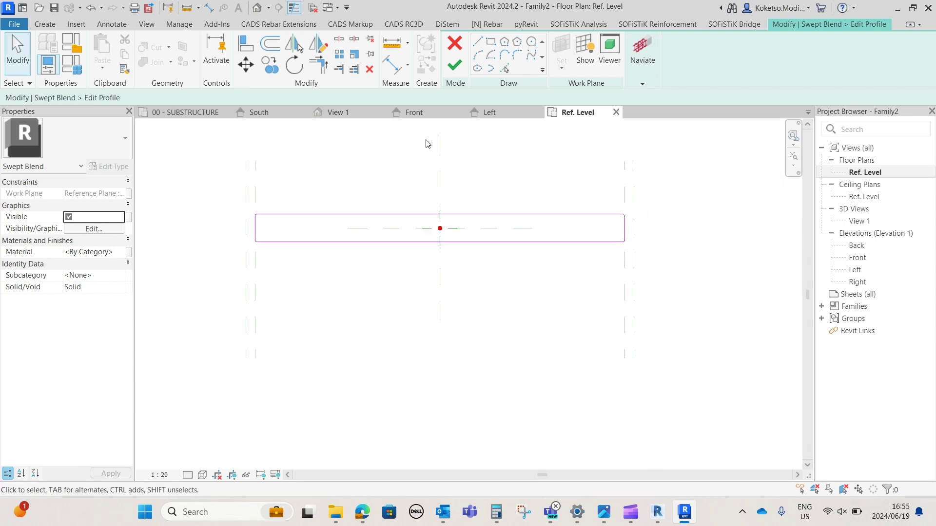
click(455, 66)
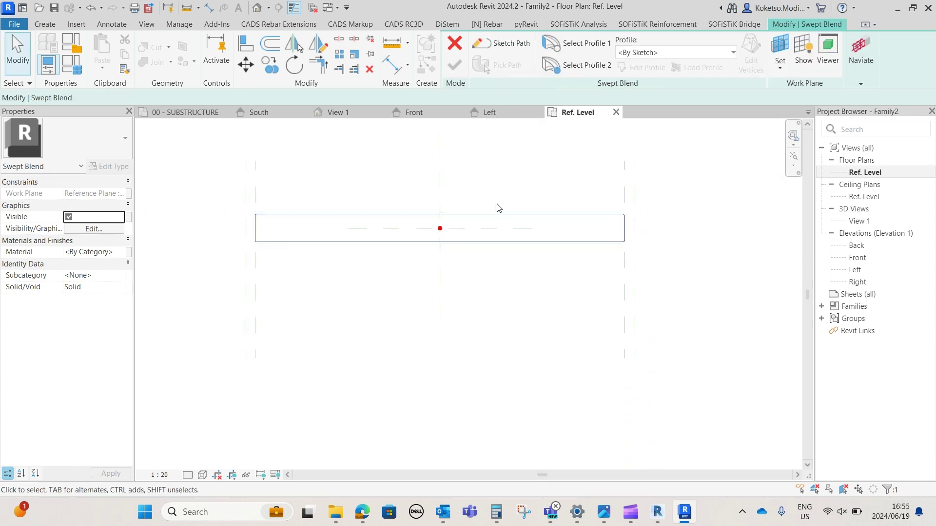
- Edit the swept blend's Profile 2 and trace the extrusion's long edges and chamfered left end with Pick Lines
click(599, 71)
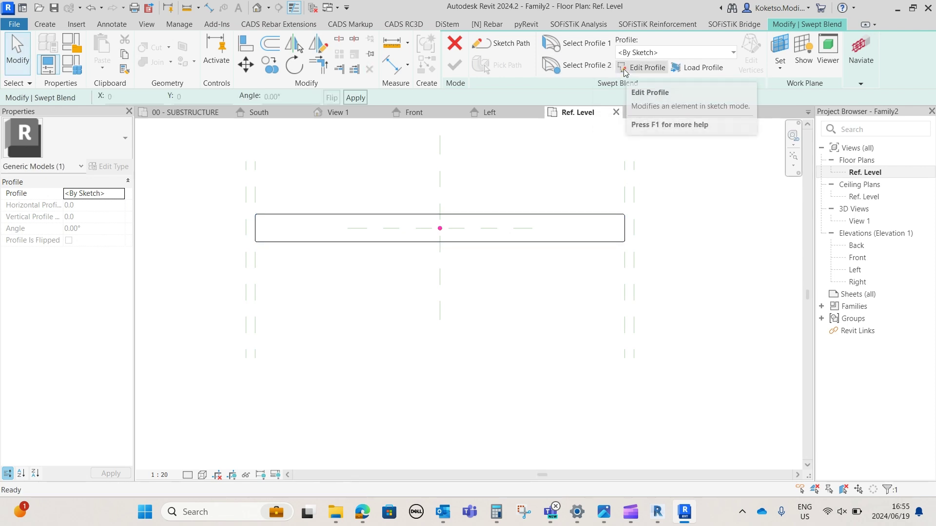
click(625, 68)
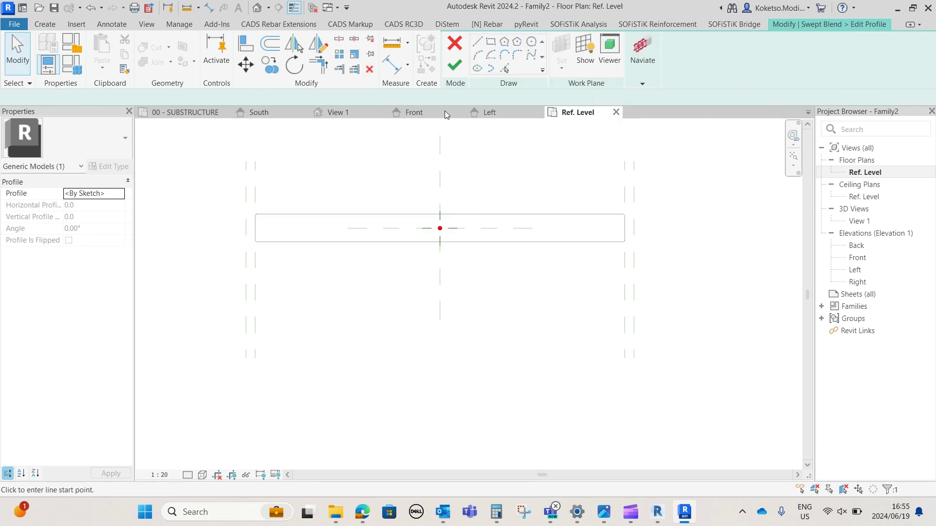
scroll(267, 211, up, 5)
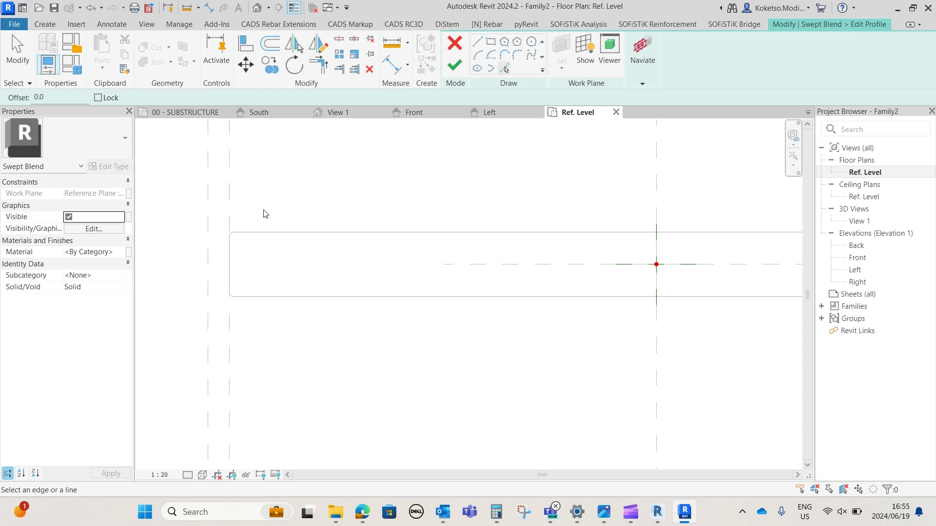
click(242, 234)
scroll(226, 239, up, 4)
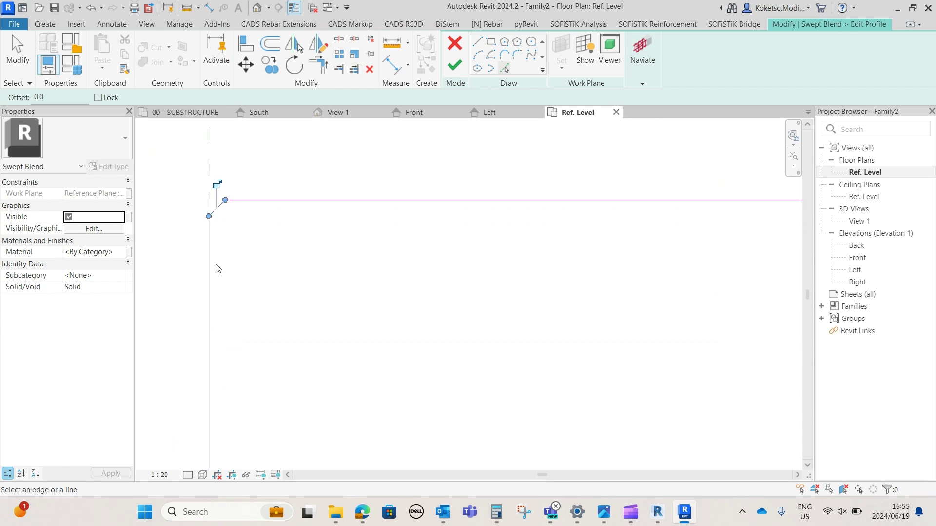
scroll(211, 303, down, 4)
scroll(211, 280, up, 4)
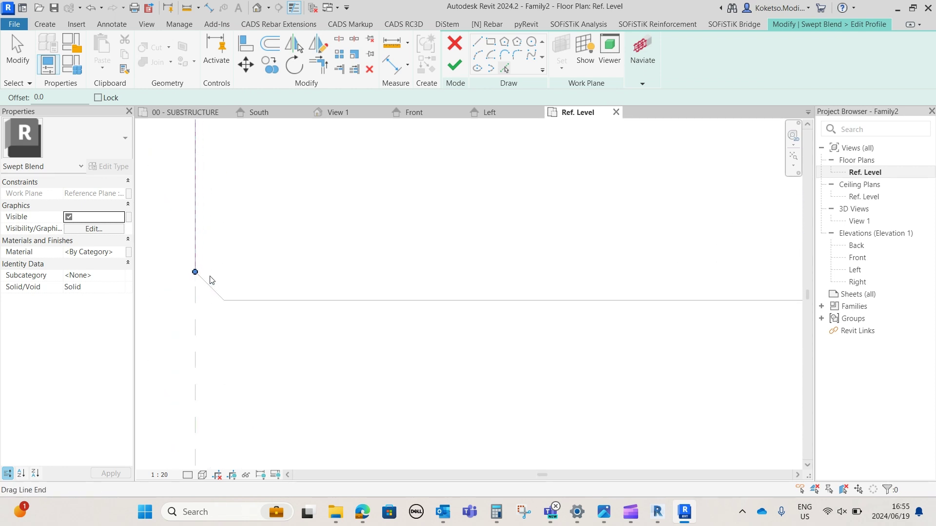
click(237, 300)
- Trace the extrusion's right end edge and its two chamfers to close Profile 2
scroll(206, 327, down, 6)
middle_drag(597, 272, 96, 255)
scroll(683, 307, up, 3)
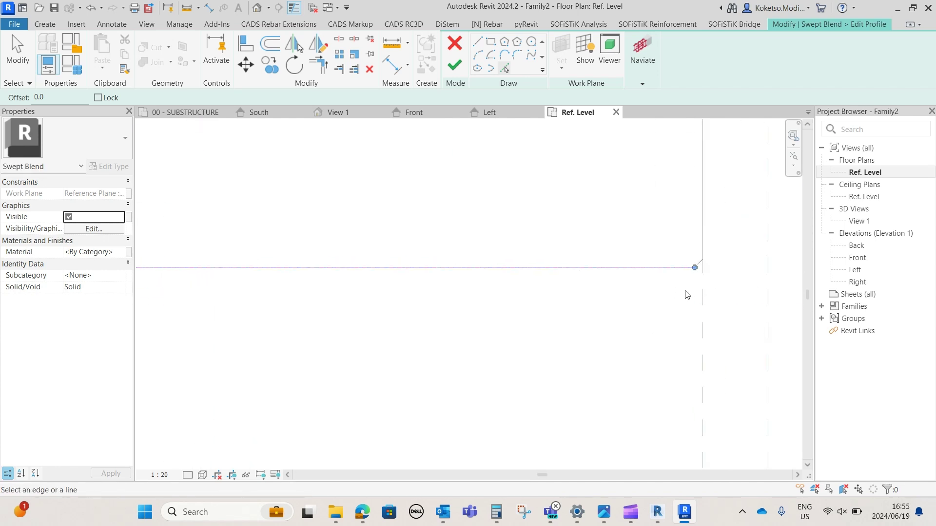
scroll(688, 266, up, 2)
middle_drag(692, 215, 574, 381)
scroll(573, 377, down, 3)
click(577, 279)
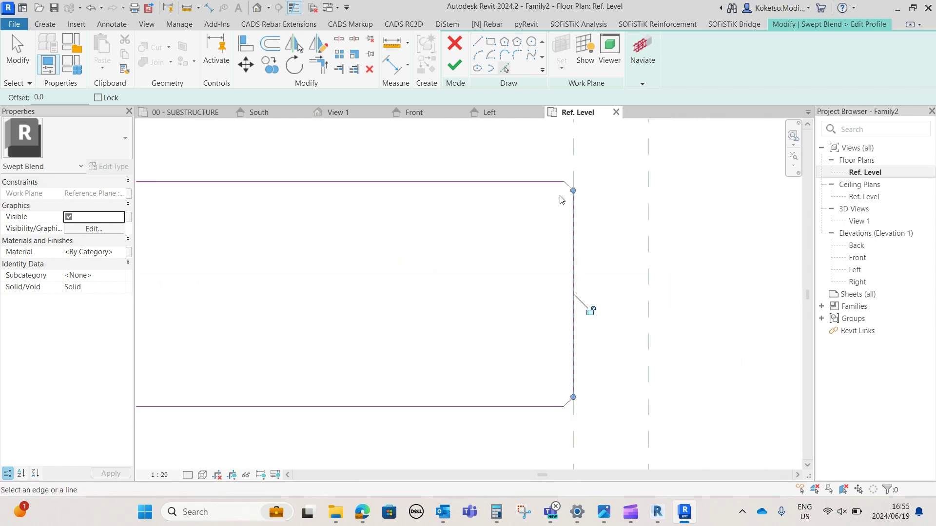
scroll(557, 192, up, 2)
click(573, 179)
scroll(574, 180, down, 3)
key(Escape)
- Move Profile 2's right end edge and chamfers outward onto the outermost right vertical reference plane
drag(629, 128, 502, 361)
scroll(668, 209, up, 1)
click(253, 69)
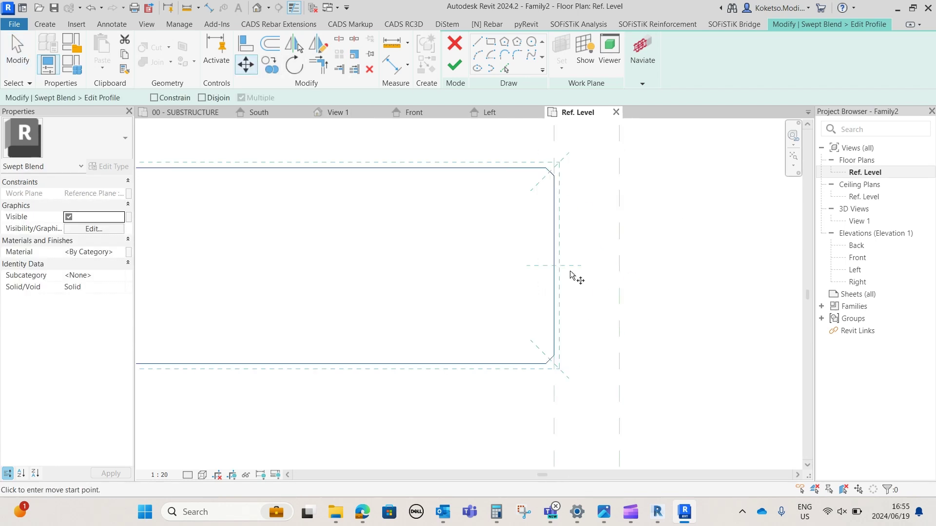
click(619, 266)
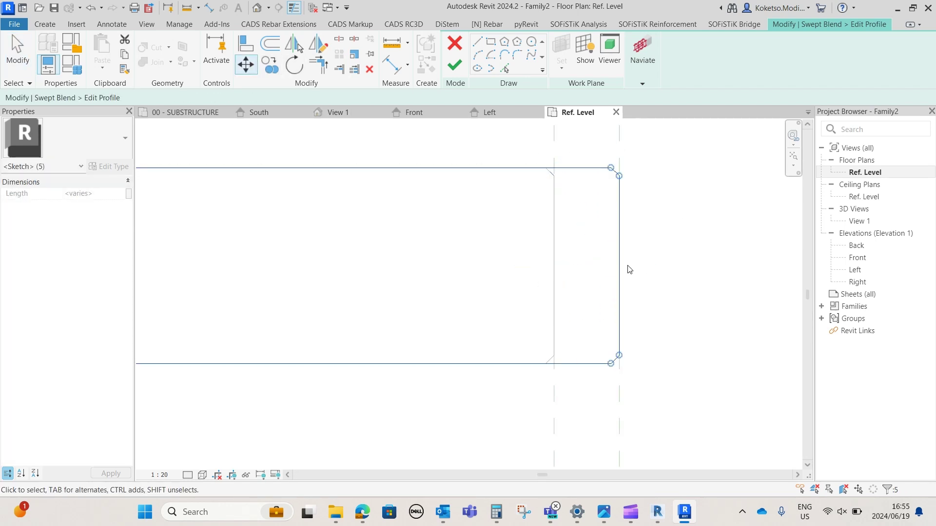
scroll(626, 267, down, 3)
key(Escape)
- Move Profile 2's left end edge and chamfers outward onto the outermost left vertical reference plane
scroll(300, 259, up, 3)
drag(335, 224, 253, 317)
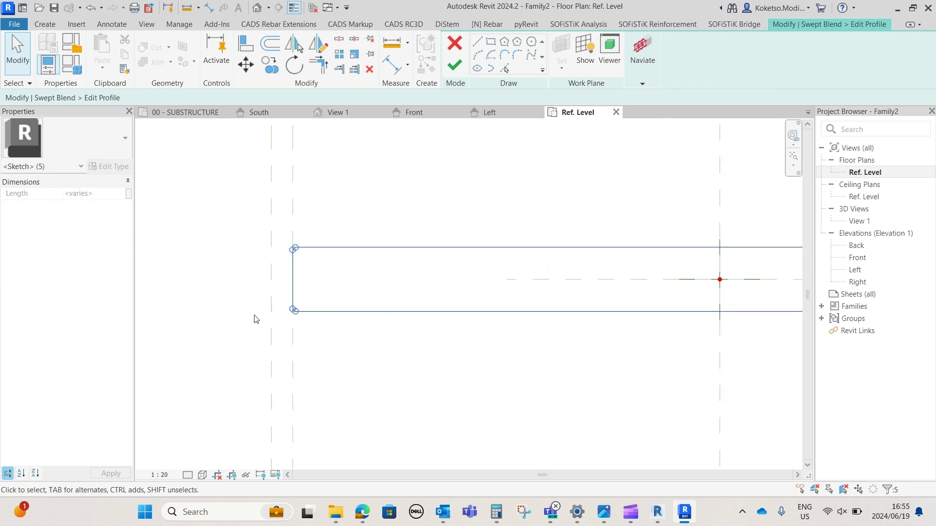
scroll(253, 317, up, 3)
click(245, 64)
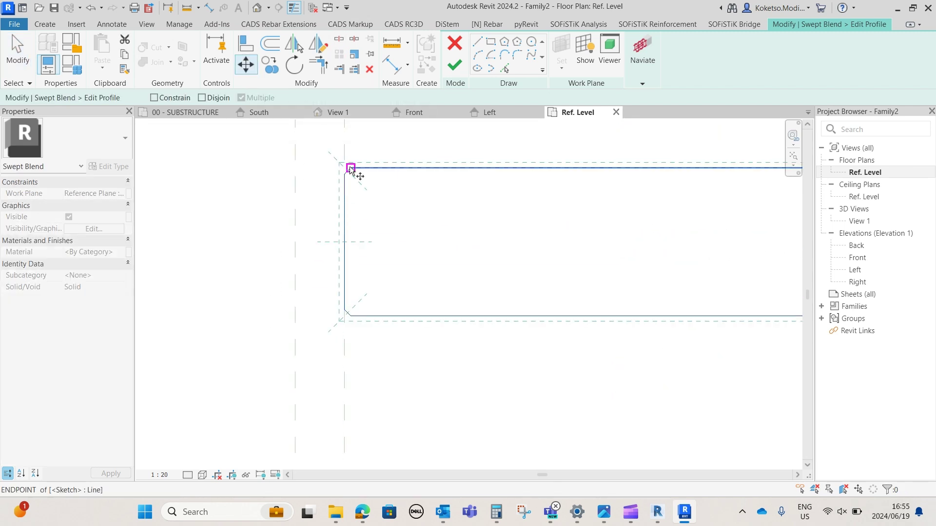
click(345, 242)
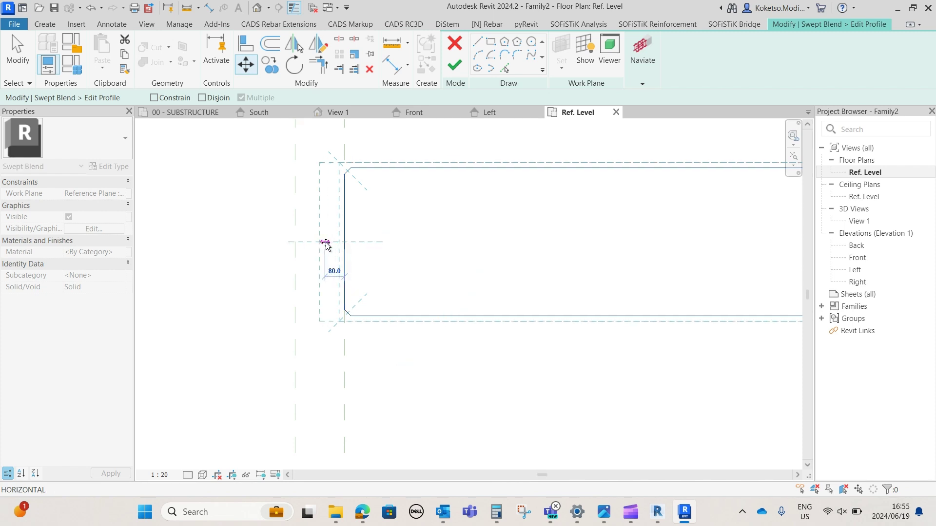
click(295, 242)
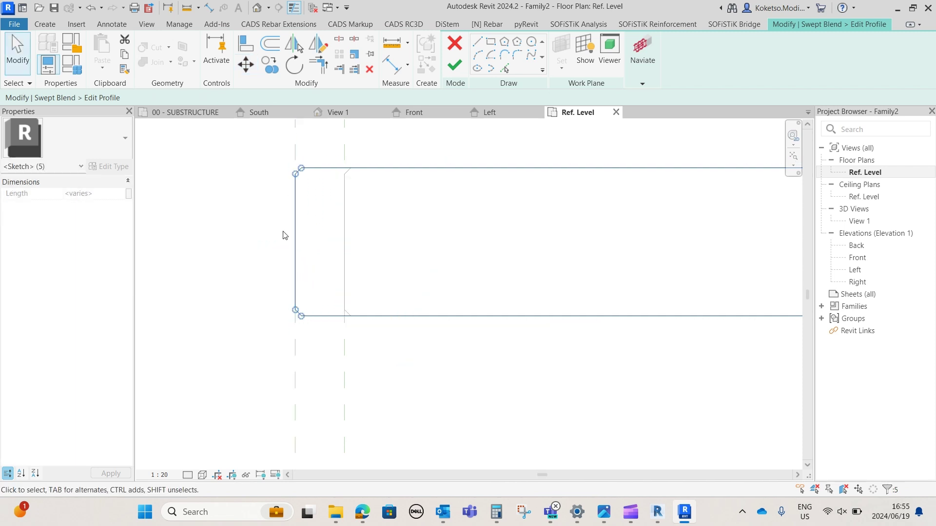
click(280, 211)
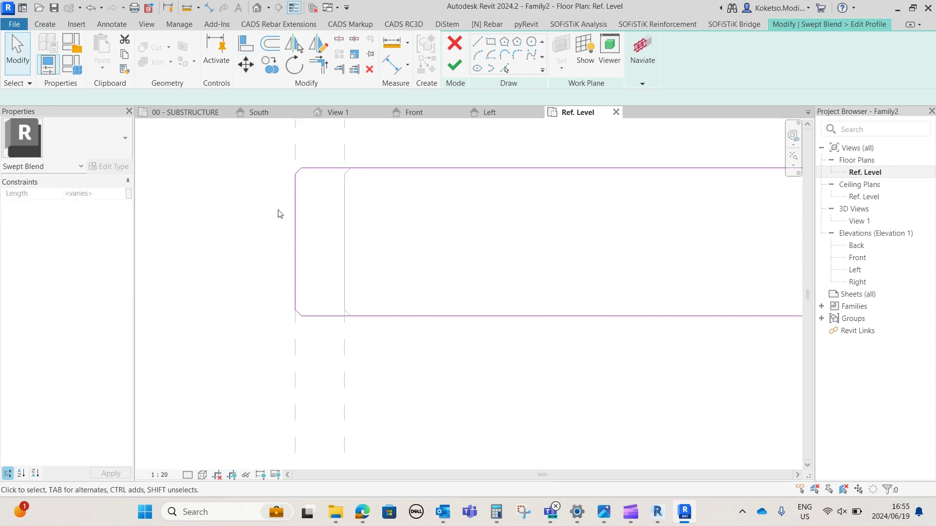
- Finish the Profile 2 sketch, complete the swept blend and inspect the flared wall top in the 3D view
scroll(279, 211, down, 4)
click(456, 67)
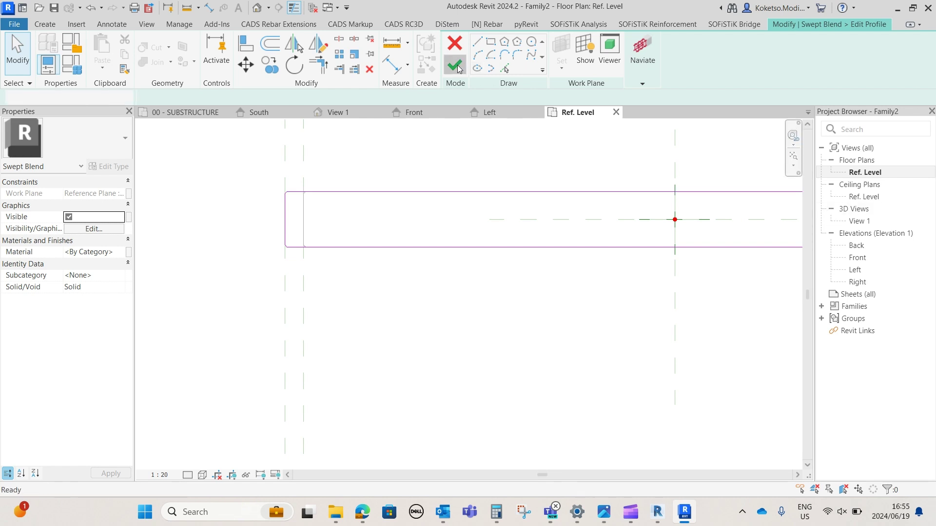
click(337, 113)
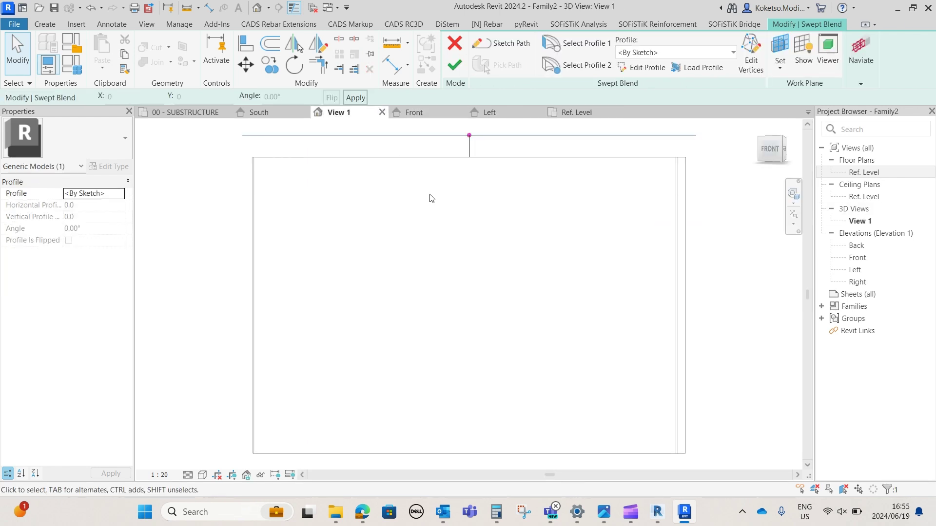
scroll(397, 190, down, 3)
shift+middle_drag(414, 150, 508, 214)
scroll(424, 129, up, 2)
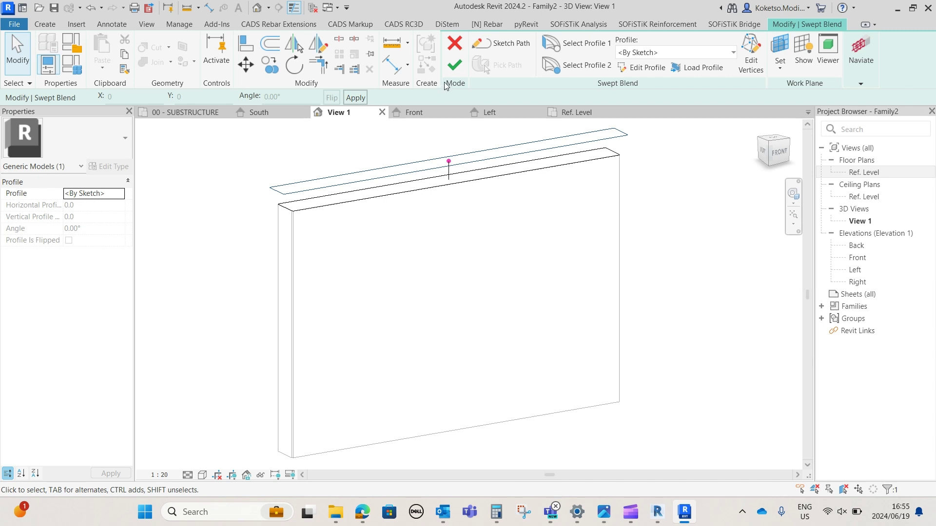
click(455, 65)
click(653, 241)
shift+middle_drag(653, 241, 480, 210)
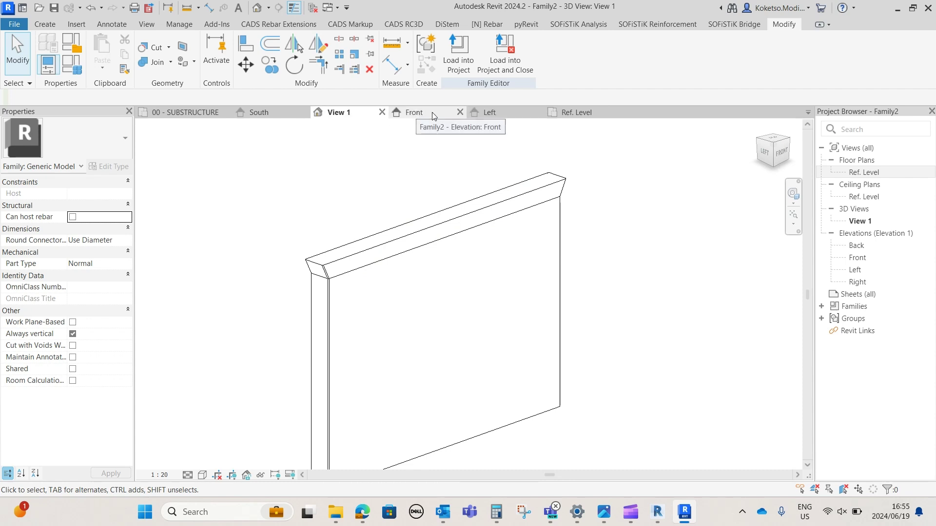
- In the Ref. Level floor plan, set the view range's top and cut plane offsets to 8000
click(580, 113)
middle_drag(332, 206, 249, 230)
scroll(249, 230, down, 3)
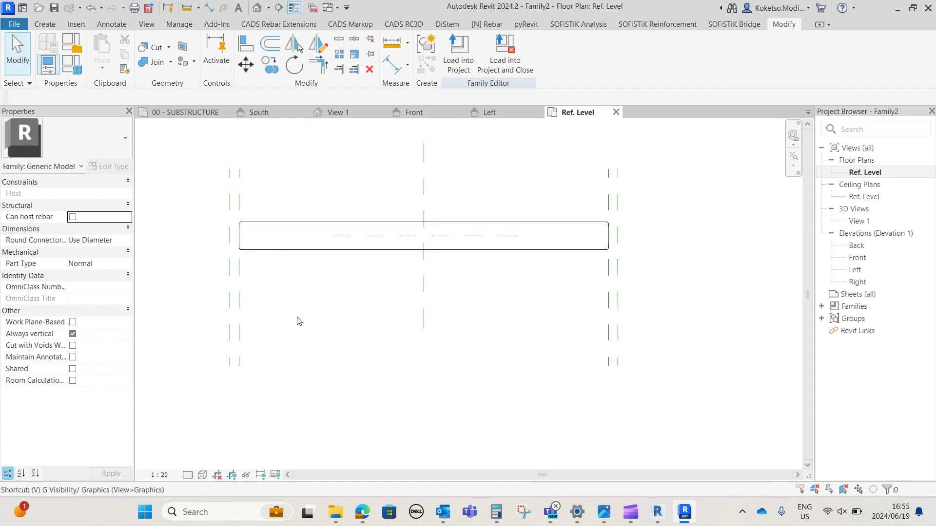
key(r)
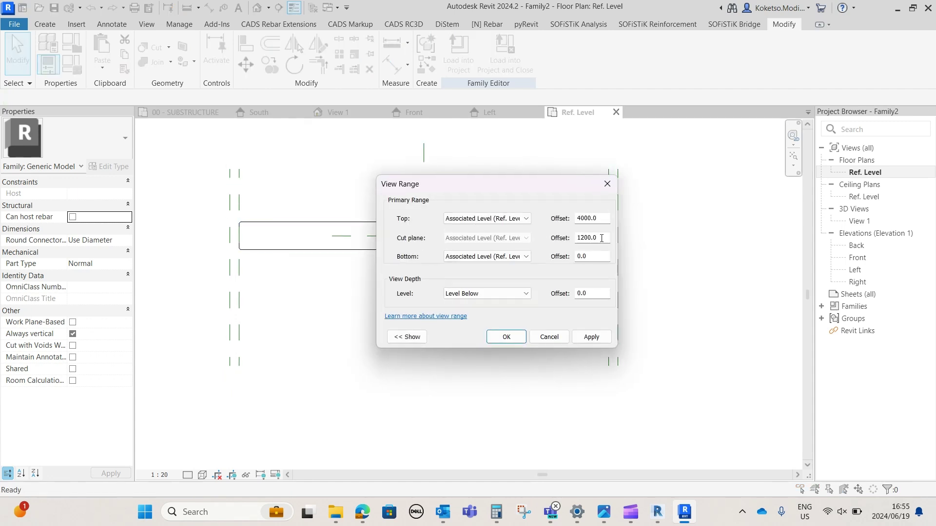
click(506, 337)
scroll(252, 232, up, 2)
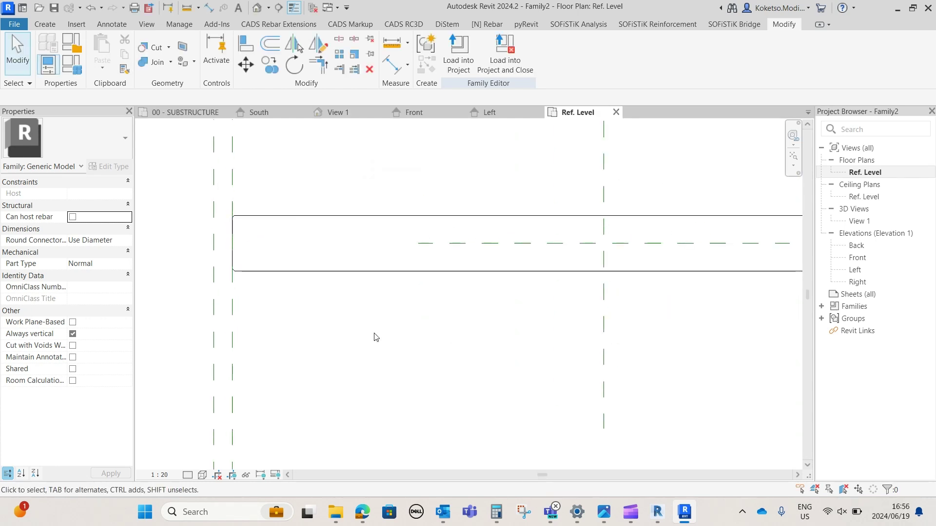
scroll(394, 349, down, 1)
key(v)
key(r)
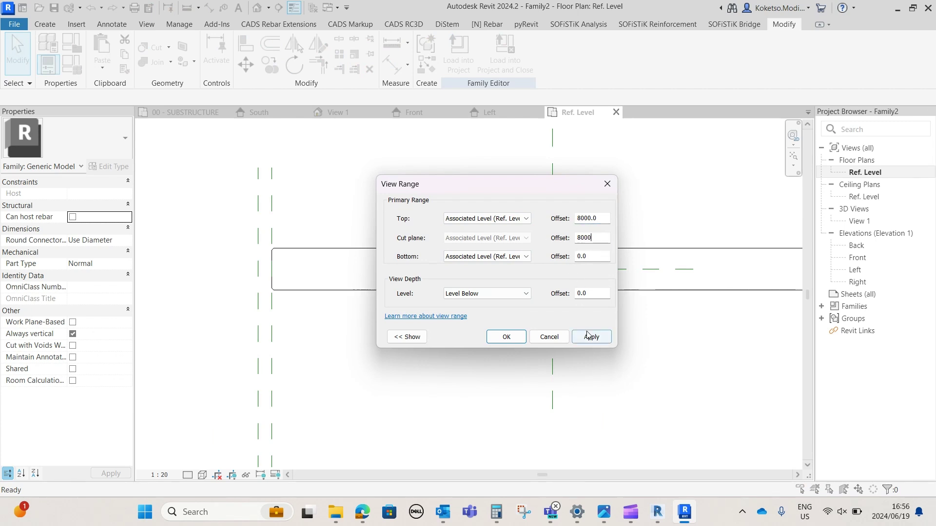
click(506, 337)
scroll(273, 277, up, 2)
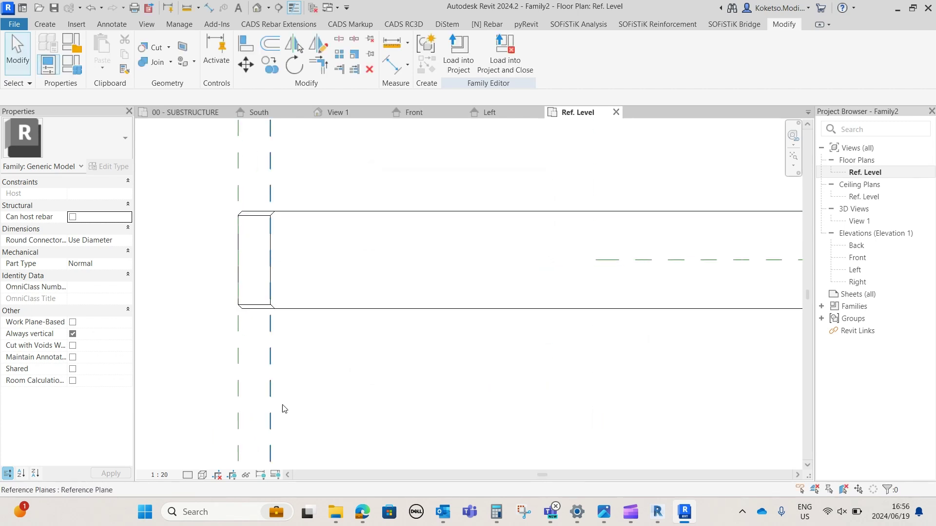
- Change the visual style of the Ref. Level floor plan to hide the edges beneath the swept blend's top
click(202, 475)
click(230, 406)
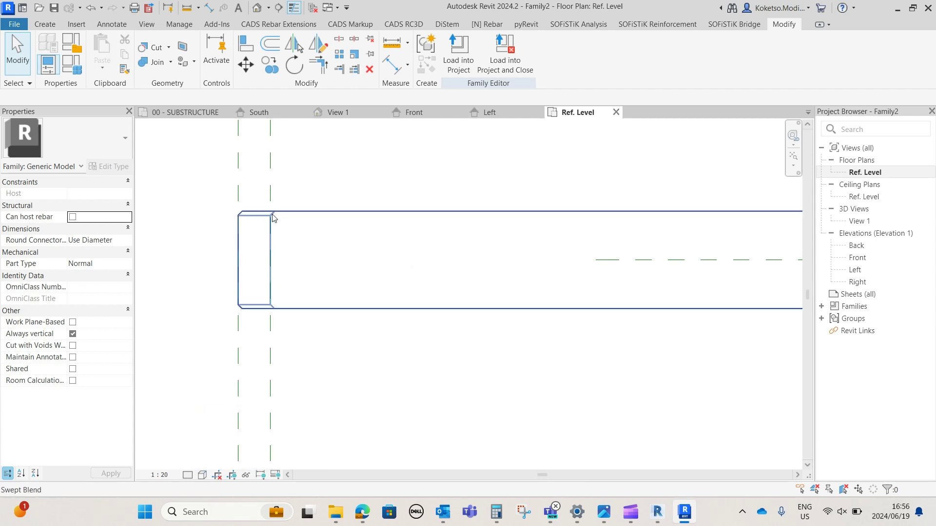
scroll(263, 224, down, 1)
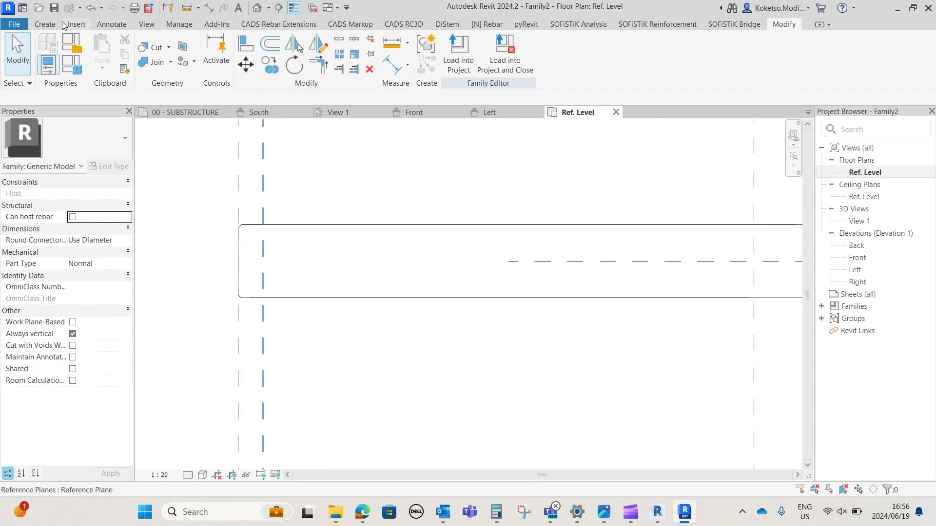
- Start an extrusion and trace the swept blend's top outline along both long edges and the chamfered left end
click(45, 25)
click(110, 54)
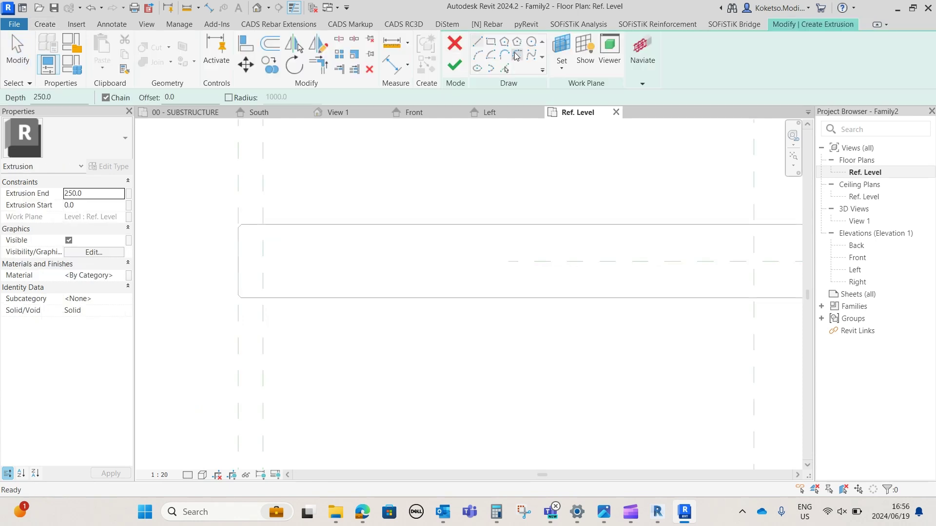
scroll(267, 229, up, 2)
click(237, 230)
scroll(244, 217, up, 2)
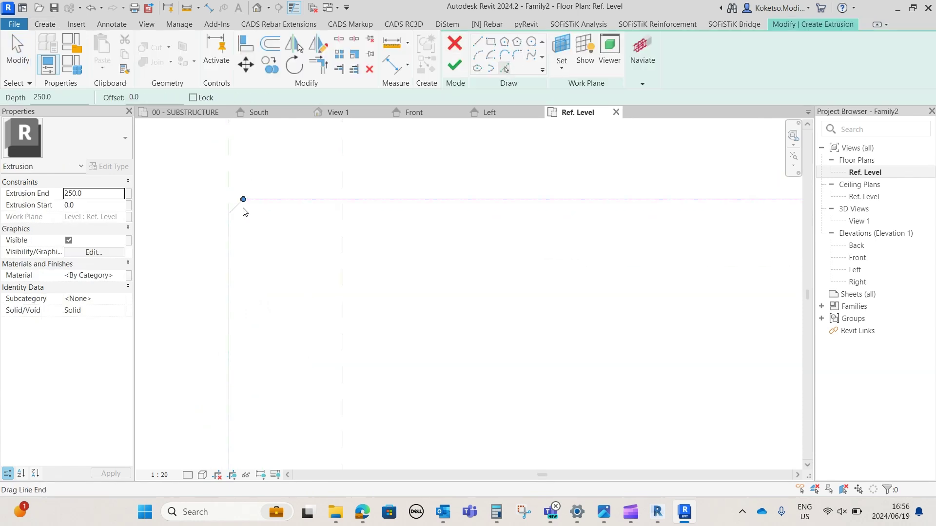
scroll(239, 213, down, 1)
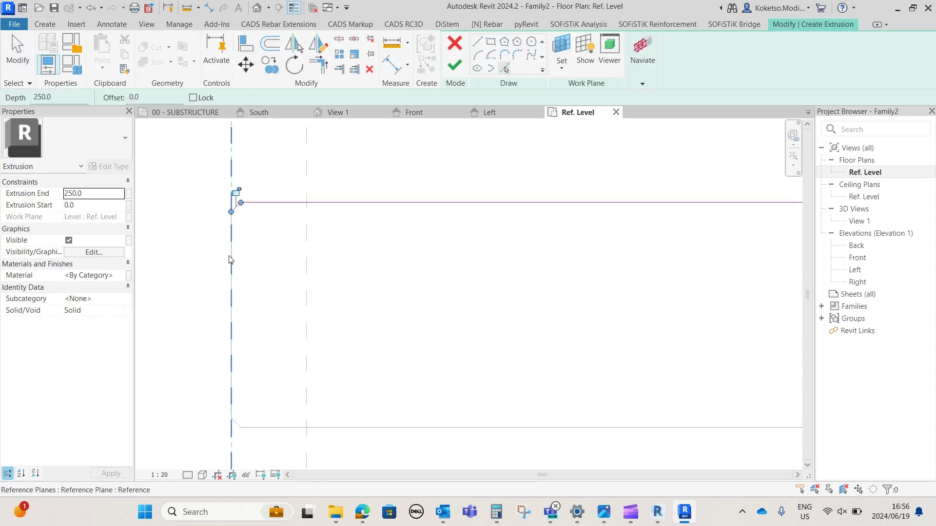
middle_drag(251, 347, 239, 264)
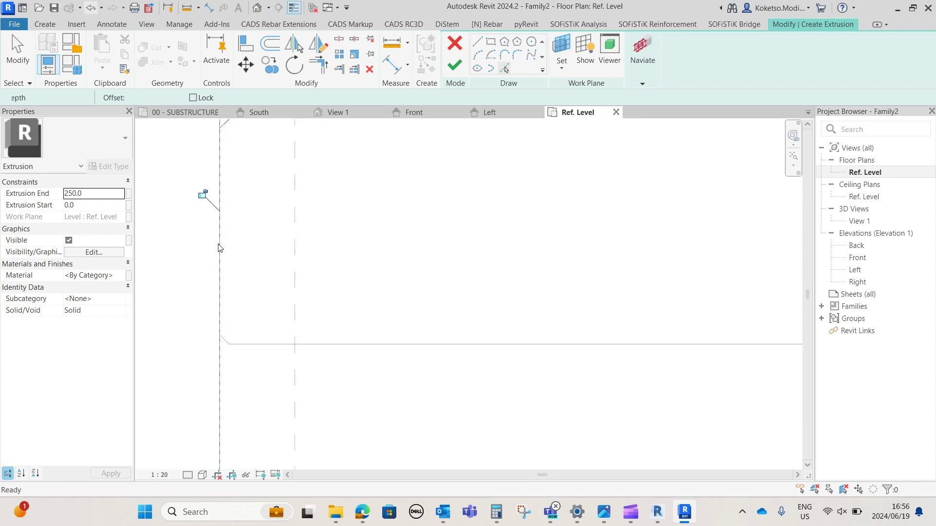
click(232, 254)
scroll(252, 423, up, 3)
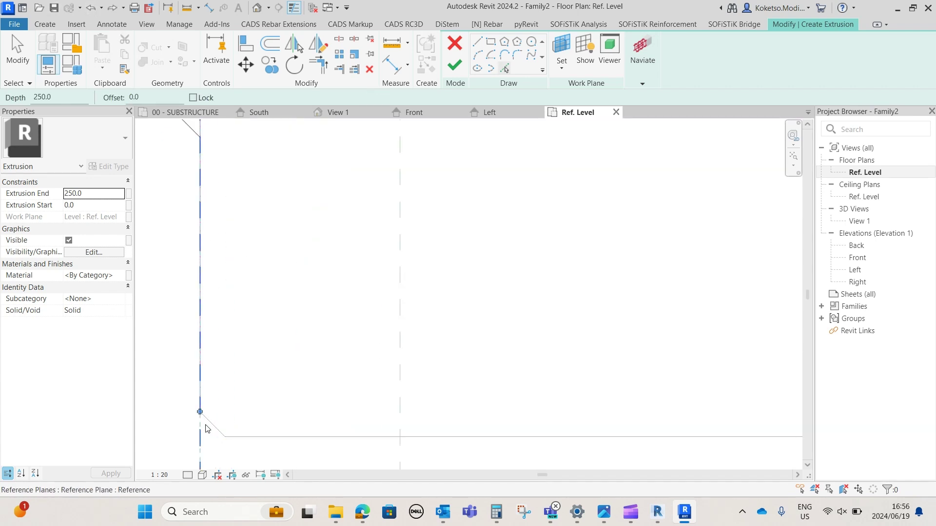
click(235, 436)
- Trace the swept blend's right end edge and its chamfers to close the outline, and finish the extrusion
scroll(206, 313, down, 7)
middle_drag(562, 298, 99, 260)
scroll(527, 272, up, 8)
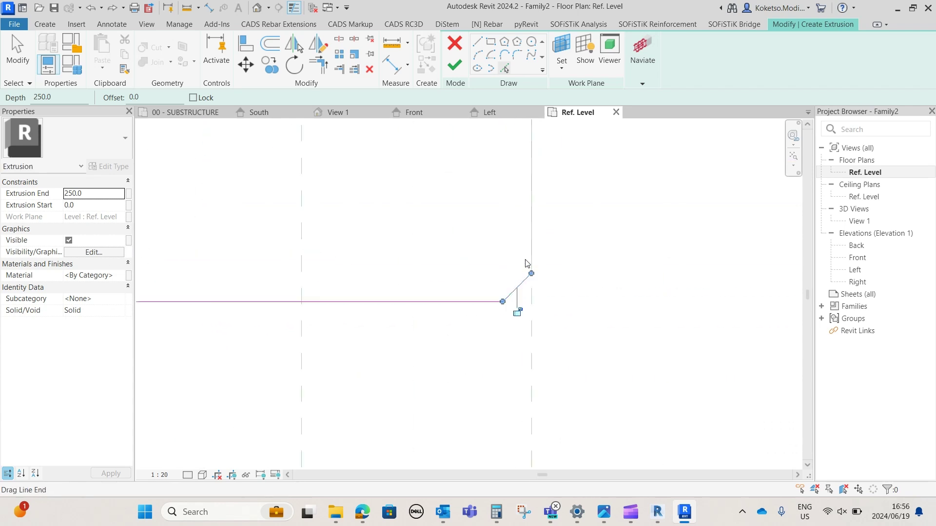
click(532, 243)
scroll(542, 378, down, 3)
middle_drag(539, 187, 548, 344)
scroll(541, 233, up, 3)
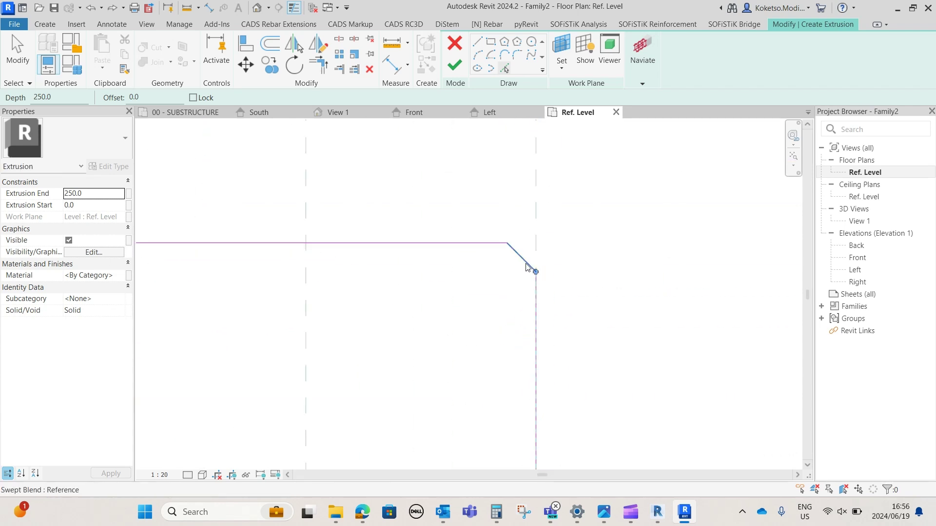
scroll(564, 231, down, 3)
click(454, 65)
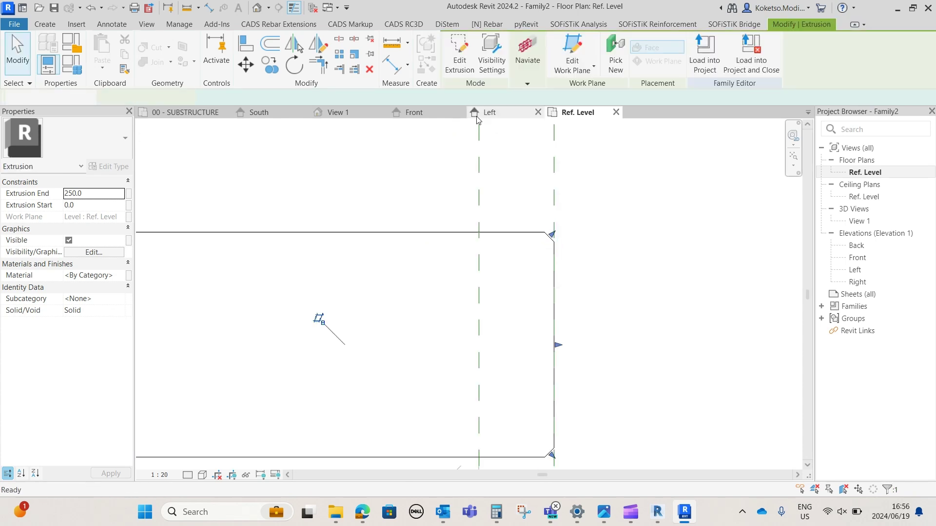
- In the Front elevation, stretch the extrusion's top to the uppermost reference plane at 6000 and its base to the plane below at 5800
click(422, 113)
scroll(507, 389, up, 1)
drag(507, 389, 508, 178)
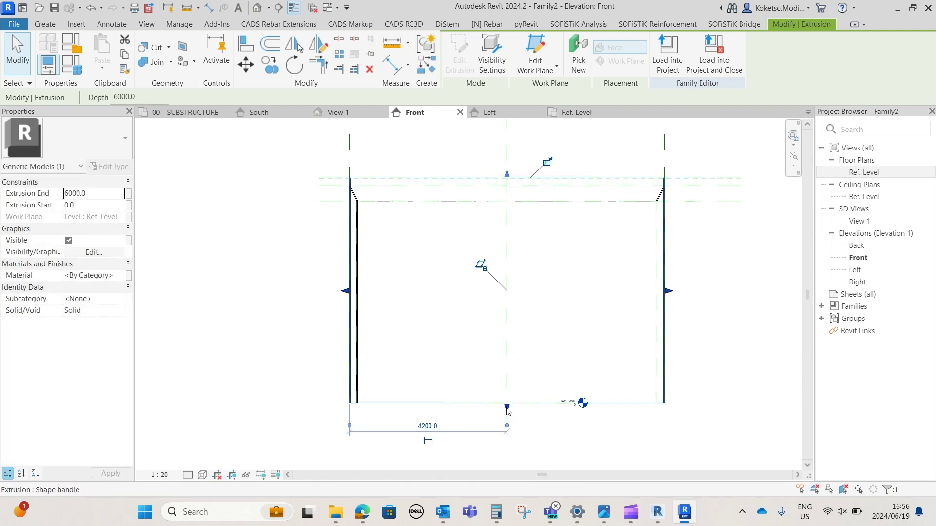
drag(507, 409, 509, 190)
scroll(679, 188, up, 3)
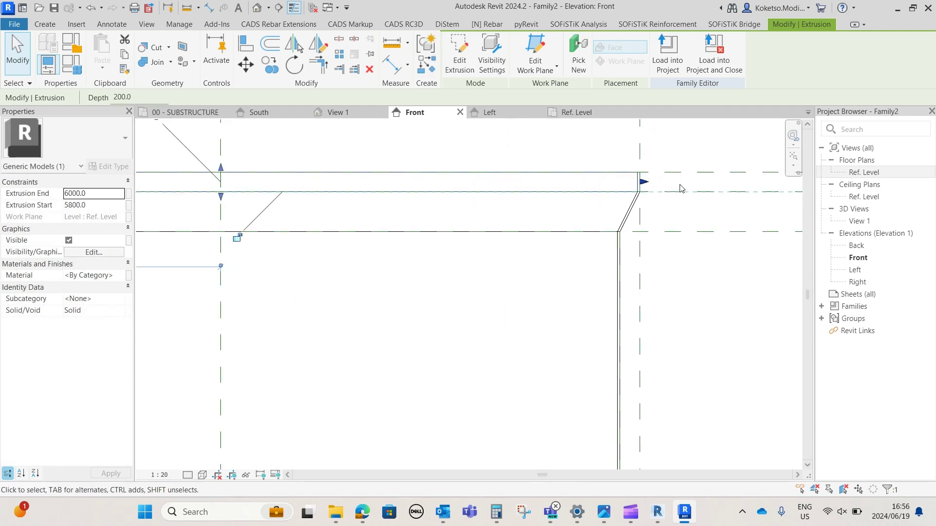
- Deselect the slab extrusion and change the 3D view's visual style to show filled surfaces
click(668, 206)
click(331, 117)
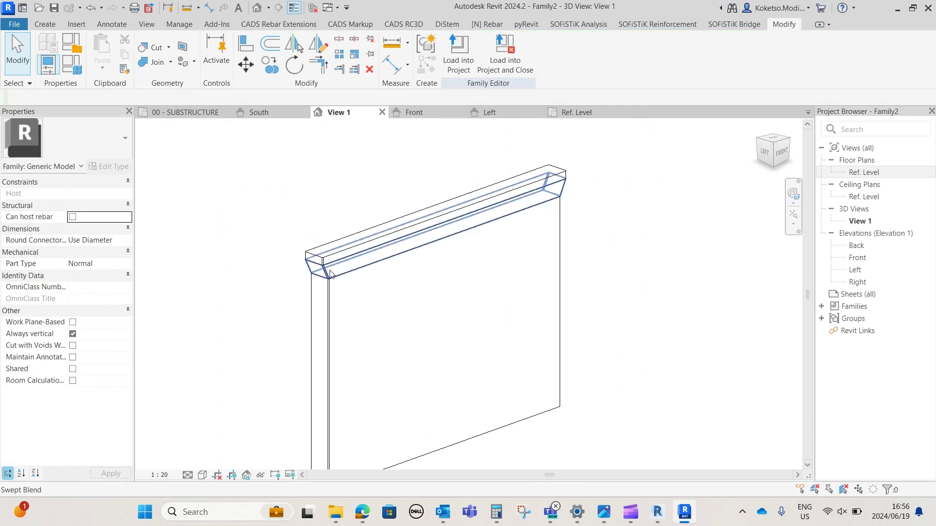
scroll(447, 324, up, 5)
scroll(293, 201, down, 2)
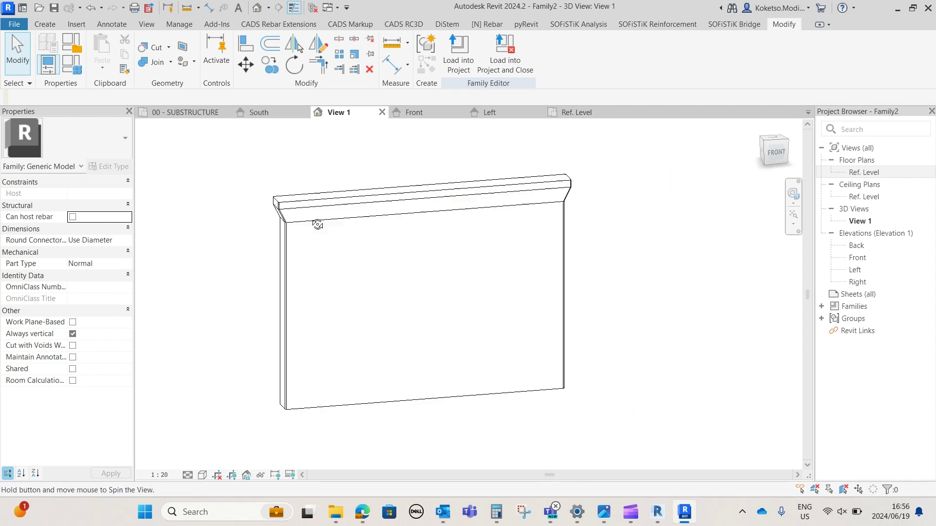
shift+middle_drag(317, 224, 375, 236)
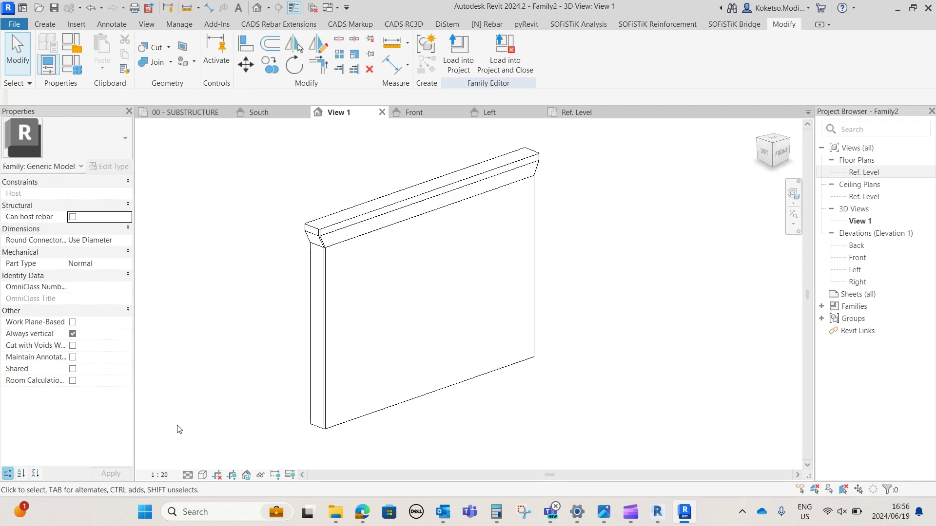
click(201, 475)
click(219, 426)
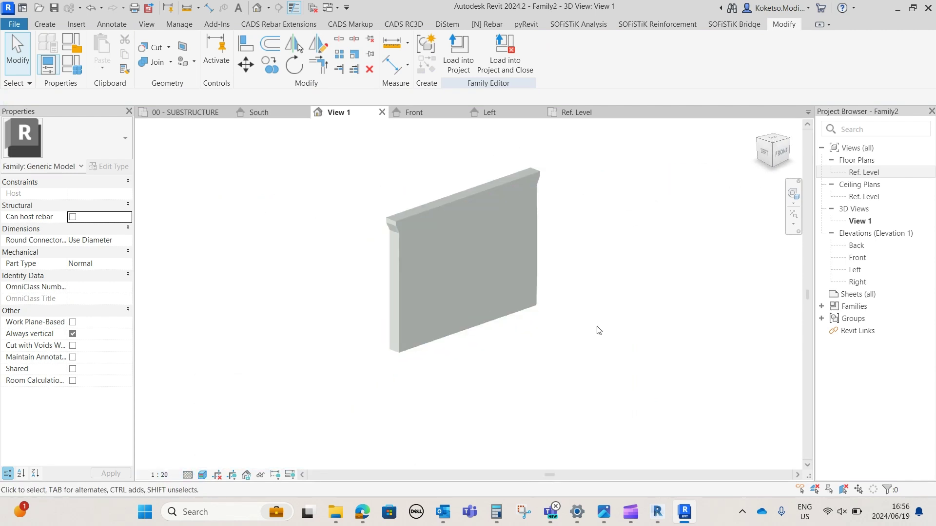
- Select all three solids and assign them the library material Concrete, Cast In Situ
drag(626, 370, 303, 171)
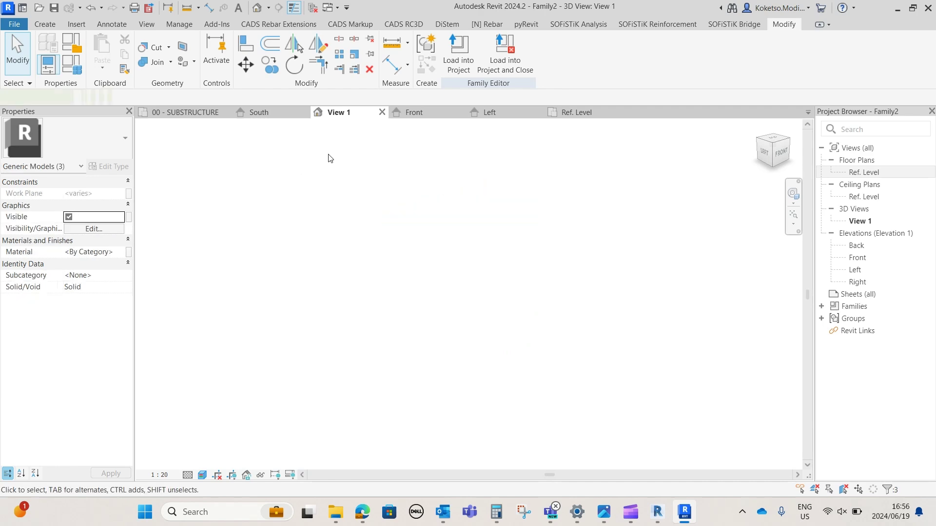
click(124, 252)
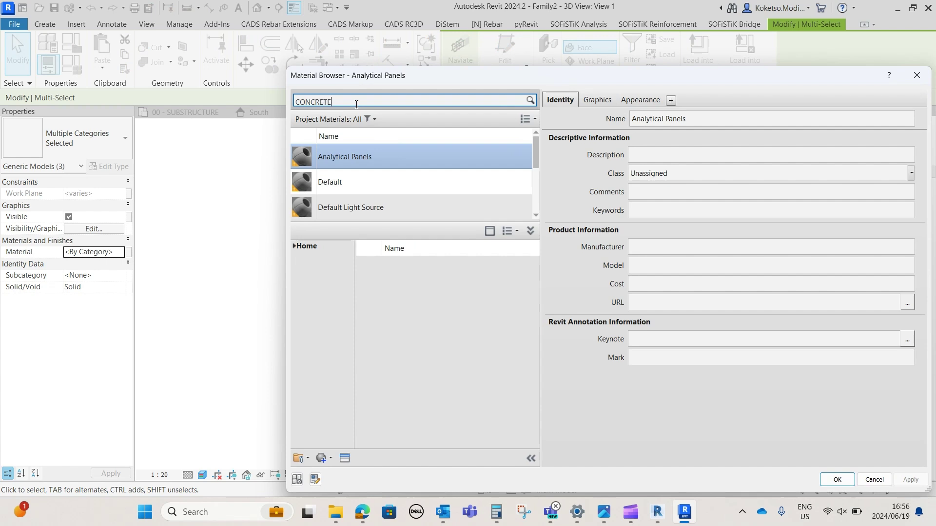
key(Return)
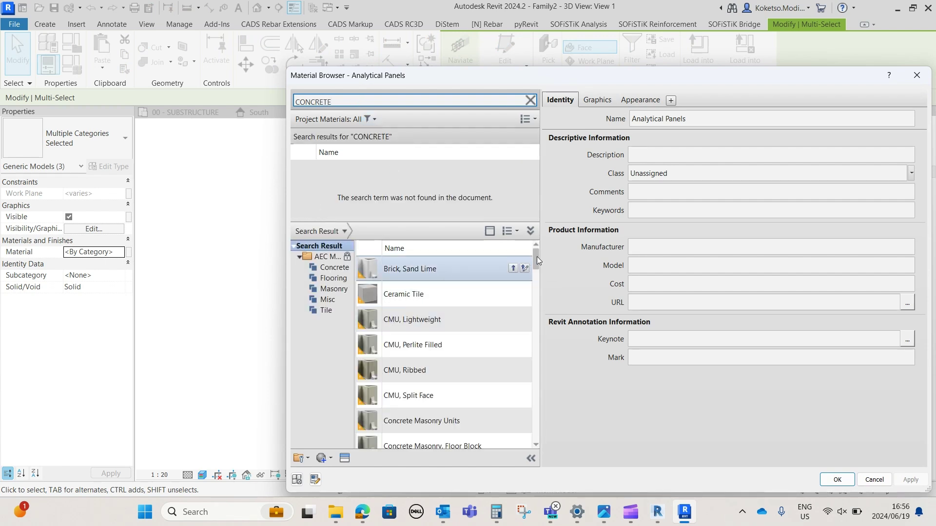
drag(537, 256, 529, 326)
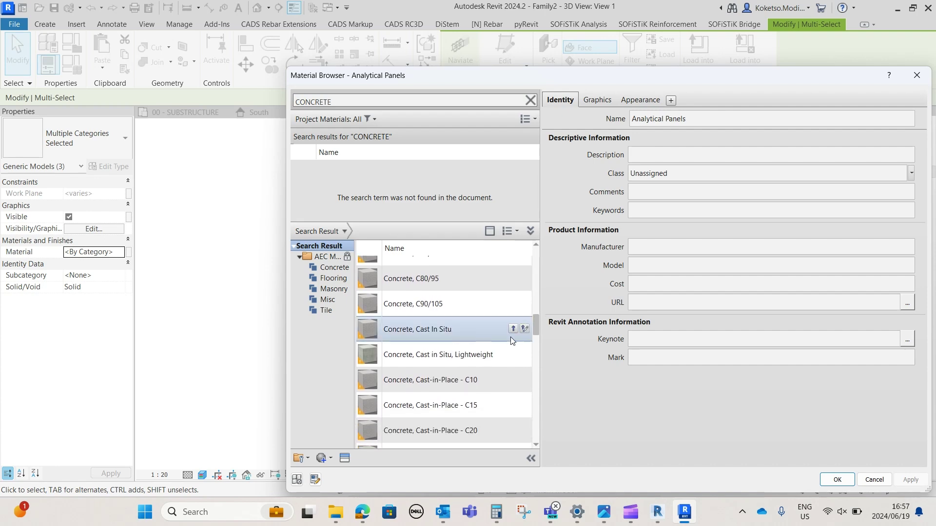
click(513, 330)
click(887, 482)
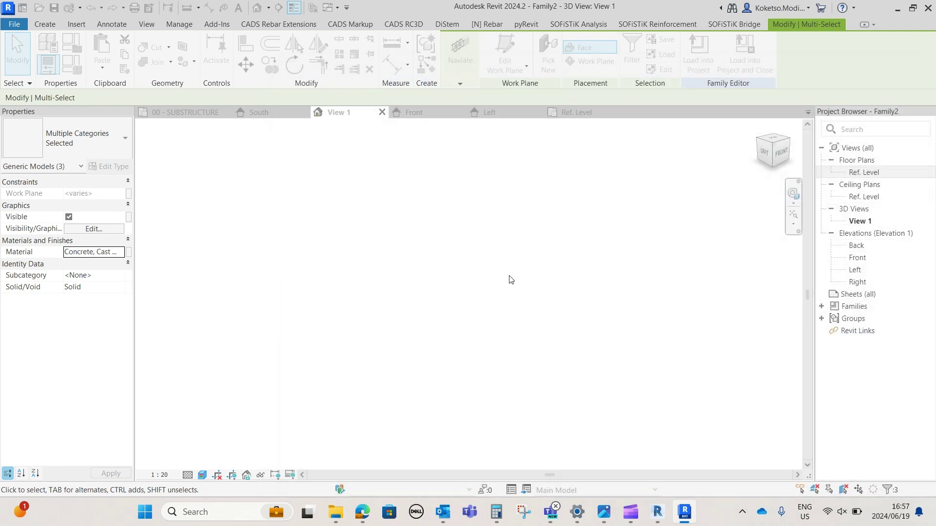
- Examine the concrete wall, swept blend and top slab from several angles in the 3D view
scroll(385, 228, up, 3)
shift+middle_drag(689, 273, 658, 266)
shift+middle_drag(472, 241, 551, 224)
scroll(558, 217, up, 3)
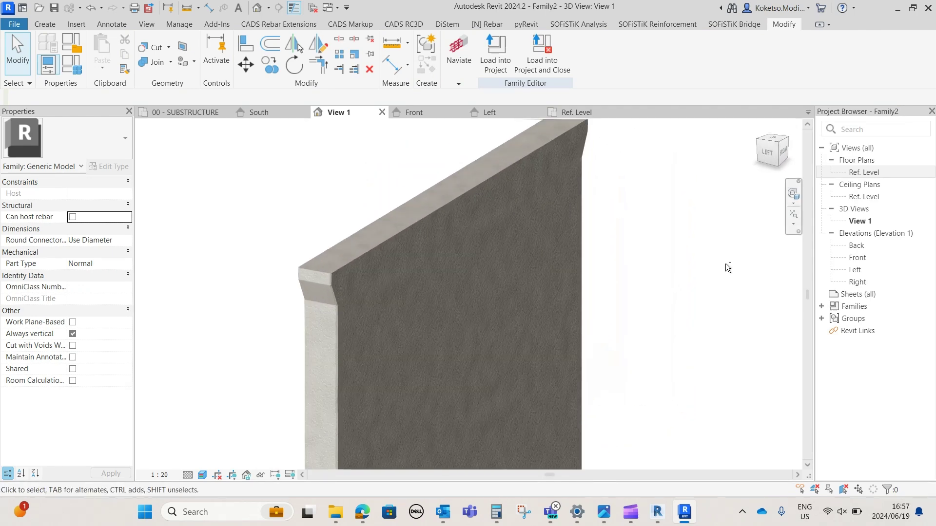
shift+middle_drag(725, 263, 642, 293)
scroll(620, 237, down, 1)
scroll(569, 297, down, 1)
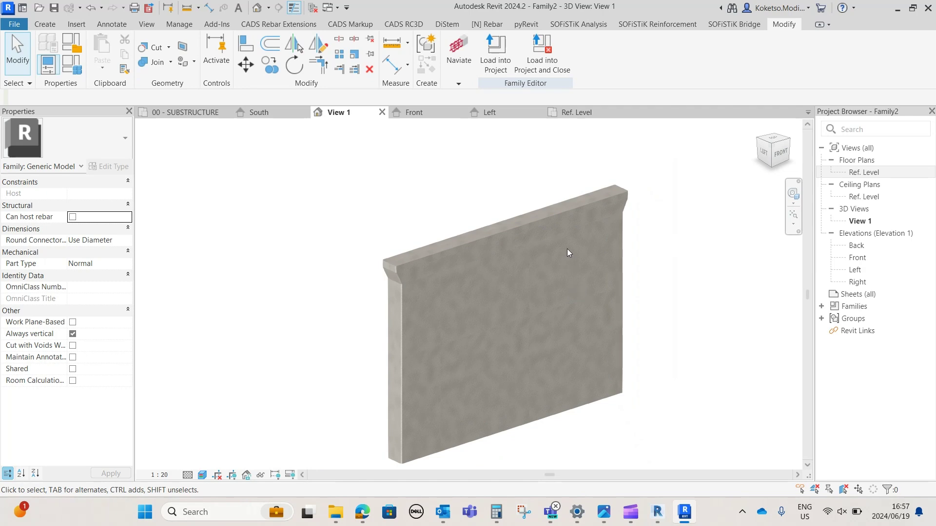
shift+middle_drag(566, 255, 629, 199)
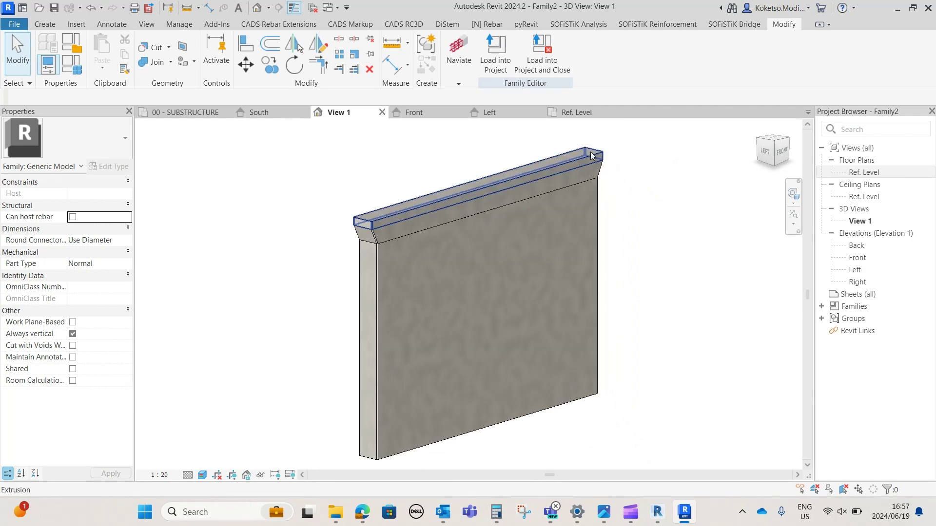
mouse_move(683, 269)
shift+middle_down()
mouse_move(724, 225)
mouse_move(685, 264)
shift+middle_up()
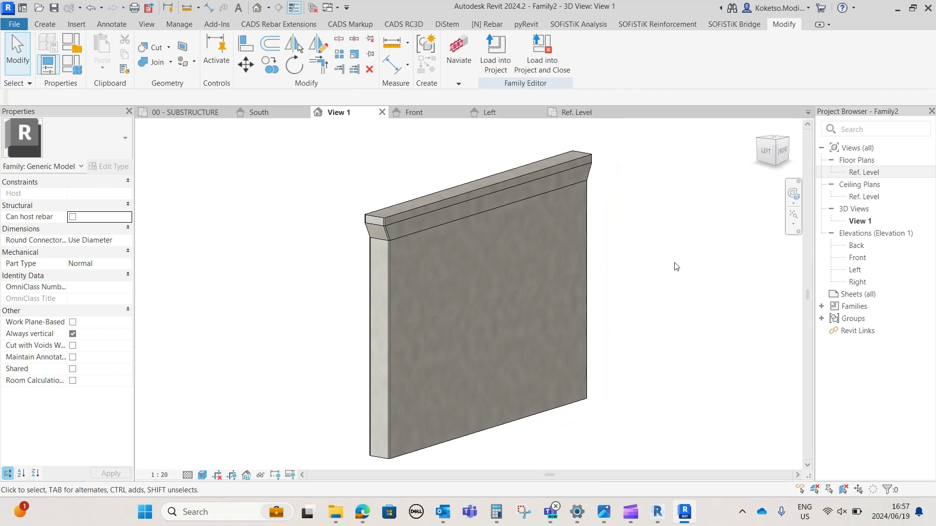
shift+middle_drag(637, 248, 637, 293)
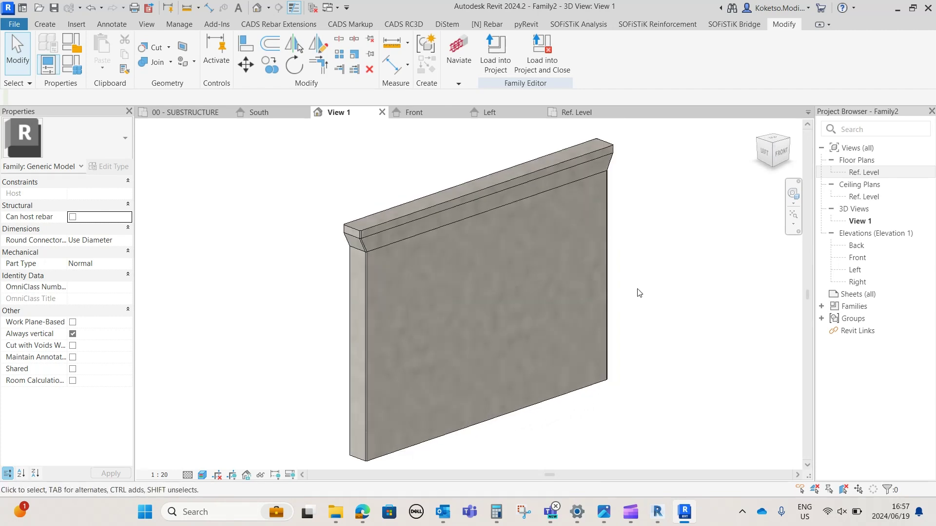
shift+middle_drag(402, 250, 704, 193)
shift+middle_drag(480, 303, 607, 239)
scroll(483, 216, up, 1)
shift+middle_drag(658, 270, 614, 278)
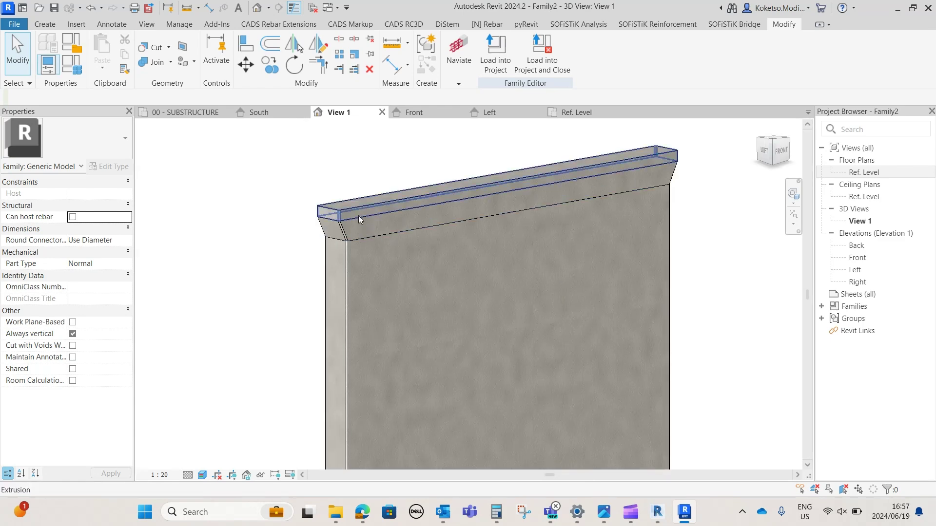
- Edit the swept blend between the wall and slab and open its upper Profile 2 sketch in the Ref. Level plan
shift+middle_drag(356, 223, 423, 216)
scroll(366, 227, up, 2)
click(366, 227)
scroll(367, 227, down, 1)
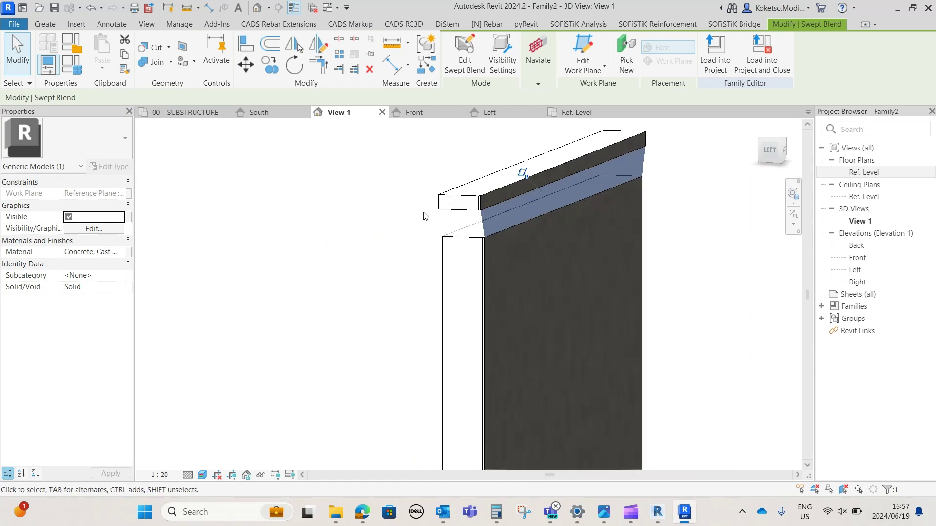
scroll(485, 229, up, 1)
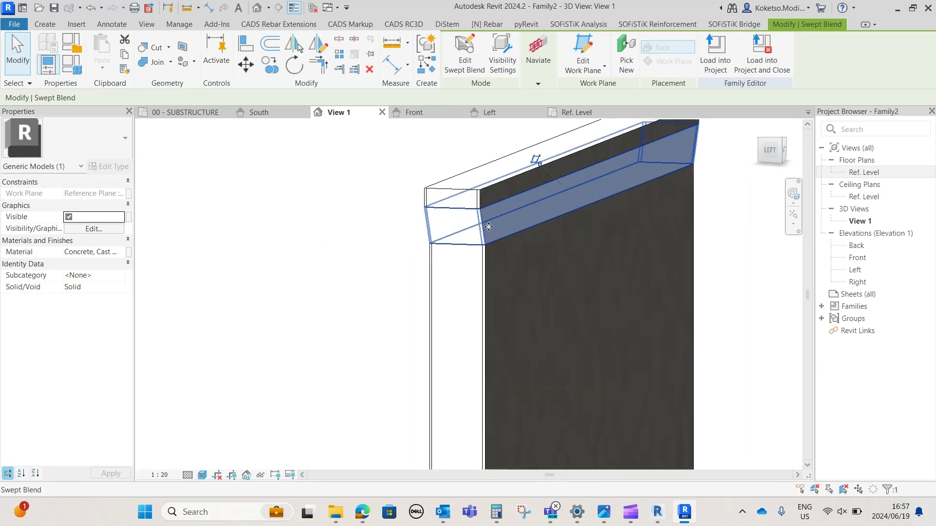
shift+middle_drag(564, 203, 444, 233)
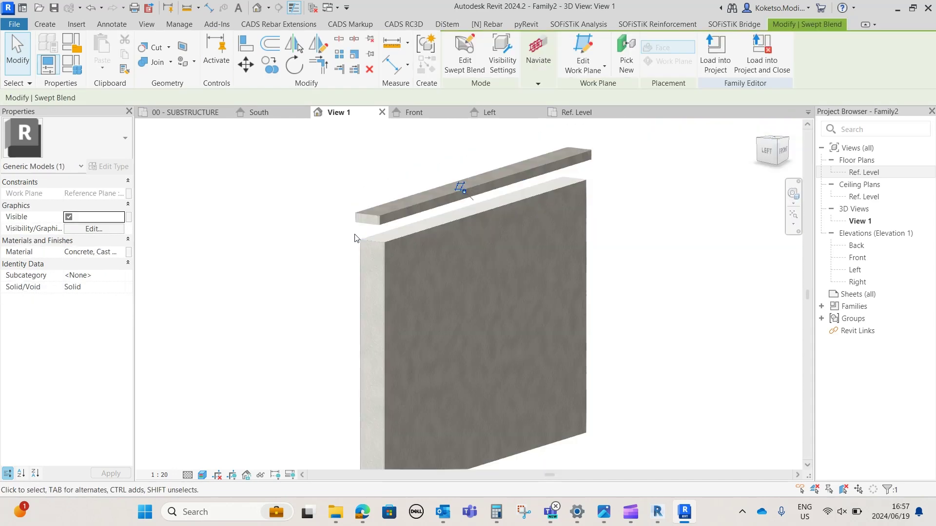
scroll(461, 249, up, 1)
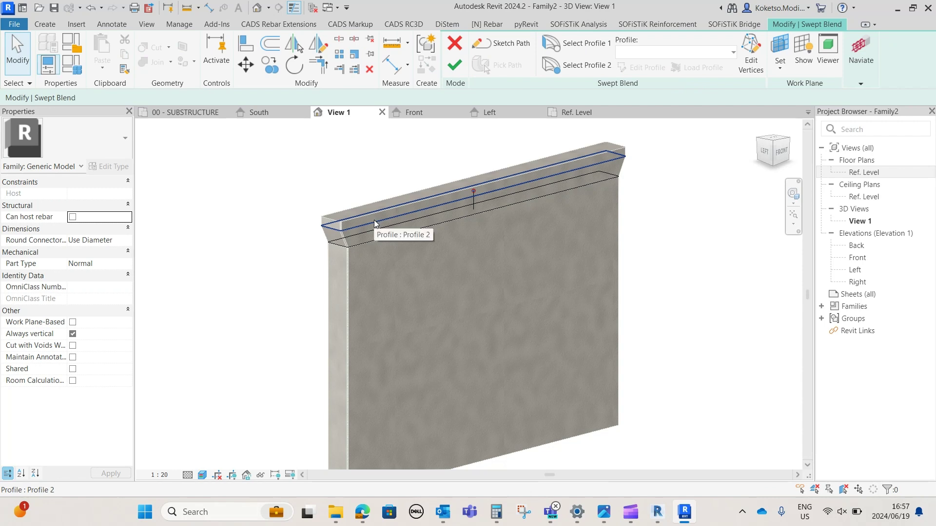
click(438, 206)
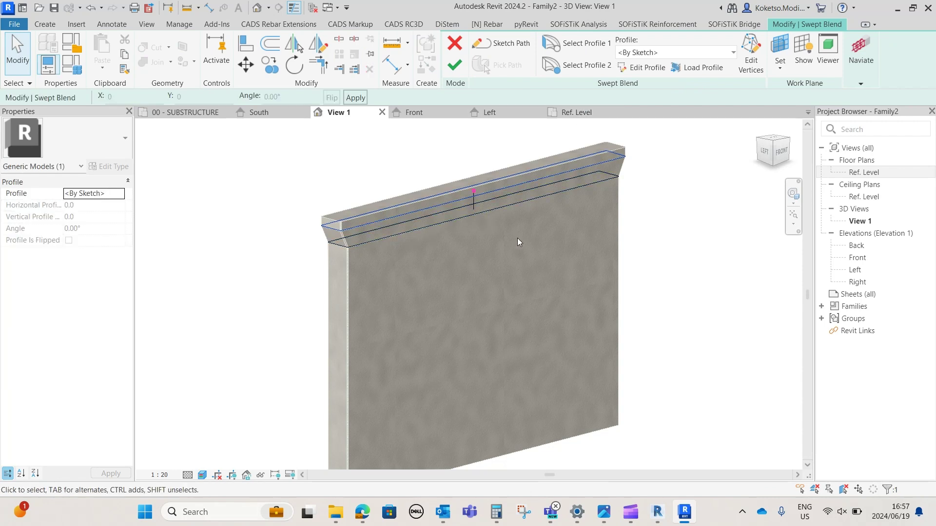
click(648, 68)
click(575, 114)
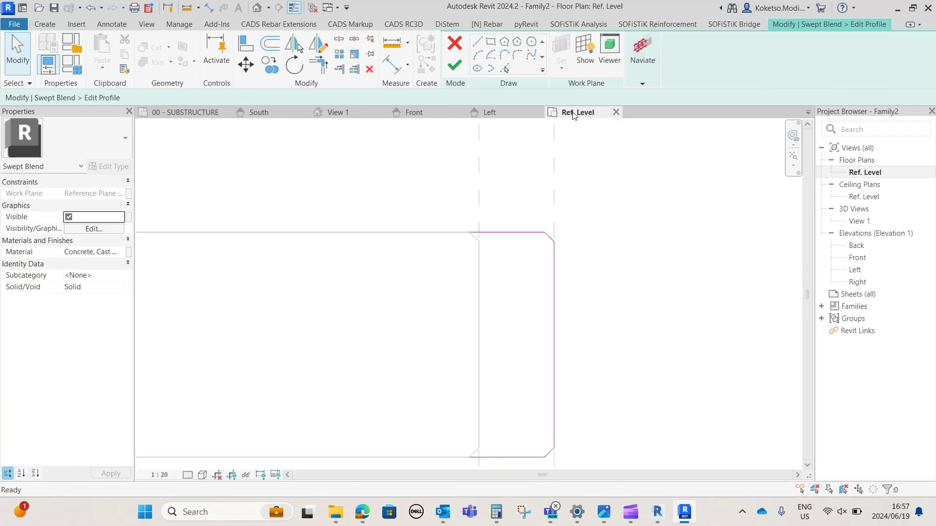
scroll(553, 152, down, 5)
scroll(675, 257, down, 2)
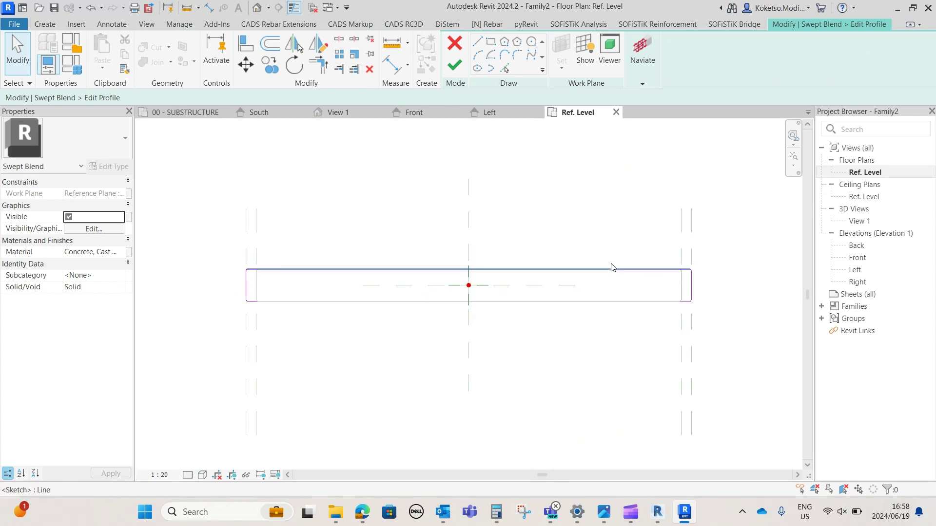
- Draw two horizontal reference planes spanning the profile's full length, about 700 mm above and below its centre plane
click(44, 24)
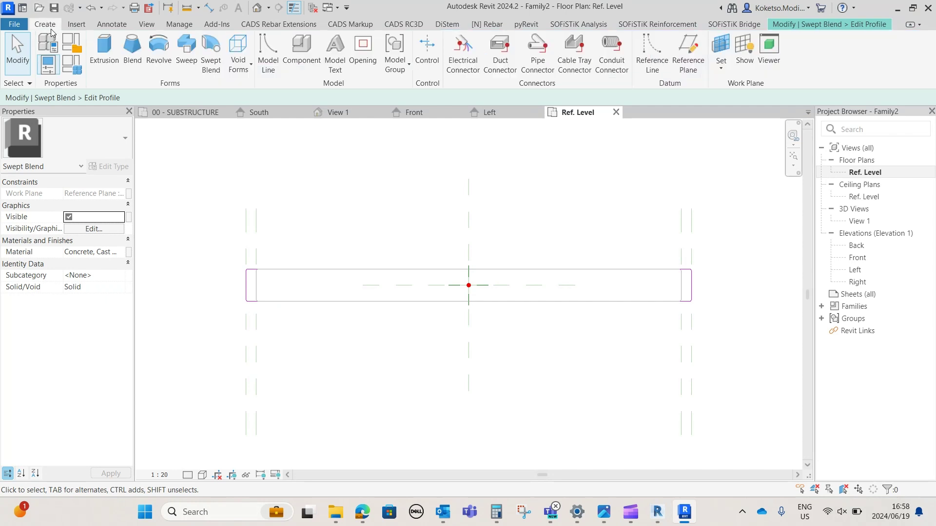
click(693, 55)
click(245, 248)
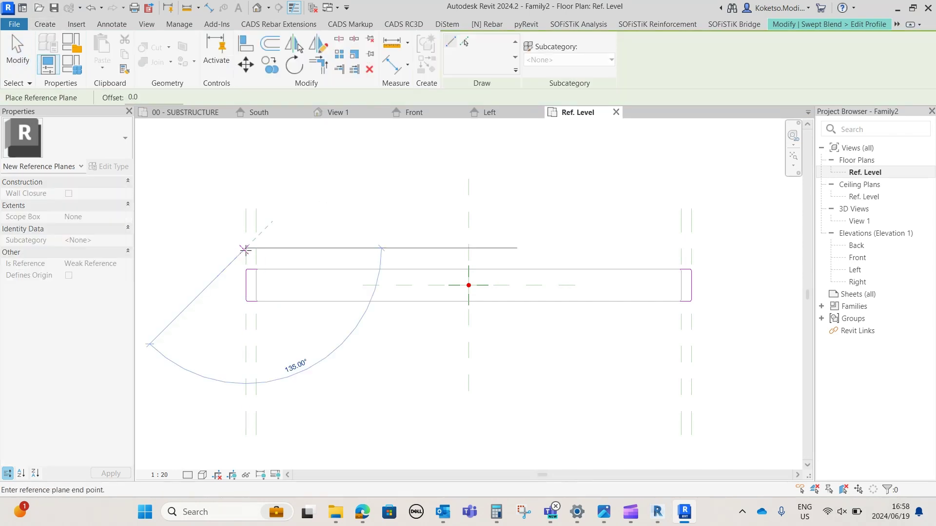
click(691, 248)
click(692, 323)
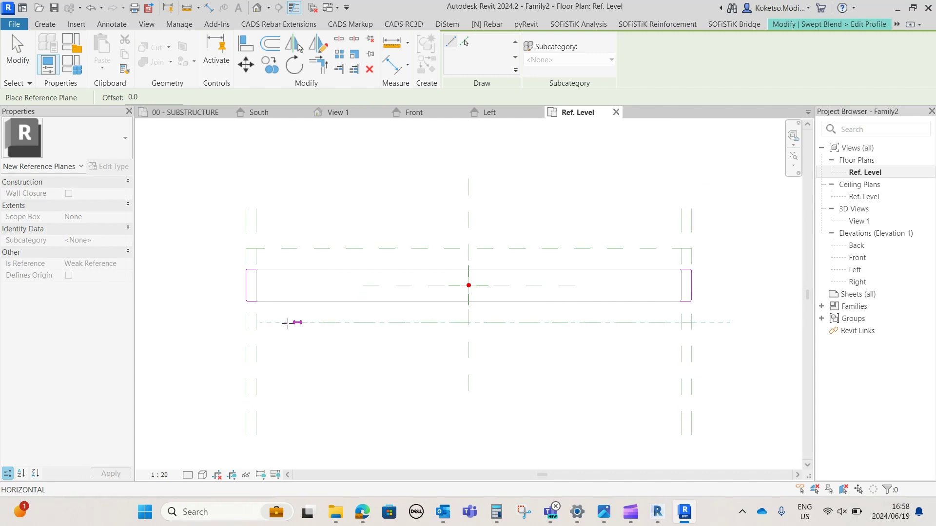
click(245, 322)
key(Escape)
- Set the distance from the centre plane to the lower reference plane to 750
click(337, 323)
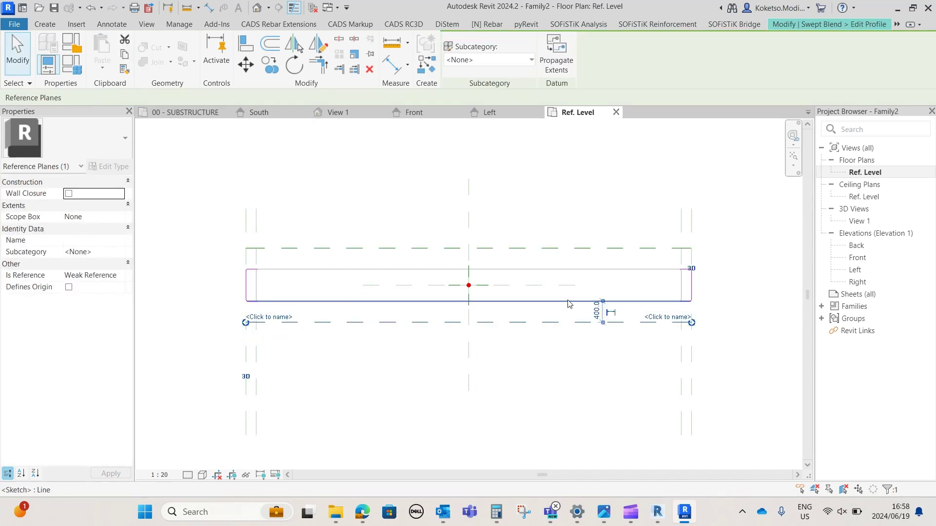
scroll(605, 314, up, 2)
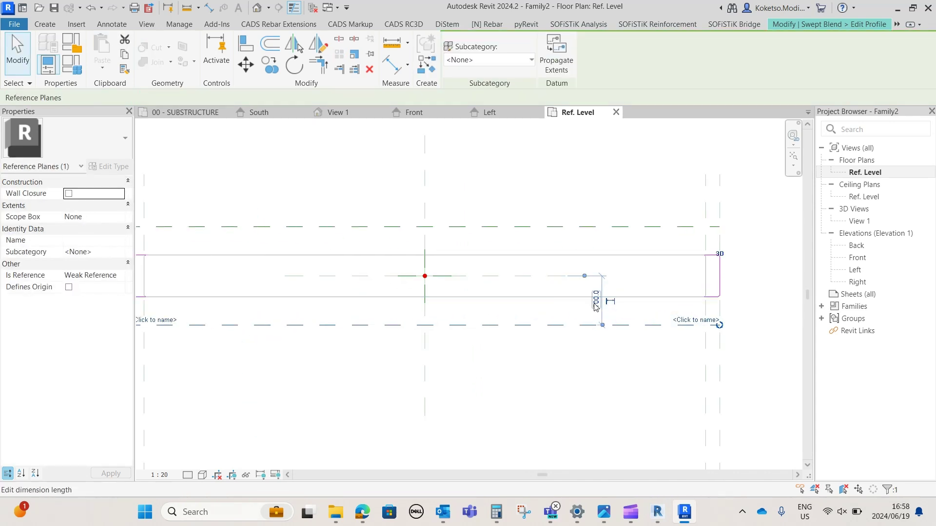
click(596, 302)
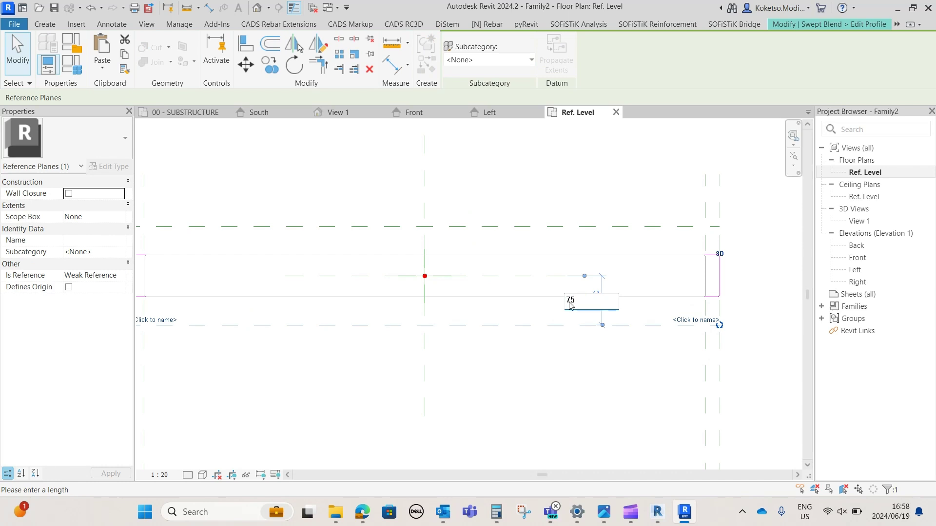
key(Return)
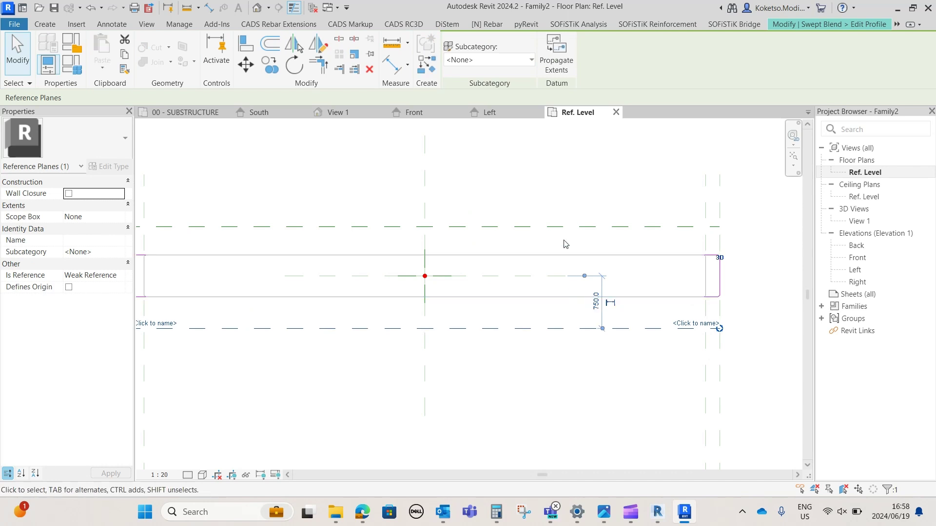
- Measure the upper reference plane's dimension from the centre plane and set that distance to 750
click(562, 227)
scroll(561, 238, down, 1)
scroll(299, 248, up, 2)
drag(349, 263, 385, 288)
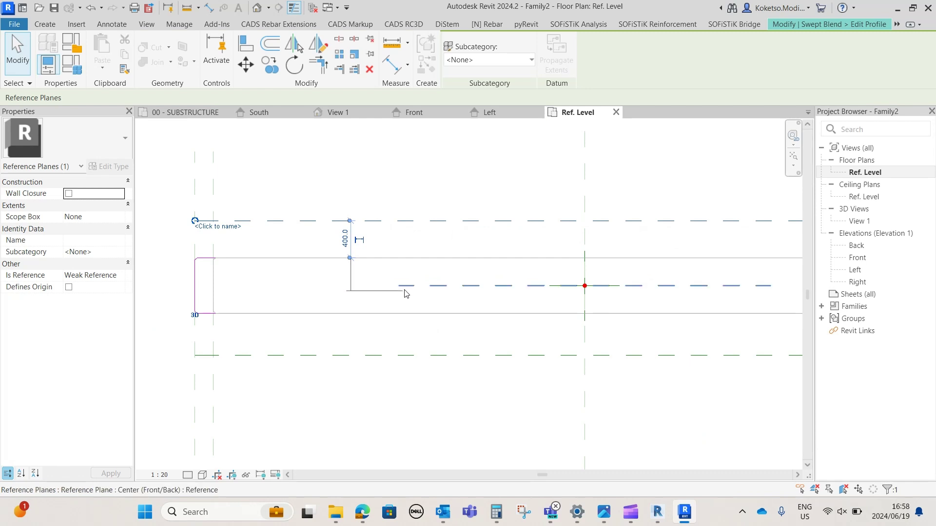
click(346, 251)
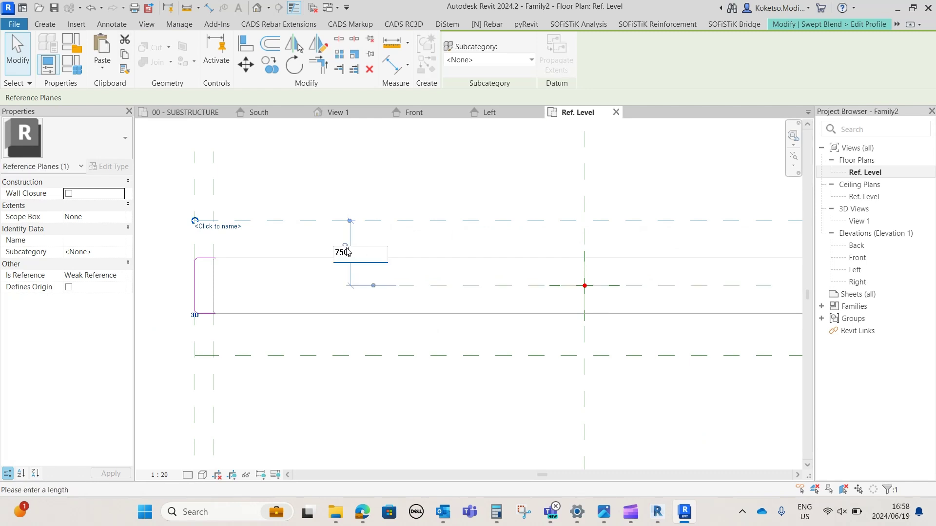
text(750)
key(Return)
click(317, 253)
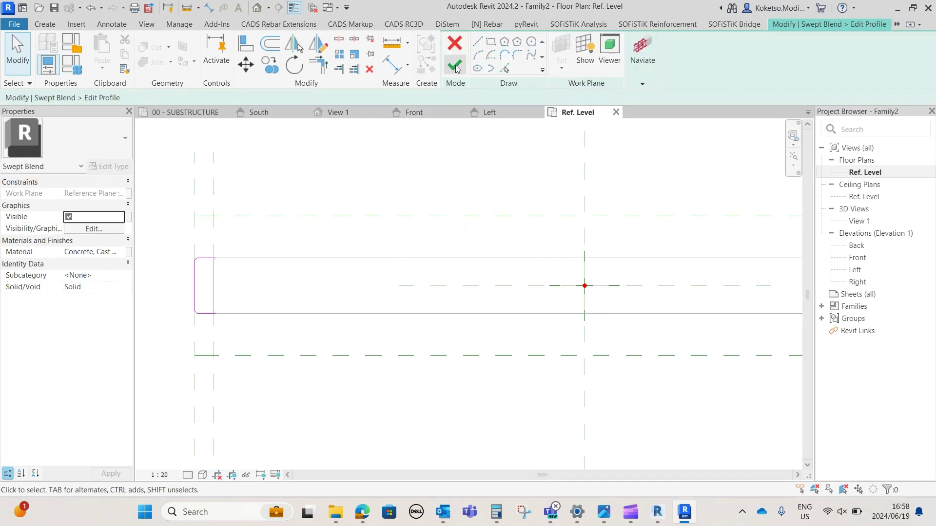
- Move the profile's upper long edge and its corner chamfers onto the upper reference plane
scroll(476, 254, down, 5)
scroll(622, 245, up, 3)
middle_drag(599, 262, 700, 259)
drag(684, 238, 258, 259)
drag(197, 263, 197, 264)
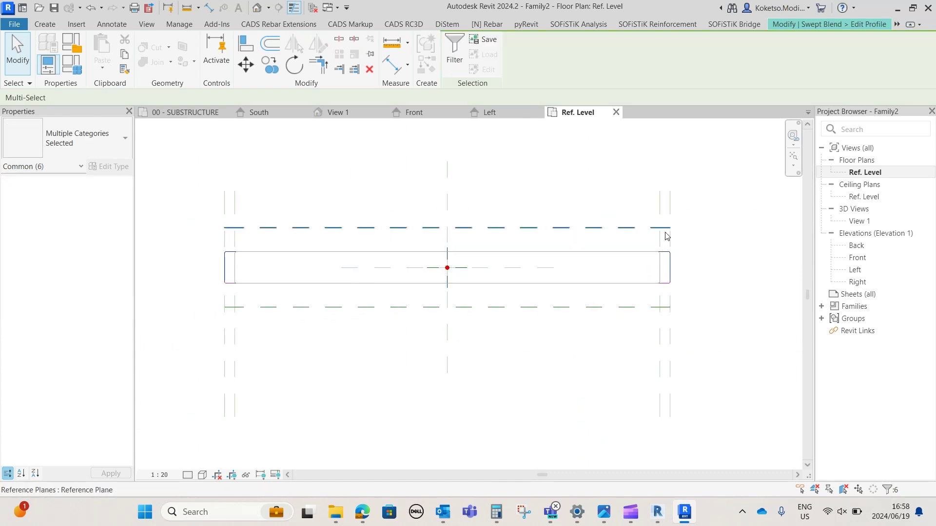
scroll(647, 252, up, 4)
click(246, 66)
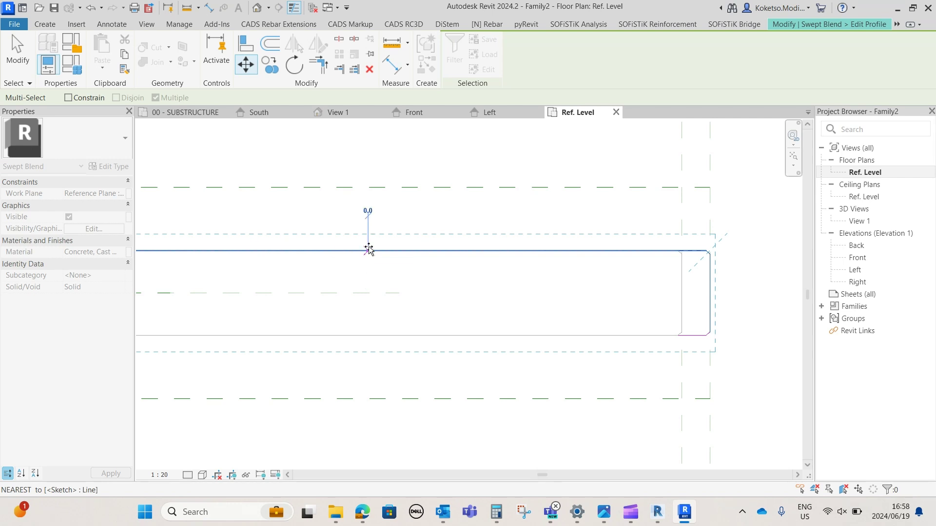
click(369, 251)
click(369, 189)
scroll(659, 218, down, 5)
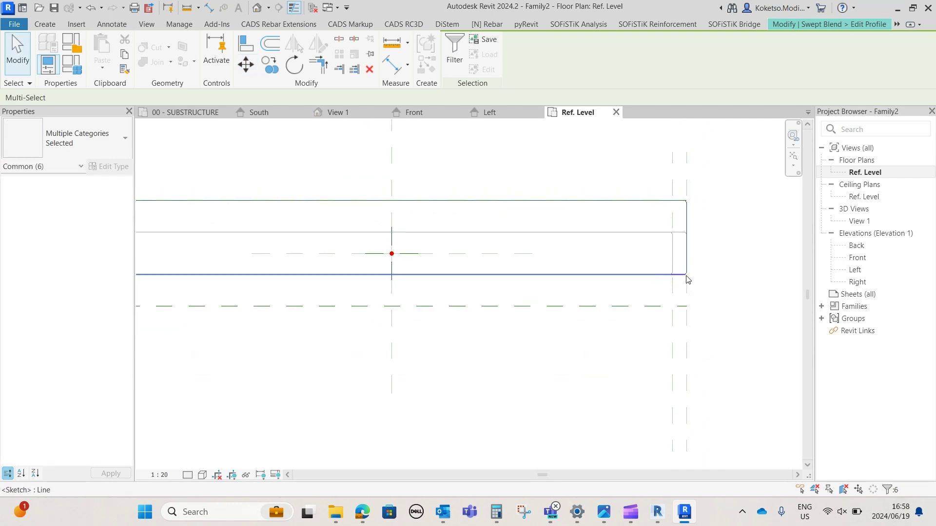
- Move the profile's lower long edge and its corner chamfers 450 mm onto the lower reference plane
click(719, 265)
middle_drag(718, 266, 790, 255)
scroll(782, 245, down, 3)
drag(782, 246, 342, 270)
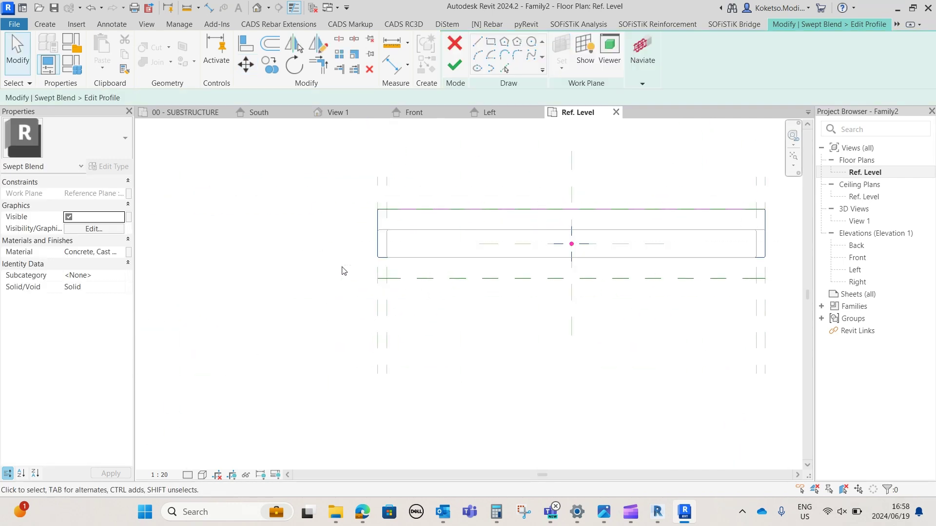
scroll(651, 271, up, 2)
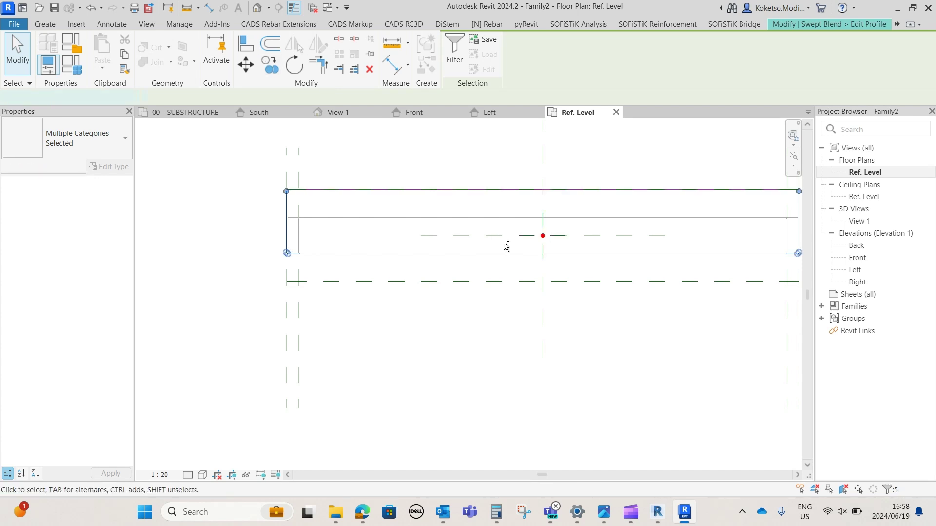
key(m)
key(v)
click(432, 254)
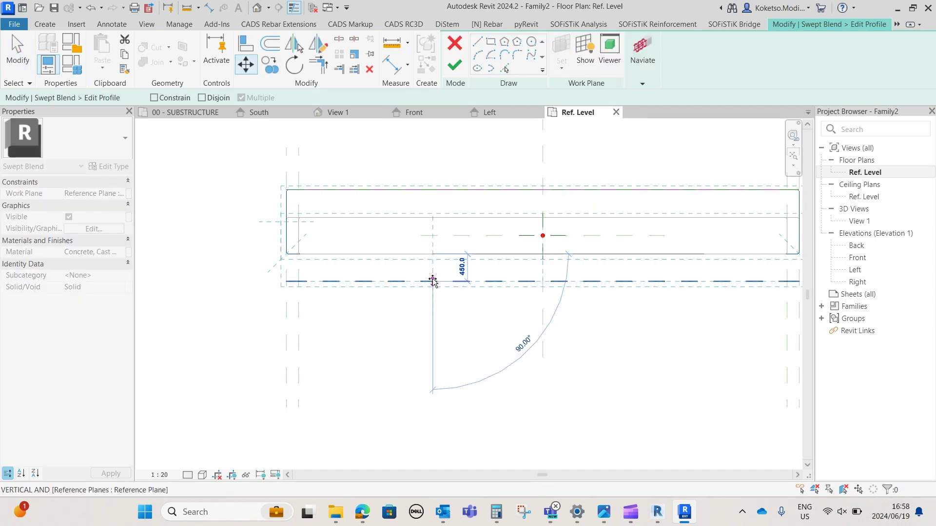
click(433, 282)
key(Escape)
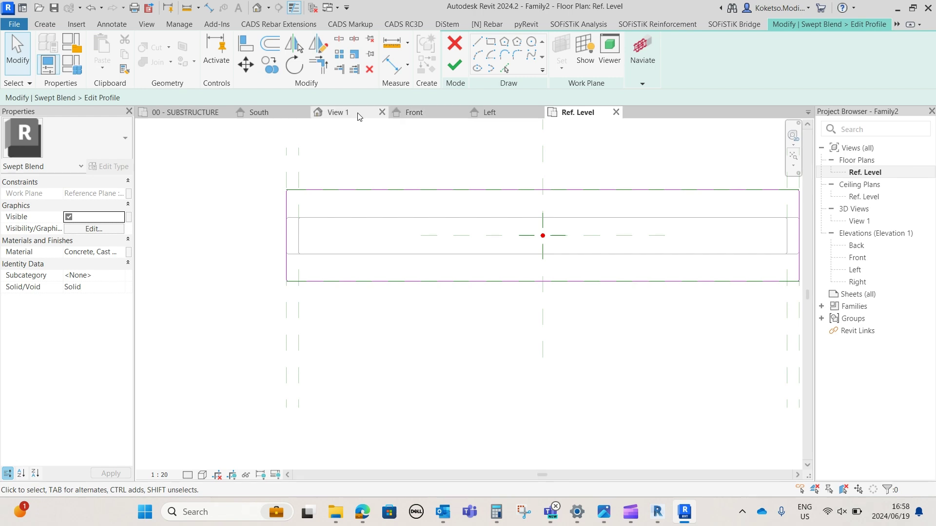
- Finish editing the widened profile and complete the swept blend in the 3D view
click(360, 113)
click(453, 71)
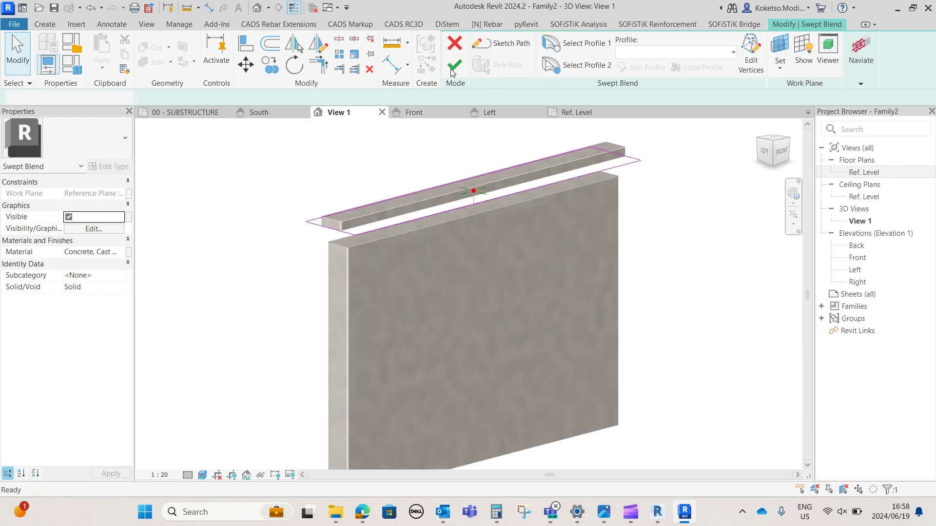
click(452, 70)
shift+middle_drag(459, 295, 493, 309)
- Stretch the top slab's front long side and its near chamfered corner out to the flared blend's upper edge
click(395, 218)
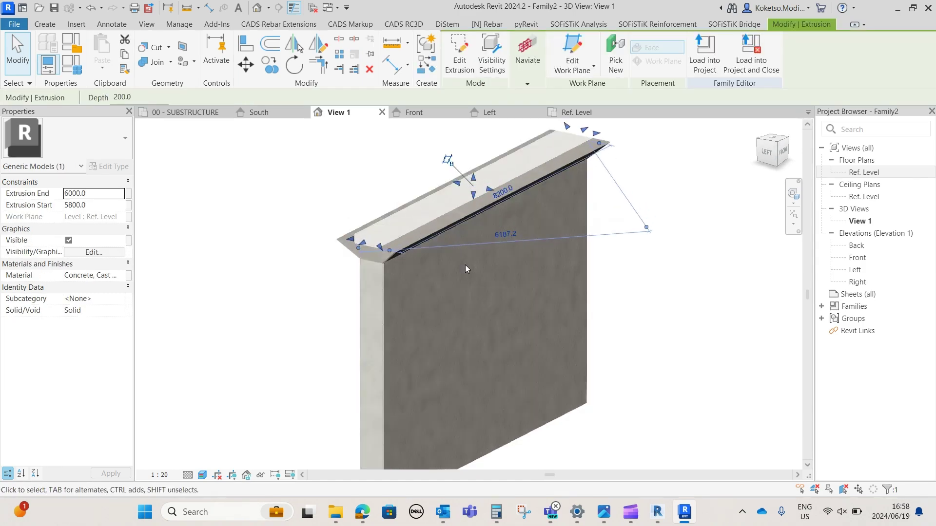
scroll(465, 265, up, 6)
drag(483, 206, 530, 215)
middle_drag(260, 350, 467, 233)
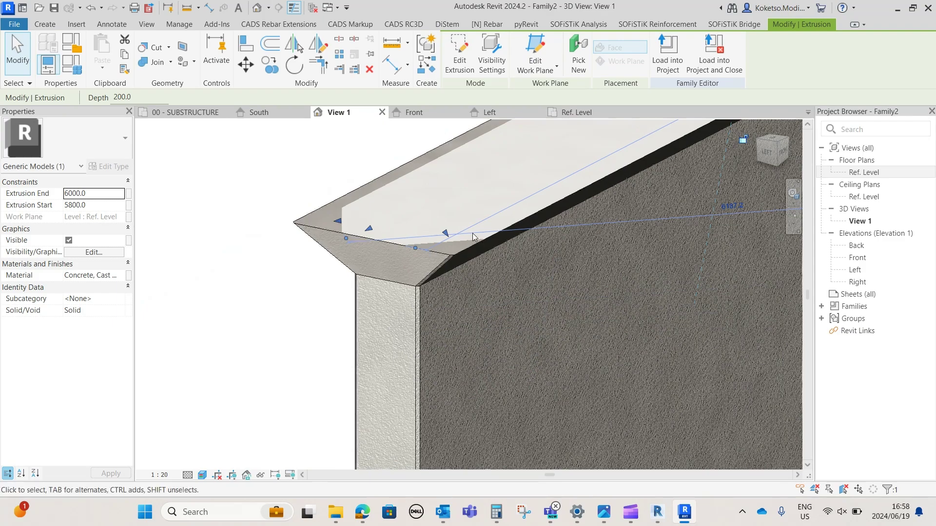
scroll(465, 236, up, 2)
drag(433, 254, 443, 270)
scroll(442, 271, up, 3)
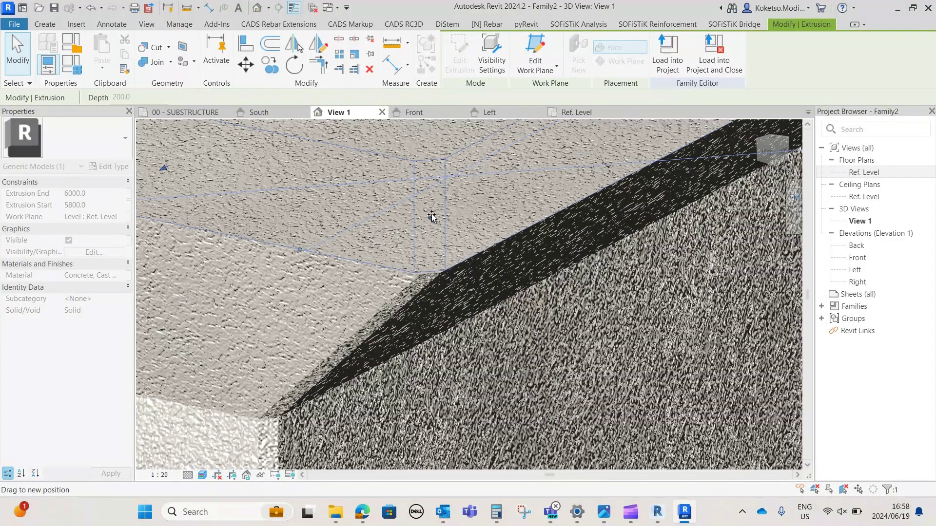
drag(428, 216, 441, 267)
scroll(457, 253, down, 6)
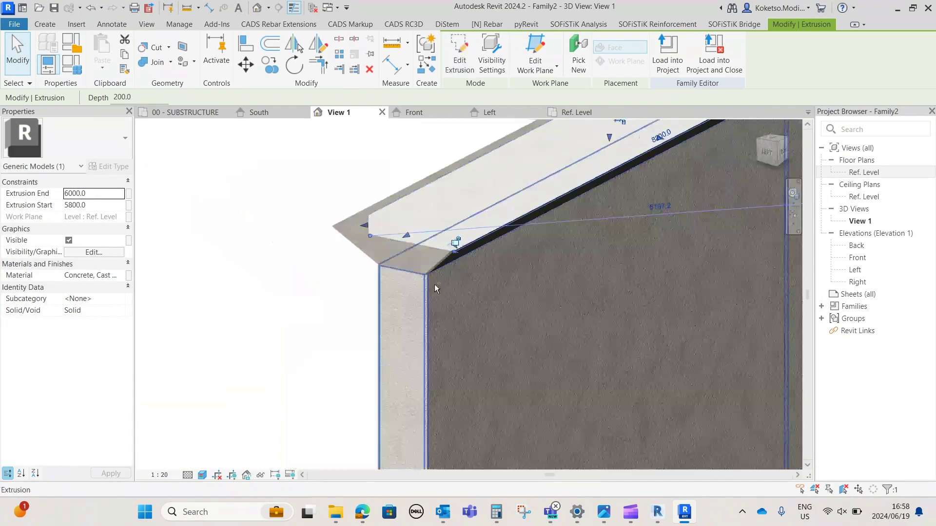
- Stretch the top slab's back long side and its near chamfered corner out to the flared blend's upper edge
shift+middle_drag(434, 285, 347, 172)
scroll(612, 214, up, 5)
scroll(624, 254, down, 3)
drag(306, 165, 277, 175)
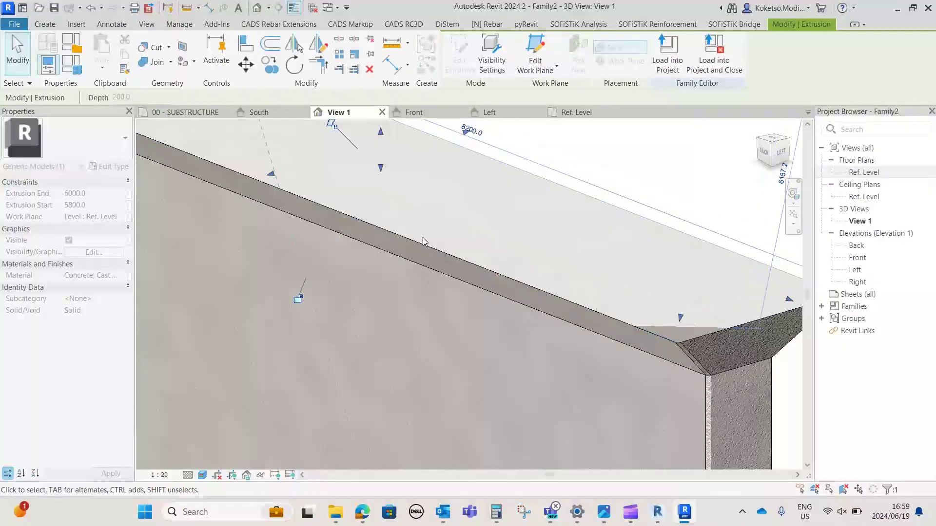
middle_drag(648, 330, 498, 288)
scroll(528, 276, up, 3)
drag(507, 281, 507, 317)
scroll(507, 317, down, 3)
shift+middle_drag(507, 317, 608, 272)
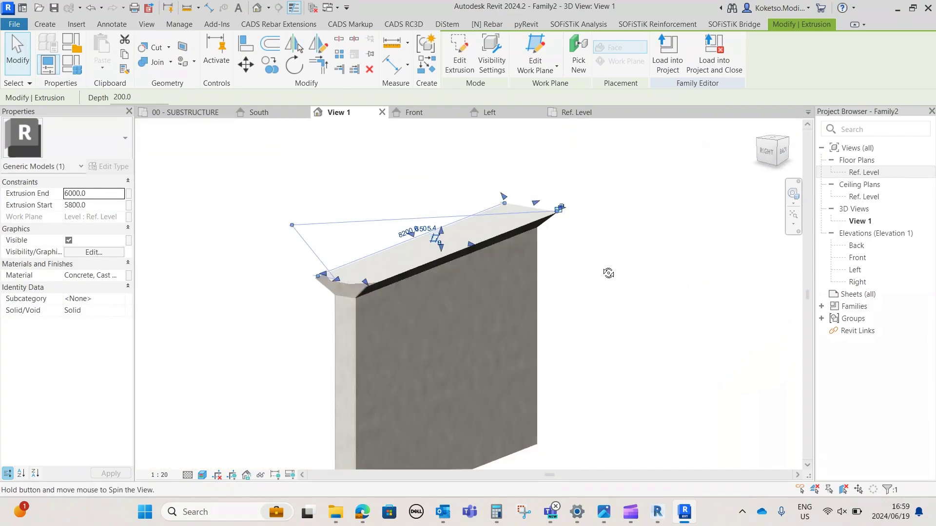
- Stretch the top slab's remaining chamfered corners at the opposite end out to the flared blend's upper corners
scroll(382, 284, up, 4)
scroll(381, 283, up, 2)
drag(441, 280, 448, 287)
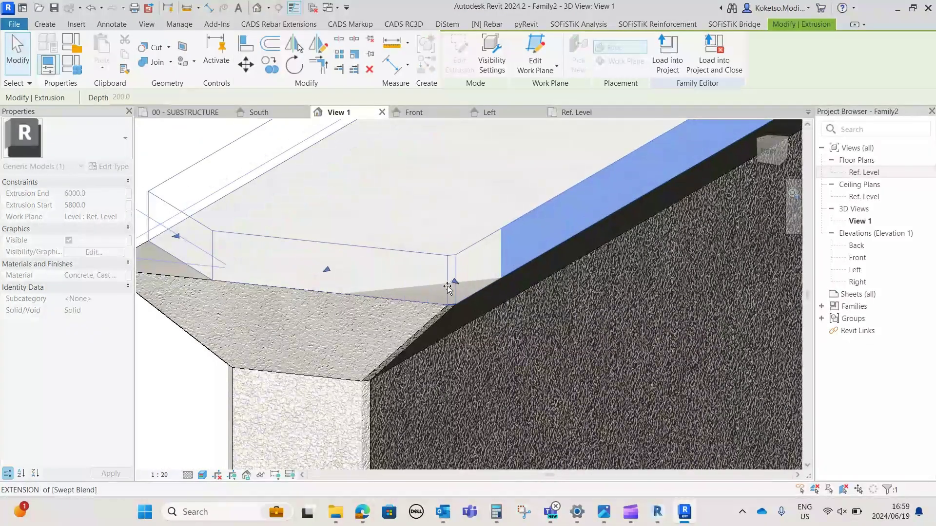
scroll(445, 289, down, 3)
click(773, 151)
scroll(494, 282, up, 5)
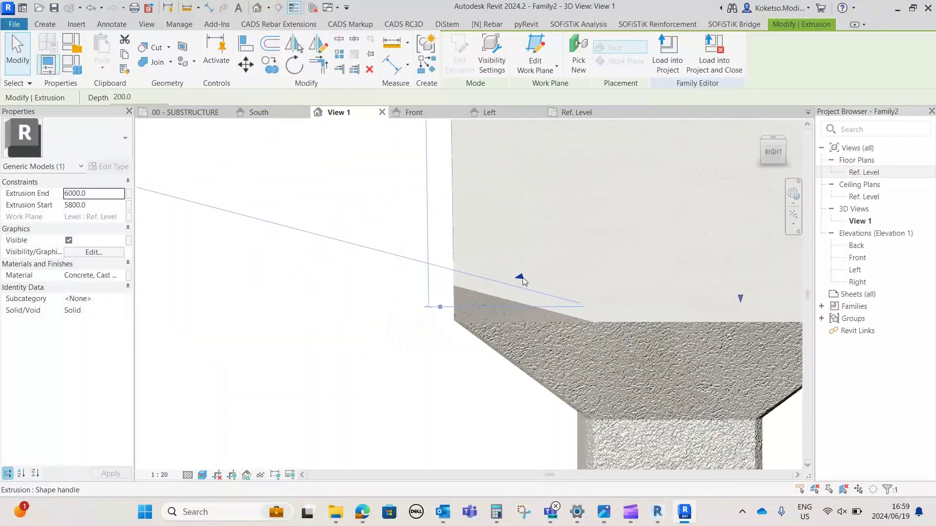
drag(463, 285, 454, 285)
scroll(454, 285, down, 4)
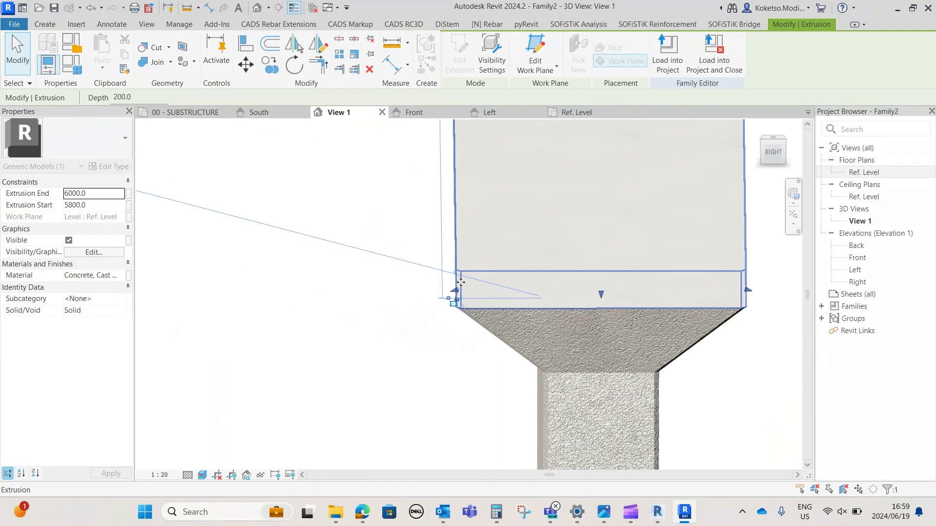
click(676, 330)
- Examine the fit between the wall, the flared blend and the top slab from several sides
shift+middle_drag(675, 331, 654, 303)
shift+middle_drag(575, 334, 341, 223)
scroll(341, 224, up, 3)
scroll(437, 329, down, 5)
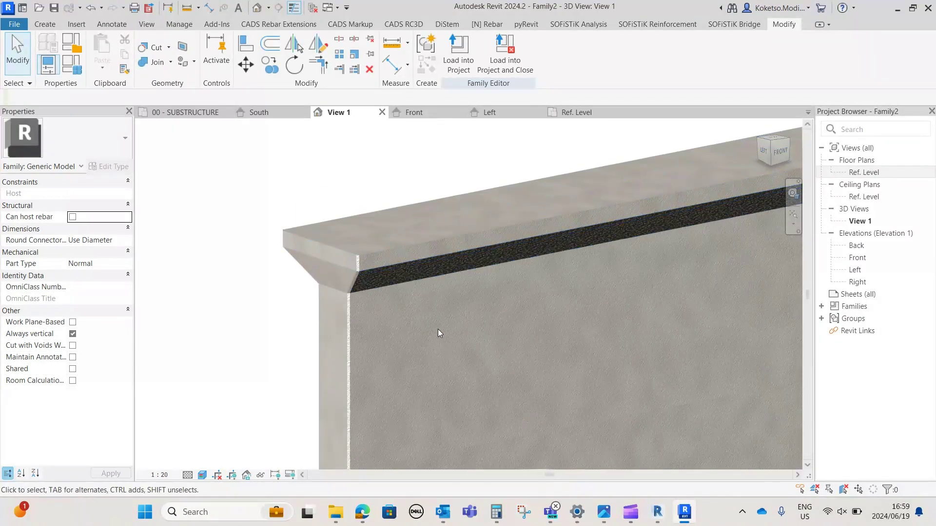
shift+middle_drag(382, 274, 434, 281)
shift+middle_drag(424, 177, 476, 191)
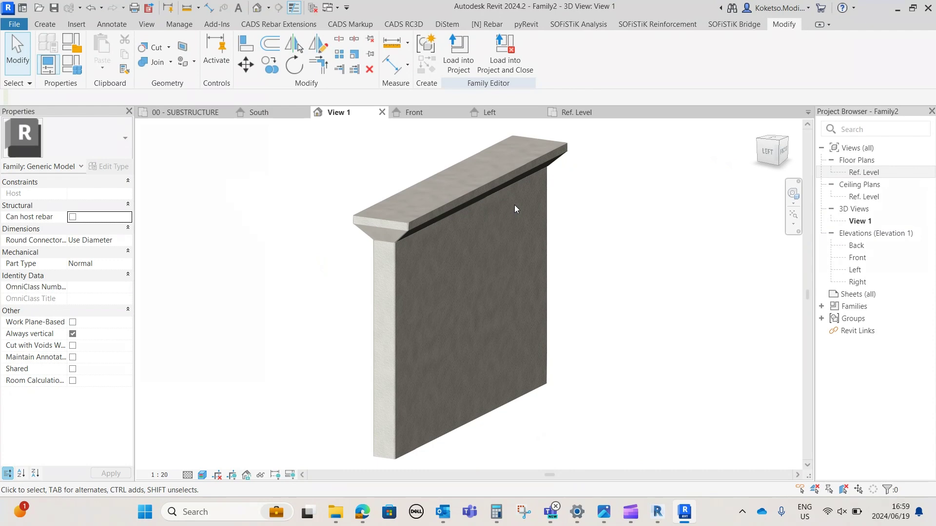
shift+middle_drag(617, 222, 528, 148)
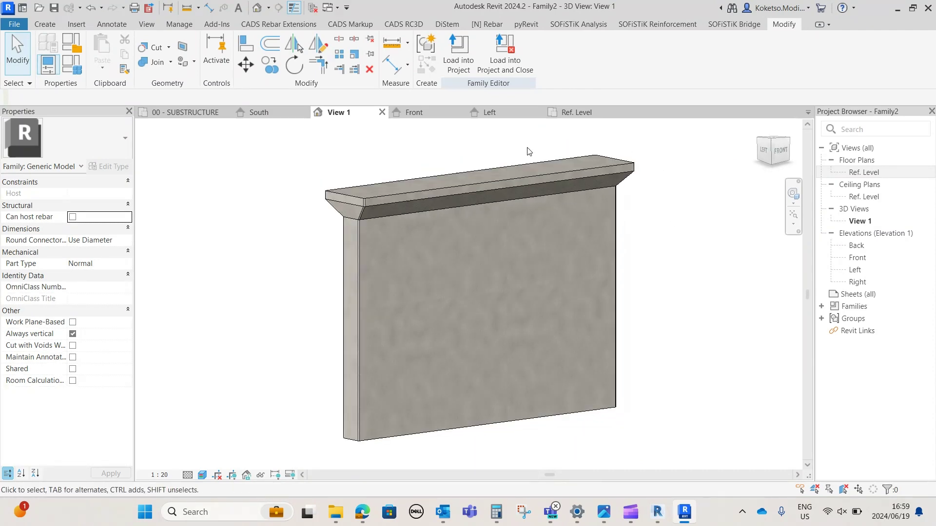
- Make the wall family shared and create a new family from the Metric Generic Model template
click(73, 369)
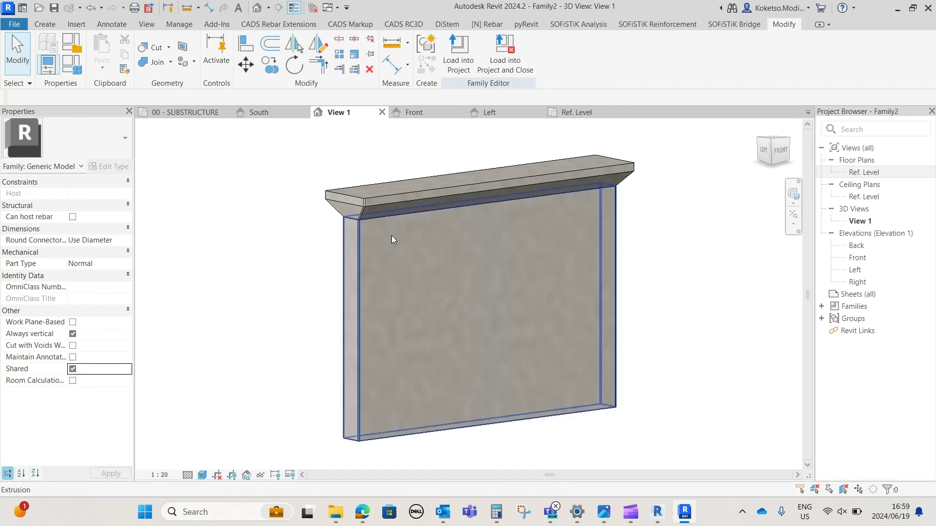
click(14, 25)
mouse_move(49, 68)
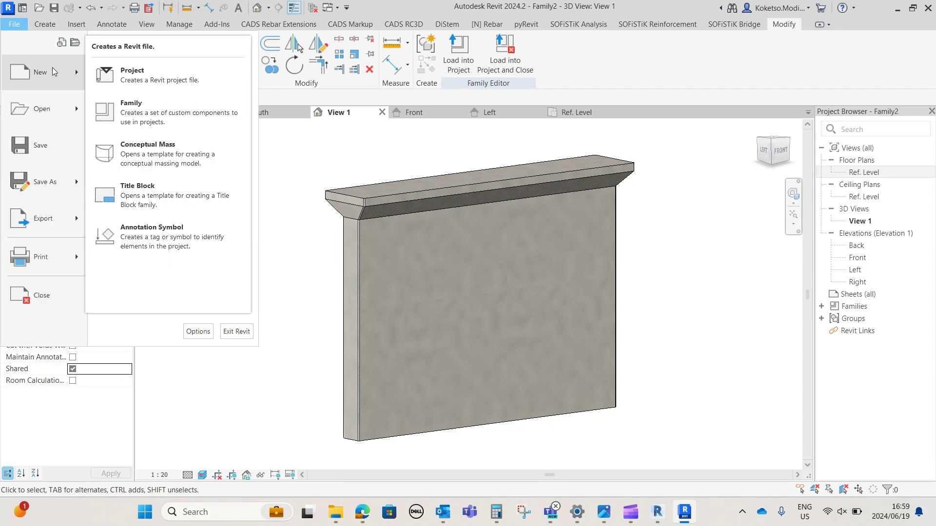
click(160, 117)
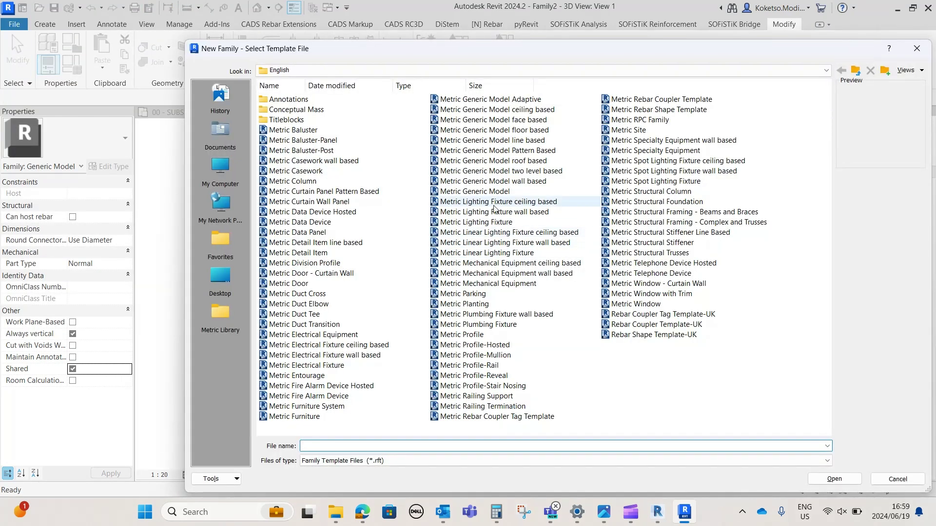
double_click(492, 191)
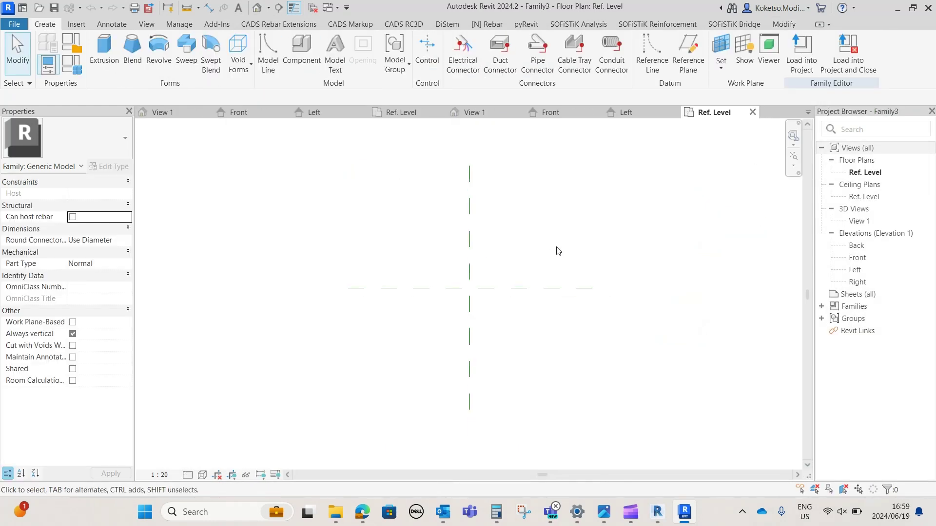
- Draw two horizontal reference planes in the Front elevation, about 450 and 850 mm above Ref. Level
scroll(436, 294, up, 1)
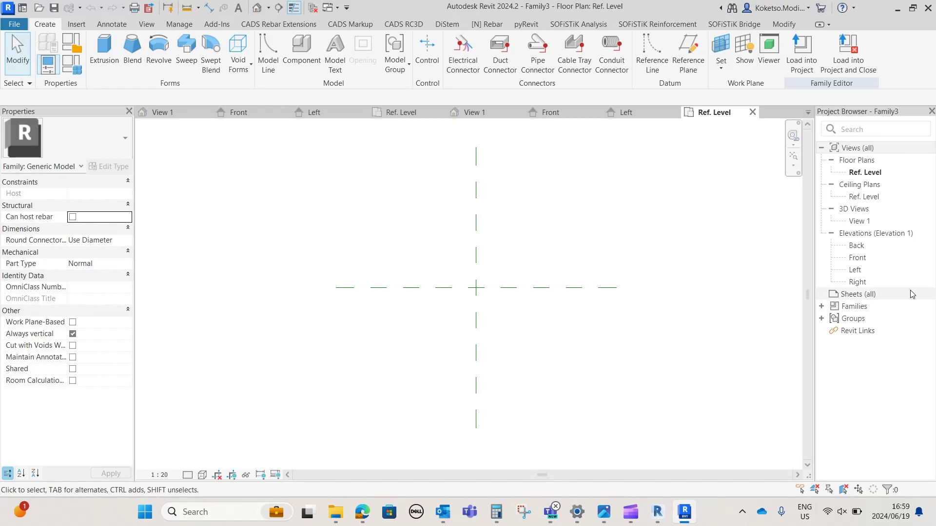
double_click(858, 259)
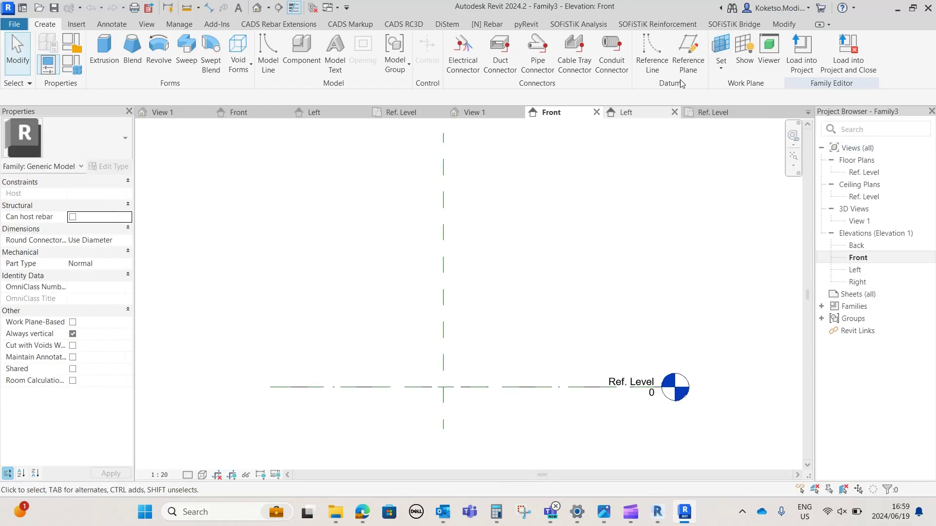
click(688, 51)
click(266, 335)
click(696, 336)
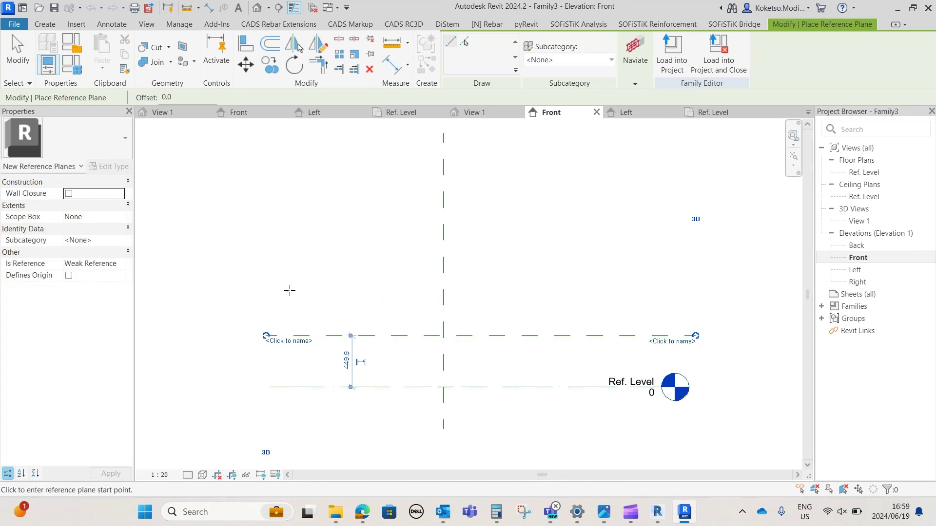
click(267, 290)
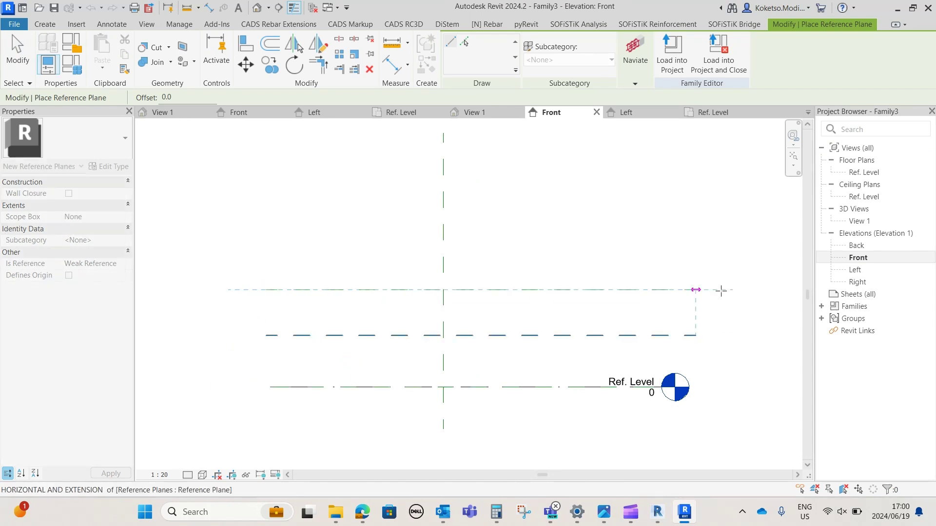
click(696, 290)
key(Escape)
- Set the lower reference plane's height above Ref. Level to 100
click(398, 336)
click(345, 361)
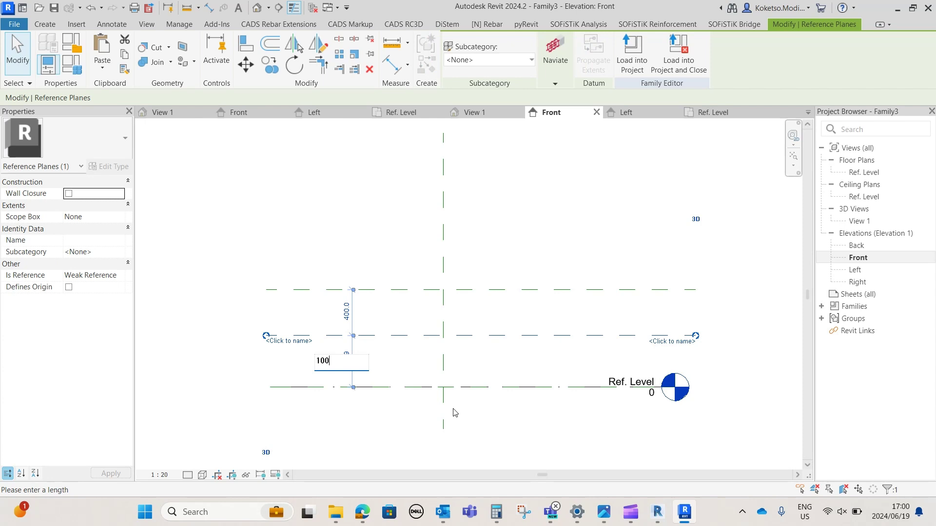
text(100)
key(Return)
- Set the distance between the upper and lower reference planes to 60
scroll(355, 380, up, 2)
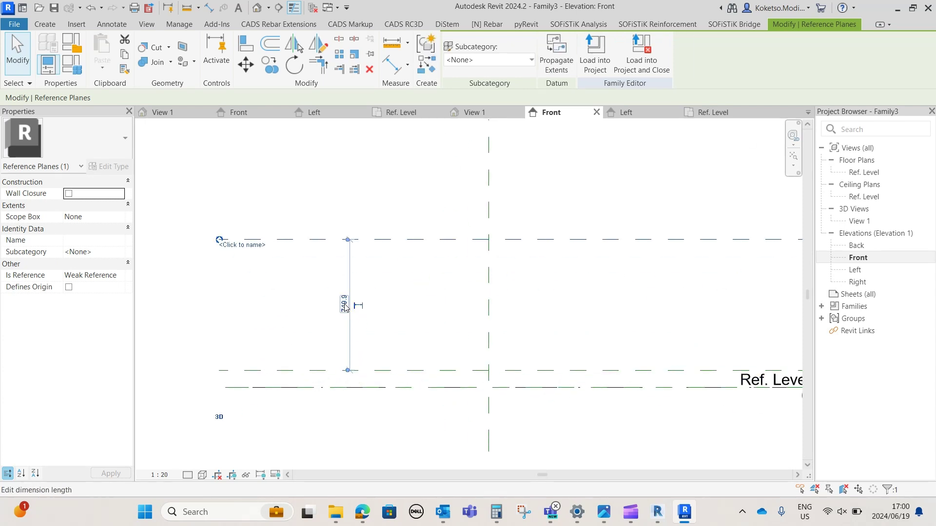
click(346, 303)
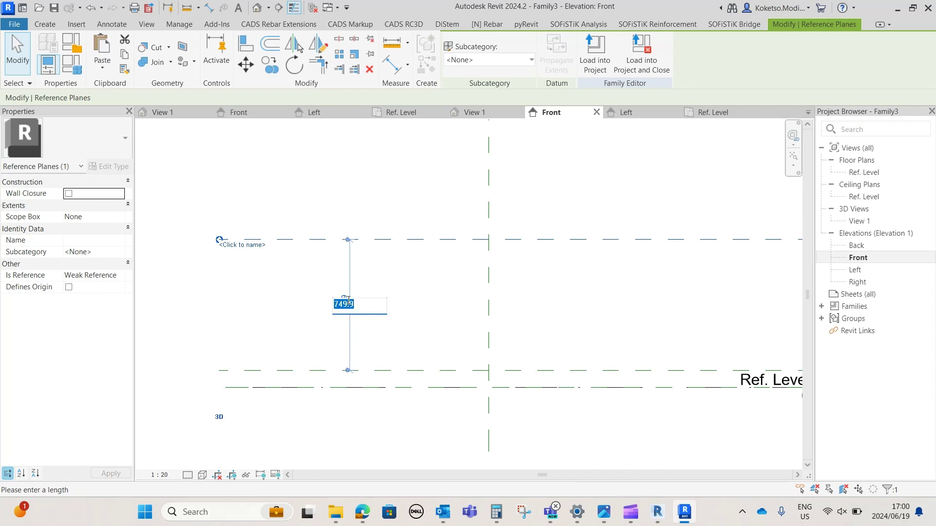
text(60)
key(Return)
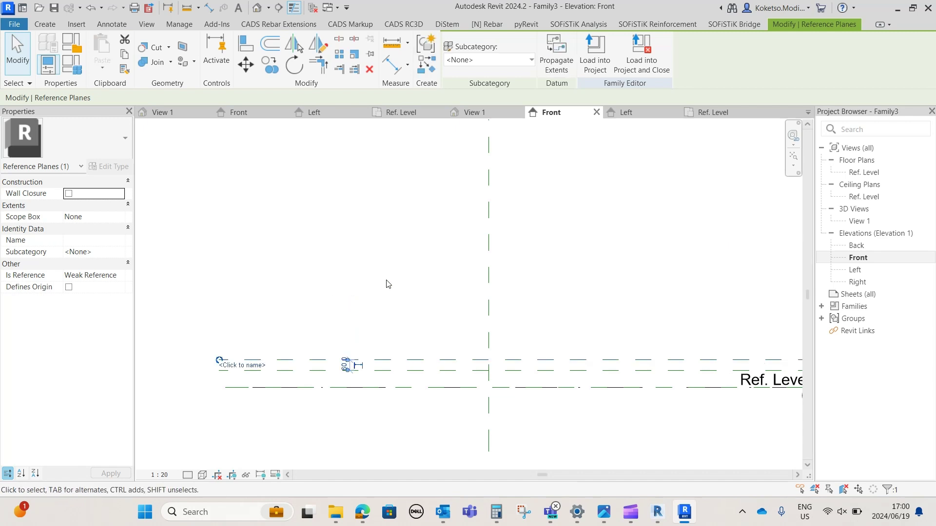
click(386, 282)
middle_drag(412, 366, 402, 320)
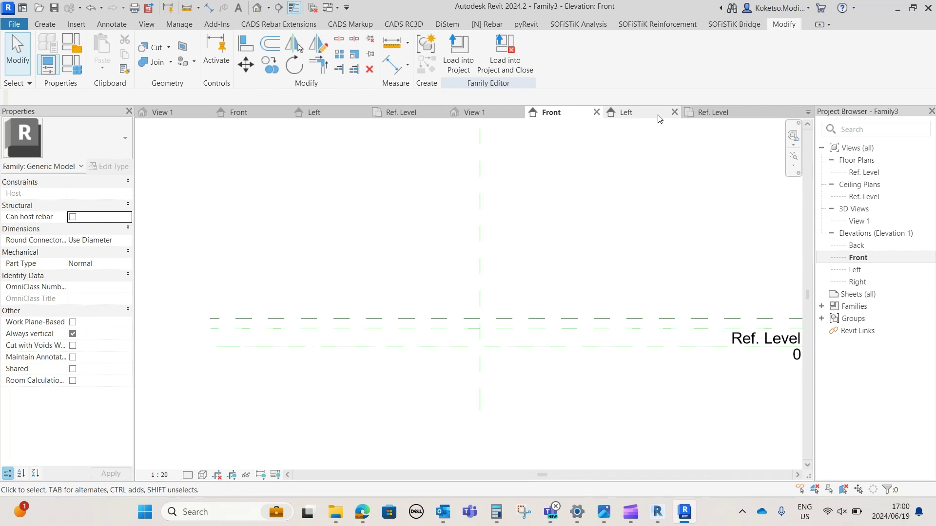
- Start an extrusion in the Ref. Level floor plan and sketch a rectangle about 1700 by 1300 mm around the reference plane intersection
click(709, 112)
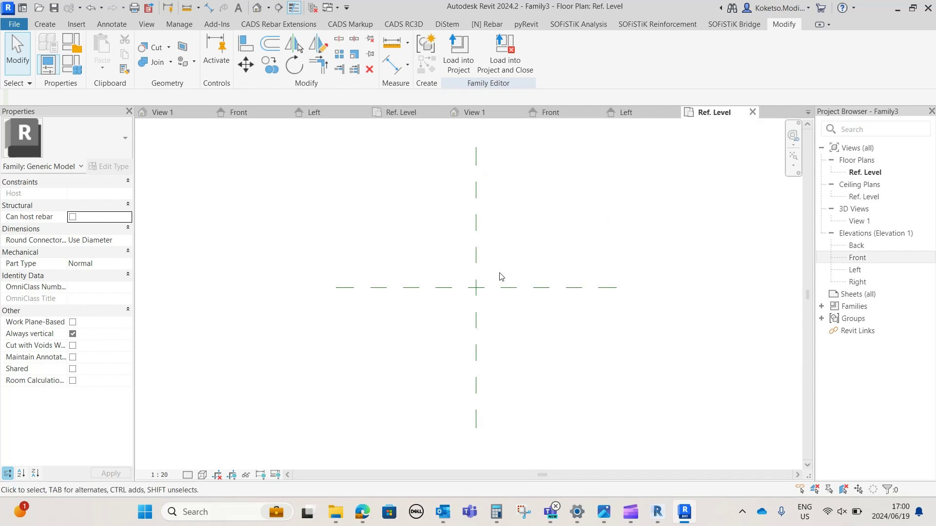
click(45, 24)
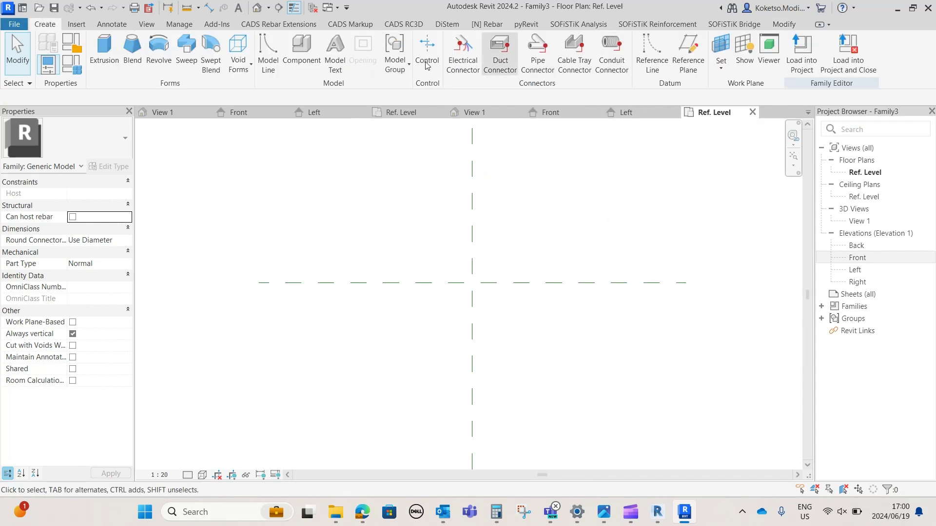
click(105, 48)
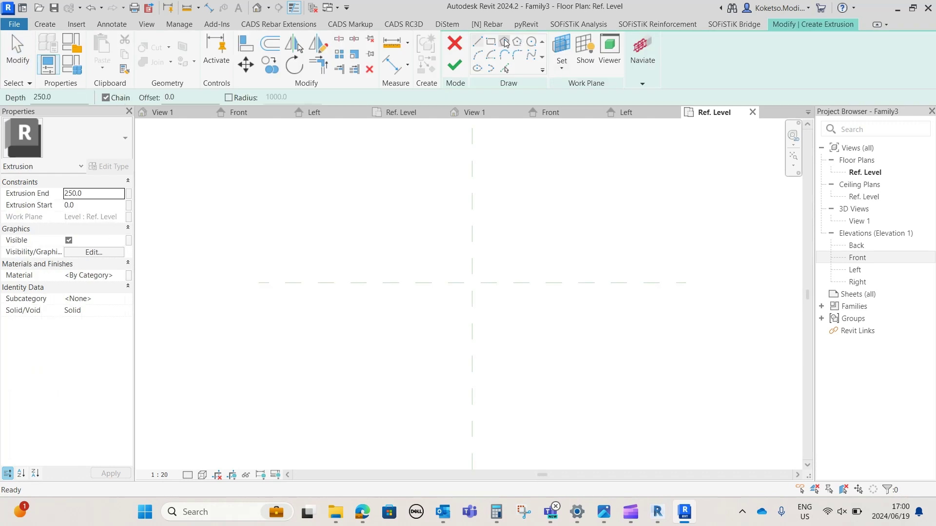
click(491, 42)
click(394, 229)
click(576, 368)
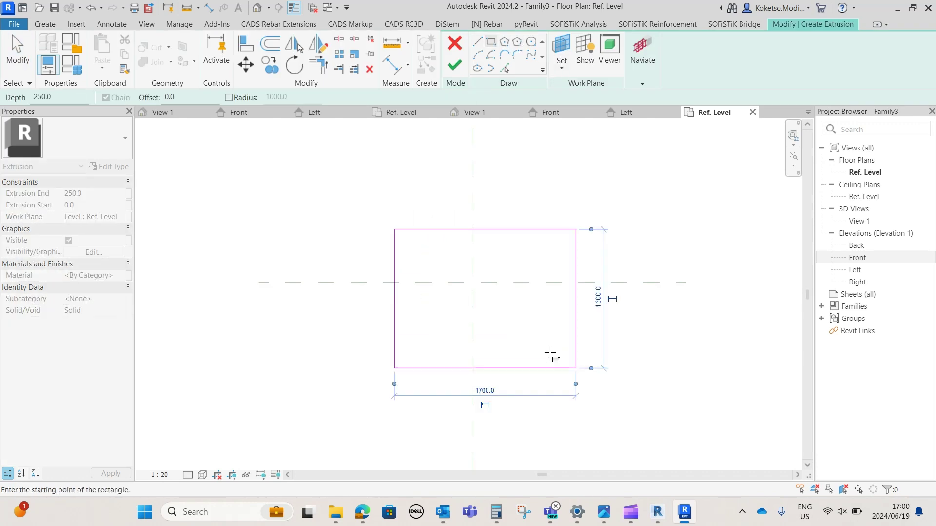
key(Escape)
- Set the rectangle's right edge 400 from the vertical centre reference plane
click(576, 322)
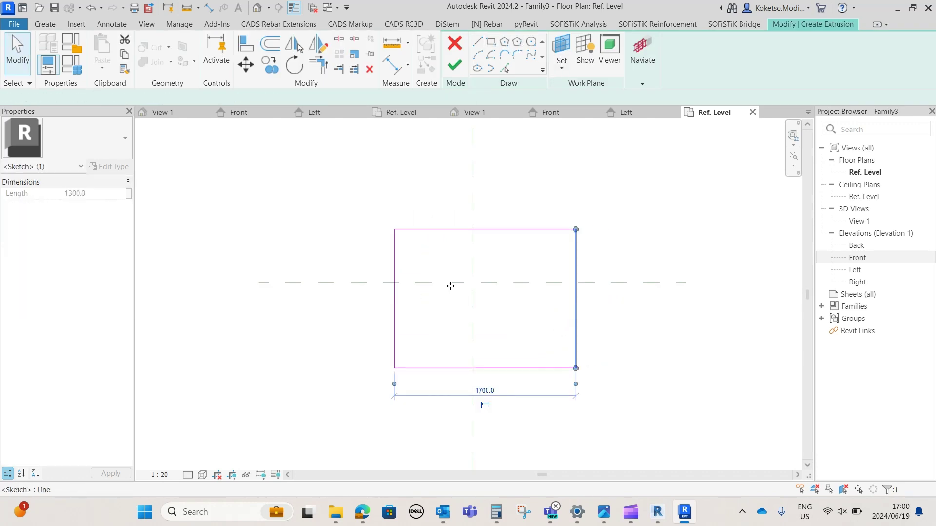
click(472, 327)
click(526, 391)
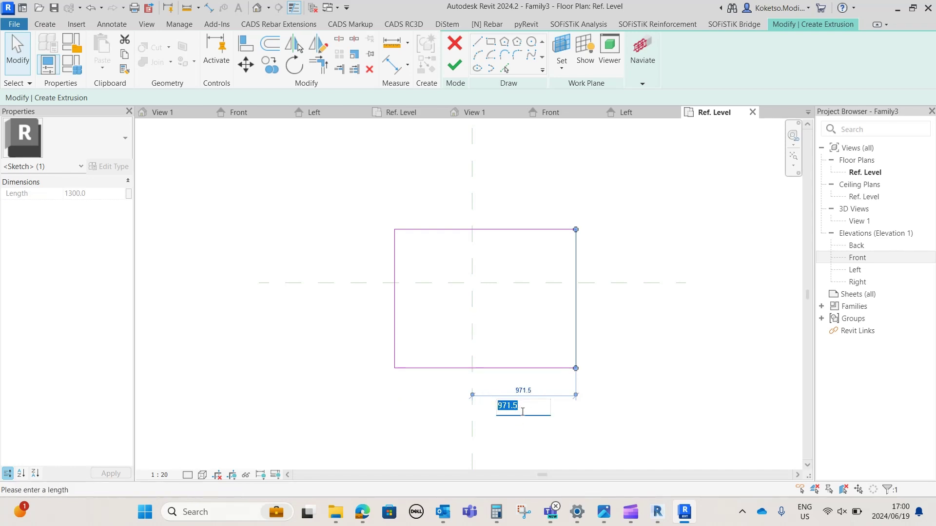
text(400)
key(Return)
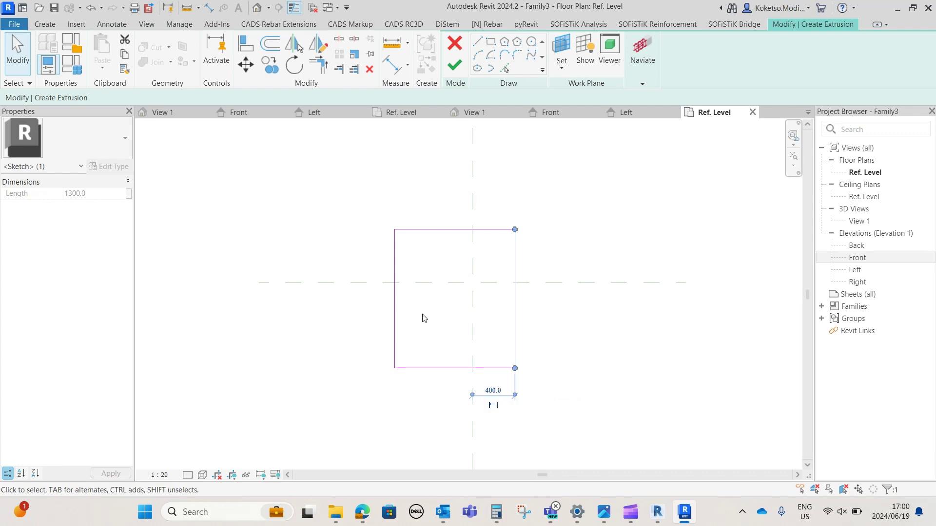
- Reduce the right edge's distance from the vertical centre reference plane to 200
click(394, 323)
click(440, 191)
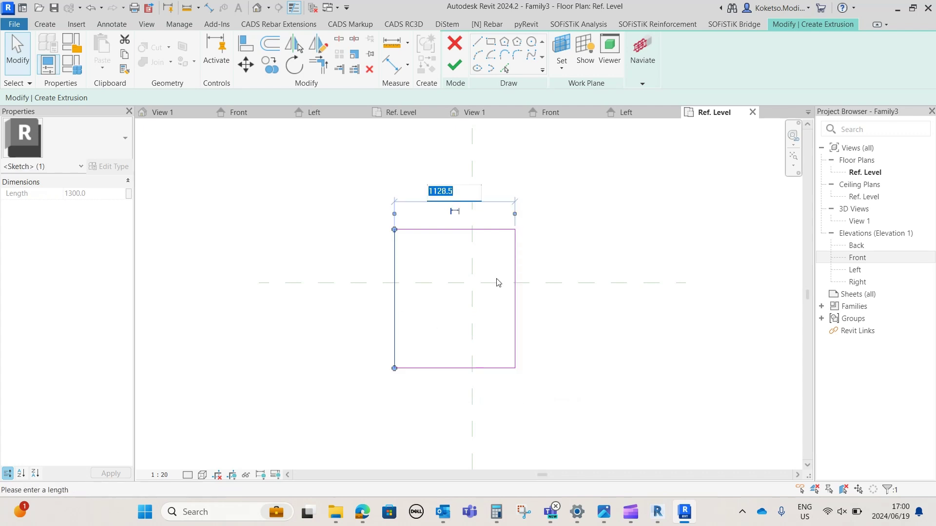
click(514, 267)
click(493, 387)
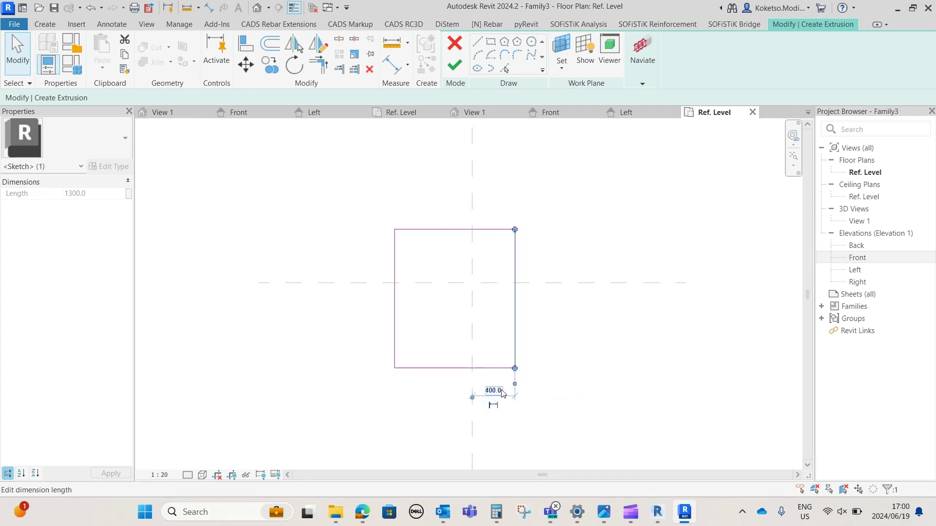
text(20)
key(Return)
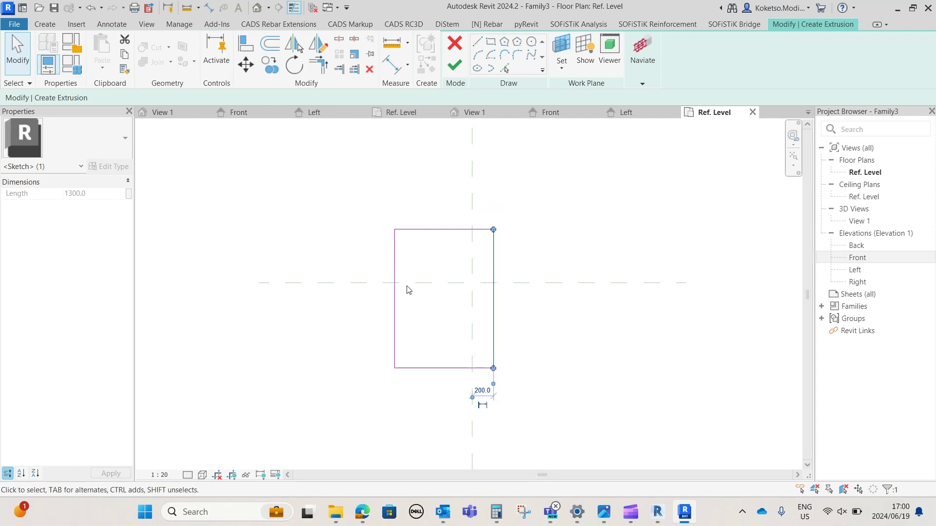
- Set the rectangle's overall width to 400 by moving its left edge
click(395, 293)
click(444, 192)
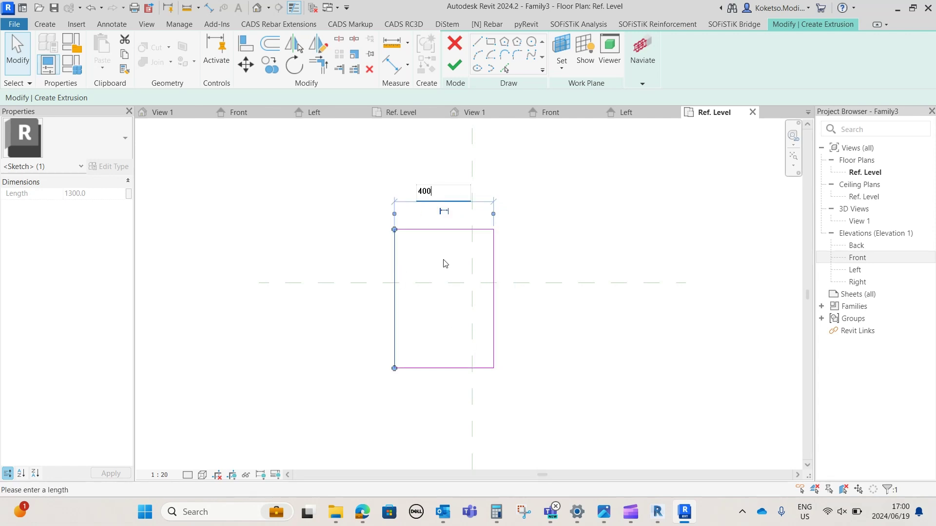
text(400)
key(Return)
- Set the rectangle's upper edge 200 above the horizontal centre reference plane
click(472, 230)
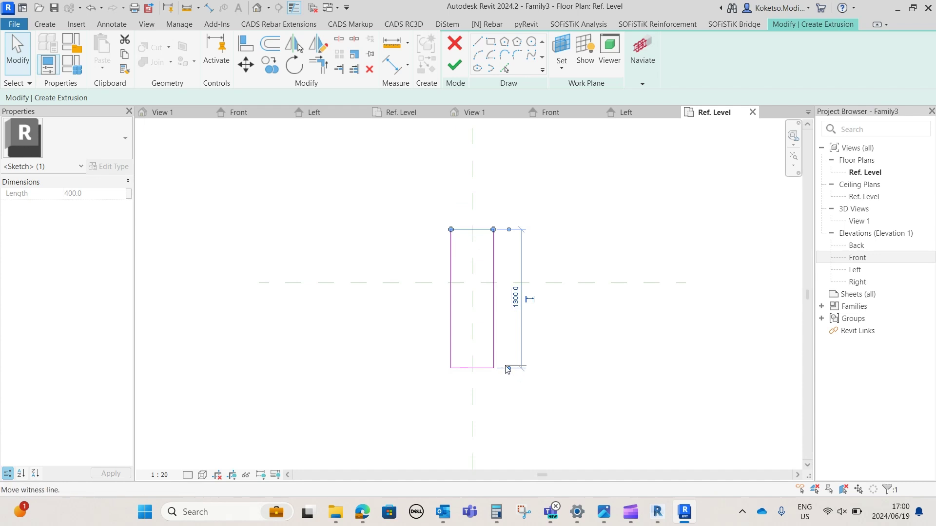
click(515, 256)
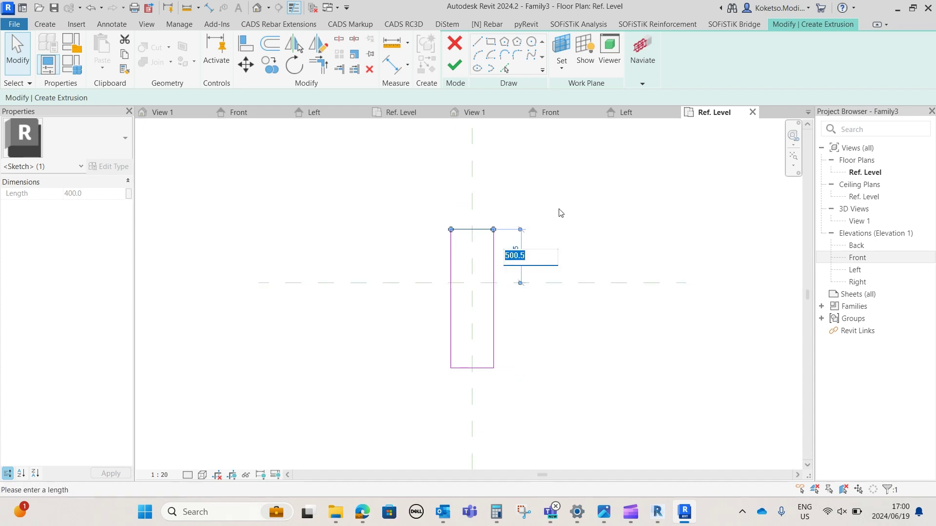
text(200)
key(Return)
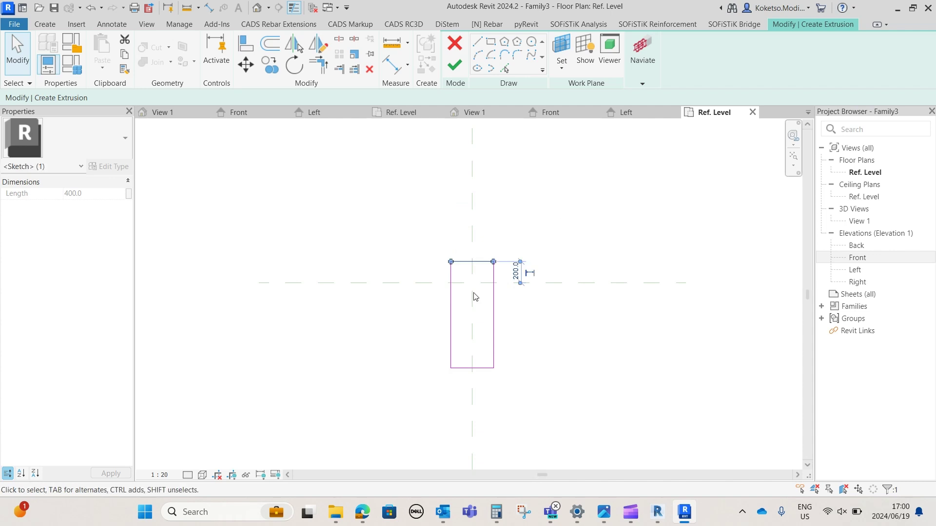
- Set the rectangle's overall height to 400 by moving its lower edge
click(475, 368)
click(430, 308)
text(40)
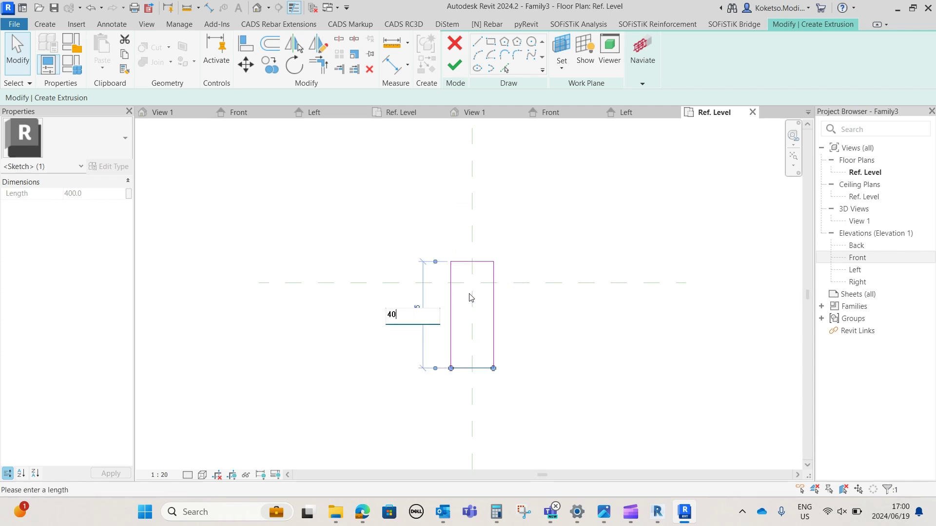
text(0)
key(Return)
click(476, 275)
scroll(477, 278, up, 2)
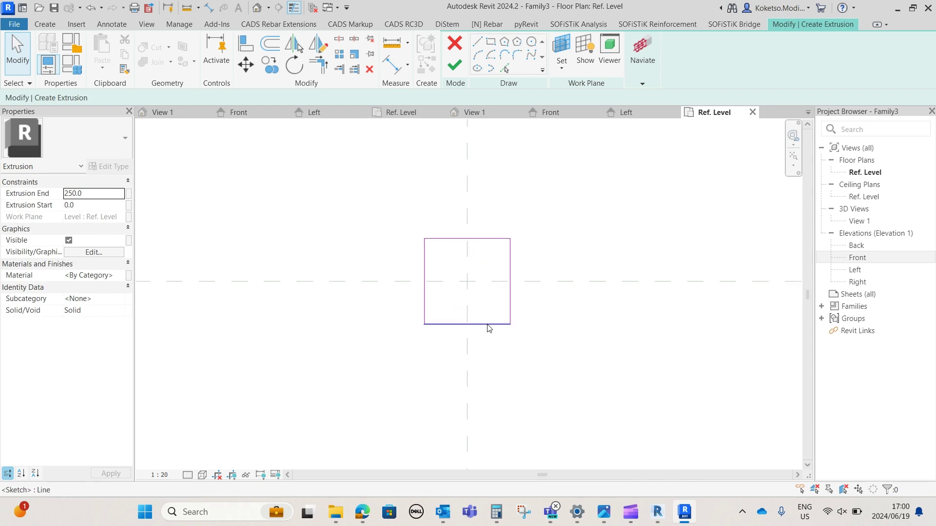
- Set the lower edge's distance from the horizontal centre reference plane to 150
click(489, 325)
scroll(475, 300, up, 2)
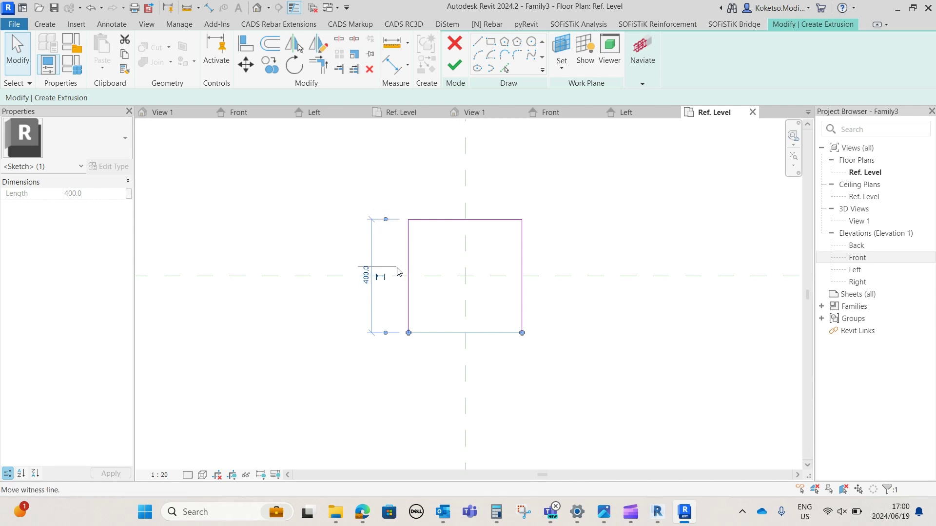
drag(398, 272, 385, 276)
click(366, 304)
text(15)
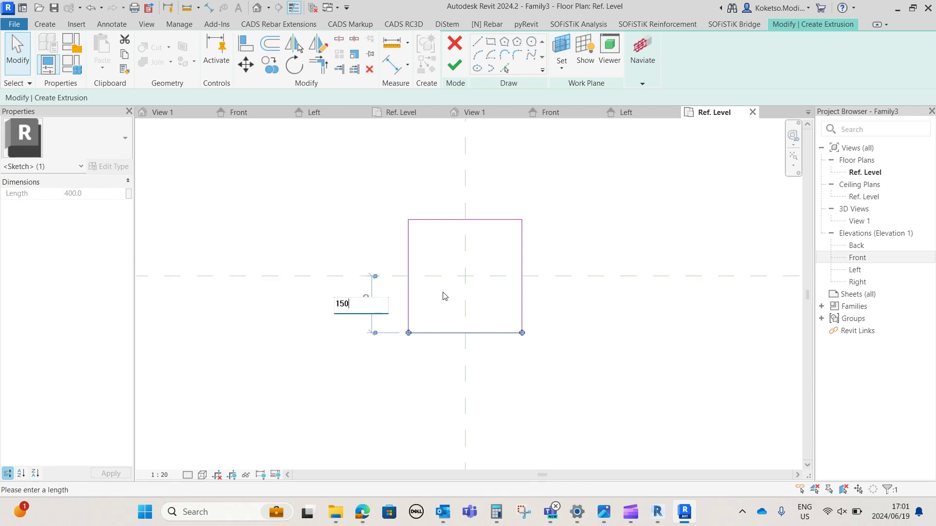
text(0)
scroll(424, 280, up, 1)
key(Return)
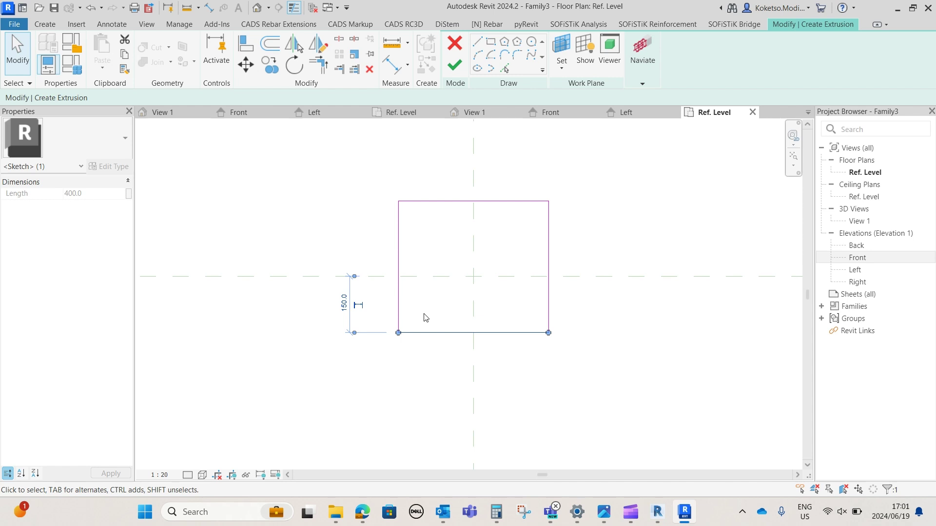
- Set the upper edge's distance from the horizontal centre reference plane to 150
click(462, 201)
click(641, 238)
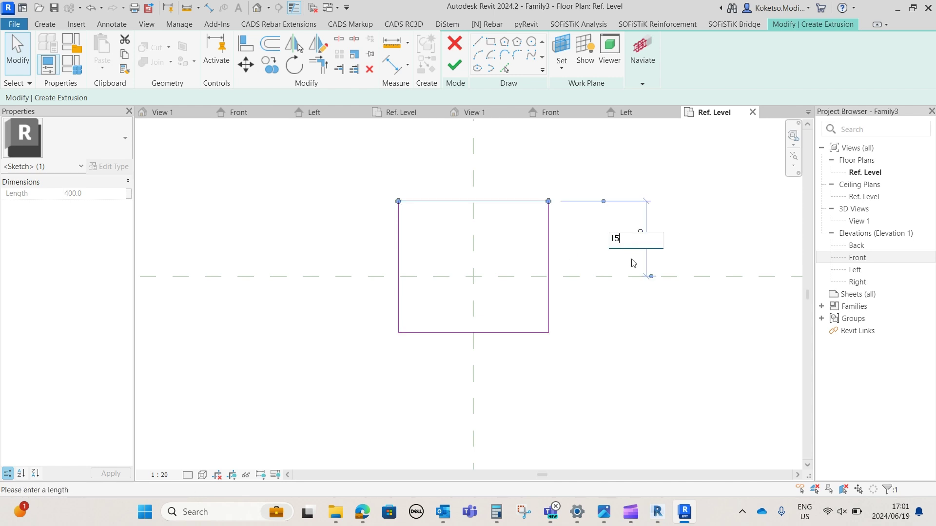
text(150)
key(Return)
click(507, 269)
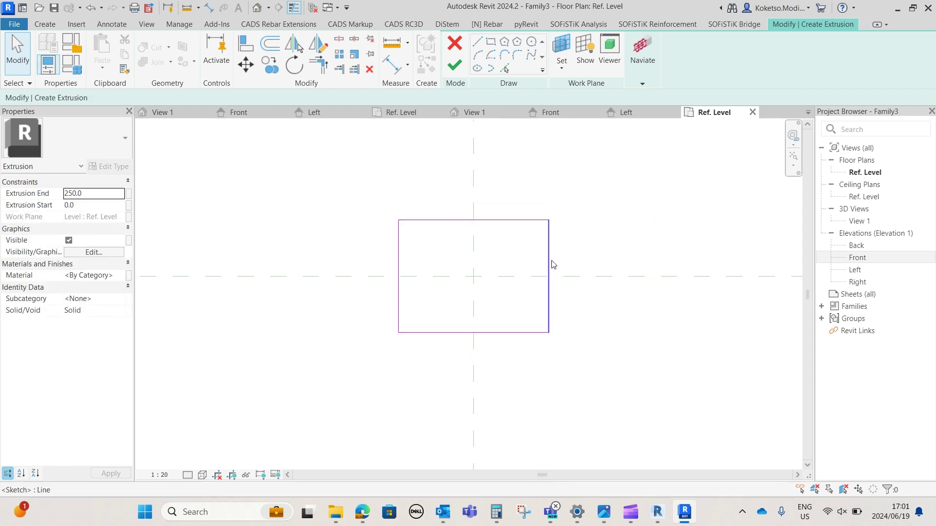
scroll(556, 267, up, 1)
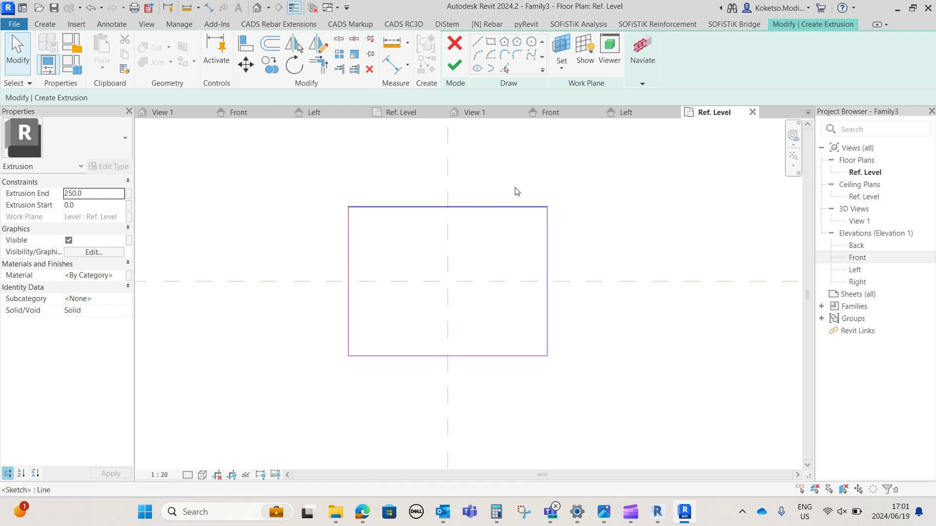
- Finish the extrusion and, in the Front elevation, lower its top face to the lower reference plane at 100
click(454, 72)
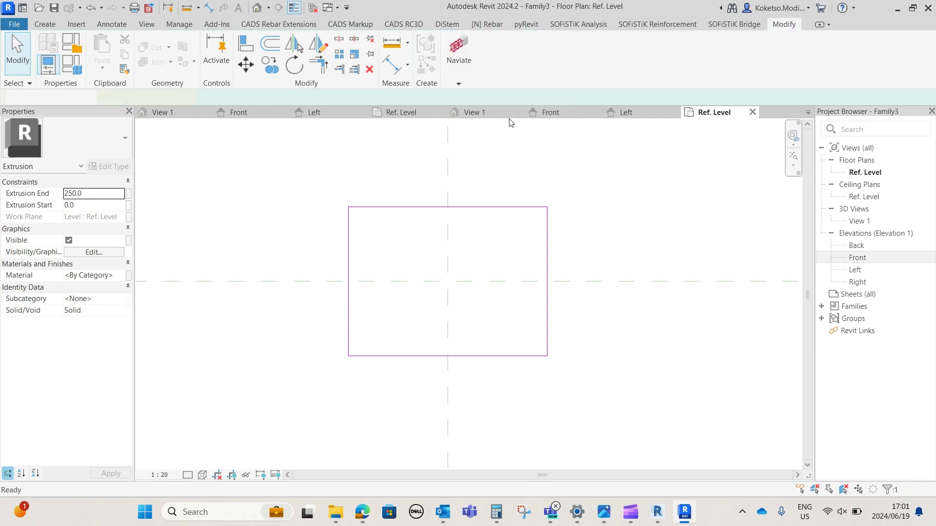
click(548, 112)
drag(477, 243, 480, 310)
scroll(514, 322, up, 1)
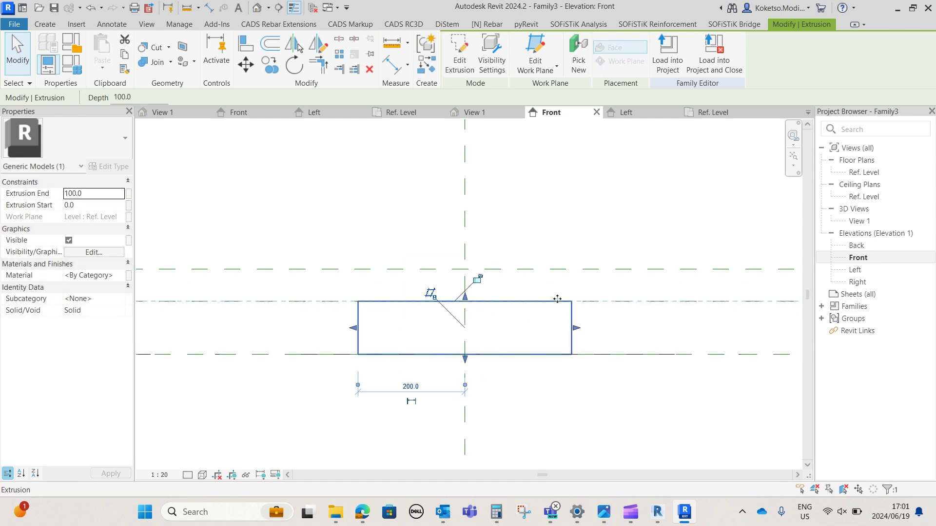
click(491, 287)
scroll(464, 280, down, 2)
scroll(483, 298, up, 1)
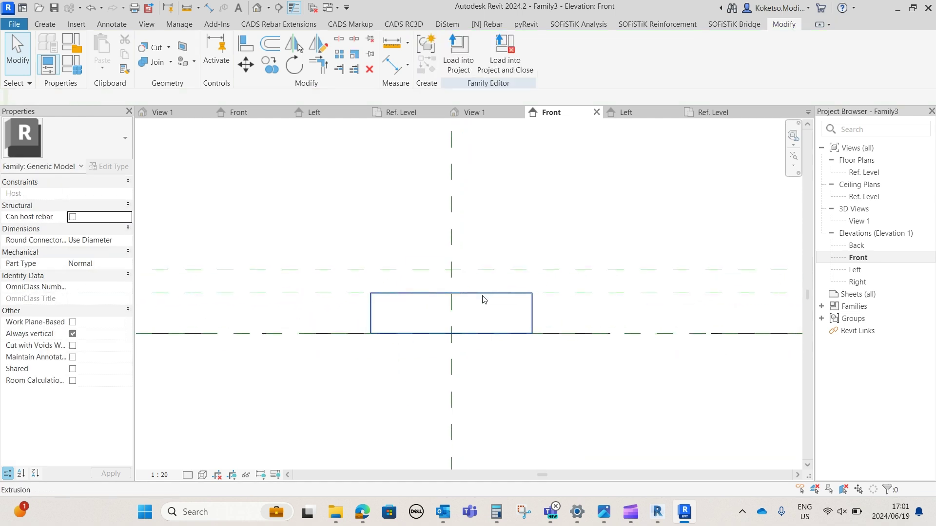
- Assign the Concrete, Cast In Situ material to the extrusion
click(487, 300)
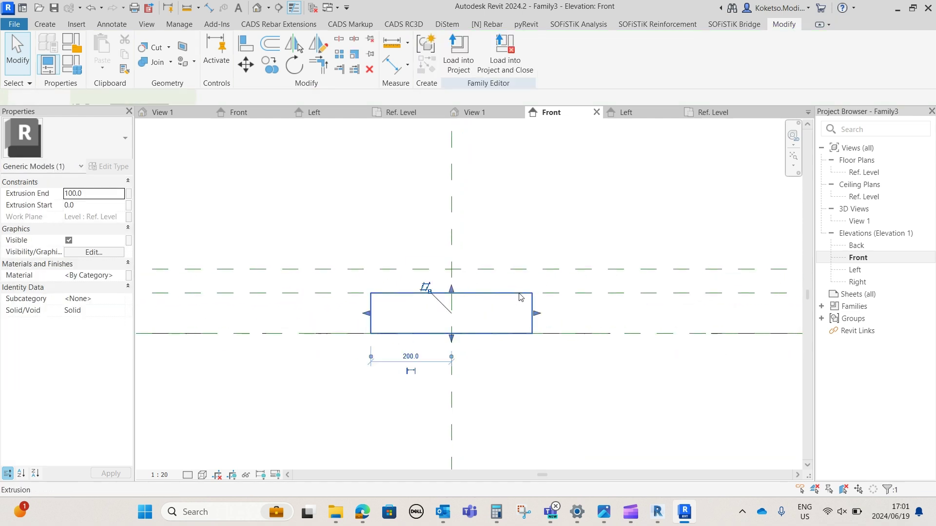
click(124, 277)
click(124, 276)
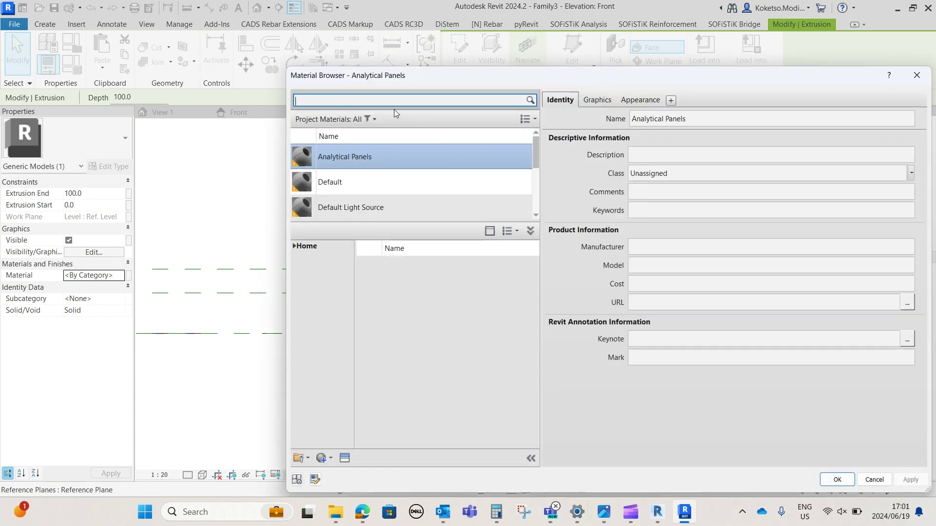
text(CONCRETE)
key(Return)
drag(535, 257, 533, 335)
click(513, 294)
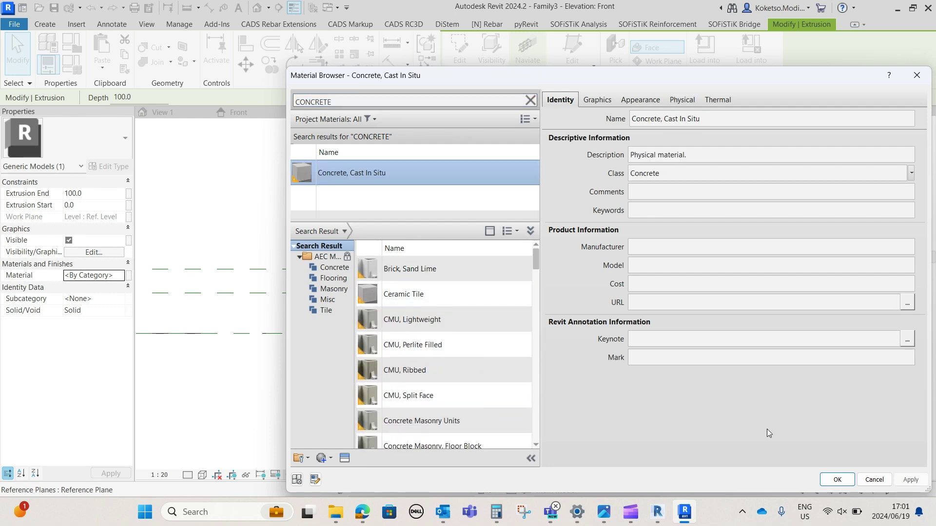
click(837, 479)
click(559, 179)
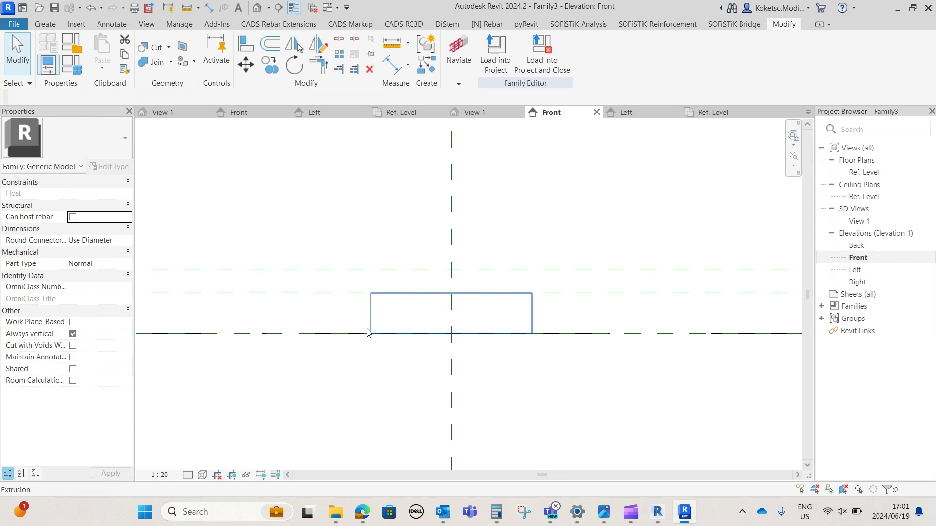
- Set the Front elevation's visual style to Realistic
click(202, 475)
click(202, 475)
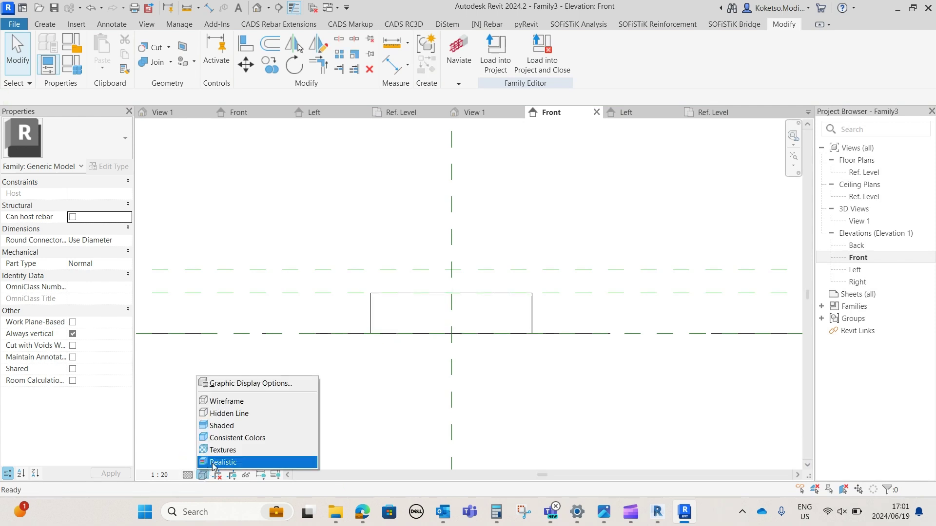
click(215, 463)
scroll(502, 293, up, 1)
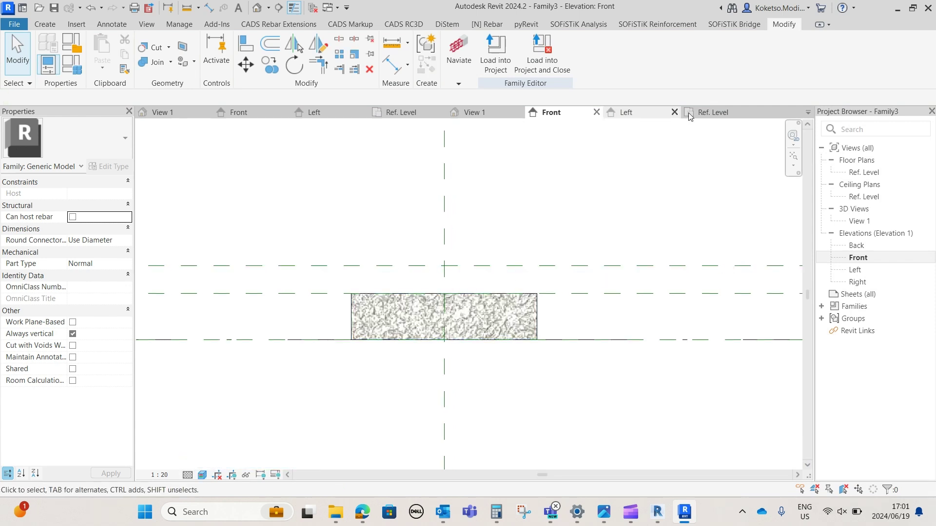
- Delete the concrete extrusion from the Front elevation
click(425, 294)
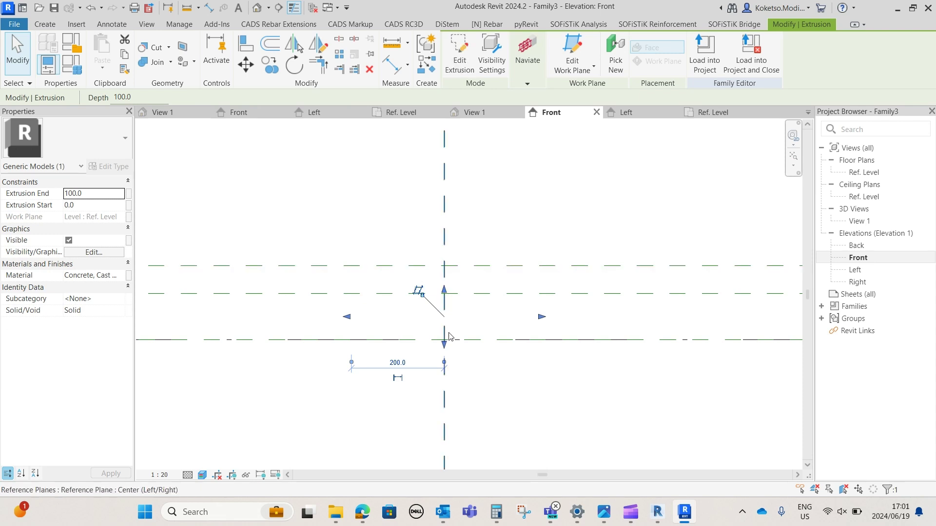
scroll(450, 337, up, 1)
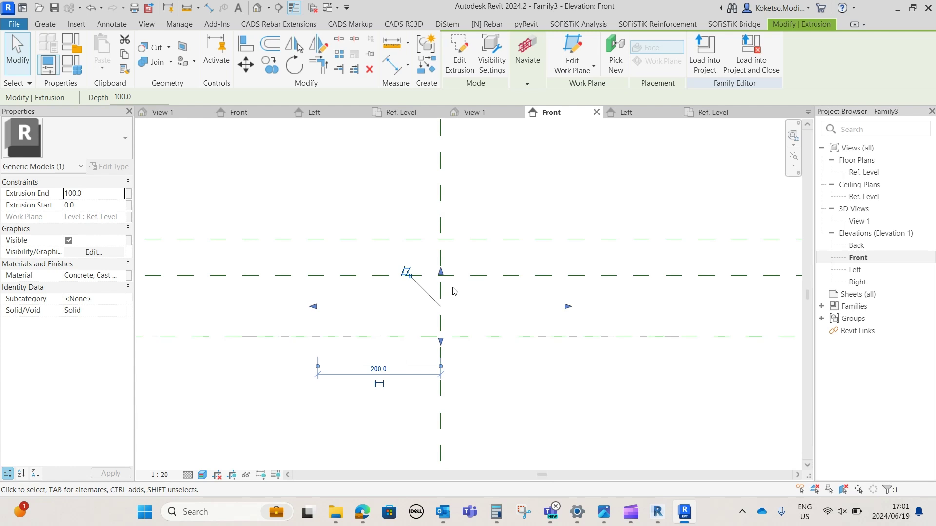
key(Delete)
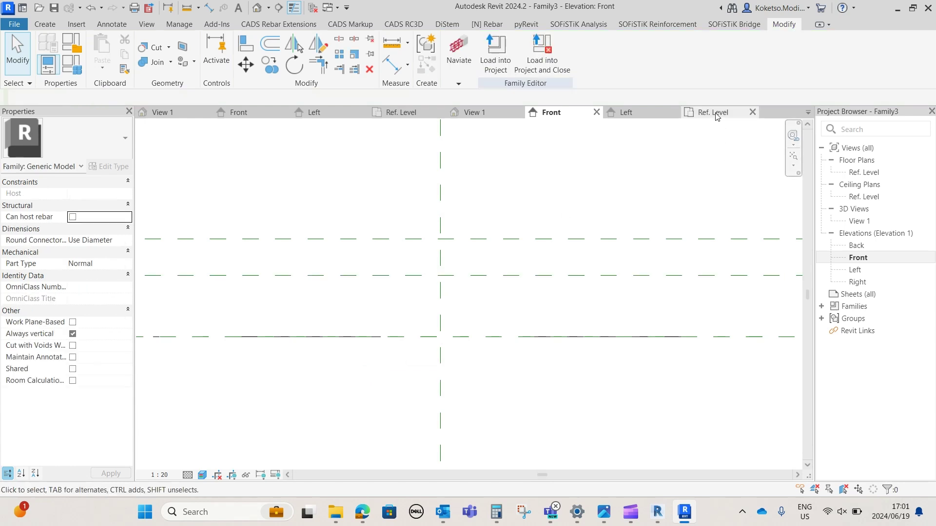
- Start a Swept Blend and sketch its vertical path on the centre plane from Ref. Level up to the lower reference plane
click(44, 23)
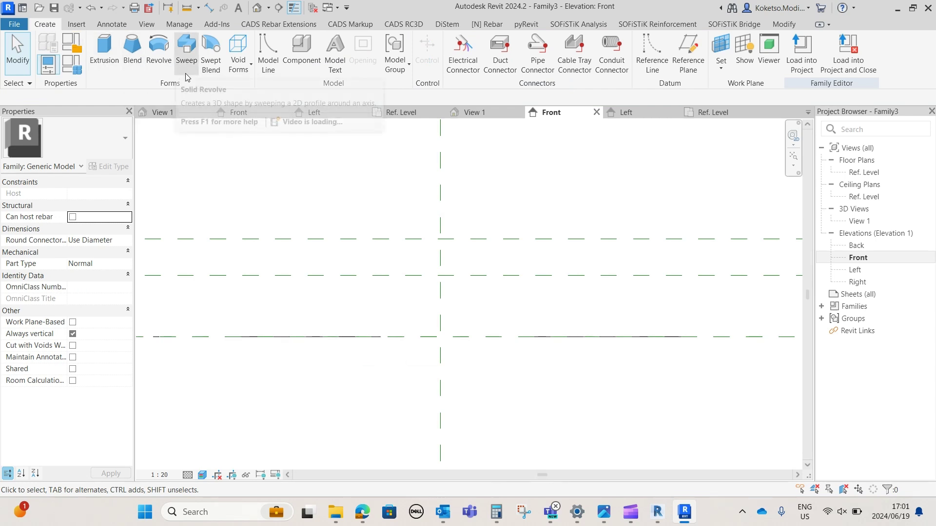
click(211, 50)
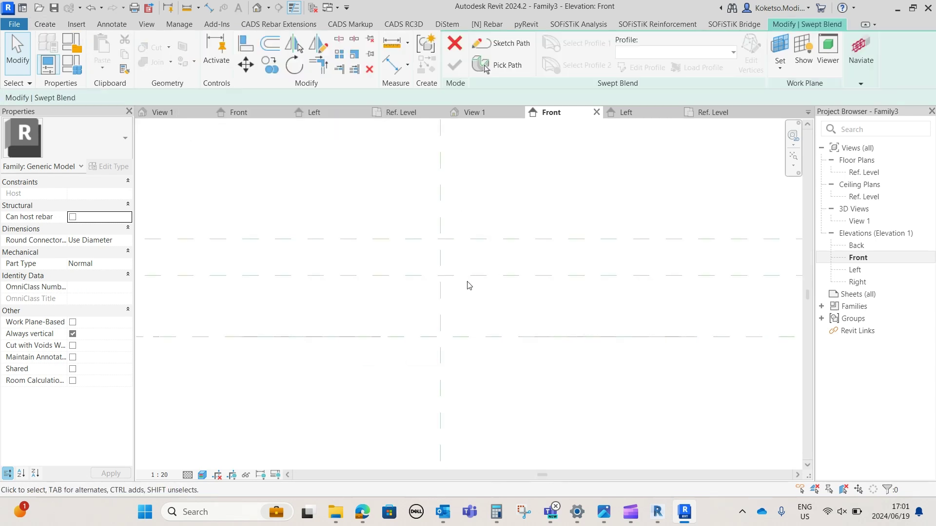
middle_drag(466, 282, 490, 266)
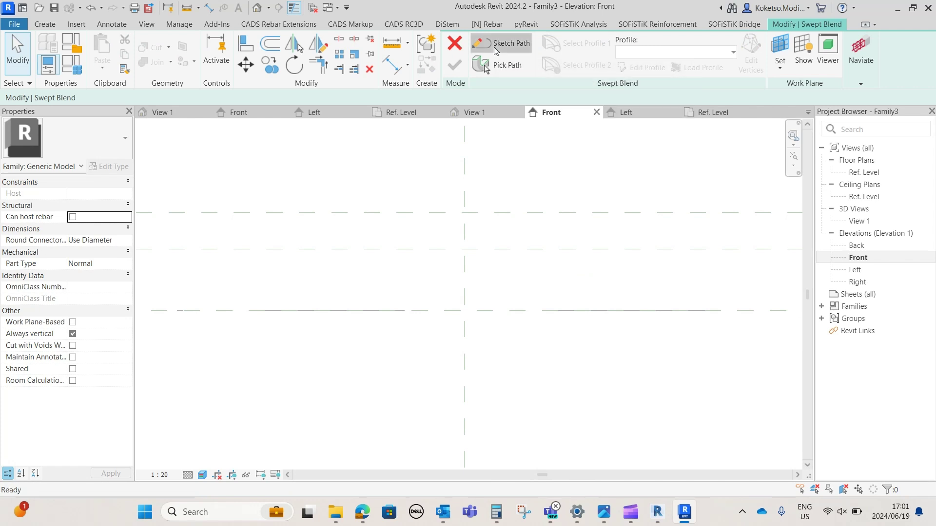
click(496, 51)
click(464, 309)
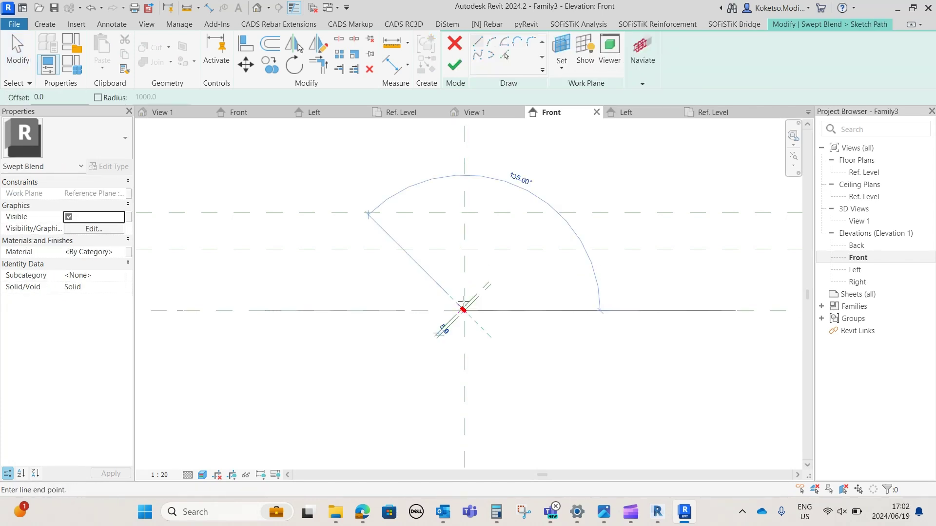
click(464, 250)
key(Escape)
key(Escape)
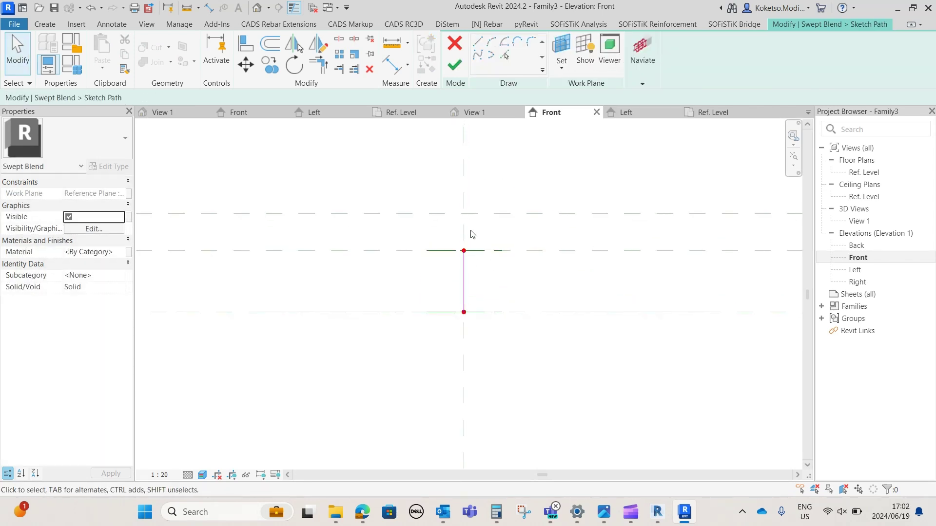
- Finish the swept blend path and open Profile 1 for sketching in the Ref. Level floor plan
click(454, 65)
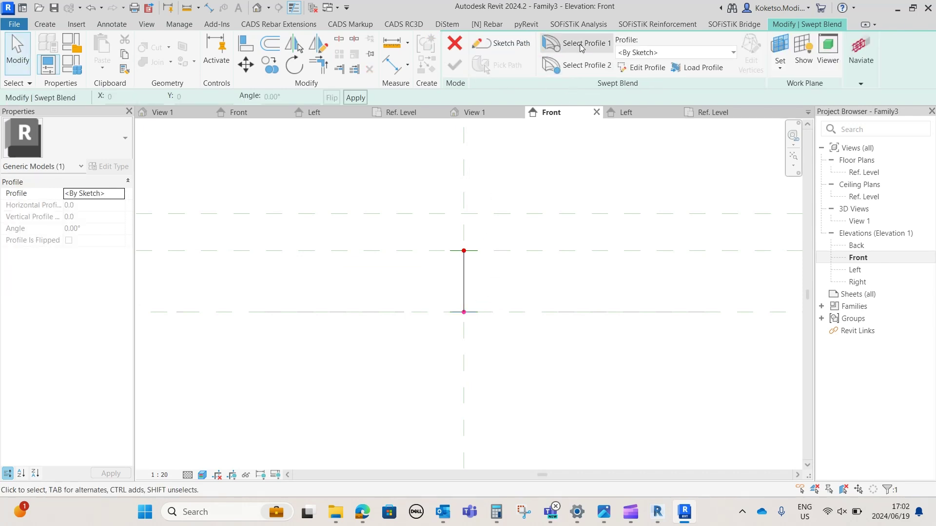
click(633, 70)
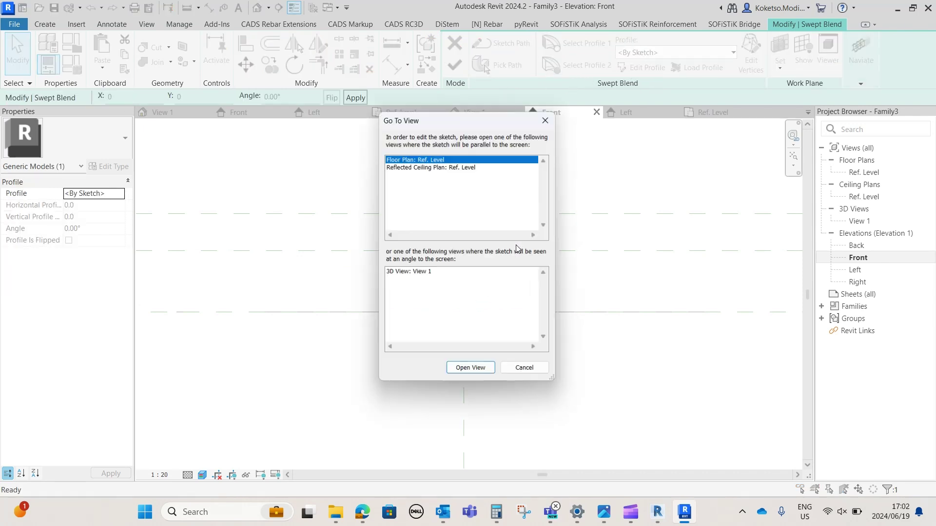
click(472, 371)
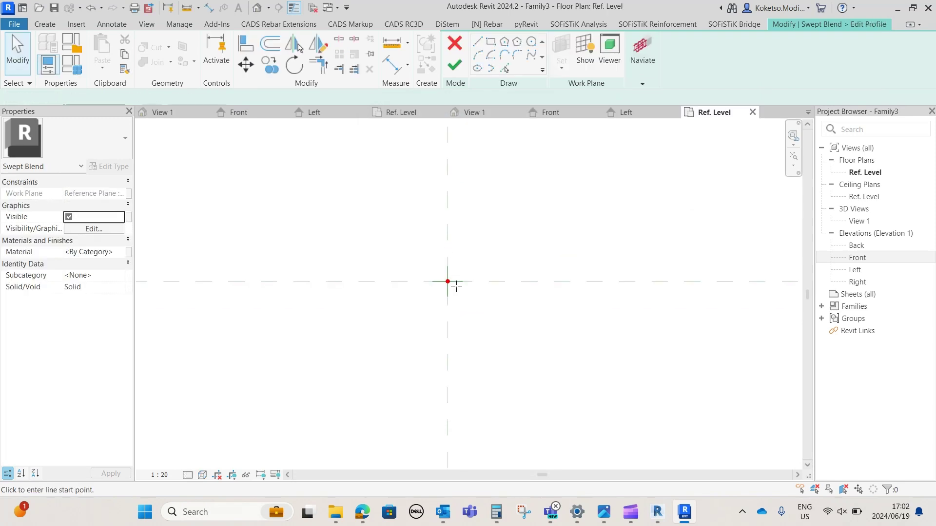
- Sketch a rectangular profile about 440 by 300 mm around the intersection of the centre reference planes
click(491, 42)
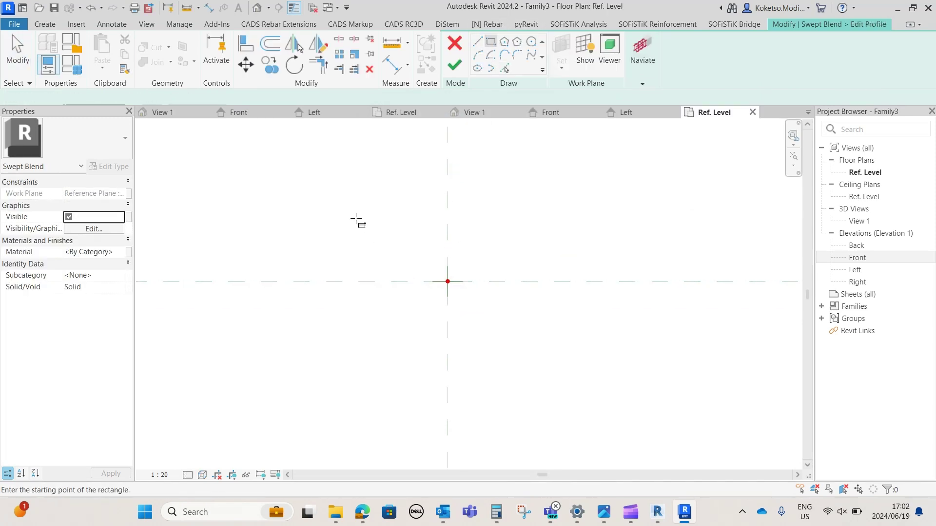
click(344, 213)
click(564, 363)
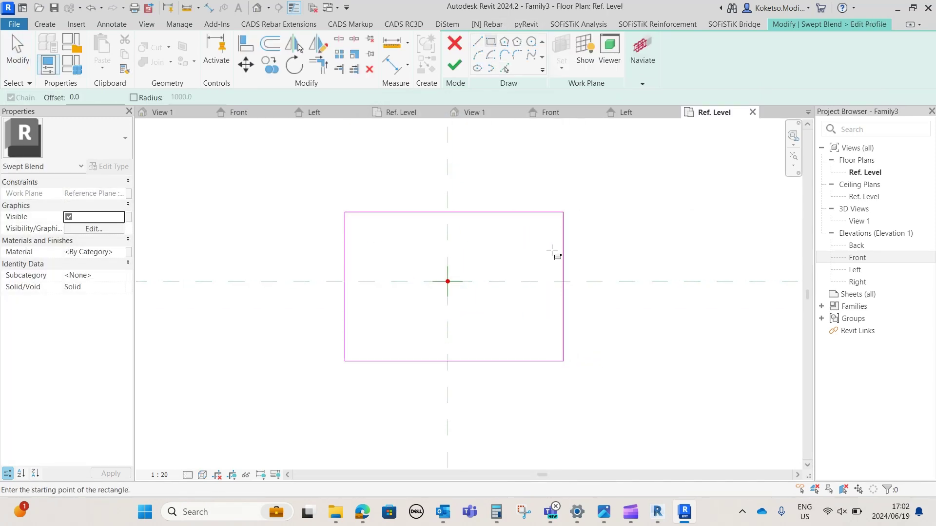
key(Escape)
key(Escape)
- Set the distance from the vertical centre plane to the rectangle's right edge to 350 mm
click(561, 246)
drag(395, 375, 448, 327)
click(504, 384)
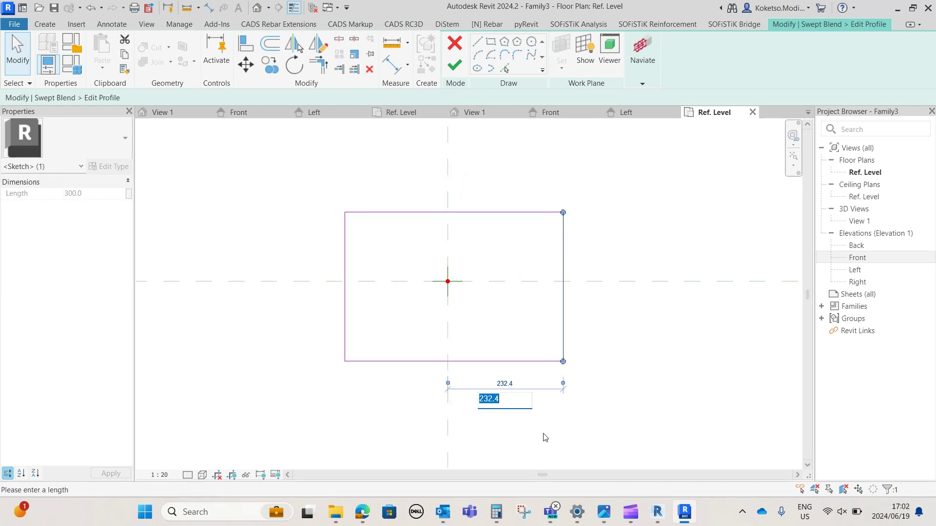
text(350)
key(Return)
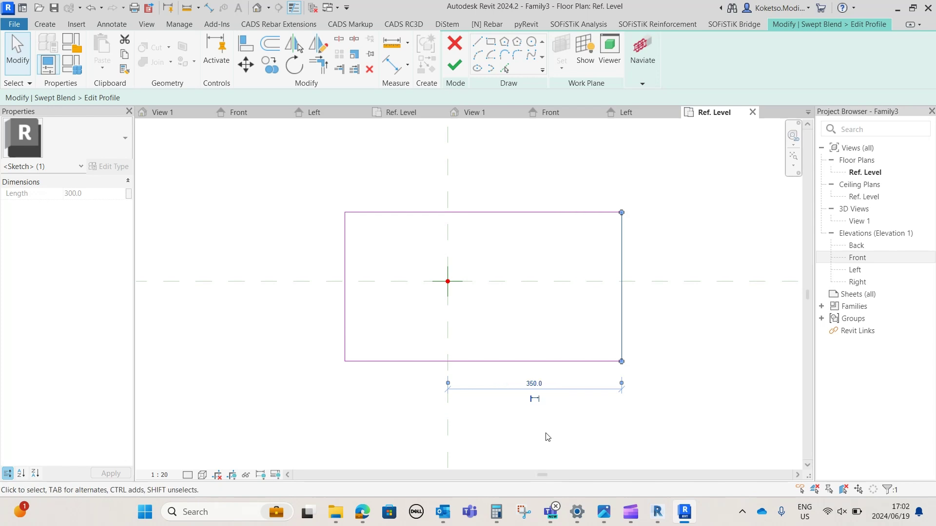
- Set the rectangle's overall width to 700 mm by moving its left edge
click(345, 305)
click(495, 175)
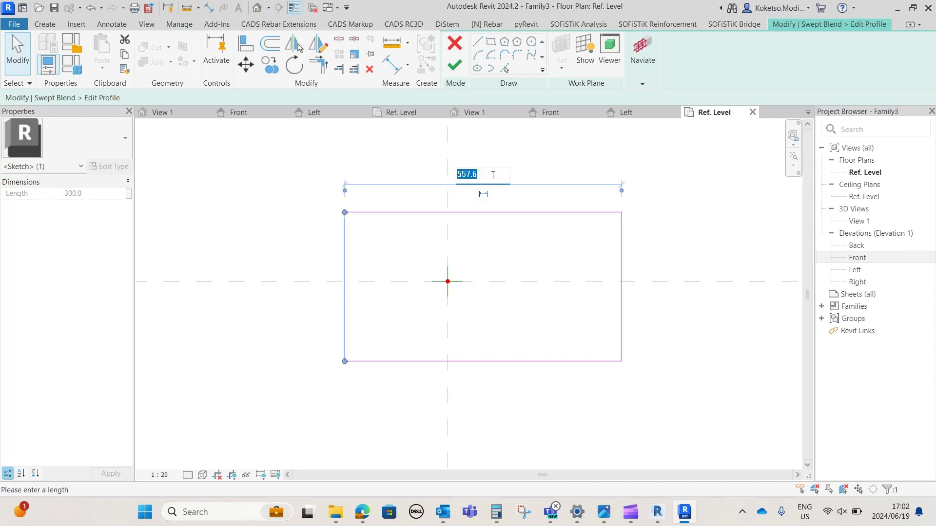
text(700)
key(Return)
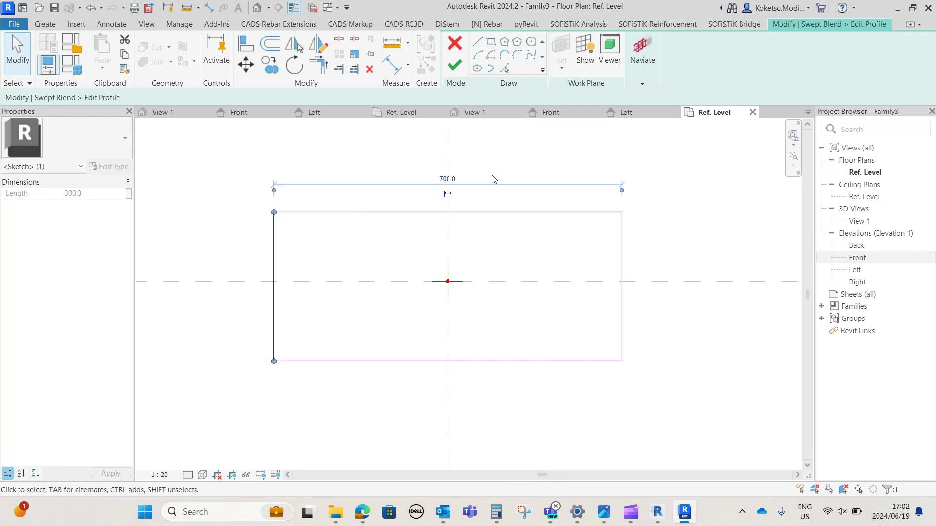
- Set the distance from the horizontal centre plane to the rectangle's upper edge to 200 mm
click(507, 215)
drag(636, 366, 571, 282)
click(644, 245)
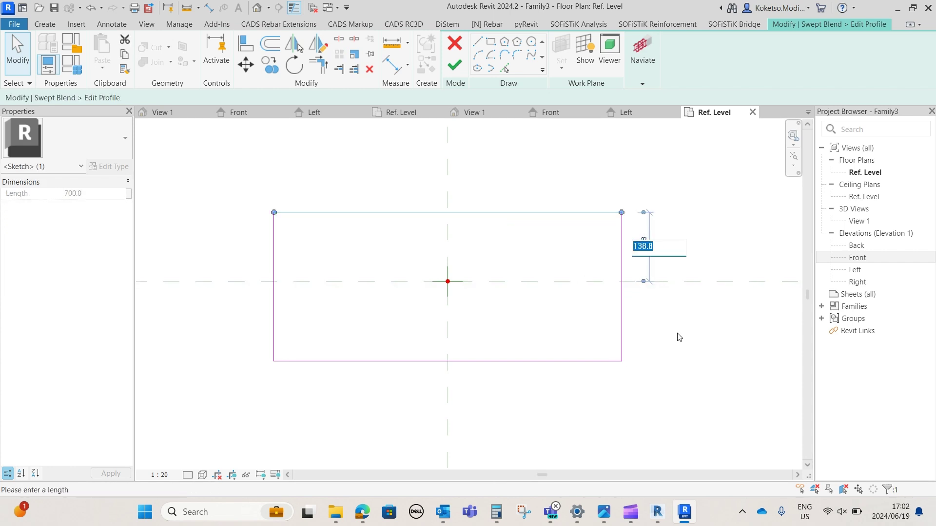
text(200)
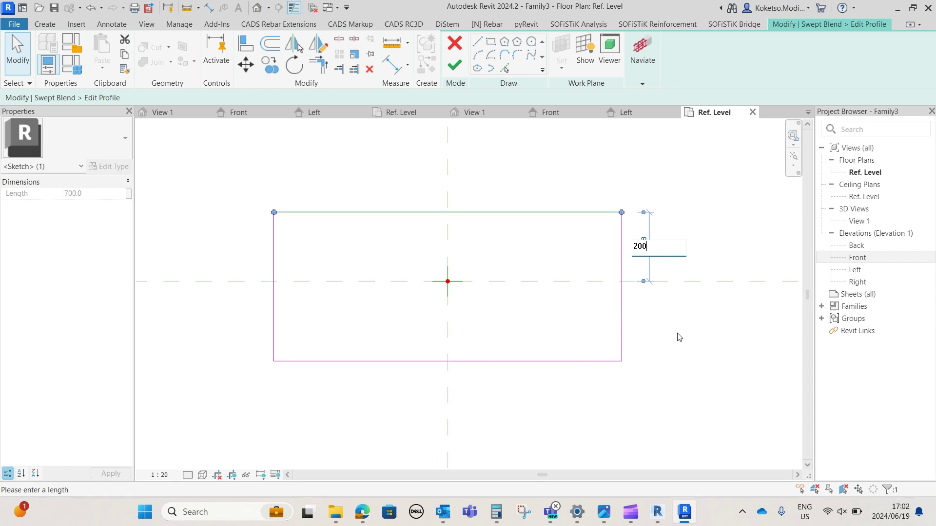
- Place the first profile's upper edge 200 mm from the centre line, set the rectangle's overall height to 400 mm, and finish the profile
key(Return)
click(554, 361)
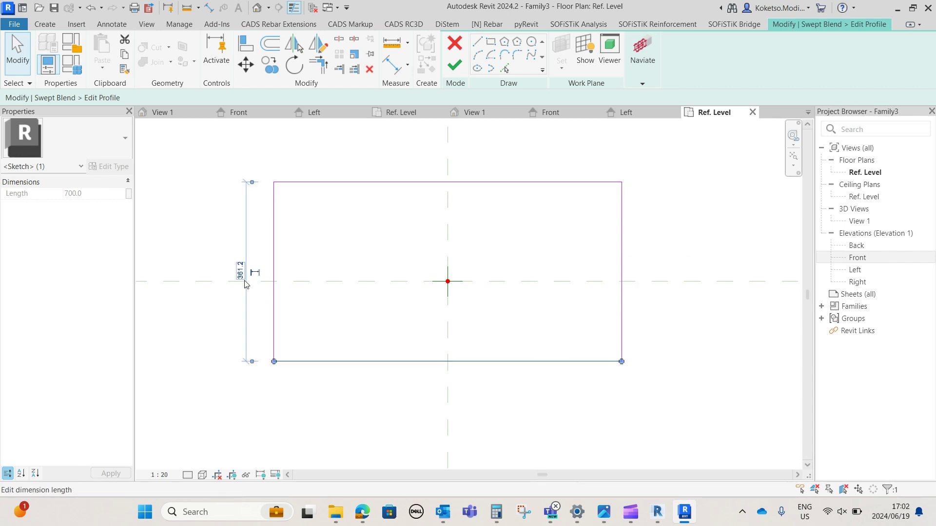
click(241, 267)
text(400)
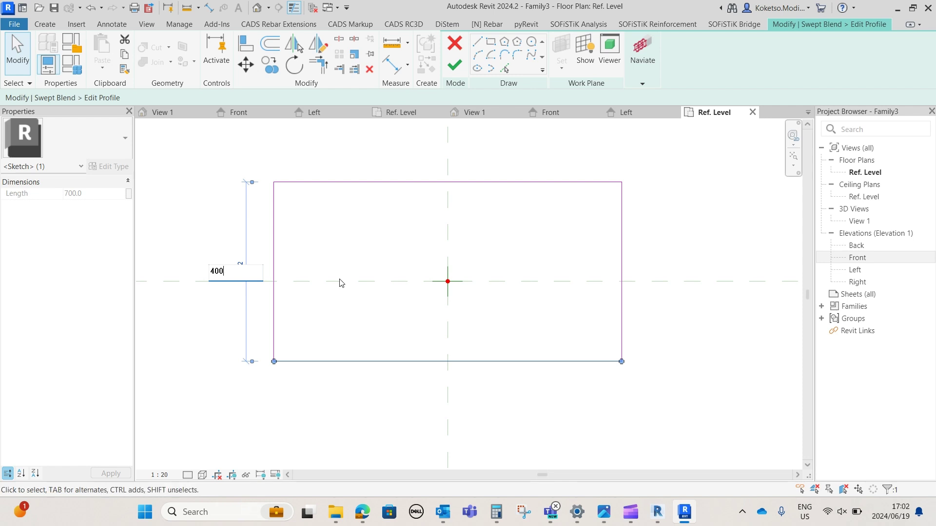
key(Return)
key(Escape)
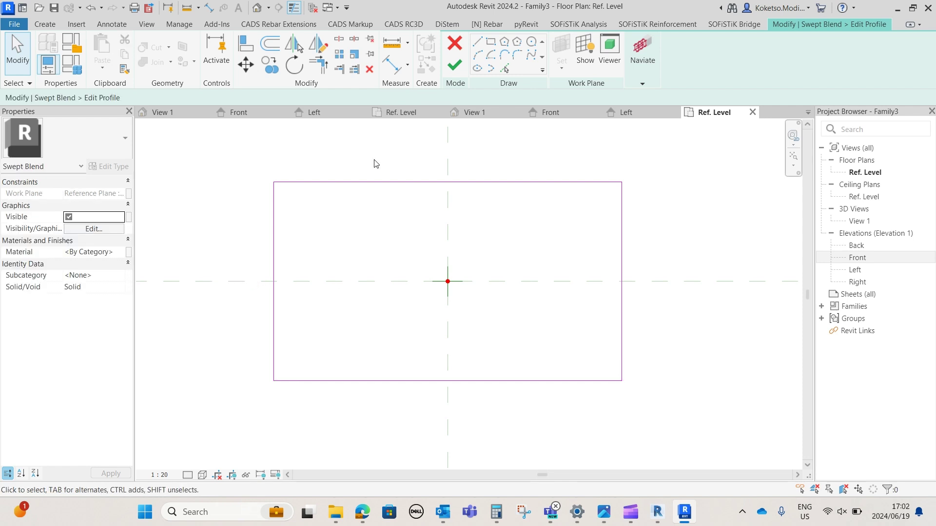
click(455, 67)
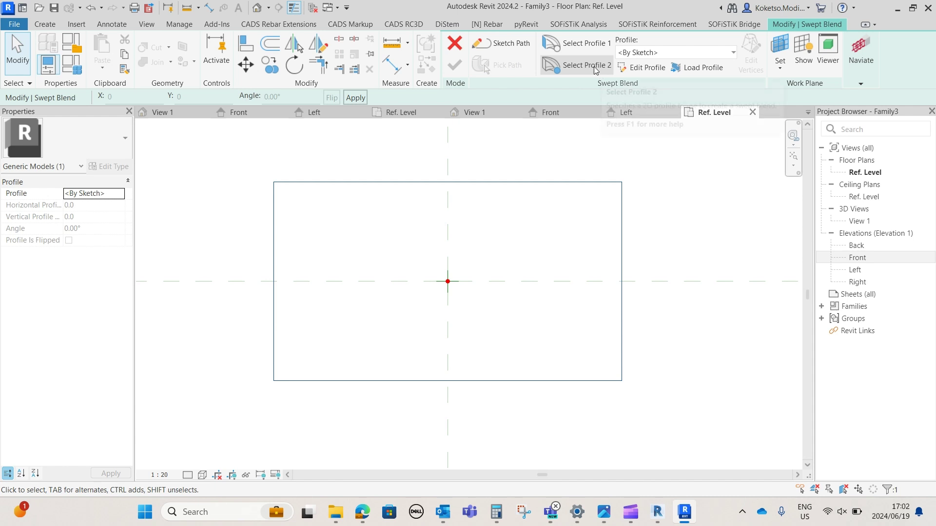
- Start editing Profile 2 of the swept blend and sketch a rectangle about 520 by 300 mm inside the first profile
click(596, 70)
click(638, 67)
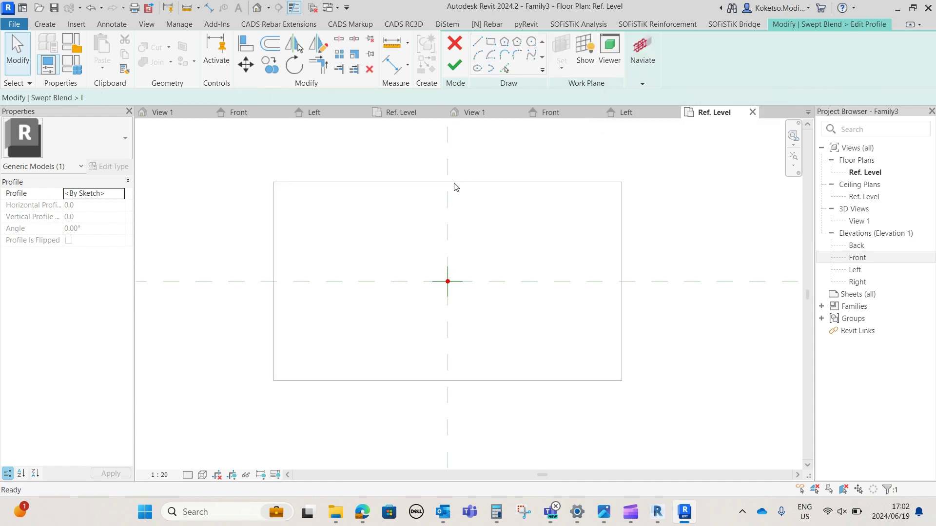
click(491, 41)
click(319, 205)
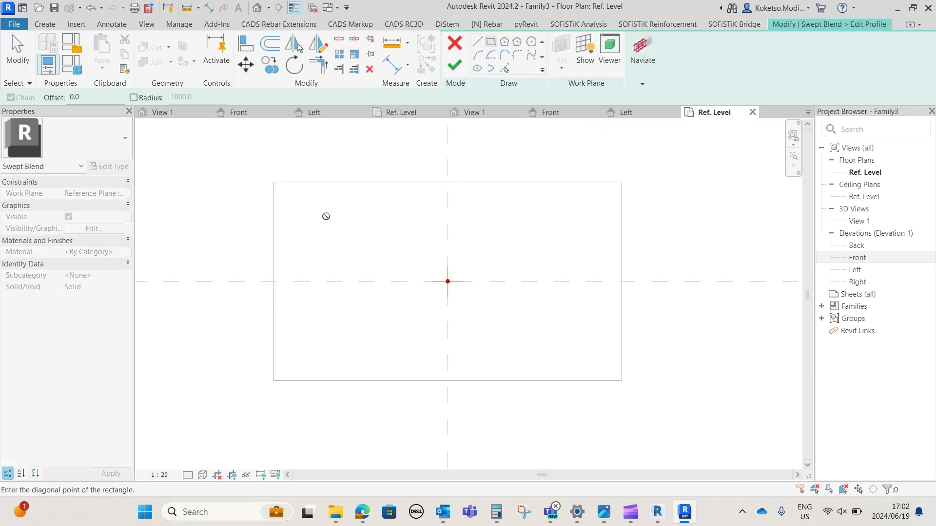
click(577, 354)
key(Escape)
- Place the second profile's right edge 200 mm from the vertical centre line and set the rectangle's overall width to 400 mm
click(578, 242)
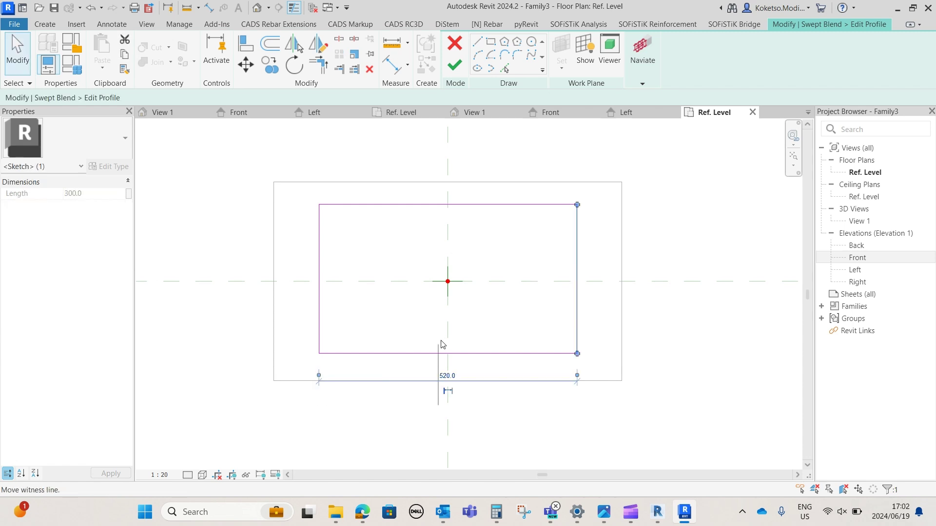
drag(443, 345, 451, 314)
click(512, 376)
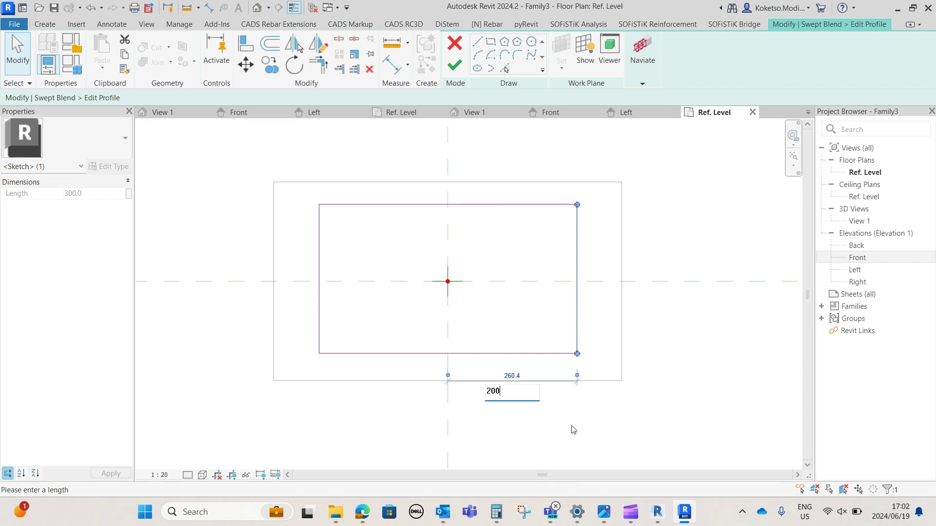
key(Return)
click(319, 281)
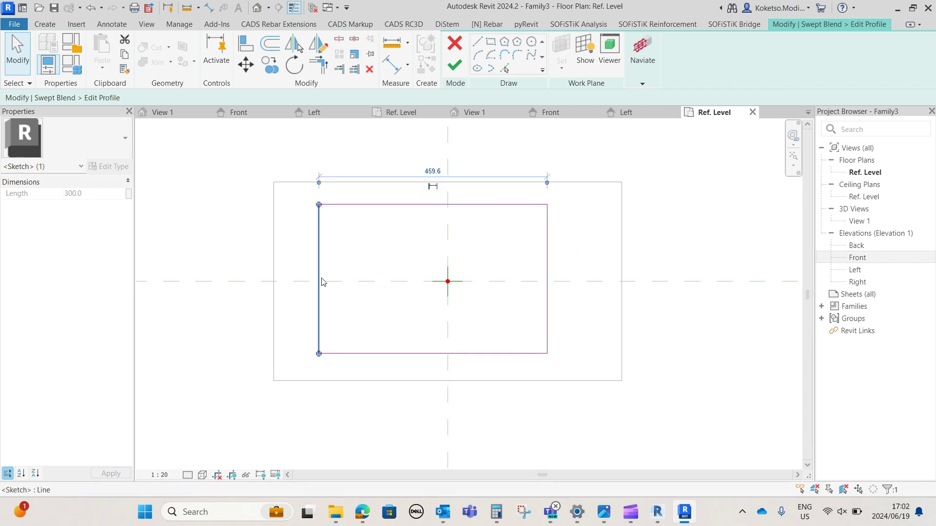
click(432, 168)
key(Return)
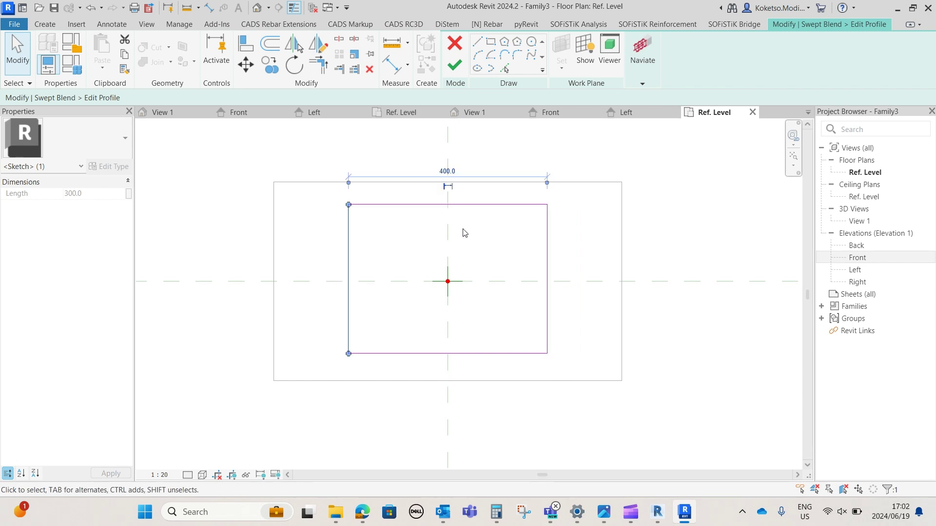
- Place the second profile's upper edge 150 mm from the horizontal centre line and set the rectangle's overall height to 300 mm
click(470, 205)
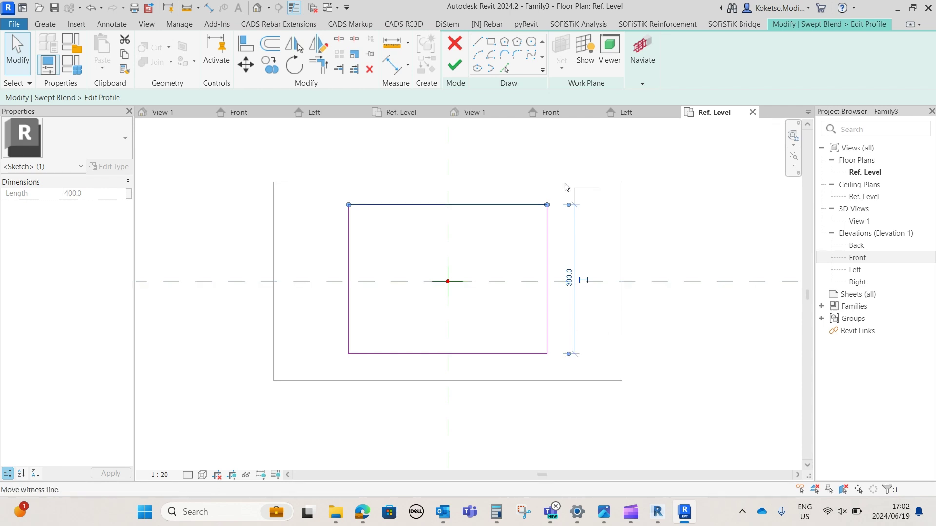
drag(569, 354, 569, 281)
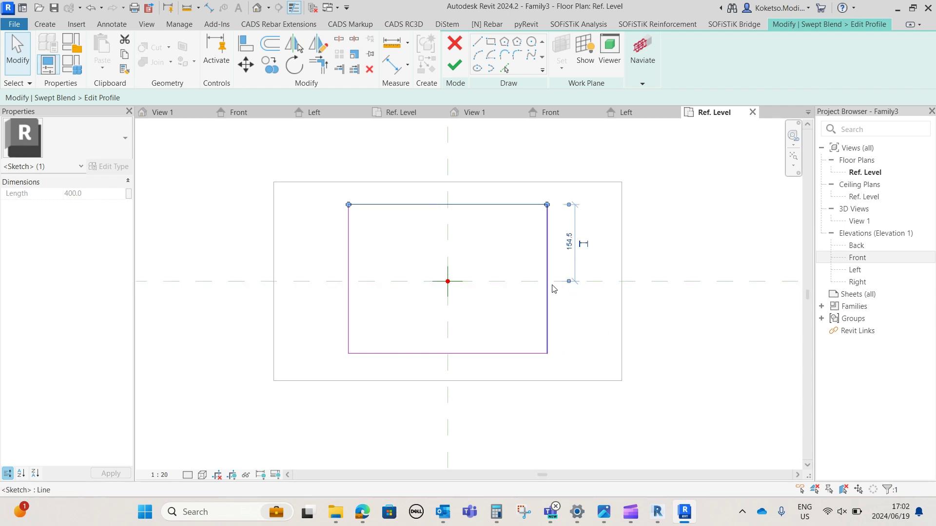
click(569, 243)
key(Return)
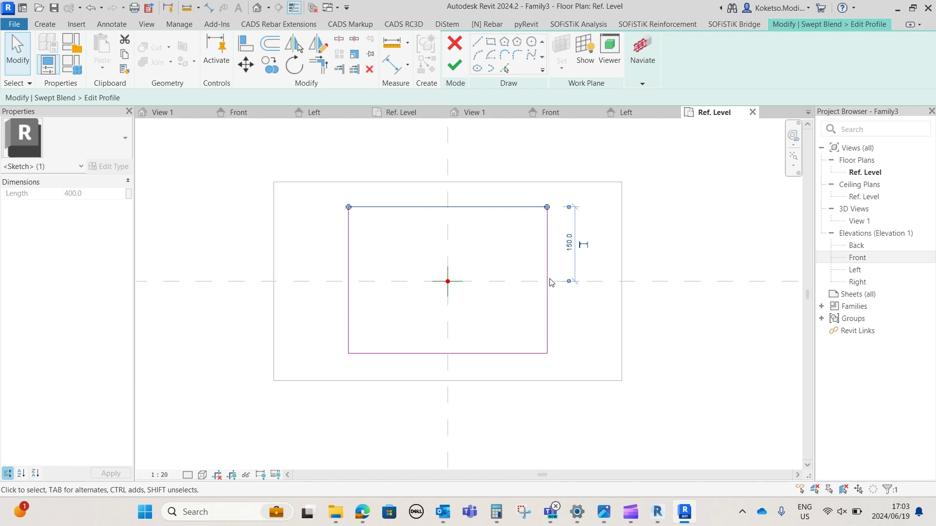
click(520, 354)
click(316, 278)
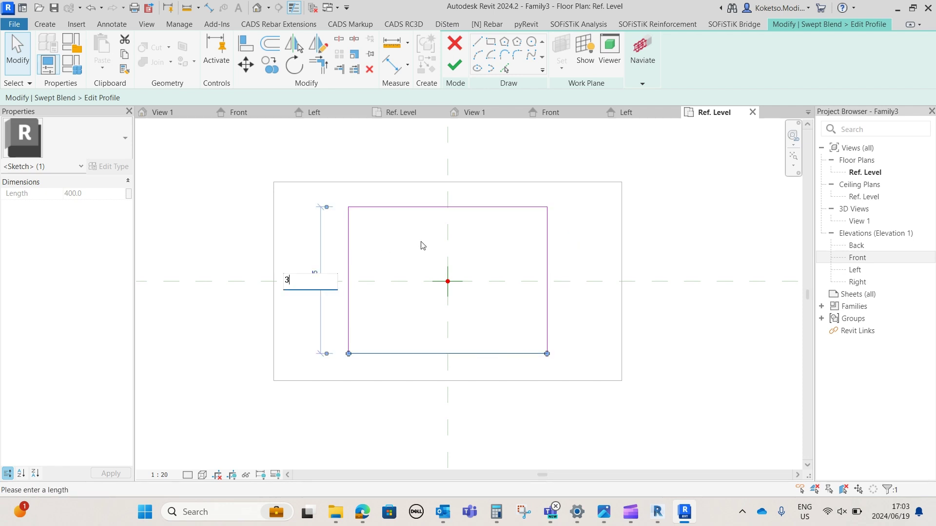
text(300)
key(Return)
click(479, 252)
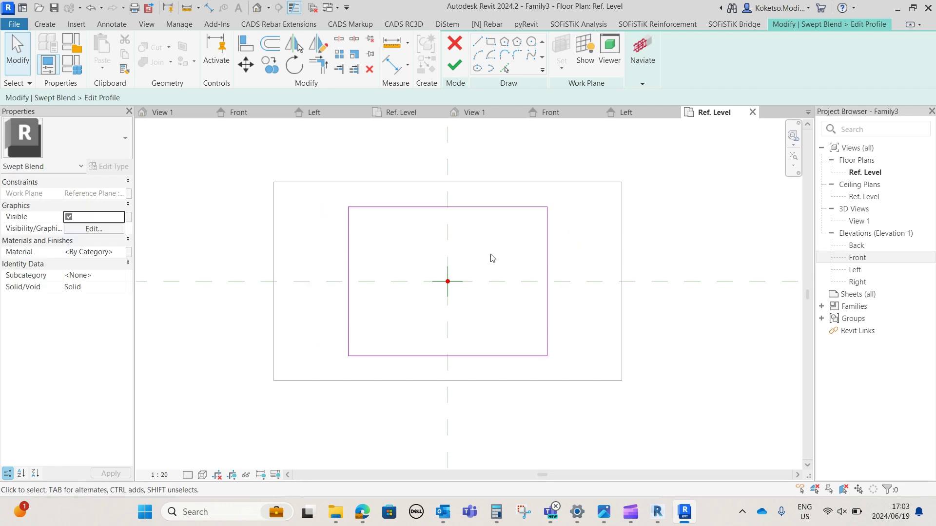
- Finish the second profile and the swept blend, and show the solid in the Front elevation
click(457, 68)
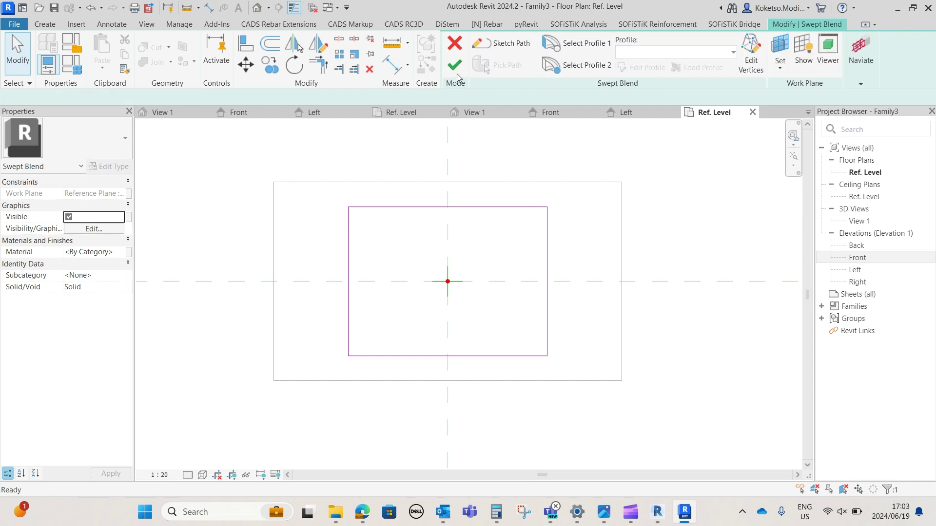
click(457, 71)
click(551, 112)
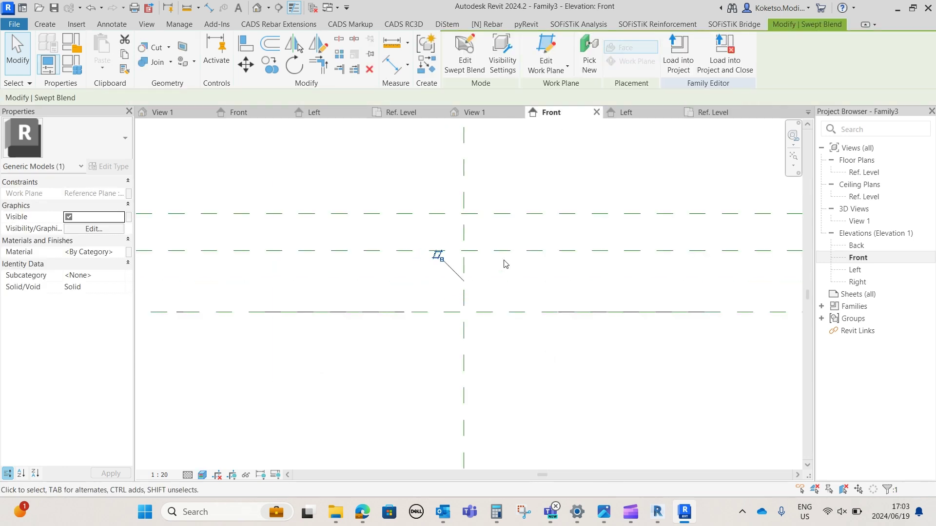
scroll(494, 263, up, 1)
key(Escape)
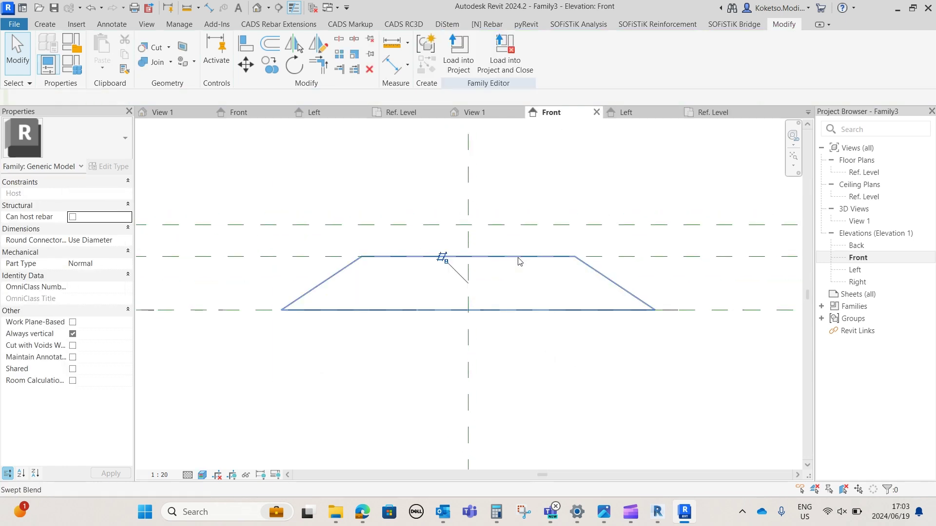
- Assign the material Concrete, Cast In Situ to the swept blend
click(519, 262)
click(123, 253)
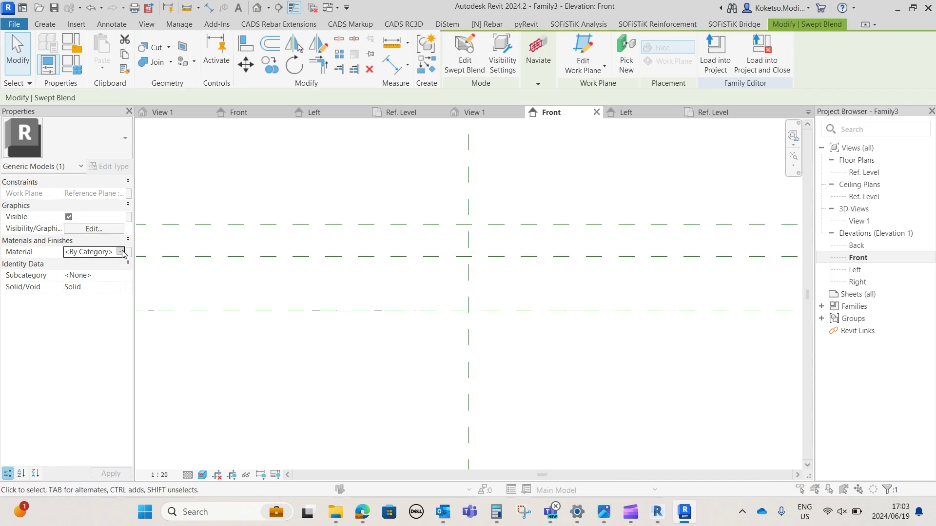
click(122, 252)
click(837, 479)
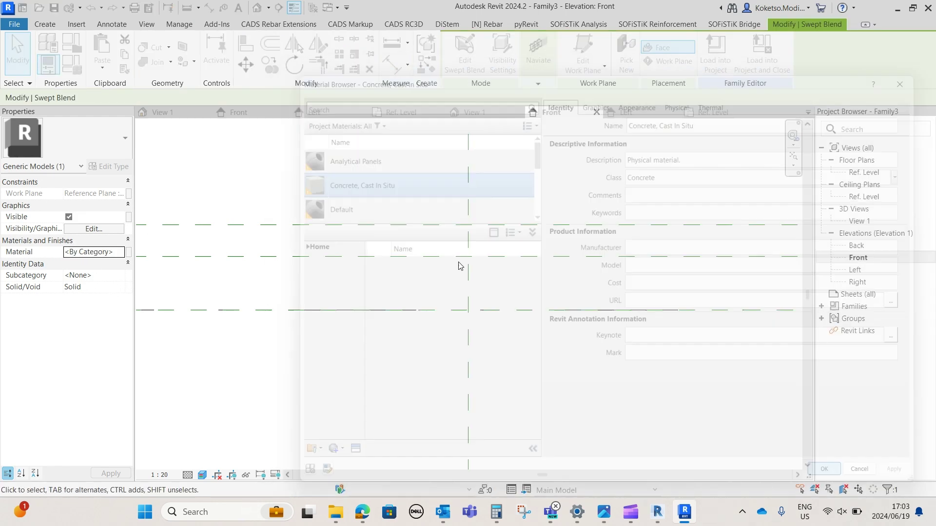
key(Escape)
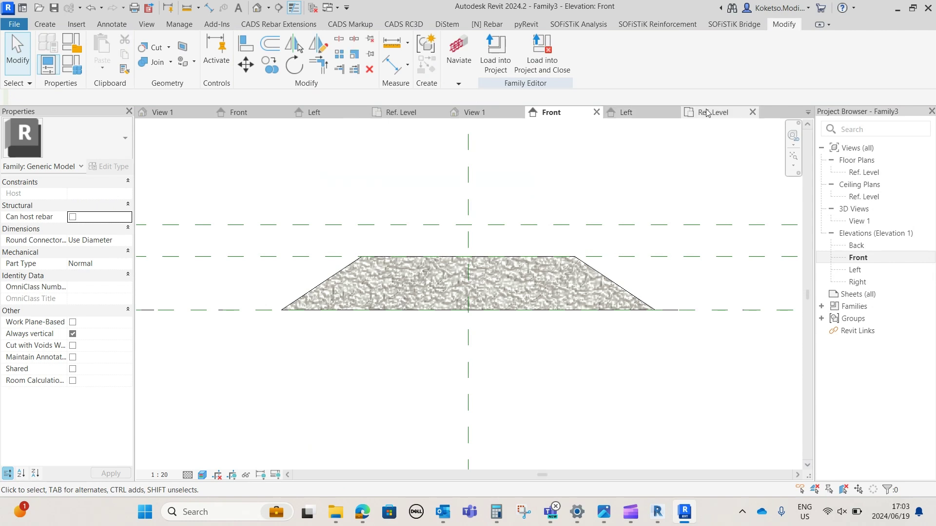
- In the Ref. Level plan, create an extrusion from a rectangle traced over the swept blend's inner 400 by 300 mm outline
click(708, 114)
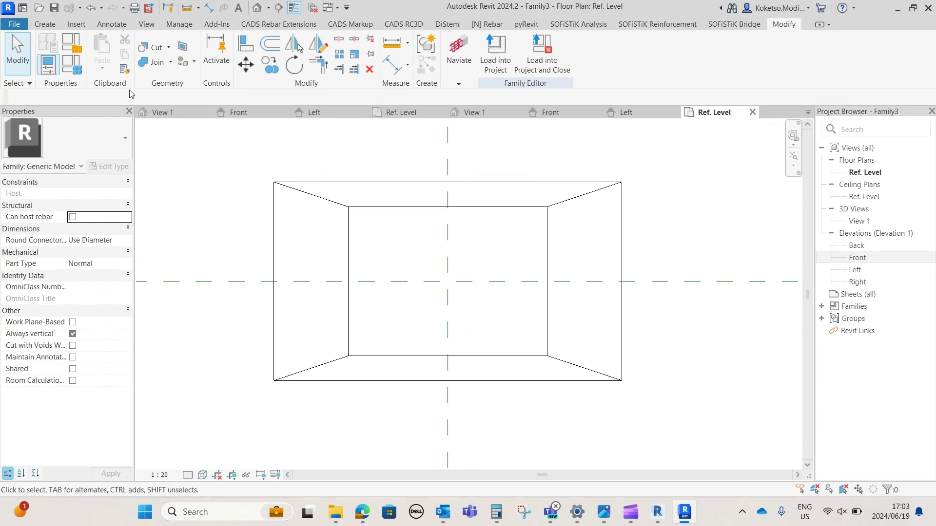
click(48, 24)
click(98, 48)
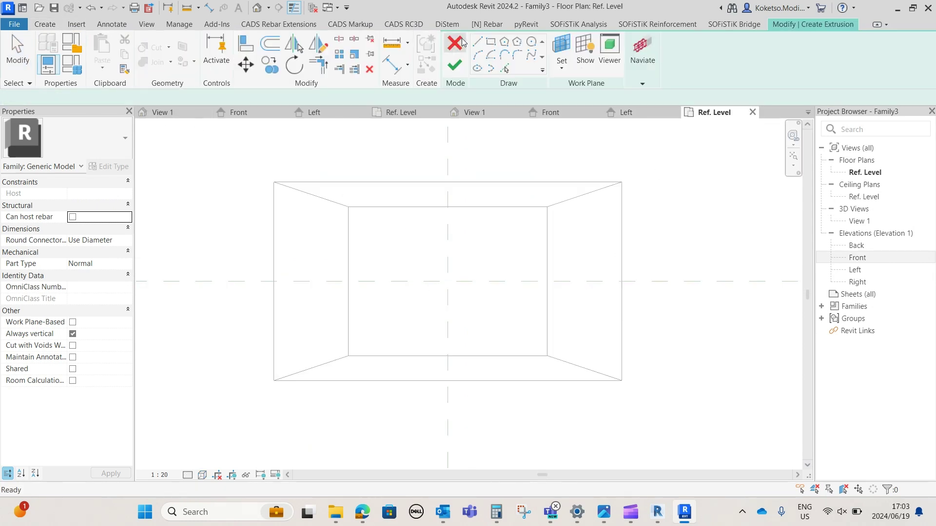
click(491, 43)
click(348, 208)
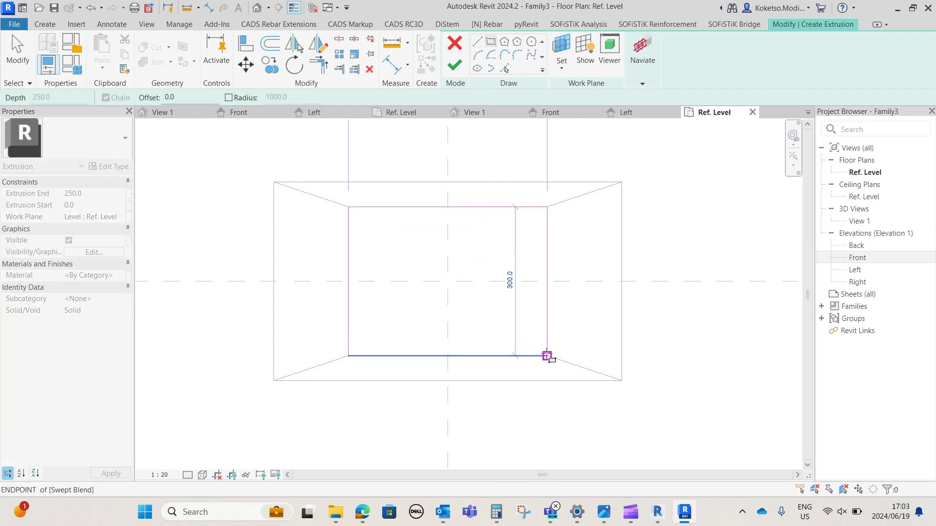
click(547, 356)
click(455, 65)
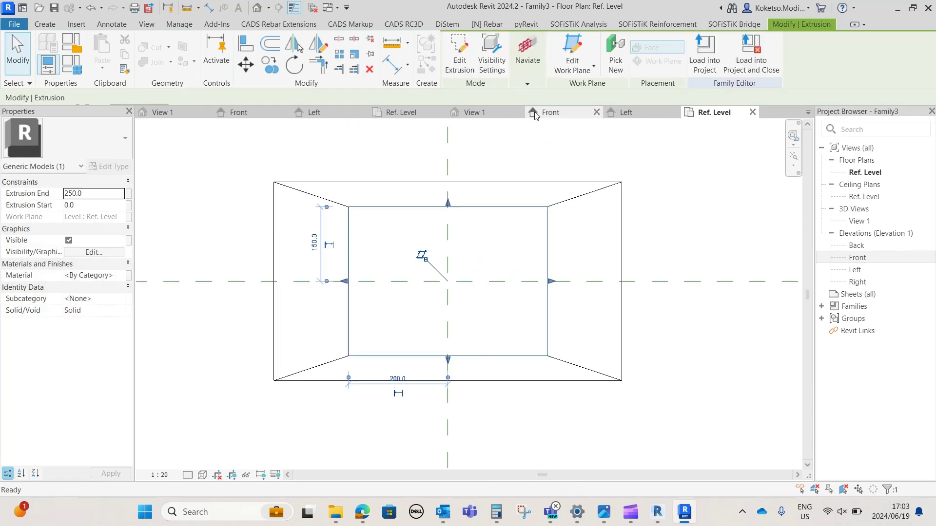
- In the Front elevation, stretch the extrusion to span the two upper reference planes, with its start at 100 and end at 160
click(551, 112)
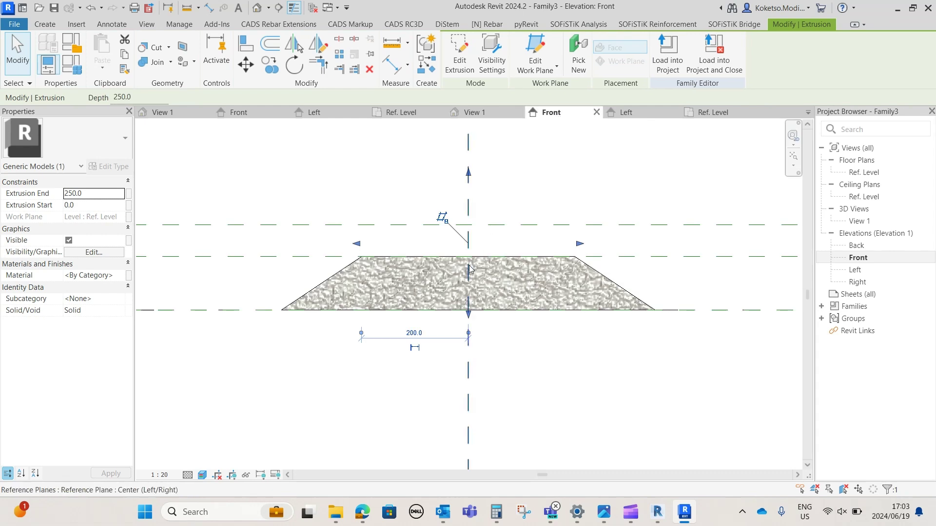
drag(468, 161, 468, 218)
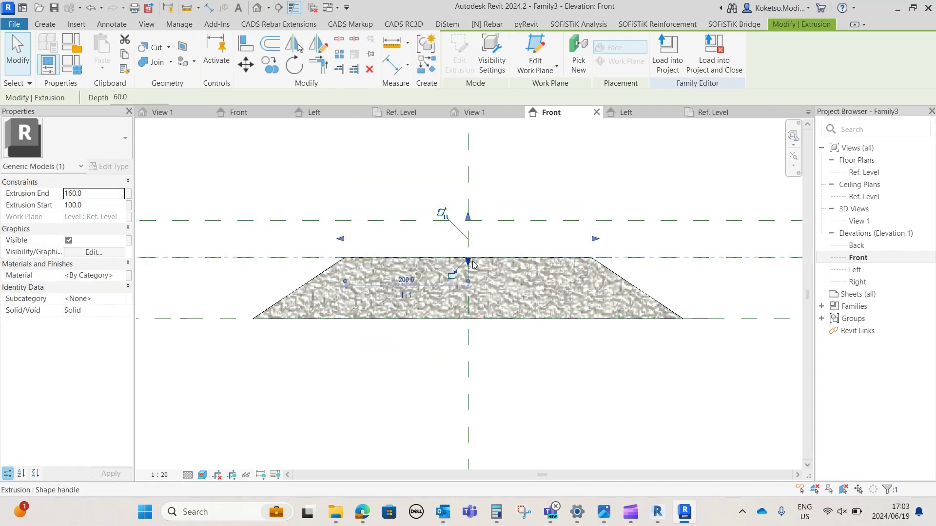
click(545, 240)
click(591, 239)
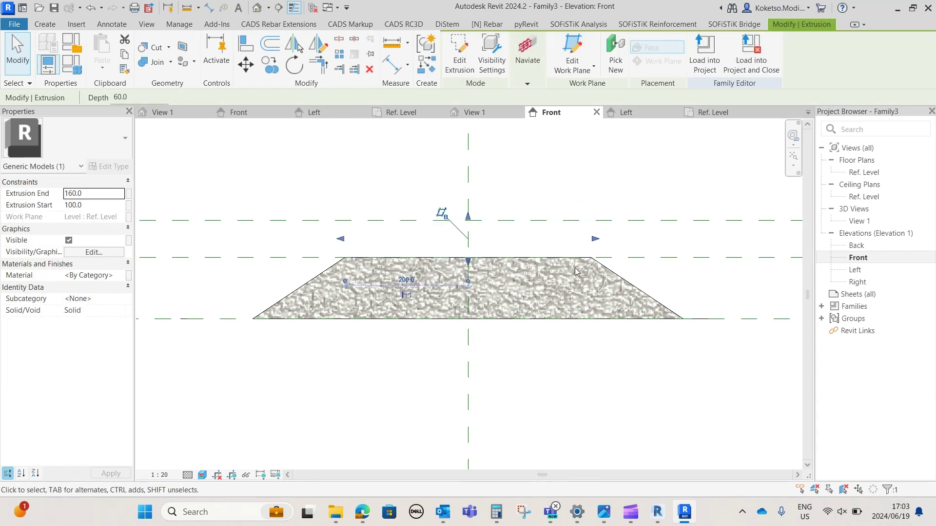
- Search the material library for RUBBER, add Rubber, Black to the project and assign it to the extrusion
click(122, 277)
click(122, 276)
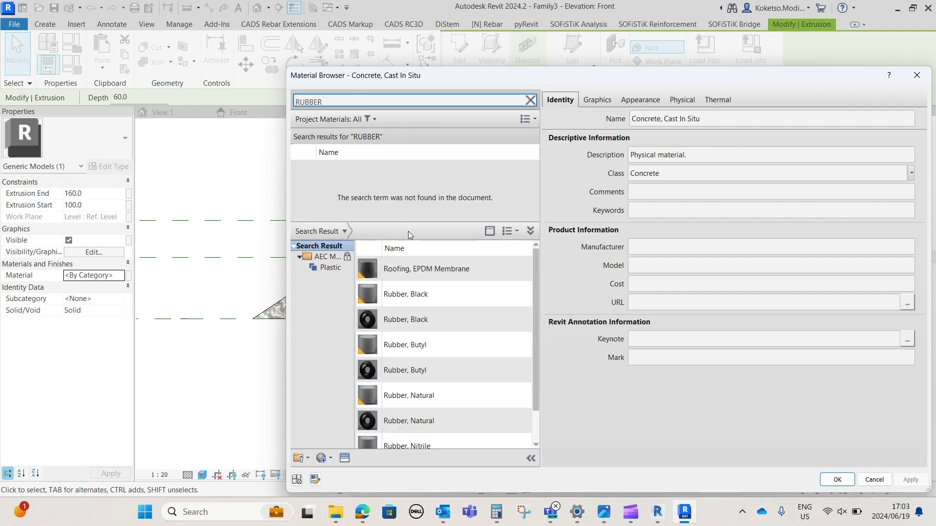
click(513, 294)
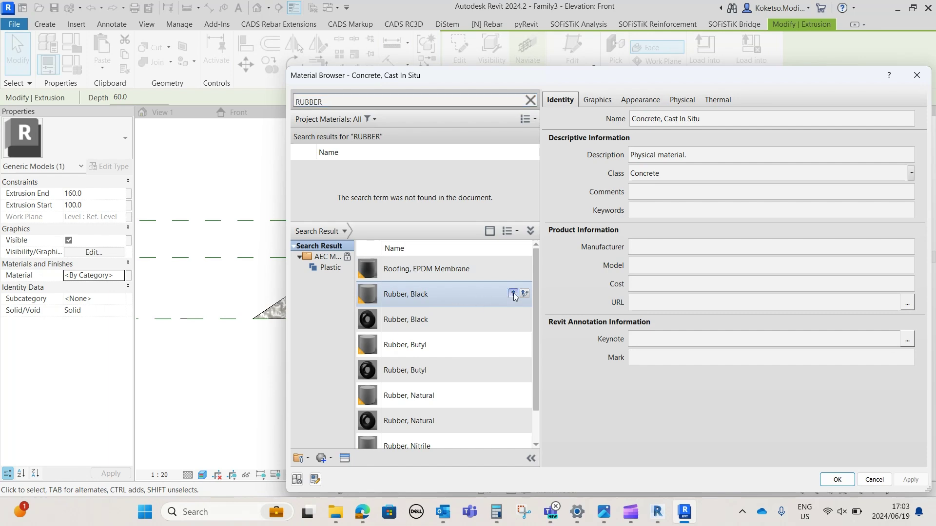
click(906, 484)
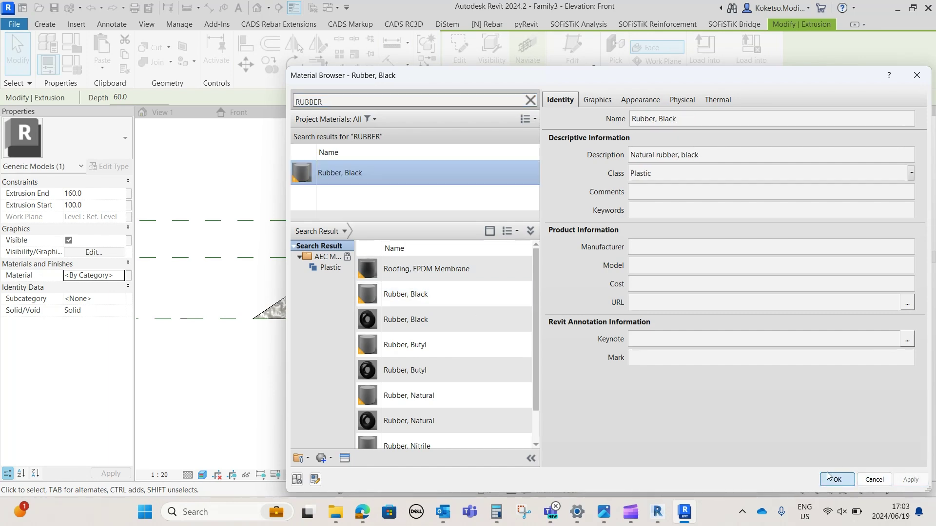
click(836, 482)
click(551, 188)
- Show the model in the 3D view from an angle, with Fine detail level and a realistic visual style
click(474, 112)
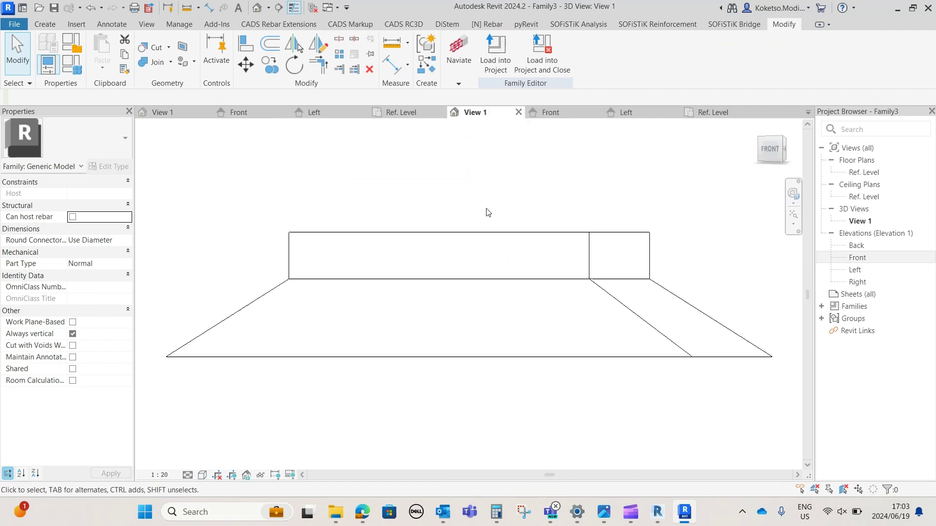
shift+middle_drag(493, 264, 337, 431)
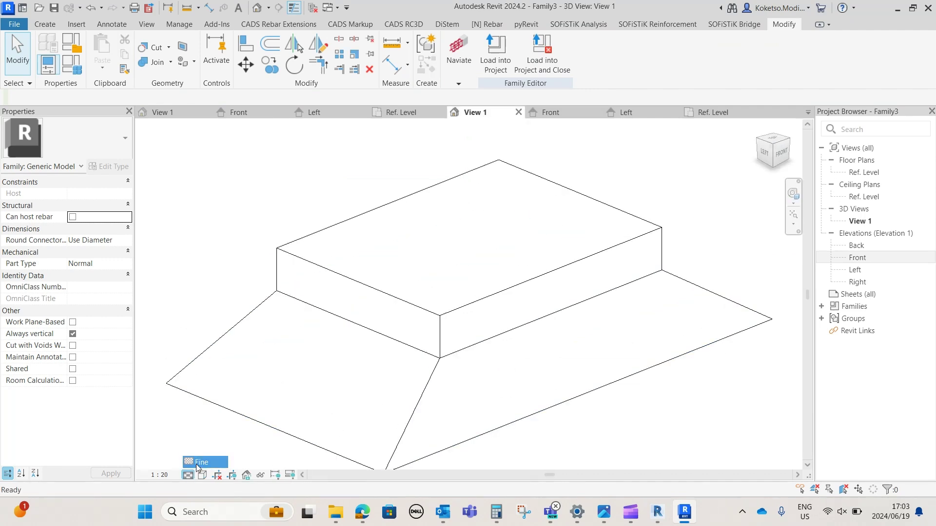
click(189, 475)
click(222, 462)
scroll(378, 287, down, 2)
mouse_move(553, 325)
shift+middle_down()
mouse_move(606, 294)
mouse_move(567, 284)
mouse_move(535, 330)
shift+middle_up()
scroll(568, 298, up, 1)
shift+middle_drag(569, 297, 529, 241)
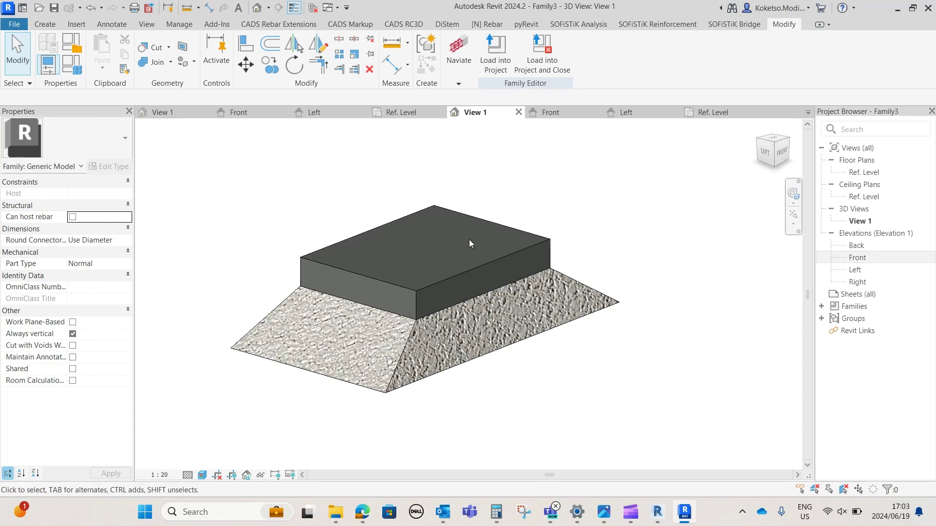
- Make the generic model family Shared
click(72, 369)
shift+middle_drag(666, 272, 491, 261)
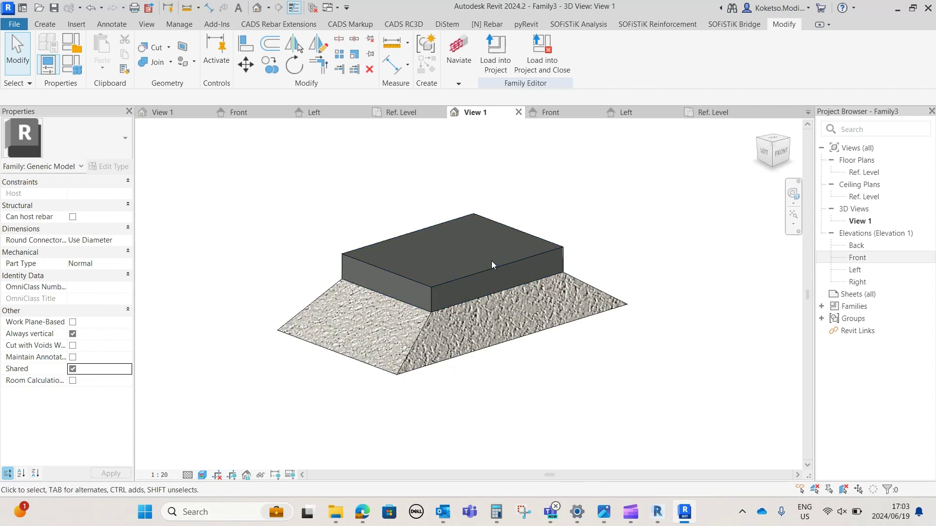
- Load the finished bearing family into Family2 and close it
click(16, 24)
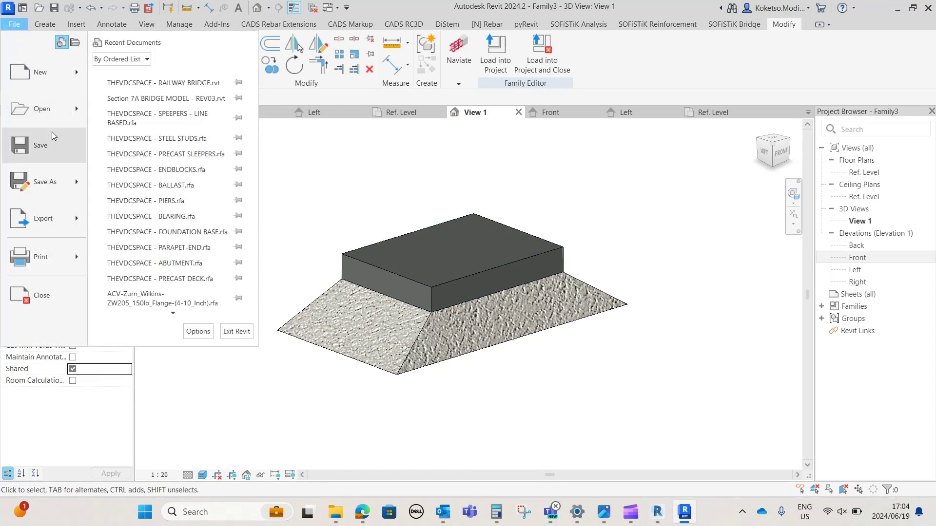
click(555, 54)
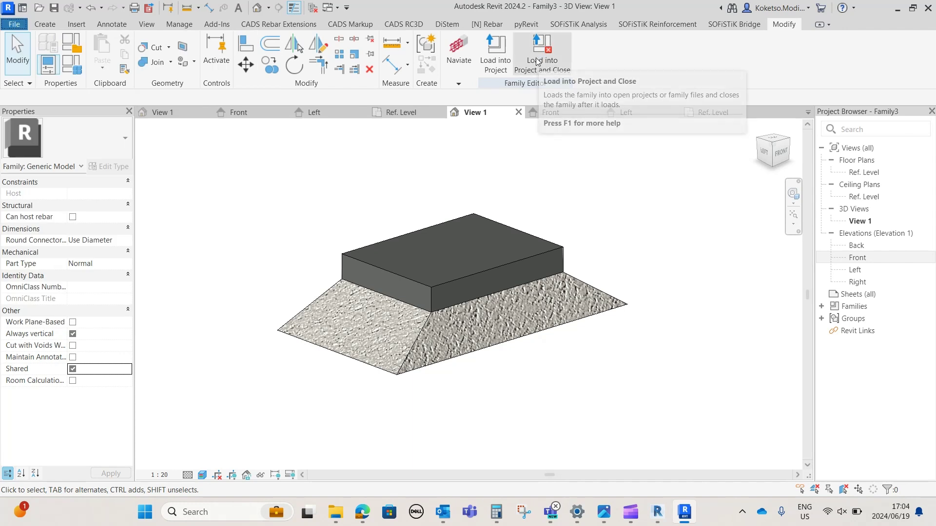
click(536, 62)
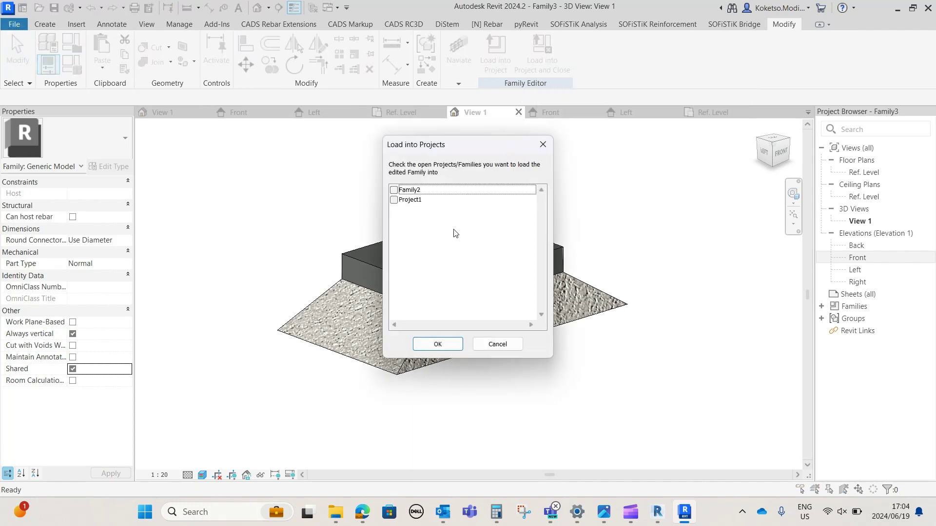
click(394, 190)
click(438, 344)
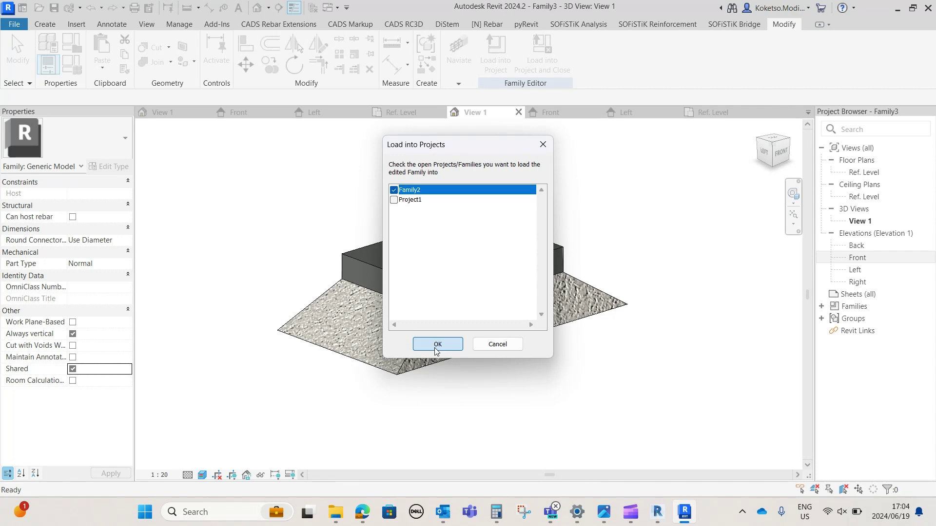
- Save the family as ELASTOMERIC BEARING in a new folder named THEVDCSPACE - RAILWAY BRIDGE within The VDC Space
click(450, 257)
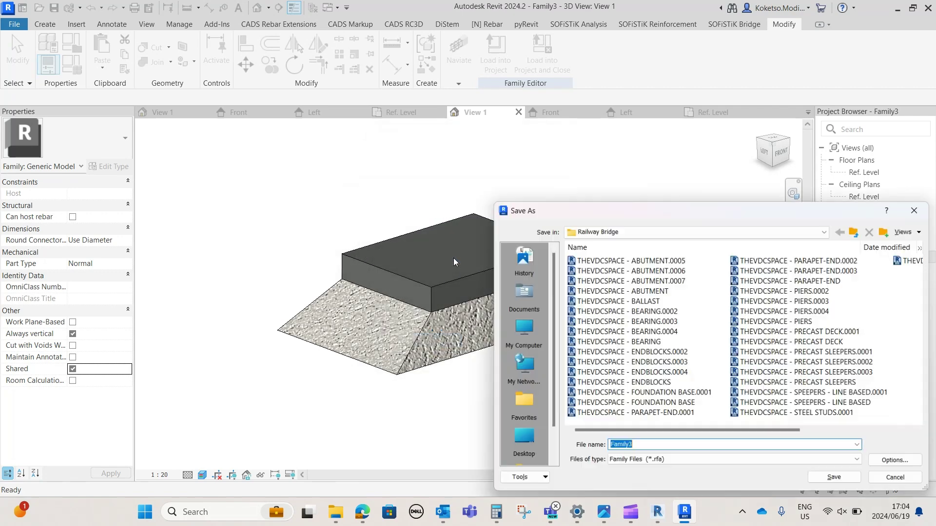
click(856, 232)
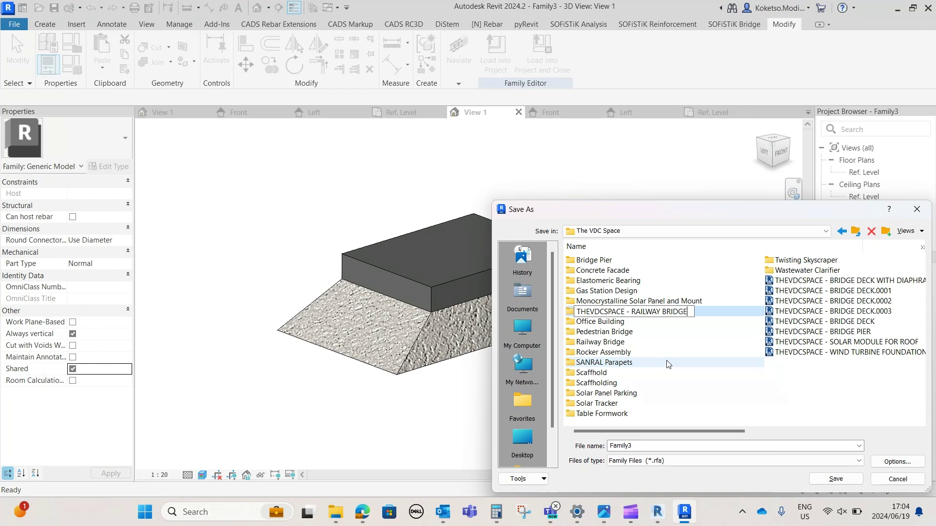
double_click(704, 309)
click(651, 444)
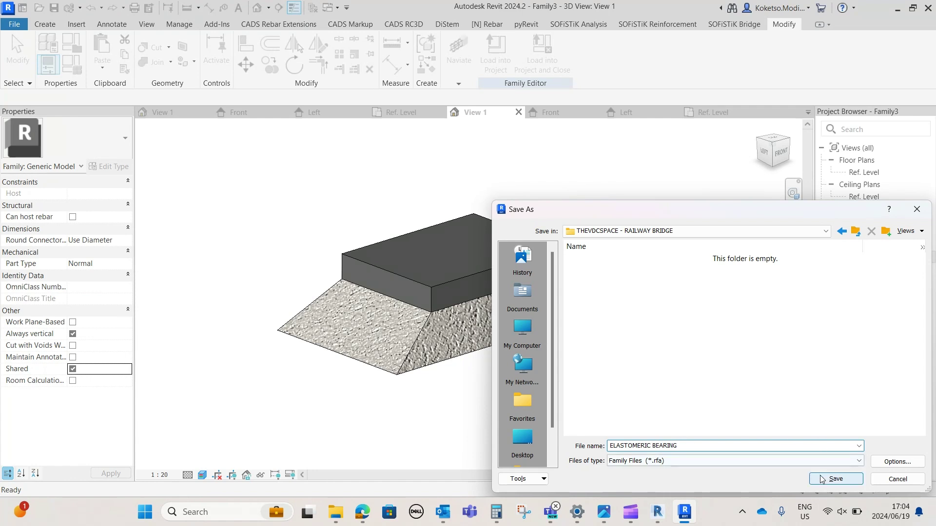
click(835, 479)
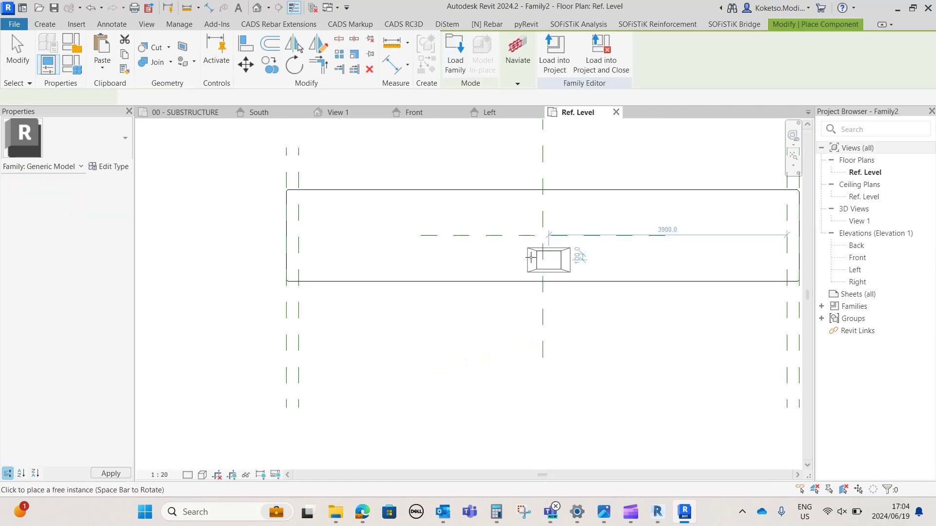
scroll(634, 264, up, 2)
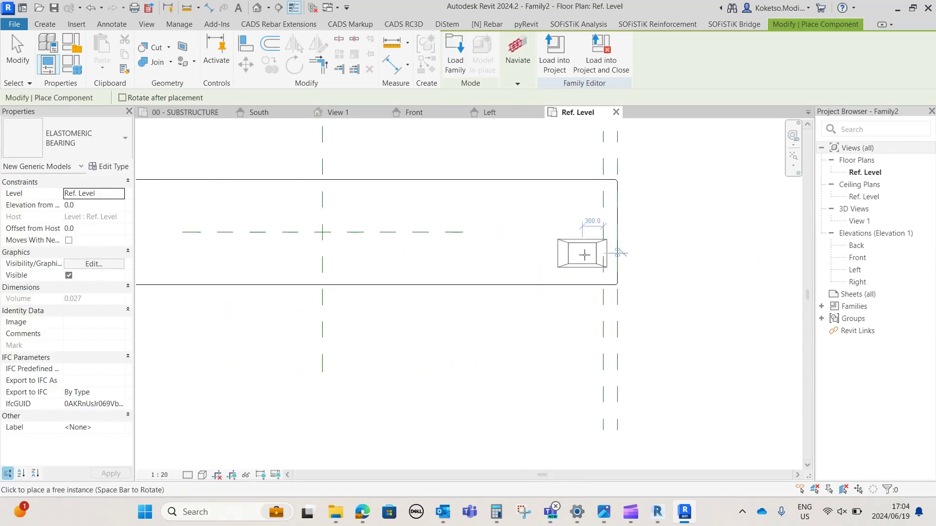
key(Escape)
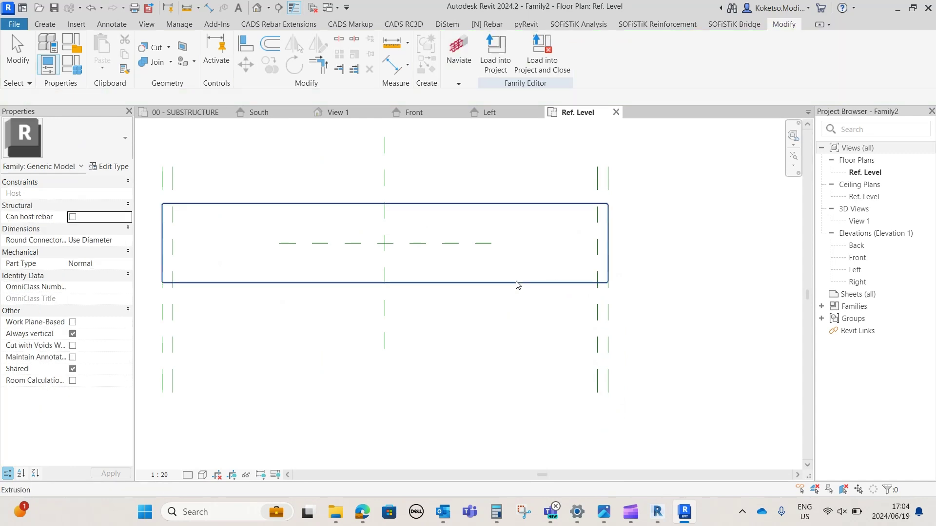
scroll(514, 275, down, 3)
scroll(247, 225, up, 4)
click(326, 210)
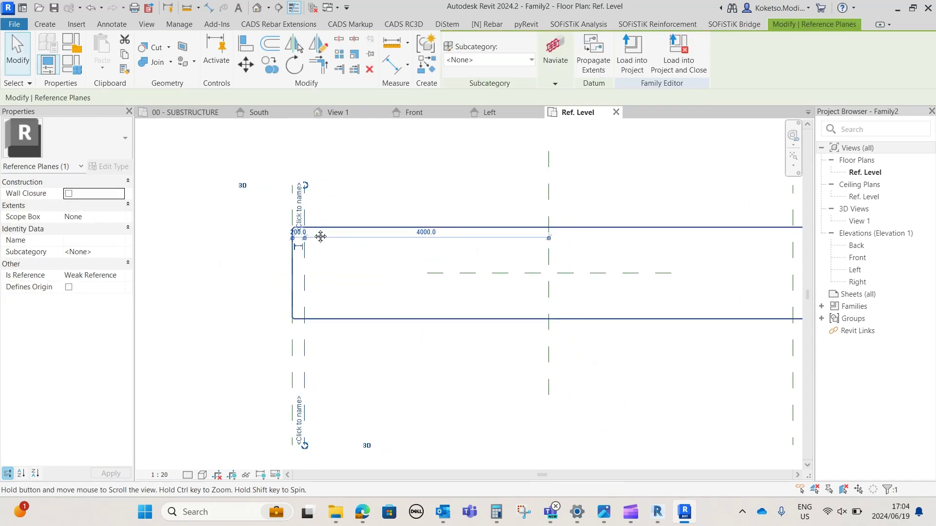
scroll(312, 231, down, 2)
middle_drag(302, 213, 284, 209)
click(288, 212)
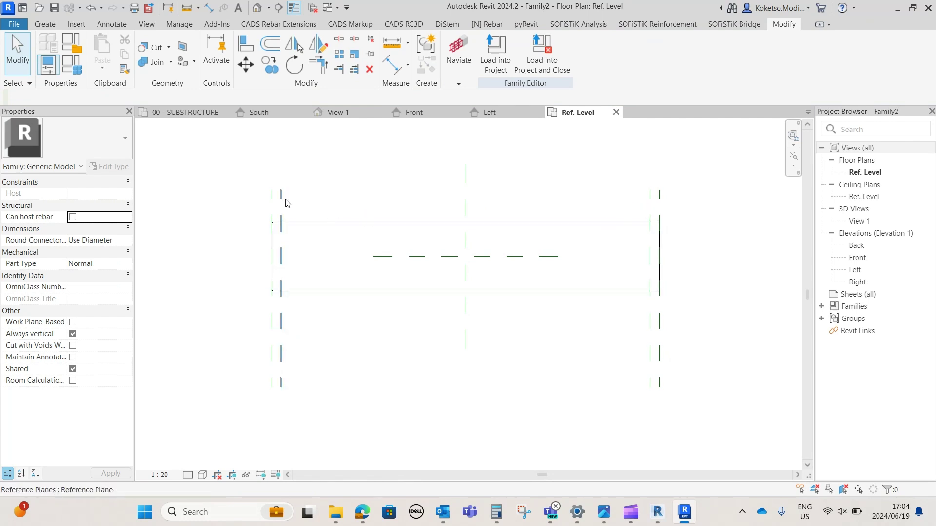
scroll(285, 203, up, 1)
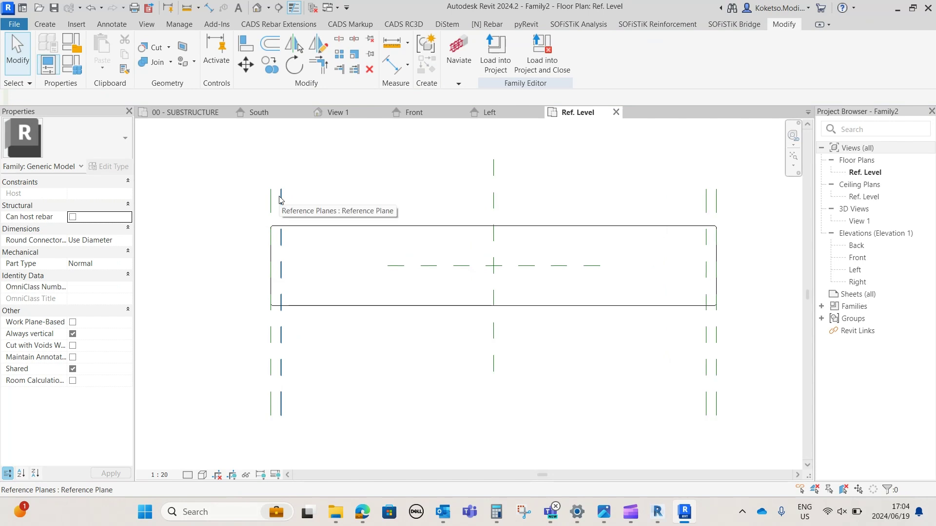
click(285, 203)
key(Escape)
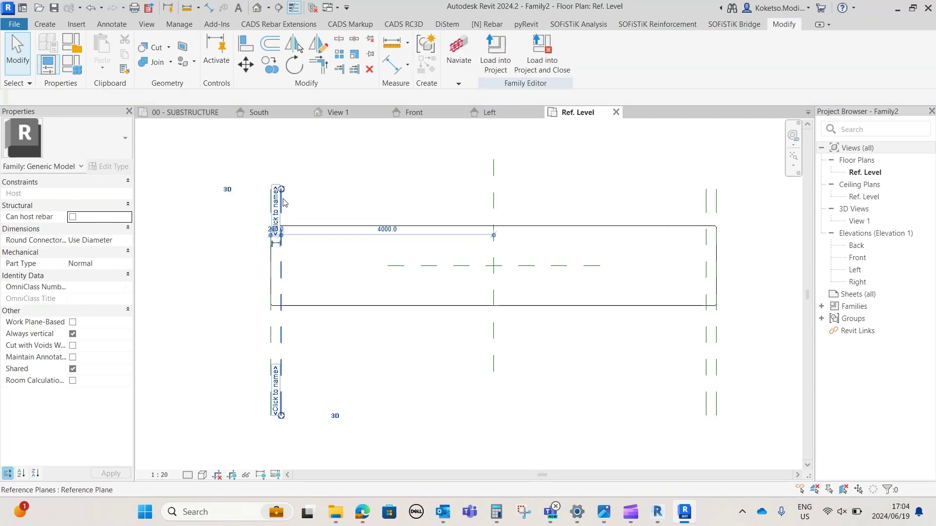
- Array the left inner vertical reference plane as 10 grouped items, with the last one on the Center (Left/Right) plane
click(268, 205)
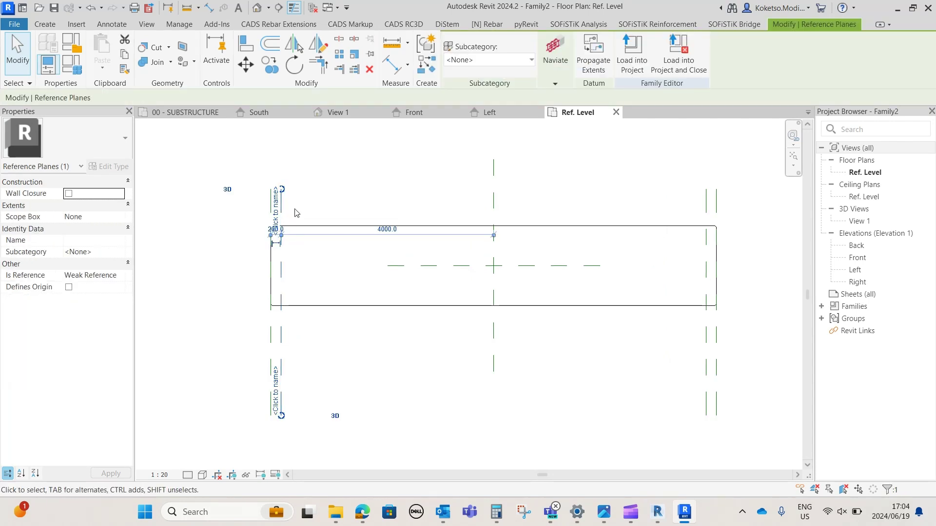
scroll(281, 213, up, 1)
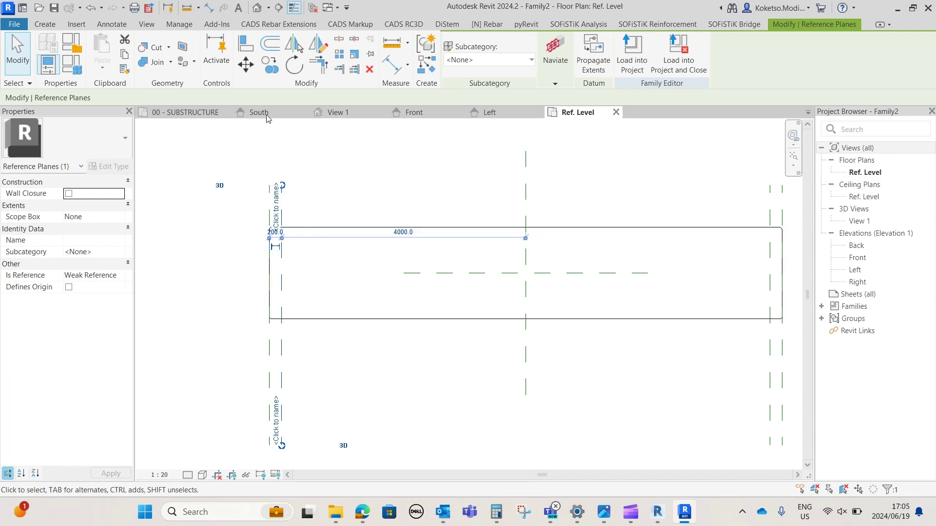
click(340, 54)
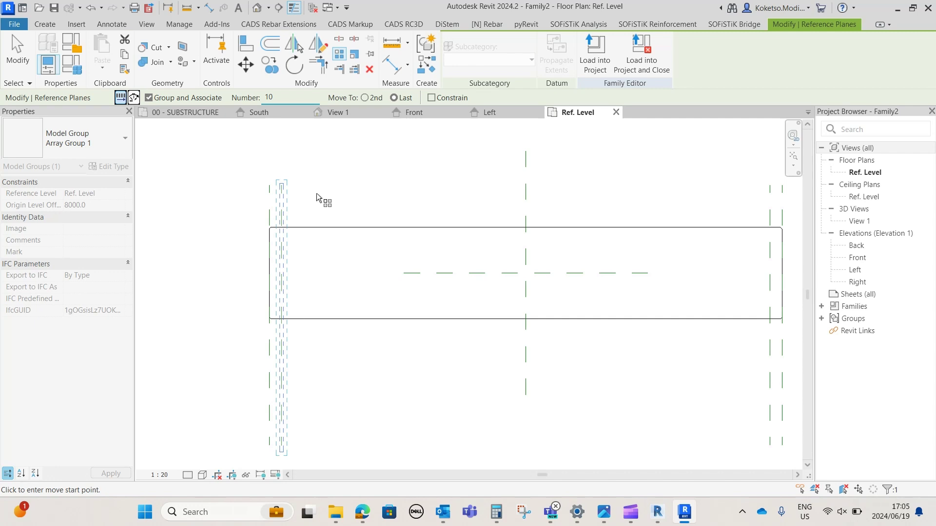
click(282, 202)
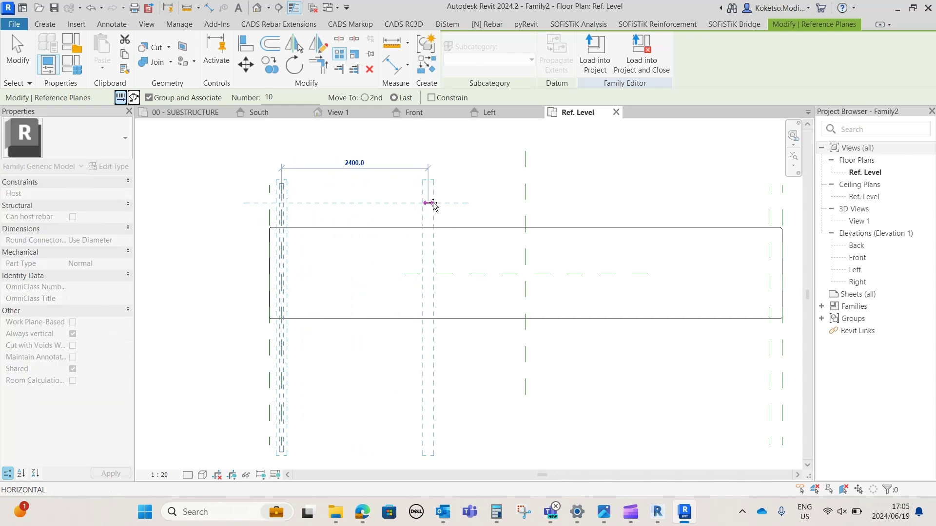
click(525, 204)
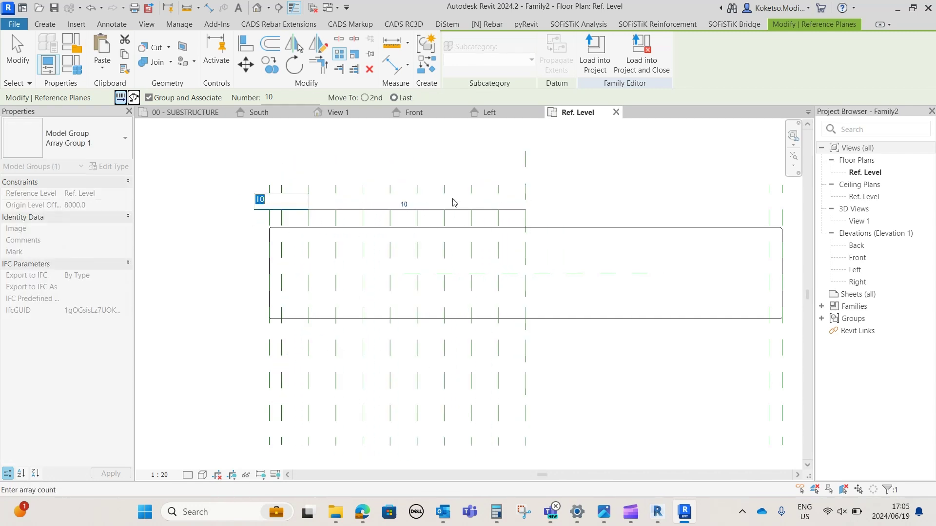
key(Return)
click(503, 177)
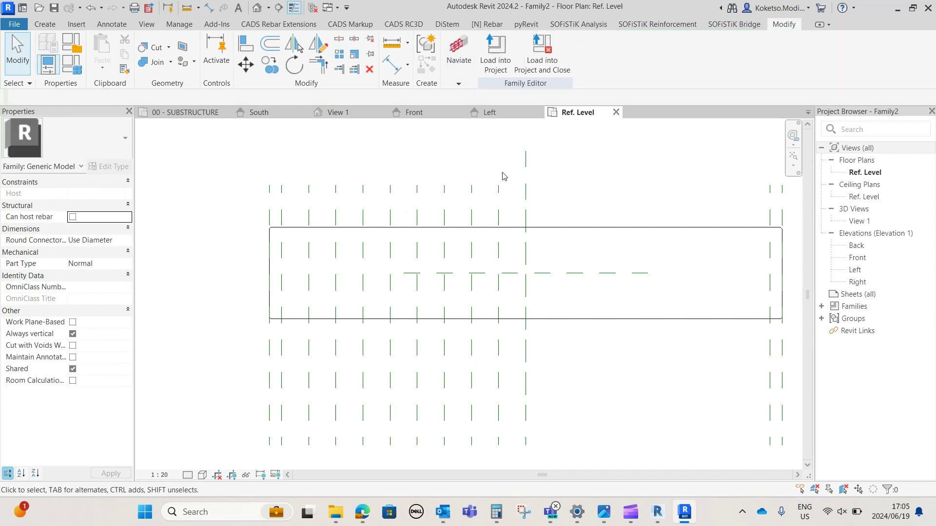
- Mirror the intermediate arrayed reference planes about the Center (Left/Right) plane onto the other half of the extrusion
drag(506, 156, 303, 225)
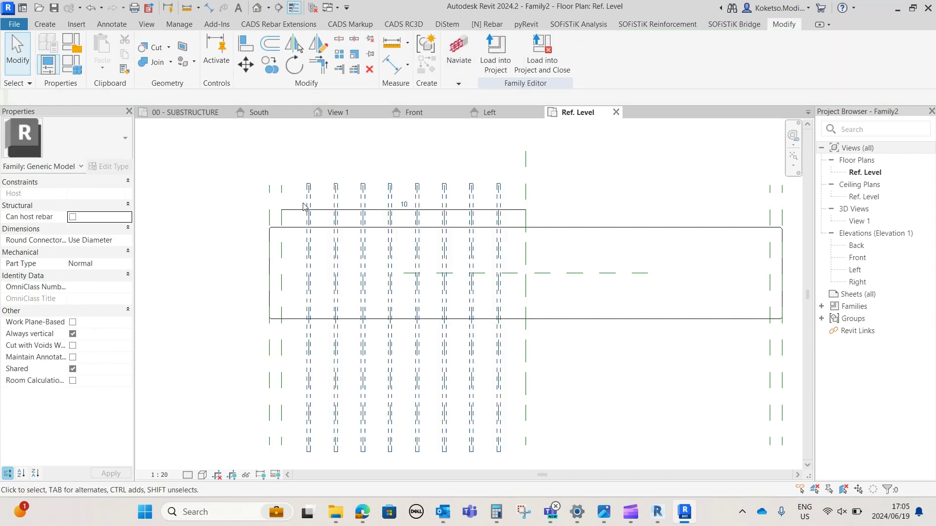
click(294, 44)
click(520, 171)
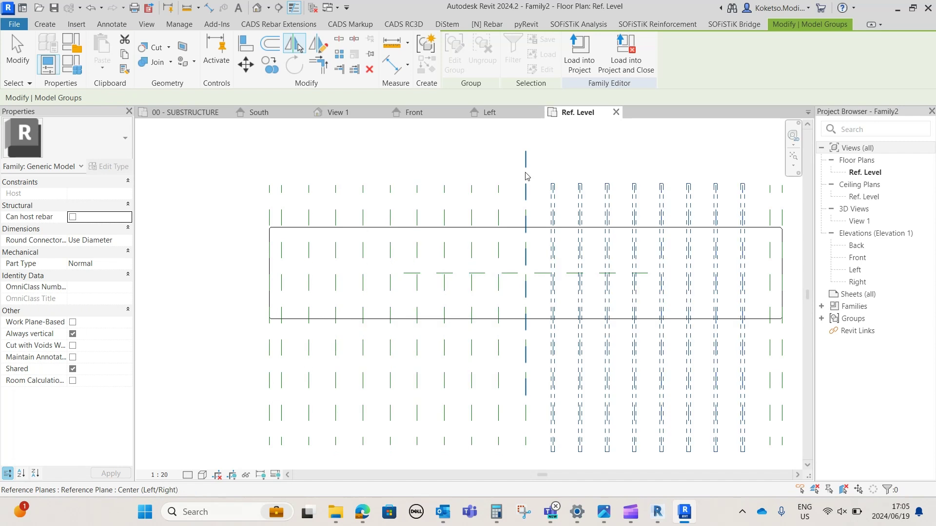
key(Escape)
middle_drag(746, 381, 702, 374)
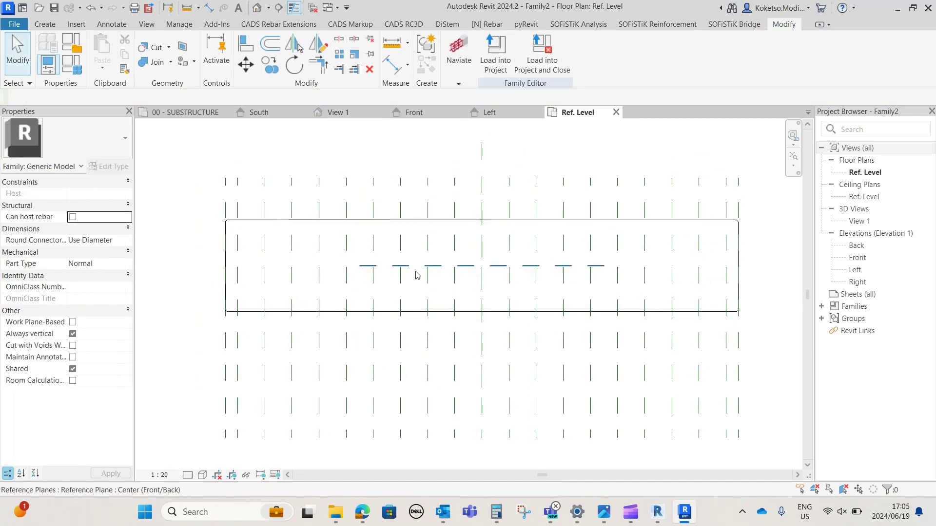
- Extend both ends of the Center (Front/Back) reference plane past the two ends of the extrusion
click(435, 267)
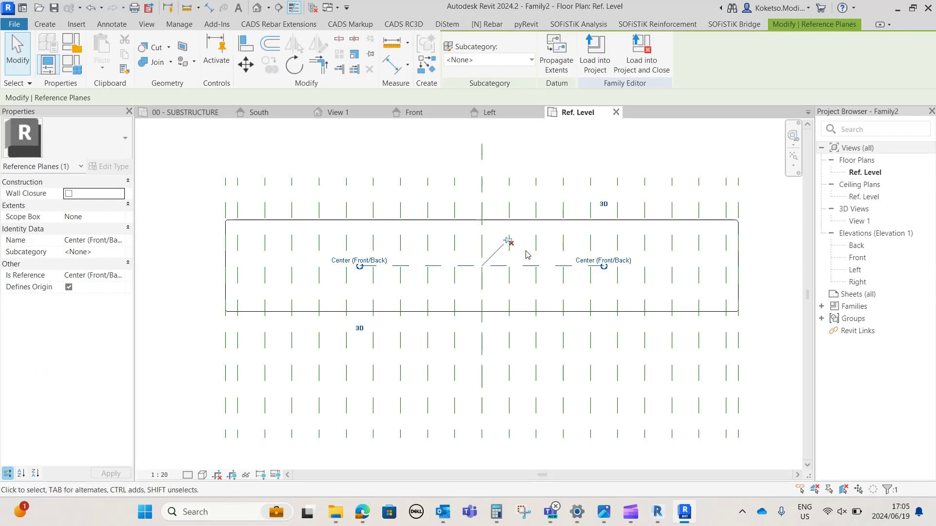
scroll(507, 246, down, 2)
drag(416, 262, 219, 260)
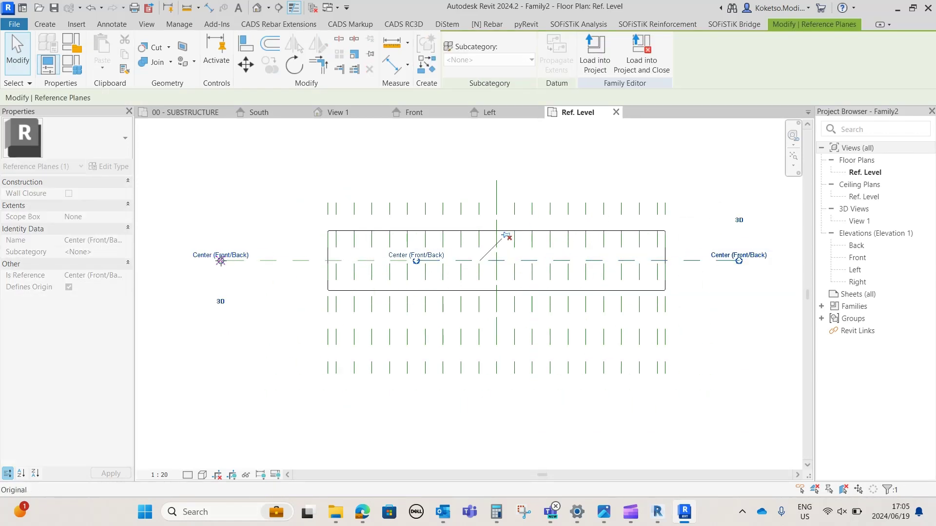
click(667, 306)
scroll(604, 296, up, 2)
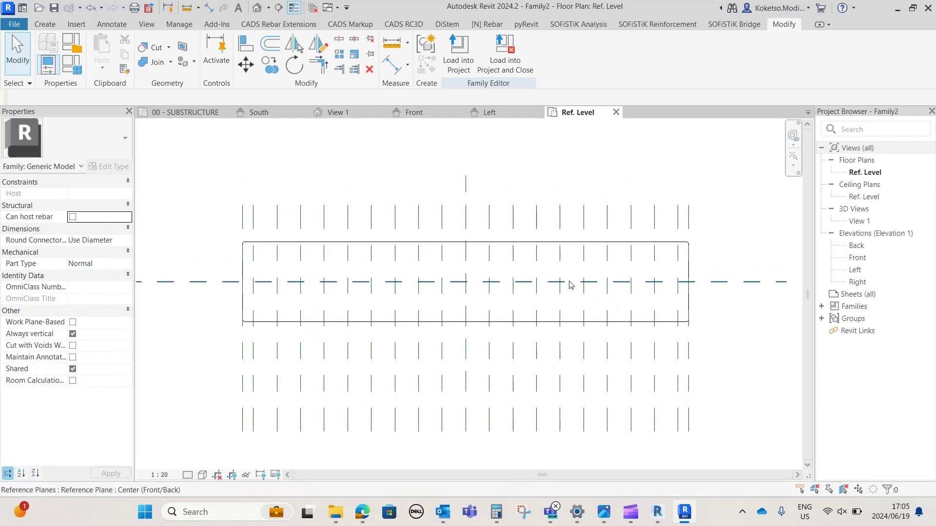
- Draw two horizontal reference planes across the extrusion, one below the Center (Front/Back) plane and one about 500 mm above it
click(44, 25)
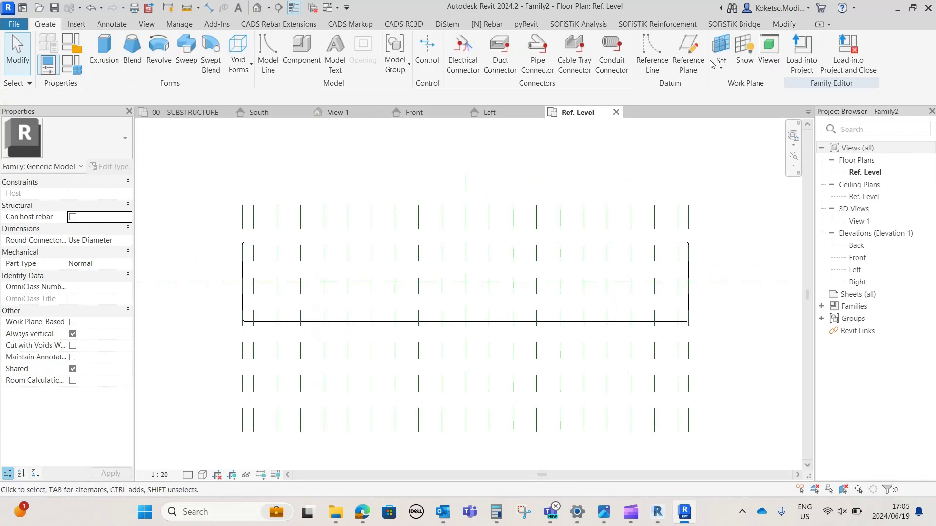
click(688, 53)
click(142, 310)
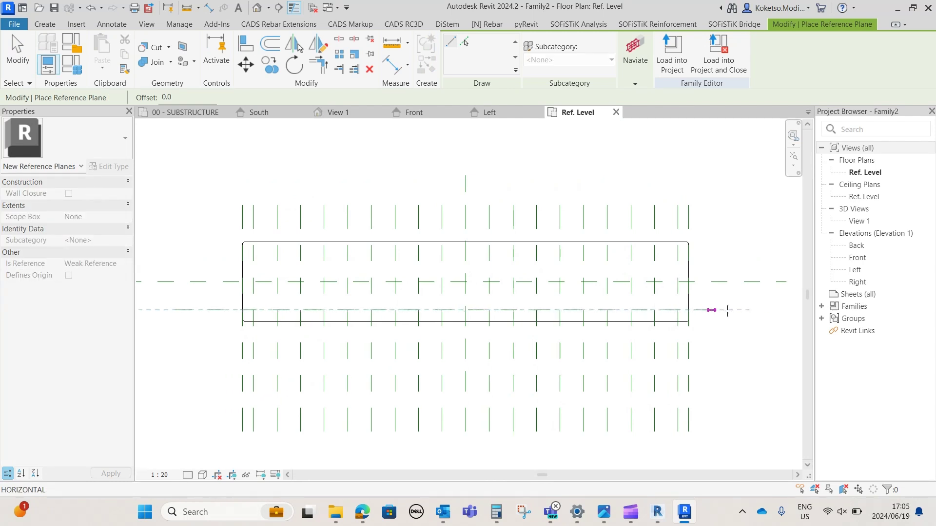
click(727, 311)
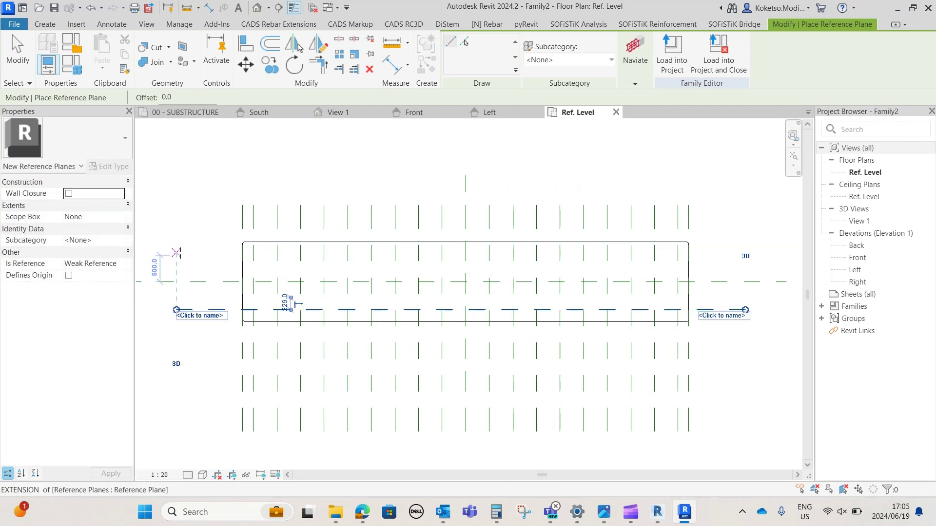
click(177, 254)
click(746, 254)
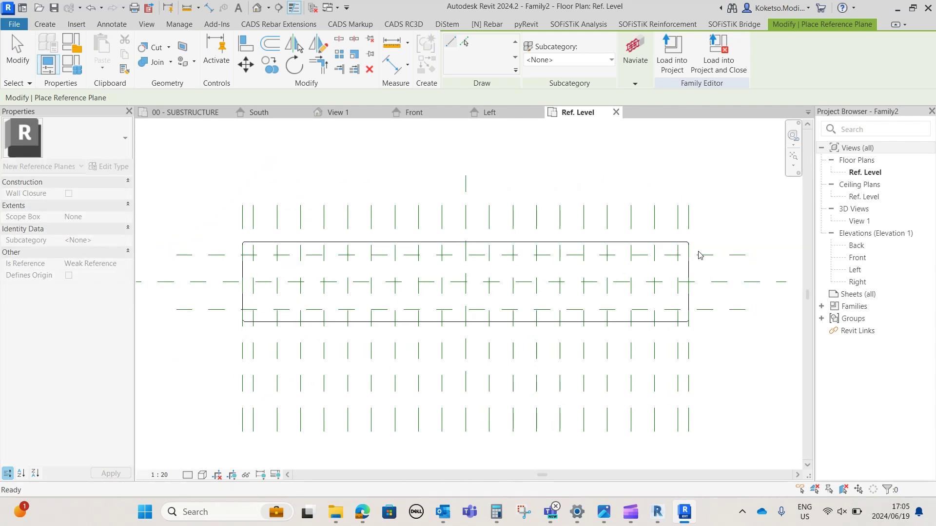
key(Escape)
key(Escape)
- Set the upper horizontal reference plane's distance from the extrusion's upper edge to 450 mm
scroll(263, 259, up, 3)
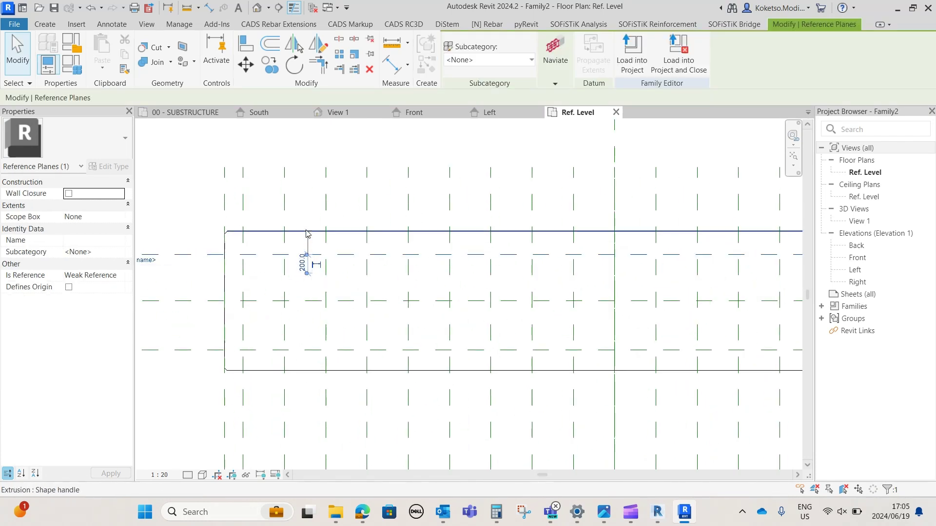
drag(306, 231, 307, 232)
scroll(342, 211, up, 2)
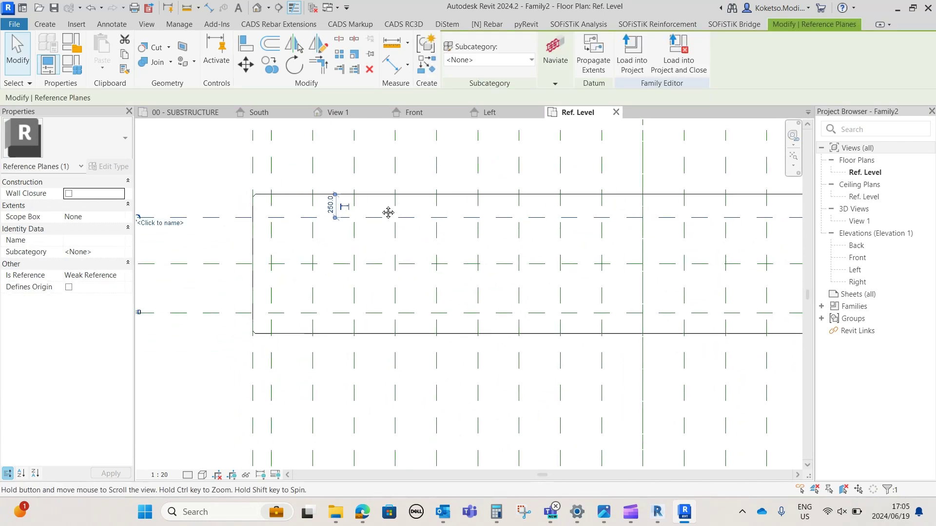
click(347, 208)
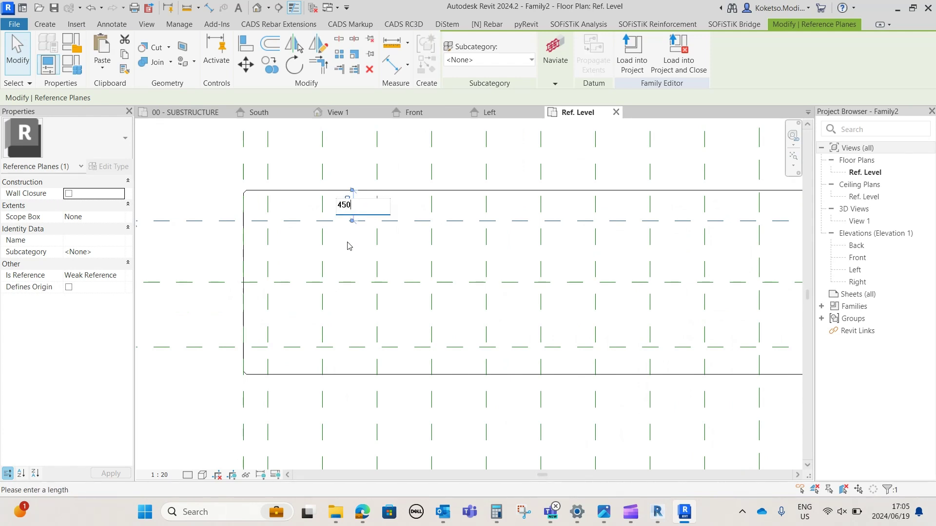
key(Return)
- Set the lower horizontal reference plane's distance from the extrusion's lower edge to 450 mm
scroll(346, 249, down, 3)
scroll(288, 318, up, 2)
click(269, 311)
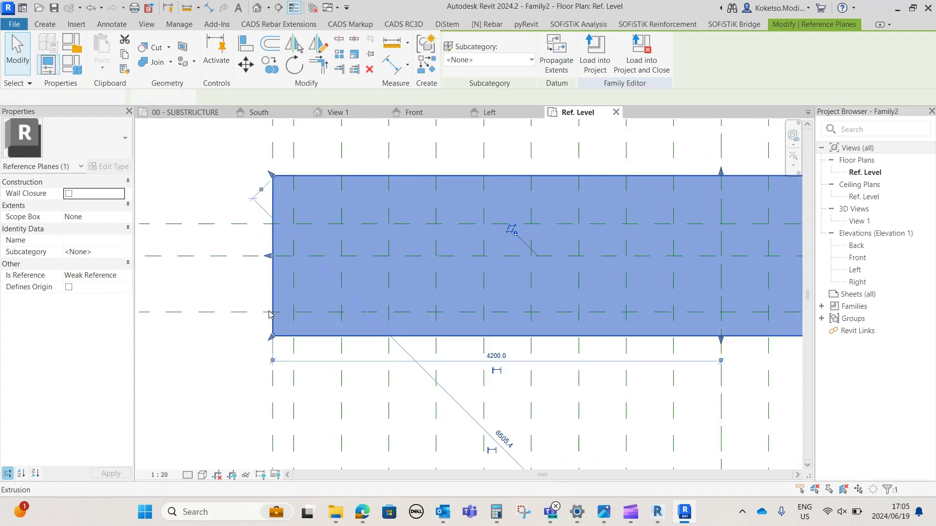
click(253, 313)
scroll(253, 311, down, 2)
scroll(314, 305, up, 2)
drag(319, 290, 321, 339)
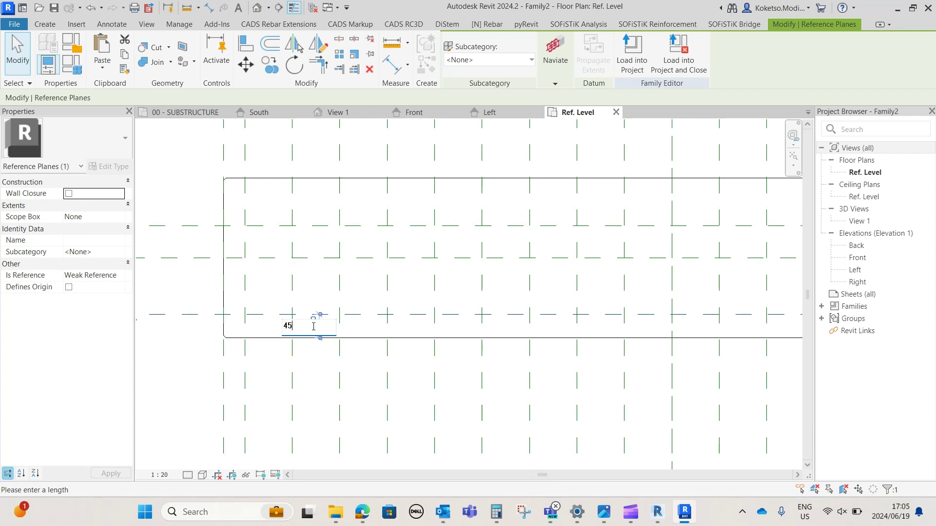
key(Return)
key(Escape)
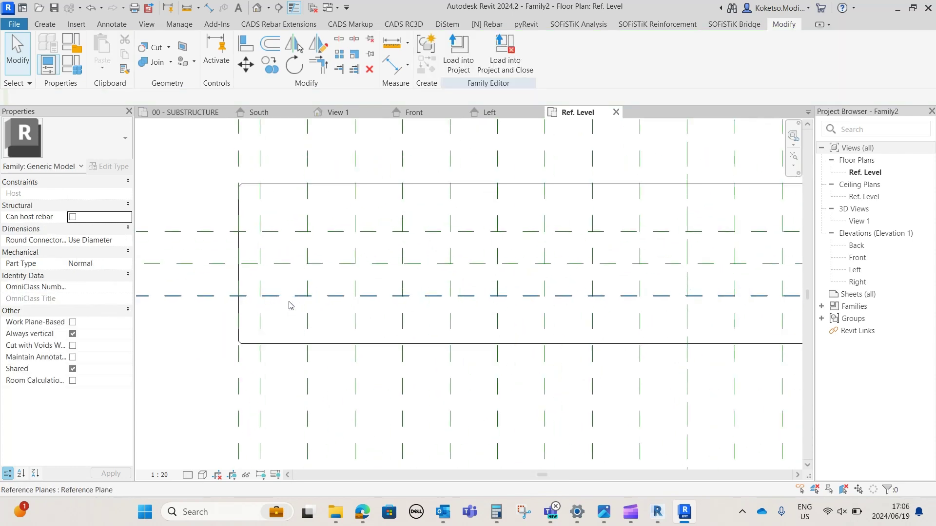
- Place two ELASTOMERIC BEARING components where the third vertical reference plane from the extrusion's left end crosses the two outer horizontal planes
click(46, 24)
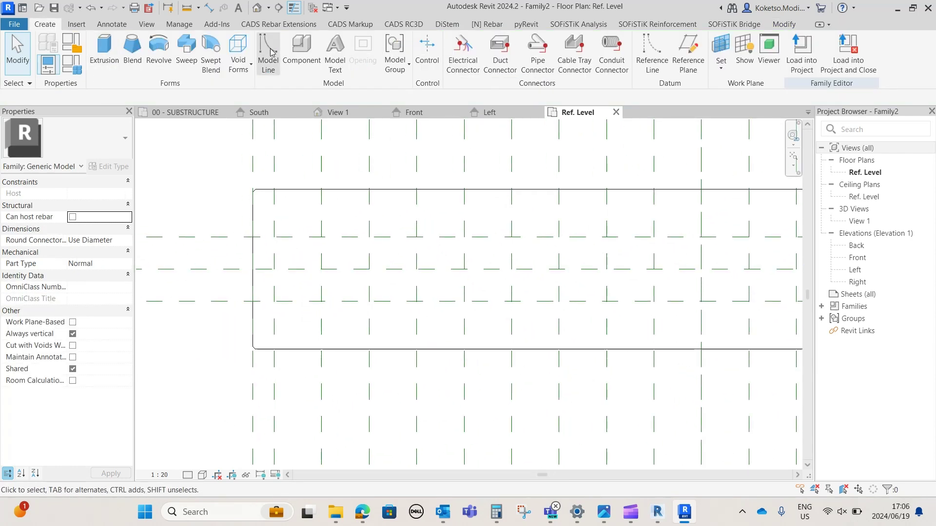
click(302, 52)
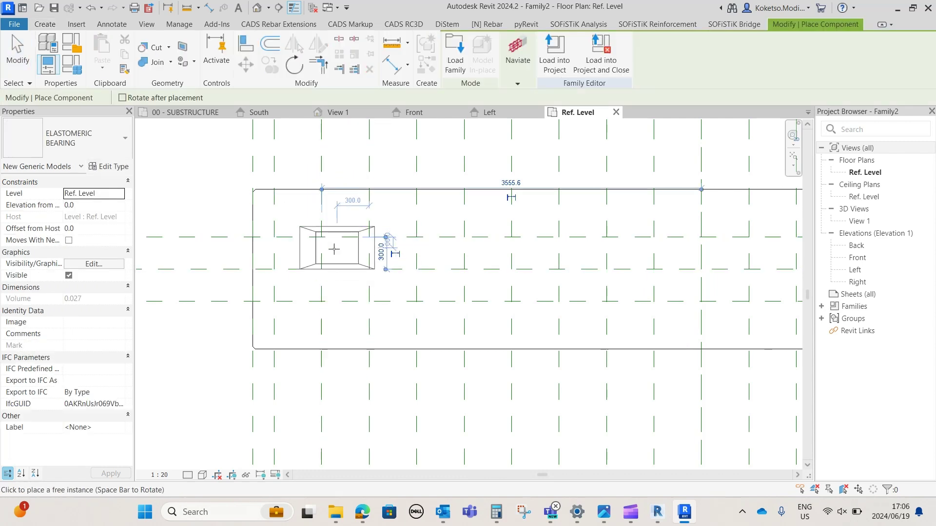
key(Escape)
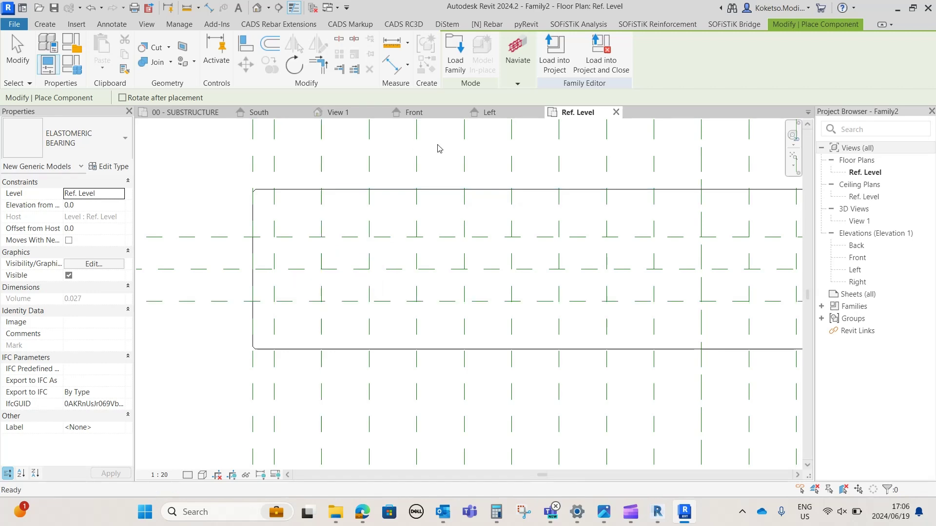
- In the Front elevation, move both bearings up 6000 mm onto the top of the pier cap and check them in 3D
click(429, 112)
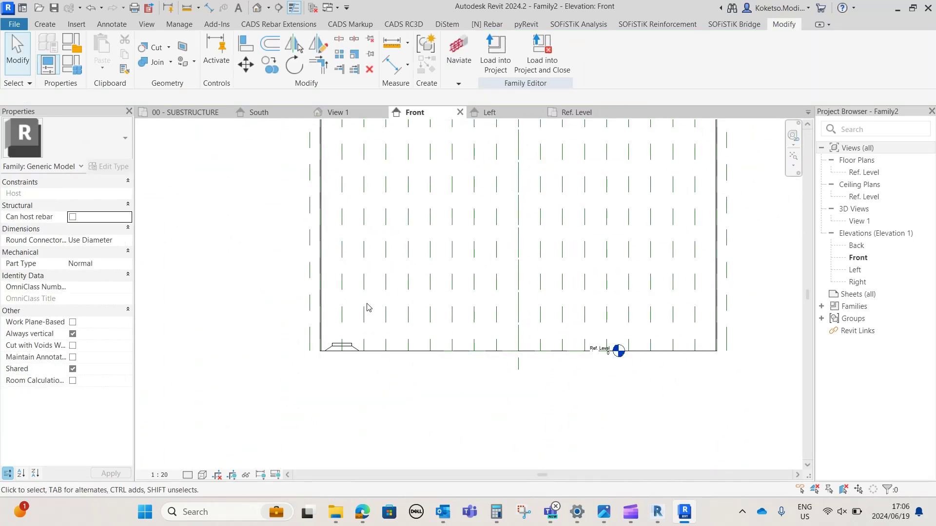
scroll(367, 307, up, 6)
click(359, 363)
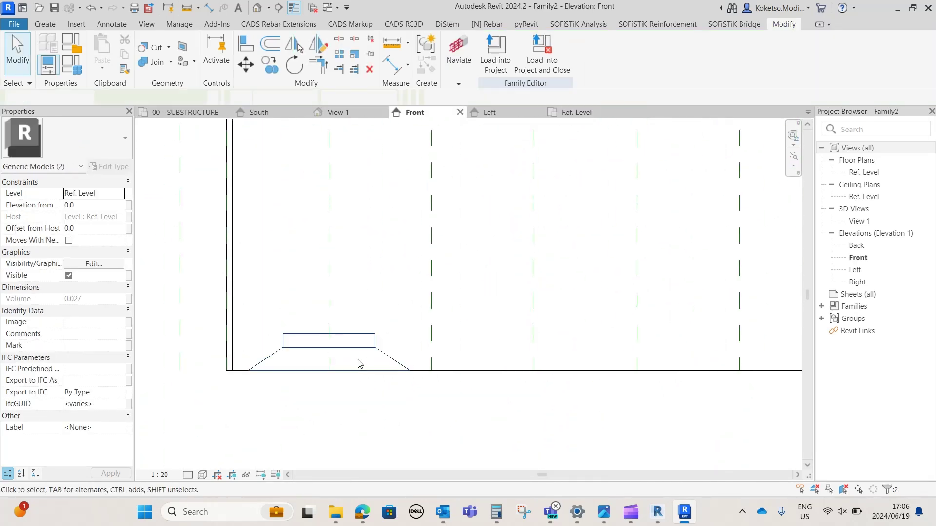
key(m)
key(v)
scroll(361, 368, down, 3)
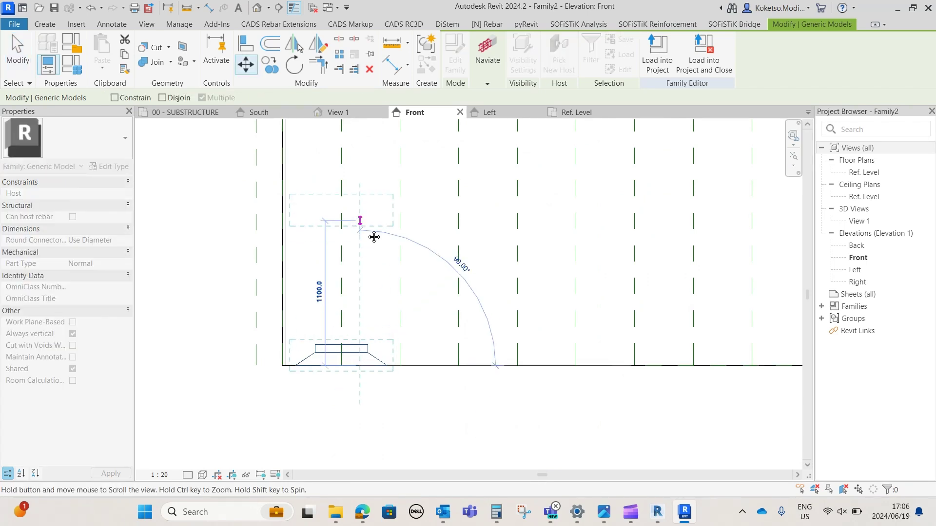
middle_drag(374, 237, 371, 415)
scroll(372, 415, down, 2)
middle_drag(369, 220, 352, 378)
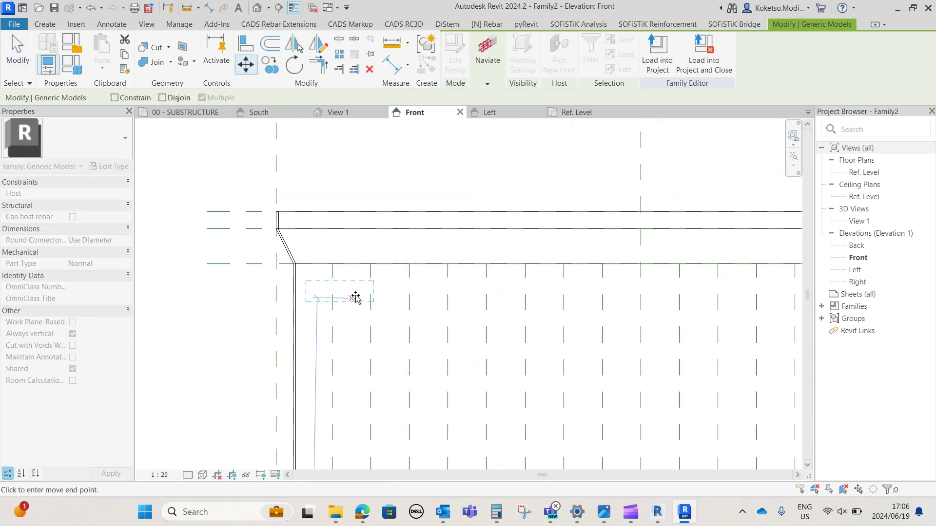
click(353, 213)
key(Escape)
click(338, 112)
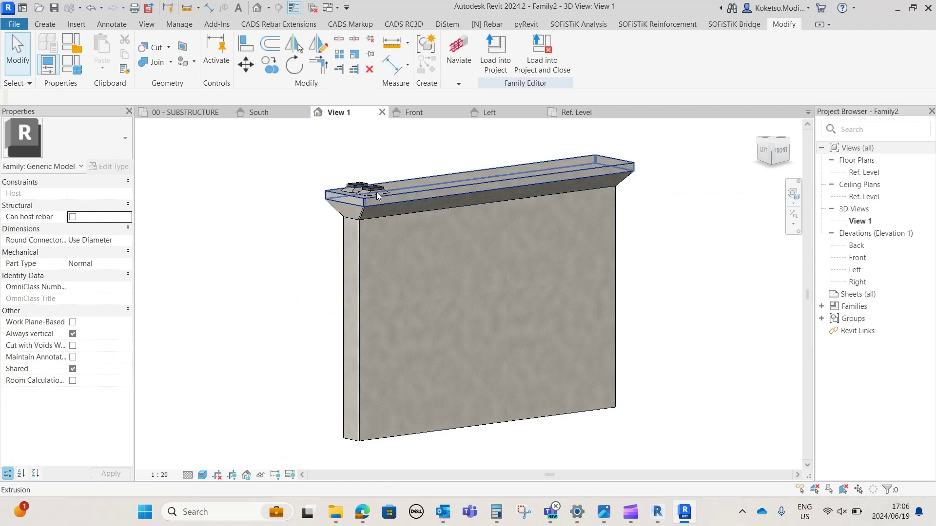
scroll(378, 195, up, 3)
shift+middle_drag(420, 223, 569, 256)
shift+middle_drag(615, 280, 549, 96)
- In the Ref. Level plan, copy the bearing pair at 888.9 mm spacing onto every second vertical reference plane up to the center plane
click(580, 113)
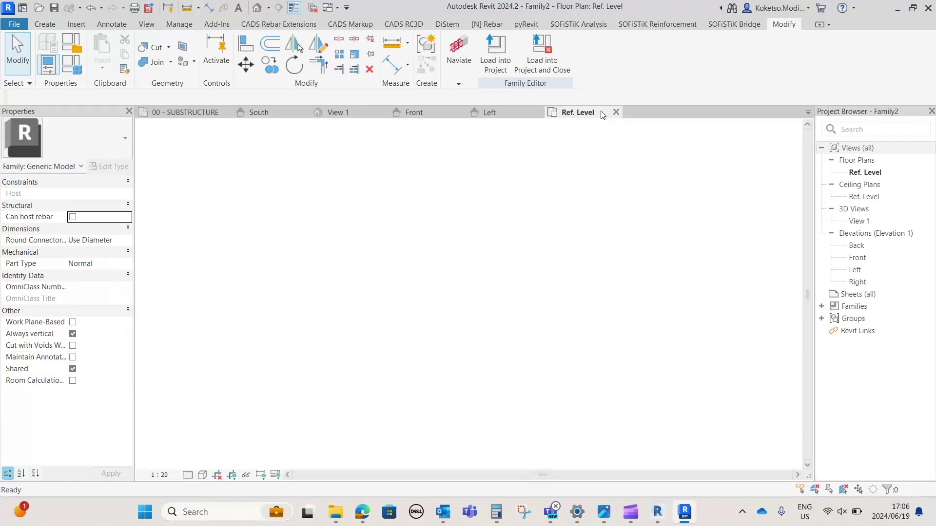
click(353, 244)
ctrl+click(315, 292)
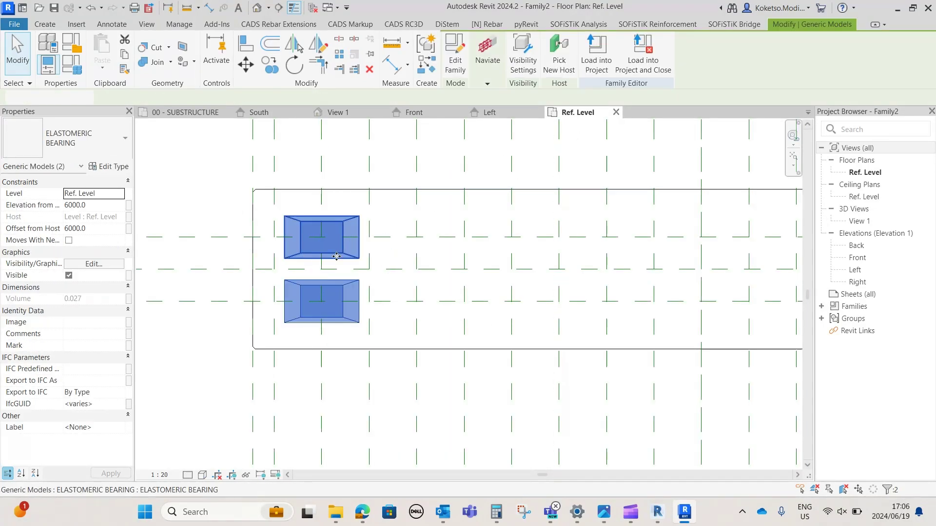
scroll(337, 257, down, 1)
key(c)
key(o)
scroll(330, 274, down, 1)
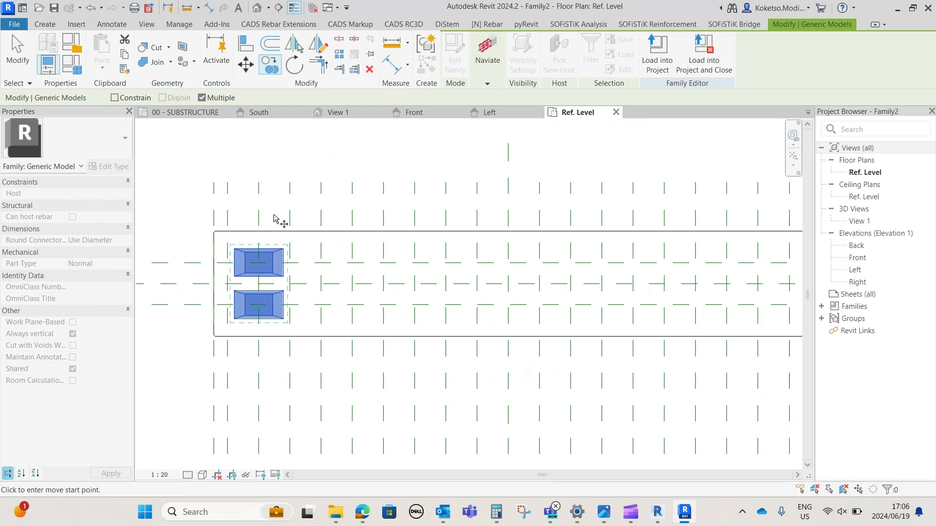
scroll(273, 218, up, 1)
click(254, 200)
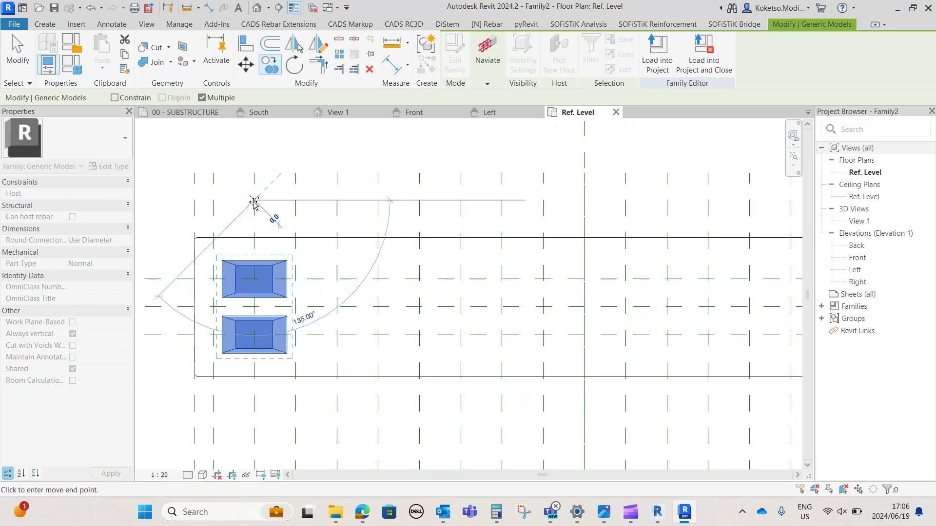
click(337, 200)
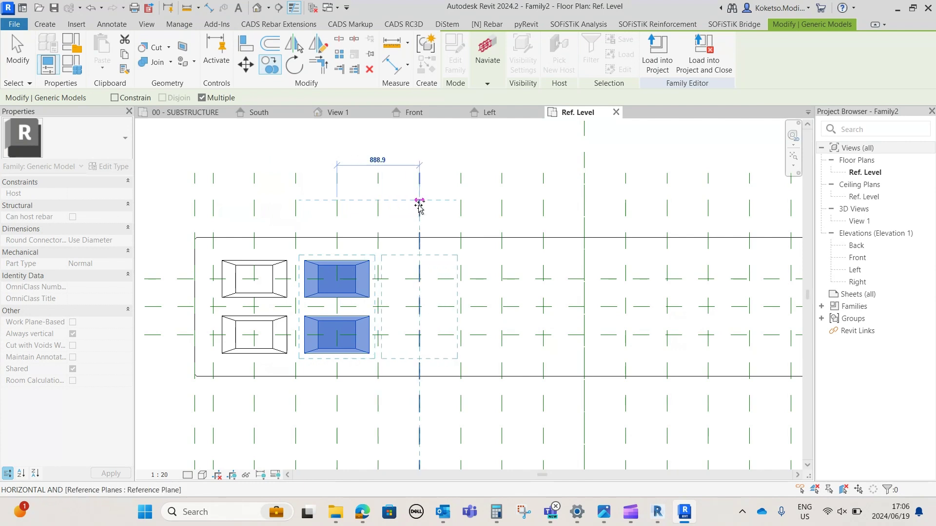
click(418, 205)
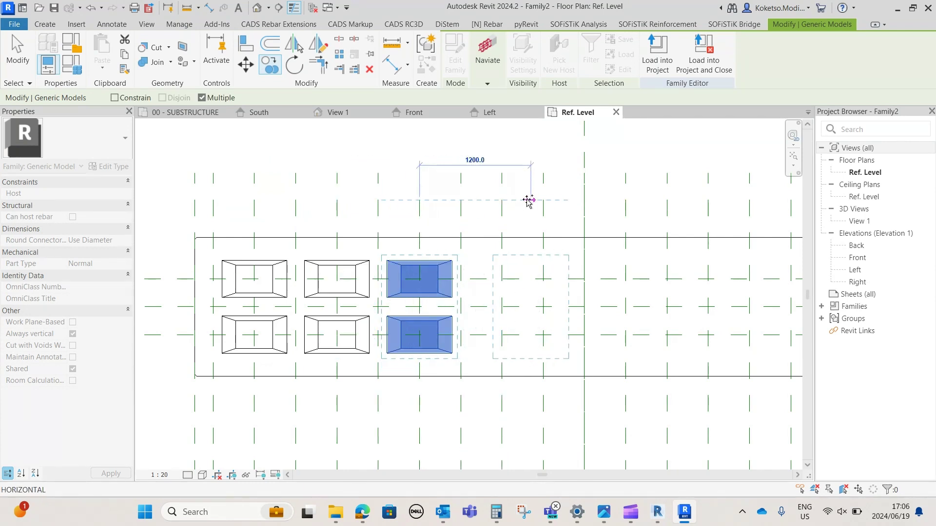
click(501, 200)
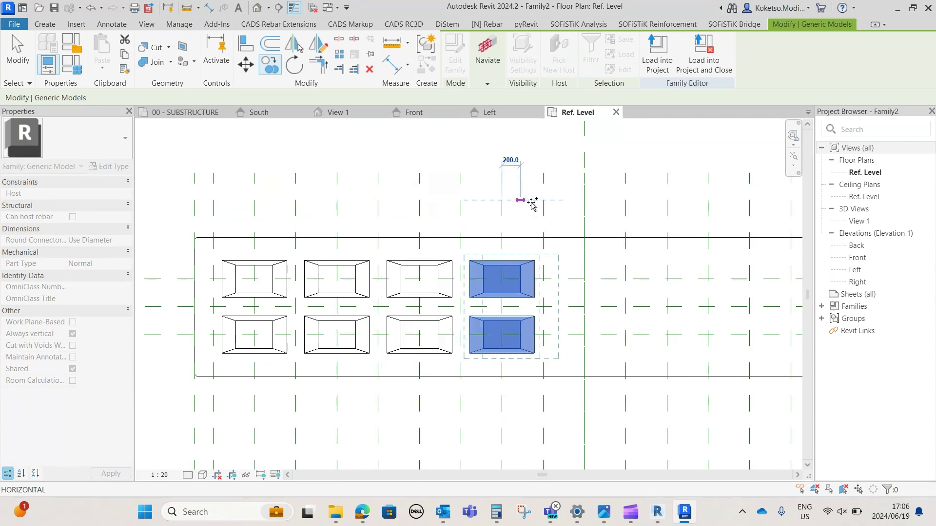
click(587, 200)
- Copy the bearing pair four more times at 888.9 mm spacing across the half of the extrusion beyond the center plane
middle_drag(587, 207, 332, 215)
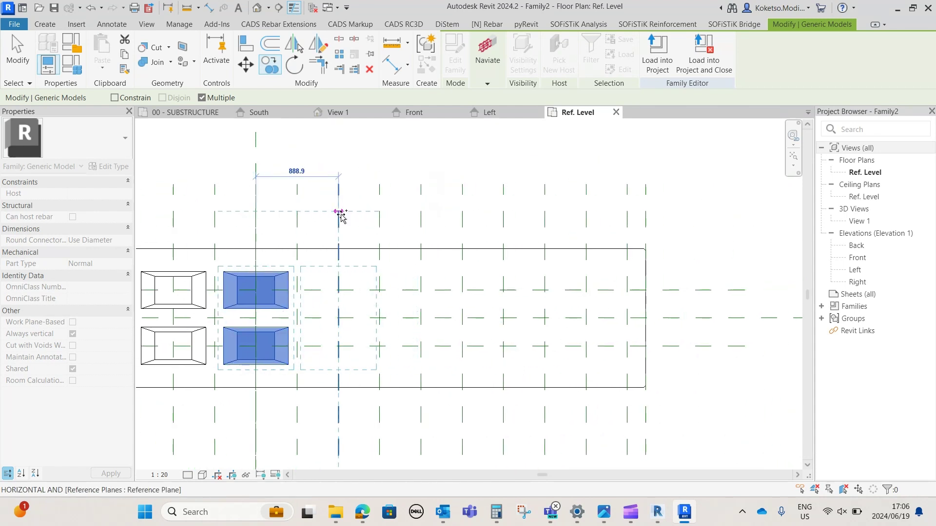
click(341, 215)
click(424, 214)
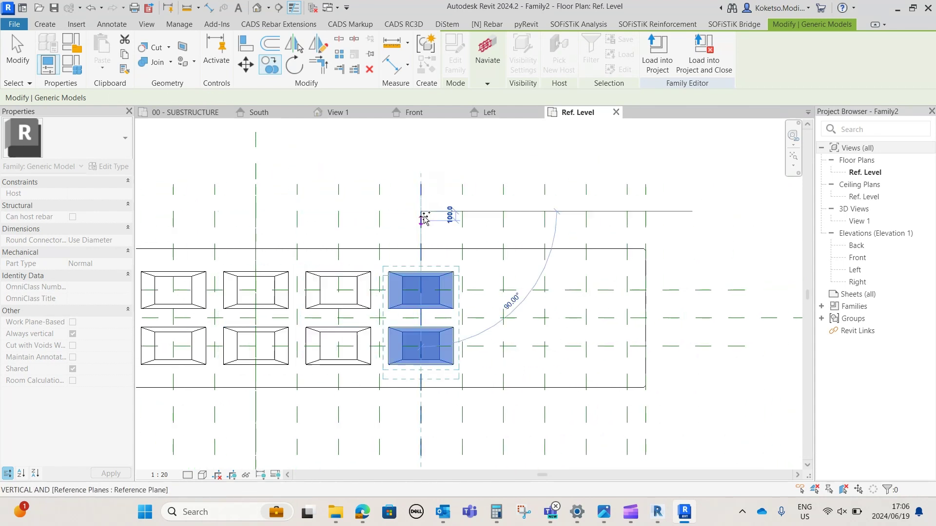
click(504, 214)
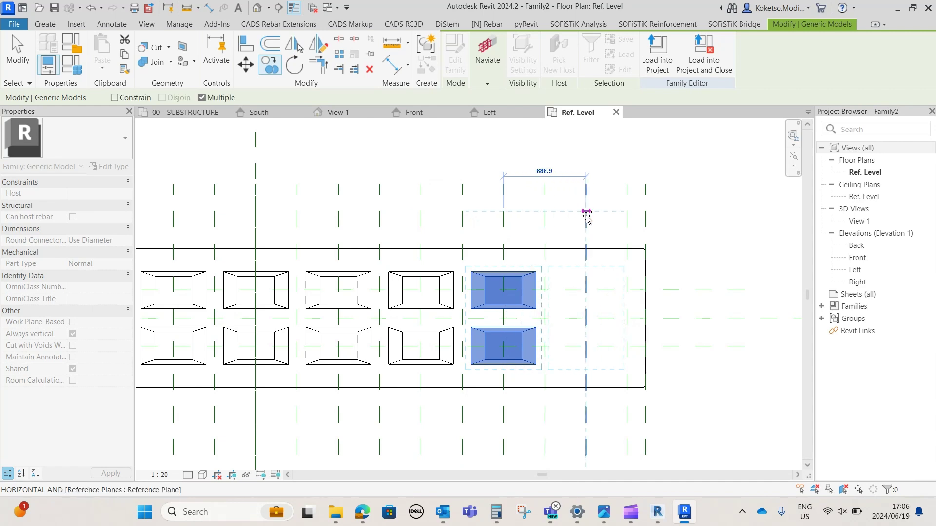
click(586, 217)
key(Escape)
key(Escape)
- Check the bearings in 3D, then save the family as PIERS while loading it into Project1 and closing it
click(338, 113)
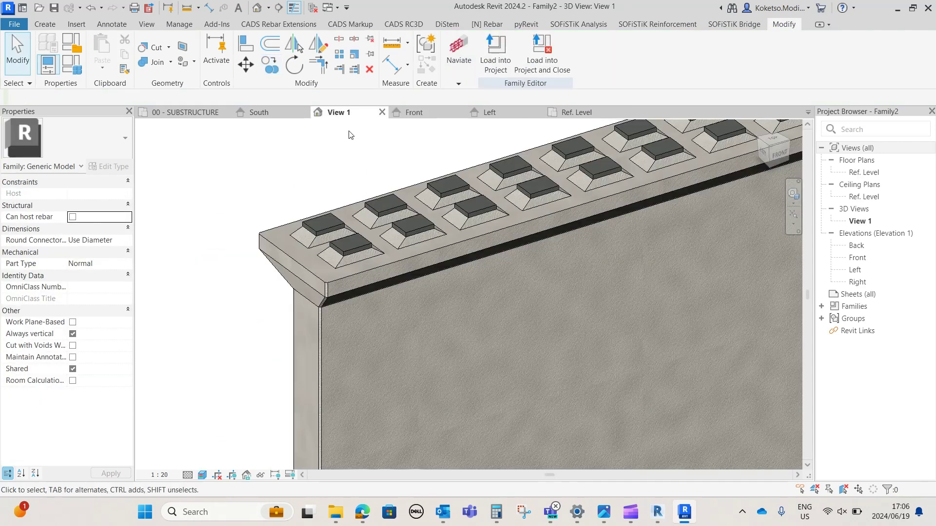
scroll(308, 293, down, 3)
shift+middle_drag(308, 293, 545, 218)
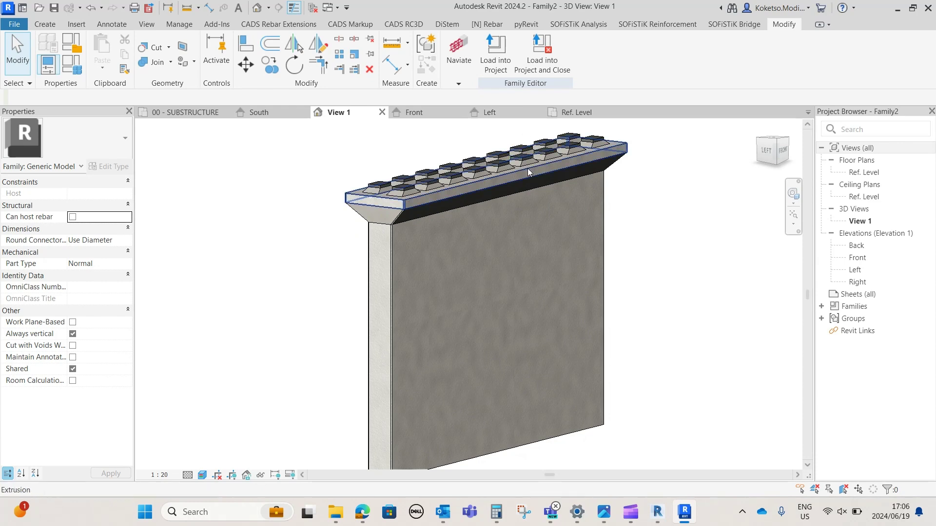
middle_drag(531, 203, 533, 220)
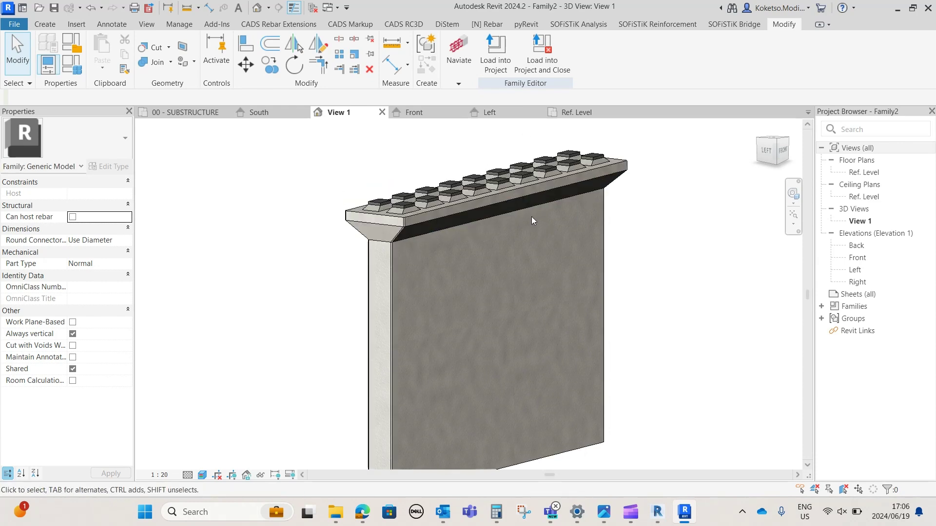
click(542, 59)
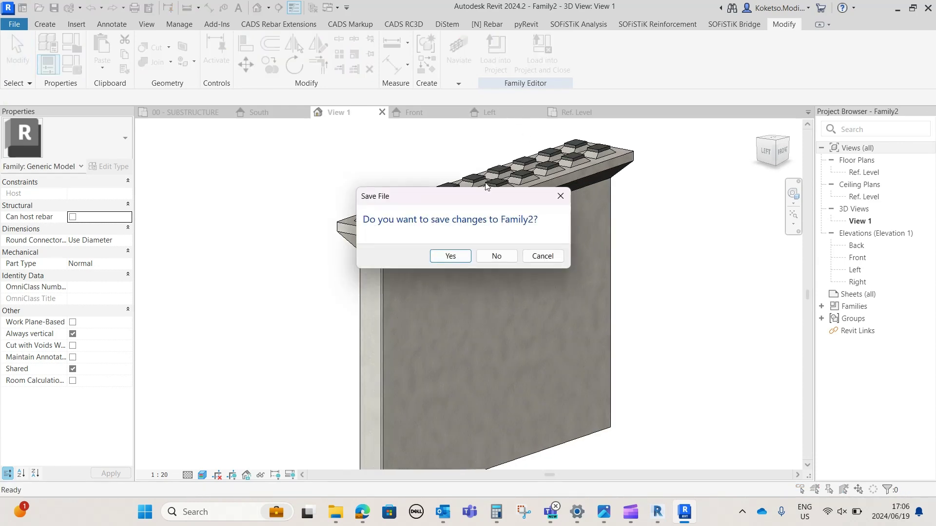
click(451, 257)
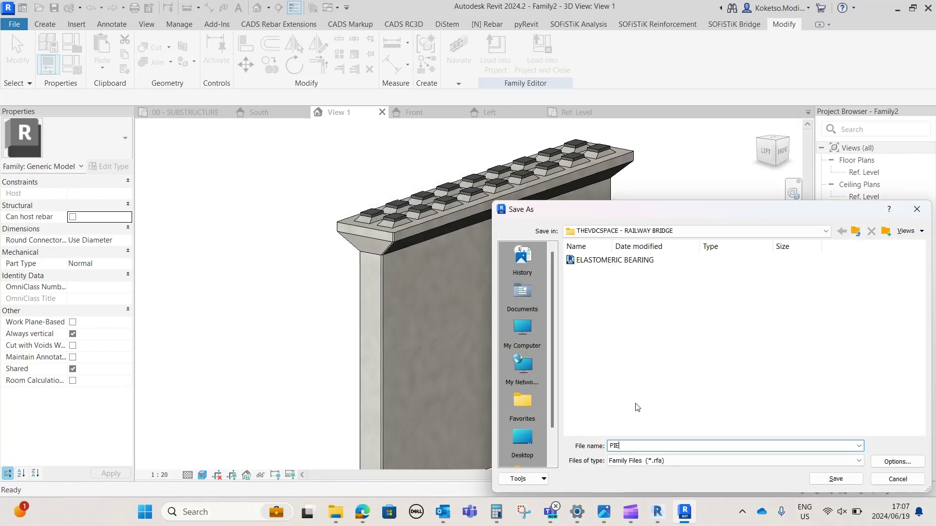
click(835, 480)
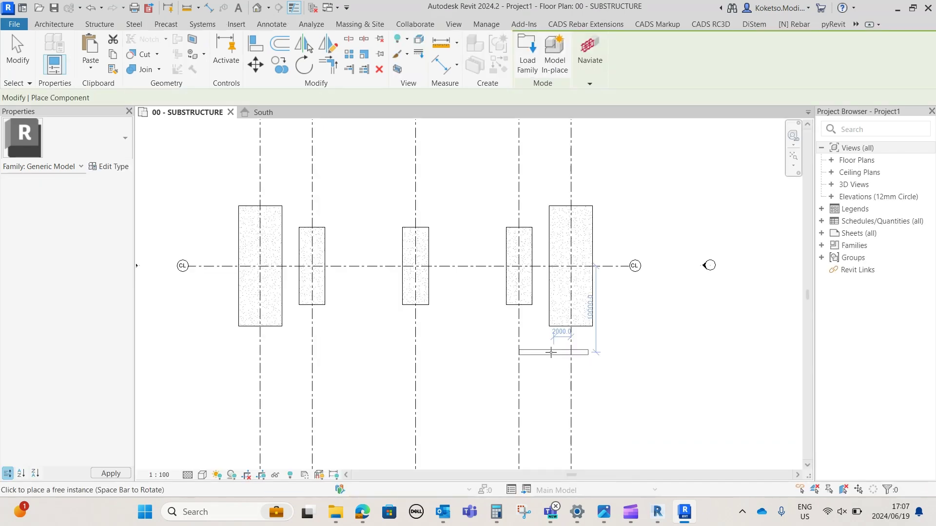
- Place two PIERS instances, rotated to run along the footings, where grid CL crosses grid PIER-01 and the next pier grid
scroll(351, 258, up, 4)
key(space)
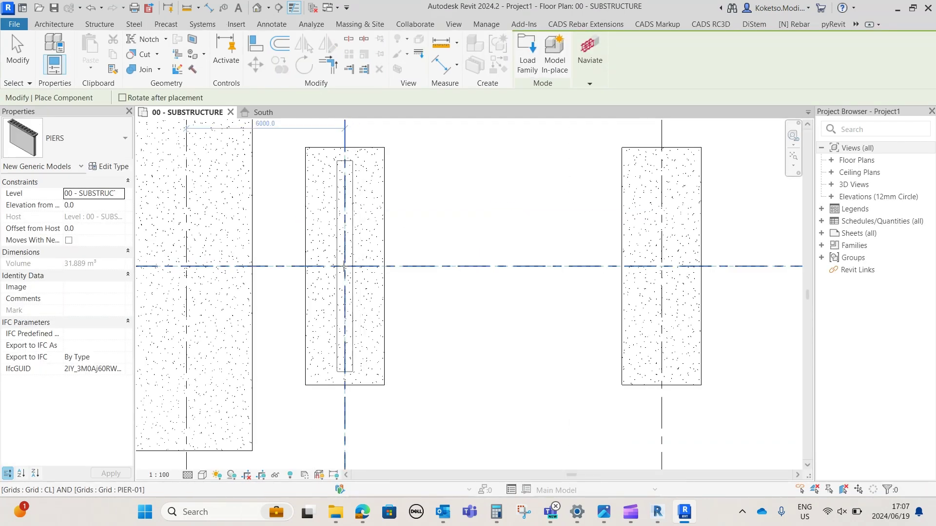
click(340, 265)
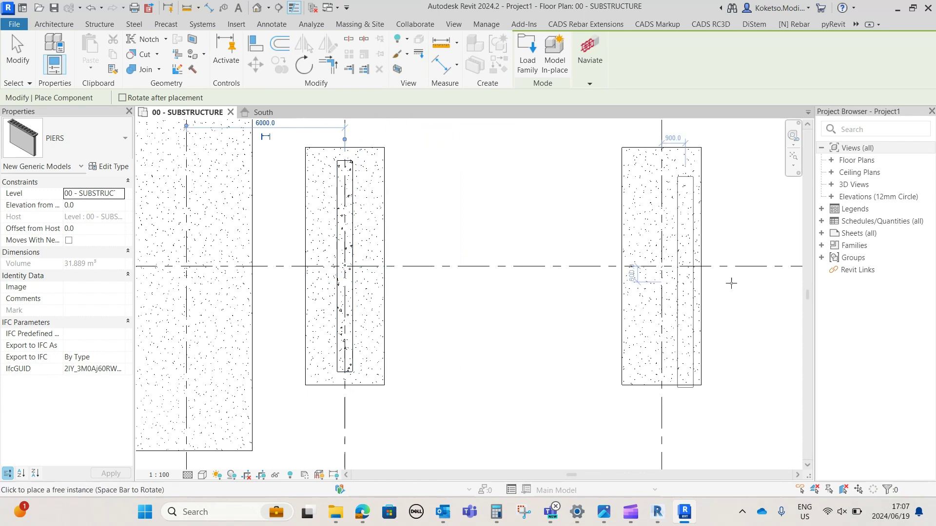
click(662, 270)
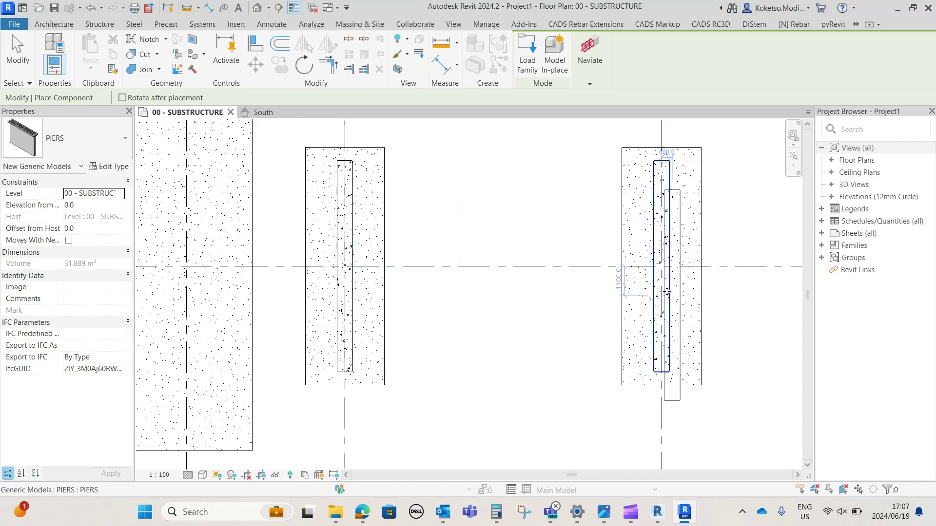
key(Escape)
key(Escape)
- Examine the placed piers against the 00 - SUBSTRUCTURE and 01 - SUPERSTRUCTURE levels in the South elevation, including a pier's Level property
click(263, 112)
scroll(161, 234, up, 3)
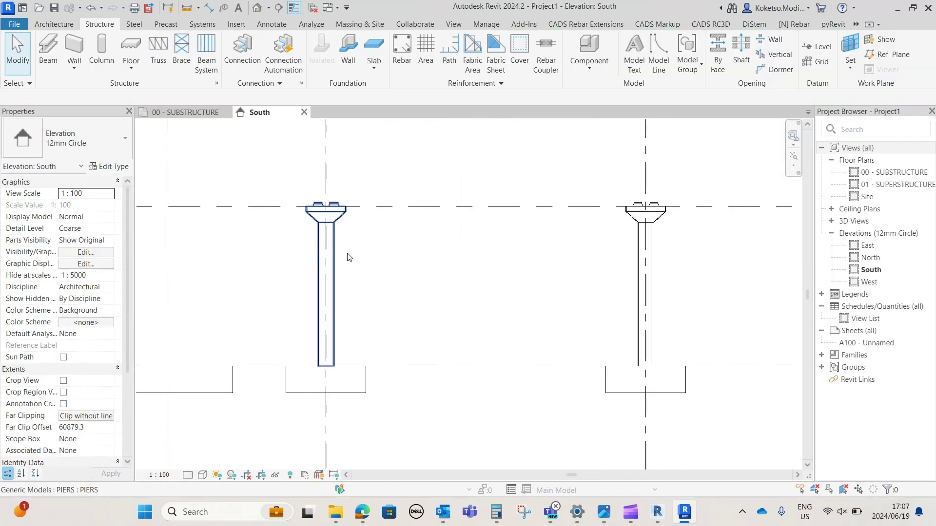
scroll(397, 234, down, 2)
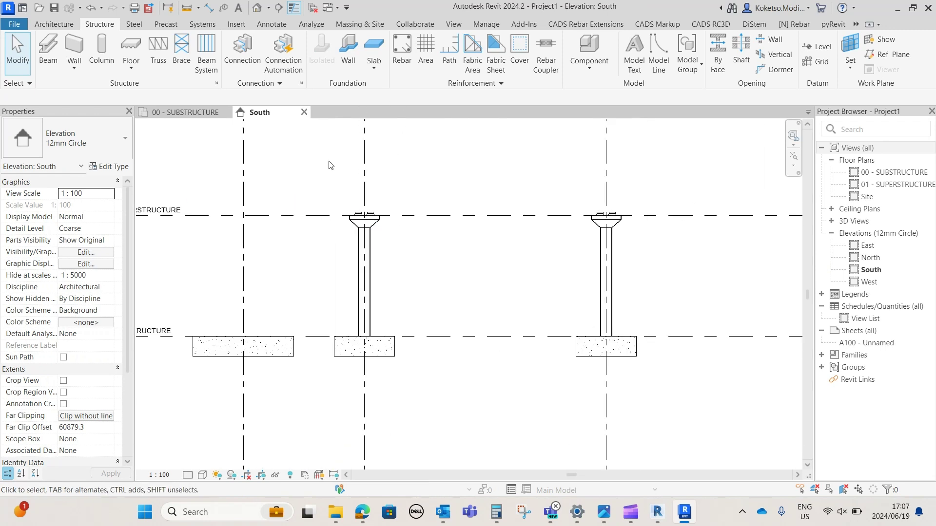
middle_drag(399, 256, 454, 274)
click(425, 271)
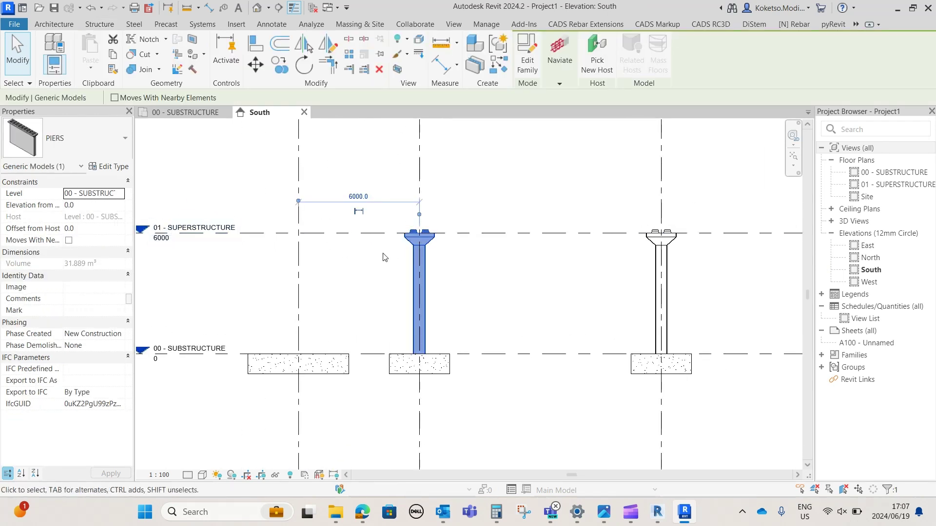
click(94, 195)
click(326, 191)
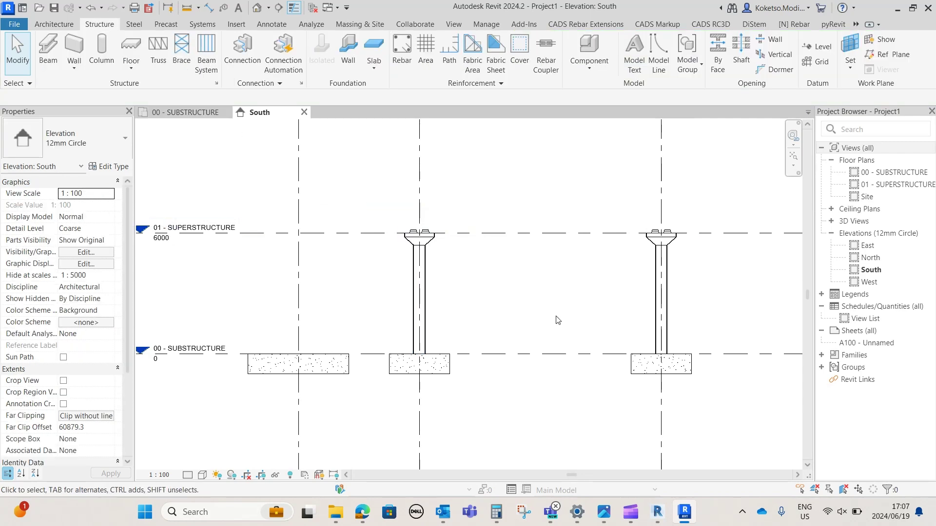
scroll(368, 254, down, 3)
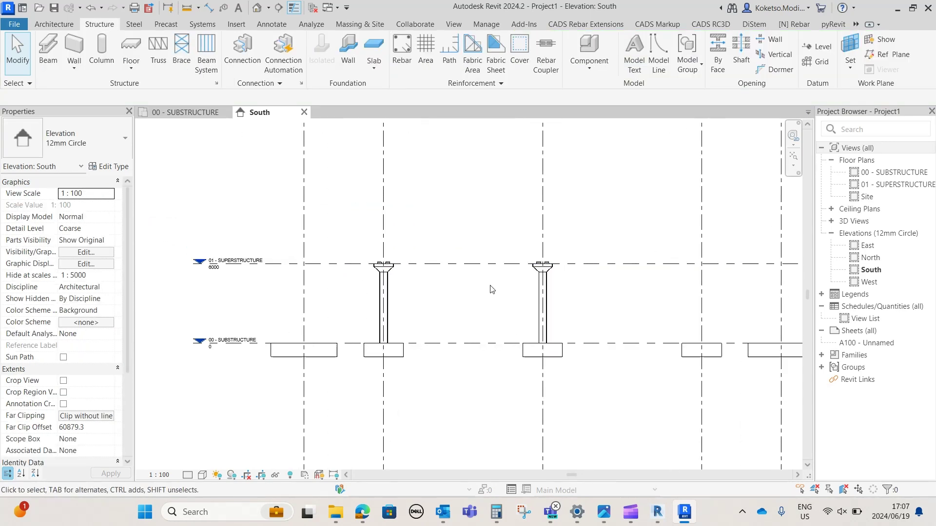
- Copy the pier on grid PIER-02 onto the empty pier footing at the next grid and inspect all the piers in 3D
click(545, 291)
scroll(553, 291, up, 2)
middle_drag(553, 291, 414, 246)
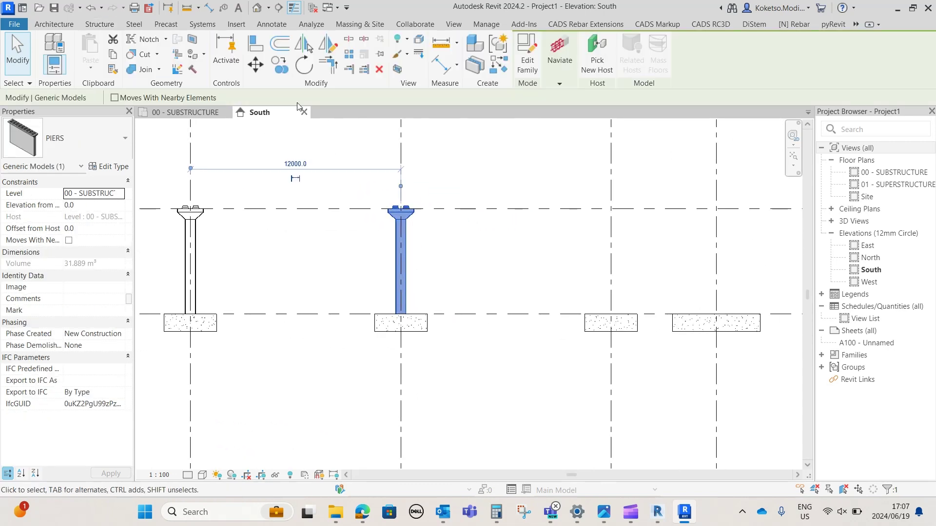
click(286, 68)
click(401, 186)
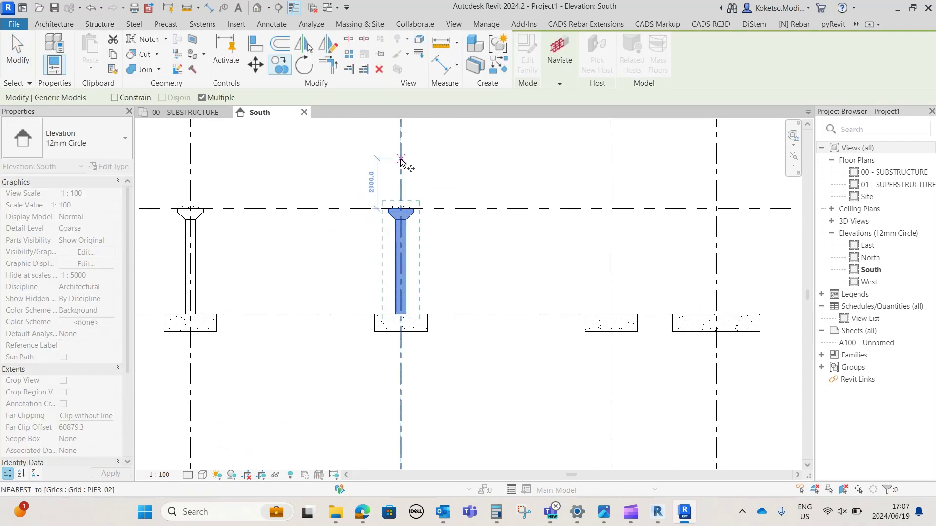
click(609, 167)
key(Escape)
key(Escape)
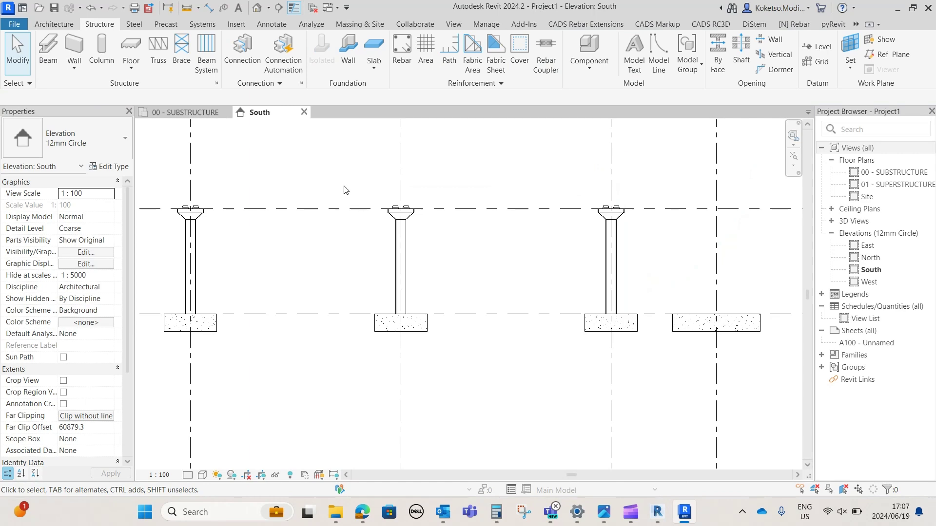
click(257, 8)
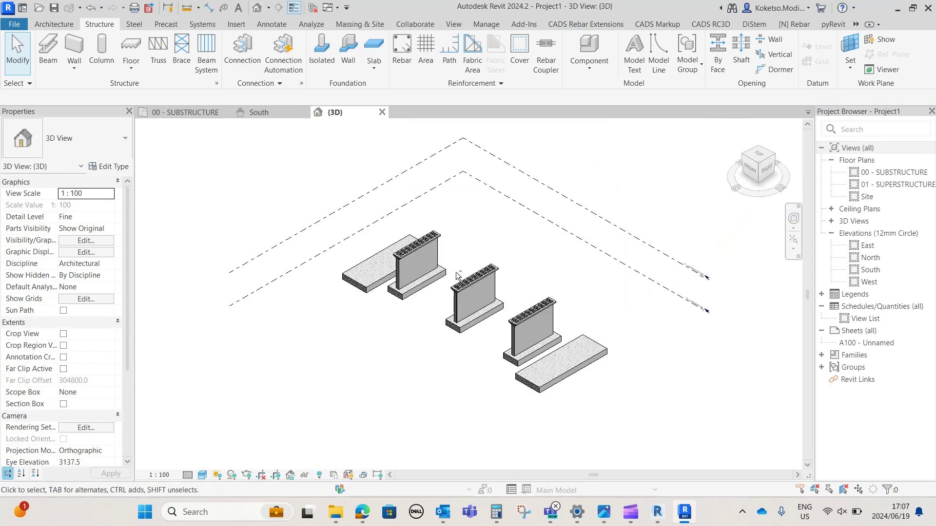
shift+middle_drag(455, 272, 506, 306)
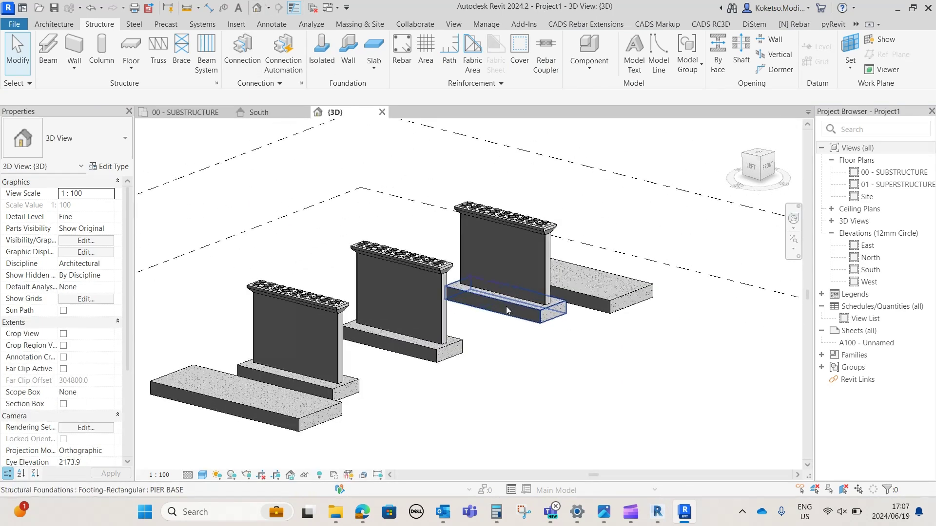
- Create a new multi-category material takeoff for the New Construction phase, keeping the name Multi-Category Material Takeoff
drag(811, 307, 782, 307)
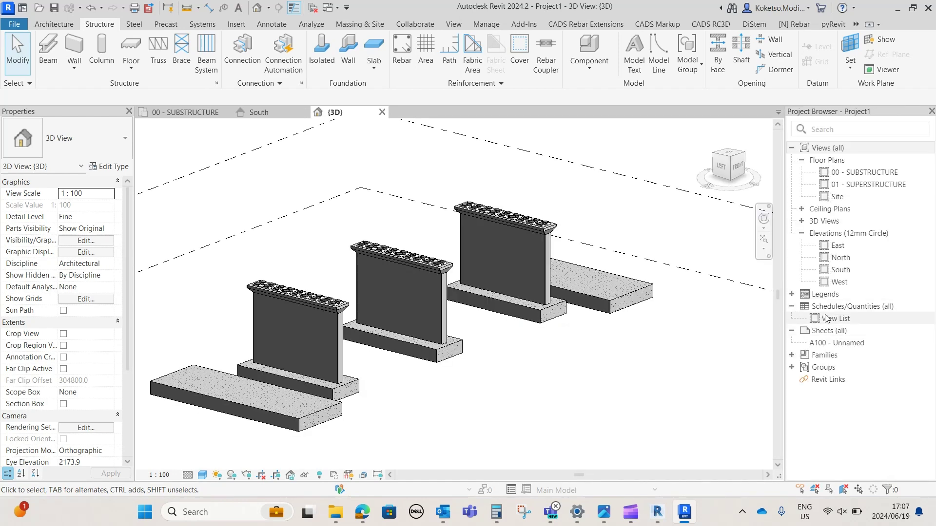
click(831, 308)
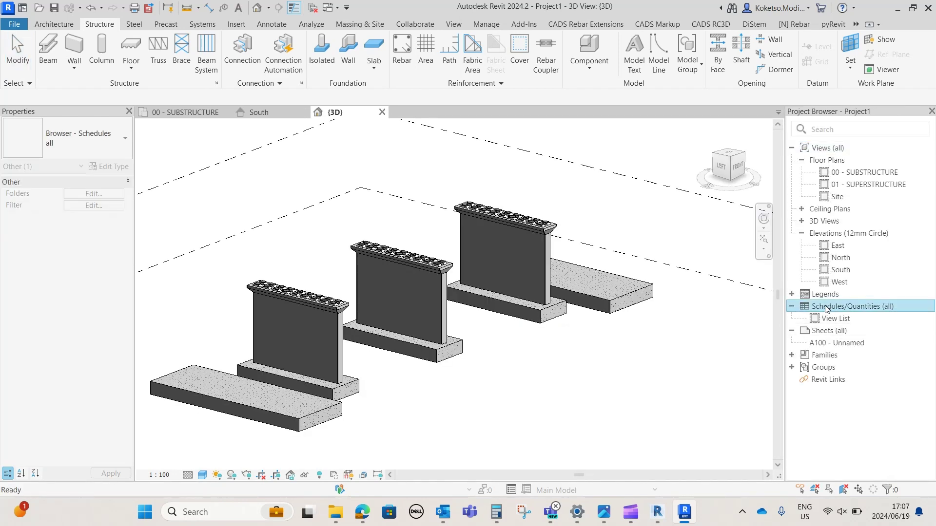
right_click(827, 309)
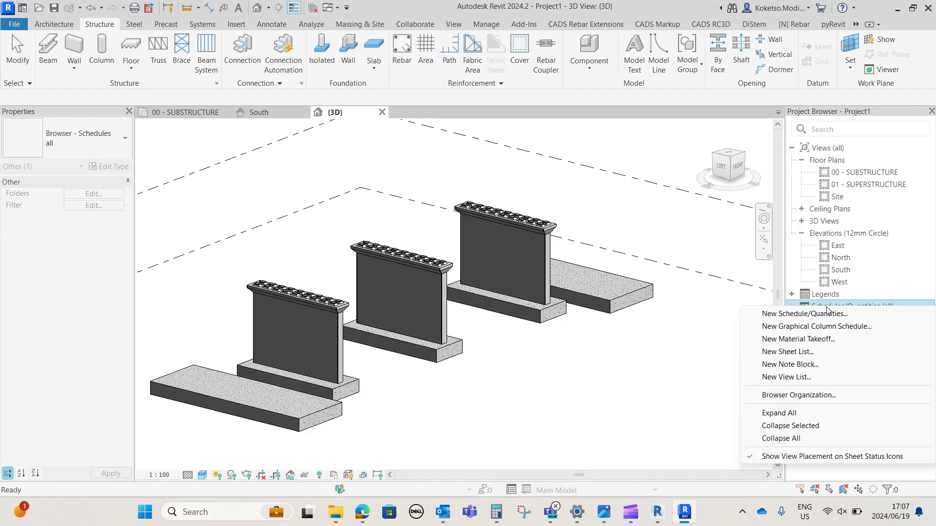
click(798, 339)
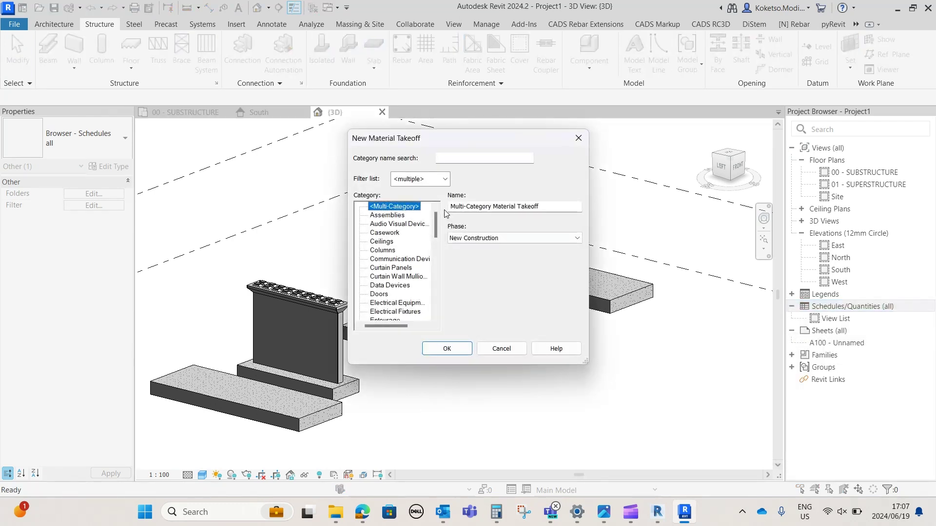
click(448, 349)
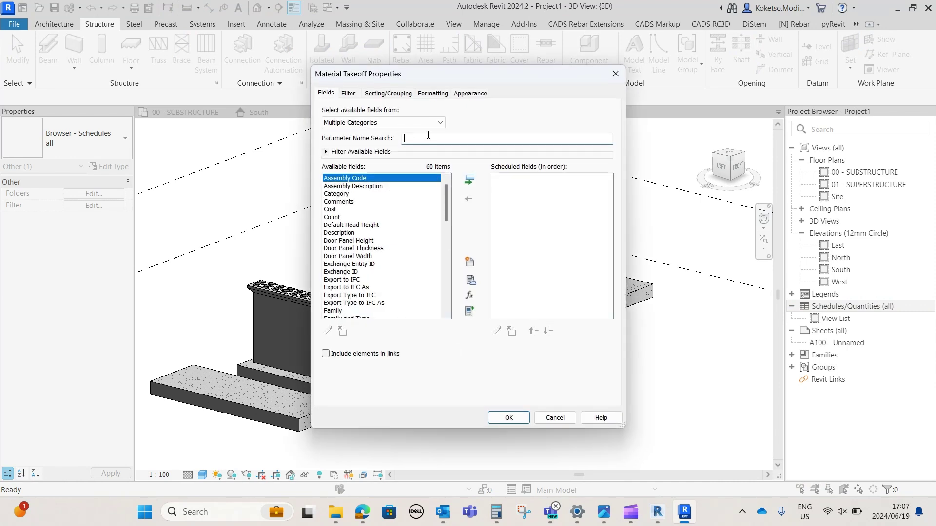
- Add the Category, Type, Family and Level fields to the material takeoff, in that order
text(CAT)
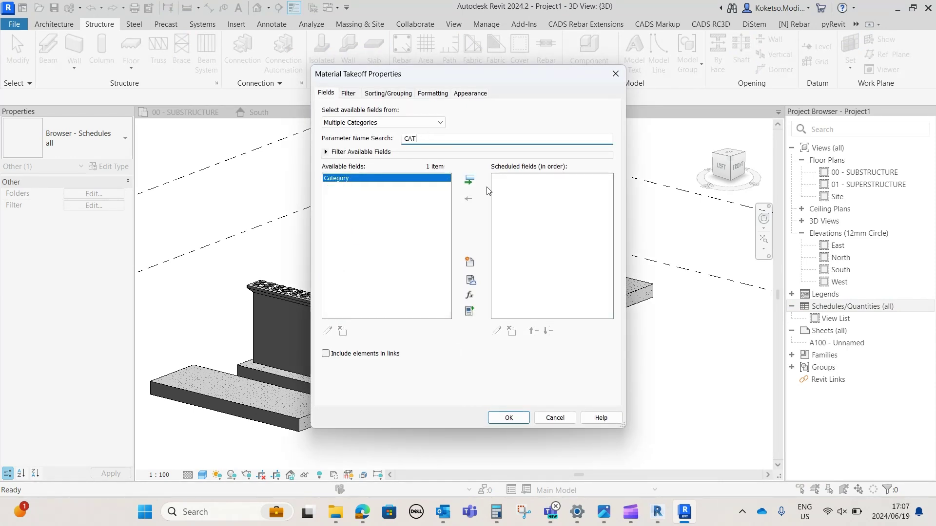
click(471, 179)
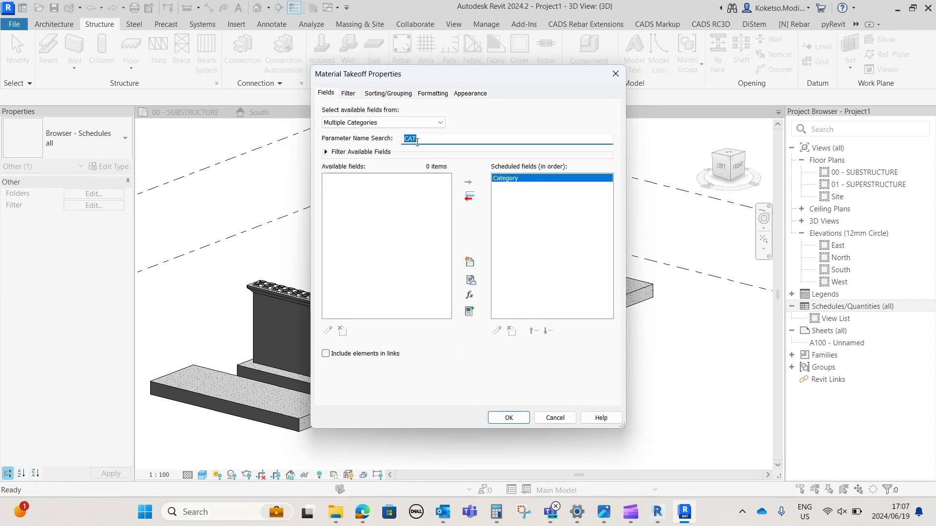
text(TY)
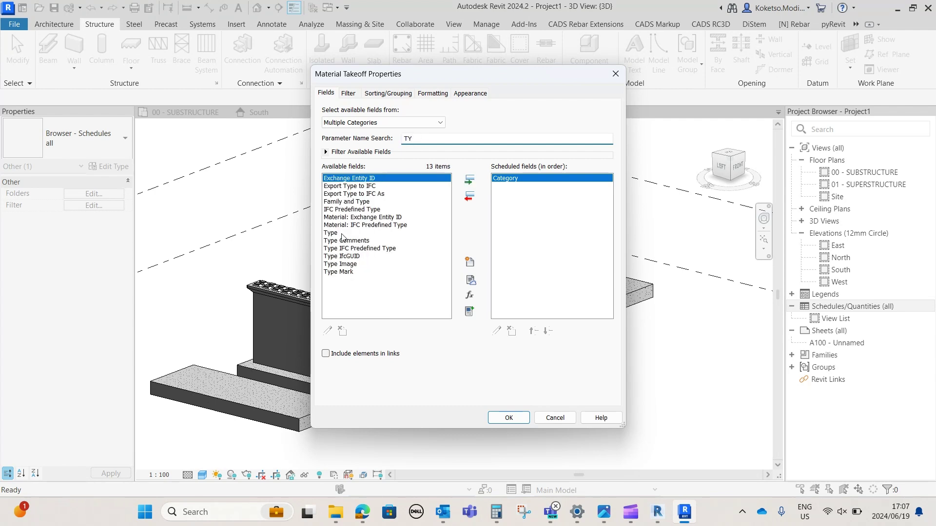
click(331, 233)
click(469, 180)
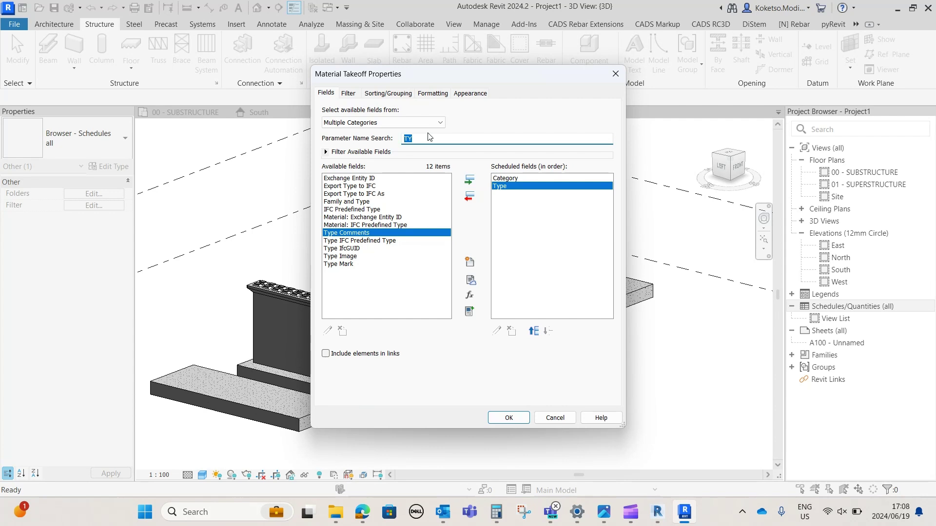
text(FA)
click(359, 188)
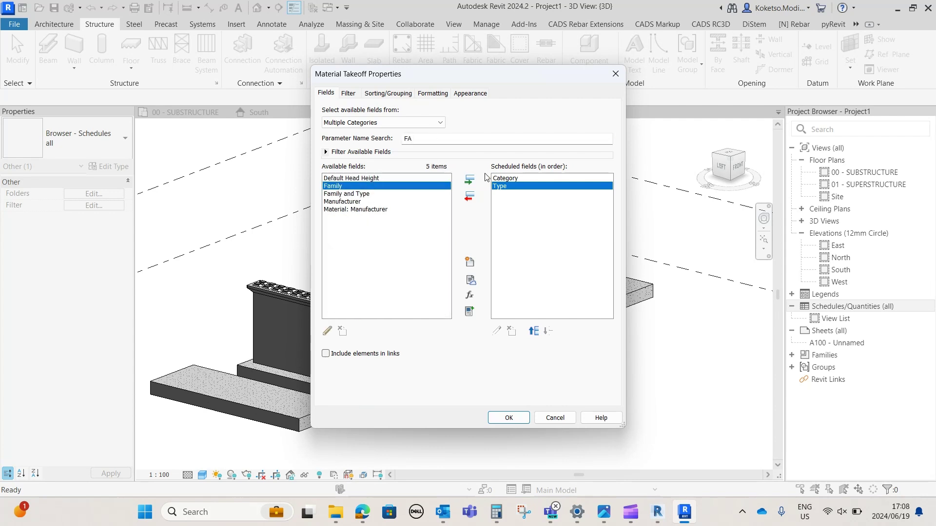
click(470, 180)
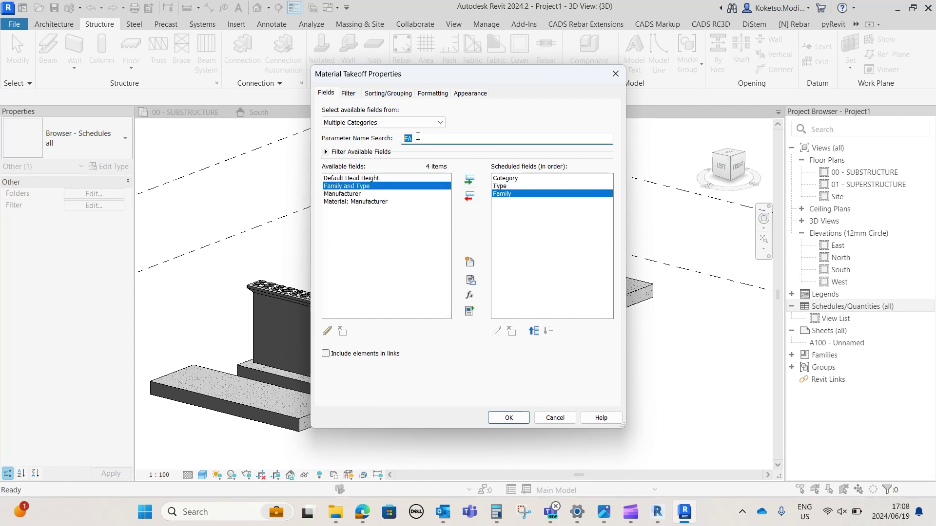
text(LEV)
click(471, 179)
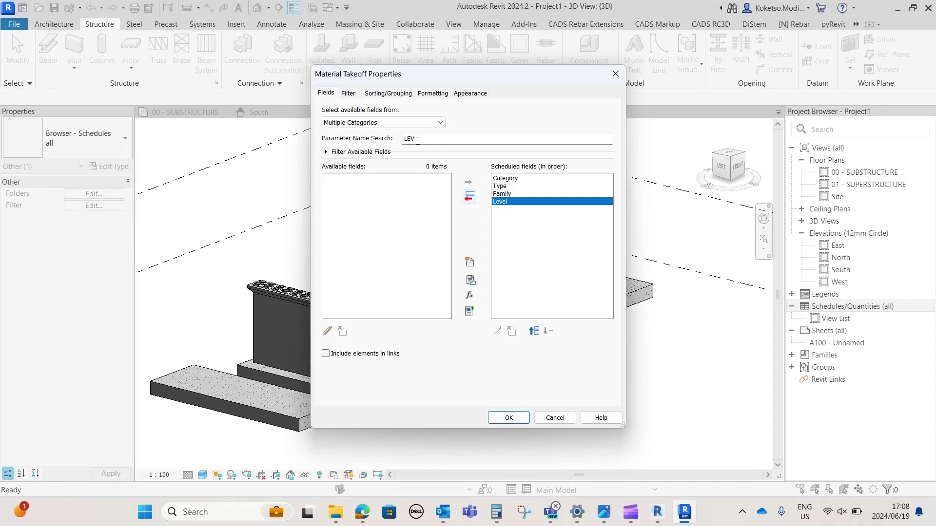
- Add the Material: Area, Material: Volume and Count fields after Level in the takeoff's scheduled fields
text(AR)
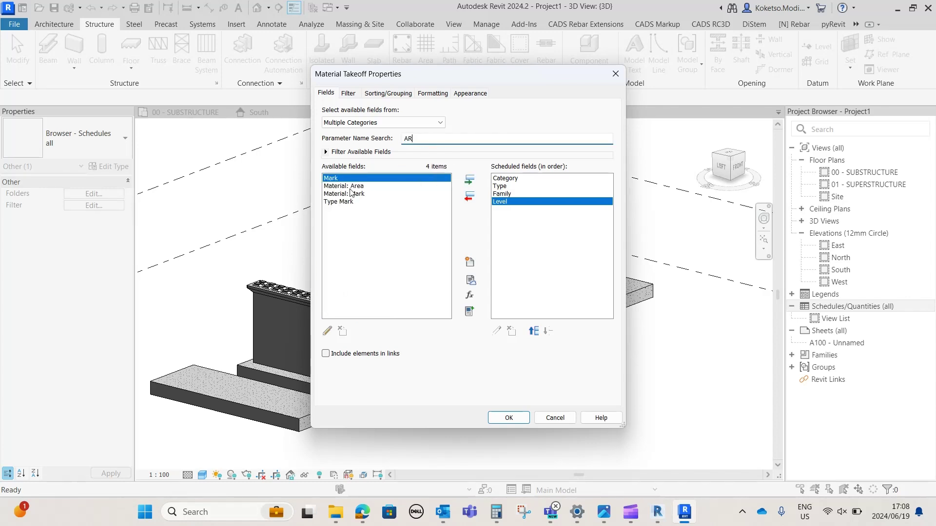
click(350, 188)
click(471, 181)
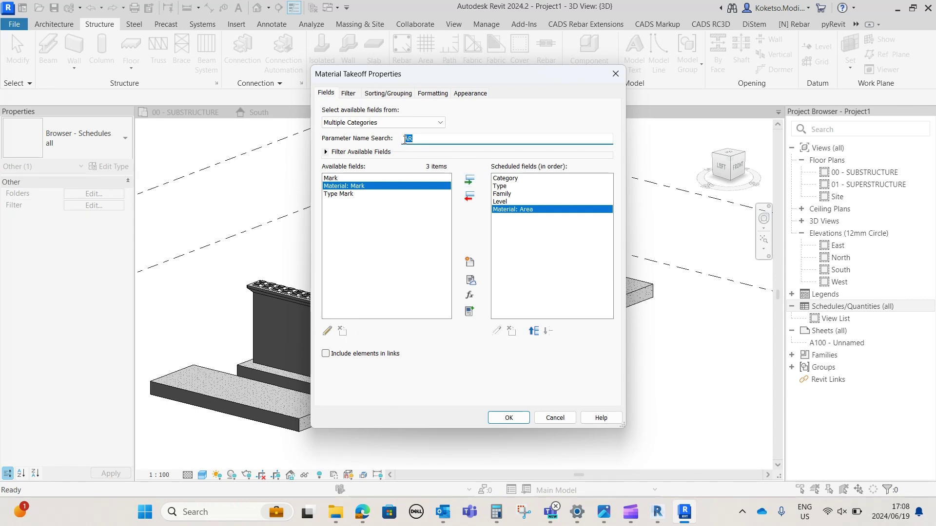
text(VOL)
click(476, 179)
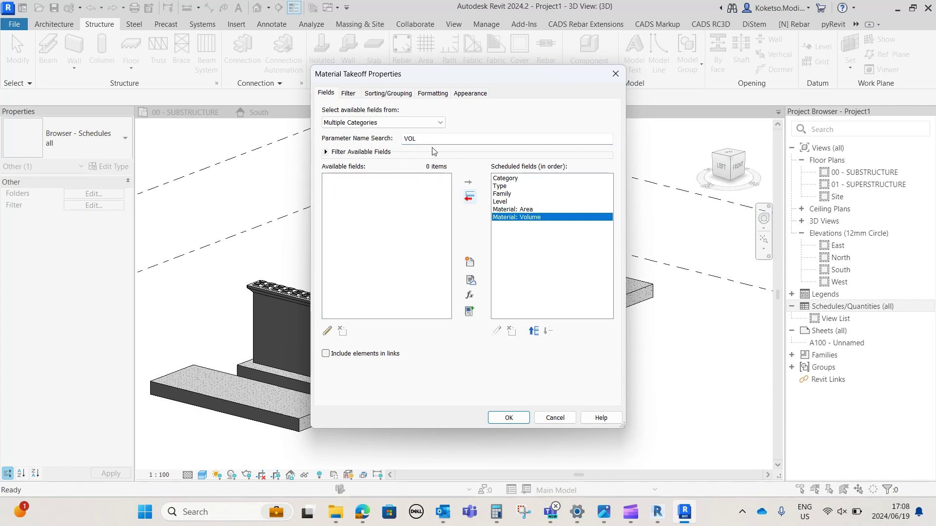
text(CO)
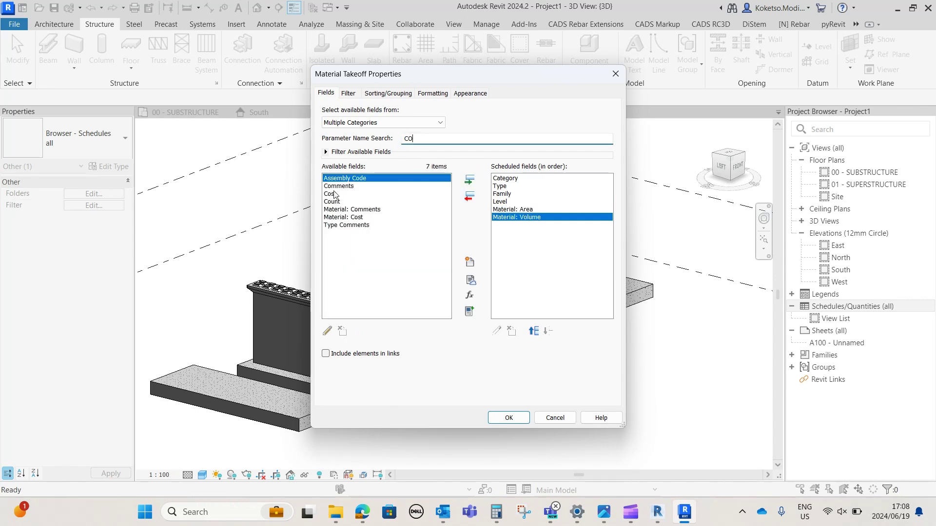
click(334, 201)
click(469, 182)
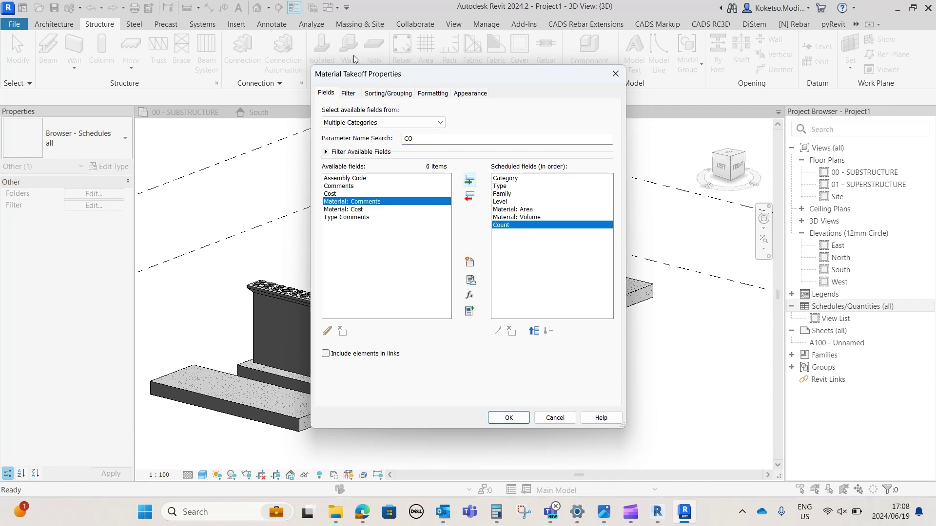
- Sort the material takeoff by Category, then by Type, then by Family, all ascending
click(380, 94)
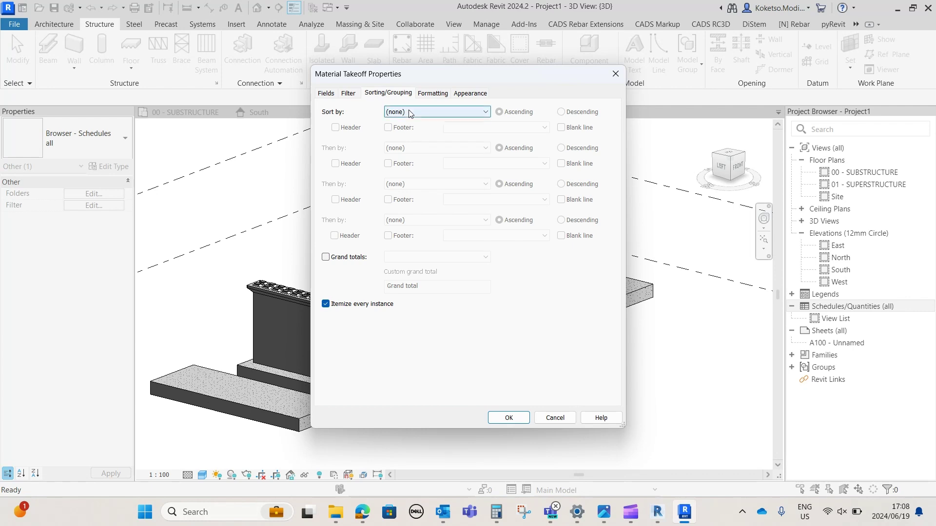
click(399, 112)
click(405, 134)
click(405, 148)
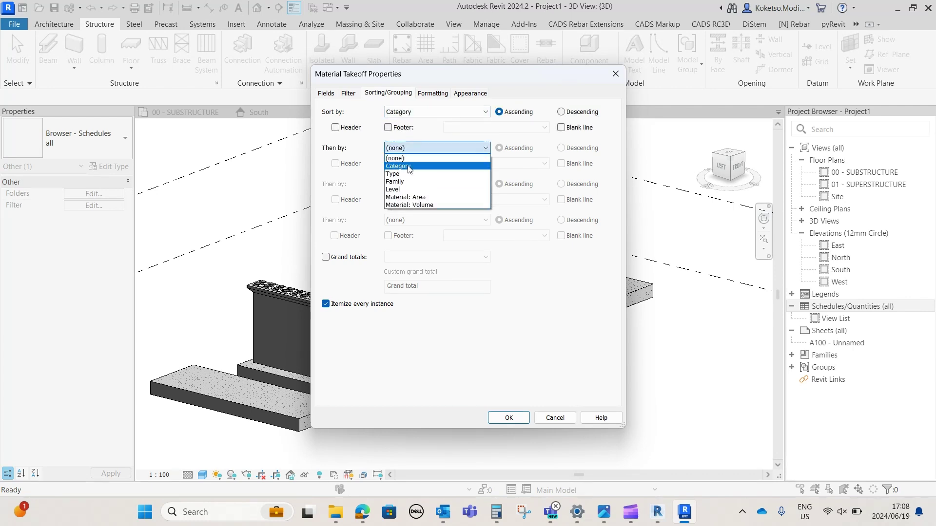
click(406, 174)
click(403, 188)
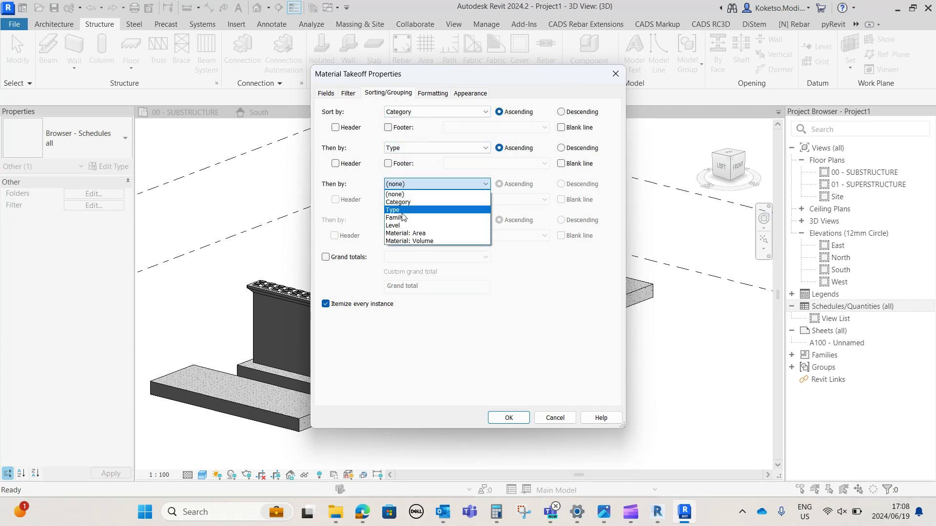
click(403, 218)
- Enable grand totals, and add blank lines and footers with title, count, and totals to the Category, Type and Family groups
click(325, 257)
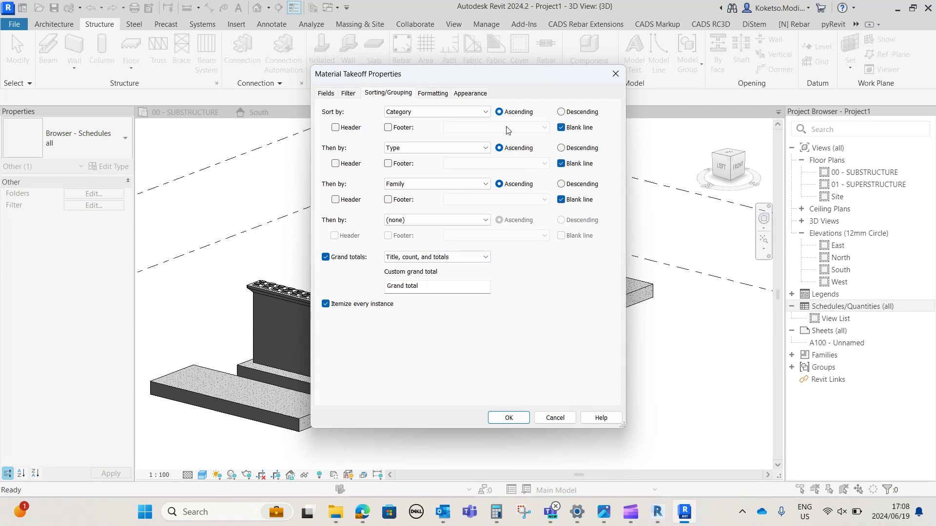
click(388, 164)
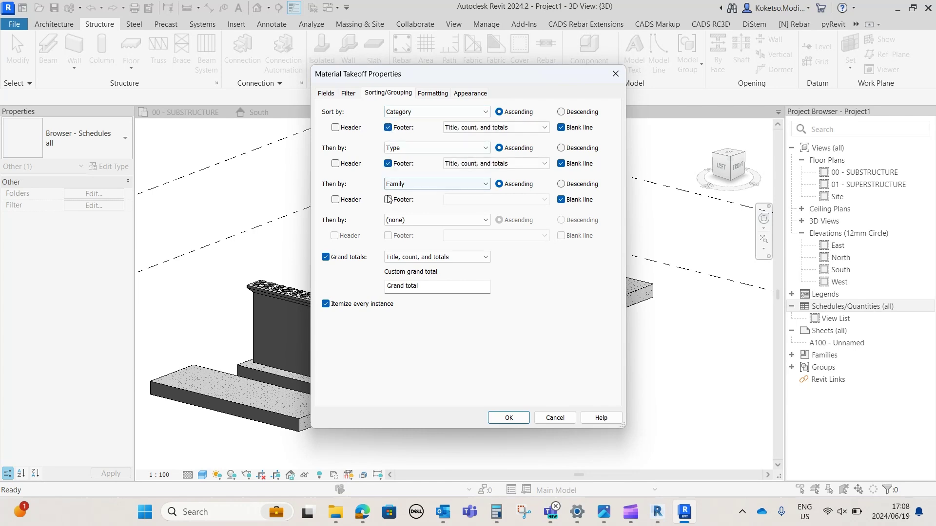
click(388, 200)
- Set both the Material: Area and Material: Volume fields to Calculate totals
click(437, 94)
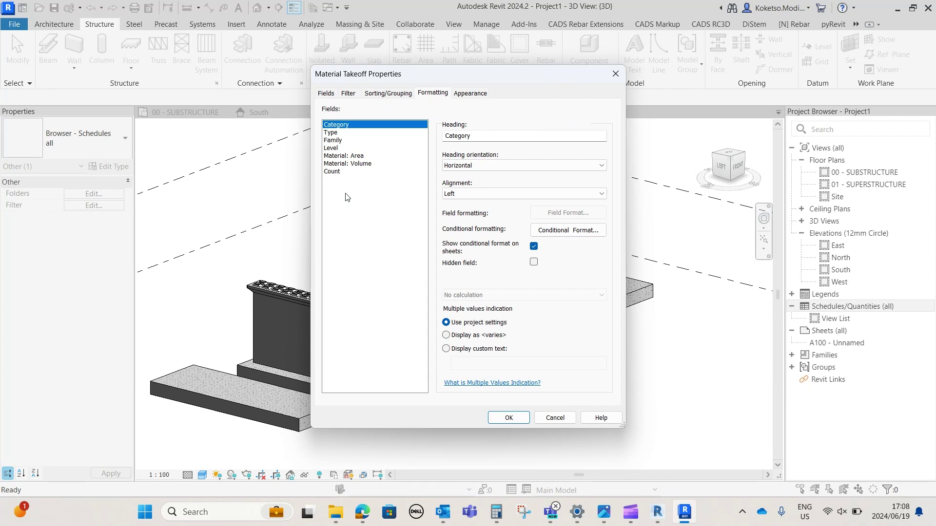
click(352, 156)
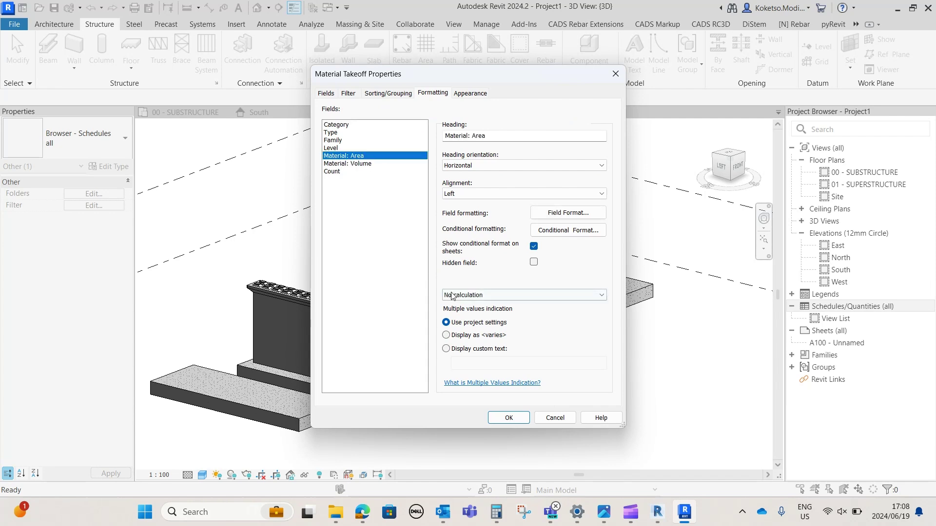
click(468, 296)
click(473, 313)
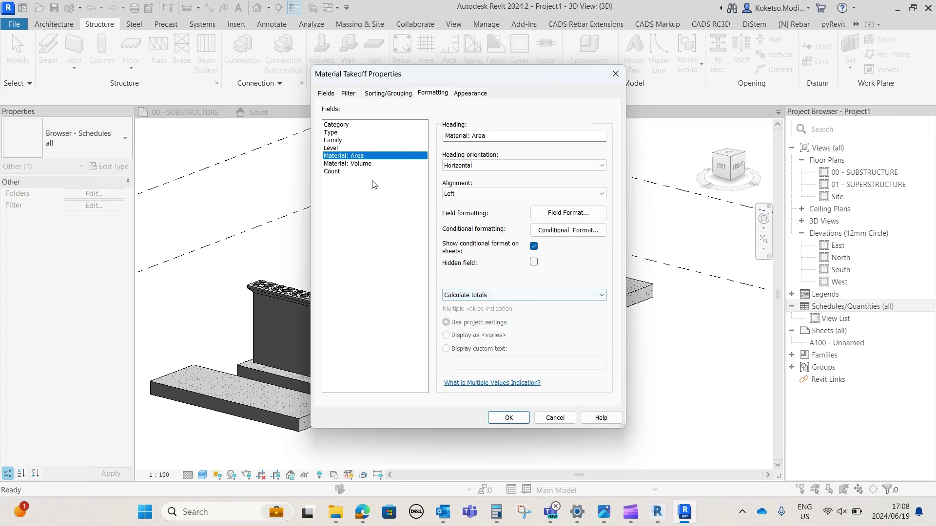
click(362, 164)
click(473, 295)
click(473, 314)
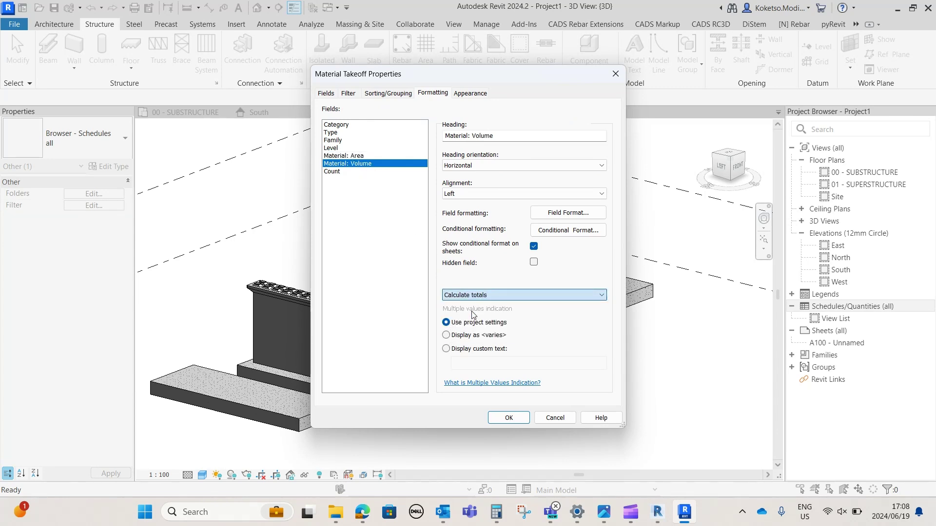
click(473, 296)
click(475, 314)
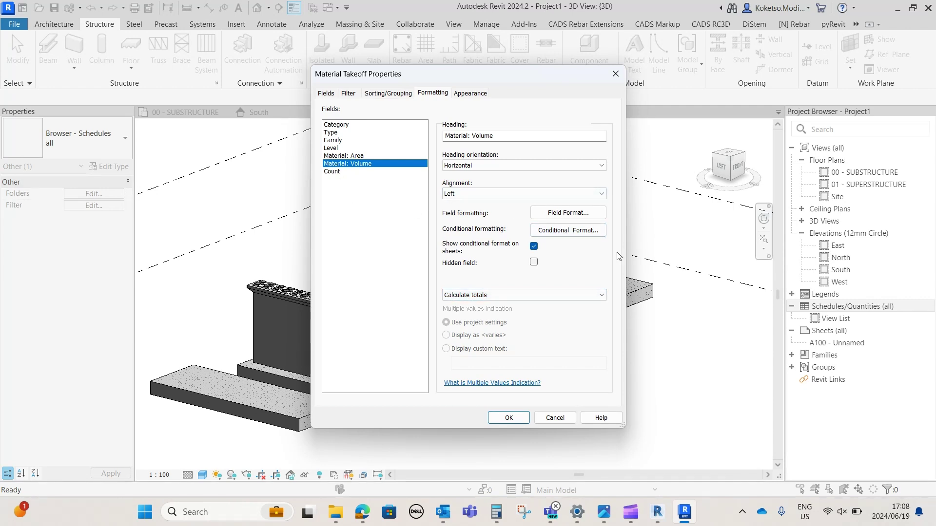
- Override the project settings in the Material: Volume field format and set its unit symbol to None
click(553, 233)
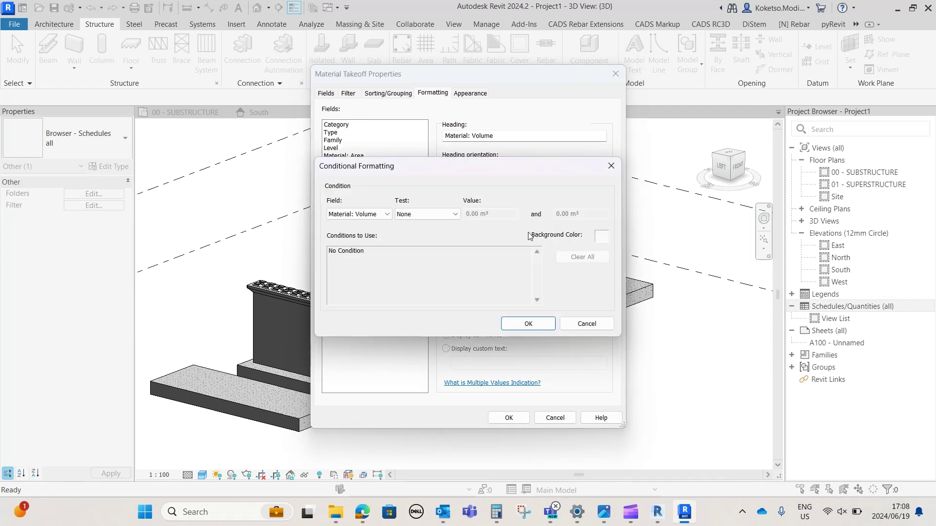
click(604, 167)
click(568, 212)
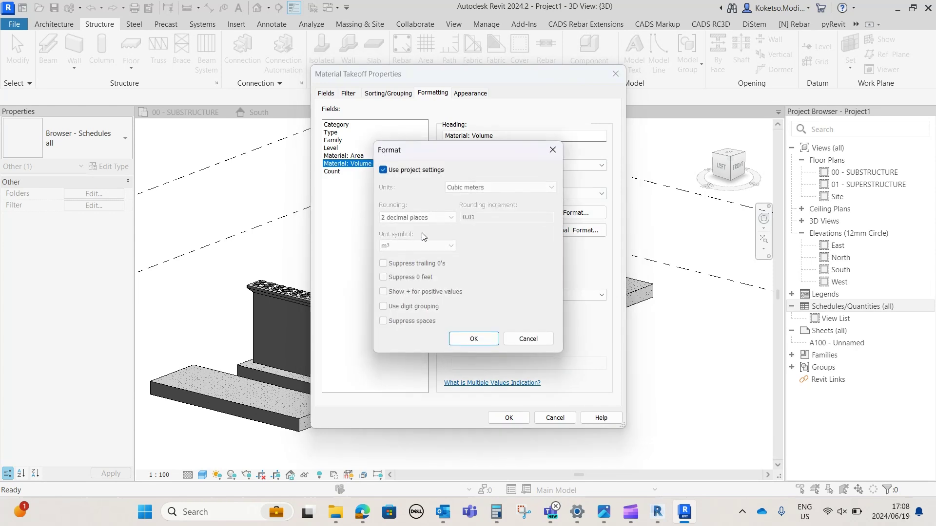
click(383, 170)
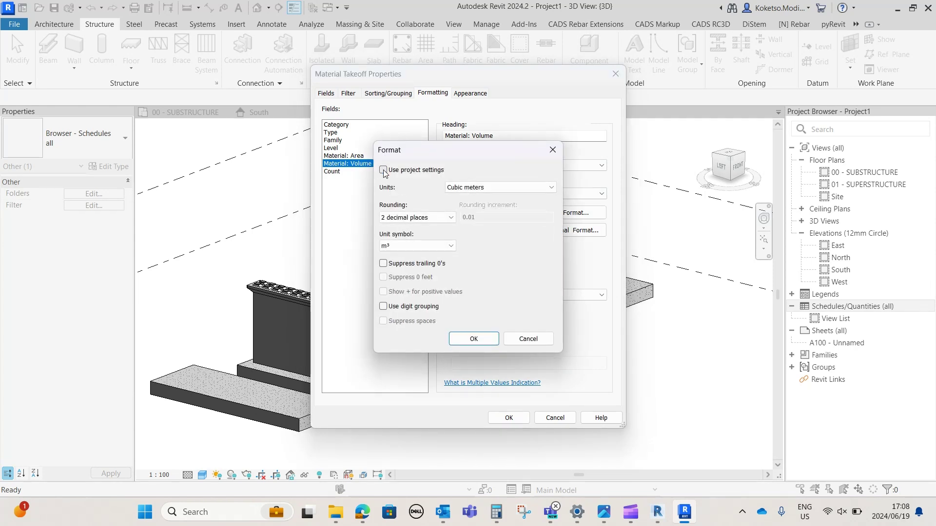
click(404, 246)
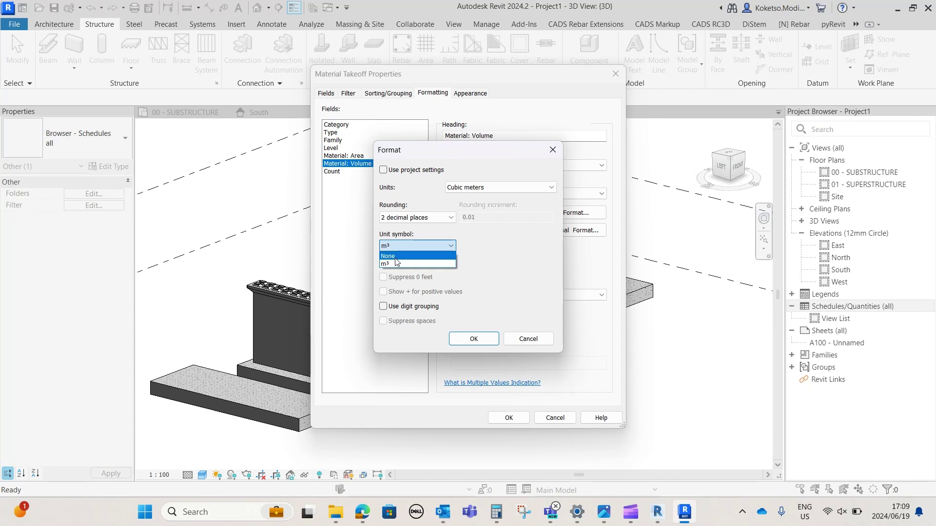
click(395, 257)
click(473, 339)
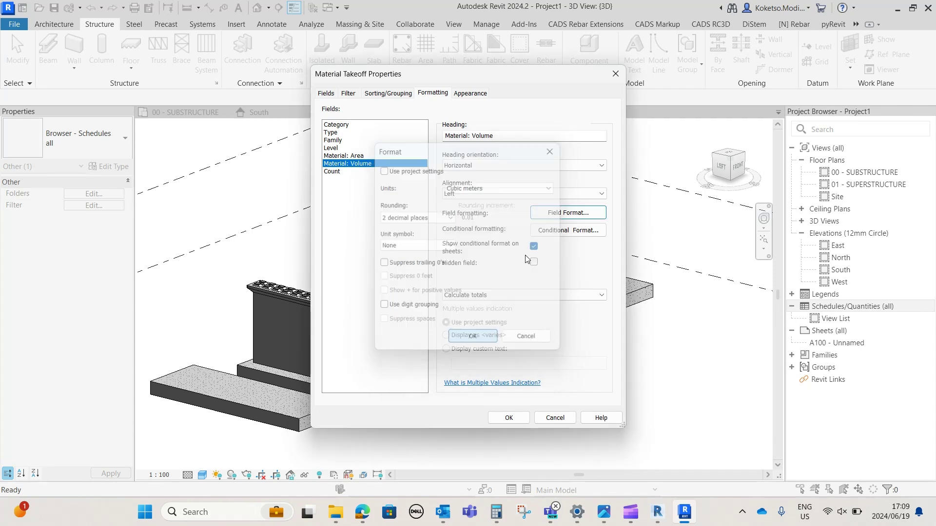
- Override the project settings in the Material: Area field format and set its unit symbol to None
click(351, 156)
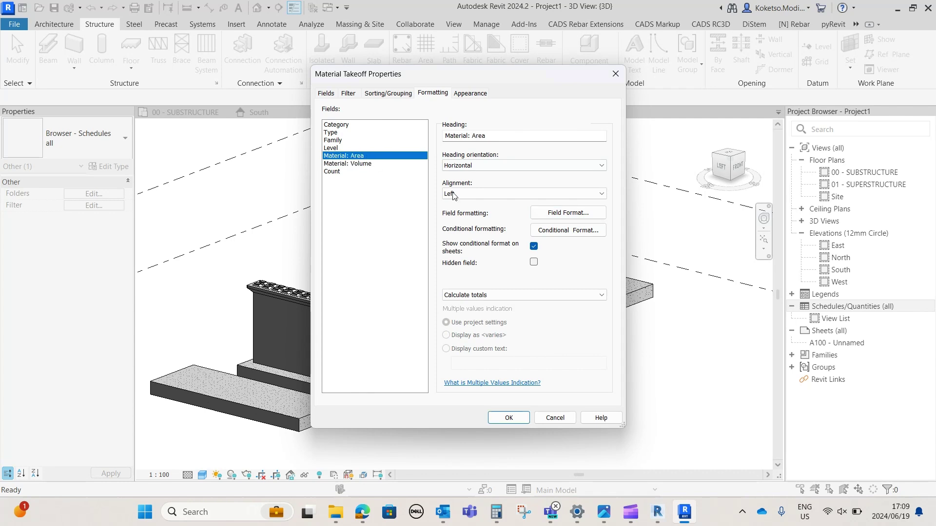
click(568, 213)
click(383, 170)
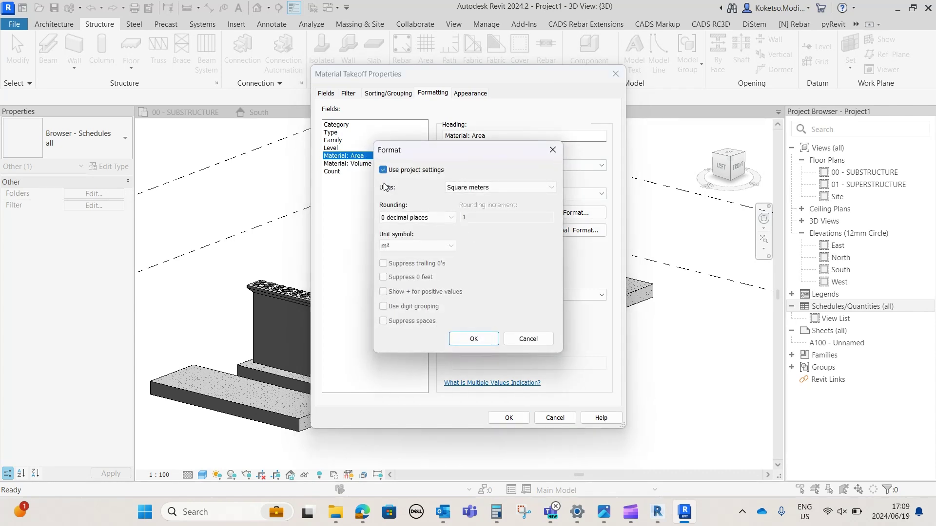
click(417, 246)
click(395, 257)
click(473, 339)
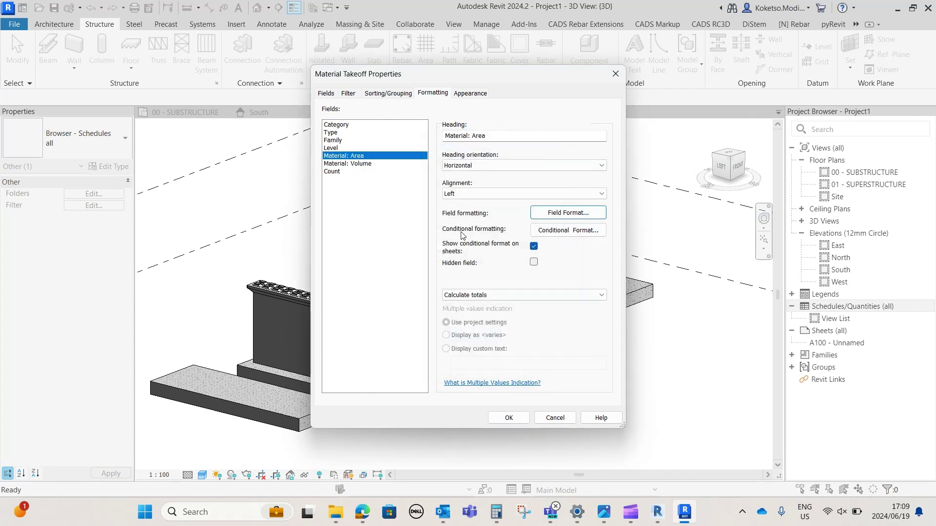
- Set the Count field to Calculate totals and create the multi-category material takeoff
click(341, 171)
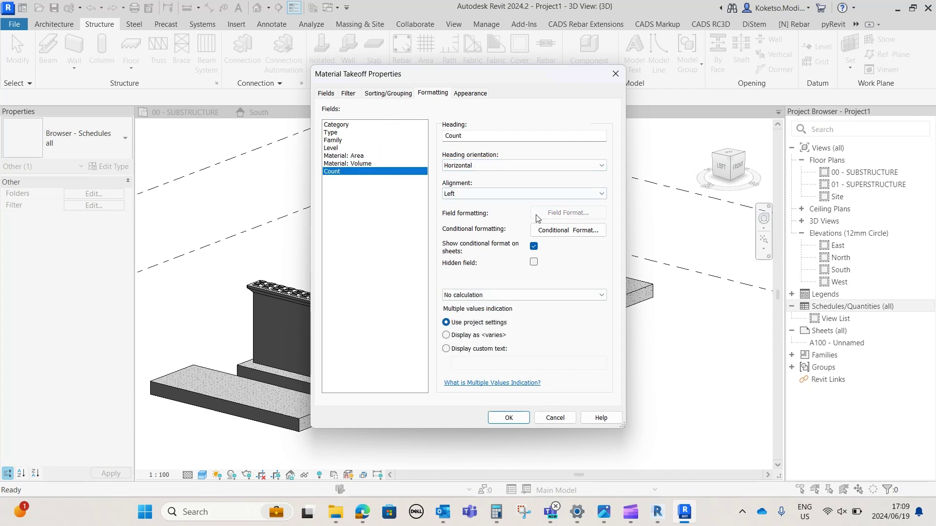
click(486, 296)
click(464, 315)
click(385, 173)
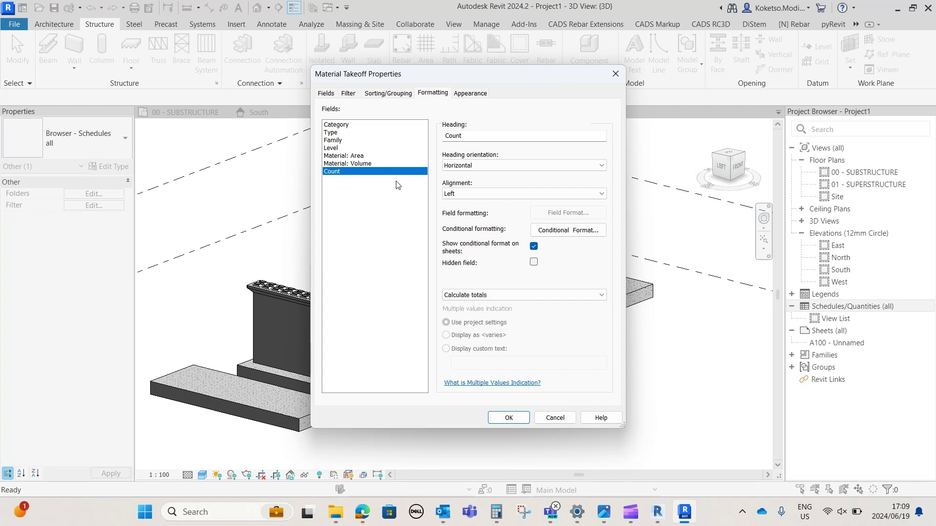
click(469, 94)
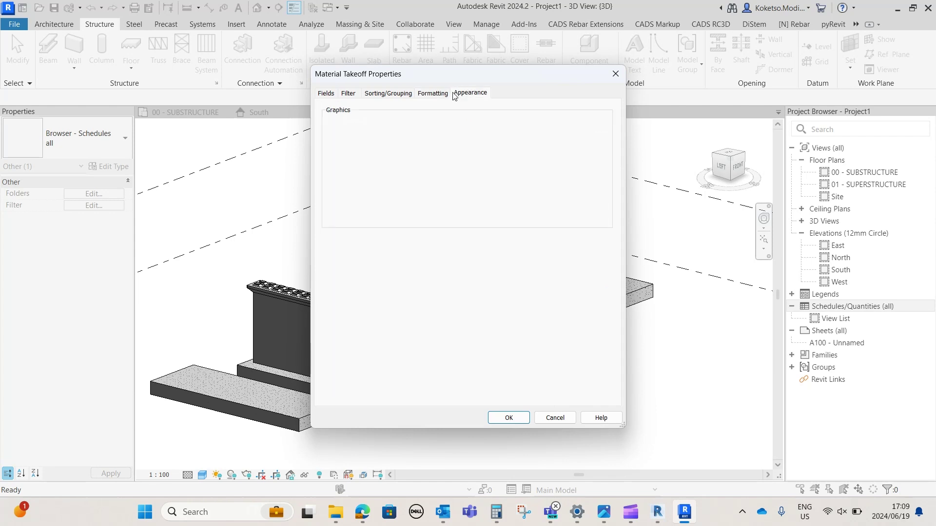
click(508, 418)
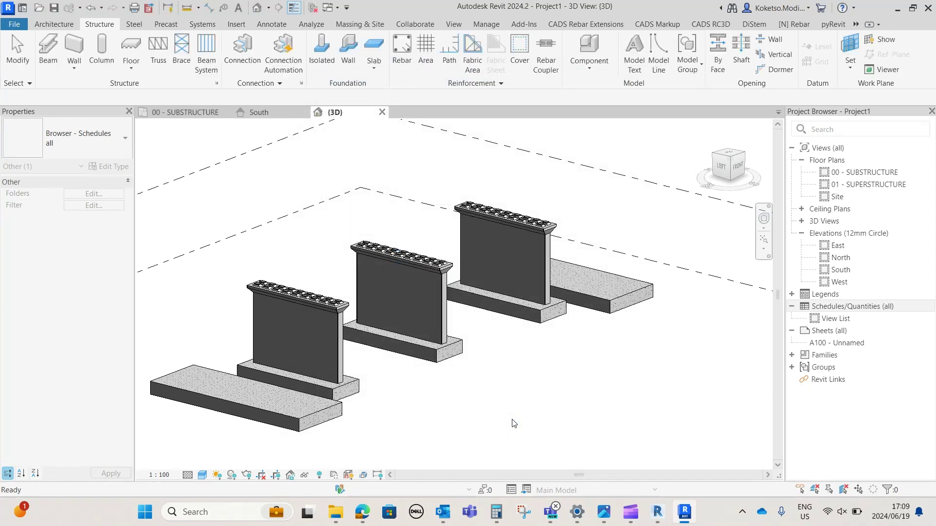
- Review the material takeoff's rows down to the grand total, and close the schedule view
scroll(759, 132, down, 2)
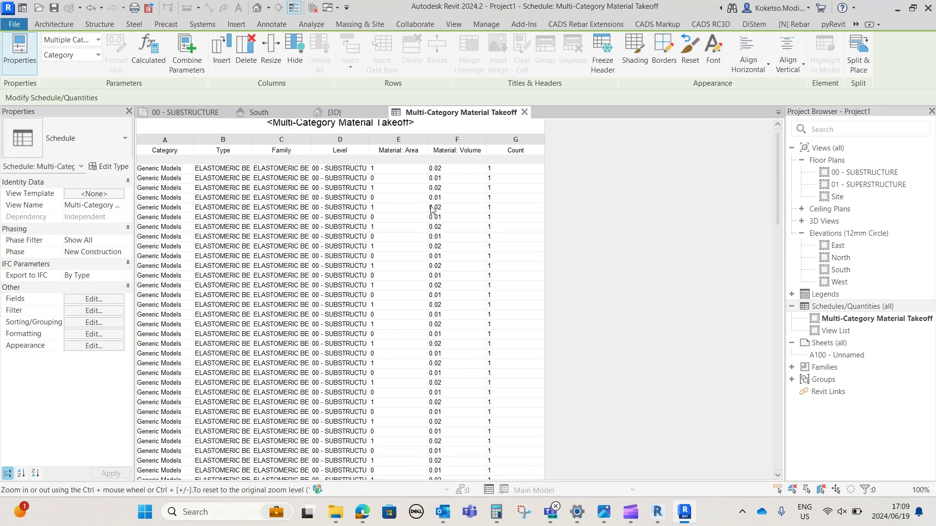
drag(779, 157, 780, 404)
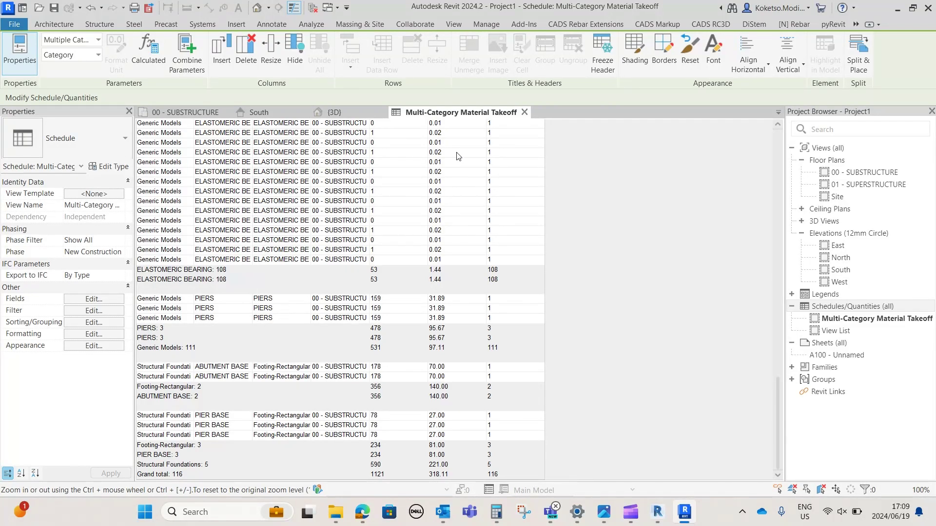
click(525, 112)
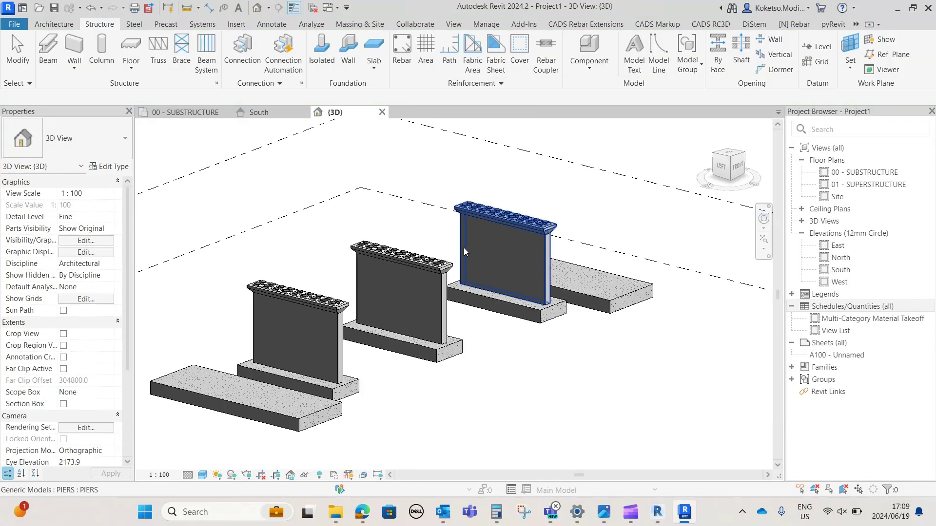
scroll(536, 253, up, 5)
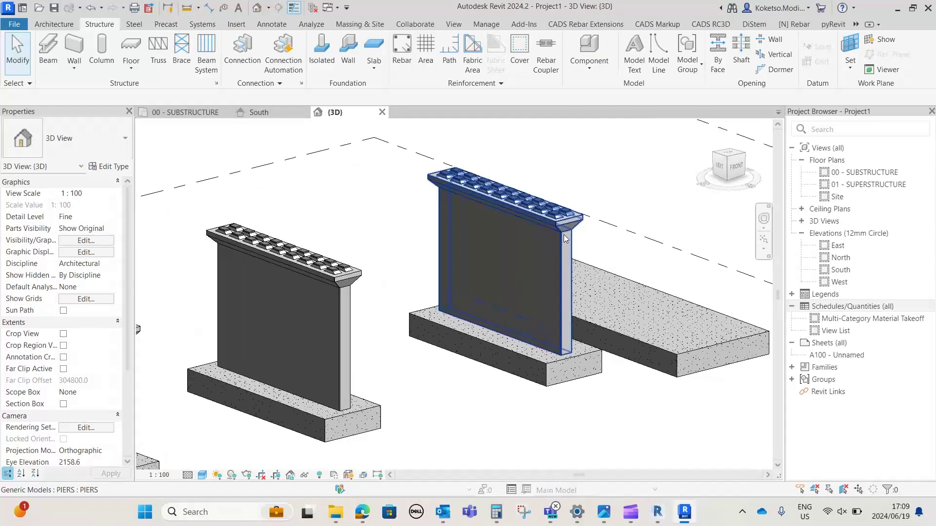
scroll(565, 238, down, 5)
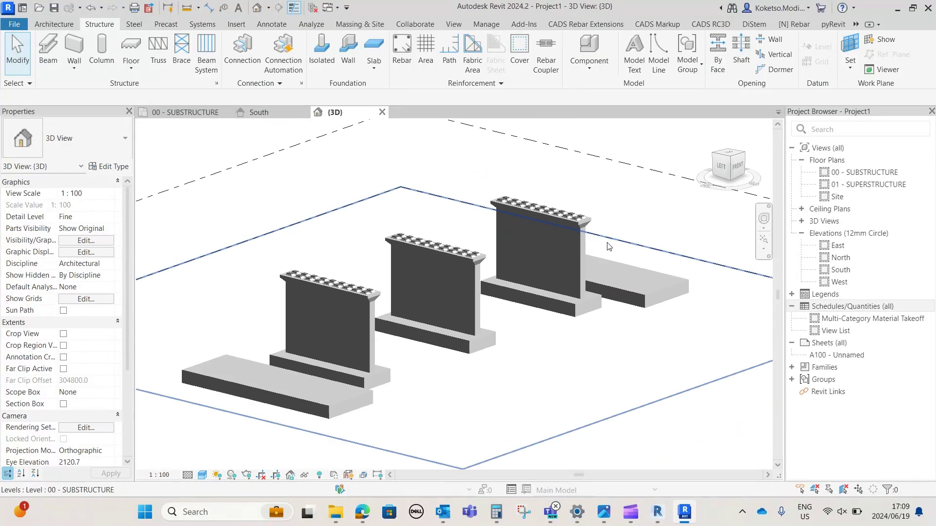
scroll(605, 262, down, 1)
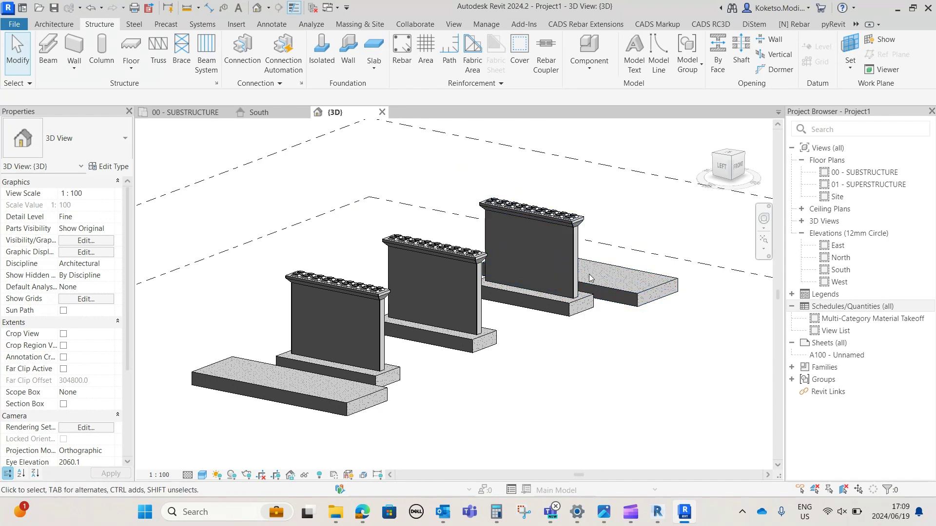
shift+middle_drag(590, 278, 567, 279)
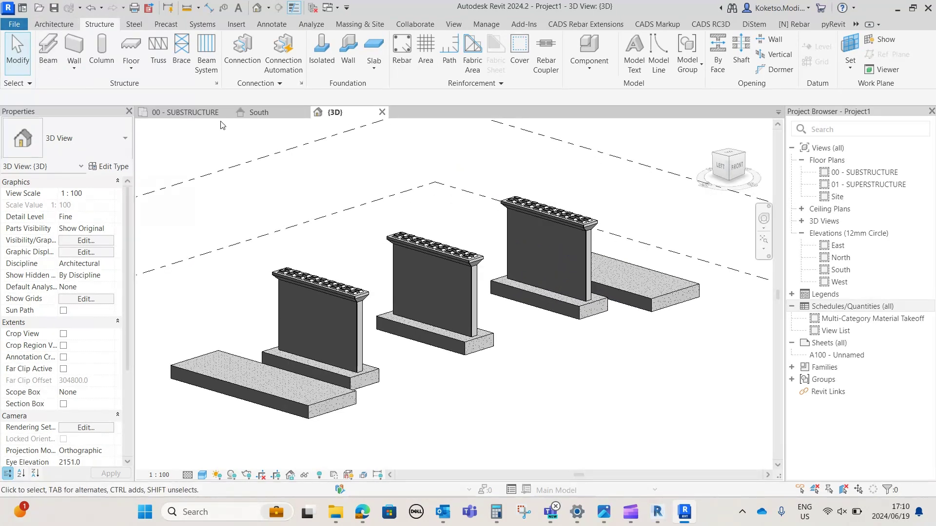
- Open the 01 - SUPERSTRUCTURE floor plan, and create a new family from the Metric Generic Model template
double_click(854, 186)
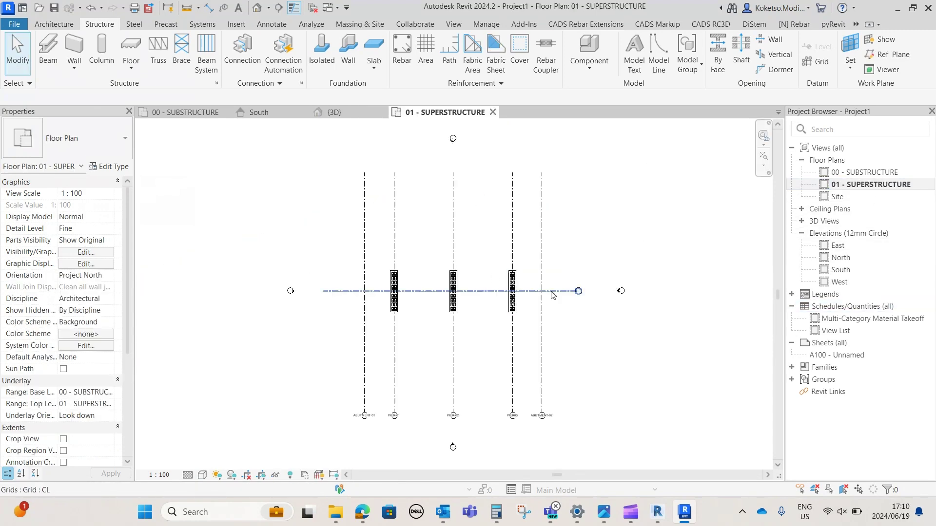
scroll(548, 278, up, 1)
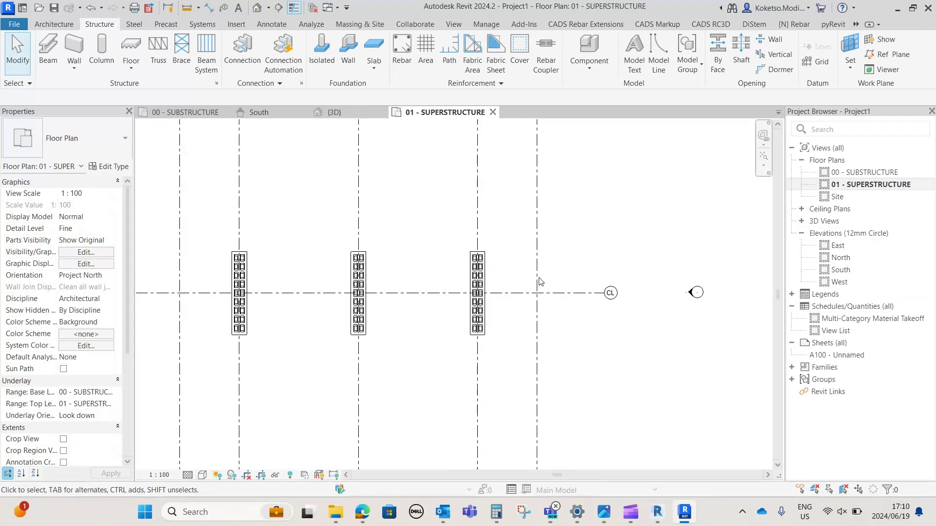
click(15, 24)
mouse_move(27, 59)
click(136, 107)
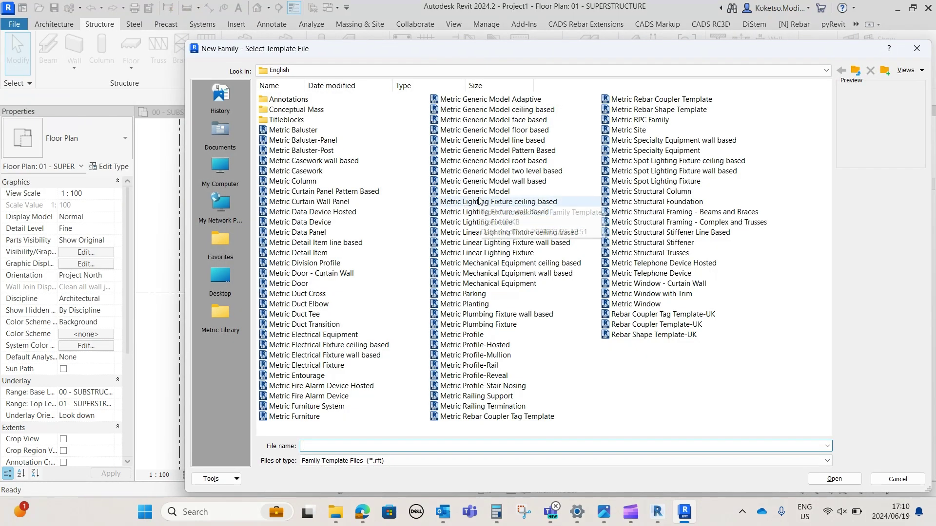
click(486, 196)
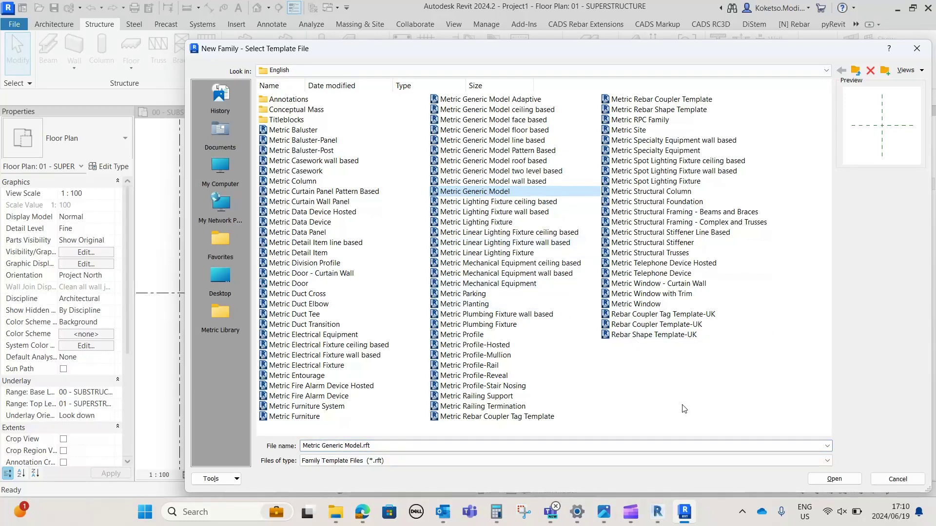
click(835, 479)
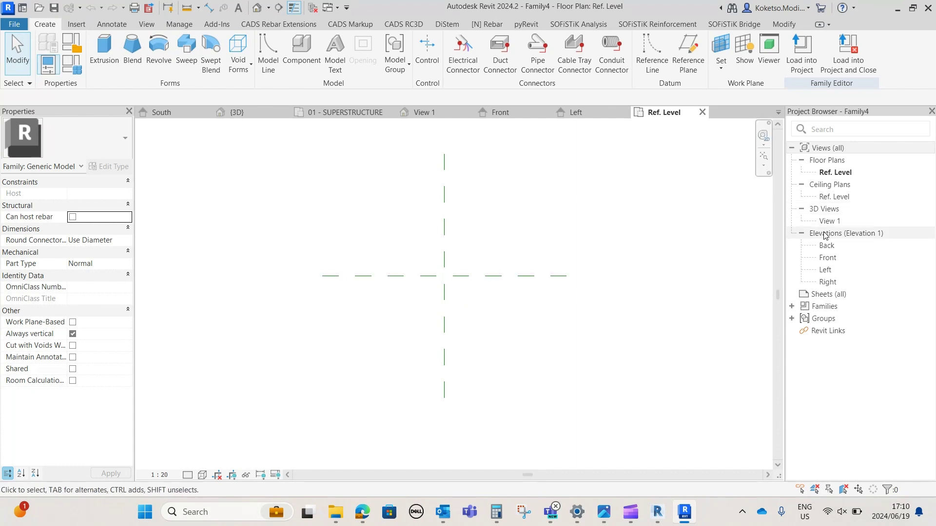
- In the Left elevation, draw a horizontal reference plane about 1100 mm above Ref. Level, starting at the vertical centre plane
double_click(831, 270)
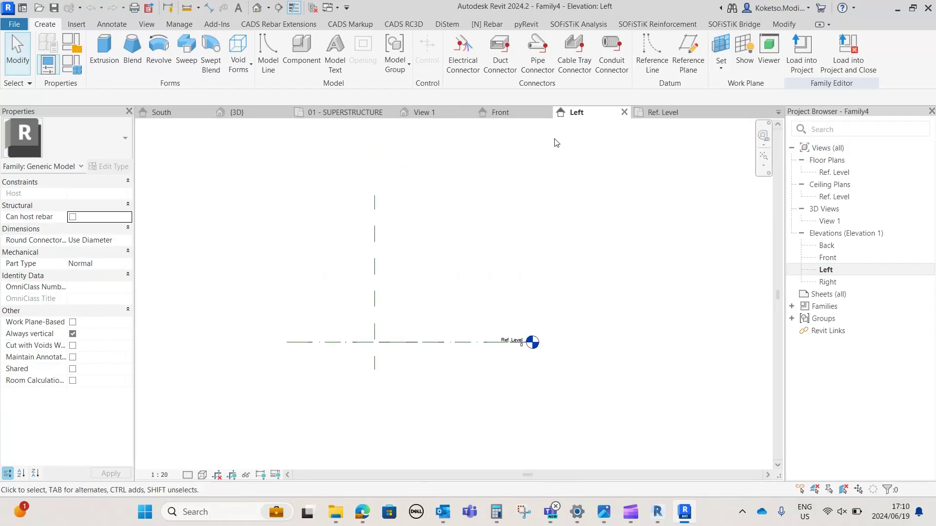
click(683, 55)
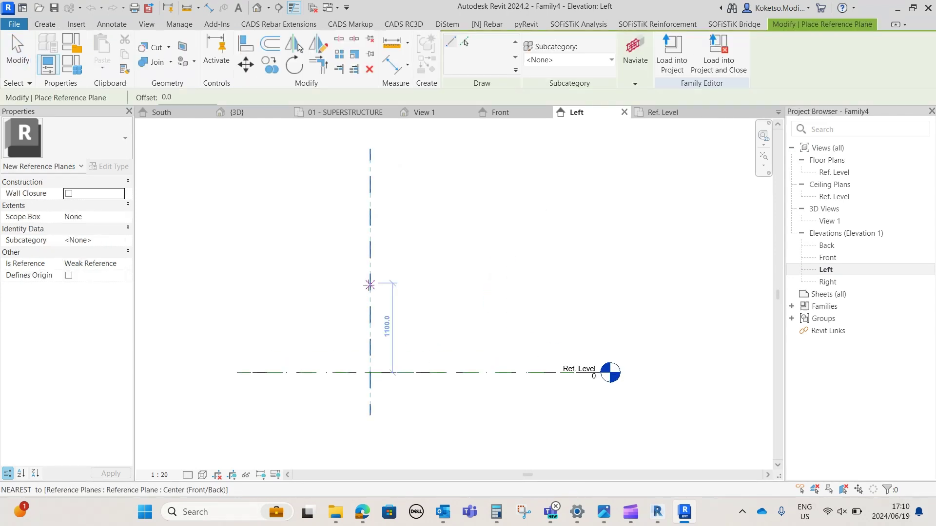
middle_drag(369, 283, 315, 265)
scroll(315, 265, up, 1)
click(317, 265)
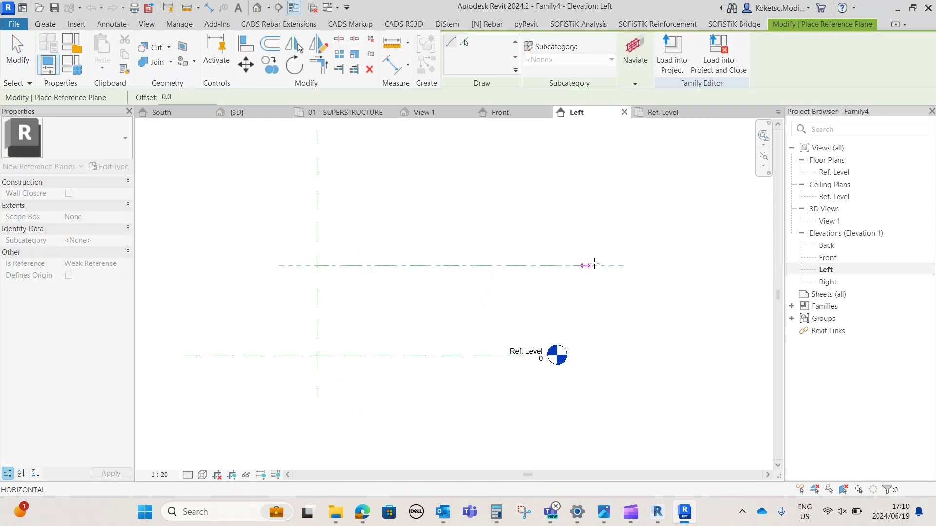
click(691, 266)
scroll(498, 290, down, 1)
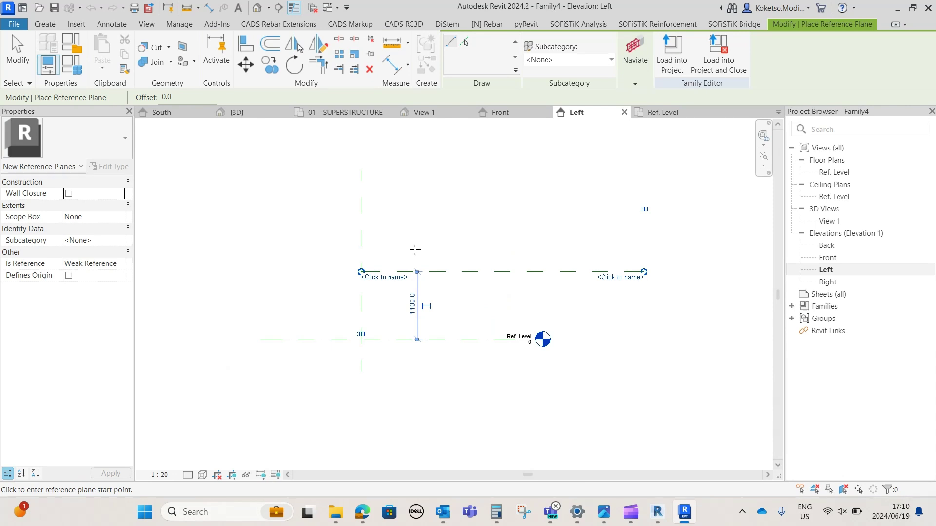
- Draw a second horizontal reference plane of equal length about 1200 mm above the first one
middle_drag(415, 249, 385, 264)
click(332, 215)
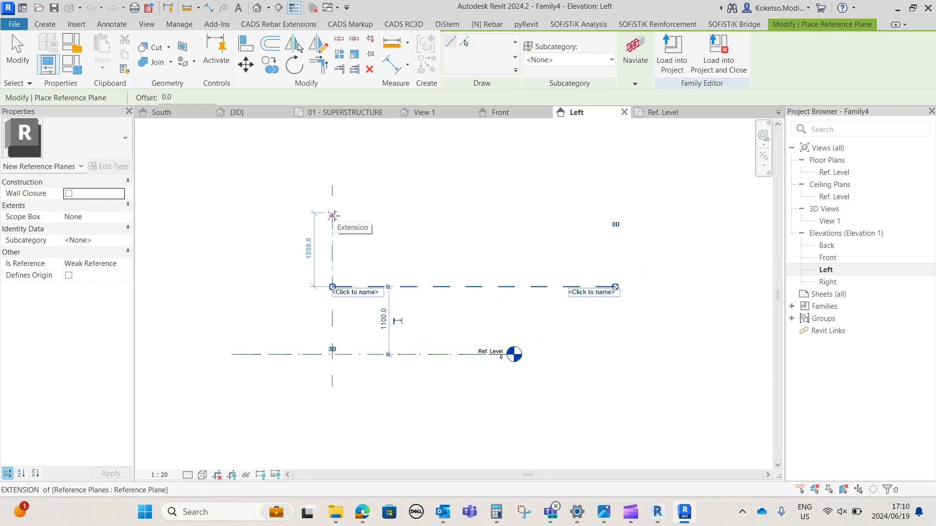
click(333, 214)
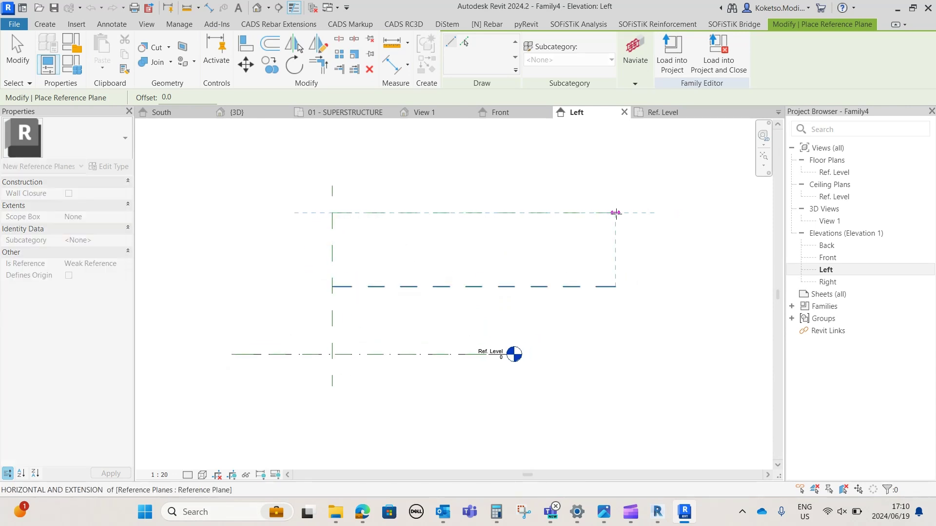
click(616, 213)
key(Escape)
- Set the lower reference plane's height above Ref. Level to 1500 mm
click(383, 320)
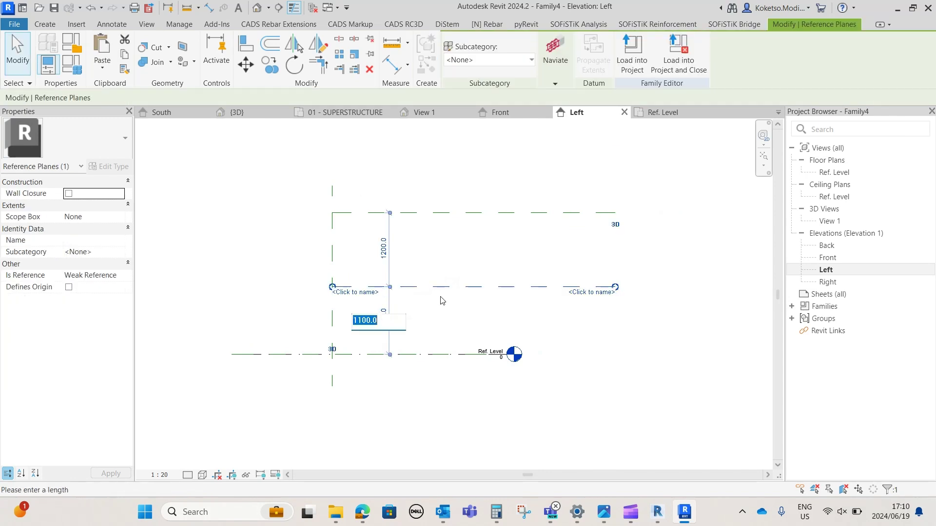
text(1)
key(Return)
- Set the upper reference plane's distance above the lower reference plane to 1767 mm
click(435, 213)
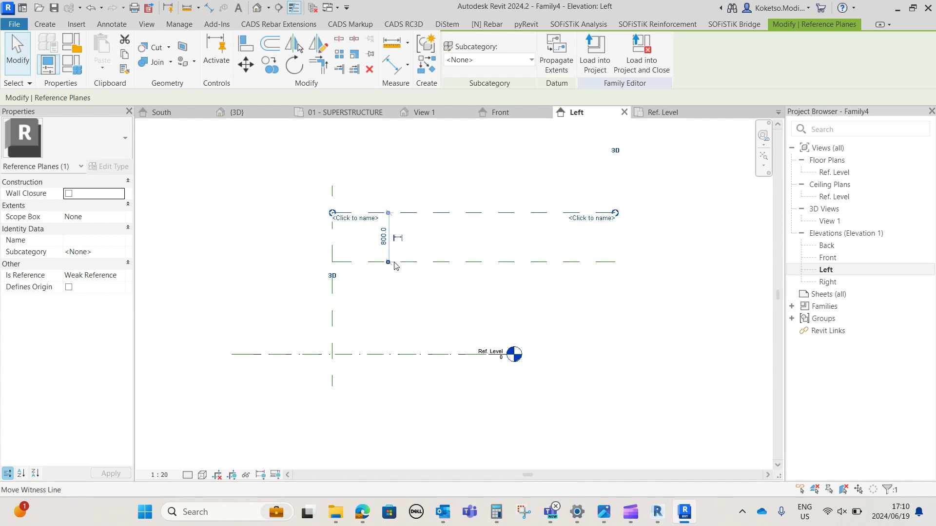
click(383, 237)
text(1767)
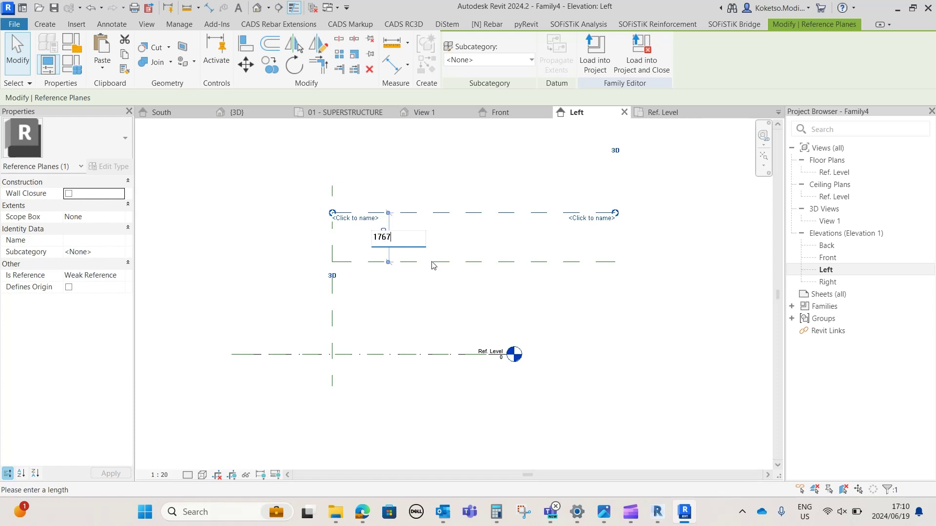
key(Return)
key(Escape)
scroll(435, 201, down, 1)
middle_drag(435, 201, 468, 216)
scroll(466, 229, up, 1)
middle_drag(453, 253, 454, 267)
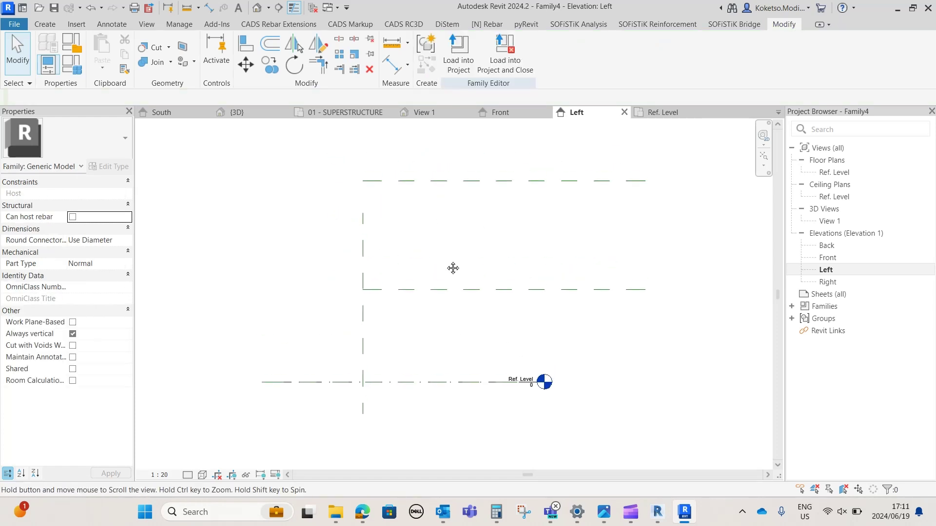
- Draw a vertical reference plane about 784 mm left of the vertical centre plane, matching its vertical extent
click(366, 234)
scroll(388, 286, down, 1)
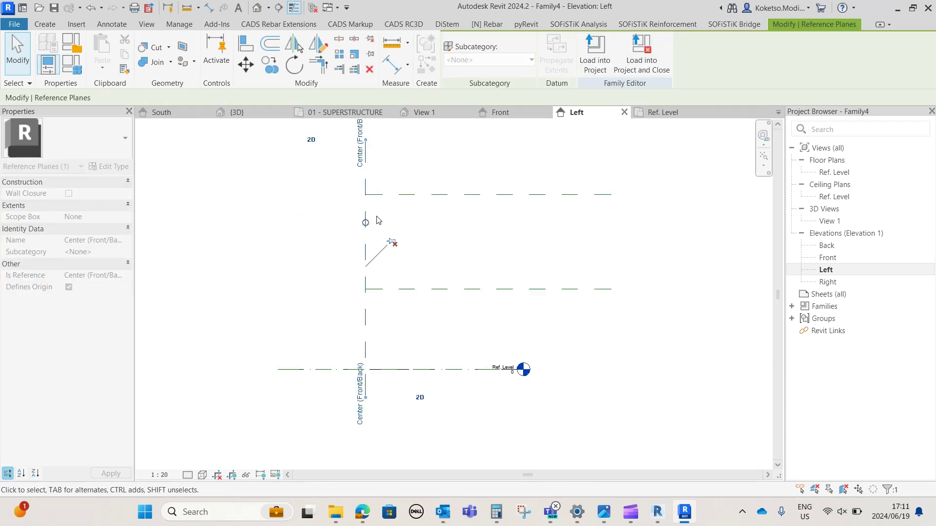
click(402, 252)
middle_drag(405, 253, 473, 253)
scroll(474, 253, down, 1)
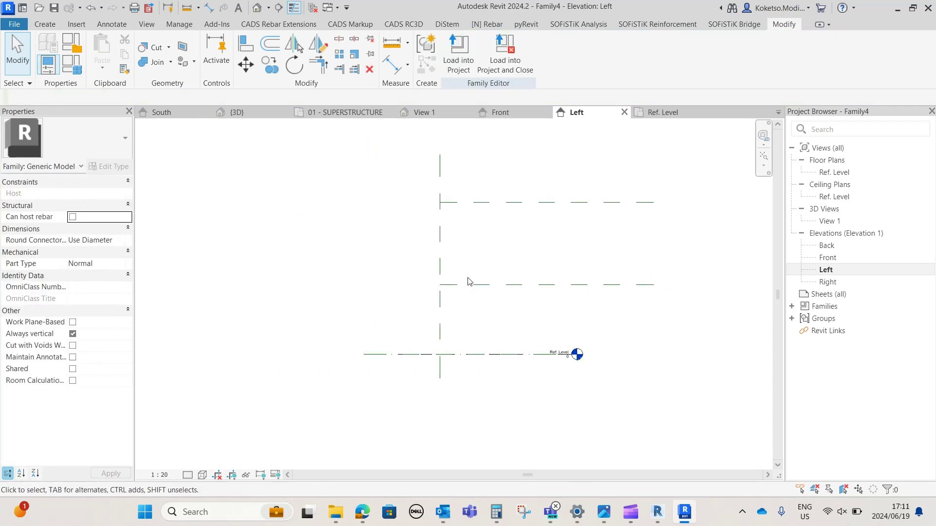
scroll(438, 271, up, 1)
click(49, 24)
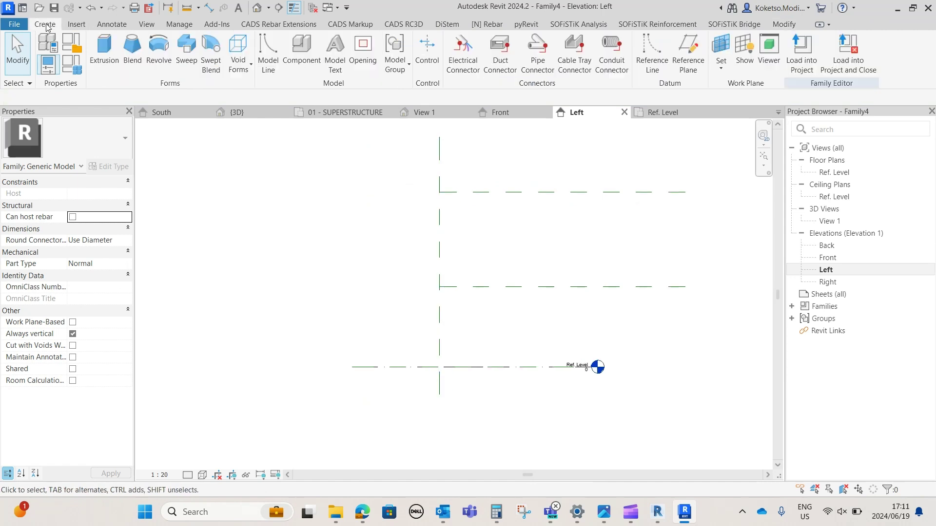
click(690, 55)
scroll(575, 171, down, 1)
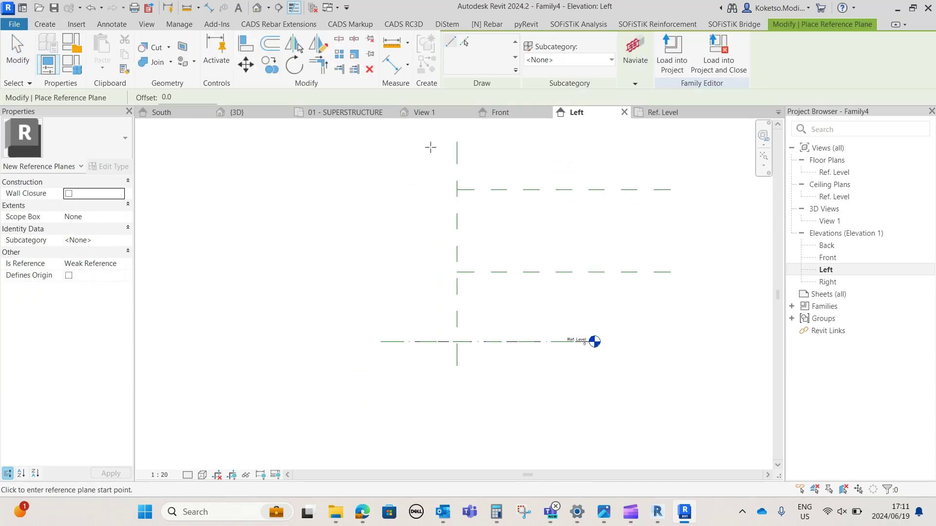
click(422, 141)
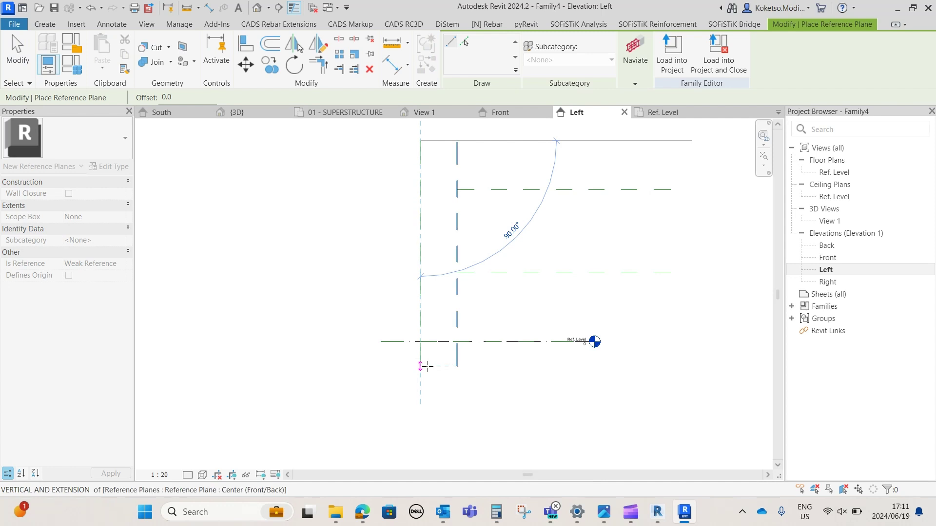
click(420, 367)
key(Escape)
key(Escape)
- Set the new vertical reference plane's distance from the centre plane to 300 mm
click(422, 215)
click(422, 175)
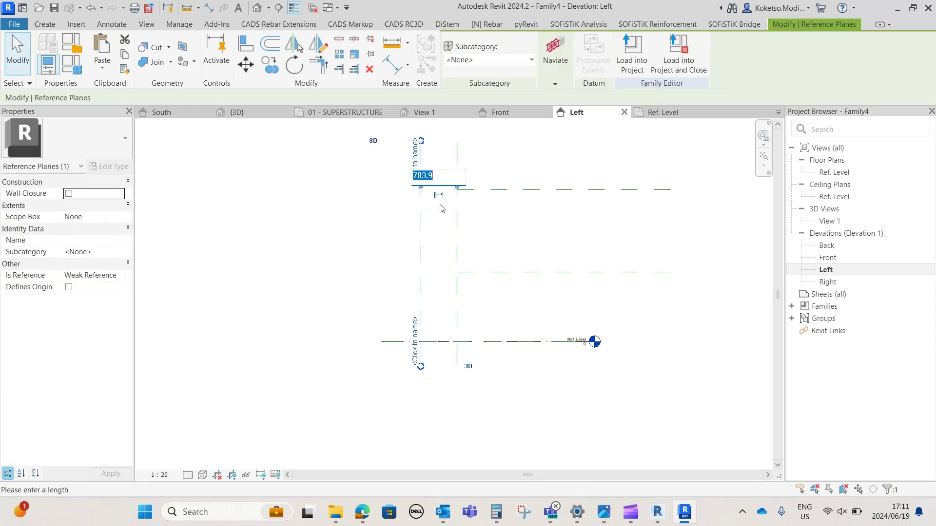
text(300)
key(Return)
key(Escape)
scroll(441, 210, up, 1)
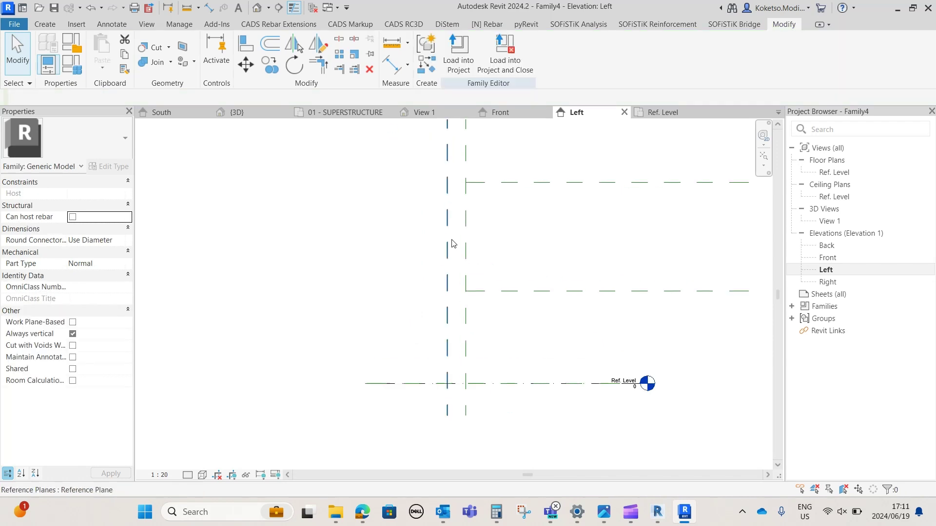
scroll(452, 245, down, 1)
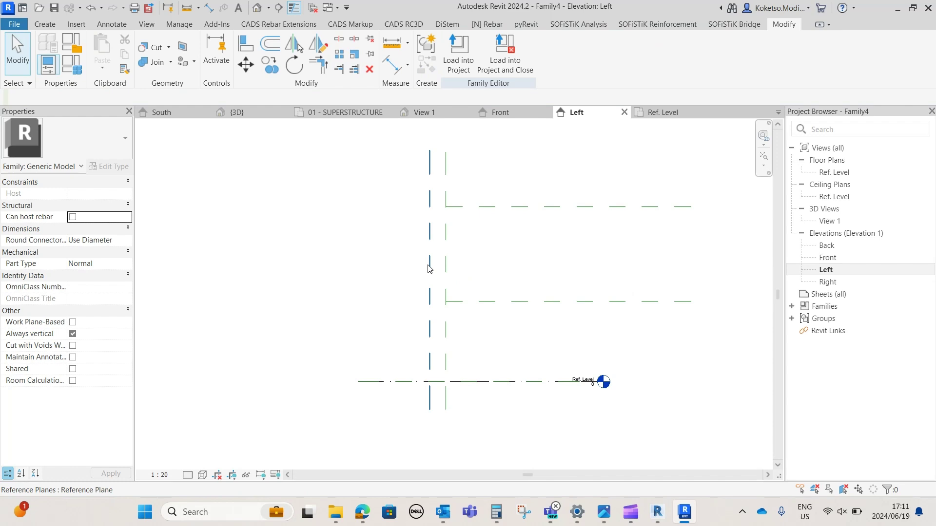
middle_drag(428, 265, 446, 282)
scroll(437, 207, up, 2)
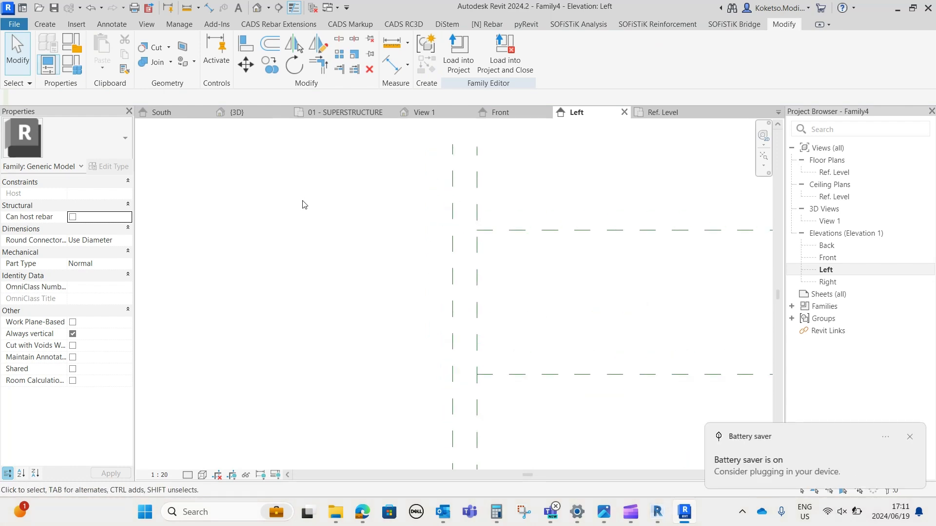
key(XF86MonBrightnessUp)
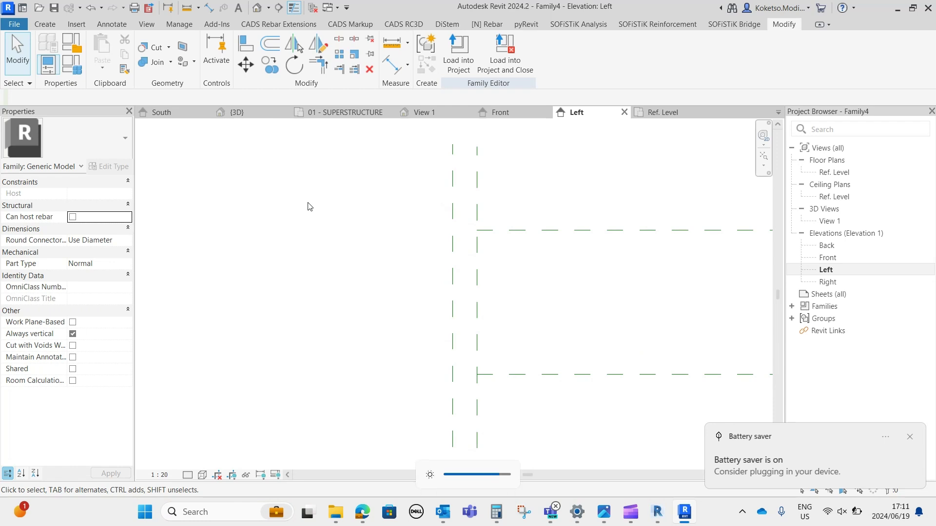
- Draw a horizontal reference plane leftward from the centre plane, level with the existing upper horizontal reference plane
click(45, 24)
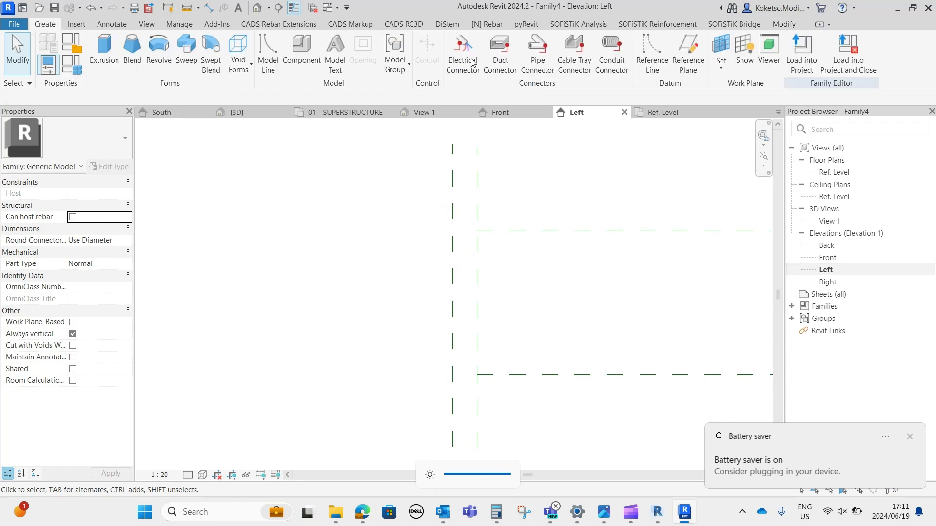
scroll(454, 224, down, 2)
scroll(461, 219, up, 1)
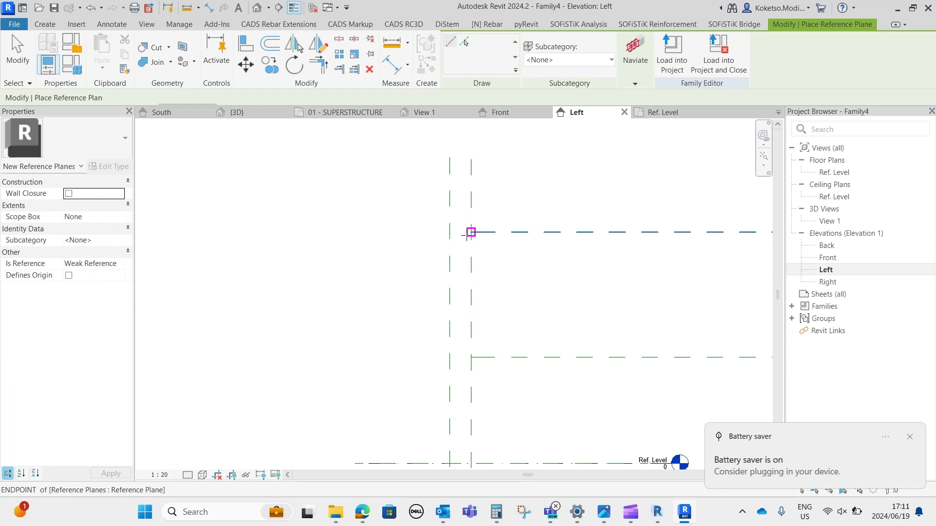
middle_drag(472, 237, 479, 208)
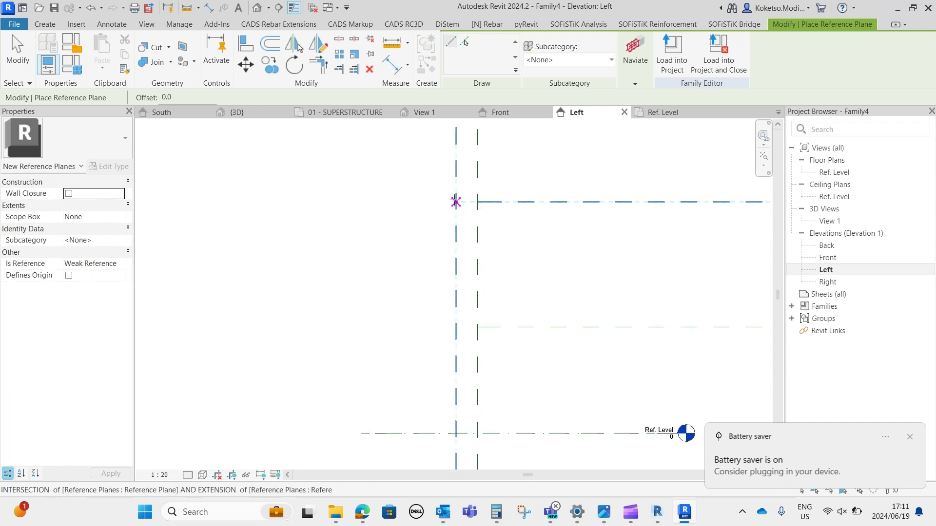
click(455, 201)
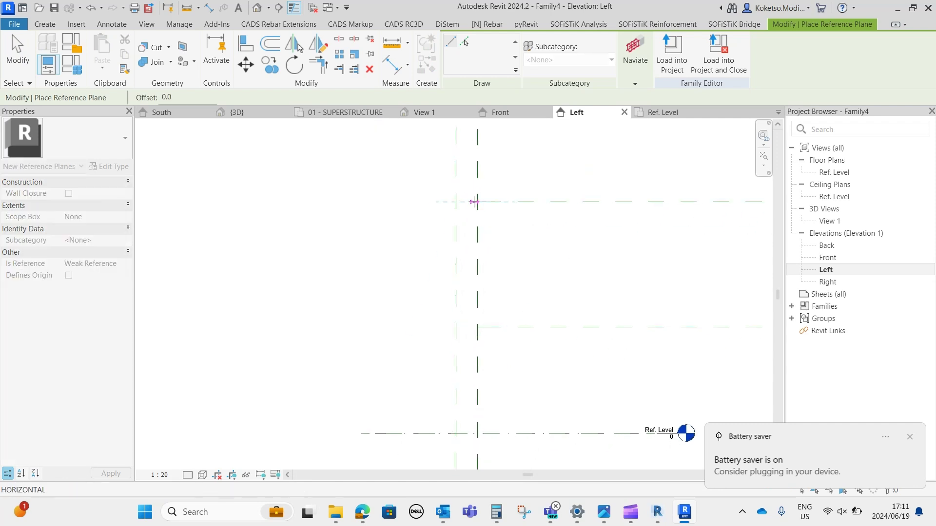
key(Escape)
click(478, 202)
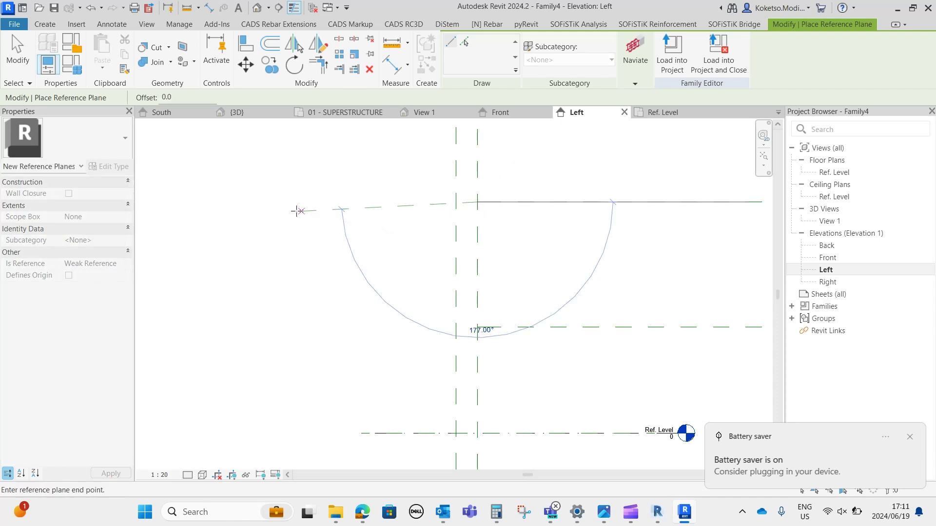
scroll(298, 211, down, 2)
click(261, 207)
key(Escape)
key(Escape)
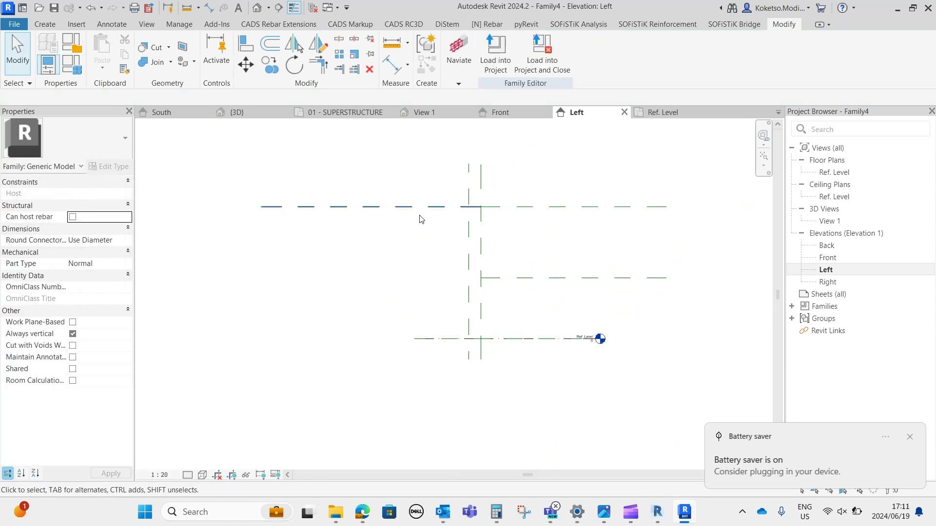
- Copy the left-hand horizontal reference plane vertically downward to a position just below the original
click(414, 206)
scroll(414, 206, up, 1)
click(270, 65)
click(436, 204)
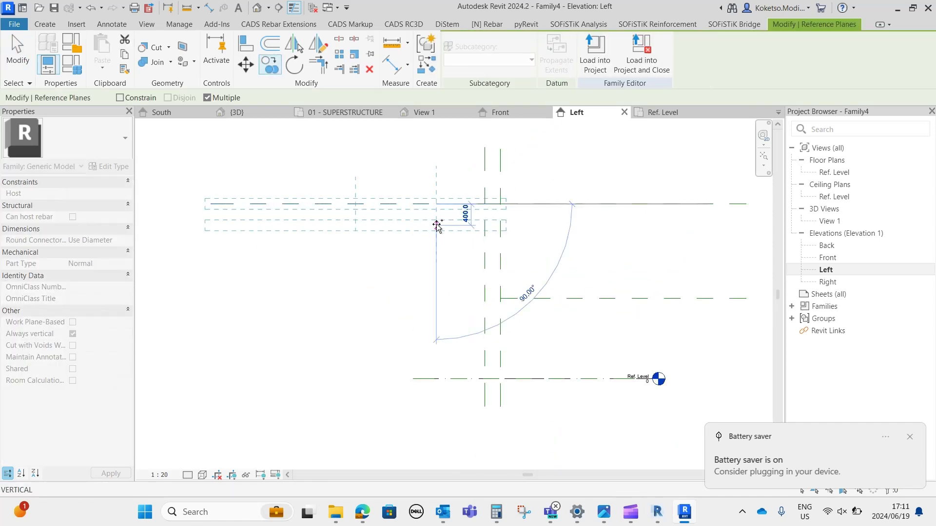
click(437, 230)
key(Escape)
key(Escape)
scroll(444, 246, down, 2)
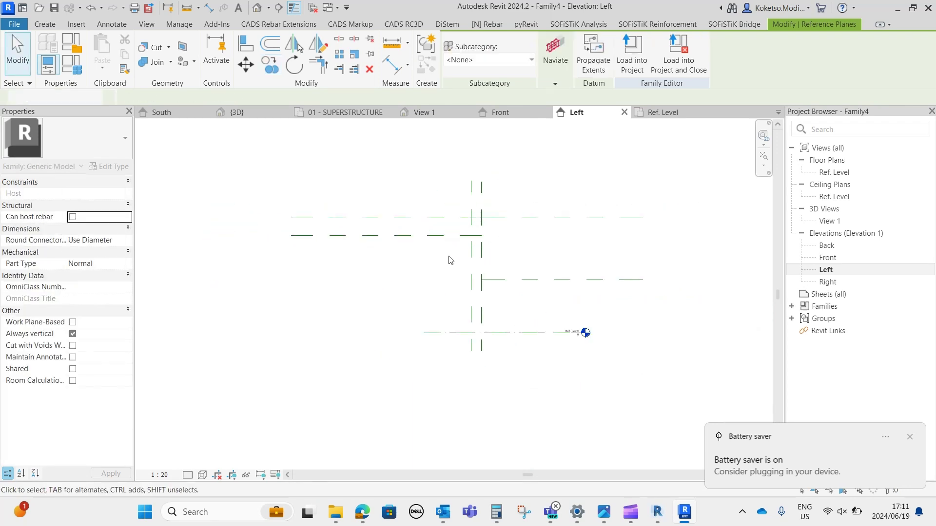
key(Escape)
scroll(473, 281, up, 1)
scroll(499, 302, down, 1)
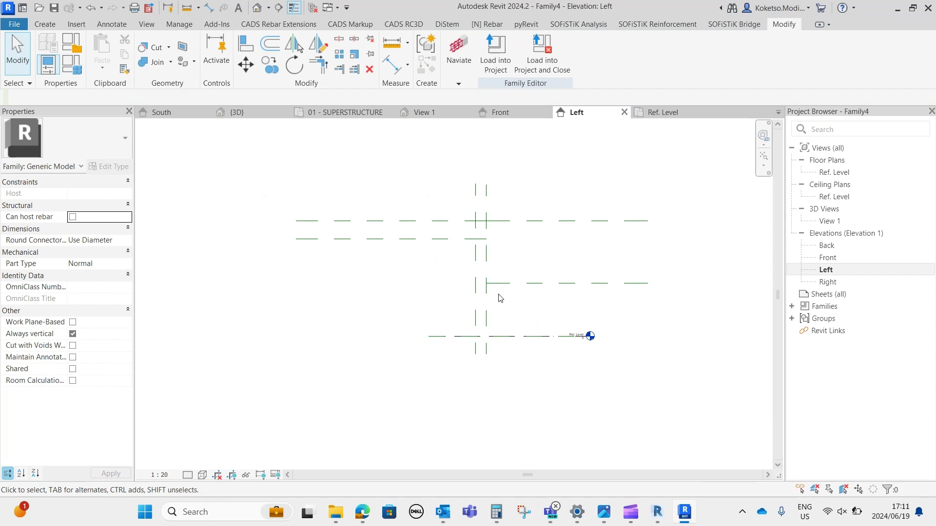
- Create a 250 mm deep extrusion from a 300 by 3267 mm rectangle between the vertical reference planes, spanning Ref. Level to the upper plane
scroll(503, 268, up, 2)
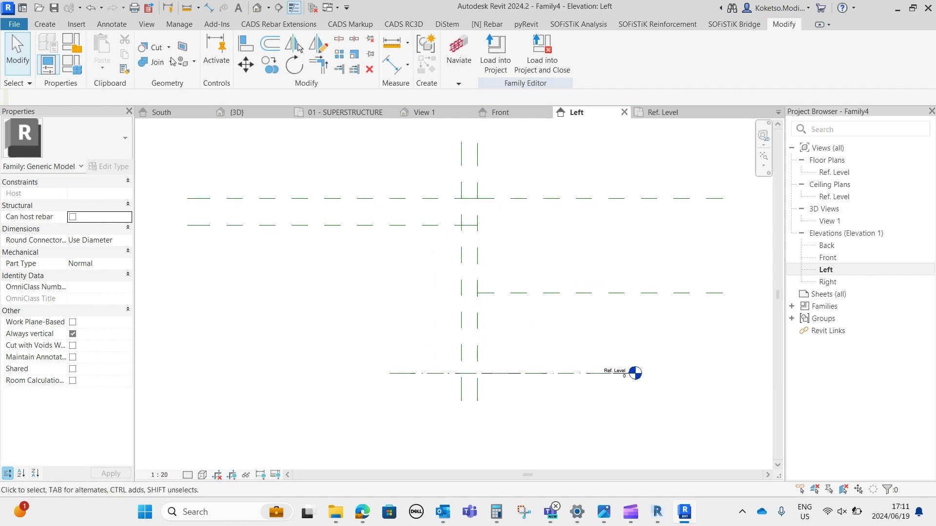
click(45, 24)
click(104, 46)
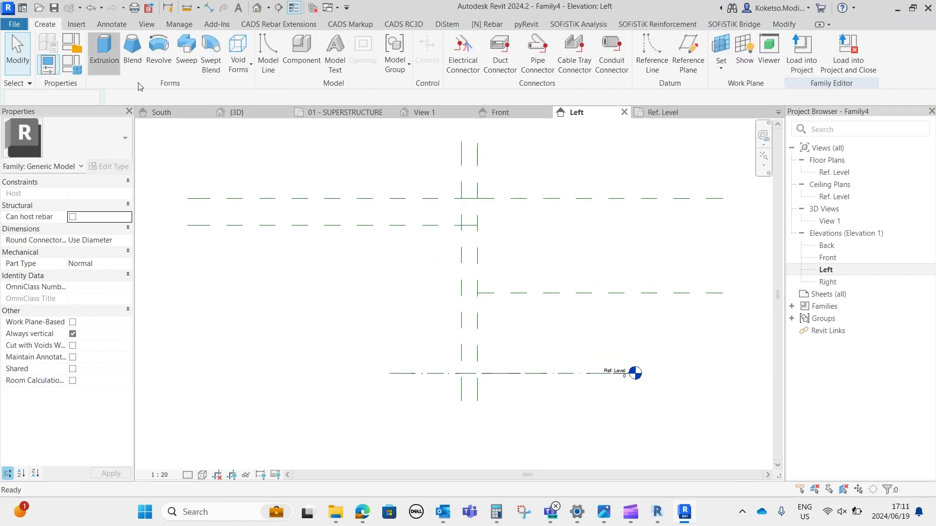
scroll(482, 367, up, 2)
middle_drag(483, 368, 458, 403)
scroll(465, 399, down, 1)
scroll(458, 387, down, 1)
click(449, 420)
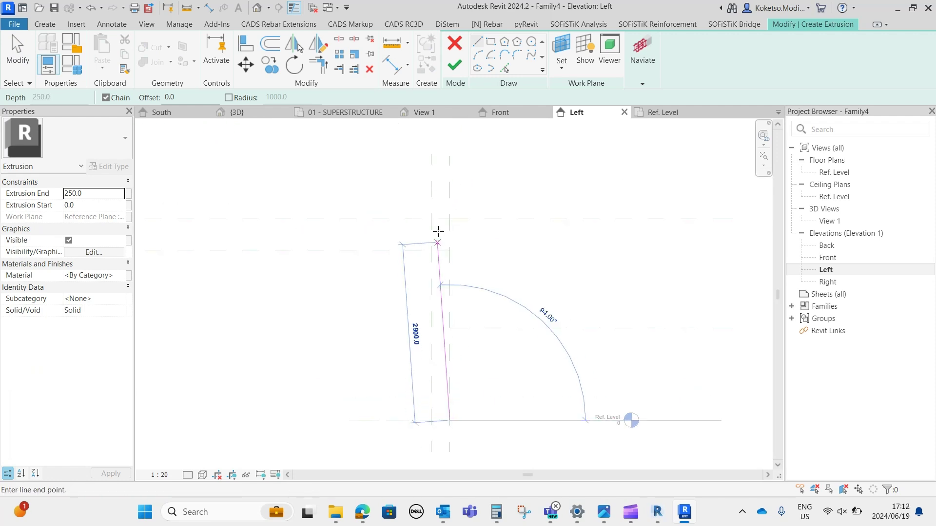
click(449, 219)
click(431, 219)
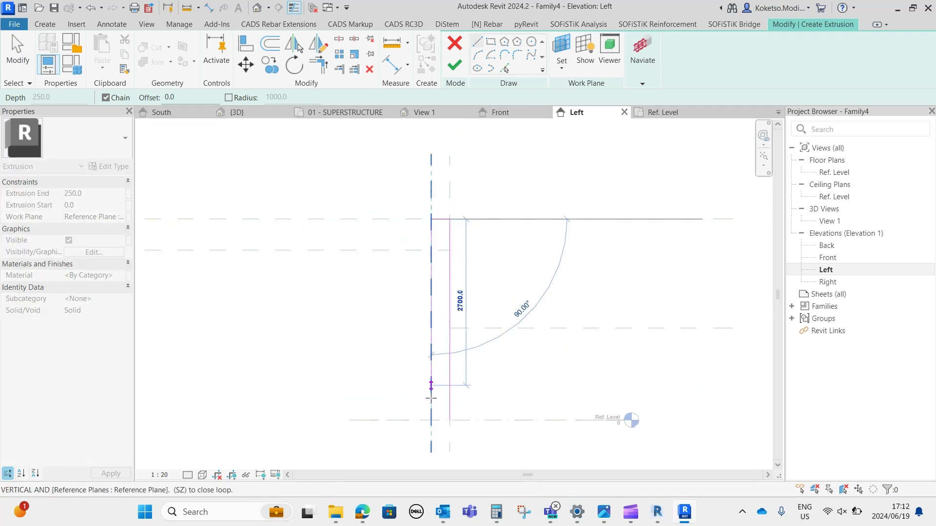
click(431, 420)
click(449, 420)
key(Escape)
key(Escape)
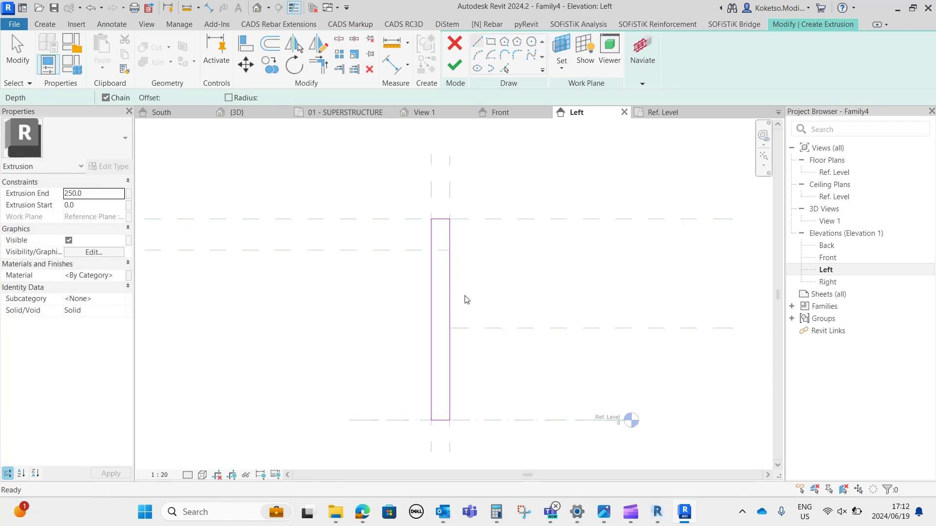
scroll(463, 295, up, 1)
click(454, 65)
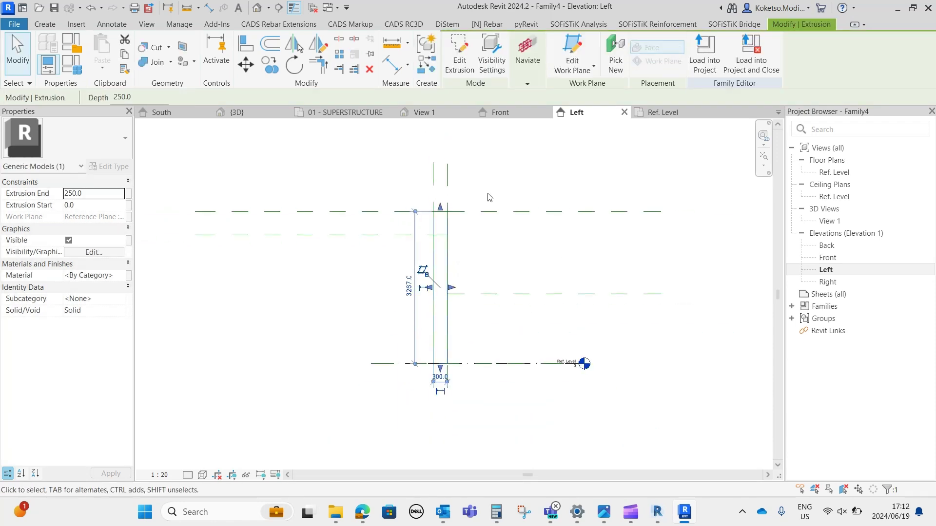
- Check the extrusion in the Ref. Level plan, look through the recent models and families, and return to the railway bridge project
click(662, 112)
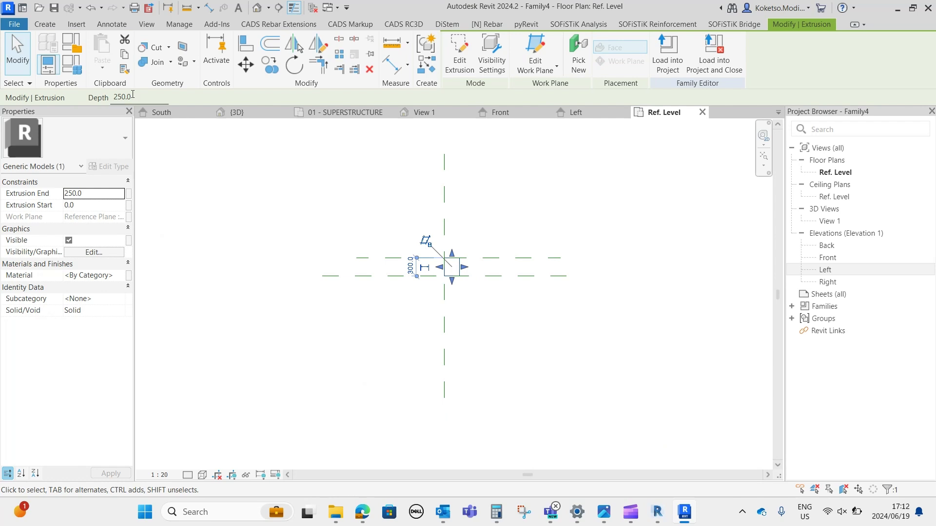
click(22, 8)
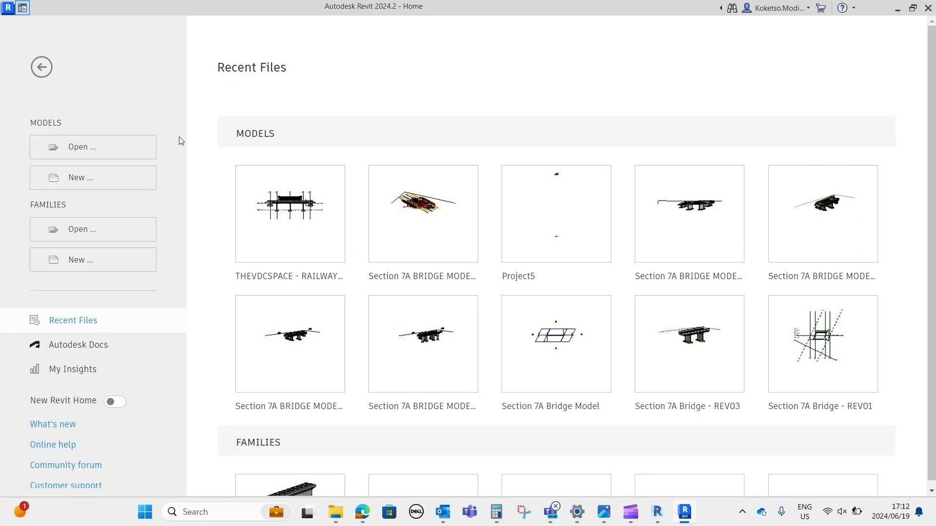
scroll(314, 302, down, 5)
scroll(402, 274, up, 5)
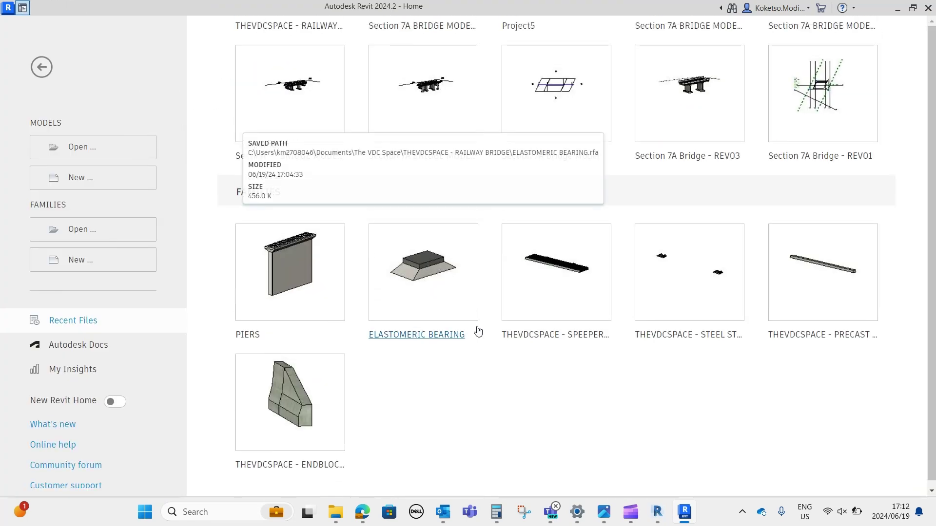
key(ctrl+d)
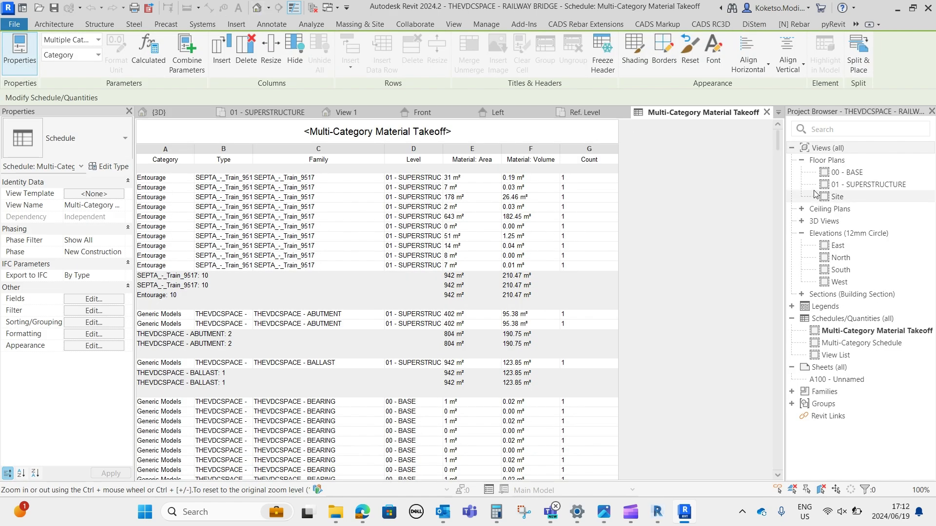
- In the 01 - SUPERSTRUCTURE plan, copy the abutment at ABUTMENT-02 horizontally into the empty area beyond the bridge end
double_click(855, 185)
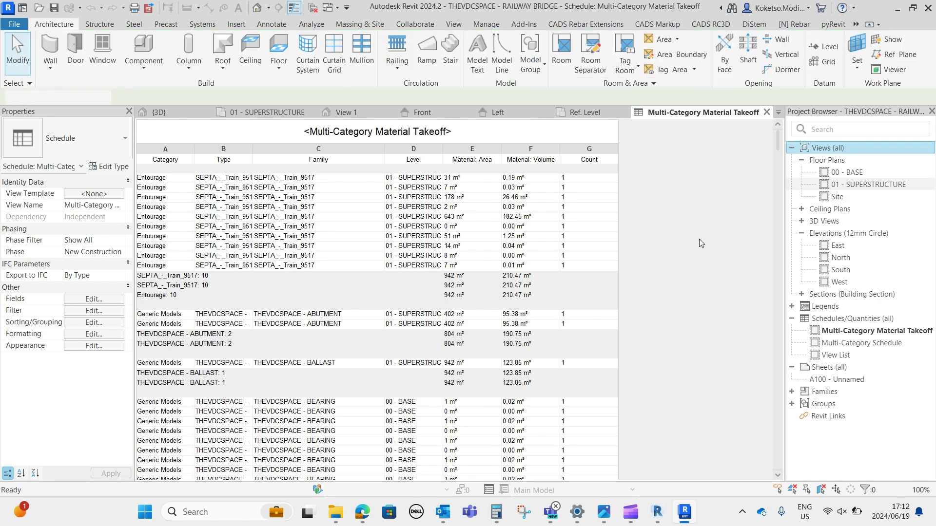
scroll(604, 293, up, 3)
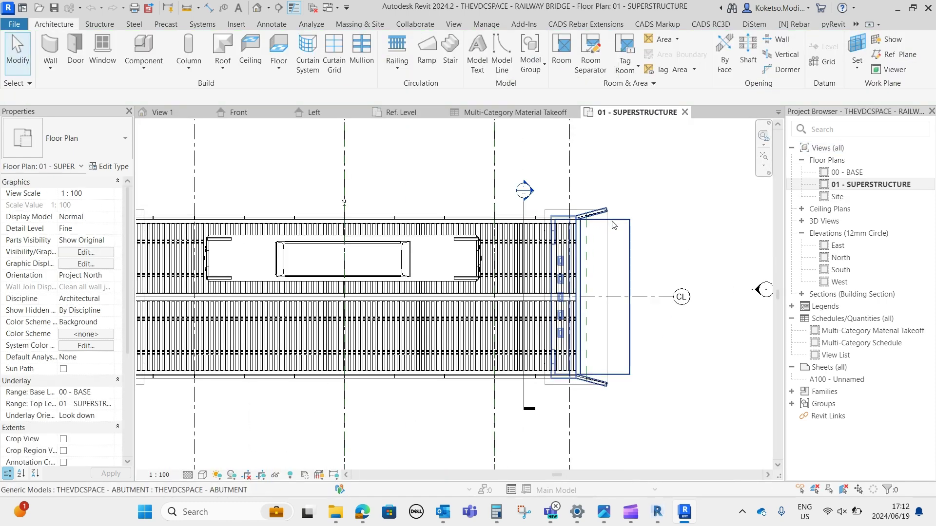
click(605, 293)
middle_drag(604, 293, 351, 231)
click(276, 62)
click(378, 198)
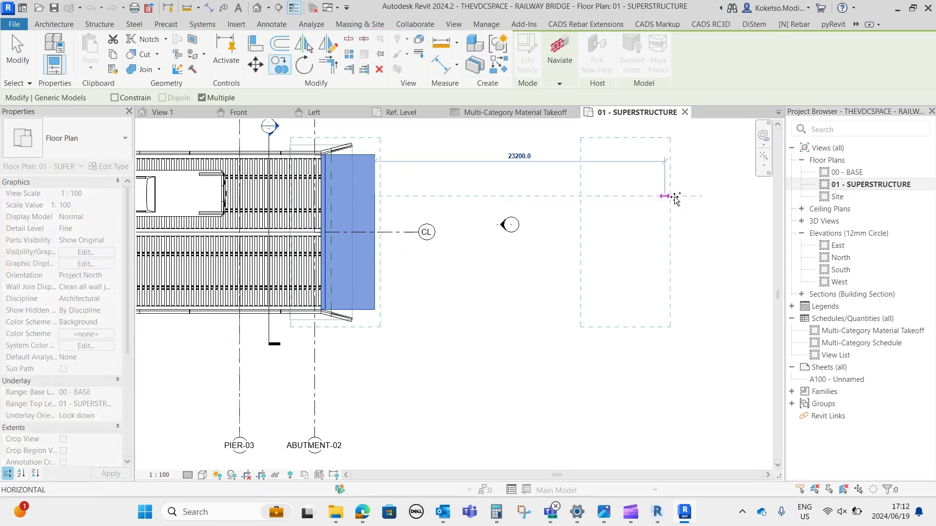
click(616, 171)
scroll(615, 171, up, 2)
key(Escape)
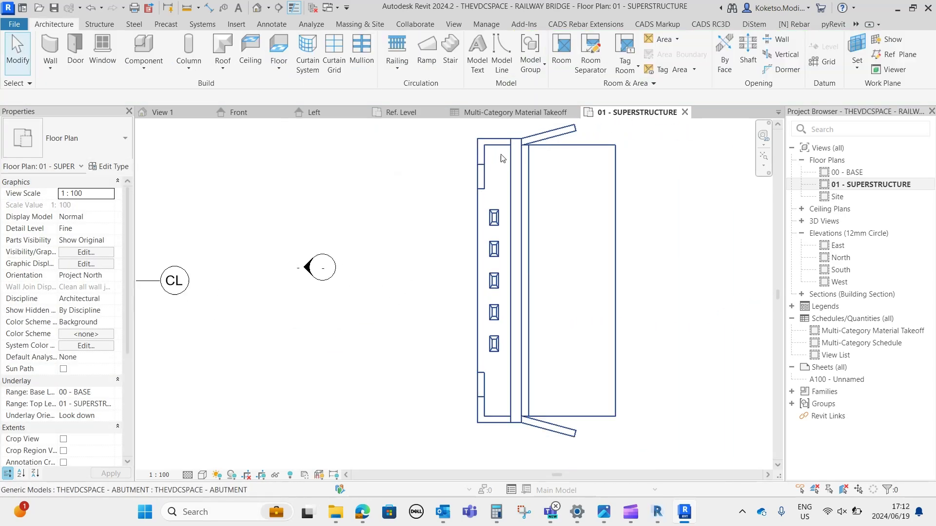
- Measure the copied abutment's overall width across the bridge with an aligned dimension
click(209, 9)
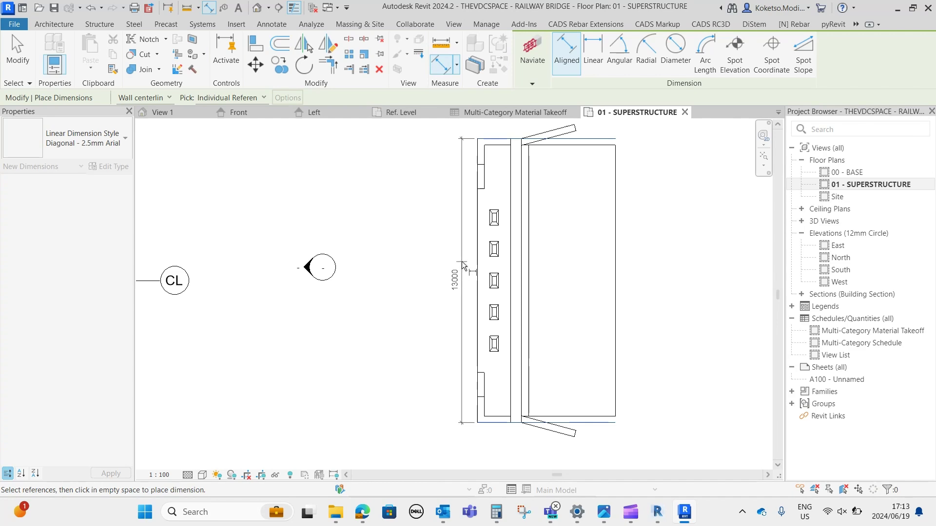
key(Escape)
key(Escape)
scroll(532, 255, down, 2)
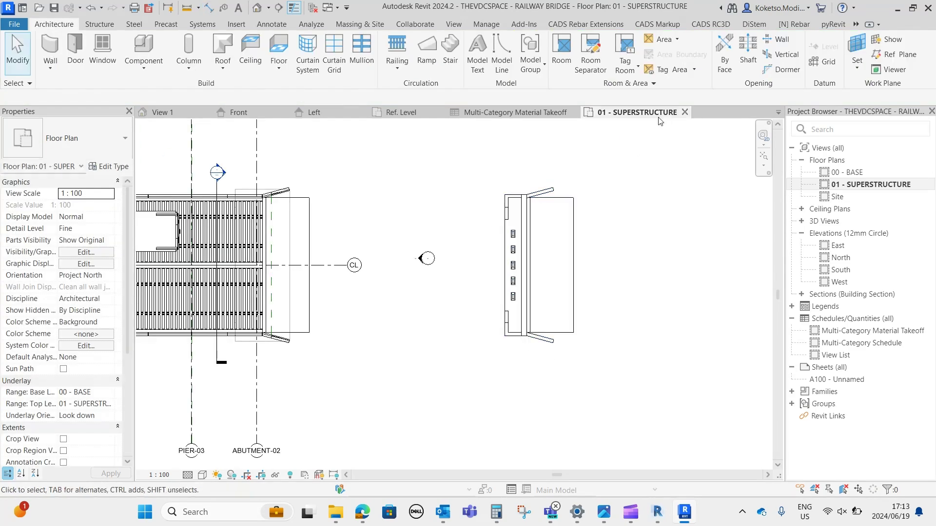
- Close the superstructure plan and Multi-Category Material Takeoff, returning to the Ref. Level plan of the abutment family
click(685, 113)
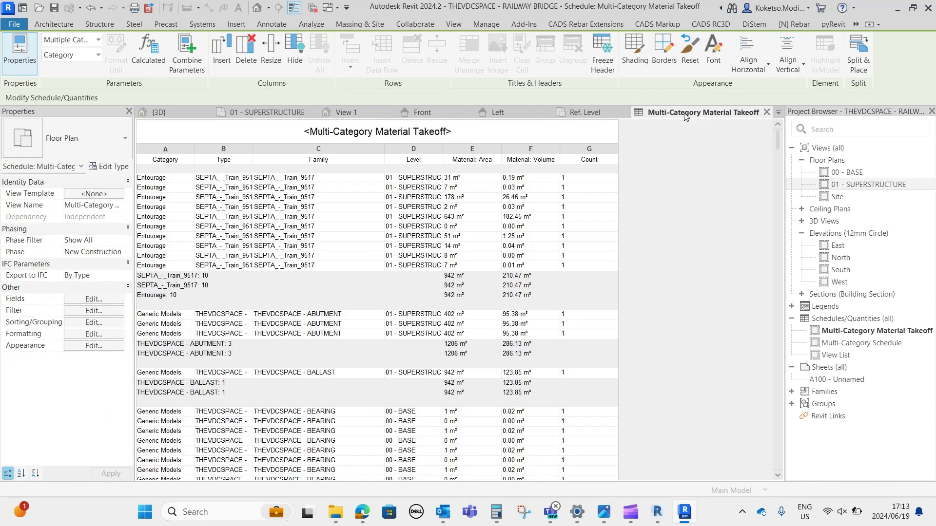
click(765, 115)
click(497, 264)
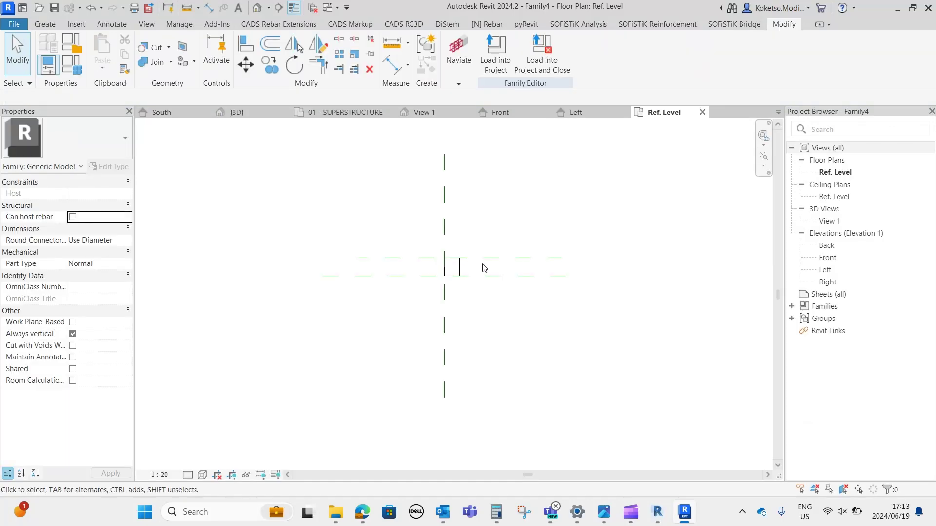
- Draw two vertical reference planes in the Ref. Level plan, about 2300 mm left and 2000 mm right of the centre plane
click(45, 24)
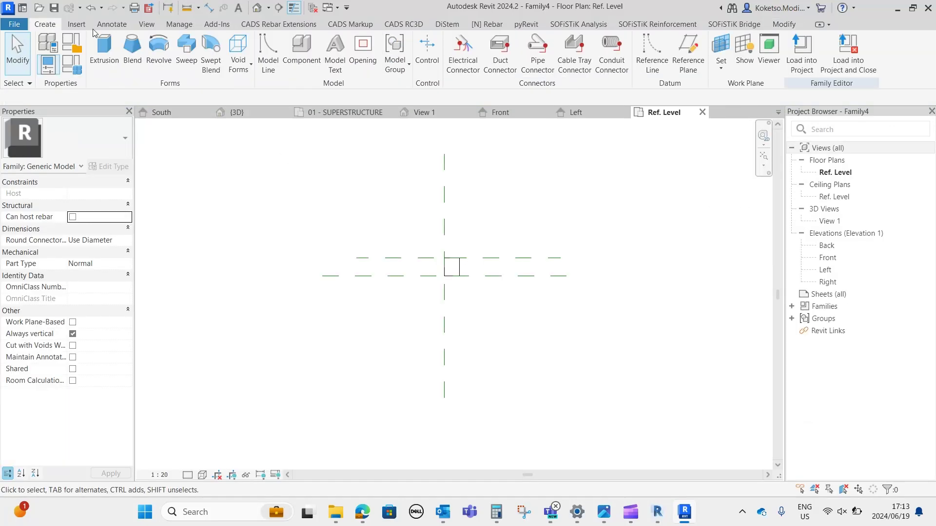
click(677, 45)
click(303, 154)
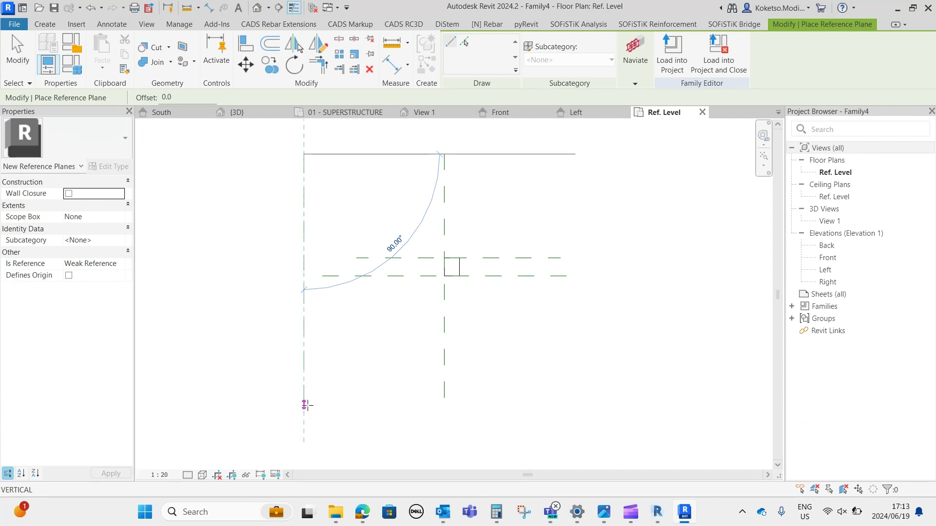
click(305, 405)
click(566, 154)
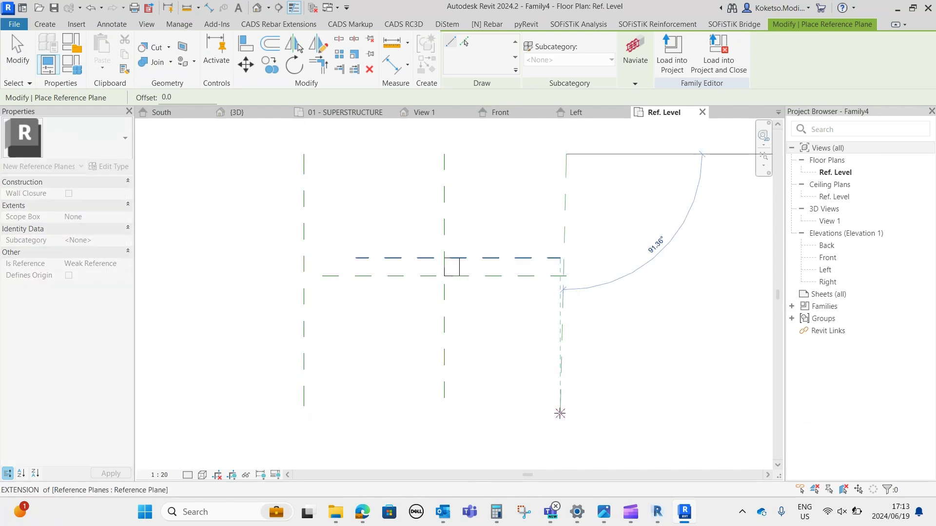
click(561, 410)
key(Escape)
key(Escape)
- Set both outer vertical reference planes to half of 13000 mm (=13000/2) from the centre plane
click(566, 311)
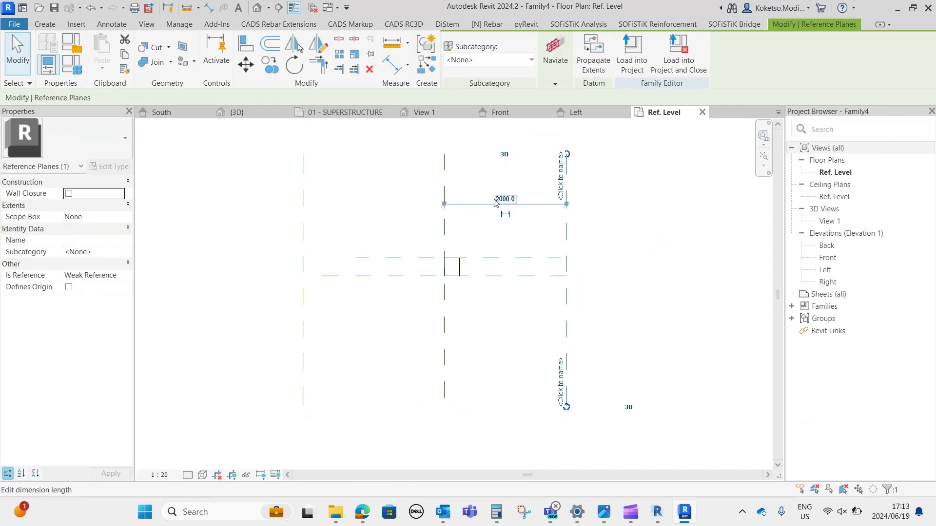
click(495, 201)
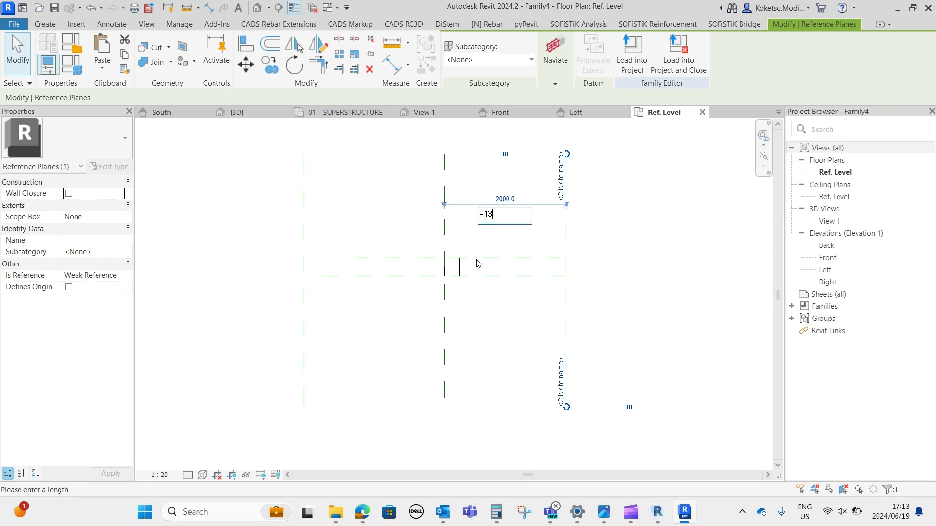
text(=13000/2)
key(Return)
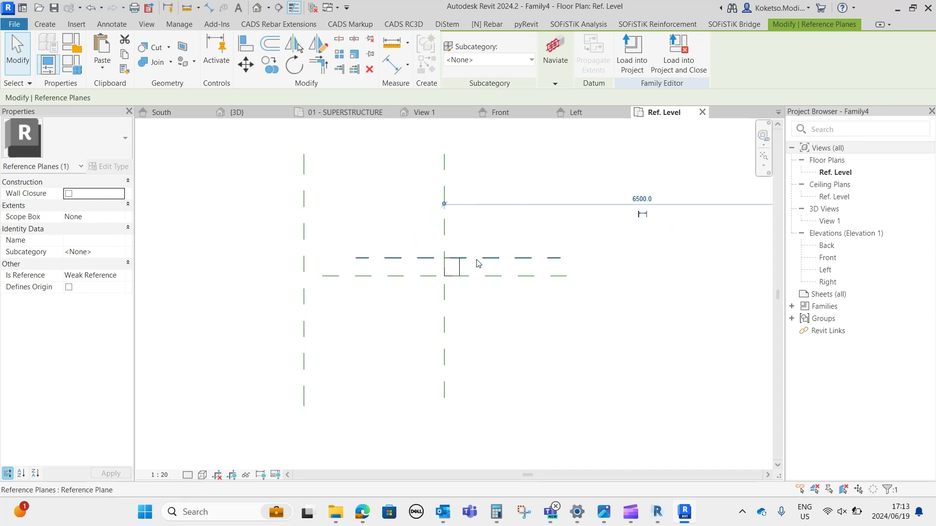
scroll(448, 254, down, 3)
click(388, 227)
click(415, 228)
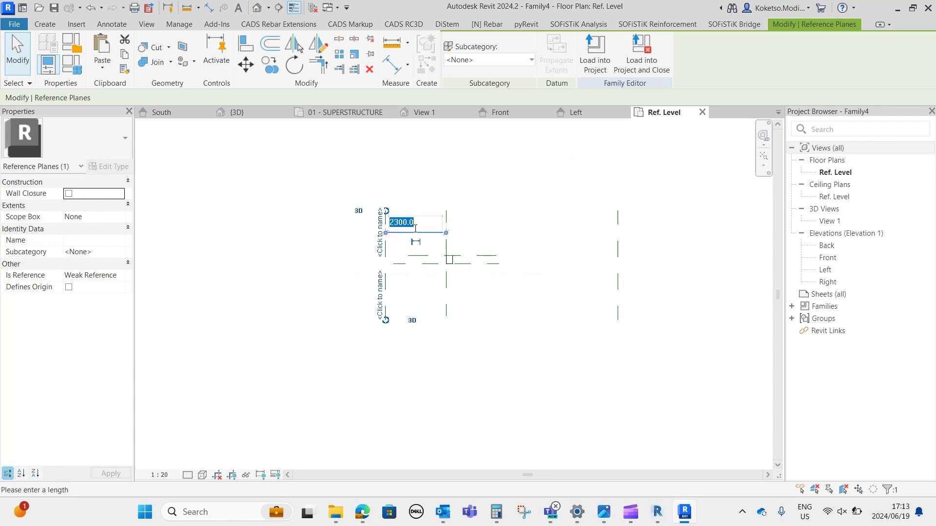
key(Return)
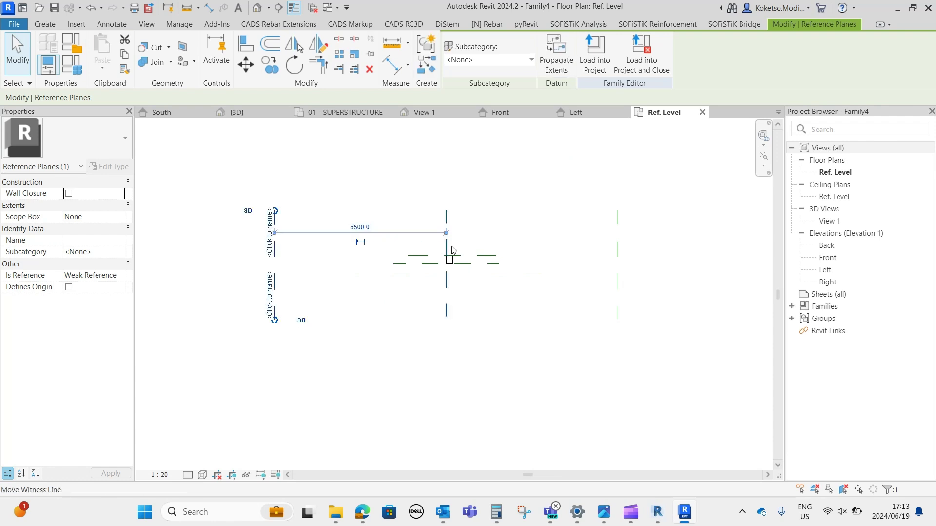
- Stretch both ends of the 300 mm thick wall extrusion to the outer vertical reference planes
click(460, 263)
drag(462, 263, 620, 261)
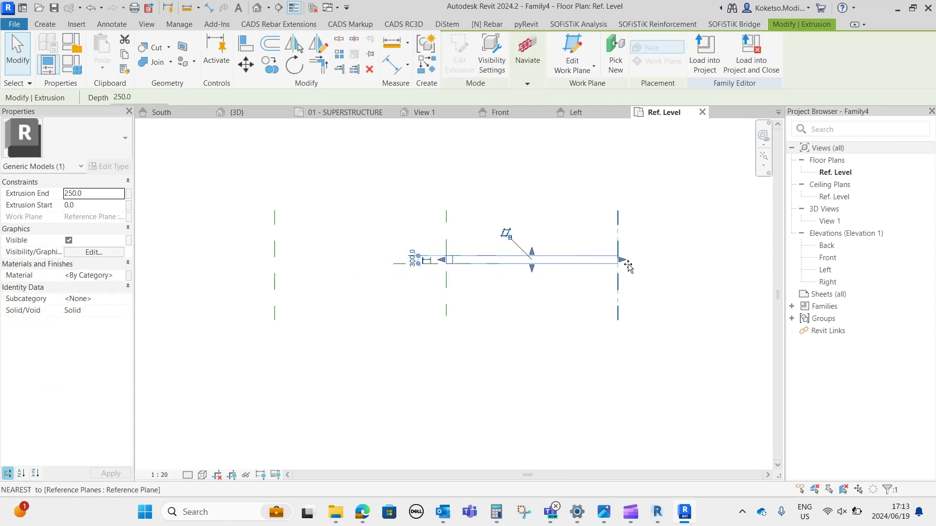
drag(442, 265, 275, 261)
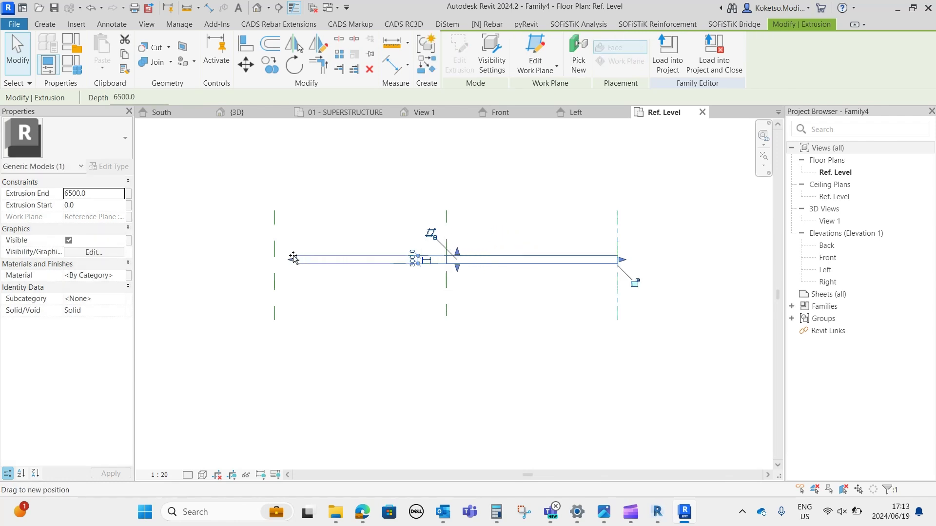
click(519, 195)
- Set the Left elevation to Fine detail level and Shaded visual style
click(571, 113)
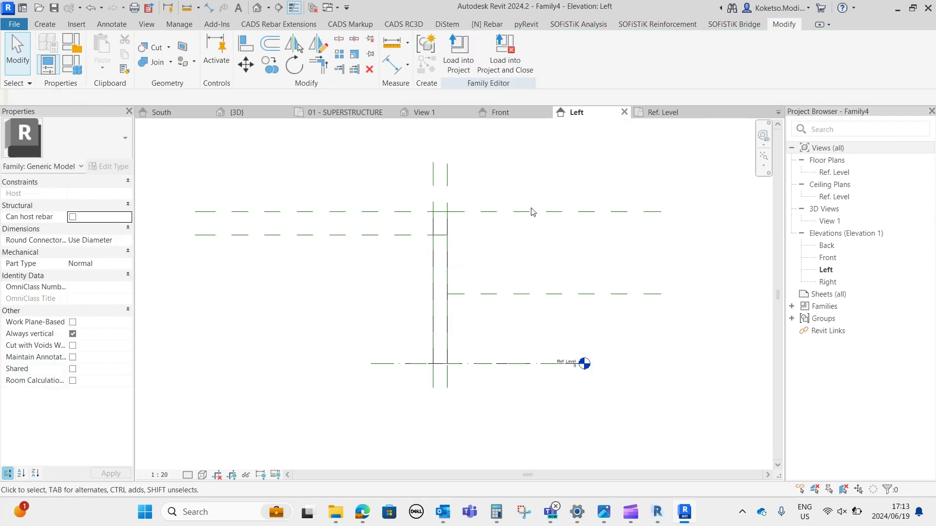
click(447, 263)
click(188, 475)
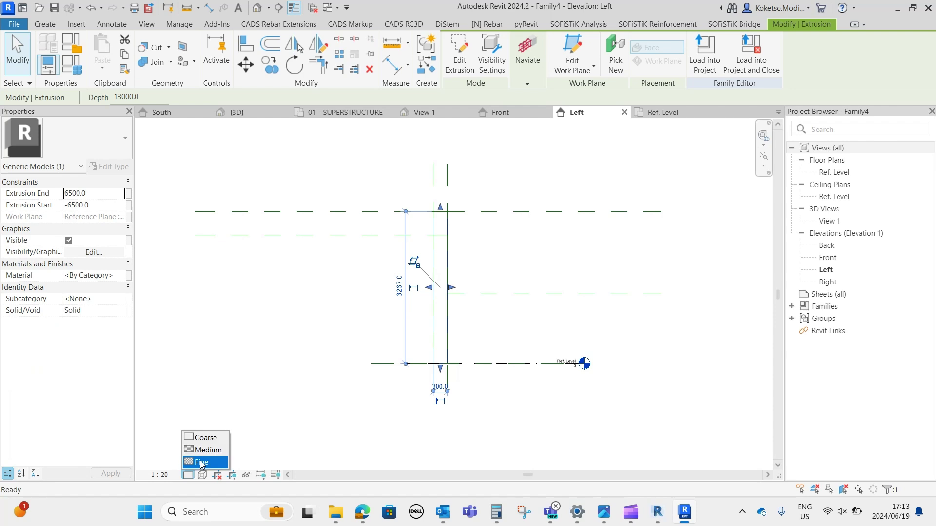
click(205, 468)
click(202, 475)
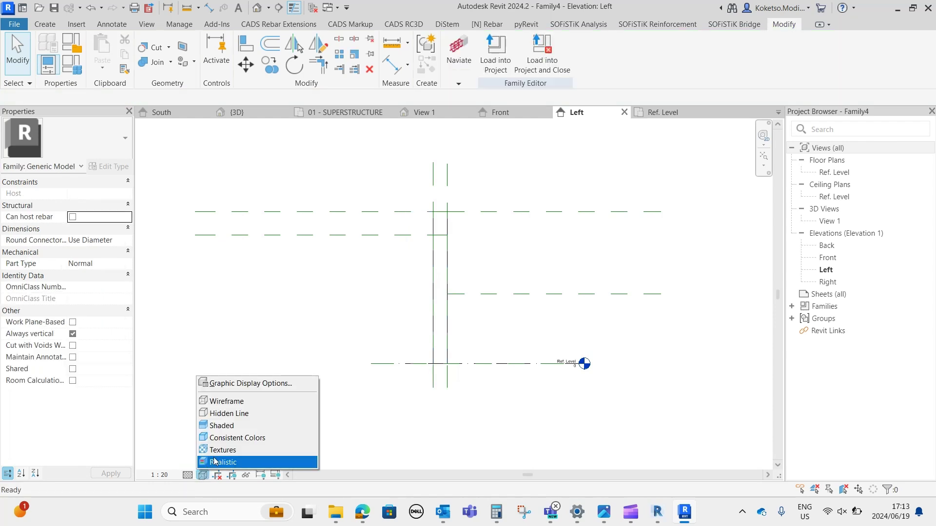
click(229, 425)
- Create a 250 mm deep extrusion from a 1500 by 1500 mm square against the wall's right face, between Ref. Level and the plane above
middle_drag(468, 259, 350, 195)
scroll(350, 195, up, 1)
click(44, 23)
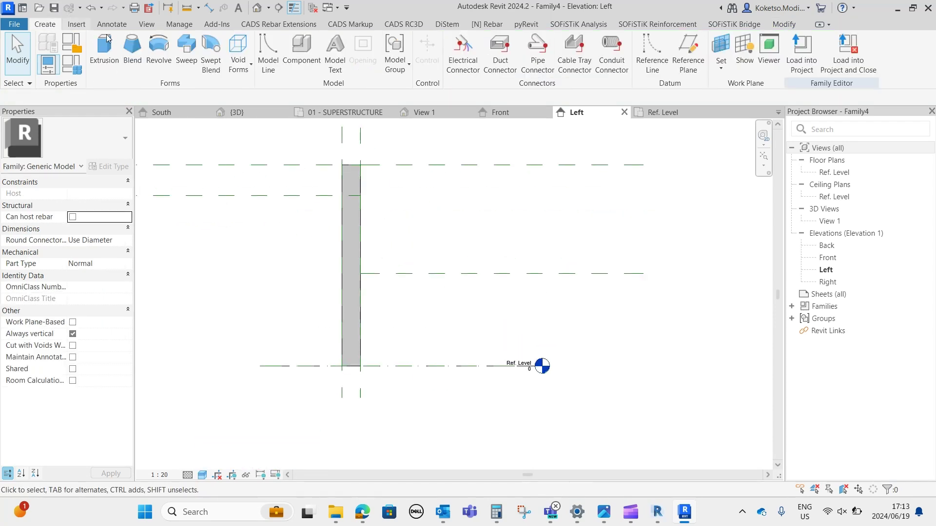
scroll(374, 273, up, 1)
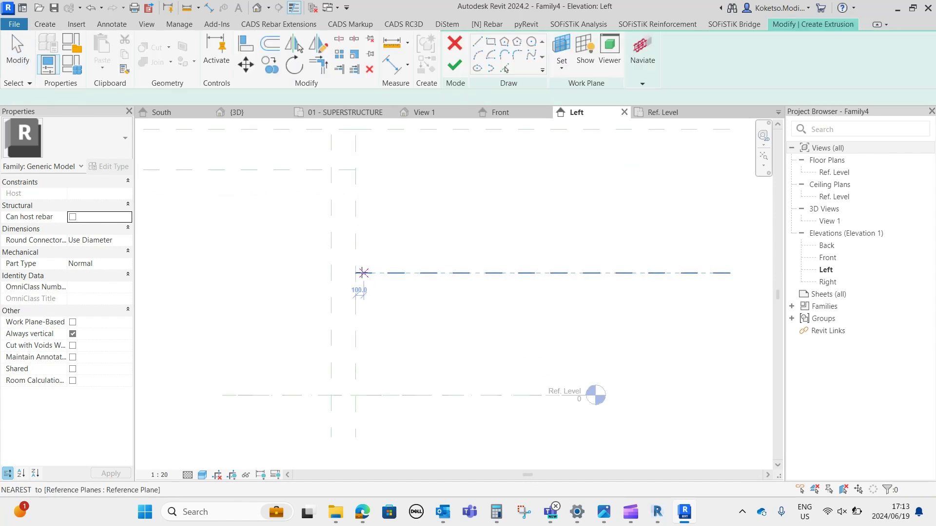
click(356, 274)
click(463, 401)
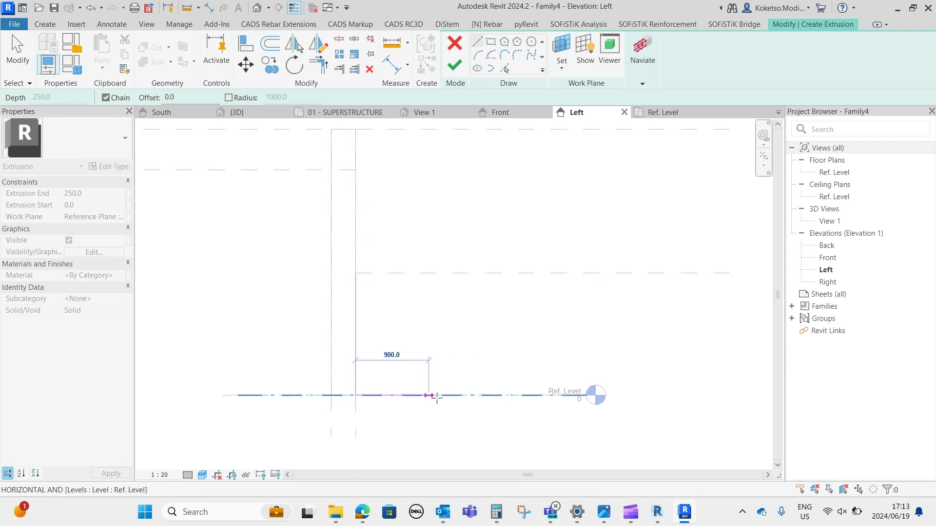
click(478, 395)
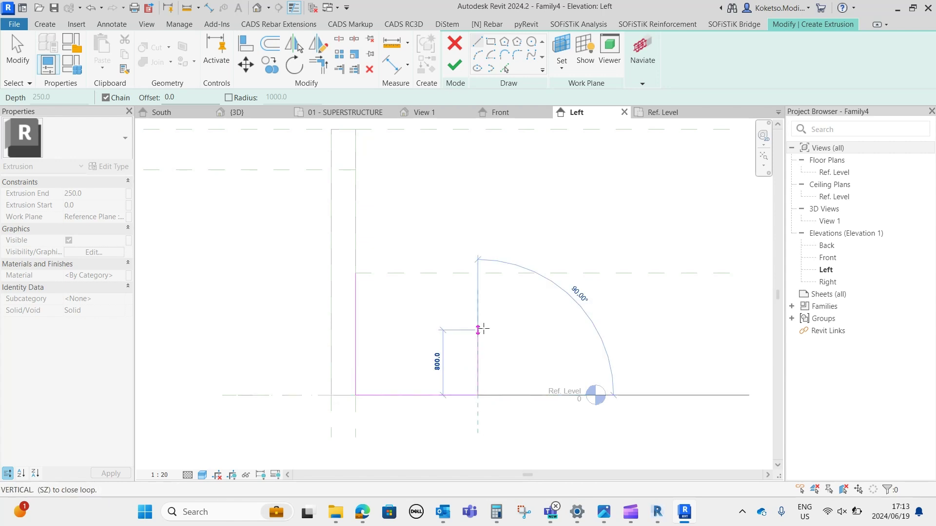
click(478, 273)
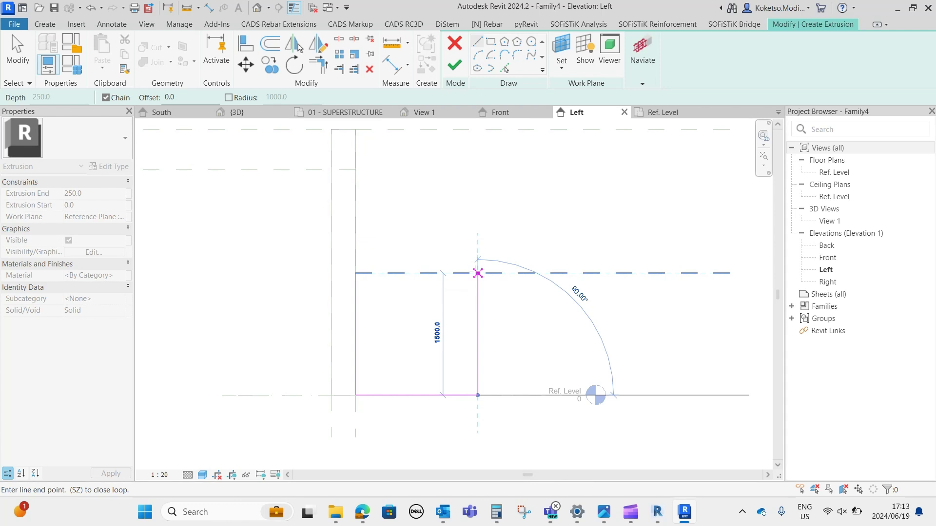
click(355, 273)
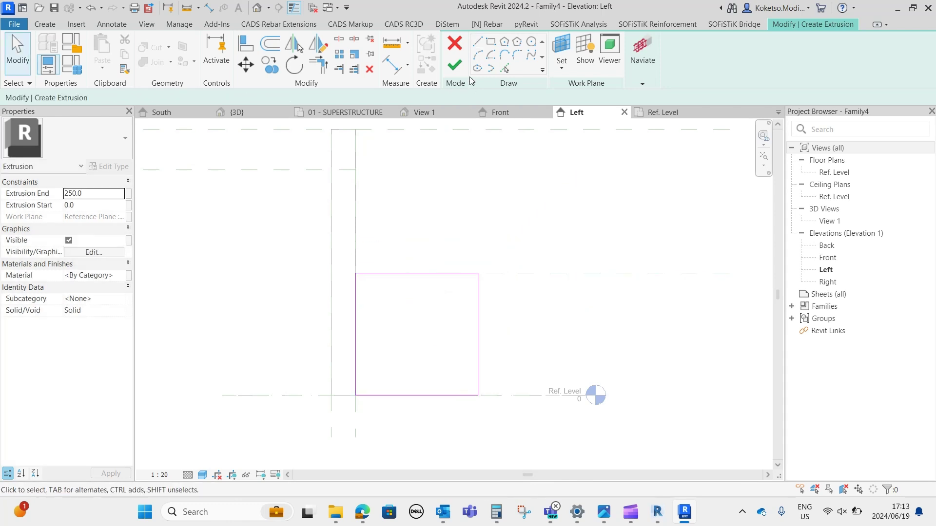
click(454, 65)
- Stretch the 1500 mm wide block to both outer reference planes in the Ref. Level plan and check the model in 3D
click(660, 112)
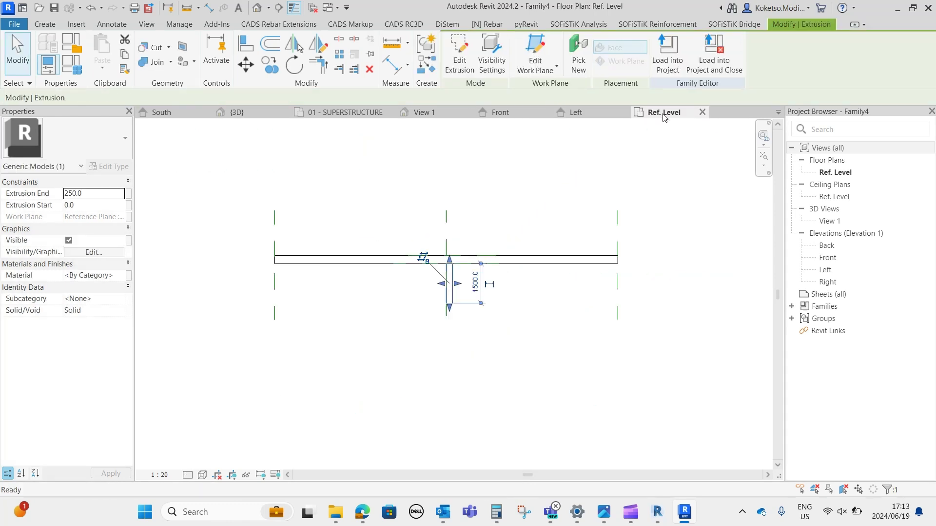
drag(496, 284, 618, 284)
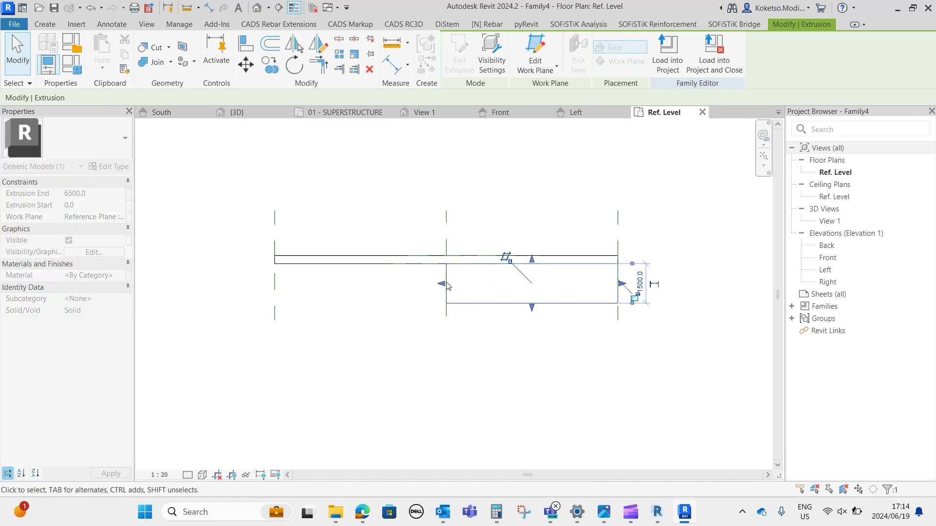
drag(442, 285, 276, 285)
key(Escape)
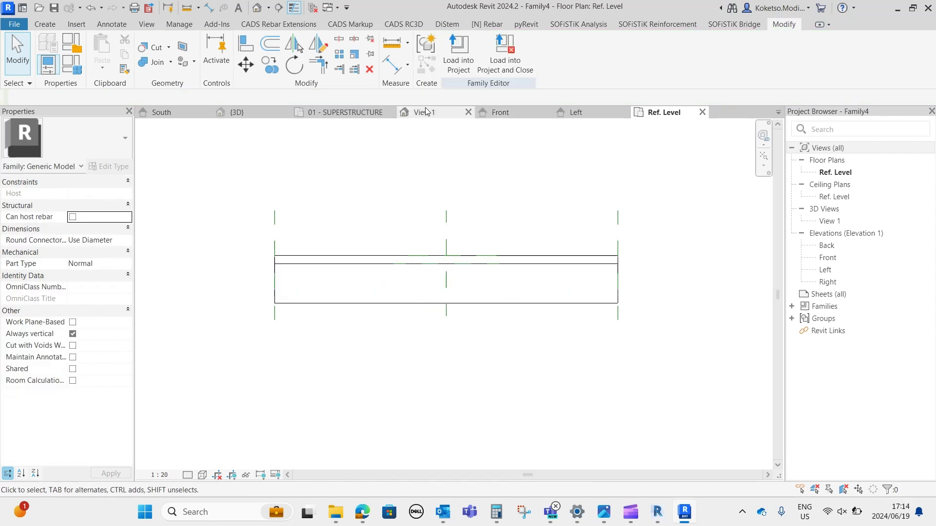
click(424, 113)
scroll(447, 341, down, 1)
shift+middle_drag(447, 341, 568, 379)
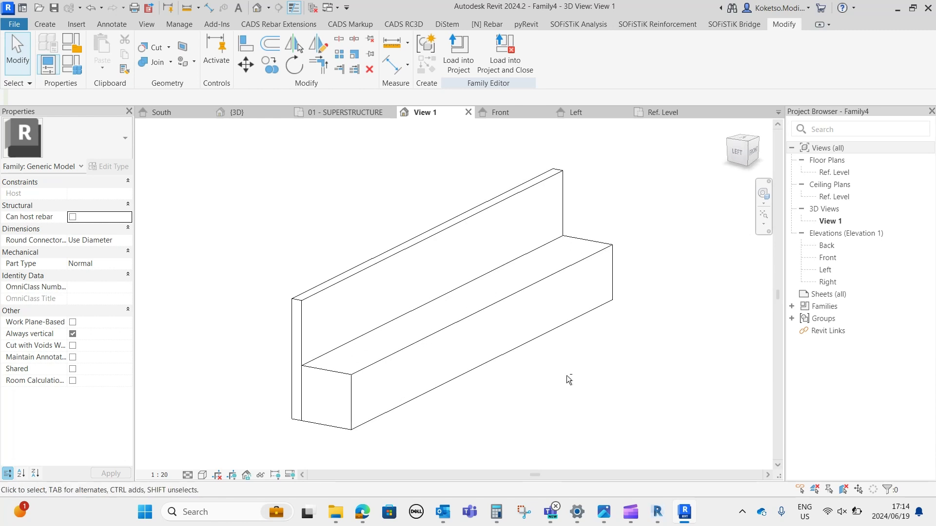
- In the Left elevation, extrude a corbel 250 mm on the wall's left face, 300 mm wide with a 220 mm outer edge and sloped underside
click(576, 114)
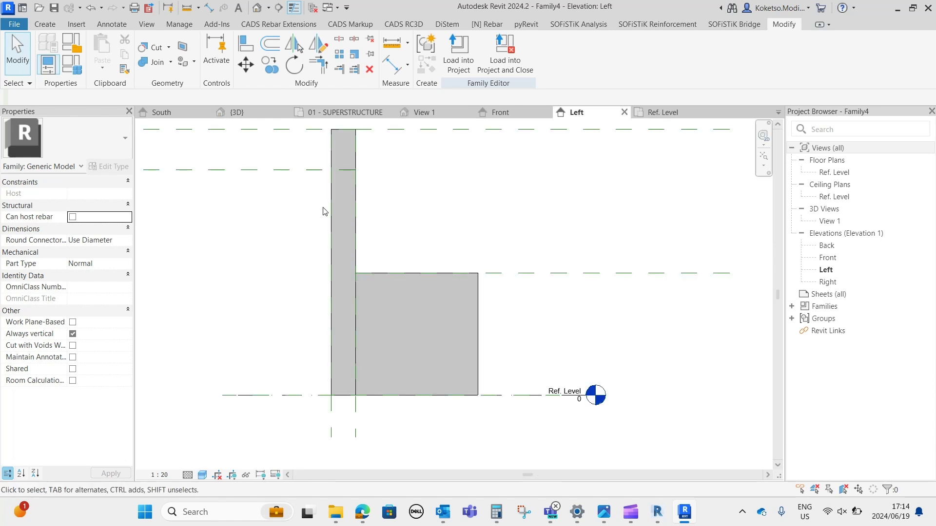
scroll(409, 211, up, 2)
click(59, 25)
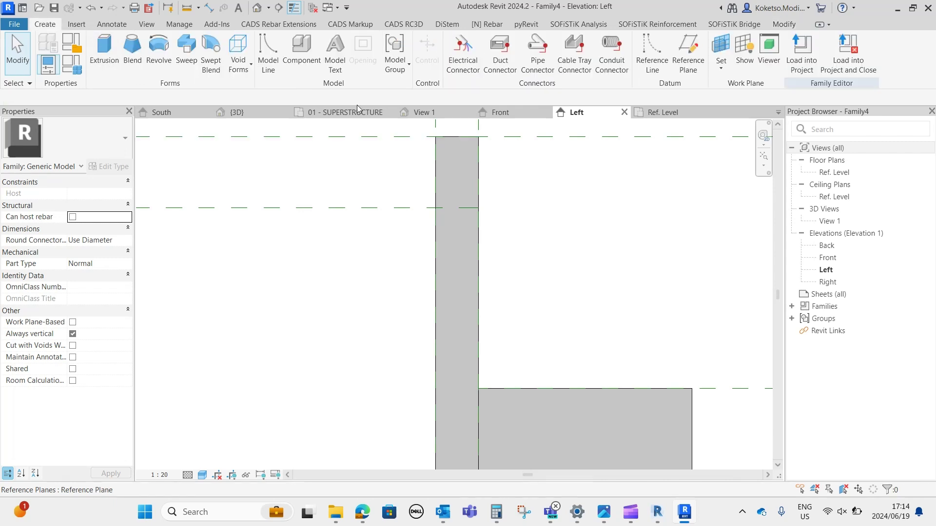
click(110, 69)
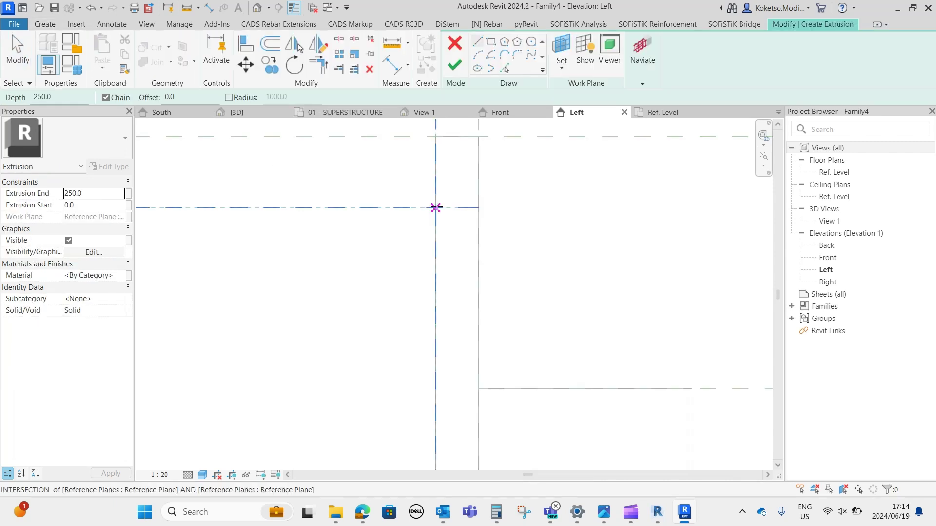
click(436, 207)
middle_drag(437, 207, 512, 259)
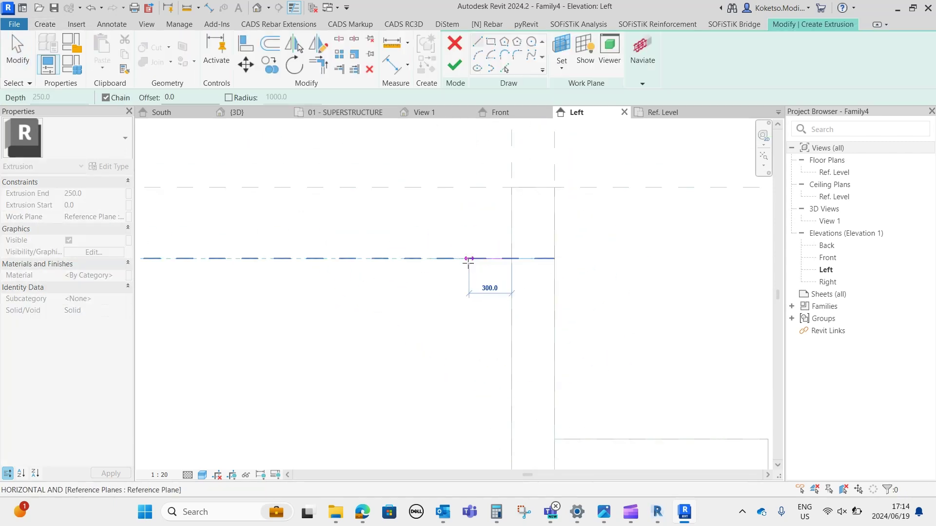
click(469, 258)
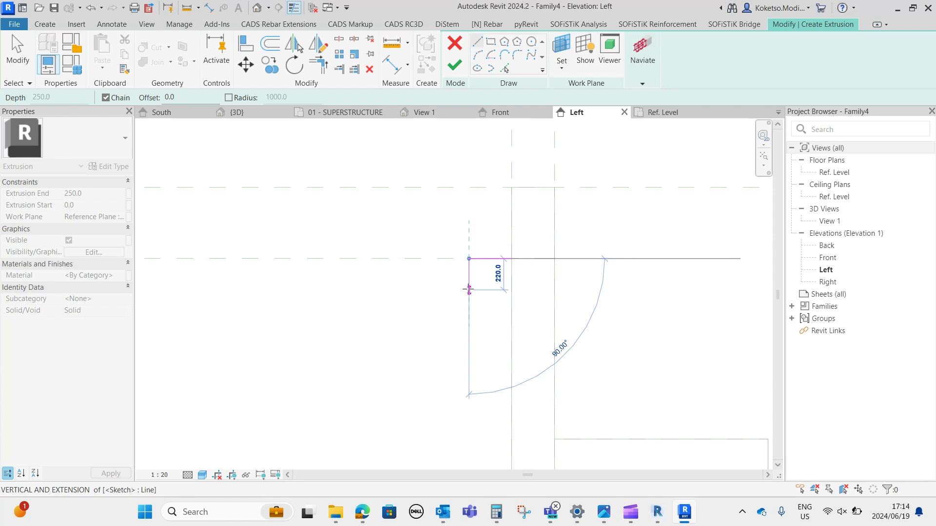
click(469, 289)
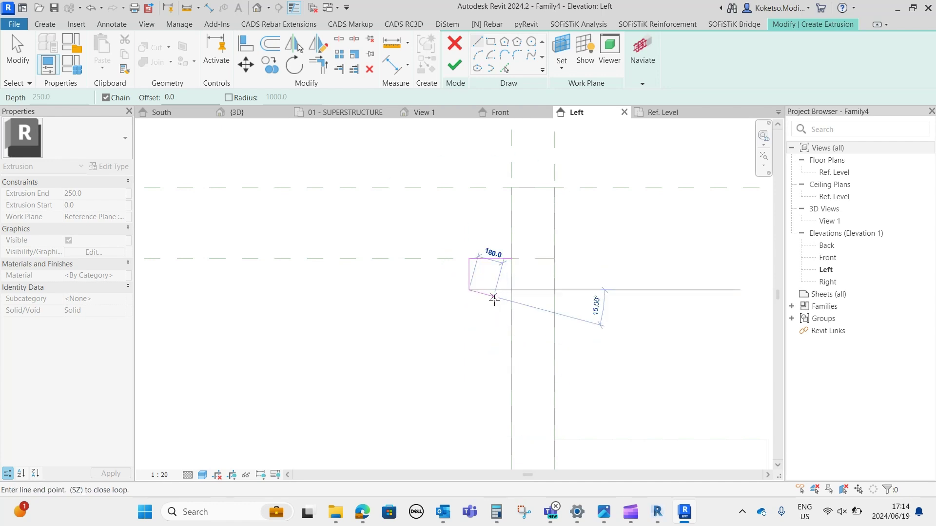
click(511, 315)
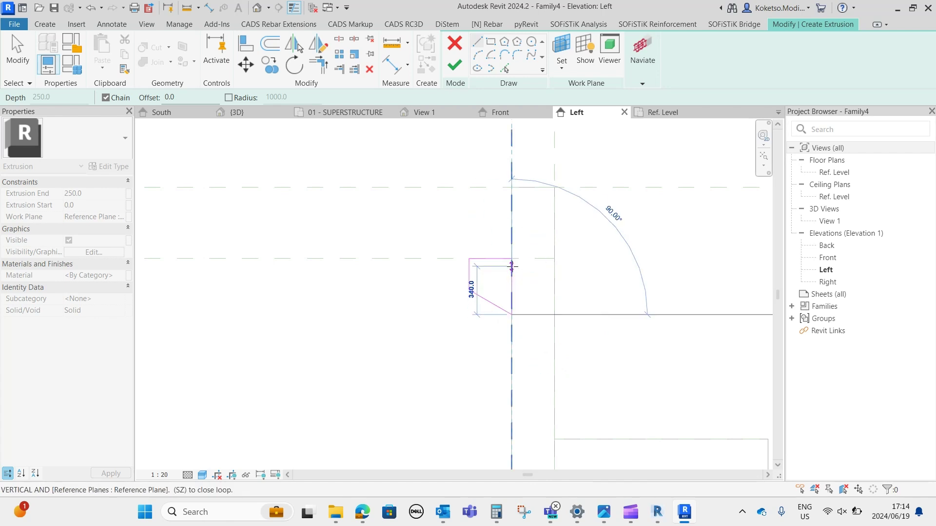
scroll(511, 259, up, 2)
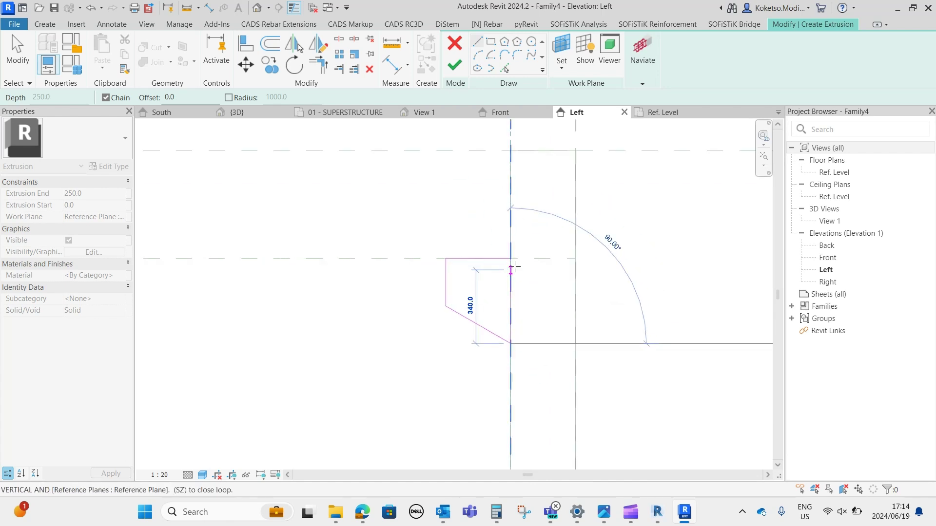
click(511, 258)
key(Escape)
key(Escape)
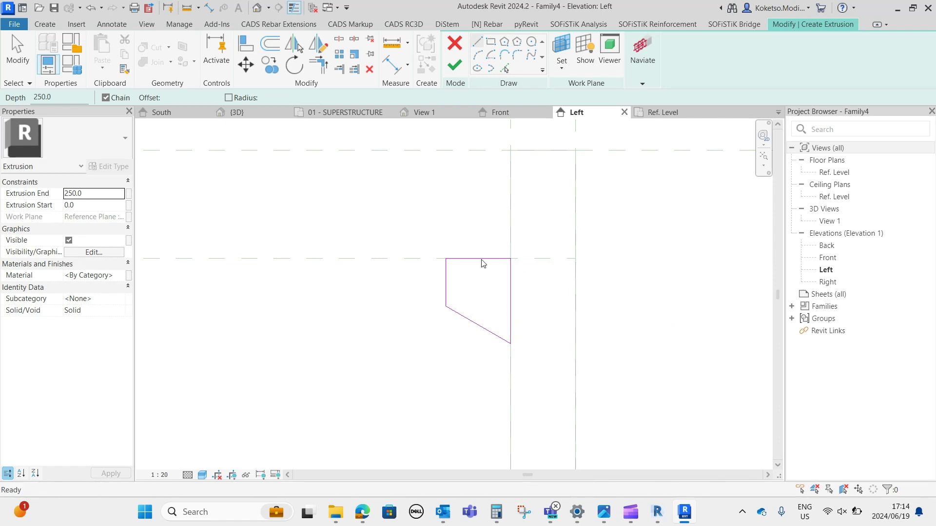
scroll(480, 266, down, 3)
click(456, 72)
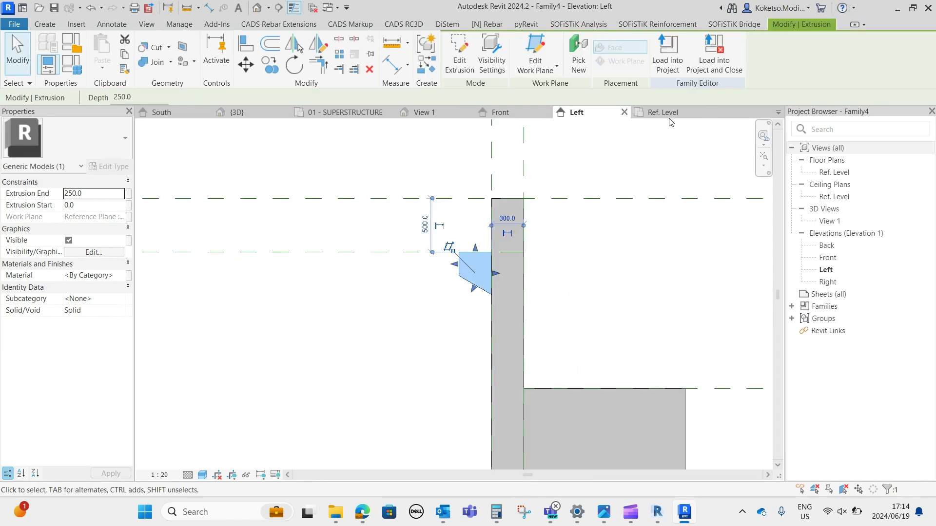
- Compare the Ref. Level plan with the Left elevation to locate the corbel extrusion in plan
click(664, 112)
scroll(481, 260, up, 6)
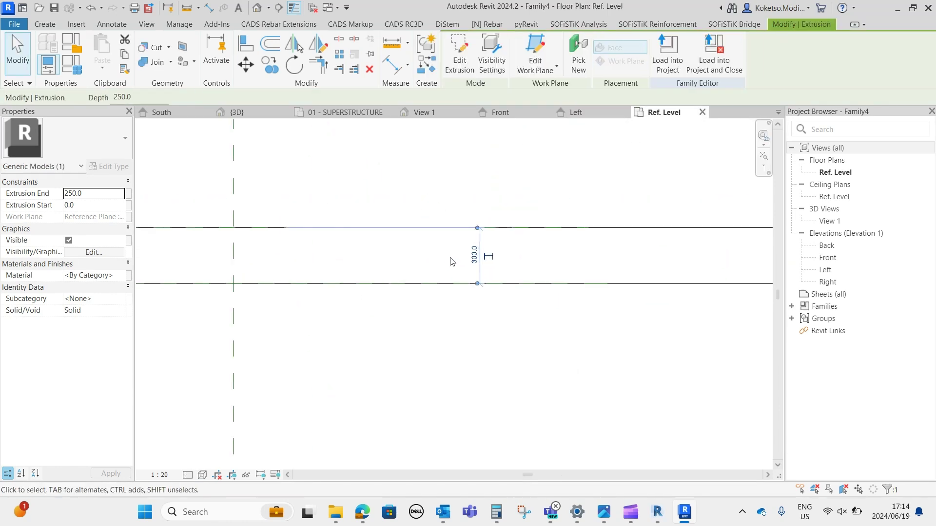
scroll(438, 245, down, 5)
scroll(575, 263, down, 2)
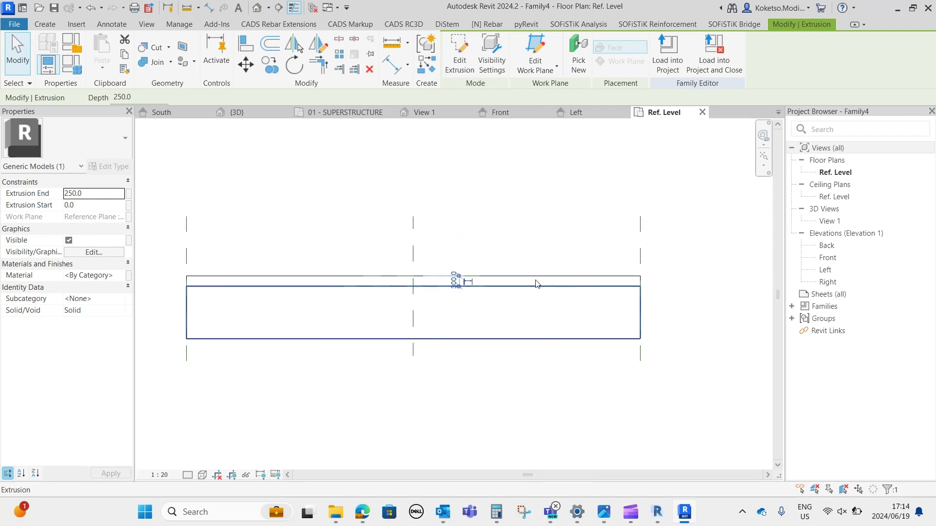
click(577, 112)
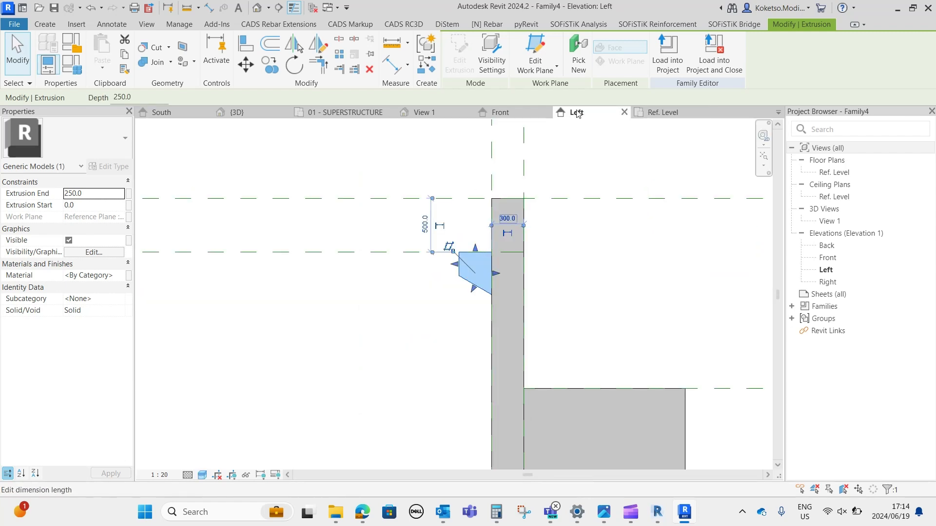
key(ctrl+Tab)
key(Escape)
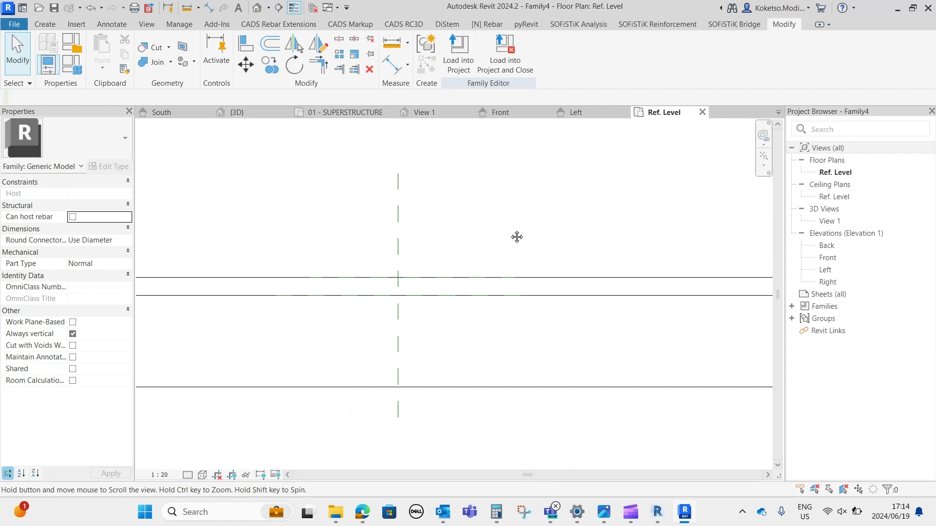
scroll(524, 221, down, 2)
- Set the Ref. Level plan's view range to Unlimited for top and bottom, with a cut plane offset of 5000
key(v)
key(r)
click(493, 257)
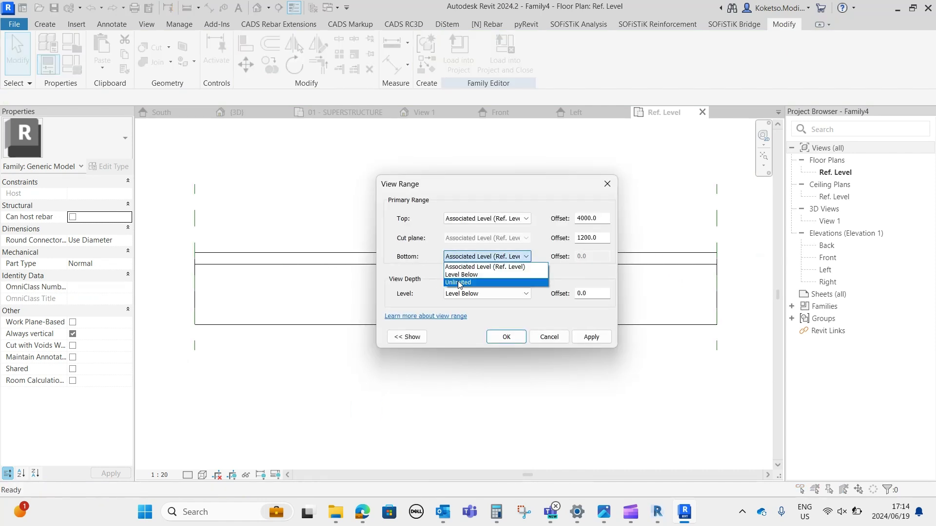
click(468, 285)
click(475, 219)
click(468, 245)
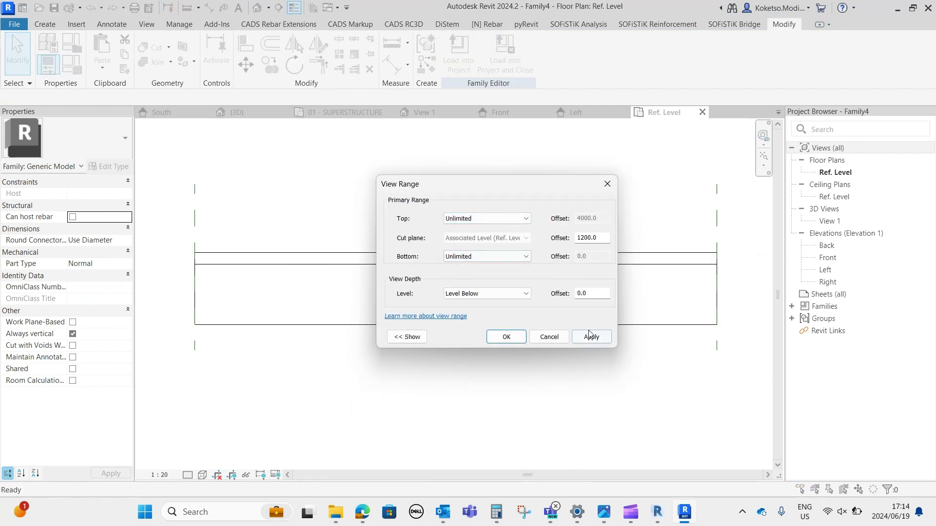
drag(505, 185, 425, 168)
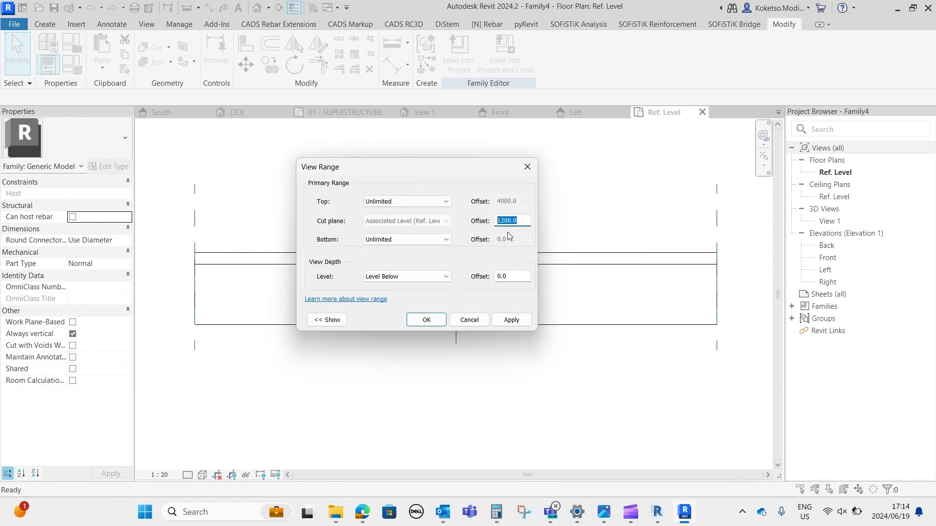
text(5000)
click(511, 319)
click(426, 320)
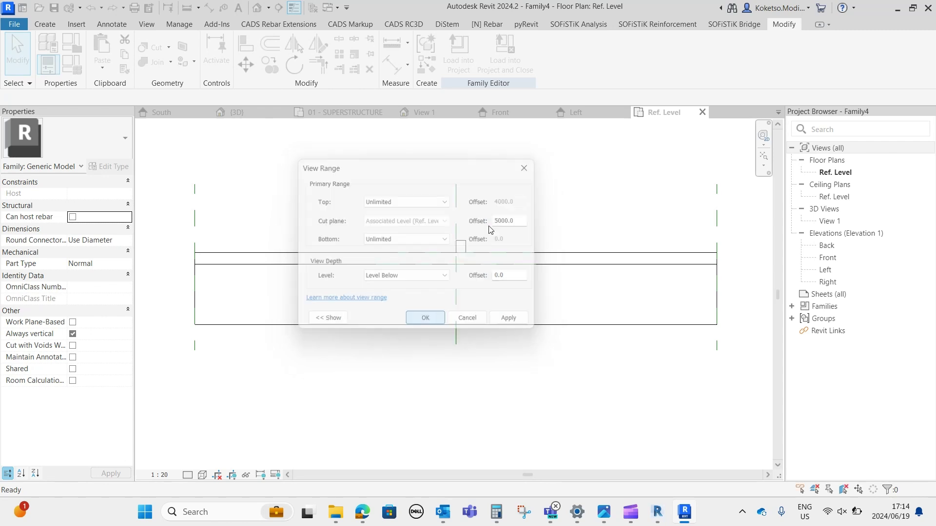
- Stretch the corbel to both outer reference planes in the Ref. Level plan and check the model in 3D
scroll(482, 248, up, 3)
click(455, 248)
scroll(458, 251, down, 3)
middle_drag(461, 250, 392, 256)
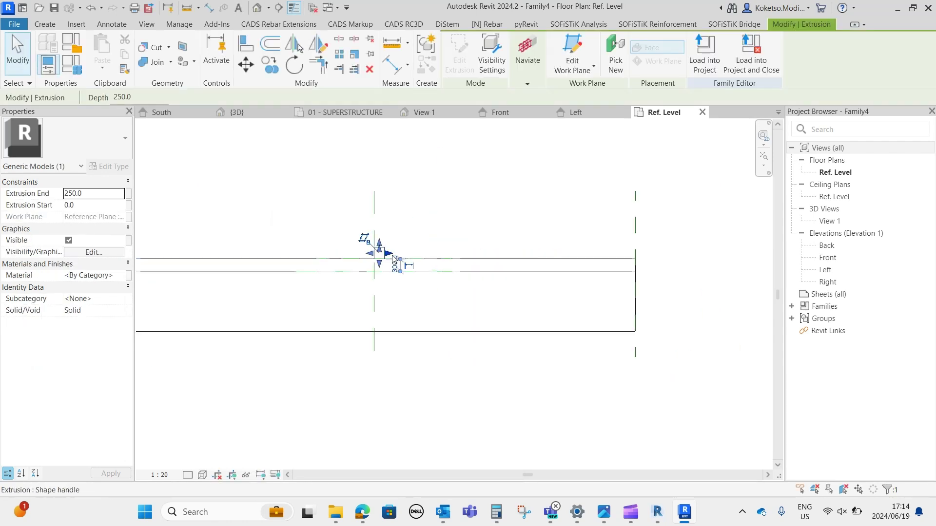
drag(394, 259, 351, 255)
key(Escape)
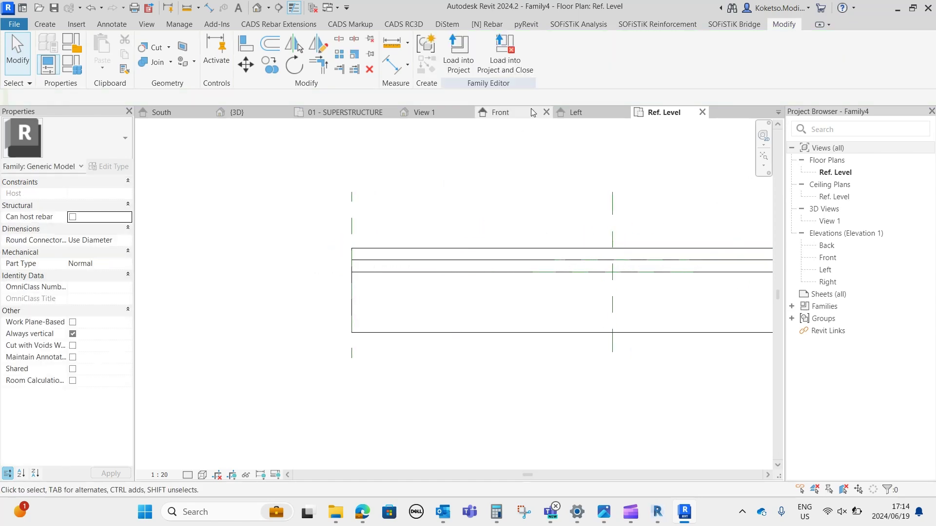
click(432, 113)
shift+middle_drag(449, 286, 609, 405)
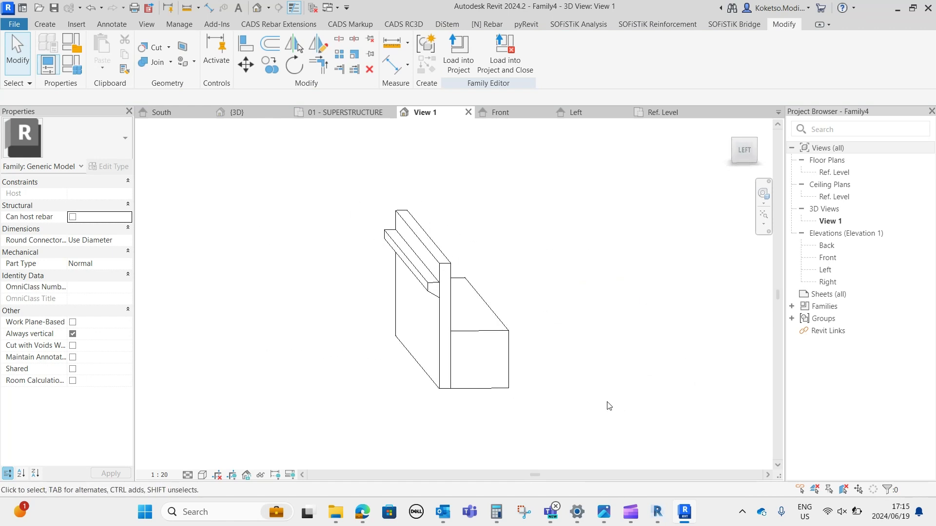
scroll(546, 340, down, 1)
- In the Left elevation, start an extrusion sketch with a base line leftward from the wall's foot and a vertical edge up to the base block's height
click(569, 114)
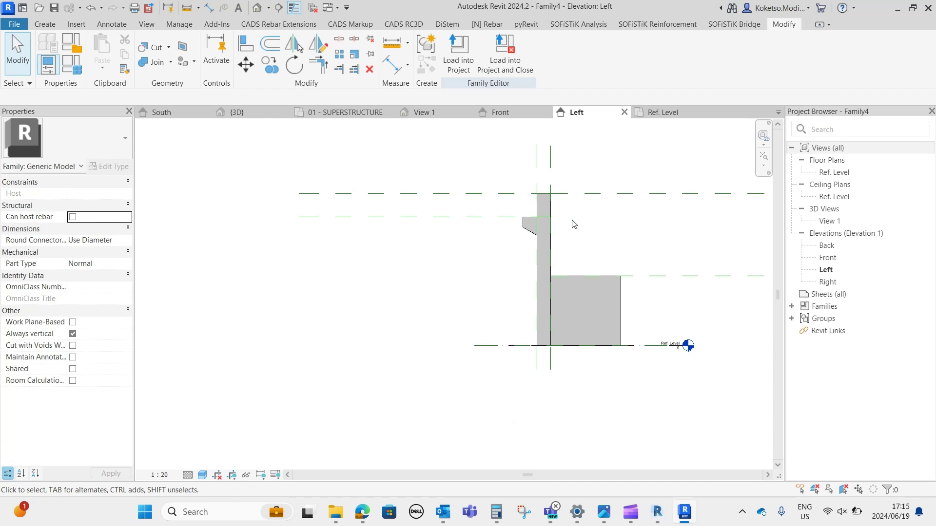
scroll(527, 278, up, 2)
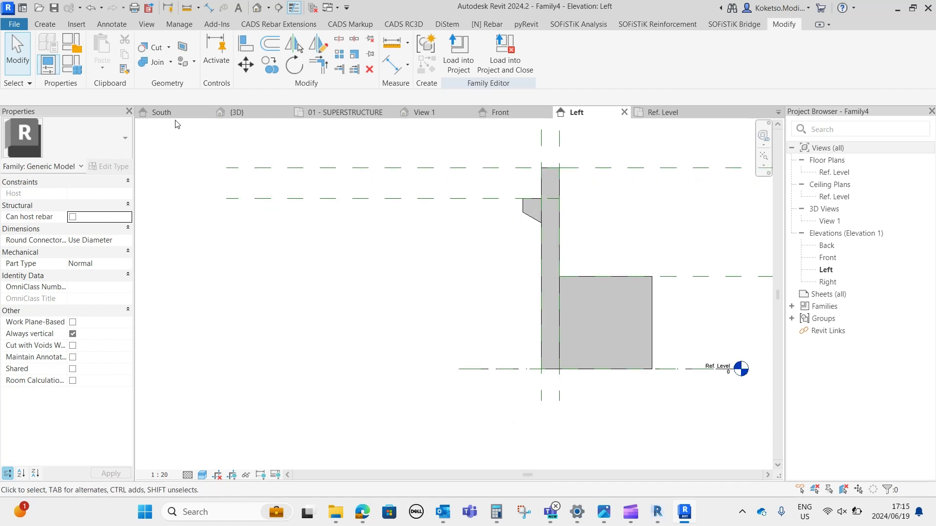
click(47, 24)
click(103, 51)
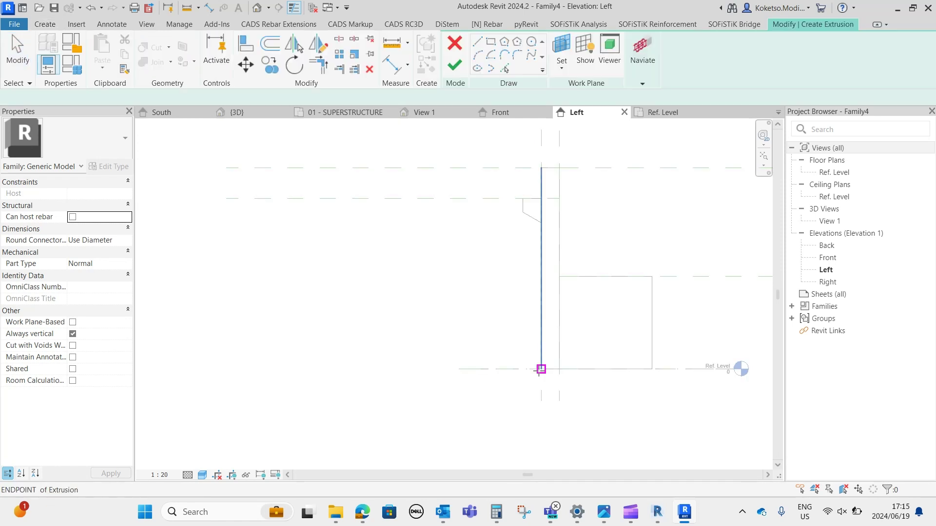
click(542, 369)
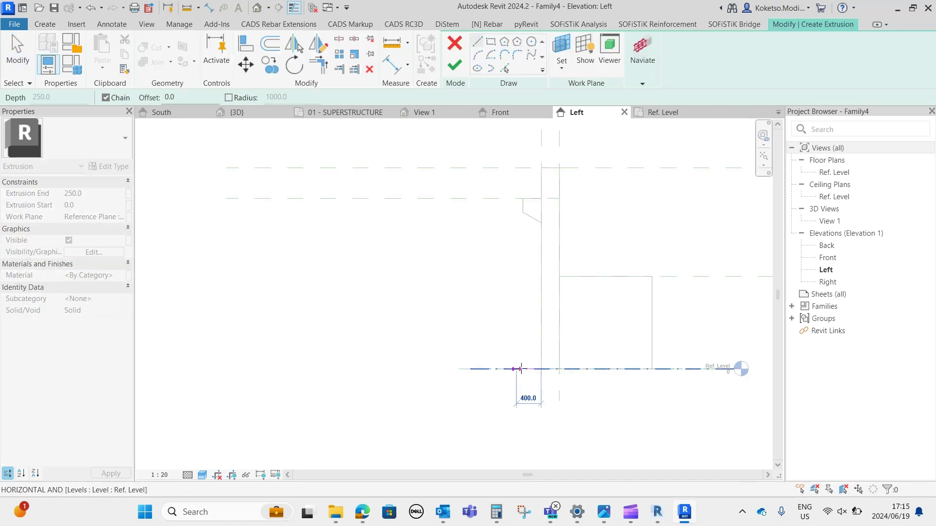
click(449, 370)
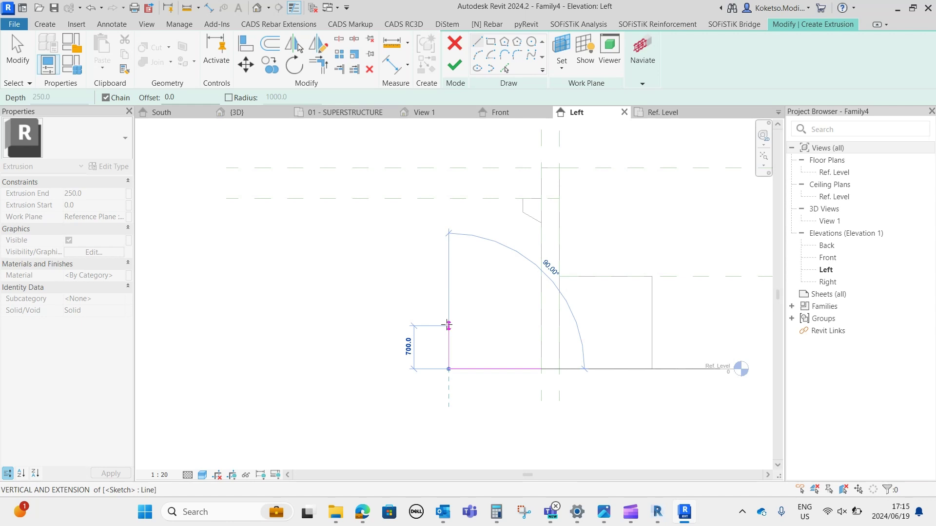
click(449, 276)
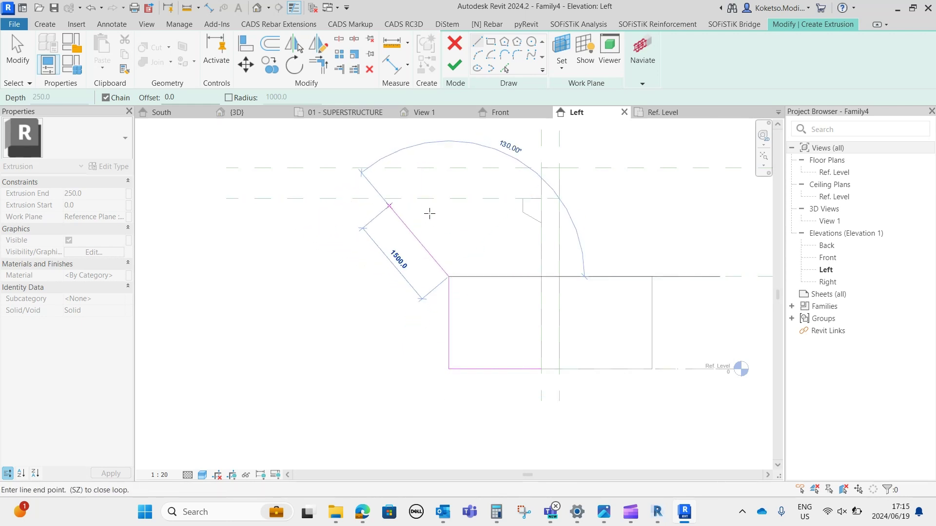
key(Escape)
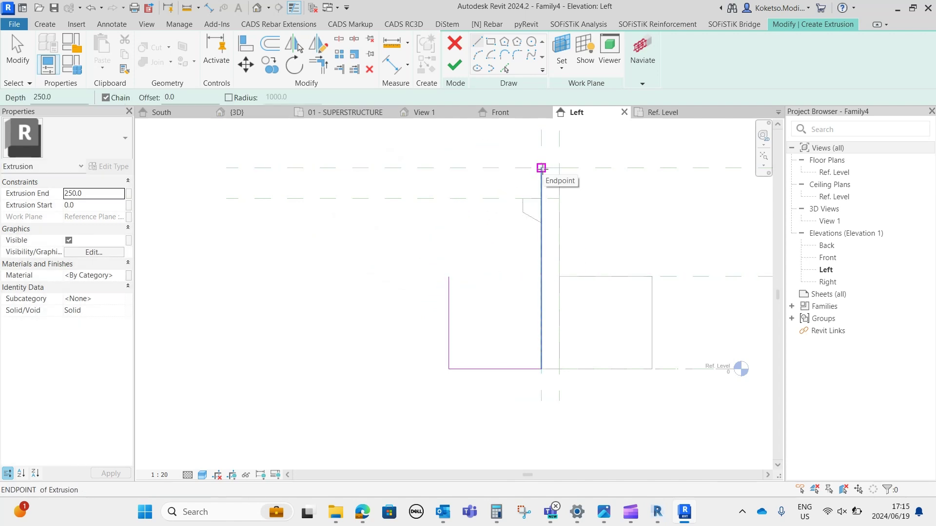
- Sketch a 2580 mm line leftward from the wall's top left corner, followed by a 1767 mm vertical line downward
click(541, 168)
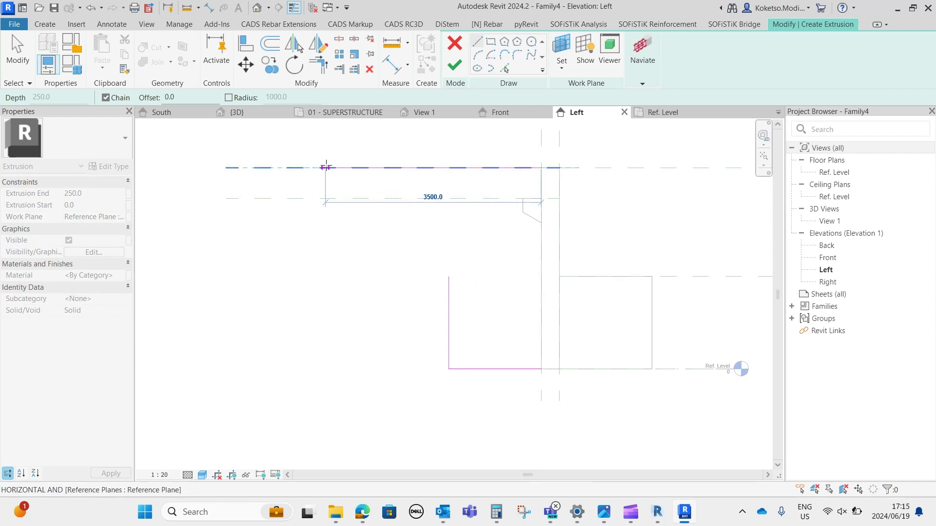
text(2580)
key(Return)
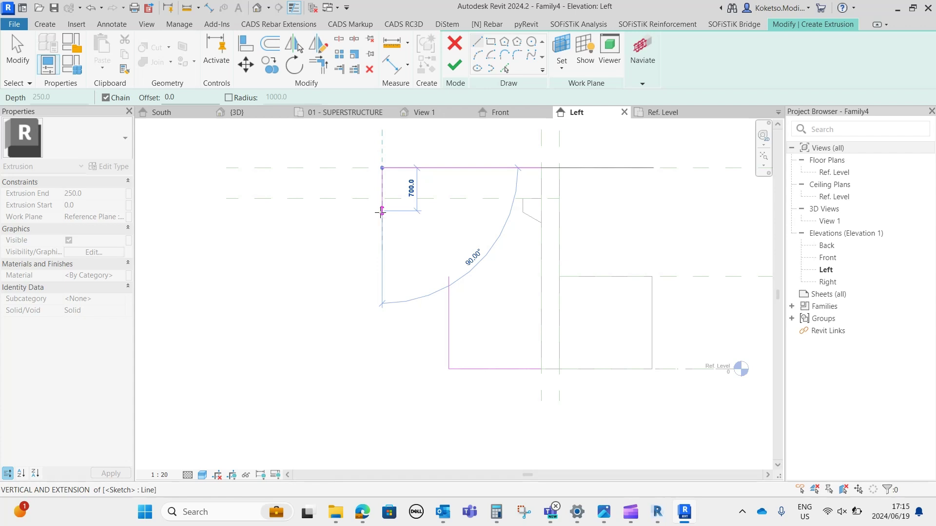
text(176)
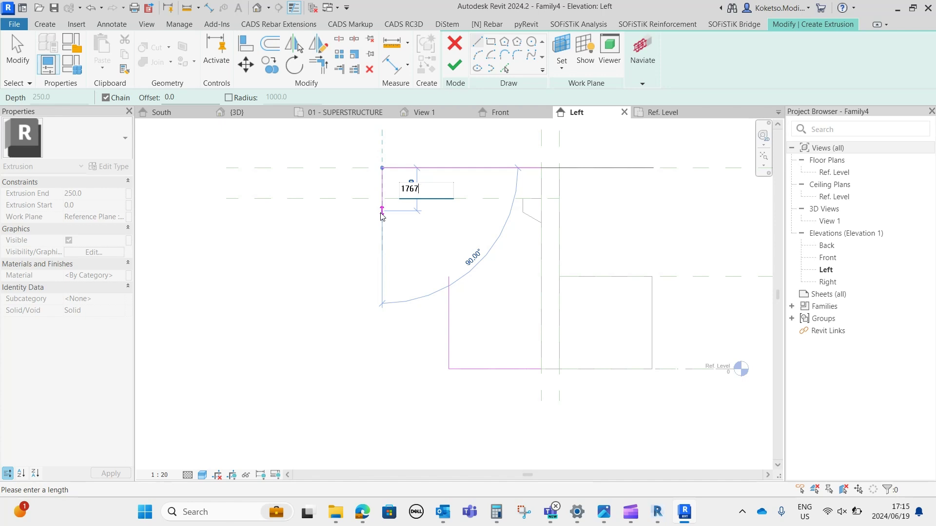
text(7)
key(Return)
key(Escape)
key(Escape)
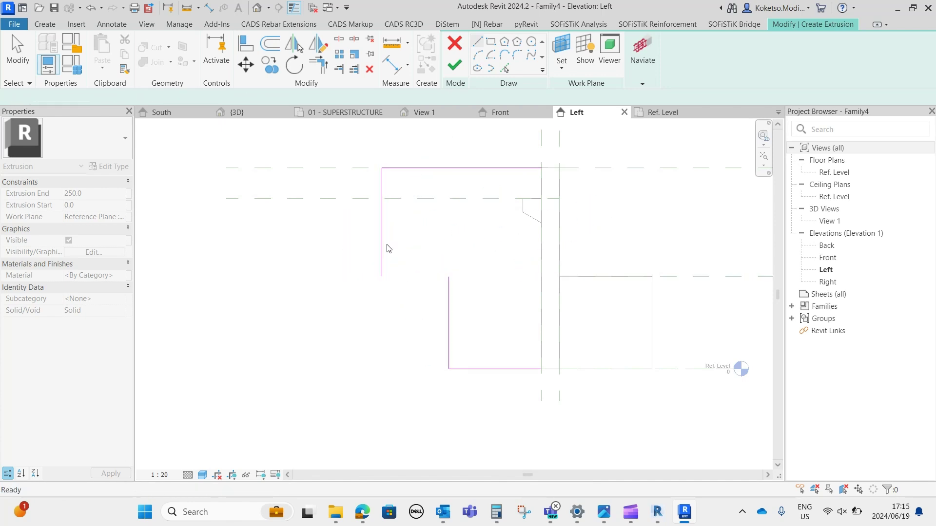
- Shorten the upper outer vertical edge from below and join it to the top of the lower vertical edge with a sloped line
click(382, 248)
scroll(382, 277, up, 1)
drag(382, 276, 380, 244)
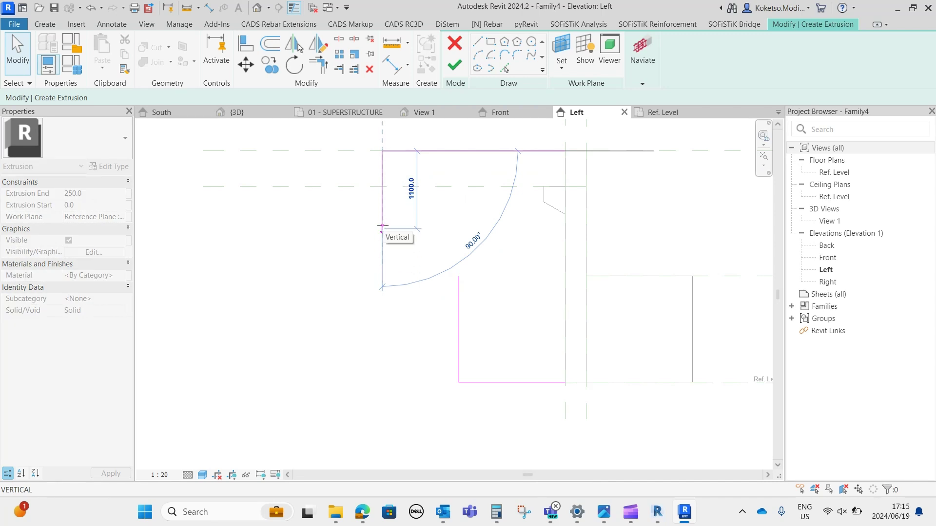
key(Escape)
key(Escape)
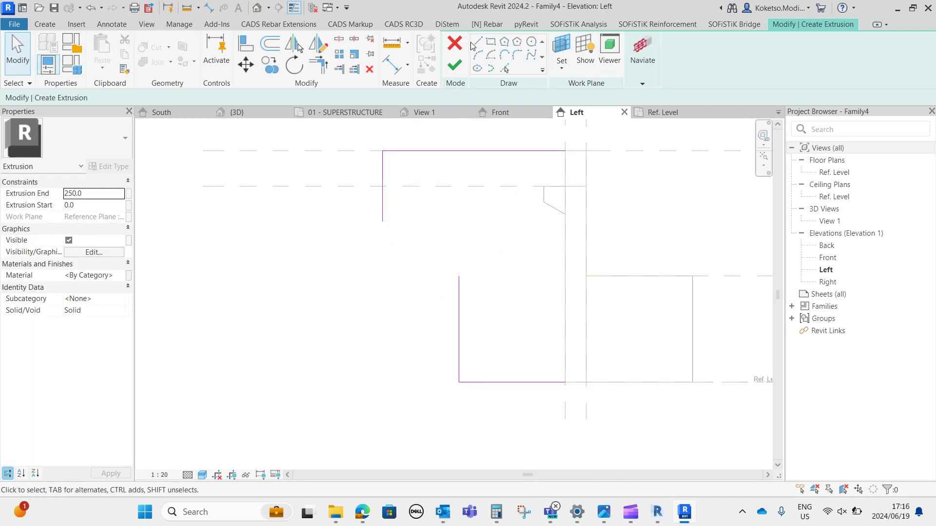
key(l)
key(i)
click(382, 221)
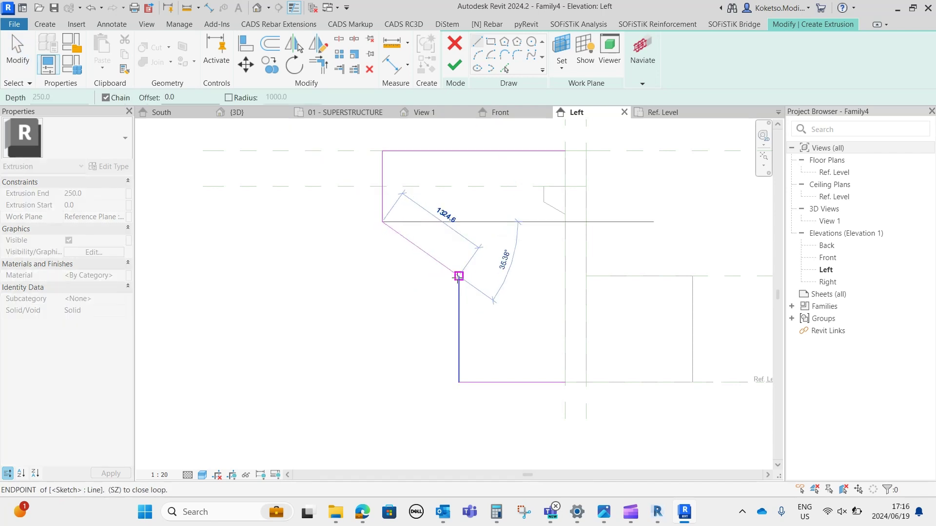
click(459, 276)
key(Escape)
middle_drag(533, 85, 454, 104)
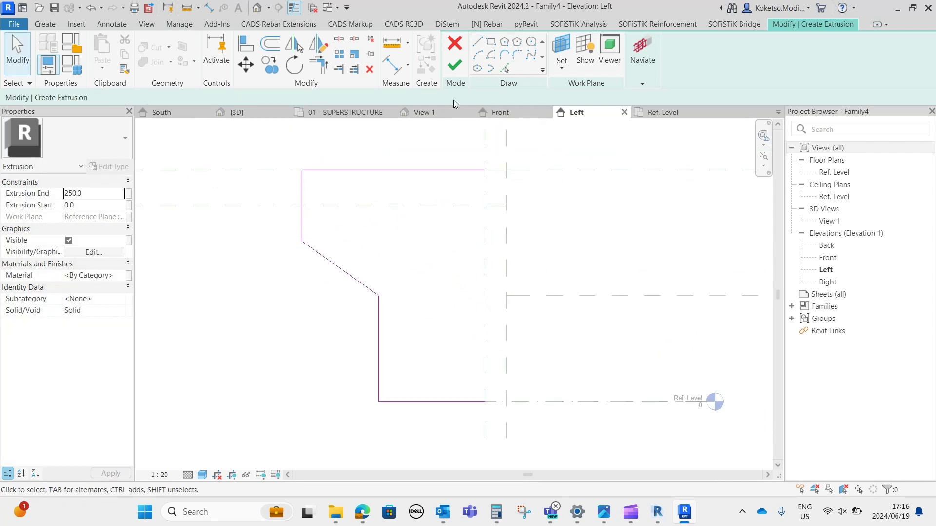
- Close the wing wall profile with a vertical line along the wall's left face and finish the 250 mm deep extrusion
click(478, 43)
click(485, 170)
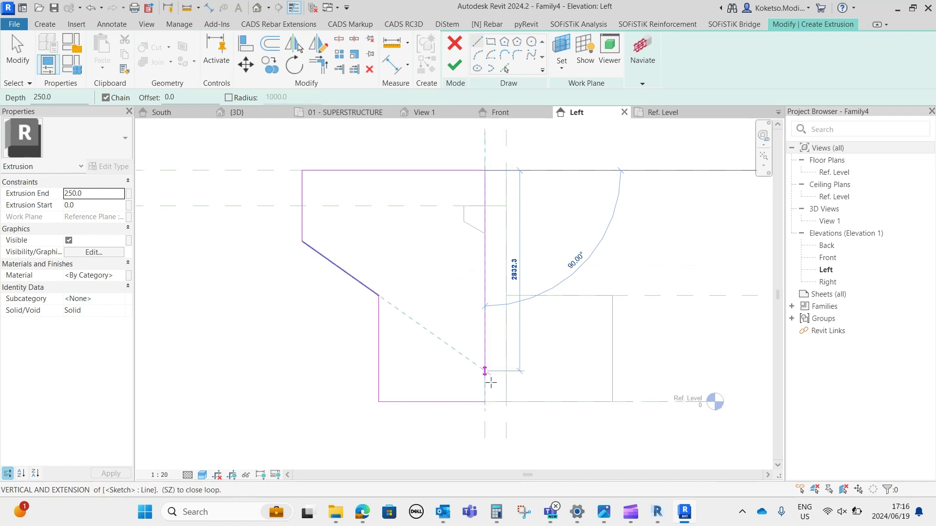
click(485, 402)
key(Escape)
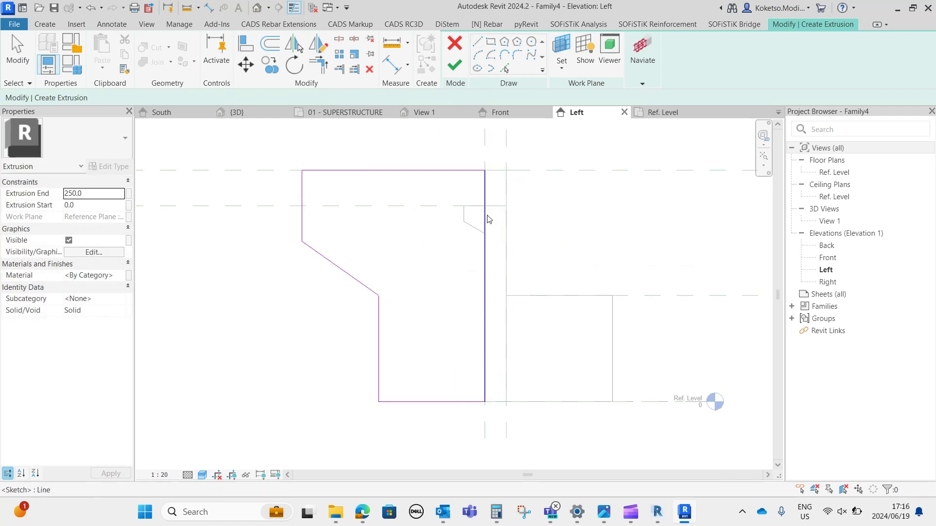
click(455, 68)
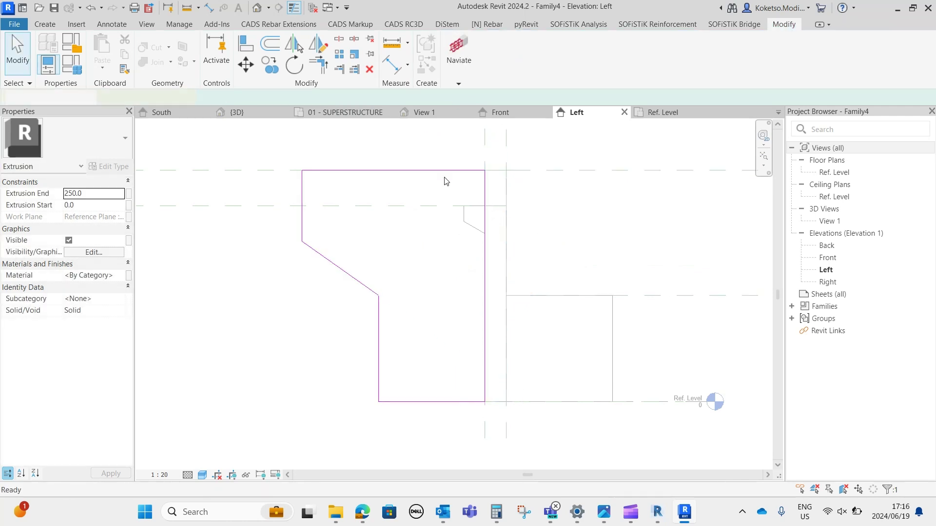
click(569, 146)
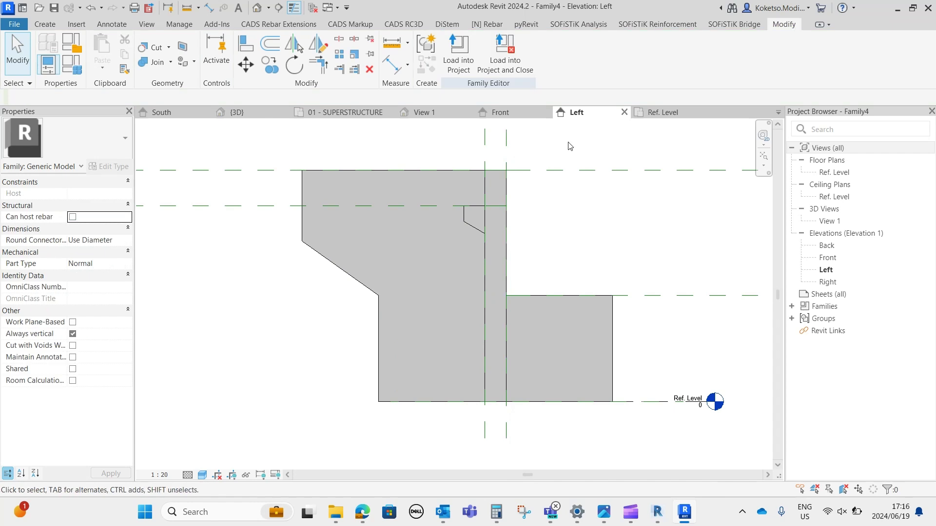
- In the Ref. Level plan, stretch the wing wall to the left outer reference plane and pull its other face close to that plane
click(657, 115)
click(566, 222)
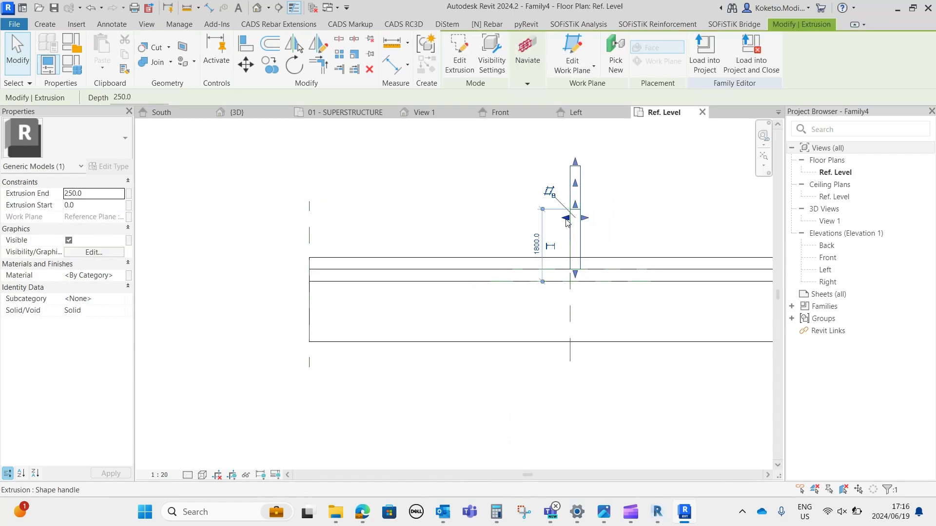
drag(567, 222, 306, 220)
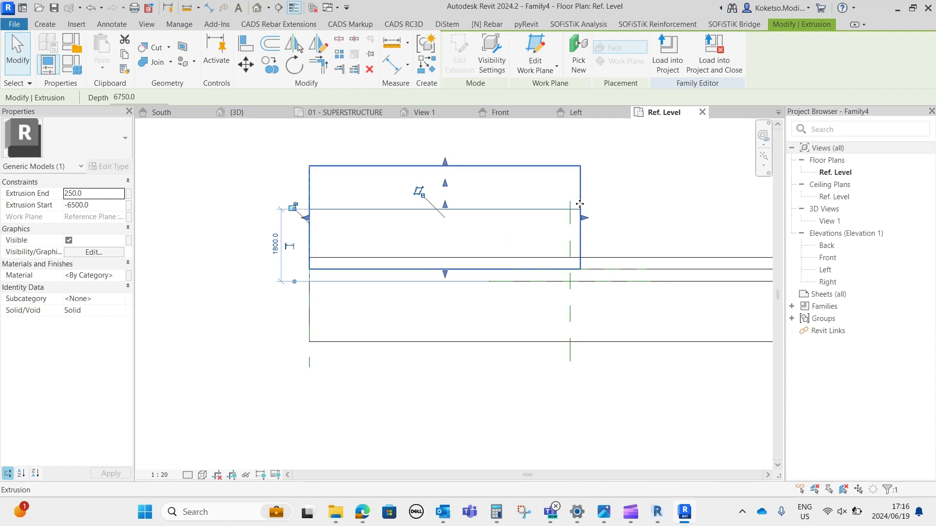
drag(585, 218, 324, 226)
key(Escape)
- Set the wing wall's thickness to 300 mm from the left outer reference plane
scroll(317, 200, up, 2)
click(344, 193)
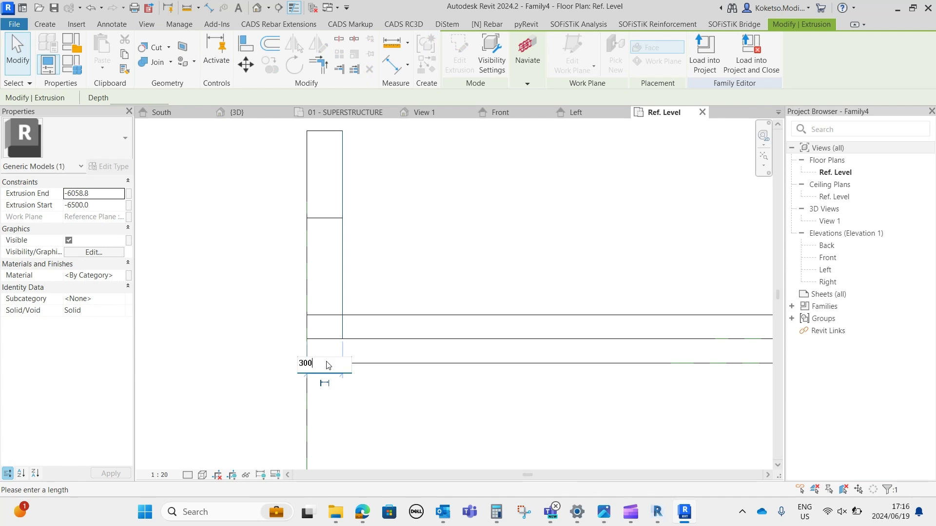
key(Return)
key(Escape)
scroll(335, 211, down, 2)
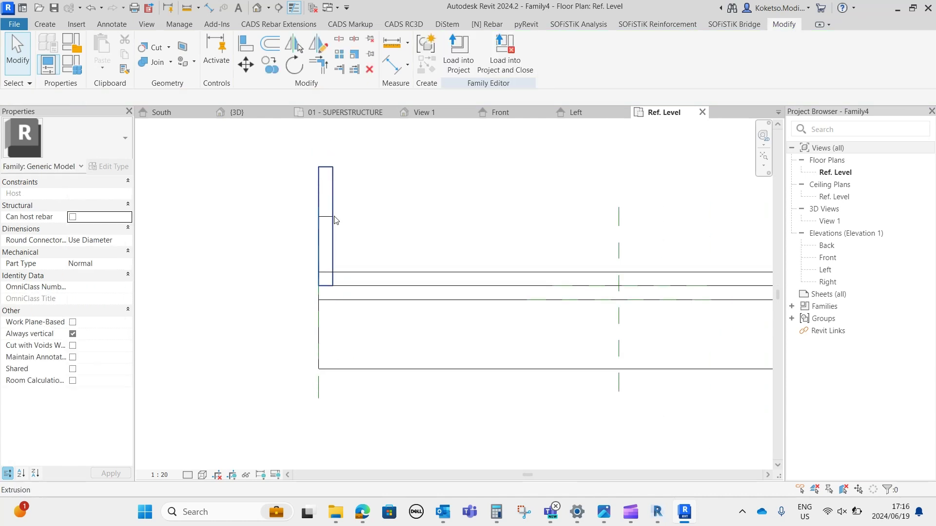
click(333, 214)
middle_drag(333, 246, 376, 276)
key(Escape)
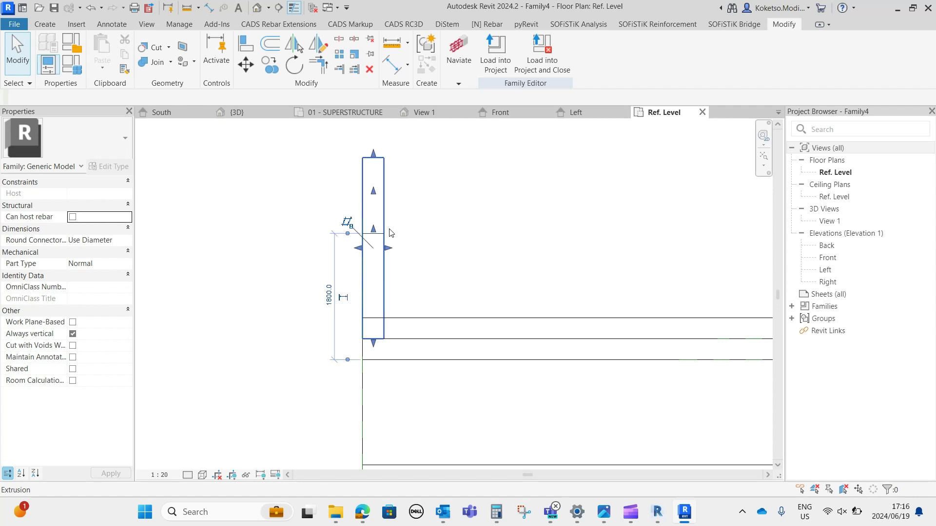
- Rotate the left wing wall outward by about 14° around its corner on the abutment wall's outer edge
click(370, 227)
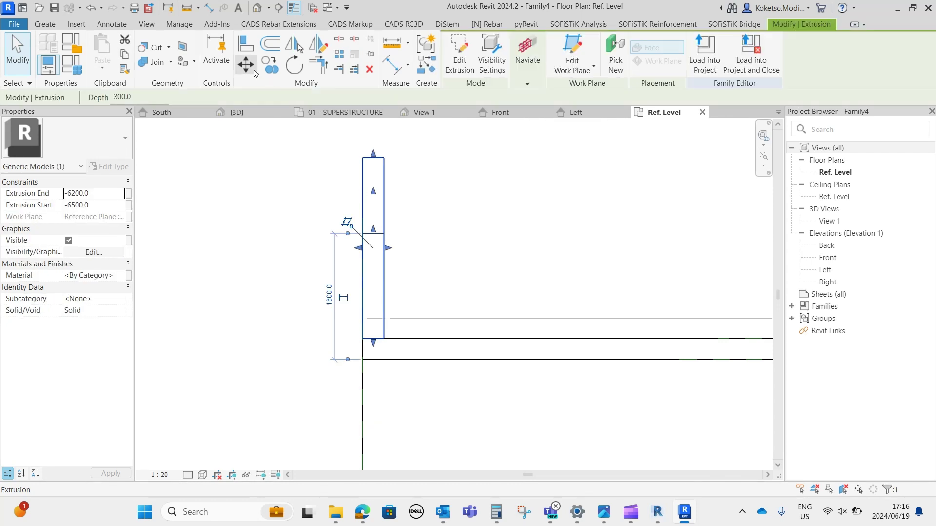
click(292, 65)
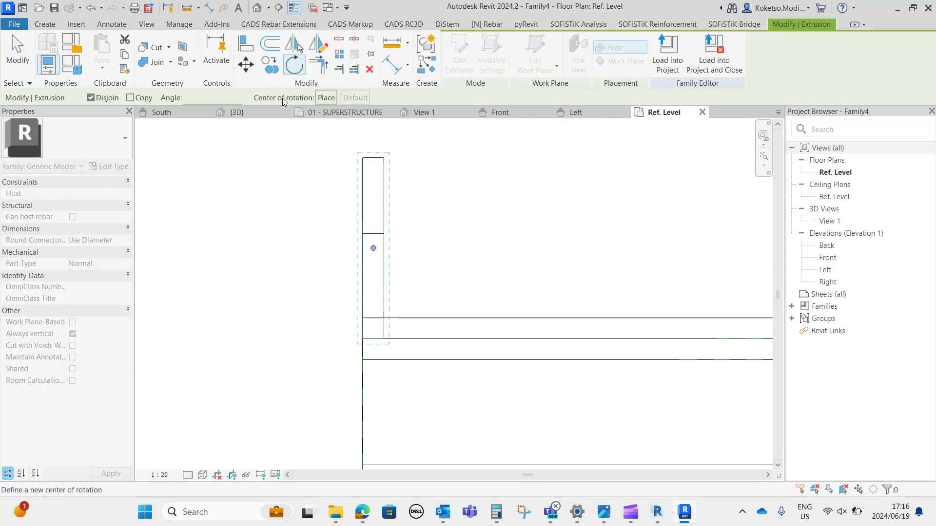
click(326, 98)
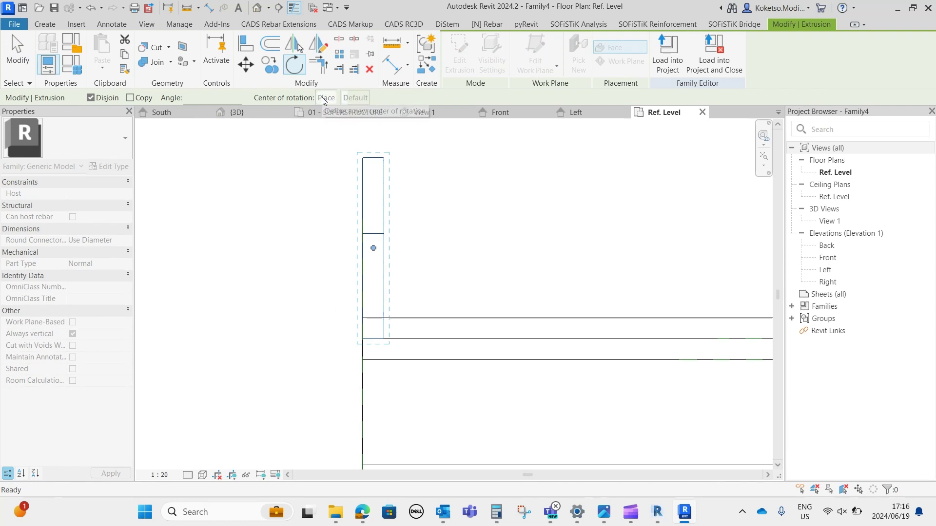
scroll(359, 349, up, 3)
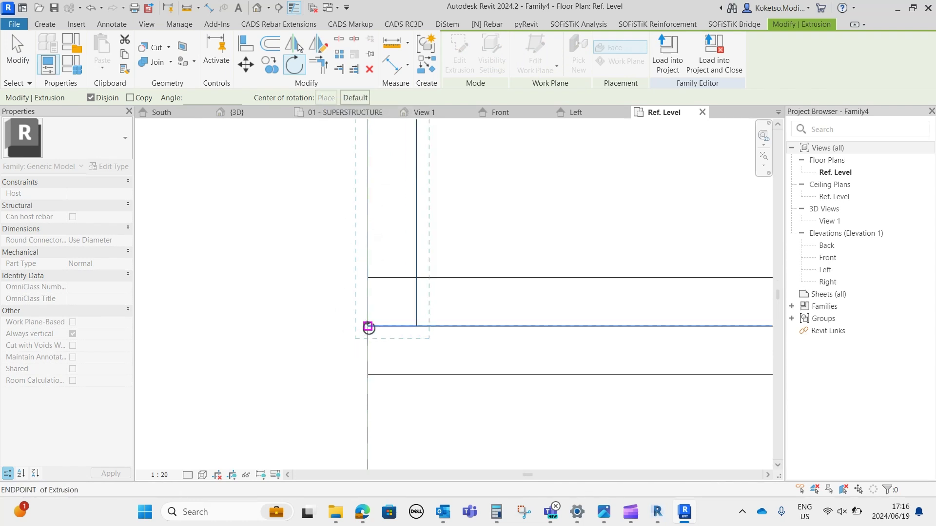
click(368, 326)
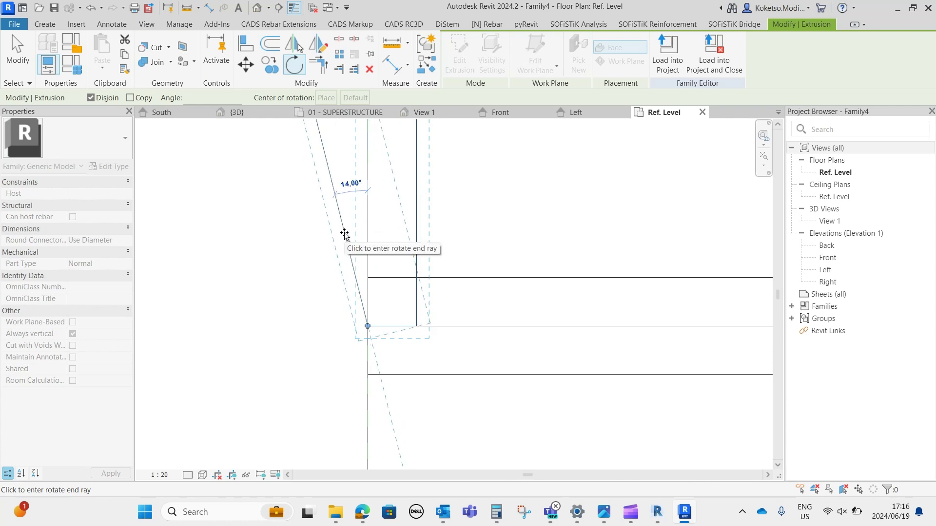
click(343, 235)
scroll(394, 325, down, 2)
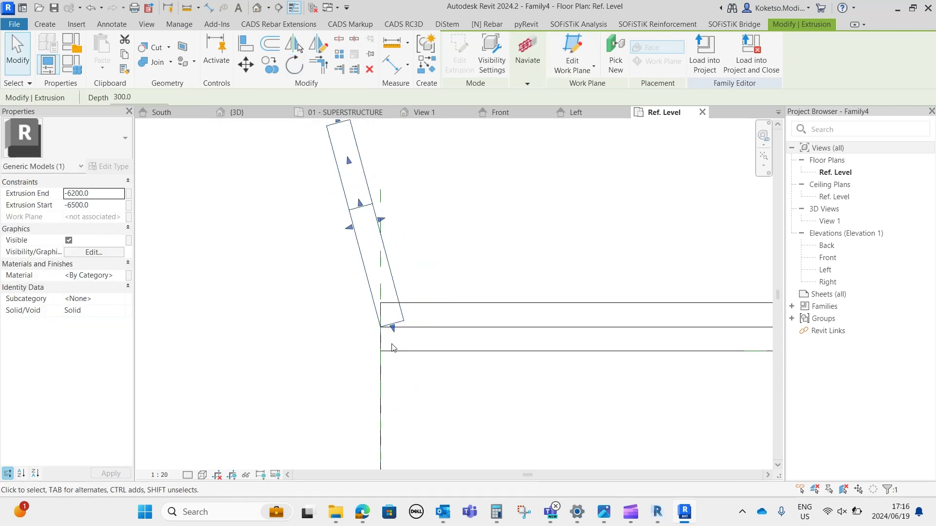
- In the Left elevation, stretch the rotated wing wall through the abutment wall's thickness to the reference plane at its far face
click(434, 119)
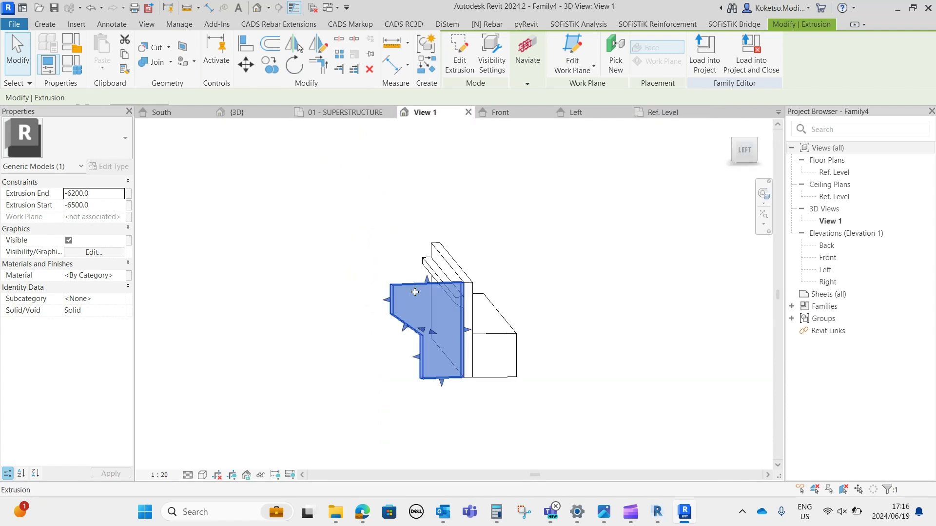
click(534, 321)
shift+middle_drag(535, 322, 560, 212)
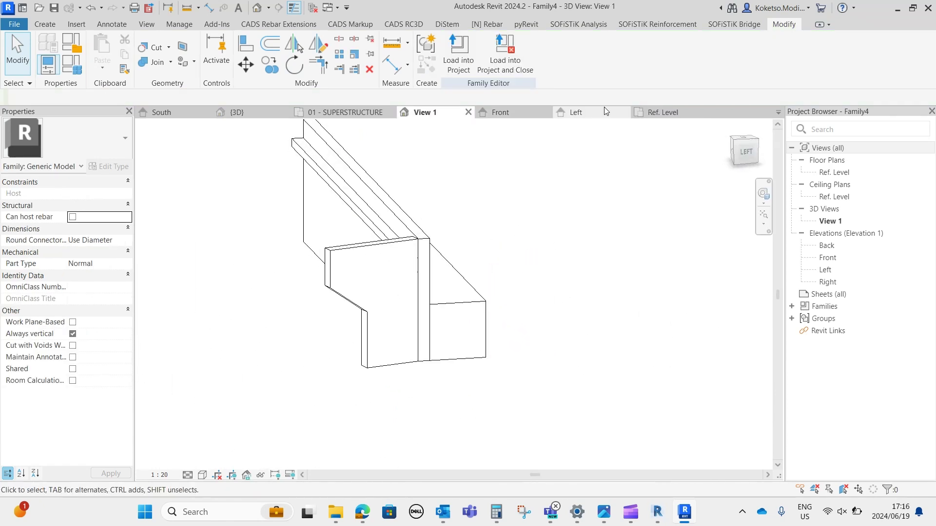
click(569, 117)
click(458, 168)
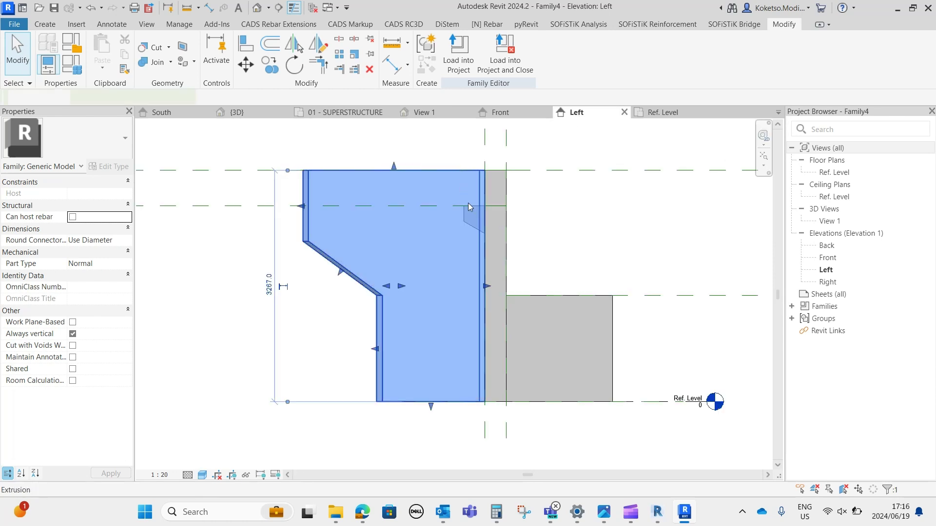
drag(485, 288, 505, 286)
click(576, 236)
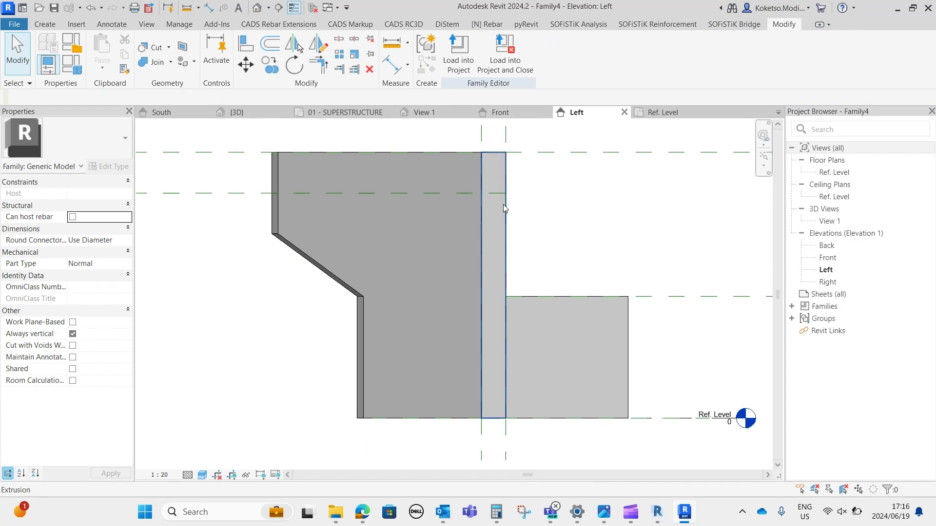
- In the 3D view, join the left wing wall's geometry with the abutment wall
click(471, 112)
shift+middle_drag(449, 138, 349, 242)
scroll(349, 242, up, 2)
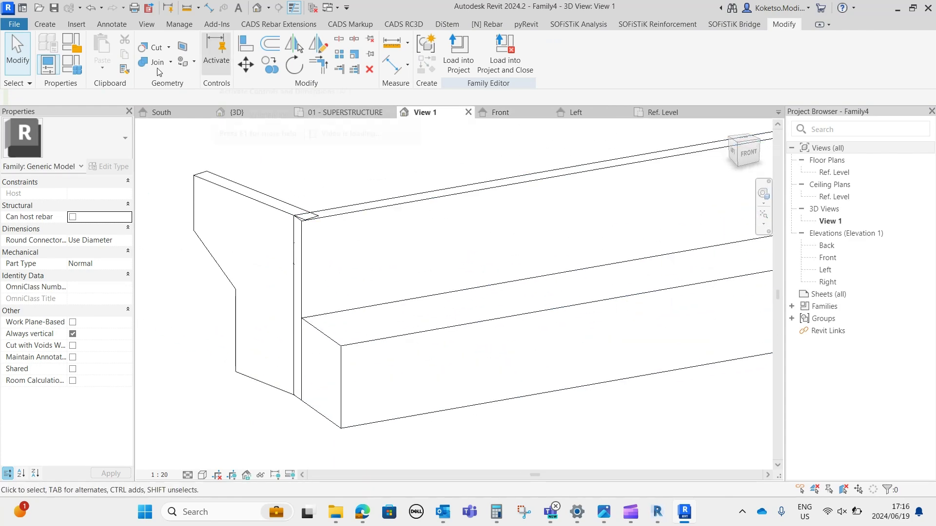
click(157, 61)
click(306, 218)
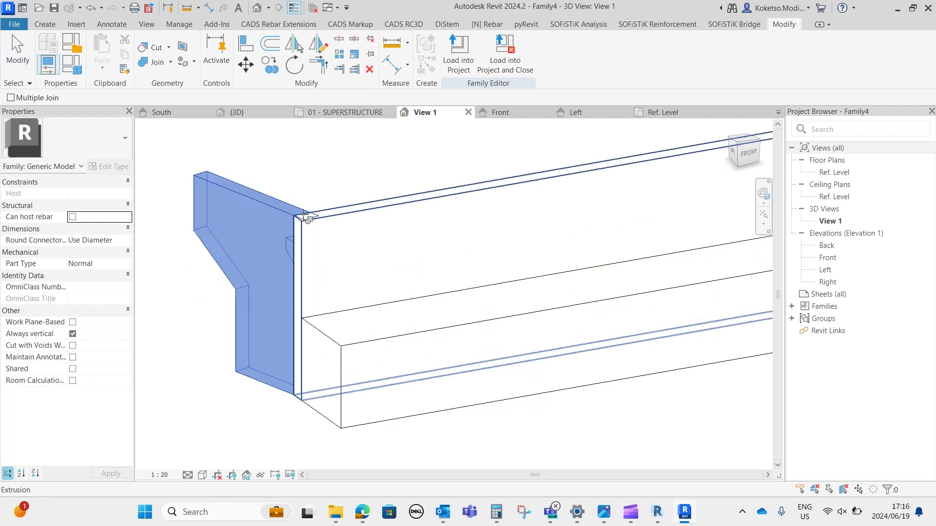
click(337, 221)
- Join the base block's geometry with the abutment wall
shift+middle_drag(355, 236, 242, 189)
click(320, 349)
click(297, 299)
key(Escape)
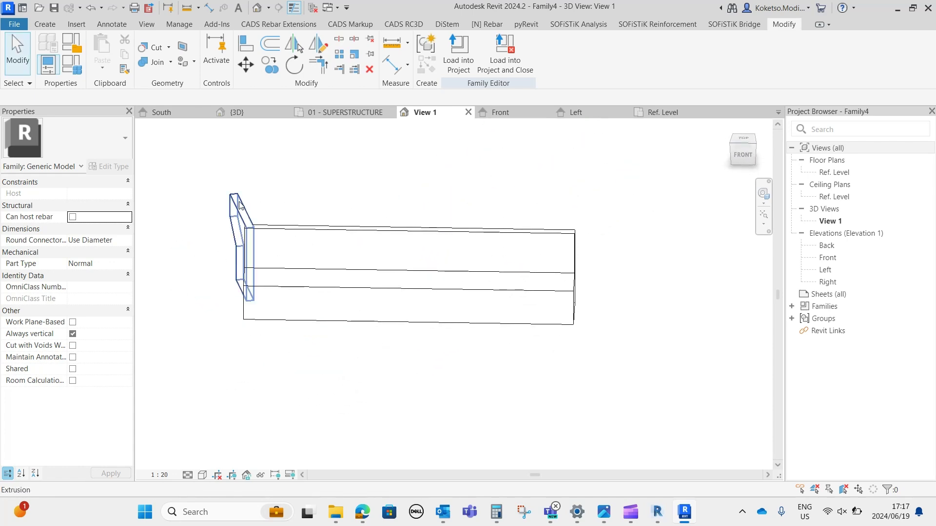
- In the Ref. Level plan, mirror a copy of the wing wall about the Center (Left/Right) reference plane
click(239, 205)
click(653, 112)
middle_drag(522, 243, 480, 271)
click(293, 44)
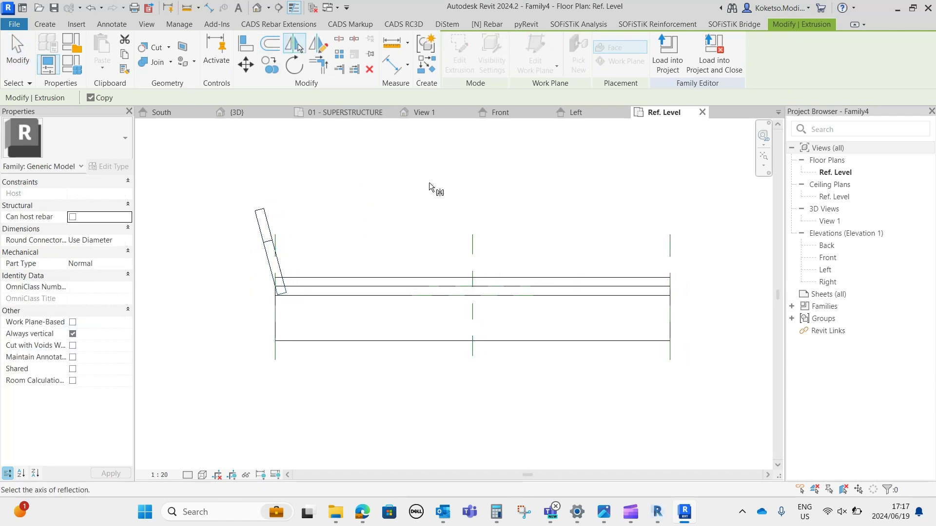
click(472, 241)
click(681, 298)
- In the 3D view, join the mirrored wing wall's geometry with the abutment wall
click(447, 112)
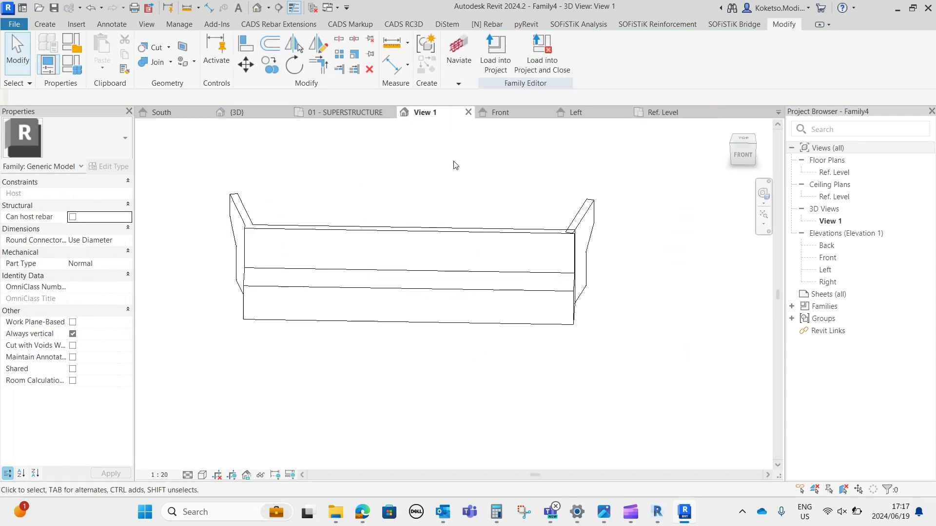
shift+middle_drag(623, 313, 529, 334)
scroll(508, 269, up, 2)
click(162, 61)
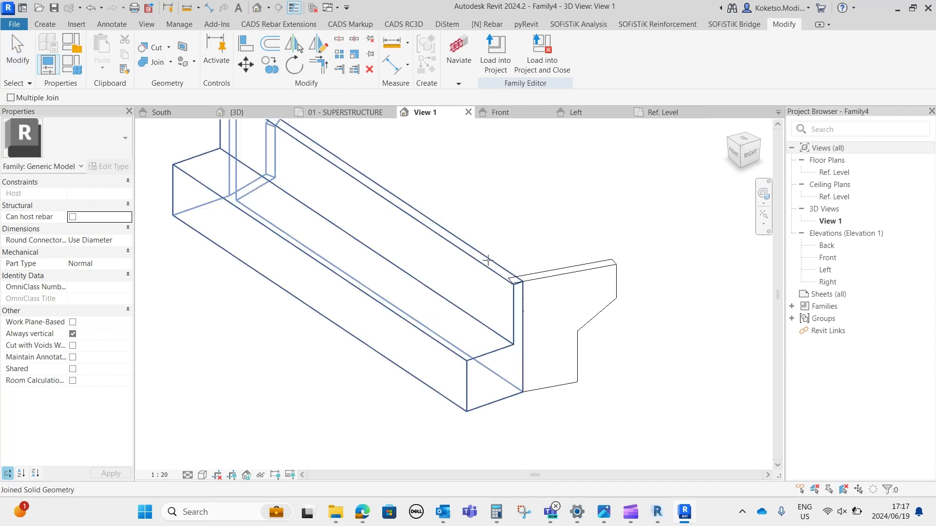
scroll(561, 301, down, 3)
key(Escape)
scroll(536, 293, up, 4)
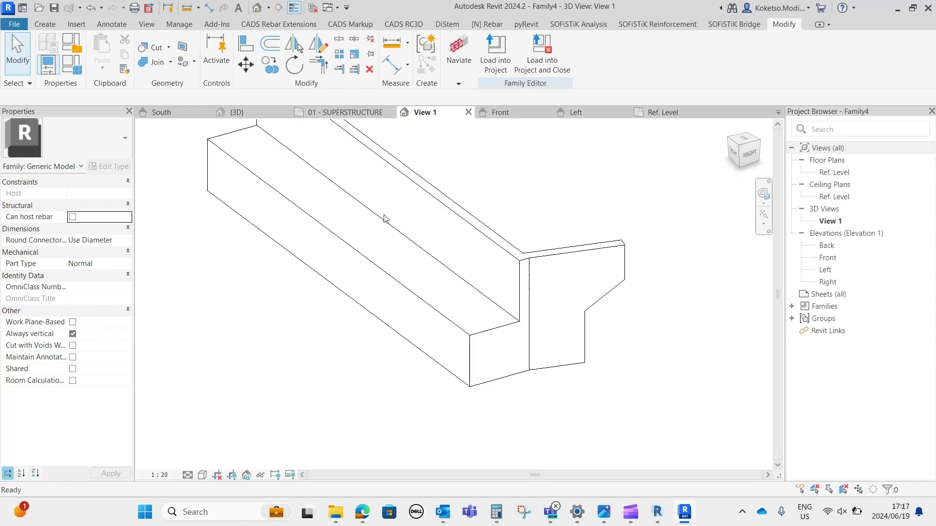
click(502, 322)
key(Escape)
- Join the corbel along the back of the abutment wall with the rest of the abutment
scroll(545, 278, down, 2)
shift+middle_drag(539, 288, 455, 314)
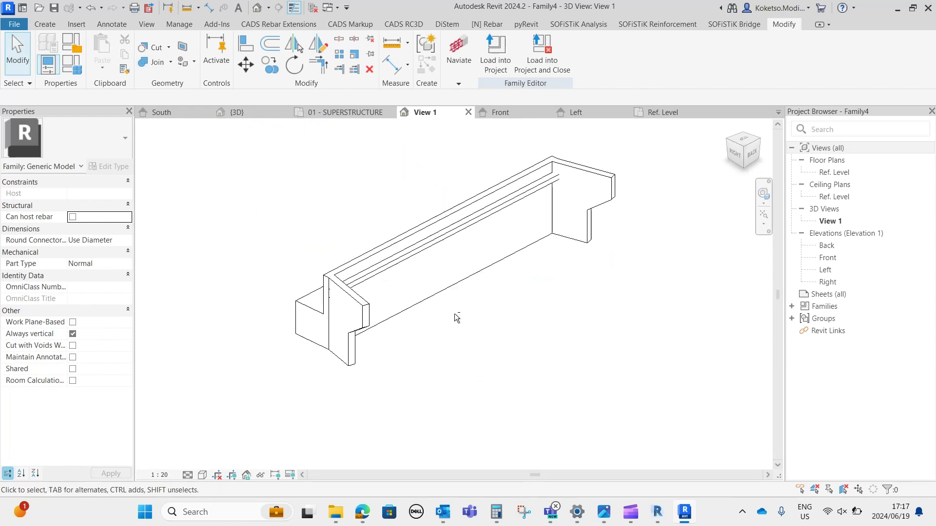
scroll(390, 268, up, 2)
click(155, 63)
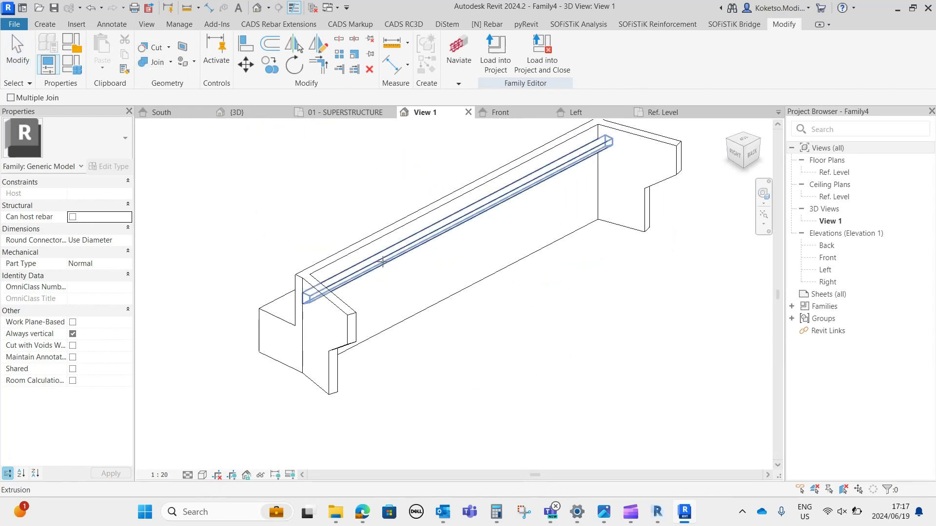
shift+middle_drag(432, 382, 572, 291)
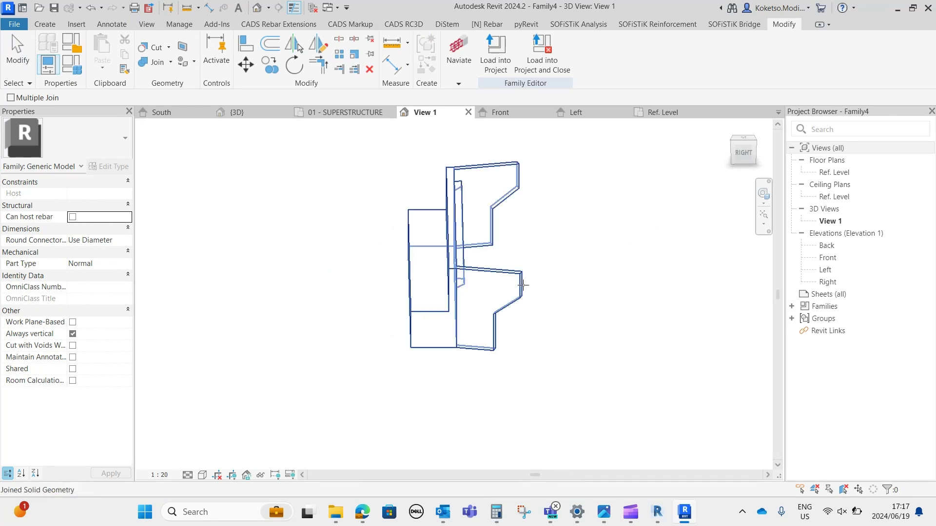
key(Escape)
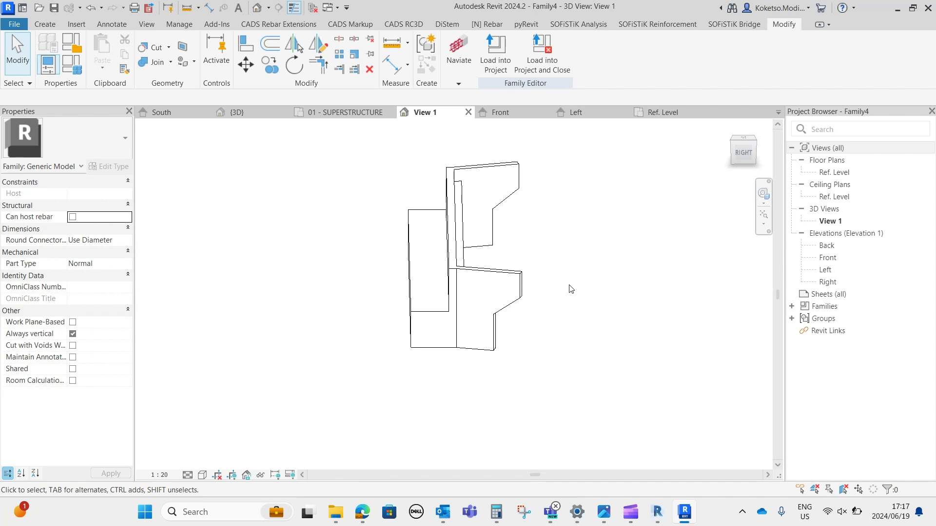
- In the Ref. Level plan, draw a section along the Center (Left/Right) reference plane across the abutment and open its view
click(582, 112)
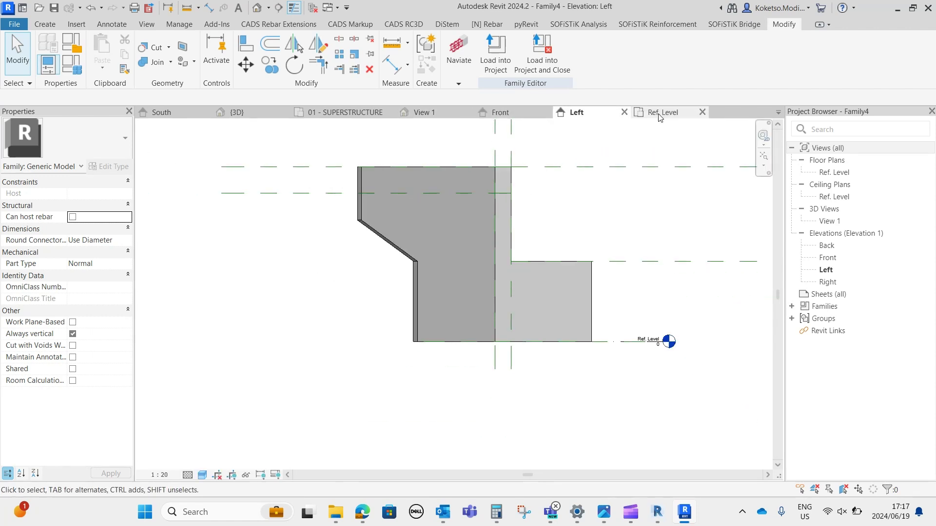
click(659, 113)
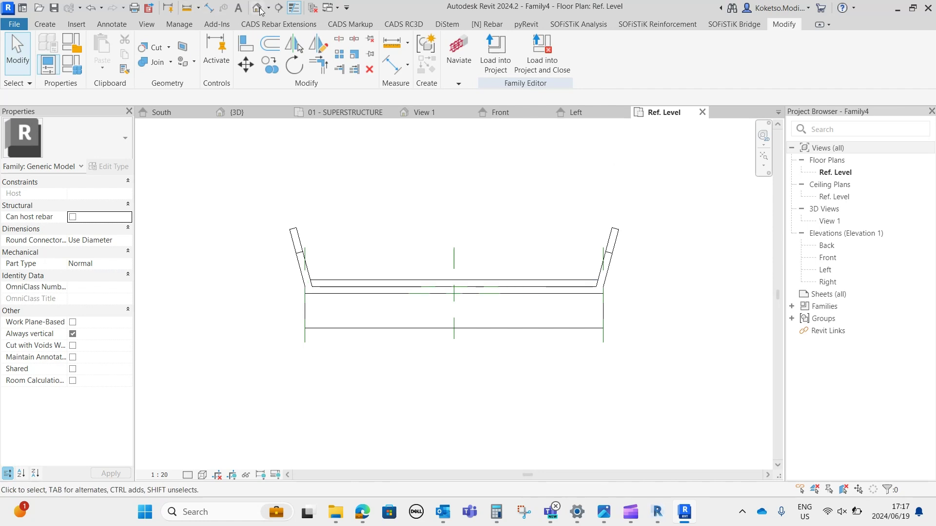
click(279, 7)
click(453, 189)
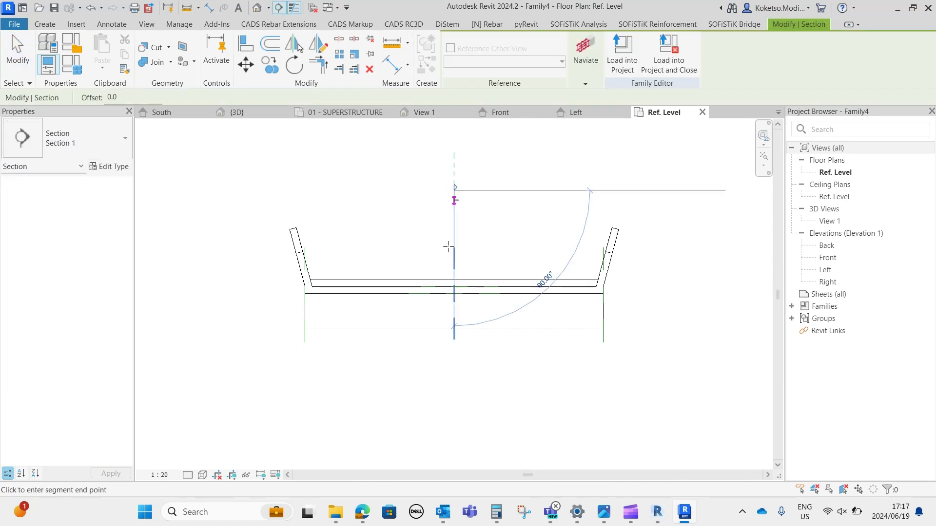
click(456, 390)
key(Escape)
key(Escape)
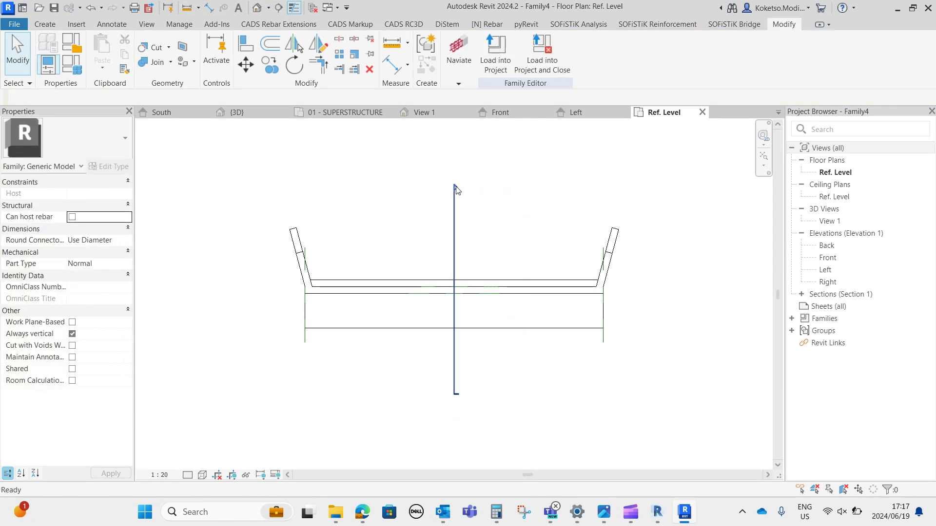
double_click(455, 188)
scroll(429, 231, up, 6)
middle_drag(431, 232, 524, 230)
scroll(515, 219, down, 6)
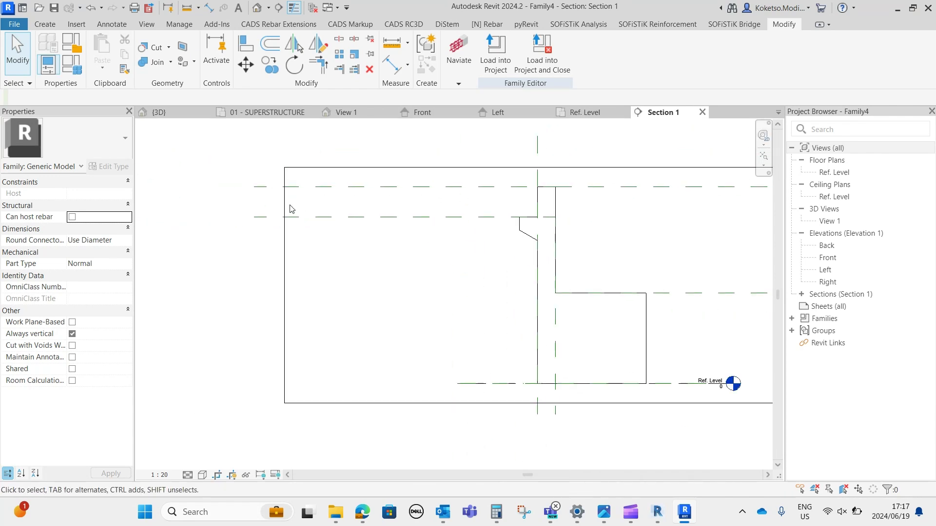
- Start an extrusion on the work plane Reference Plane : Center (Left/Right)
click(44, 24)
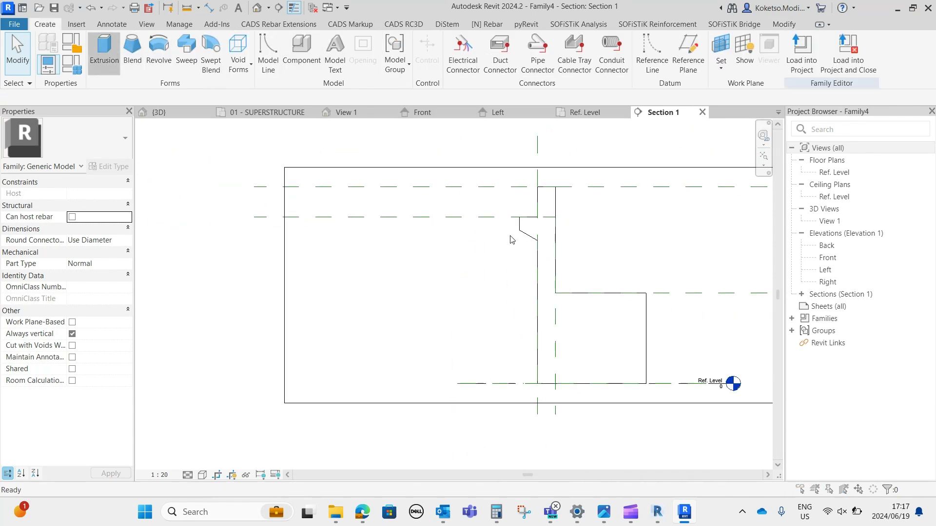
click(116, 51)
click(476, 254)
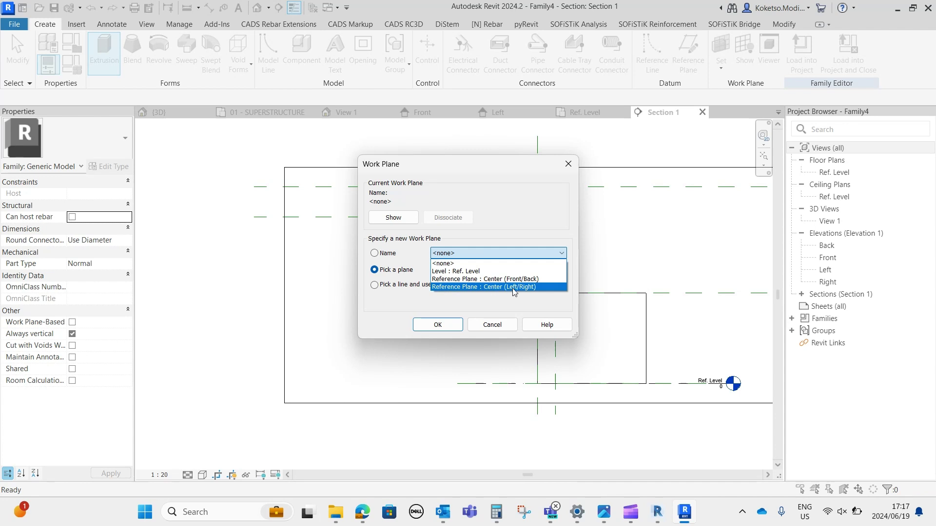
click(461, 287)
click(437, 325)
- Sketch a 300 mm horizontal line along the corbel's top, continued by a 4500 mm line sloping down away from the wall at 170°
scroll(537, 219, up, 3)
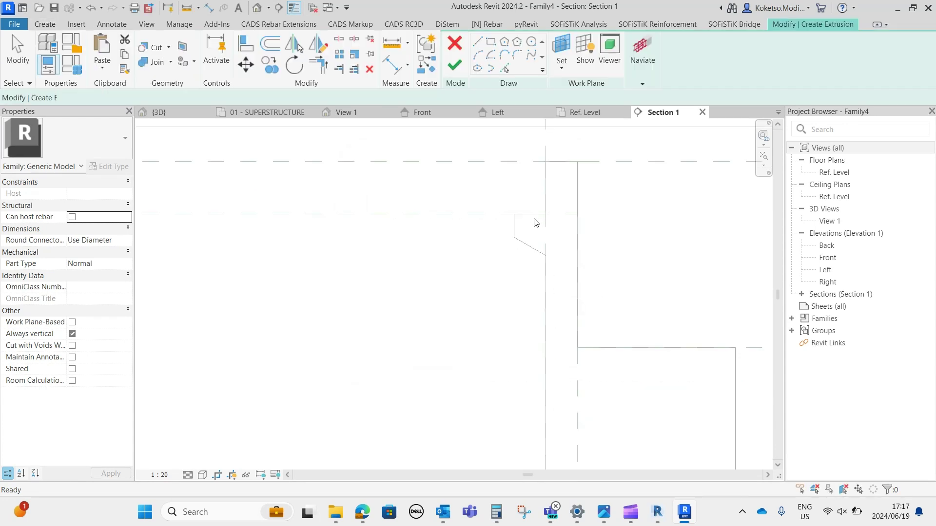
click(545, 214)
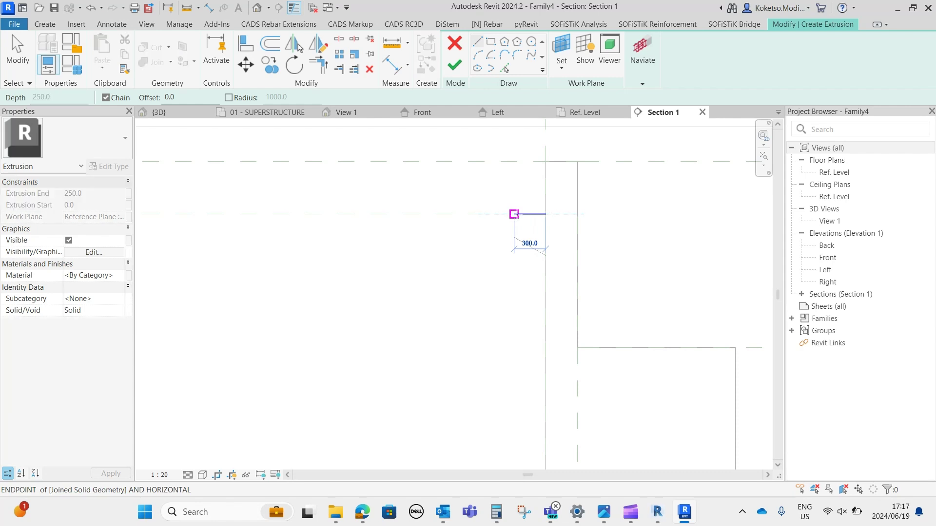
scroll(575, 225, down, 3)
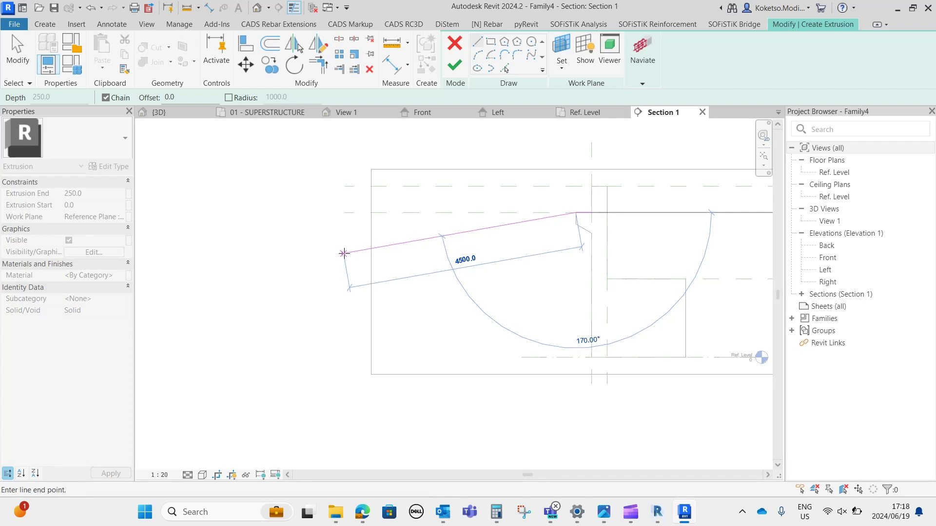
click(344, 253)
key(Escape)
key(Escape)
- Add copies of the sloped and horizontal lines offset 300 mm above them
scroll(559, 202, up, 3)
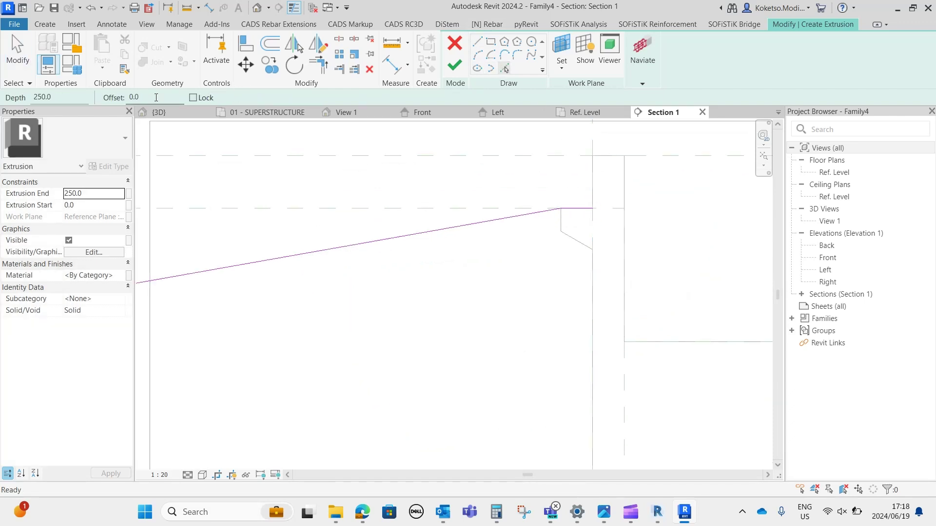
click(145, 96)
text(300)
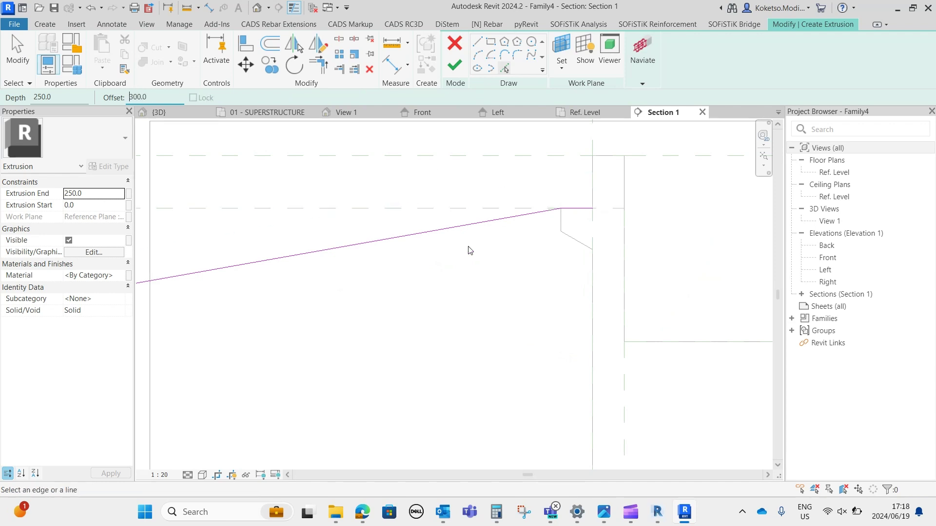
scroll(418, 238, down, 2)
click(417, 242)
scroll(525, 217, up, 3)
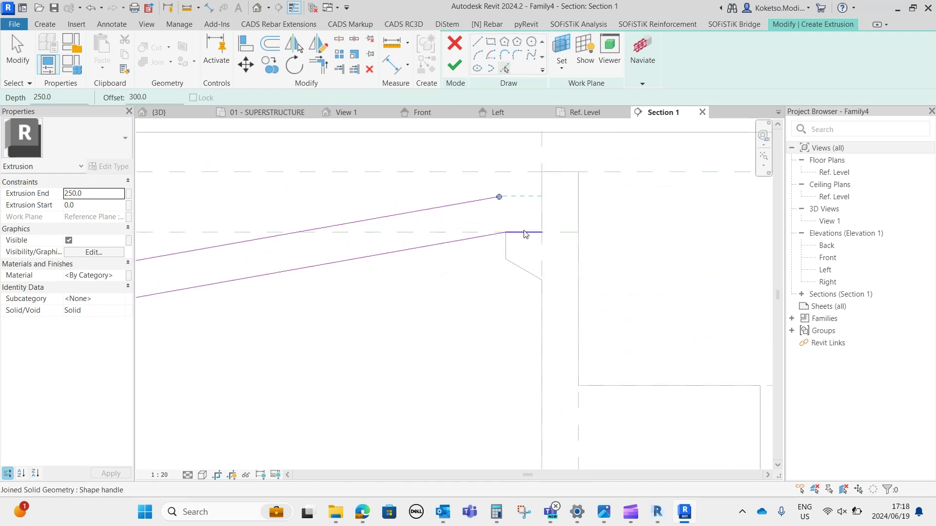
key(Escape)
- Close the slab profile with vertical lines at the wall and at the far sloped end, and finish the extrusion
click(476, 48)
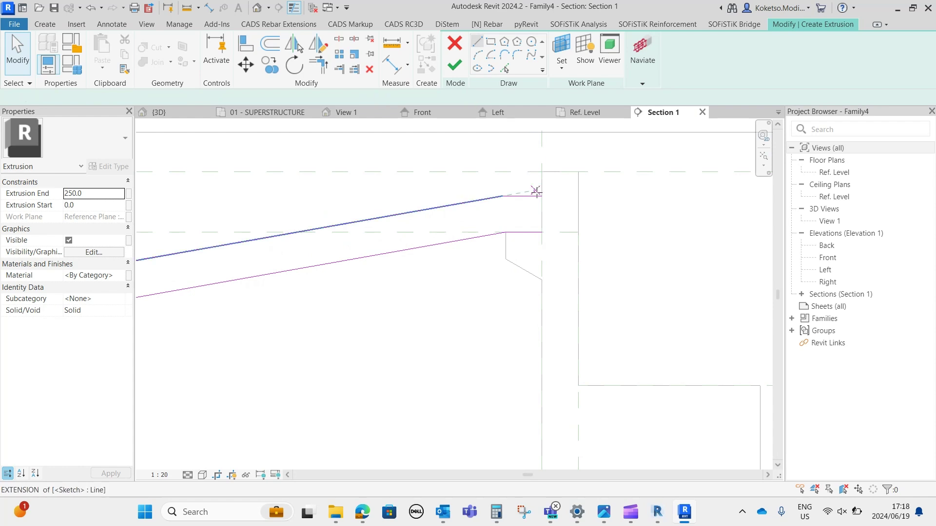
click(542, 196)
click(542, 232)
scroll(564, 174, down, 3)
scroll(260, 237, up, 4)
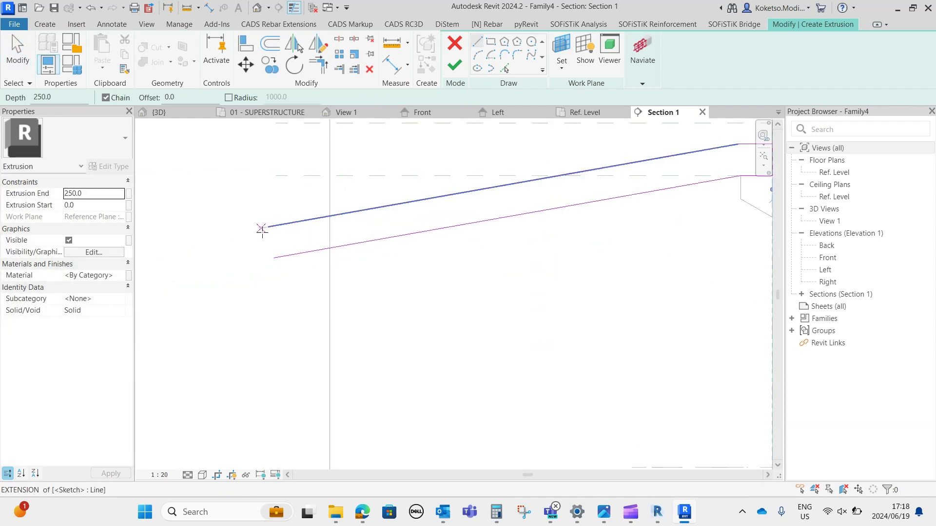
click(267, 227)
click(268, 259)
key(Escape)
key(Escape)
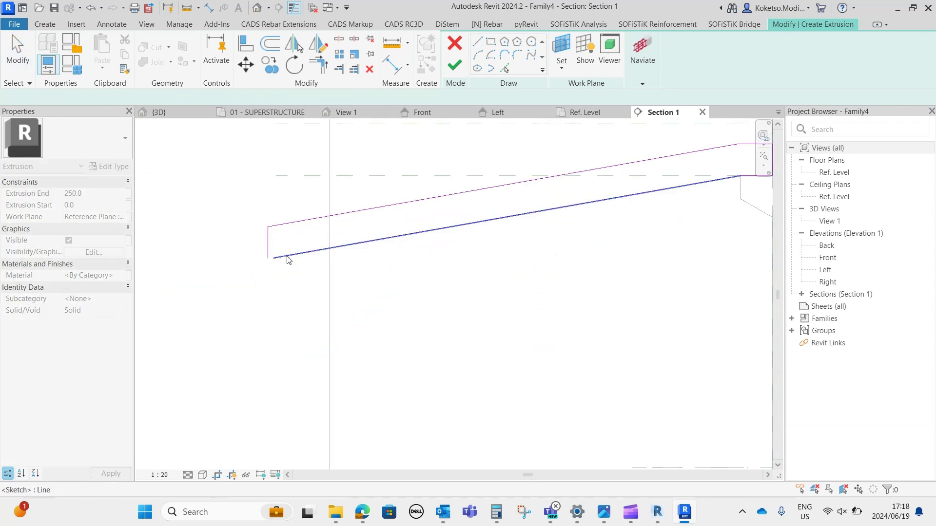
scroll(478, 207, down, 3)
scroll(477, 207, up, 1)
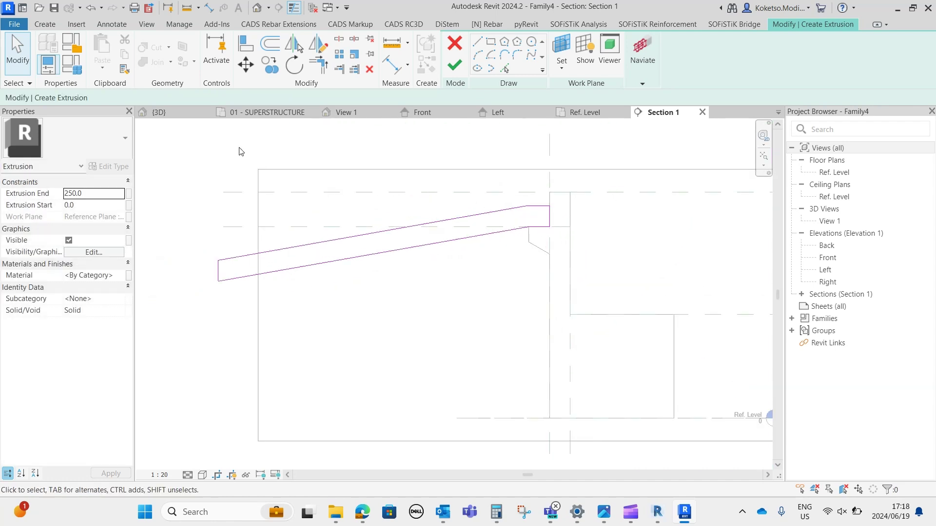
click(455, 66)
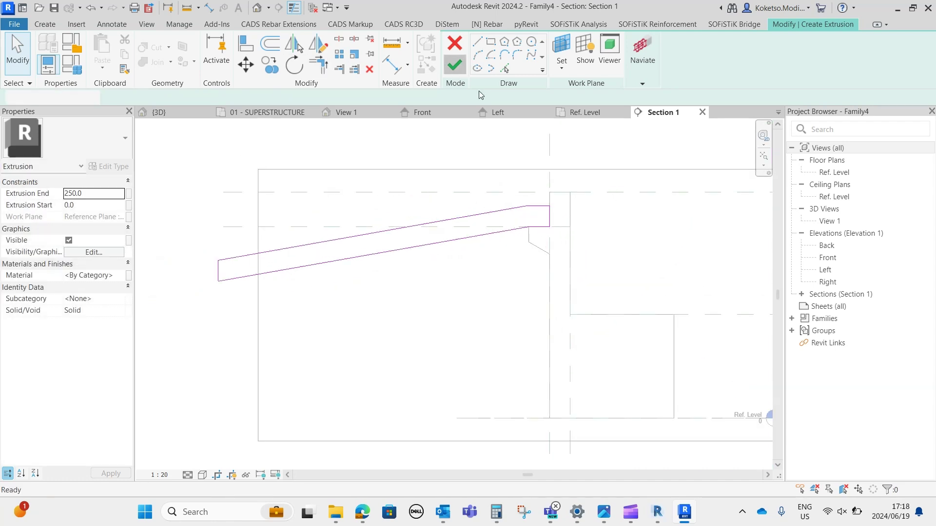
- In the Ref. Level plan, stretch the sloping slab's right end to the inner corner of the right wing wall
click(580, 115)
scroll(470, 229, up, 1)
drag(464, 232, 615, 241)
scroll(614, 253, up, 5)
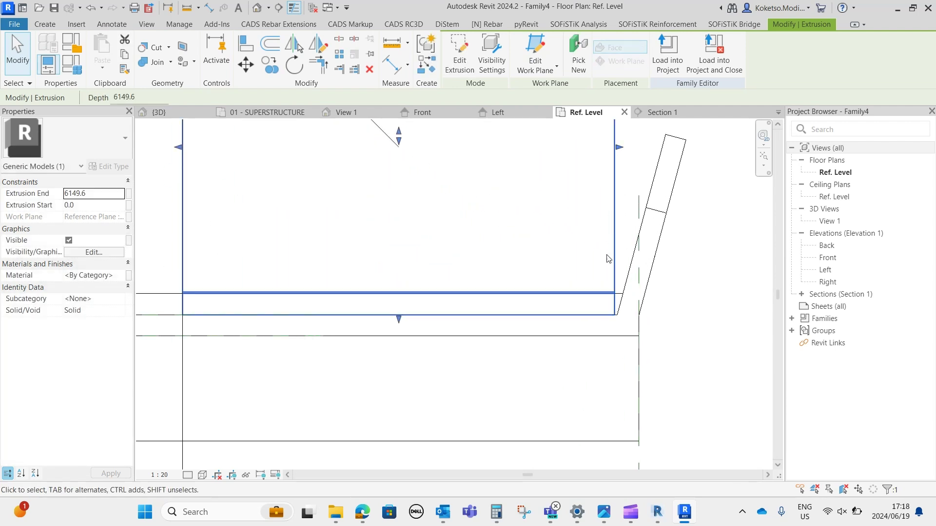
scroll(608, 258, down, 5)
- Stretch the sloping slab's other end from the section line to the inner face of the left wing wall
click(564, 240)
middle_drag(564, 240, 545, 273)
scroll(544, 273, down, 3)
scroll(410, 250, up, 1)
click(435, 245)
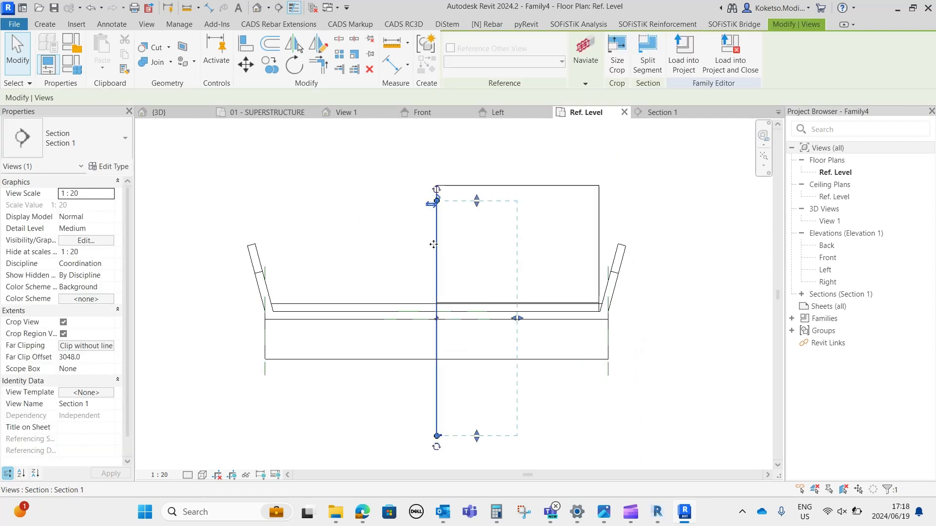
click(451, 274)
click(466, 304)
drag(432, 249, 254, 245)
scroll(290, 254, up, 3)
key(Escape)
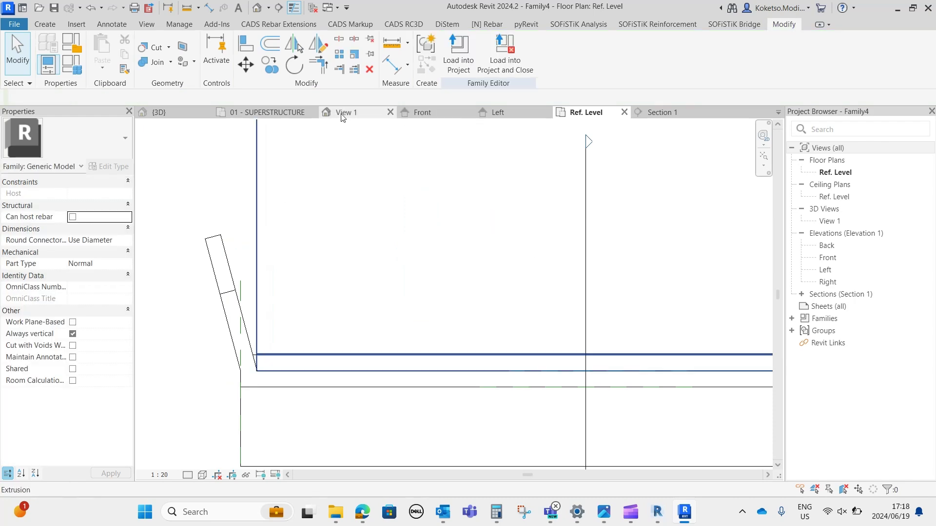
- Open the family's 3D view, View 1, and set its visual style to Shaded
click(343, 118)
shift+middle_drag(483, 328, 267, 379)
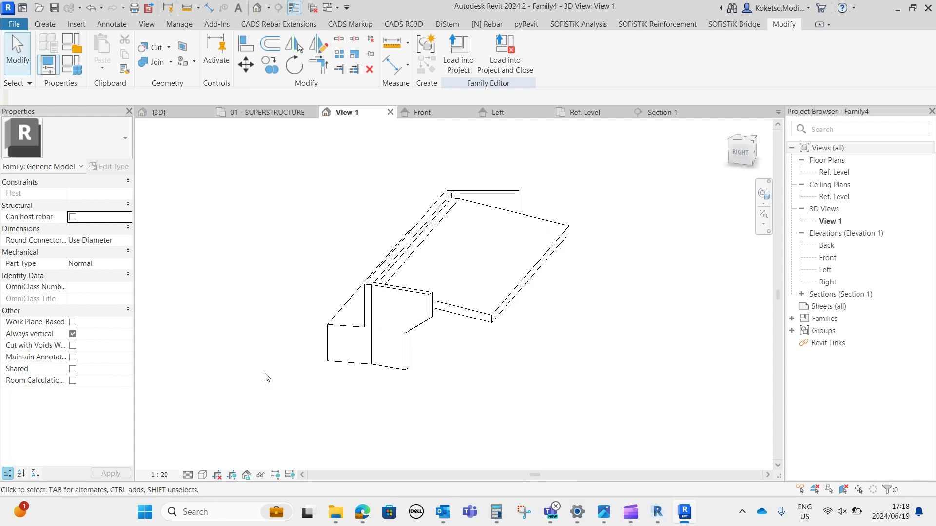
click(203, 475)
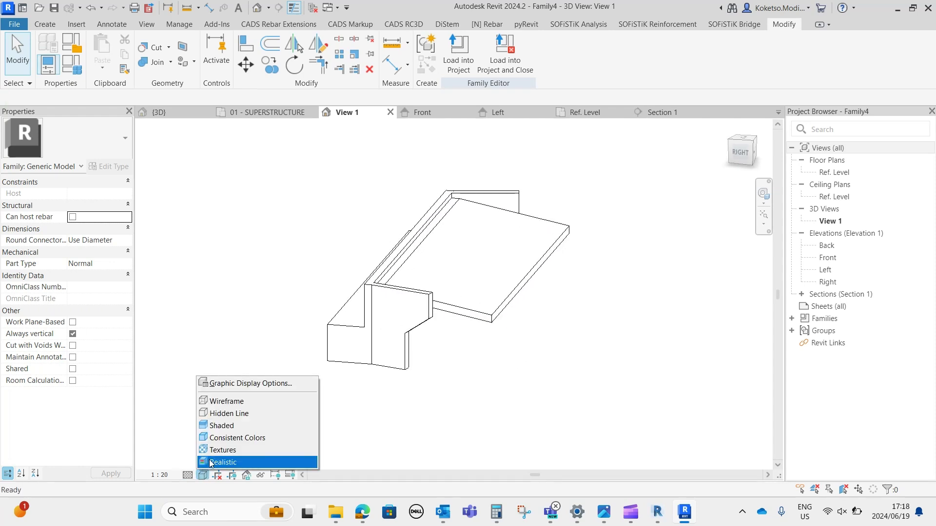
click(214, 426)
shift+middle_drag(489, 294, 473, 318)
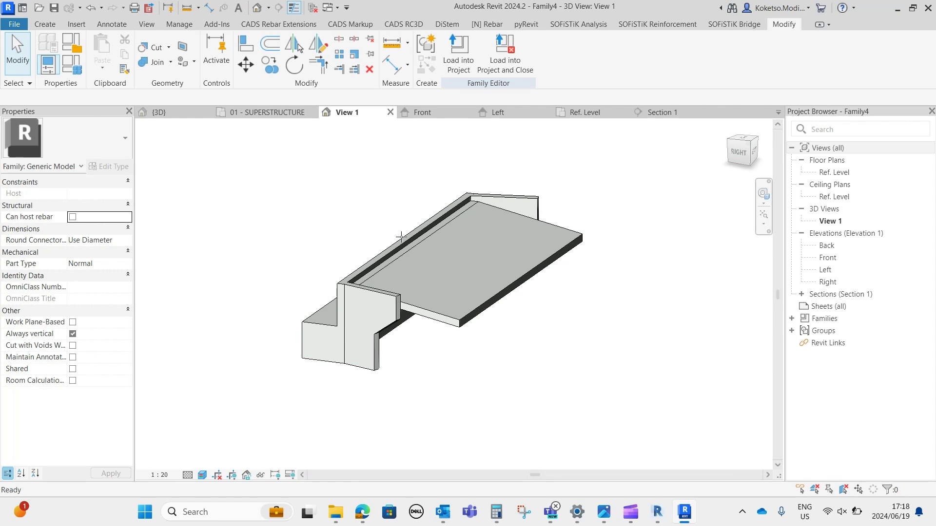
- Join the geometry of the sloping slab with the abutment wall
key(j)
key(g)
click(424, 256)
click(412, 232)
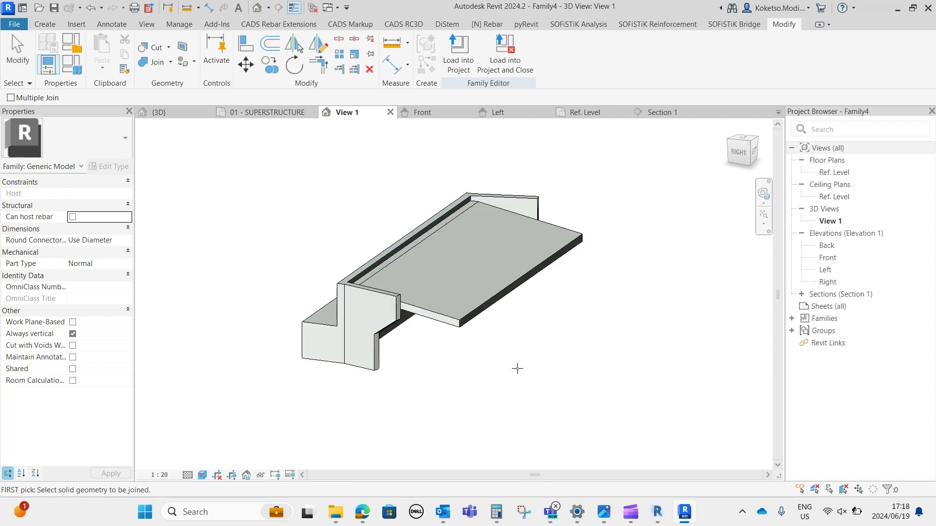
mouse_move(412, 232)
shift+middle_down()
mouse_move(470, 372)
mouse_move(462, 314)
shift+middle_up()
key(Escape)
- Assign the material Concrete, Cast In Situ to all the abutment's extrusions
scroll(461, 312, down, 2)
drag(596, 395, 301, 152)
scroll(401, 322, up, 2)
shift+middle_drag(575, 400, 681, 372)
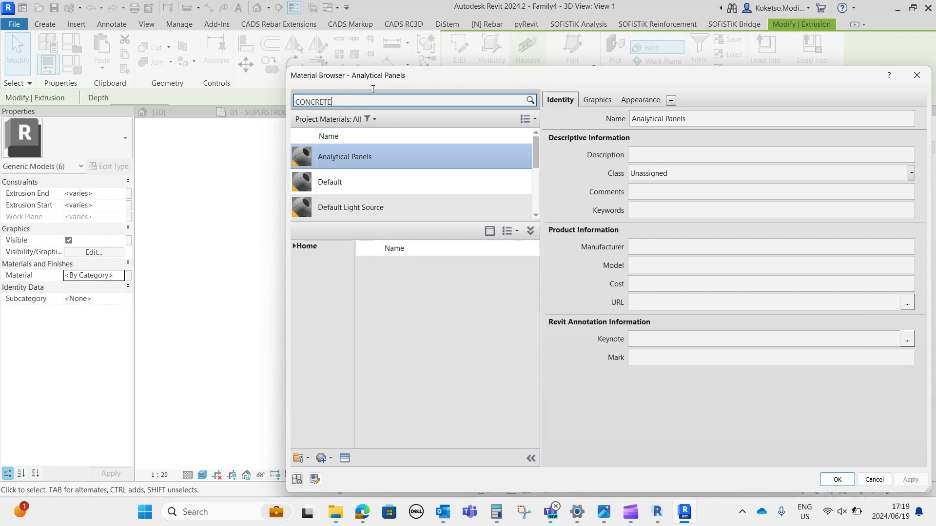
key(Return)
drag(535, 262, 534, 323)
click(514, 365)
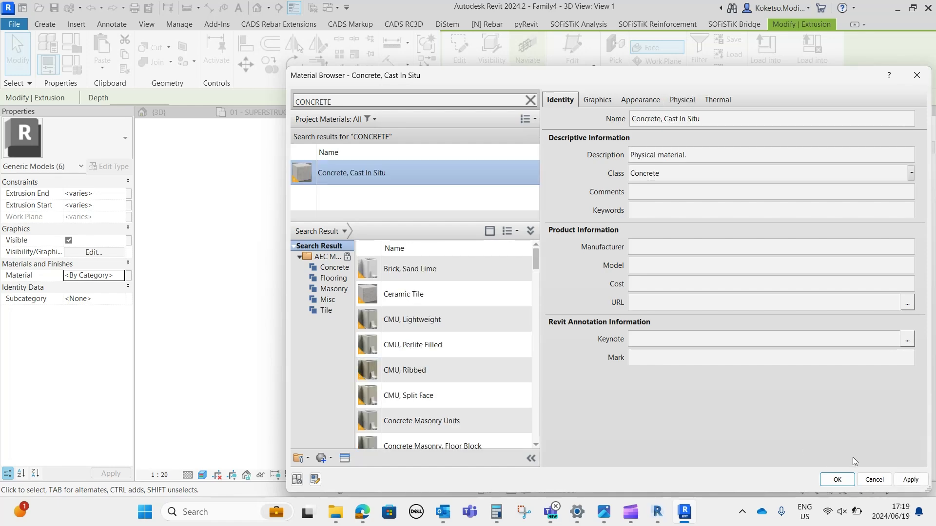
click(905, 481)
click(837, 479)
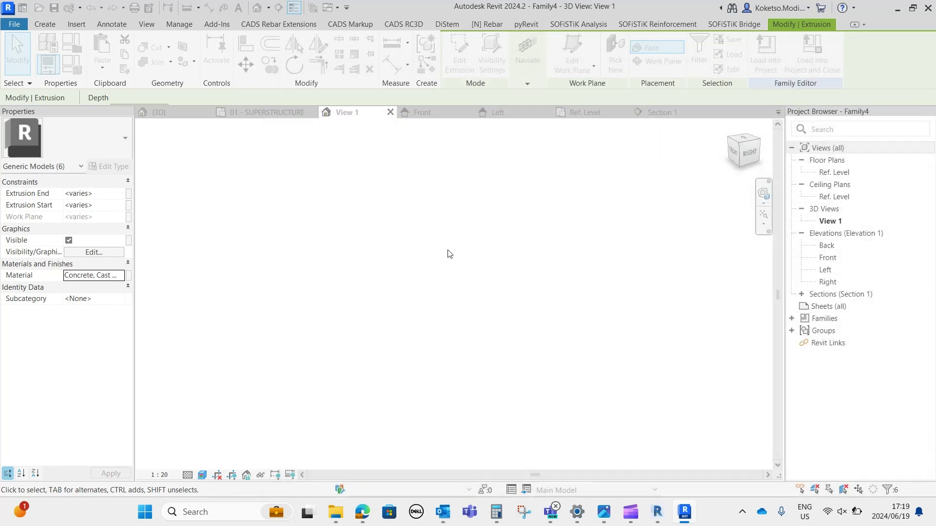
shift+middle_drag(538, 332, 572, 255)
- Load the family into the project and close it, saving it as ABUTMENTS in the THEVDCSPACE - RAILWAY BRIDGE folder
click(542, 53)
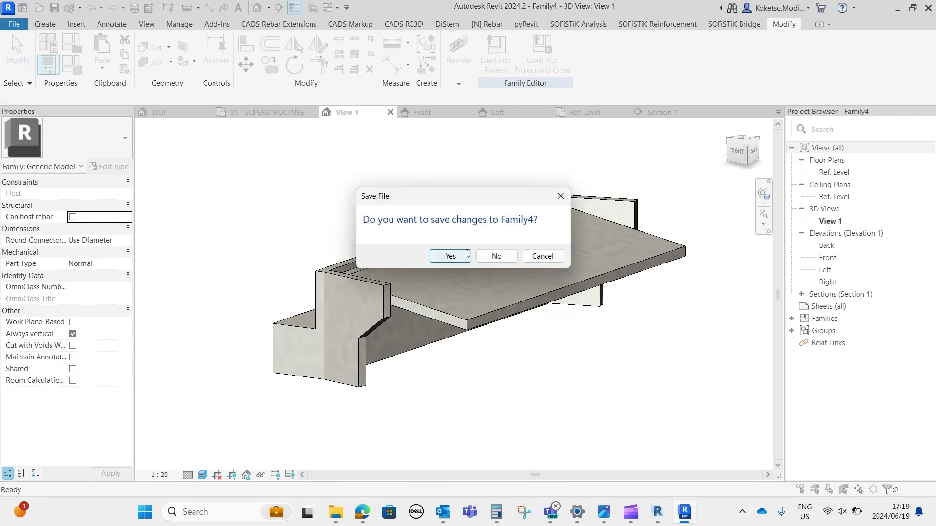
click(465, 251)
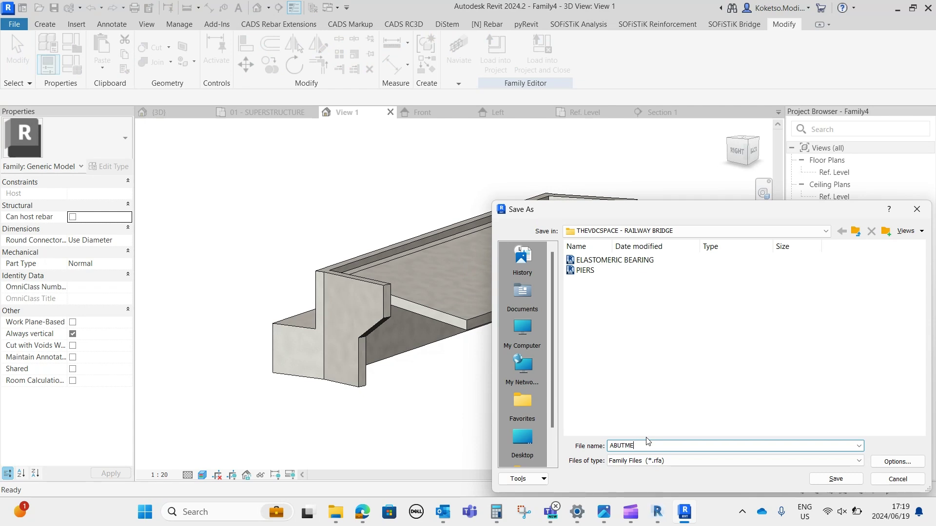
click(834, 479)
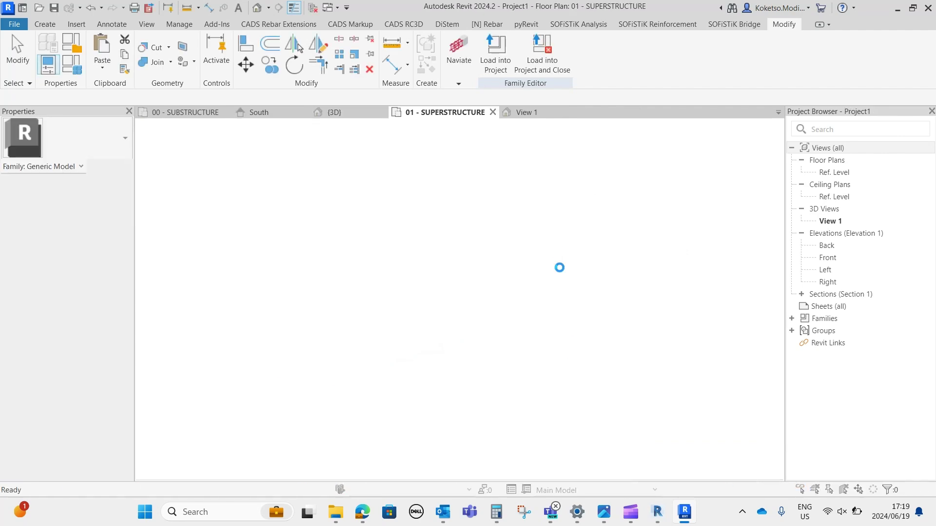
click(567, 152)
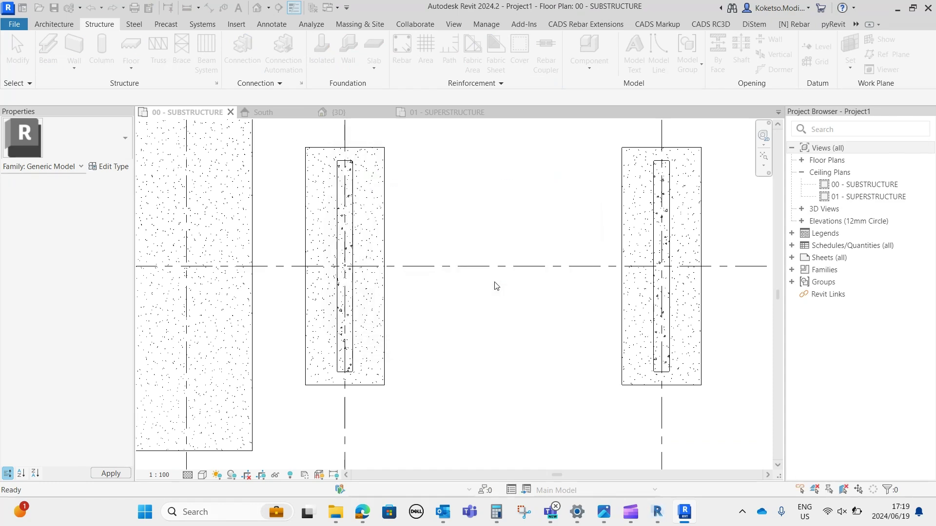
- In the 00 - SUBSTRUCTURE plan, place the abutment where grids ABUTMENT-02 and CL cross, rotated so its wing walls point away from the piers
scroll(439, 281, up, 3)
scroll(422, 279, up, 3)
key(space)
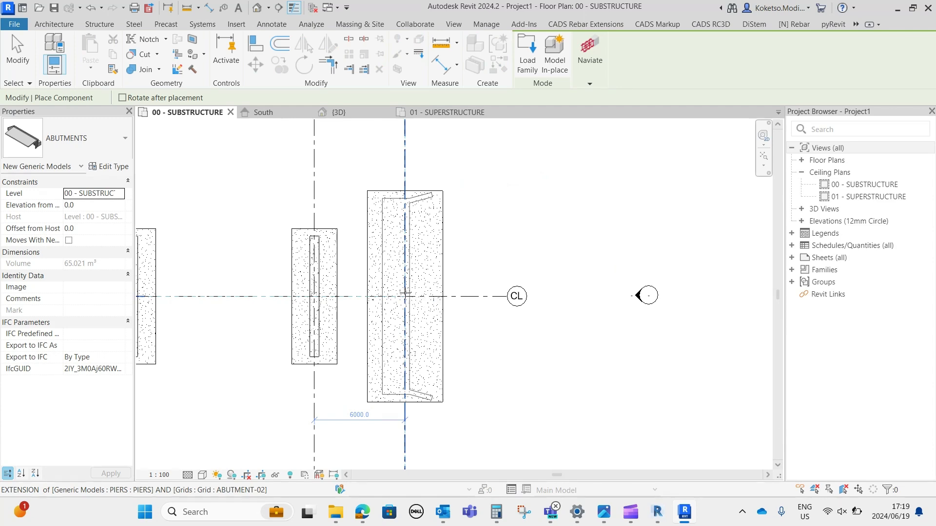
key(Escape)
- Examine the placed abutment in the South elevation and the 3D view, comparing its position with its footing and the neighbouring pier
click(264, 112)
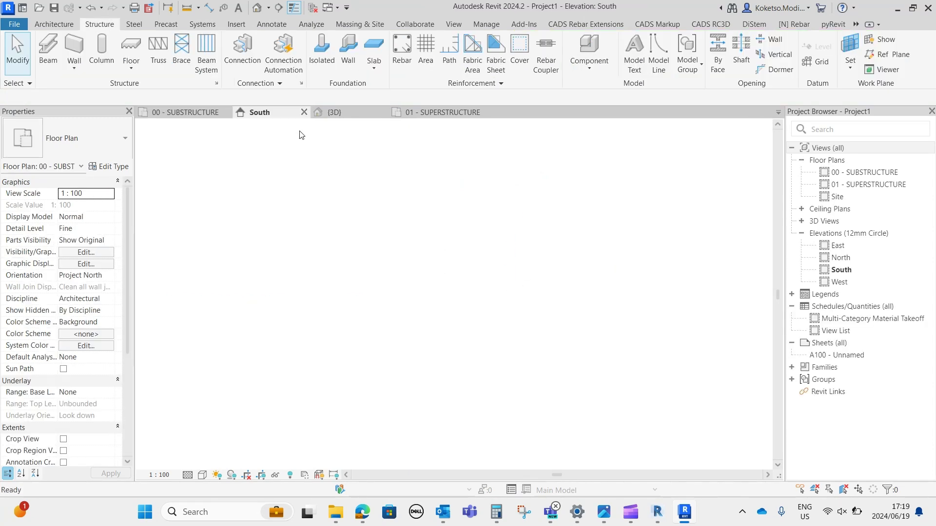
scroll(637, 276, up, 2)
click(592, 257)
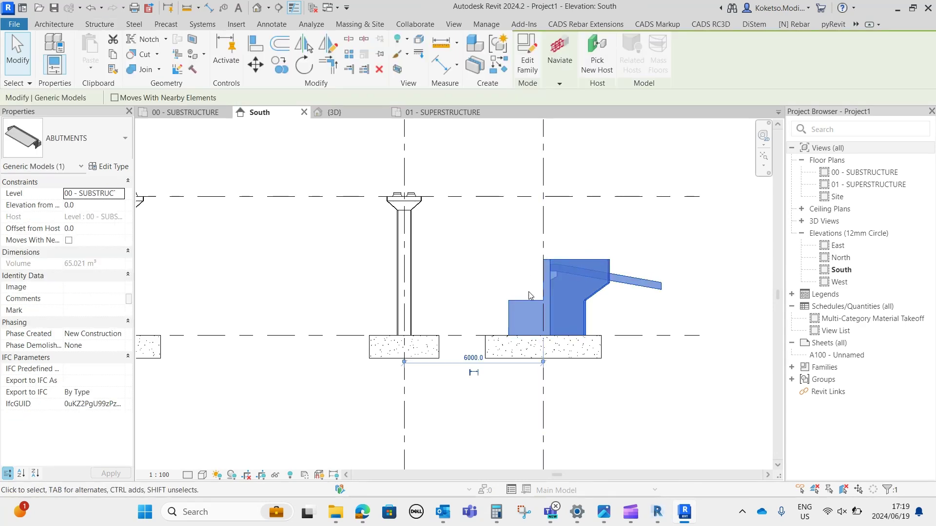
key(Escape)
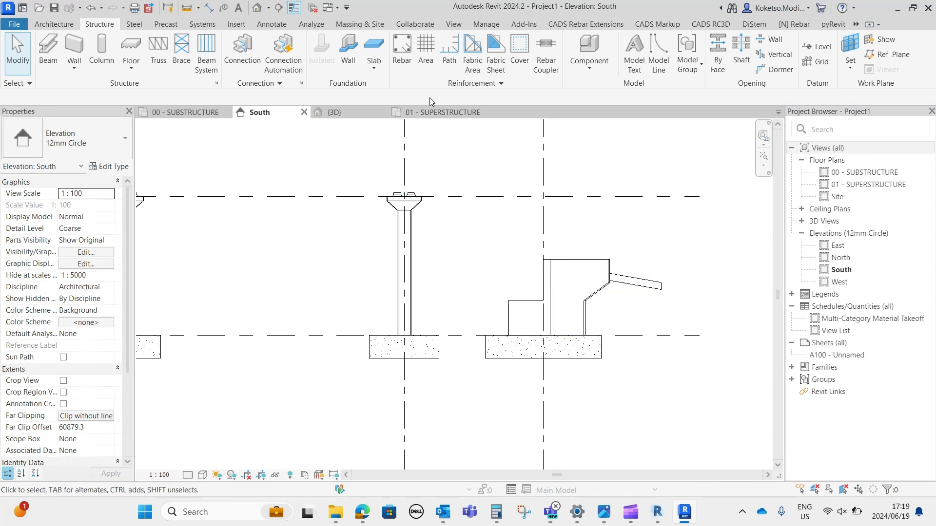
click(334, 113)
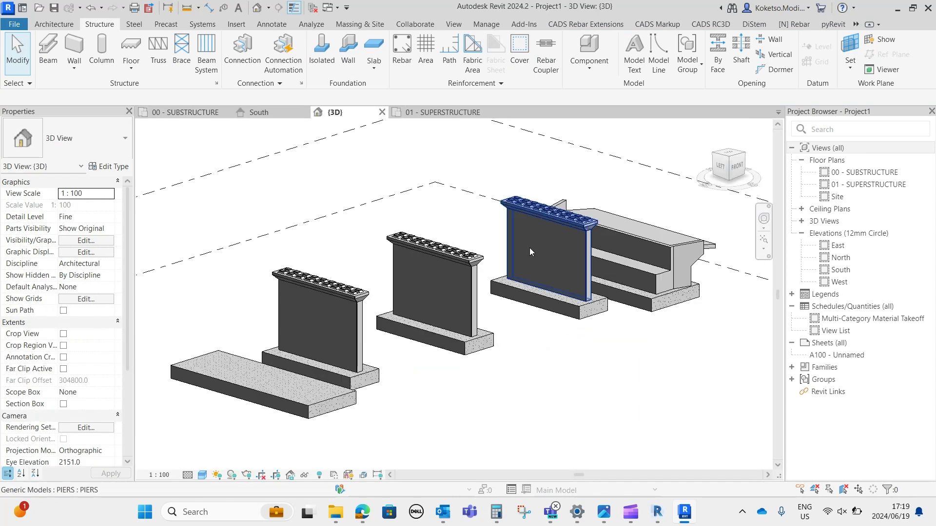
scroll(558, 259, up, 4)
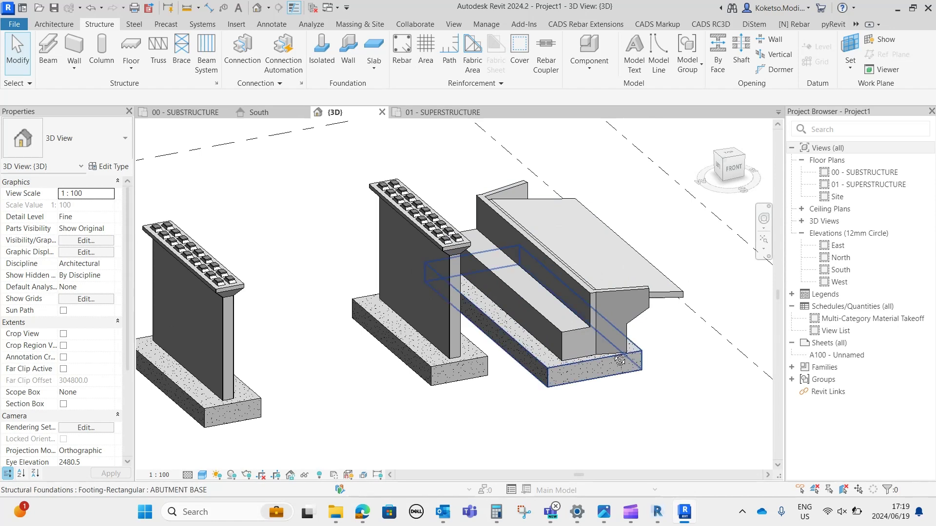
shift+middle_drag(618, 361, 563, 345)
click(574, 351)
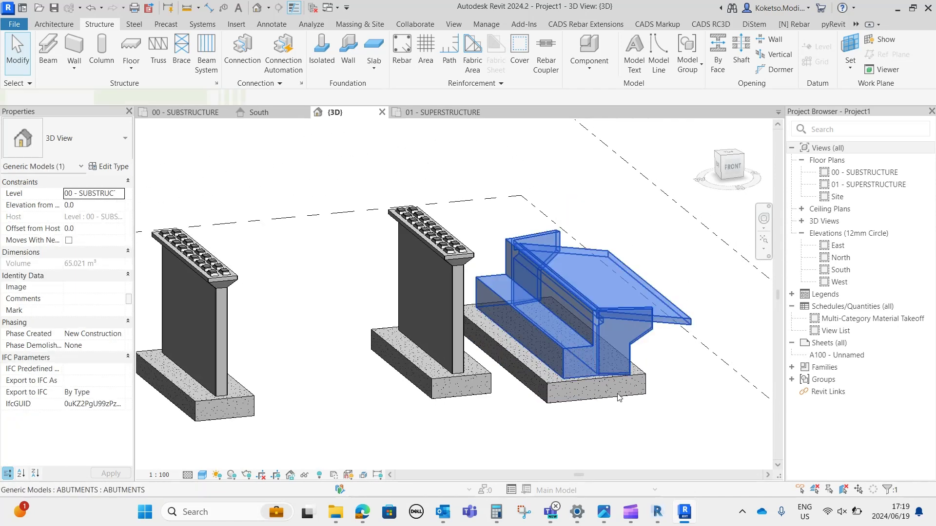
scroll(601, 408, up, 2)
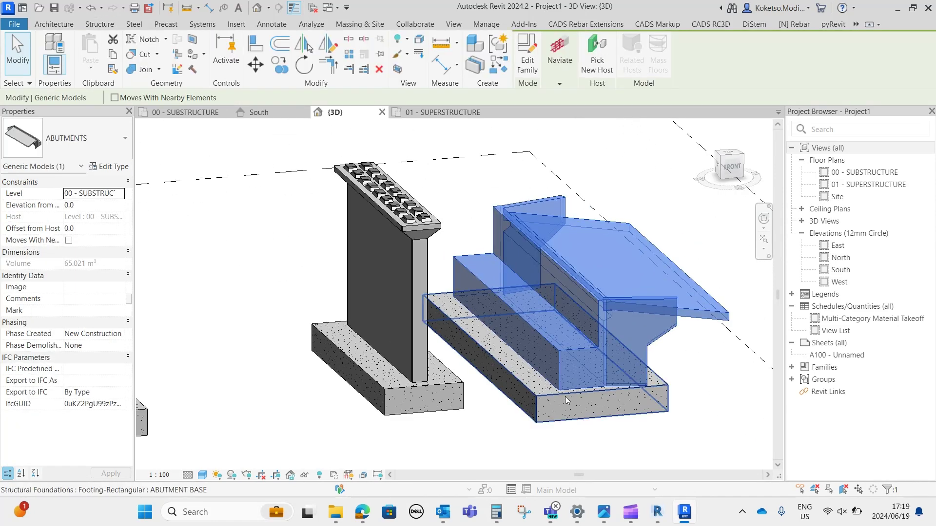
shift+middle_drag(601, 408, 511, 279)
key(Escape)
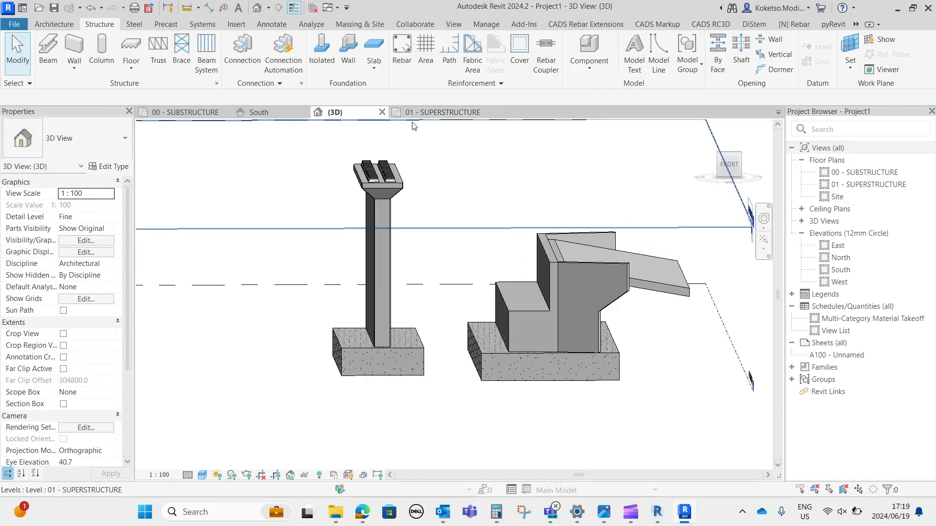
- In the South elevation, align the top of the abutment's base block with the 01 - SUPERSTRUCTURE level
click(258, 112)
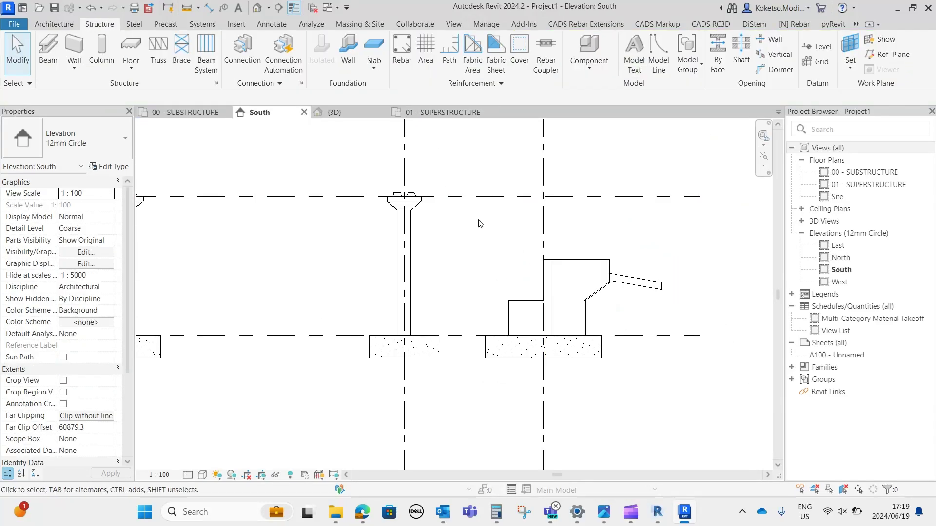
key(l)
scroll(468, 217, up, 2)
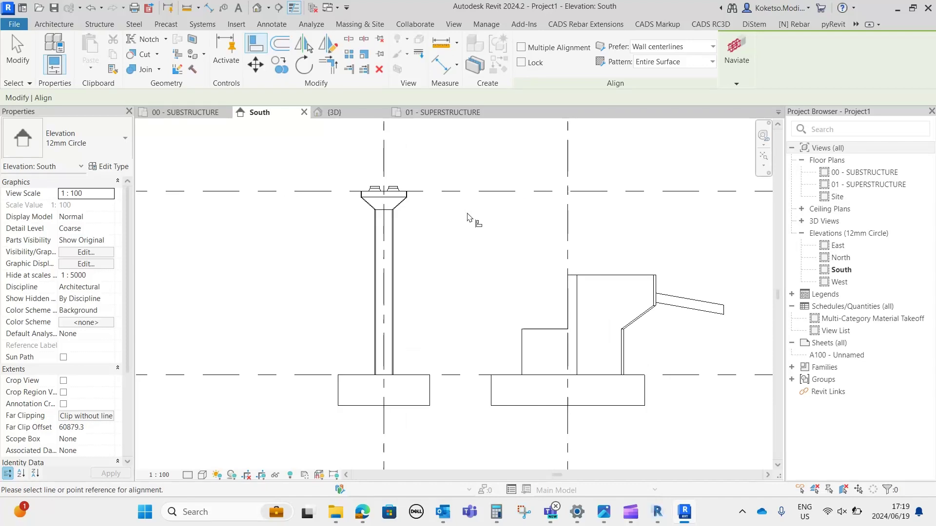
click(456, 192)
click(545, 331)
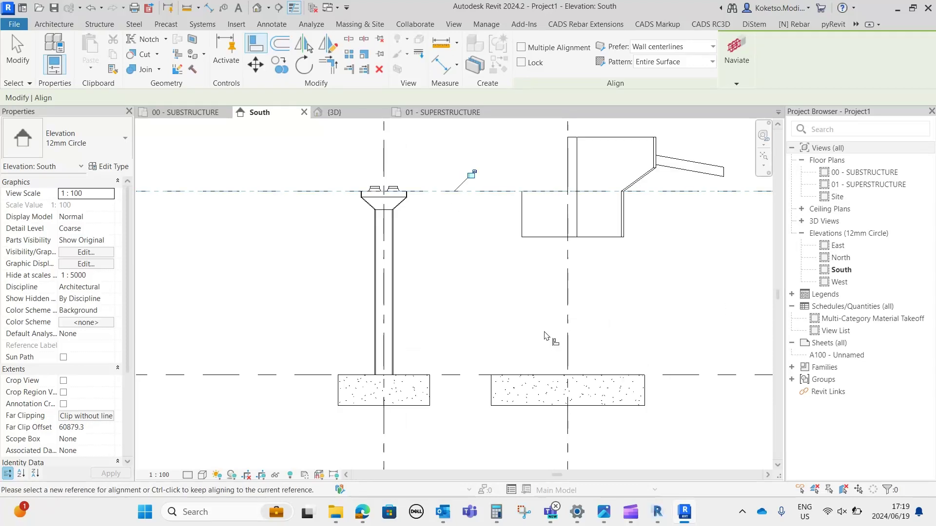
key(Escape)
key(Escape)
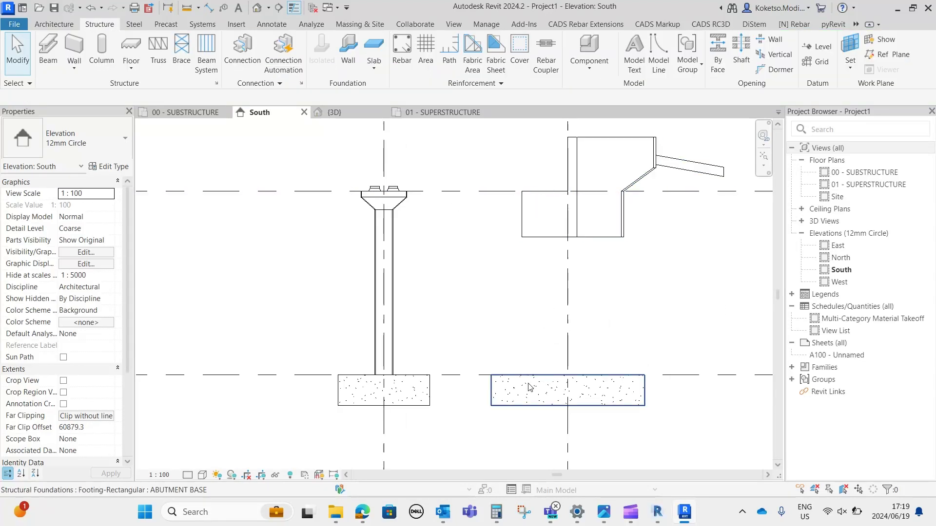
- Move the ABUTMENT-02 footing vertically so its top meets the underside of the abutment
click(531, 377)
click(531, 376)
click(255, 64)
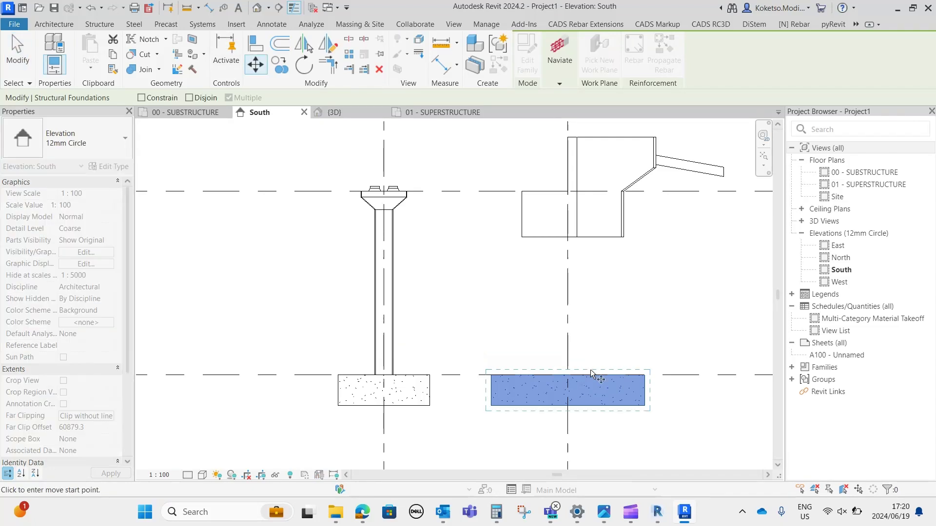
click(590, 373)
click(595, 238)
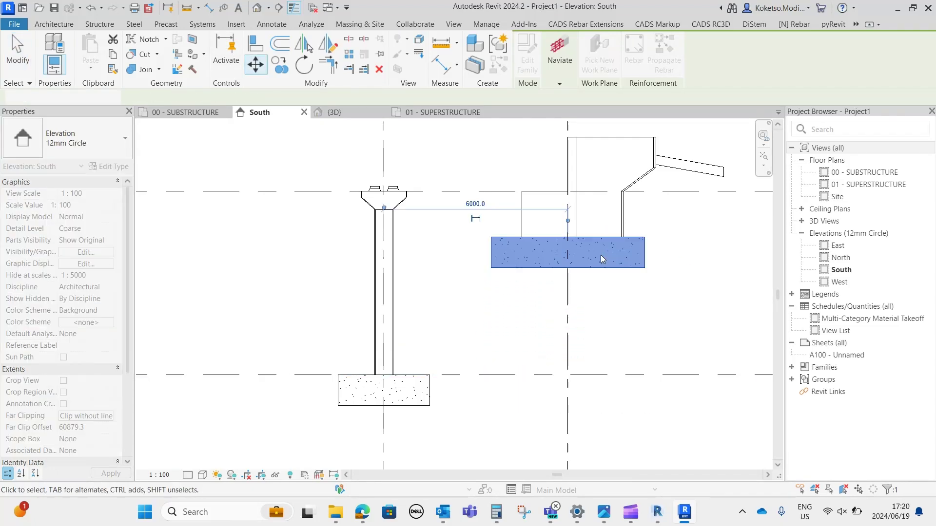
scroll(601, 255, down, 5)
key(Escape)
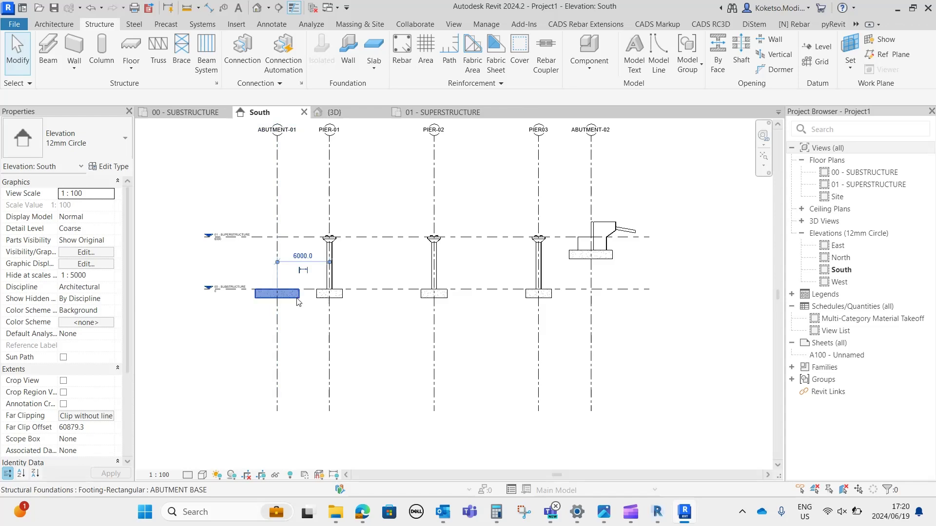
- Delete the footing at ABUTMENT-01, and mirror a copy of the ABUTMENT-02 abutment with its footing about the PIER-02 grid
click(277, 294)
key(Delete)
click(609, 219)
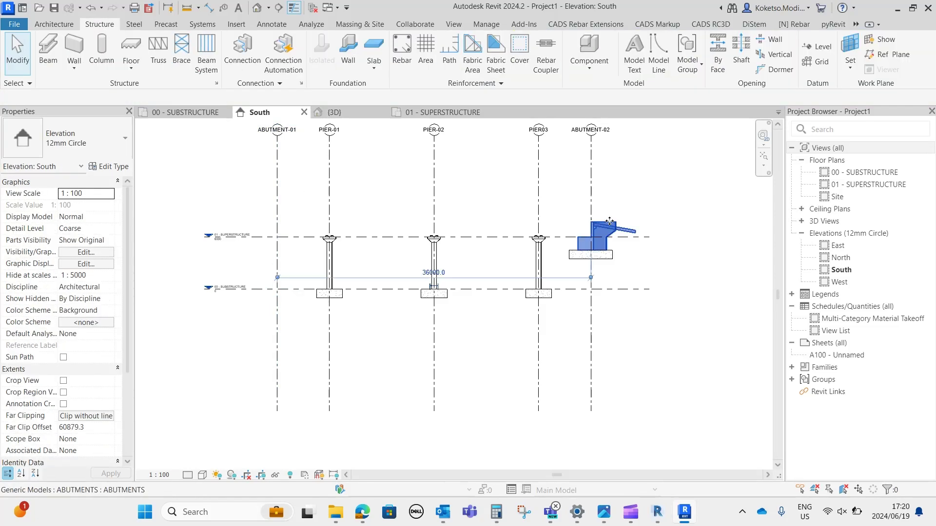
ctrl+click(612, 257)
click(304, 43)
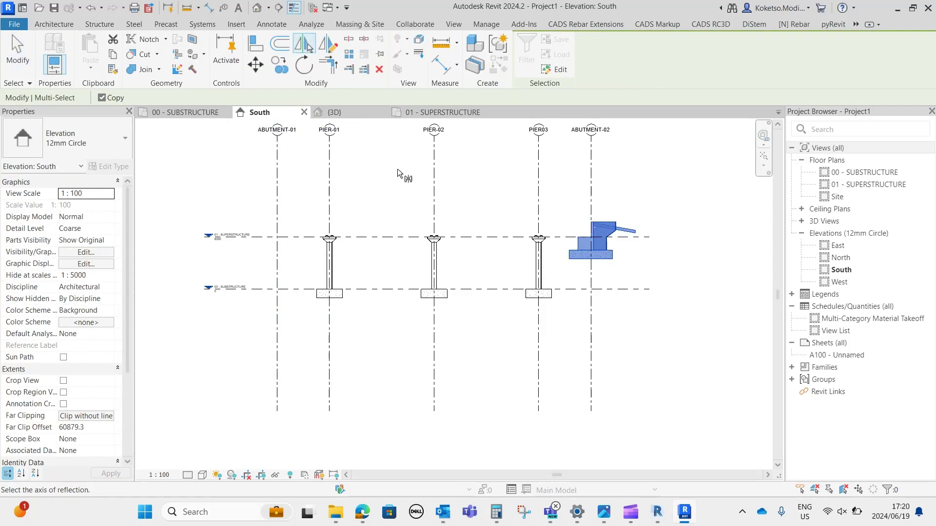
click(435, 194)
key(Escape)
- Examine both abutments and the piers in the 3D view and the floor plans, ending in the 01 - SUPERSTRUCTURE plan
click(333, 113)
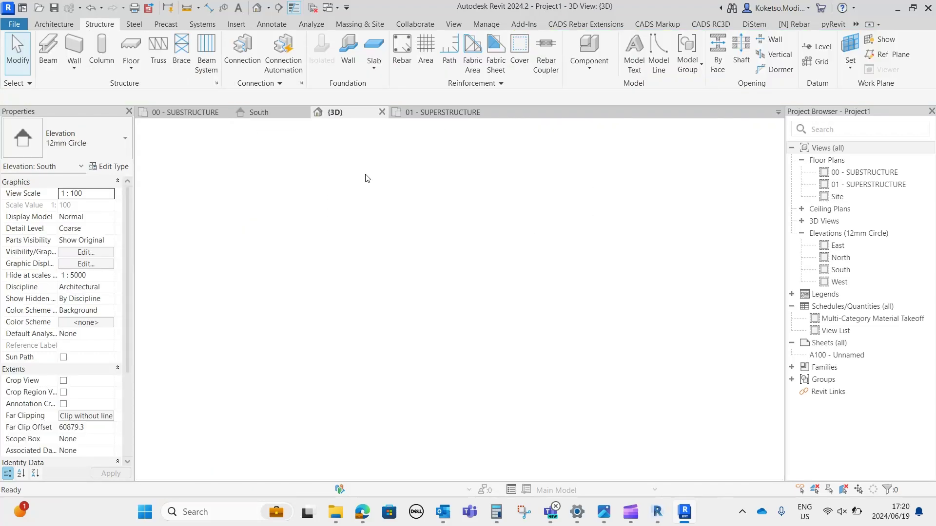
shift+middle_drag(489, 323, 484, 305)
scroll(614, 248, up, 3)
click(624, 250)
scroll(485, 305, up, 3)
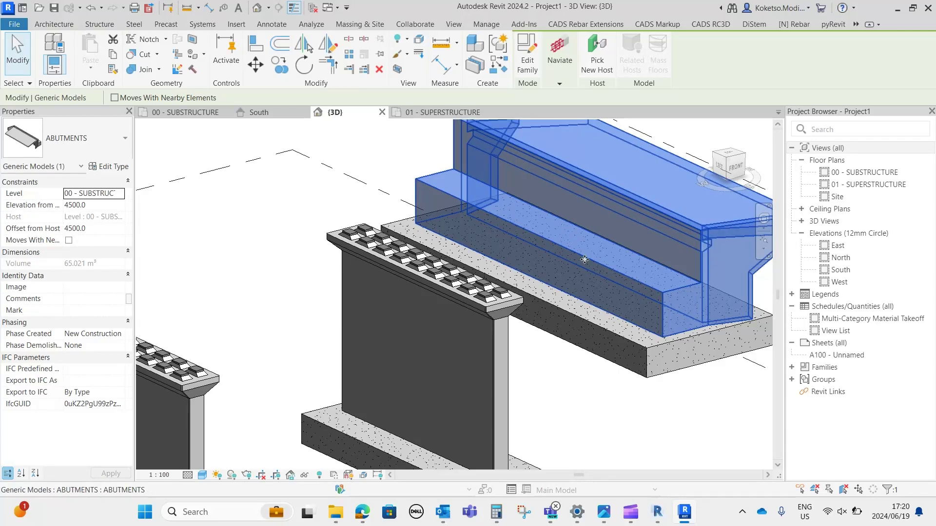
key(Escape)
scroll(633, 256, down, 3)
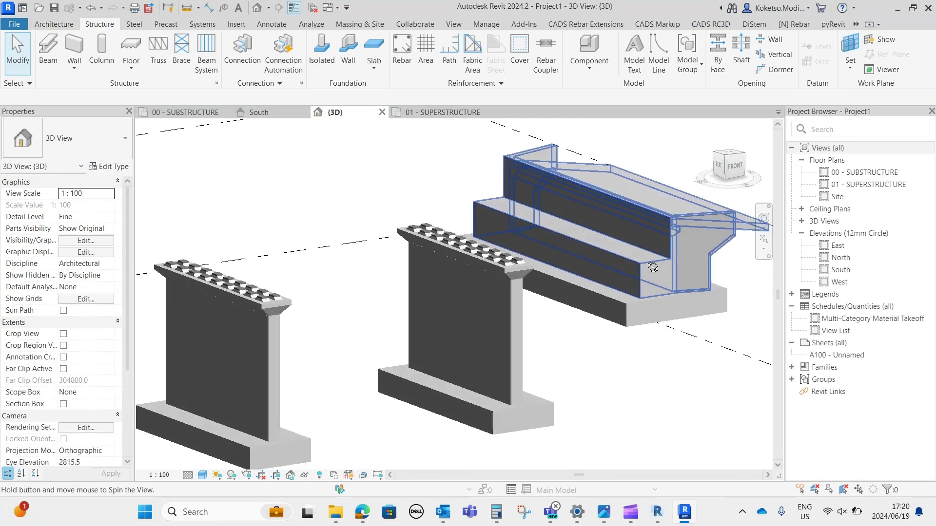
scroll(580, 290, down, 2)
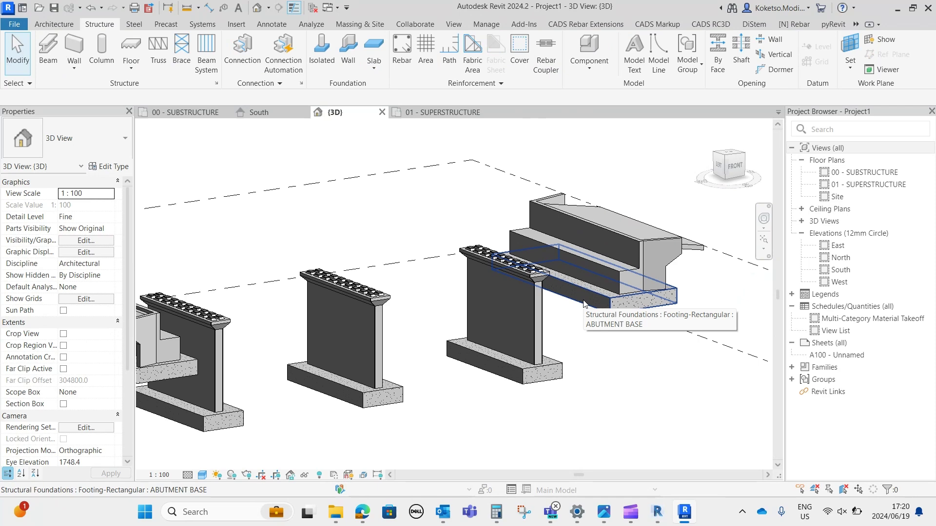
scroll(583, 303, down, 3)
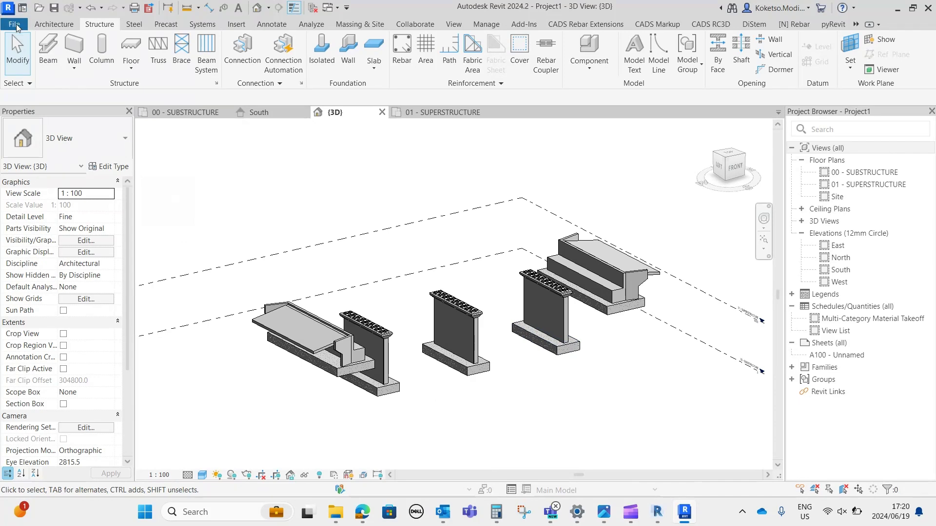
click(17, 24)
click(391, 130)
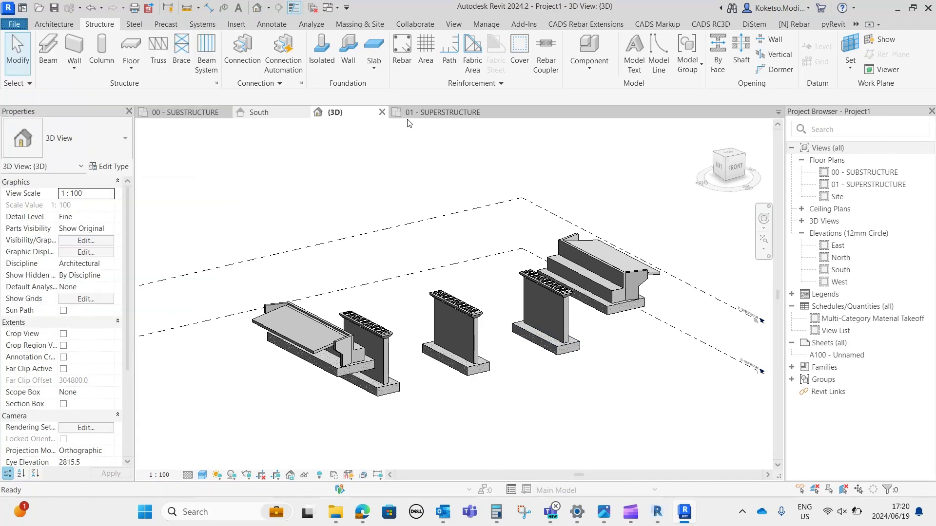
click(189, 114)
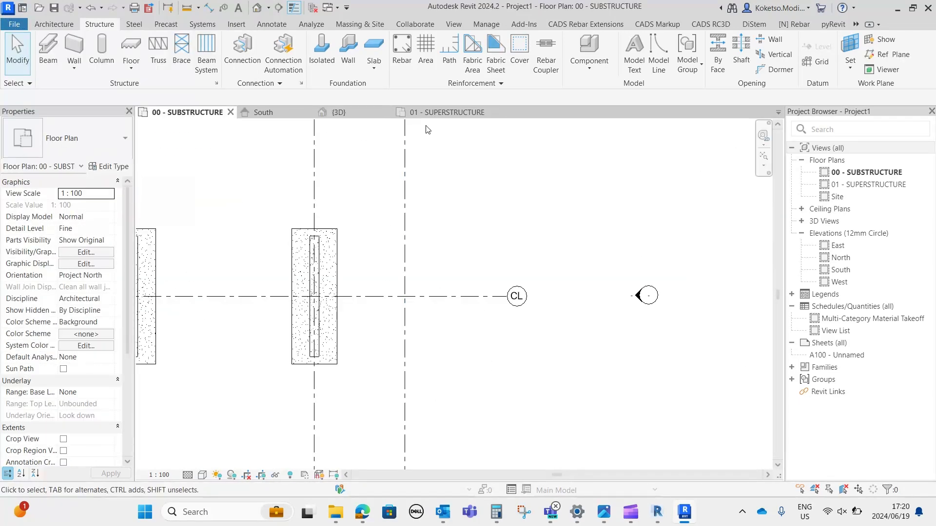
click(478, 115)
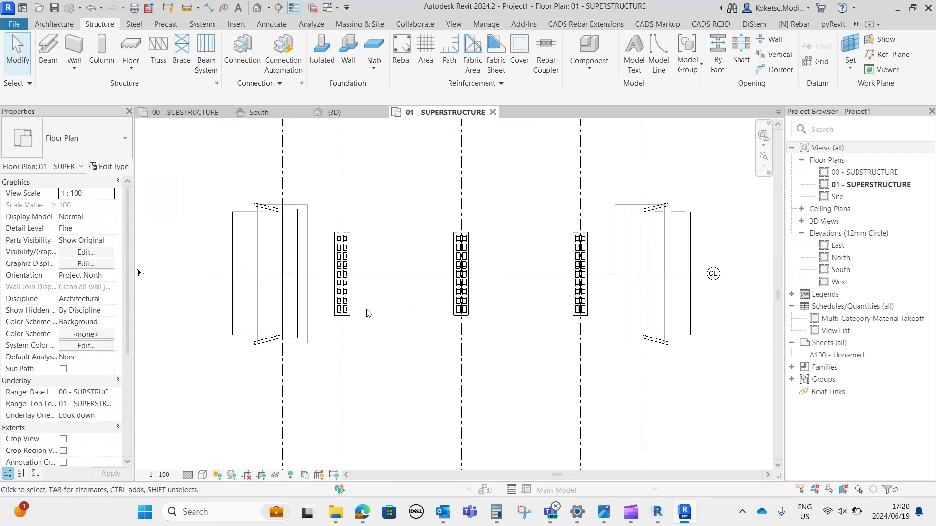
- Create a new family from the Metric Generic Model template
click(14, 25)
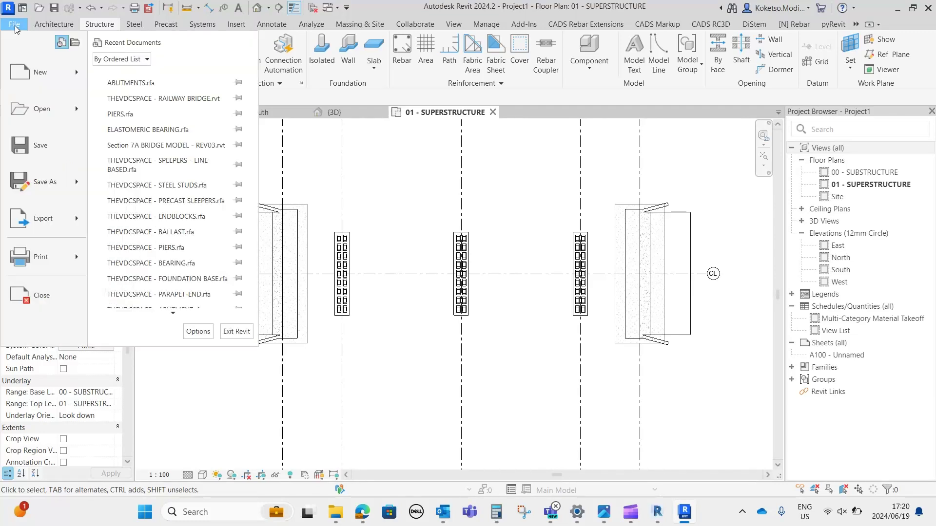
mouse_move(52, 76)
click(132, 114)
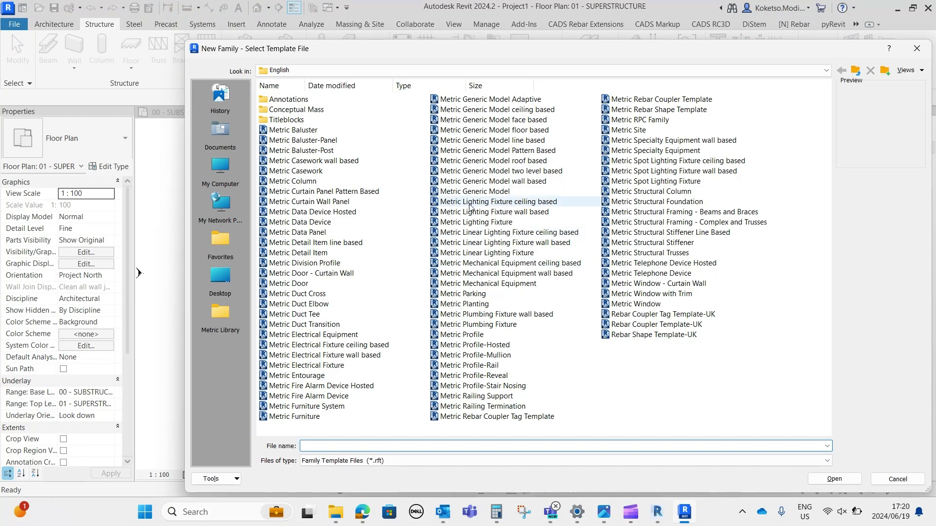
click(502, 195)
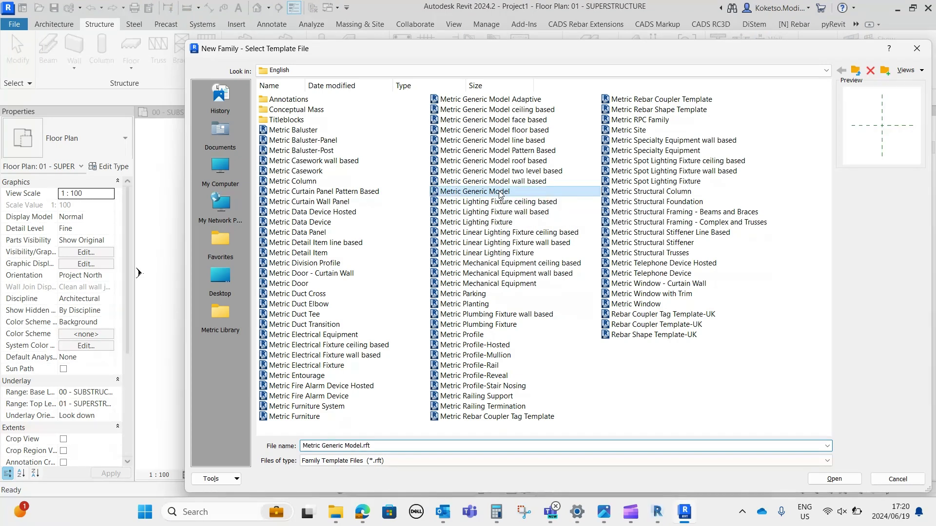
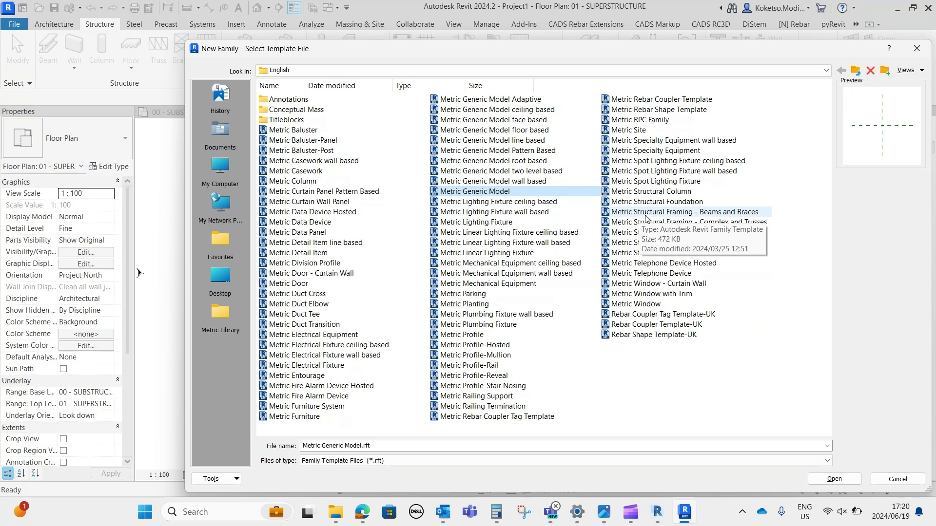
click(834, 479)
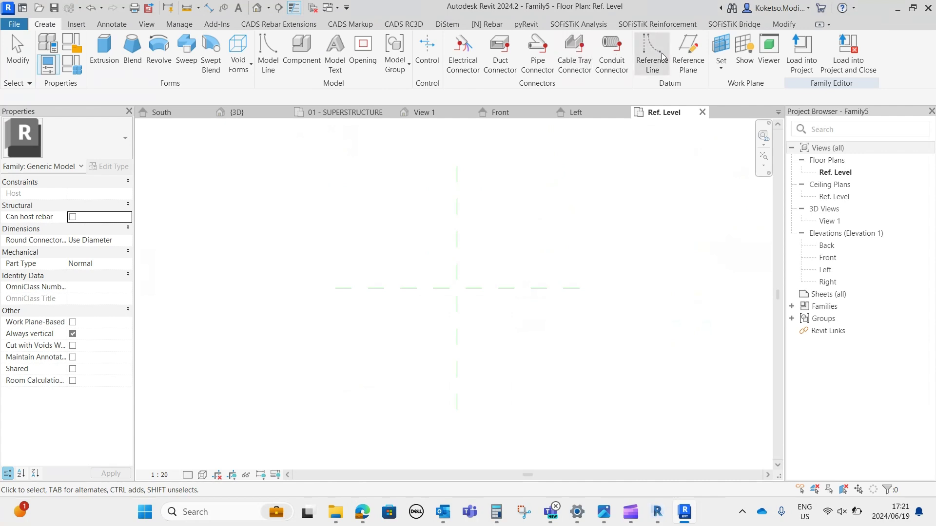
- In the Ref. Level plan, draw two vertical reference planes, one 2000 mm to each side of the centre plane
click(682, 59)
click(335, 166)
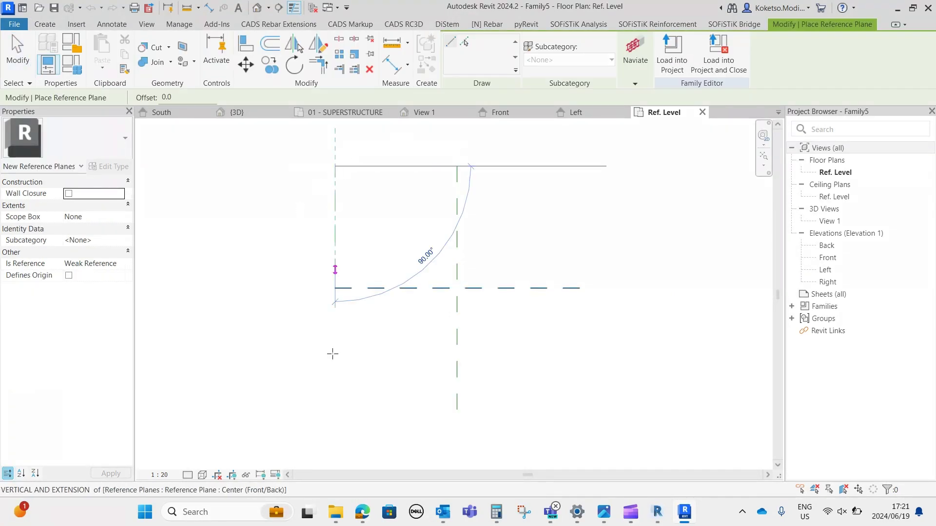
click(335, 408)
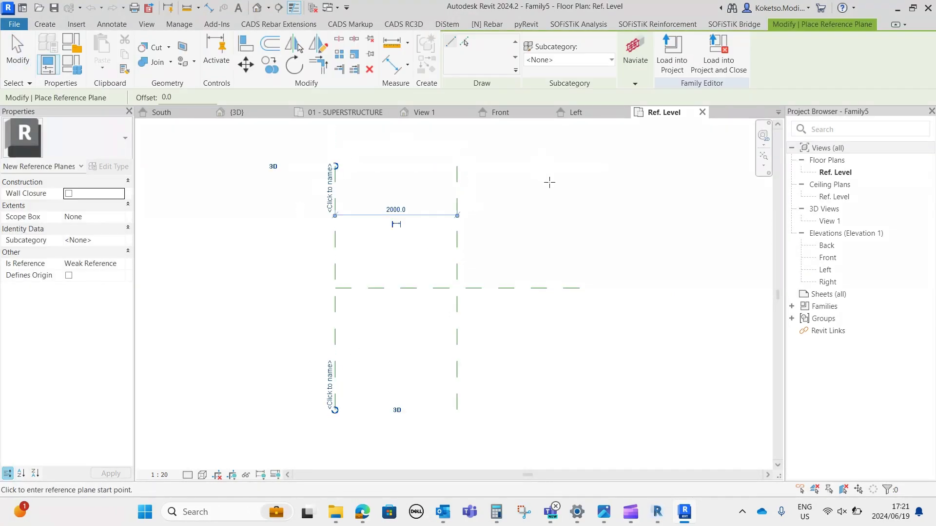
click(579, 166)
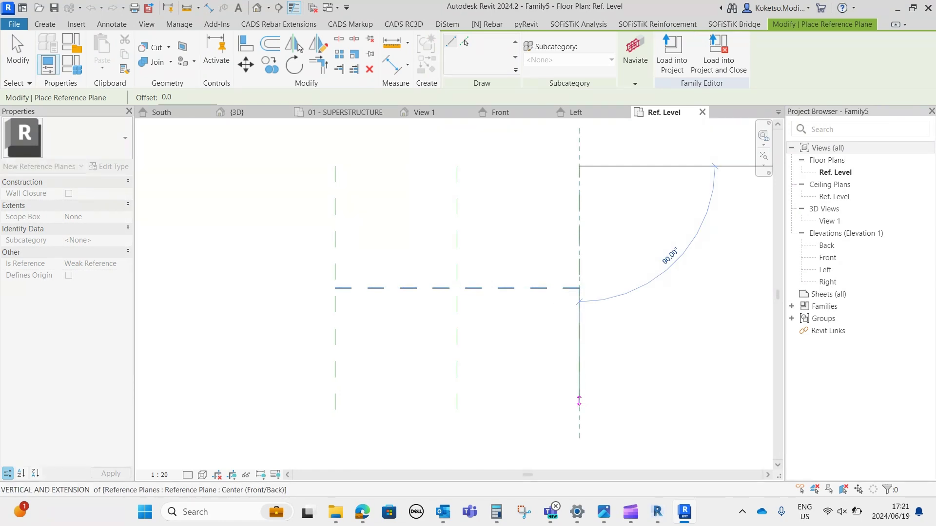
click(579, 410)
key(Escape)
key(Escape)
- Check the distances of the two outer vertical reference planes from the centre plane
click(579, 222)
scroll(516, 226, down, 1)
middle_drag(515, 226, 486, 235)
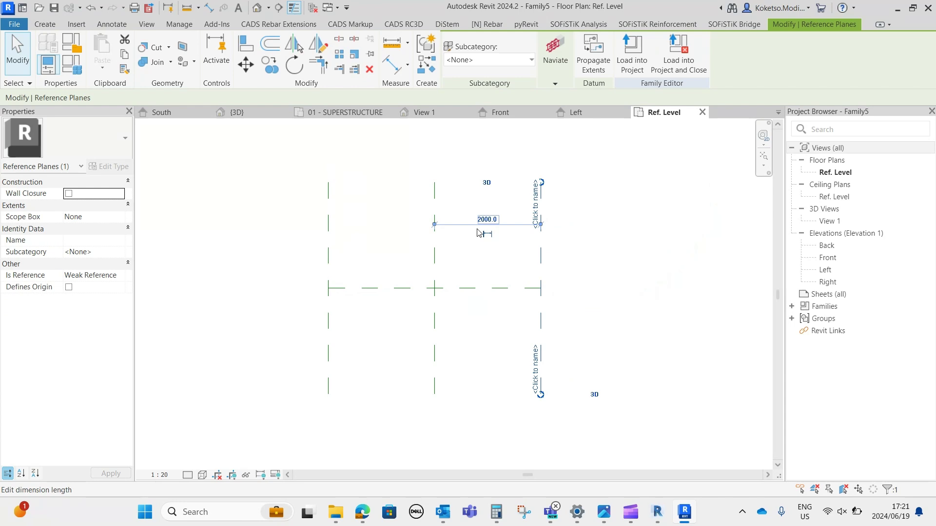
scroll(475, 217, up, 1)
click(496, 226)
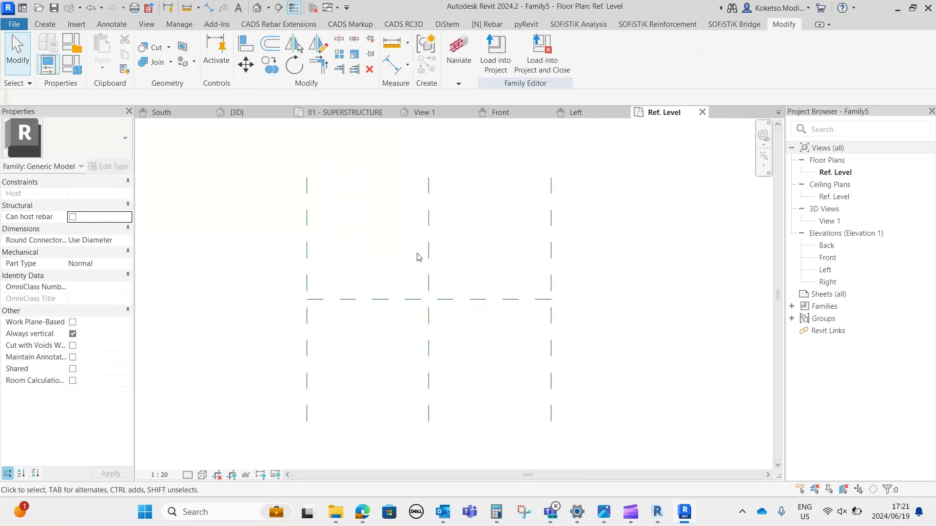
click(551, 223)
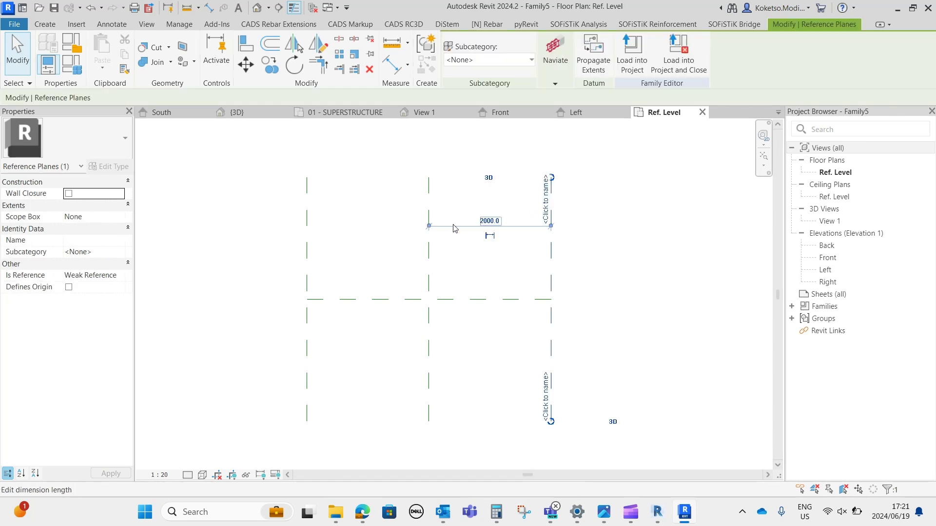
click(307, 225)
click(435, 218)
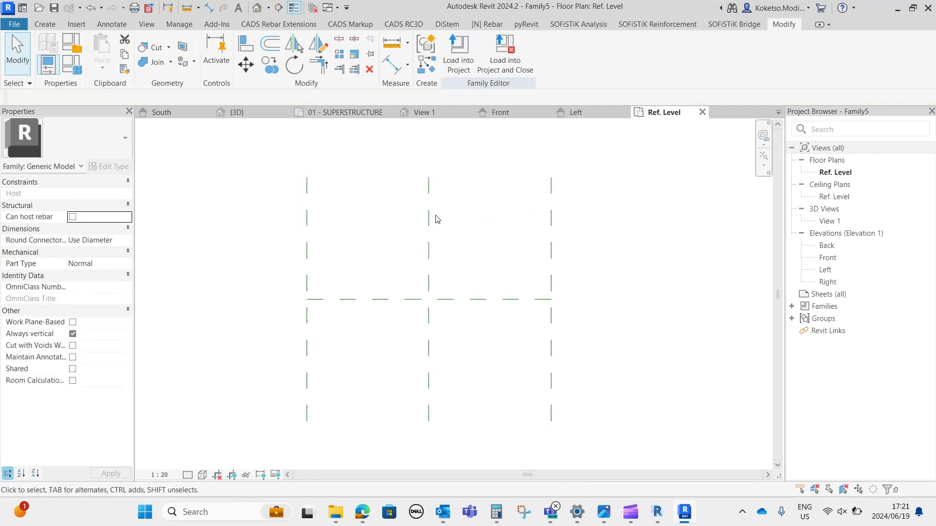
- Place an aligned dimension between the two outer vertical reference planes, above their upper ends
middle_drag(425, 222, 420, 236)
click(211, 7)
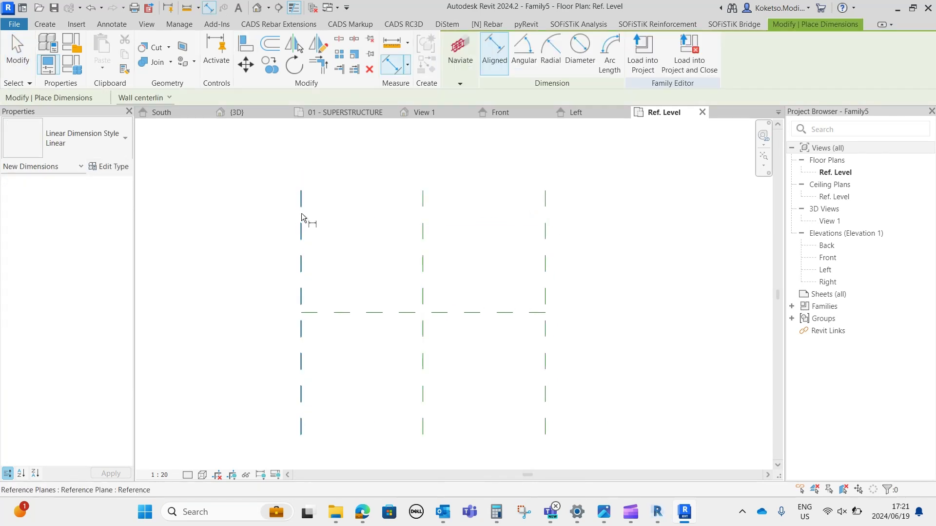
click(302, 212)
click(545, 211)
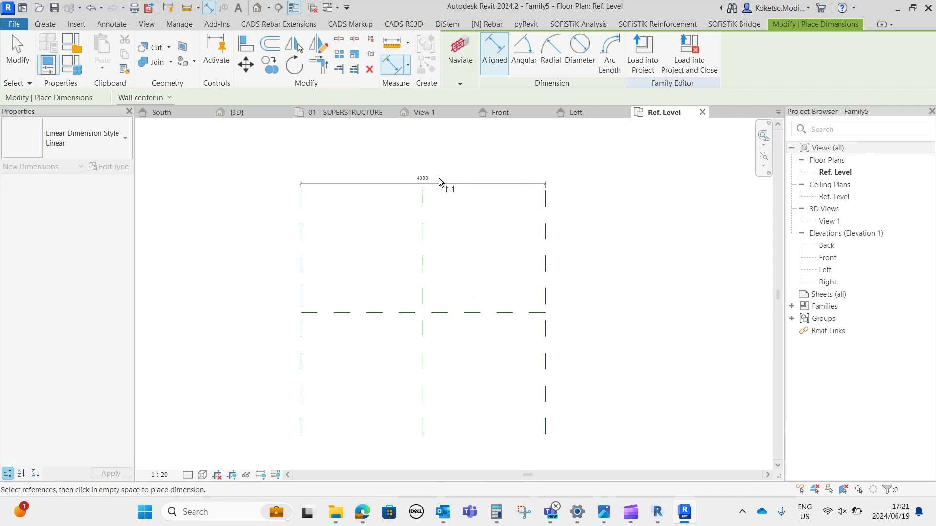
scroll(392, 176, up, 2)
key(Escape)
key(Escape)
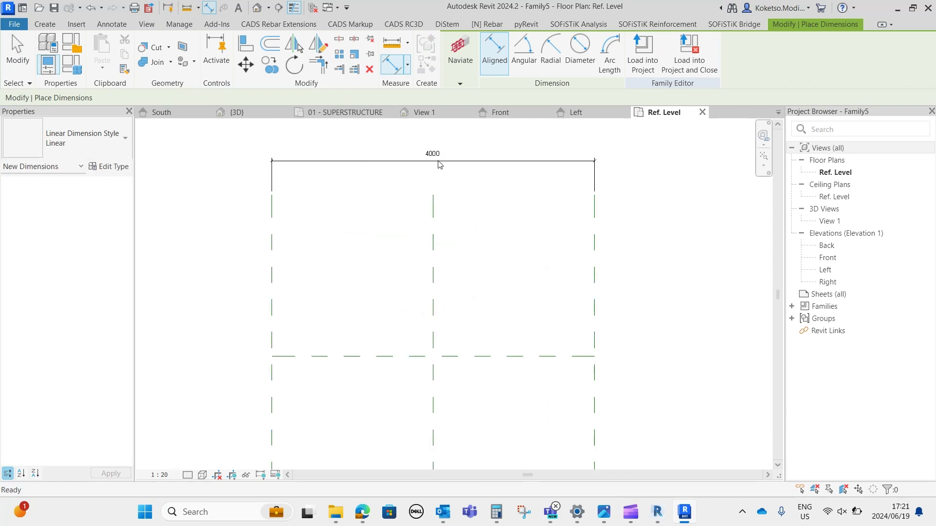
- Label the overall dimension with a new instance family parameter named LENGTH
click(439, 161)
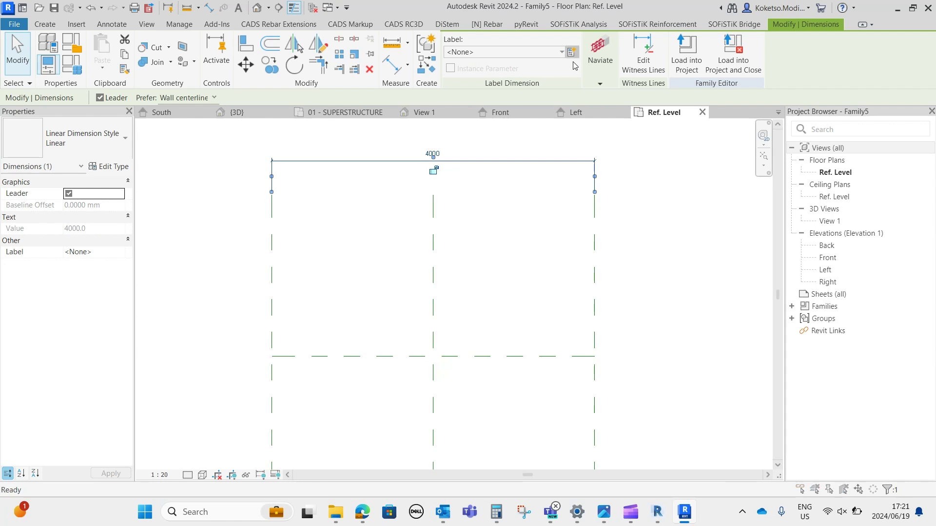
drag(772, 164, 712, 150)
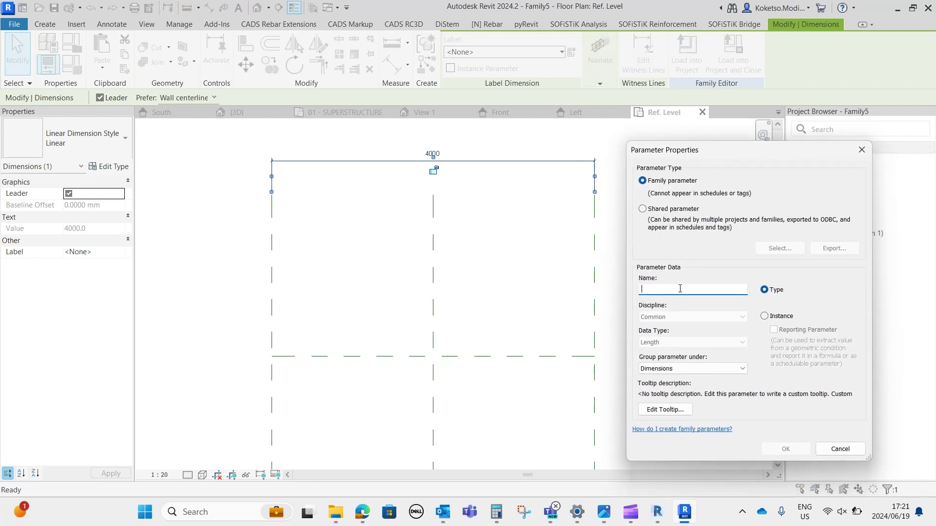
click(765, 316)
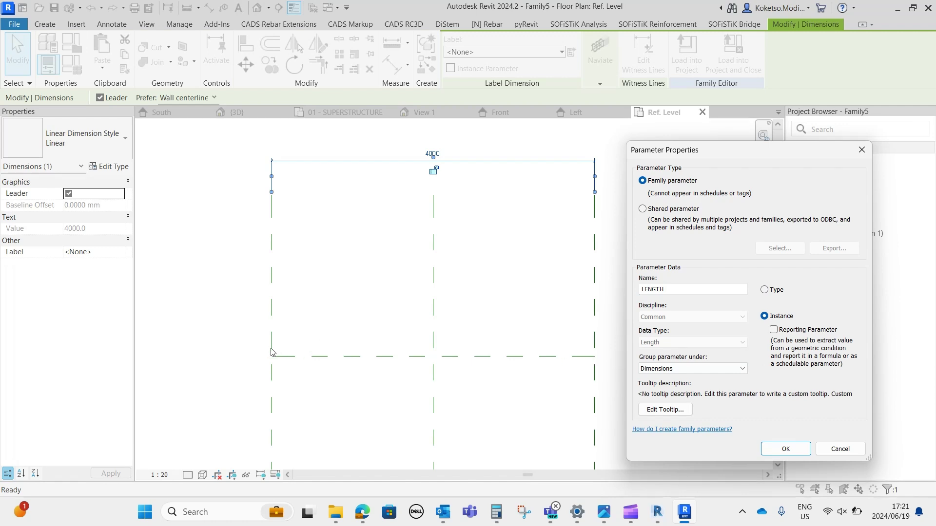
click(784, 449)
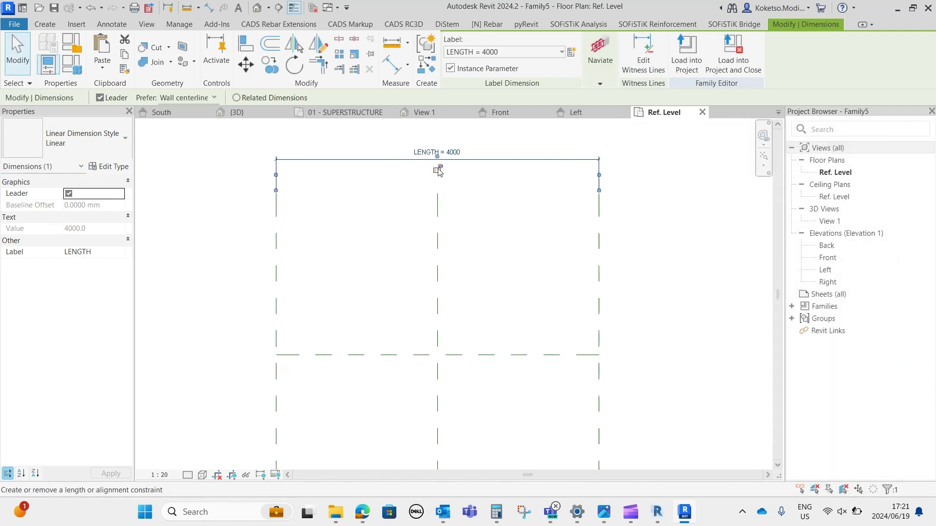
click(466, 196)
- In the Left elevation, draw a horizontal reference plane below Ref. Level, extending past both ends of the level line
double_click(825, 269)
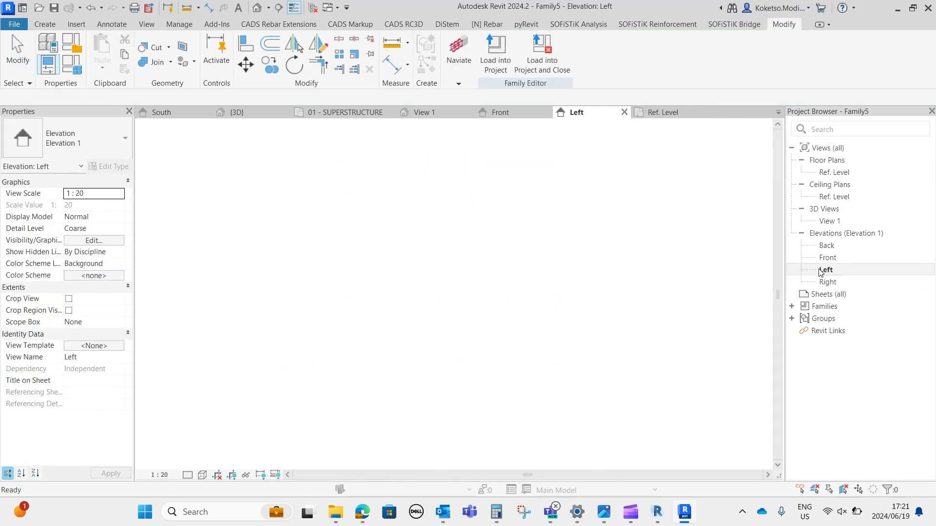
middle_drag(396, 359, 440, 226)
scroll(433, 214, up, 2)
scroll(439, 226, down, 1)
click(42, 25)
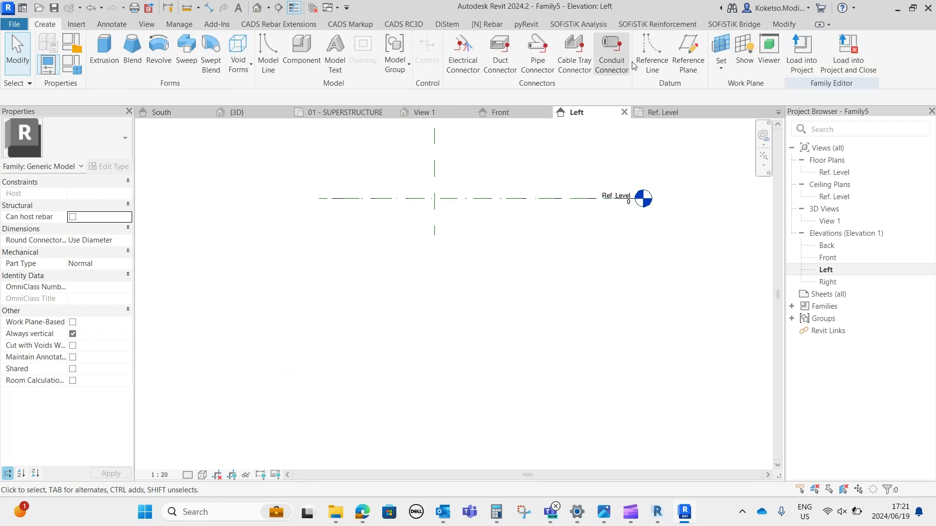
click(685, 54)
click(249, 236)
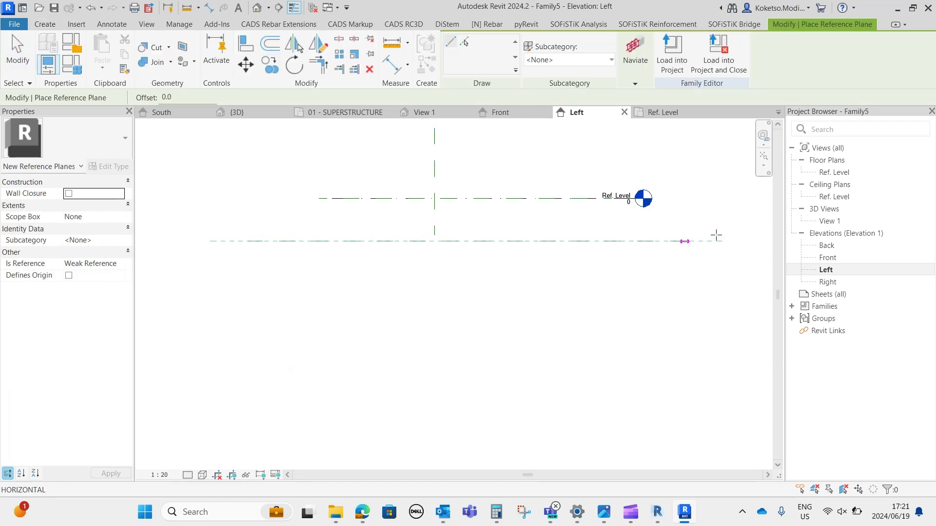
click(741, 240)
key(Escape)
key(Escape)
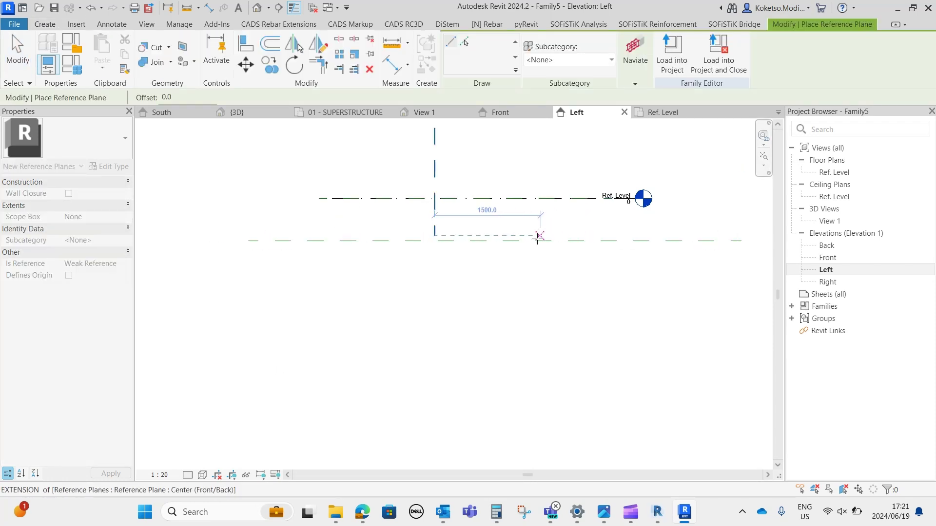
- Set the horizontal reference plane's distance below Ref. Level to 300 mm
click(527, 241)
click(338, 219)
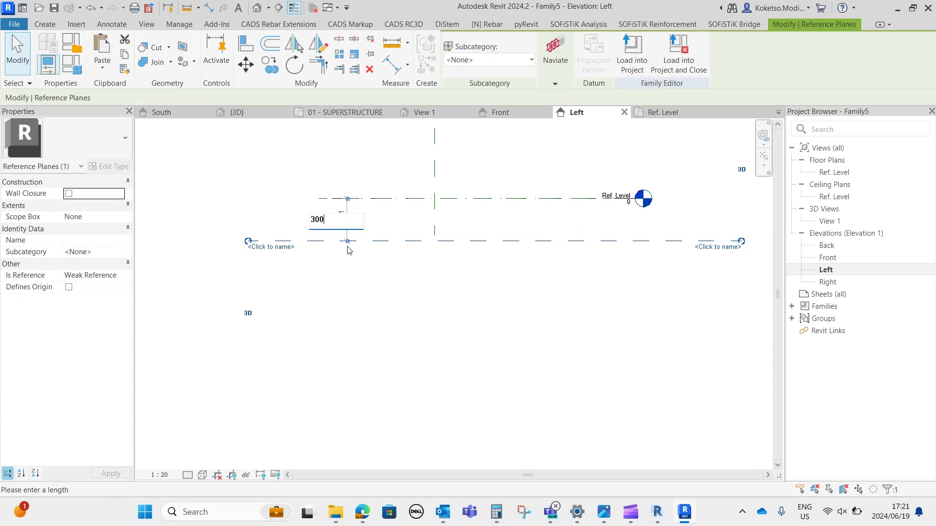
key(Return)
key(Escape)
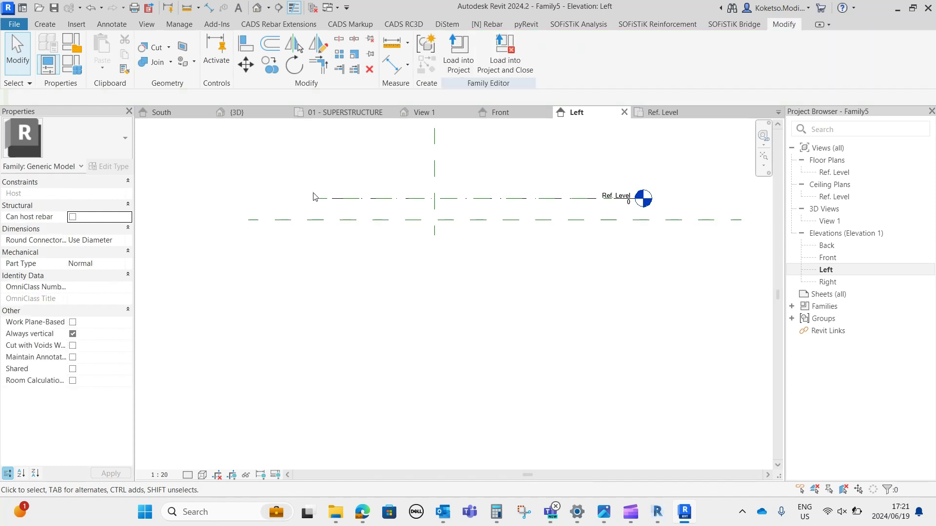
- Copy the horizontal reference plane below Ref. Level 200 mm straight down
click(355, 221)
key(c)
key(o)
click(378, 221)
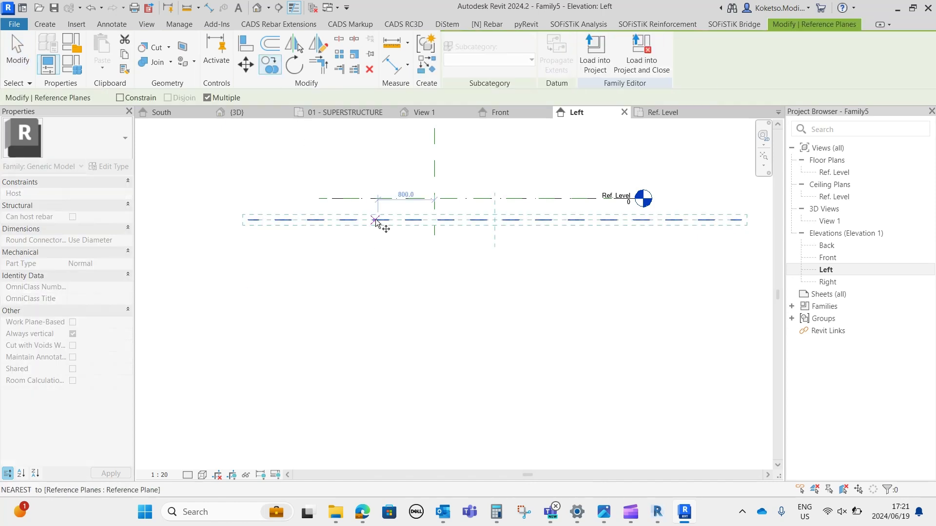
text(2)
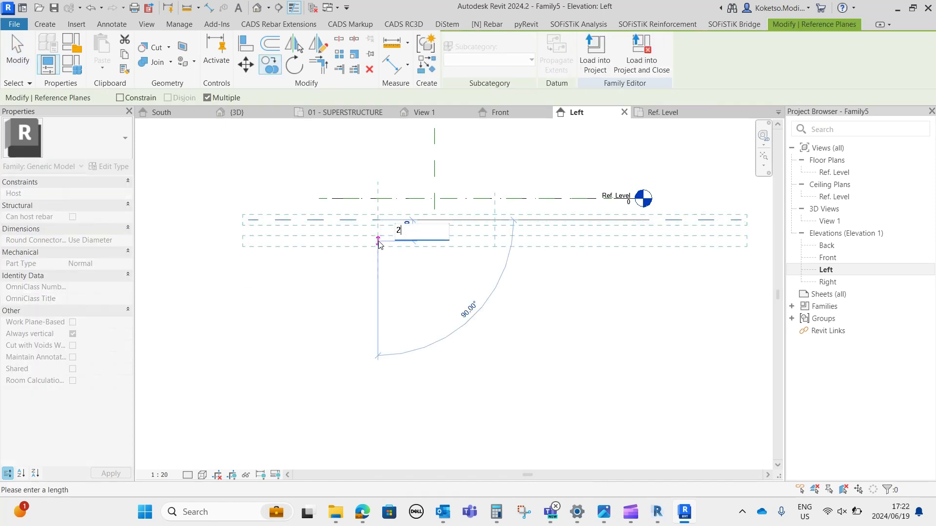
text(00)
key(Return)
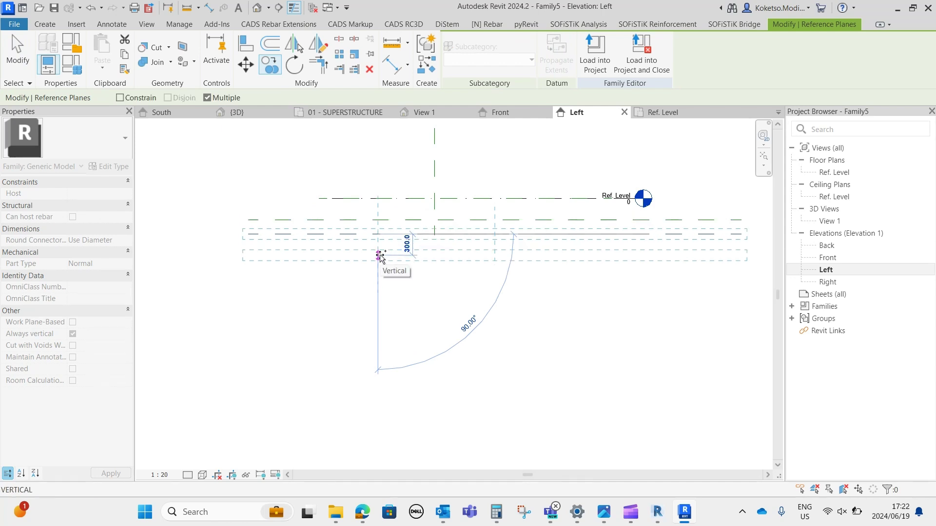
key(Escape)
key(Escape)
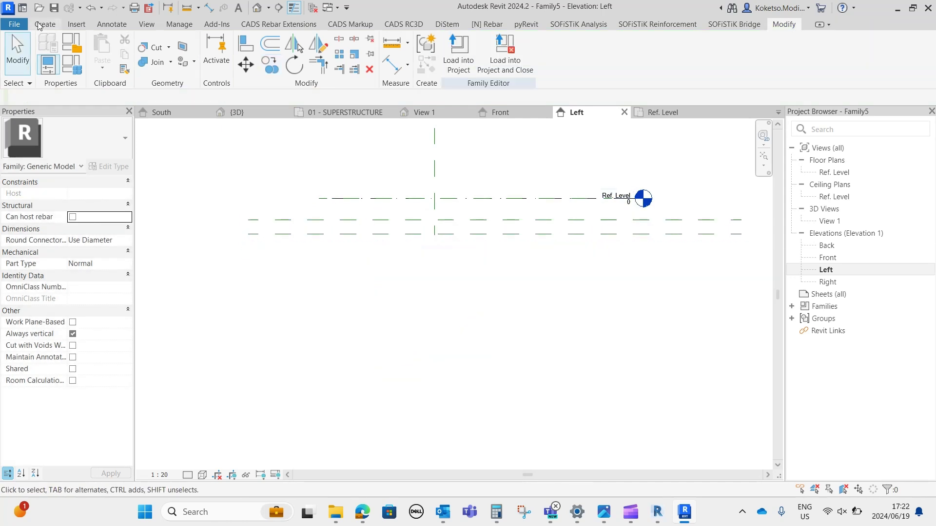
- Draw a third, longer horizontal reference plane below the two existing ones, extending past both of their ends
click(683, 76)
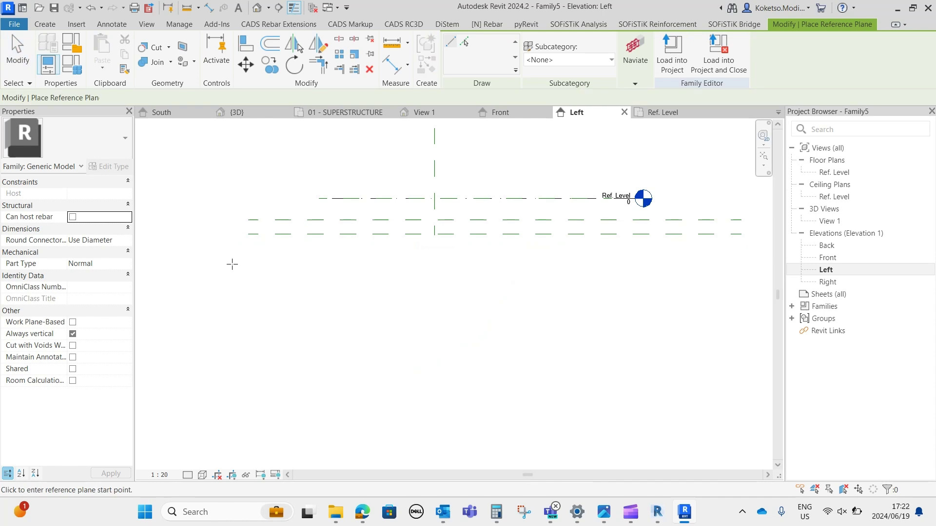
click(195, 263)
click(755, 264)
key(Escape)
key(Escape)
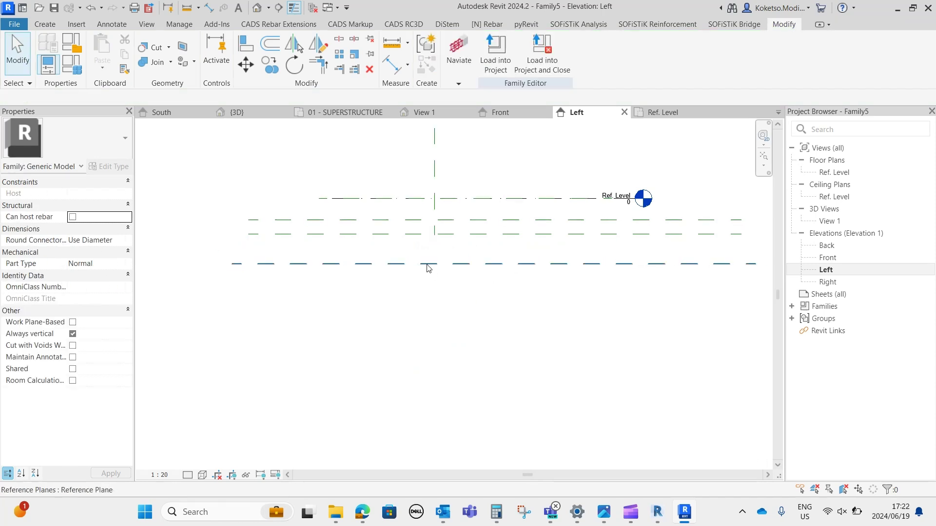
- Set the lowest horizontal reference plane's distance below Ref. Level to 1672 mm, measured from the level line
click(429, 264)
drag(344, 222, 338, 198)
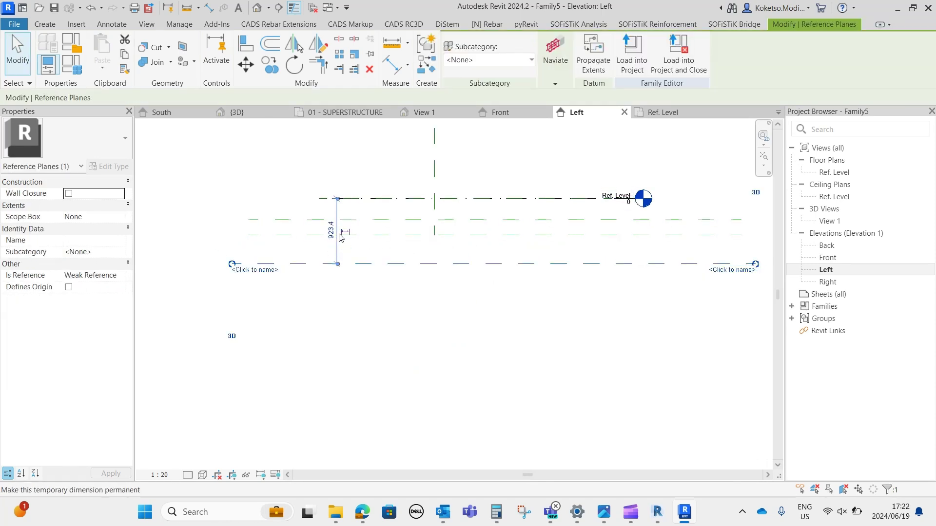
click(331, 229)
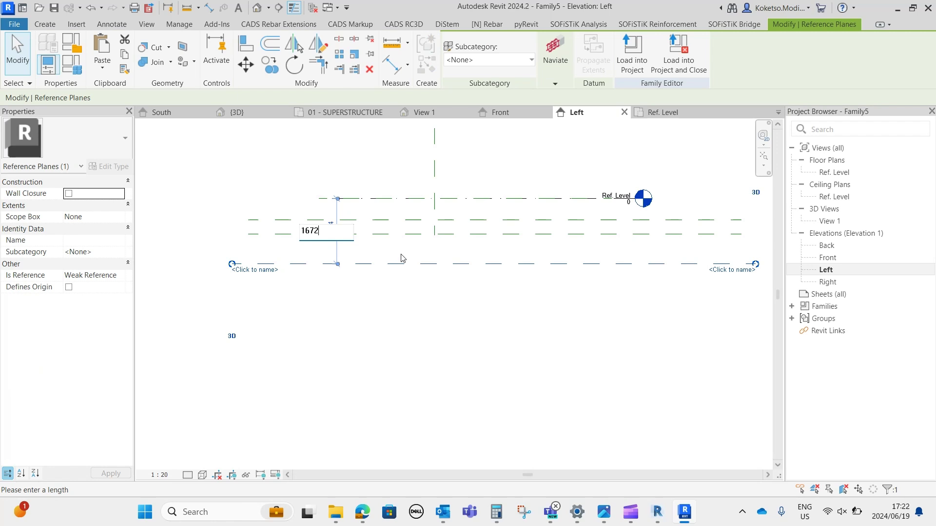
key(Return)
key(Escape)
scroll(408, 242, down, 3)
scroll(408, 227, up, 2)
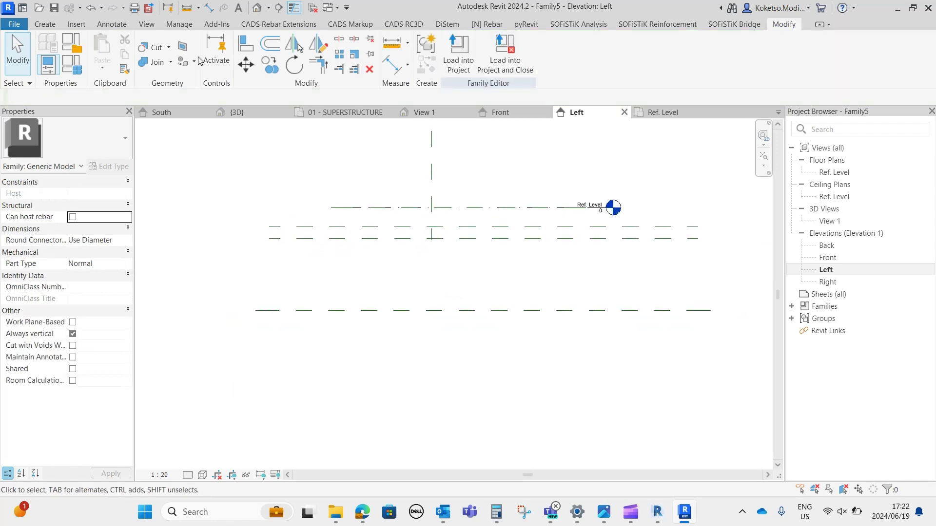
- Draw two vertical reference planes crossing the horizontal planes, about 2093 mm left and 2300 mm right of the centre plane
click(61, 24)
click(685, 51)
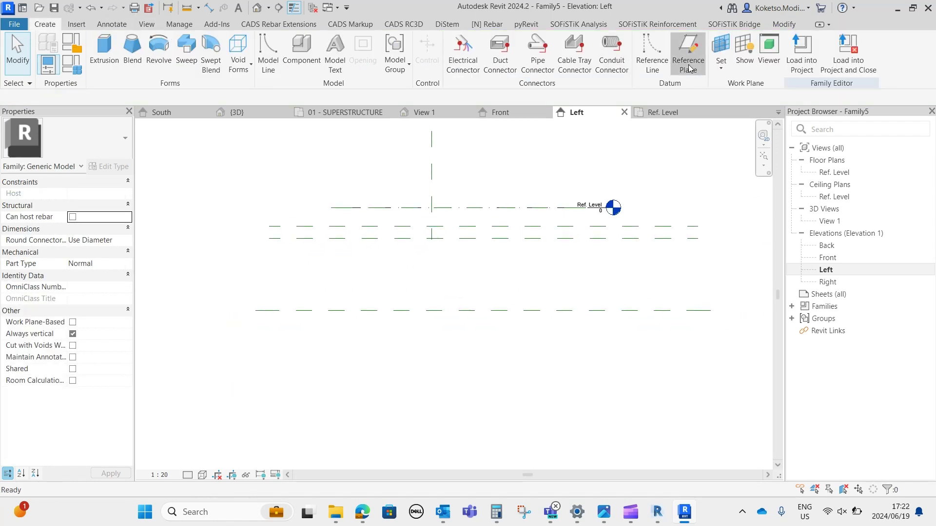
click(302, 153)
click(303, 381)
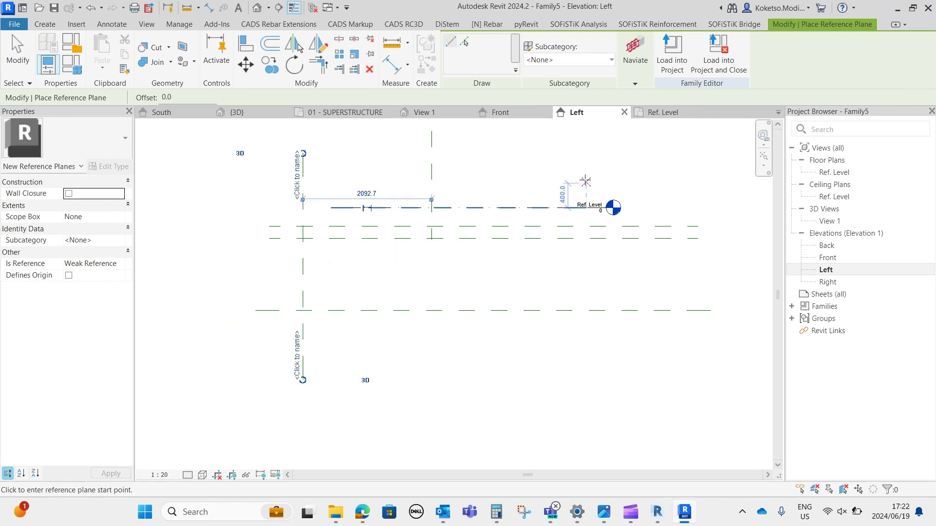
click(573, 153)
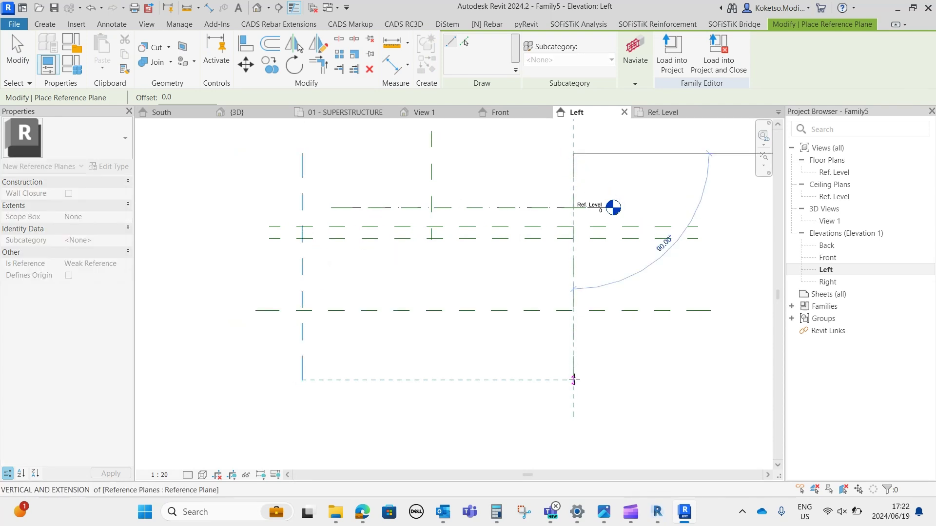
click(573, 380)
key(Escape)
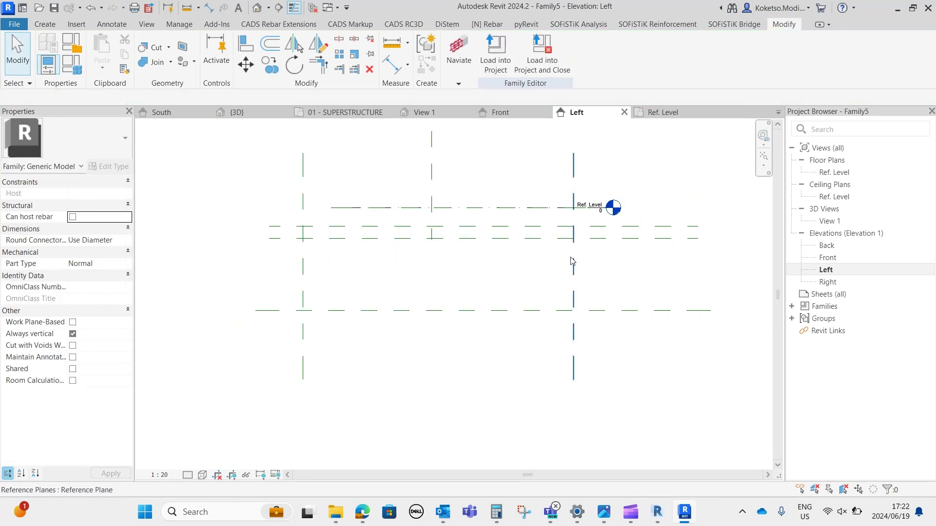
- Set both new vertical reference planes to 6500 mm from the centre plane, one on each side
click(573, 261)
click(488, 208)
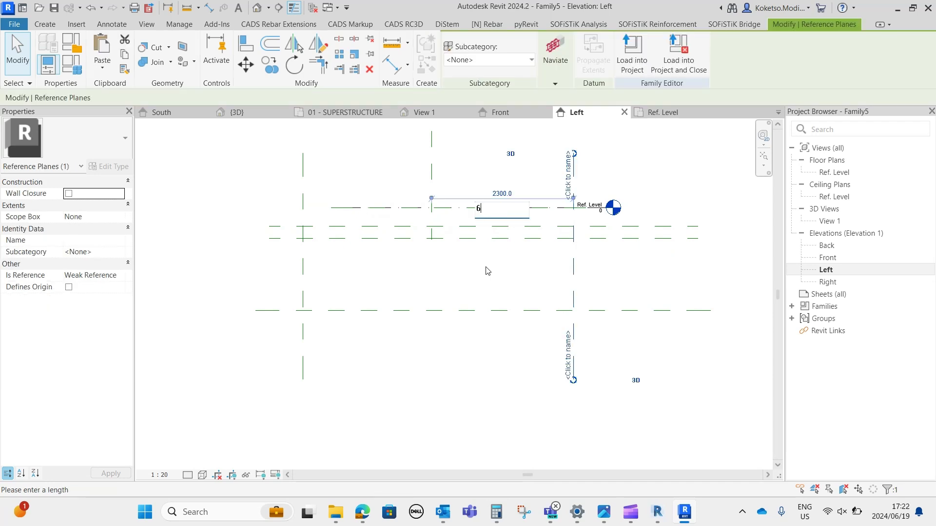
text(6500)
key(Return)
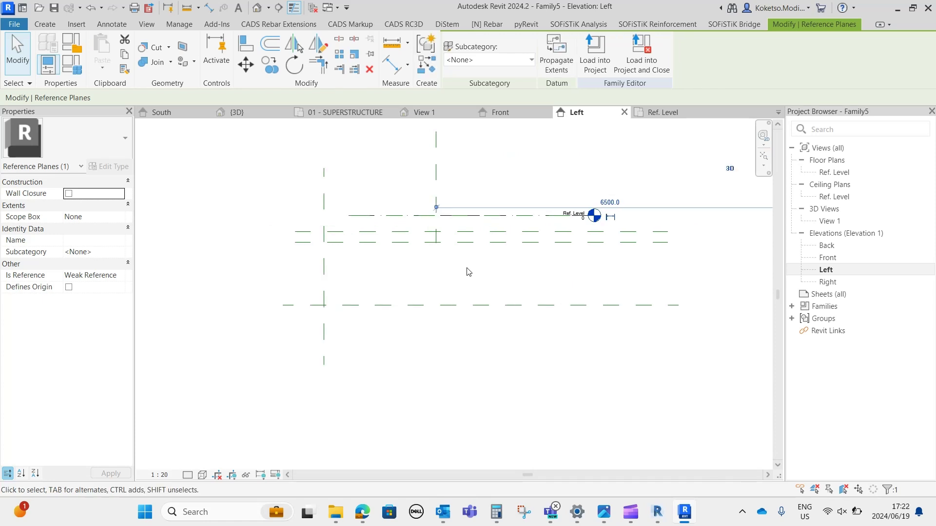
scroll(439, 254, down, 4)
scroll(426, 244, up, 1)
click(426, 237)
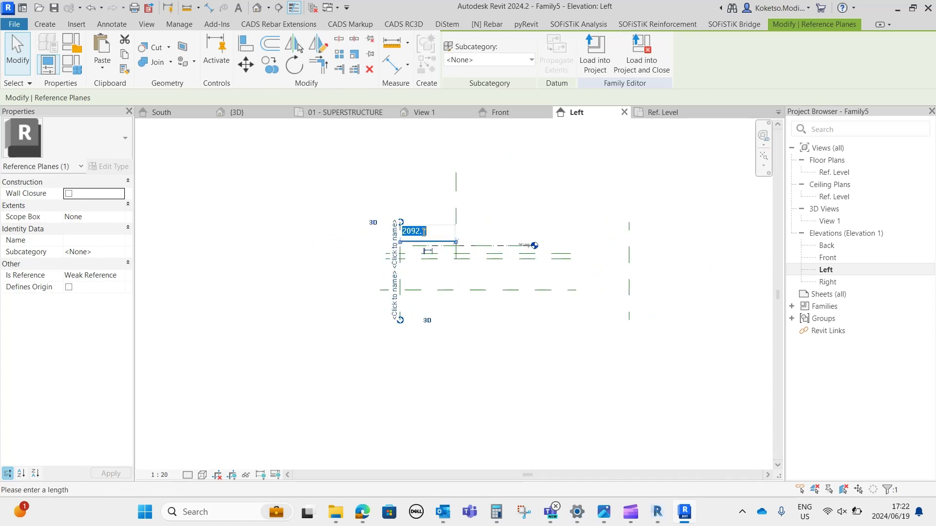
key(Return)
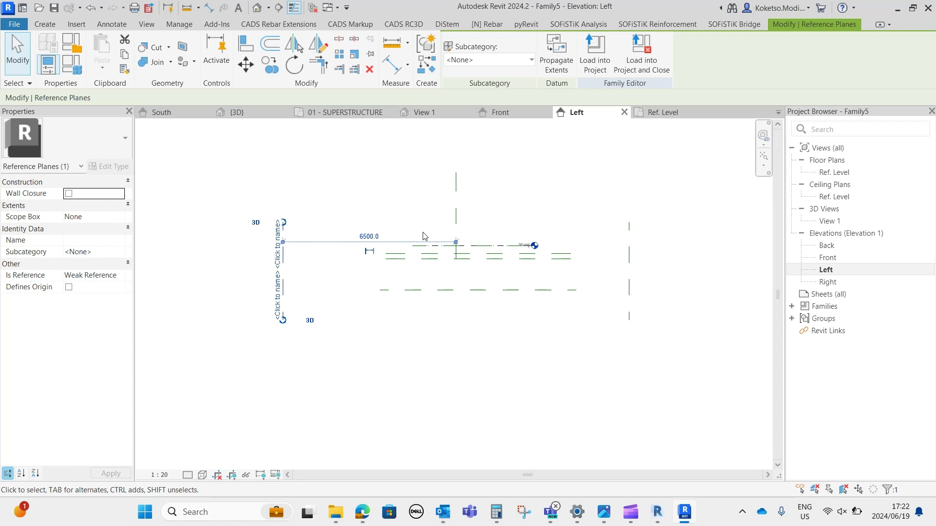
click(425, 232)
- Extend both ends of the two closely spaced horizontal reference planes below Ref. Level to the outer vertical planes
scroll(464, 269, up, 2)
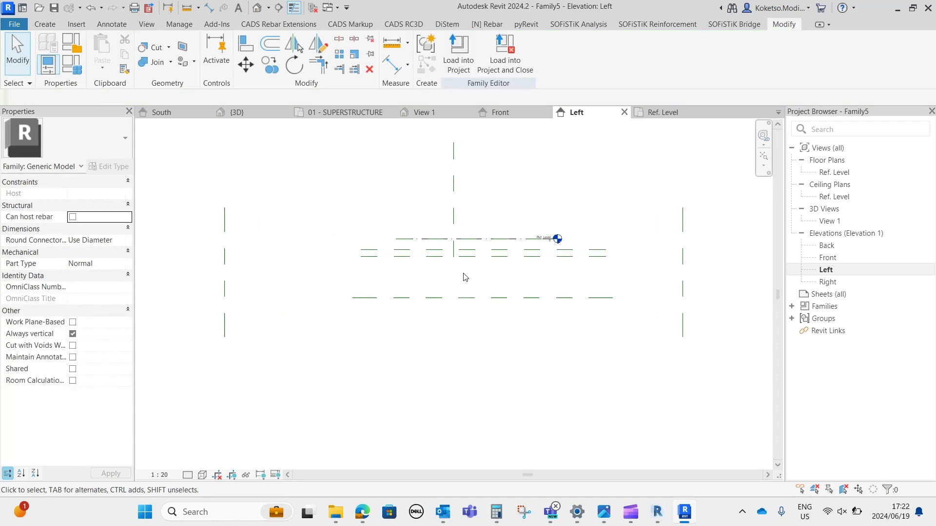
click(371, 254)
drag(361, 250, 224, 250)
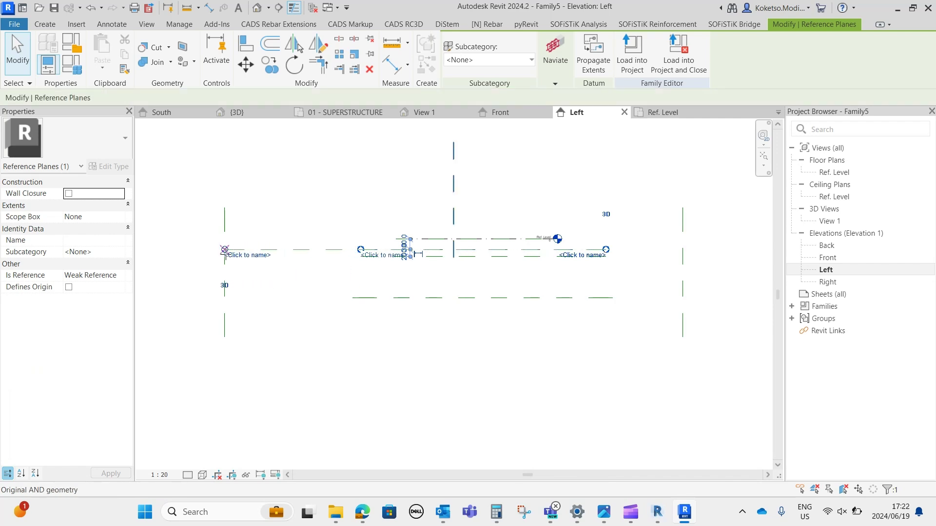
drag(606, 252, 683, 250)
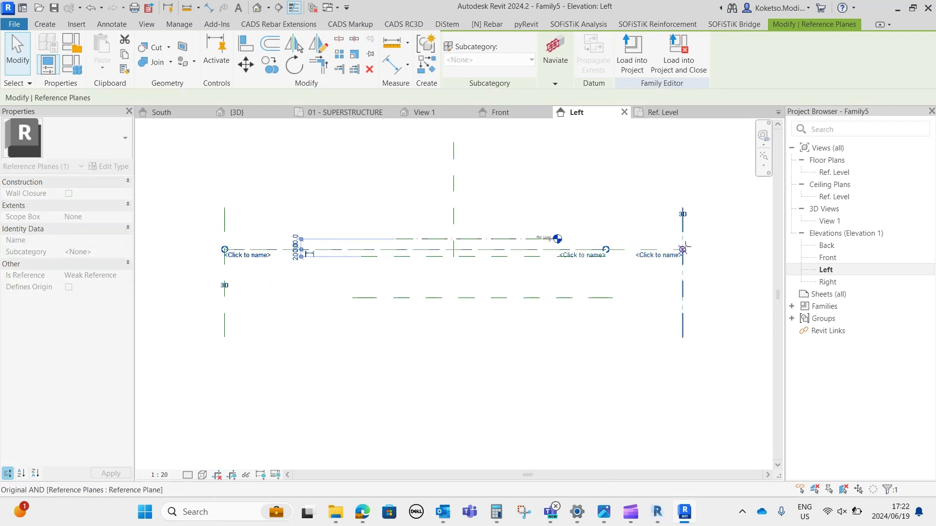
click(608, 266)
click(606, 257)
drag(606, 256, 683, 257)
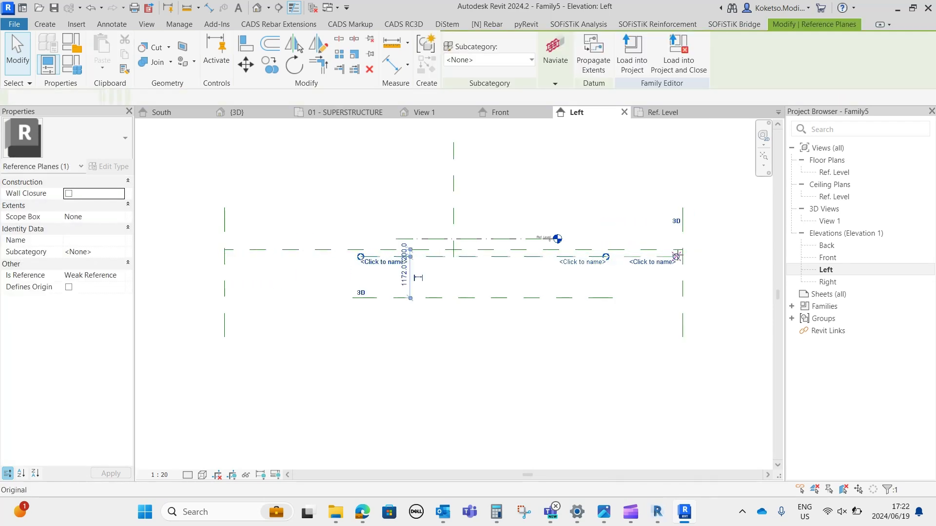
drag(361, 257, 225, 256)
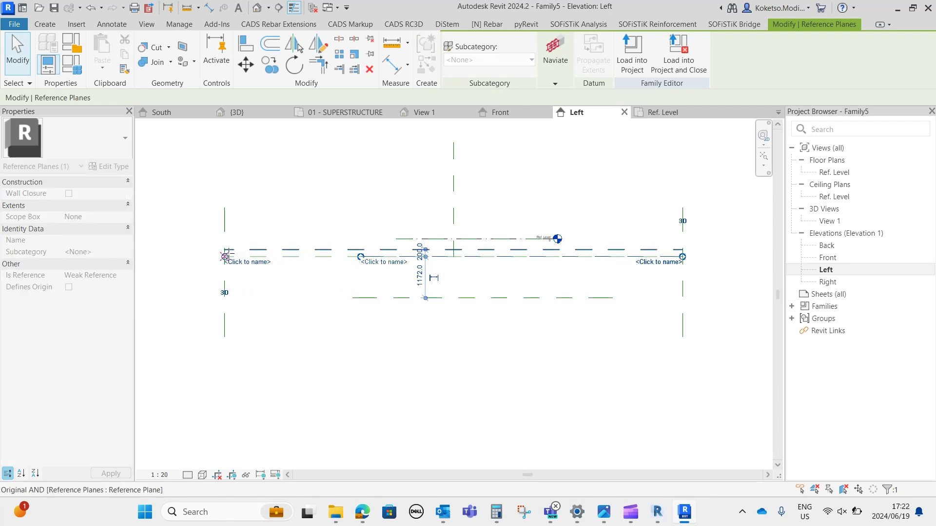
- Extend both ends of the lowest horizontal reference plane to the outer vertical reference planes
click(359, 298)
drag(359, 298, 224, 298)
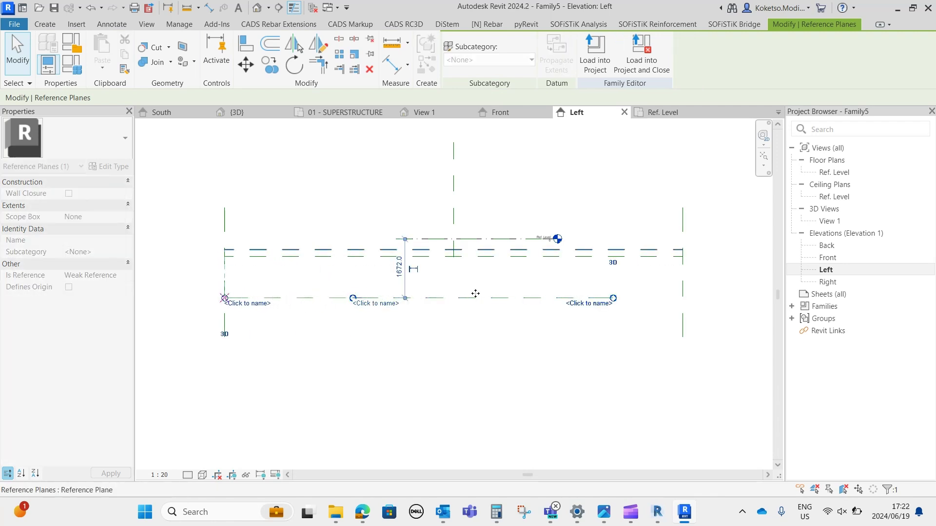
drag(614, 298, 677, 296)
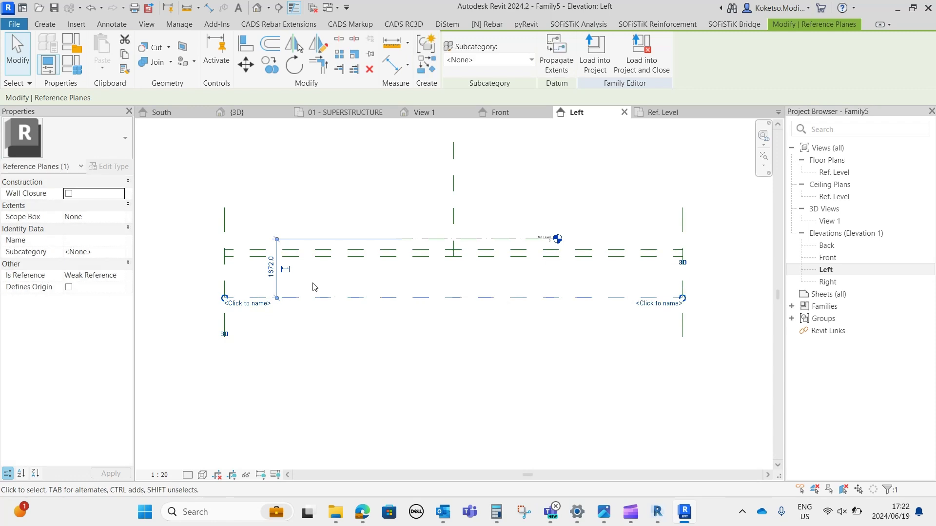
click(322, 273)
middle_drag(319, 257, 341, 259)
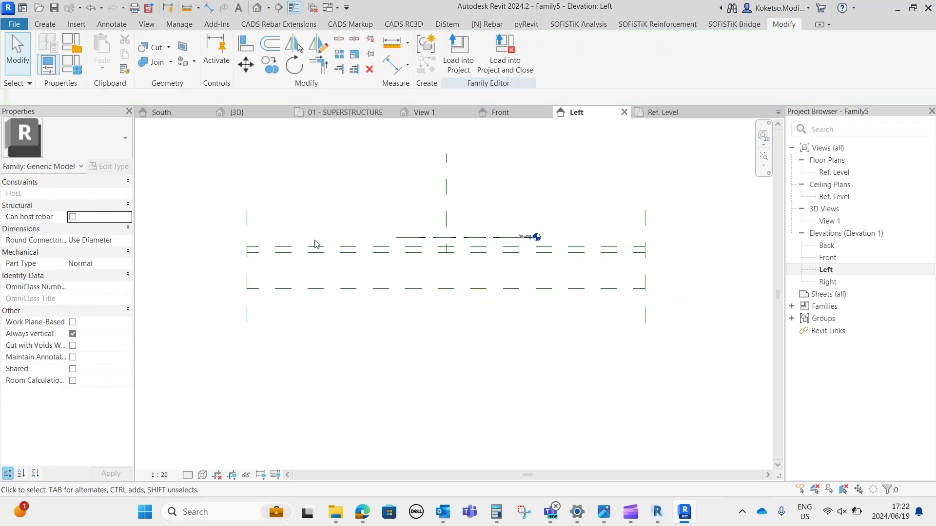
- Draw two inner vertical reference planes, about 3800 mm inside the left outer plane and 3600 mm inside the right outer plane
click(247, 225)
middle_drag(286, 228, 250, 213)
scroll(250, 210, down, 1)
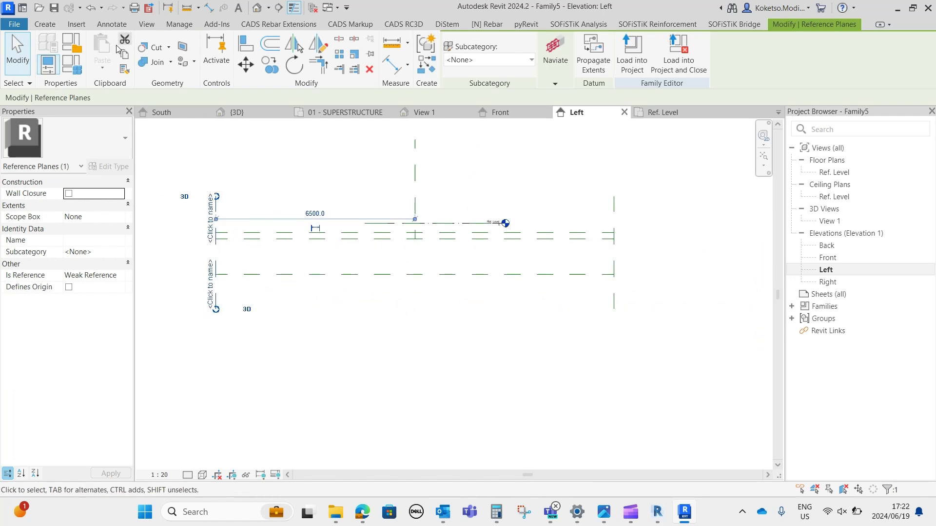
key(Escape)
click(44, 24)
click(691, 64)
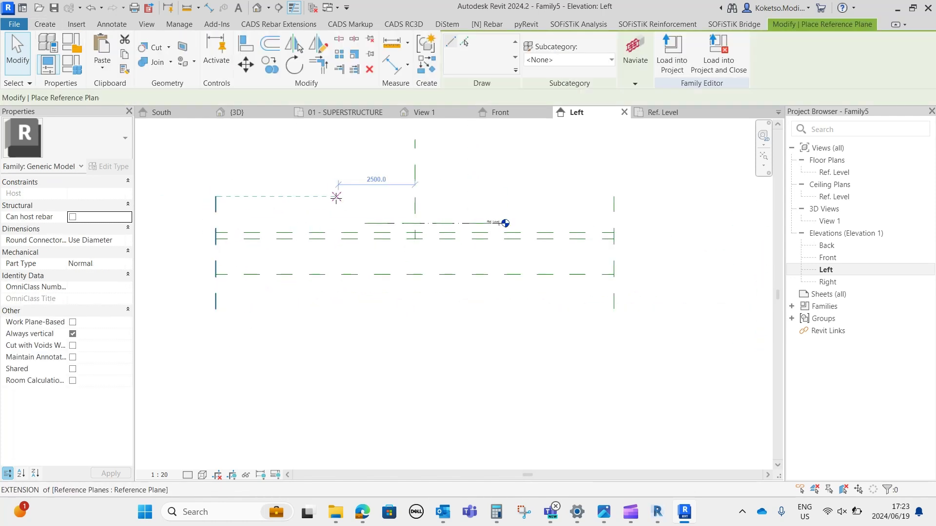
click(332, 197)
click(332, 309)
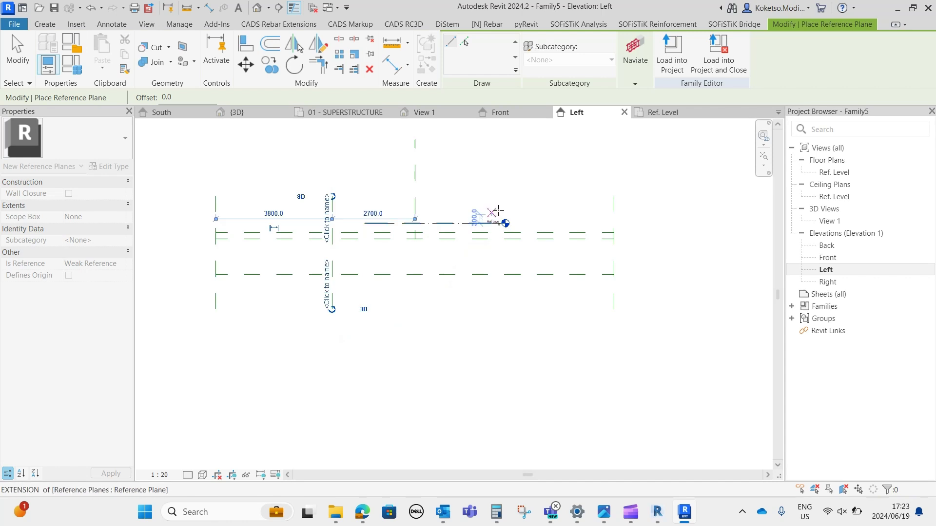
click(503, 196)
click(503, 310)
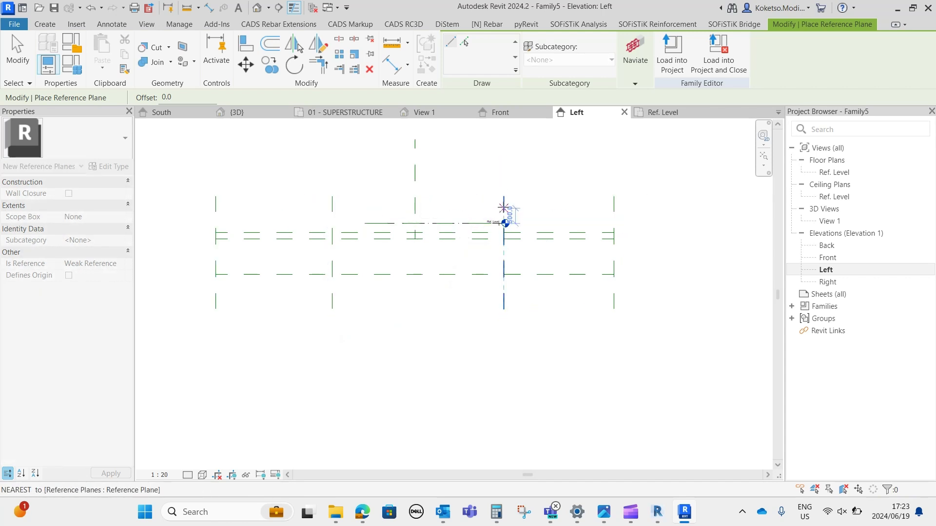
key(Escape)
- Set both inner vertical reference planes to 4100 mm from the centre plane
click(465, 220)
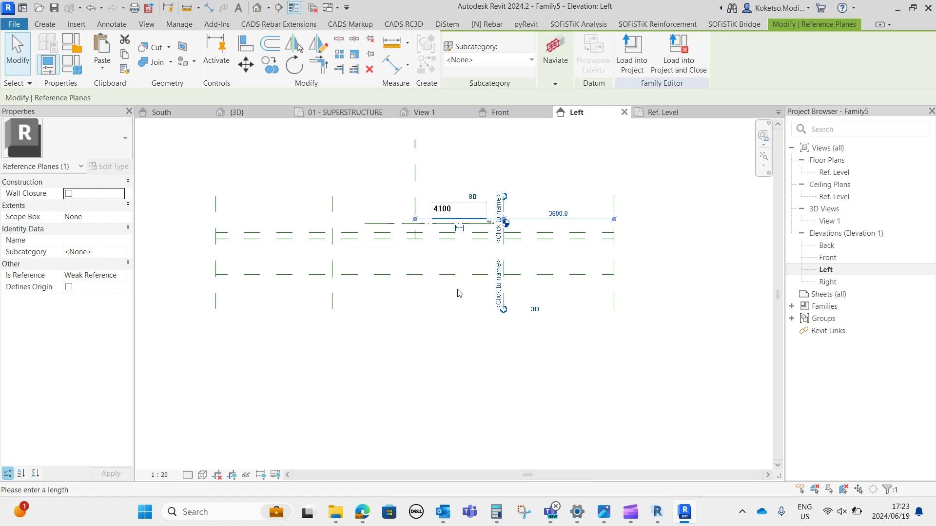
key(Return)
click(334, 247)
click(373, 212)
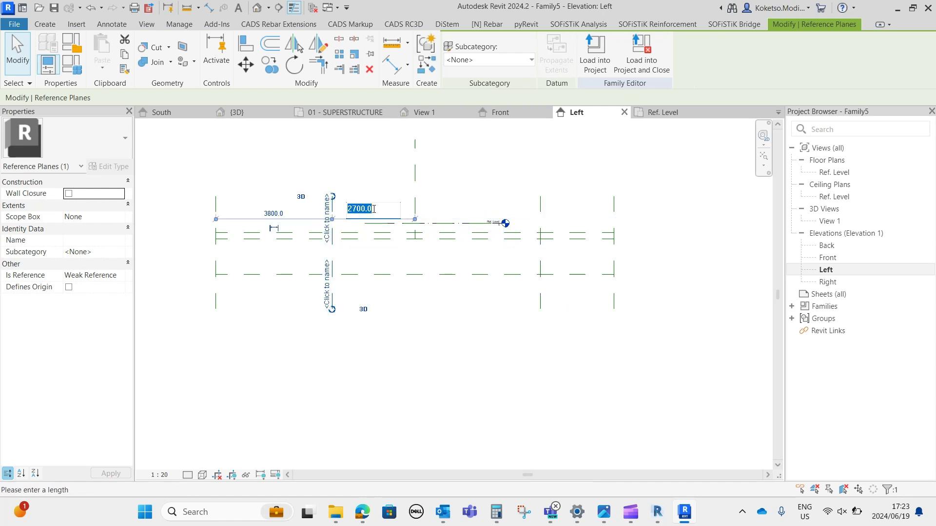
key(Return)
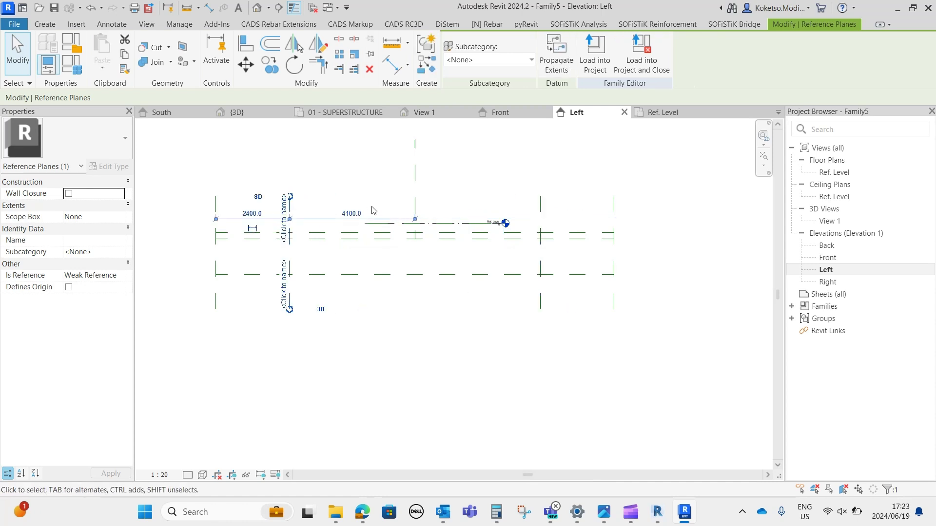
click(386, 177)
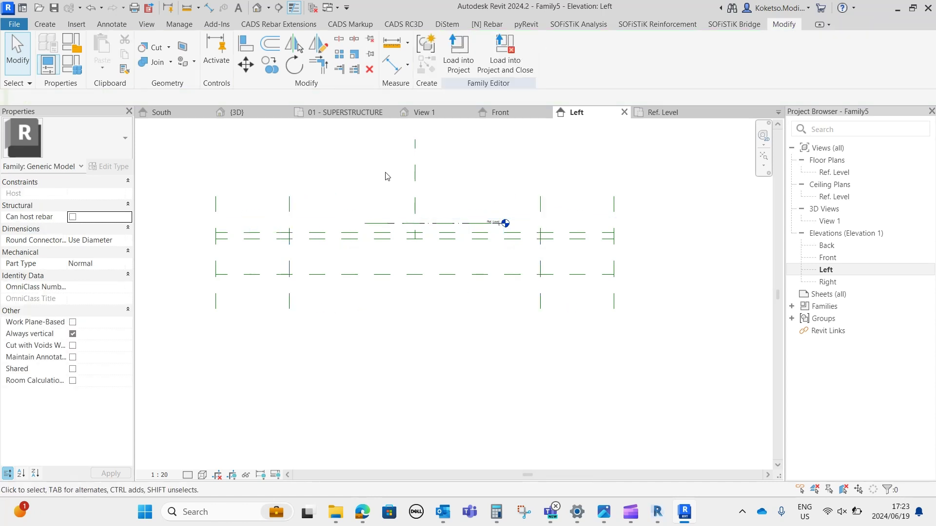
- Copy the left inner vertical reference plane 1106 mm outward toward the left outer plane
scroll(282, 261, up, 1)
click(288, 262)
click(270, 65)
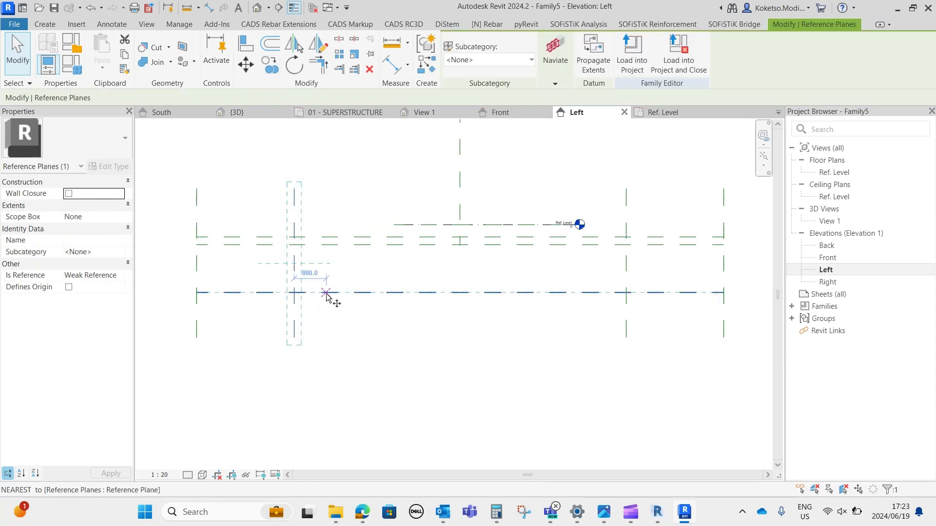
click(295, 284)
text(1)
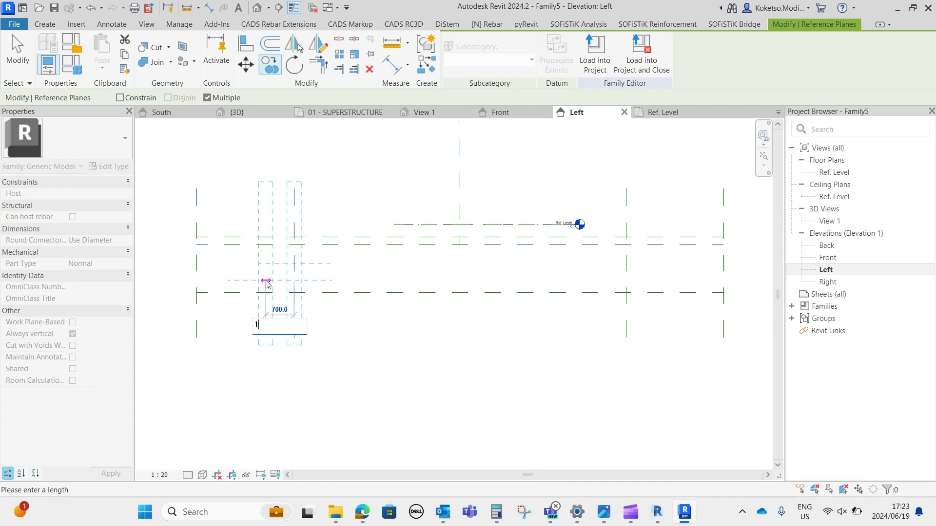
text(106.0)
key(Return)
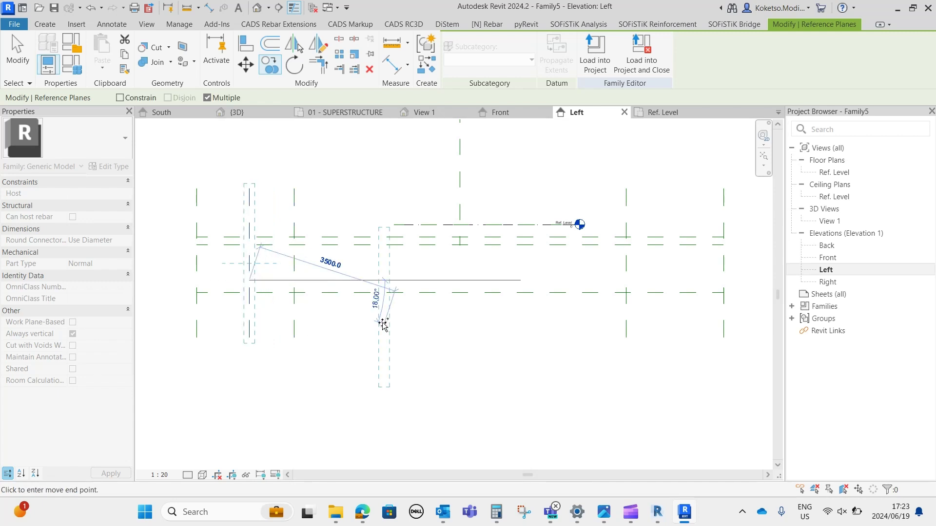
key(Escape)
- Mirror the copied vertical reference plane about the centre plane onto the right side
click(295, 45)
click(460, 174)
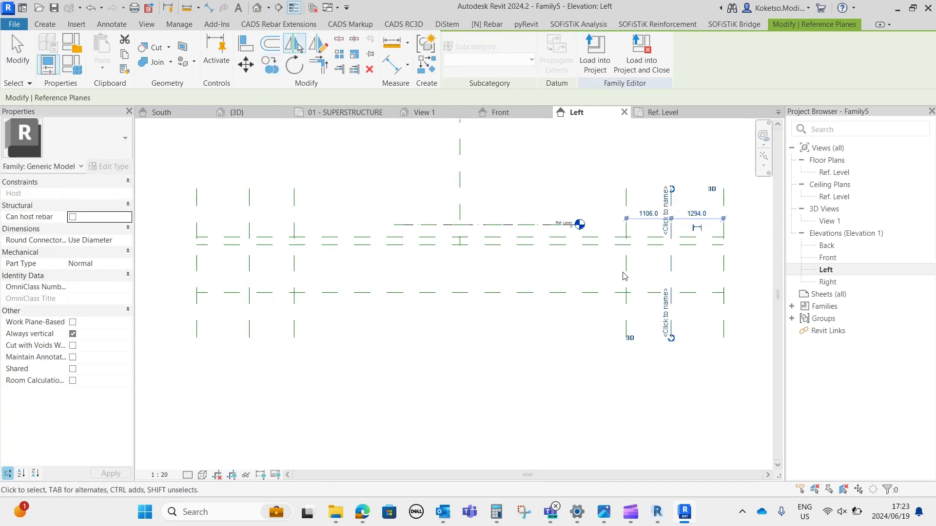
click(442, 286)
scroll(406, 267, up, 1)
middle_drag(441, 282, 409, 268)
scroll(406, 266, down, 1)
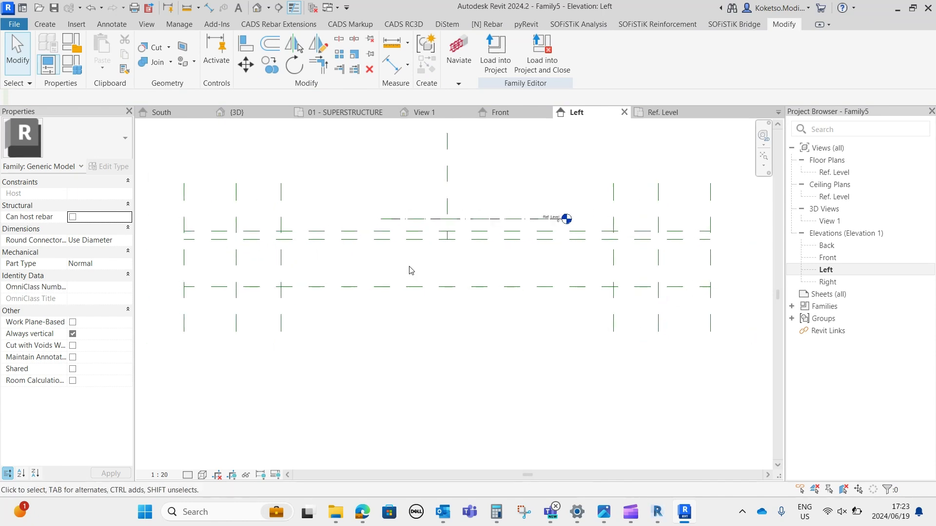
- Start an extrusion sketch with a 6500 mm line along Ref. Level from the centre to the left outer plane, then 300 mm down
click(59, 24)
click(100, 49)
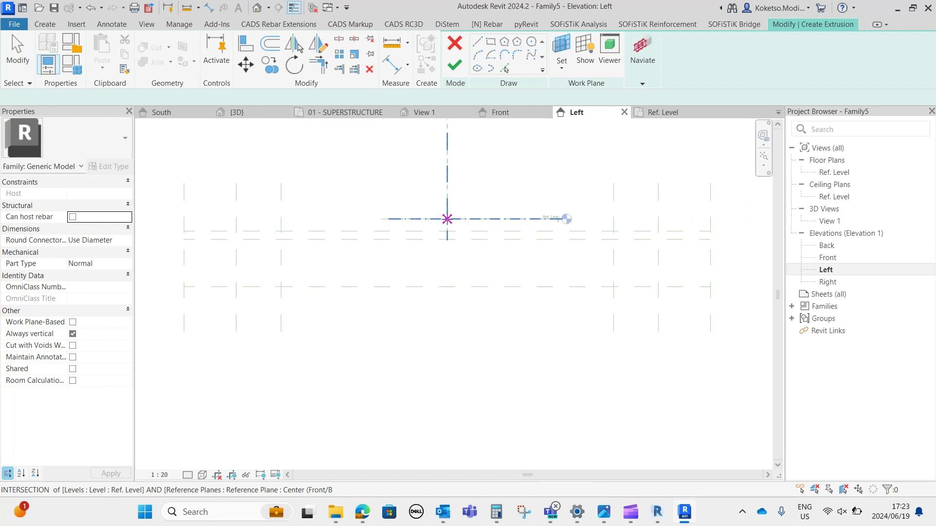
click(447, 219)
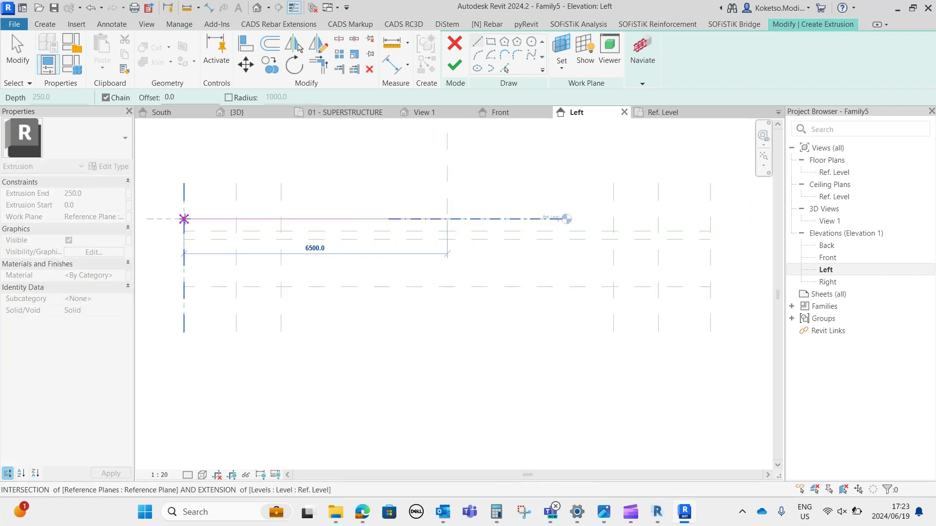
click(184, 219)
scroll(183, 219, up, 3)
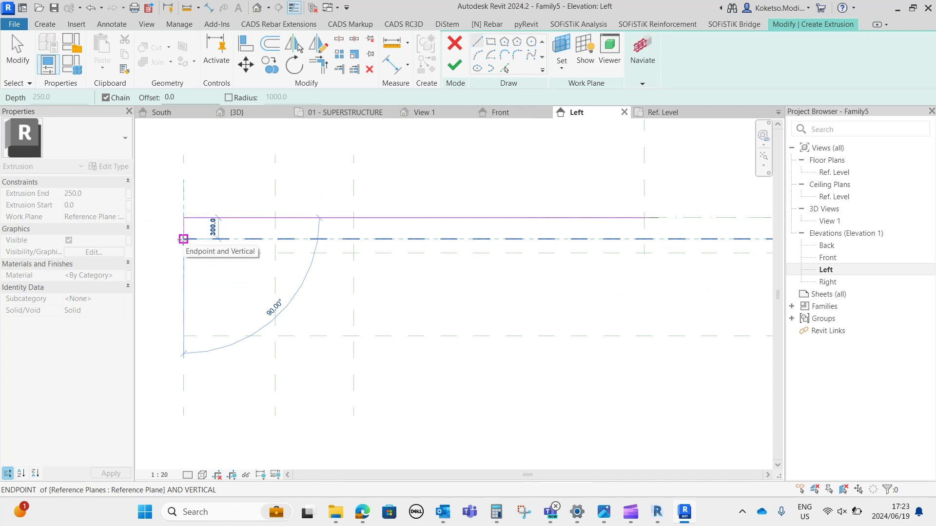
click(184, 238)
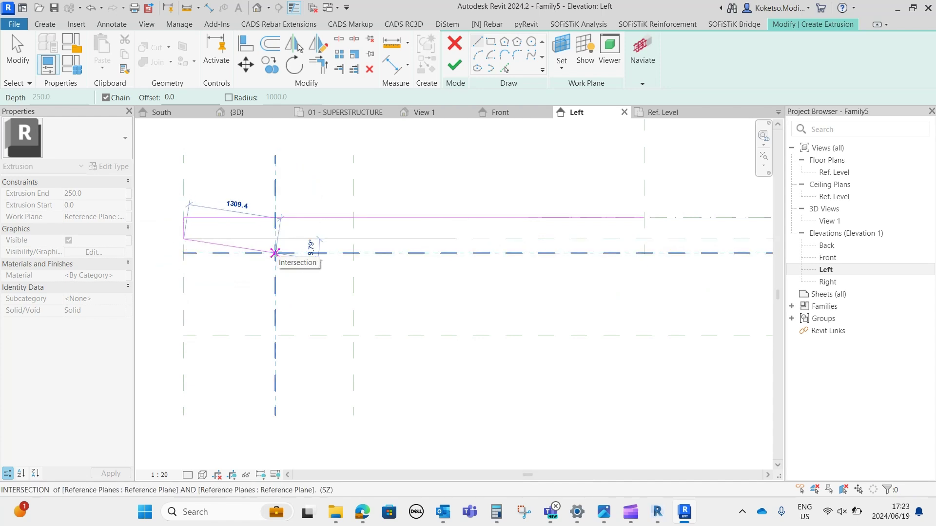
- Continue the profile with sloped lines to the 1106 mm offset plane on the second horizontal plane, then to the inner plane on the lowest one
middle_drag(275, 252, 268, 194)
scroll(500, 225, up, 2)
click(497, 226)
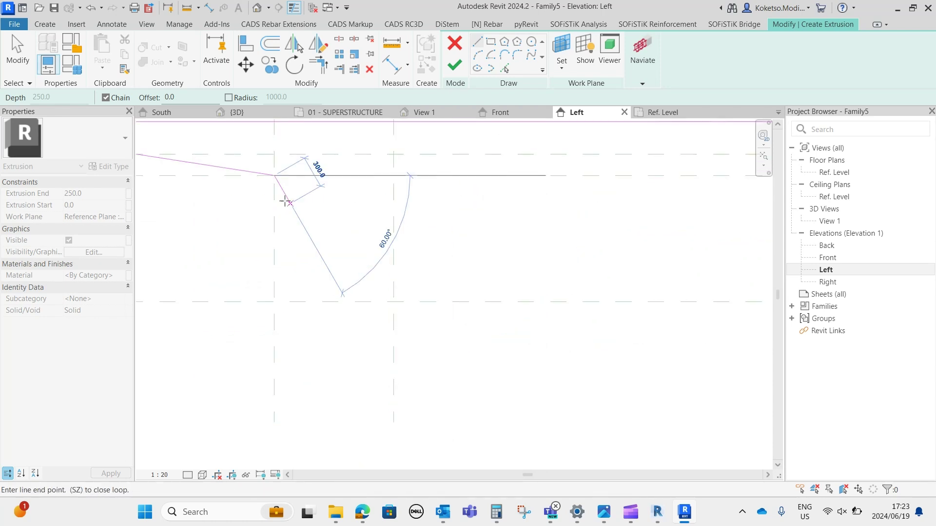
click(392, 303)
scroll(392, 303, down, 3)
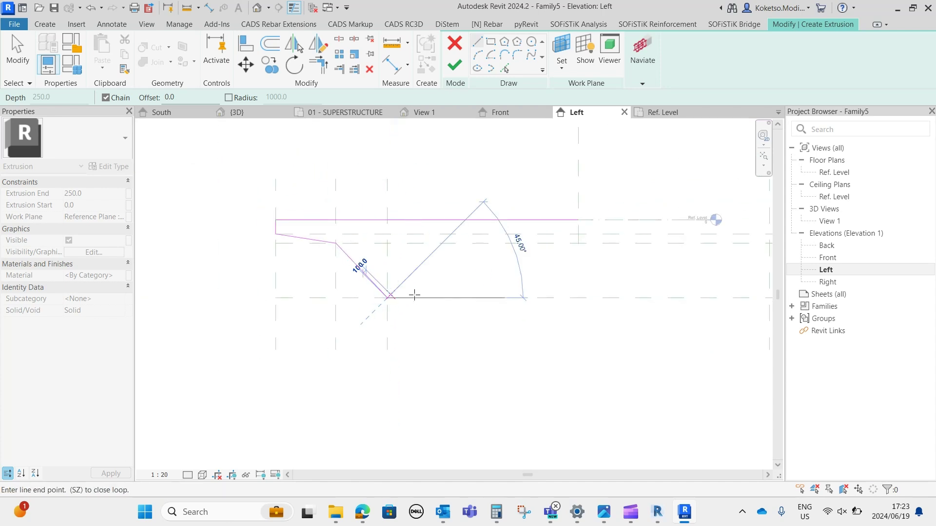
- Finish the half profile with a horizontal line along the lowest reference plane to the centre plane
click(578, 298)
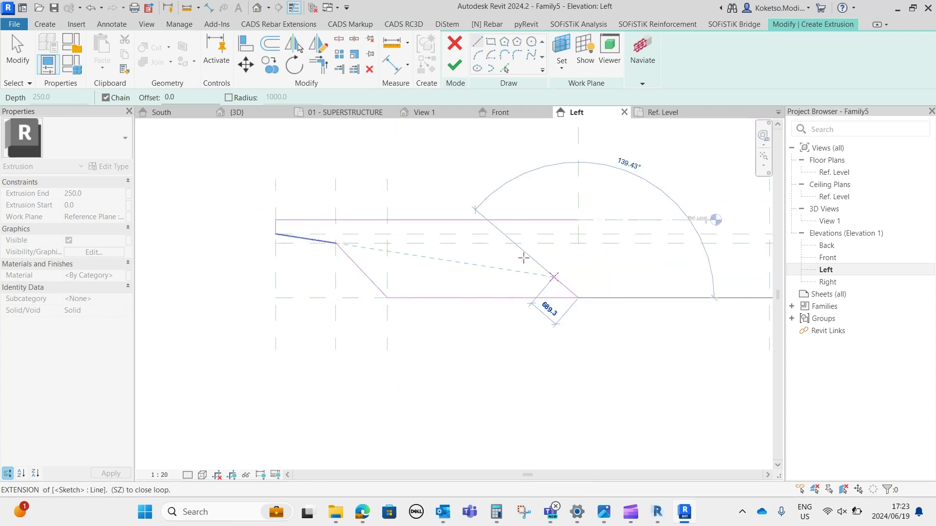
key(Escape)
scroll(404, 260, up, 2)
key(Escape)
- Sketch a 45° chamfer line about 35 mm long across the upper outer corner of the half profile
scroll(260, 215, up, 3)
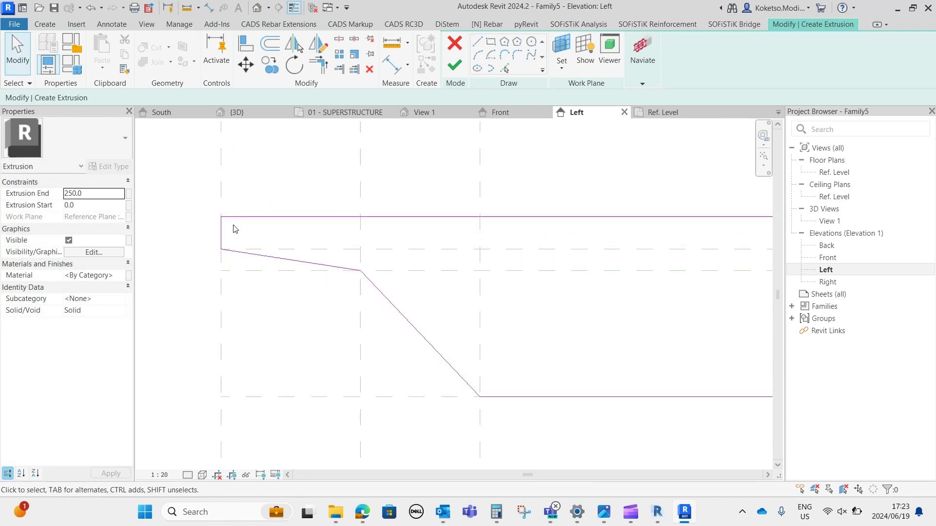
scroll(229, 215, up, 2)
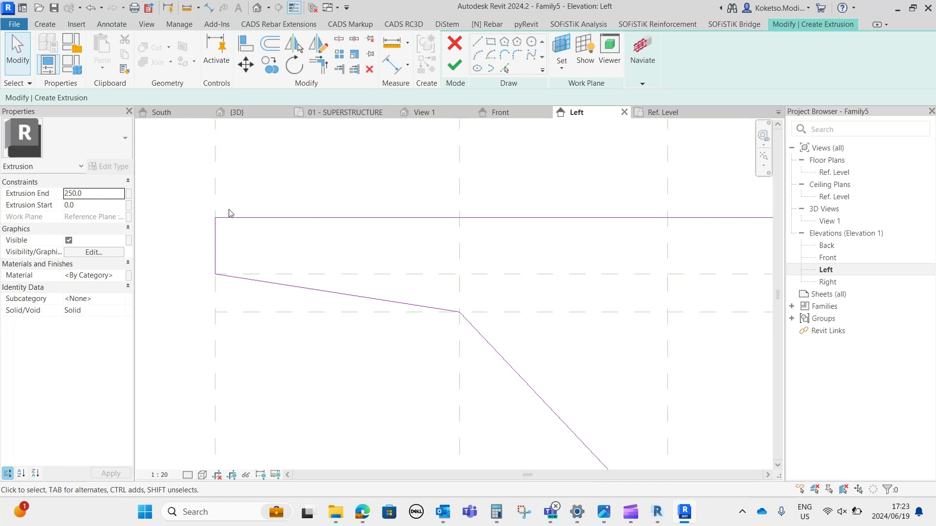
scroll(216, 222, up, 1)
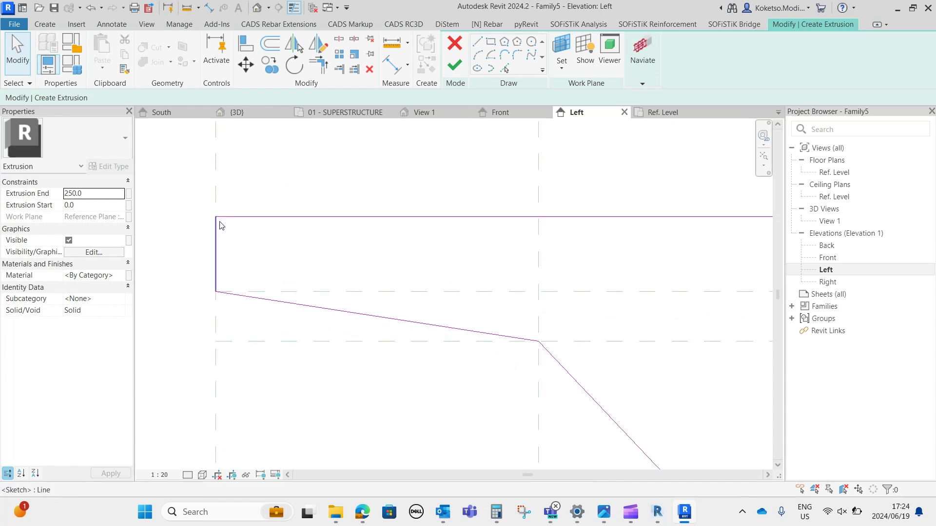
scroll(224, 225, up, 3)
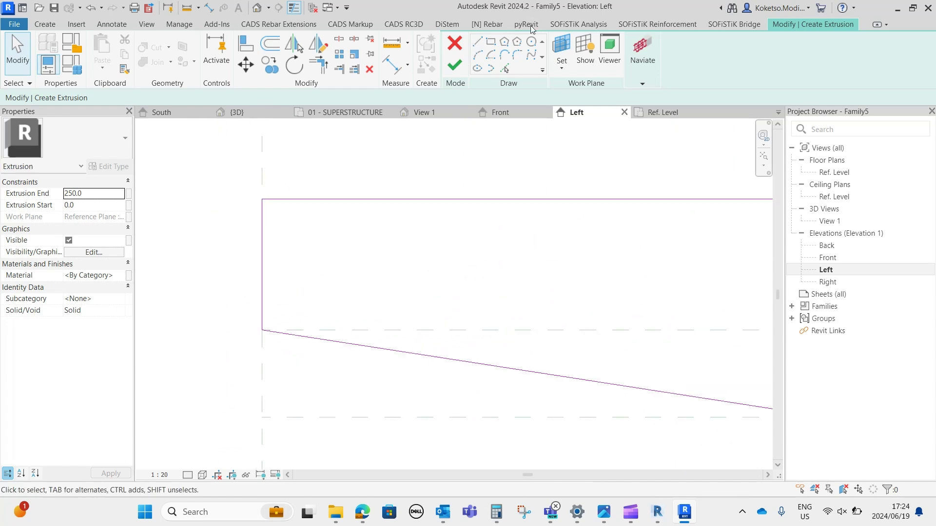
click(477, 42)
mouse_move(273, 192)
middle_down()
mouse_move(298, 232)
mouse_move(300, 280)
middle_up()
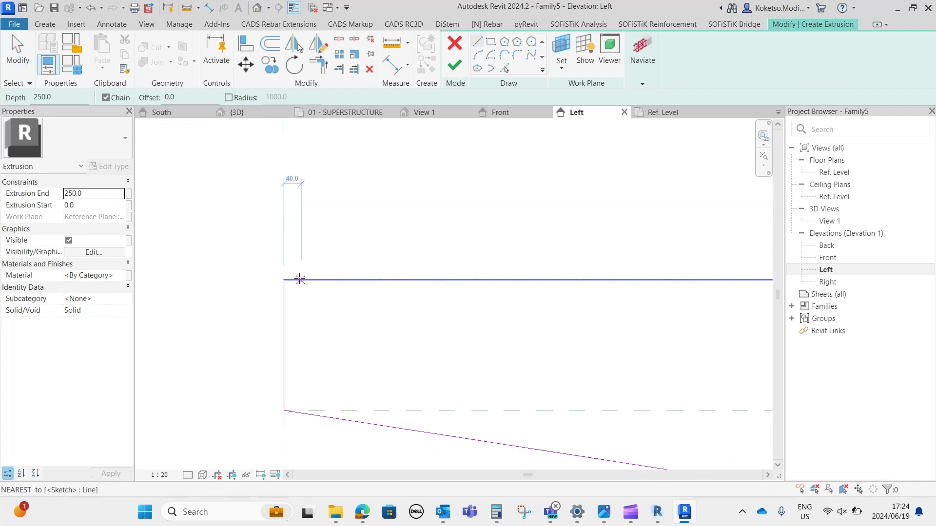
scroll(294, 278, up, 1)
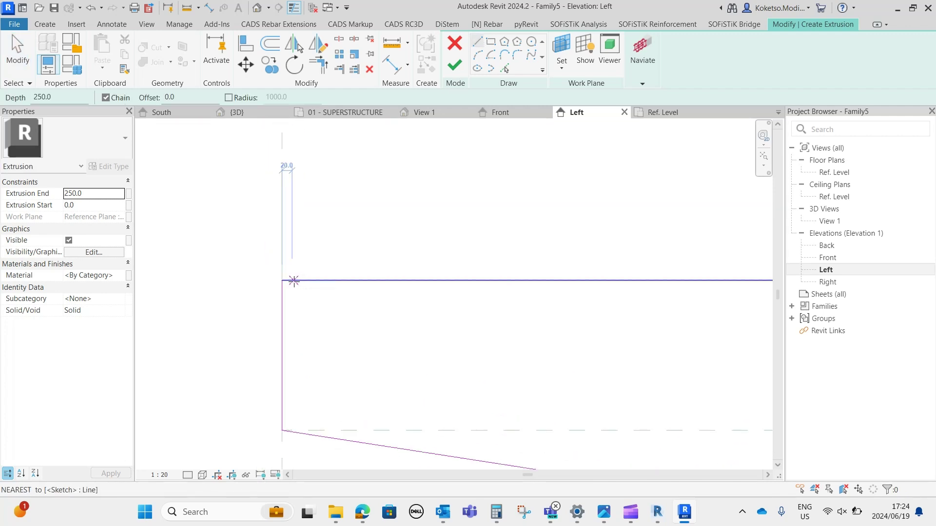
click(294, 281)
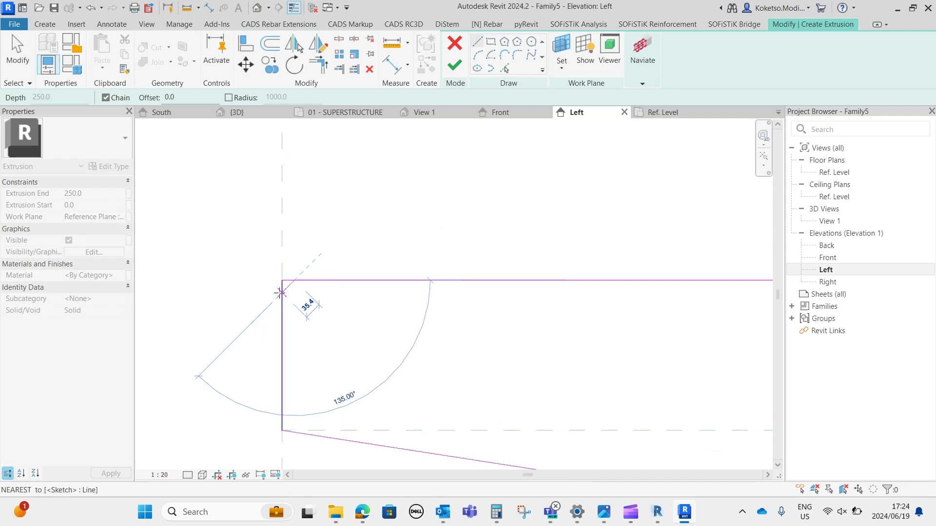
key(Escape)
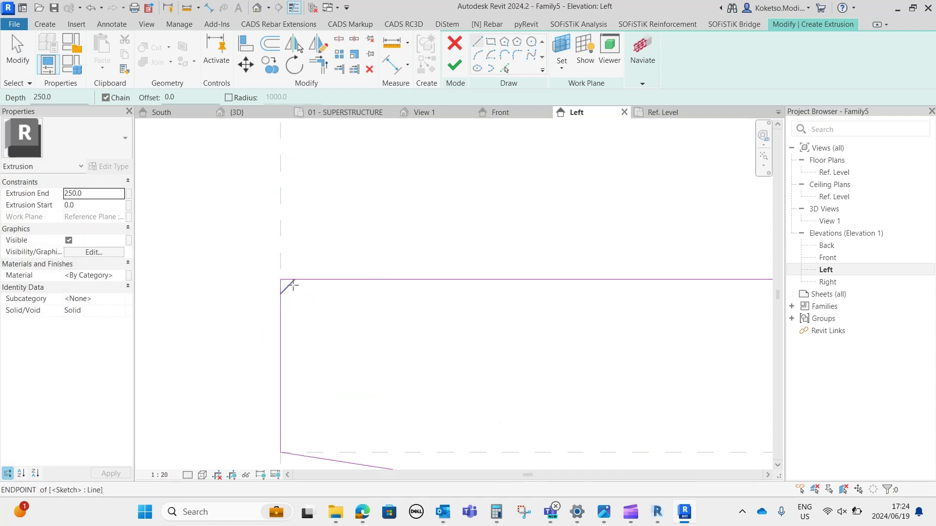
- Sketch a 45° chamfer line about 42 mm long across the lower outer corner, from the vertical edge to the sloped line
mouse_move(291, 284)
middle_down()
mouse_move(251, 195)
mouse_move(230, 288)
mouse_move(411, 287)
middle_up()
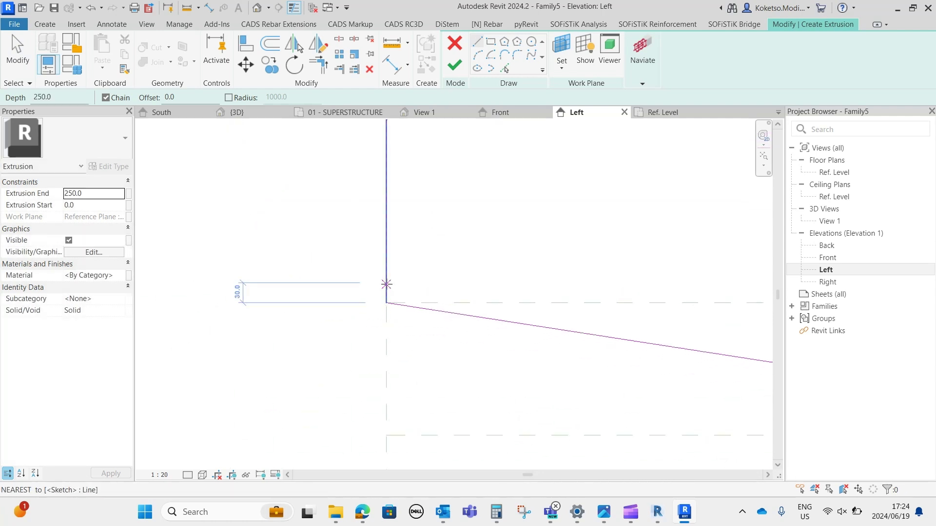
click(386, 288)
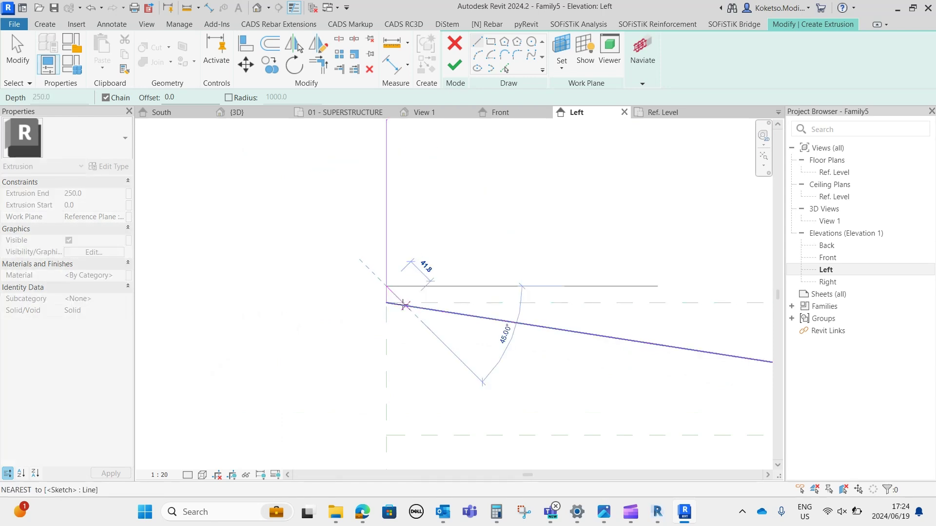
click(404, 305)
scroll(360, 217, down, 3)
mouse_move(688, 375)
middle_down()
mouse_move(396, 209)
mouse_move(406, 234)
middle_up()
scroll(520, 331, down, 1)
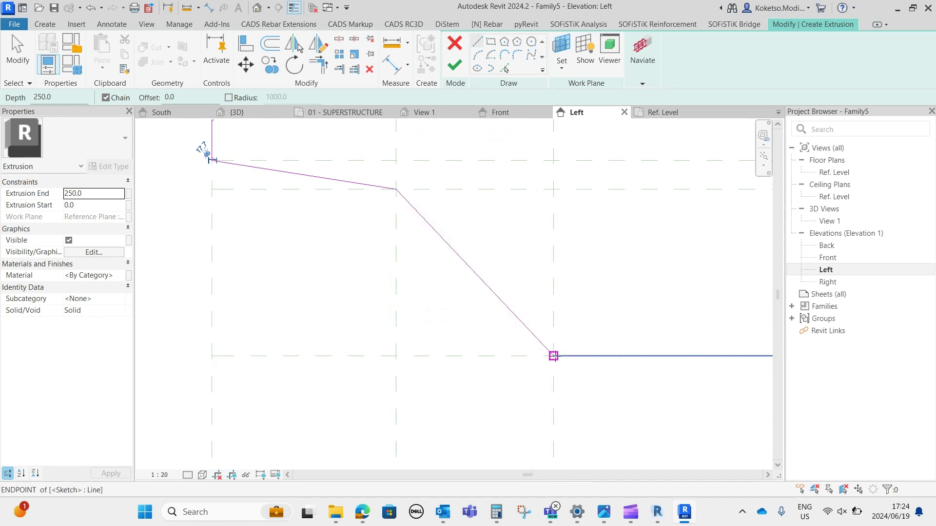
scroll(556, 360, up, 3)
scroll(535, 332, up, 2)
mouse_move(549, 351)
middle_down()
mouse_move(575, 355)
mouse_move(520, 261)
mouse_move(508, 257)
middle_up()
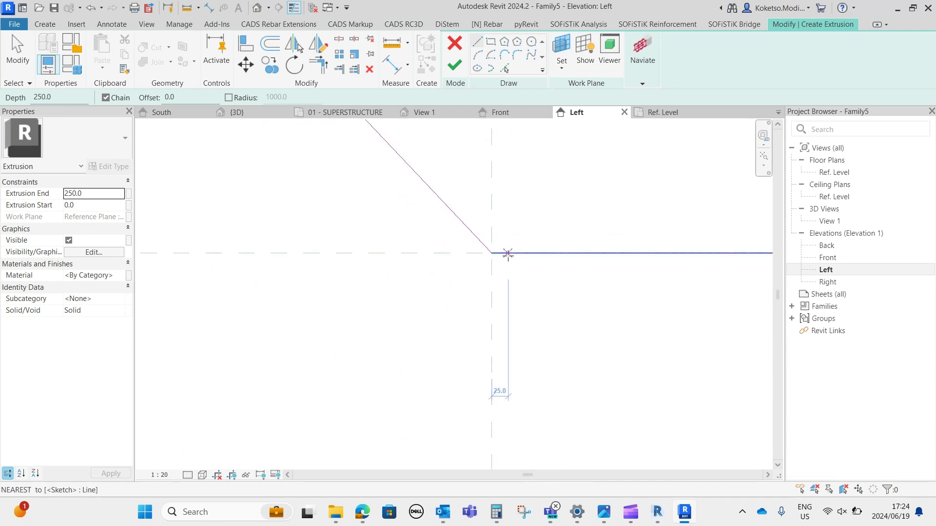
click(491, 252)
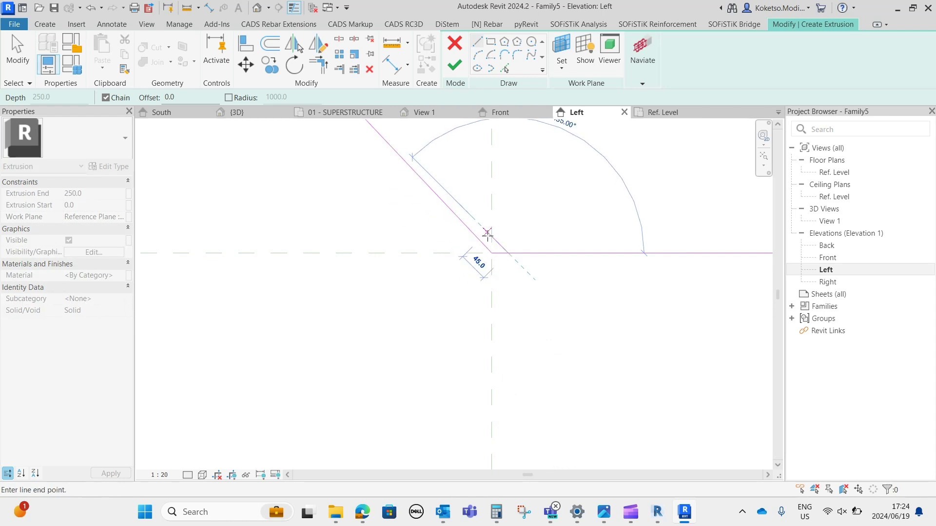
scroll(475, 237, up, 1)
middle_drag(481, 247, 474, 295)
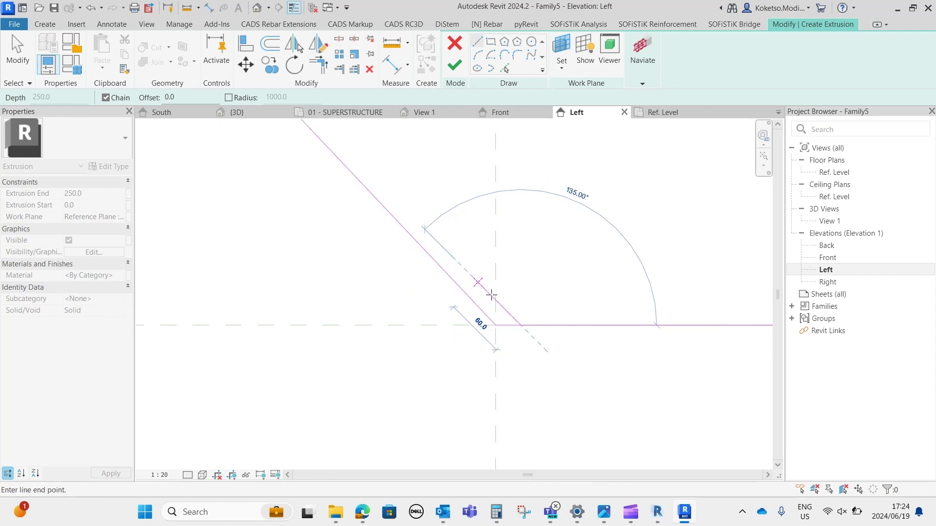
scroll(565, 324, down, 2)
key(Escape)
- Trim the outer edge, top line and sloped line back to the two chamfer lines at the outer corners
middle_drag(545, 376, 608, 403)
scroll(608, 403, down, 1)
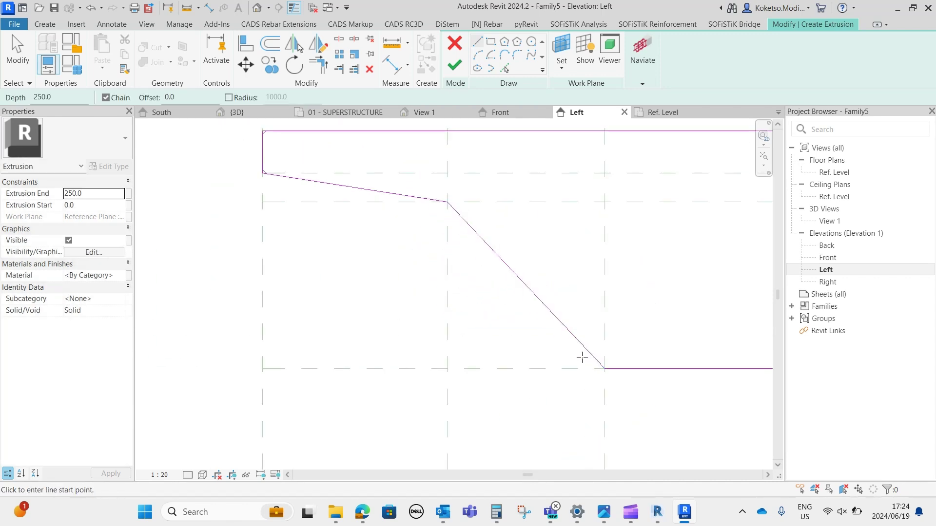
scroll(582, 357, down, 1)
scroll(307, 170, up, 5)
scroll(350, 154, up, 5)
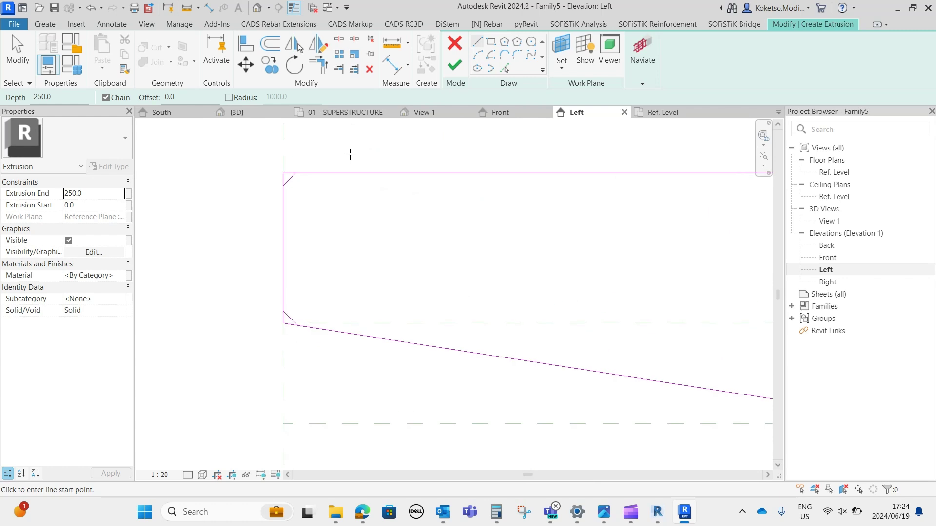
click(319, 64)
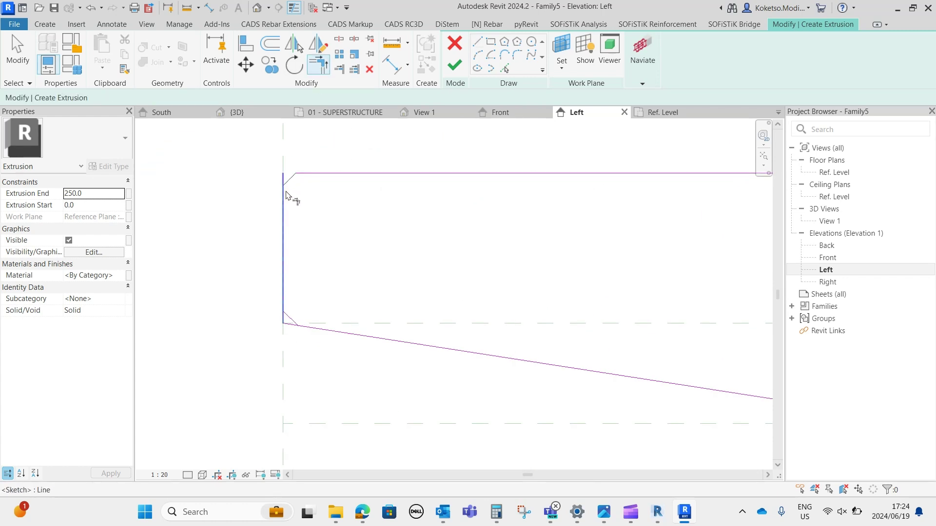
click(293, 319)
click(311, 328)
scroll(310, 197, down, 4)
key(Escape)
- Mirror the whole chain of half-profile lines about the vertical centre plane
scroll(315, 194, down, 2)
key(Tab)
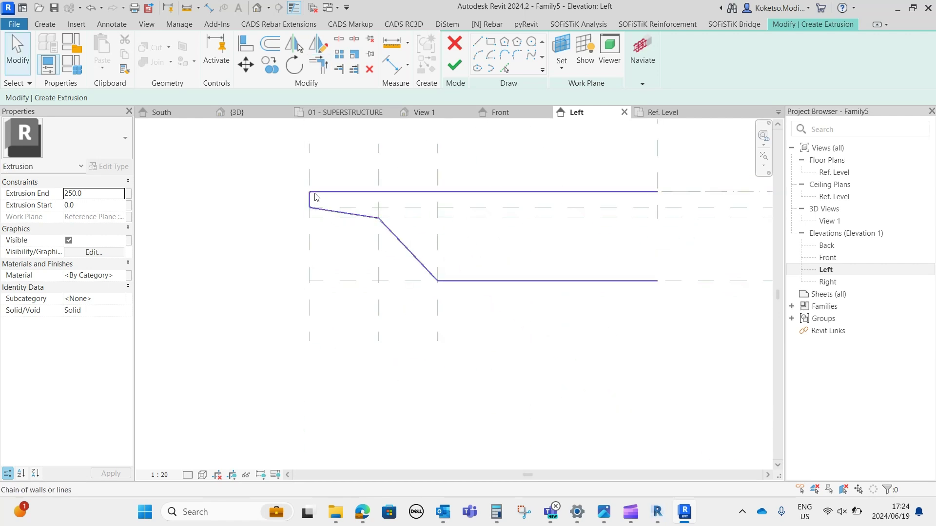
click(315, 197)
middle_drag(465, 214, 349, 232)
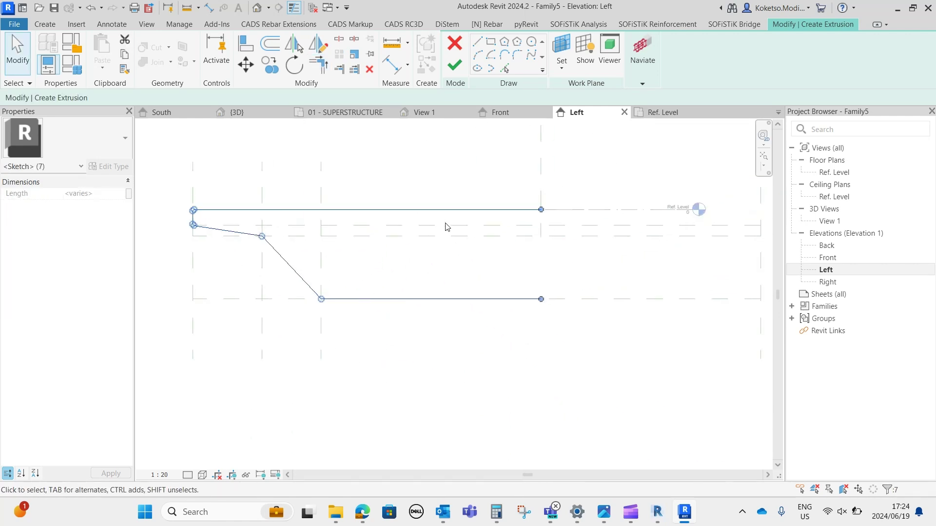
scroll(447, 228, down, 1)
click(295, 44)
click(529, 190)
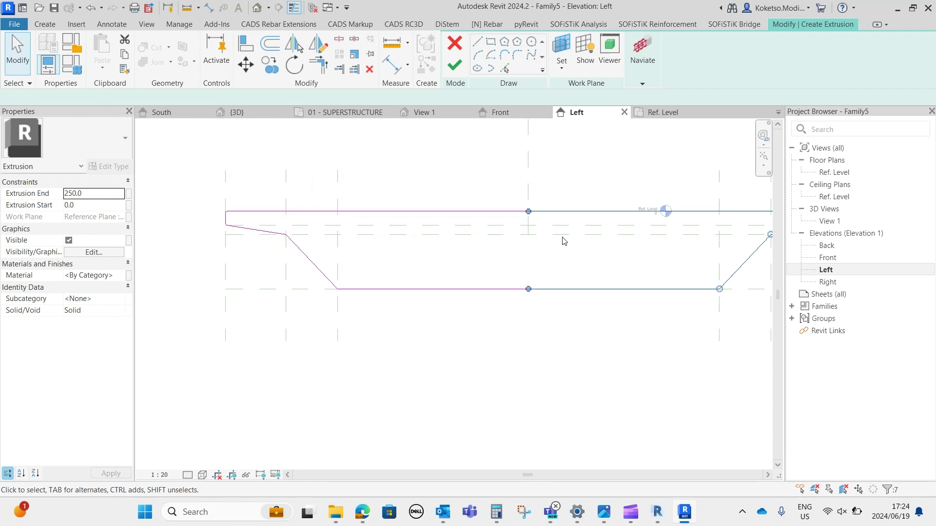
- Delete the top and bottom horizontal lines of the left half profile
scroll(487, 232, down, 2)
scroll(414, 188, up, 1)
drag(443, 164, 388, 410)
key(Delete)
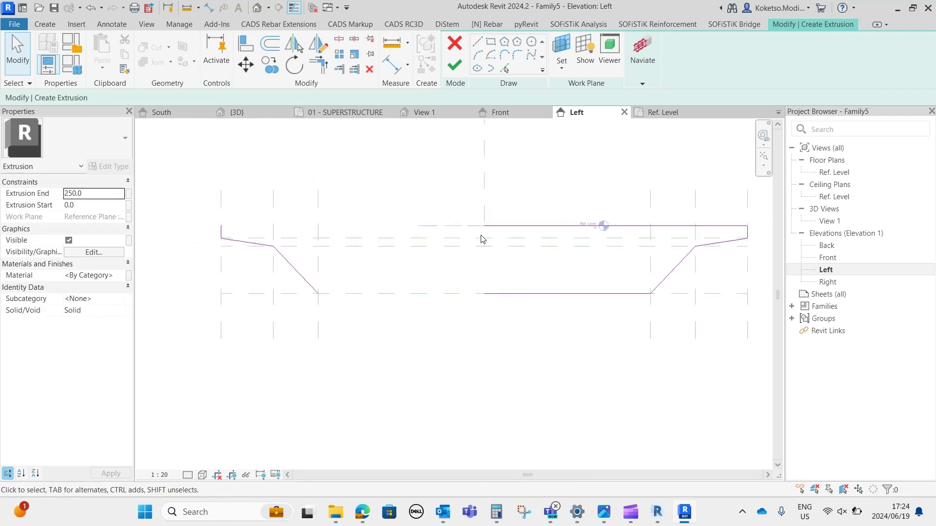
- Extend the right half's top and bottom lines to corners with the left half, closing the profile loop
click(318, 65)
click(502, 226)
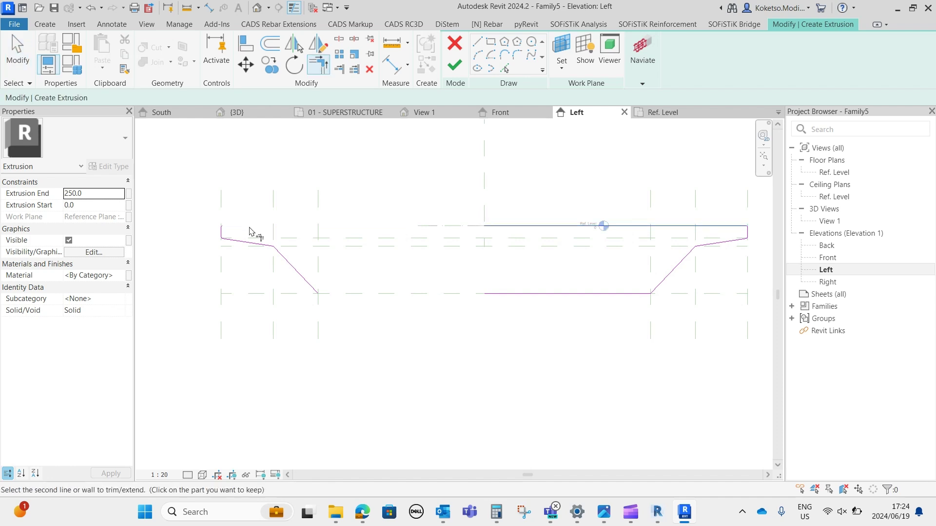
scroll(243, 232, up, 4)
scroll(210, 210, down, 4)
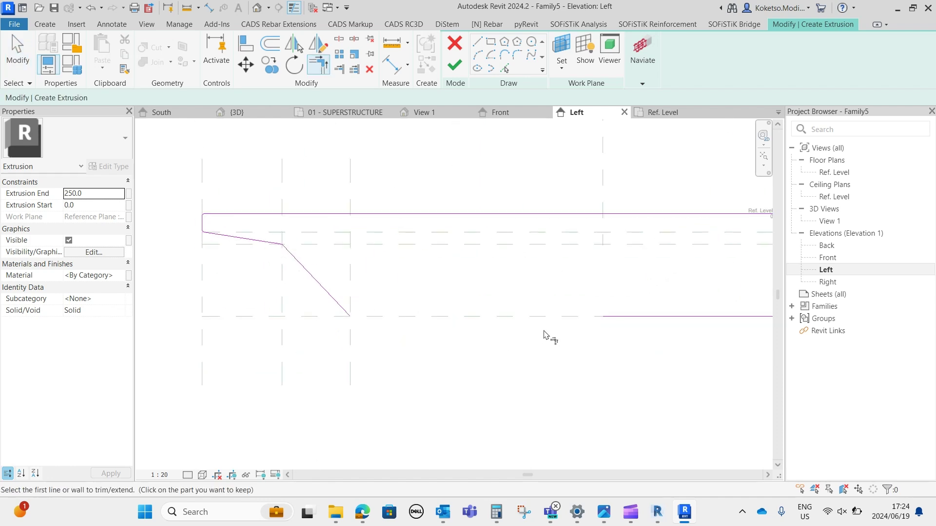
click(359, 321)
scroll(361, 312, down, 2)
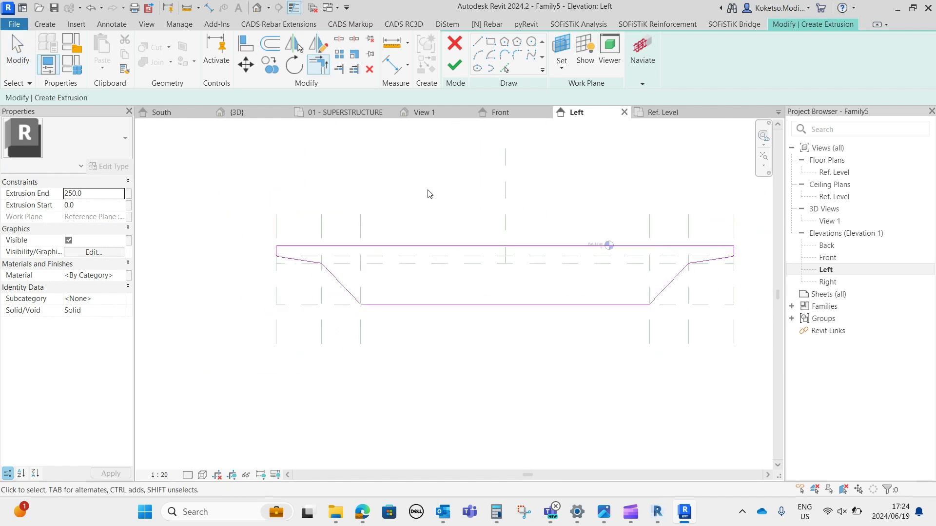
key(Escape)
- Search the material library for PRECAST and assign Concrete, Precast to the extrusion
click(111, 276)
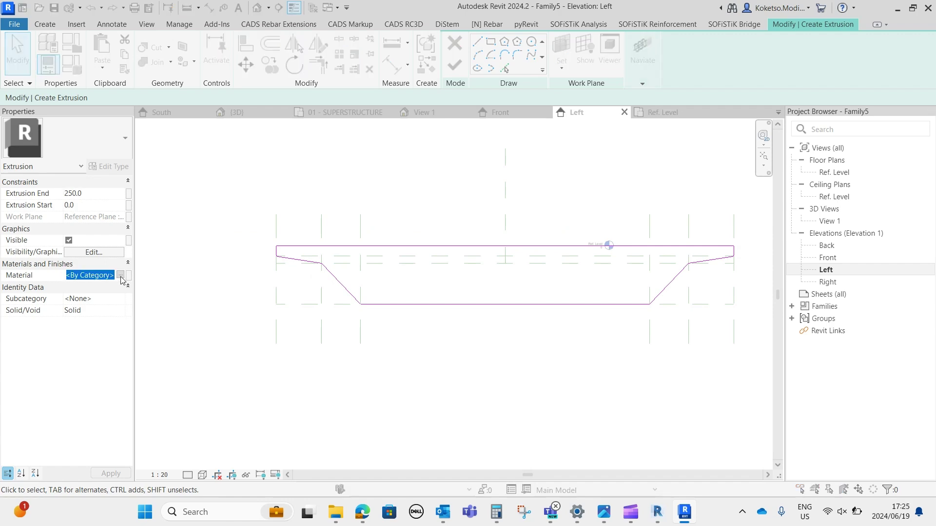
click(128, 275)
text(PRECAST)
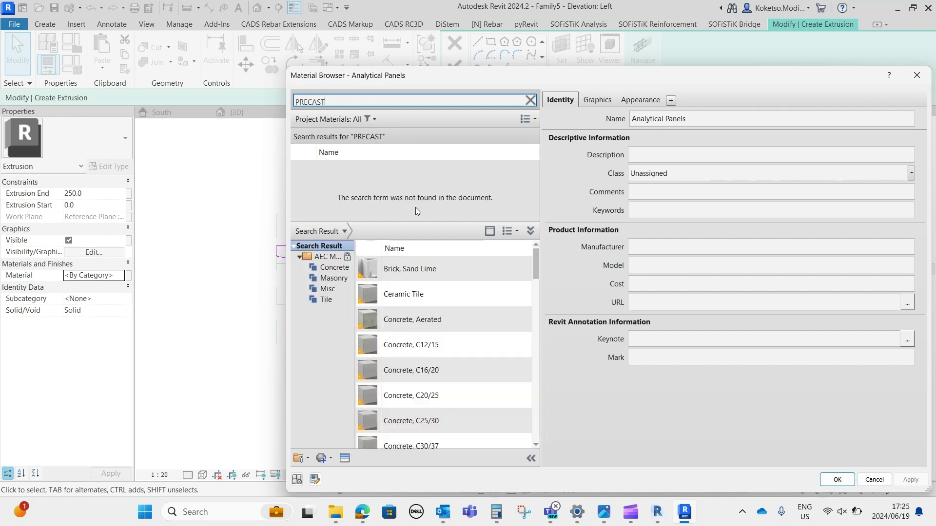
drag(536, 262, 525, 399)
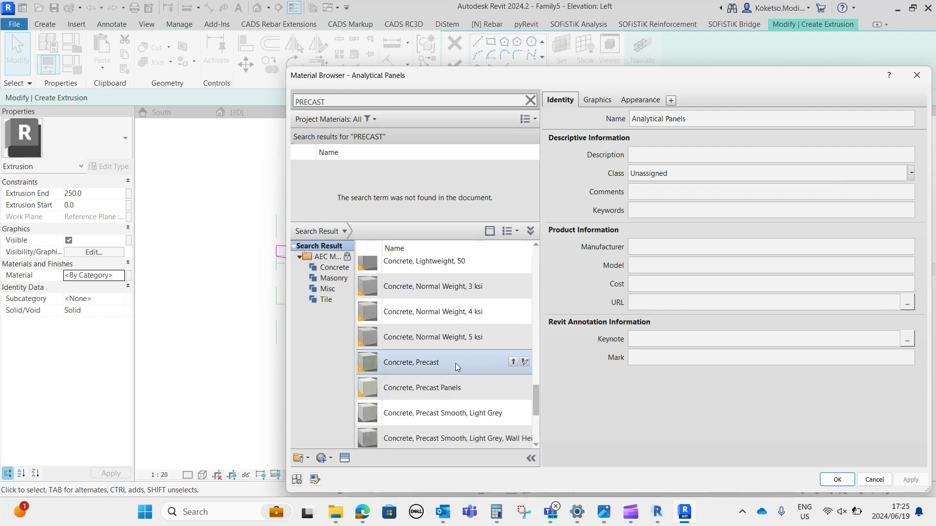
click(513, 362)
click(837, 480)
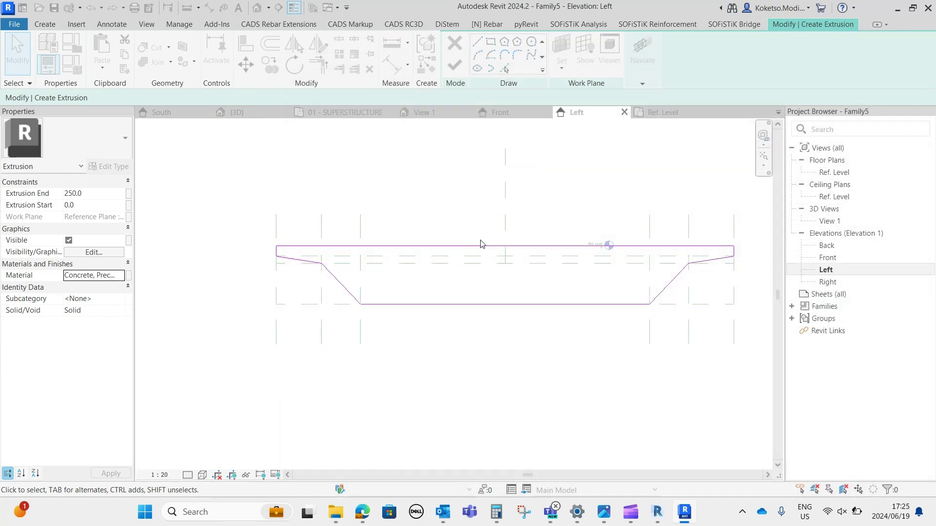
- Finish the extrusion and, in the Ref. Level plan, stretch its ends to the outer length planes at 2000 and -2000 mm
click(461, 66)
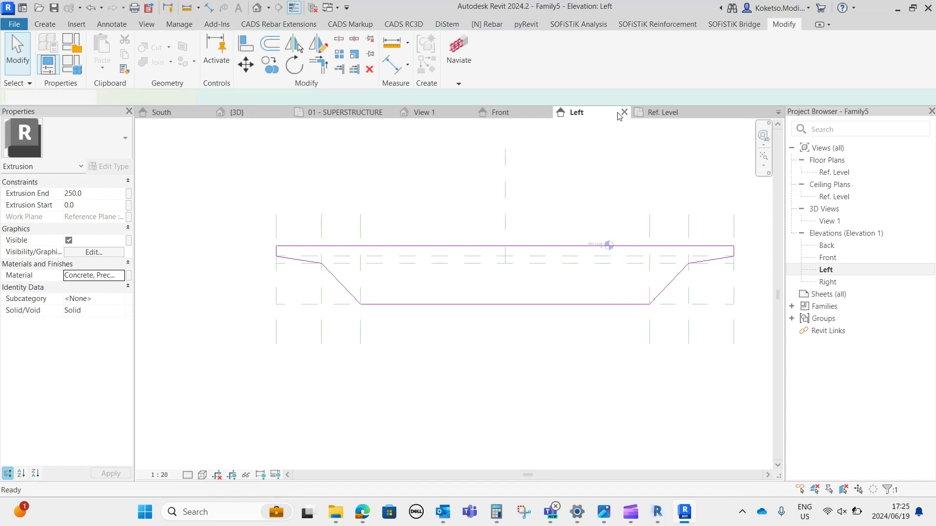
click(661, 112)
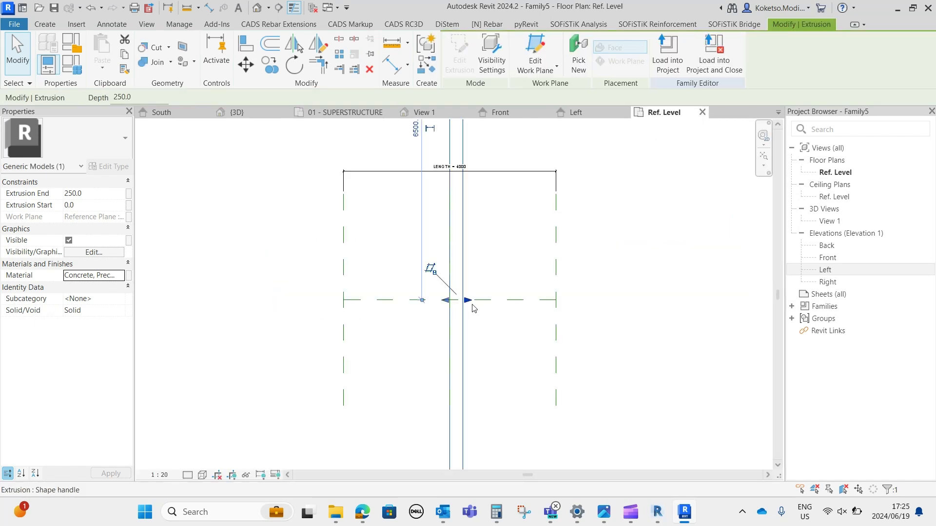
drag(467, 300, 559, 300)
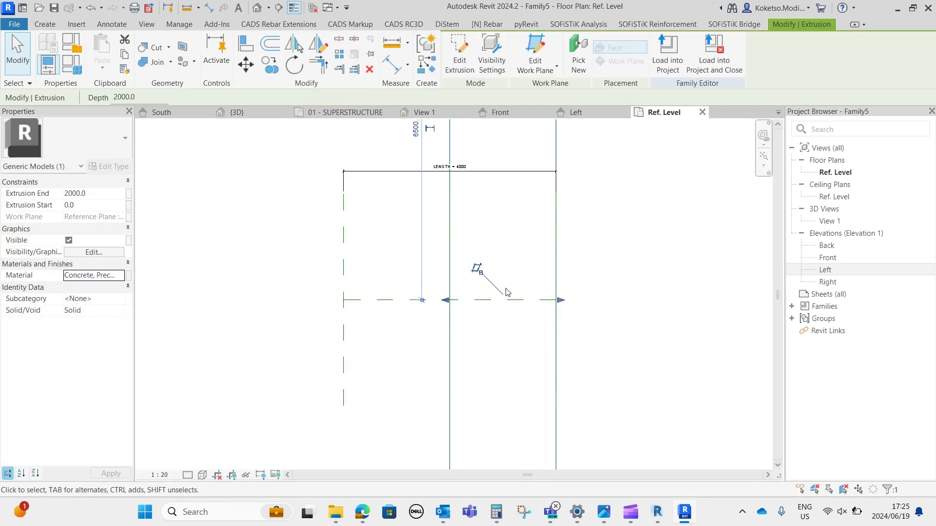
scroll(505, 292, down, 3)
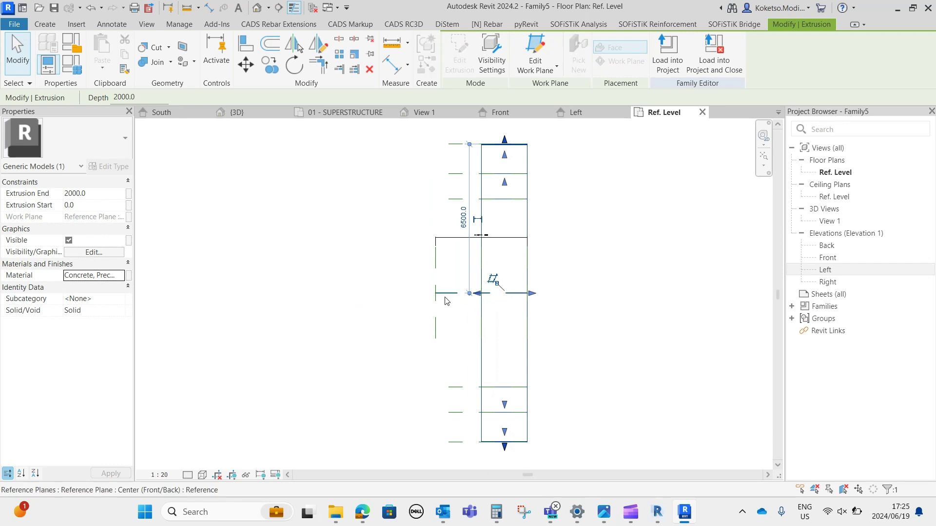
scroll(482, 294, up, 1)
drag(478, 294, 420, 294)
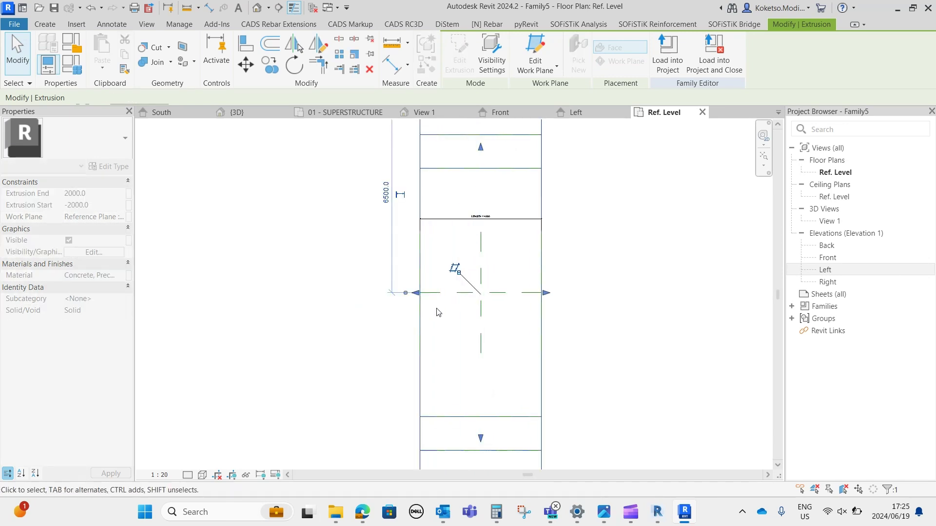
key(Escape)
- Align both ends of the extrusion to the outer LENGTH reference planes in plan and lock the alignments
key(a)
key(l)
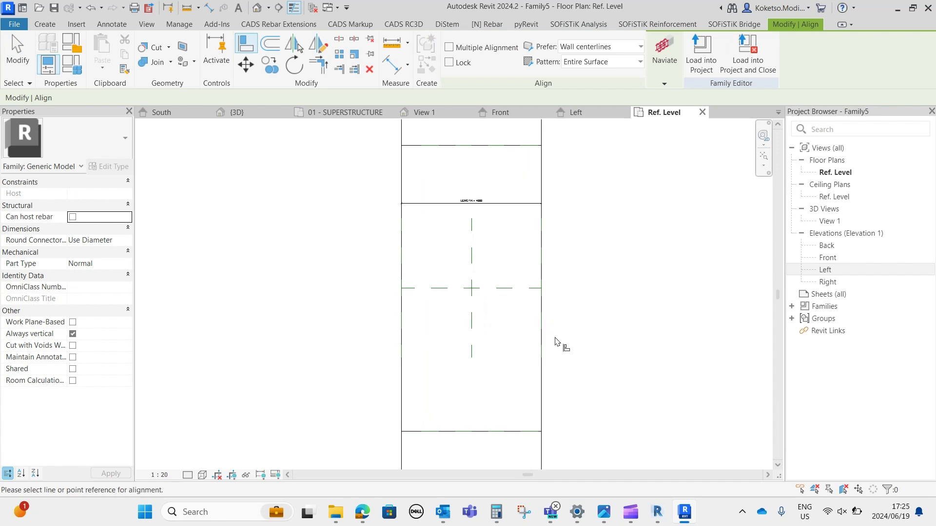
scroll(555, 341, up, 1)
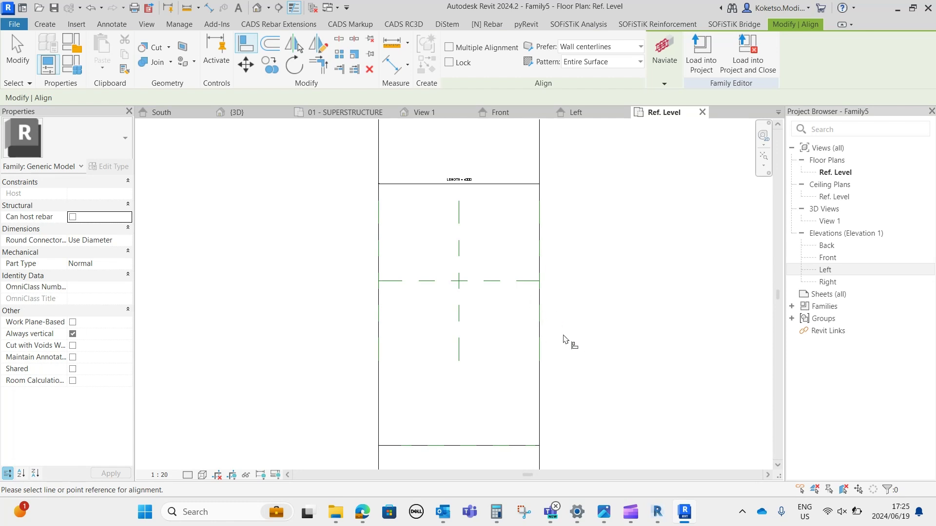
scroll(560, 338, up, 2)
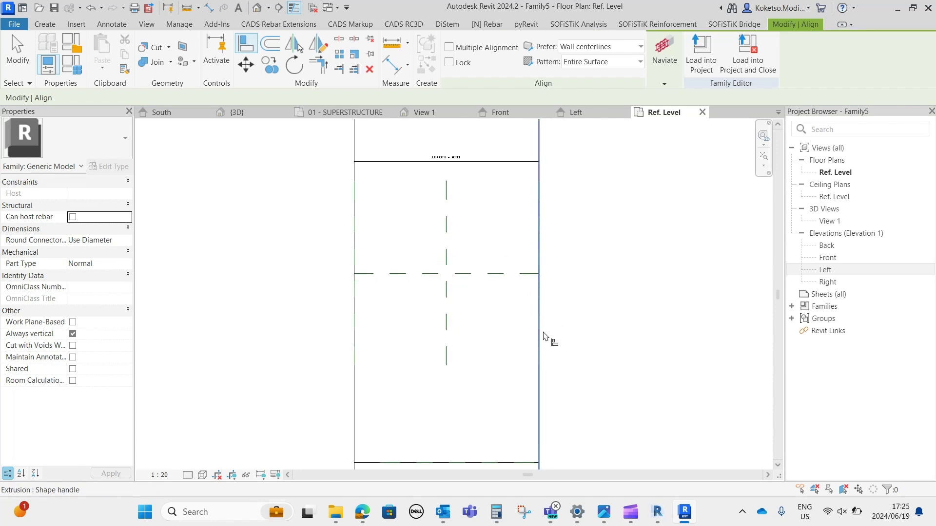
click(539, 294)
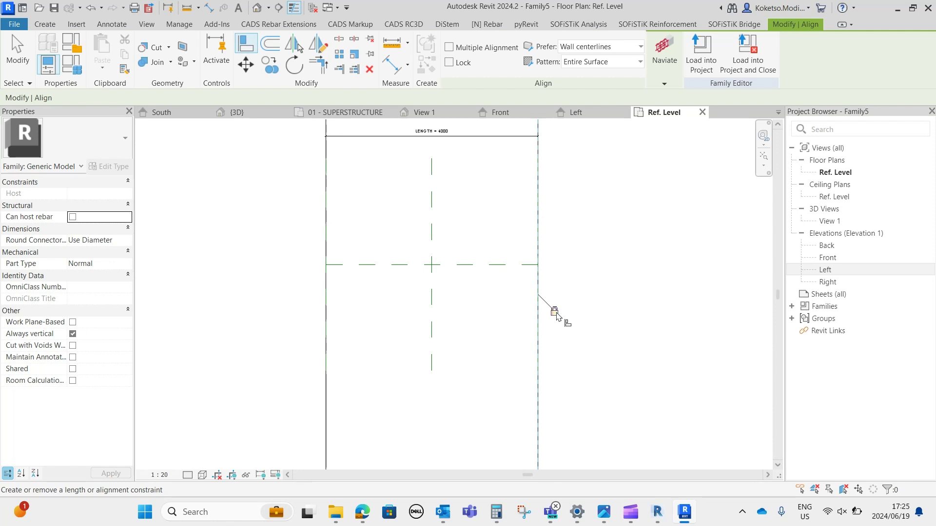
click(326, 309)
click(326, 295)
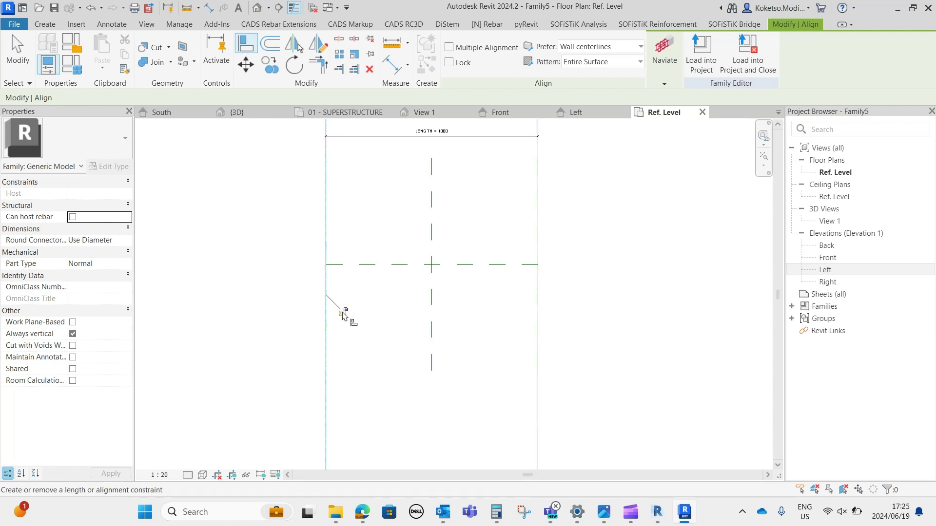
key(Escape)
key(Escape)
- Orbit the extrusion in 3D View 1 and change the display to a visual style that shows the concrete material
click(449, 113)
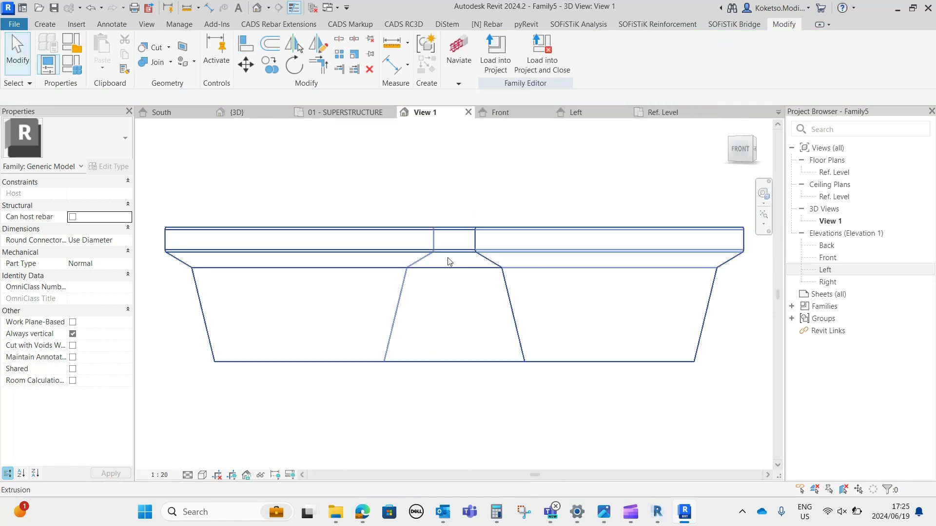
shift+middle_drag(449, 261, 293, 372)
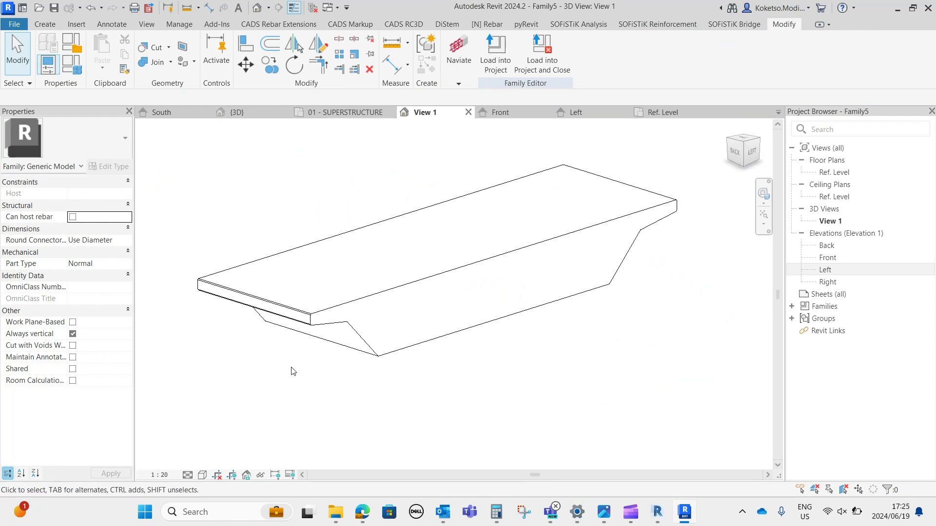
click(189, 475)
click(202, 475)
click(214, 462)
shift+middle_drag(590, 344, 527, 361)
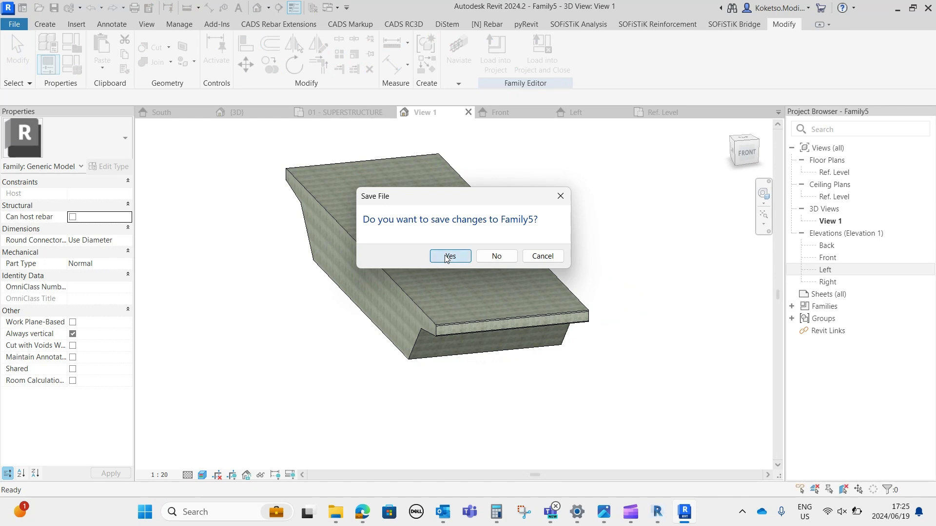
- Save the family as PRECAST DECK in the THEVDCSPACE - RAILWAY BRIDGE folder while loading it into the project
click(447, 257)
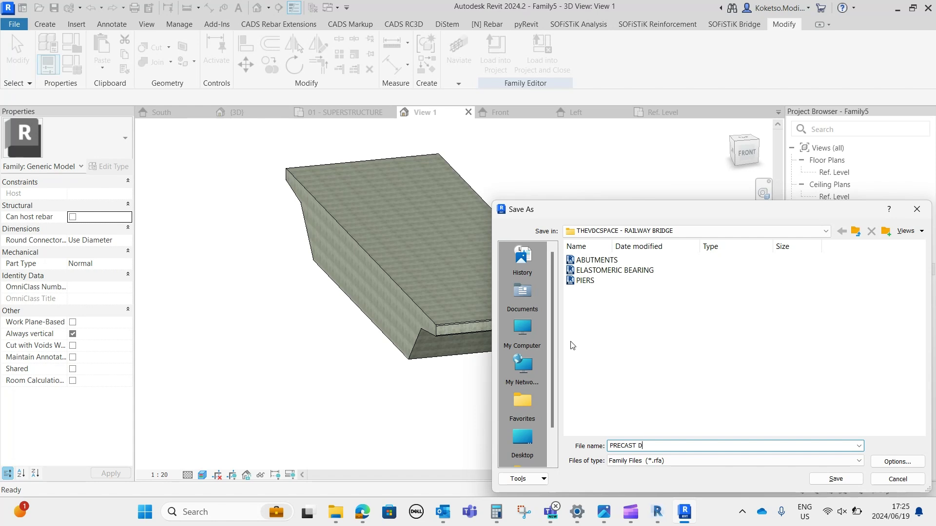
click(836, 480)
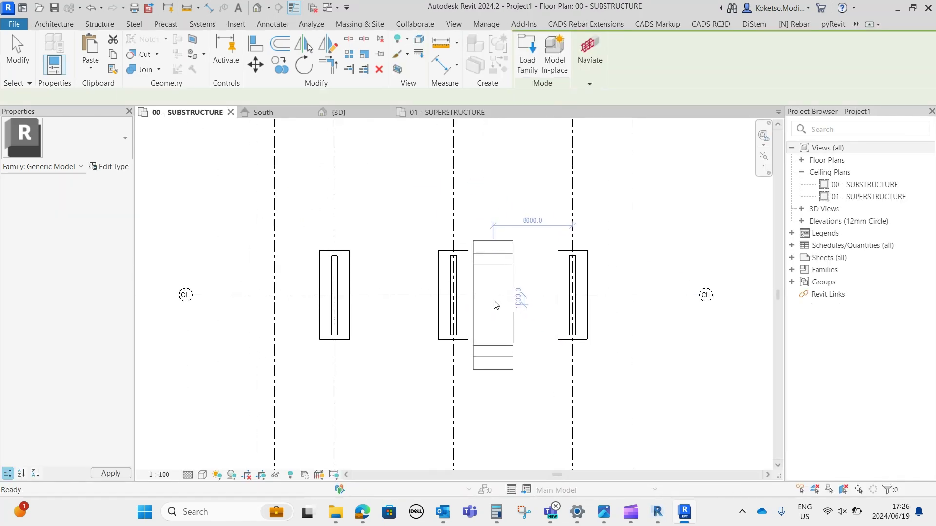
- Open the 01 - SUPERSTRUCTURE floor plan and leave the PRECAST DECK placement without placing an instance
scroll(412, 305, up, 2)
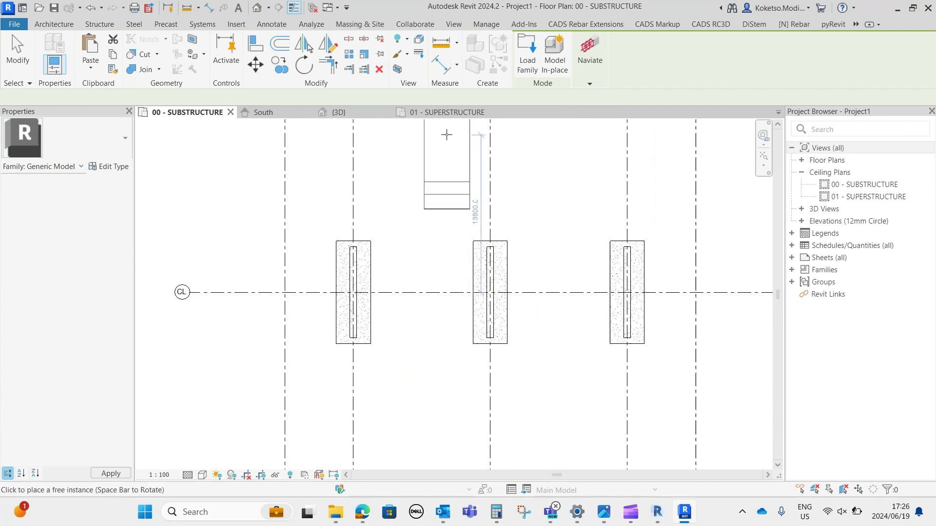
click(447, 115)
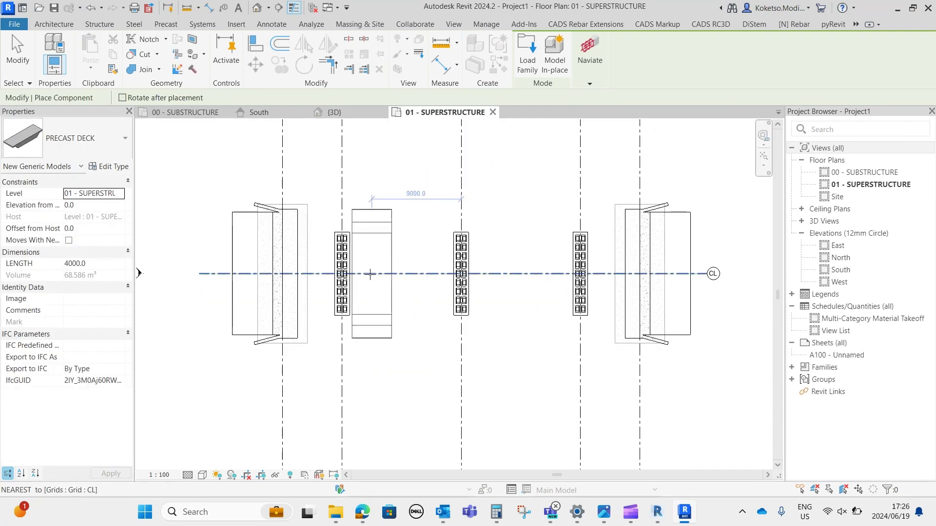
scroll(367, 276, up, 2)
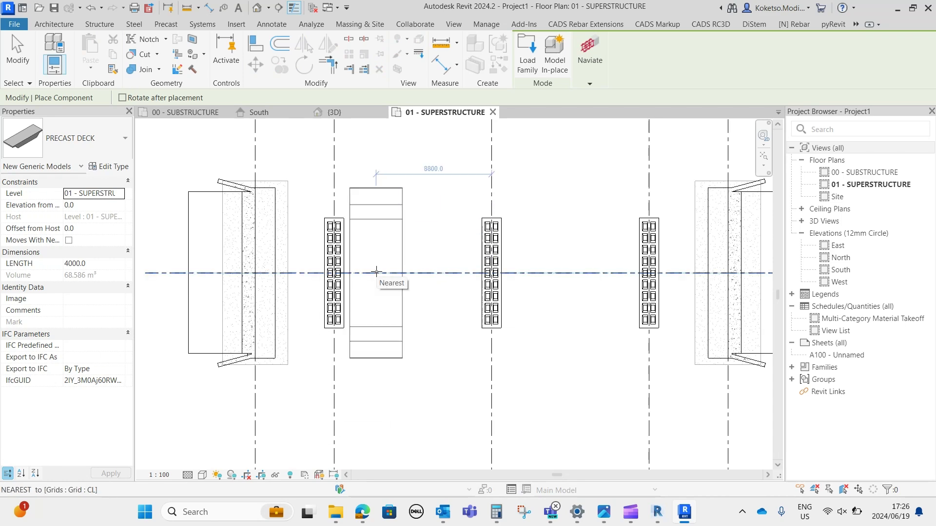
key(Escape)
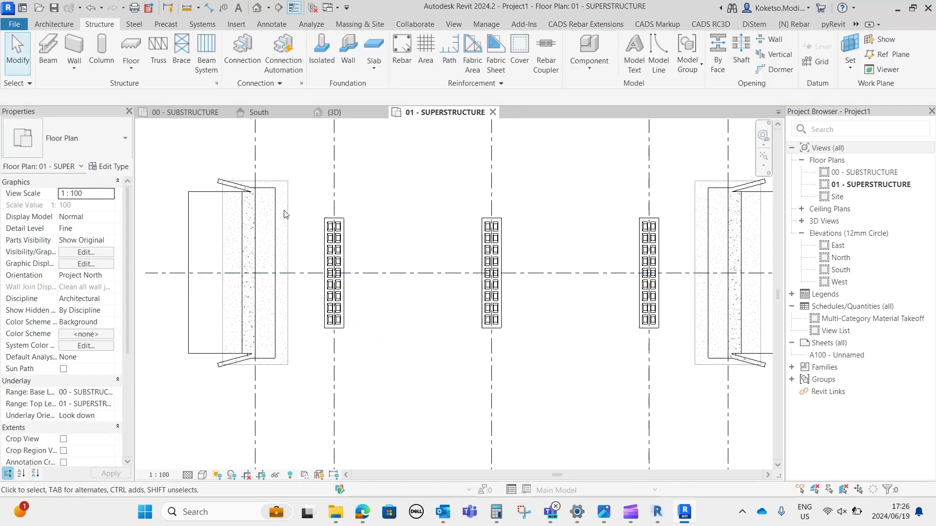
- Draw a vertical reference plane through the first abutment, about 600 mm from the ABUTMENT-01 grid towards the piers
scroll(254, 244, up, 1)
middle_drag(287, 202, 363, 188)
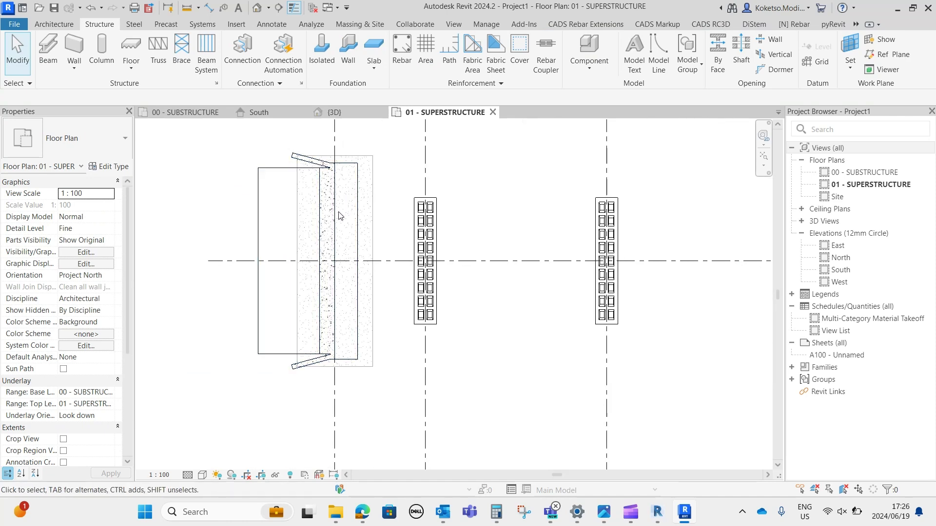
scroll(351, 234, up, 1)
click(54, 24)
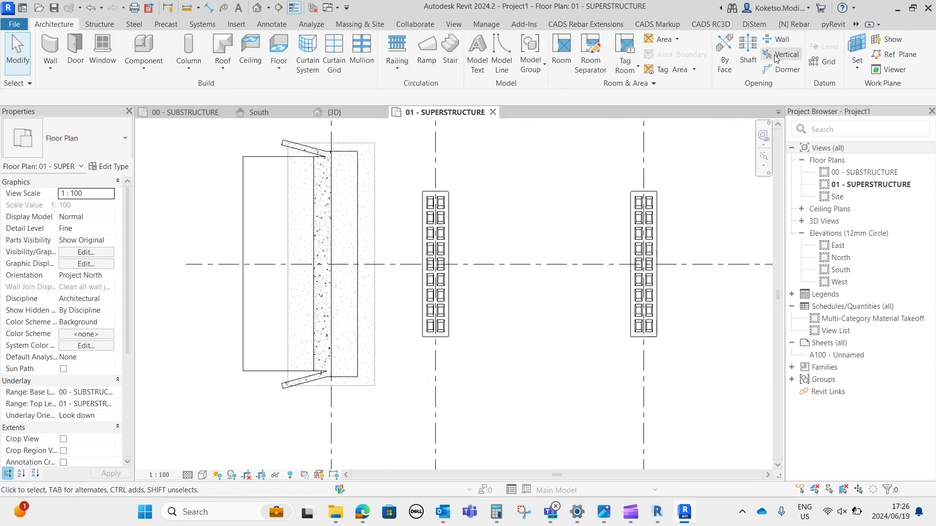
click(897, 54)
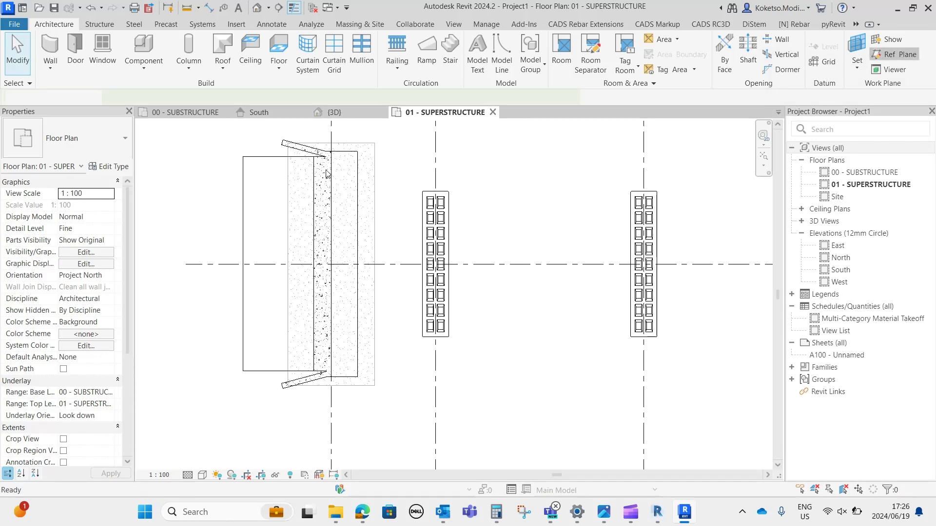
scroll(342, 148, up, 2)
click(344, 150)
scroll(346, 273, down, 3)
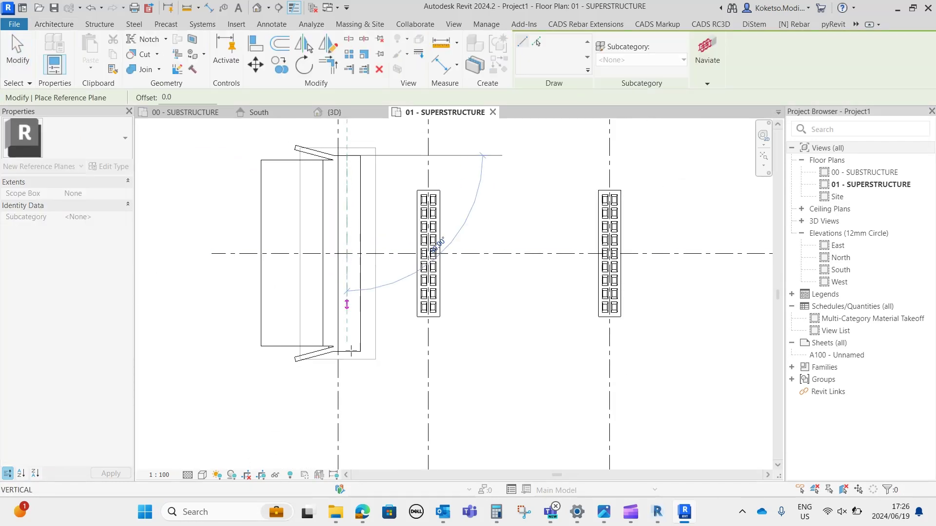
click(349, 441)
key(Escape)
- Set the new reference plane's distance from the ABUTMENT-01 grid to 20 mm
click(347, 385)
middle_drag(349, 249, 353, 324)
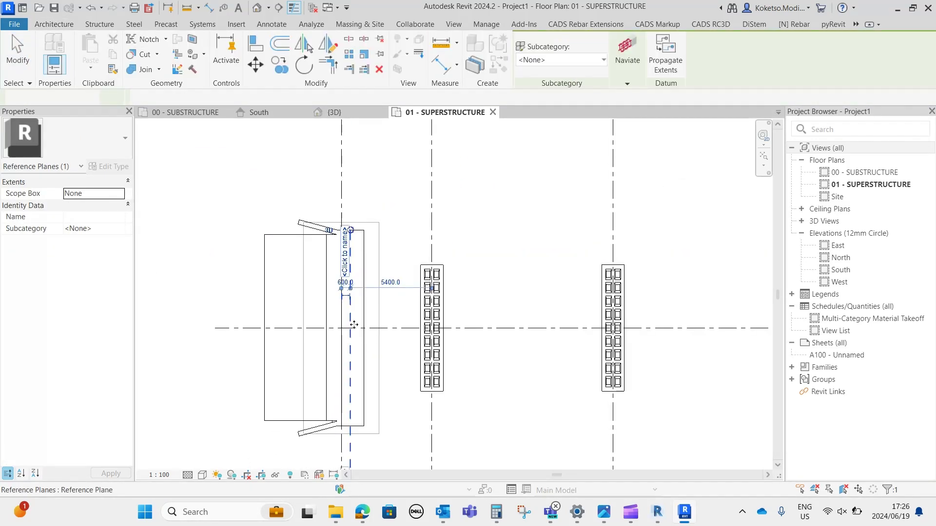
scroll(345, 312, up, 3)
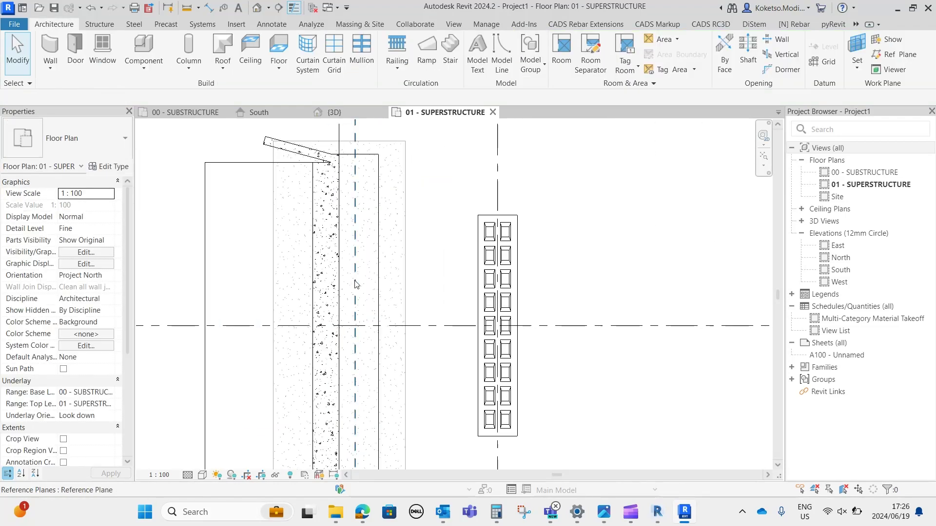
middle_drag(346, 256, 353, 366)
scroll(353, 320, up, 2)
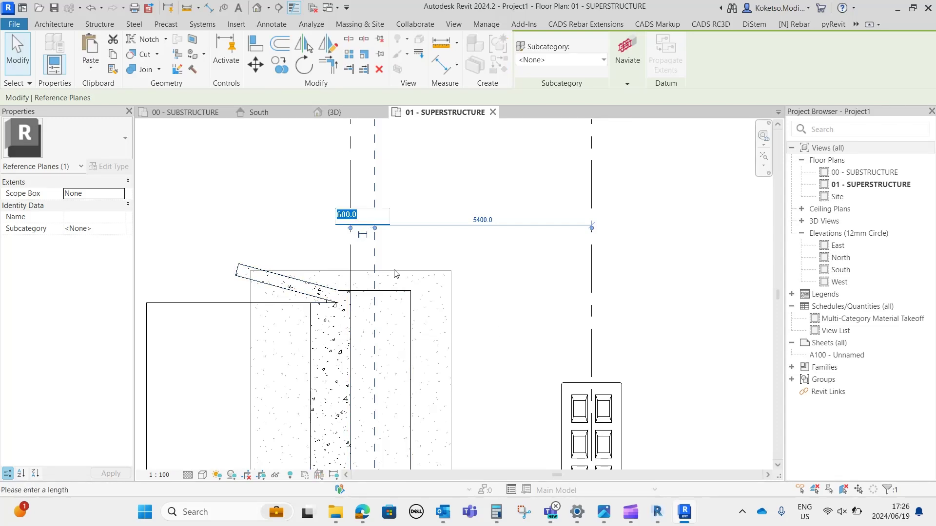
key(Return)
scroll(360, 274, down, 3)
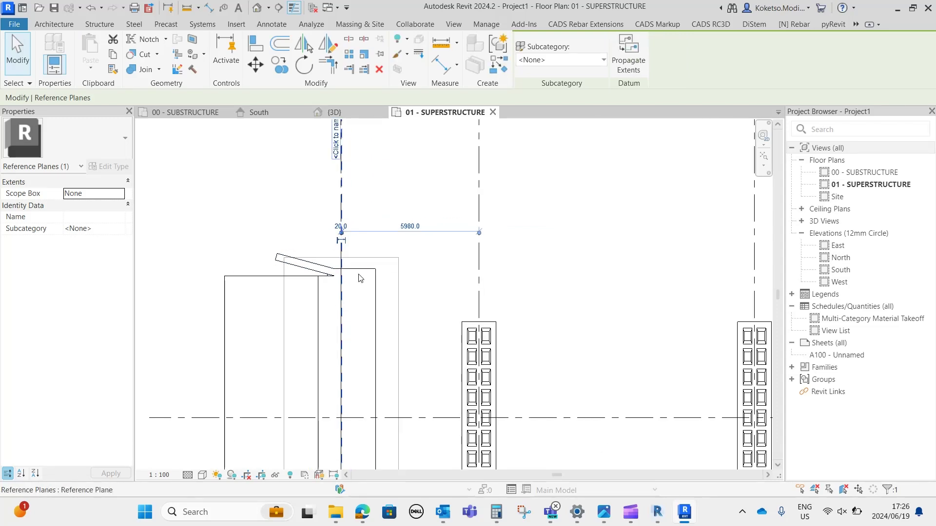
key(Escape)
- Copy the abutment reference plane about 5600 mm towards the first pier, placing it just before the pier grid
scroll(376, 286, down, 3)
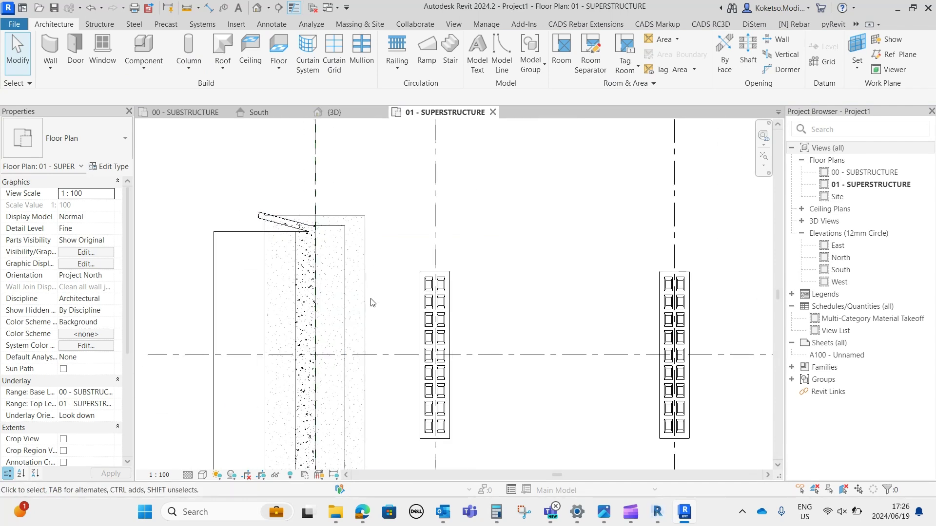
scroll(322, 216, down, 1)
scroll(300, 219, up, 4)
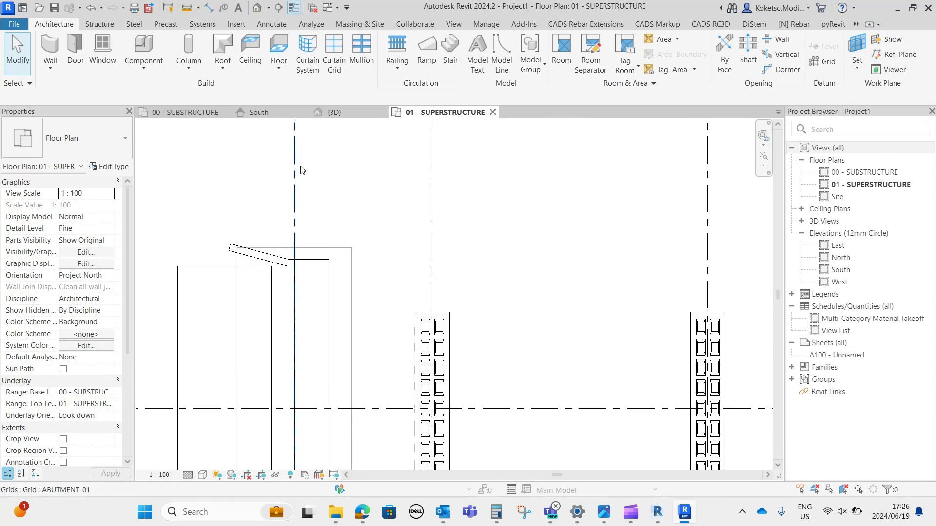
scroll(296, 224, up, 2)
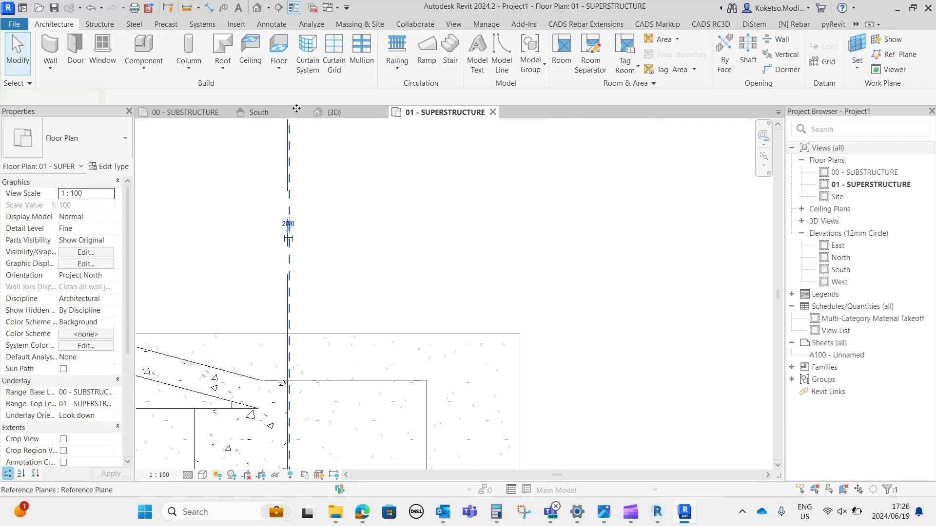
click(289, 196)
middle_drag(572, 220, 202, 251)
scroll(203, 251, down, 1)
click(357, 238)
scroll(358, 238, down, 2)
key(Escape)
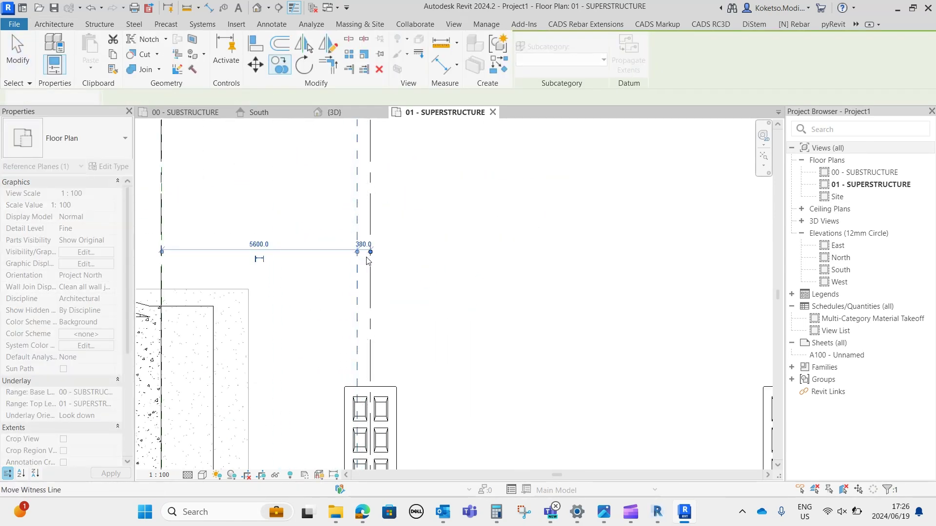
key(Escape)
- Set the copied reference plane 10 mm from the first pier grid and mirror it about that grid
scroll(358, 236, up, 2)
click(363, 239)
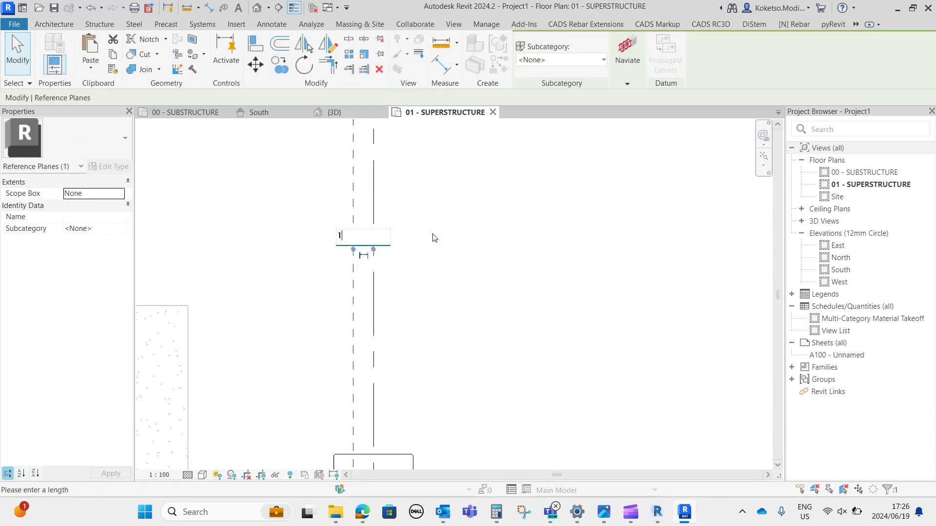
text(10)
key(Return)
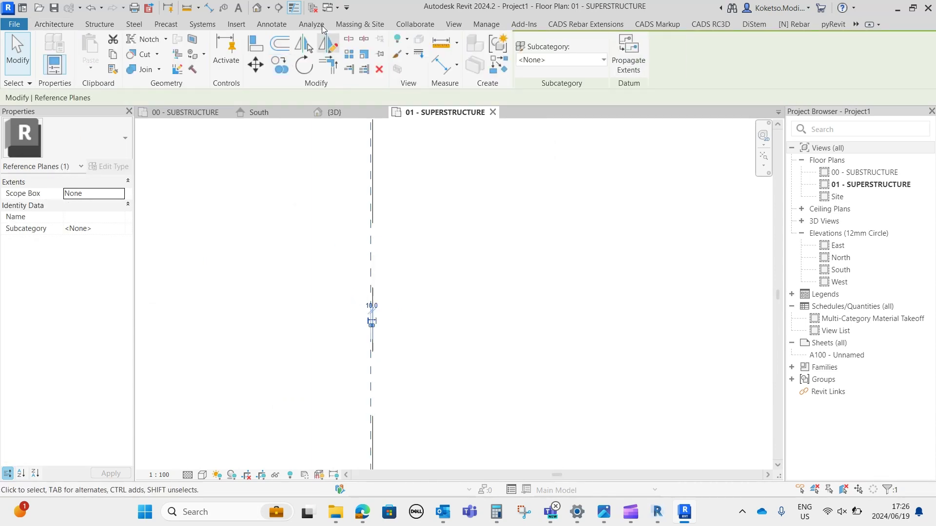
click(305, 44)
click(367, 208)
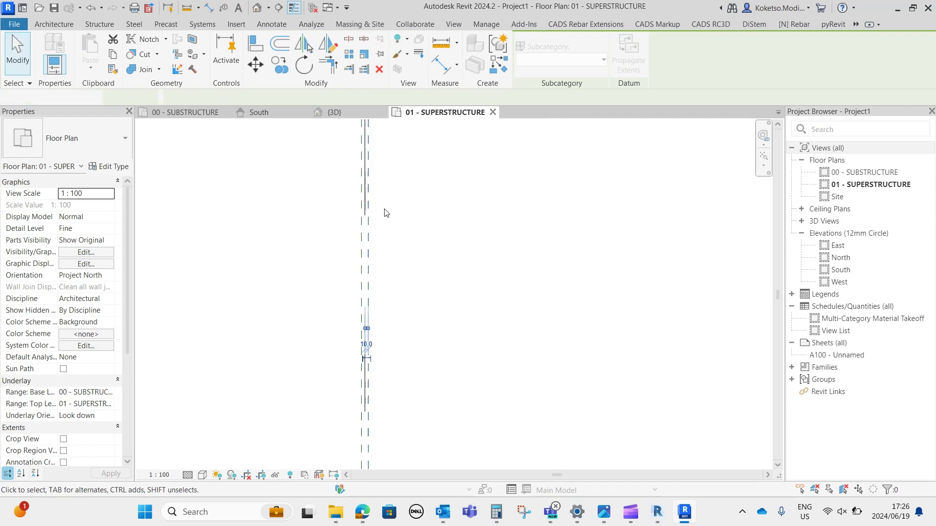
- Copy both reference planes beside the PIER-01 grid to the PIER-02 and PIER03 grids as multiple copies
scroll(384, 312, up, 3)
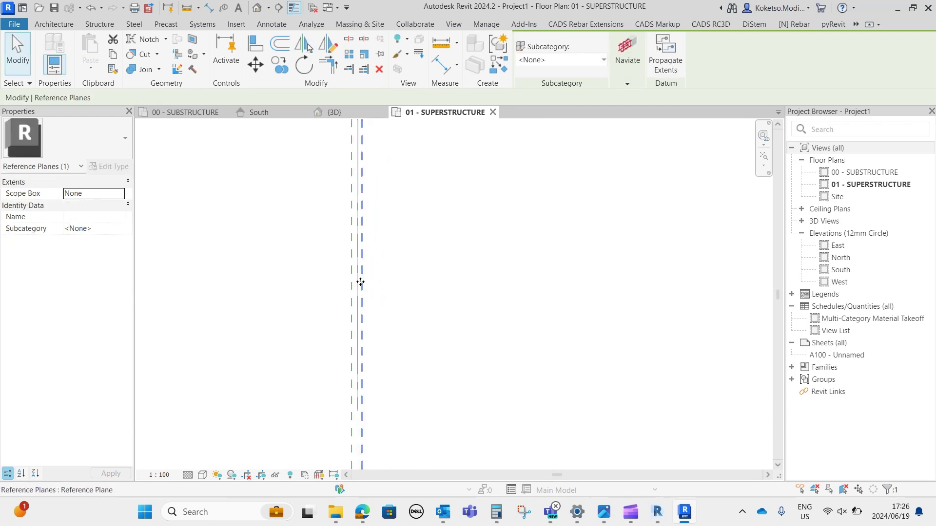
scroll(361, 281, up, 2)
click(382, 281)
click(364, 279)
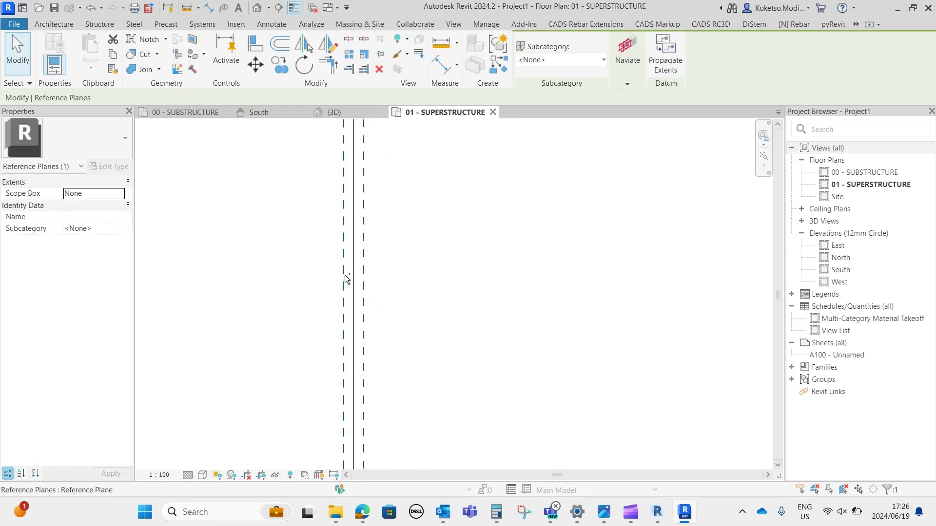
click(280, 65)
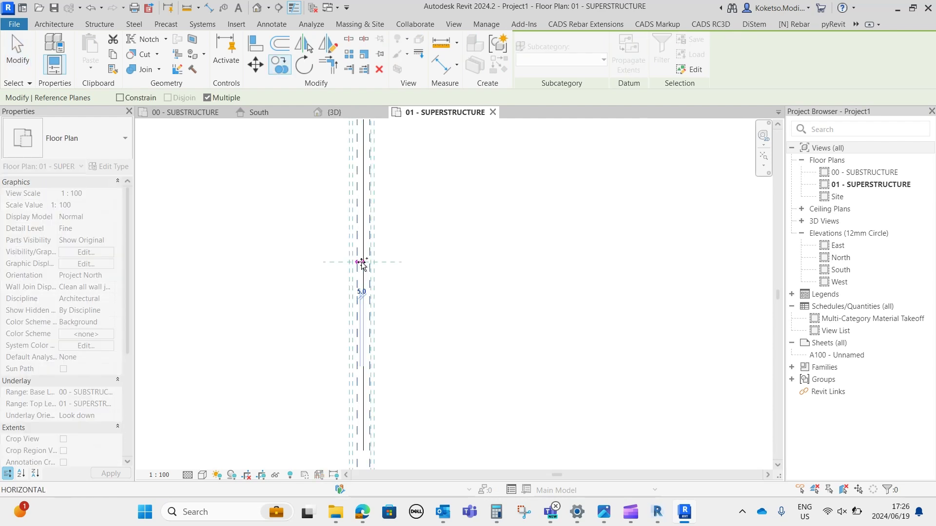
click(366, 255)
scroll(341, 258, down, 3)
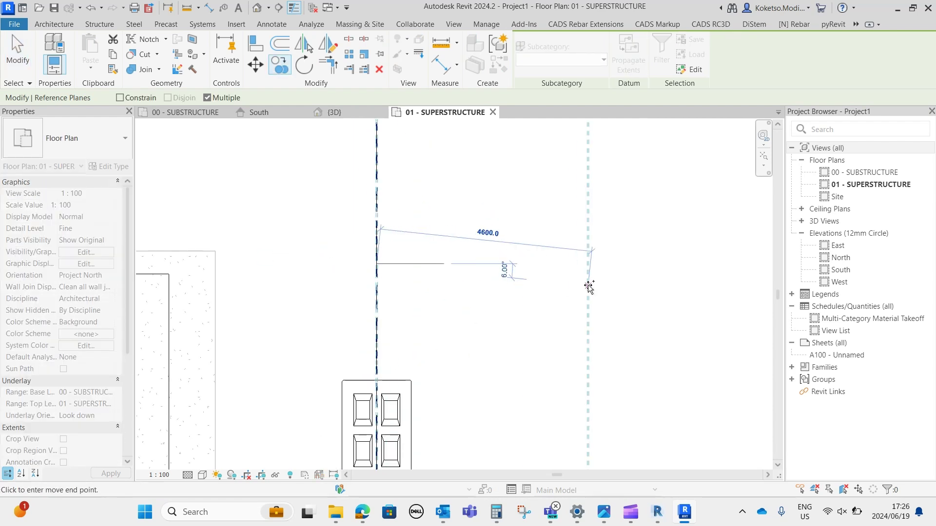
scroll(361, 255, down, 1)
scroll(527, 247, up, 3)
click(600, 239)
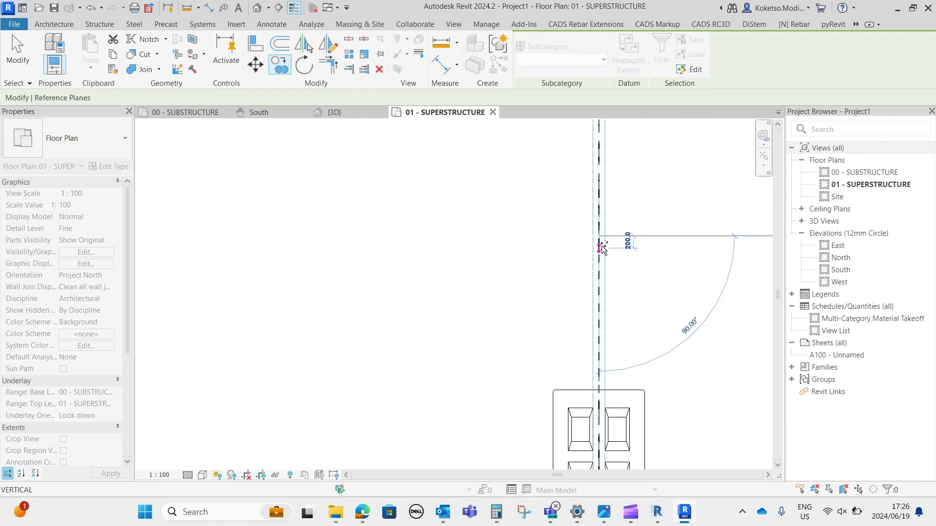
middle_drag(652, 259, 283, 257)
scroll(283, 257, down, 2)
middle_drag(699, 242, 415, 254)
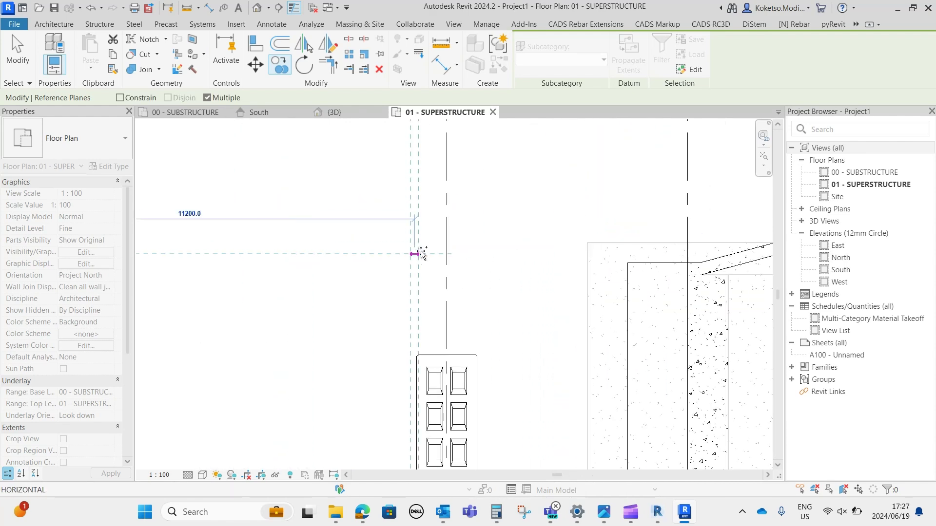
click(446, 254)
scroll(463, 255, up, 1)
key(Escape)
scroll(464, 255, down, 6)
key(Escape)
- Mirror the reference plane beside the ABUTMENT-01 grid about the PIER-02 grid, creating a copy at the second abutment
middle_drag(268, 286, 400, 272)
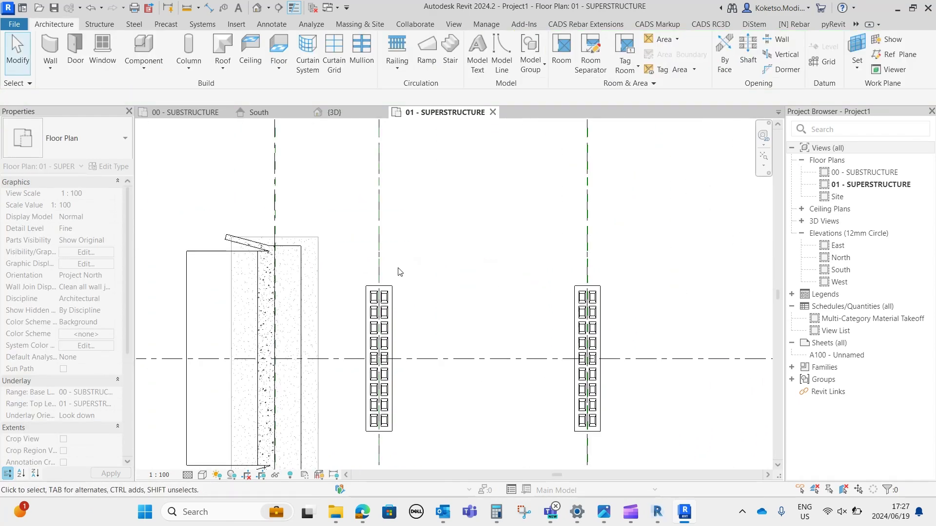
scroll(287, 205, up, 5)
click(288, 203)
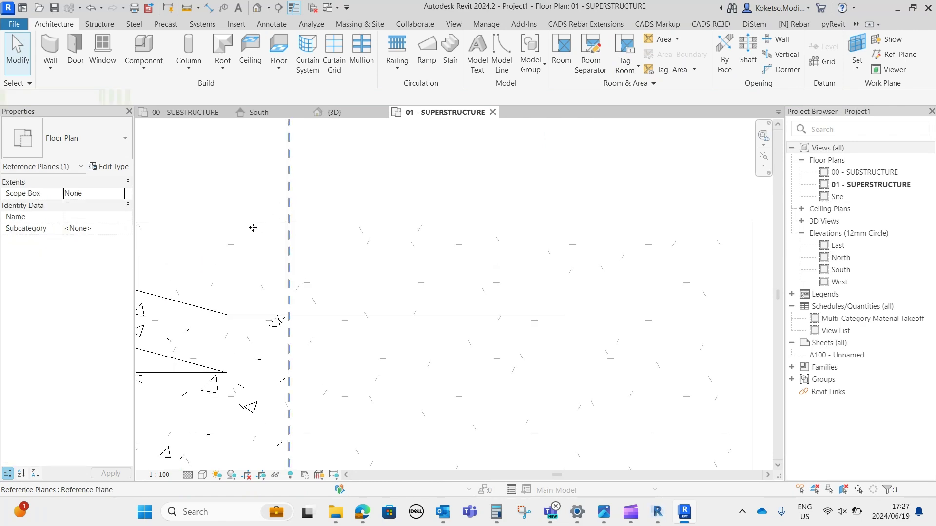
scroll(253, 228, down, 6)
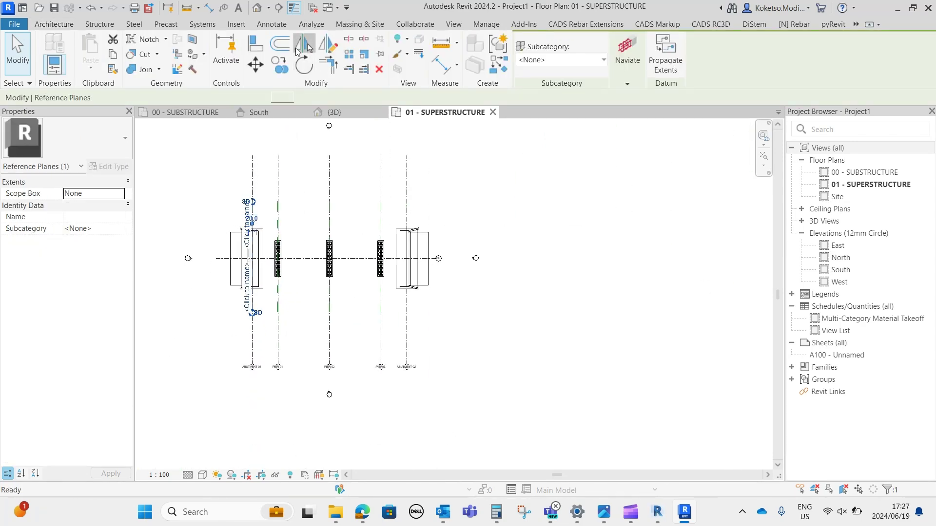
click(298, 50)
scroll(318, 189, up, 8)
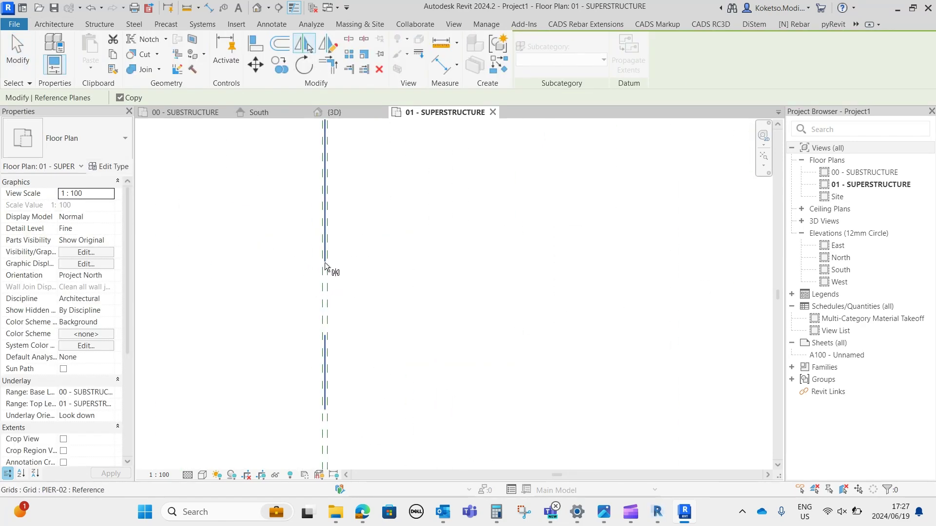
click(323, 239)
scroll(323, 239, down, 6)
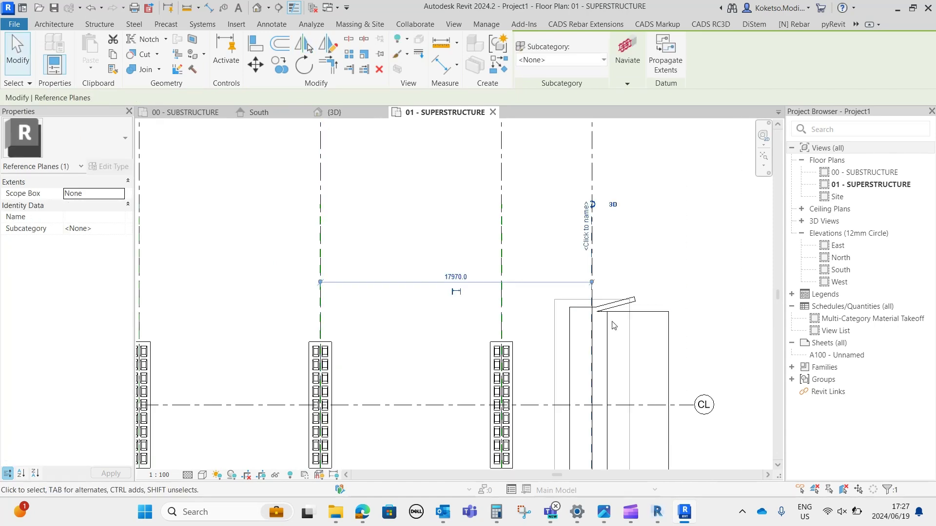
scroll(604, 321, up, 3)
key(Escape)
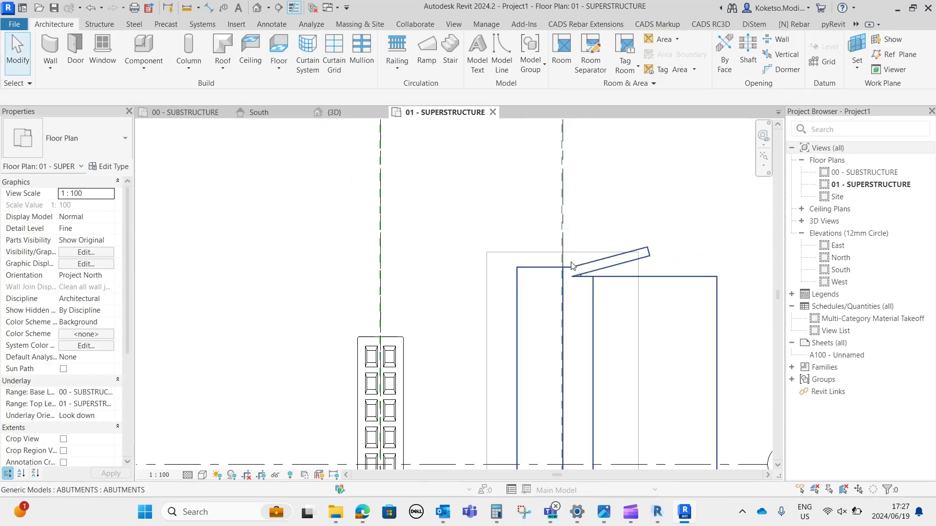
- Place one PRECAST DECK component on the centreline between the first abutment and the first pier in the superstructure plan
scroll(573, 266, down, 5)
scroll(449, 219, up, 5)
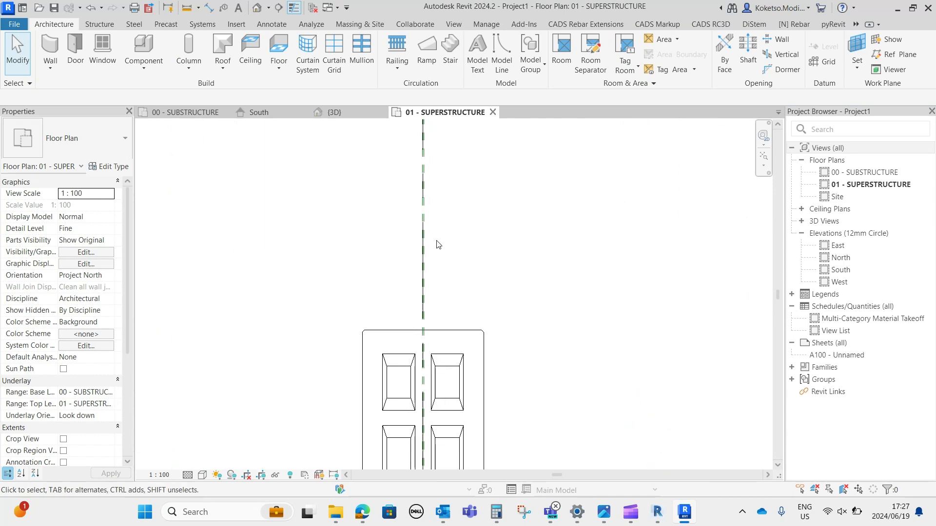
scroll(434, 247, up, 3)
scroll(454, 231, down, 5)
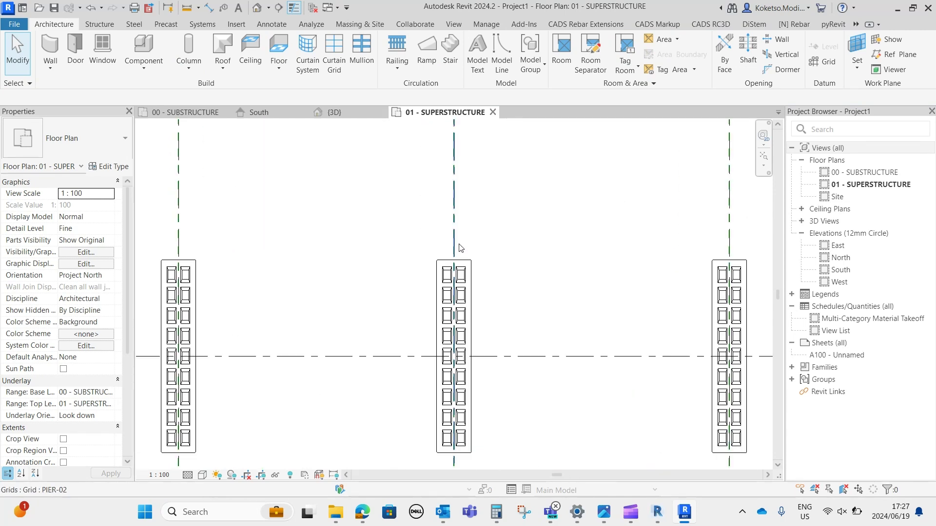
click(100, 24)
click(65, 27)
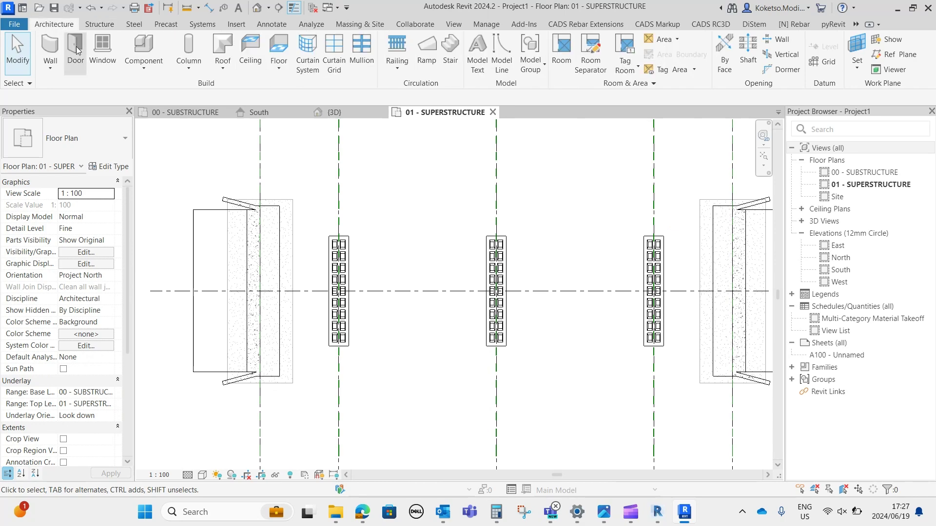
click(142, 47)
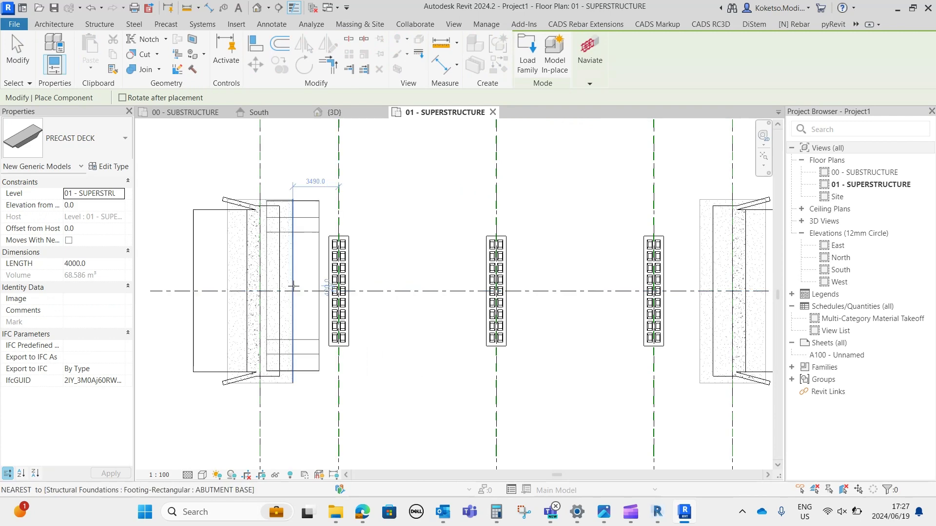
scroll(292, 292, up, 2)
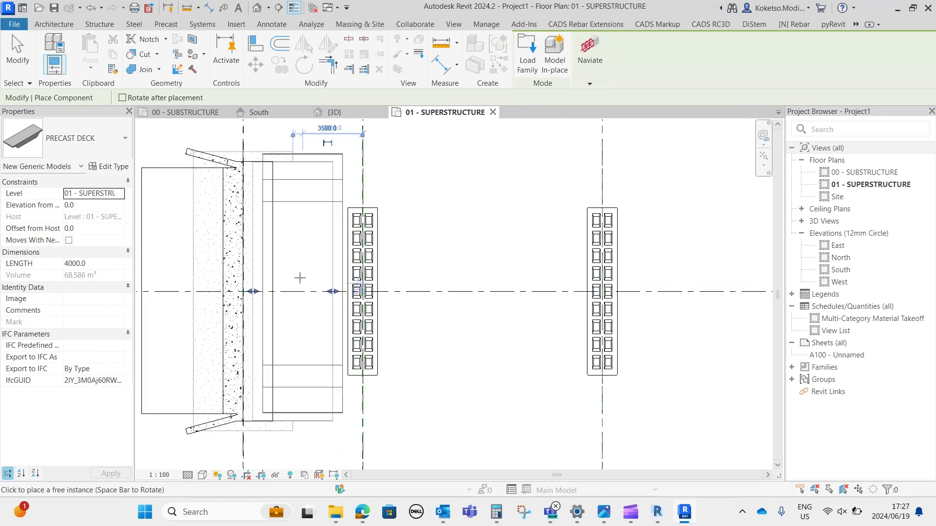
key(Escape)
key(Escape)
- In the South elevation, align the underside of the precast deck with the top of the elastomeric bearing on PIER-01
key(ctrl+Tab)
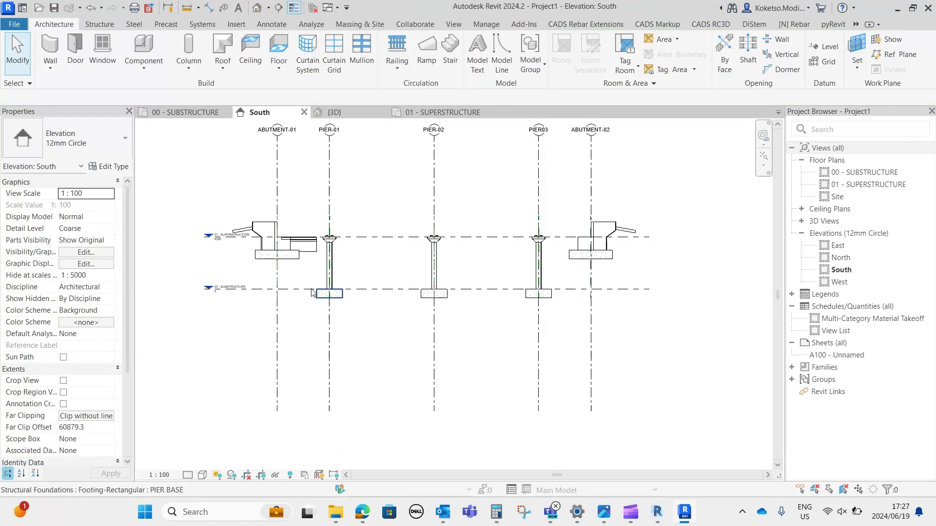
scroll(312, 249, up, 4)
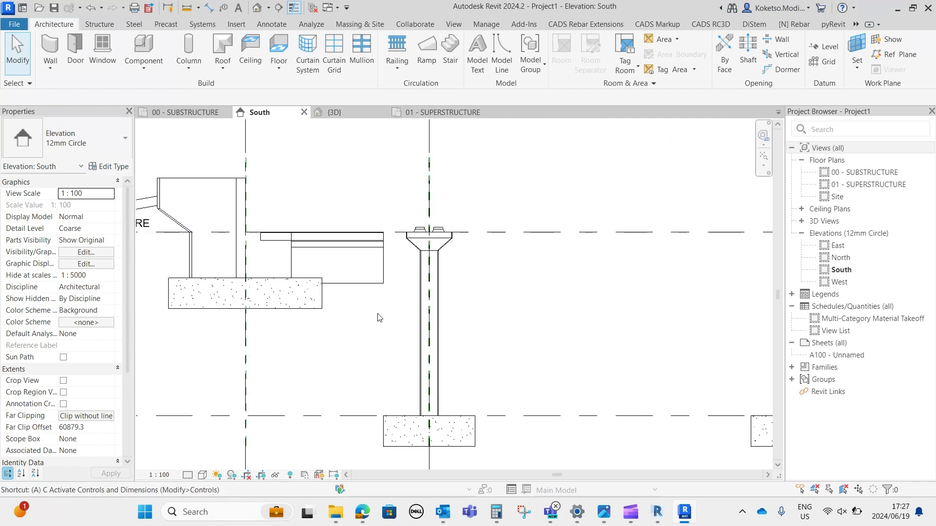
key(a)
key(l)
scroll(412, 225, up, 3)
scroll(435, 243, up, 3)
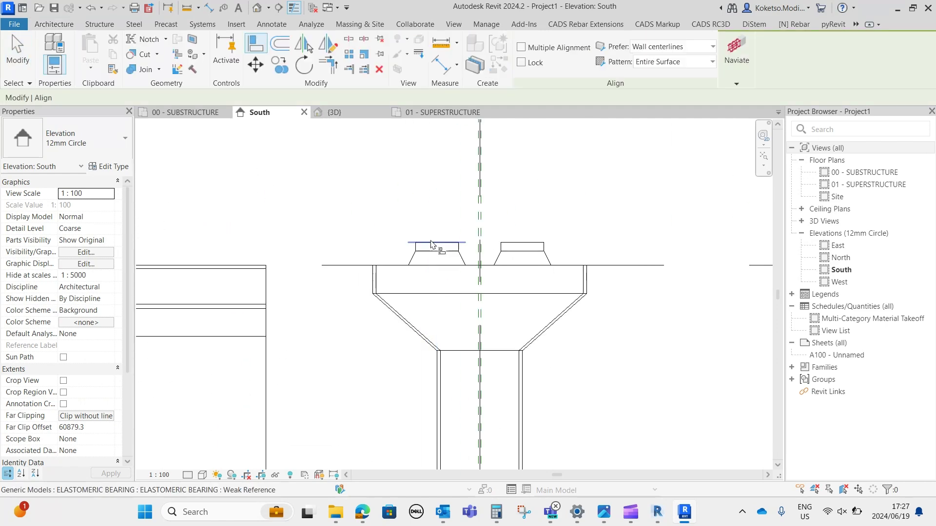
click(427, 242)
scroll(412, 225, down, 1)
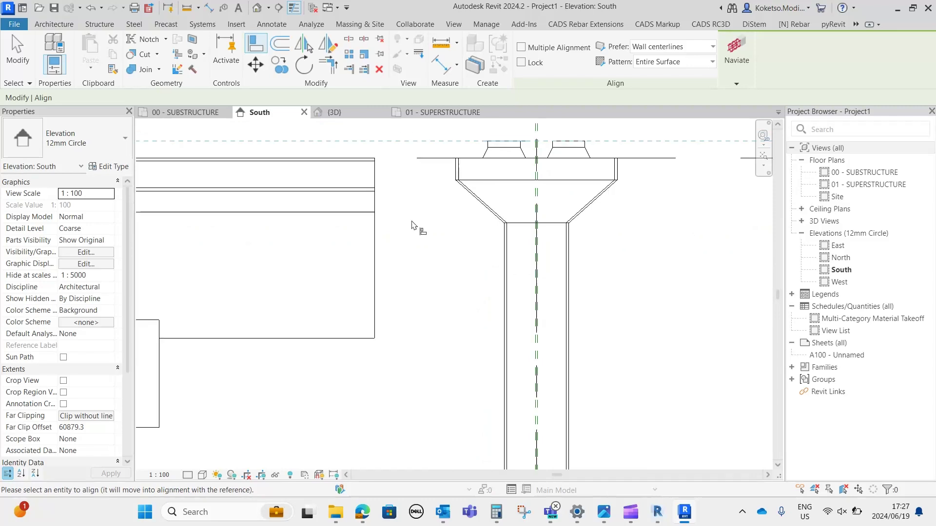
click(362, 341)
scroll(388, 335, down, 3)
key(Escape)
- Stretch both ends of the precast deck to the reference planes at ABUTMENT-01 and PIER-01, for a LENGTH of 5970 mm
click(300, 204)
scroll(212, 216, up, 3)
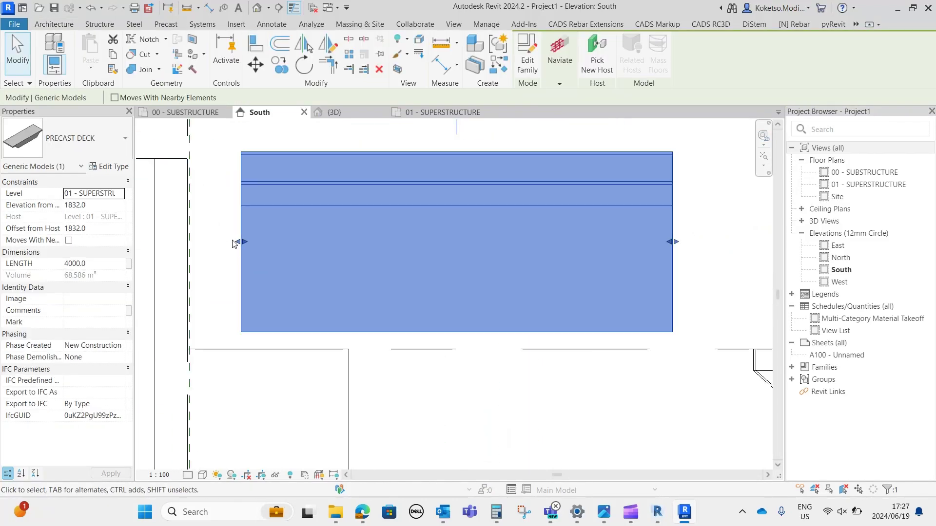
scroll(233, 244, up, 2)
drag(247, 243, 160, 242)
scroll(164, 242, down, 3)
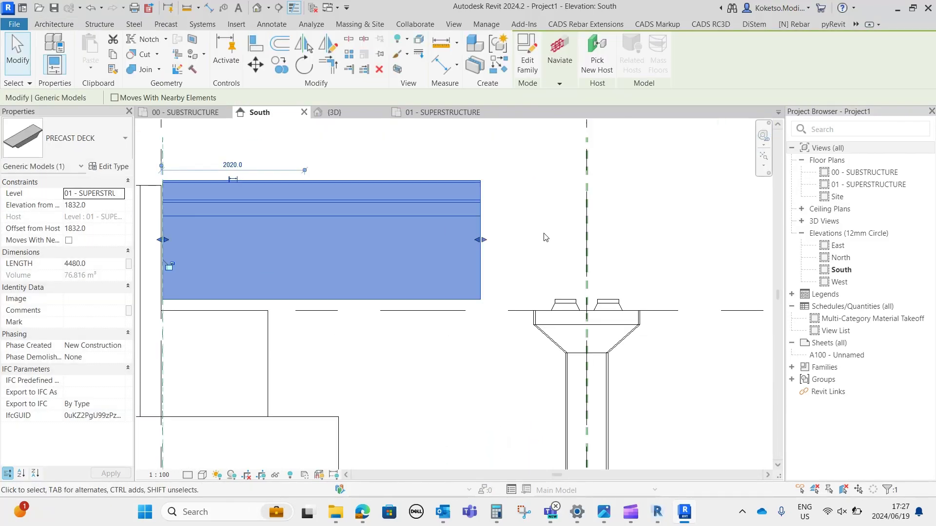
scroll(463, 234, up, 3)
drag(448, 234, 582, 220)
drag(646, 220, 658, 221)
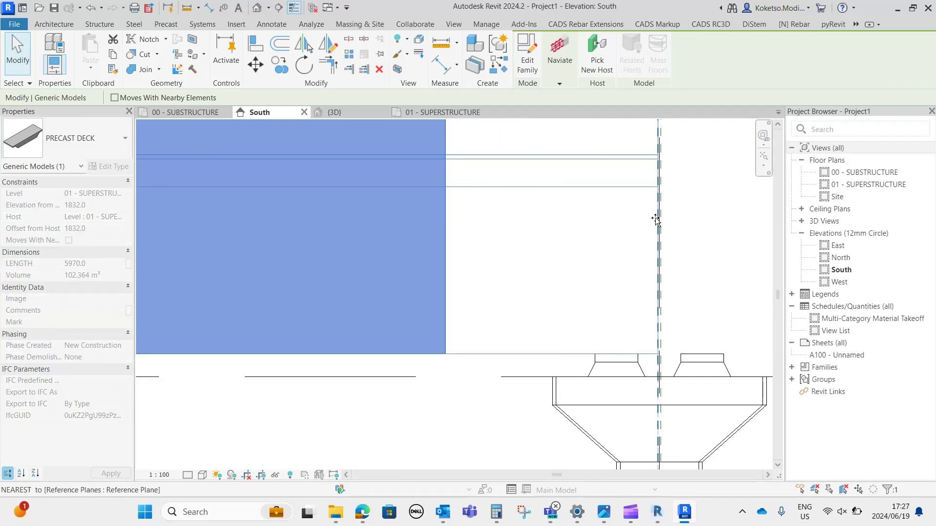
scroll(604, 224, down, 3)
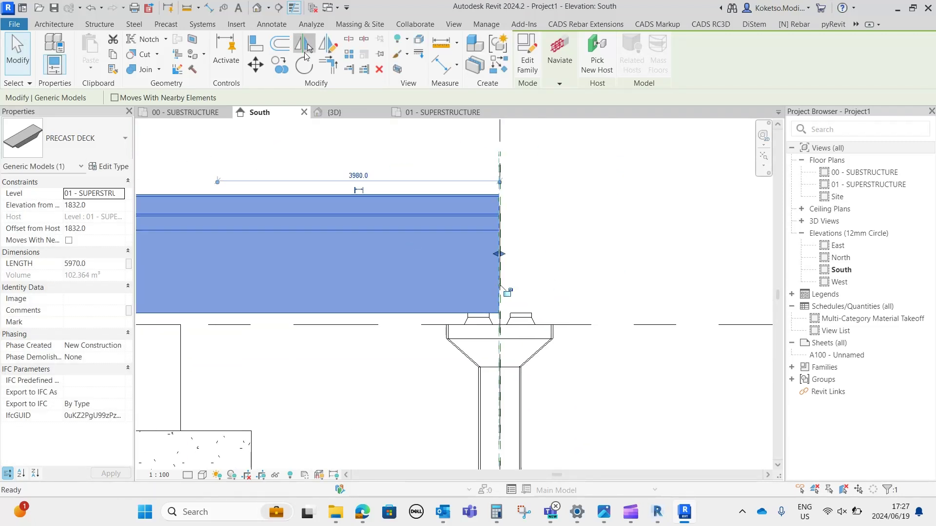
- Mirror the end-span deck about the PIER-01 grid to create a deck in the next span
click(305, 55)
scroll(502, 163, up, 2)
click(504, 161)
scroll(504, 161, down, 3)
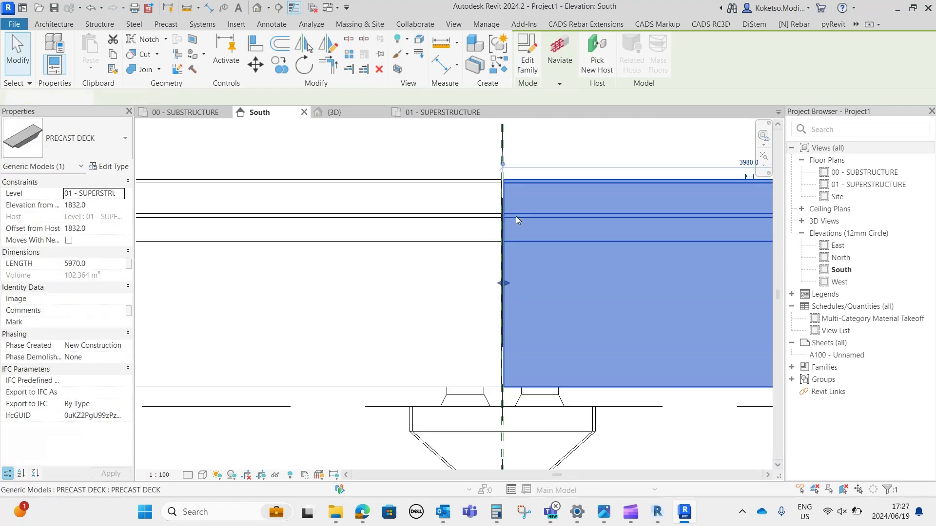
- Stretch the mirrored deck's free end to the near reference plane at PIER-02, for a LENGTH of 11980 mm
middle_drag(585, 297, 319, 277)
scroll(319, 277, down, 3)
middle_drag(700, 270, 385, 254)
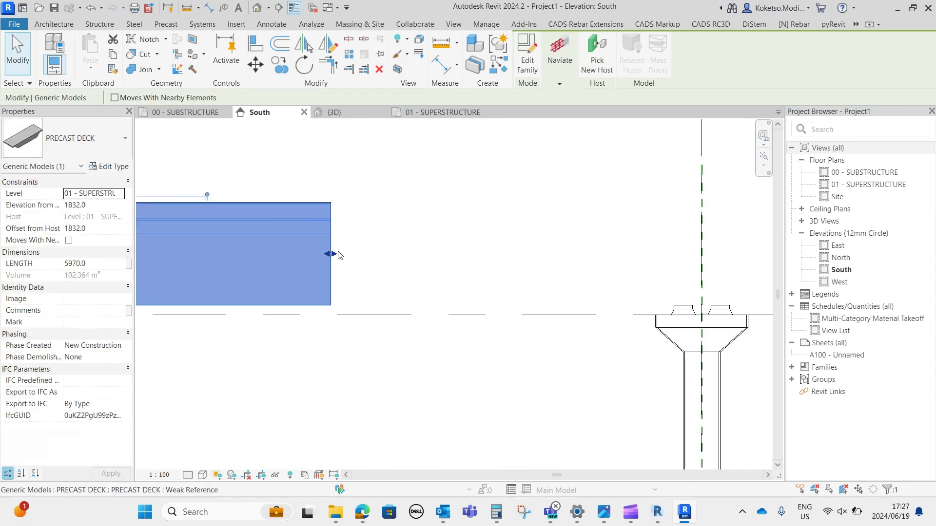
drag(340, 254, 722, 247)
scroll(687, 246, up, 2)
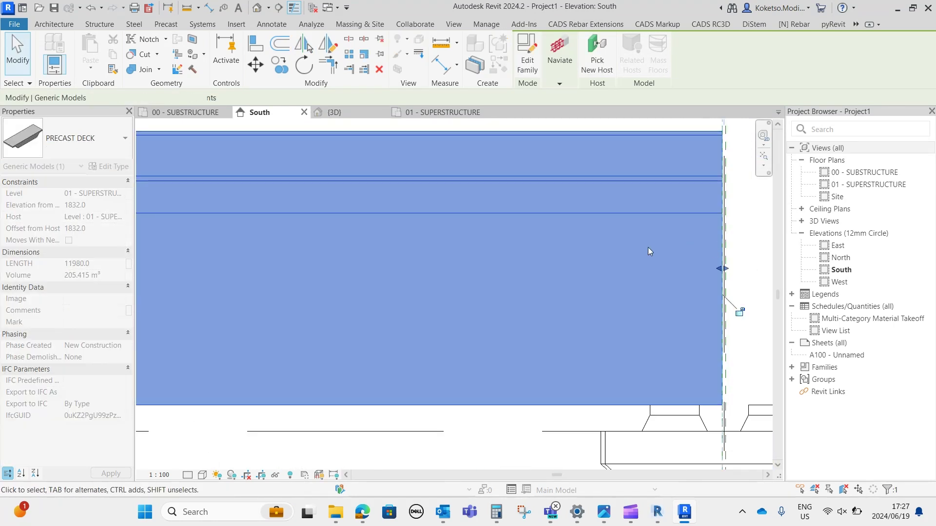
- Mirror the deck spanning PIER-01 to PIER-02 about the PIER-02 grid to fill the span to PIER03
scroll(648, 247, down, 4)
click(305, 44)
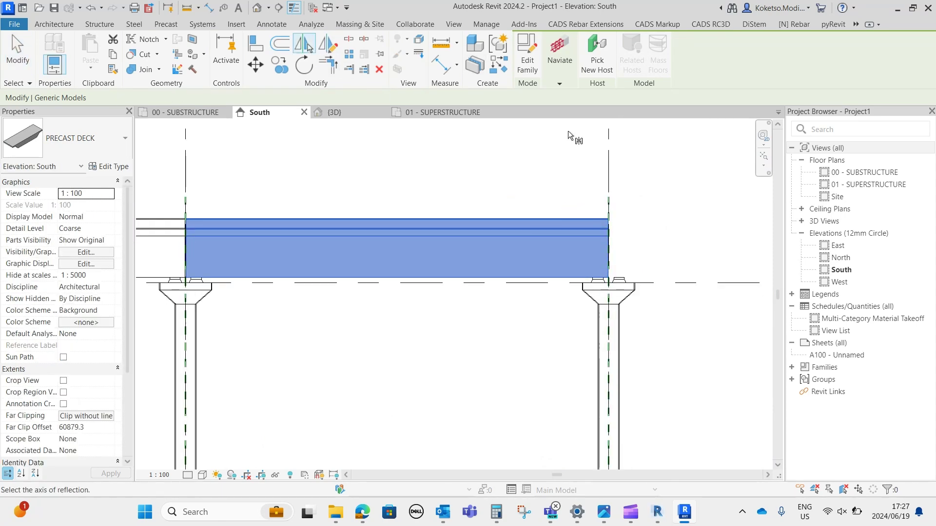
click(608, 168)
scroll(365, 204, down, 2)
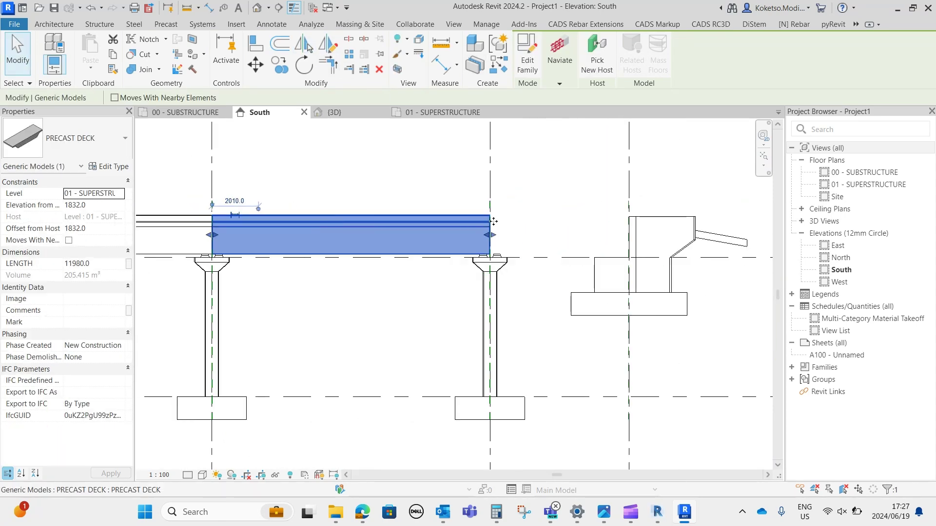
scroll(504, 219, down, 2)
- Mirror the deck between ABUTMENT-01 and PIER-01 about the PIER-02 grid to fill the last span at ABUTMENT-02
middle_drag(504, 219, 703, 217)
click(378, 223)
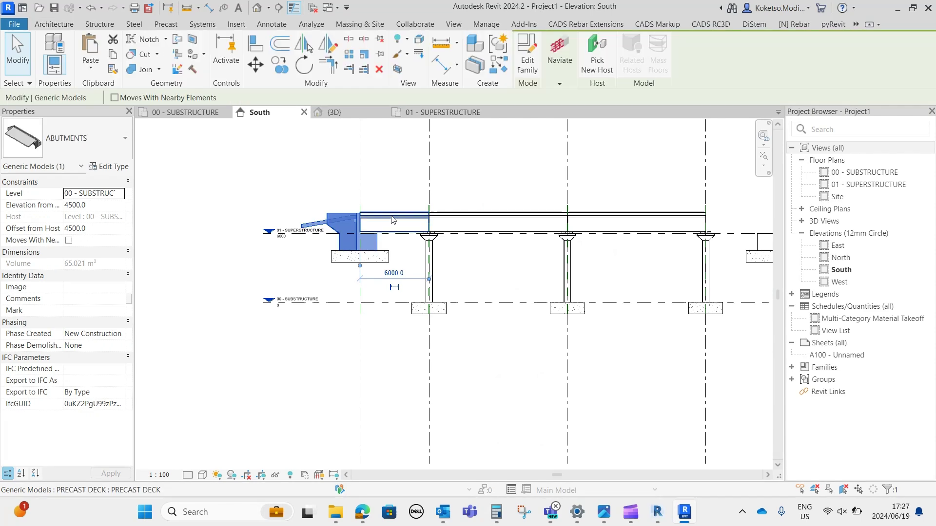
click(393, 220)
middle_drag(502, 171, 376, 172)
click(308, 46)
scroll(436, 183, up, 2)
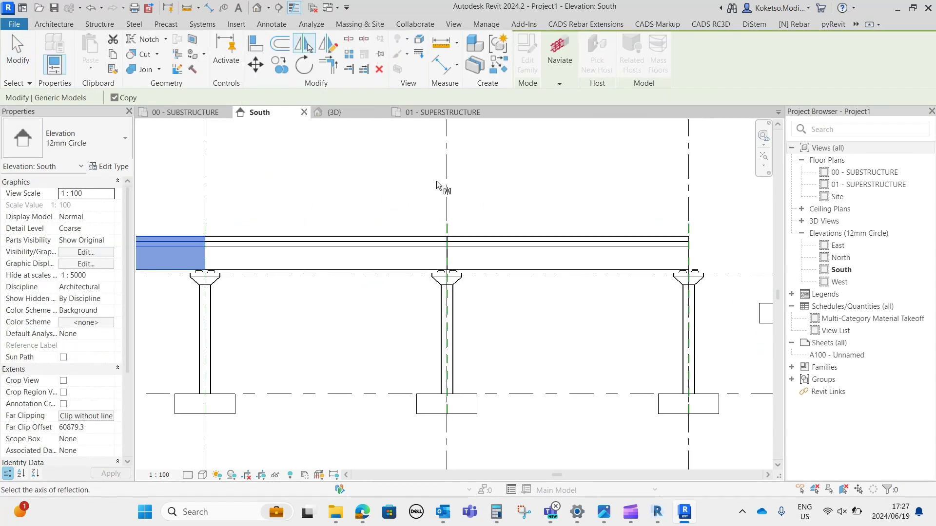
click(444, 184)
scroll(409, 202, down, 2)
click(413, 168)
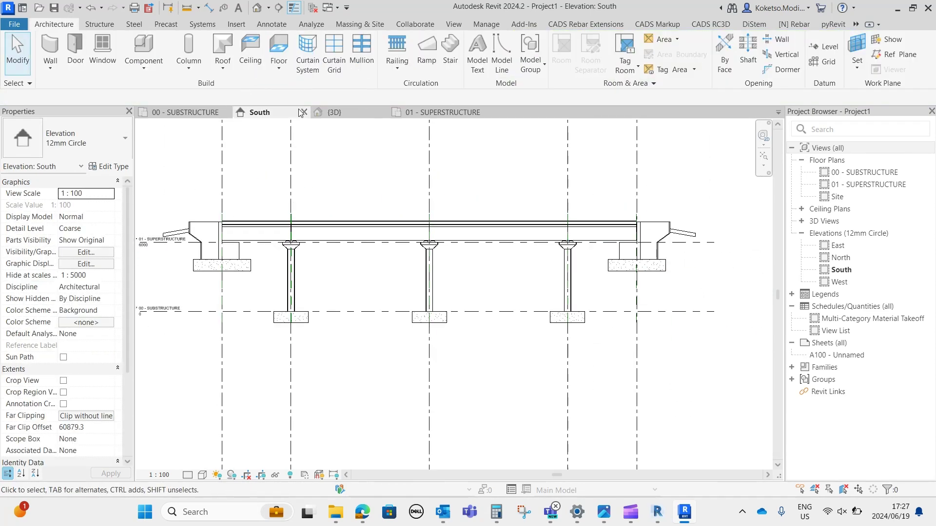
- Examine the completed deck spans in the 3D view, focusing on the deck end at the abutment
click(358, 116)
shift+middle_drag(434, 288, 656, 347)
click(629, 290)
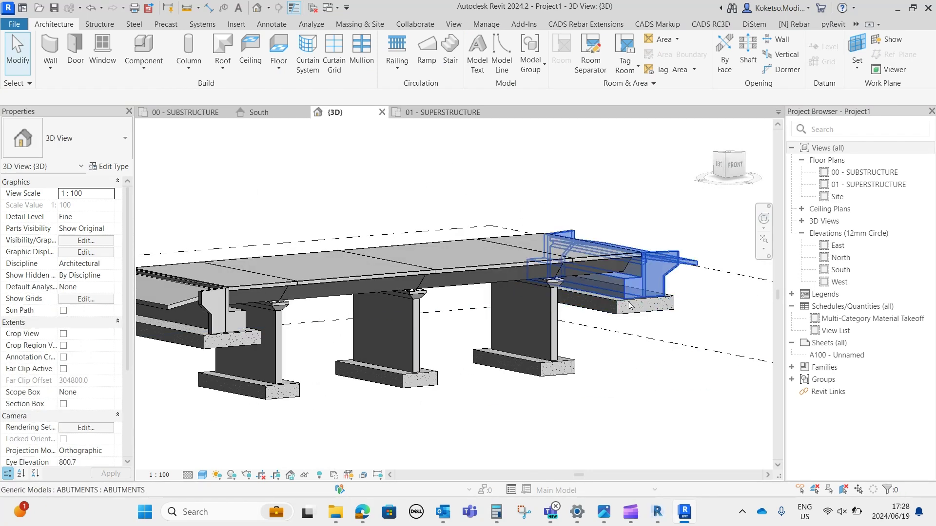
shift+middle_drag(629, 292, 616, 338)
click(628, 339)
scroll(615, 338, up, 3)
shift+middle_drag(618, 379, 621, 332)
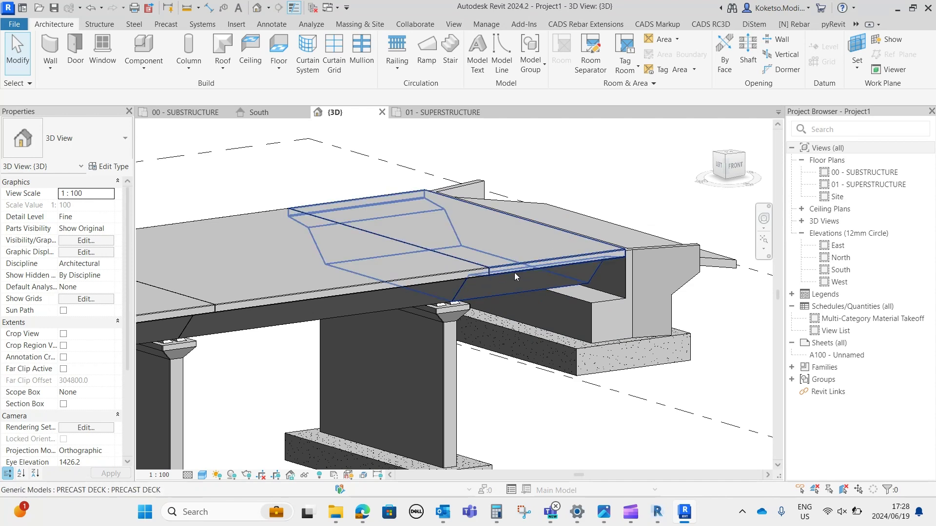
- Open the ABUTMENTS family of the abutment at the deck's end for editing and show its Ref. Level floor plan
scroll(512, 276, up, 2)
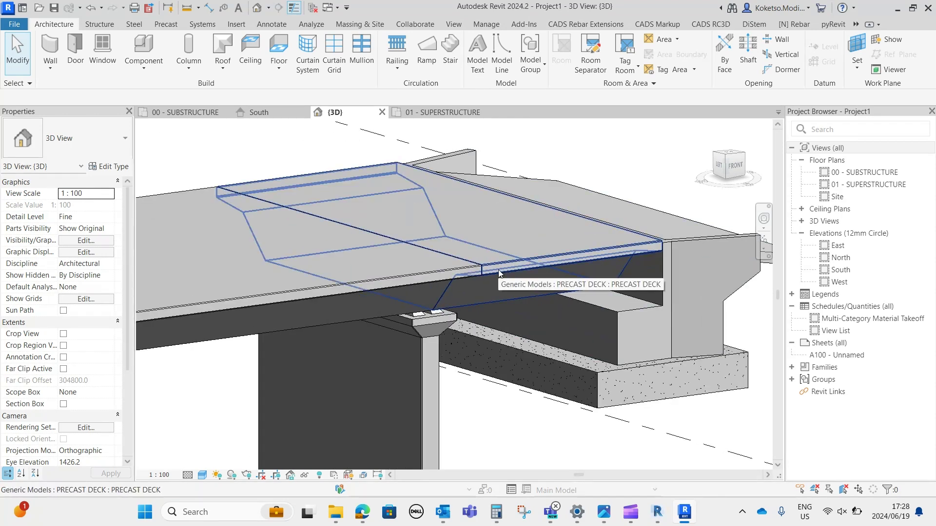
click(560, 293)
scroll(463, 223, down, 2)
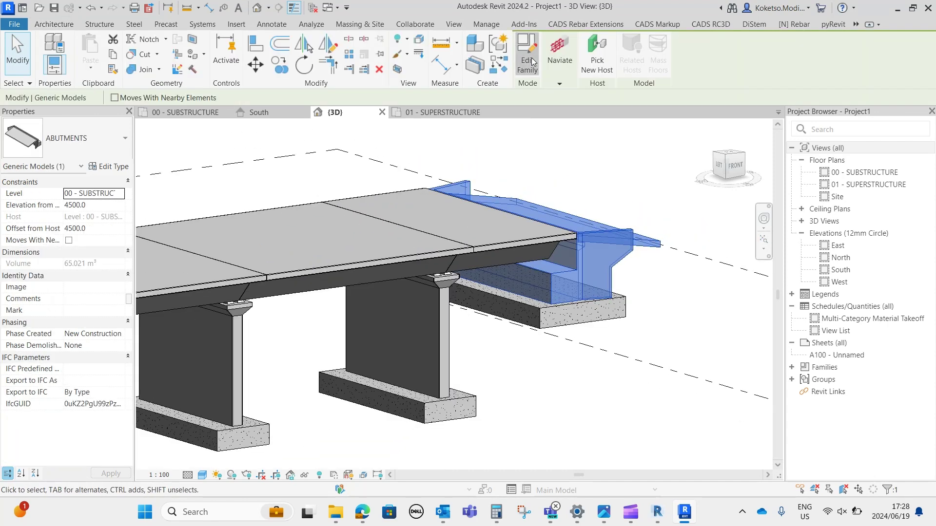
click(531, 57)
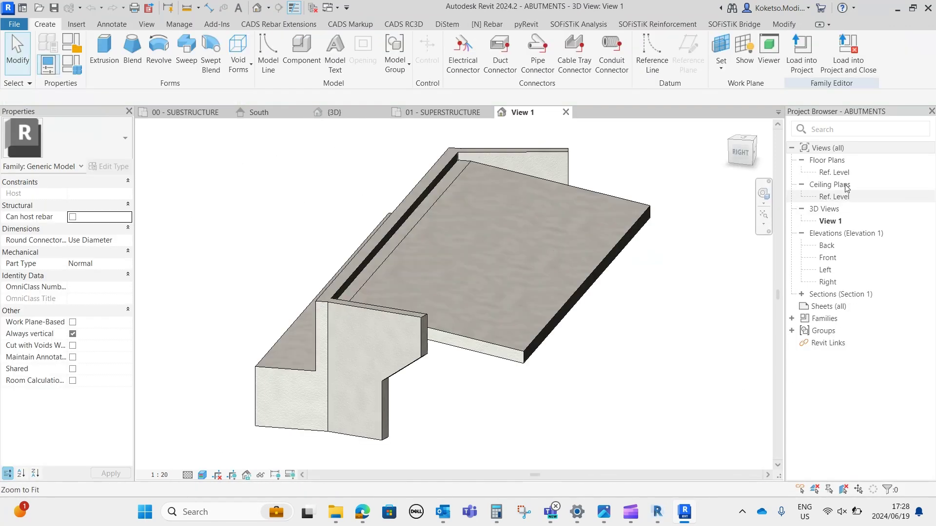
double_click(834, 173)
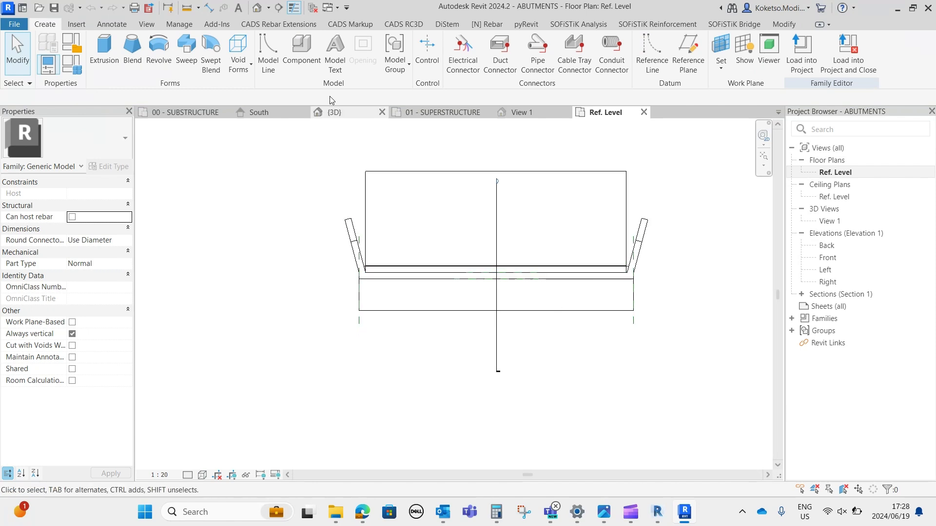
- Load the PRECAST DECK family from the THEVDCSPACE - RAILWAY BRIDGE folder inside The VDC Space documents folder
click(77, 24)
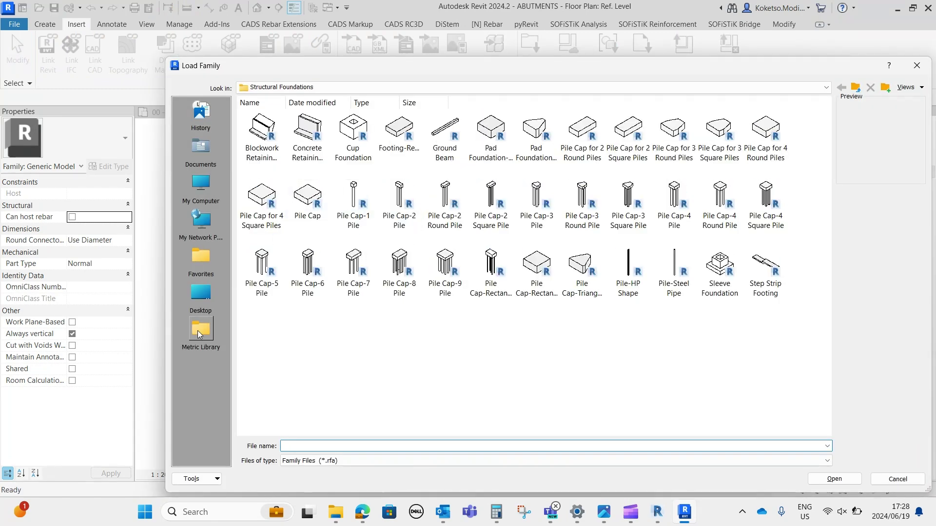
click(200, 330)
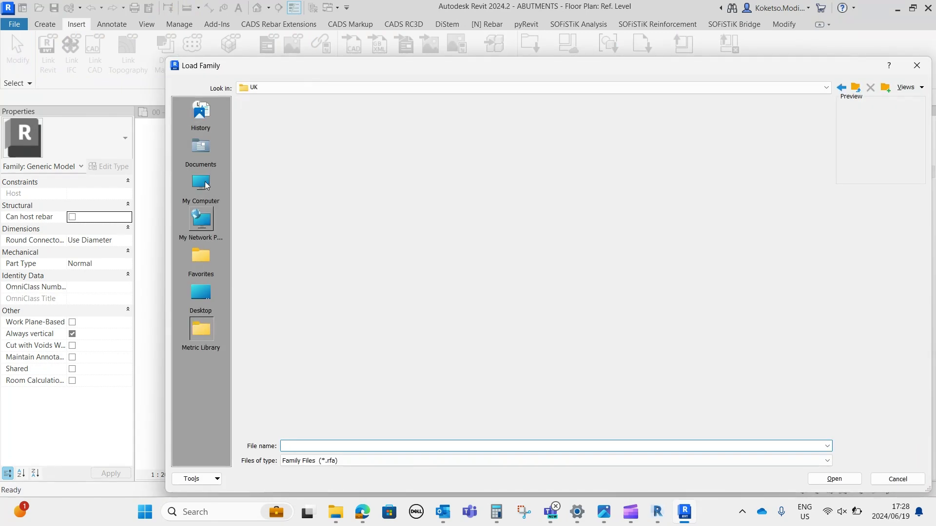
click(200, 146)
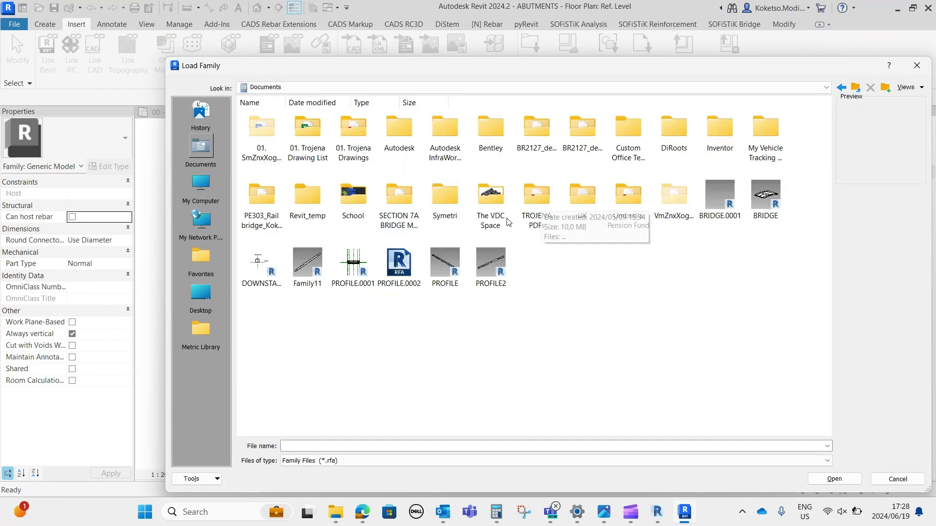
double_click(485, 198)
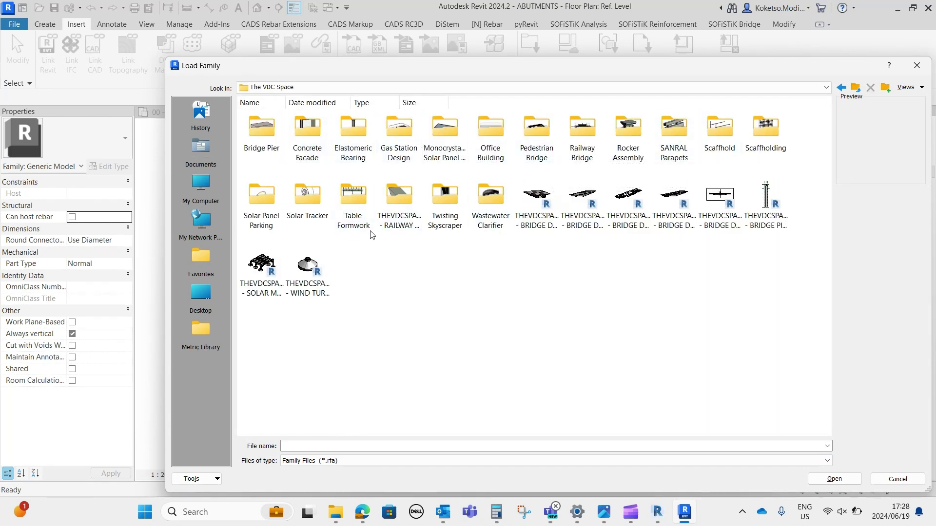
double_click(388, 193)
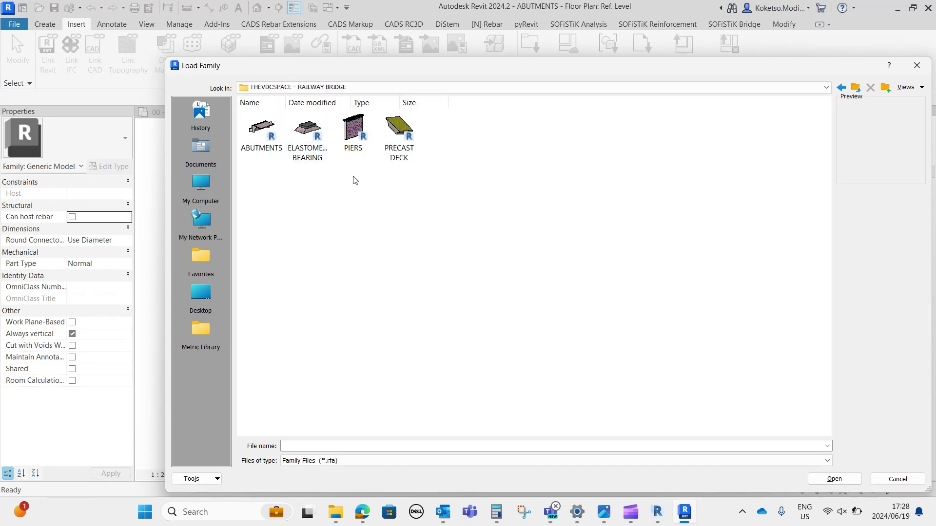
click(403, 142)
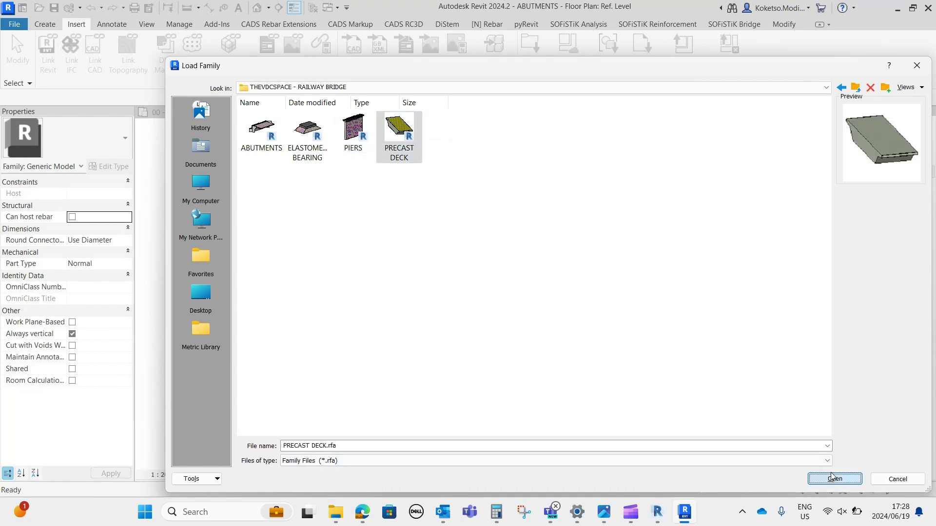
click(833, 479)
- Place one PRECAST DECK component on the centre reference plane, directly in front of the abutment wall
click(53, 27)
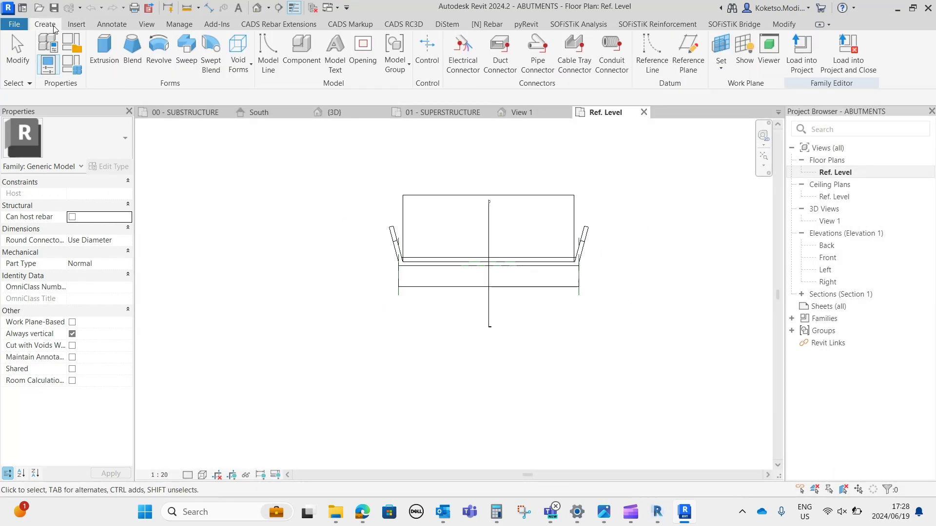
click(316, 55)
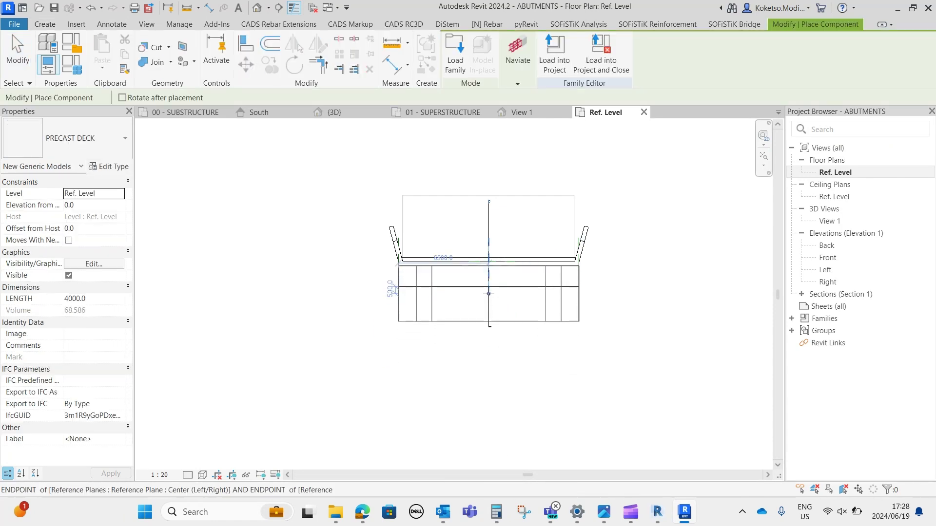
click(493, 312)
key(Escape)
key(Escape)
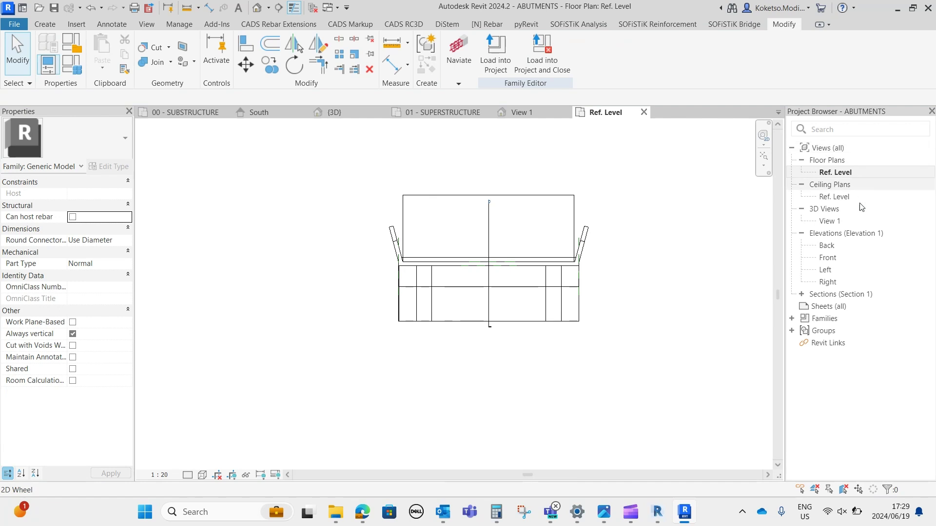
- In the Left elevation, move the precast deck vertically up about 3400 mm so it sits above the abutment's bearing shelf
double_click(832, 270)
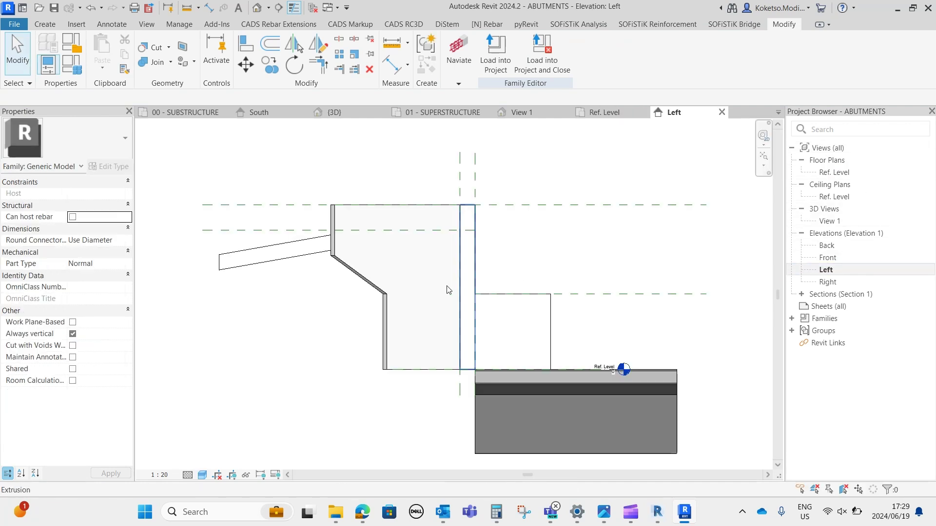
click(588, 417)
middle_drag(588, 418, 562, 343)
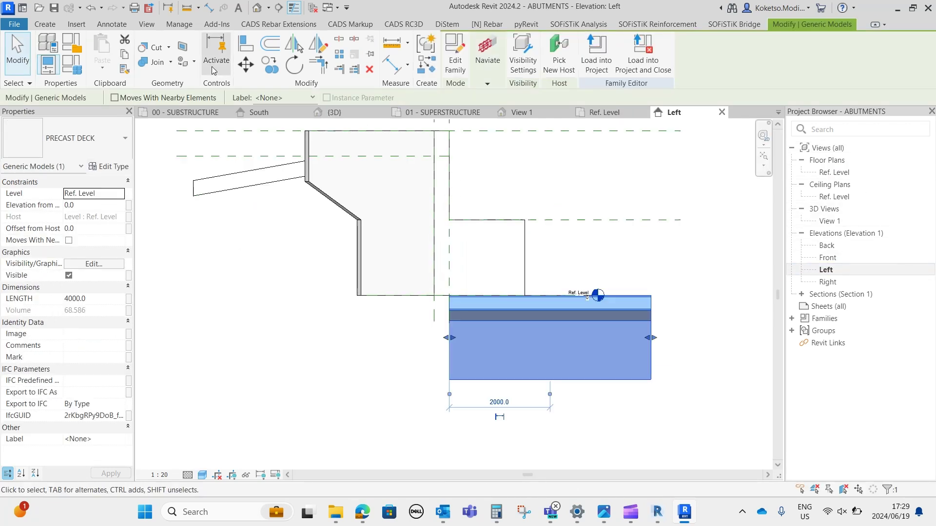
click(246, 65)
click(580, 380)
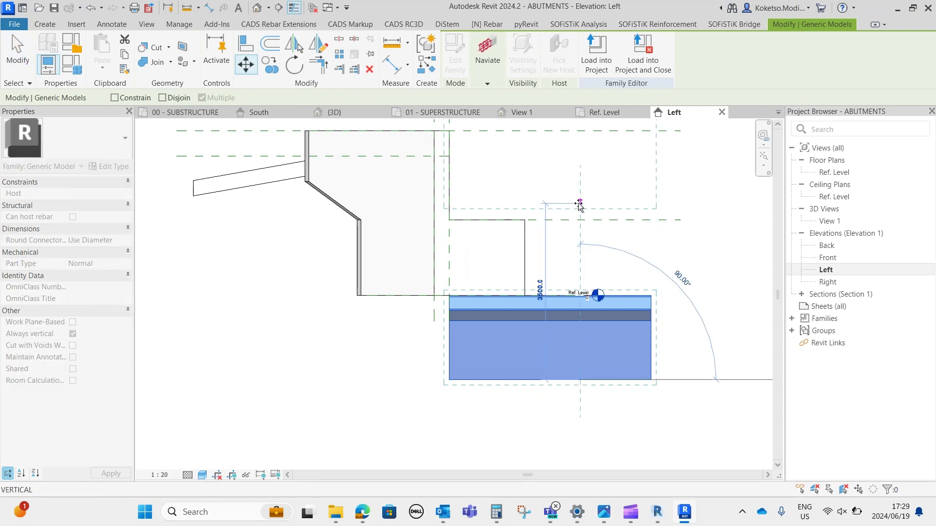
click(578, 210)
scroll(493, 200, up, 3)
click(471, 251)
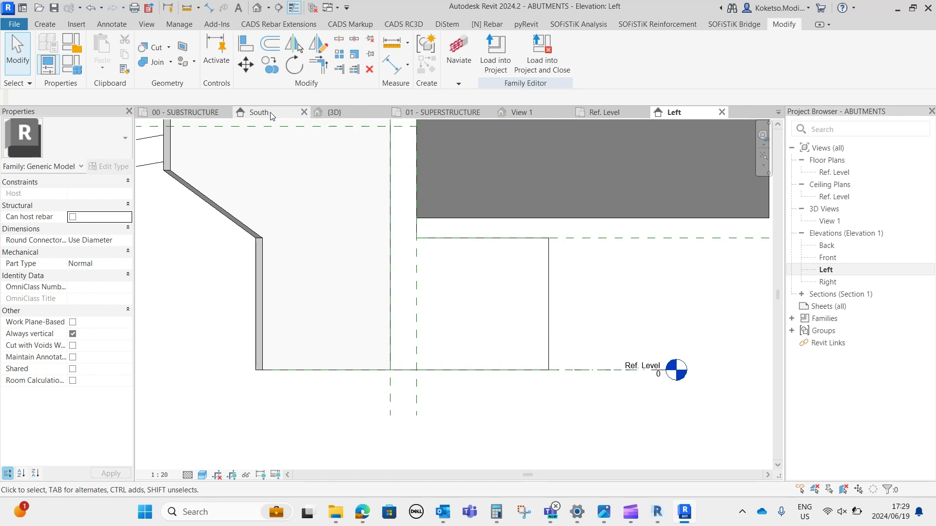
- Dimension the gap between the bearing shelf and the deck's underside and set it to 160 mm
scroll(310, 151, up, 2)
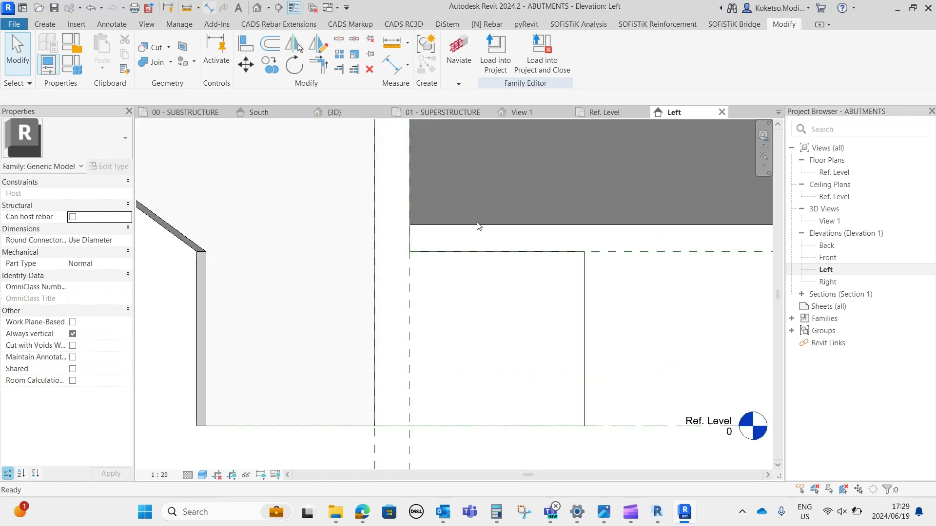
key(d)
key(i)
click(529, 252)
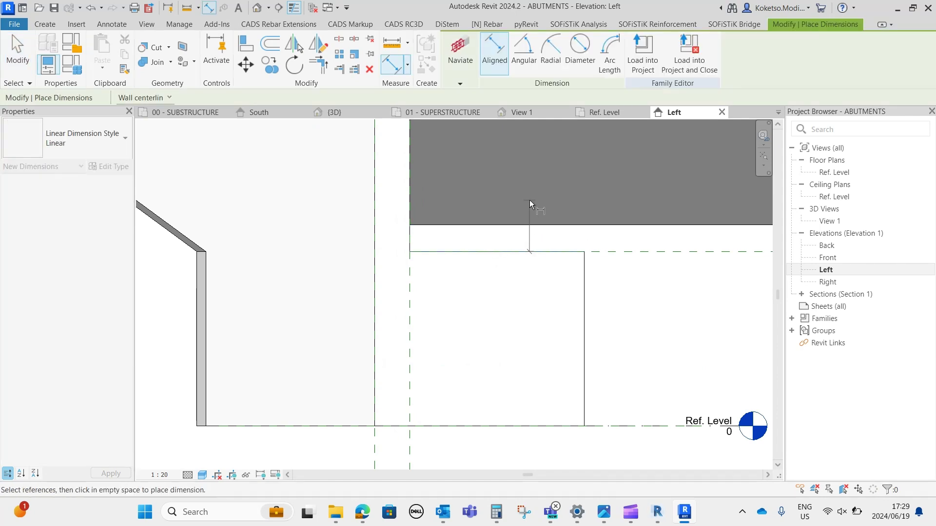
click(539, 225)
scroll(540, 220, up, 2)
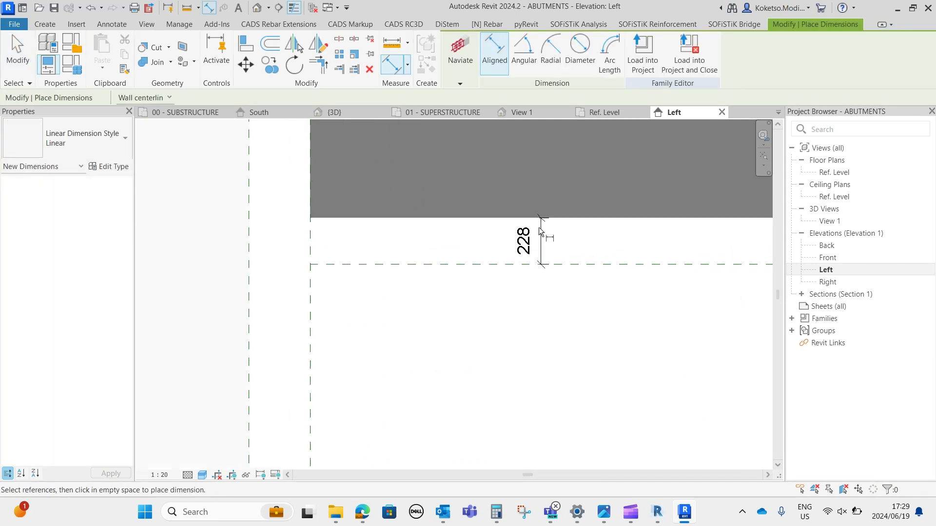
click(539, 227)
key(Escape)
click(540, 216)
click(531, 239)
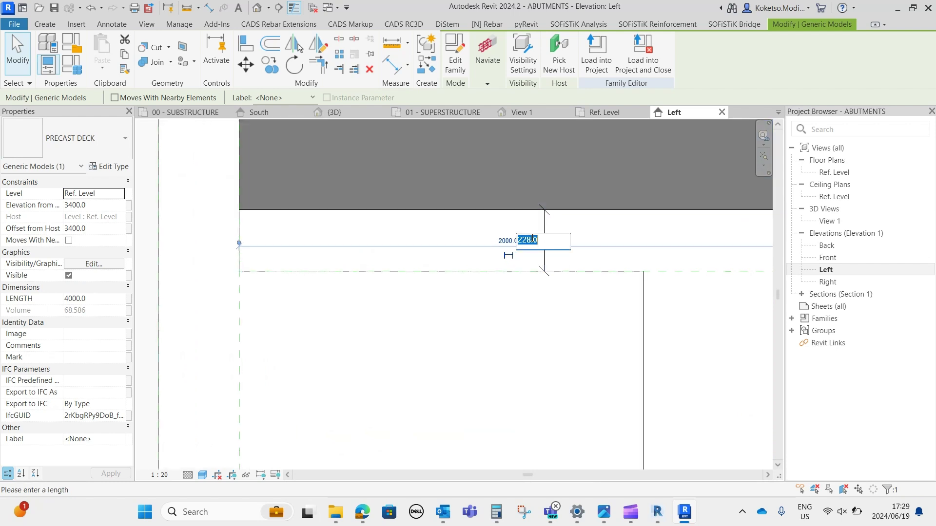
key(Return)
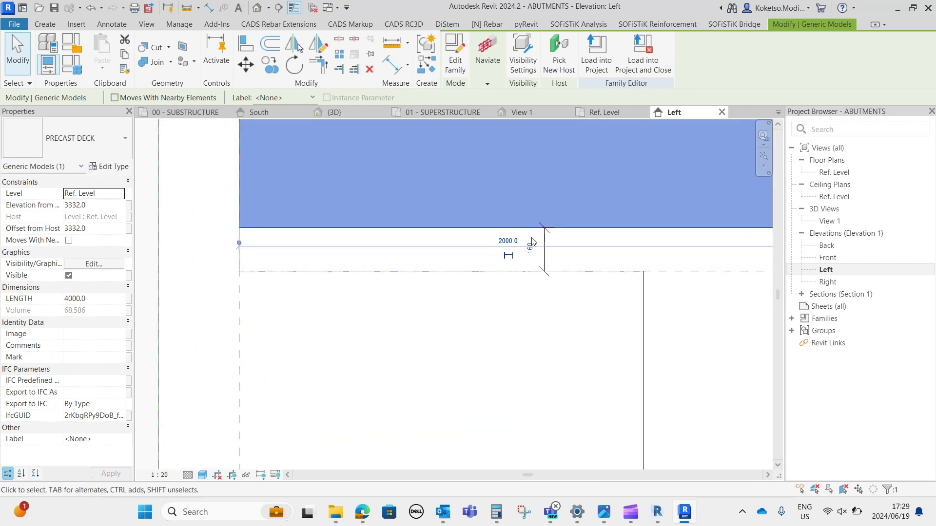
double_click(531, 245)
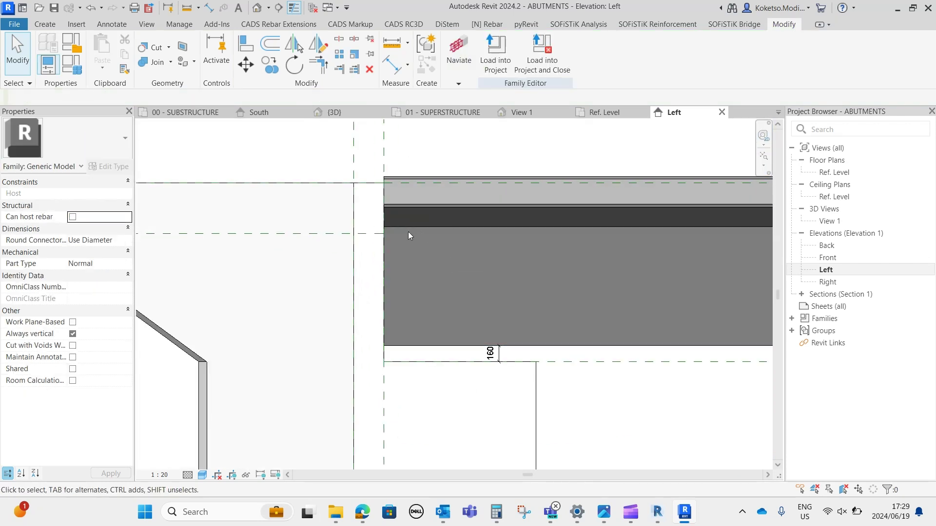
- Move the precast deck 20 mm horizontally away from the abutment wall
click(410, 209)
scroll(398, 274, up, 2)
click(246, 64)
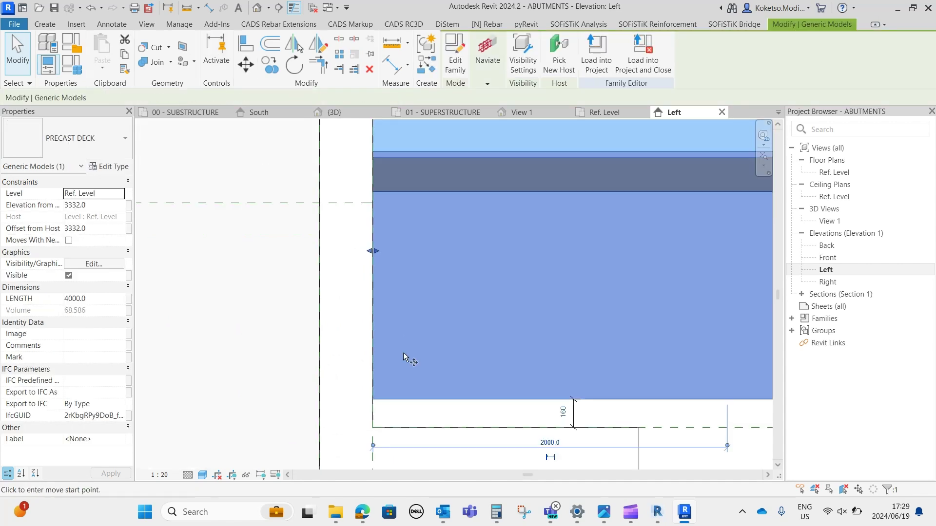
click(372, 335)
text(2)
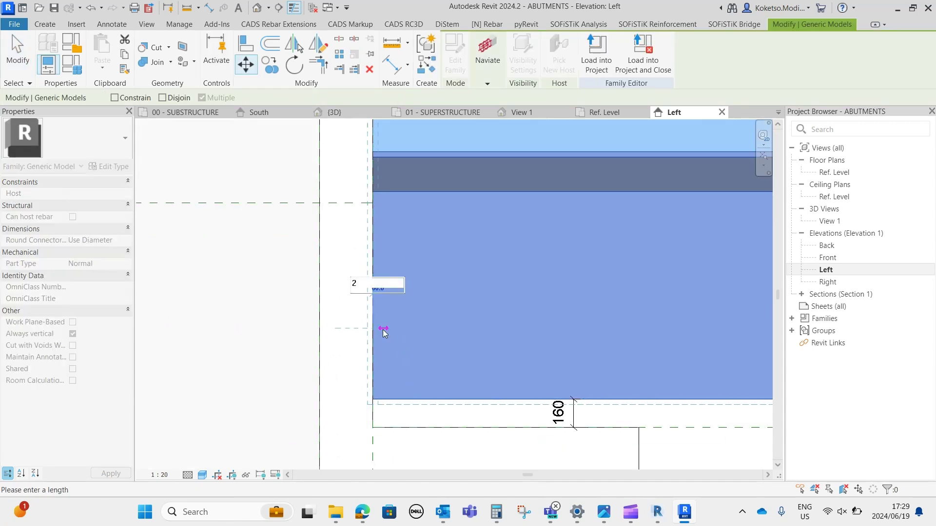
text(0)
key(Return)
scroll(383, 329, down, 2)
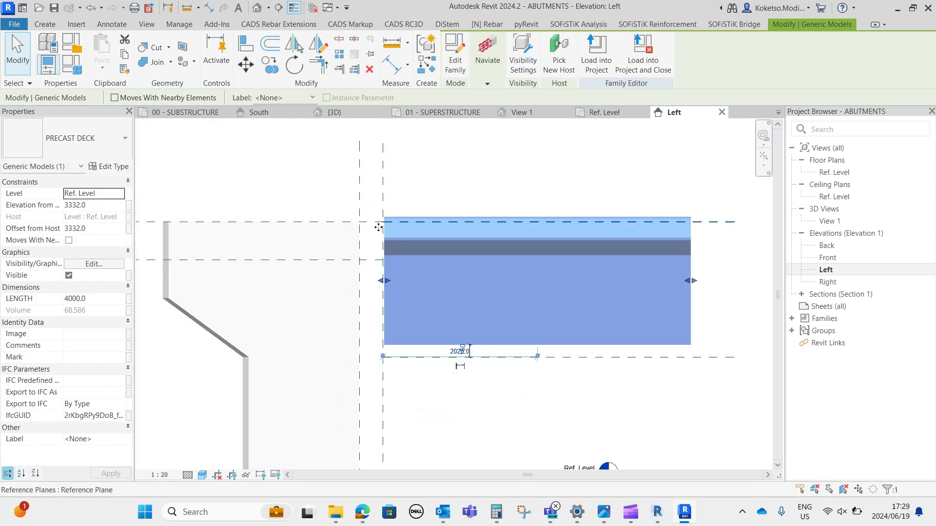
- Examine the deck's fit between the abutment's wing walls from the front in the family's 3D view
click(528, 146)
click(547, 113)
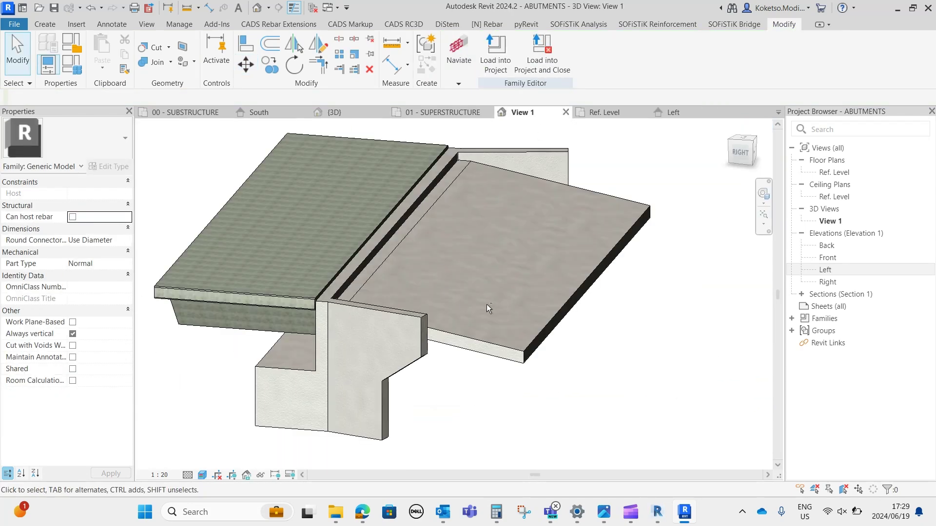
shift+middle_drag(486, 304, 507, 352)
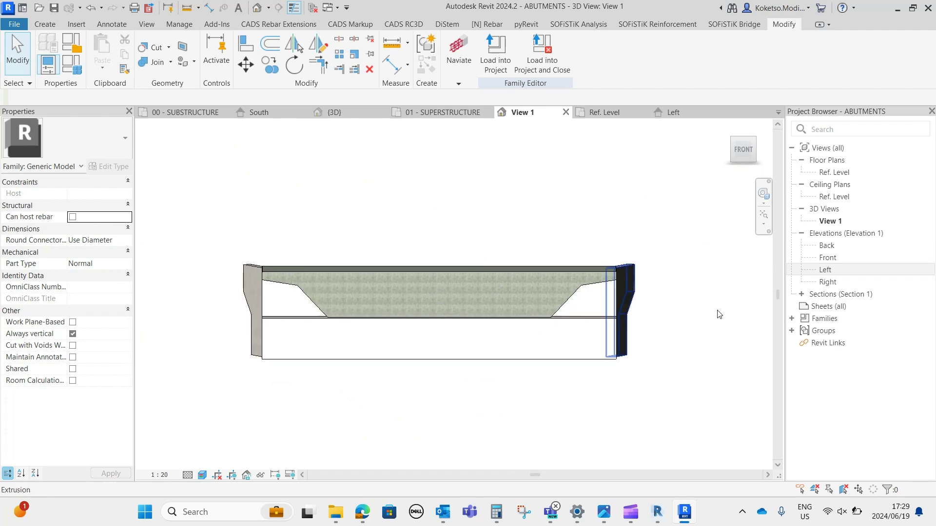
- Open the Front elevation and display it at Fine detail level with shaded surfaces
double_click(828, 258)
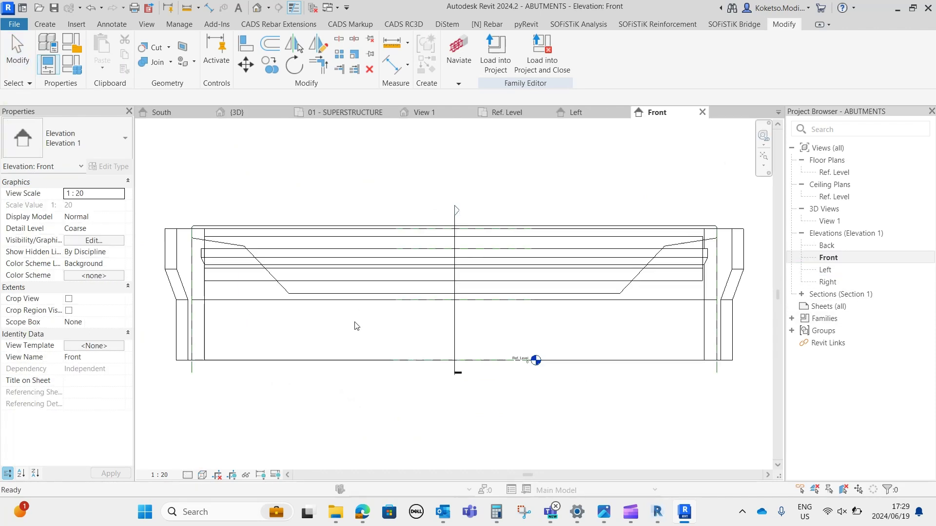
click(202, 474)
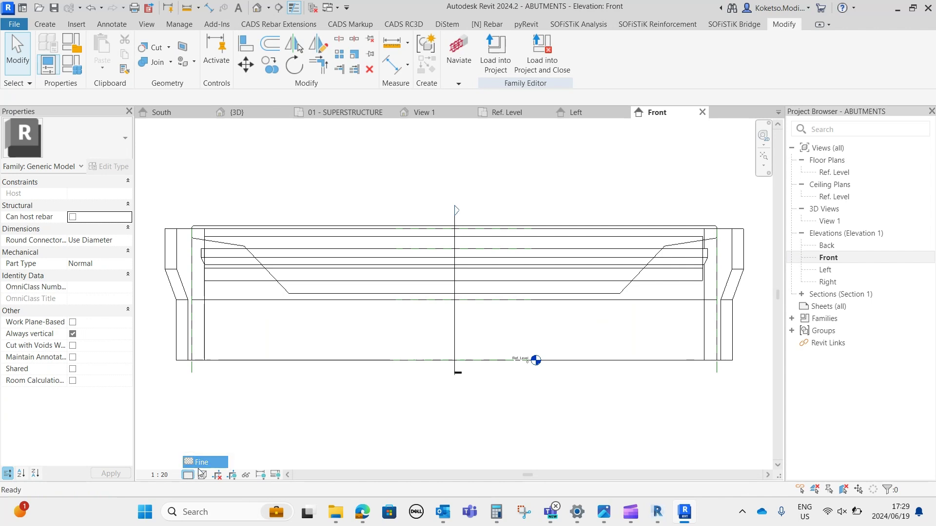
click(204, 476)
click(219, 423)
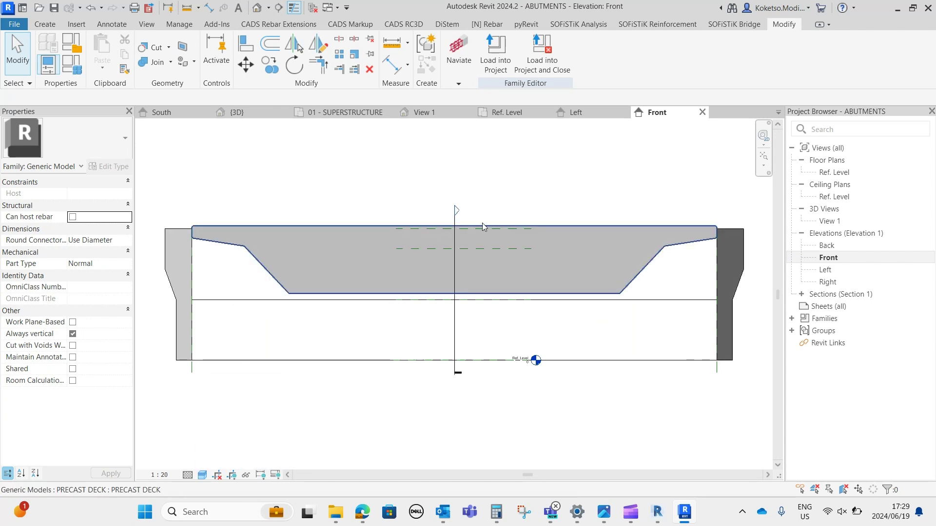
- Start an extrusion sketch with lines along the wing wall's inner face, from bearing shelf to deck, and the deck's sloping underside edge
scroll(725, 256, up, 6)
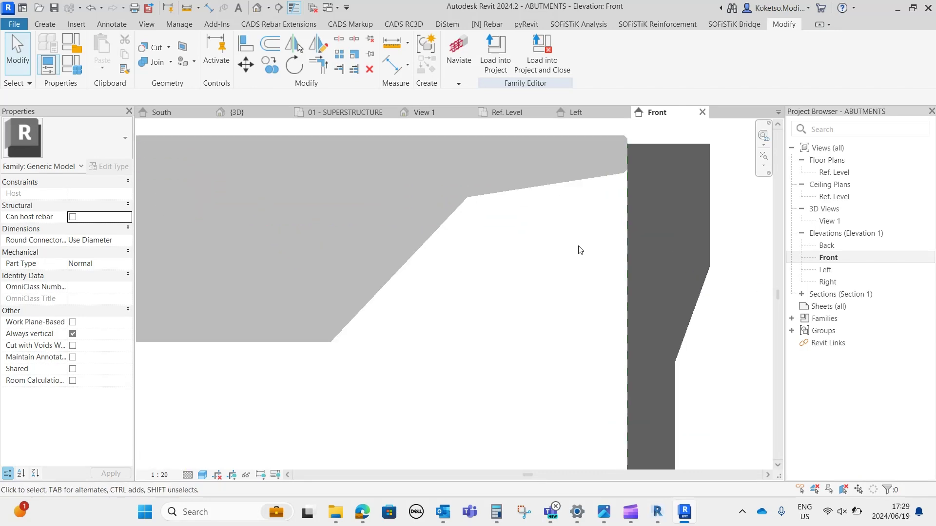
click(47, 25)
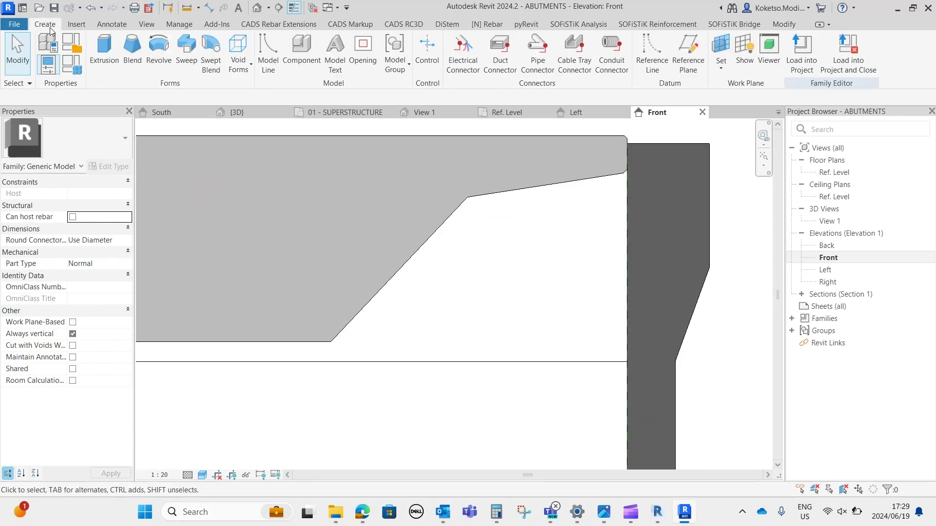
click(97, 60)
click(628, 358)
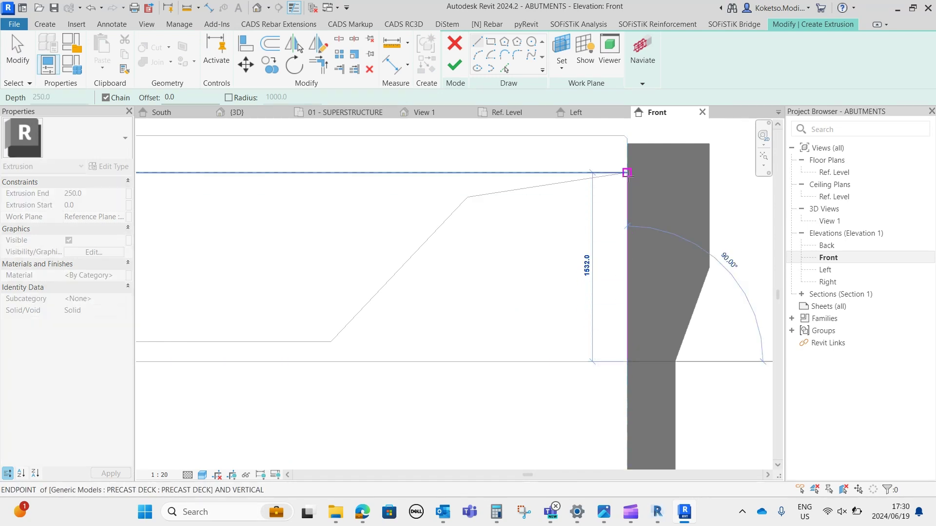
click(627, 173)
key(Escape)
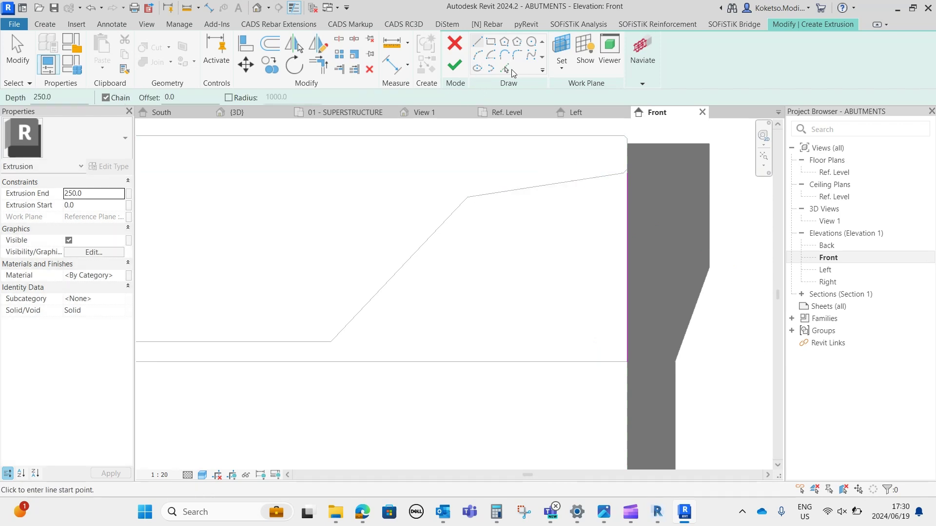
key(Escape)
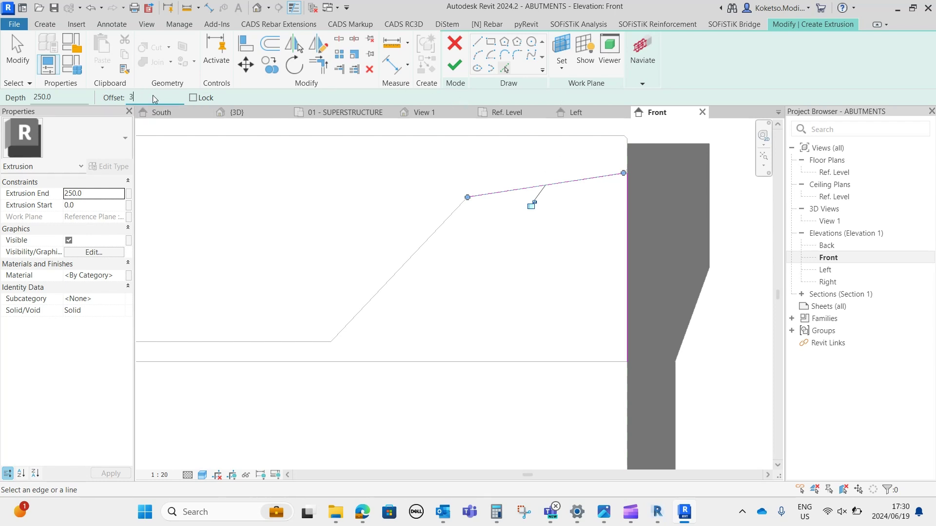
- Add a vertical sketch line offset 300 mm from the wing wall's inner face, on the deck side
text(00.0)
scroll(603, 269, up, 1)
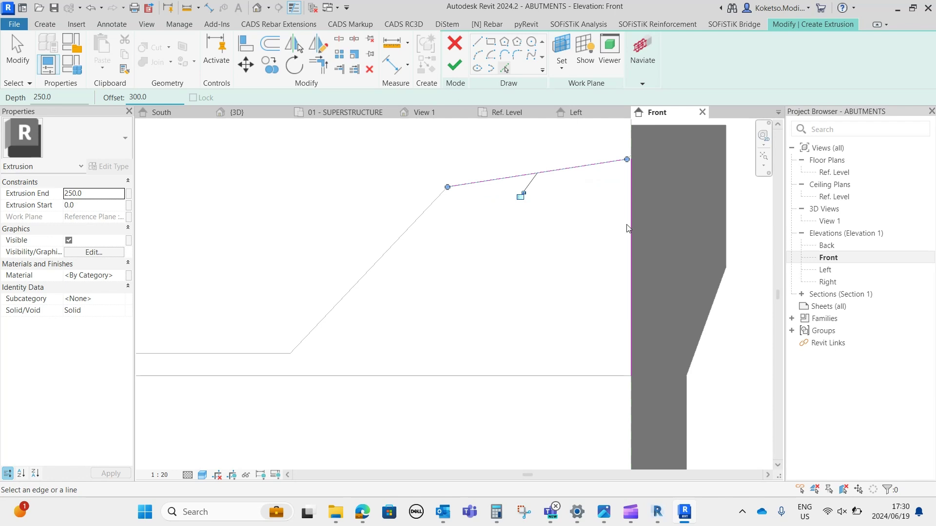
click(629, 228)
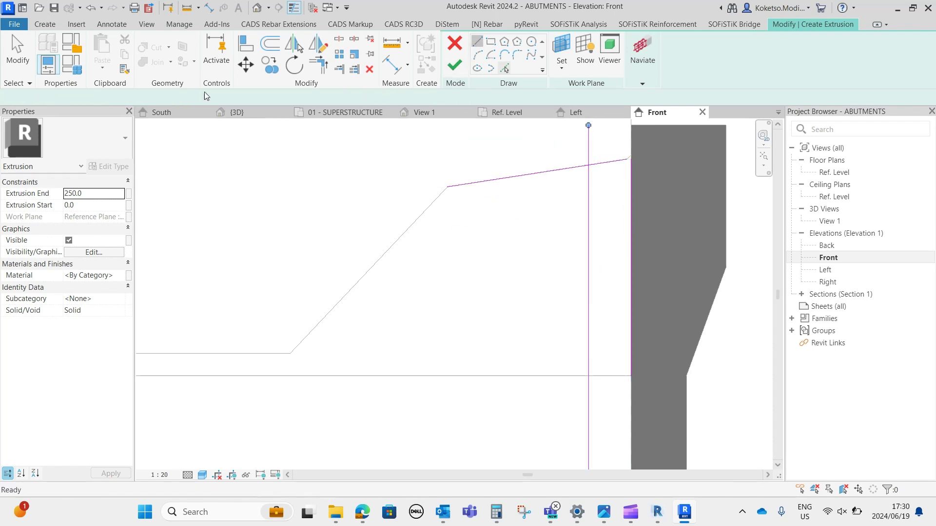
- Draw a 300 mm horizontal line between the two vertical sketch lines and move it down onto the bearing shelf
click(590, 375)
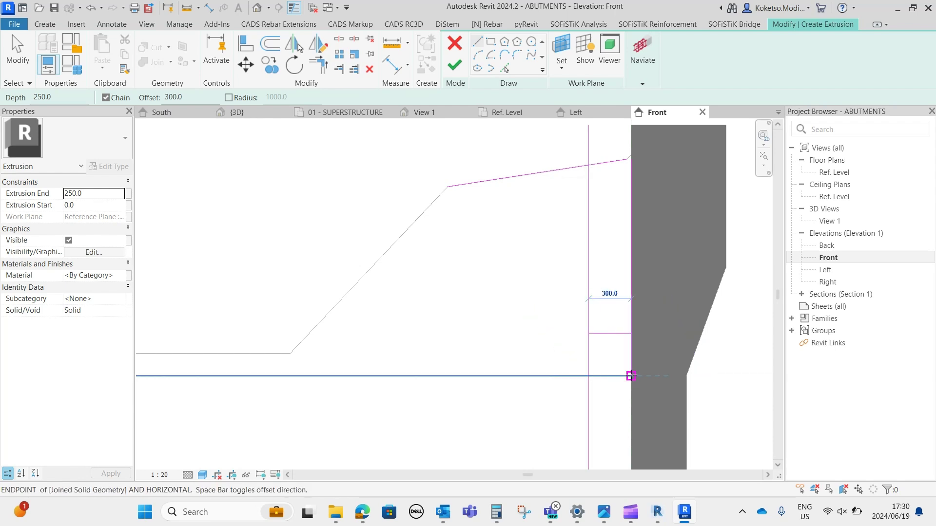
click(631, 376)
key(Escape)
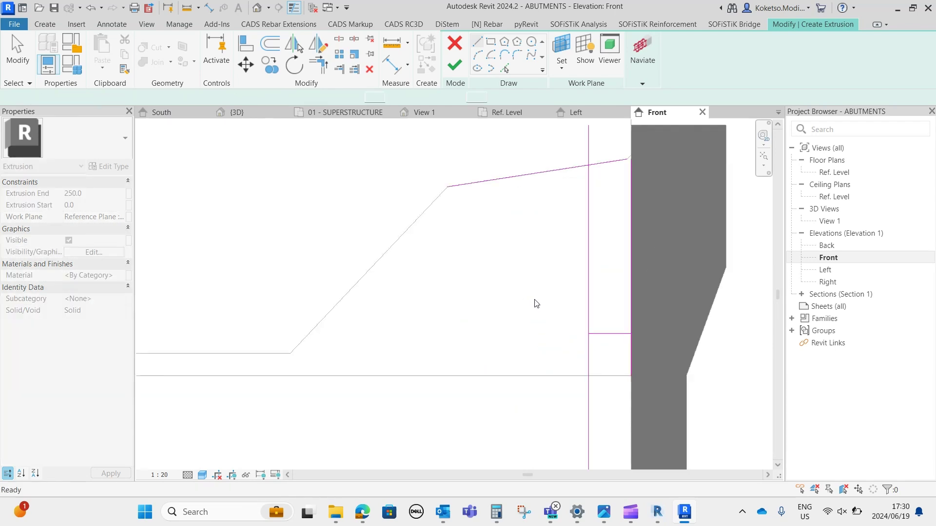
key(Escape)
click(607, 375)
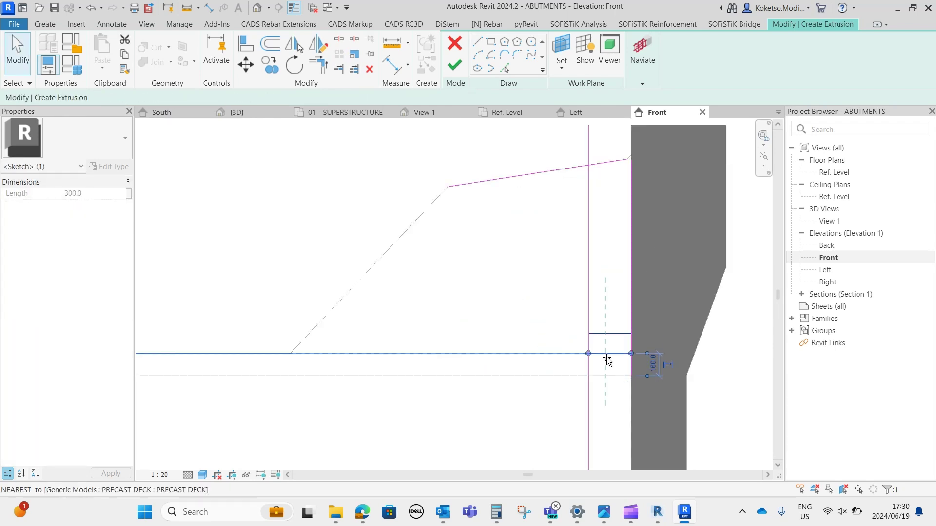
key(Escape)
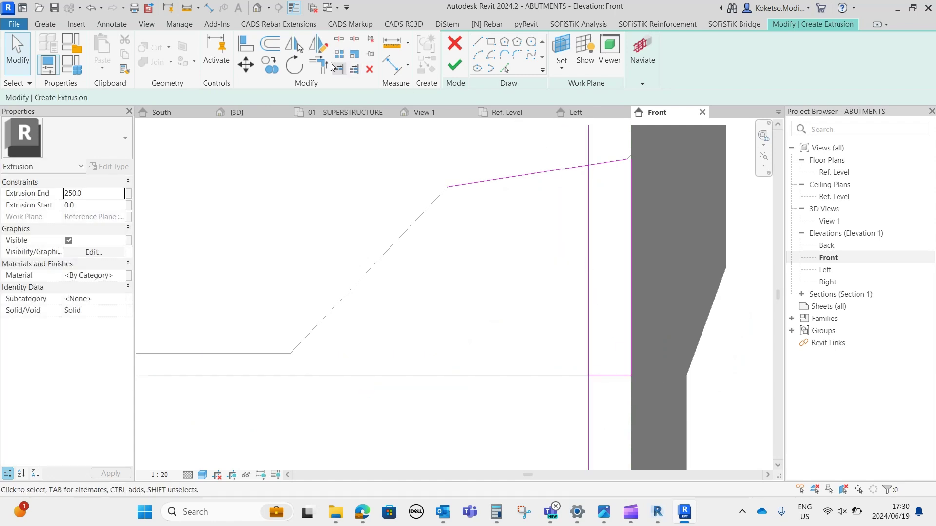
- Trim the sketch lines into a closed profile beside the wing wall and finish the extrusion
click(318, 66)
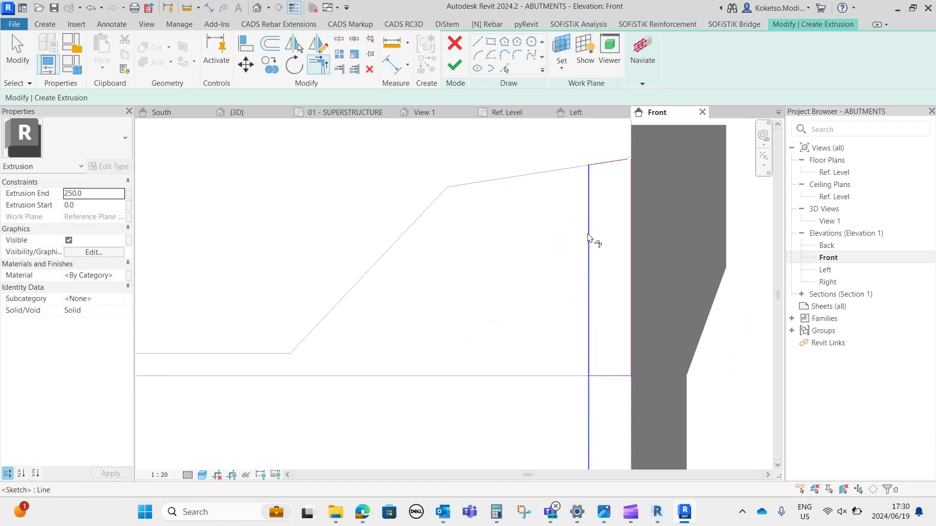
click(589, 278)
click(631, 351)
scroll(613, 168, down, 3)
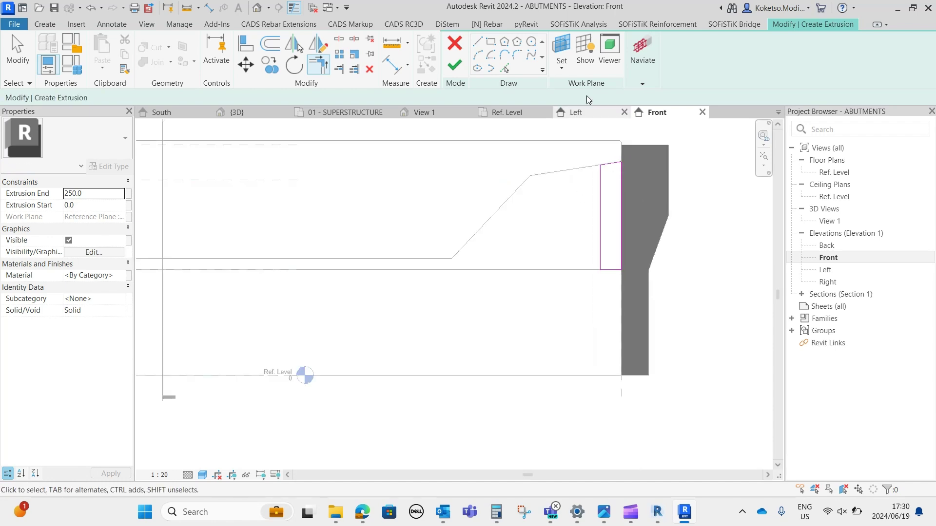
click(455, 65)
- Stretch the new block in the 3D view to the bearing shelf's front face, for an extrusion end of 1500 mm
click(443, 113)
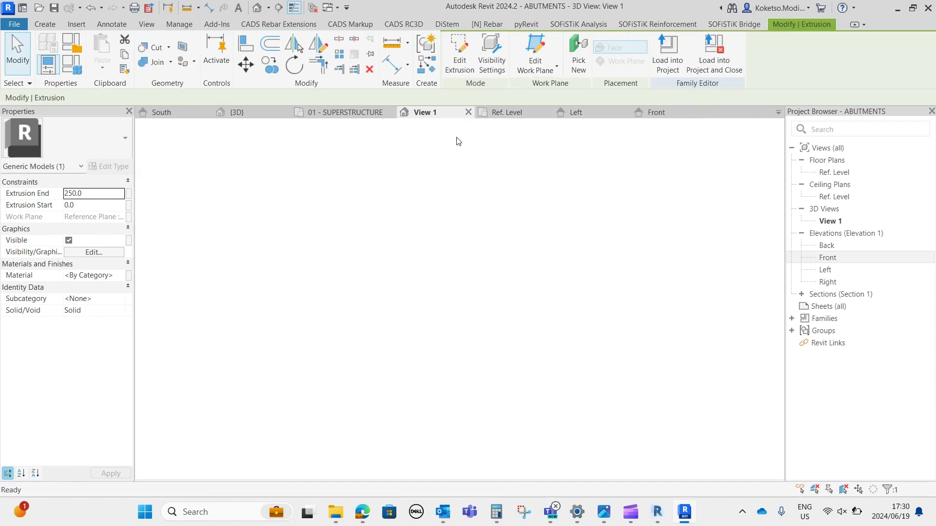
shift+middle_drag(641, 297, 592, 336)
scroll(591, 334, up, 8)
key(Escape)
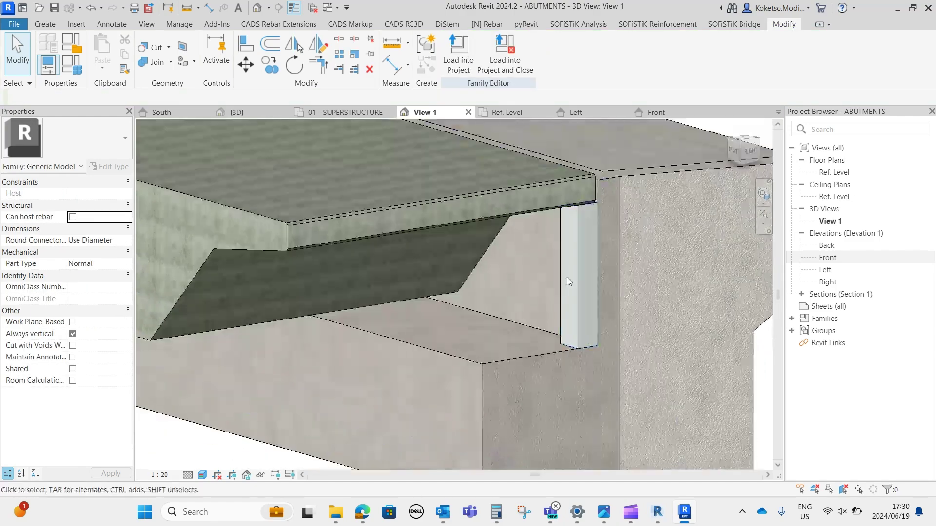
click(568, 281)
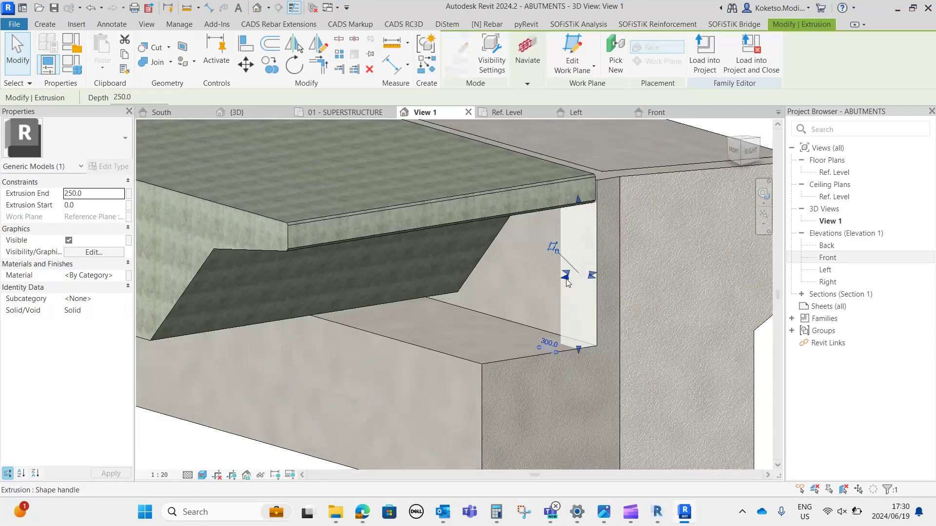
drag(561, 278, 478, 301)
key(Escape)
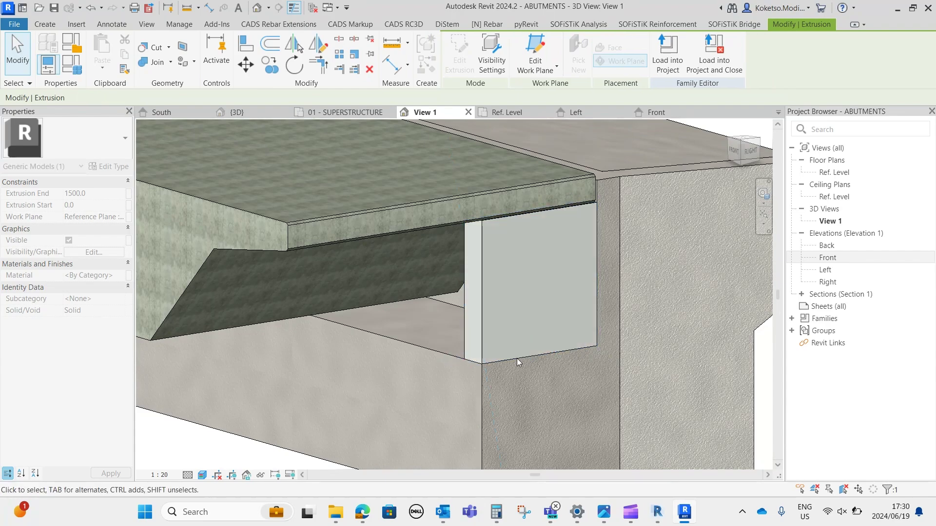
- Start a second extrusion in the Front elevation, sketching down the first block's inner side and along the bearing shelf towards the deck's lower corner
shift+middle_drag(517, 358, 623, 334)
scroll(520, 315, down, 2)
scroll(573, 297, down, 2)
shift+middle_drag(574, 299, 557, 342)
scroll(553, 325, up, 2)
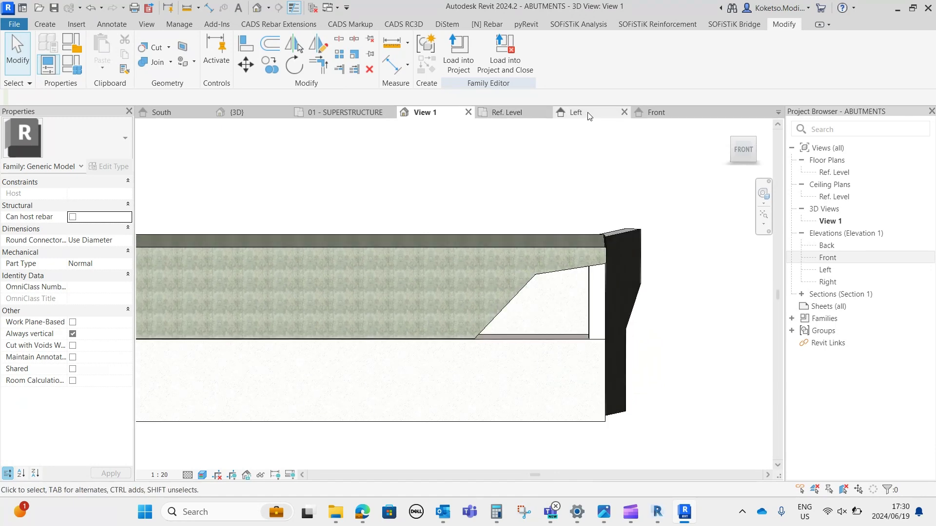
click(655, 113)
scroll(580, 210, up, 2)
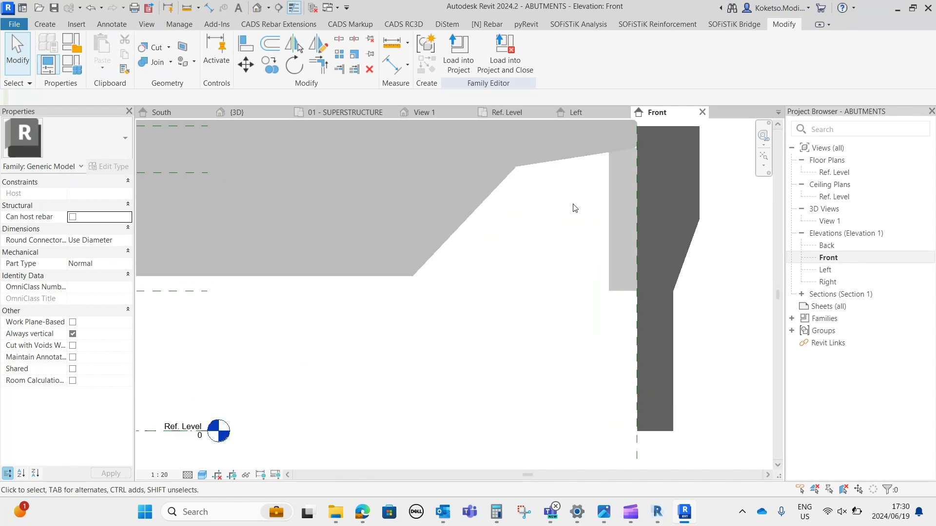
scroll(341, 171, down, 1)
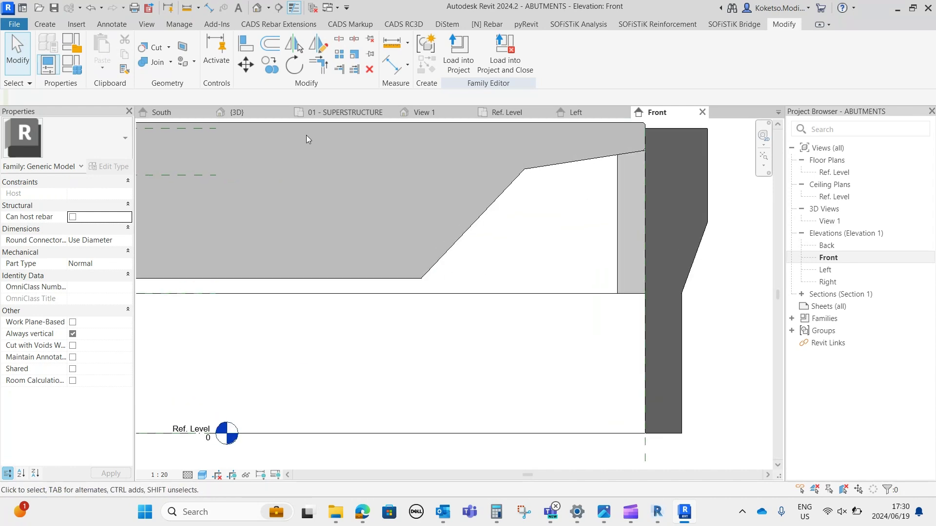
click(45, 24)
click(105, 51)
scroll(595, 161, up, 2)
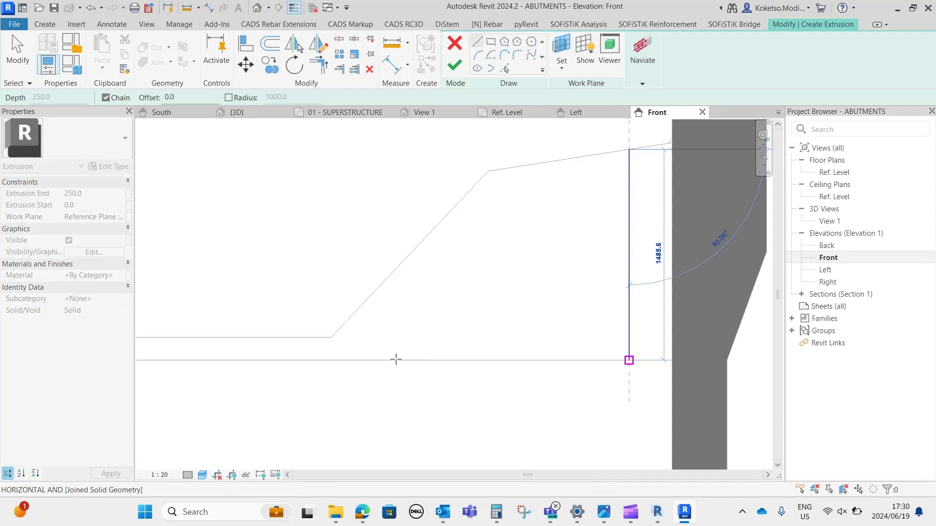
click(396, 359)
click(327, 361)
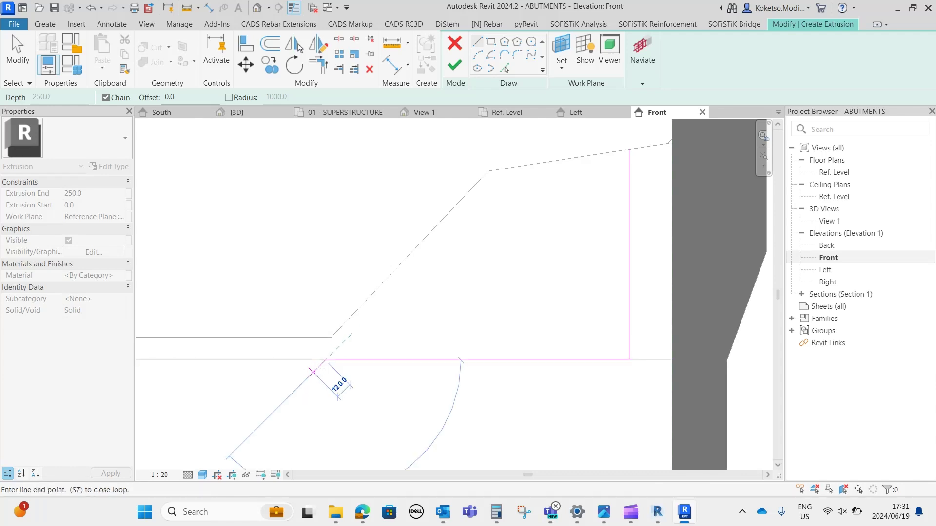
key(Escape)
key(Escape)
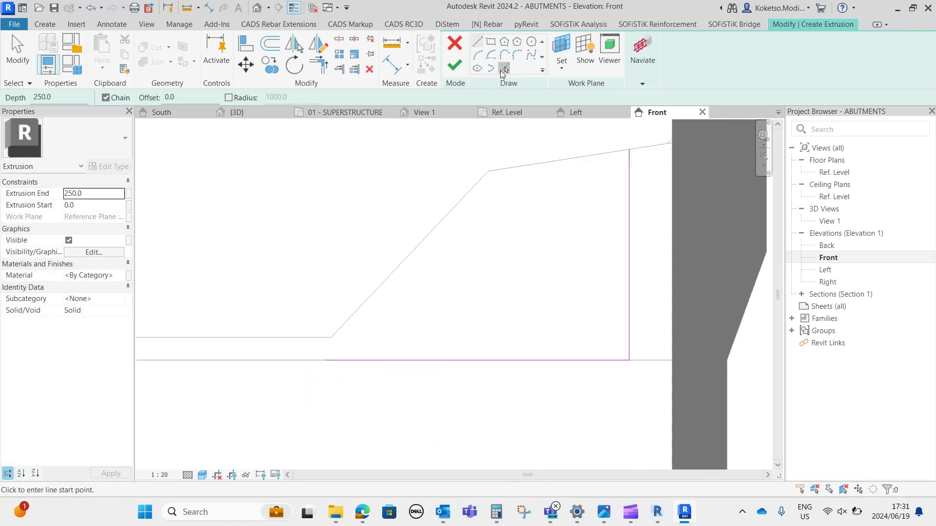
- Add the deck's two sloping underside edges to the second extrusion's sketch
click(504, 70)
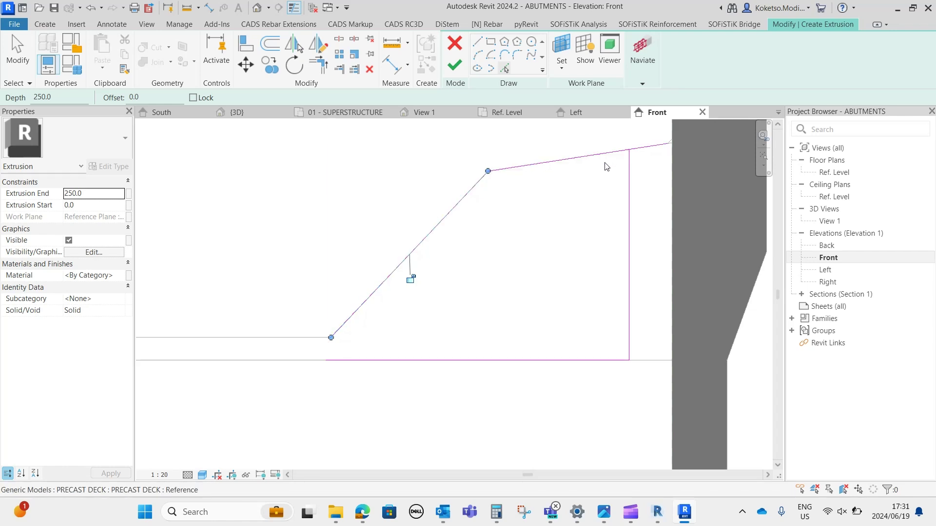
middle_drag(605, 163, 617, 195)
scroll(617, 195, down, 2)
scroll(458, 295, up, 2)
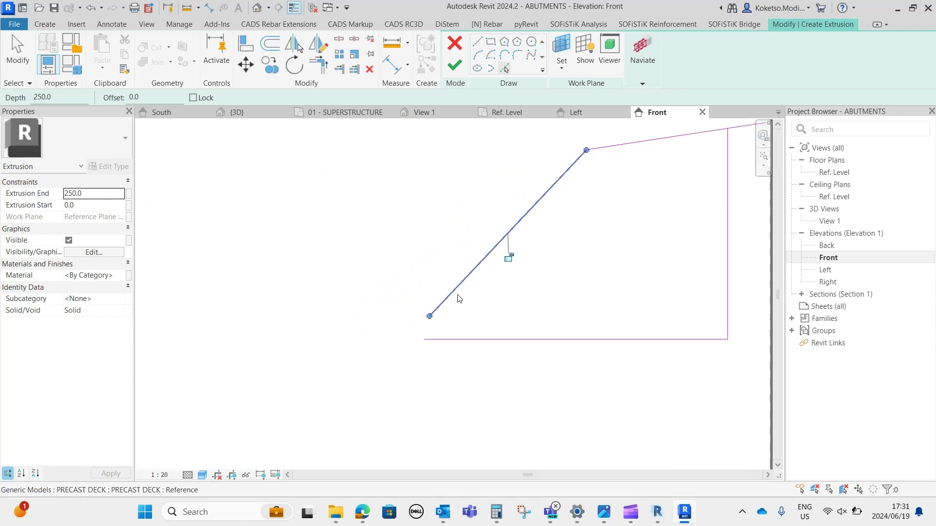
scroll(441, 319, up, 2)
- Draw a vertical sketch line from the deck's lower corner down to the bearing shelf
click(478, 43)
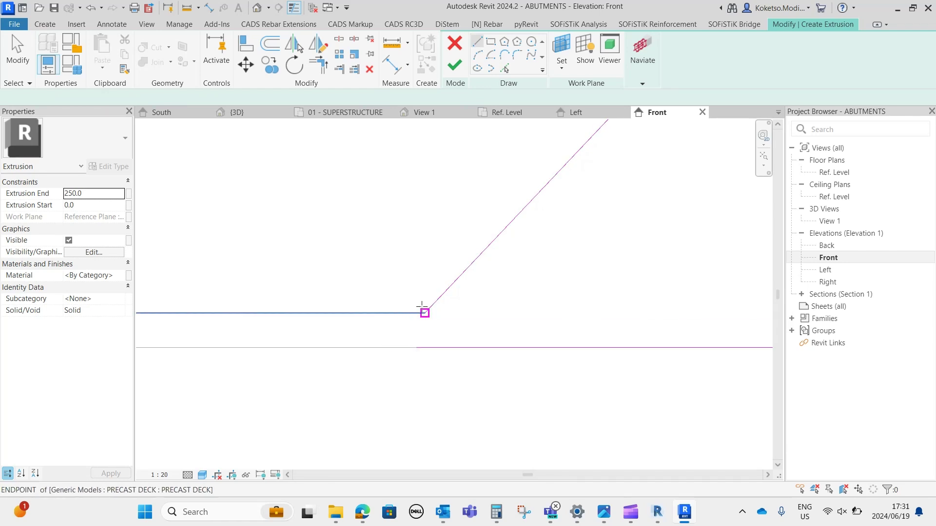
click(425, 313)
click(425, 347)
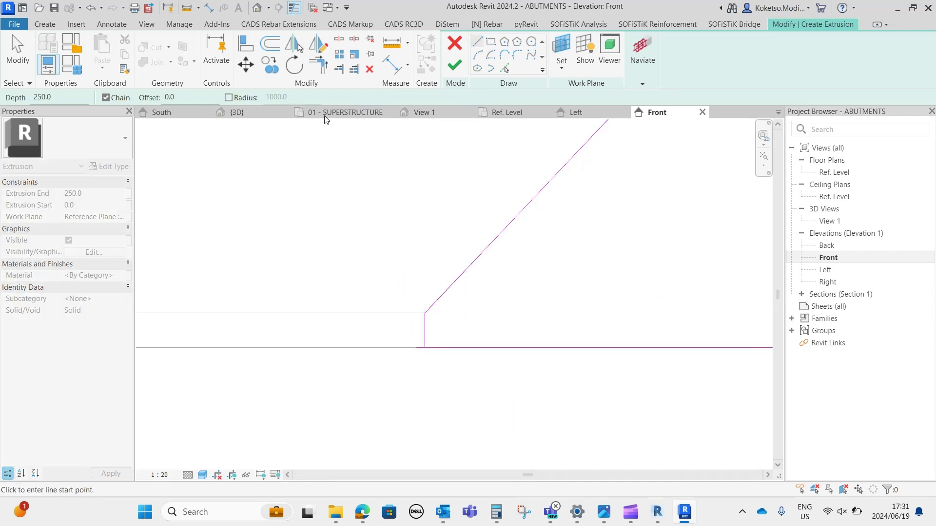
key(Escape)
key(Escape)
- Trim the overhanging sketch lines so the profile beneath the deck's sloping edges is closed
scroll(418, 346, down, 2)
scroll(629, 210, up, 1)
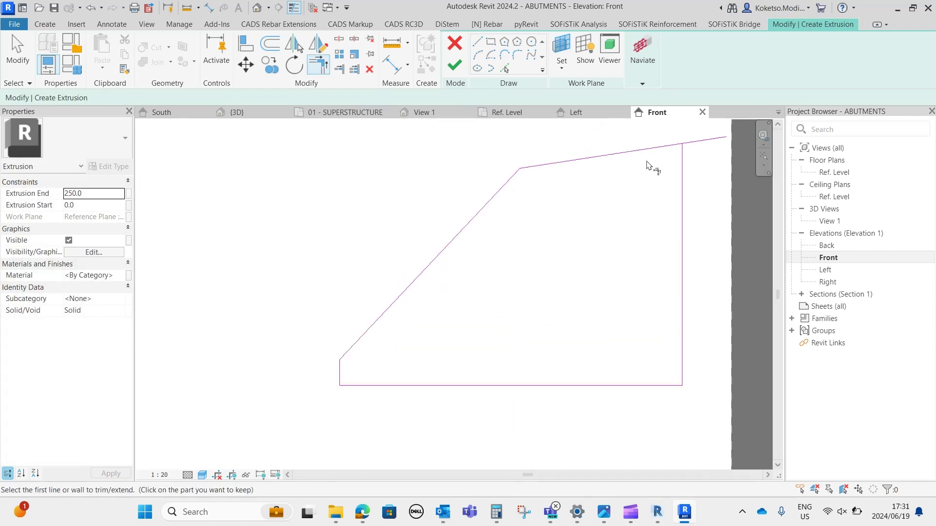
click(651, 150)
click(683, 167)
scroll(618, 212, down, 2)
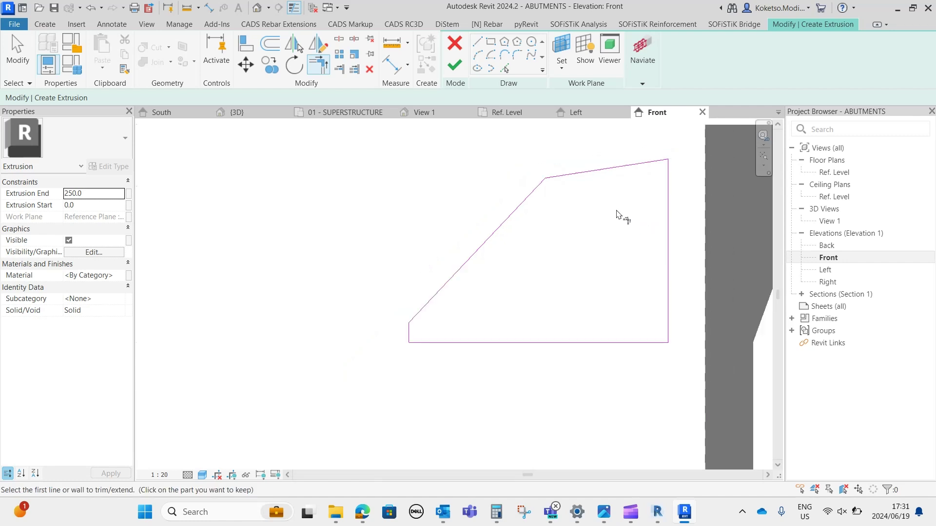
- Finish the second extrusion and set its extrusion end to 300 mm
click(453, 65)
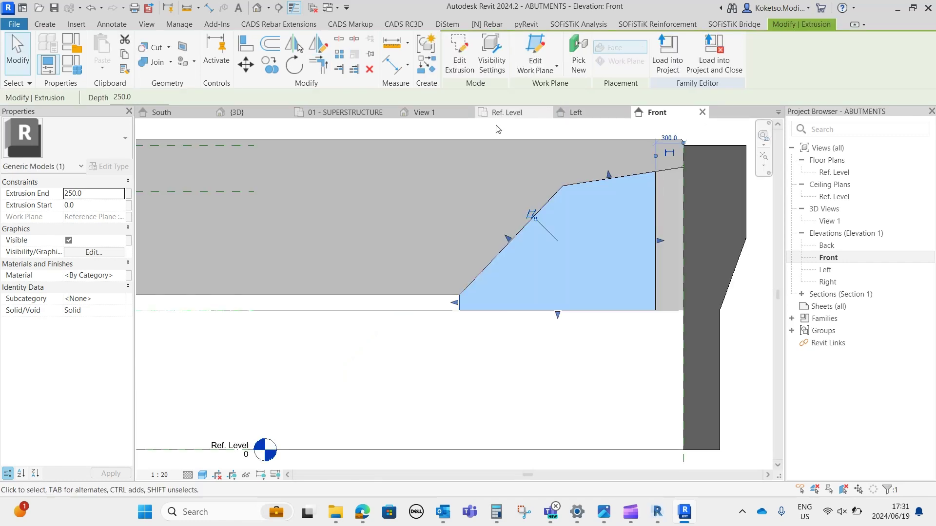
click(95, 195)
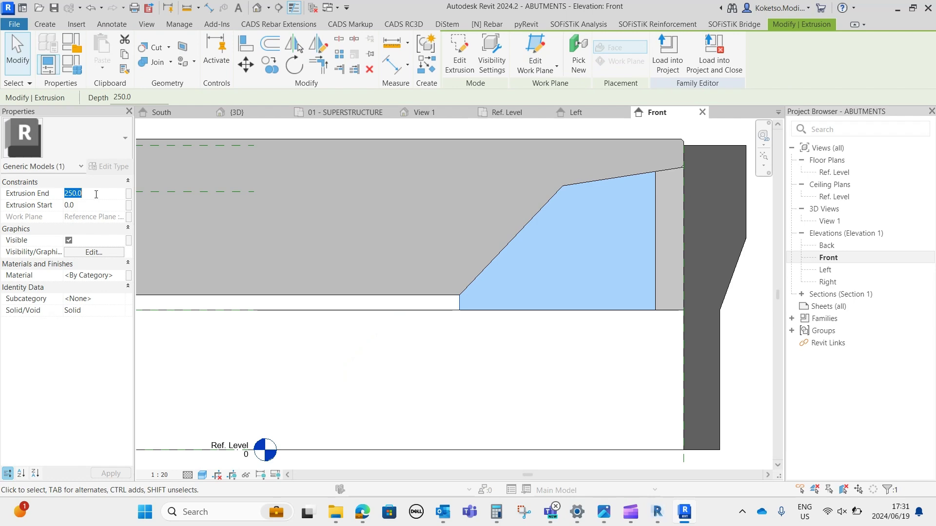
key(Return)
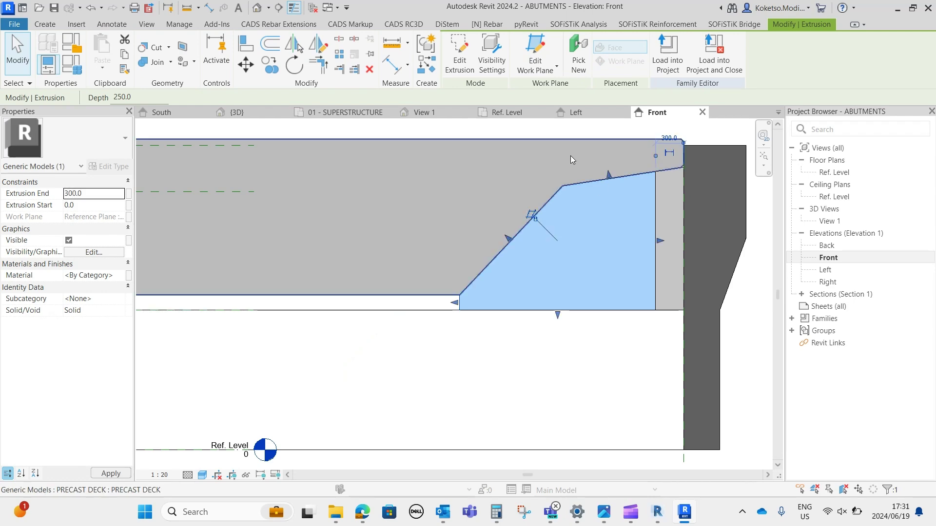
- Stretch the second block's front face to 1500 mm in the 3D view and pull its back face forward to an 883.6 mm start
click(422, 112)
scroll(510, 337, up, 2)
shift+middle_drag(489, 347, 598, 265)
scroll(598, 263, up, 3)
drag(591, 226, 542, 262)
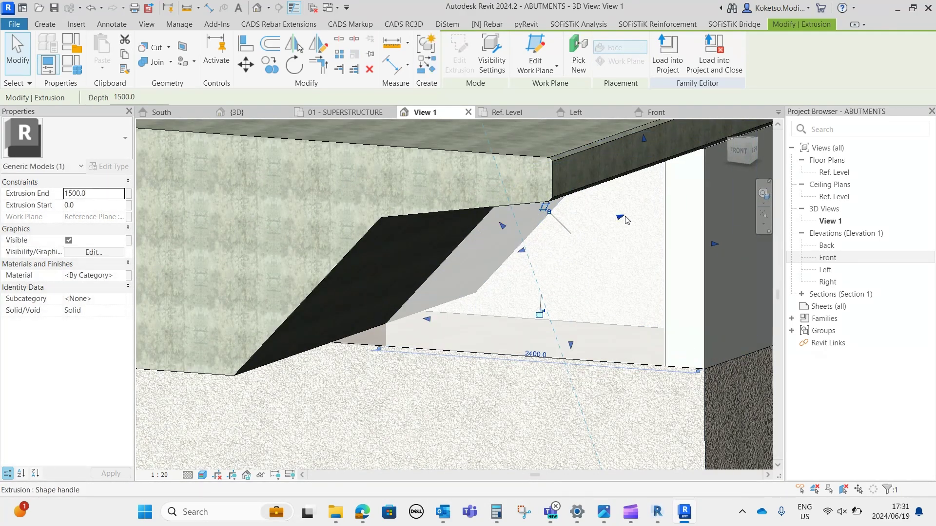
- Temporarily hide the precast deck in the 3D view to expose the blocks on the bearing shelf
scroll(556, 266, down, 2)
shift+middle_drag(555, 267, 523, 292)
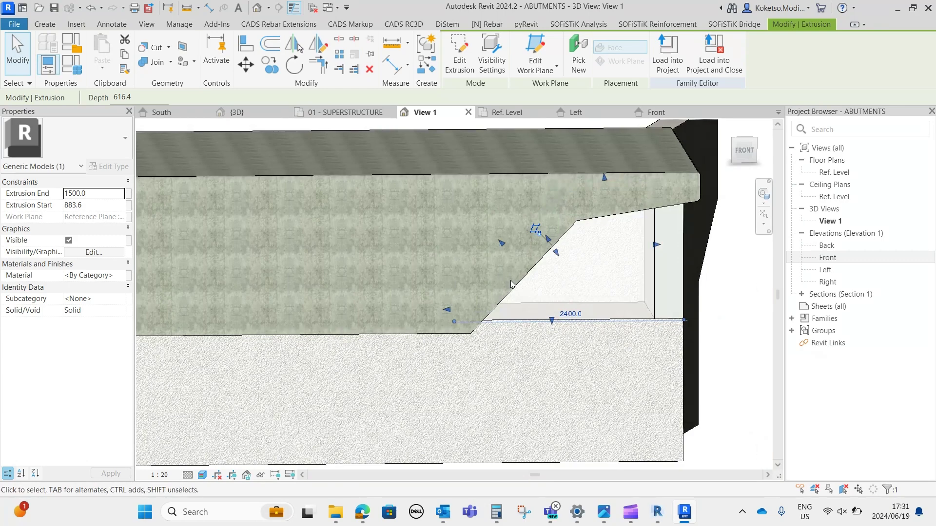
click(493, 262)
scroll(498, 259, down, 2)
shift+middle_drag(502, 256, 516, 293)
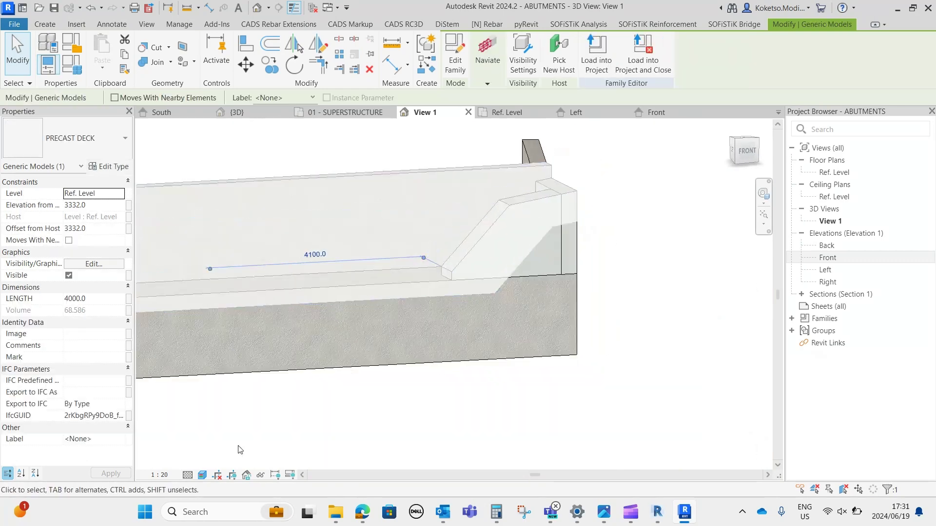
click(246, 475)
click(292, 443)
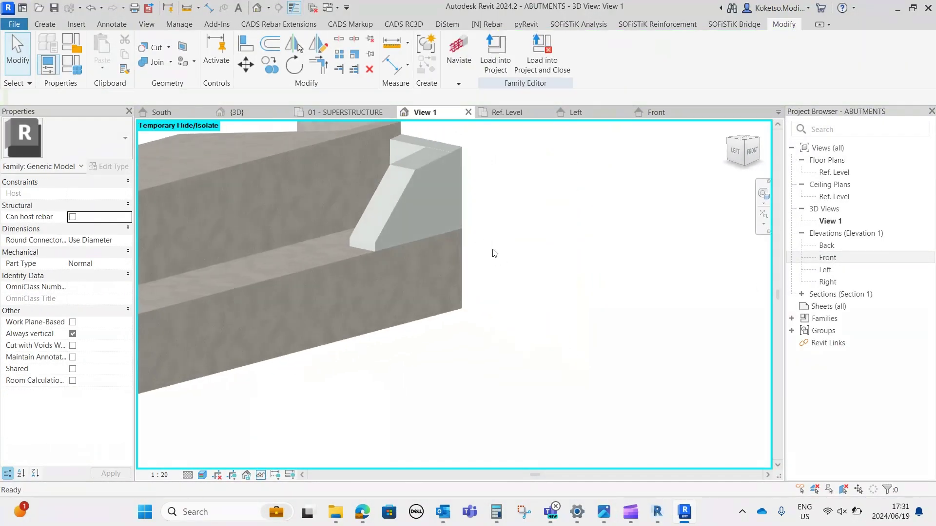
- Reduce the depth of the block with the sloping edge, keeping its front face flush with the bearing shelf
scroll(372, 214, up, 1)
middle_drag(372, 213, 400, 253)
scroll(390, 239, up, 2)
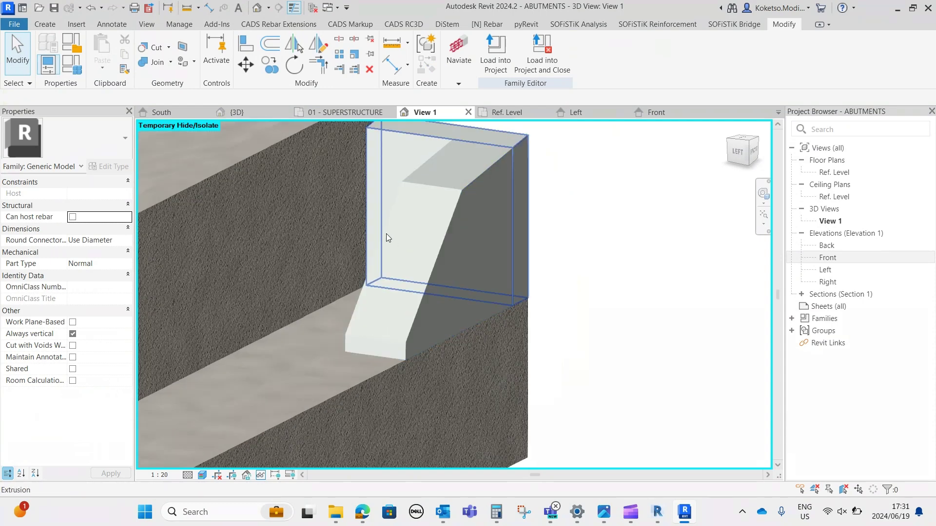
key(Tab)
click(374, 266)
key(Escape)
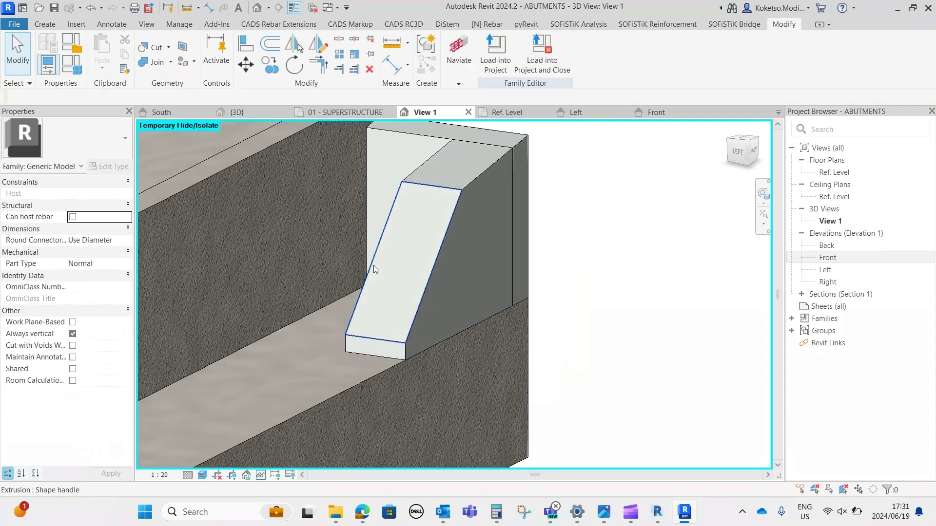
click(376, 269)
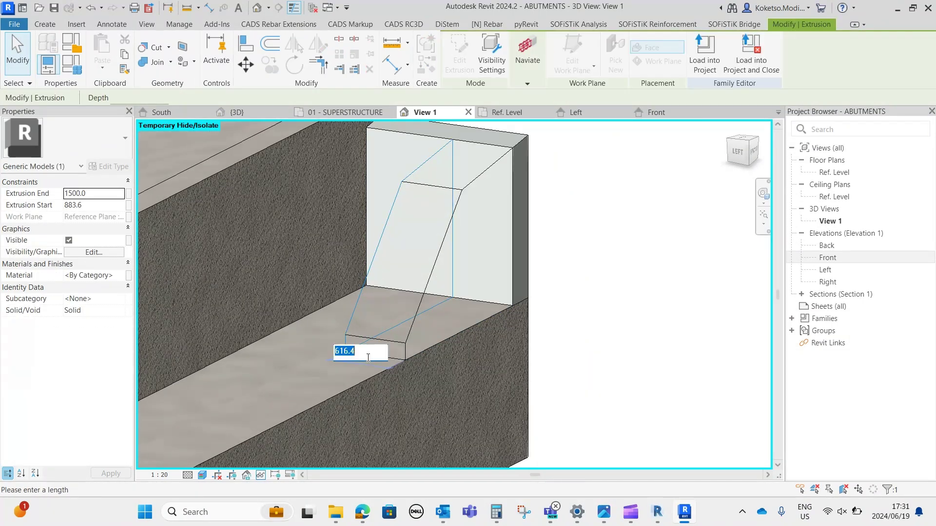
key(Return)
click(593, 229)
scroll(594, 229, down, 3)
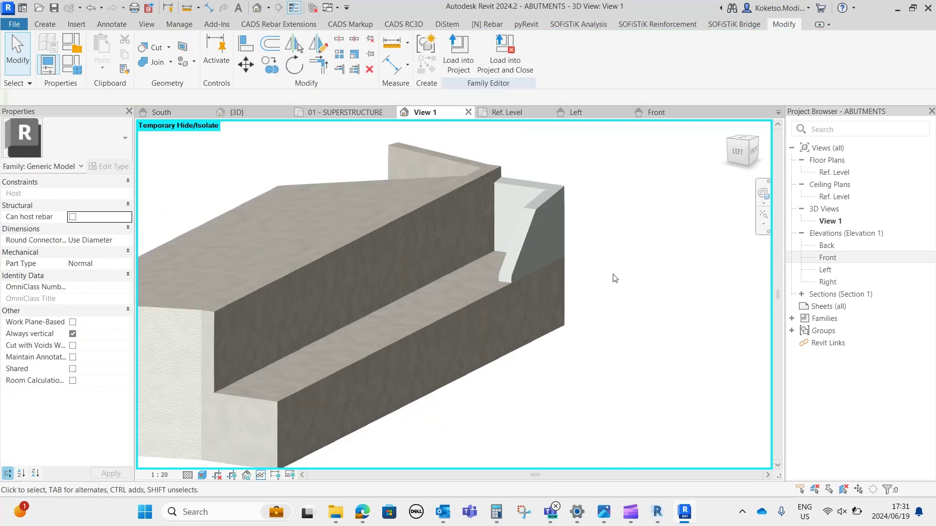
- Reset the temporary hide so the precast deck is displayed with the abutment again
shift+middle_drag(614, 277, 657, 264)
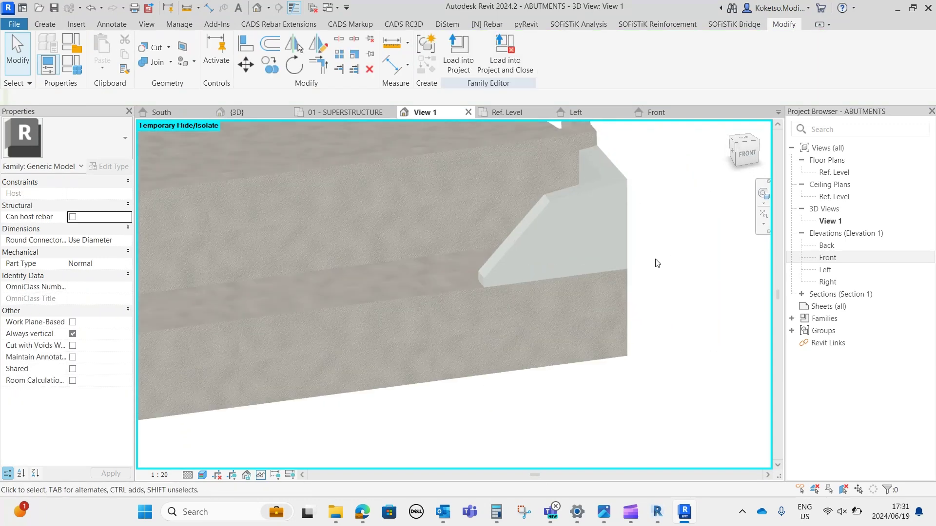
click(261, 480)
click(293, 462)
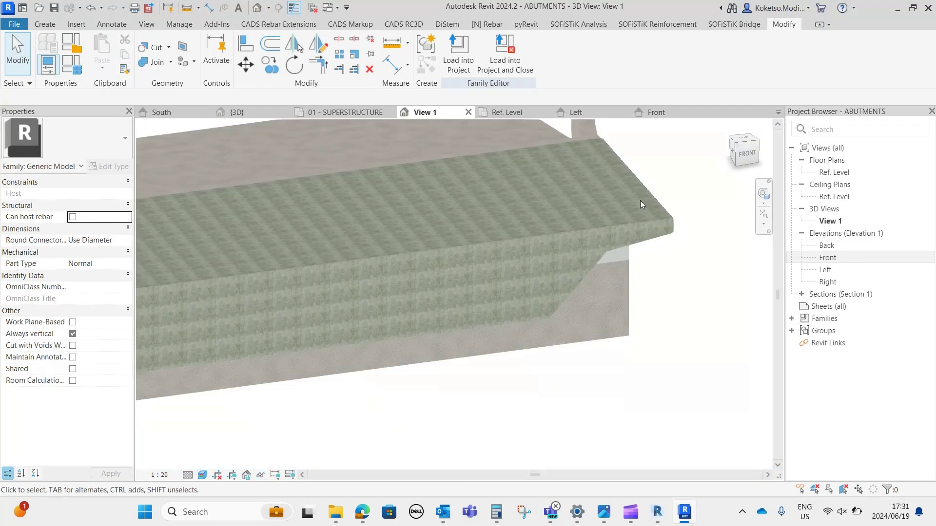
shift+middle_drag(639, 200, 579, 267)
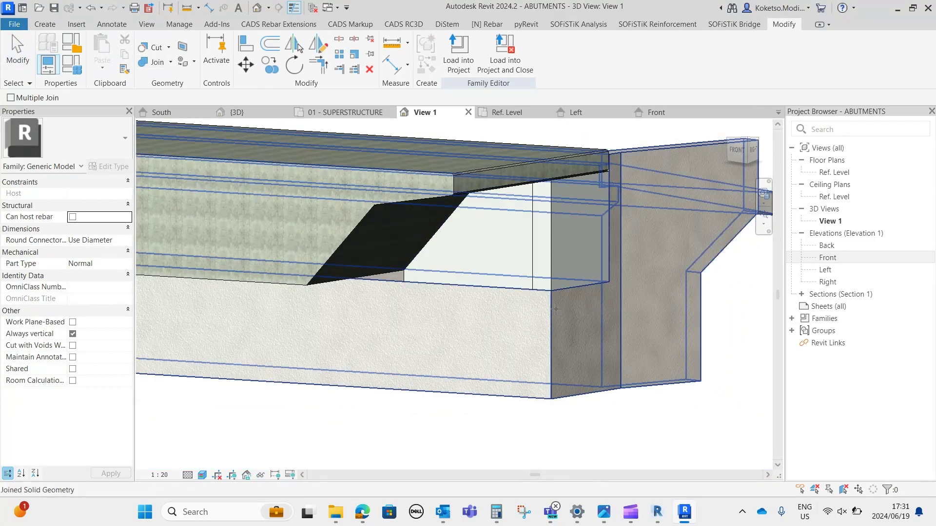
- Mirror a copy of both gap-closing blocks about the central vertical axis in the front elevation
click(477, 236)
ctrl+click(477, 238)
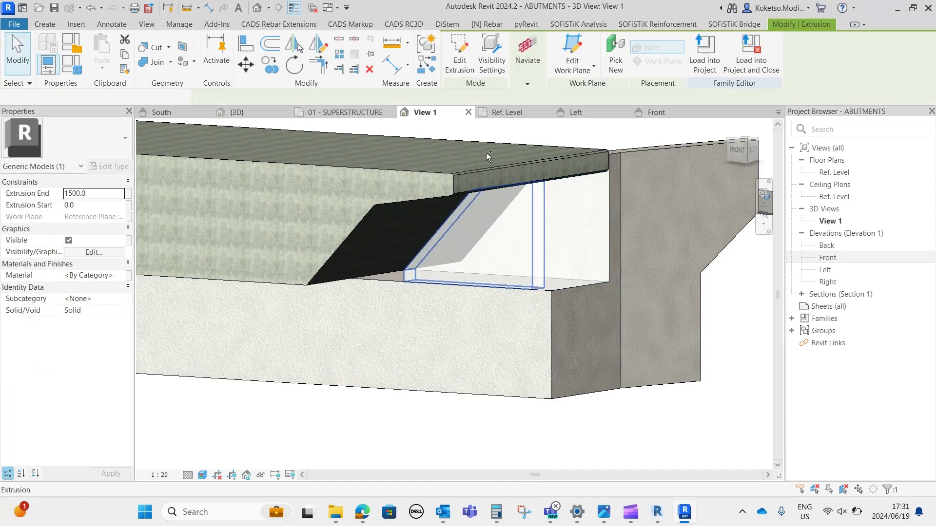
click(653, 113)
scroll(496, 279, down, 4)
middle_drag(392, 256, 589, 227)
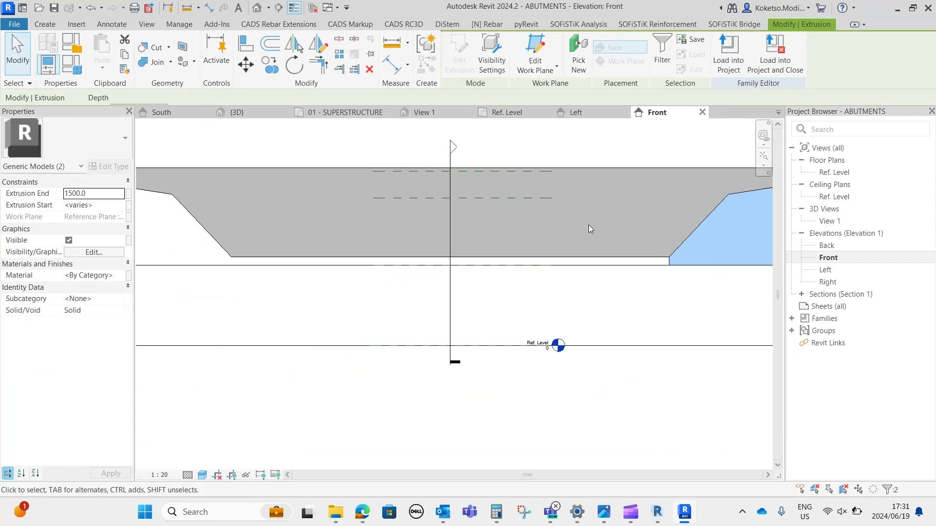
click(293, 46)
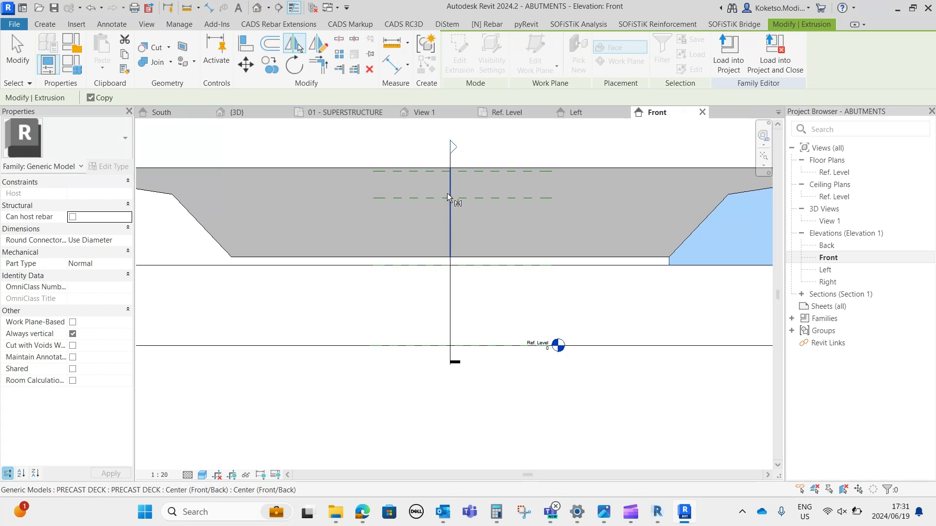
click(452, 294)
scroll(326, 243, down, 3)
key(Escape)
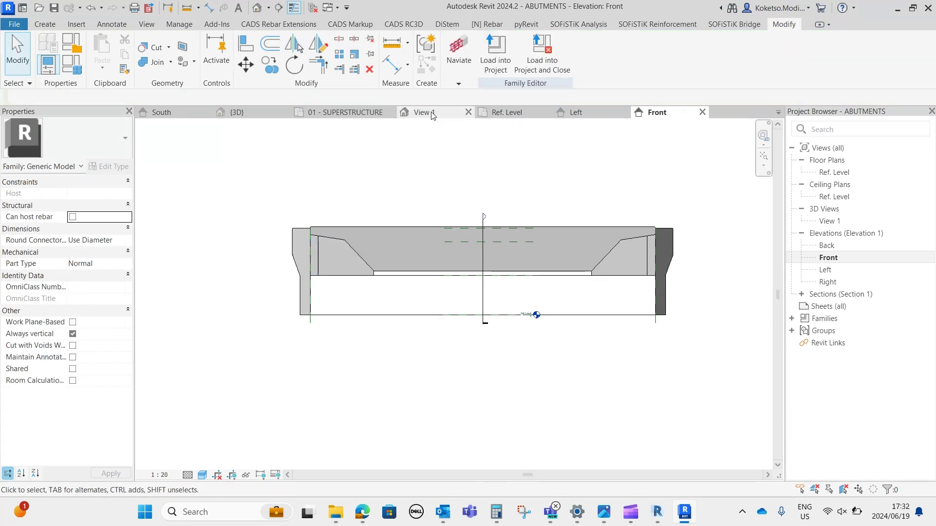
- Delete the precast deck from the abutment family in the 3D view
click(423, 112)
shift+middle_drag(549, 294, 569, 335)
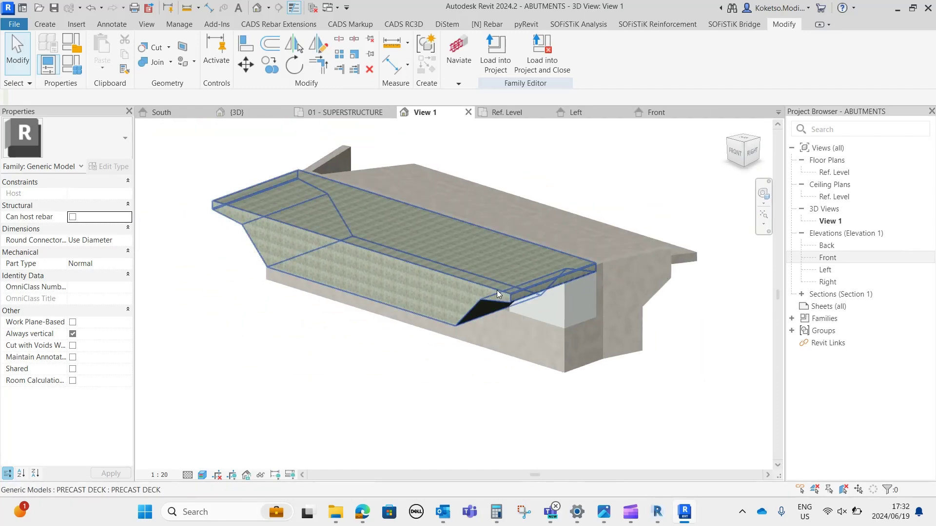
click(496, 290)
click(370, 69)
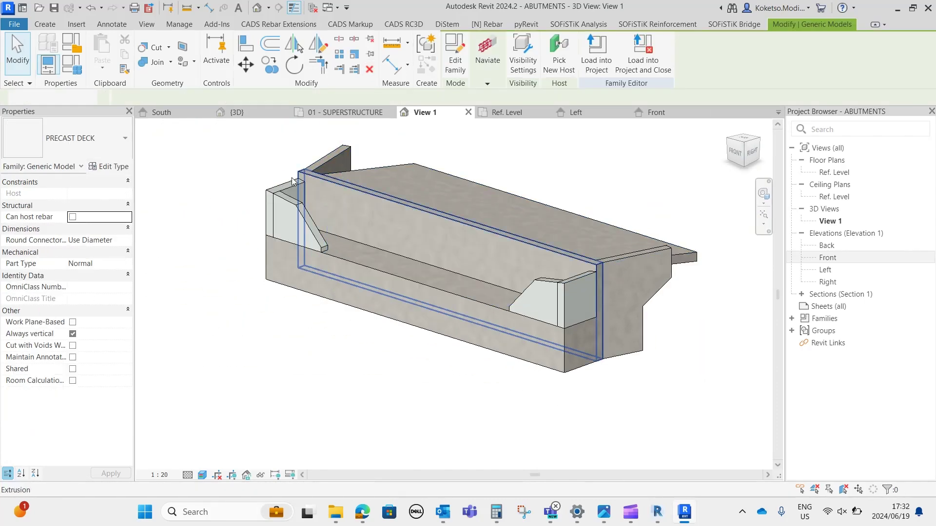
- Join the side and front blocks at both ends with the abutment body into one solid
click(157, 61)
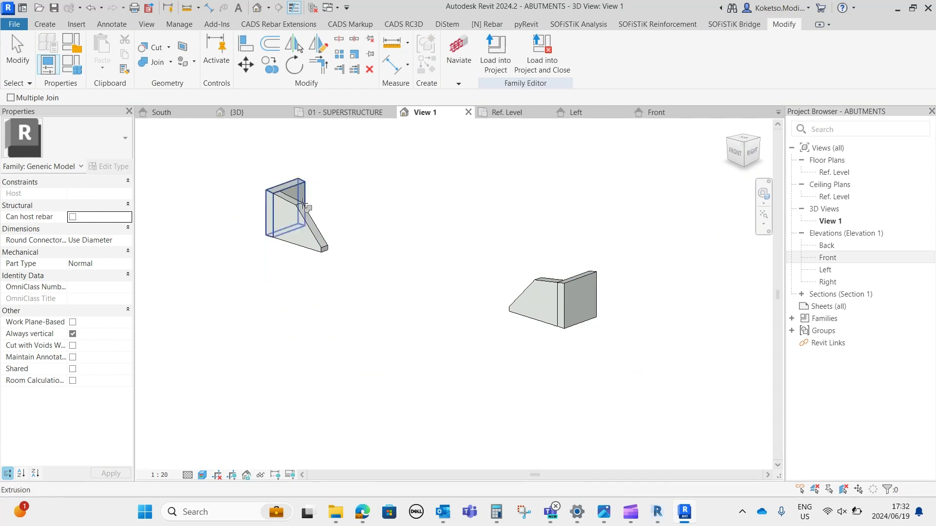
click(301, 204)
click(316, 176)
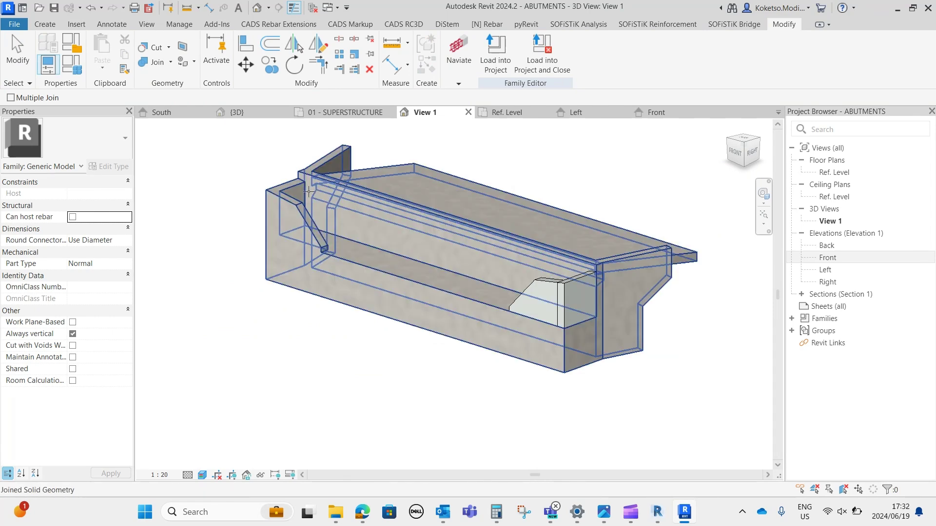
click(575, 267)
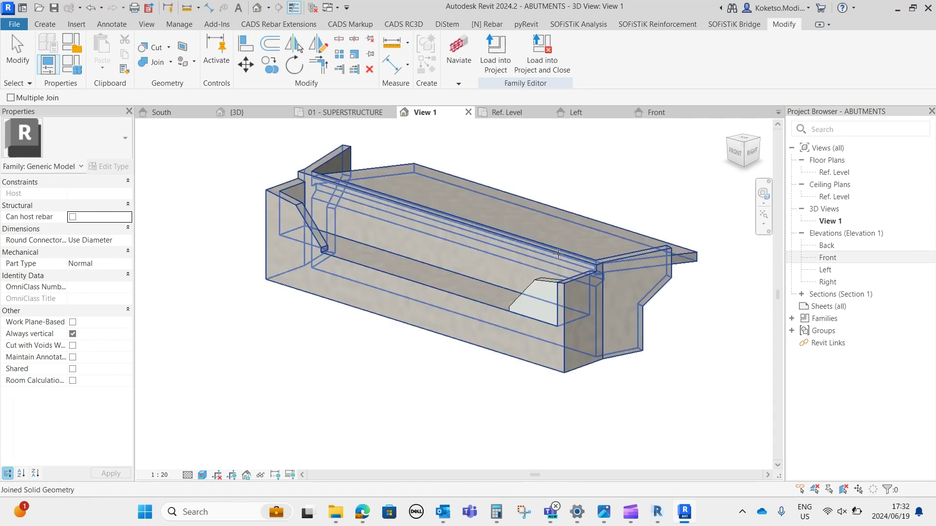
click(558, 254)
shift+middle_drag(485, 339, 595, 315)
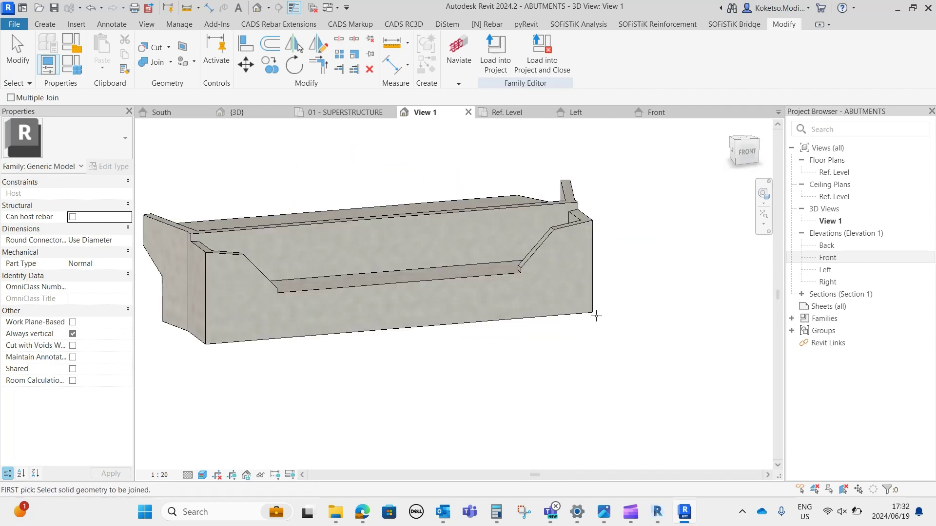
key(Escape)
mouse_move(517, 316)
shift+middle_down()
mouse_move(589, 346)
mouse_move(668, 295)
mouse_move(485, 364)
mouse_move(528, 306)
shift+middle_up()
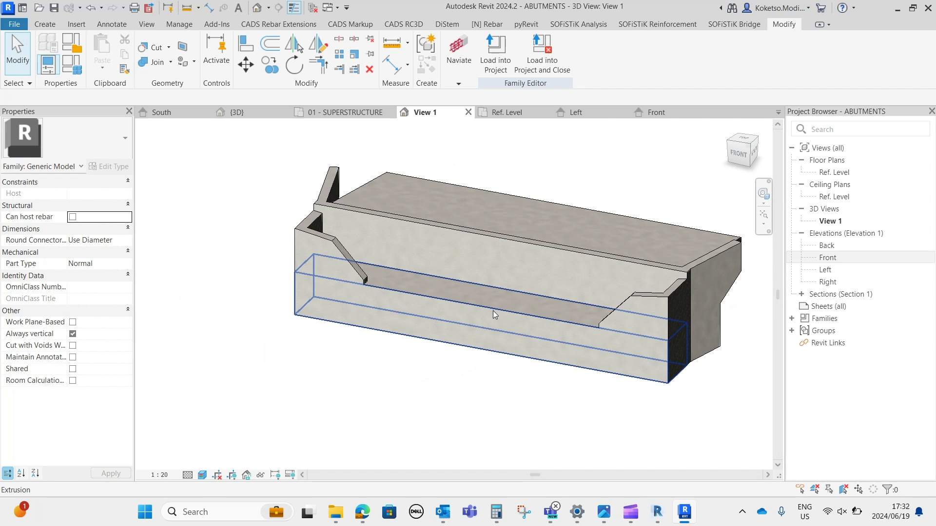
middle_drag(460, 306, 420, 296)
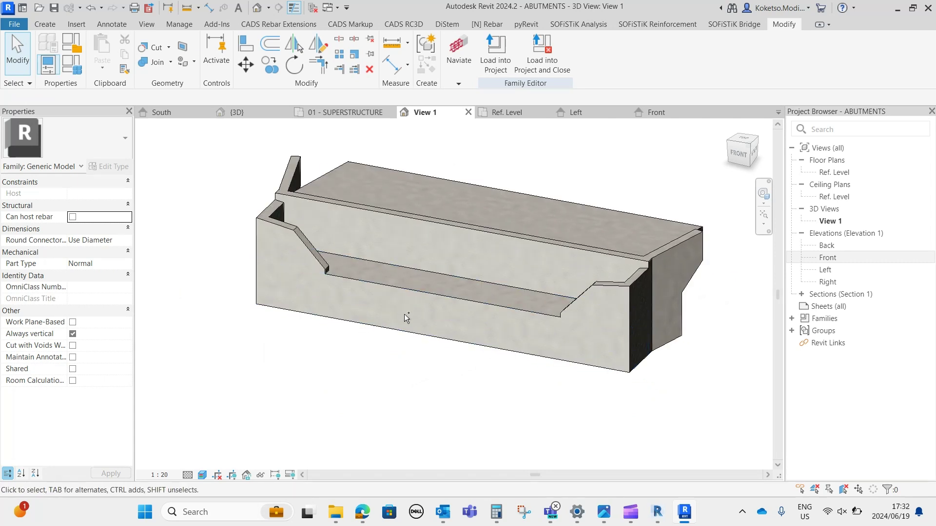
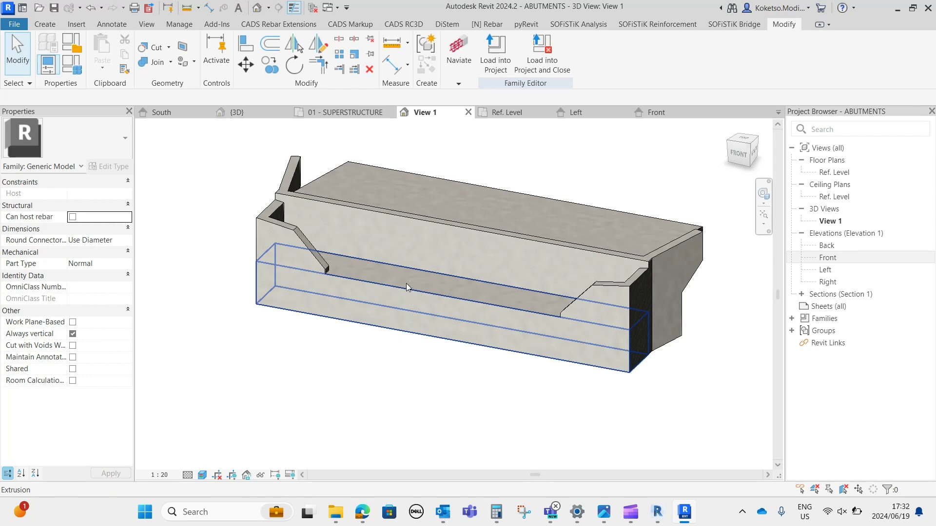
- Draw a horizontal reference plane along the full bearing shelf in the Ref. Level plan, about 750 mm in front of the back wall
click(506, 113)
scroll(476, 278, up, 5)
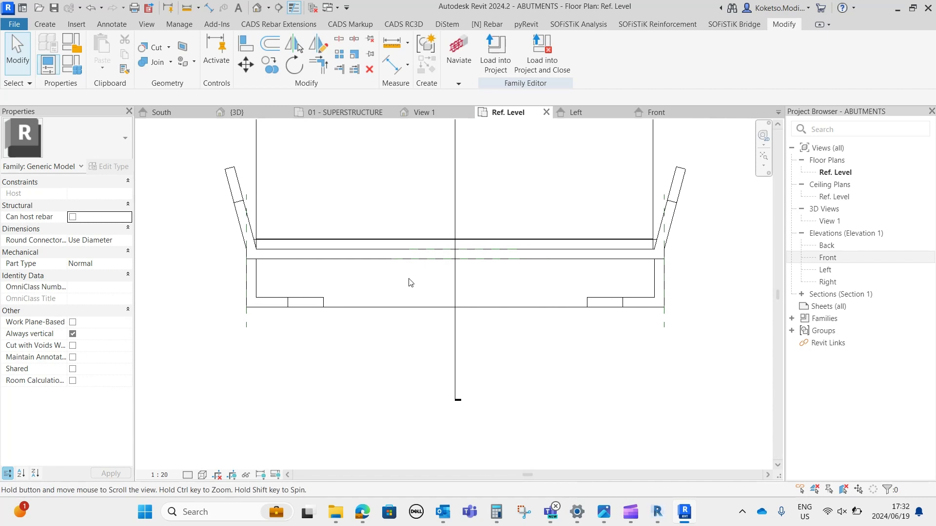
click(46, 25)
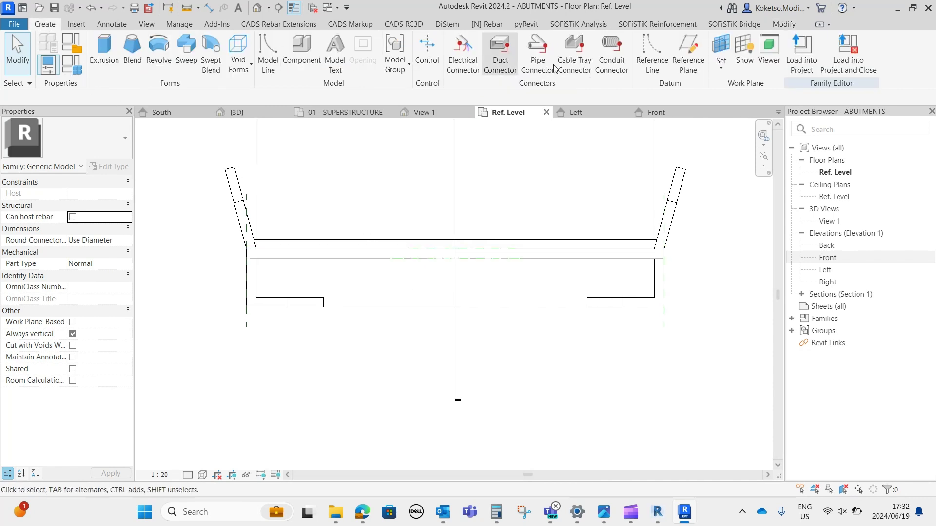
click(695, 69)
click(263, 282)
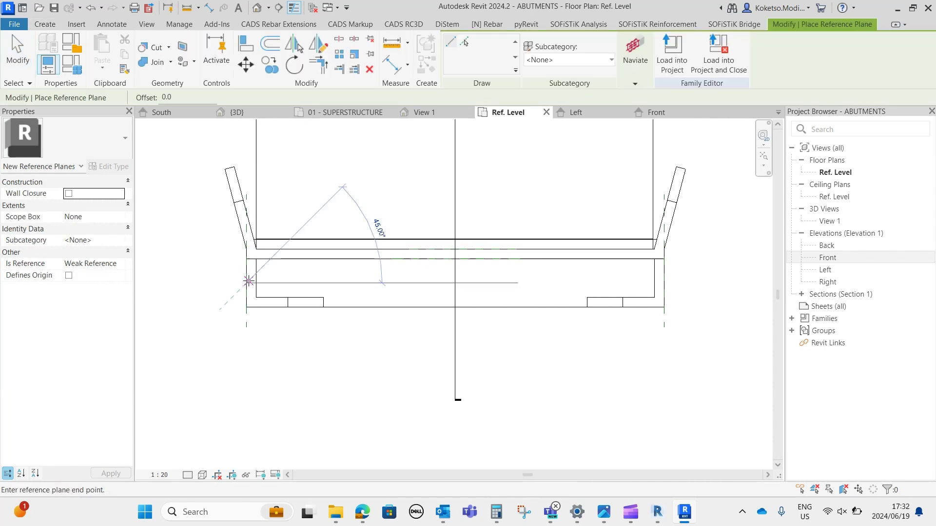
click(664, 282)
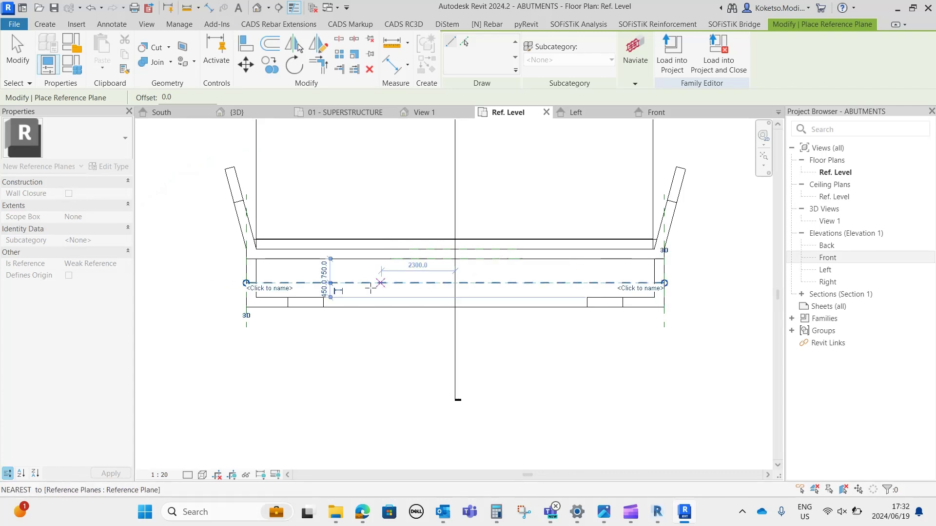
- Draw a vertical reference plane from the shelf's front edge to the back wall, aligned with the first front block's inner end
scroll(362, 295, up, 2)
middle_drag(339, 299, 337, 301)
scroll(358, 293, up, 1)
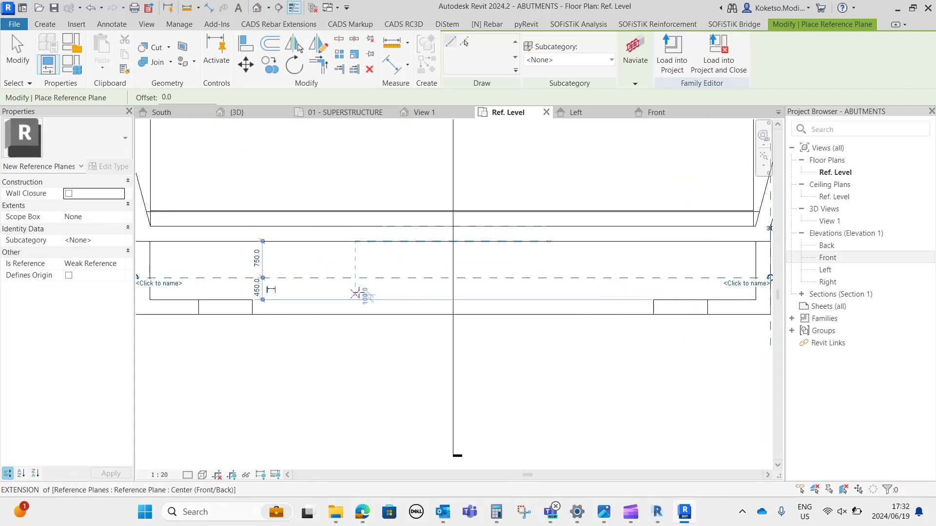
scroll(335, 271, down, 2)
scroll(312, 271, up, 2)
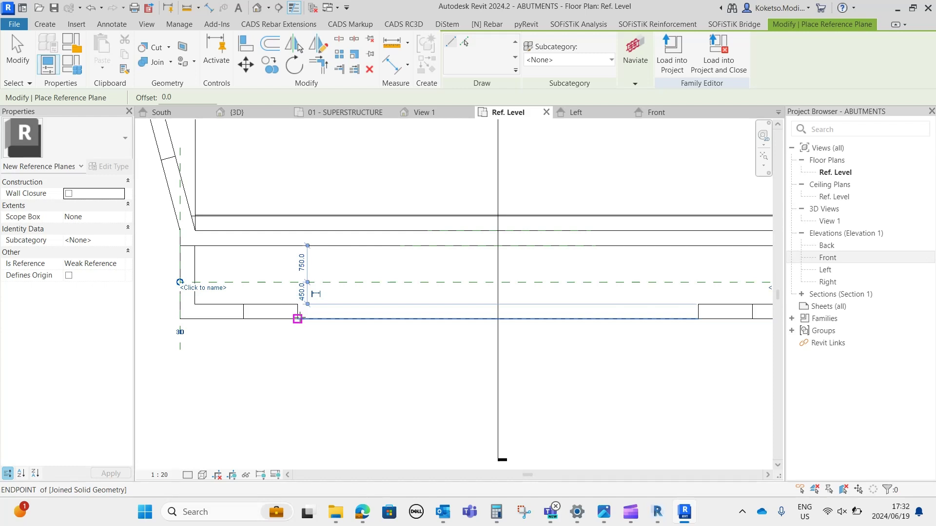
click(297, 319)
click(297, 246)
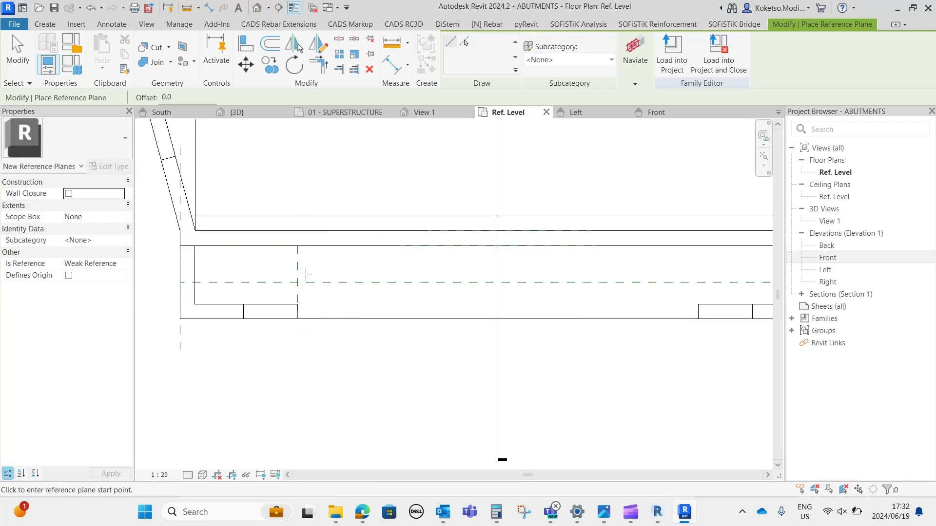
key(Escape)
key(Escape)
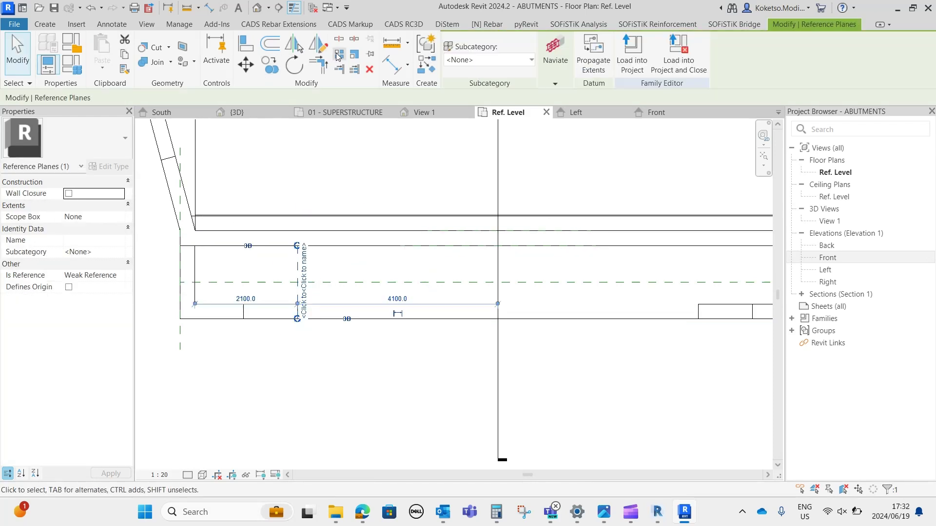
- Array the vertical reference plane as a group of 10, with the last one at the opposite front block's inner end
key(a)
key(r)
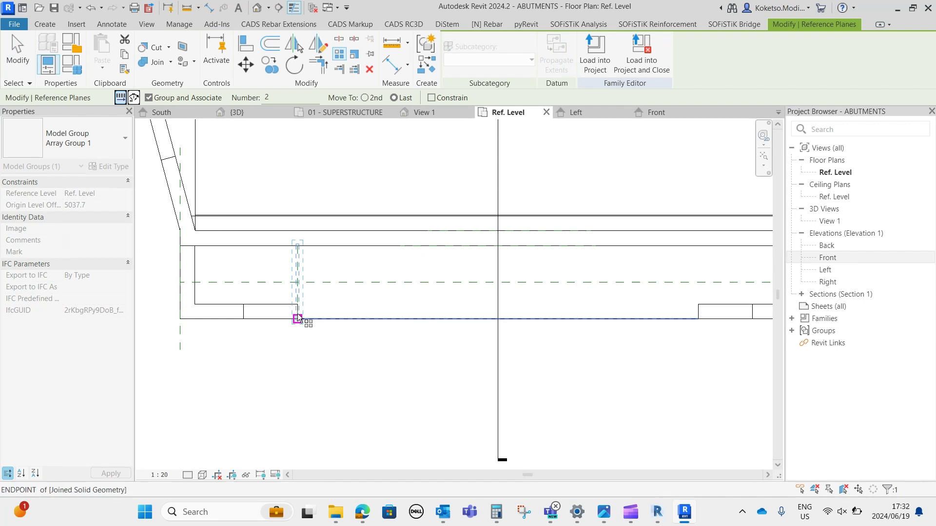
click(297, 315)
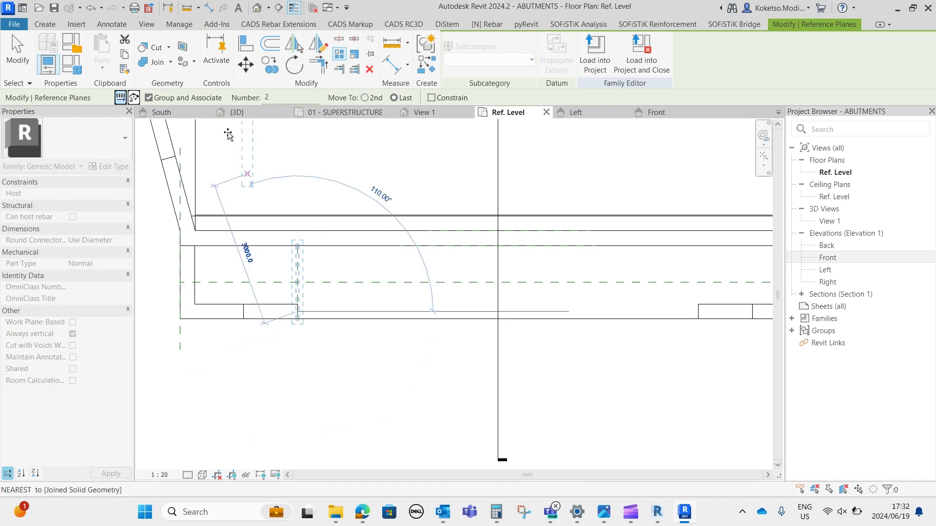
click(699, 313)
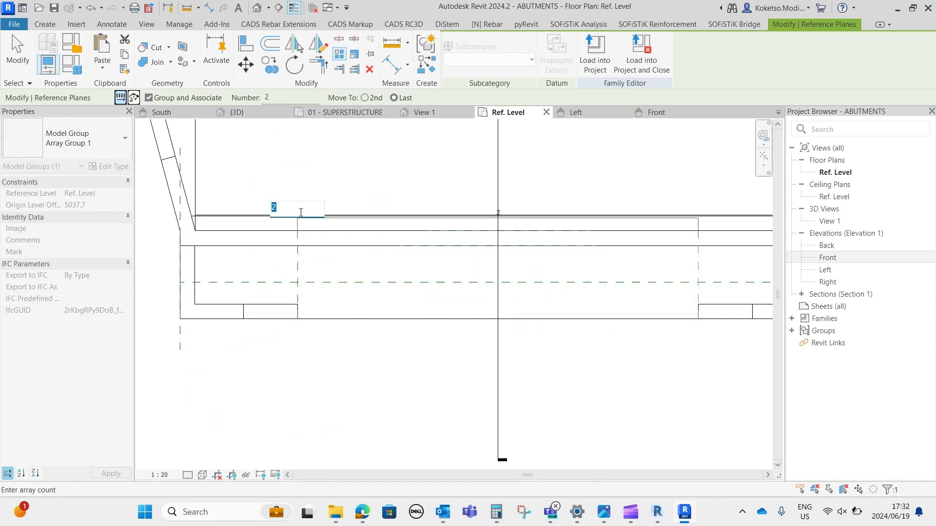
key(Return)
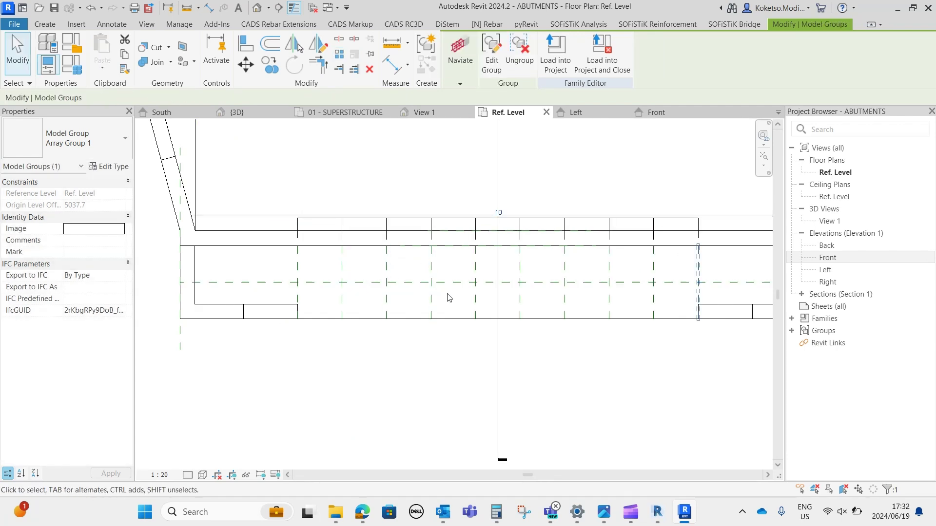
- Load the ELASTOMERIC BEARING family from the THEVDCSPACE - RAILWAY BRIDGE folder into the abutment family
key(Escape)
key(z)
key(f)
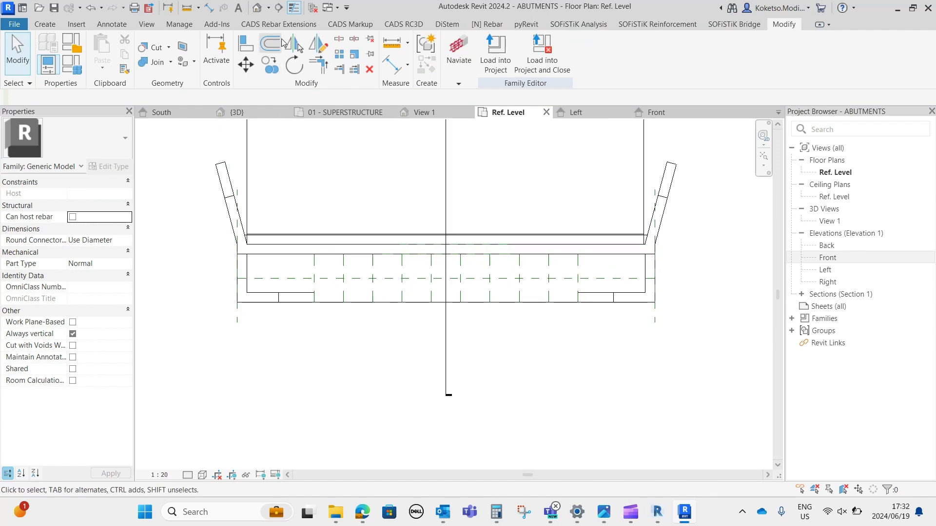
click(77, 24)
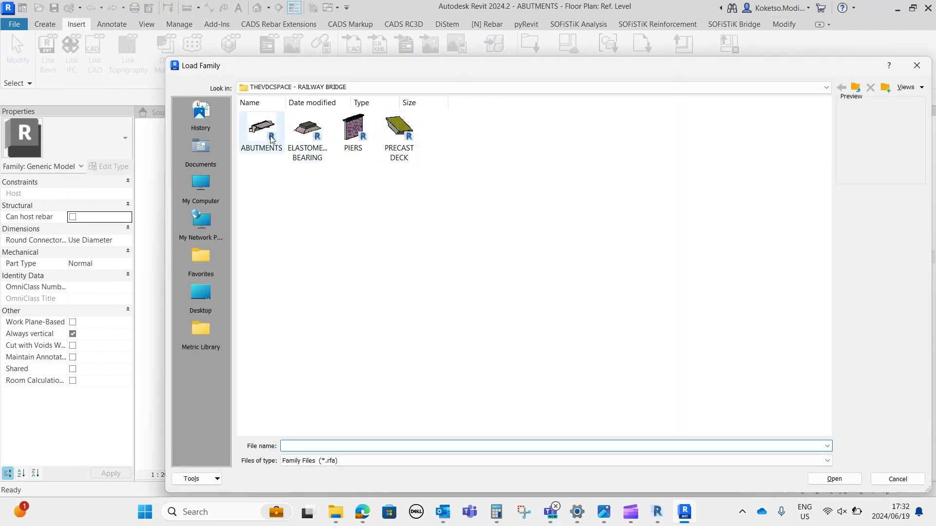
click(303, 146)
click(823, 480)
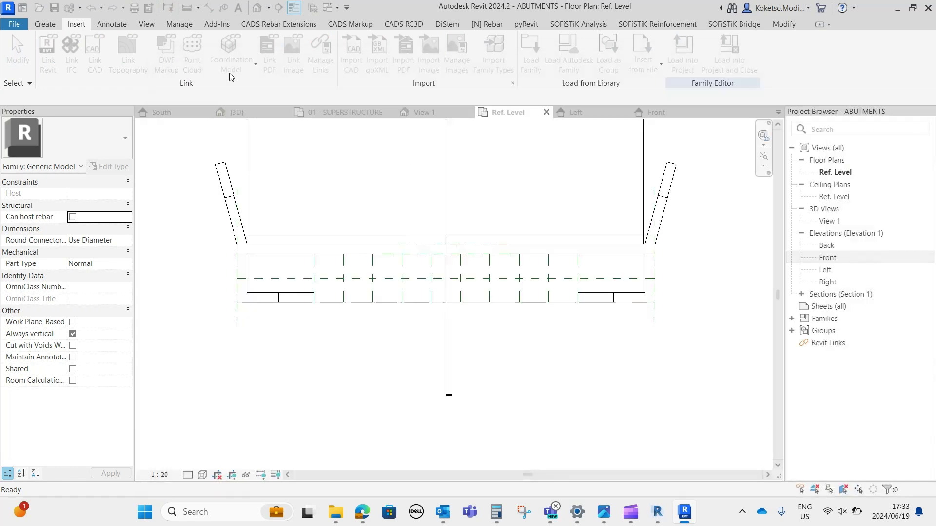
- Try an elastomeric bearing where the shelf's horizontal reference plane crosses the second vertical plane of the array
click(46, 25)
click(301, 48)
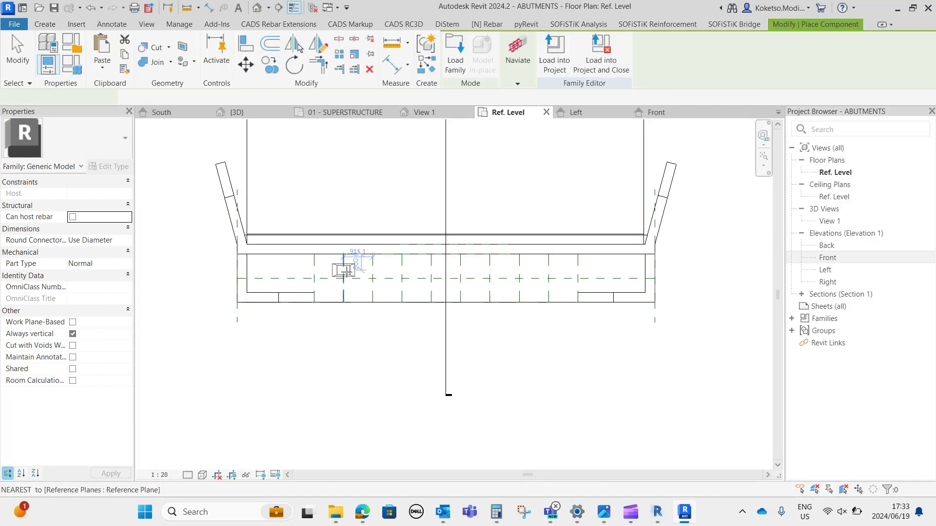
scroll(344, 281, up, 3)
click(342, 281)
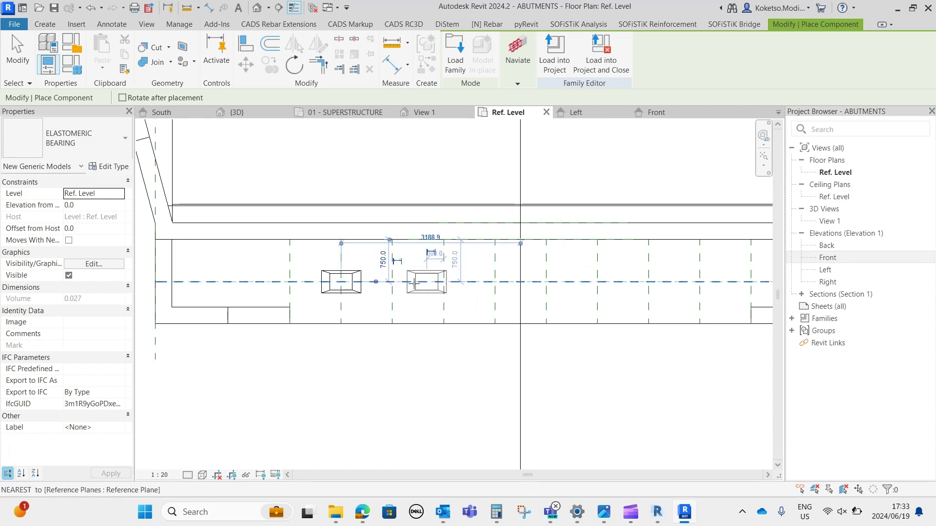
scroll(402, 281, down, 3)
key(Escape)
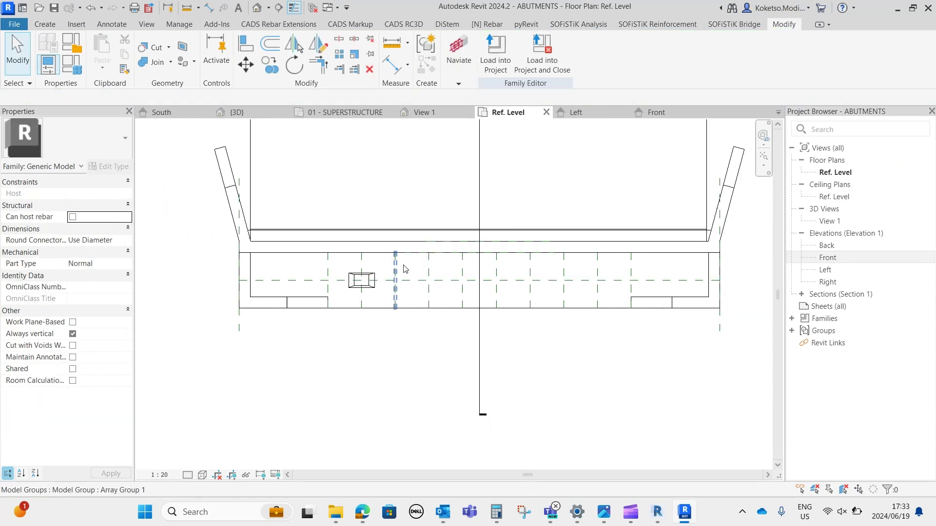
- Set the member count of the vertical reference plane array to 20
click(632, 276)
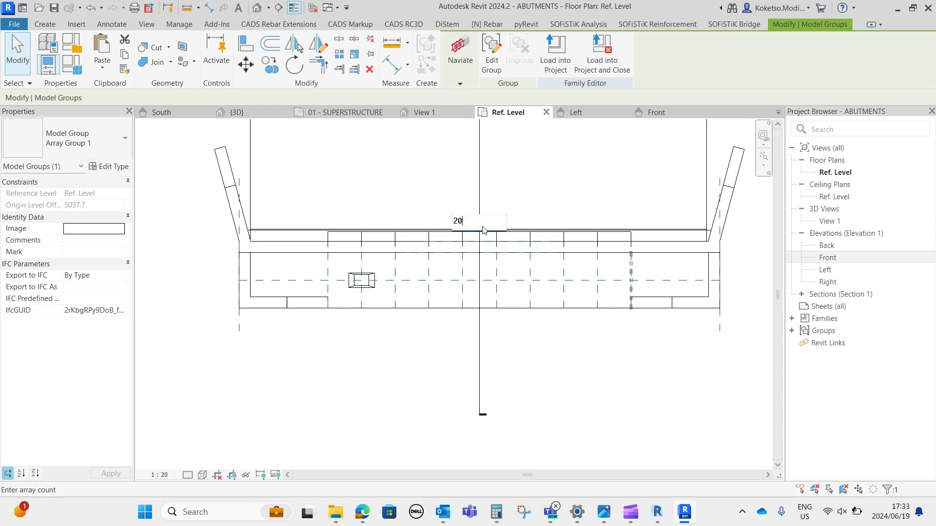
text(20)
key(Return)
- Delete the single elastomeric bearing from the bearing shelf
scroll(362, 280, up, 3)
click(362, 280)
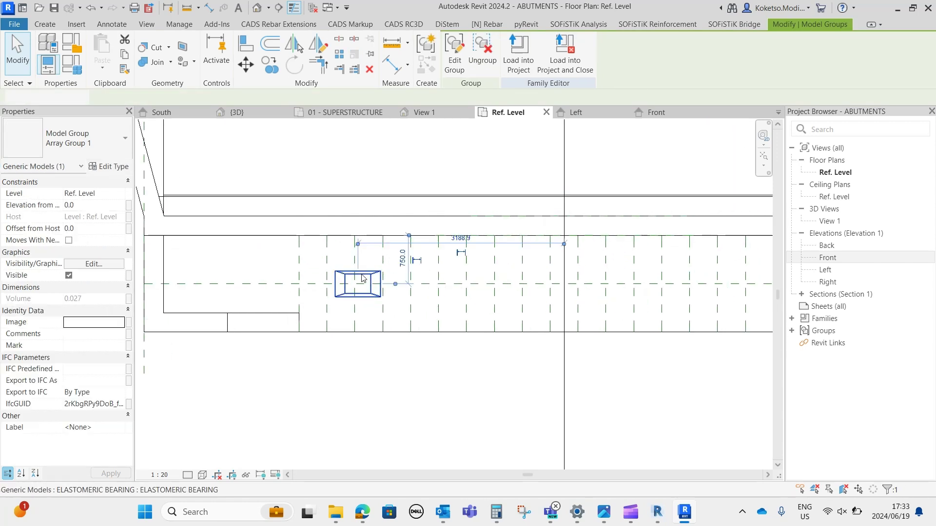
key(Delete)
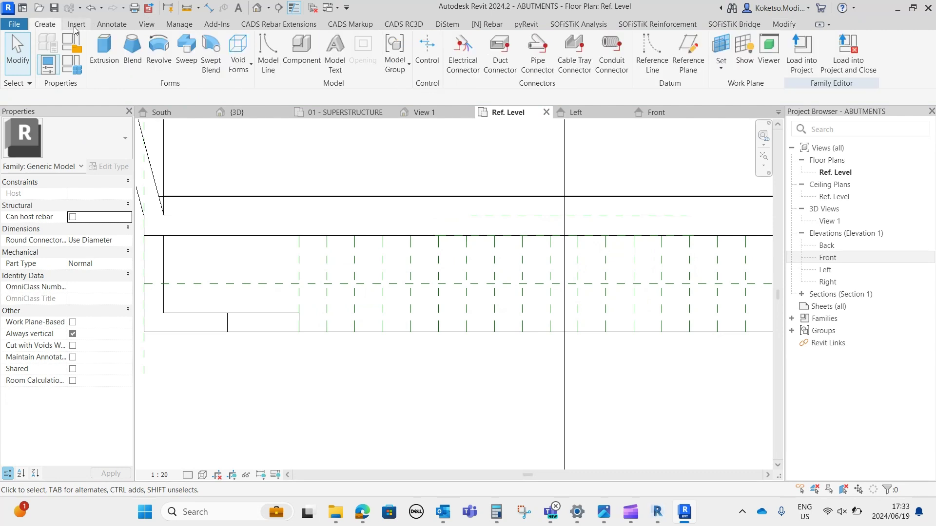
- Try placing nine elastomeric bearings along the shelf's horizontal reference plane, starting at the second vertical plane and using every second one
click(312, 48)
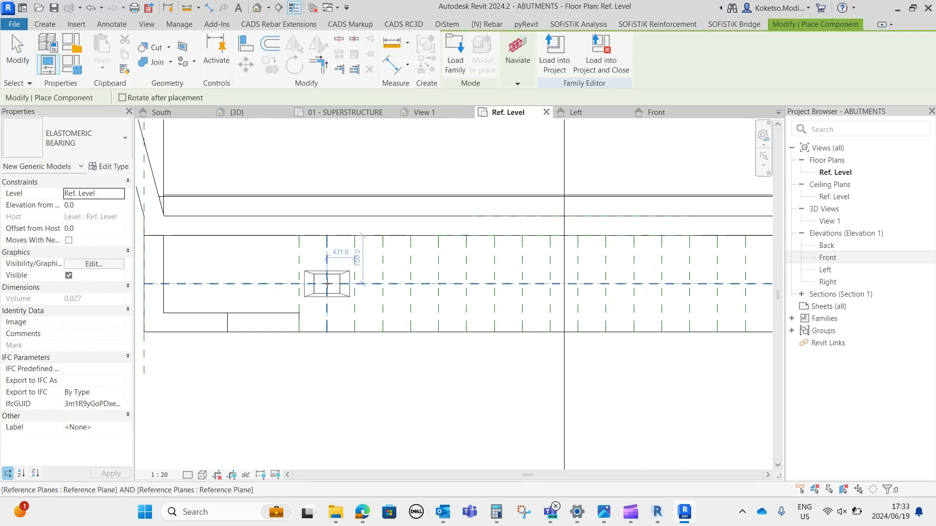
click(326, 283)
click(383, 284)
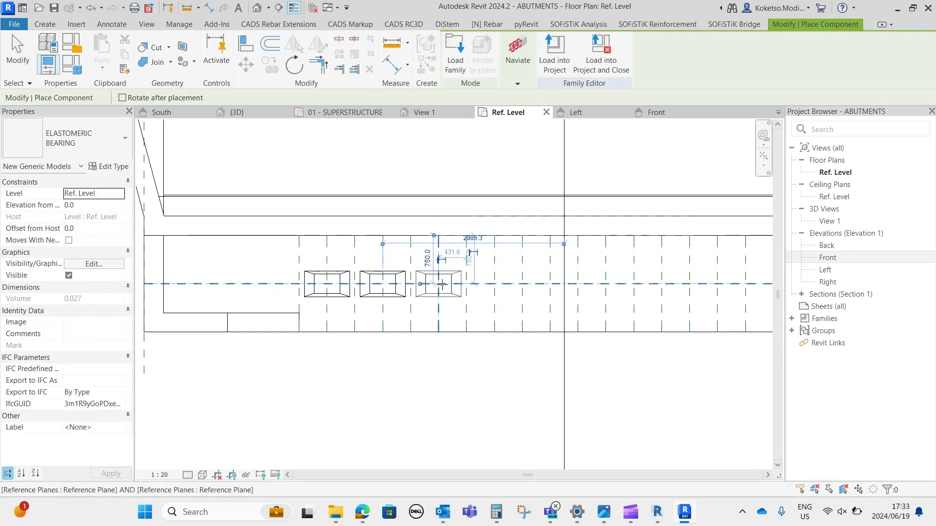
click(438, 284)
click(494, 283)
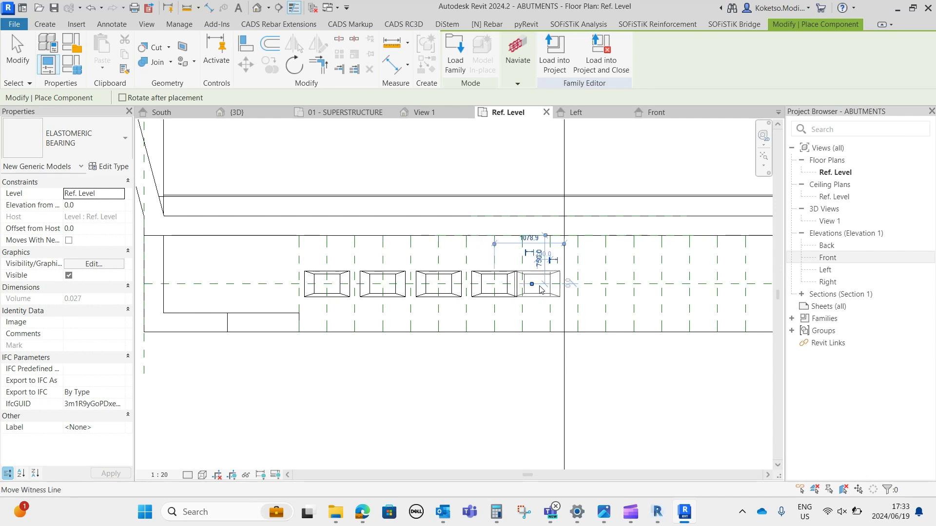
click(550, 283)
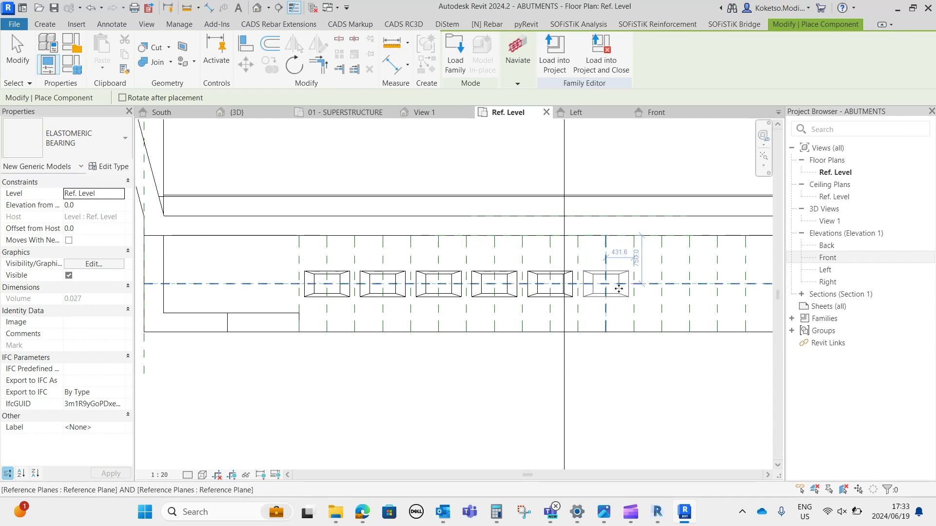
click(613, 287)
middle_drag(634, 290, 454, 300)
click(481, 294)
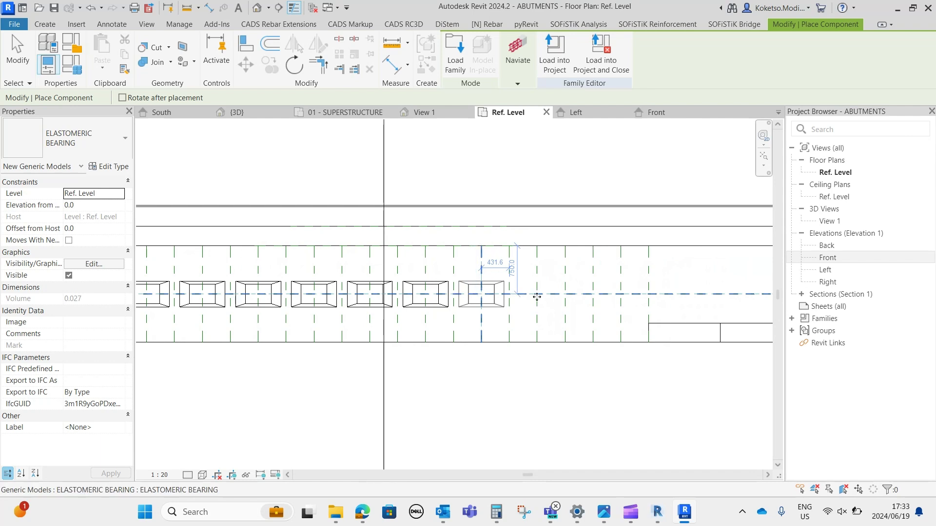
click(537, 294)
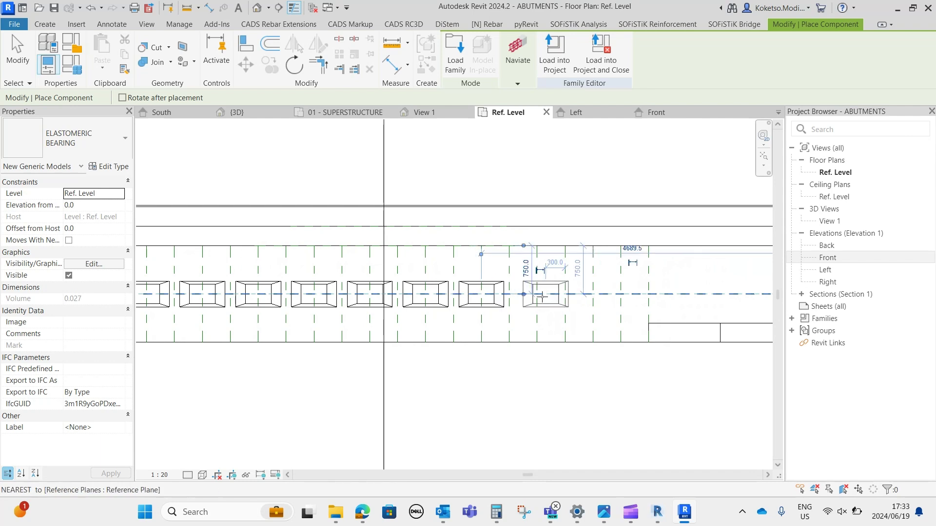
click(633, 296)
scroll(655, 294, down, 2)
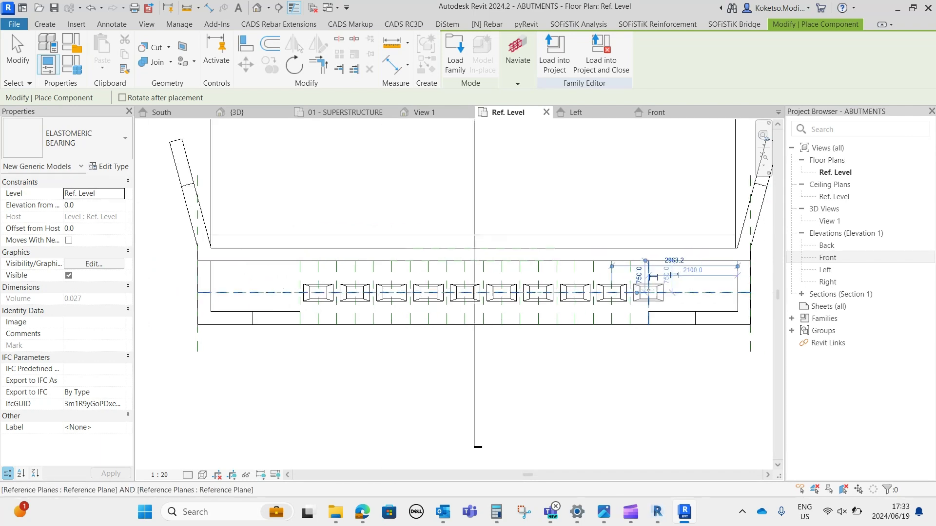
key(Escape)
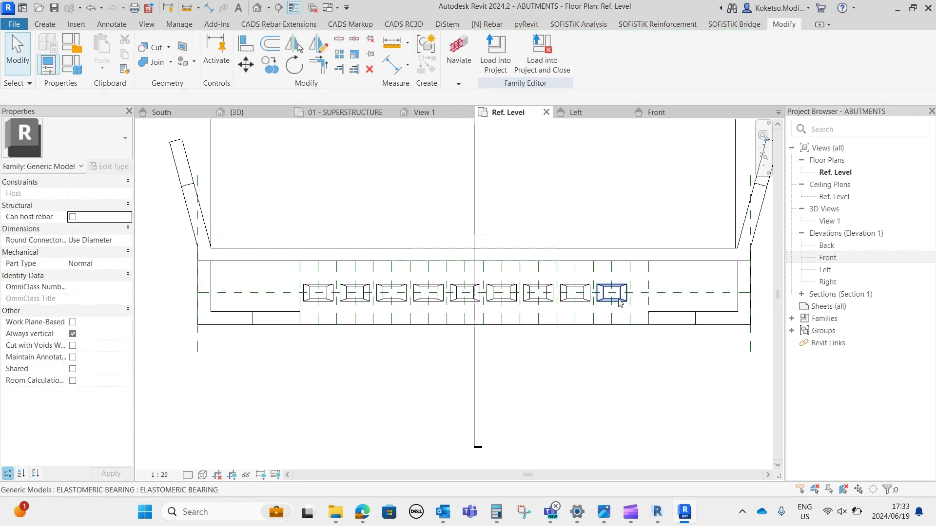
scroll(631, 293, up, 1)
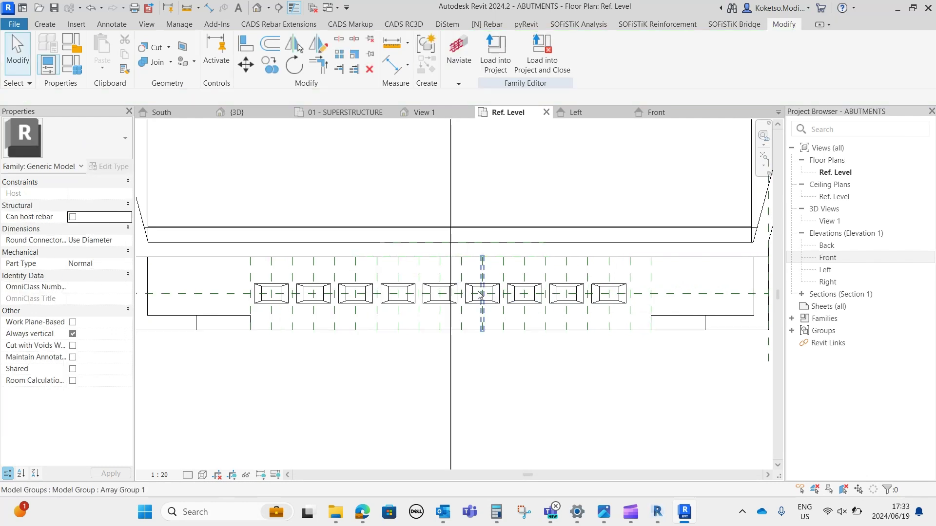
scroll(445, 298, up, 1)
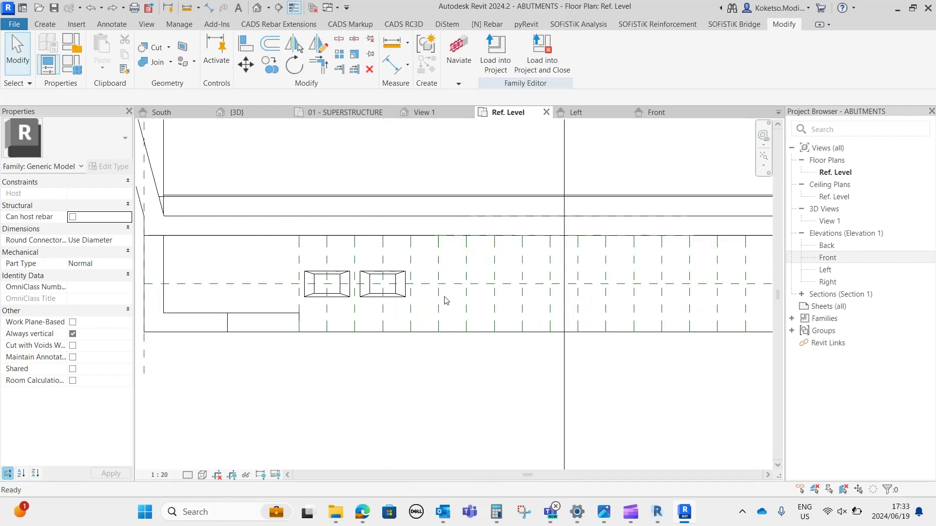
- Place elastomeric bearings on the horizontal reference plane at the centre plane and the eighth, fifth and second vertical planes on one side
click(45, 24)
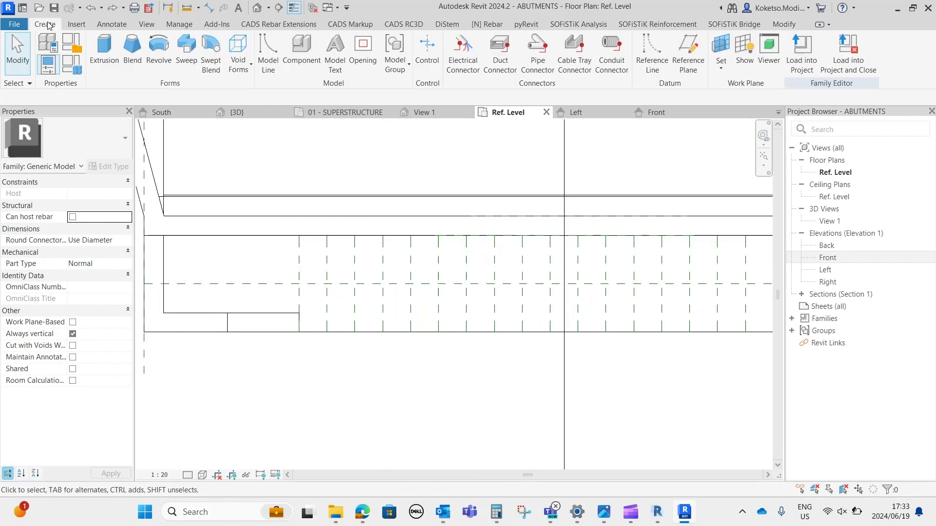
click(303, 52)
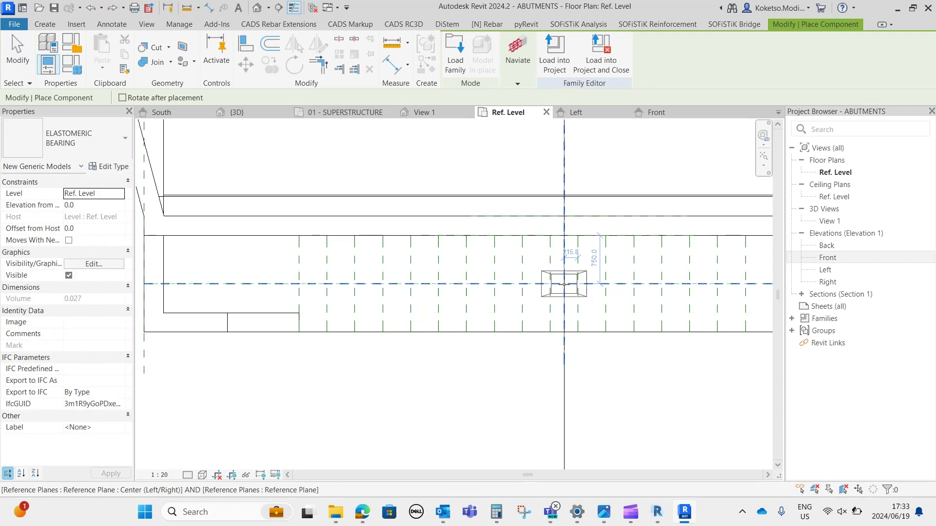
click(564, 284)
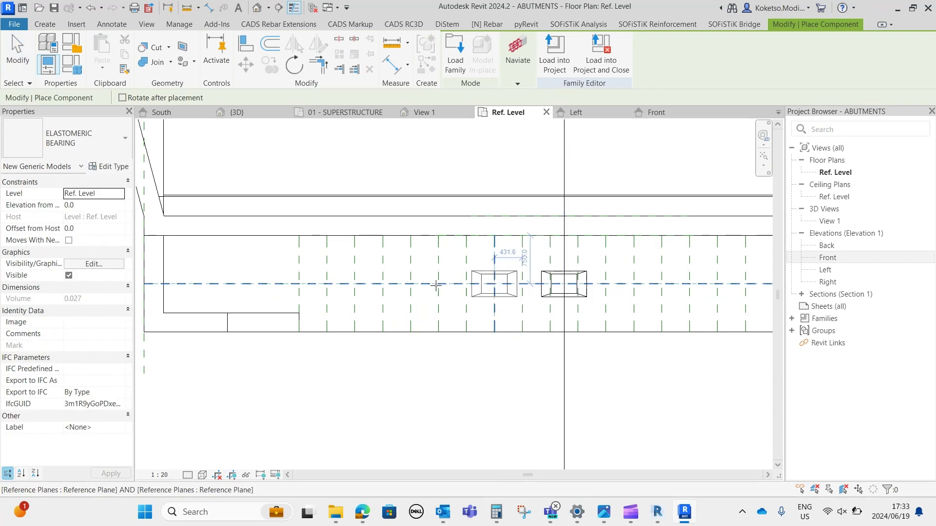
click(494, 285)
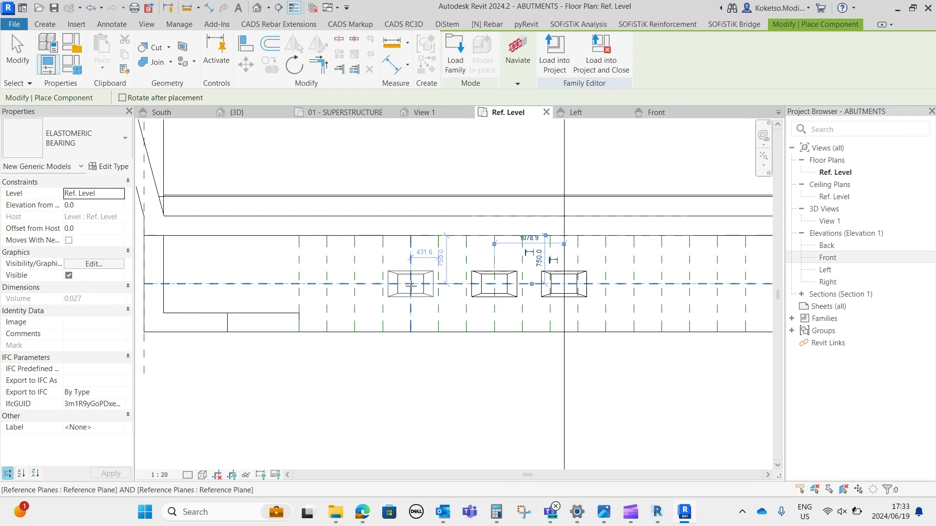
click(364, 283)
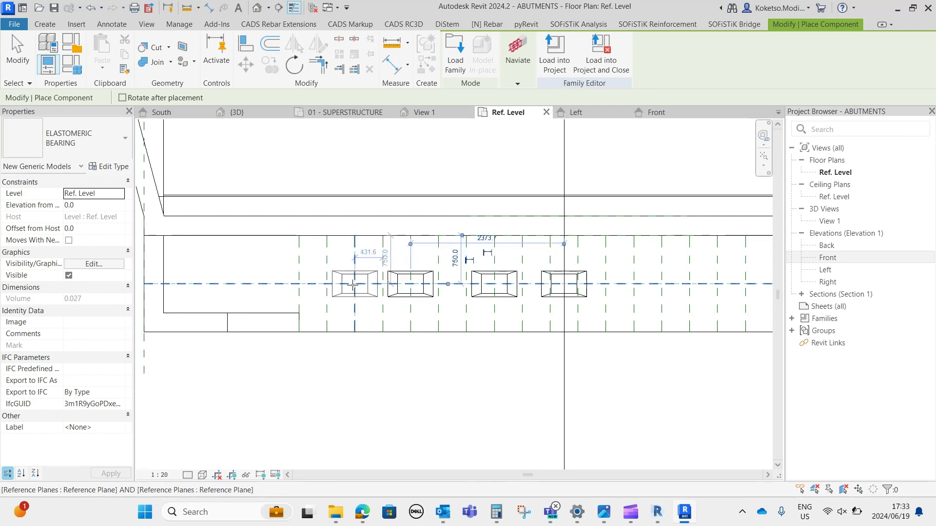
click(326, 285)
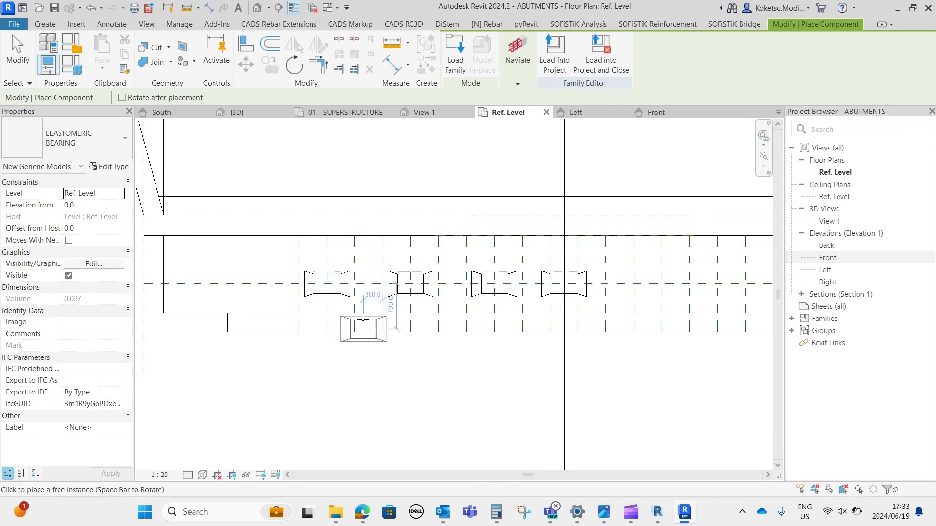
key(Escape)
- Mirror the three off-centre elastomeric bearings about the abutment's centre reference plane
click(336, 274)
ctrl+click(410, 287)
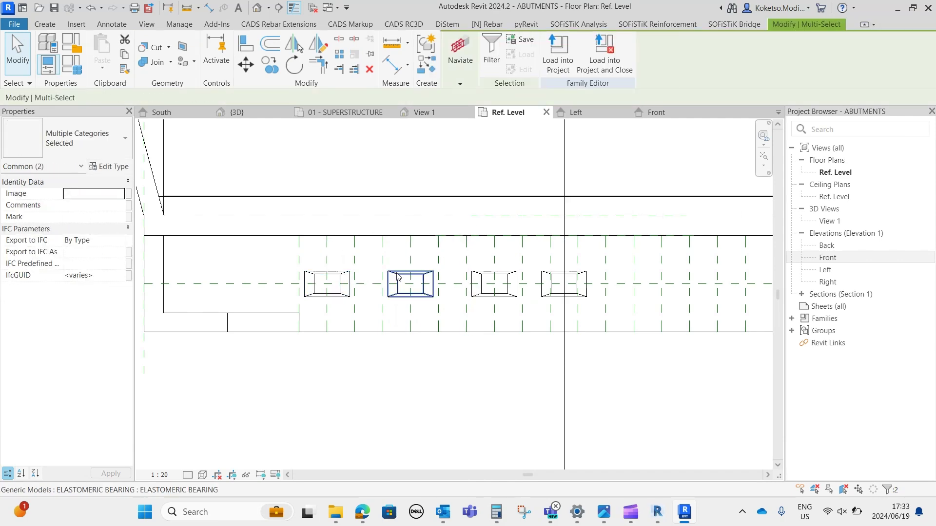
click(399, 276)
ctrl+click(341, 275)
ctrl+click(485, 281)
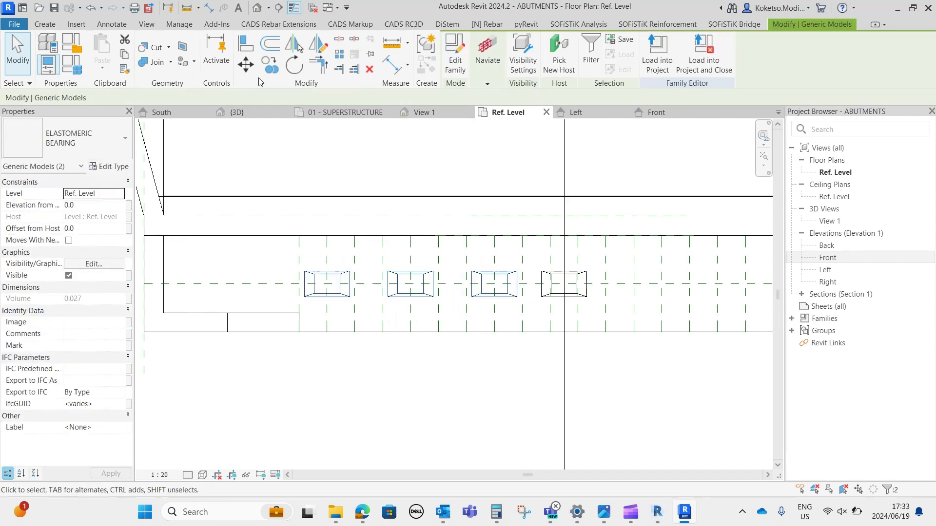
click(295, 44)
click(565, 263)
scroll(503, 287, down, 2)
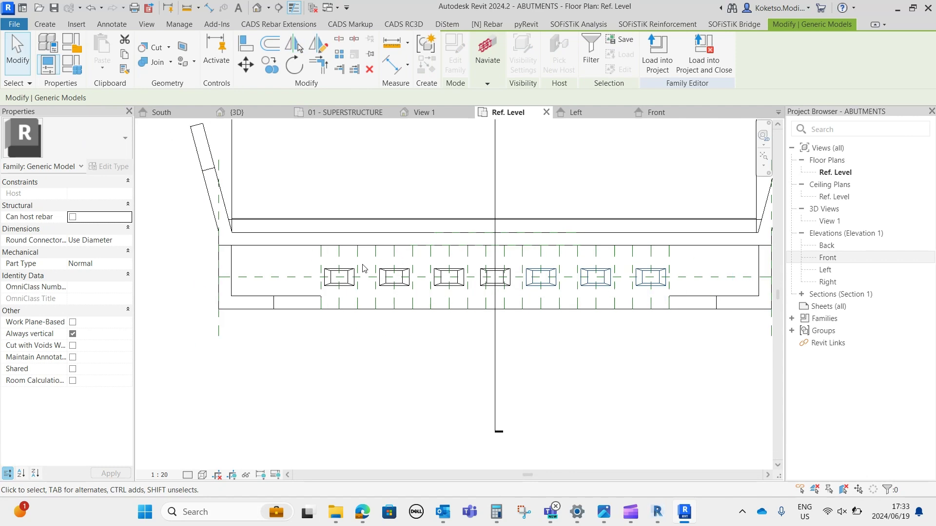
key(Escape)
- Open the Front elevation and set its visual style to Wireframe
scroll(537, 332, up, 2)
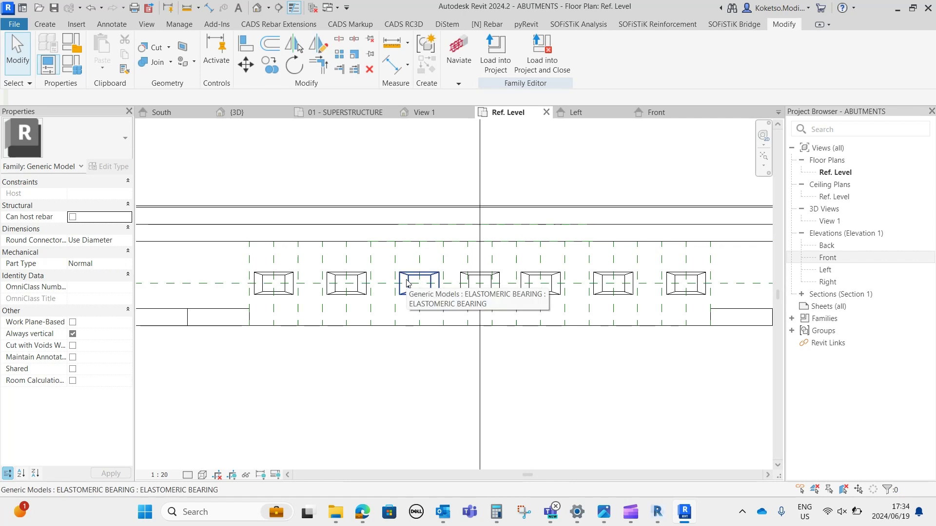
scroll(407, 283, down, 2)
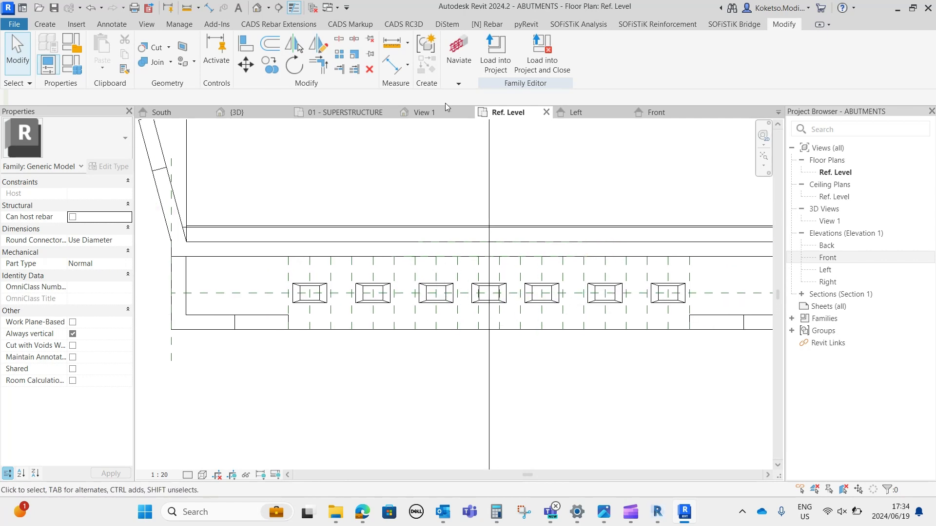
click(423, 112)
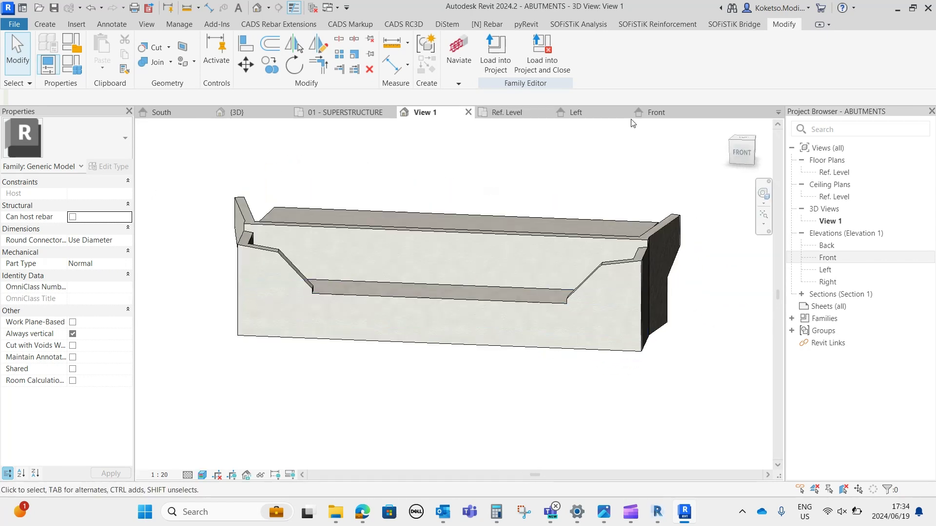
click(643, 113)
click(202, 475)
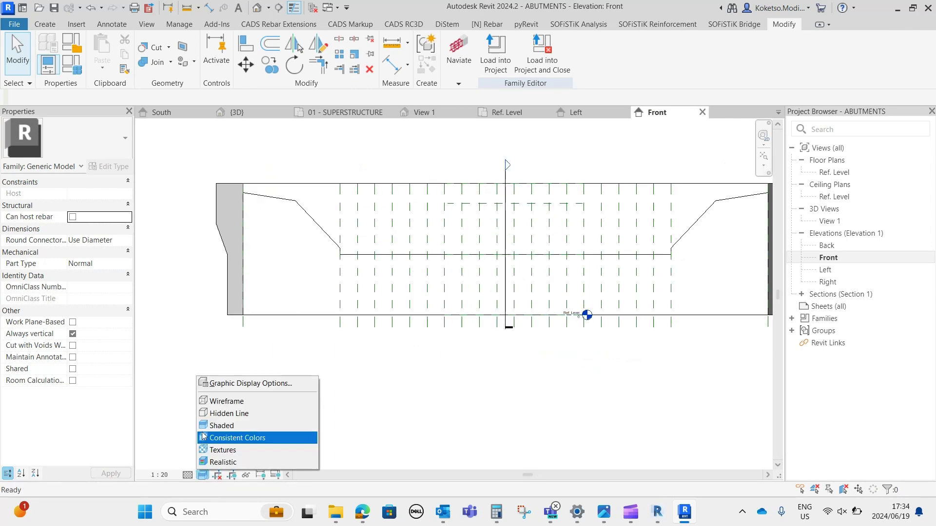
click(215, 401)
- Select all instances of the elastomeric bearing and move them up 1500 mm from Ref. Level onto the bearing shelf
click(419, 308)
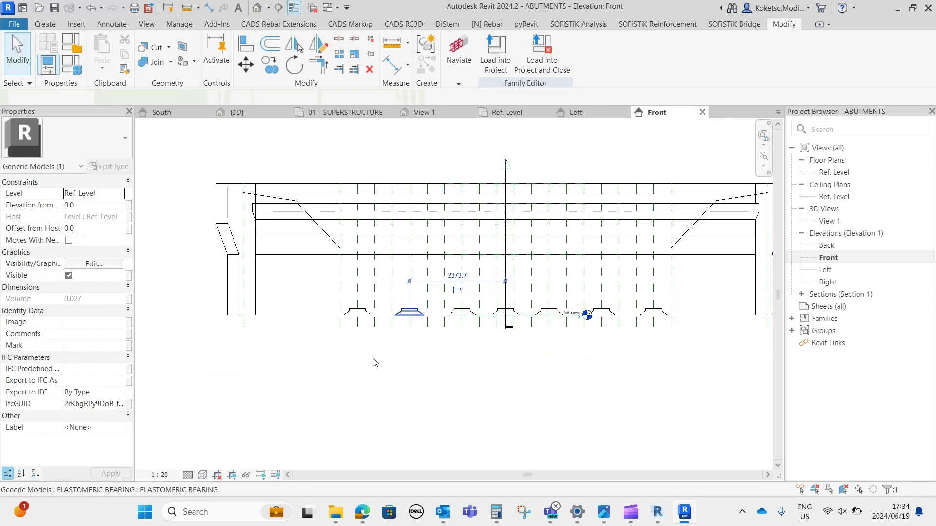
right_click(374, 359)
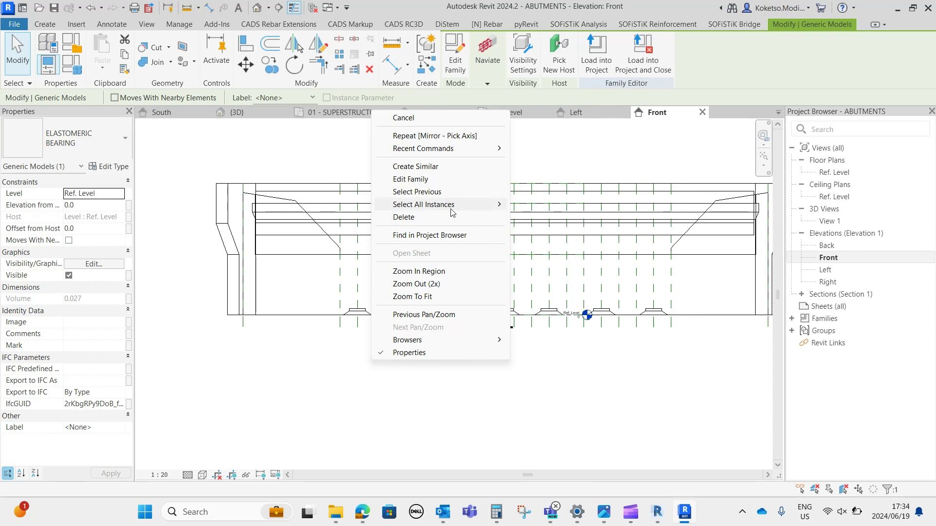
mouse_move(452, 213)
click(545, 213)
scroll(390, 315, up, 2)
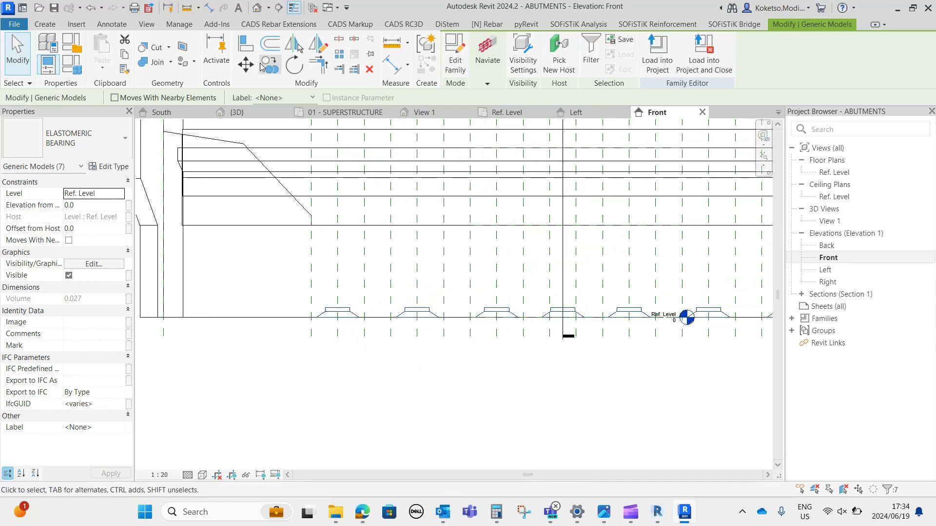
key(m)
key(v)
click(338, 318)
middle_drag(439, 213, 449, 324)
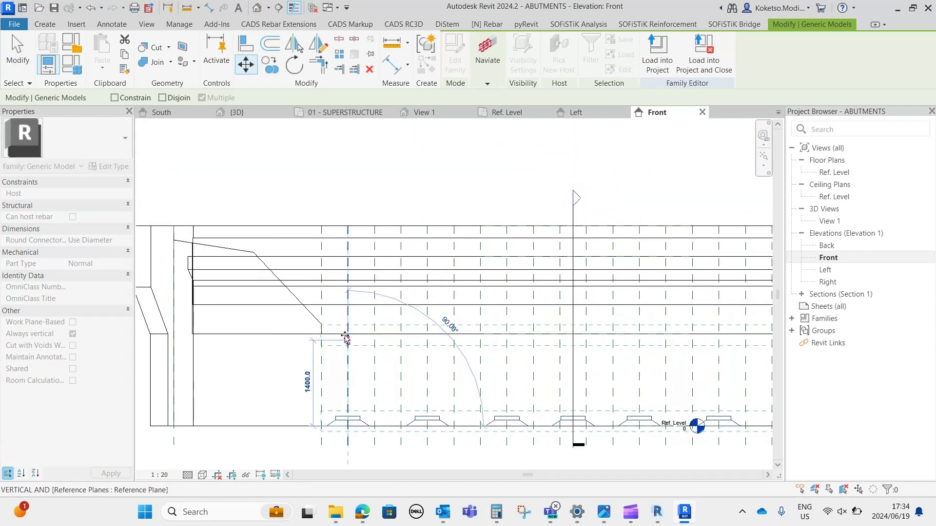
click(348, 335)
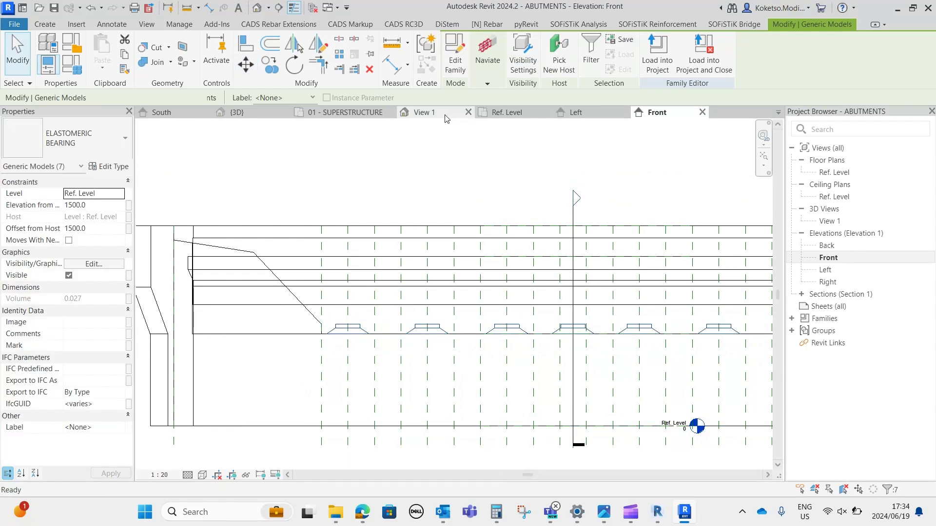
- Inspect the position of the elastomeric bearings on the abutment shelf in the 3D view
click(422, 112)
shift+middle_drag(437, 291, 504, 310)
scroll(505, 310, up, 3)
click(447, 392)
shift+middle_drag(447, 391, 486, 131)
- In the Ref. Level plan, delete the centre elastomeric bearing and the three bearings on one side of it
click(507, 112)
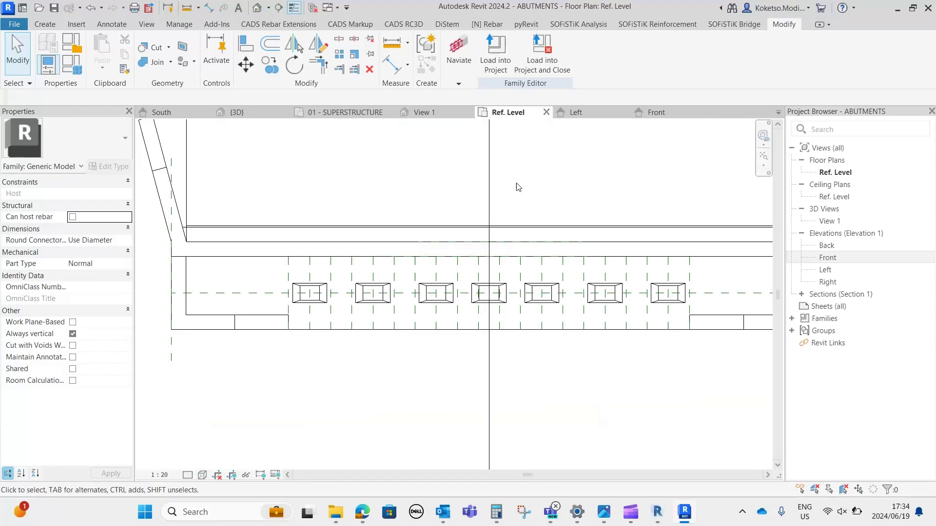
click(513, 293)
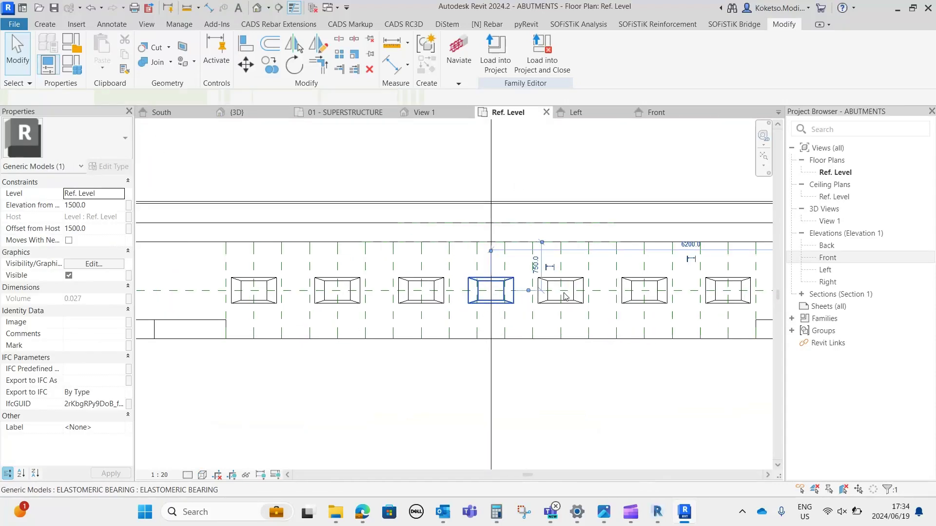
scroll(560, 287, down, 2)
ctrl+click(625, 291)
double_click(686, 283)
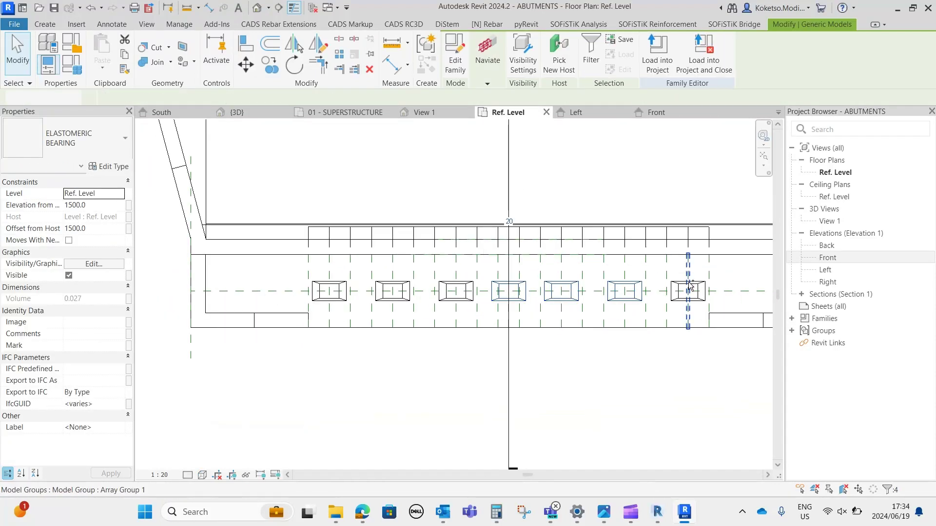
click(633, 291)
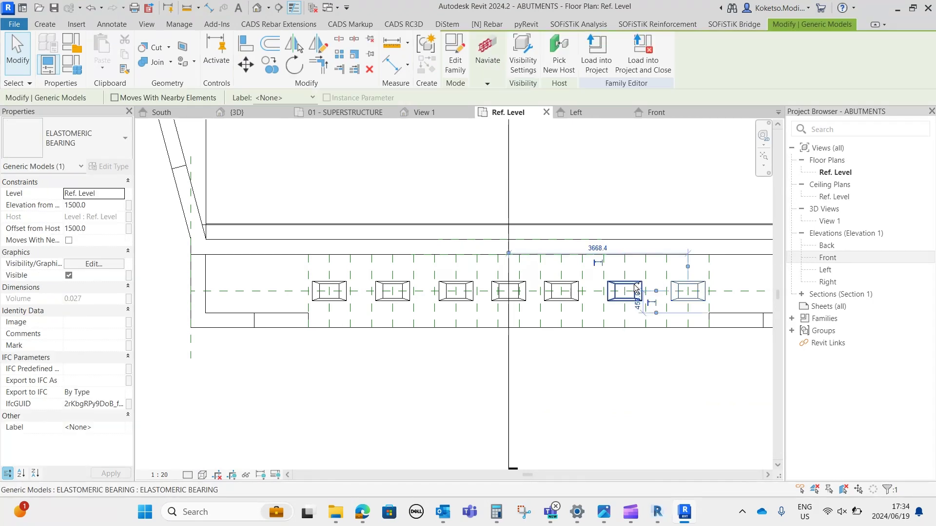
ctrl+click(570, 291)
ctrl+click(519, 298)
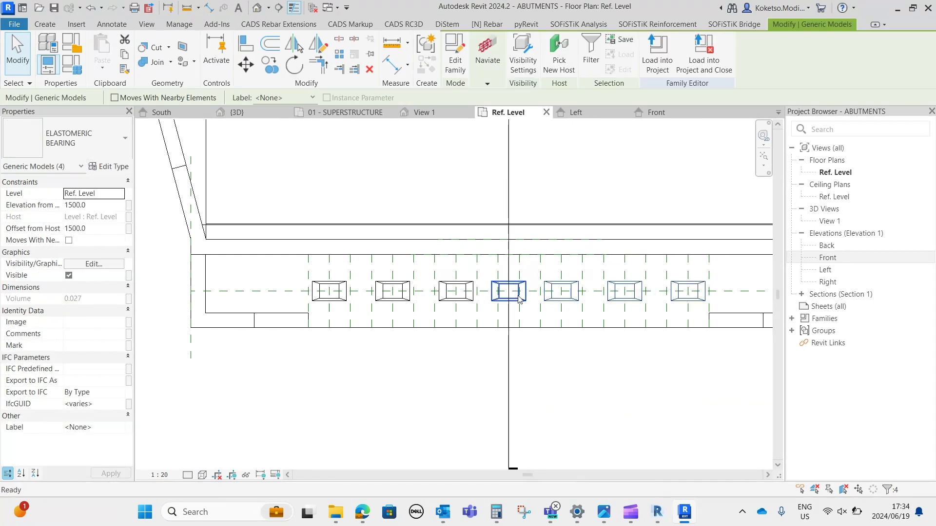
key(Delete)
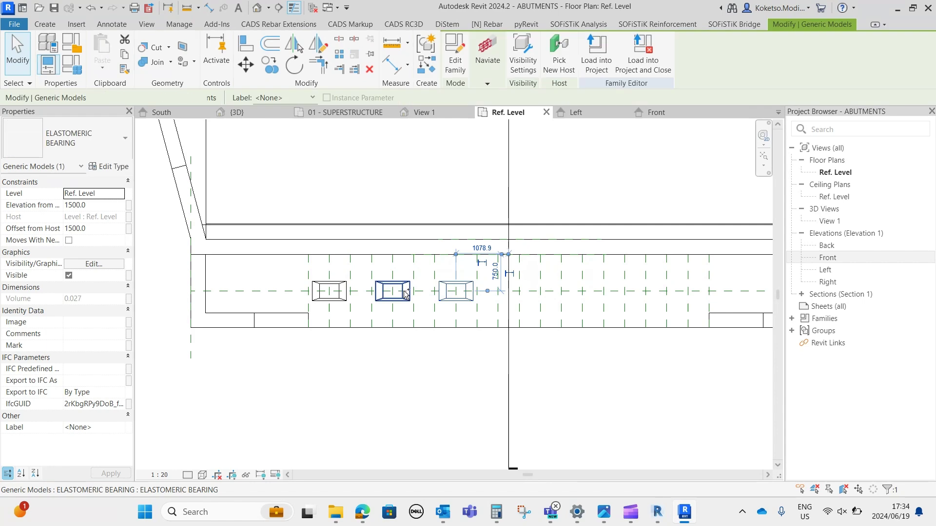
- Delete the three remaining elastomeric bearings on the other side of the centre plane
ctrl+click(407, 293)
key(Delete)
scroll(338, 293, up, 2)
scroll(337, 293, up, 1)
click(335, 291)
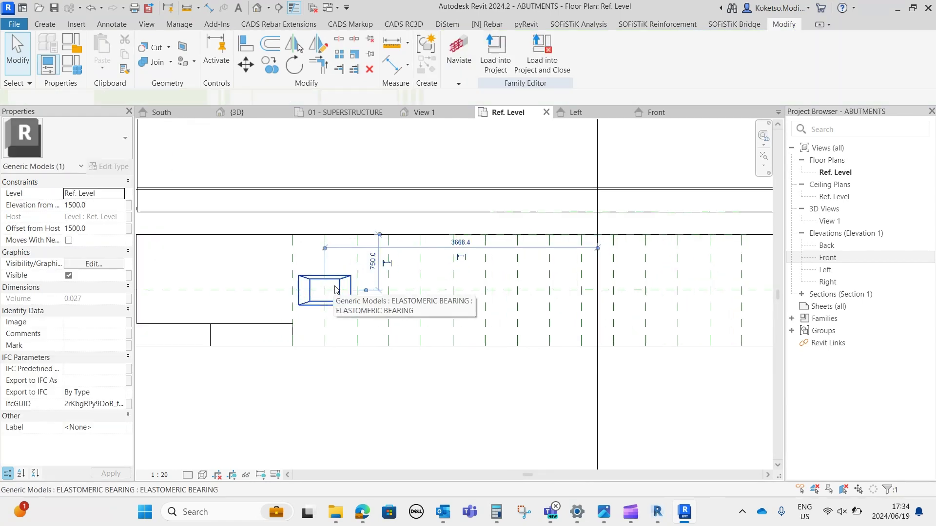
key(Escape)
click(352, 293)
key(Delete)
- Set the number of vertical reference planes in the shelf array to 10
scroll(359, 289, down, 1)
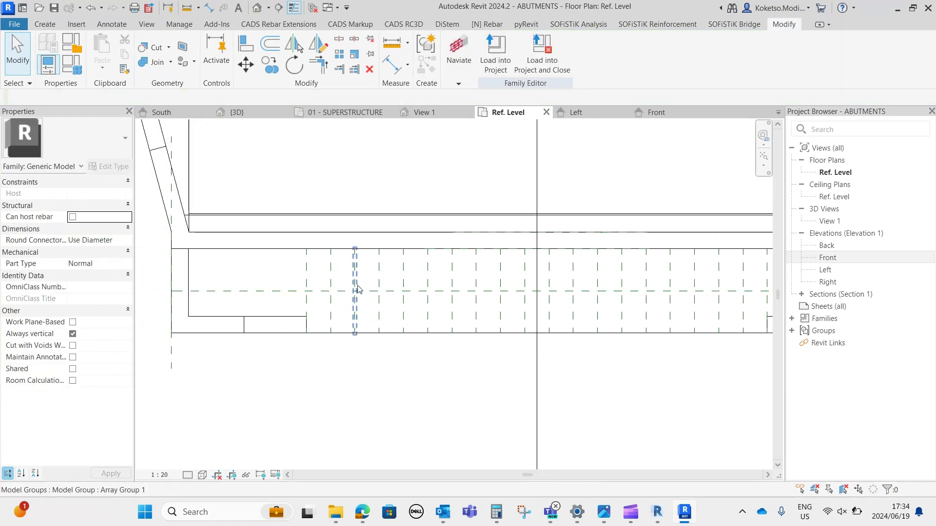
scroll(693, 277, down, 1)
click(653, 273)
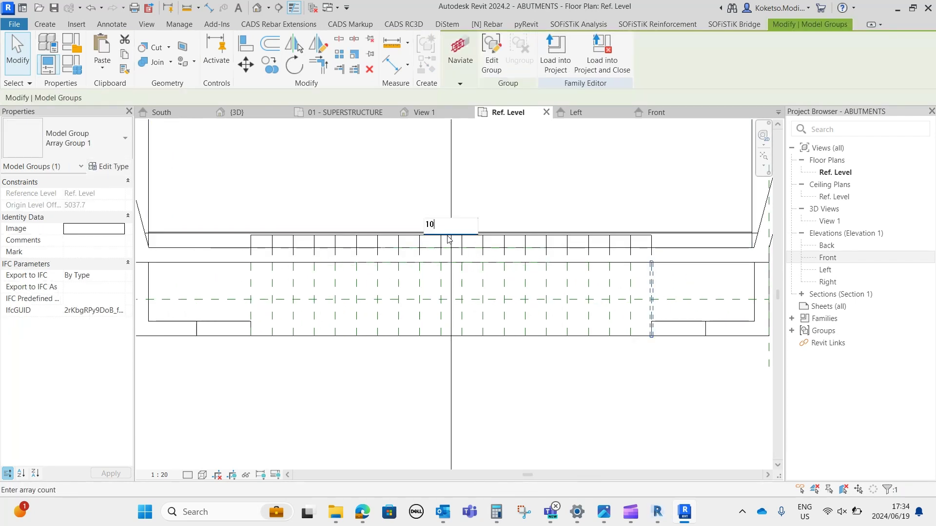
key(Return)
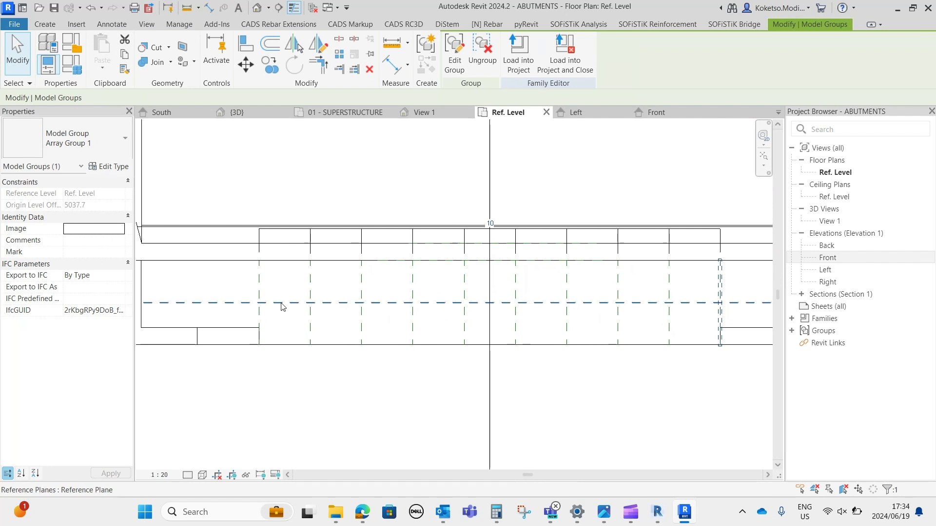
key(Escape)
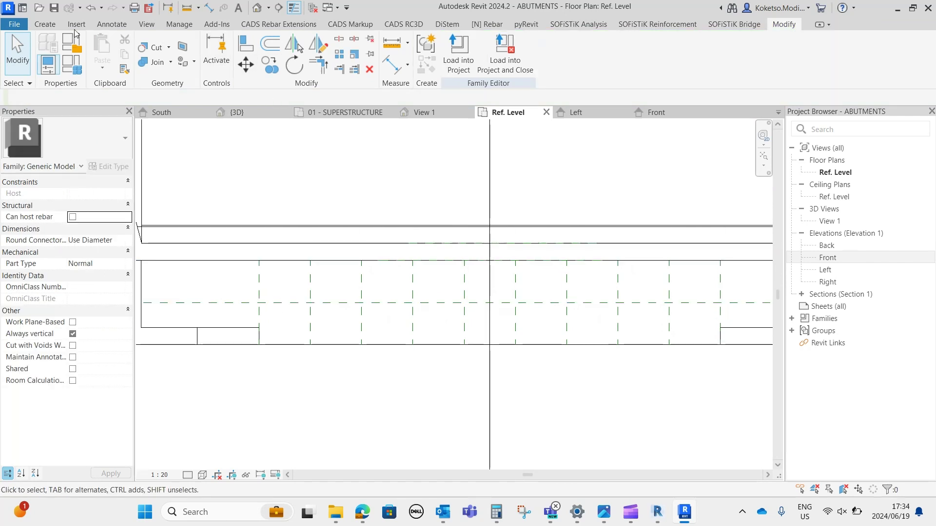
- Try placing elastomeric bearings on the horizontal reference plane at the second, fourth, seventh and ninth vertical planes and the centre plane
click(49, 26)
click(301, 51)
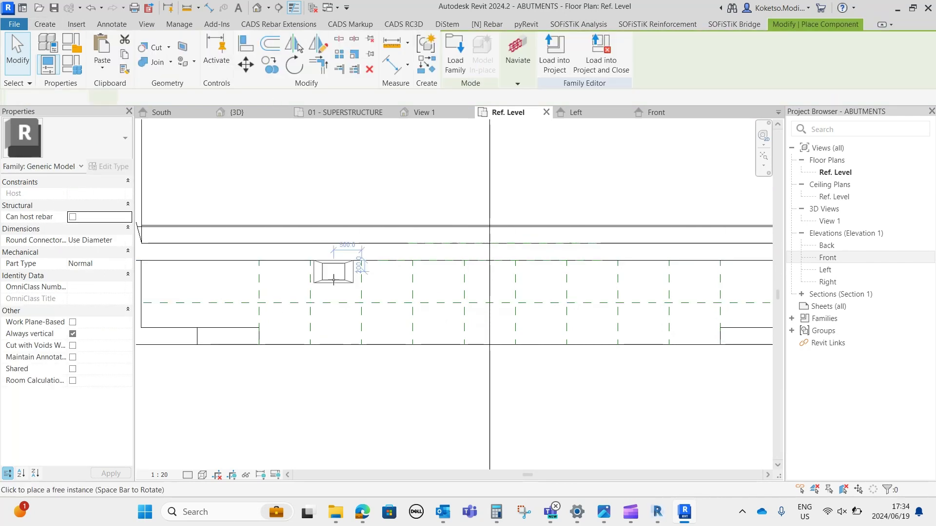
click(311, 303)
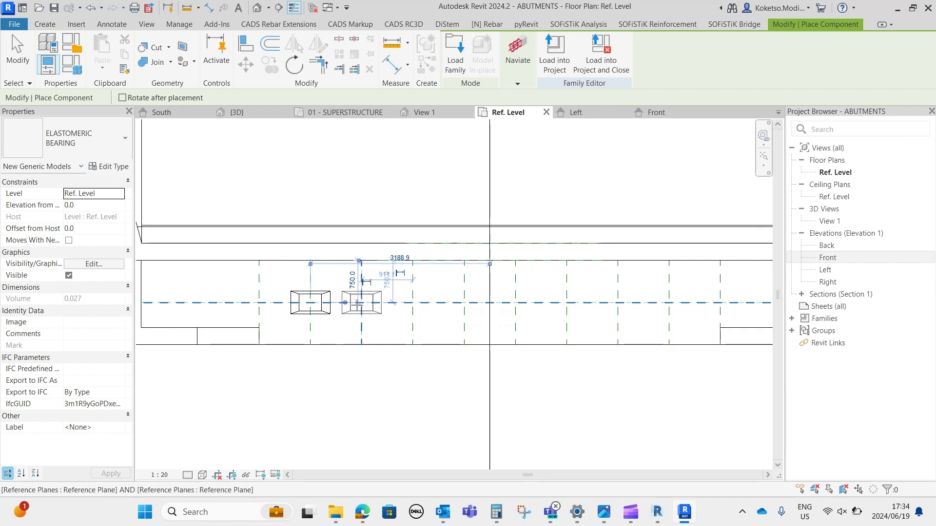
click(412, 303)
click(489, 302)
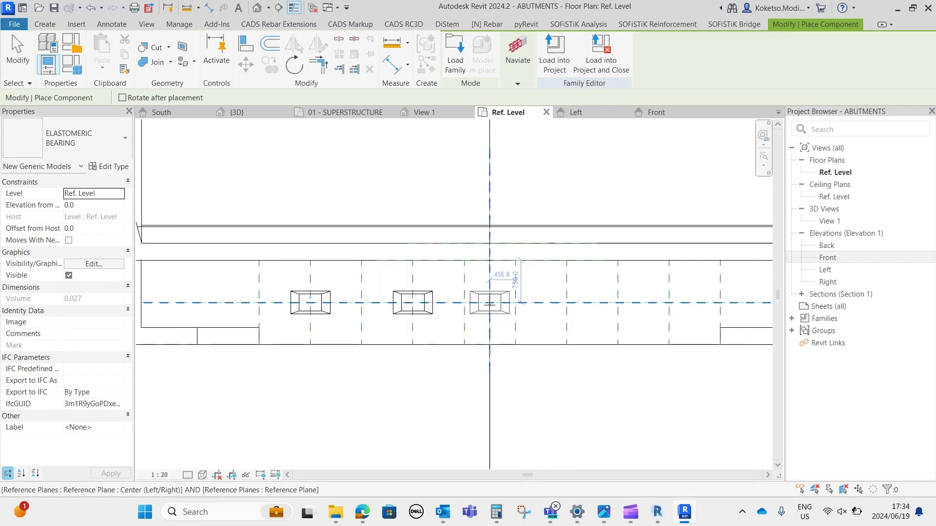
click(567, 303)
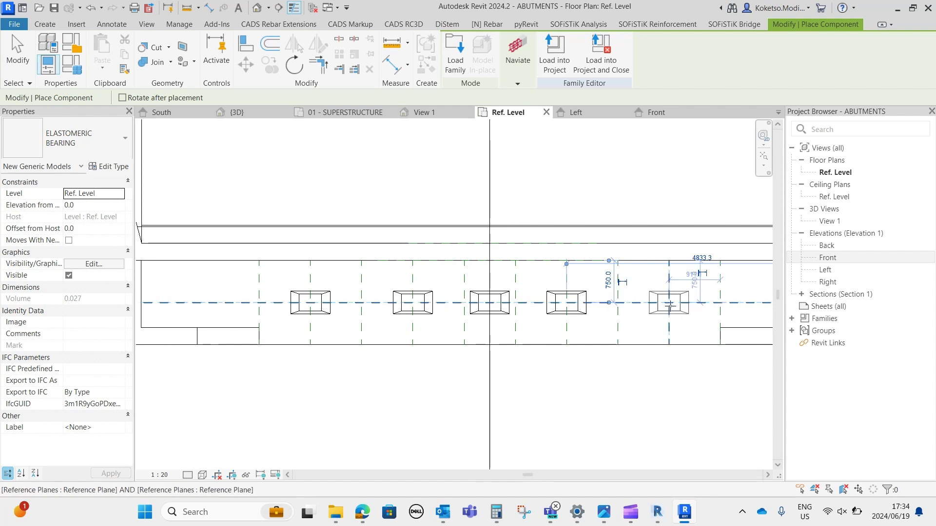
click(670, 306)
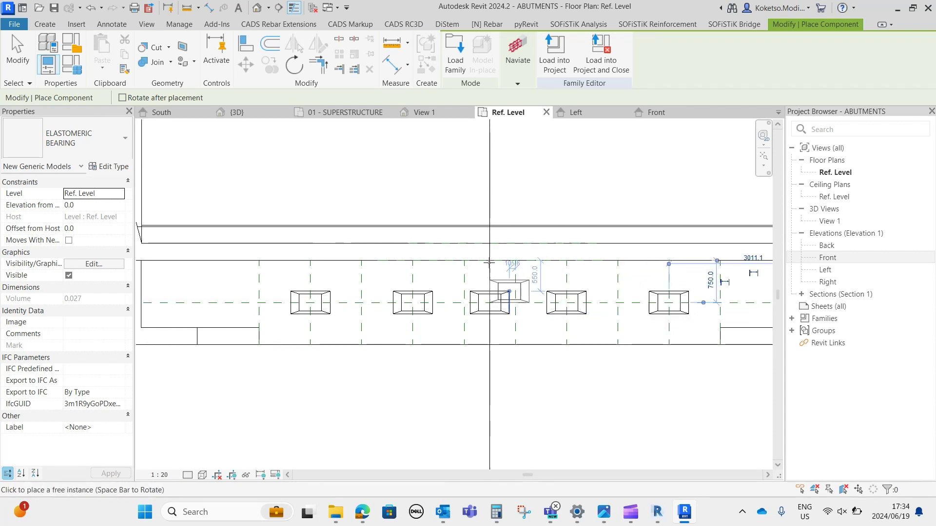
key(Escape)
- Undo the placement of all five elastomeric bearings
scroll(384, 299, down, 2)
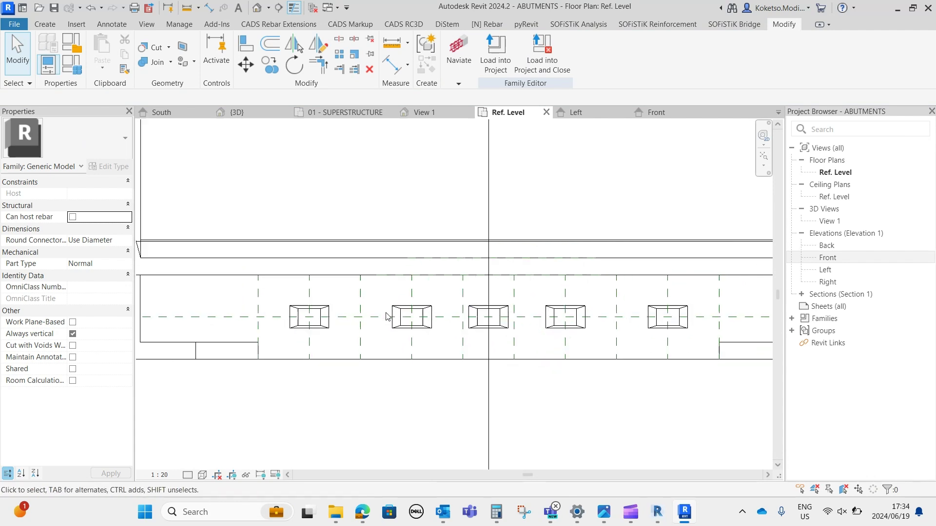
scroll(308, 182, up, 2)
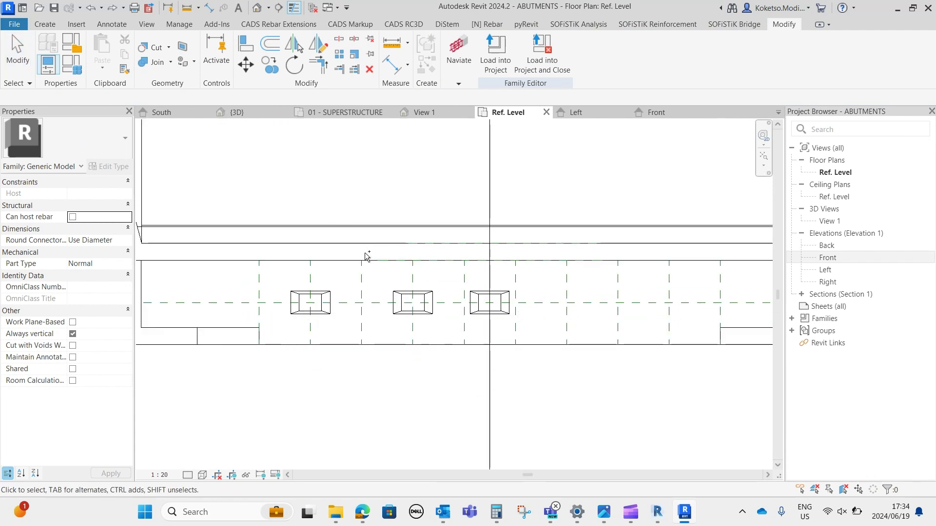
key(ctrl+z)
key(ctrl+z)
key(ctrl+z)
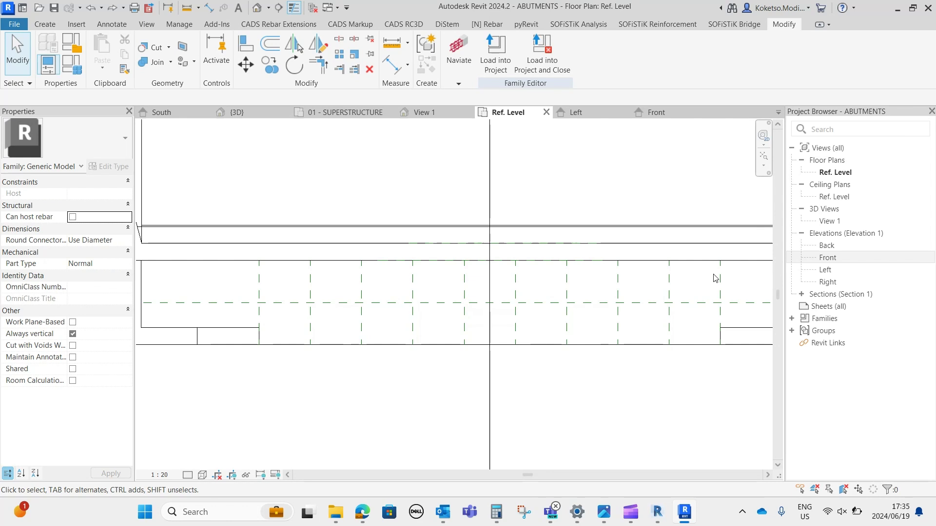
click(717, 278)
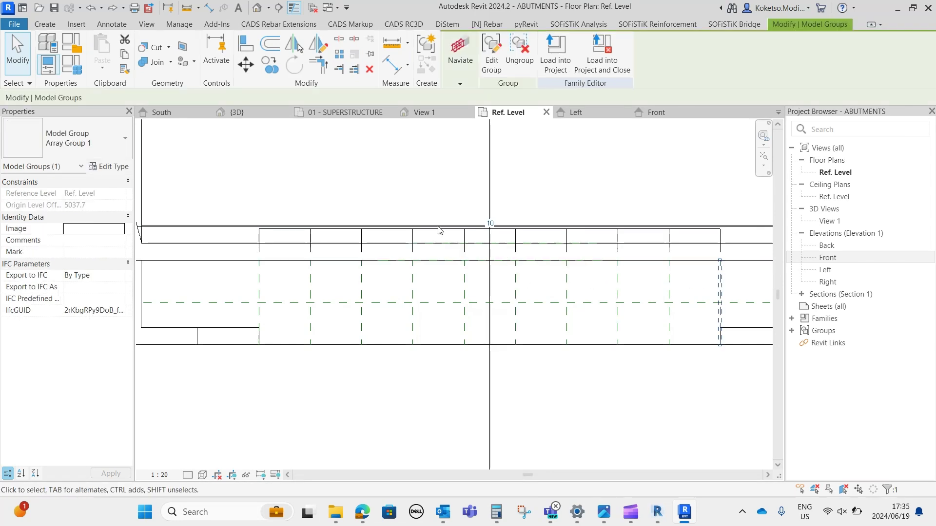
click(101, 9)
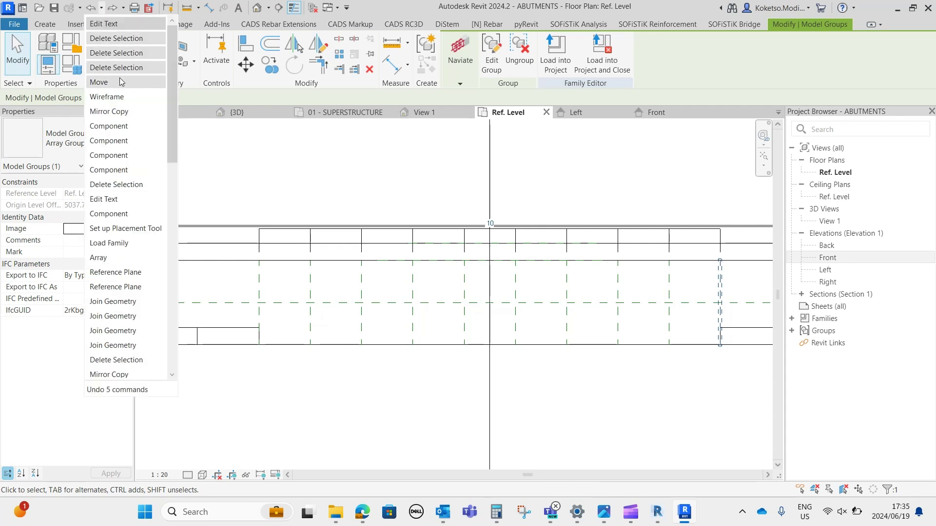
click(657, 288)
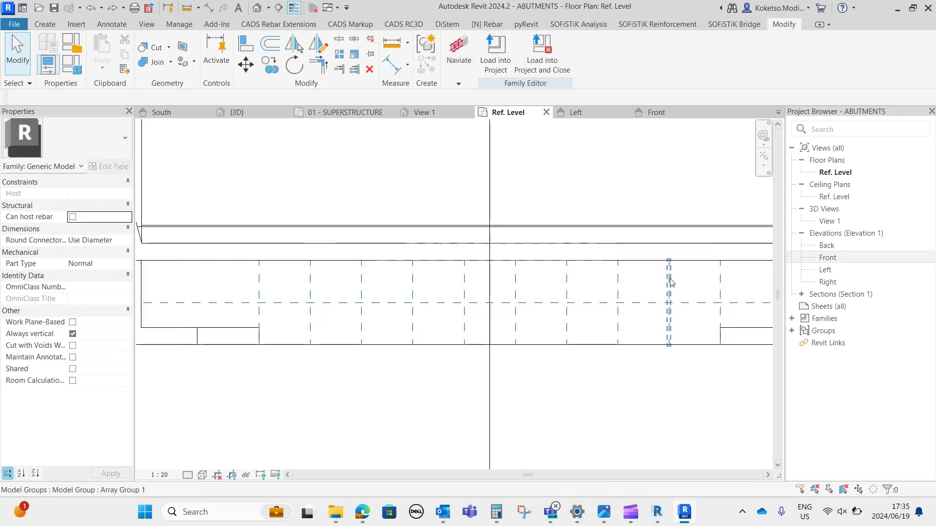
- Select all instances of the vertical plane array group, ungroup them and delete the resulting reference planes
click(720, 282)
right_click(502, 139)
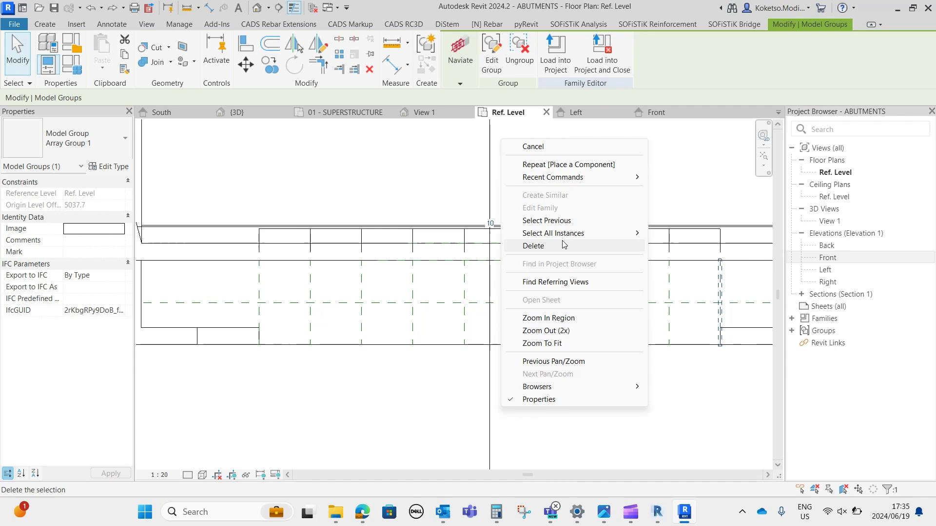
mouse_move(566, 234)
click(702, 232)
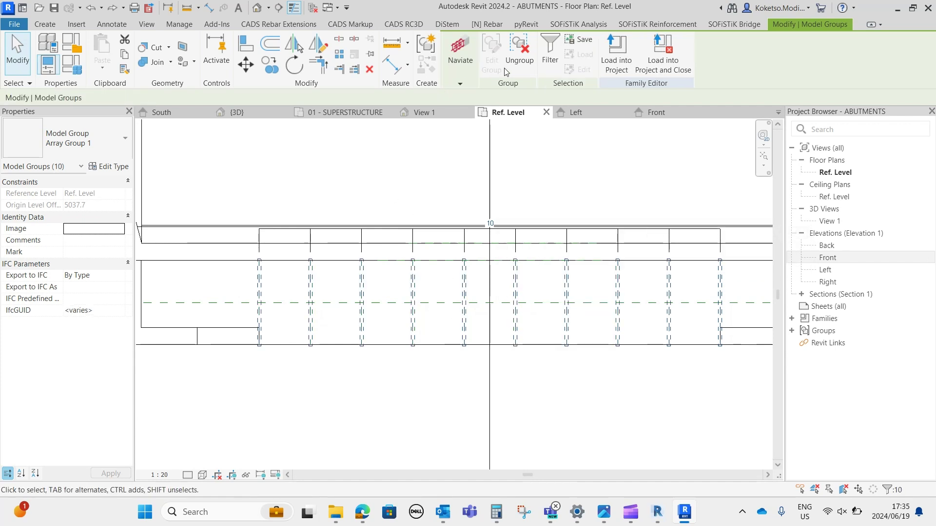
click(522, 65)
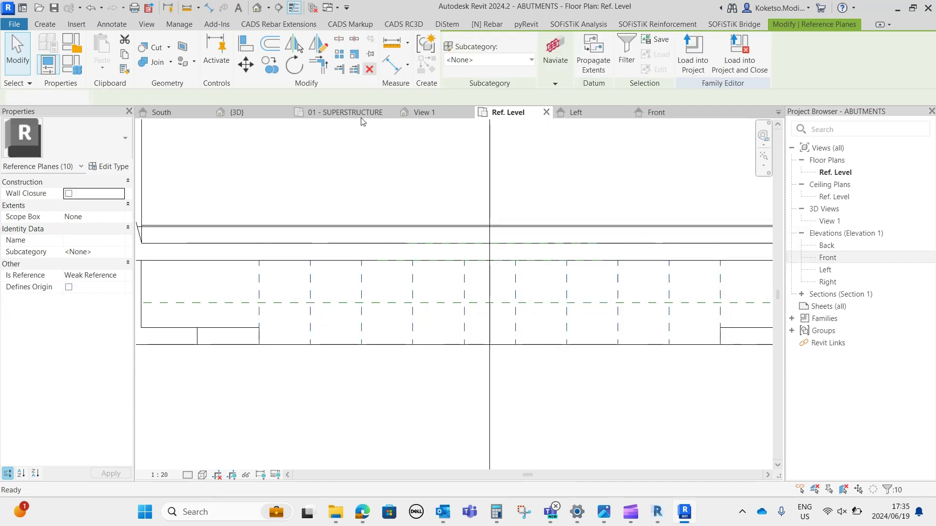
click(281, 287)
- Draw a vertical reference plane across the bearing shelf, starting at the inner corner of the recess at one shelf end
click(49, 27)
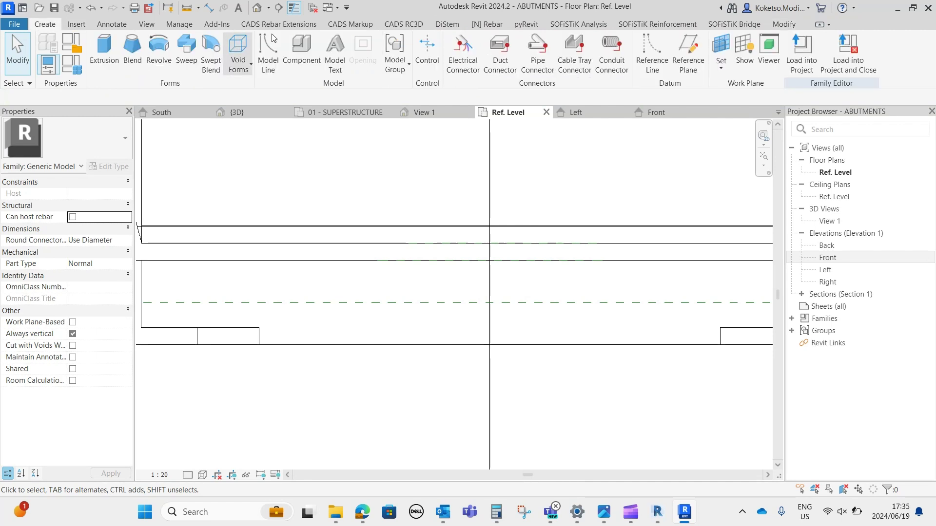
click(259, 344)
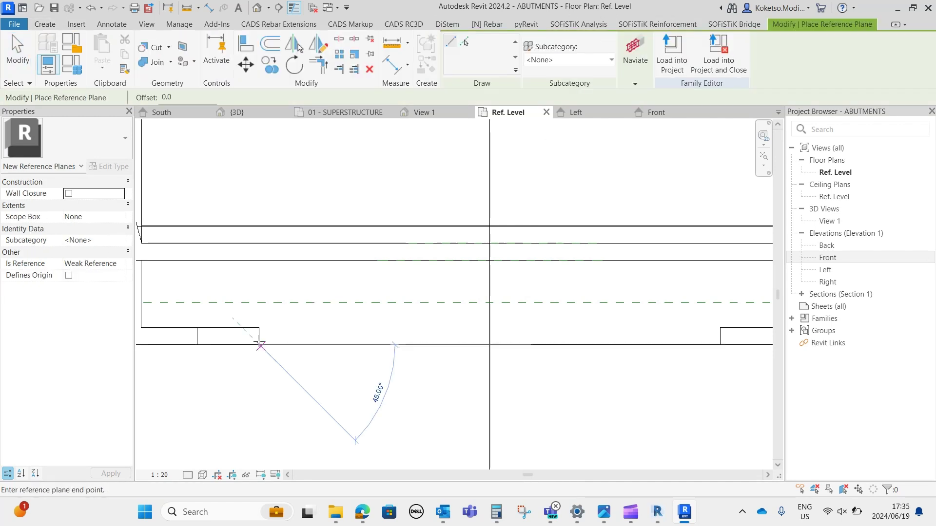
click(259, 260)
key(Escape)
key(Escape)
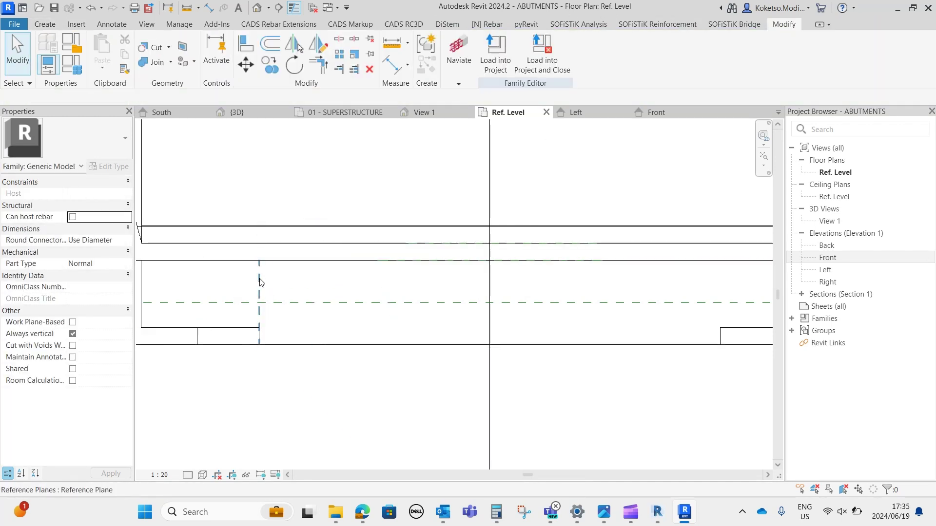
- Array the vertical reference plane from the recess corner to the centre plane, with 10 members and the last one on the centre plane
click(259, 273)
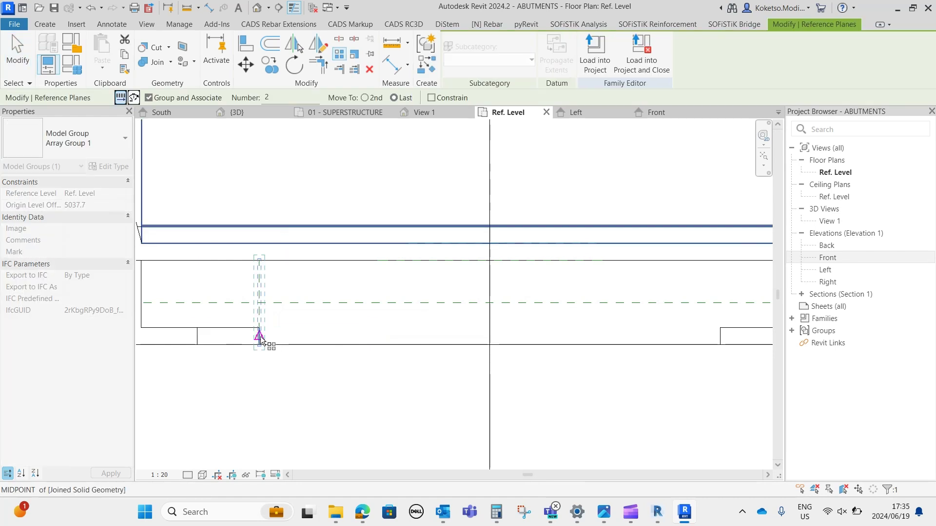
click(259, 337)
click(480, 336)
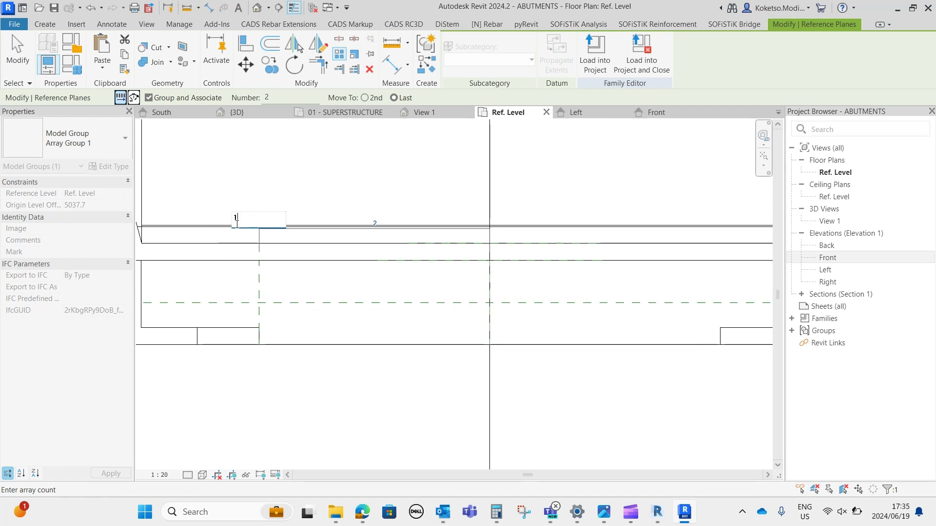
key(Return)
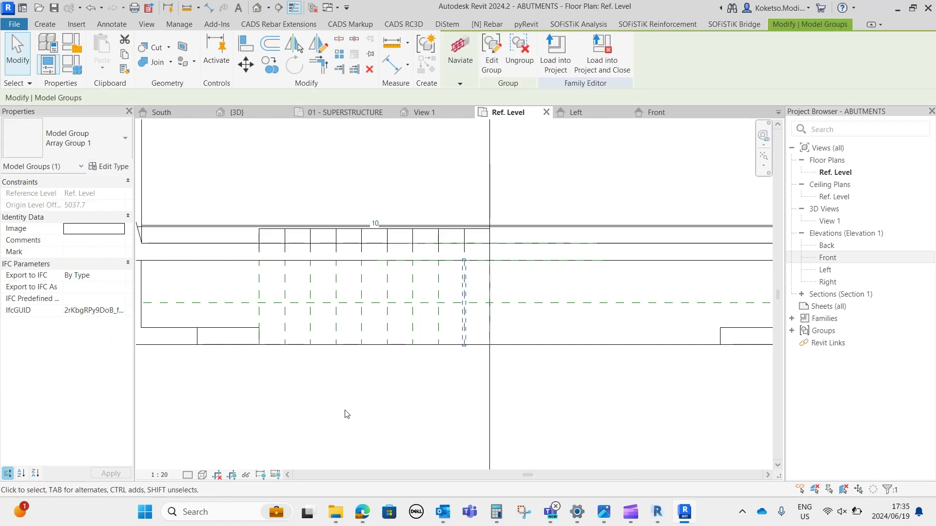
- Select all array group instances except the one on the centre plane and mirror them about the centre plane
right_click(472, 294)
mouse_move(427, 241)
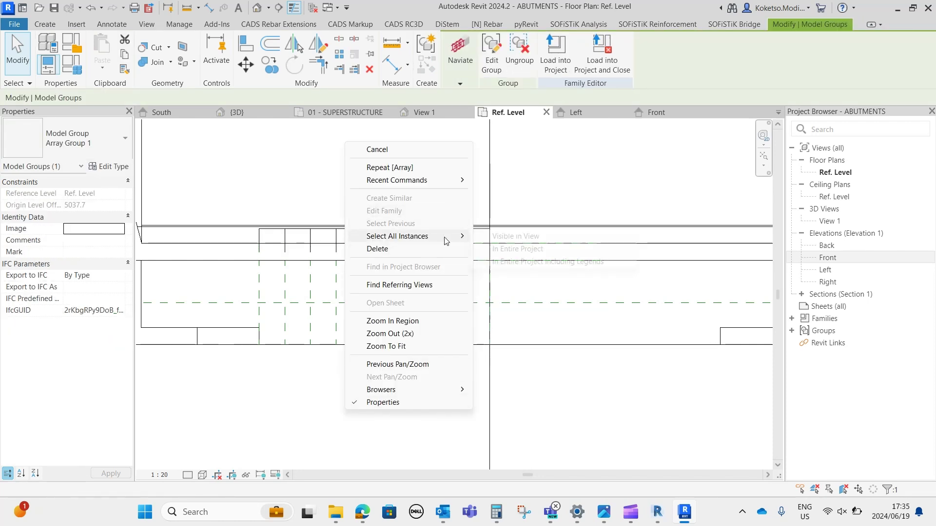
click(503, 236)
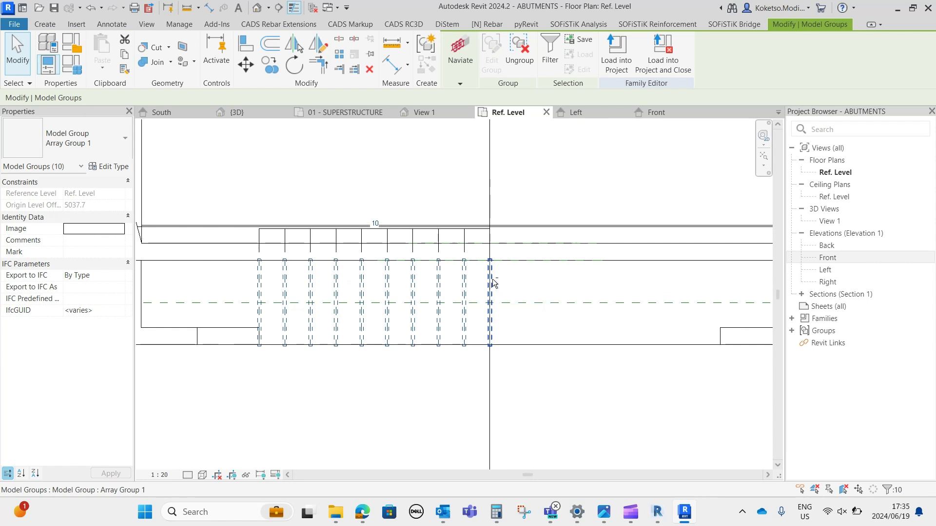
shift+click(494, 283)
click(293, 47)
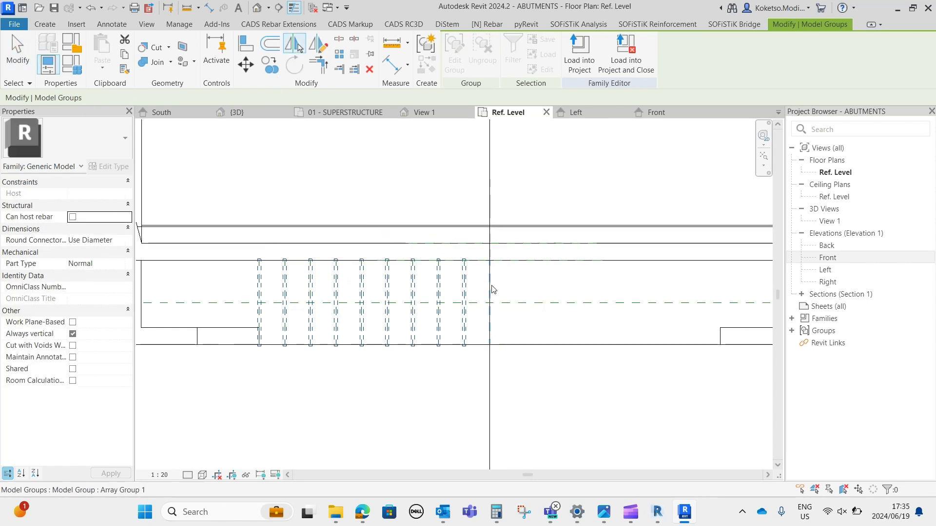
click(490, 289)
key(Escape)
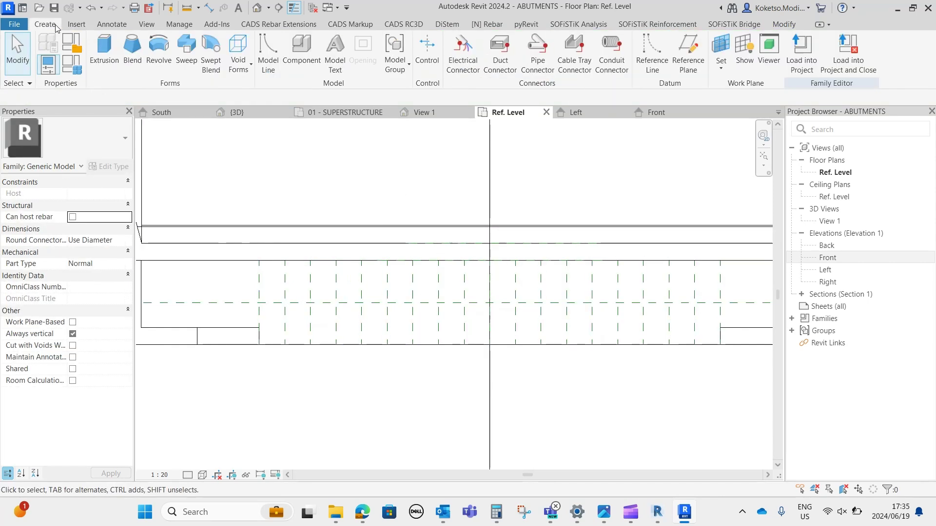
- Place elastomeric bearings on the horizontal reference plane at the second, fourth, sixth and eighth vertical planes and at the centre plane
click(301, 49)
scroll(283, 301, up, 1)
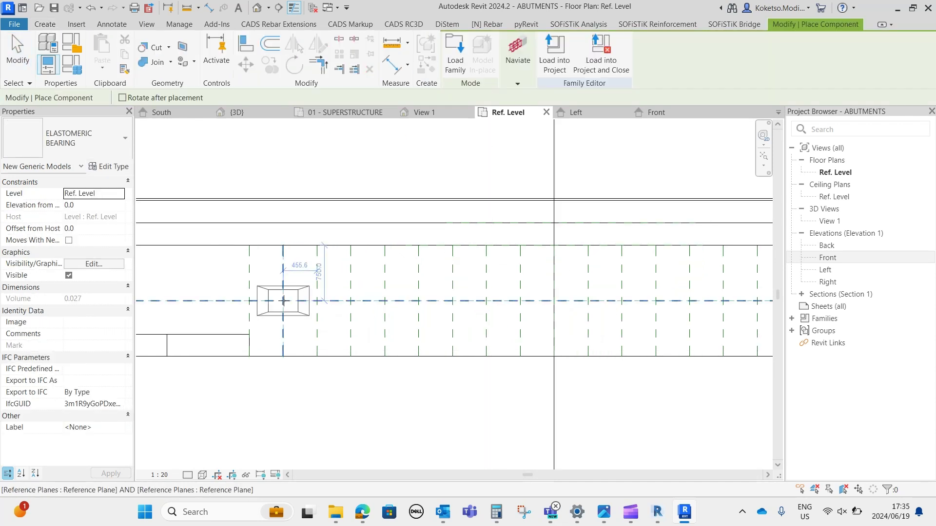
click(351, 301)
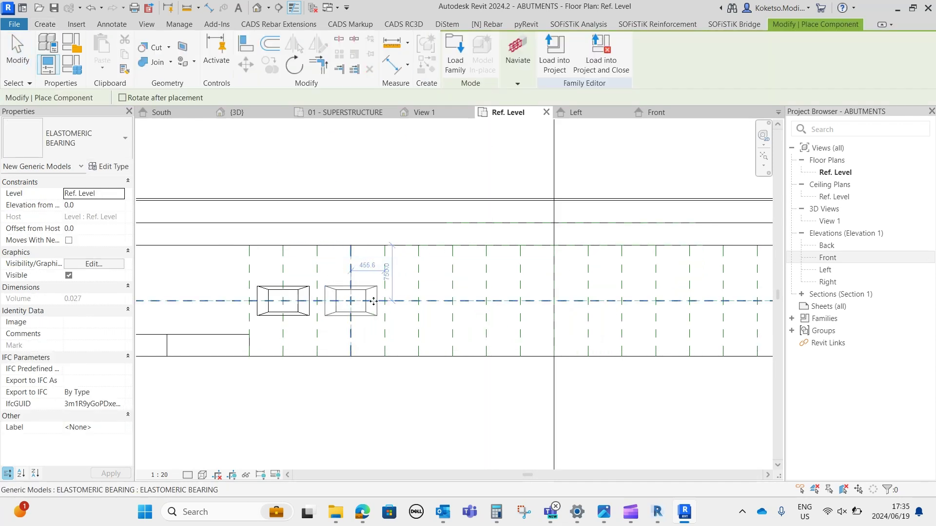
click(418, 301)
click(486, 301)
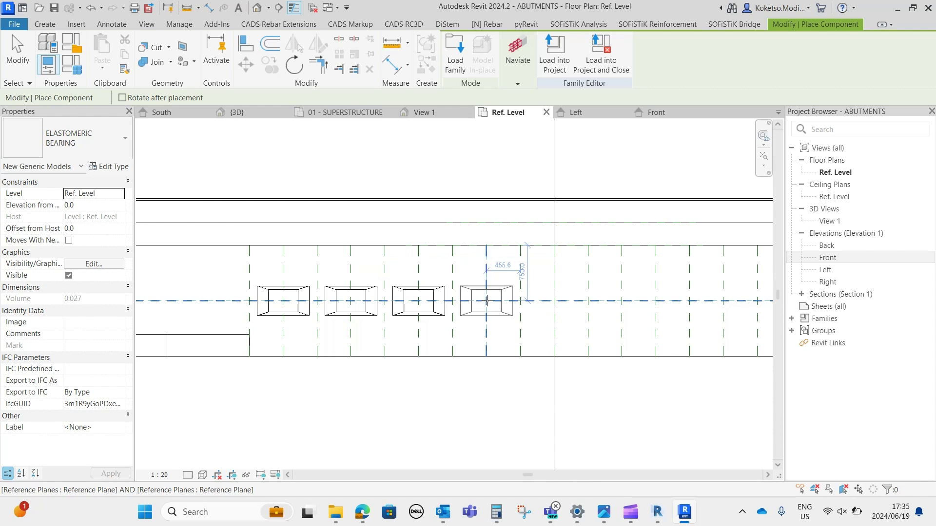
click(555, 301)
- Place four more elastomeric bearings on every second vertical plane along the other half of the shelf
middle_drag(557, 300, 359, 299)
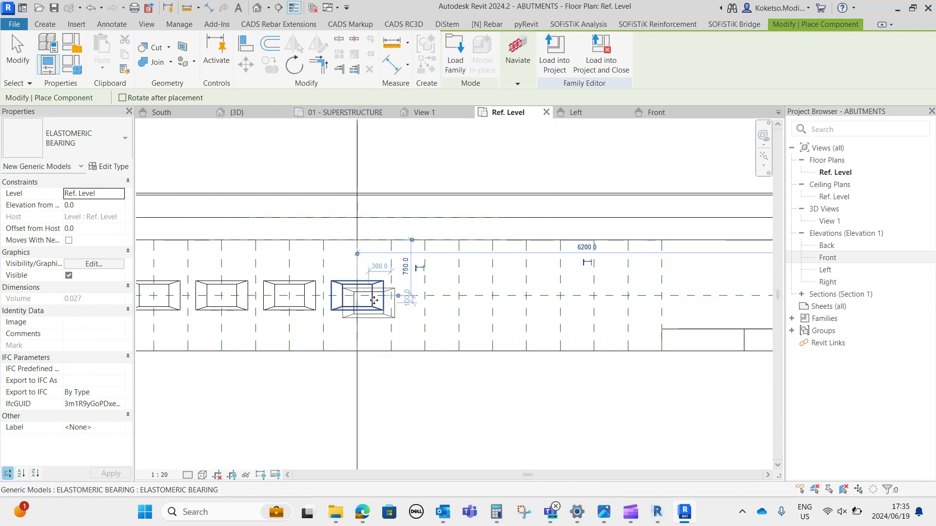
click(423, 296)
click(492, 296)
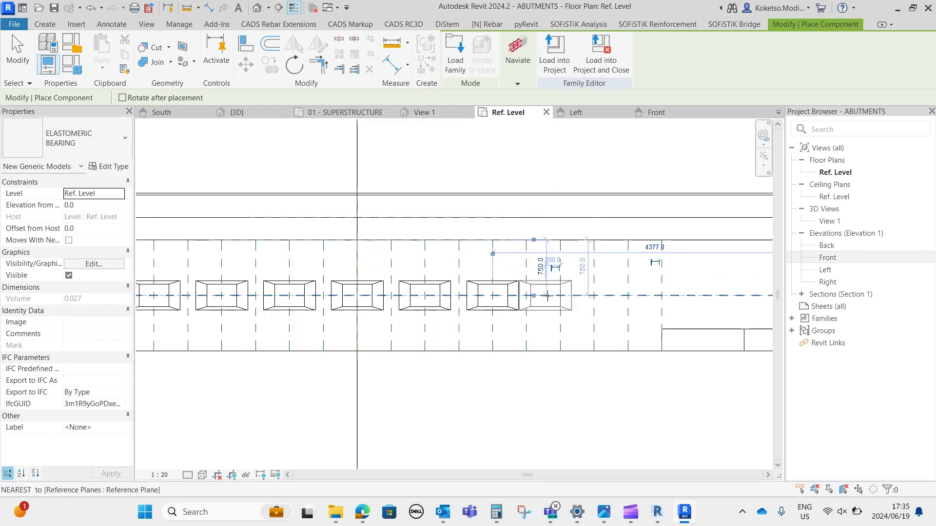
click(560, 296)
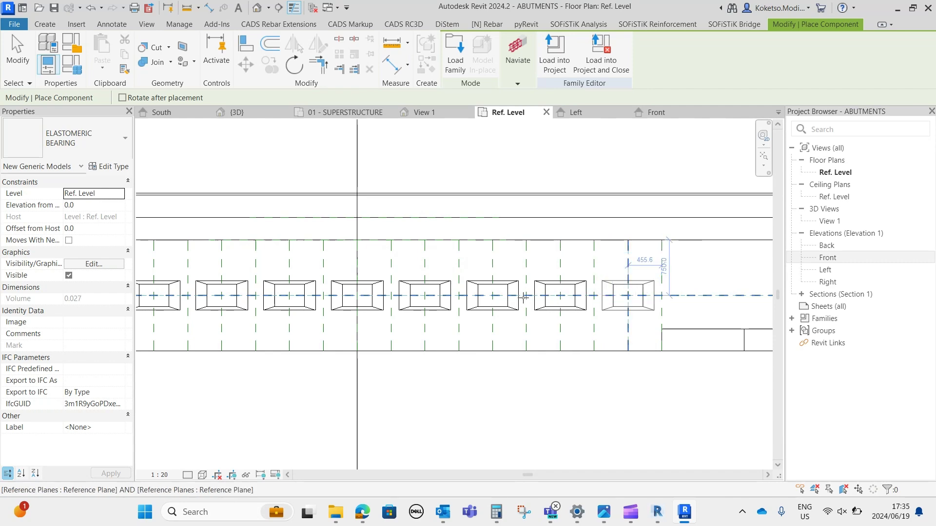
click(628, 296)
key(Escape)
key(Escape)
- Select all elastomeric bearings and move them up 1500 mm onto the bearing shelf in the Front elevation
scroll(628, 296, down, 2)
scroll(487, 346, up, 3)
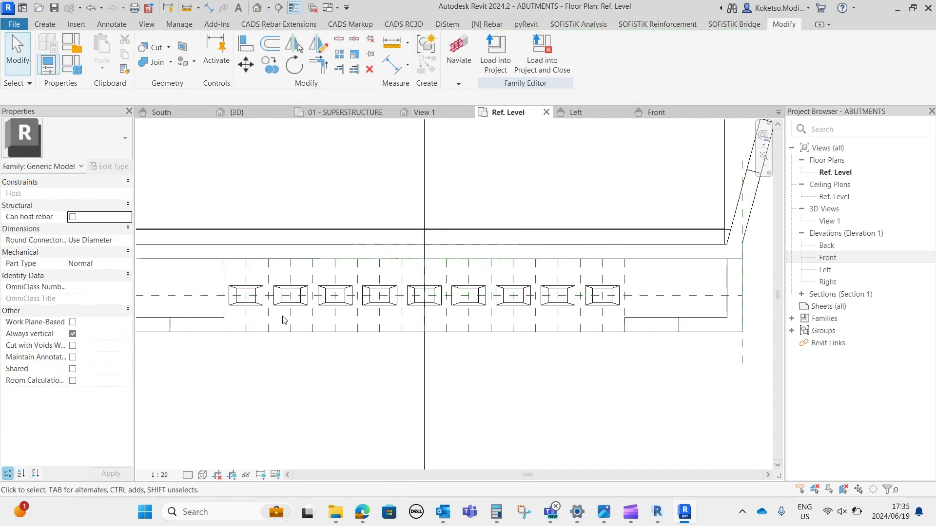
click(259, 297)
right_click(286, 395)
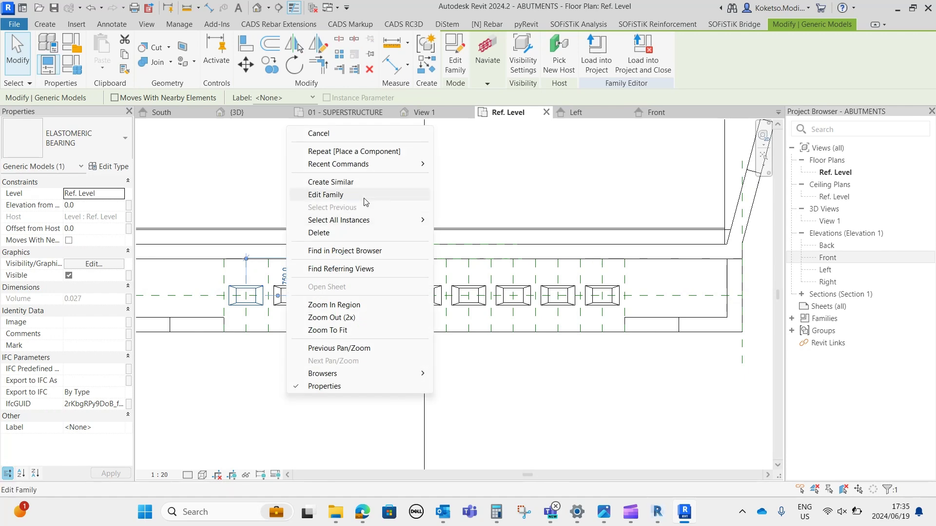
mouse_move(422, 220)
click(488, 220)
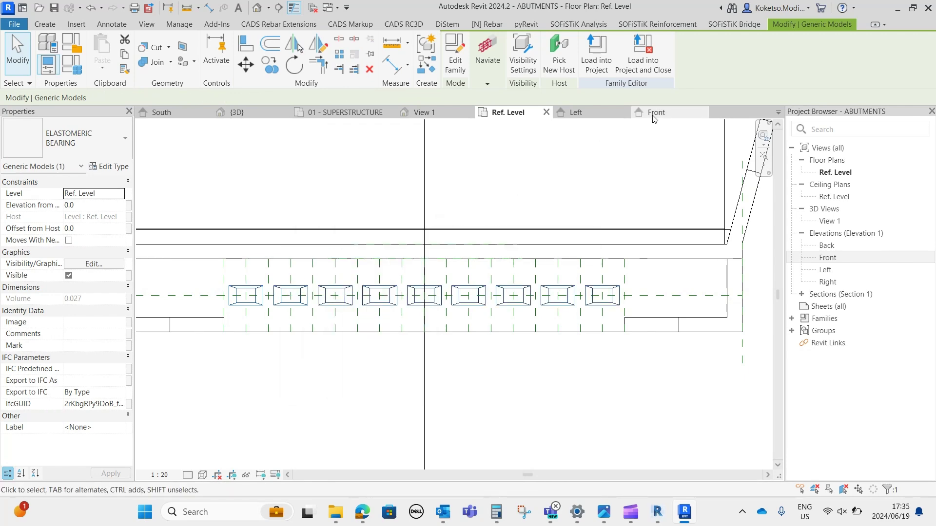
click(656, 112)
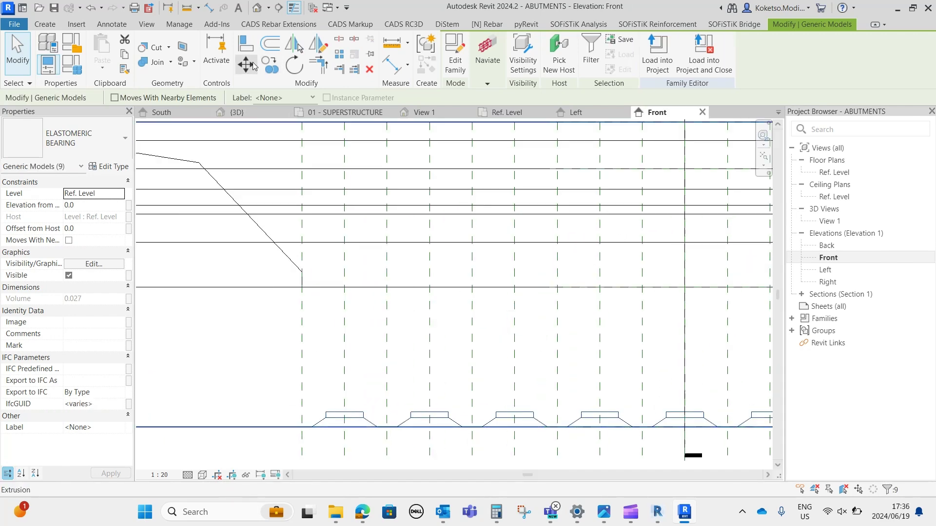
click(355, 432)
key(m)
key(v)
key(Escape)
key(Escape)
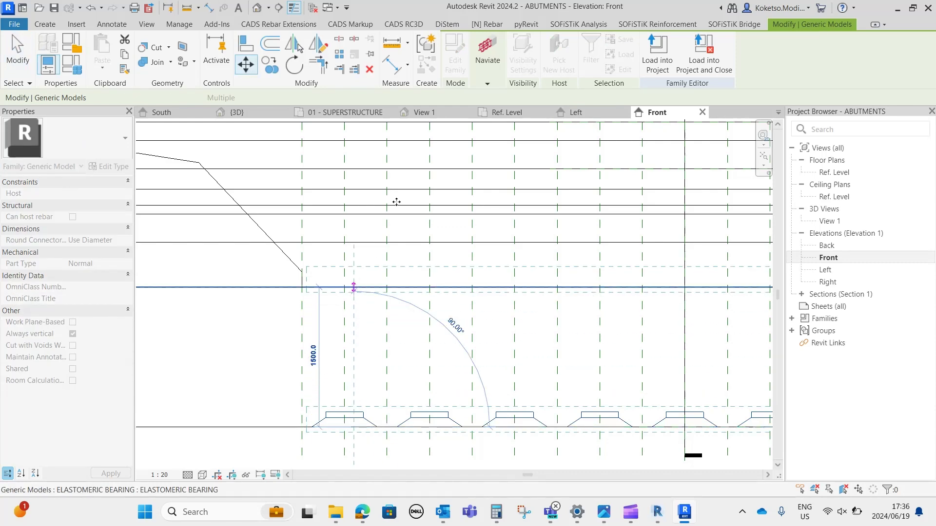
- Check the bearings on the abutment in 3D and make the abutment family shared
click(422, 112)
shift+middle_drag(399, 318, 319, 330)
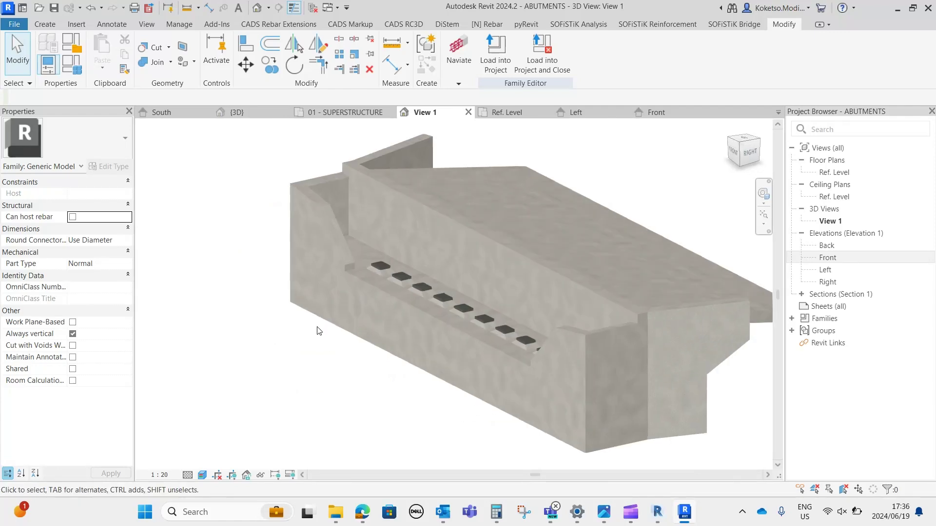
click(73, 369)
shift+middle_drag(577, 291, 440, 312)
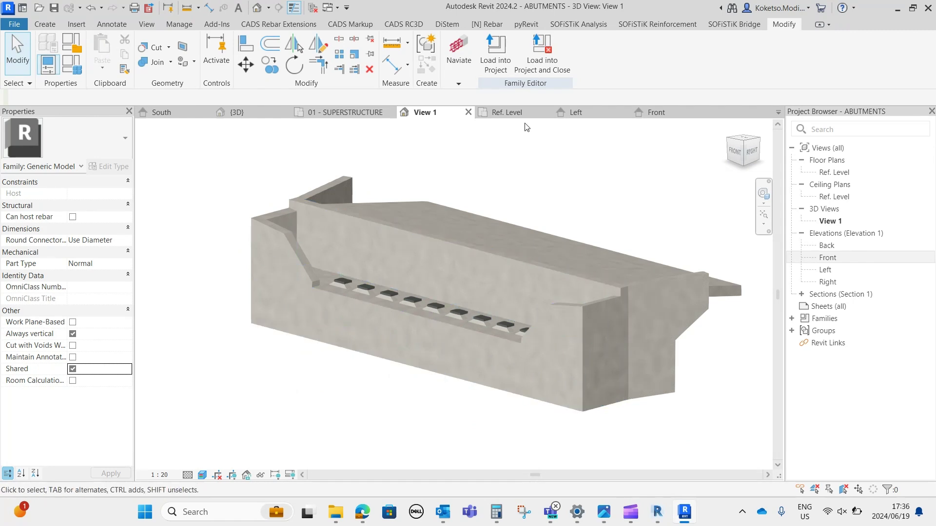
- Save the abutment family over the existing ABUTMENTS.rfa, load it into Project1 and close it
click(521, 72)
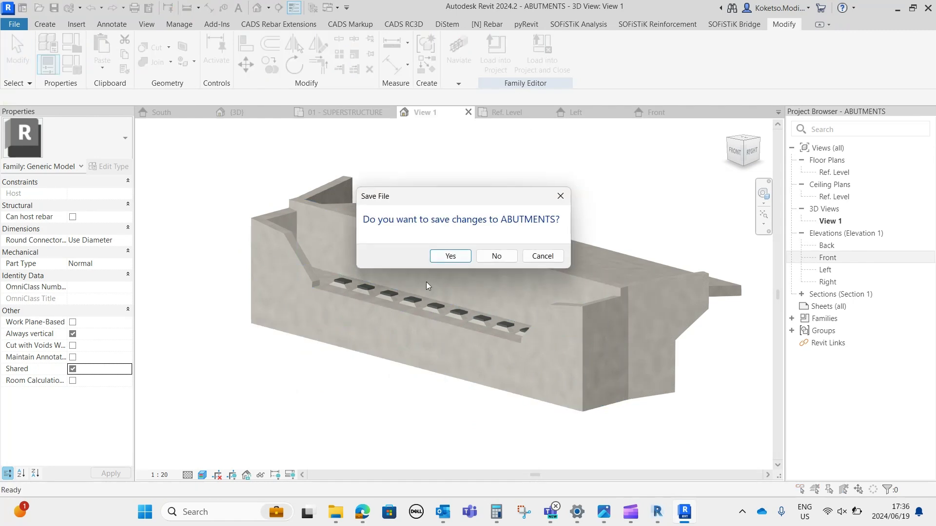
click(444, 257)
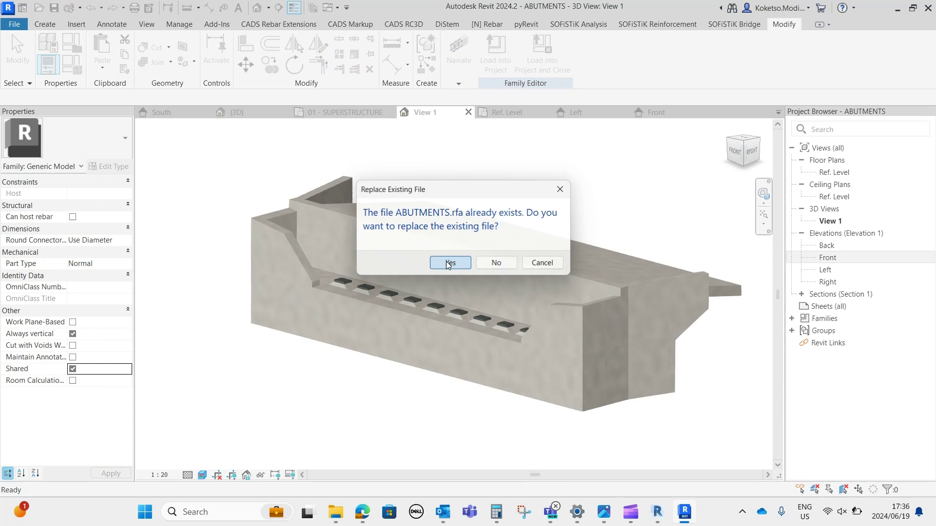
click(446, 261)
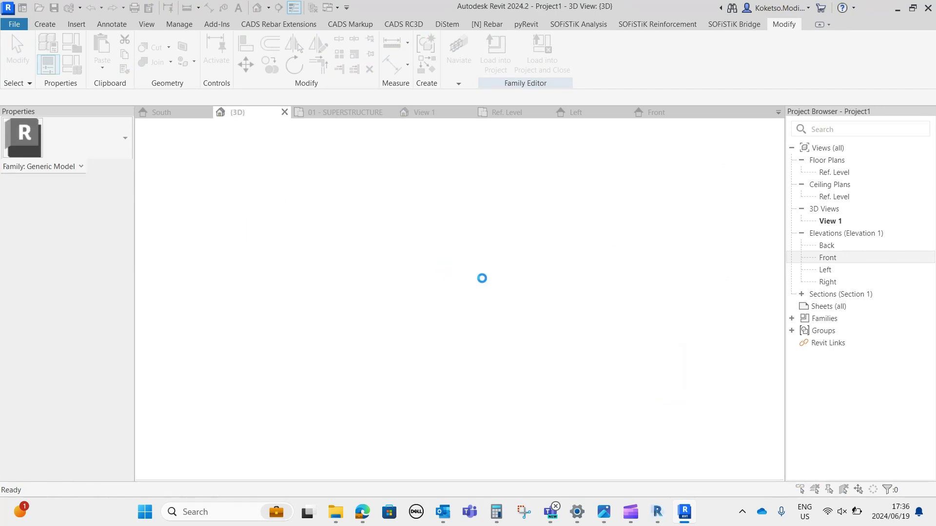
click(472, 256)
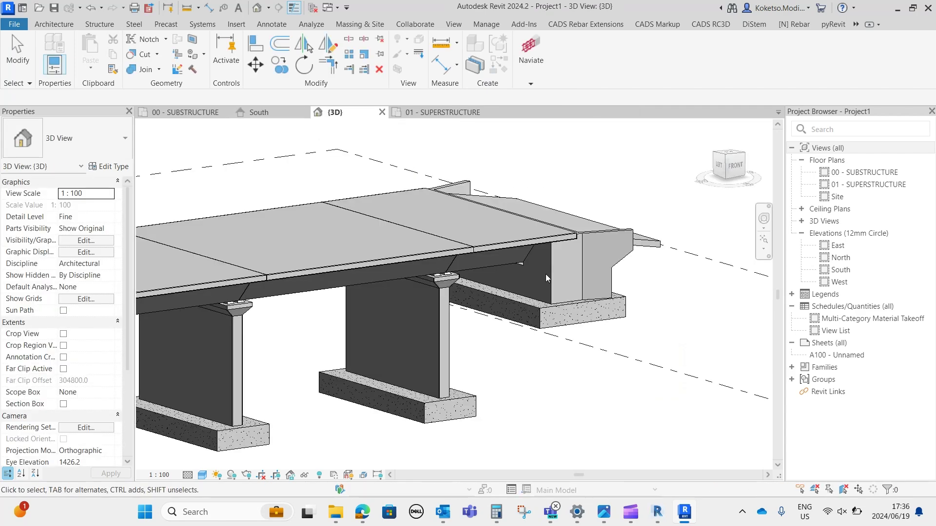
- Examine the updated abutments and the whole bridge in 3D, and the abutment corner in the 01 - SUPERSTRUCTURE plan
scroll(554, 256, up, 3)
click(557, 253)
shift+middle_drag(558, 252, 491, 367)
scroll(621, 321, down, 3)
click(589, 328)
scroll(585, 326, down, 3)
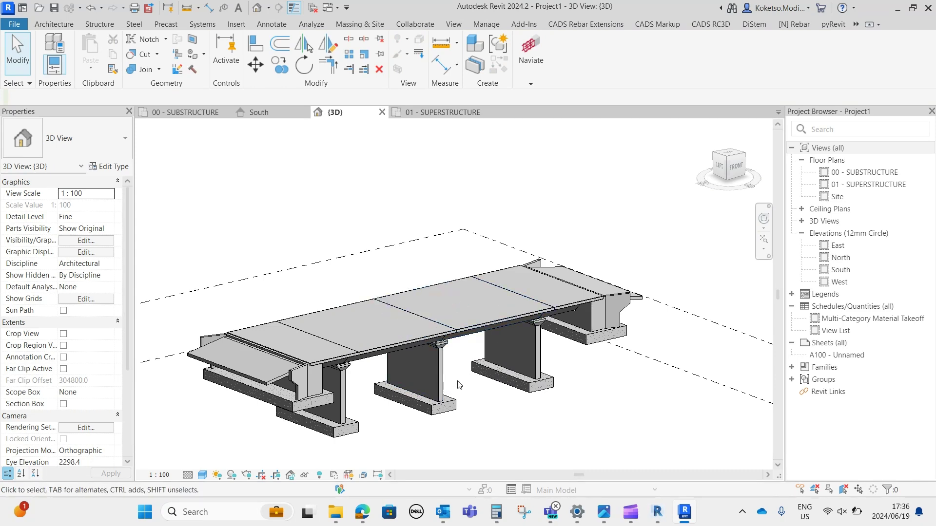
scroll(304, 370, up, 5)
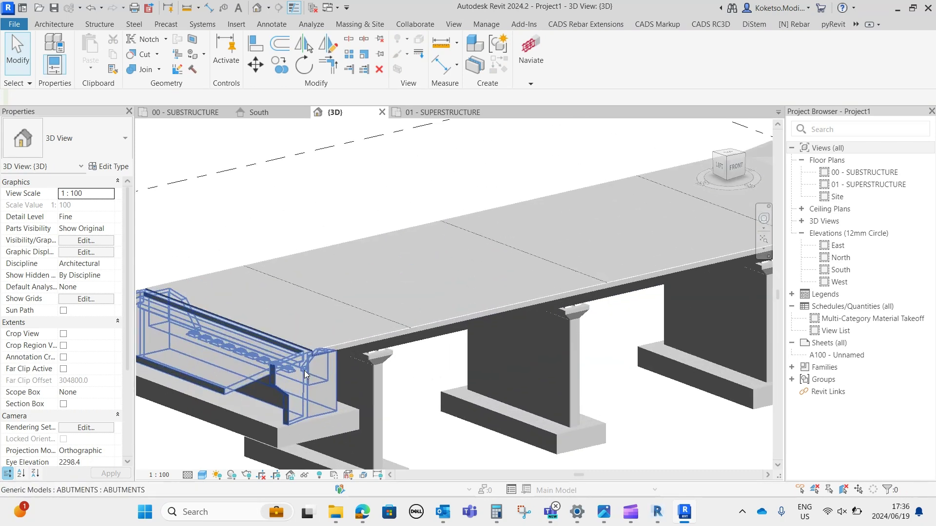
scroll(303, 353, down, 5)
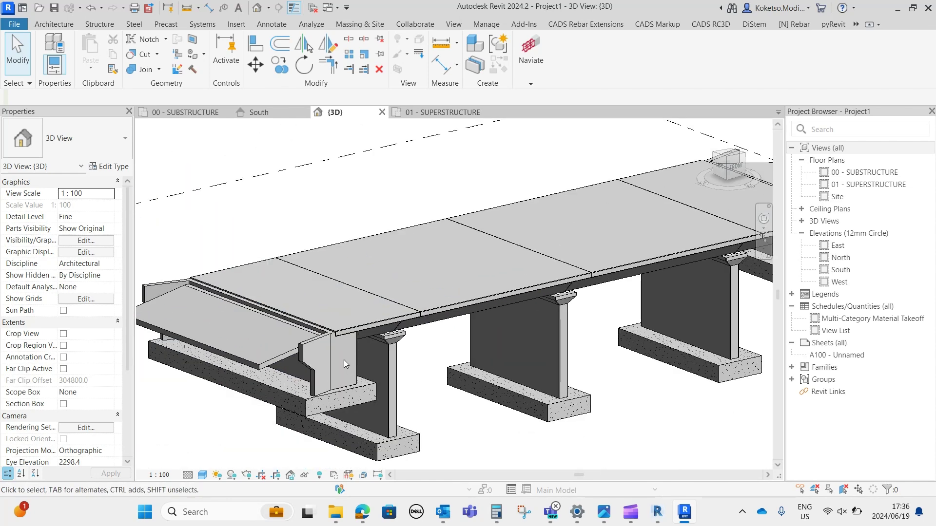
click(322, 344)
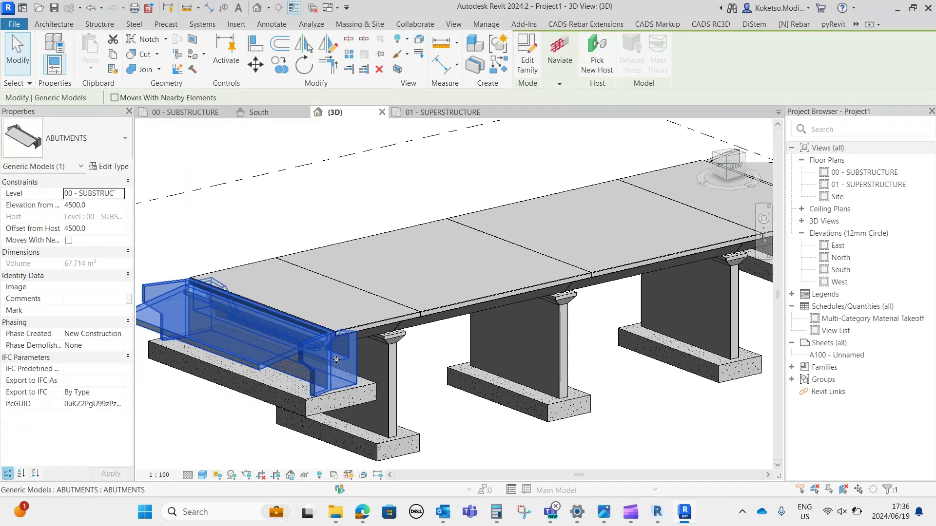
click(145, 124)
click(443, 113)
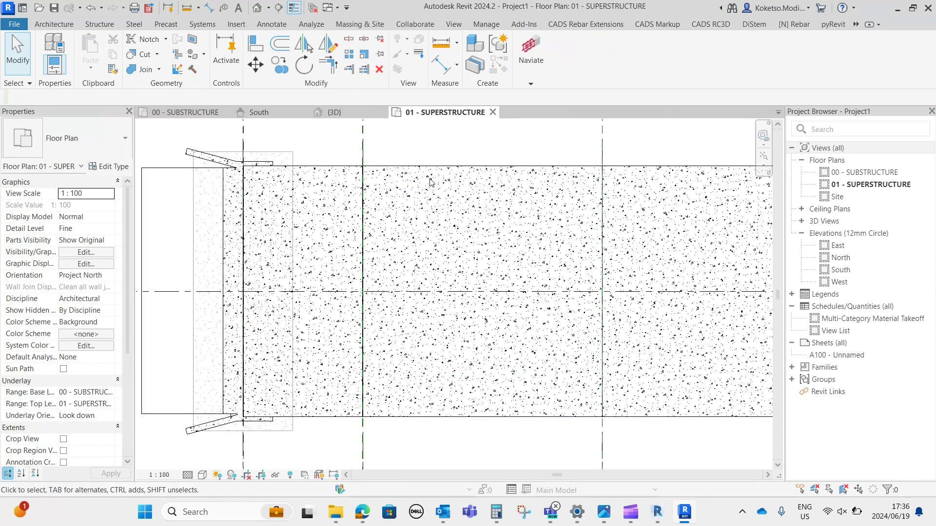
scroll(316, 439, up, 5)
mouse_move(317, 443)
middle_down()
mouse_move(317, 351)
mouse_move(315, 374)
middle_up()
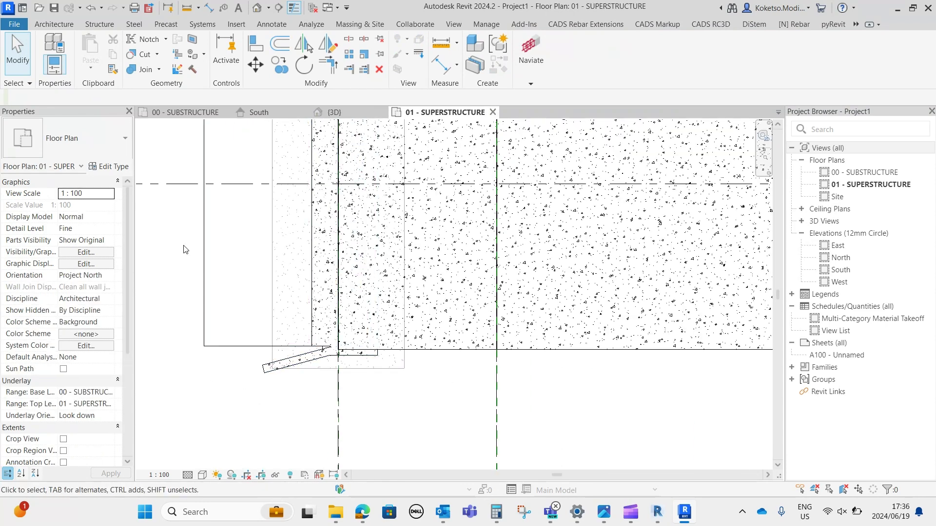
click(13, 24)
mouse_move(31, 73)
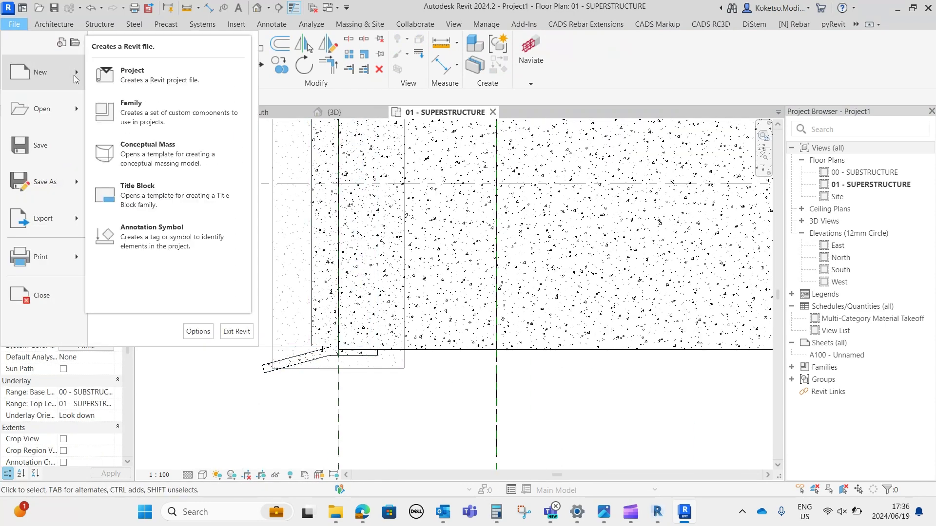
click(147, 108)
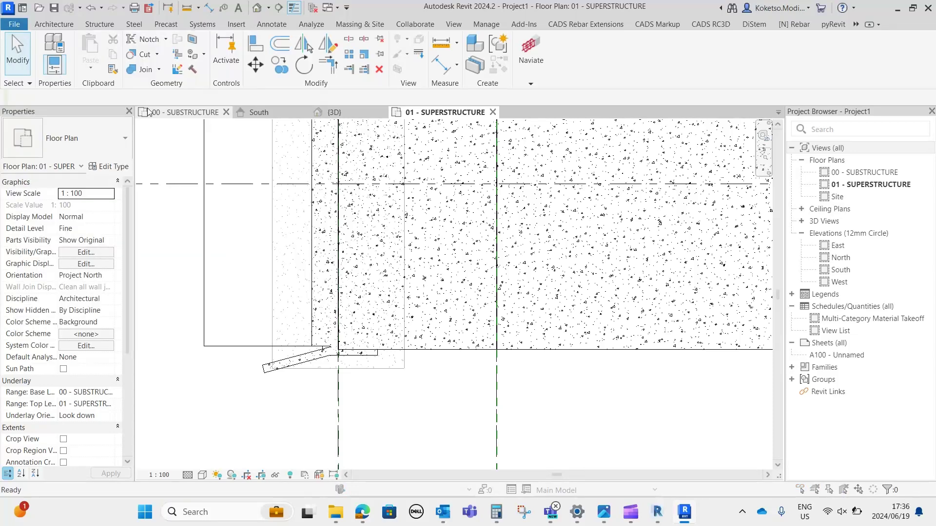
key(Escape)
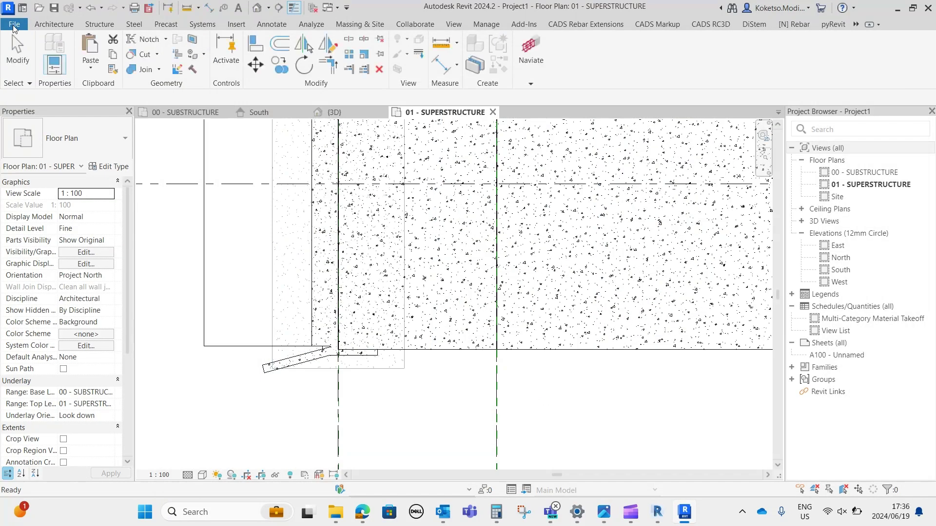
- Create a new family from the Metric Generic Model template
click(14, 24)
click(14, 24)
mouse_move(39, 74)
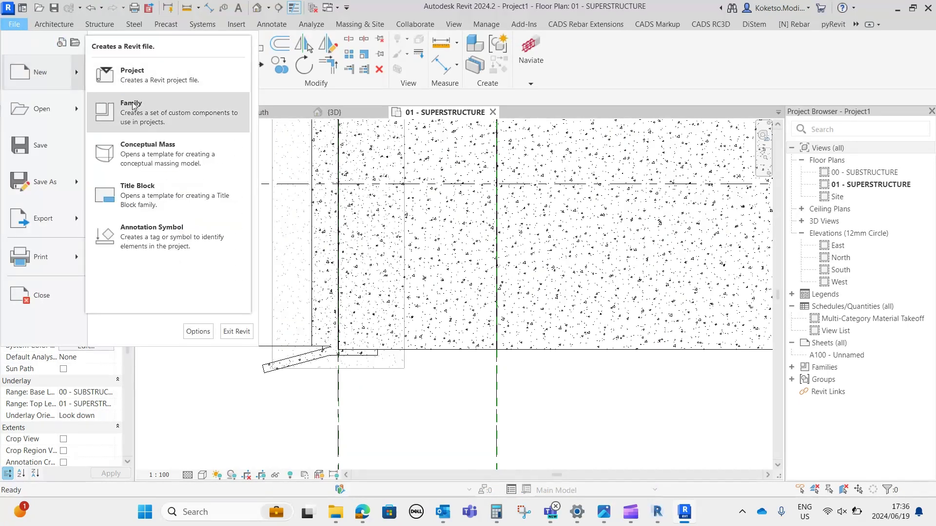
click(136, 113)
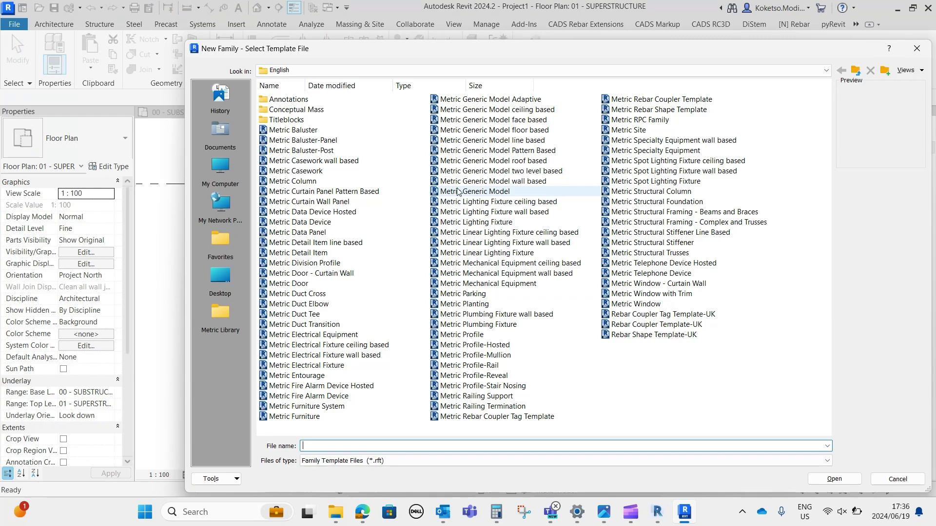
click(481, 193)
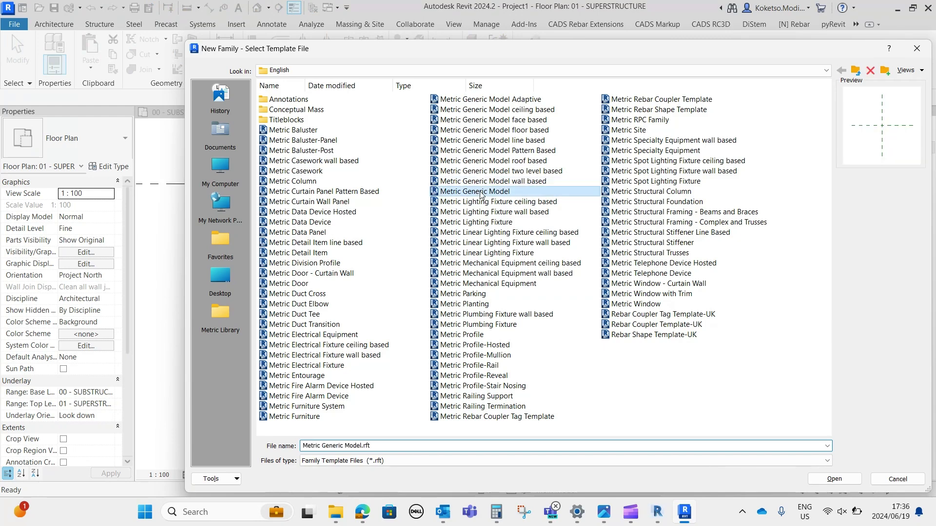
click(834, 479)
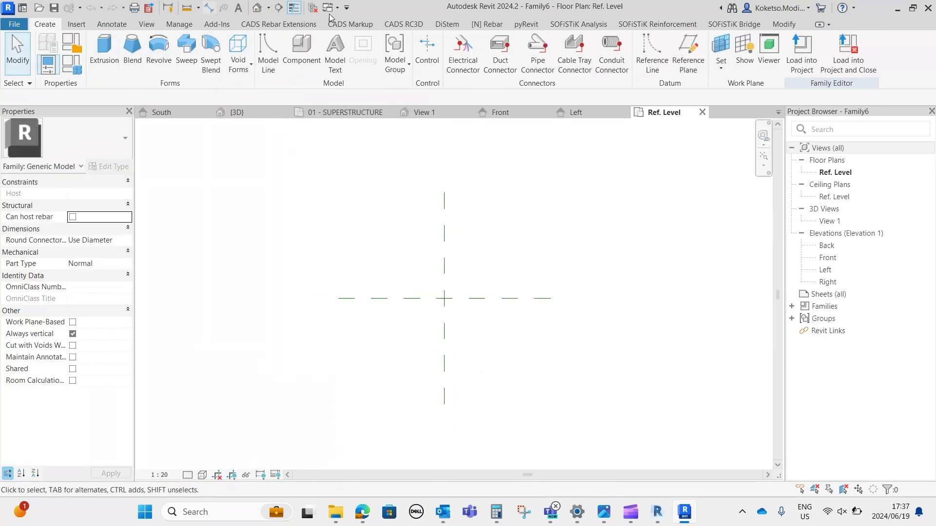
- Add a vertical reference plane in the Ref. Level plan, 1680 mm to the left of the centre plane
click(688, 51)
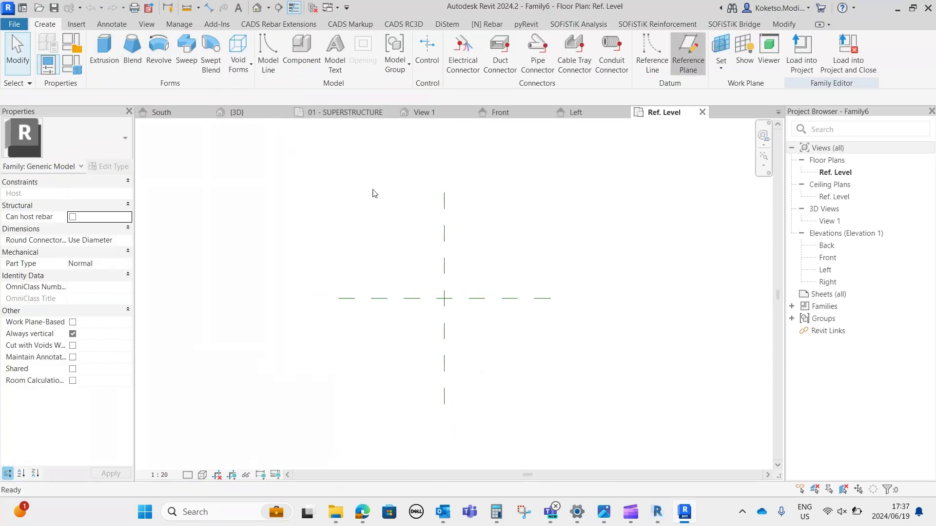
click(337, 193)
click(337, 404)
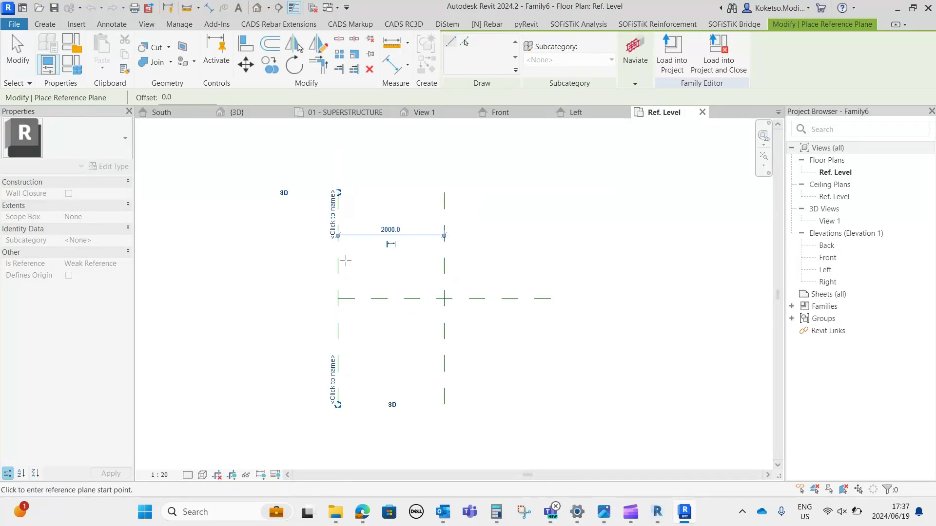
click(390, 229)
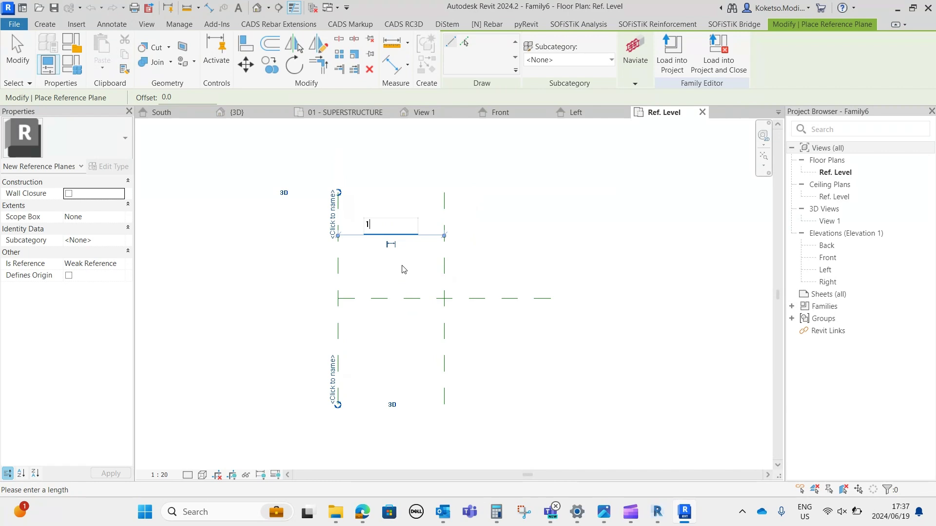
key(Return)
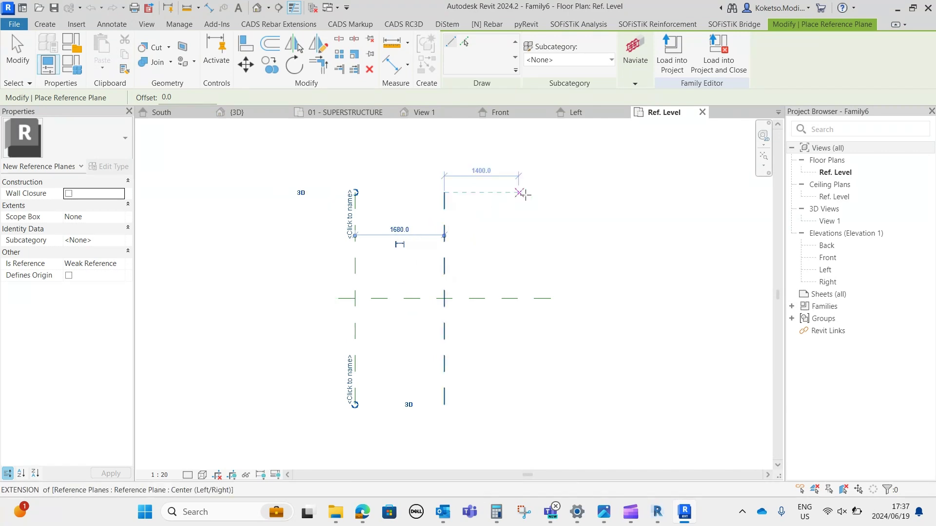
- Add a vertical reference plane to the right of the centre plane and dimension it at 900 mm
click(549, 193)
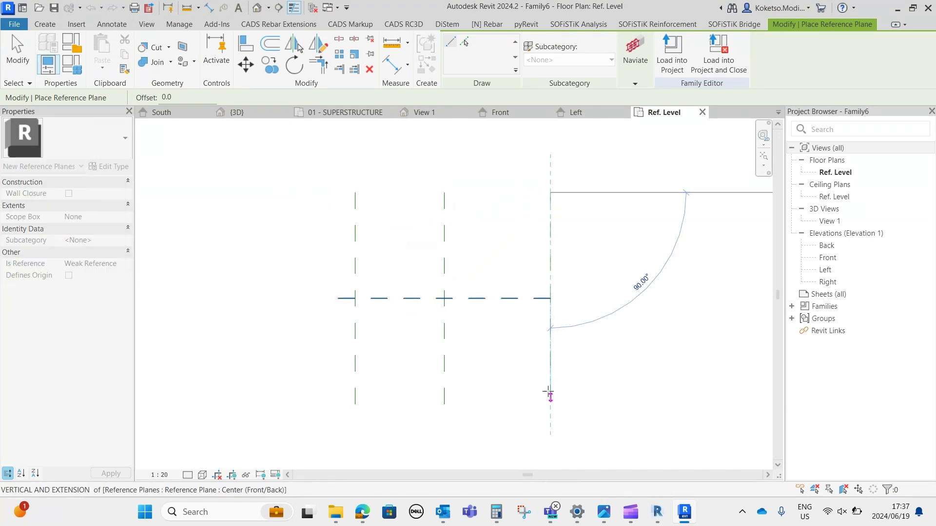
click(551, 398)
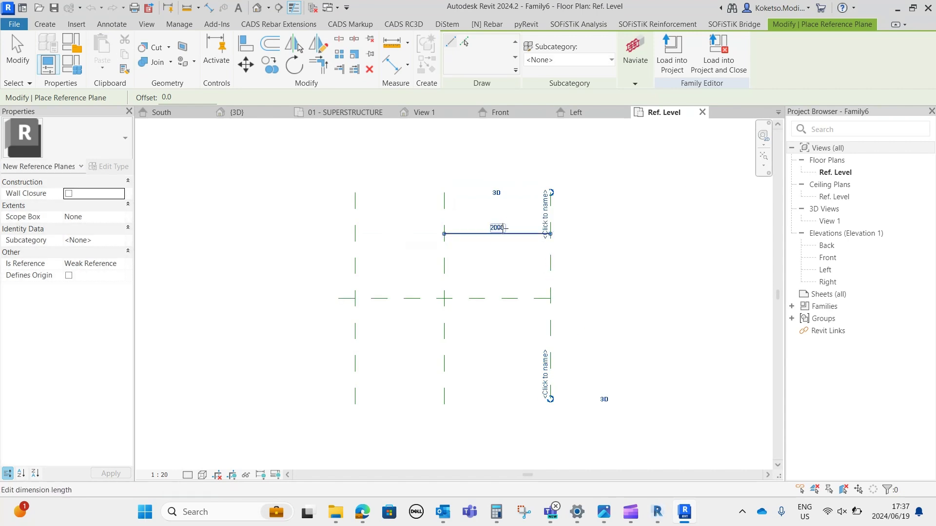
click(488, 241)
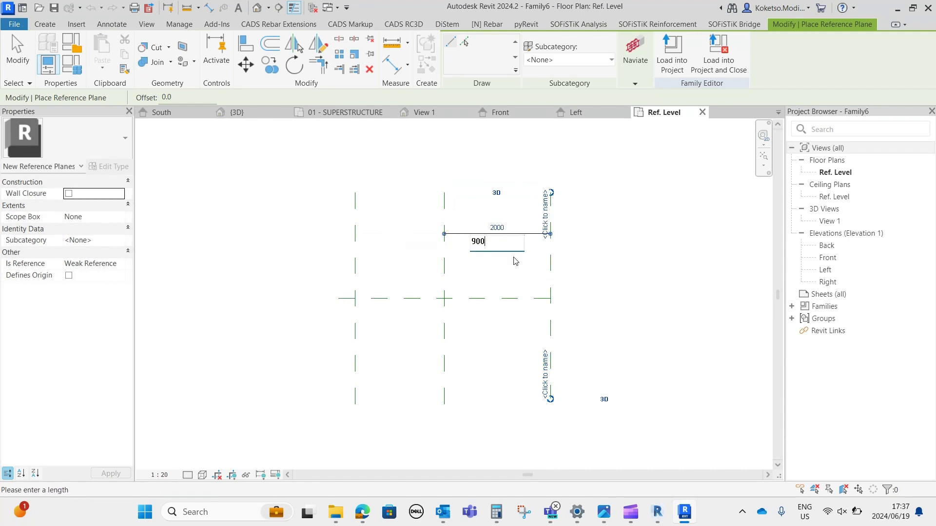
text(900)
key(Return)
key(Escape)
- Start a swept blend and sketch its path along the horizontal centre plane from the left reference plane to the centre plane
scroll(377, 298, up, 2)
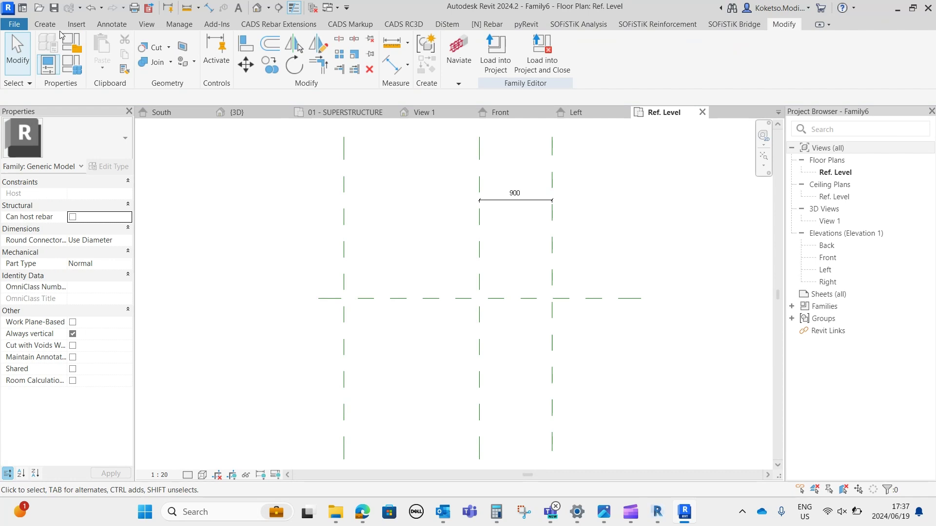
click(47, 24)
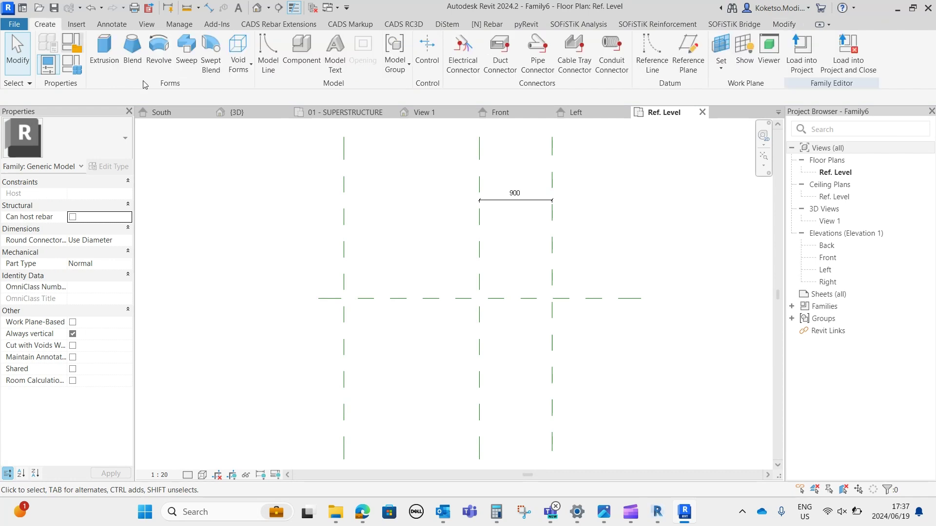
click(207, 65)
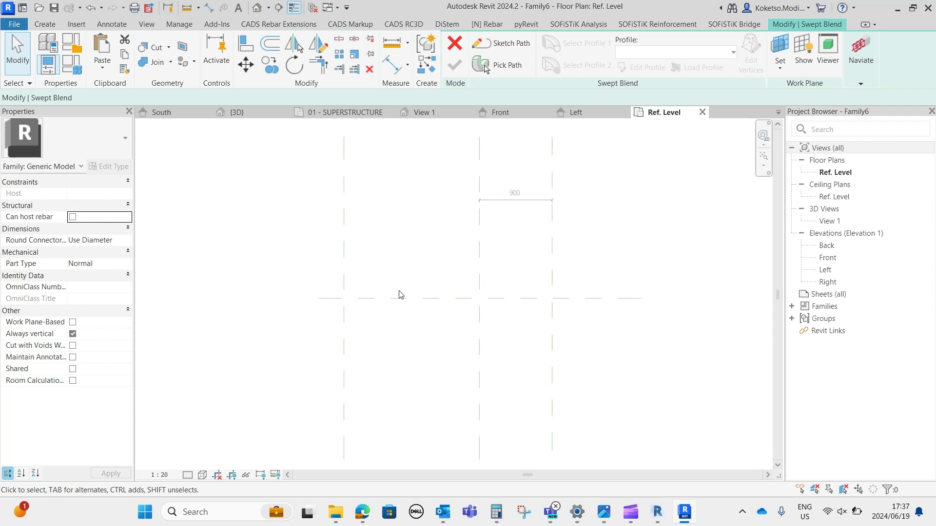
click(501, 43)
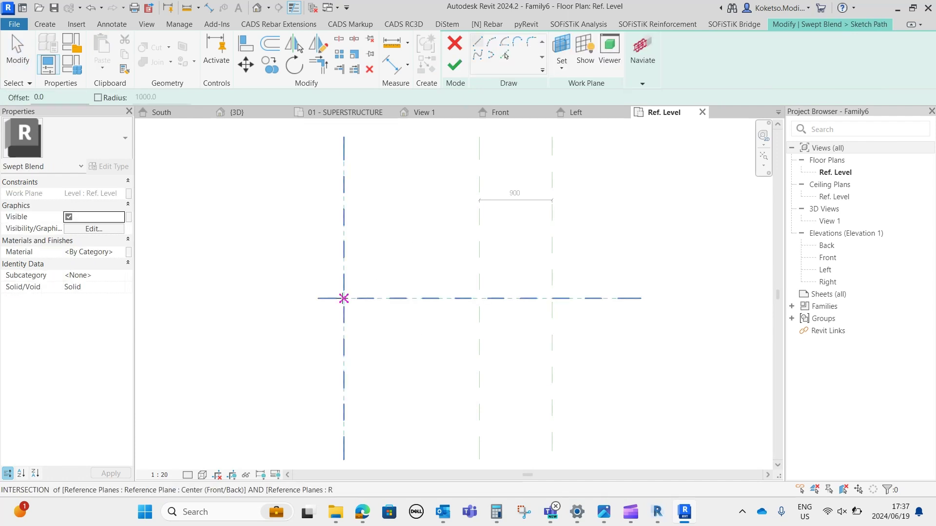
click(344, 298)
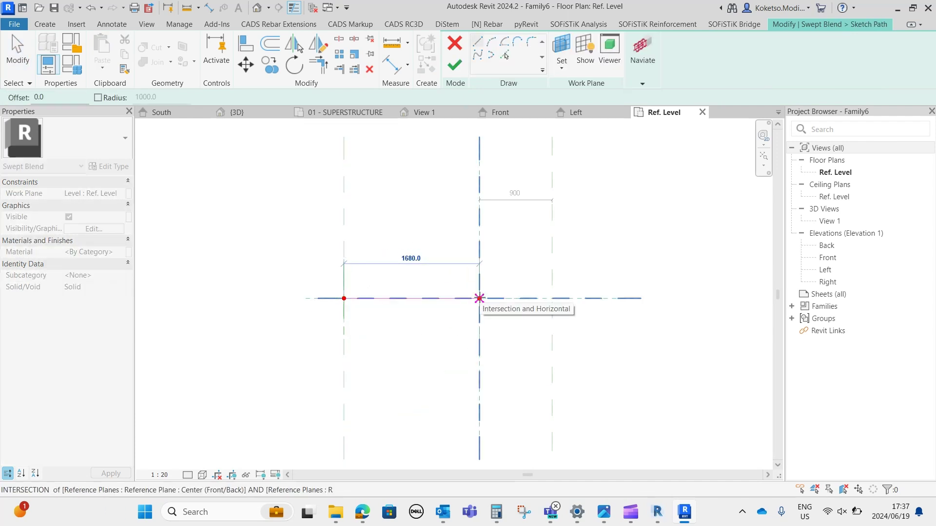
click(479, 298)
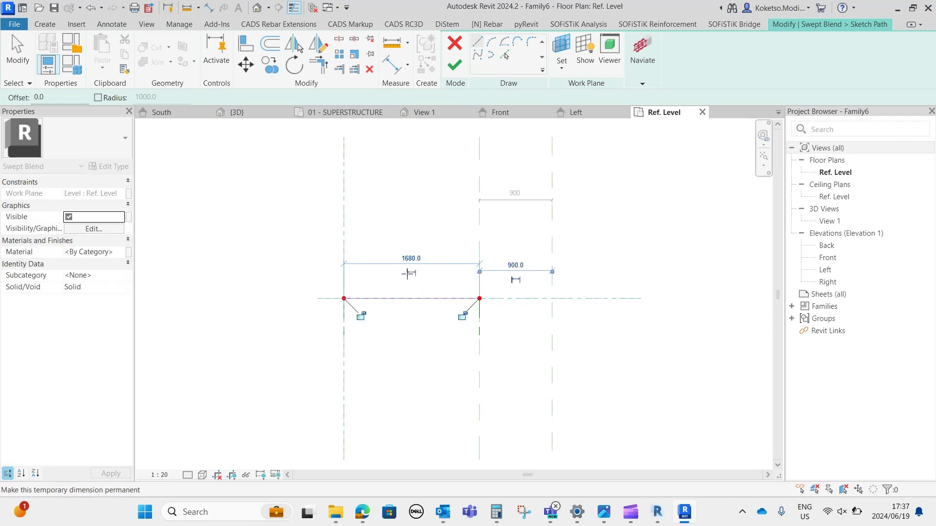
key(Escape)
key(Escape)
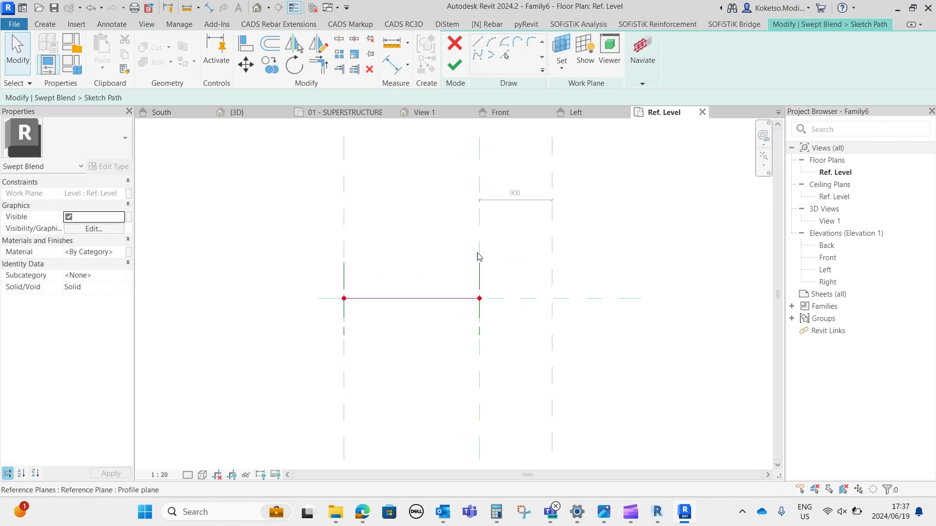
click(453, 72)
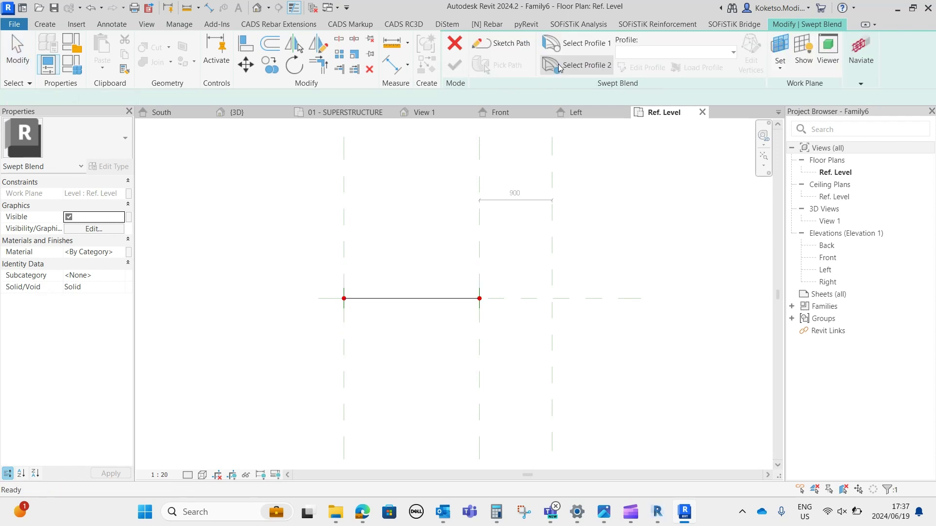
- Open the swept blend's first profile in the Left elevation and draw a 450 mm vertical line up from the path point
click(643, 68)
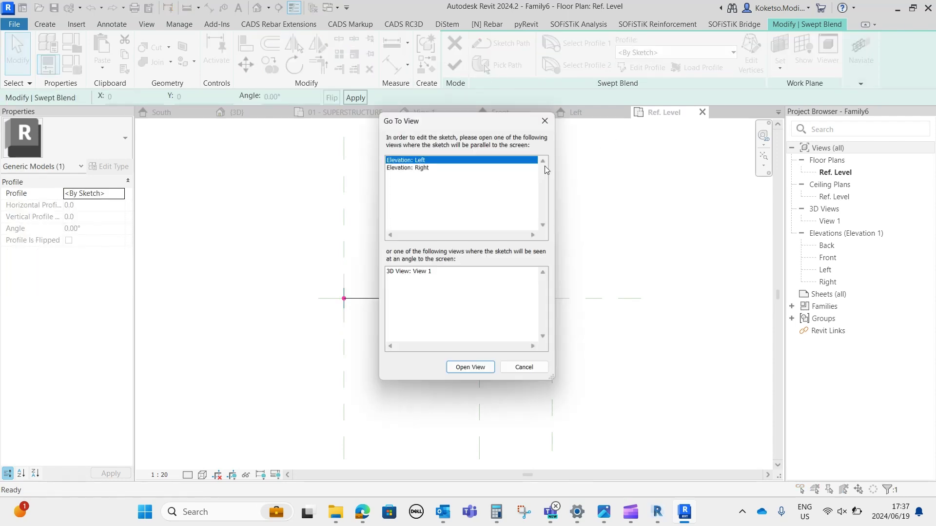
click(461, 373)
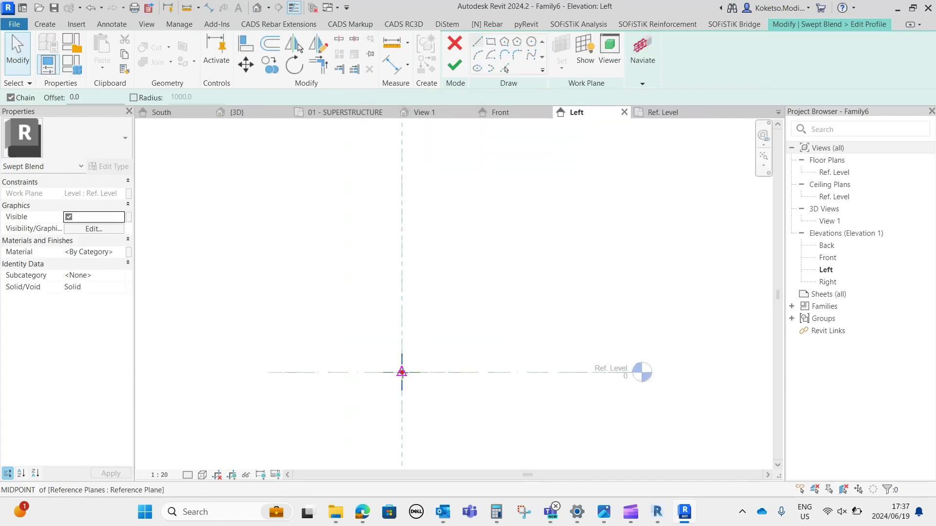
scroll(402, 372, up, 2)
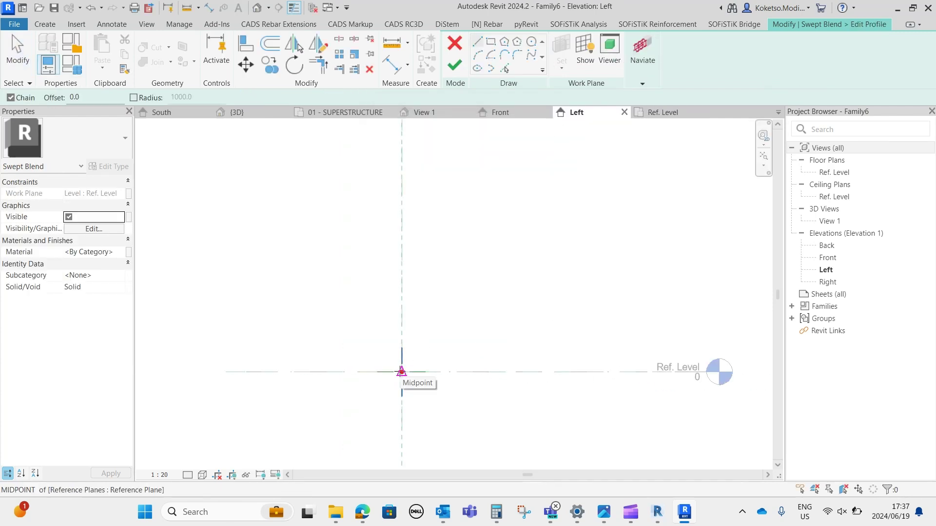
click(401, 372)
middle_drag(402, 235, 458, 249)
scroll(458, 378, up, 2)
middle_drag(460, 332, 544, 276)
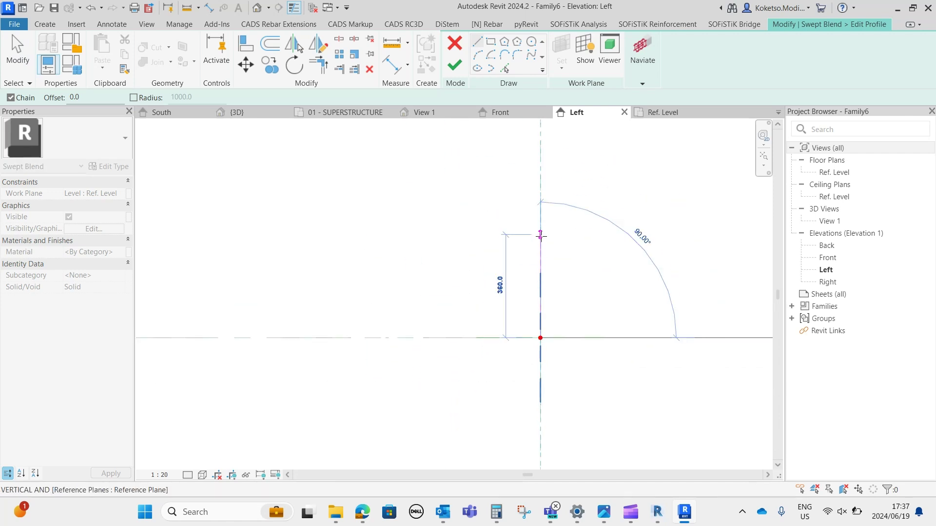
text(4)
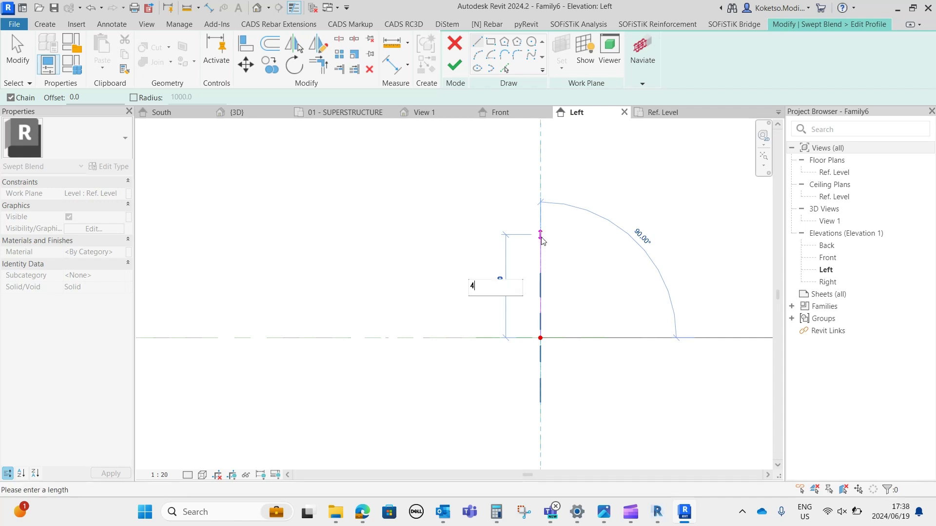
text(50)
key(Return)
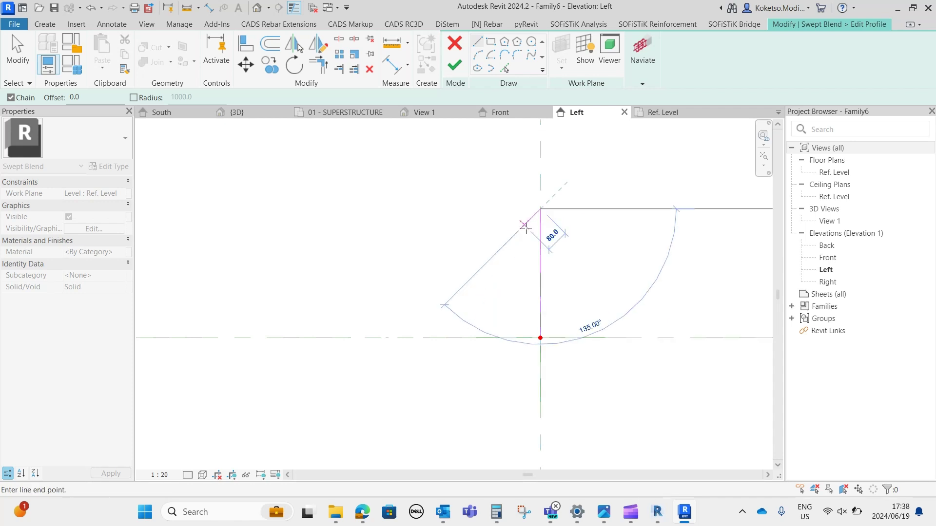
key(Escape)
- Draw the profile's 300 mm base to the left of the path point and a 300 mm vertical edge up from its end
click(540, 338)
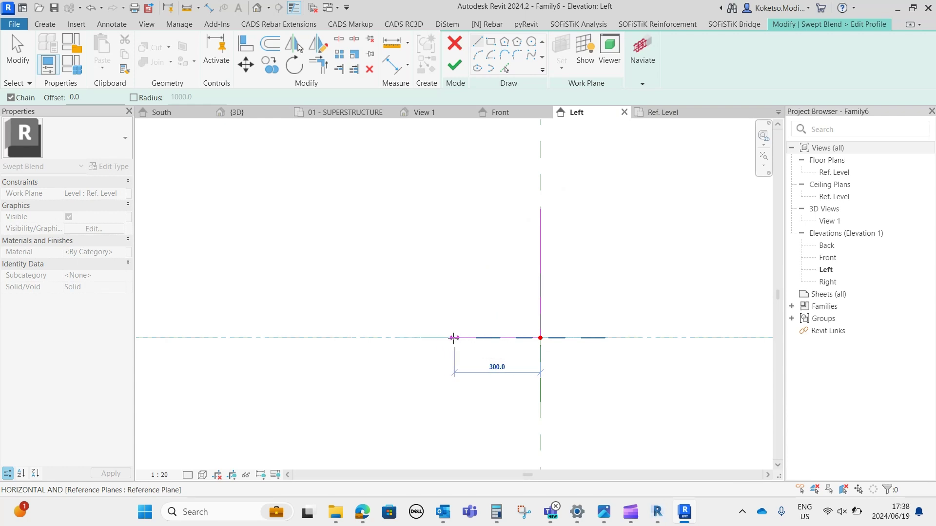
click(454, 338)
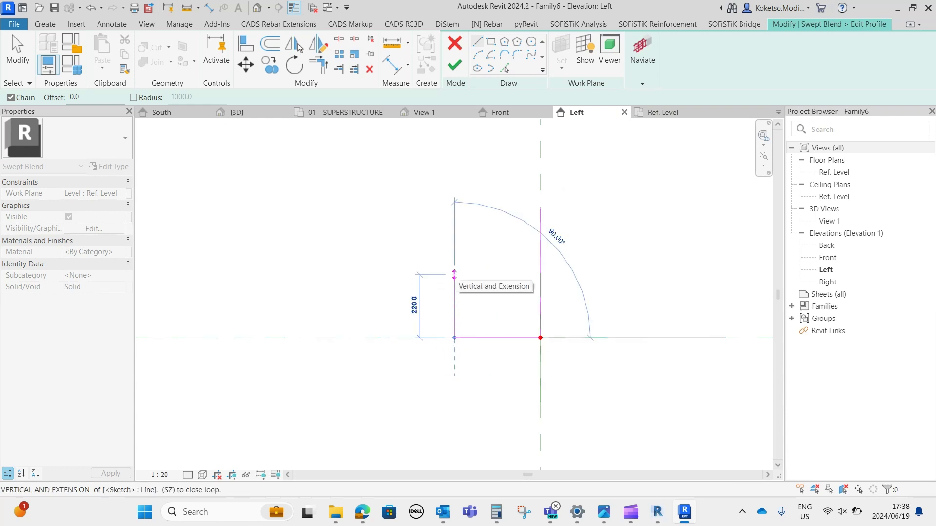
scroll(456, 292, up, 1)
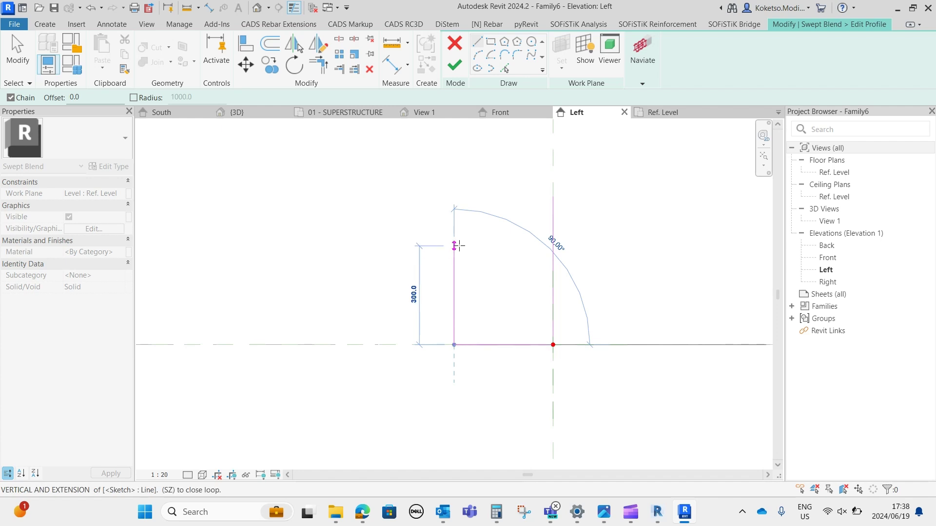
click(456, 246)
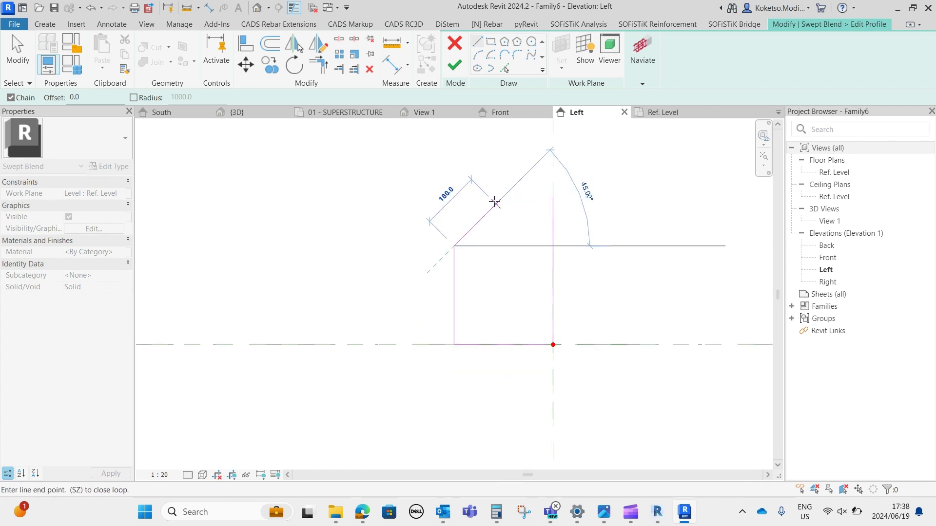
key(Escape)
- Close the first profile with a 180 mm top edge and a sloping edge down to the outer side, and finish the sketch
click(553, 196)
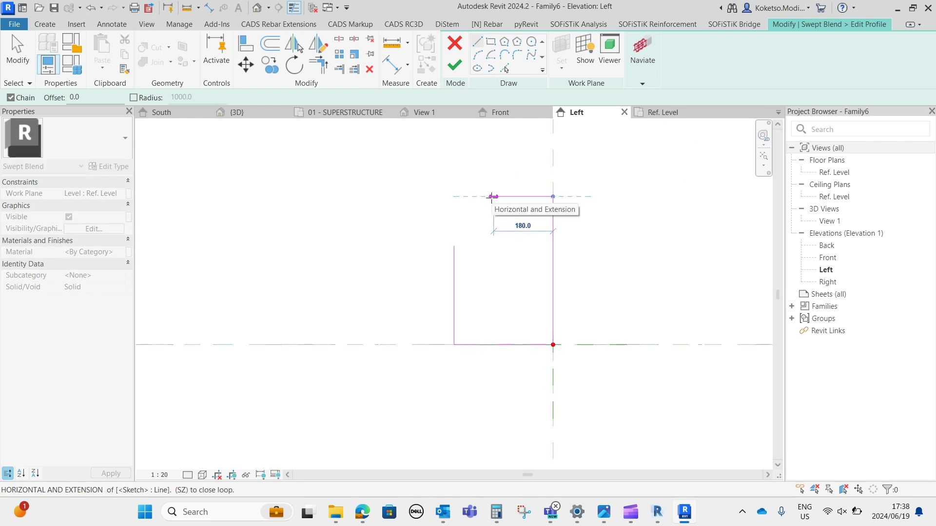
click(492, 197)
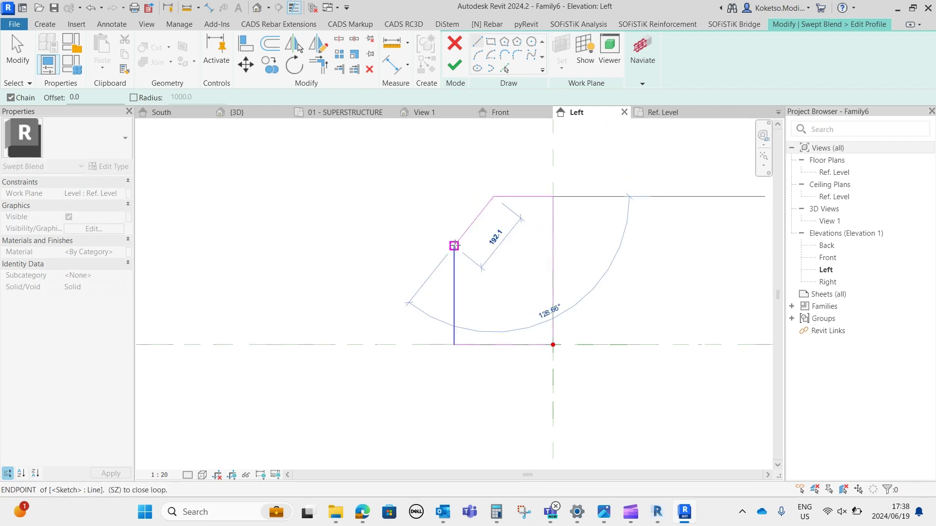
click(454, 245)
scroll(390, 249, down, 3)
key(Escape)
key(Escape)
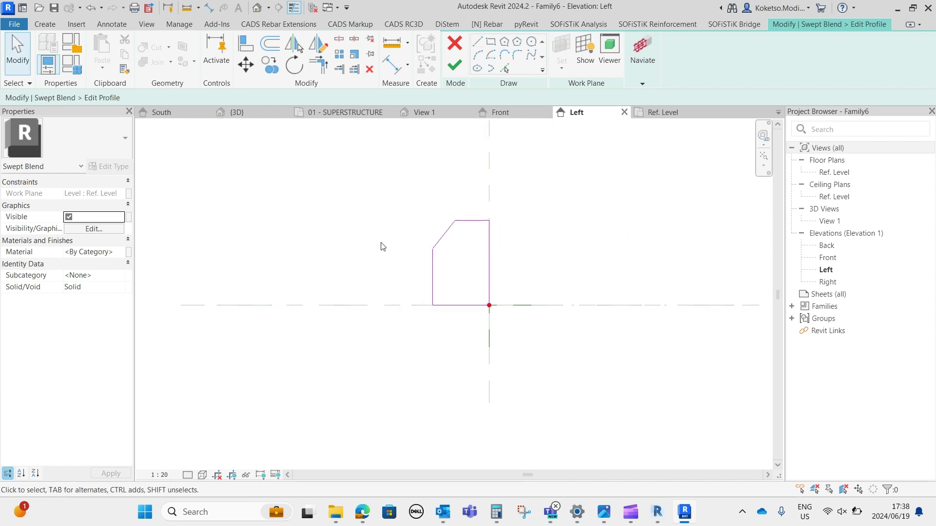
scroll(414, 234, up, 4)
scroll(467, 253, down, 4)
scroll(494, 256, up, 2)
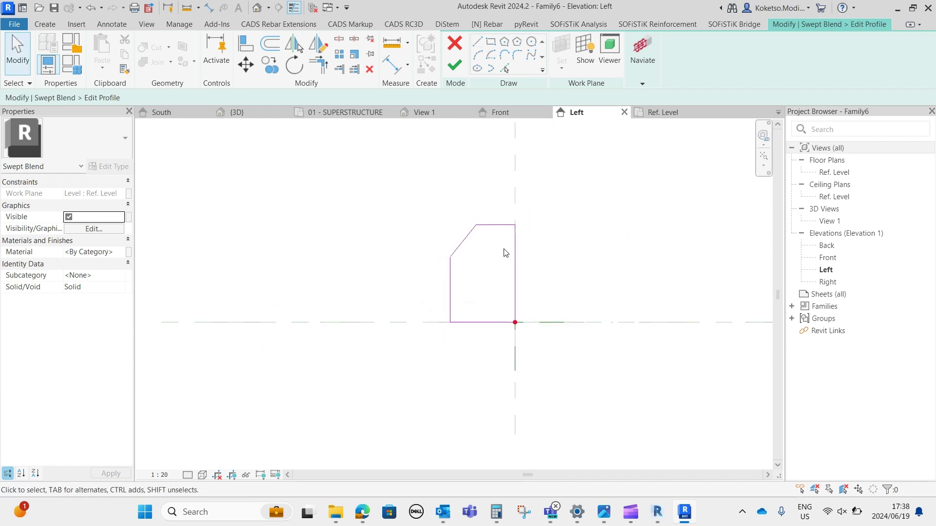
click(455, 62)
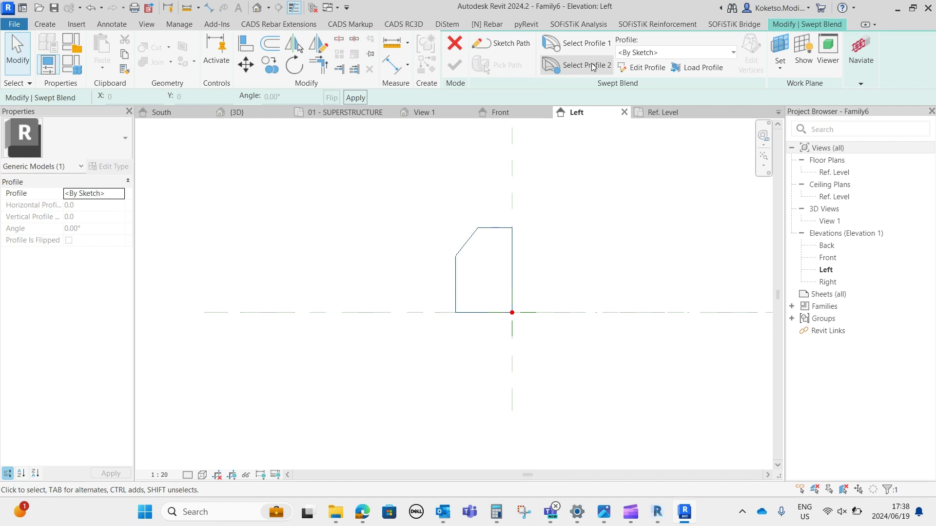
- Open the swept blend's second profile and draw a vertical line up from the path point to more than twice the first profile's height
click(643, 67)
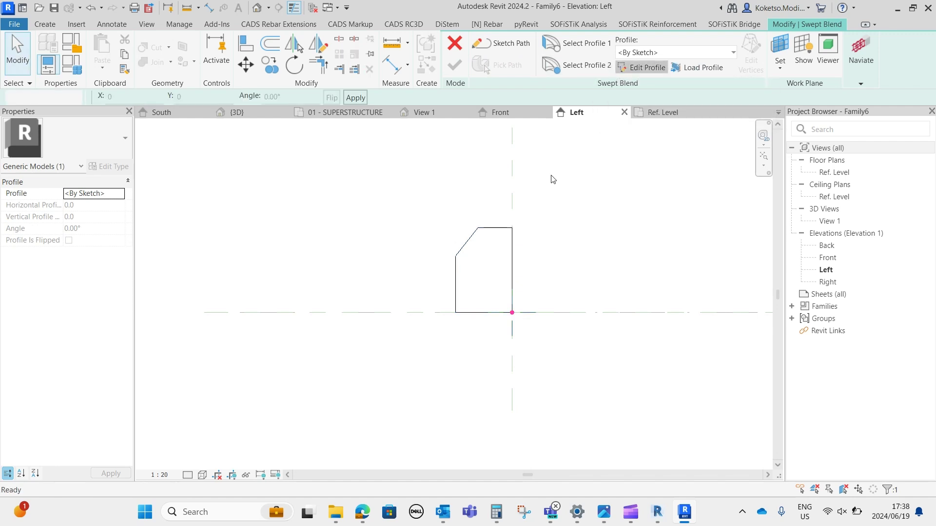
click(512, 313)
middle_drag(512, 232, 498, 330)
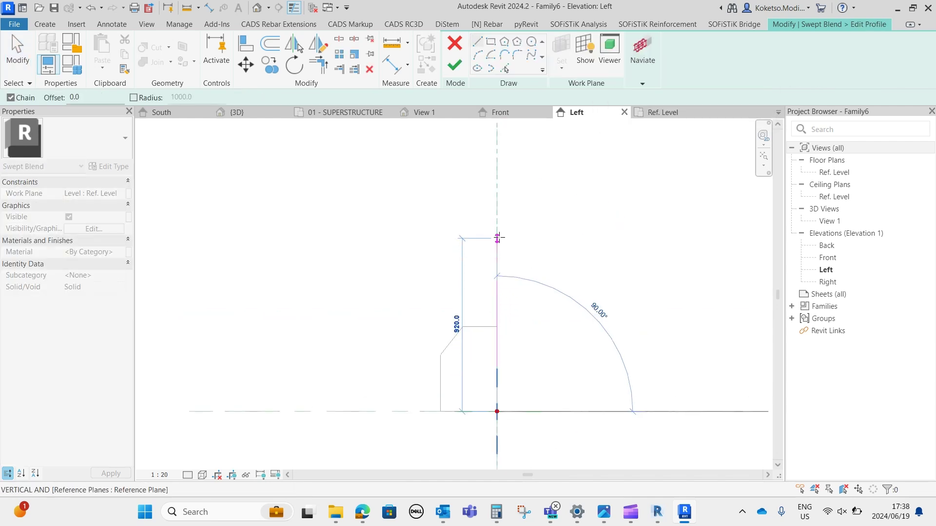
click(499, 226)
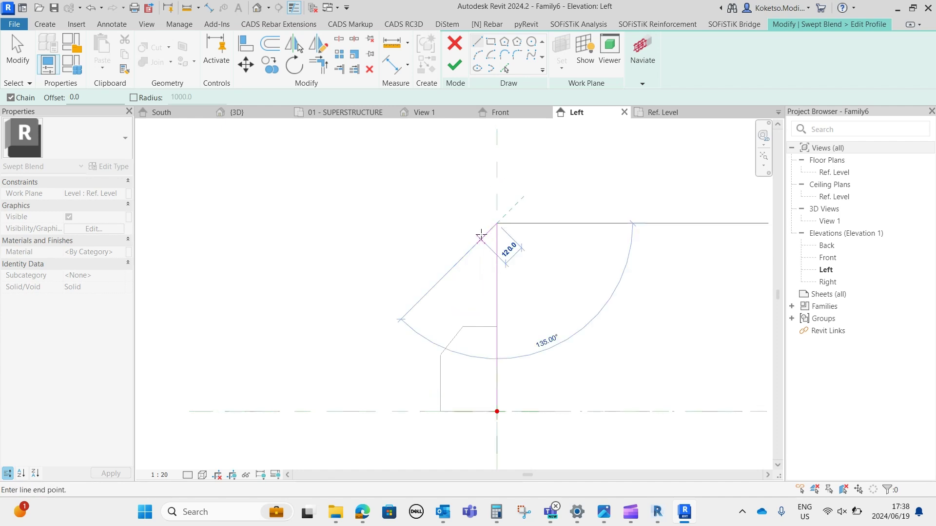
middle_drag(480, 236, 445, 210)
scroll(442, 201, up, 2)
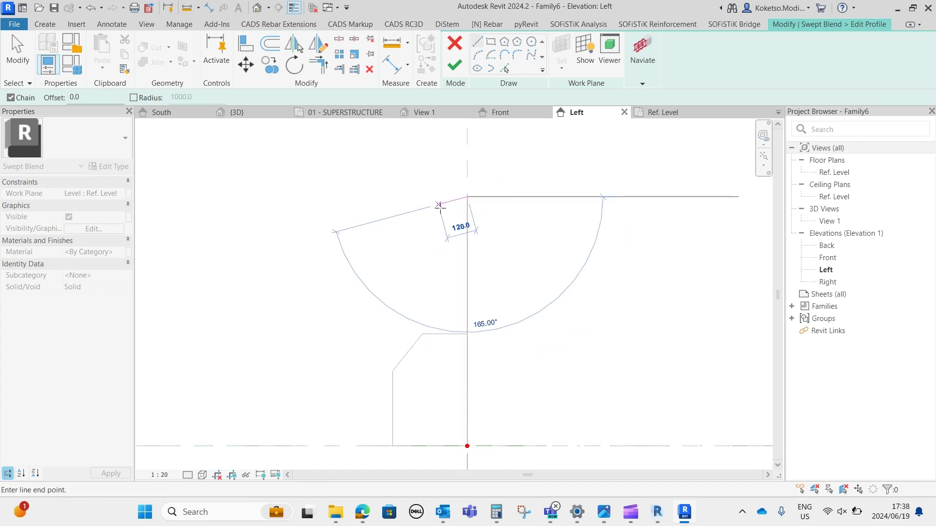
key(Escape)
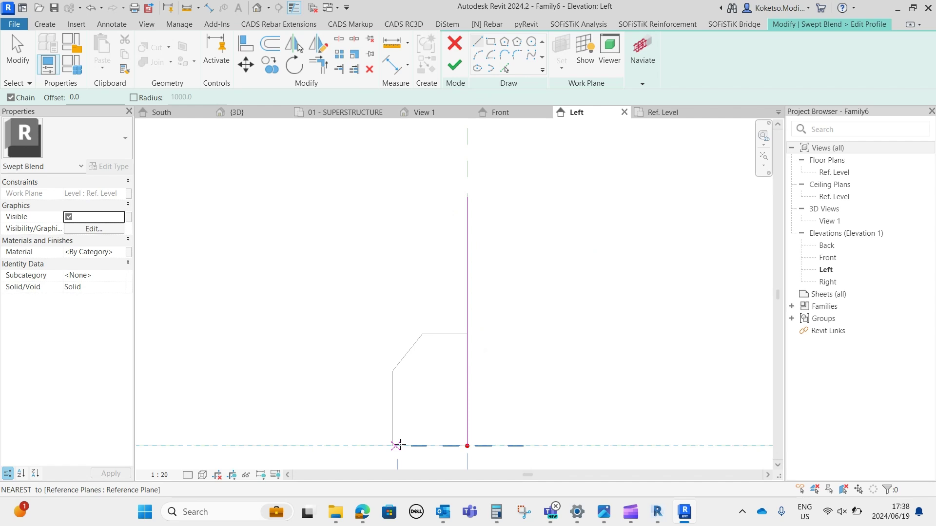
- Draw the second profile's base from the path point to the first profile's outer corner, then a 300 mm vertical edge up from there
middle_drag(447, 435, 498, 359)
click(518, 369)
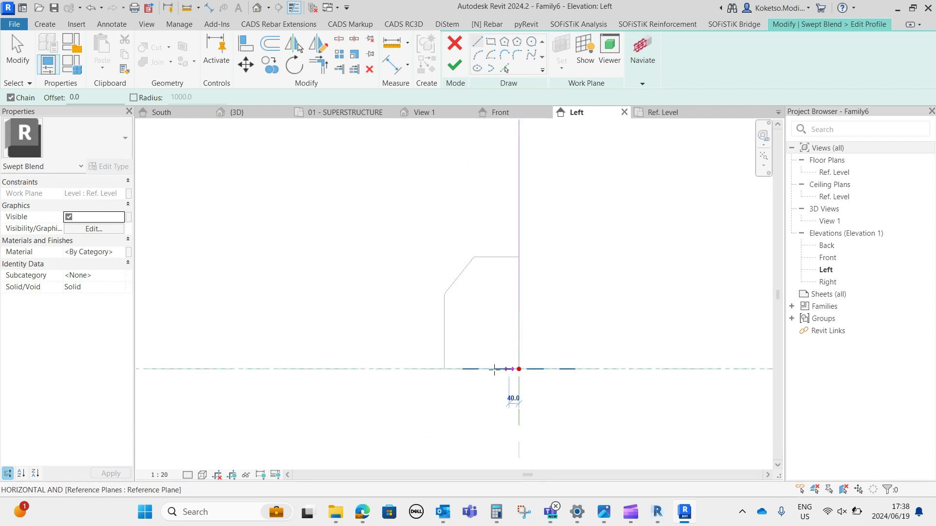
click(444, 369)
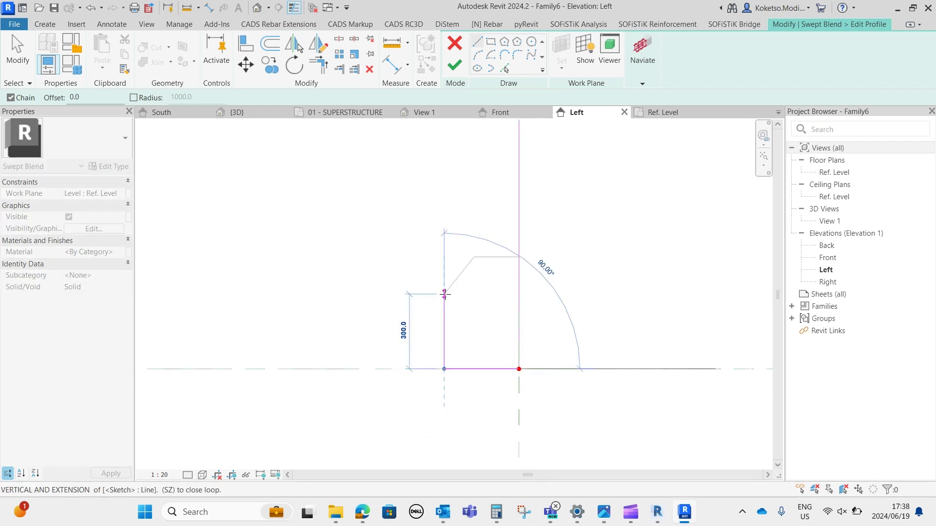
click(444, 294)
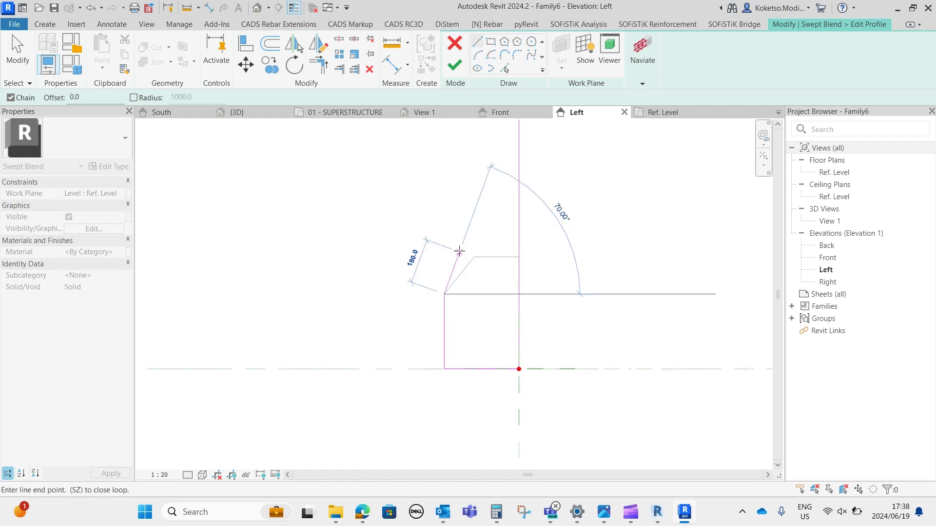
middle_drag(456, 245, 449, 344)
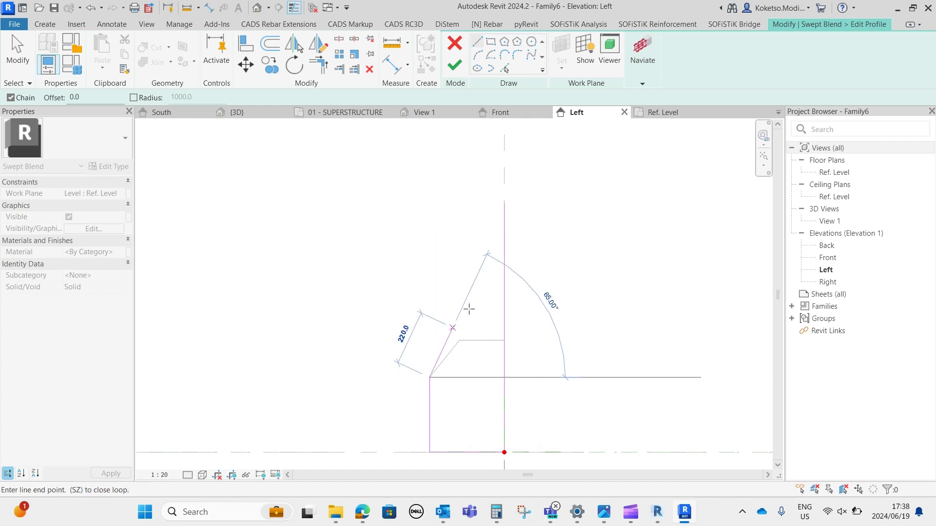
key(Escape)
key(Escape)
- Close the second profile with a top edge matching the first profile's top width, a 400 mm edge down and a slope to the outer edge
key(l)
key(i)
click(504, 204)
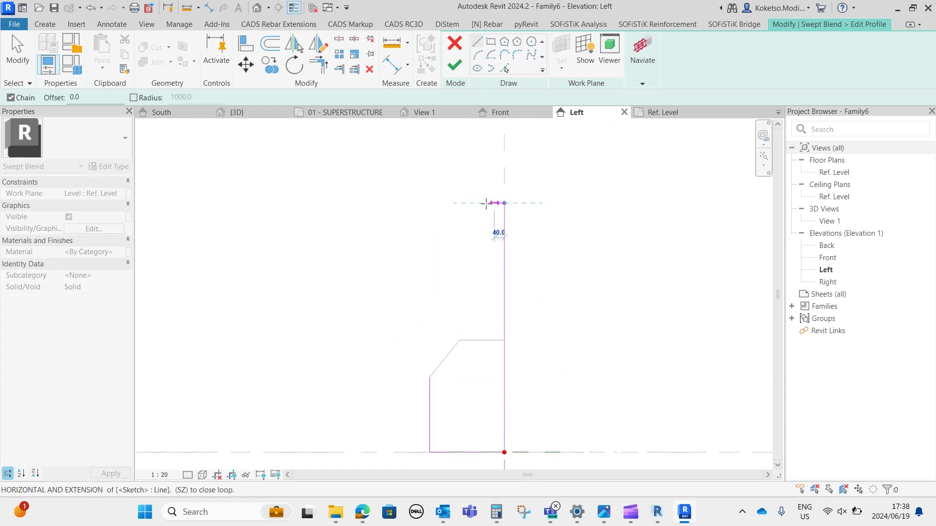
click(460, 203)
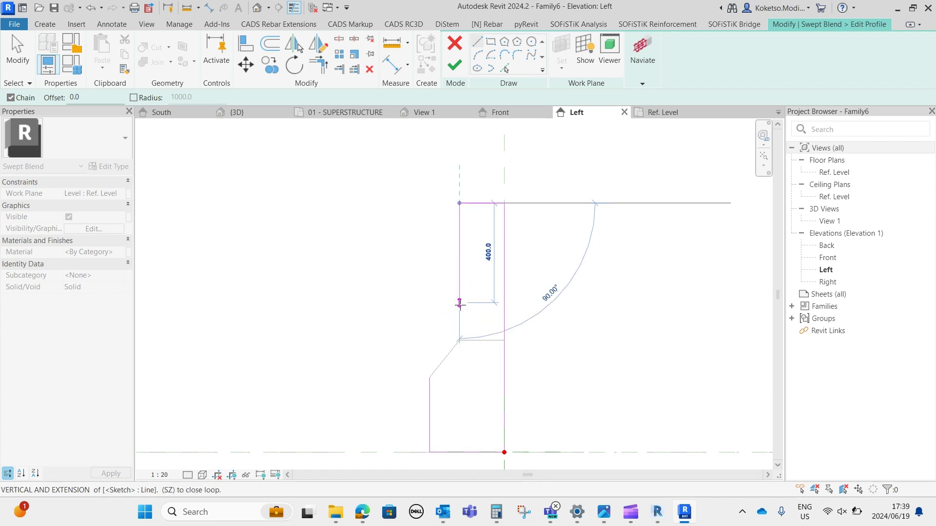
click(460, 303)
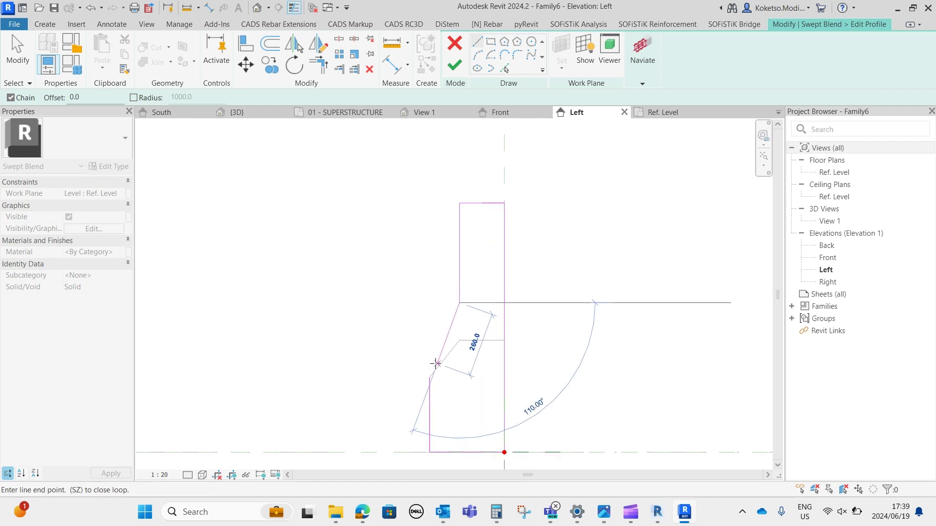
click(430, 377)
key(Escape)
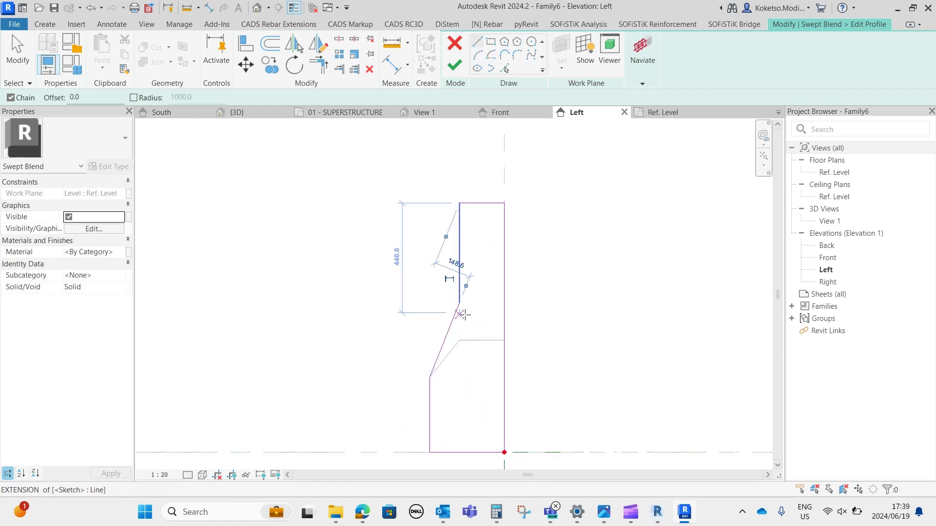
- Round the corner between the second profile's 400 mm vertical edge and its sloping edge with a large fillet arc
scroll(460, 309, up, 1)
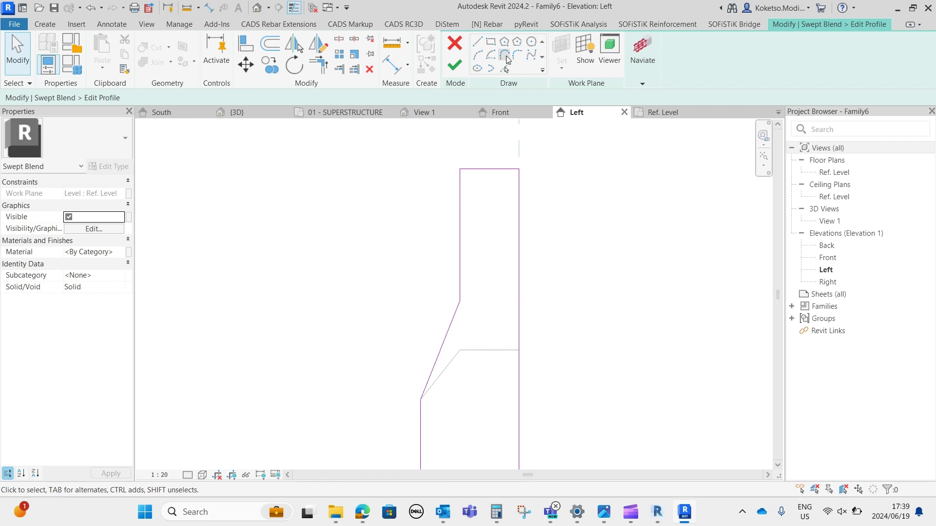
click(518, 55)
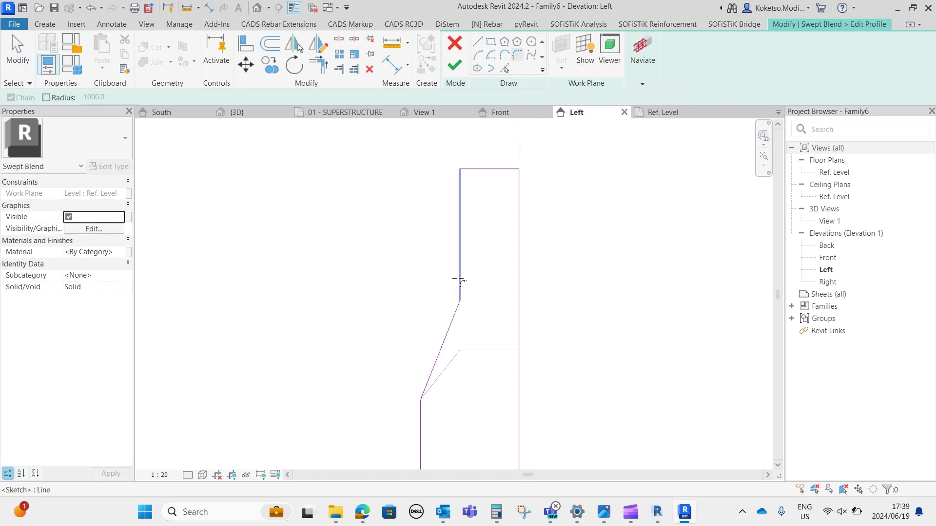
click(457, 319)
click(459, 294)
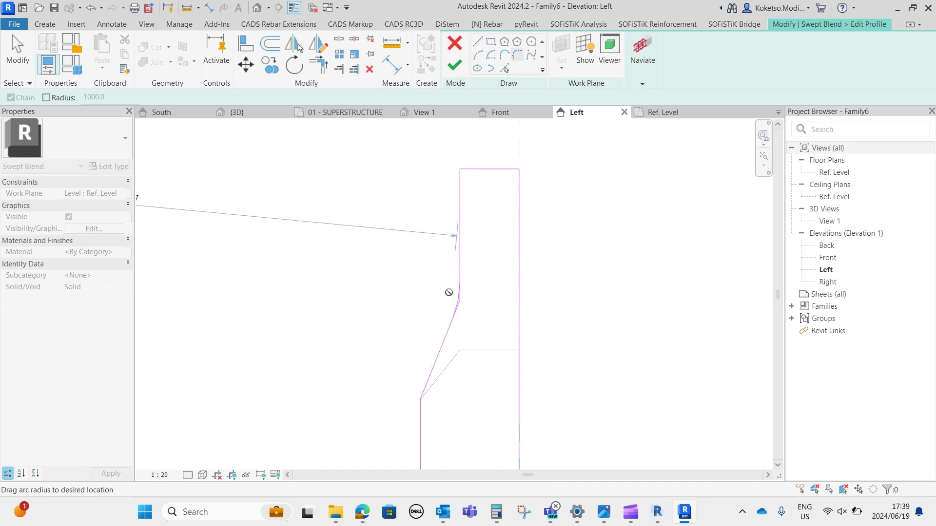
click(454, 298)
scroll(466, 288, down, 2)
scroll(459, 293, up, 1)
key(Escape)
key(Escape)
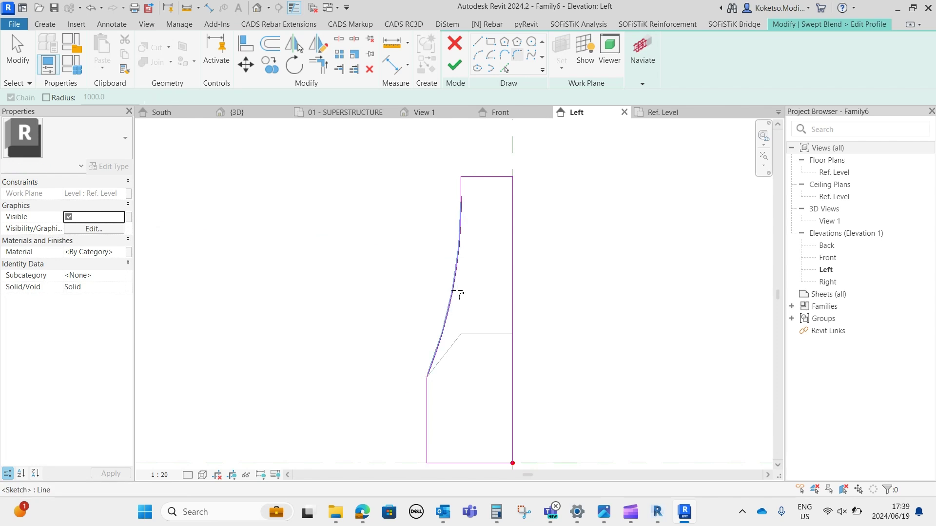
- Delete the fillet arc and the short line remnants at its upper and lower ends from the second profile
drag(464, 212, 429, 304)
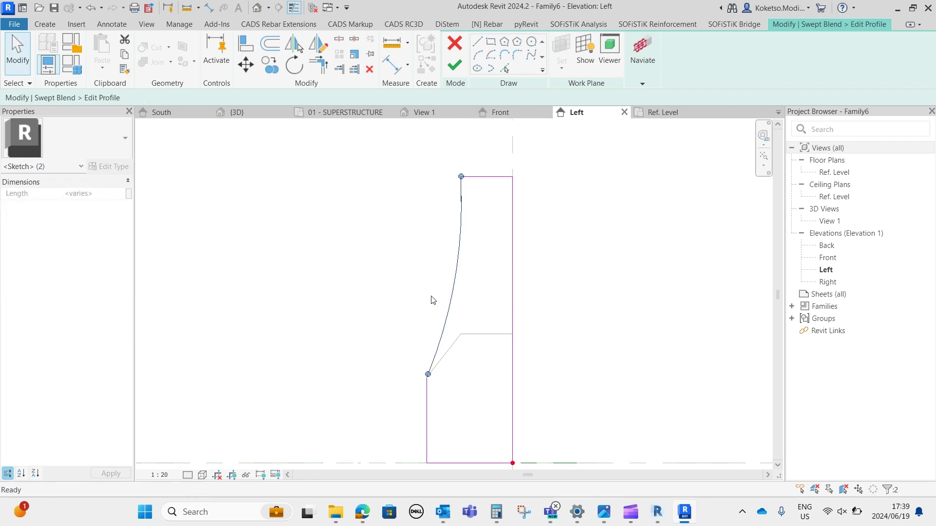
key(Delete)
key(l)
key(i)
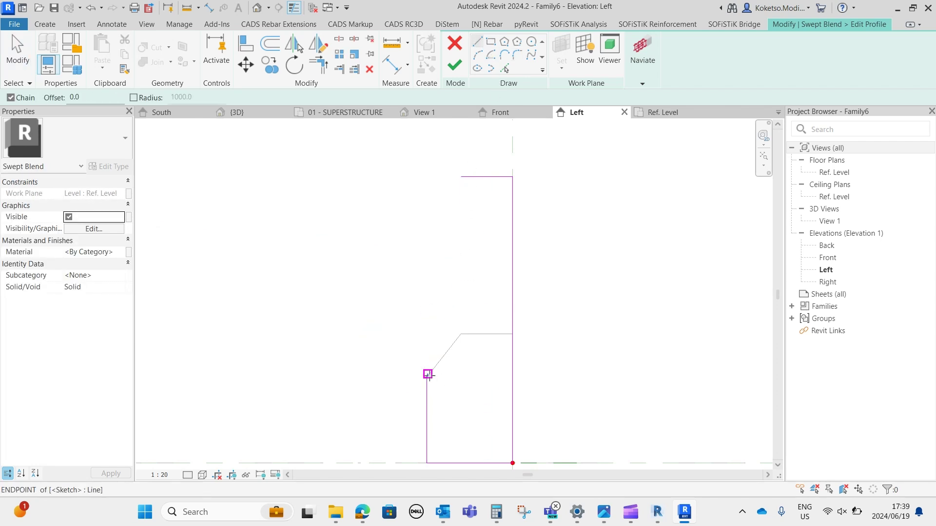
click(428, 374)
scroll(435, 371, up, 1)
key(Escape)
key(Escape)
scroll(433, 383, up, 4)
click(409, 353)
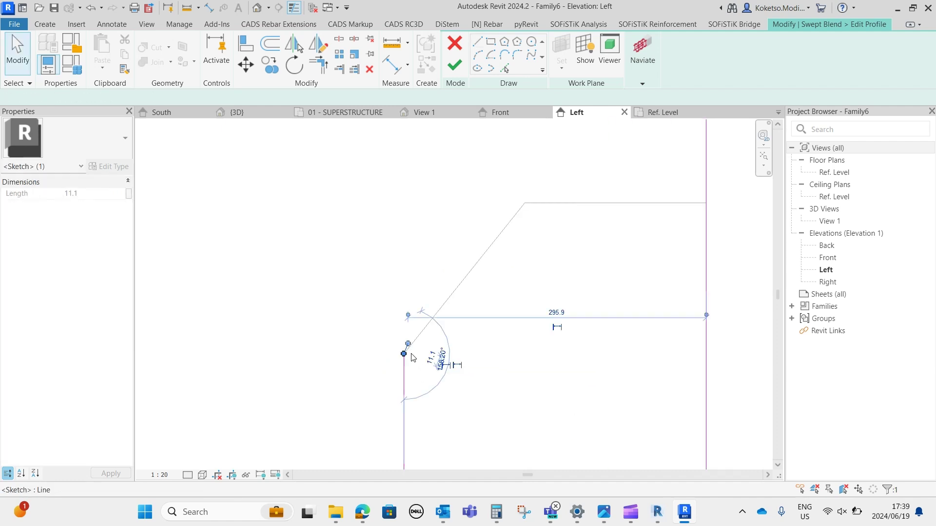
scroll(423, 356, down, 2)
key(Delete)
scroll(436, 349, down, 1)
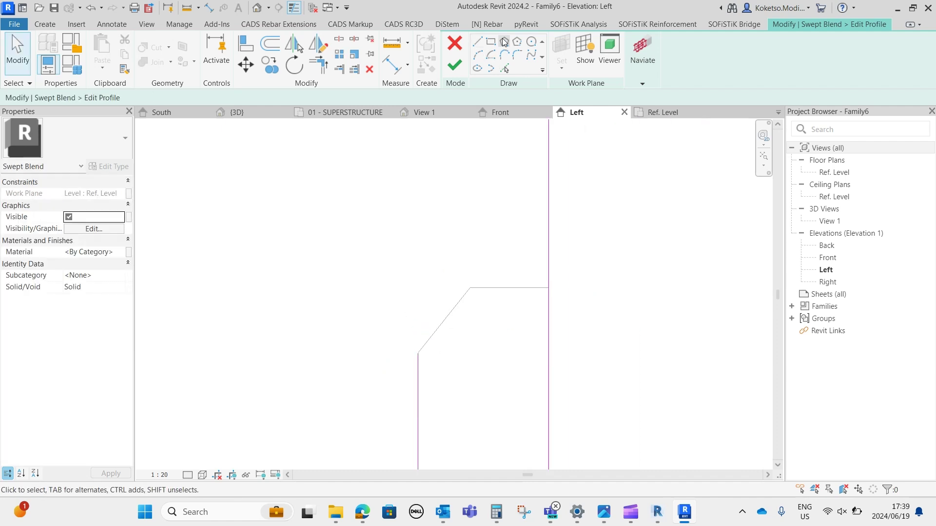
- Draw a straight sloping edge from the upper end of the outer vertical edge to the outer end of the top edge
click(477, 41)
scroll(451, 330, down, 2)
click(429, 345)
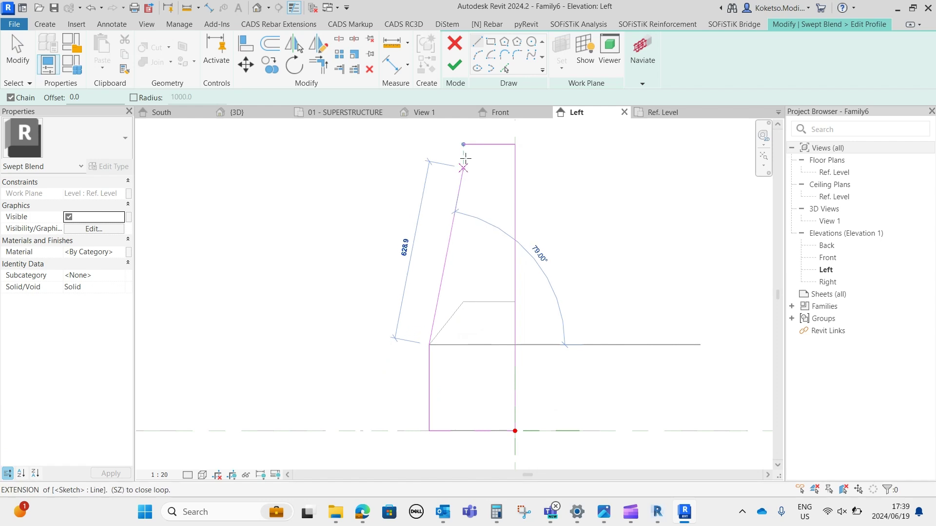
- Close the second profile with the sloped line up to the top edge's free end, and finish the swept blend
click(463, 144)
key(Escape)
key(Escape)
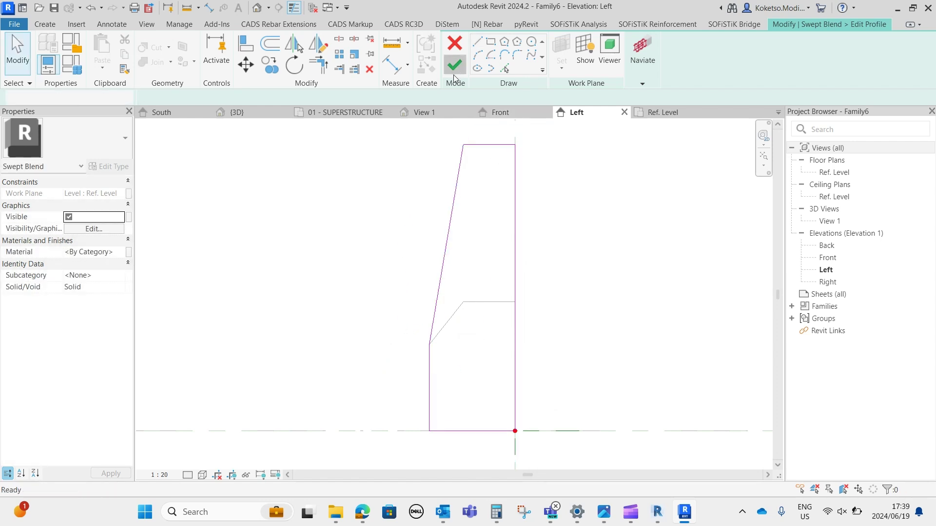
click(454, 65)
click(454, 64)
- Inspect the swept blend in the 3D view from several sides
click(444, 261)
key(ctrl+Tab)
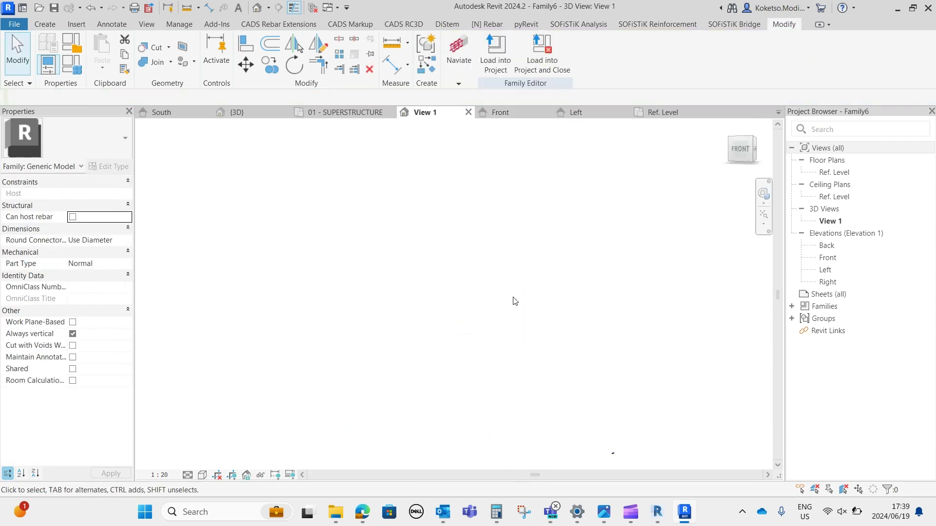
click(764, 215)
scroll(522, 316, down, 2)
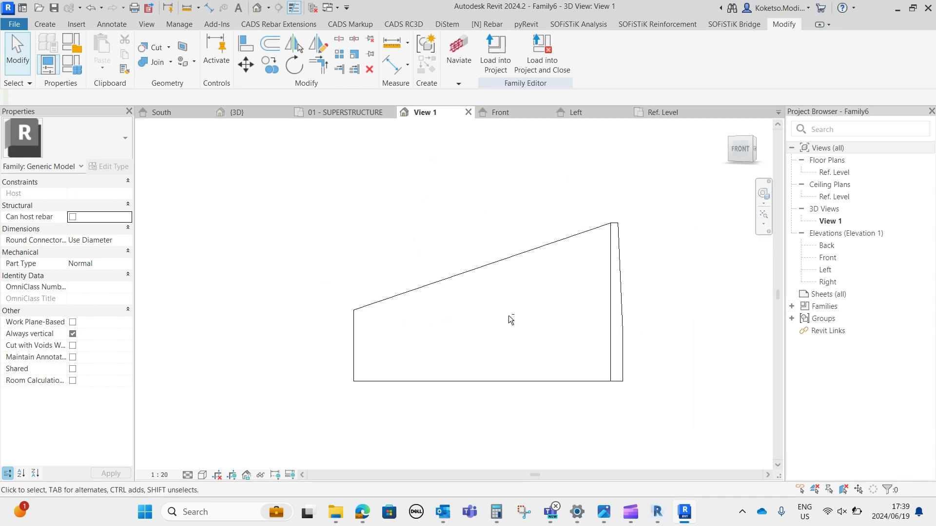
shift+middle_drag(508, 315, 624, 344)
shift+middle_drag(642, 388, 531, 283)
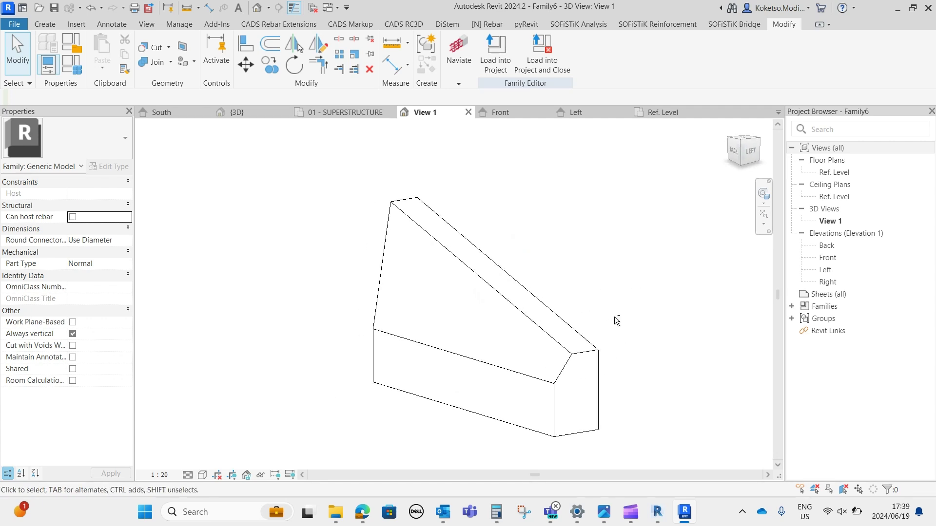
shift+middle_drag(614, 321, 564, 311)
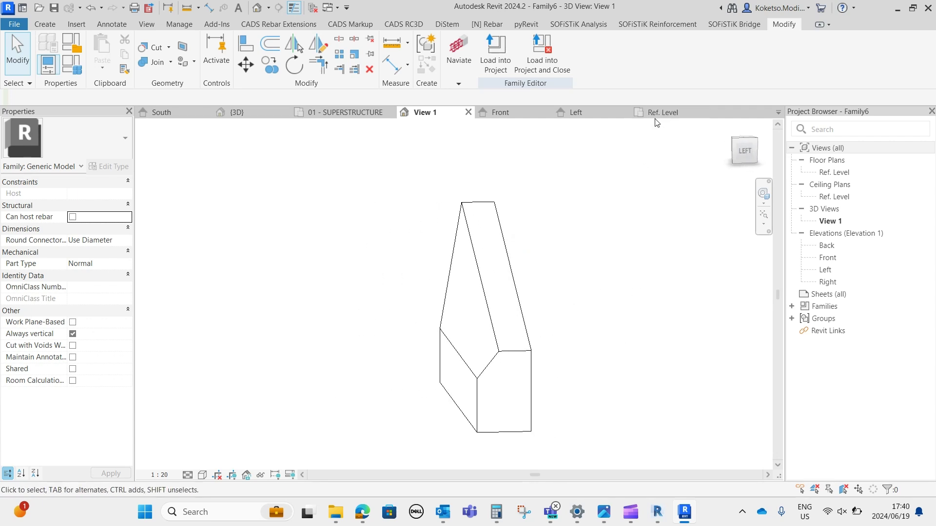
- Create an extrusion in the Left elevation whose profile traces the full outline of the swept blend's taller end face
click(576, 114)
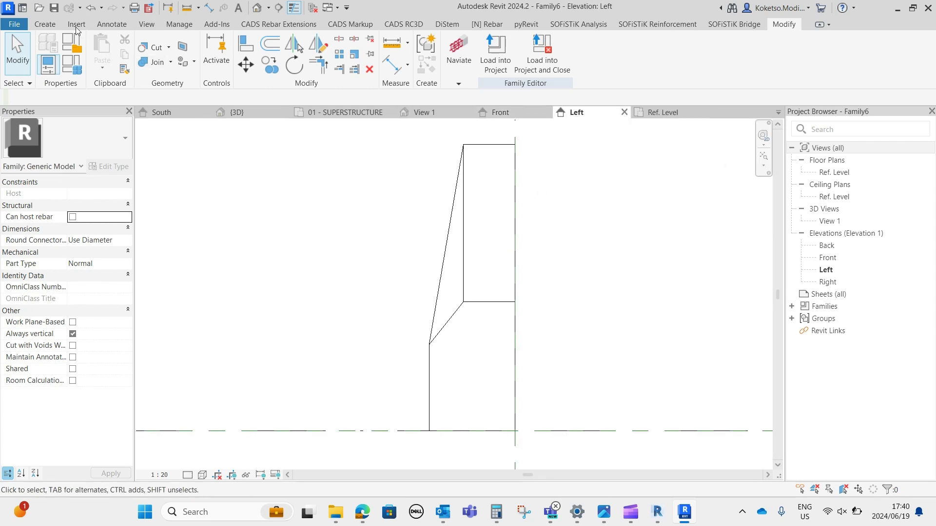
click(44, 25)
click(104, 53)
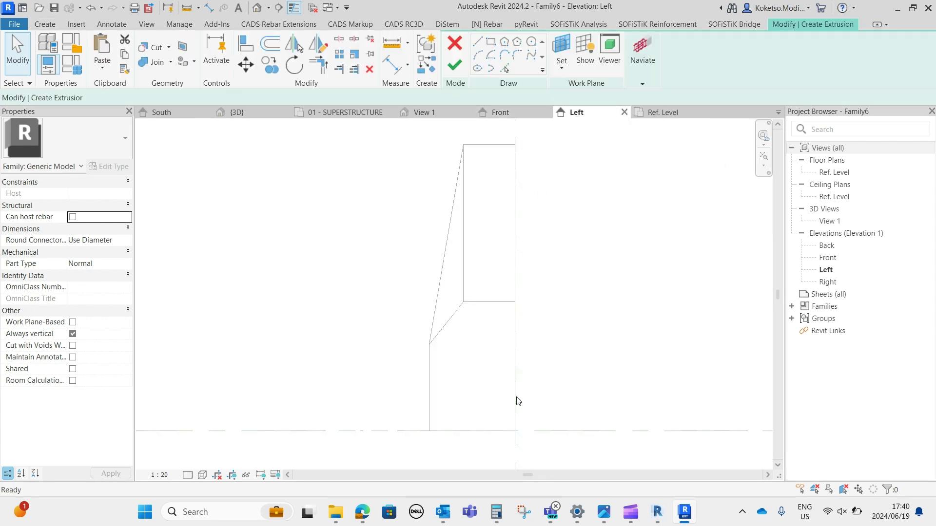
click(514, 430)
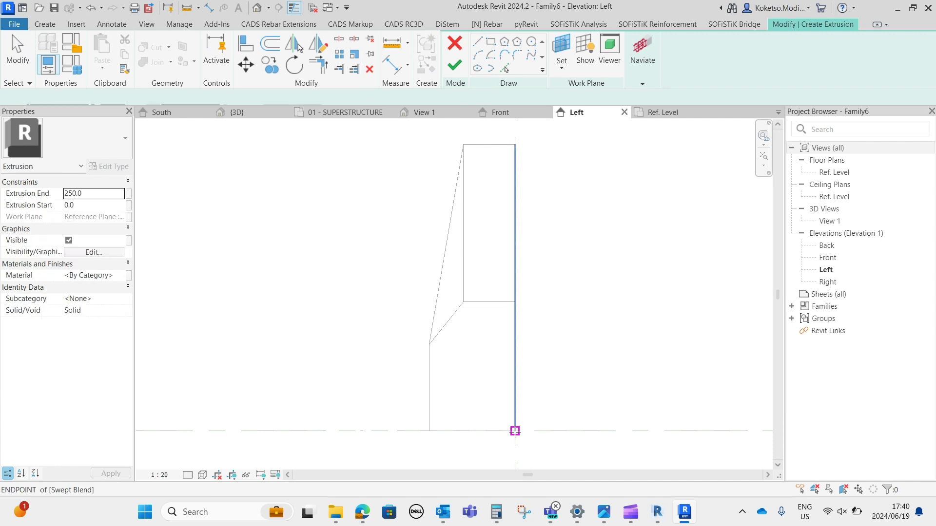
click(515, 144)
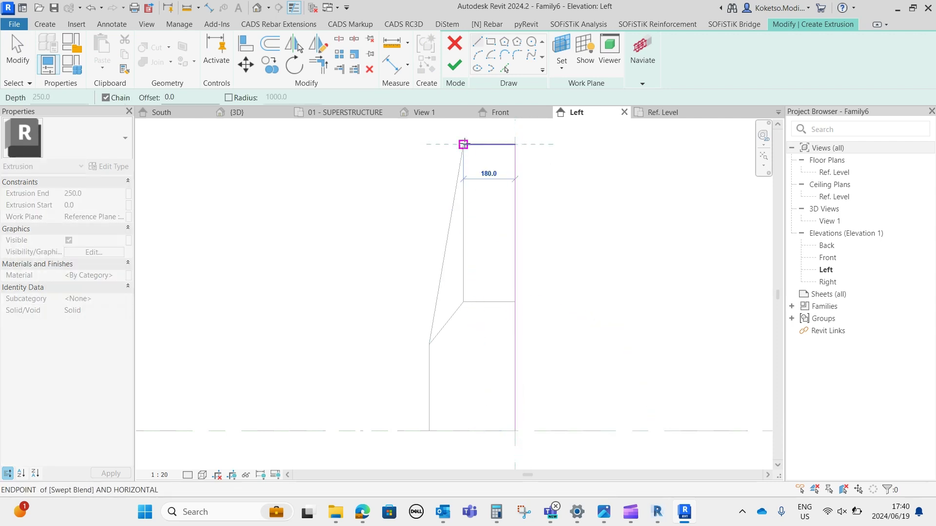
click(463, 145)
key(Escape)
key(Escape)
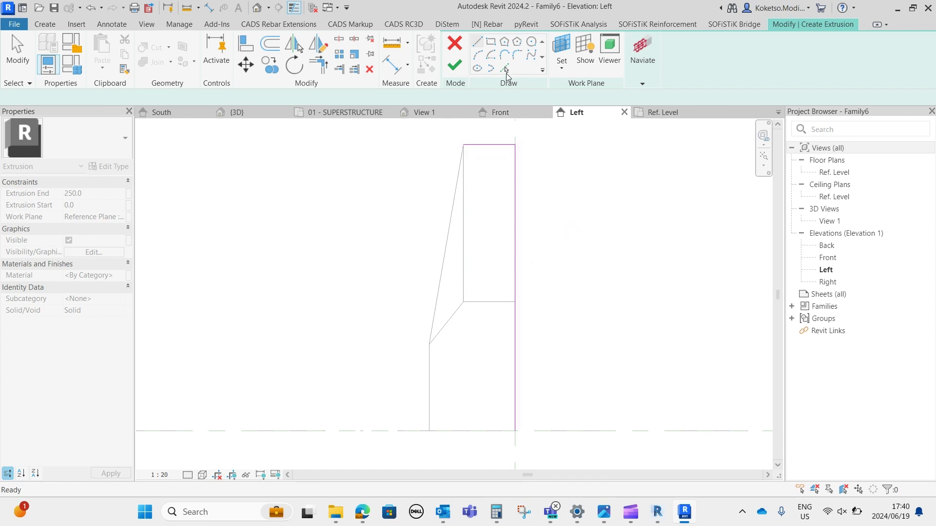
click(506, 68)
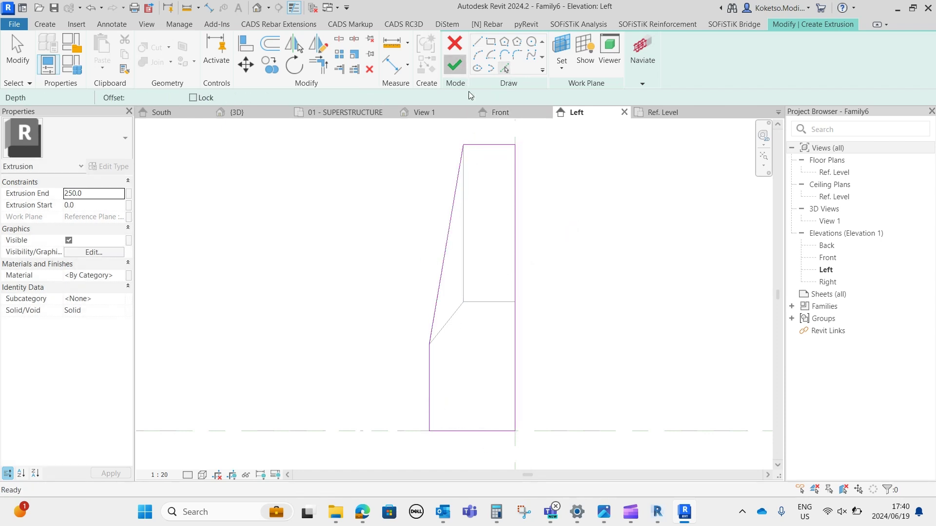
click(454, 65)
- Stretch the extrusion in the Ref. Level plan to the outer reference plane so that it is 900 long
click(663, 112)
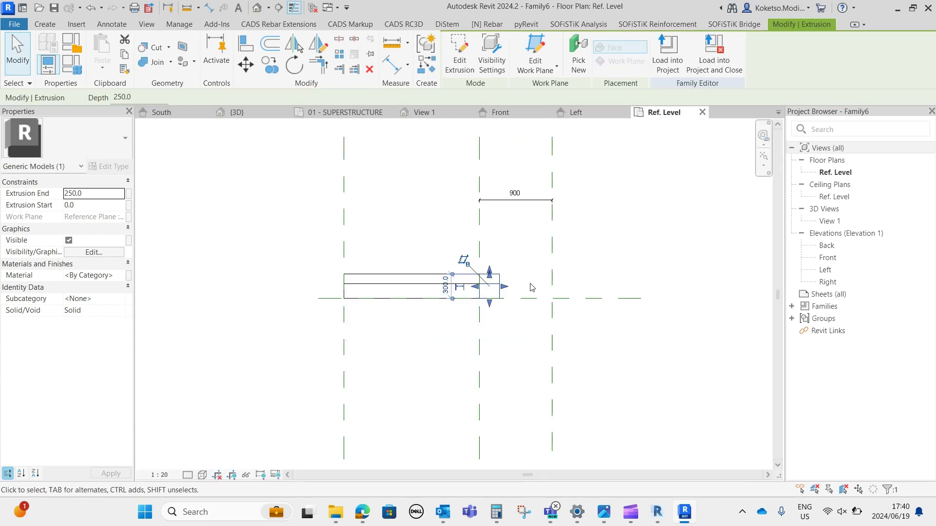
scroll(532, 288, up, 2)
drag(494, 287, 565, 288)
key(Escape)
click(456, 274)
key(Escape)
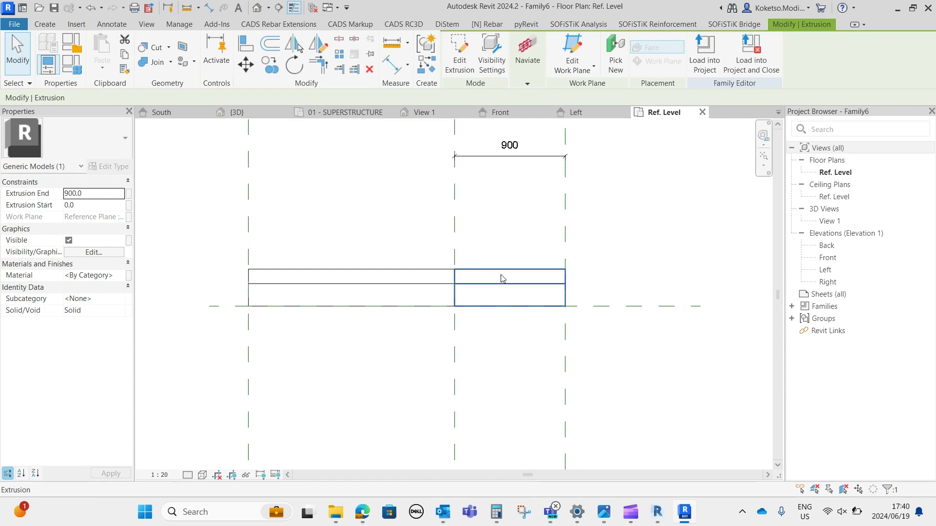
key(Escape)
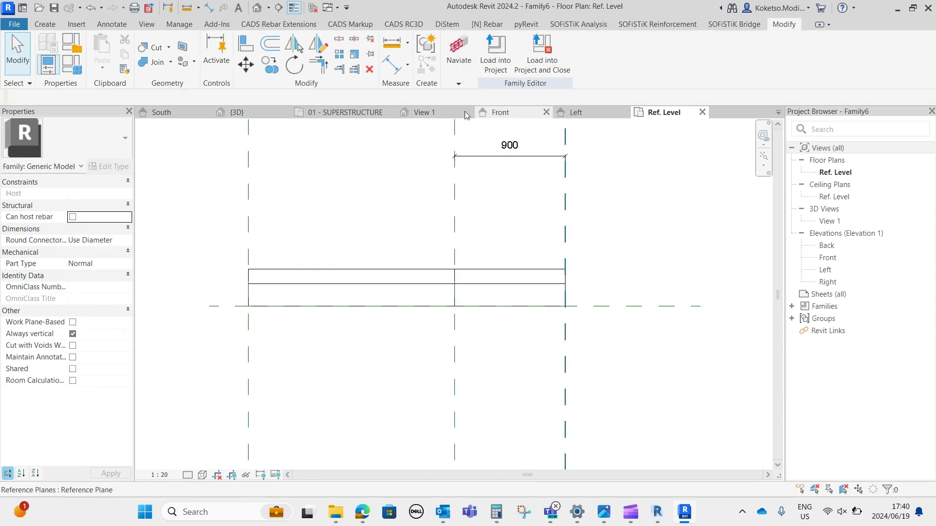
- Check in the 3D view how the extrusion continues the swept blend, viewing it from several sides
click(438, 116)
shift+middle_drag(541, 302, 605, 189)
scroll(661, 292, down, 2)
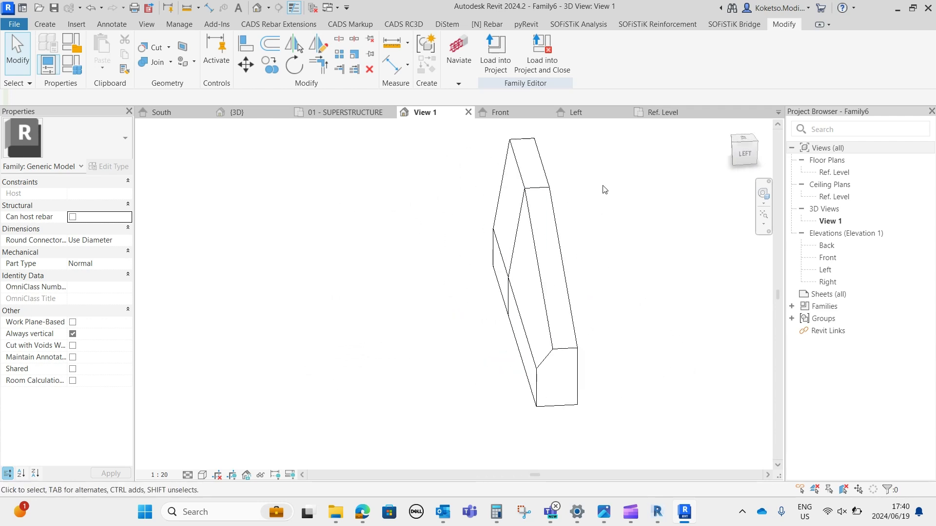
shift+middle_drag(609, 265, 520, 284)
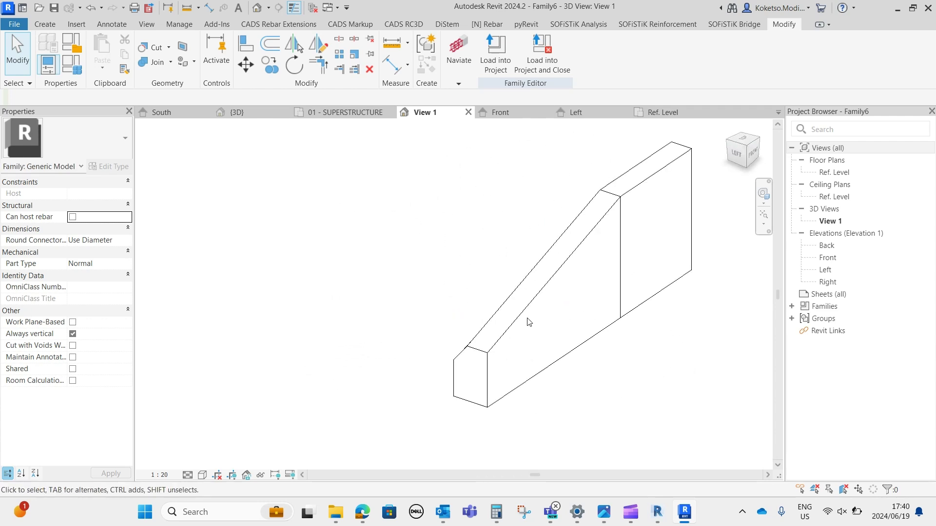
middle_drag(608, 259, 508, 261)
shift+middle_drag(360, 127, 638, 299)
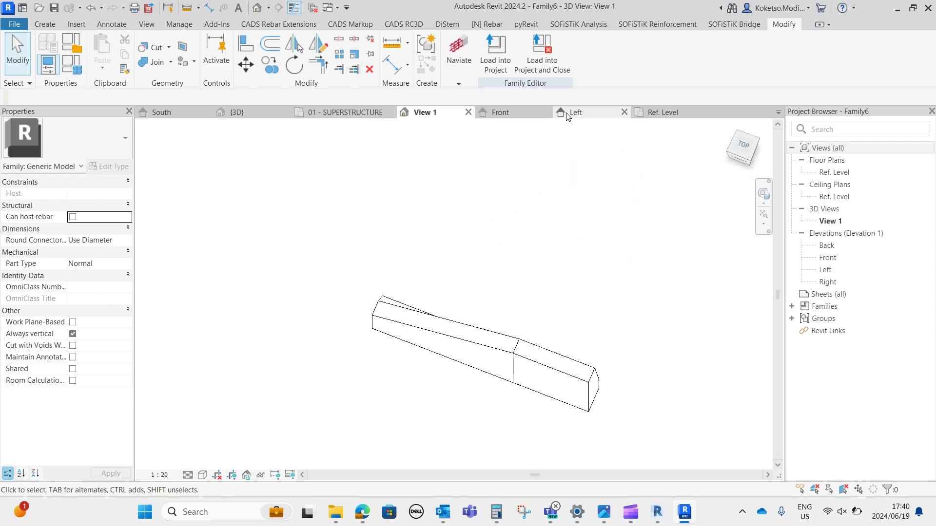
shift+middle_drag(593, 139, 235, 466)
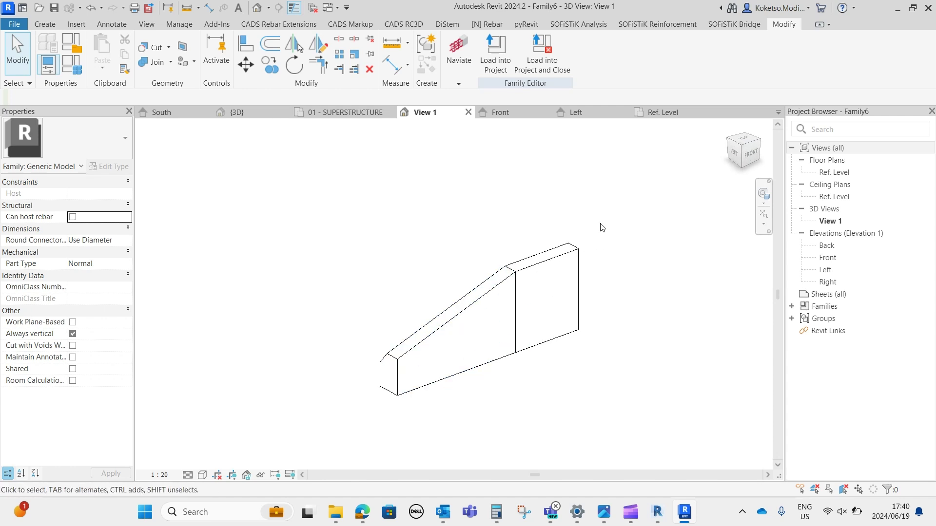
- Assign the library material Concrete, Precast to both the swept blend and the extrusion
drag(602, 228, 258, 447)
click(125, 253)
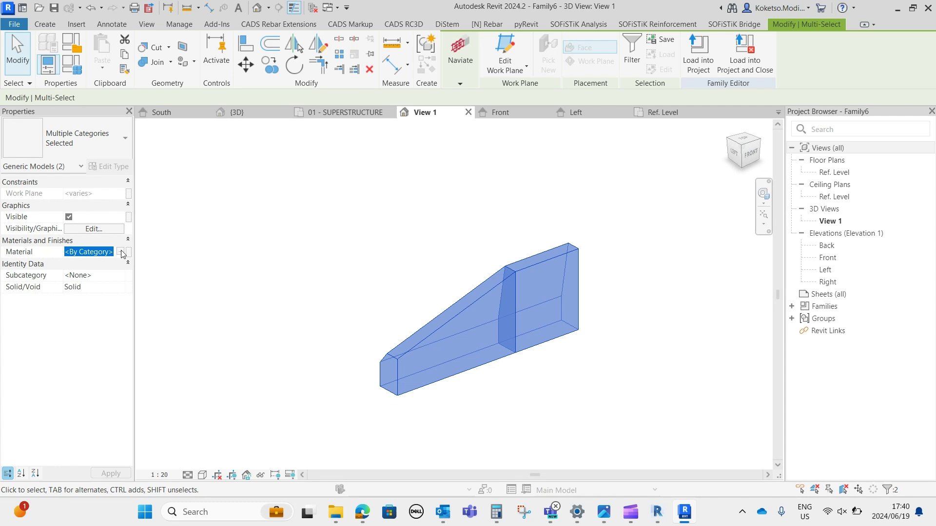
click(120, 252)
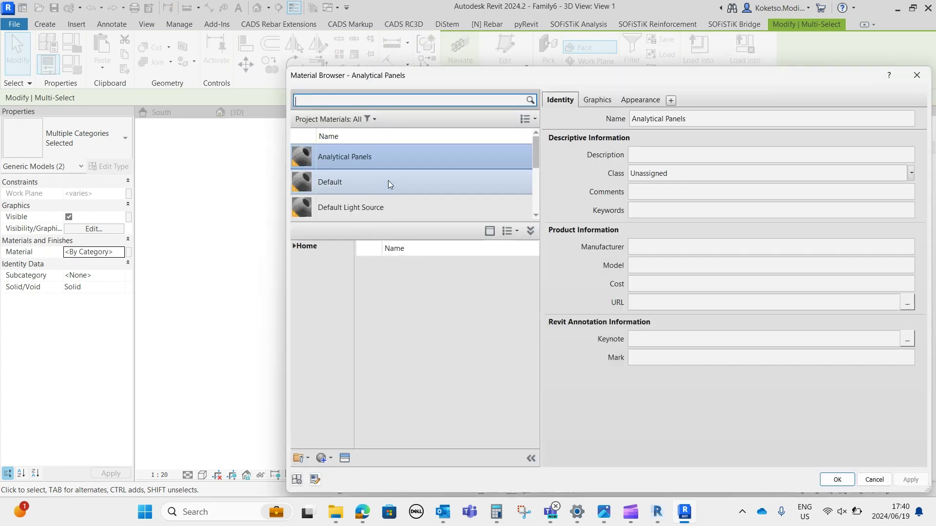
click(330, 96)
text(PRECAST)
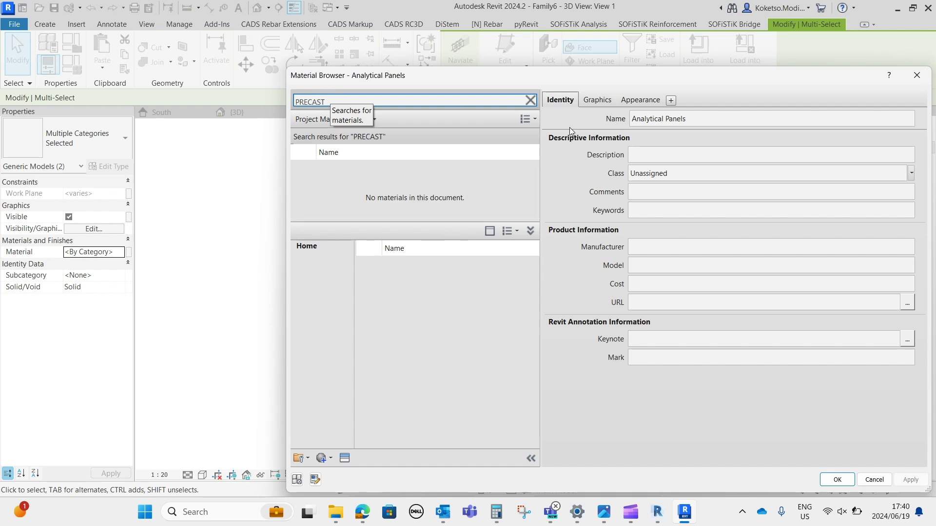
drag(533, 257, 530, 400)
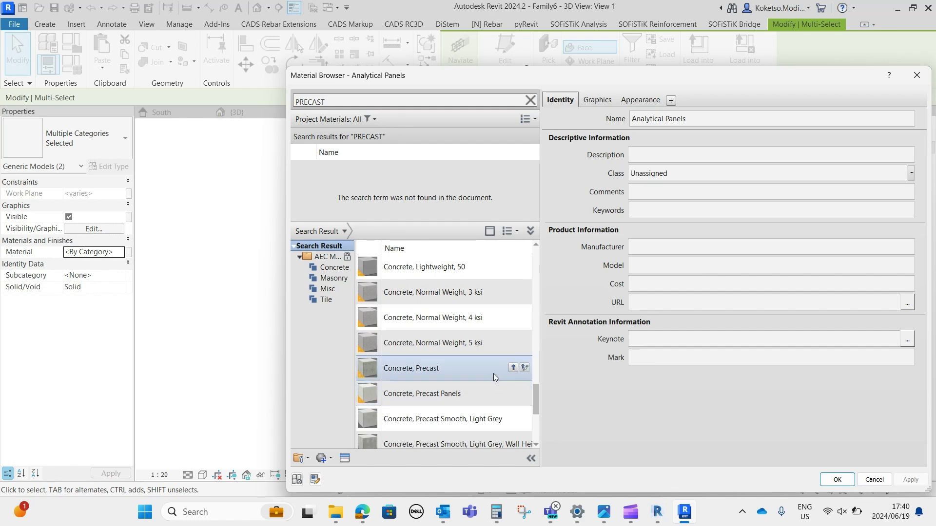
click(513, 368)
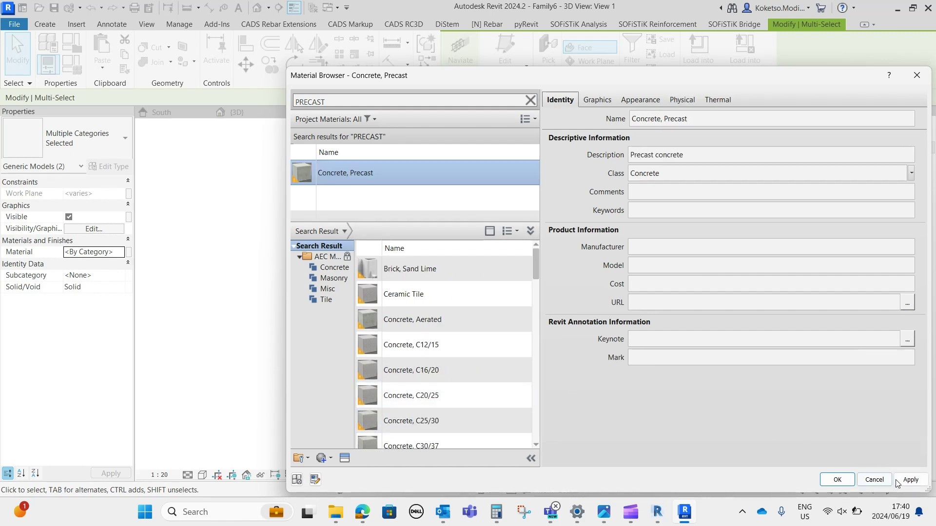
click(837, 480)
key(Escape)
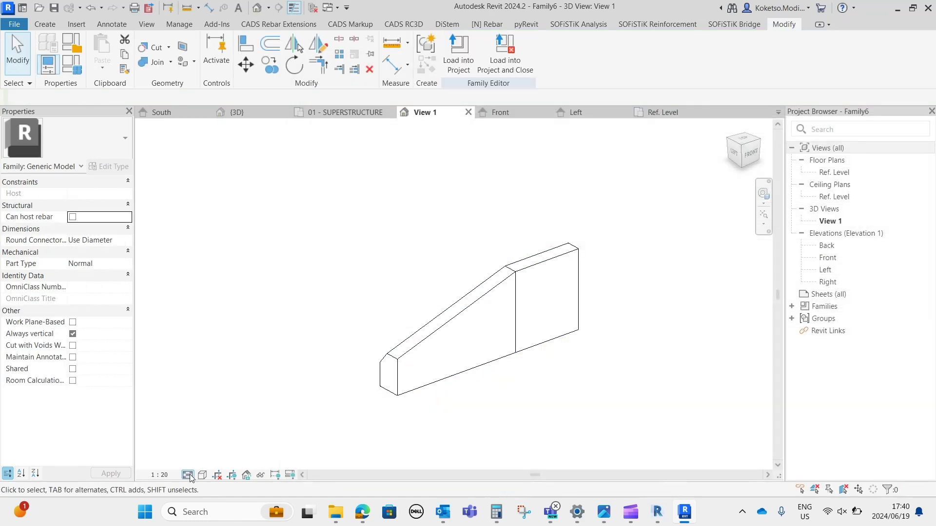
- Set the 3D view to fine detail and a realistic visual style that displays the concrete texture
click(187, 475)
click(201, 476)
click(213, 450)
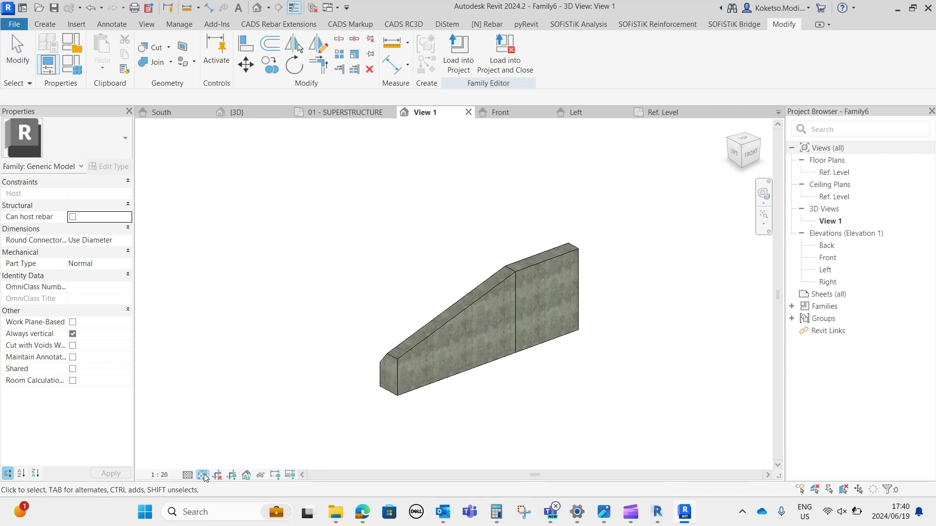
click(204, 476)
click(215, 462)
- Save the family as ENDBLOCKS in the railway bridge folder, loading it into the bridge project and closing it
shift+middle_drag(537, 303, 551, 106)
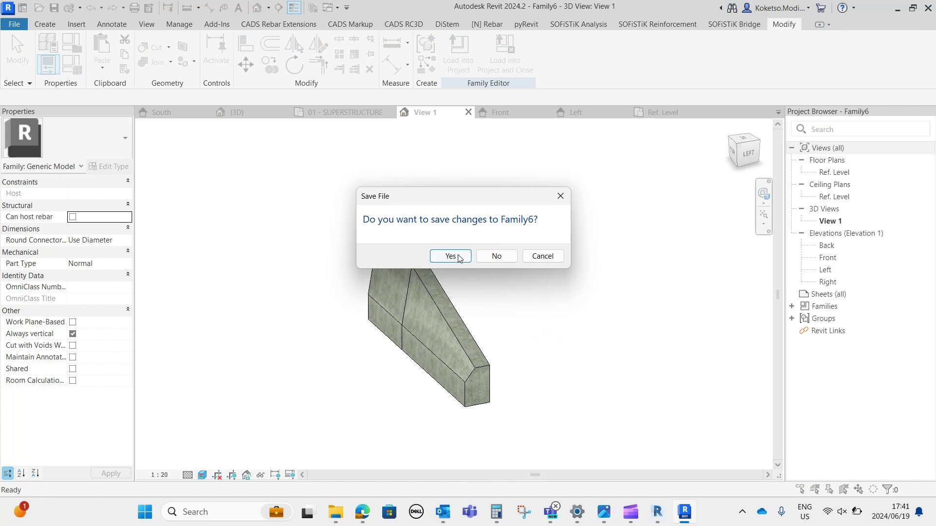
click(451, 256)
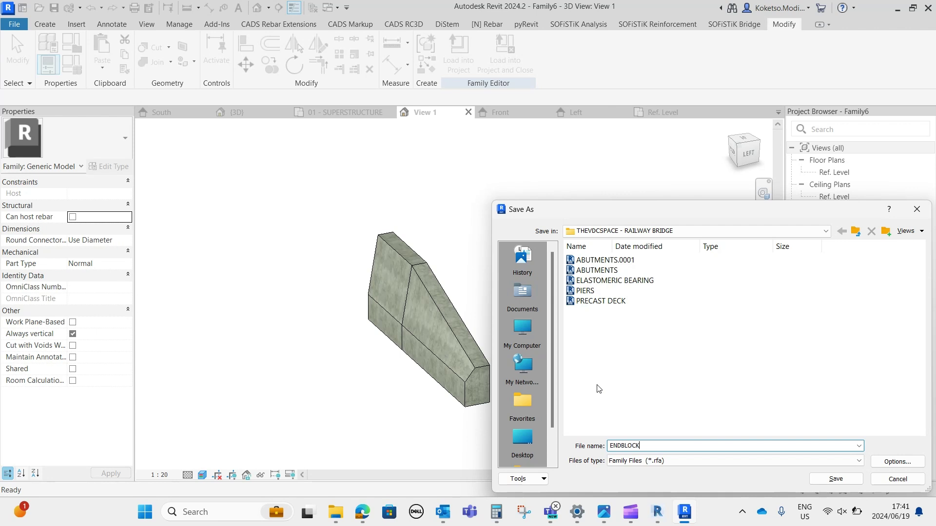
click(832, 483)
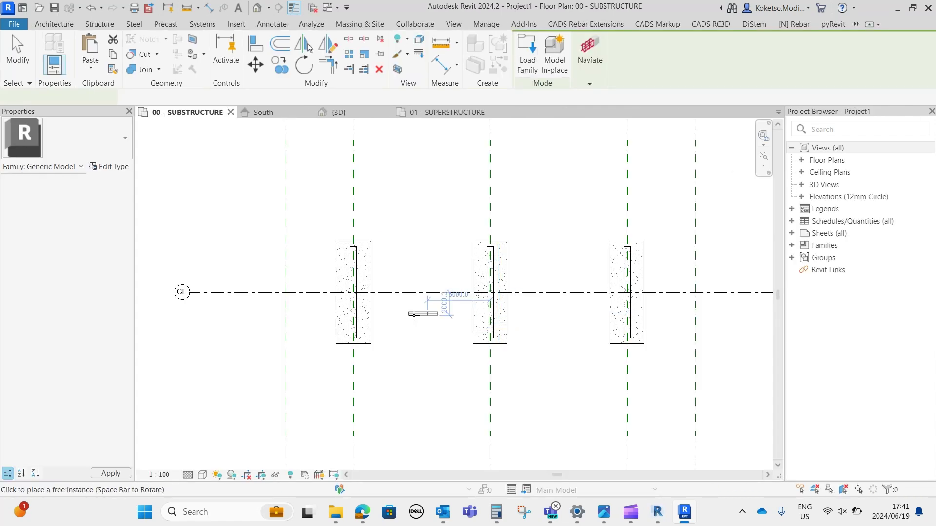
- Place an ENDBLOCKS instance along the abutment's angled wing wall in the 01 - SUPERSTRUCTURE plan
click(448, 115)
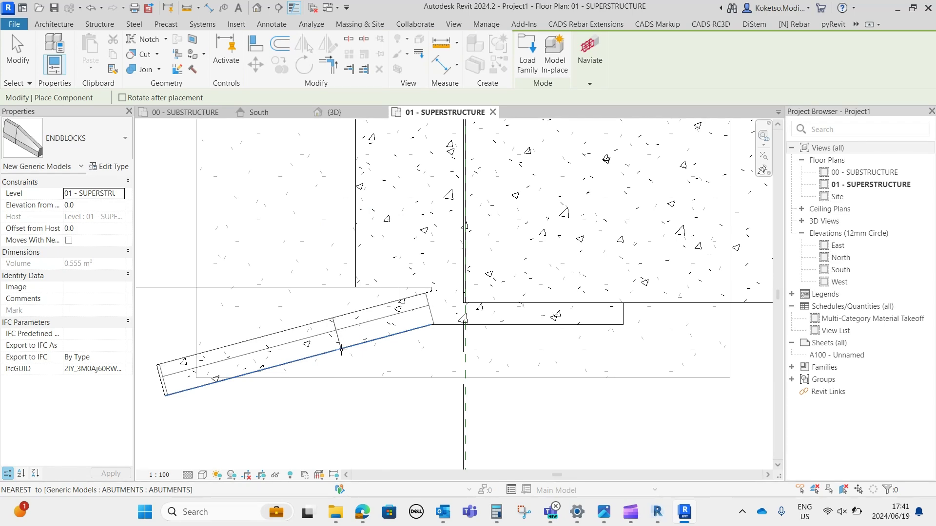
middle_drag(221, 381, 279, 357)
scroll(274, 341, up, 1)
key(Escape)
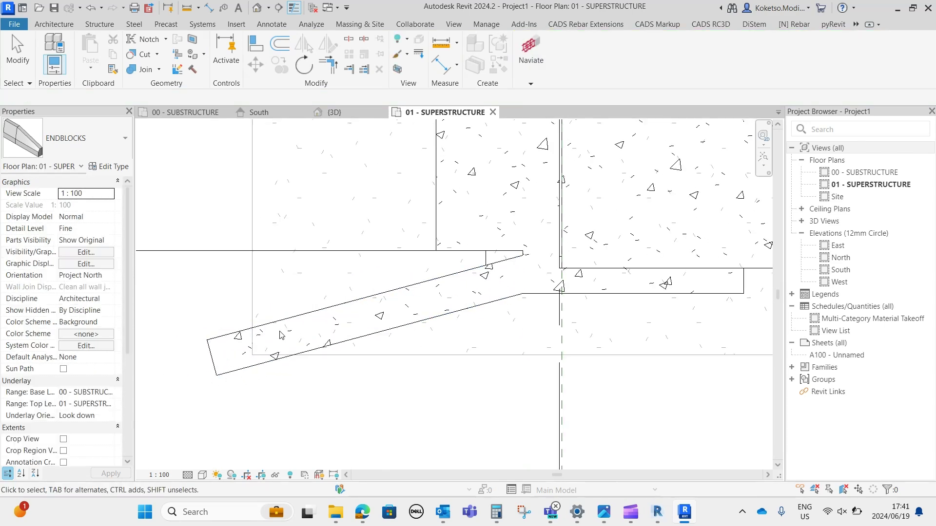
- Set the cut plane offset in the 01 - SUPERSTRUCTURE plan's view range to 500
key(v)
key(r)
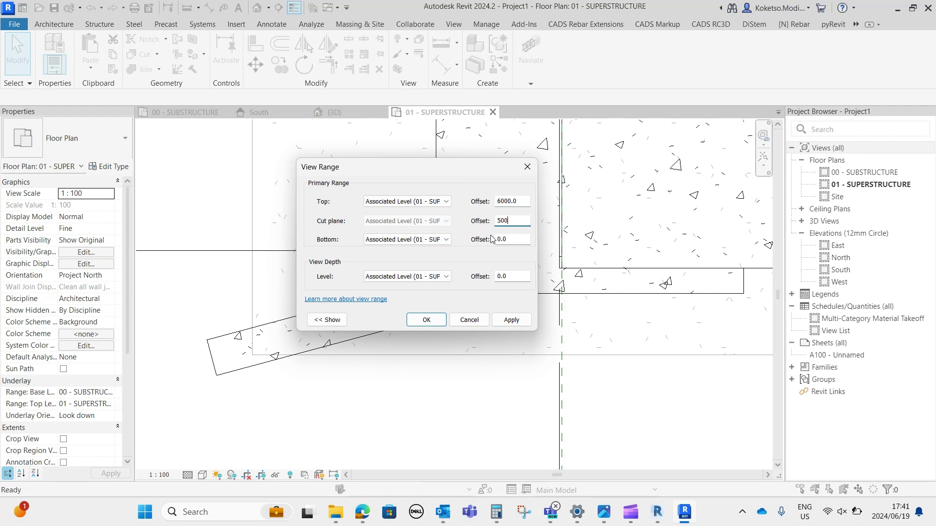
click(425, 320)
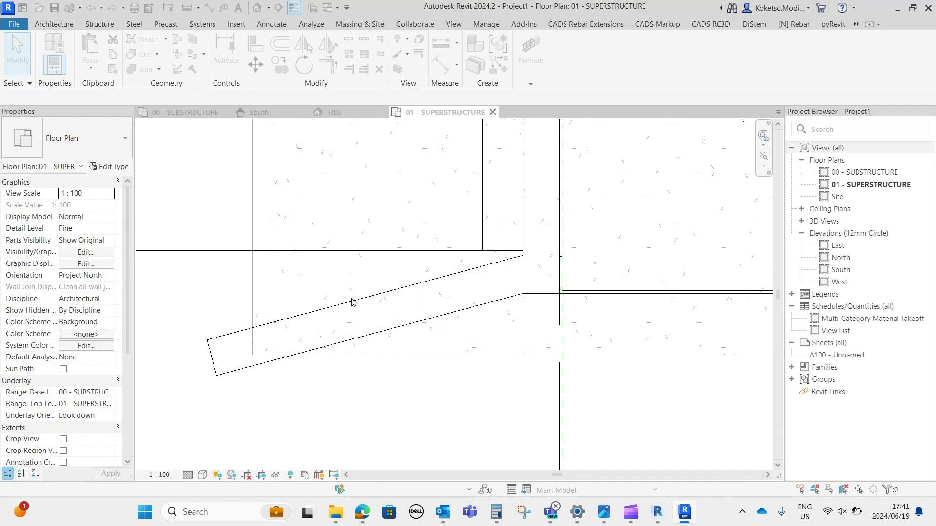
scroll(352, 323, down, 2)
middle_drag(526, 219, 407, 338)
scroll(384, 291, down, 1)
middle_drag(328, 325, 382, 236)
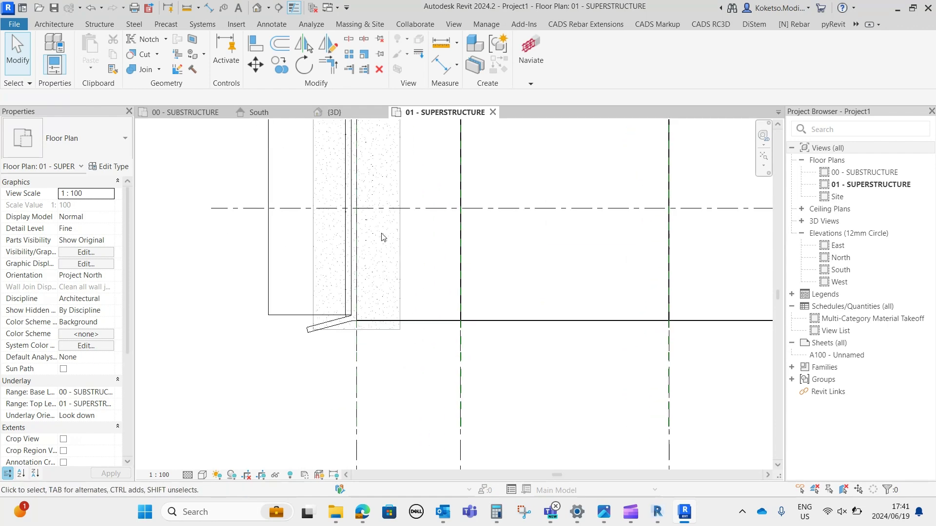
- Move the ENDBLOCKS instance vertically up by 1767 to the abutment's top edge in the South elevation
click(310, 115)
scroll(322, 259, up, 5)
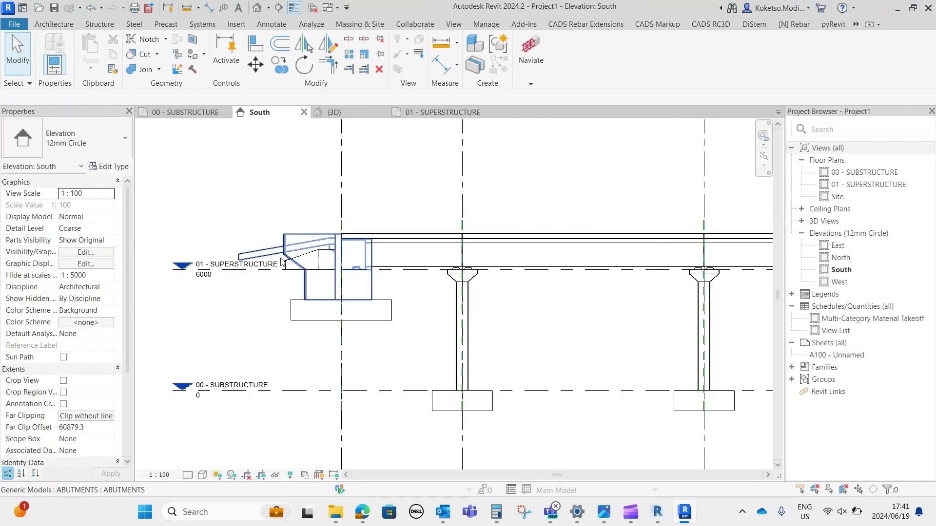
click(282, 268)
scroll(273, 268, up, 2)
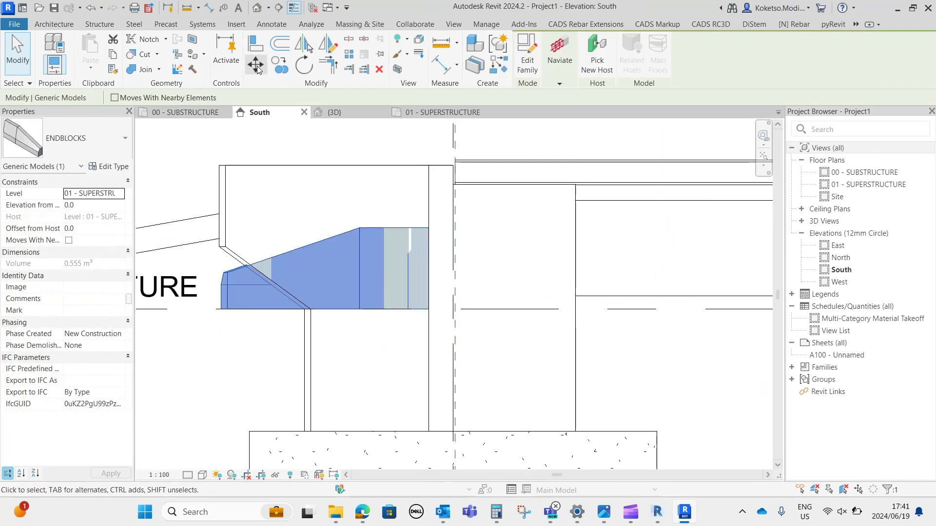
key(m)
key(v)
click(276, 309)
key(Escape)
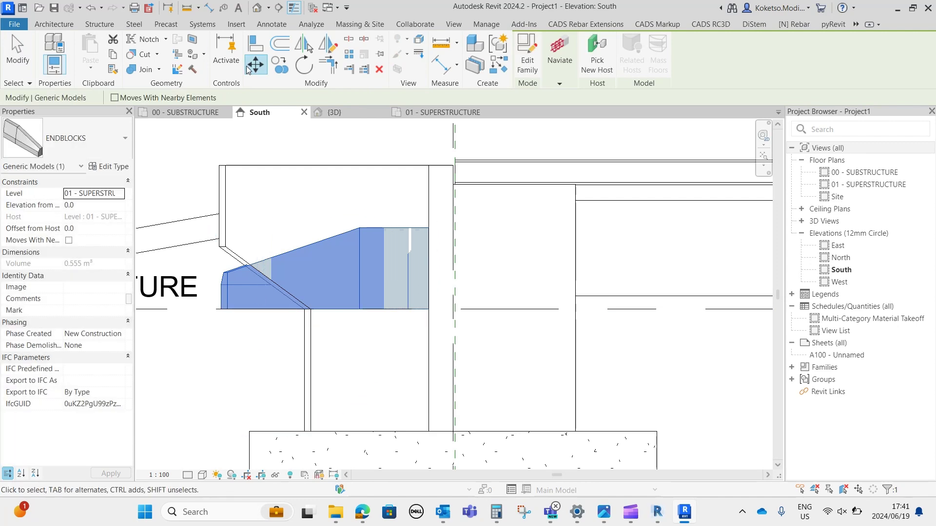
key(m)
key(v)
click(256, 309)
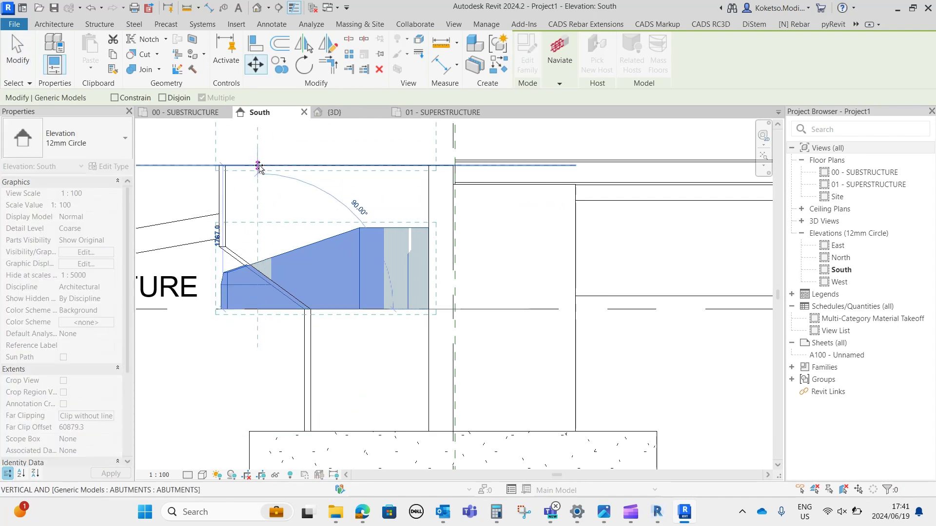
click(258, 166)
- Align the end block's outer end face with the wing wall's end face in the 01 - SUPERSTRUCTURE plan
click(441, 112)
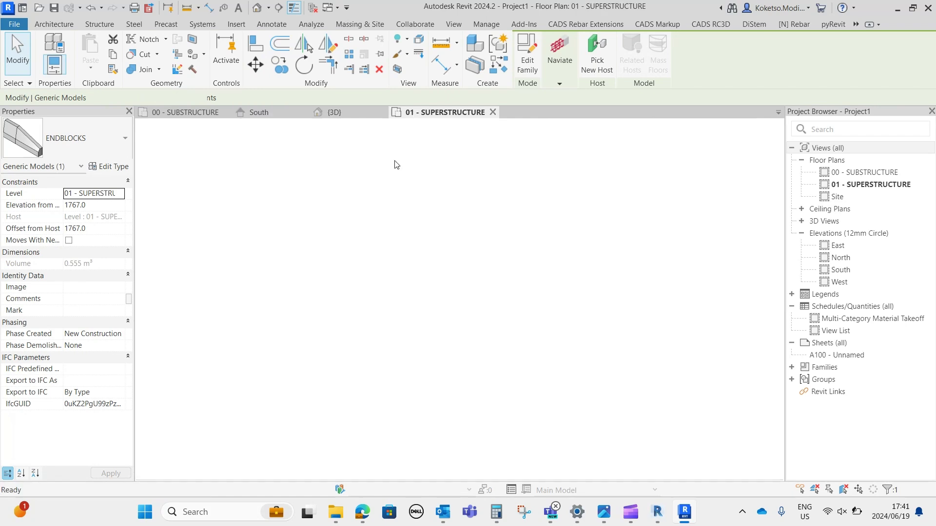
scroll(305, 305, up, 6)
key(Escape)
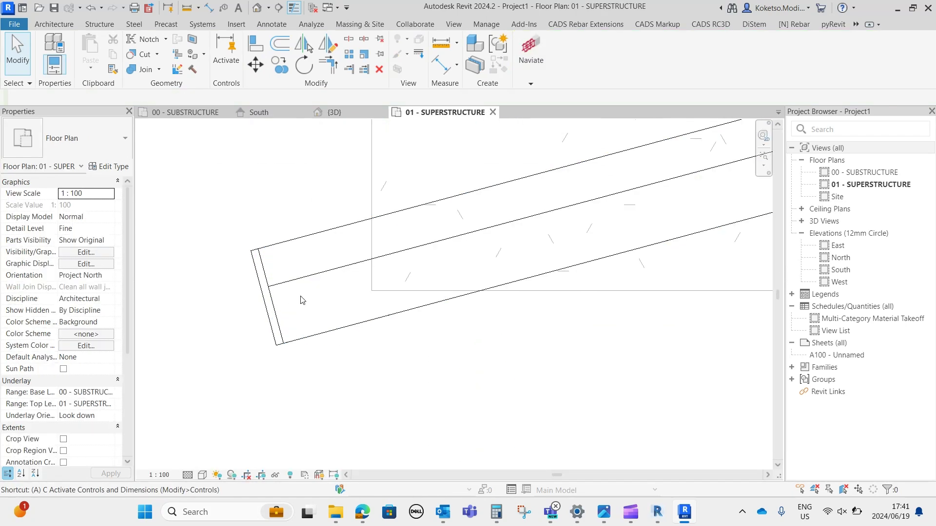
key(a)
key(l)
click(263, 296)
click(270, 289)
scroll(244, 312, down, 6)
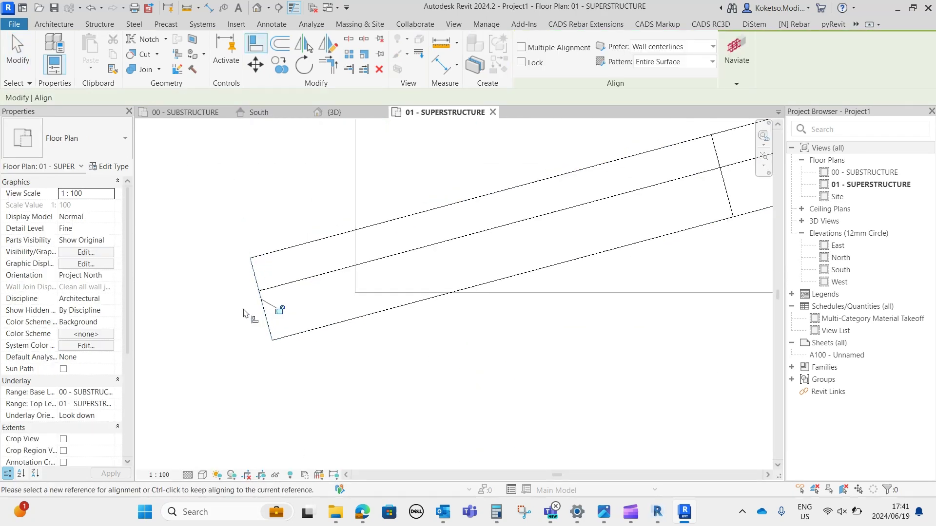
middle_drag(567, 252, 555, 251)
scroll(556, 251, up, 2)
key(Escape)
- Draw a model line about 311 mm long between the abutment's two corners beside the end block's inner end
click(465, 295)
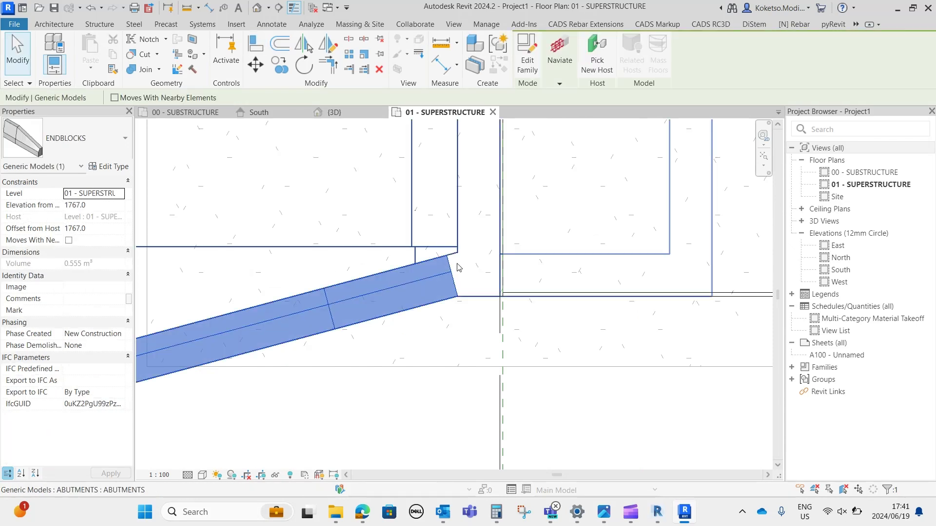
scroll(458, 279, up, 1)
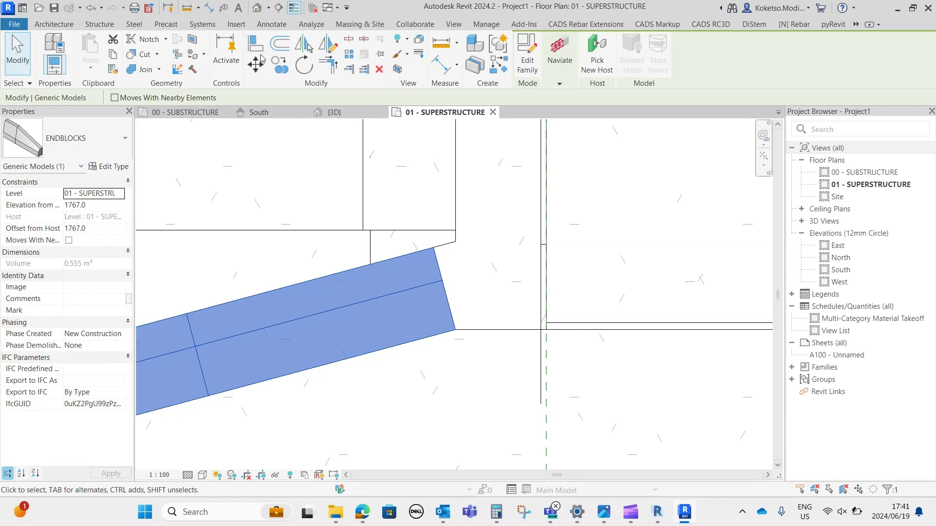
key(Escape)
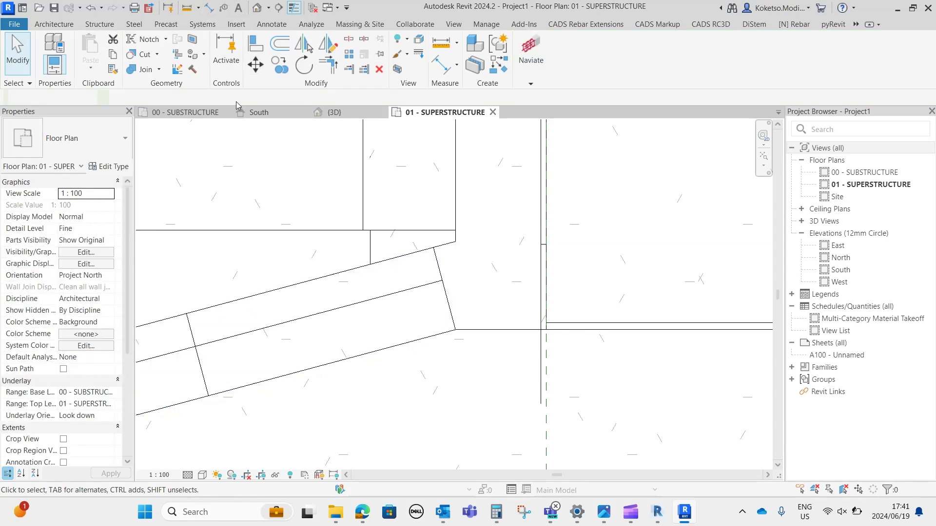
click(62, 27)
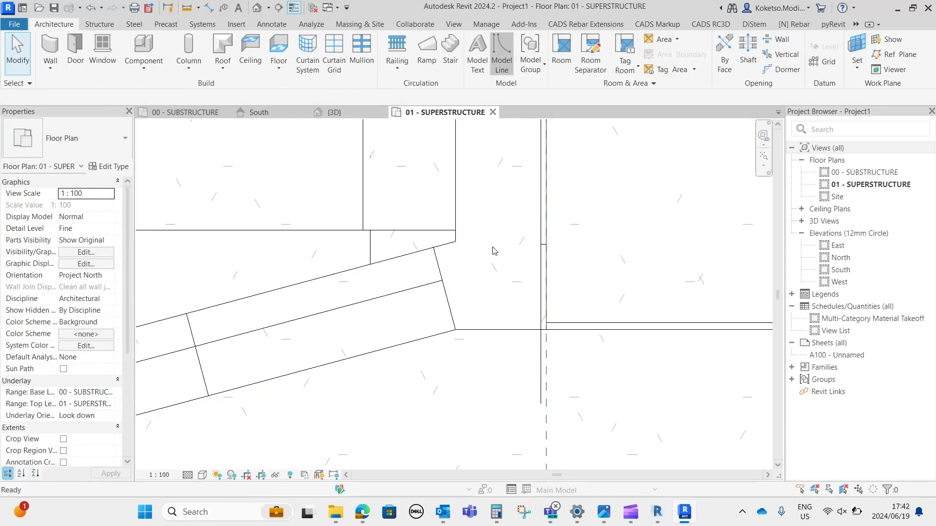
key(l)
key(i)
click(456, 330)
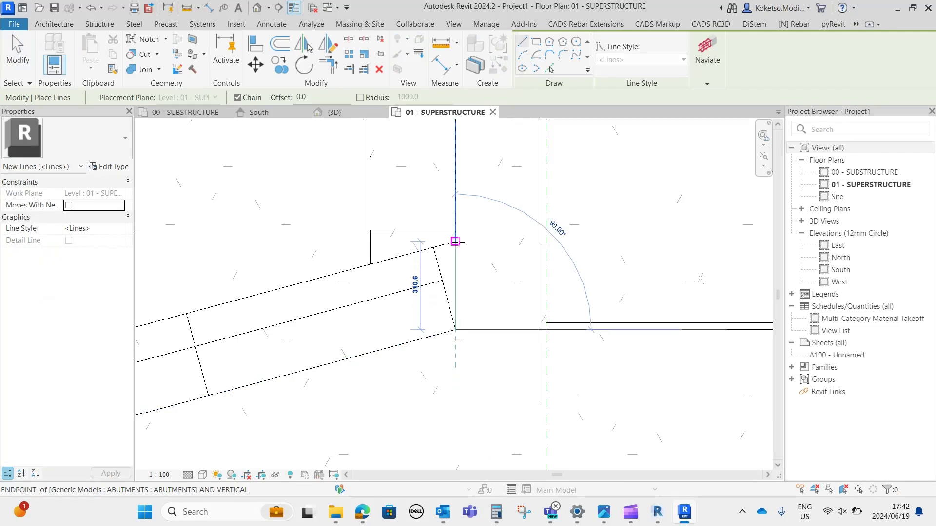
key(Escape)
key(Escape)
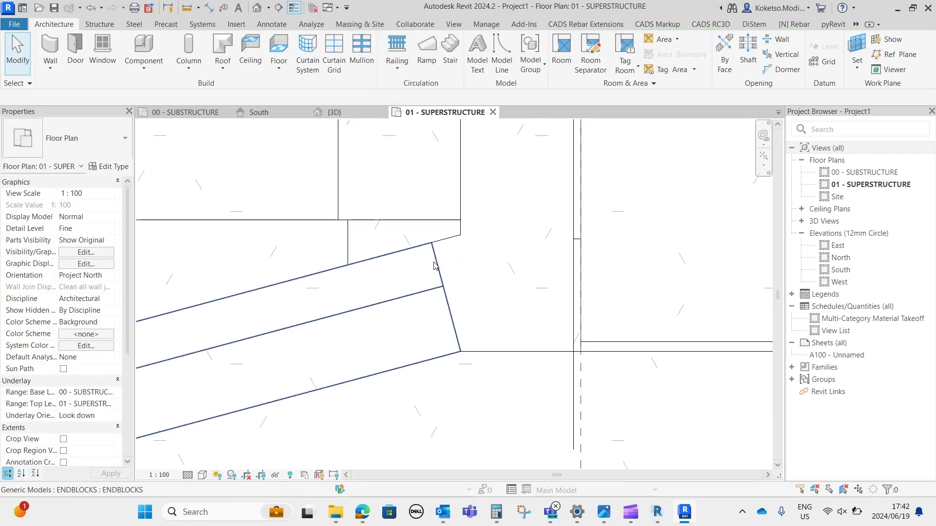
- Set the 01 - SUPERSTRUCTURE plan's visual style to Wireframe and select the end block at the wing wall junction
click(203, 475)
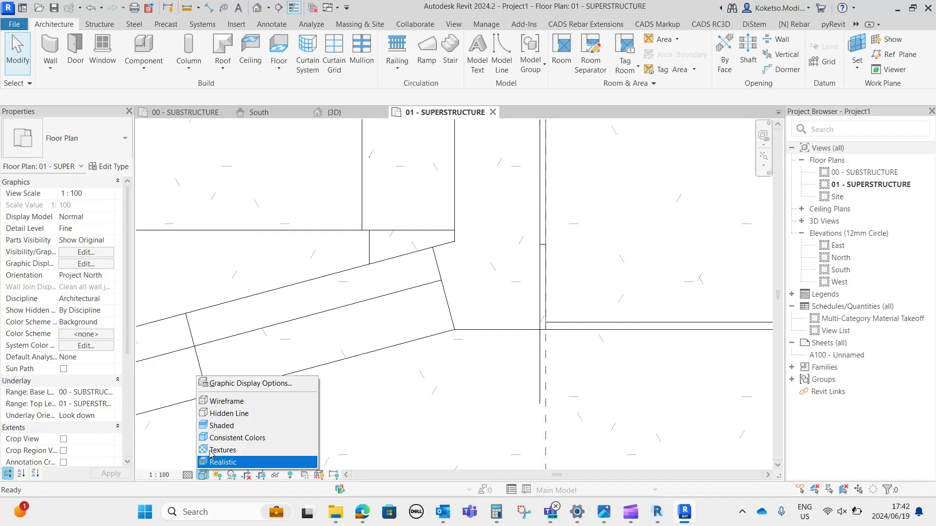
click(224, 399)
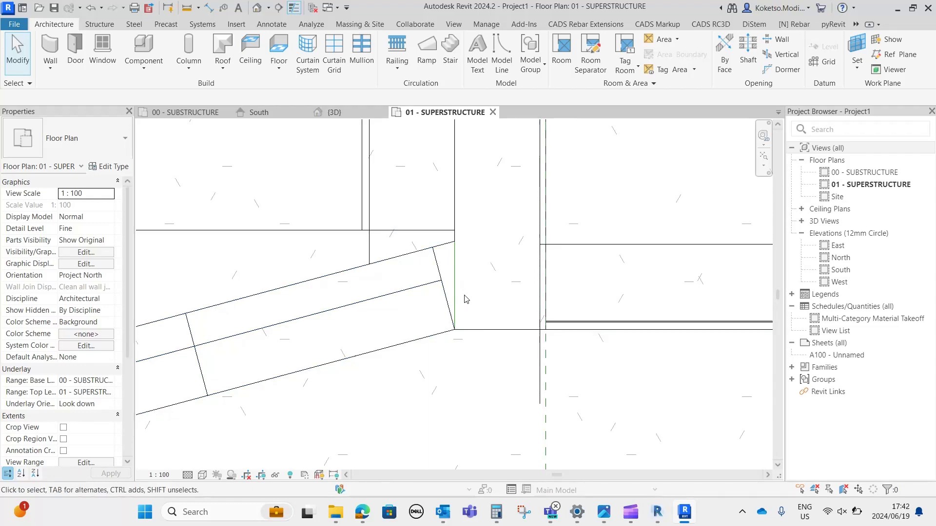
scroll(463, 297, down, 2)
click(437, 269)
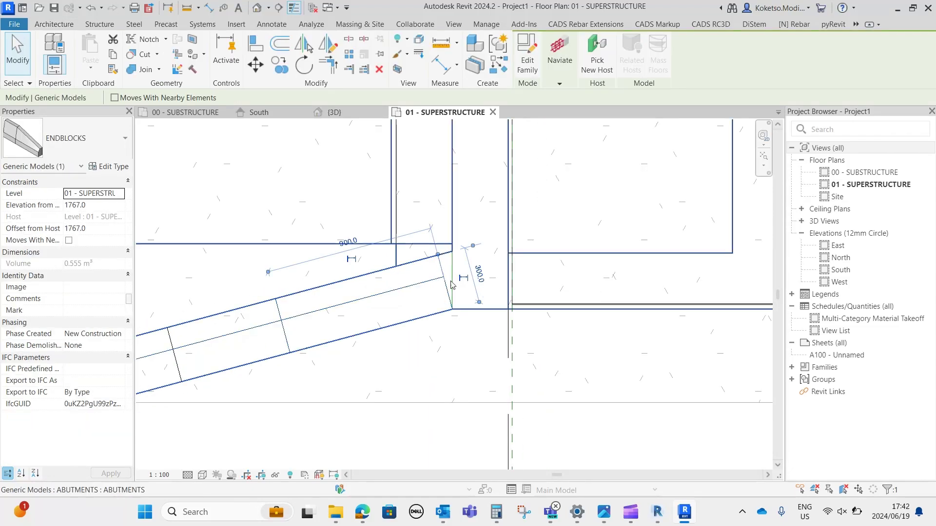
scroll(439, 269, up, 4)
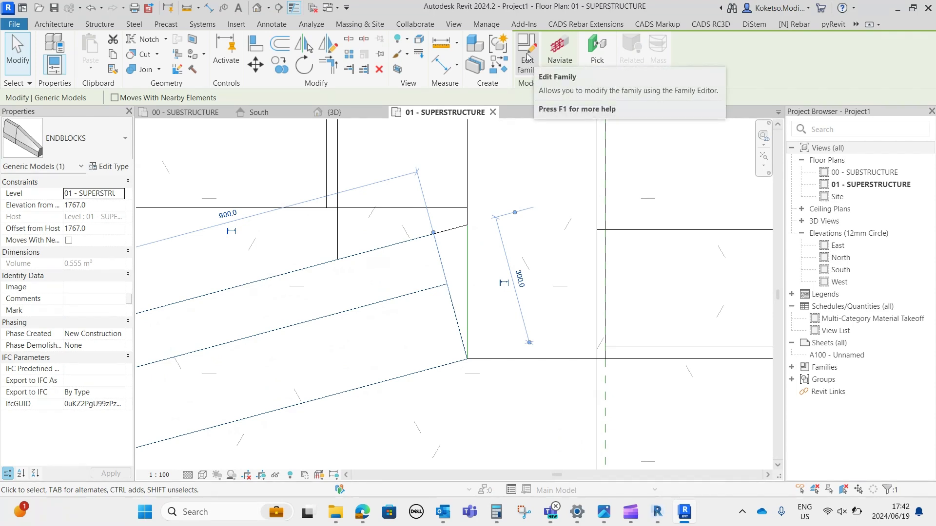
- Measure the wing wall's inner edge from the abutment corner to the wall's outer end
scroll(481, 286, down, 2)
middle_drag(477, 265, 701, 178)
scroll(600, 254, down, 1)
key(Escape)
scroll(680, 242, up, 1)
click(701, 177)
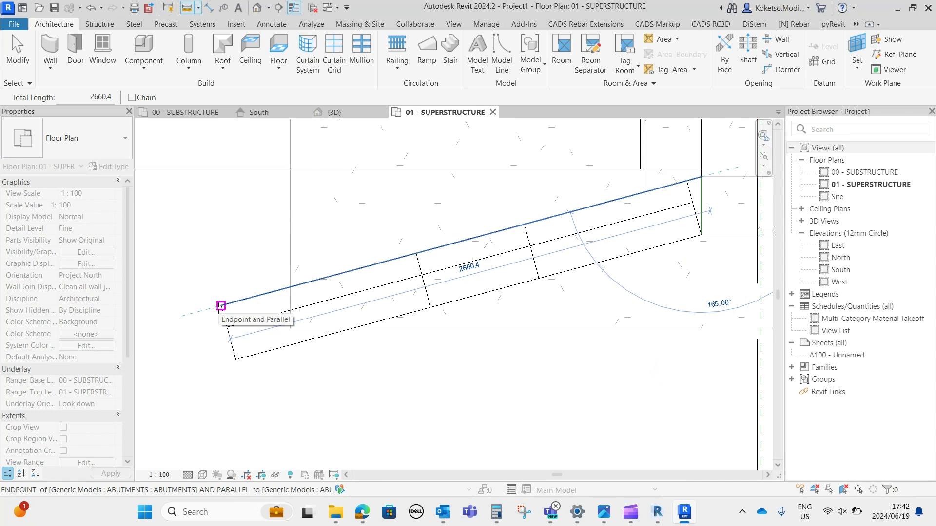
click(221, 305)
key(Escape)
key(Escape)
- Open the ENDBLOCKS family for editing and display its Ref. Level floor plan
click(689, 210)
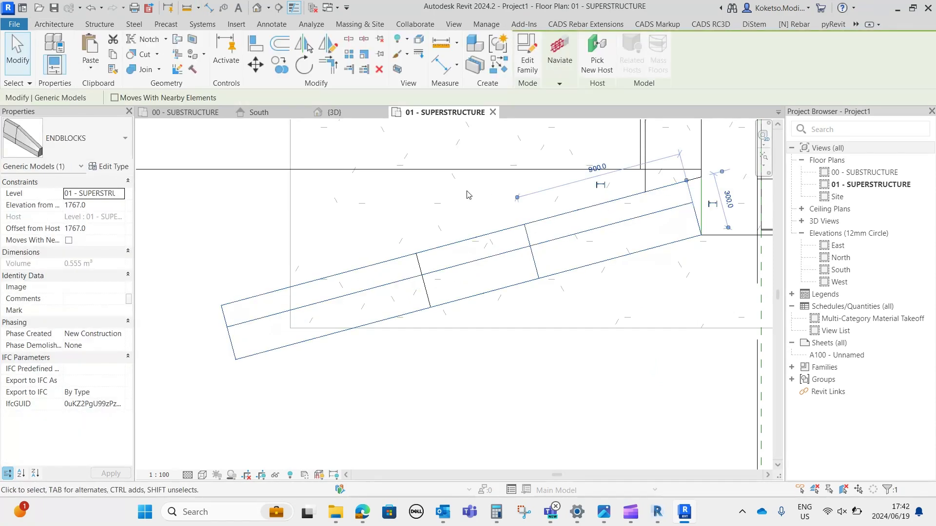
double_click(440, 273)
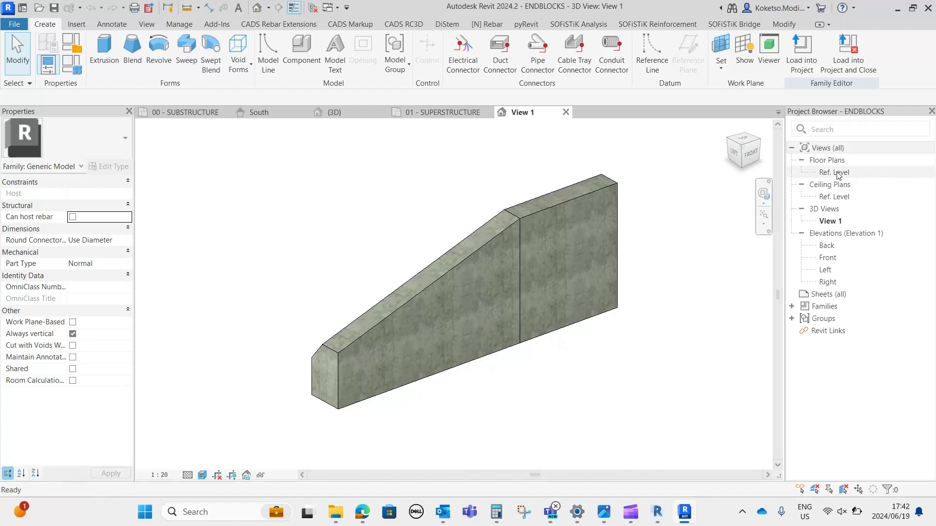
double_click(836, 173)
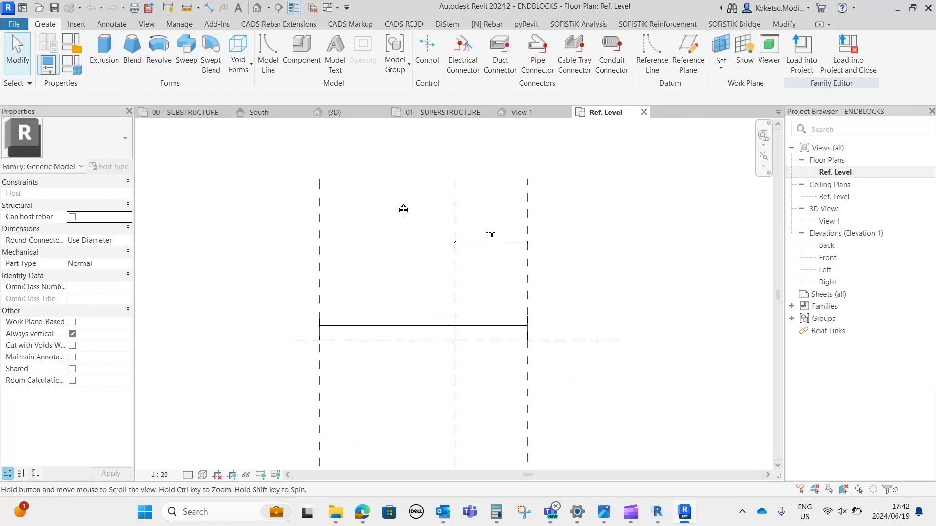
- Dimension the end block's overall length between its two outermost vertical reference planes
middle_drag(404, 210, 403, 223)
scroll(403, 223, up, 1)
click(209, 7)
click(307, 223)
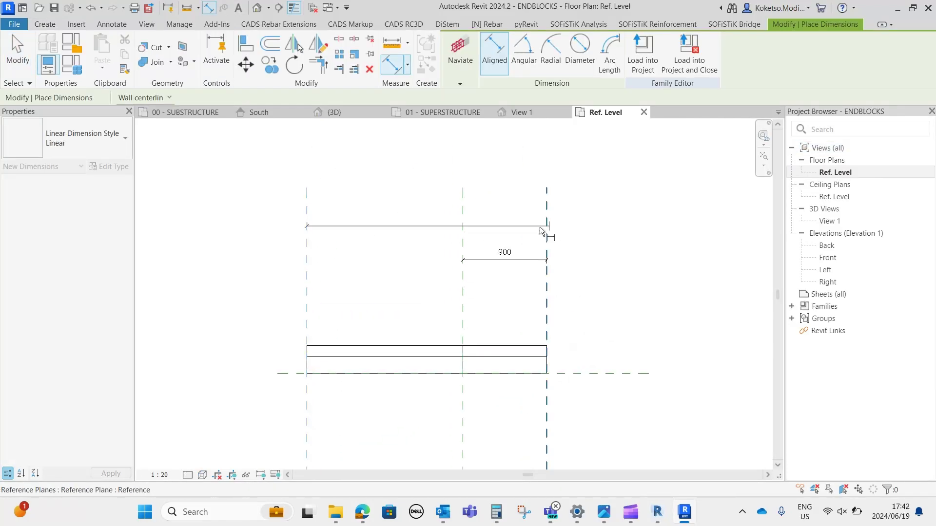
click(543, 223)
key(Escape)
- Set the end block's overall length to 2660.4 by moving the reference plane at its square, full-height end
click(546, 229)
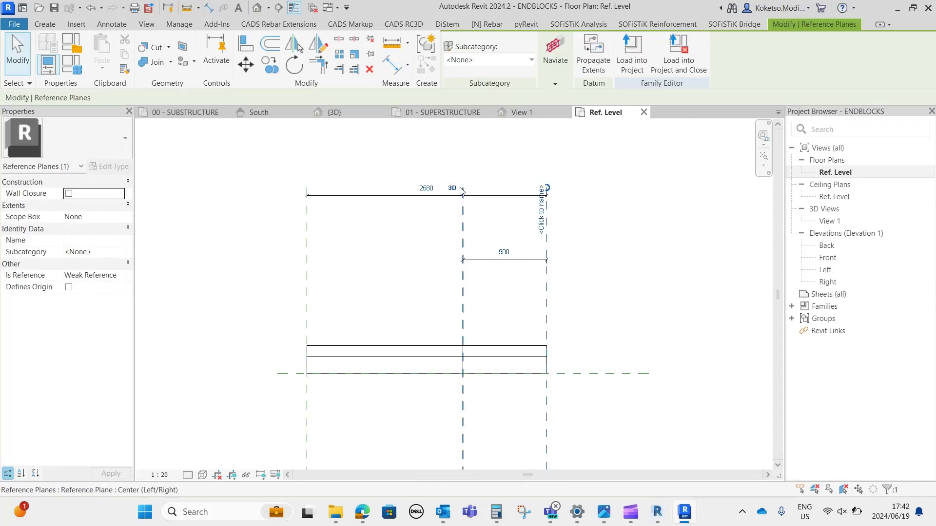
click(426, 185)
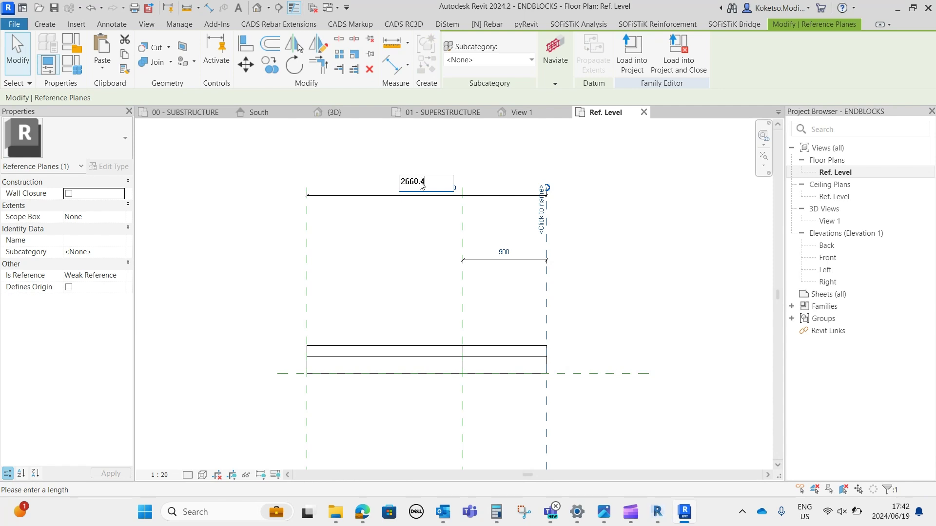
text(2660.4)
key(Return)
scroll(541, 374, up, 2)
key(Escape)
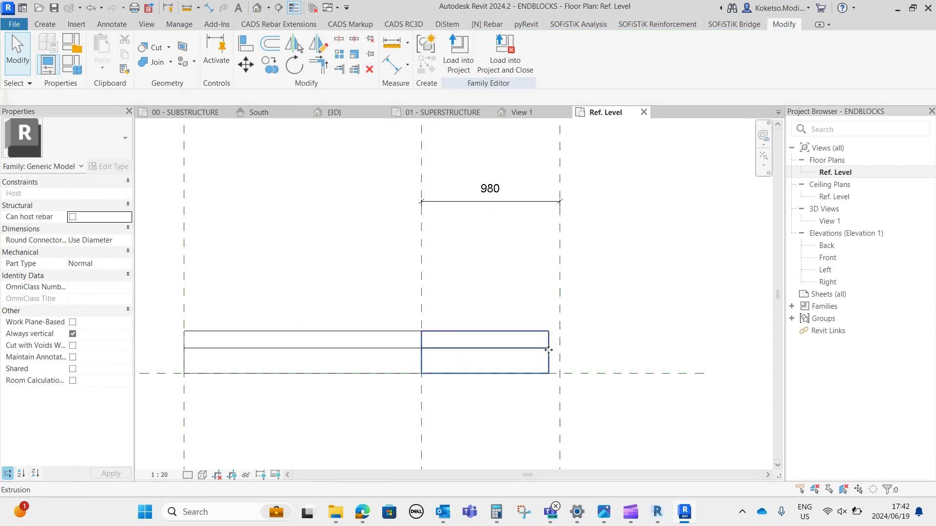
- Stretch the full-height extrusion to the moved end reference plane, giving an extrusion end of 980.4
click(548, 350)
scroll(548, 350, up, 2)
drag(565, 355, 566, 352)
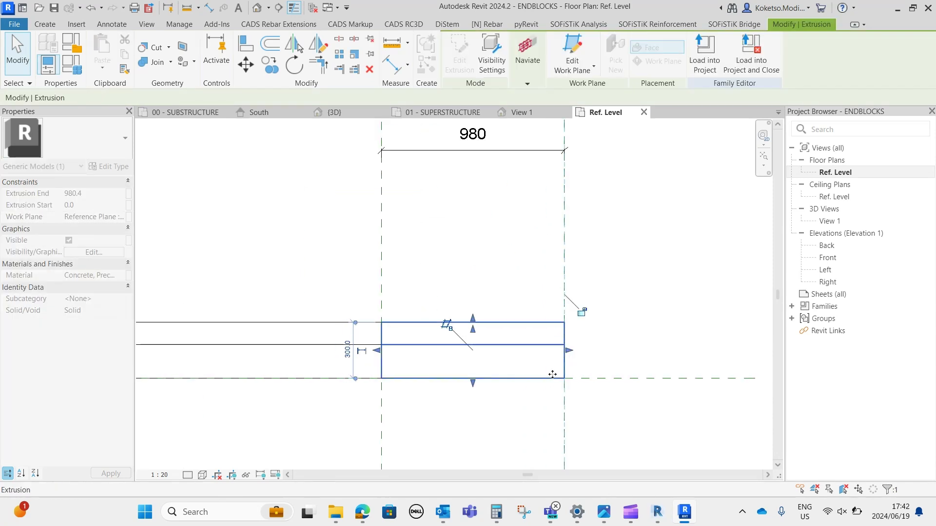
scroll(548, 382, up, 2)
key(Escape)
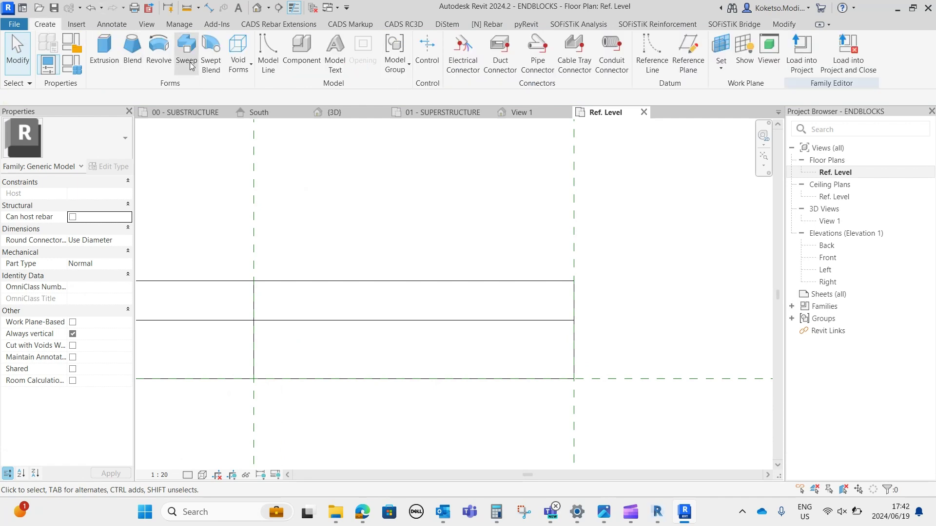
- Start a void extrusion and sketch its first edge across the block's full width on the end reference plane
click(239, 56)
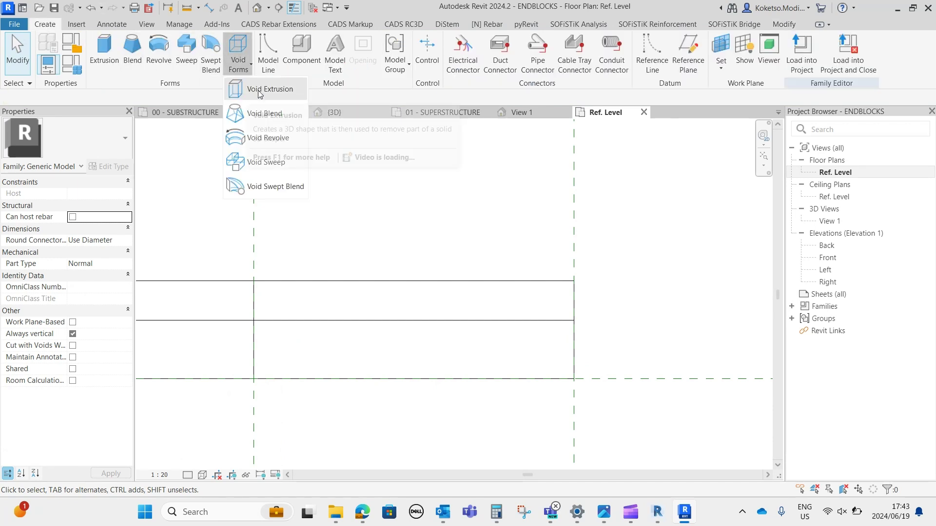
click(260, 94)
scroll(560, 367, up, 1)
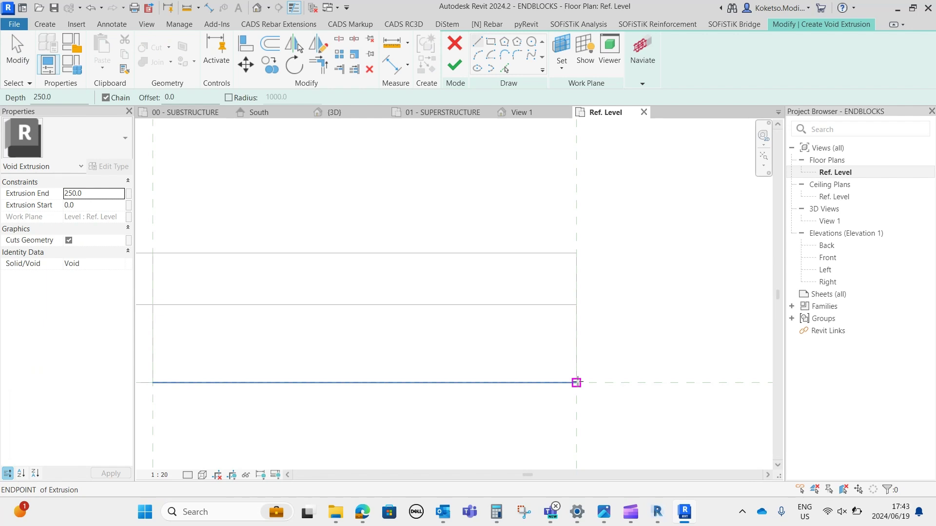
click(577, 383)
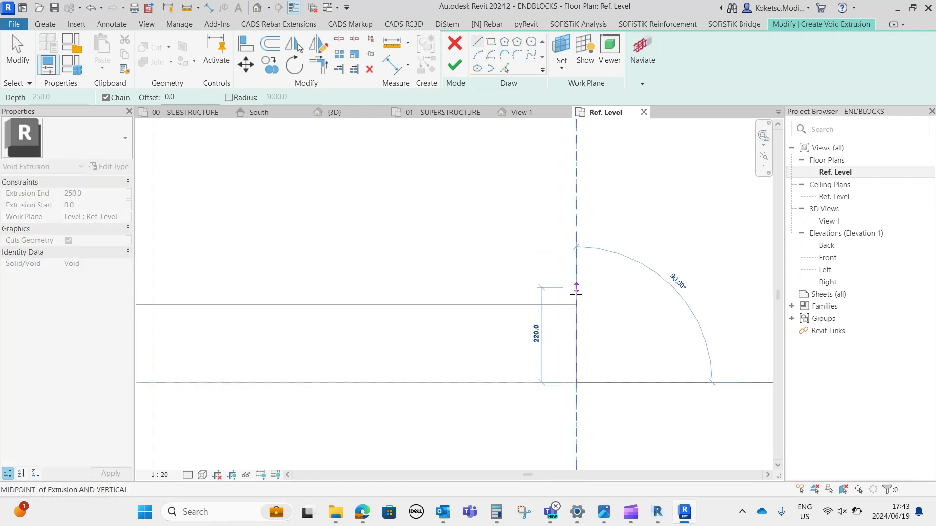
click(576, 253)
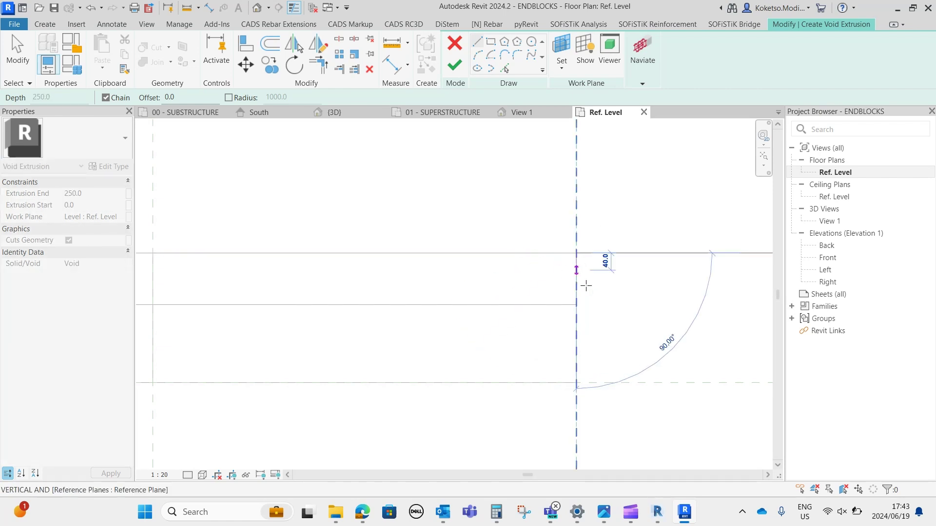
click(576, 383)
key(Escape)
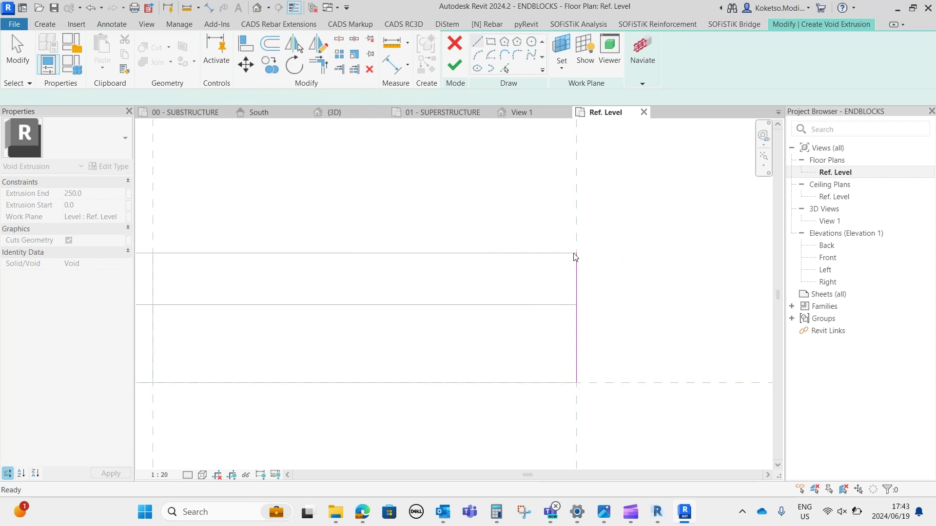
- Complete the triangular void profile with an edge along the block's long side and a sloping line about 331 mm long at about 65°
click(575, 254)
click(540, 327)
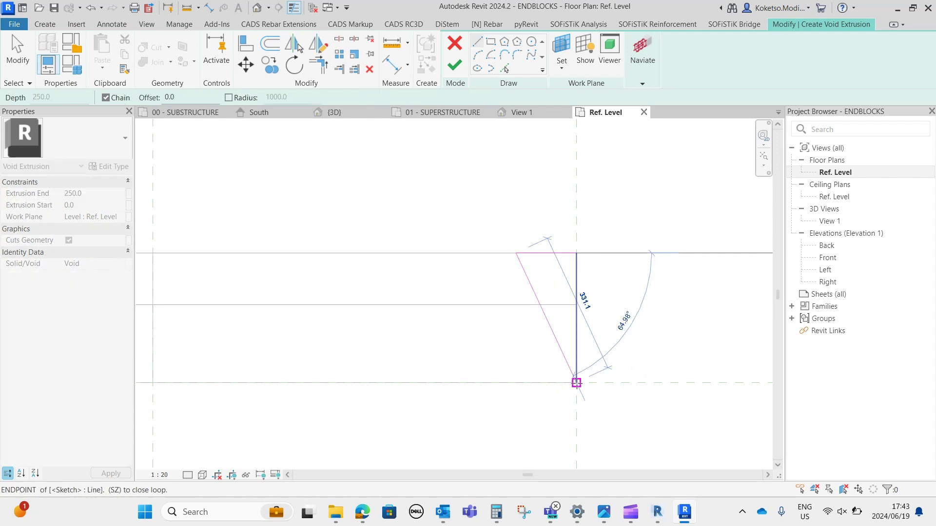
click(576, 383)
key(Escape)
key(Escape)
scroll(533, 282, up, 1)
click(548, 310)
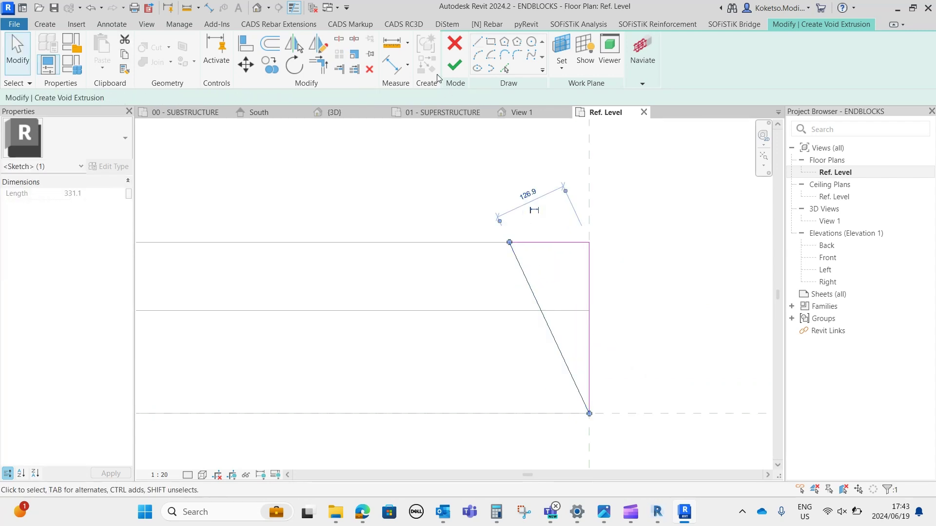
key(Escape)
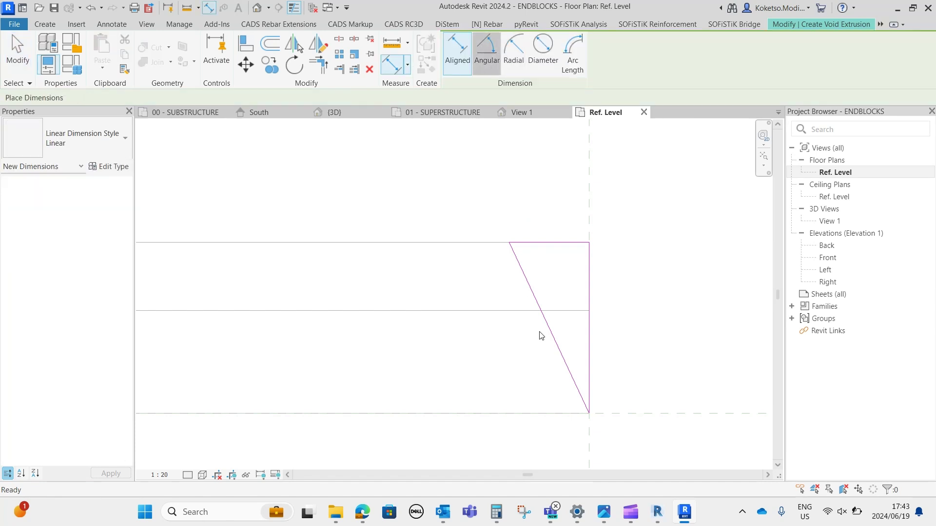
- Dimension the angle between the void's sloping line and the end reference plane, set it to 15°, and finish the void sketch
click(547, 323)
click(588, 302)
click(564, 279)
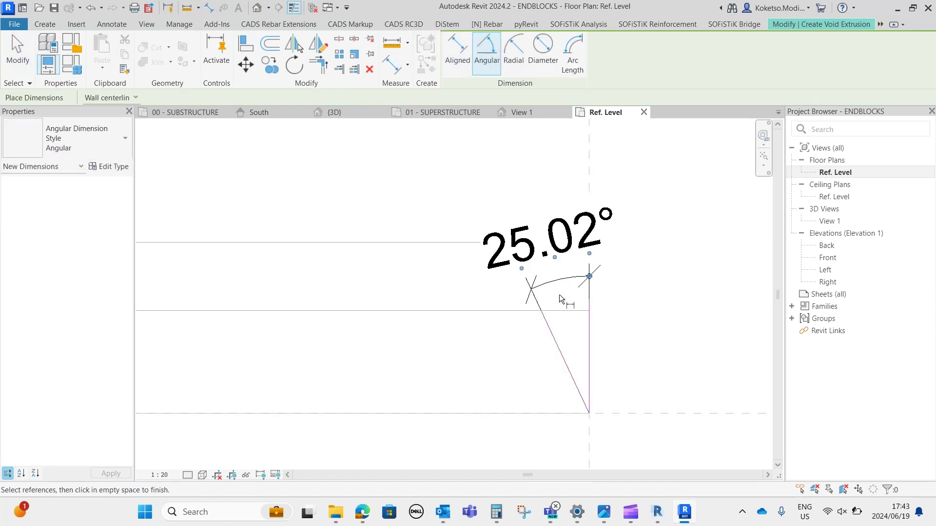
key(Escape)
click(551, 329)
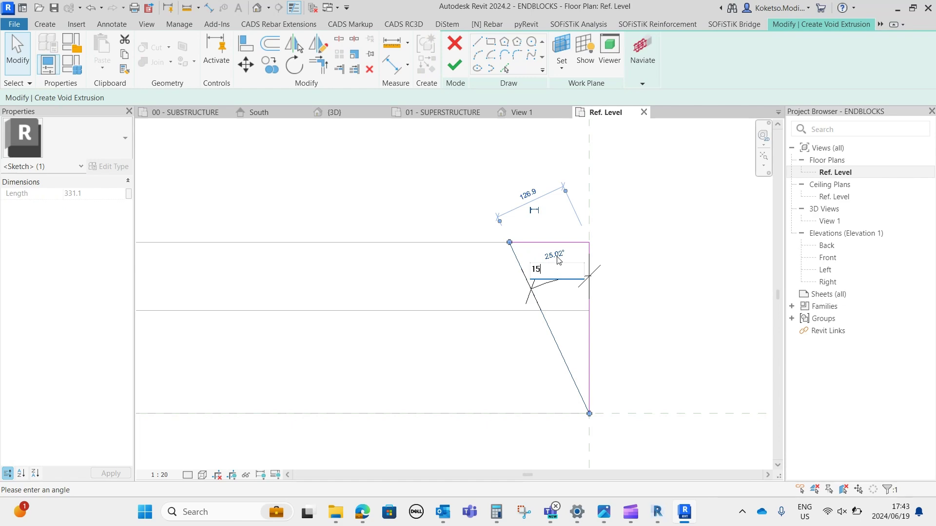
key(Return)
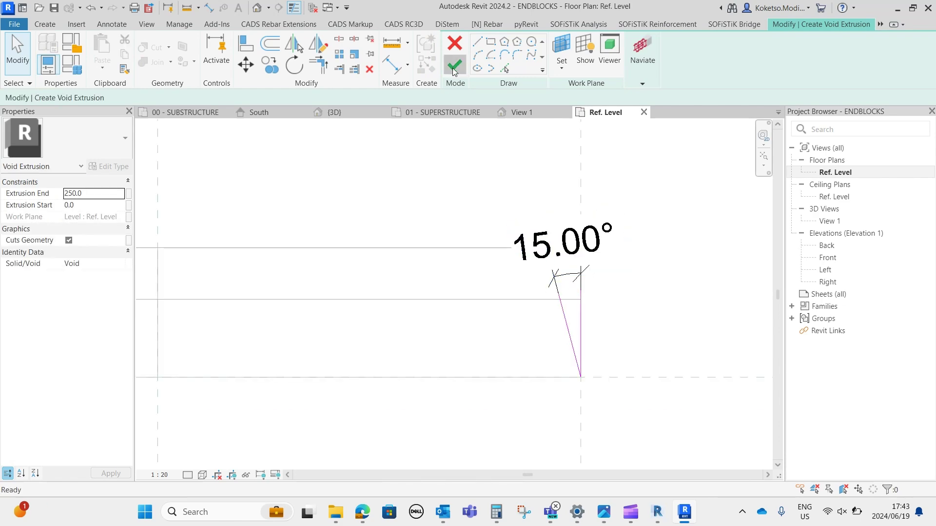
click(454, 69)
- In the family's 3D view, stretch the void extrusion up to the block's top edge, giving an extrusion end of 1000
click(527, 113)
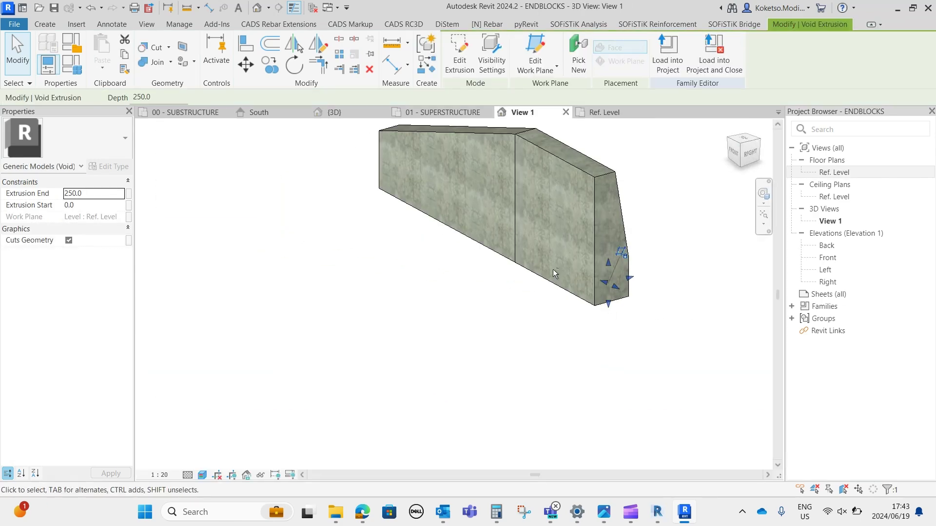
scroll(628, 248, up, 1)
drag(601, 268, 597, 151)
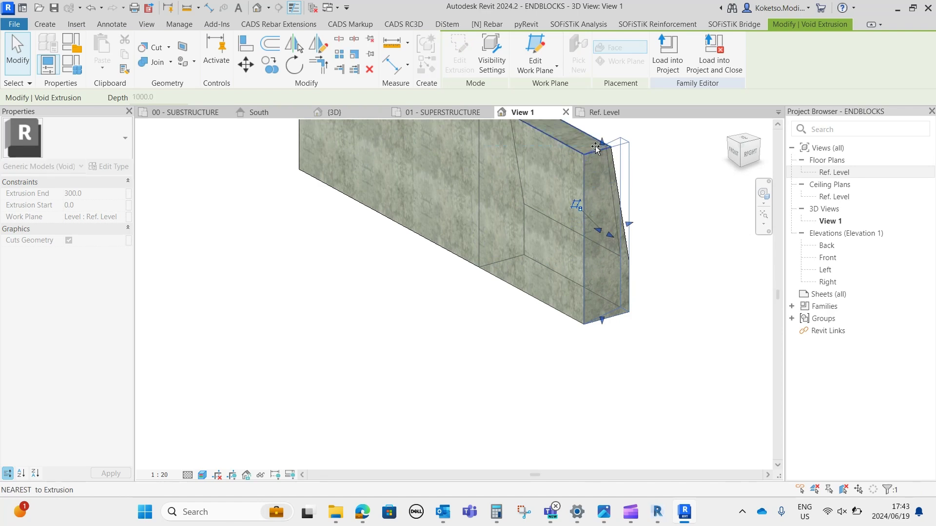
click(659, 261)
shift+middle_drag(658, 261, 516, 310)
shift+middle_drag(581, 391, 434, 366)
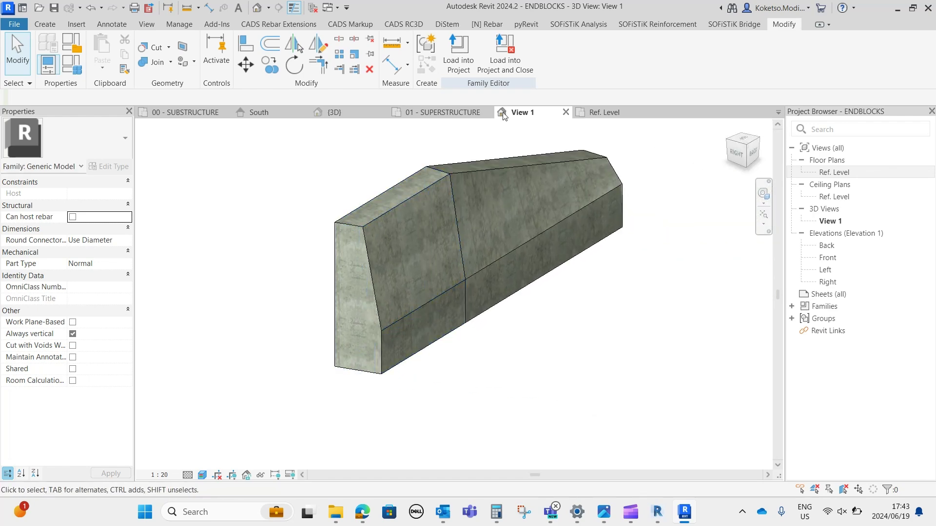
- Load the end block family into the project and close it, replacing ENDBLOCKS.rfa and overwriting the existing version and its parameter values
click(506, 63)
click(453, 257)
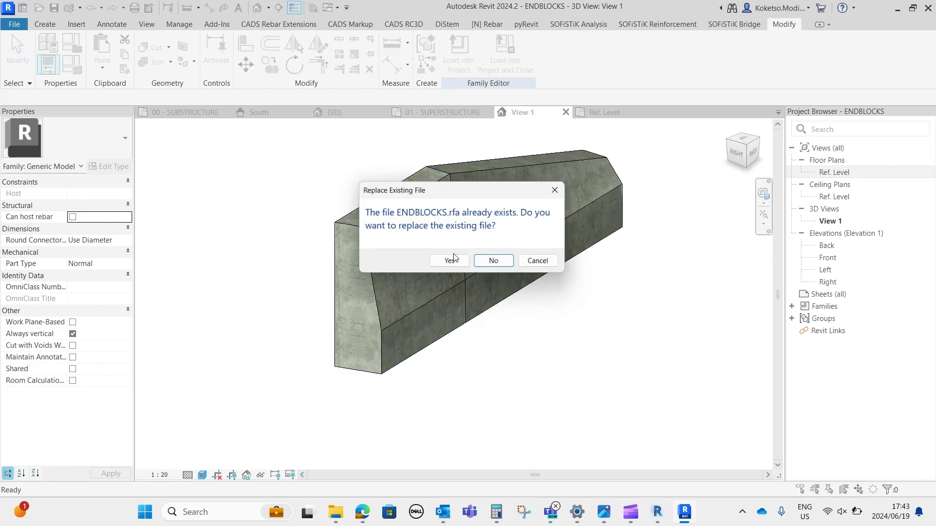
click(448, 261)
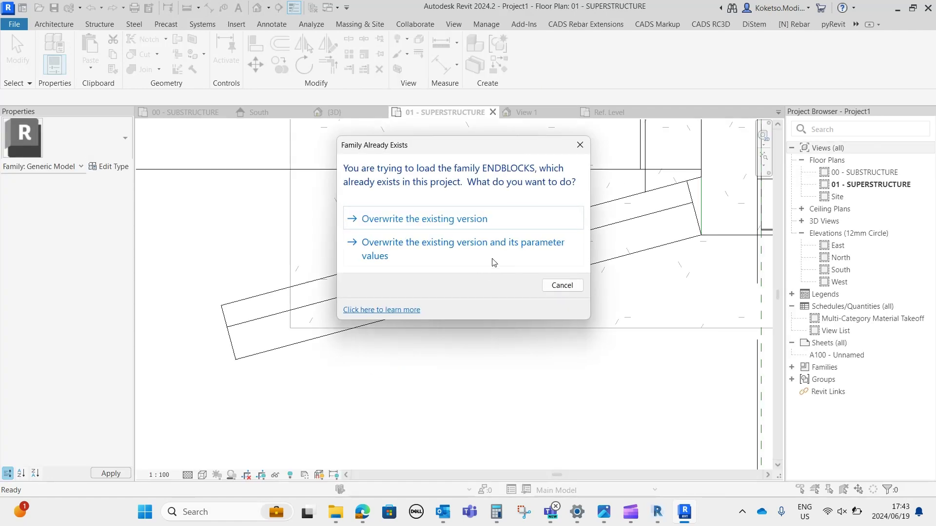
click(480, 248)
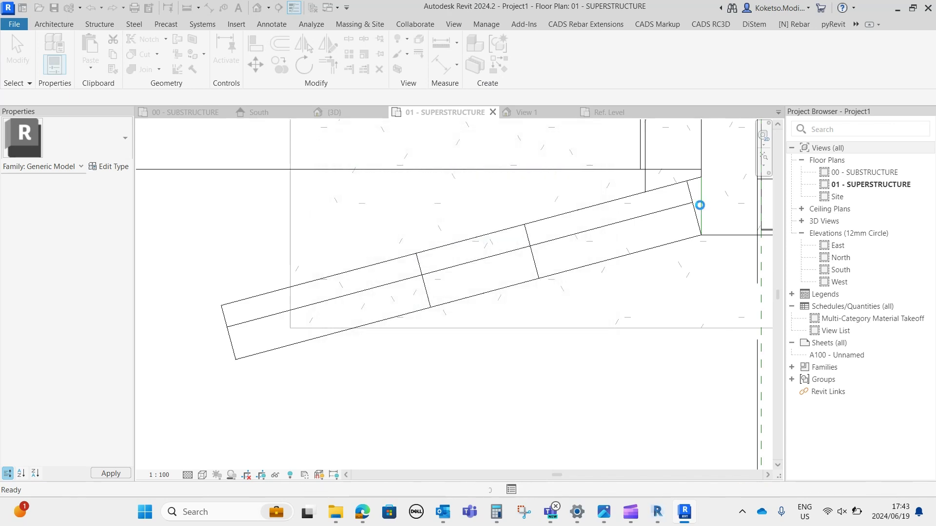
- In the end block family's Ref. Level plan, mirror the triangular void across the block's width and delete the original void
click(703, 204)
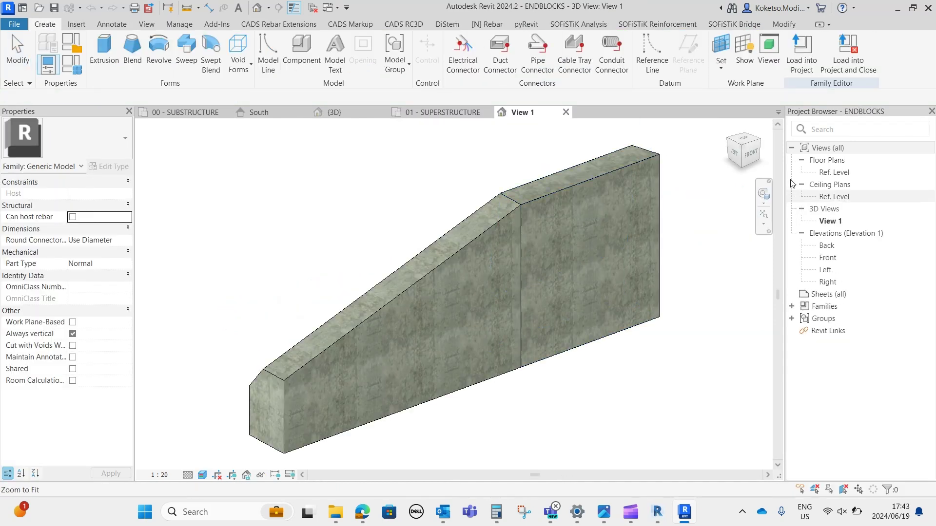
double_click(847, 174)
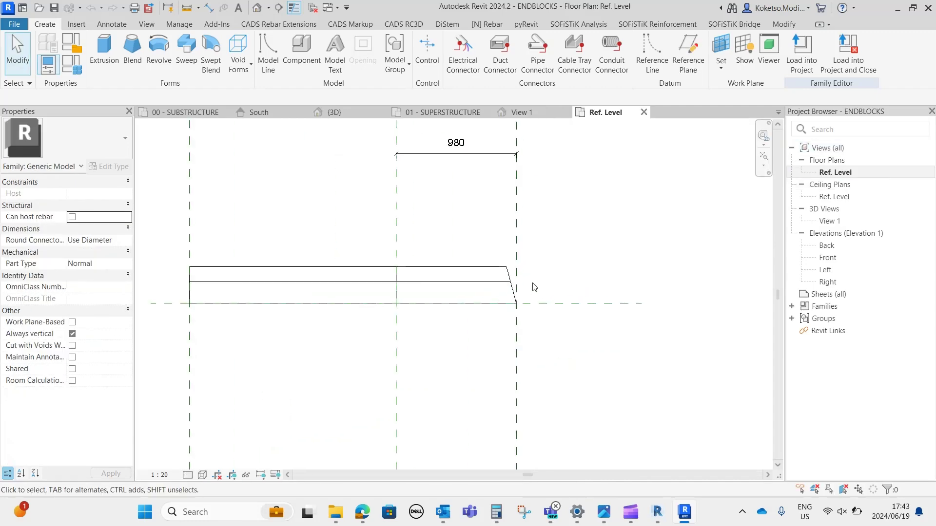
click(511, 267)
scroll(509, 268, up, 2)
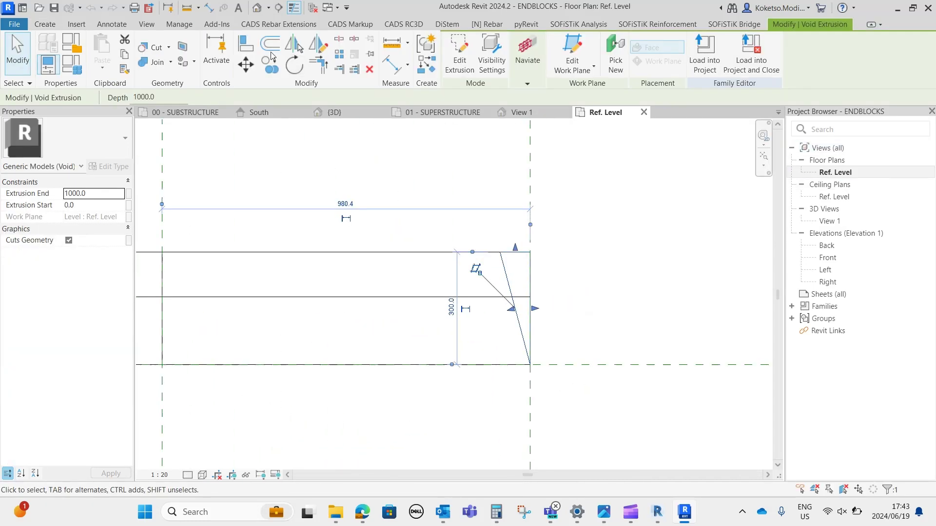
click(321, 48)
click(649, 306)
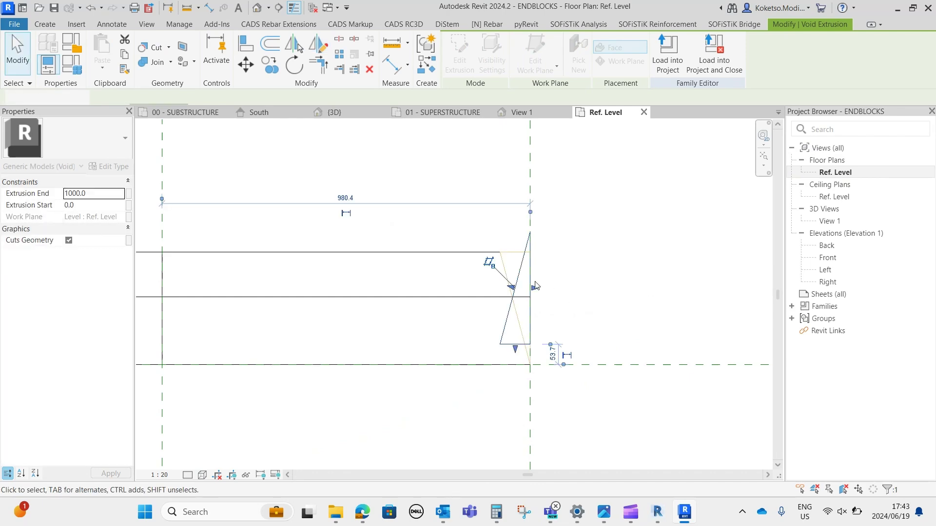
key(Delete)
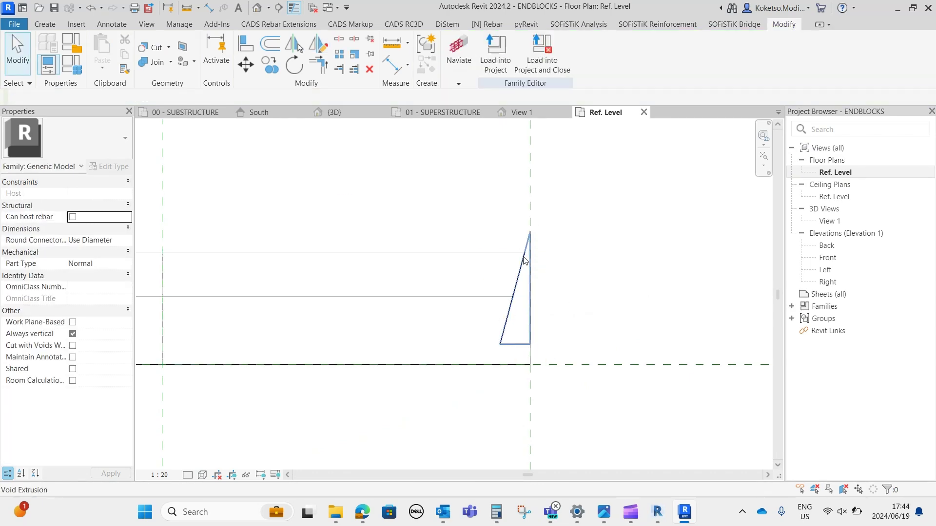
- Move the mirrored void by its square corner onto the block's corner where the long edge meets the end reference plane
click(522, 276)
scroll(522, 275, up, 1)
click(253, 73)
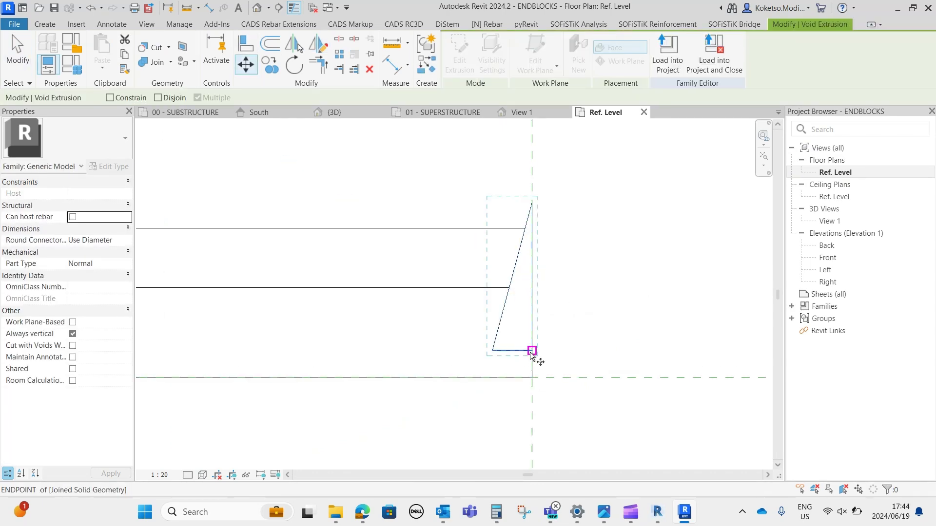
click(532, 351)
click(531, 377)
scroll(540, 337, down, 3)
click(551, 144)
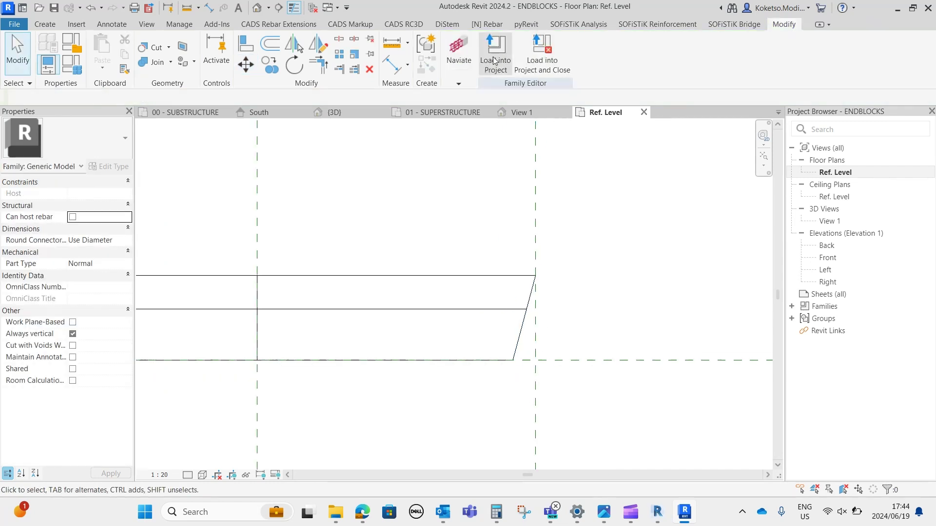
- Reload the end block with its reversed angled end into the project and close it, overwriting the saved file, family version and parameter values
click(532, 60)
click(450, 254)
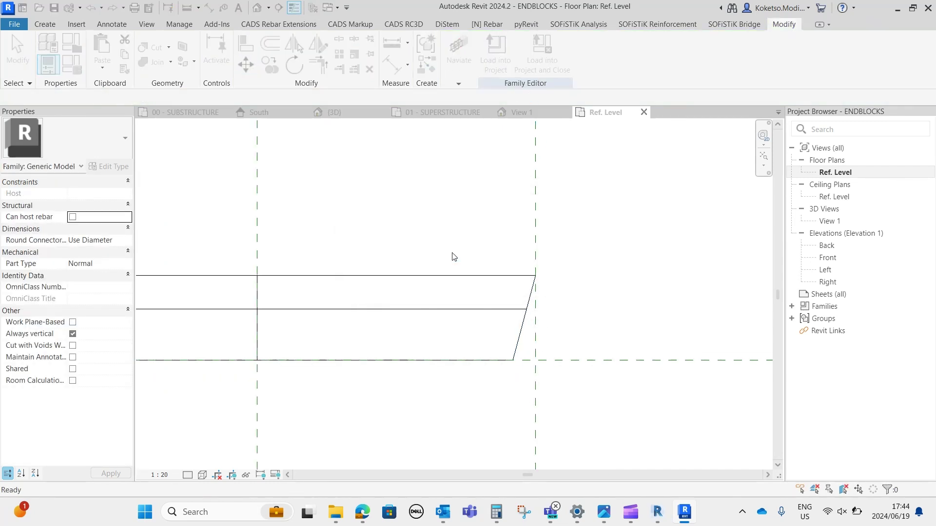
click(448, 265)
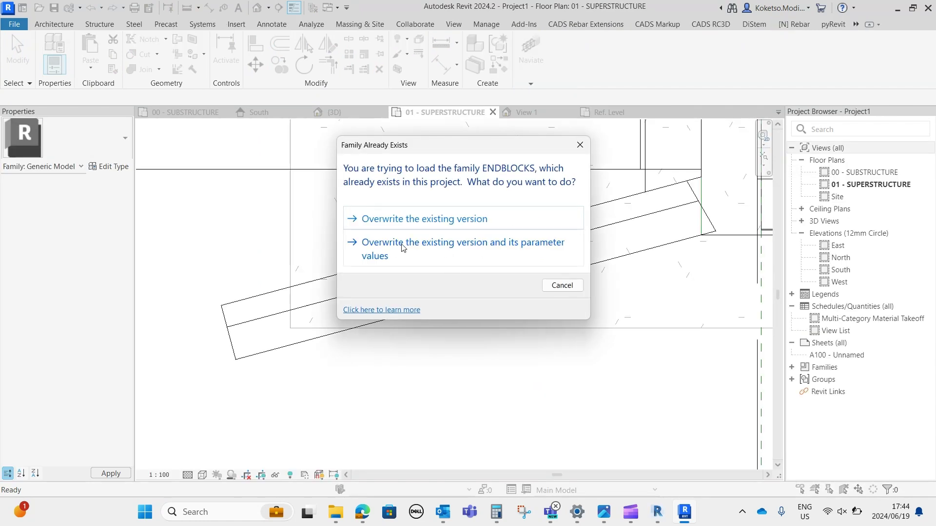
click(402, 253)
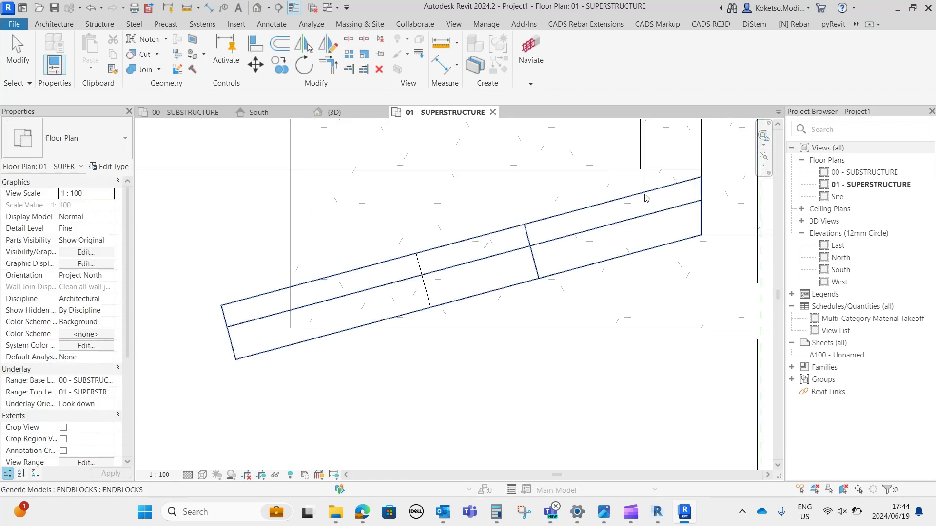
- Examine in the 3D view how the end block's angled end and base sit on the abutment wing wall
click(340, 116)
shift+middle_drag(460, 235, 342, 347)
middle_drag(341, 347, 699, 336)
middle_drag(524, 152, 543, 261)
scroll(540, 243, up, 2)
click(537, 236)
shift+middle_drag(666, 296, 489, 219)
scroll(489, 222, up, 5)
shift+middle_drag(629, 370, 595, 336)
middle_drag(595, 336, 469, 325)
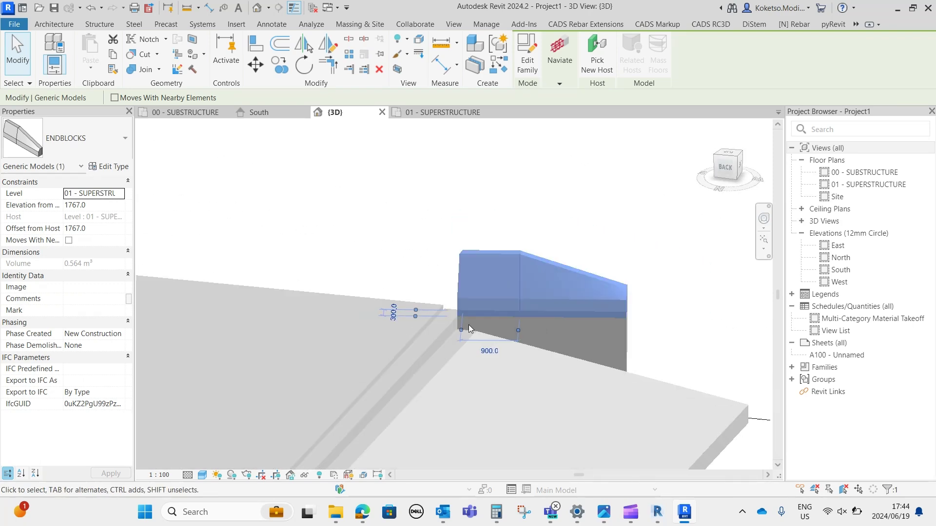
- Examine in the 3D view how the precast deck's top surface lines up with the top of the abutment
click(426, 340)
scroll(570, 357, down, 3)
shift+middle_drag(570, 357, 558, 247)
scroll(467, 264, up, 5)
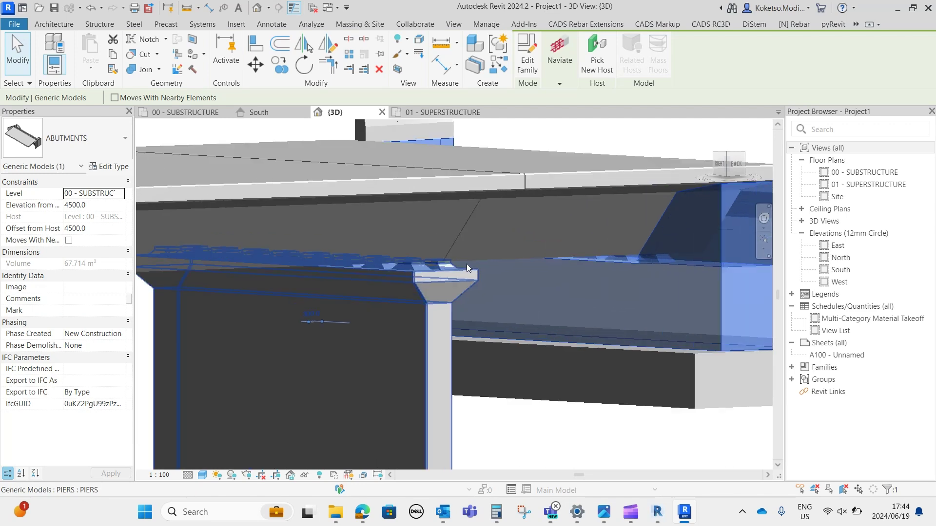
shift+middle_drag(444, 284, 467, 268)
key(Escape)
scroll(478, 241, down, 4)
click(550, 210)
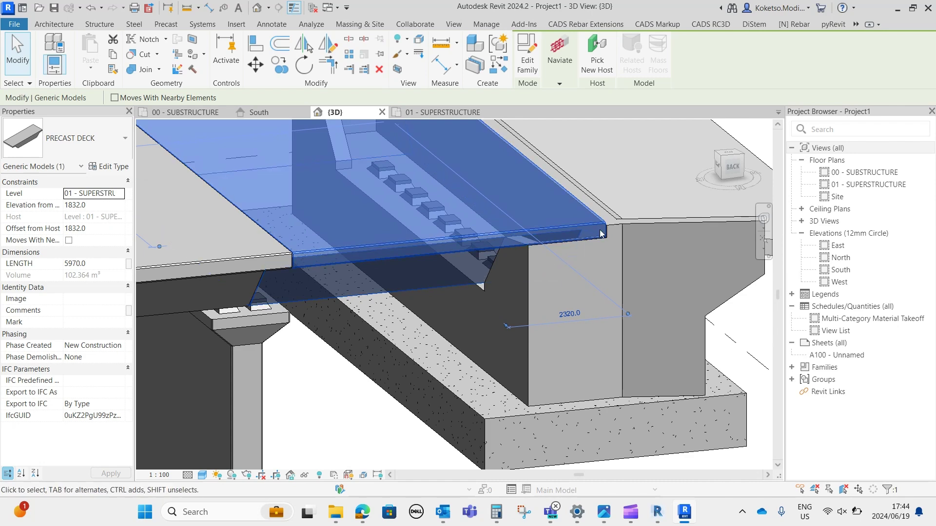
shift+middle_drag(615, 259, 492, 276)
scroll(492, 273, up, 4)
- Open the abutment family for editing and bring up its Left elevation
click(507, 234)
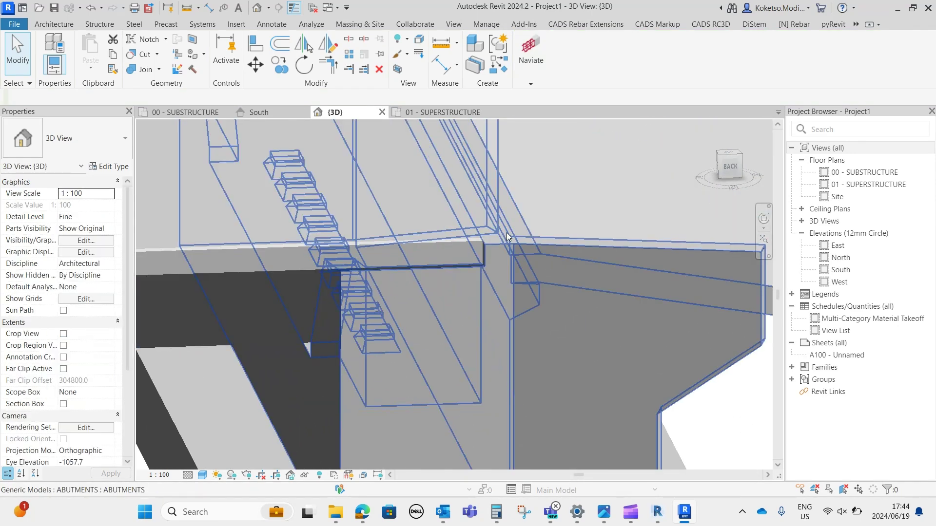
scroll(502, 254, down, 5)
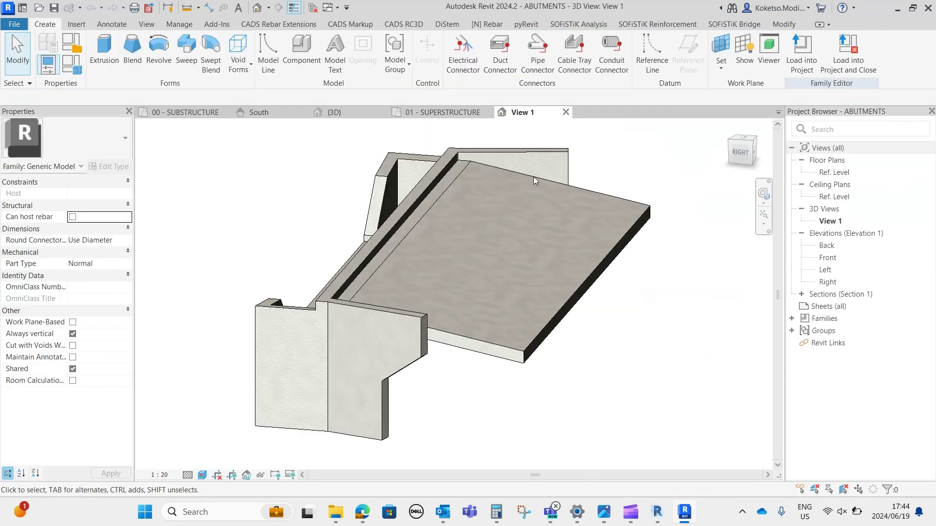
click(427, 174)
double_click(835, 270)
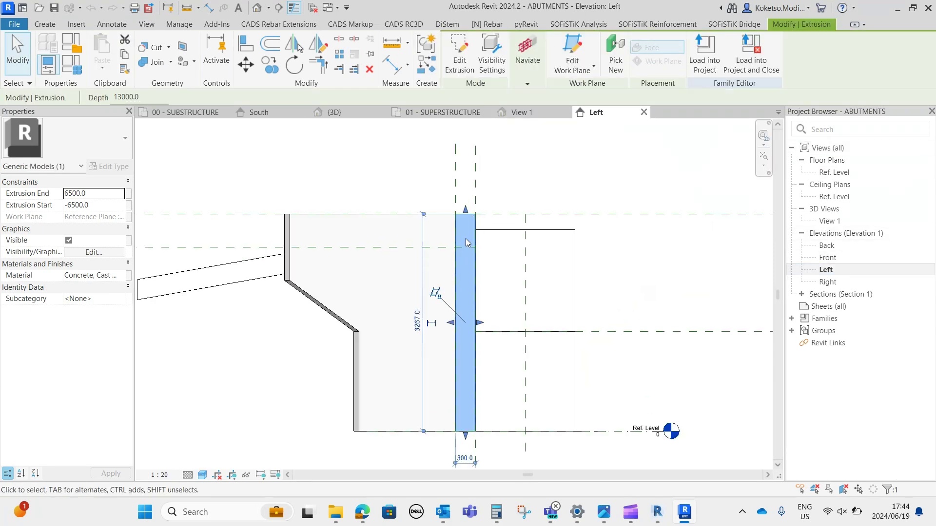
key(Escape)
middle_drag(499, 296, 456, 280)
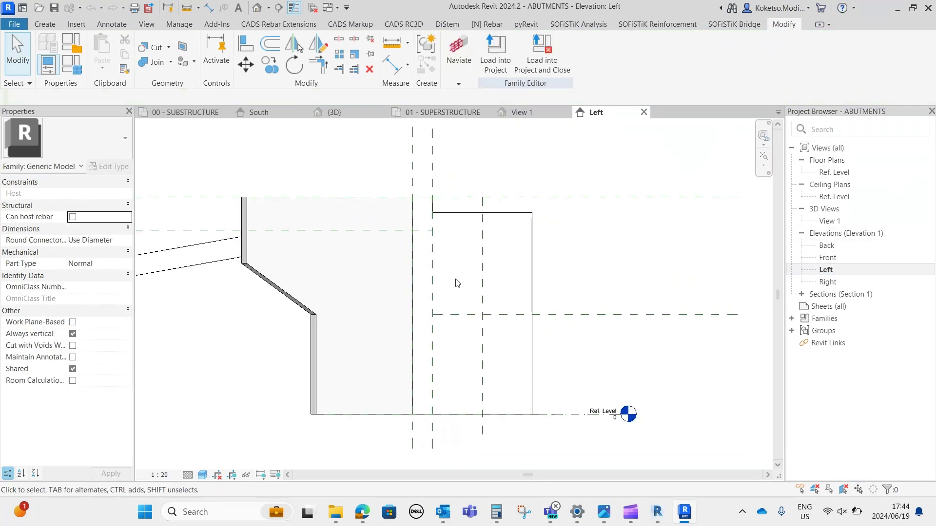
- Switch the elevation's visual style to wireframe and focus on the elastomeric bearing on the abutment seat
click(203, 475)
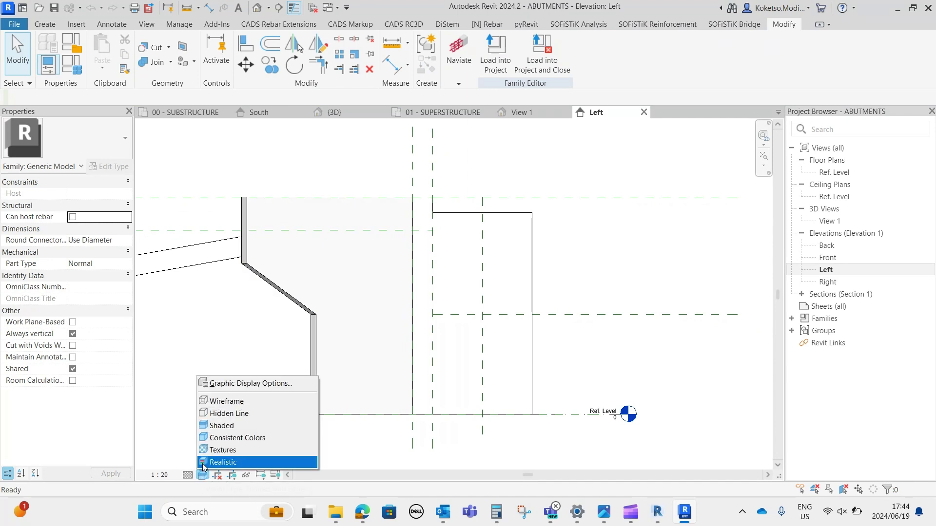
click(229, 412)
scroll(489, 307, up, 2)
scroll(490, 307, up, 1)
middle_drag(491, 307, 470, 349)
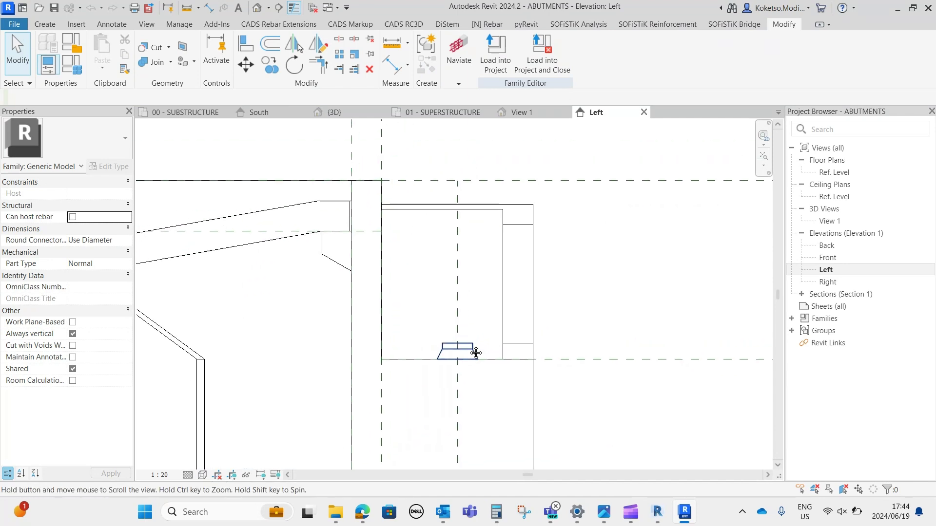
- Place an aligned dimension for the height from the top of the elastomeric bearing to the top of the abutment wall
click(209, 8)
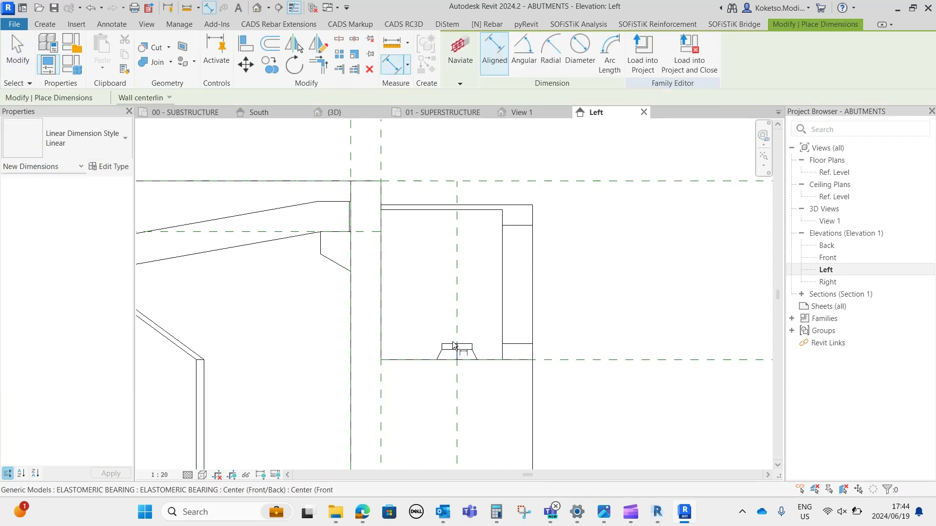
click(450, 344)
click(376, 181)
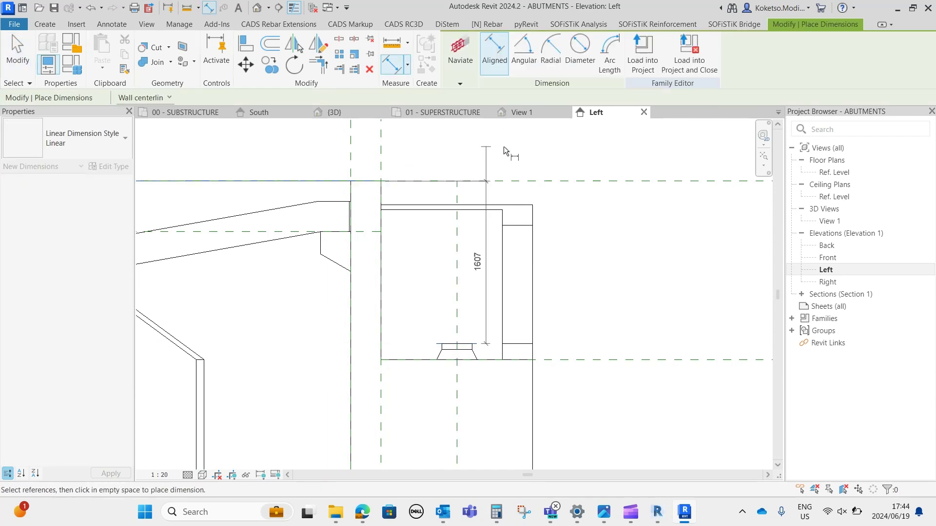
click(586, 162)
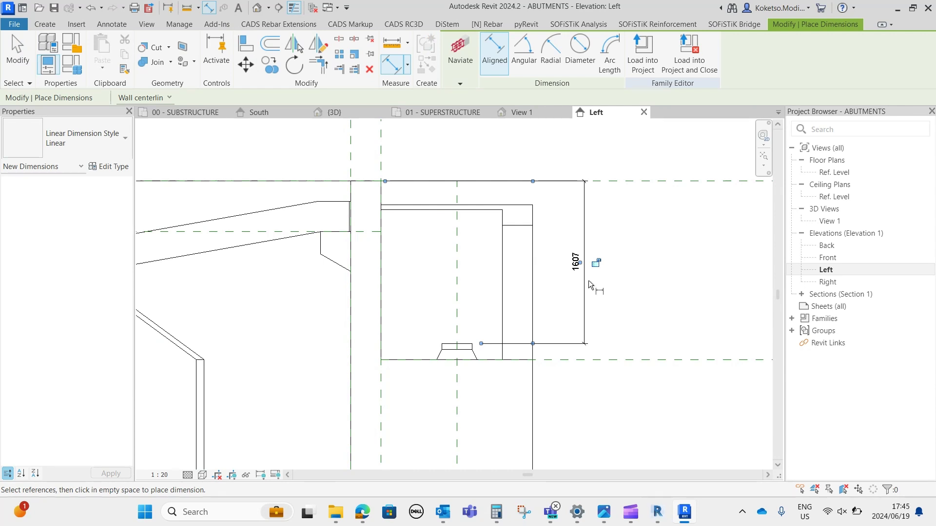
key(Escape)
key(Escape)
- Set the height from the top of the elastomeric bearing to the top of the abutment's joined geometry to 1672 mm
click(372, 182)
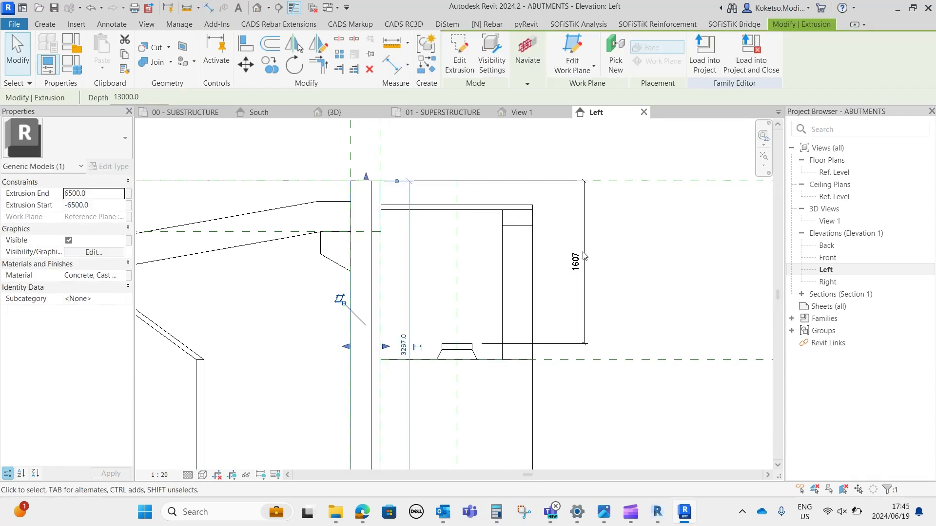
key(Escape)
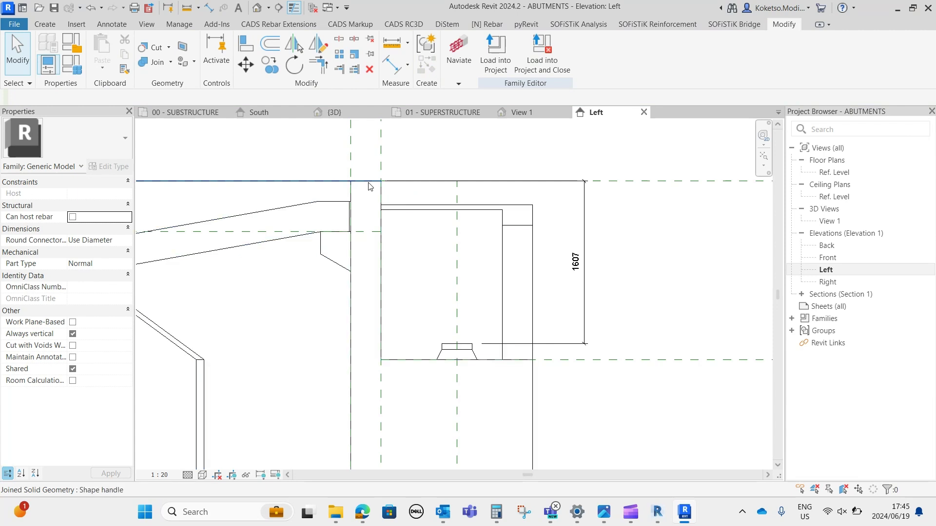
click(370, 187)
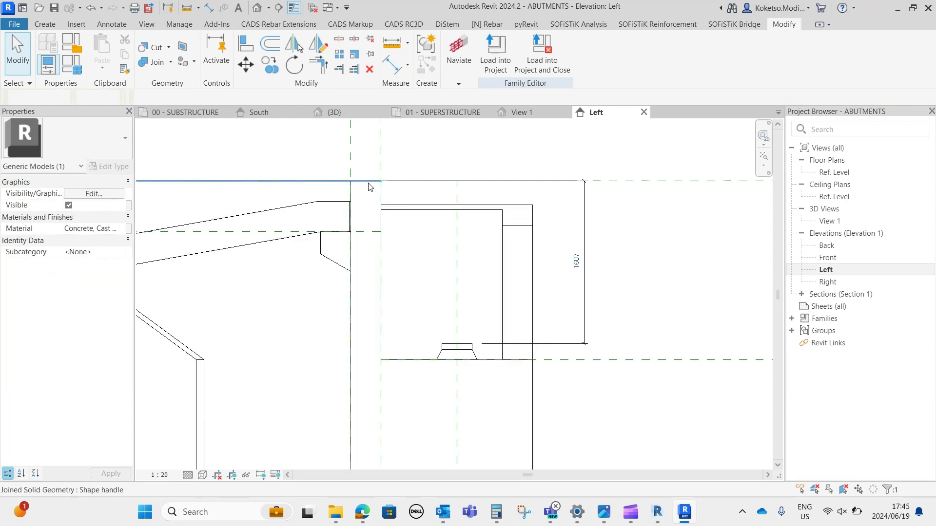
click(576, 260)
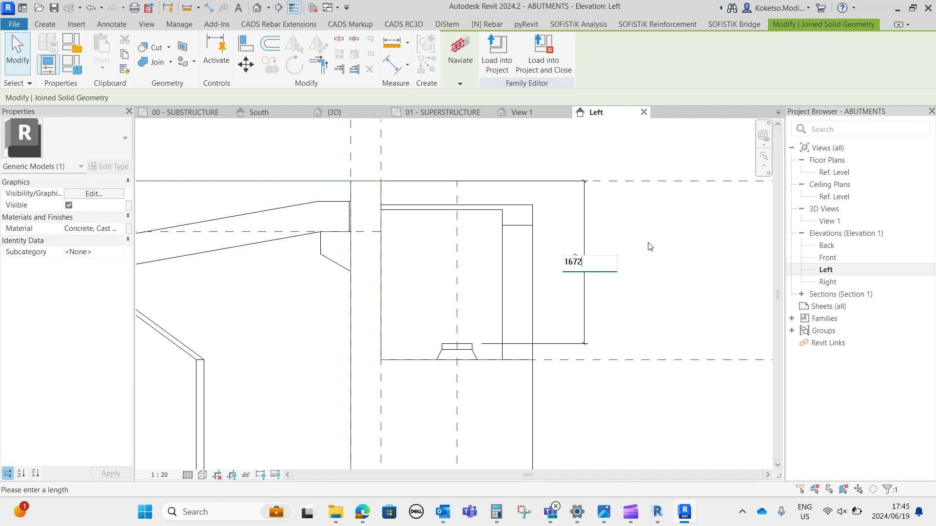
key(Return)
scroll(432, 181, down, 2)
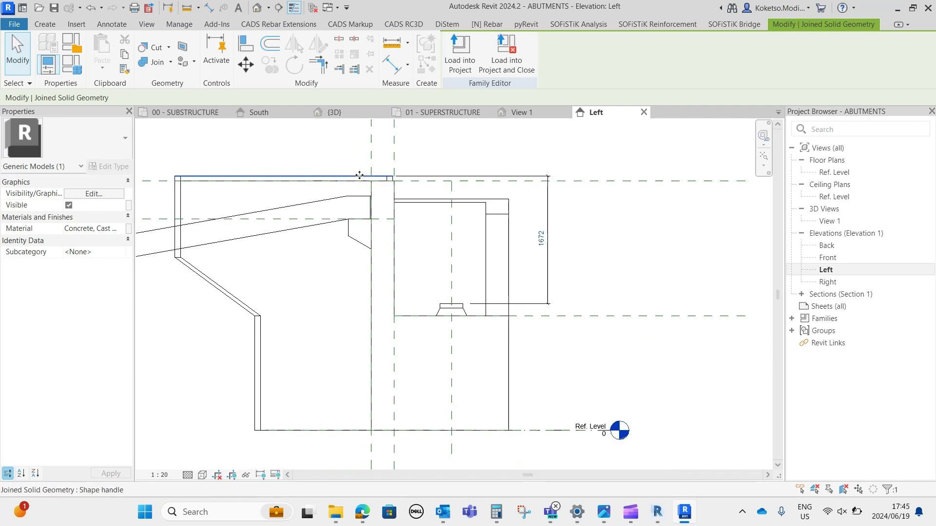
- Raise the top edges of the 300 mm deep wing wall and the 13000 mm deep abutment back wall to the new top level
scroll(358, 175, up, 3)
middle_drag(316, 174, 376, 179)
click(432, 191)
drag(336, 188, 316, 183)
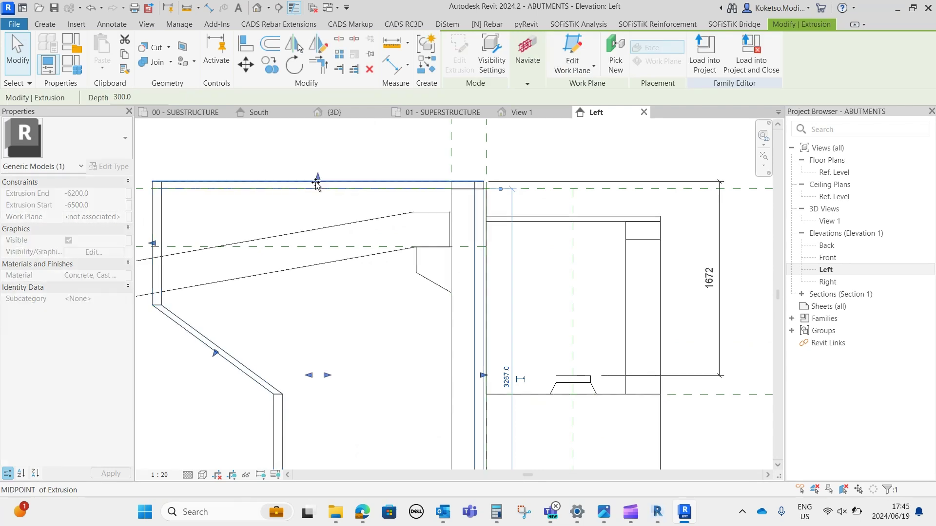
click(363, 161)
scroll(486, 192, up, 1)
click(470, 189)
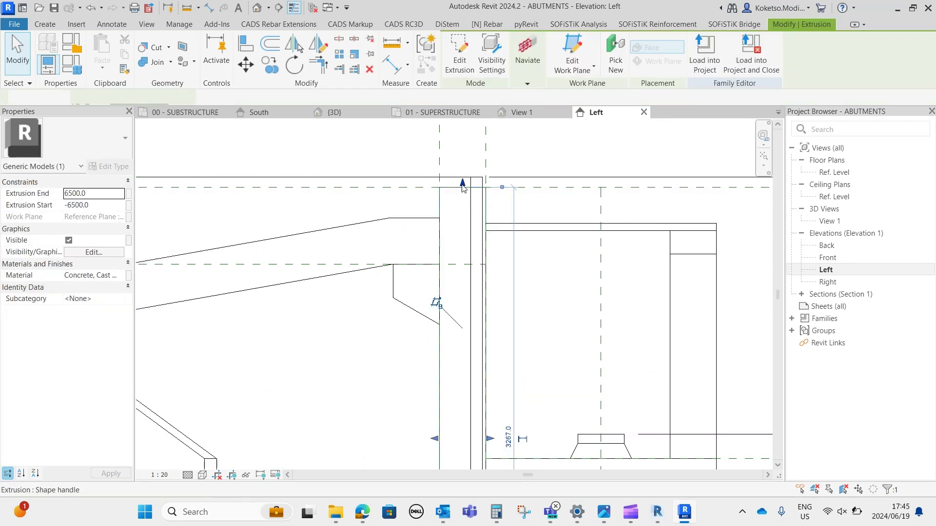
drag(462, 183, 462, 176)
scroll(485, 208, up, 1)
scroll(483, 206, down, 4)
click(520, 136)
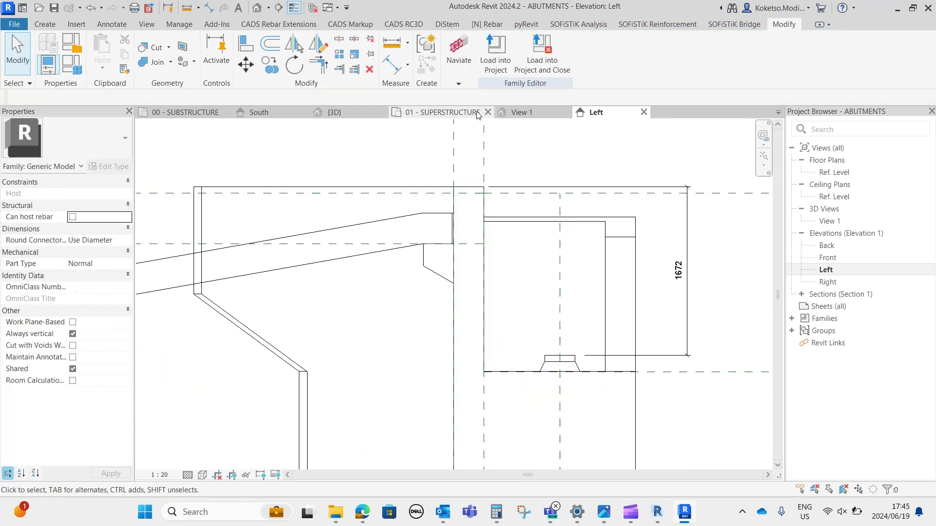
- Load the edited ABUTMENTS family into the project and close it, overwriting the existing version and its parameter values
click(514, 113)
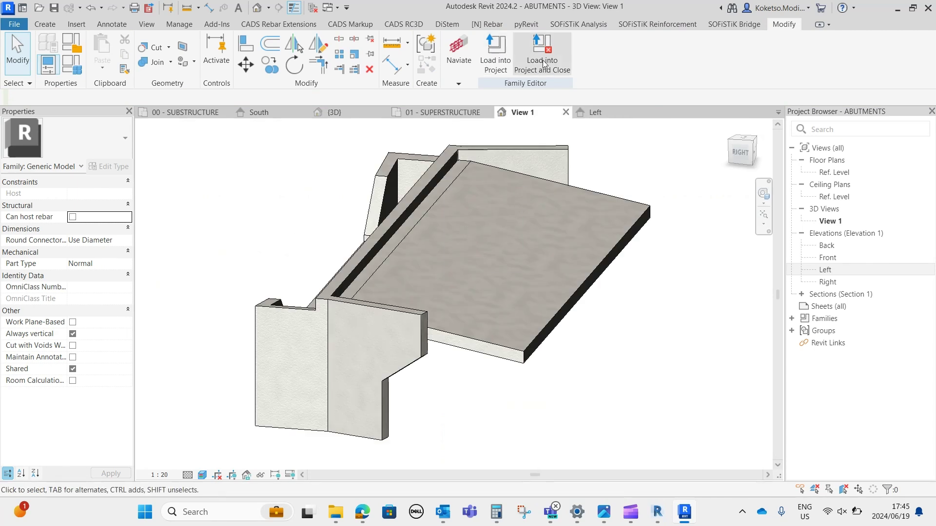
click(456, 256)
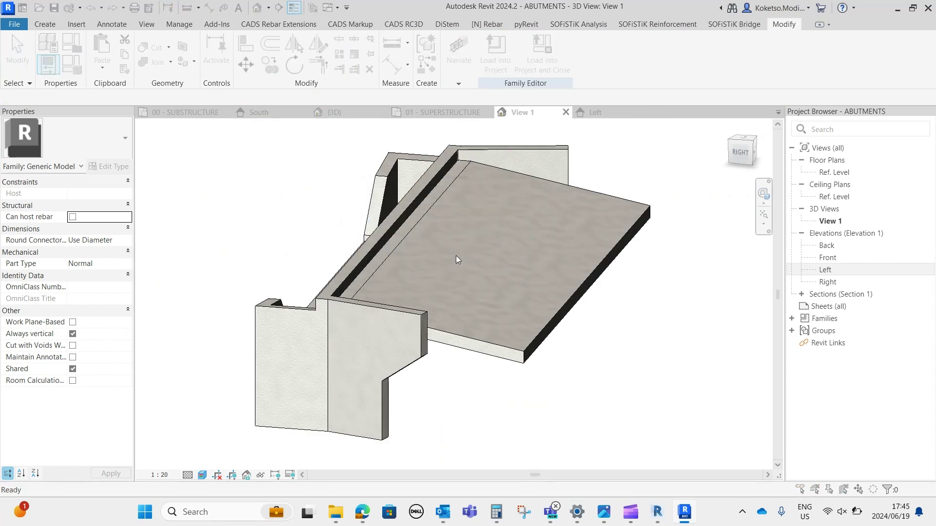
click(449, 263)
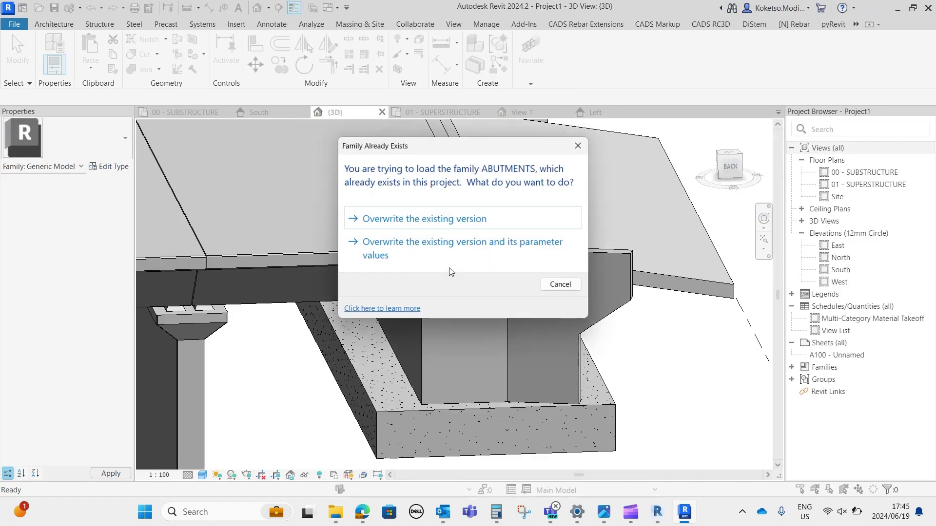
click(458, 246)
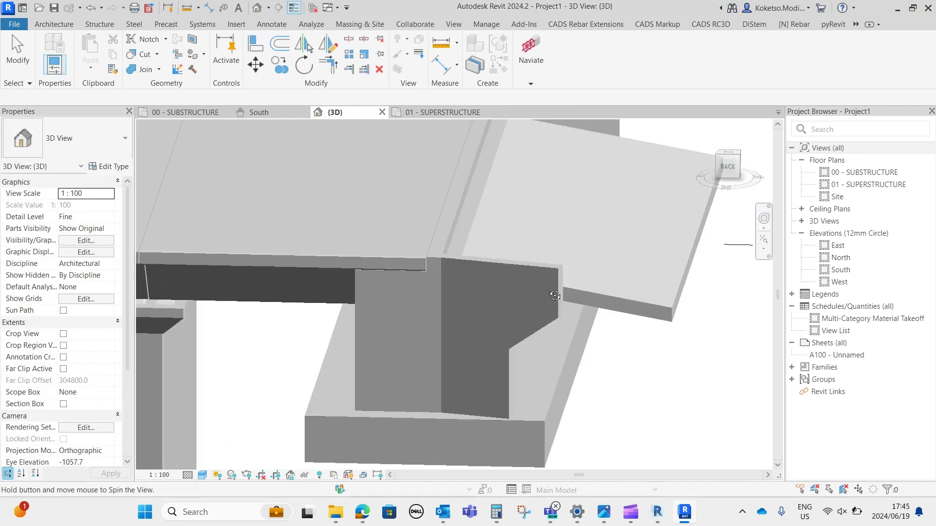
- Examine in the 3D view how the raised abutment meets the precast deck and the end block on its wing wall
shift+middle_drag(528, 259, 646, 354)
scroll(503, 179, up, 6)
scroll(402, 200, down, 3)
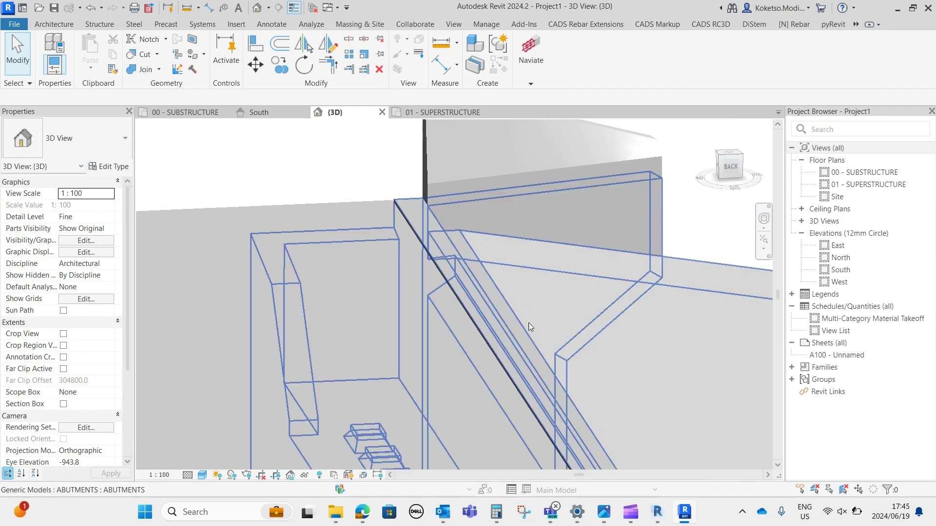
shift+middle_drag(529, 323, 473, 423)
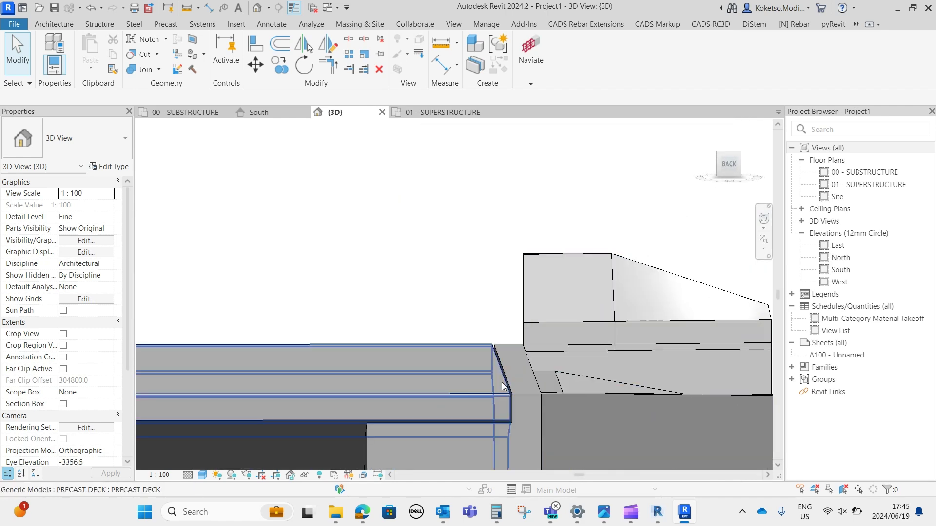
scroll(502, 386, down, 2)
shift+middle_drag(459, 377, 524, 398)
scroll(500, 288, down, 3)
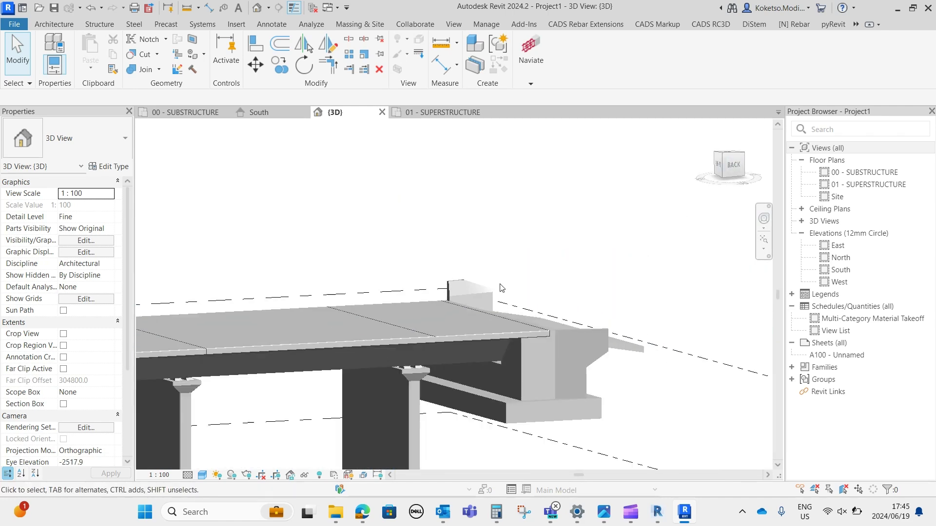
shift+middle_drag(502, 287, 519, 346)
click(456, 253)
scroll(439, 210, down, 3)
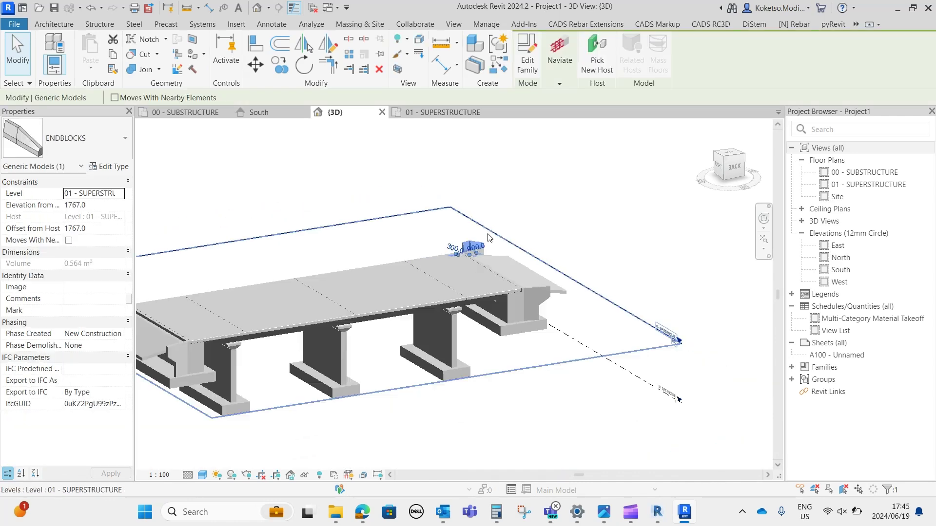
click(424, 159)
- Examine the end block on the wing wall and the adjoining precast deck edge in the 01 - SUPERSTRUCTURE floor plan
click(443, 112)
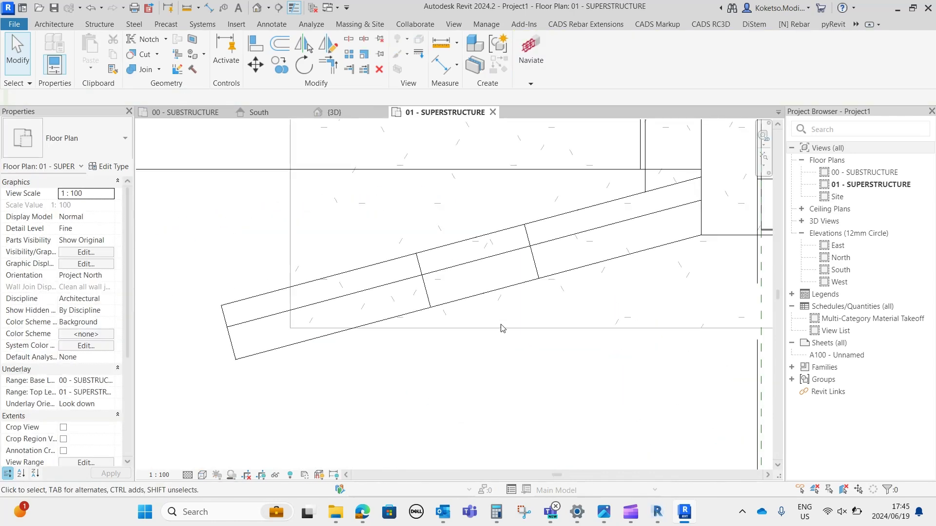
scroll(405, 302, up, 4)
click(406, 302)
scroll(425, 300, down, 5)
middle_drag(457, 309, 369, 324)
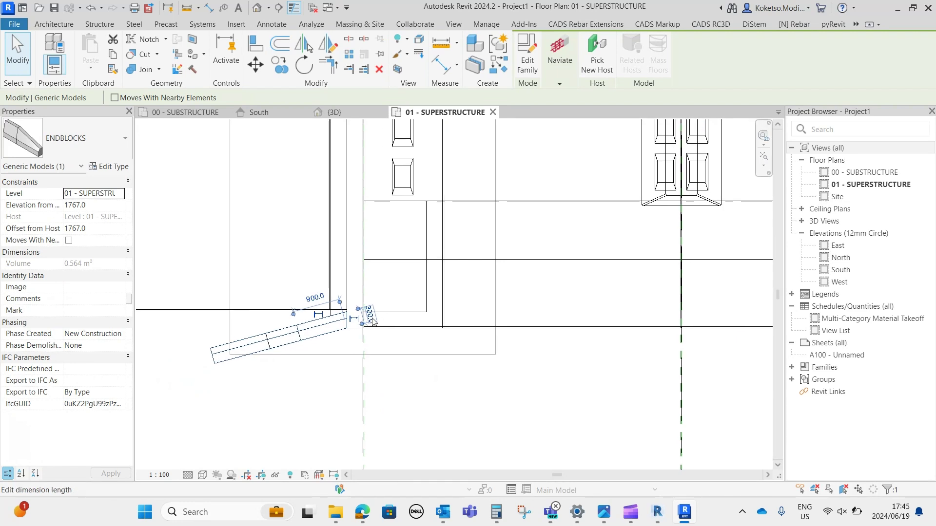
scroll(369, 325, up, 6)
key(Escape)
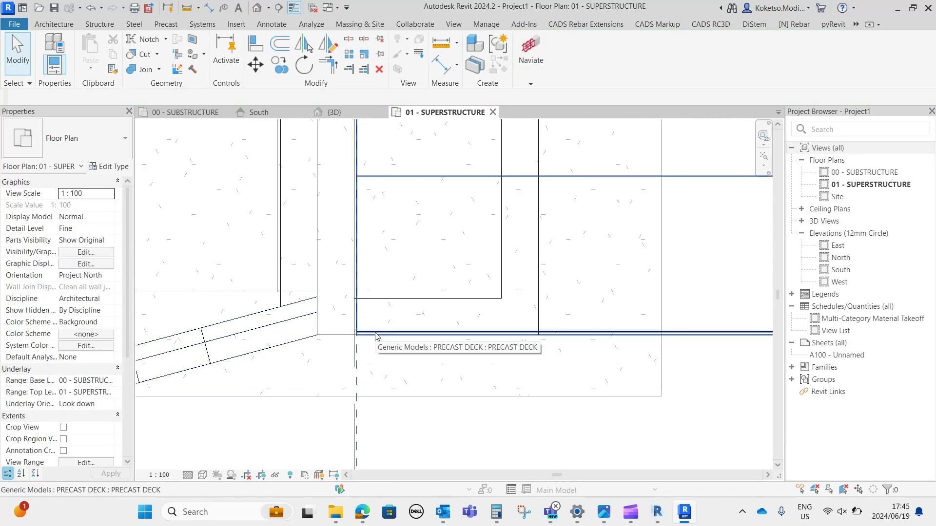
scroll(372, 313, down, 3)
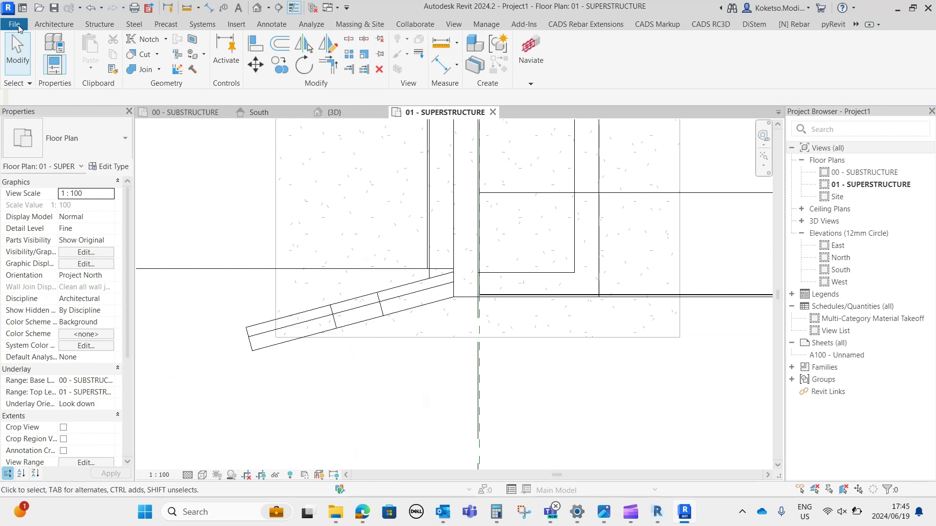
- Create a new family from the Metric Generic Model template
click(20, 26)
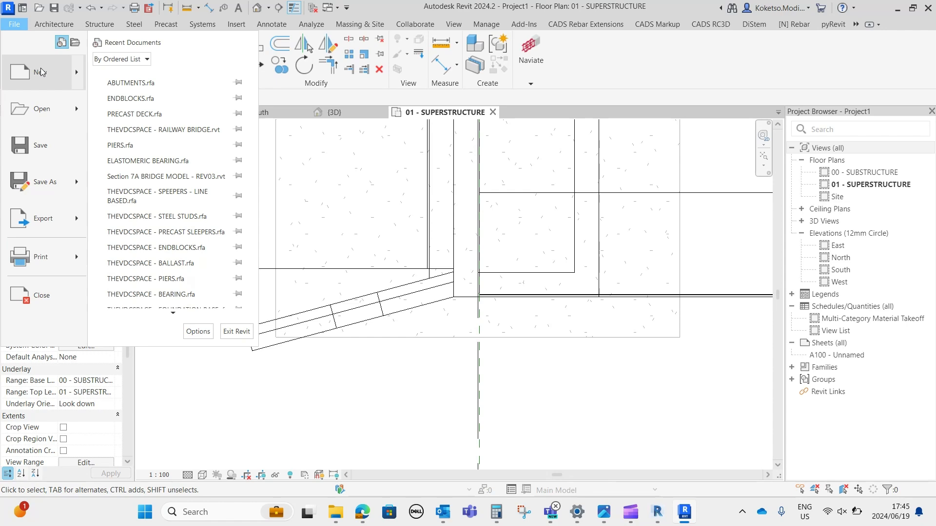
mouse_move(40, 69)
key(Escape)
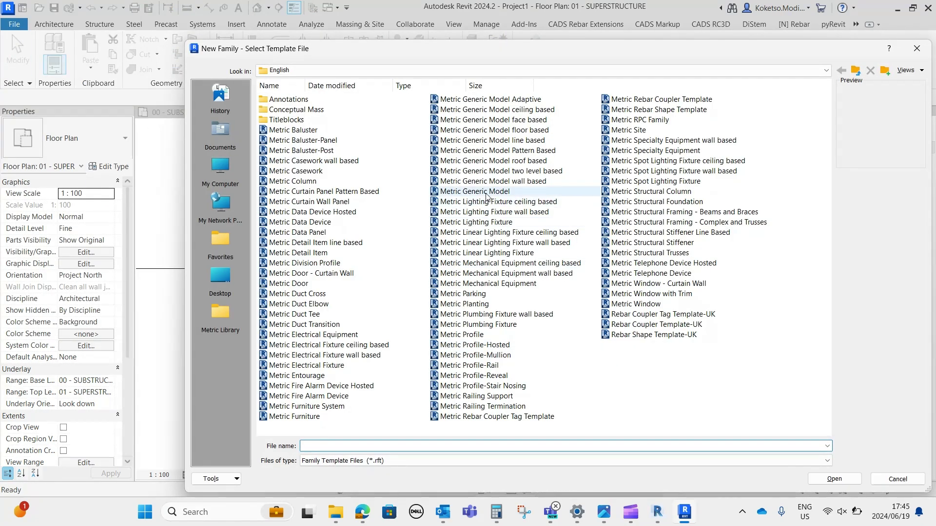
click(486, 194)
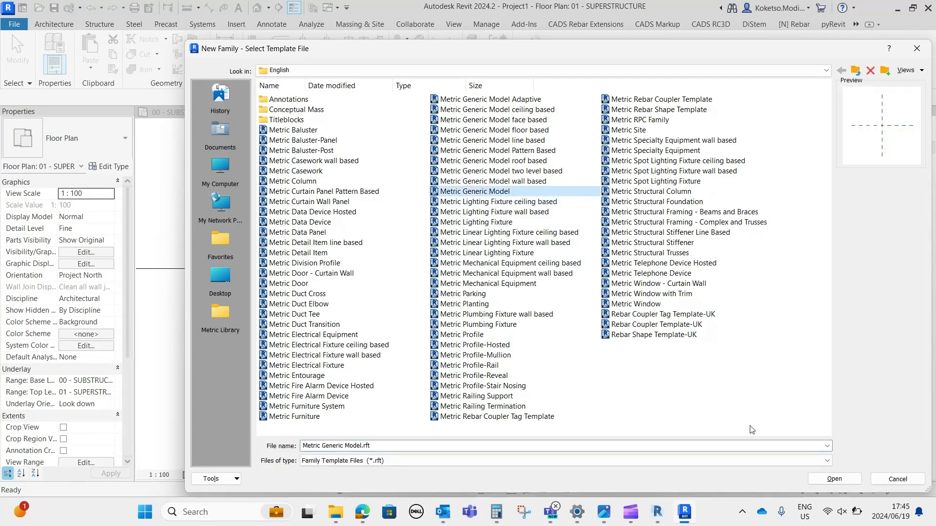
click(835, 480)
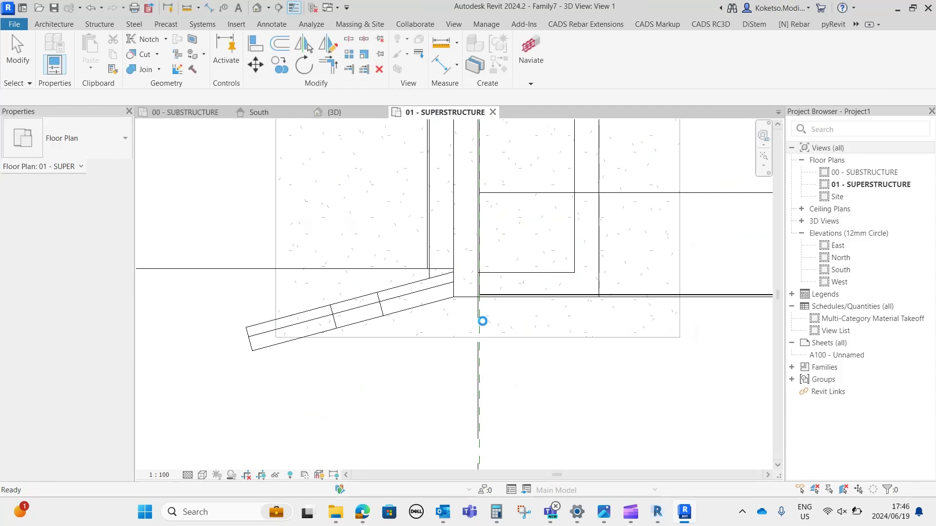
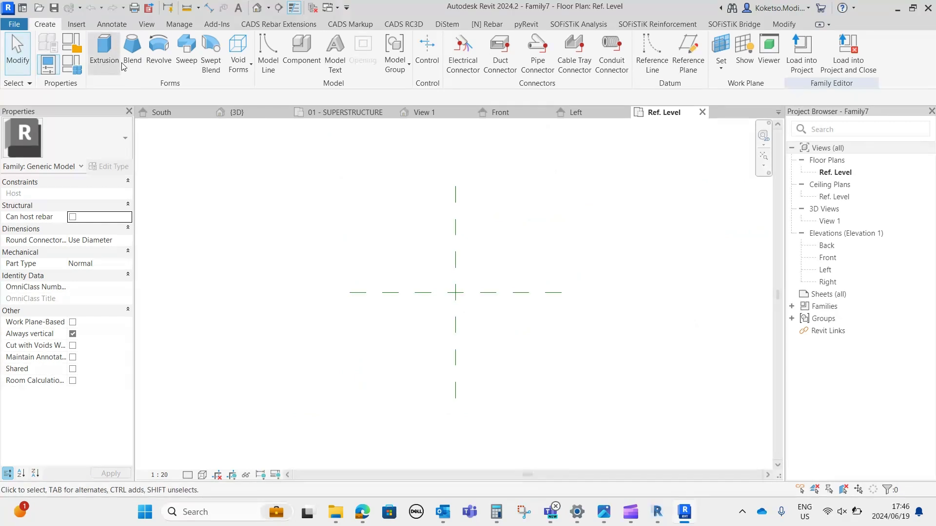
- Load the ENDBLOCKS.0001 family and place one instance lengthwise over the intersection of the centre reference planes in the Ref. Level plan
scroll(96, 29, down, 1)
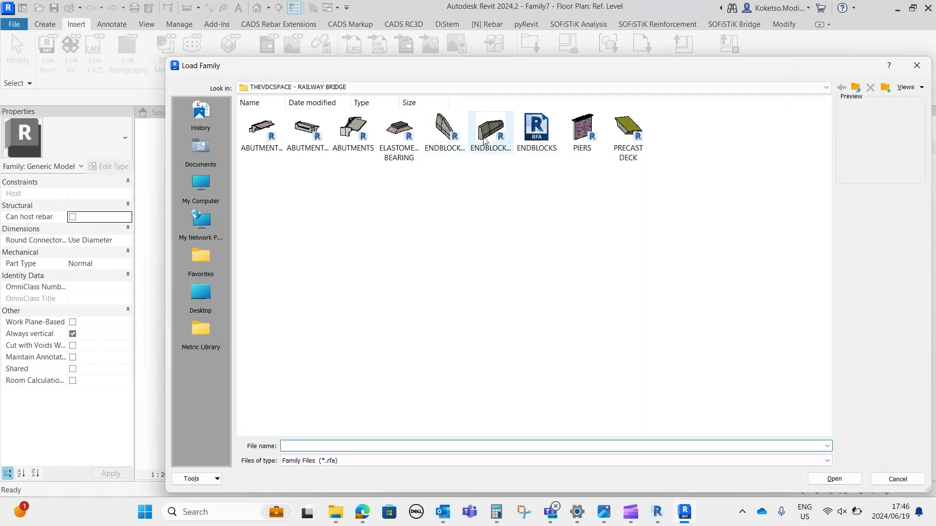
click(445, 129)
click(834, 479)
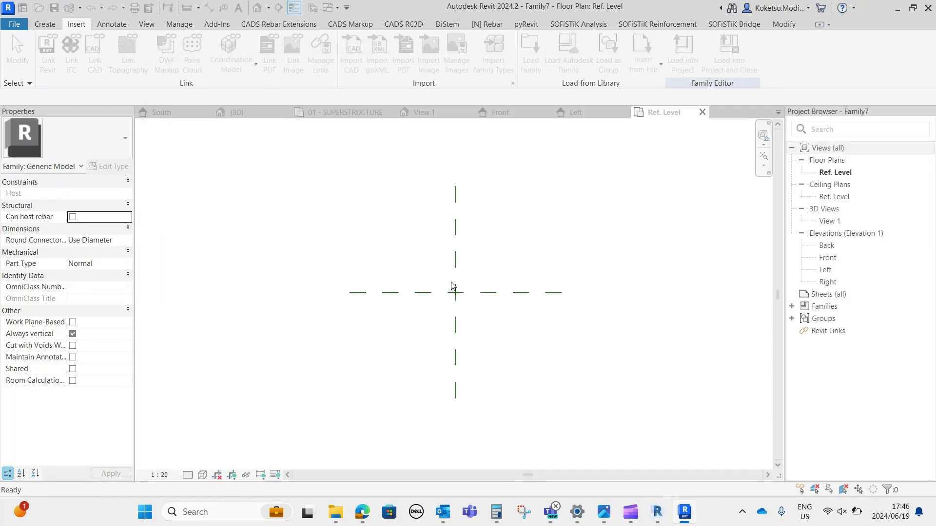
click(57, 25)
click(314, 52)
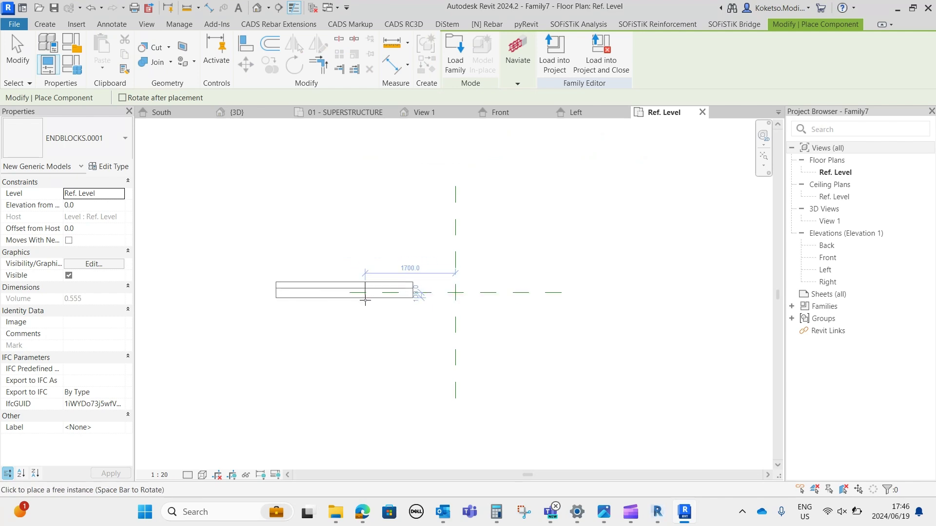
click(476, 303)
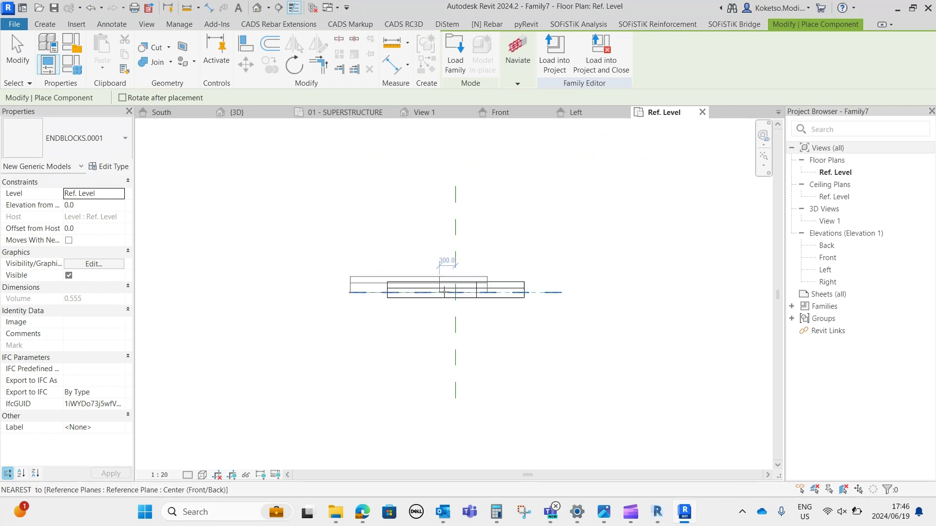
key(Escape)
key(Escape)
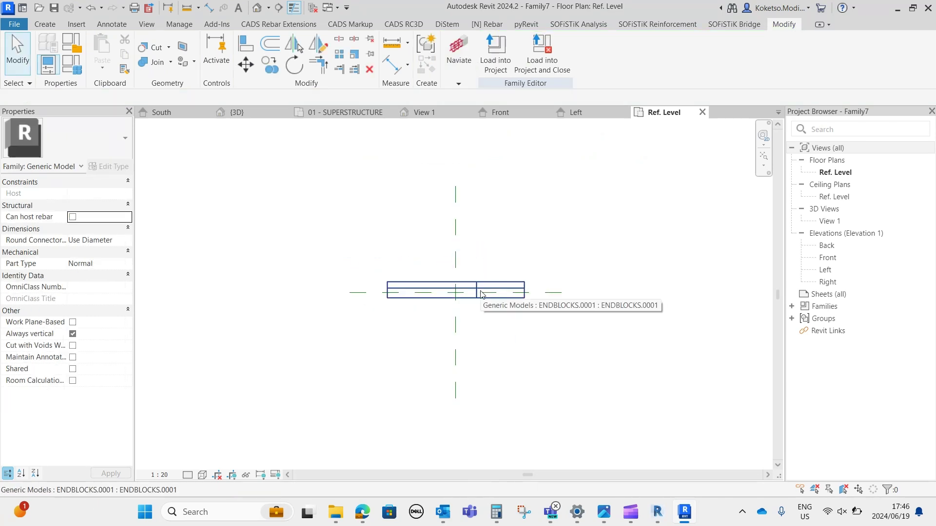
- Open the Left elevation of the new family
double_click(803, 273)
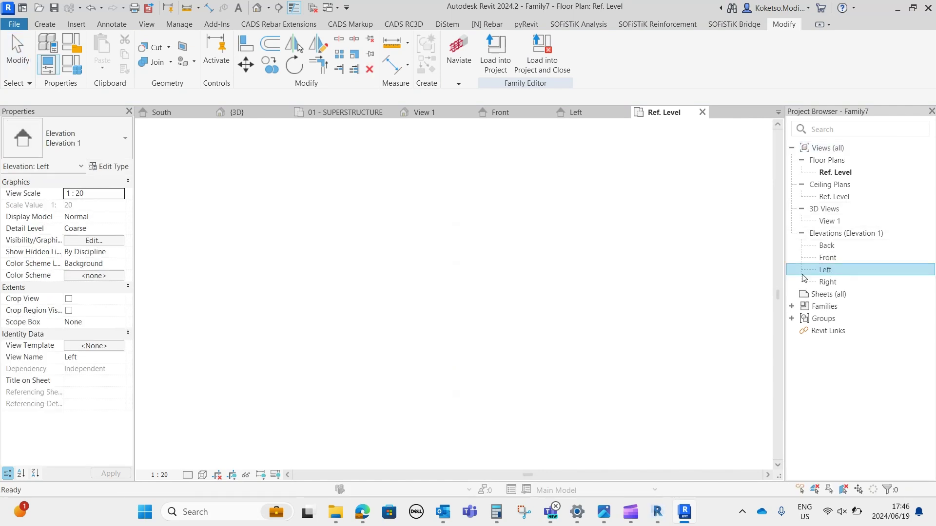
click(45, 24)
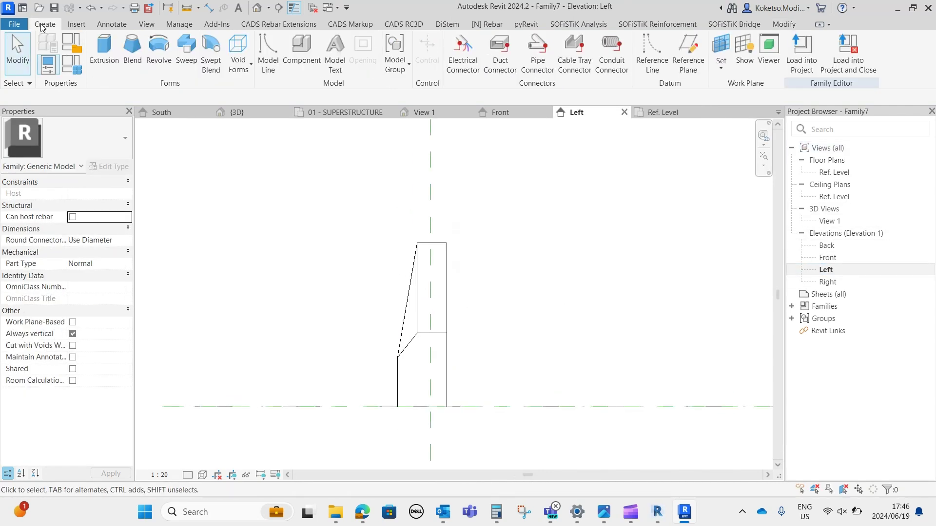
scroll(449, 382, up, 2)
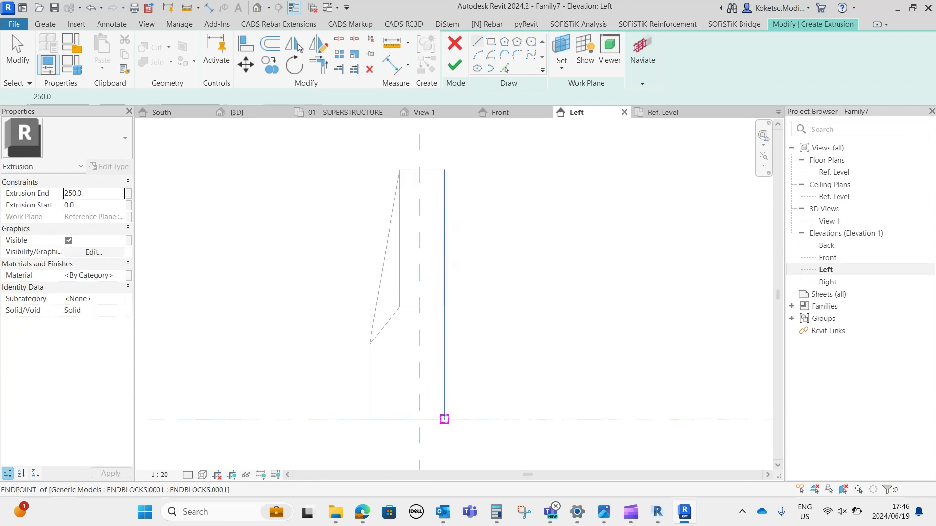
click(445, 420)
click(444, 170)
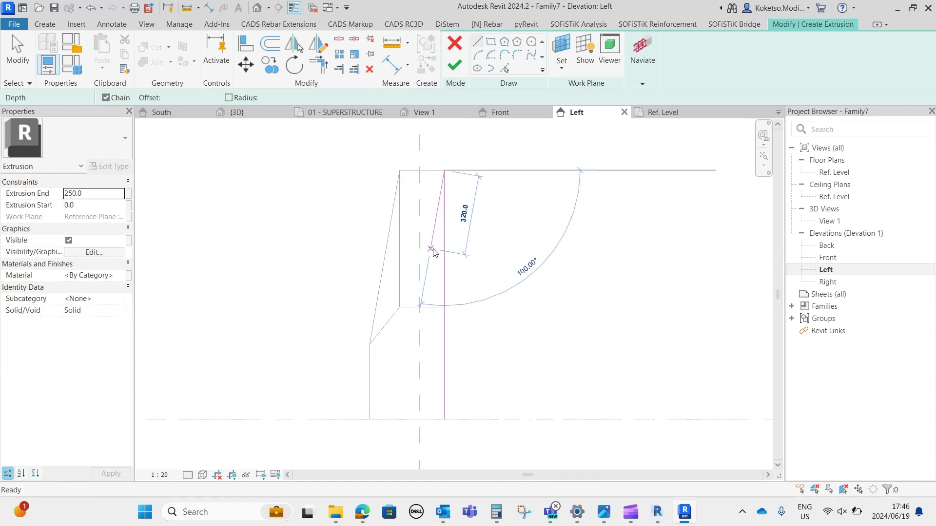
key(Escape)
key(Escape)
scroll(438, 237, down, 1)
click(455, 44)
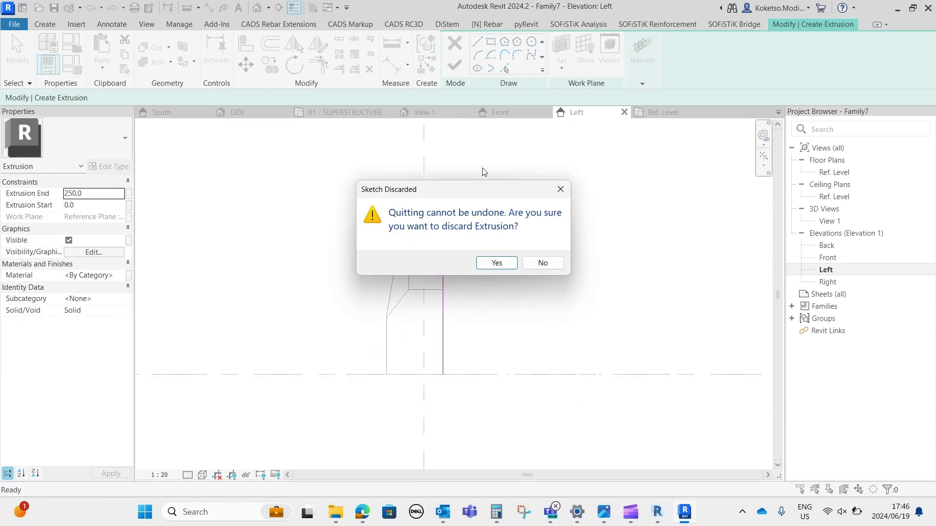
click(495, 265)
- Move the end block instance so its vertical back face lies on the centre reference plane in the Left elevation
click(461, 298)
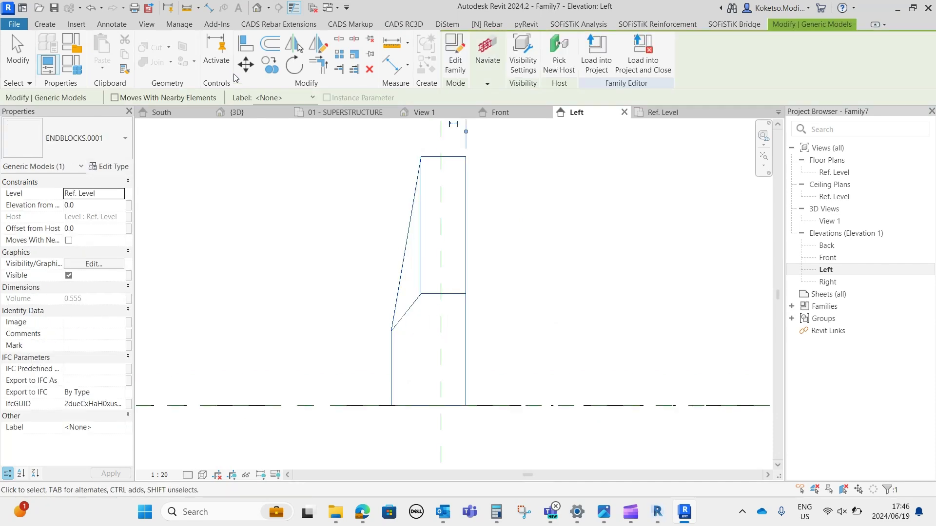
click(246, 64)
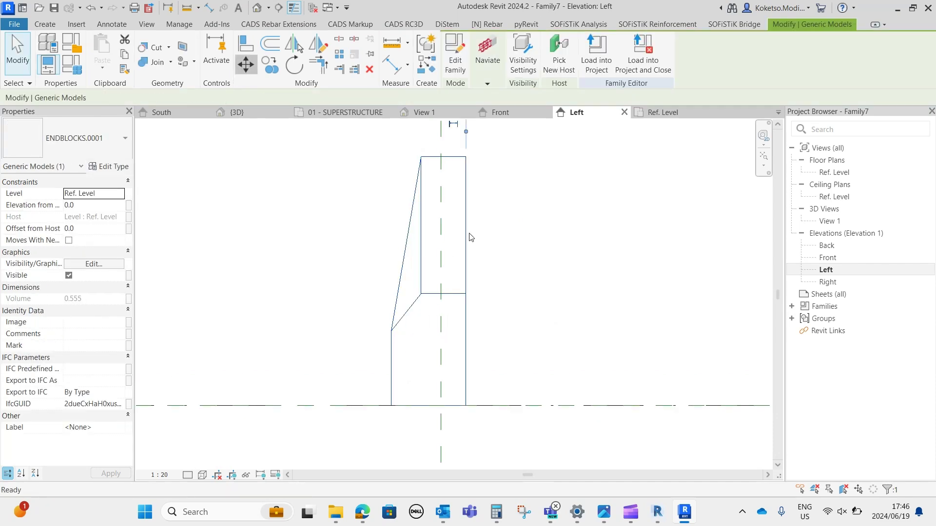
click(440, 232)
key(Escape)
scroll(323, 253, up, 1)
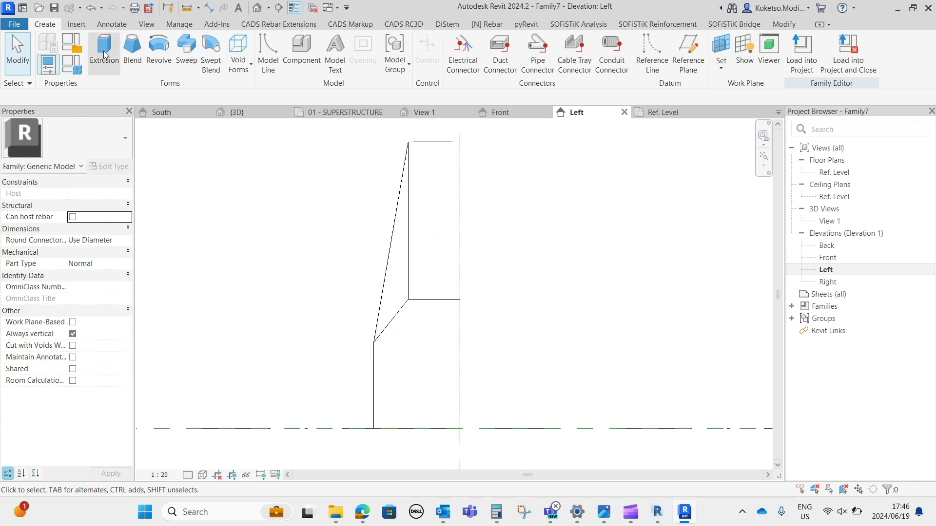
- Create a 250 mm deep solid extrusion from a closed profile tracing the end block's outer outline, 1000 mm high and 300 mm wide at the base
click(104, 54)
click(460, 428)
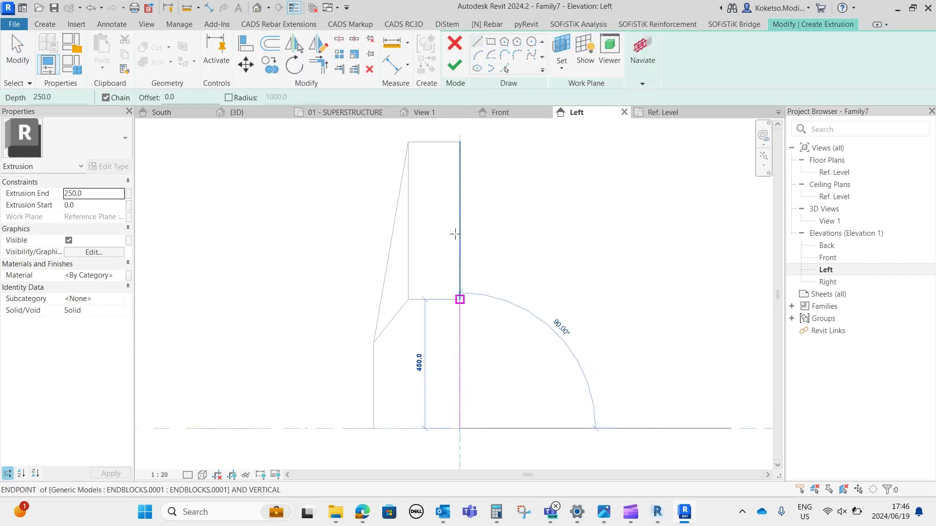
click(460, 142)
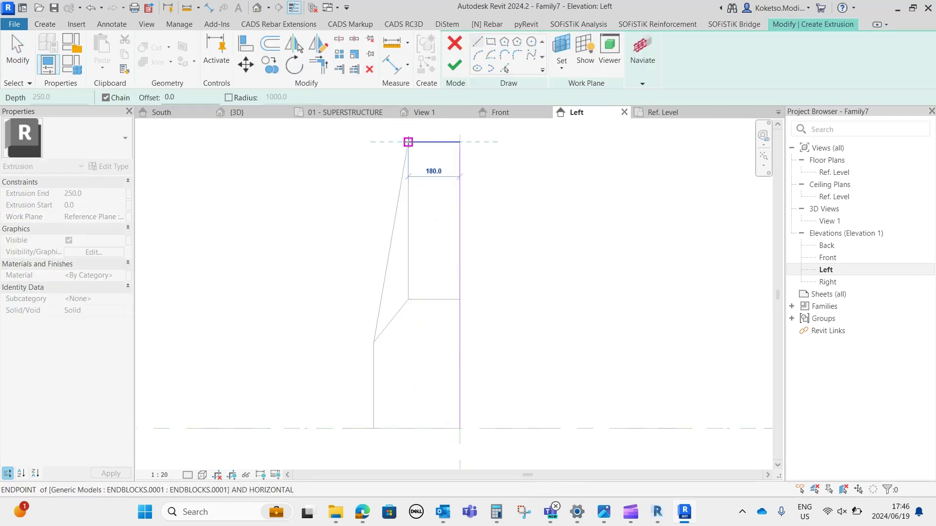
click(408, 142)
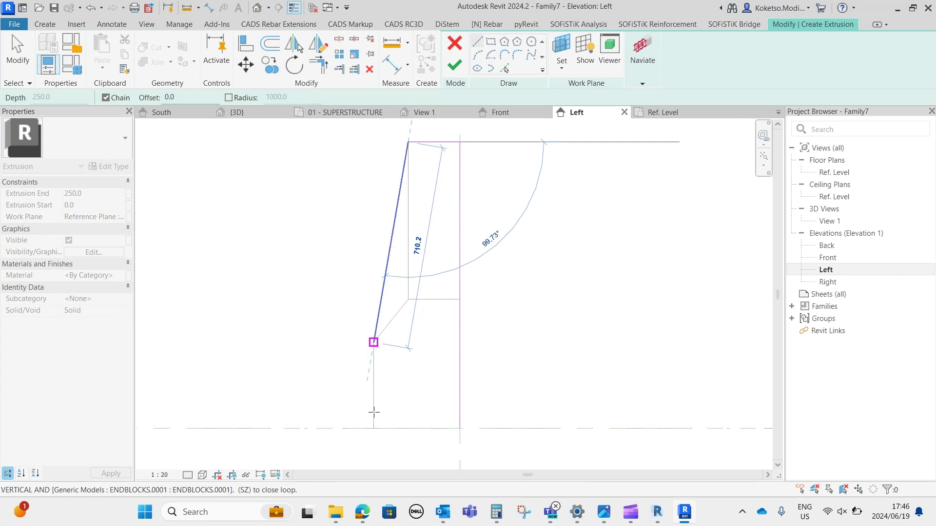
click(374, 342)
click(374, 429)
click(463, 426)
key(Escape)
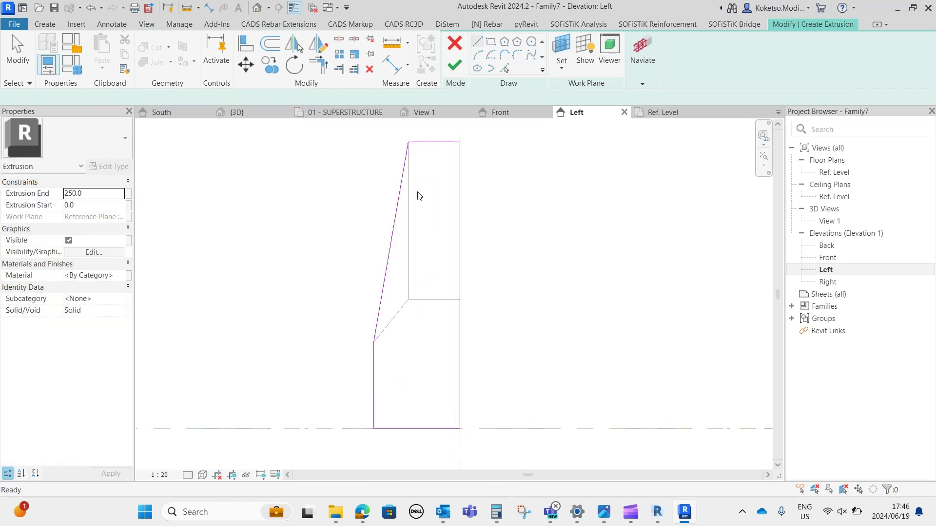
scroll(410, 246, down, 2)
click(453, 66)
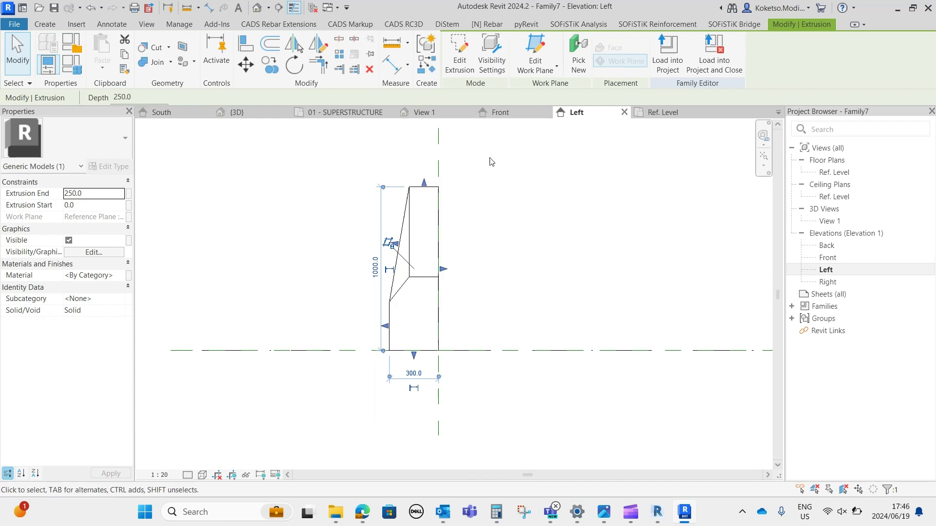
- Delete the ENDBLOCKS.0001 instance in the Ref. Level plan, keeping only the new extrusion
click(648, 113)
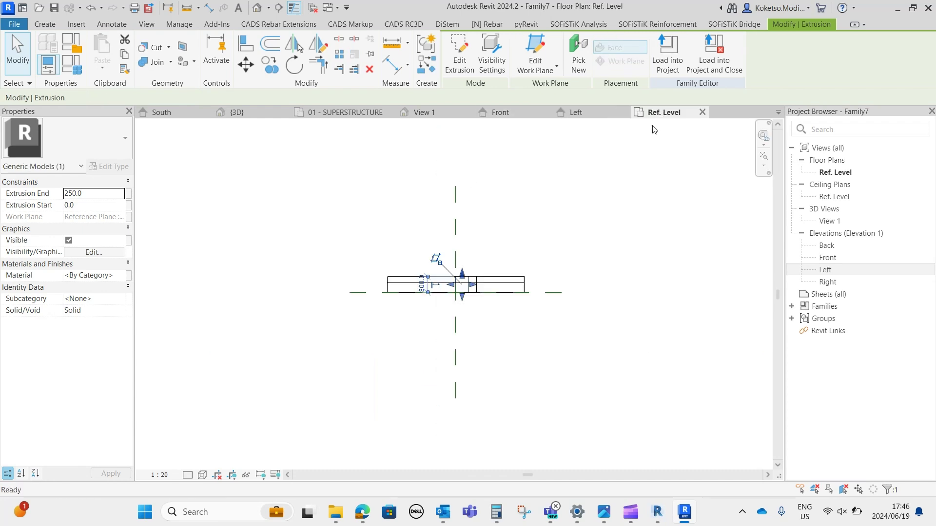
scroll(467, 261, up, 2)
click(518, 300)
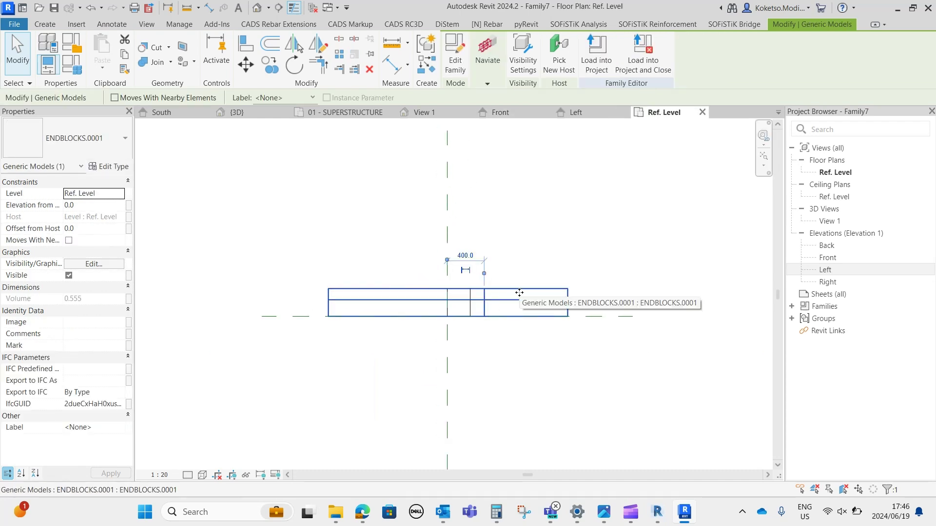
key(Delete)
click(469, 295)
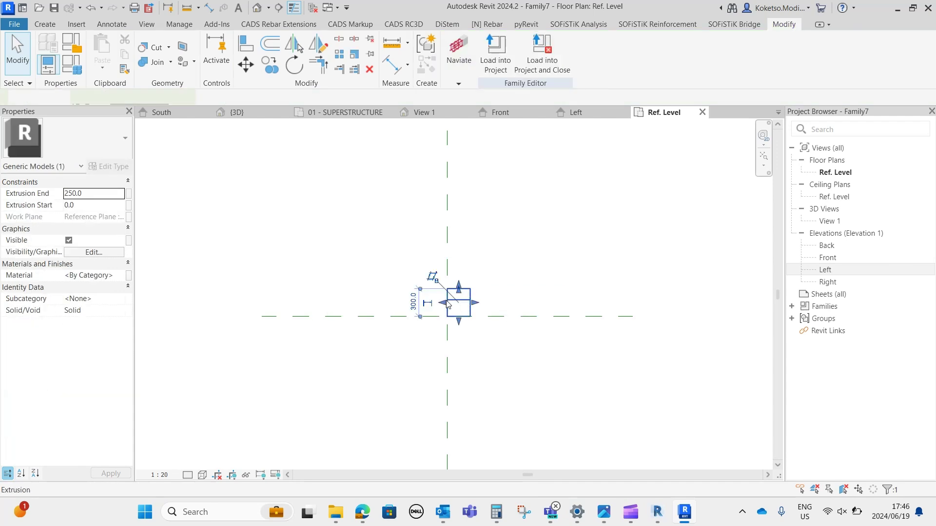
key(Escape)
scroll(444, 299, down, 2)
- Draw two vertical reference planes in the Ref. Level plan, 2000 mm to either side of the Center (Left/Right) plane
click(54, 24)
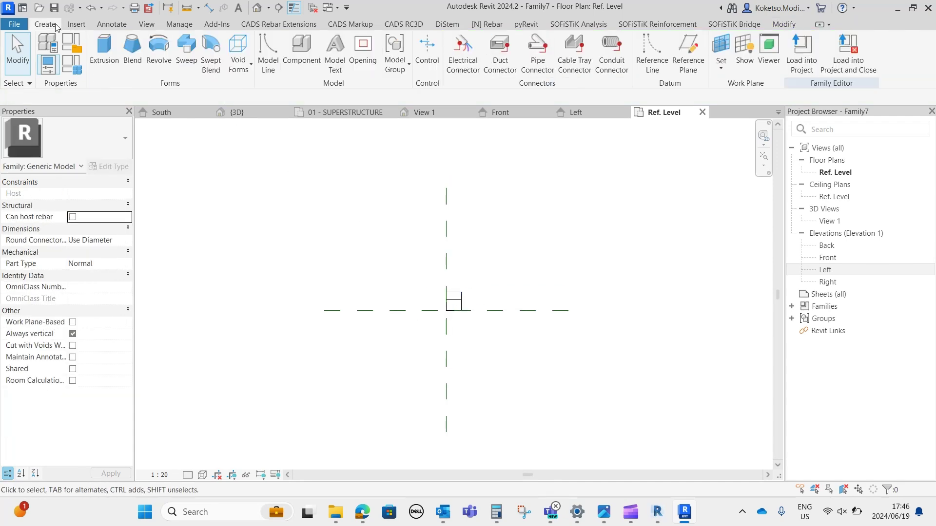
click(687, 55)
click(324, 207)
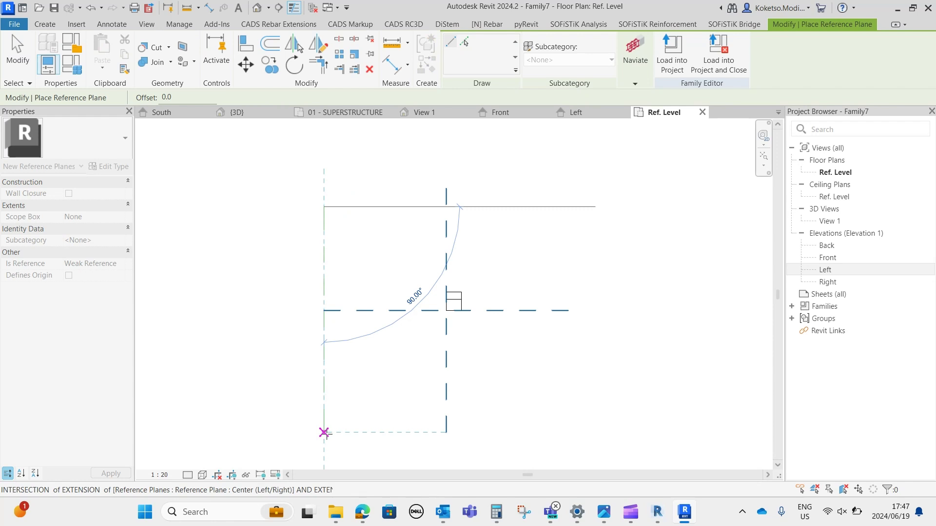
click(324, 432)
click(567, 207)
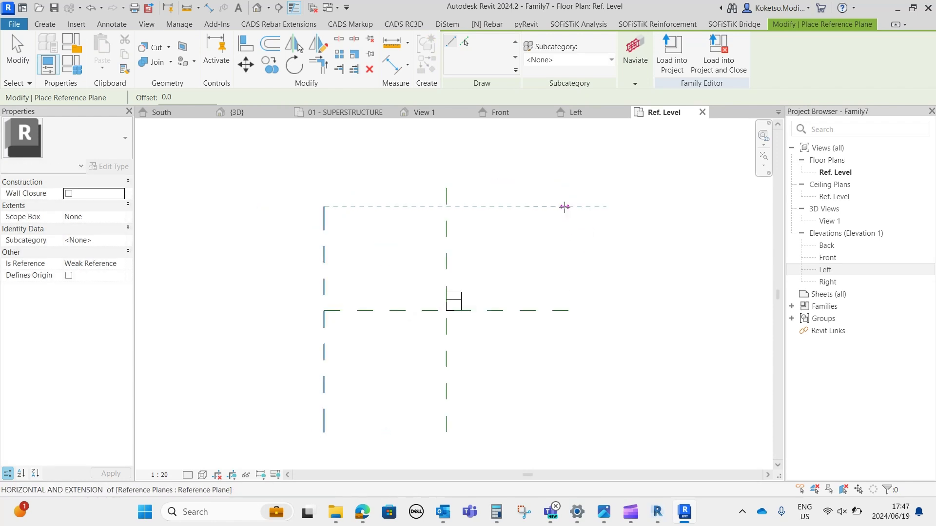
click(568, 432)
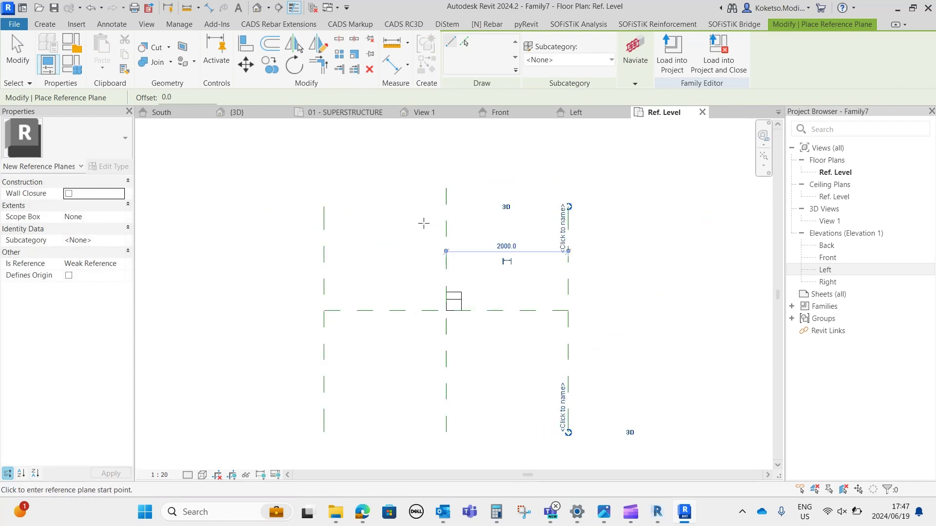
key(Escape)
key(Escape)
- Add an aligned dimension between the two outer reference planes, placed above the plan
click(210, 8)
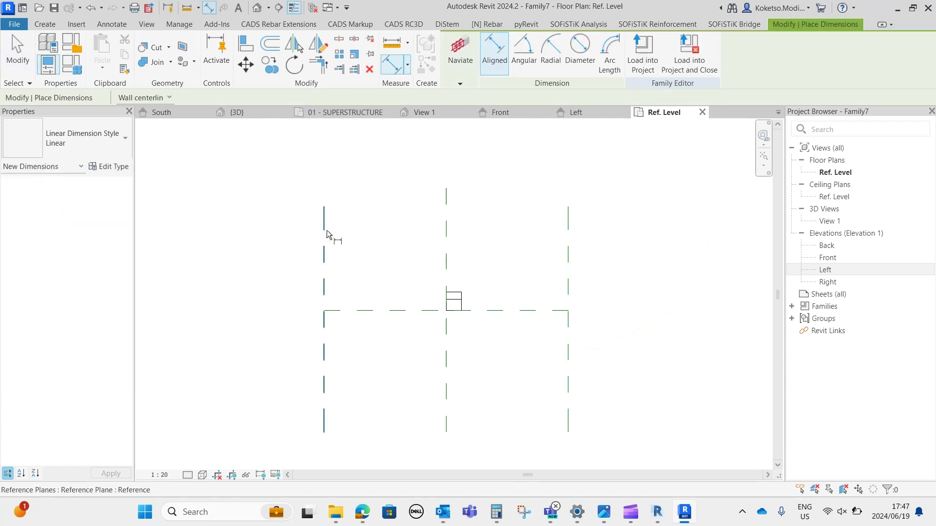
click(324, 231)
click(568, 244)
click(493, 174)
key(Escape)
key(Escape)
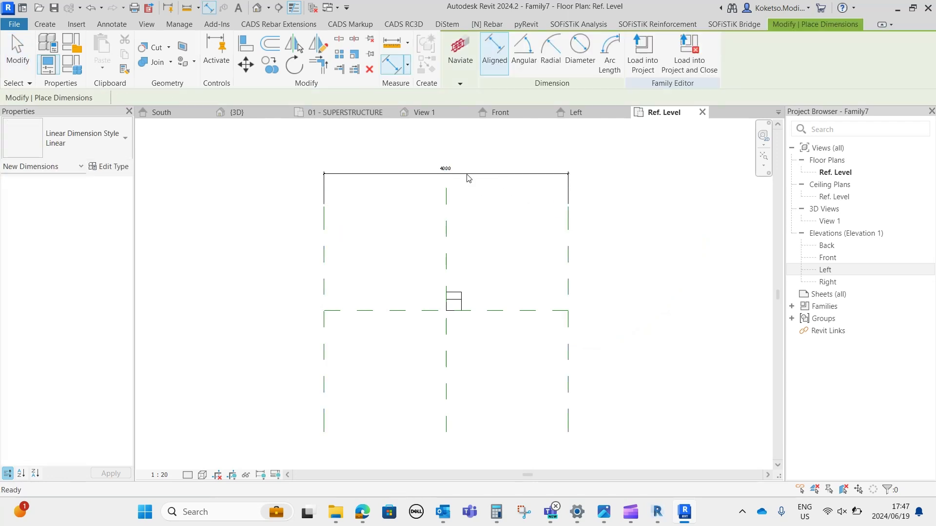
- Label the overall dimension with a new instance family parameter named LENGTH
click(476, 174)
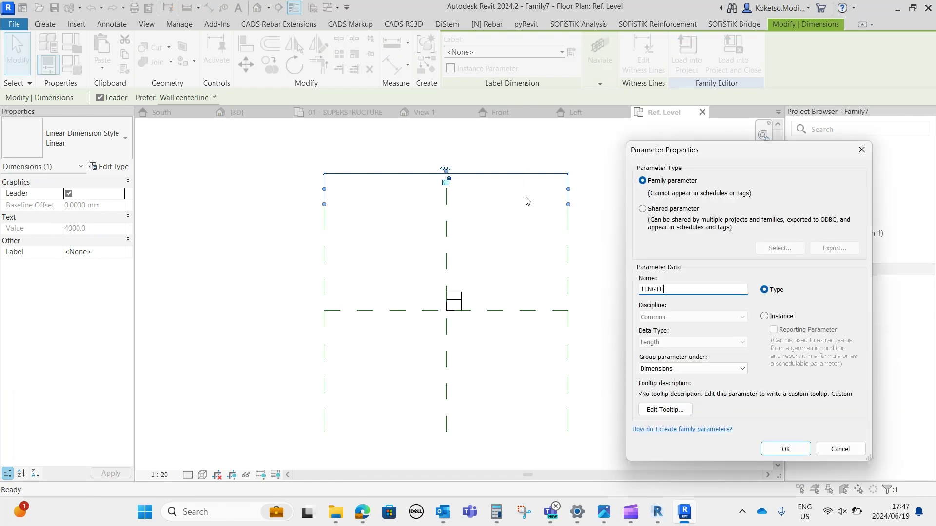
click(765, 316)
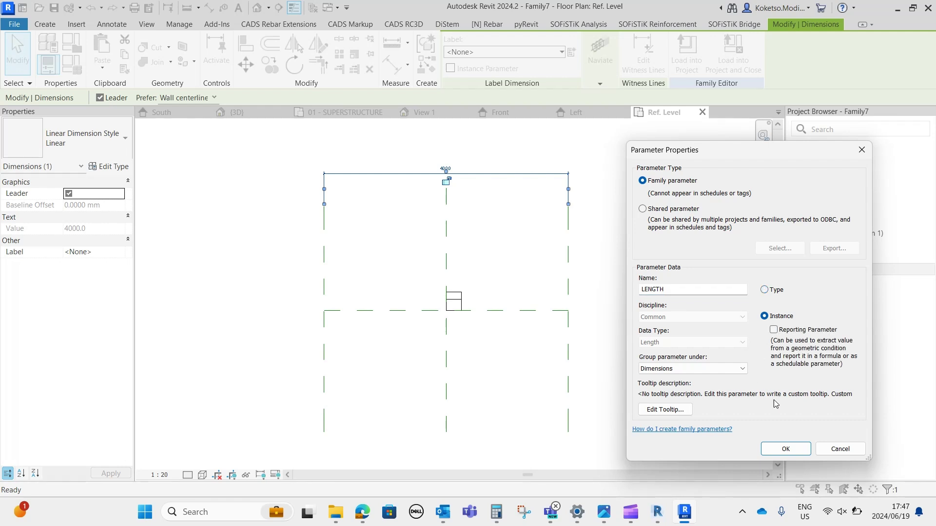
click(785, 449)
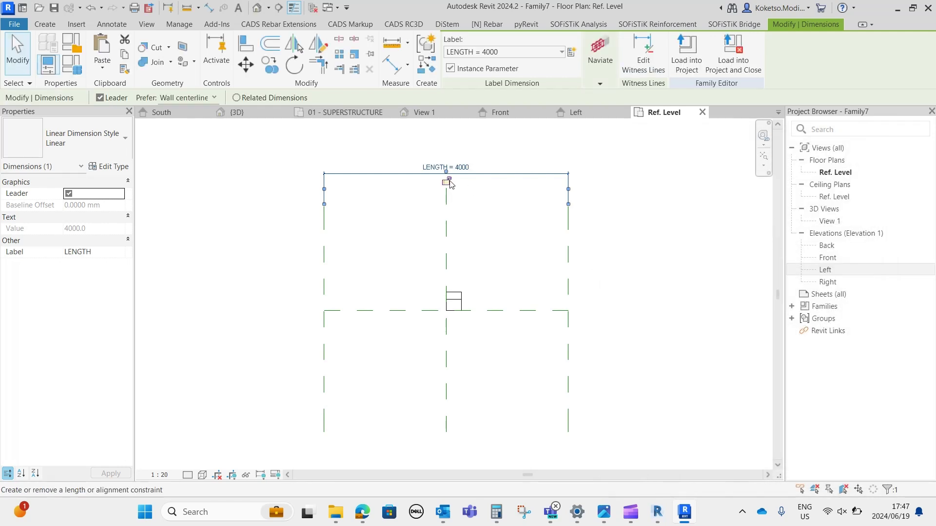
- Stretch both ends of the extrusion out to the two outer reference planes
click(456, 304)
drag(467, 301, 324, 301)
click(518, 327)
- Align both end faces of the extrusion with the outer reference planes and lock them there
key(a)
key(l)
scroll(575, 307, up, 2)
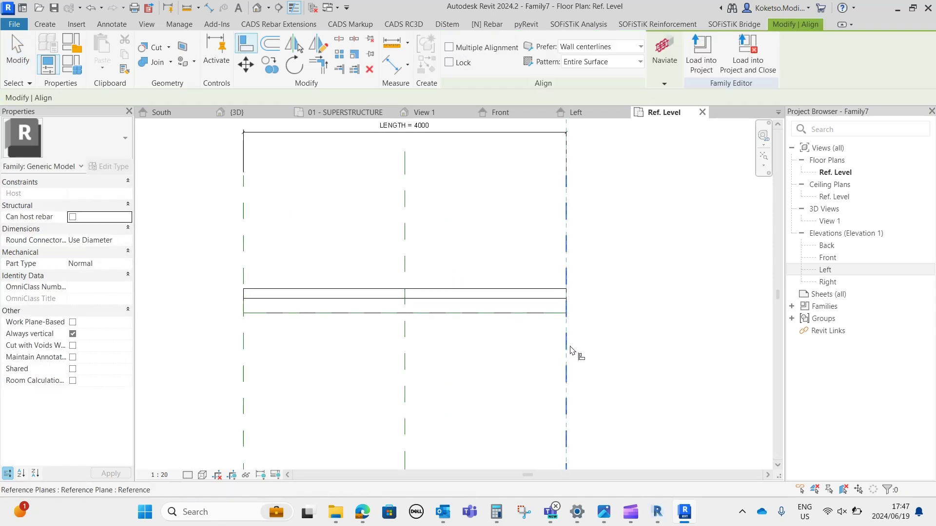
click(574, 312)
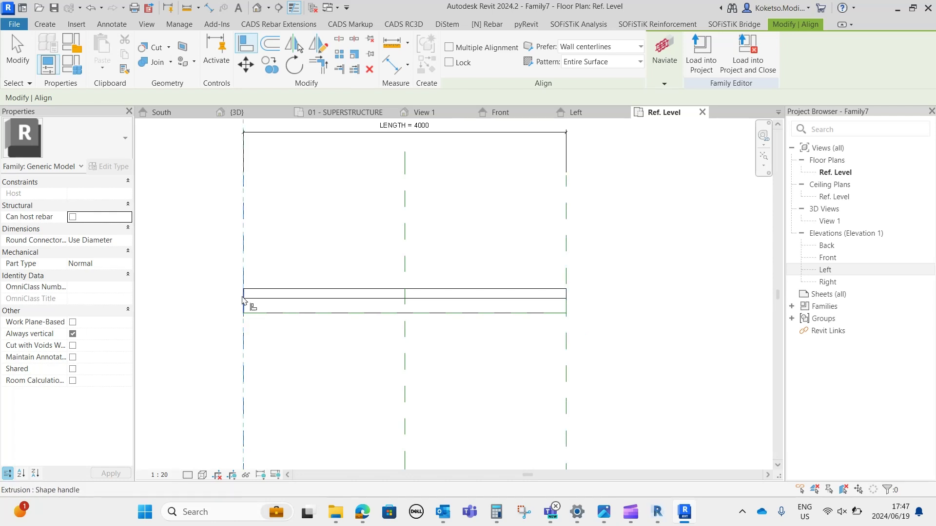
click(223, 307)
scroll(271, 301, down, 4)
scroll(266, 306, up, 5)
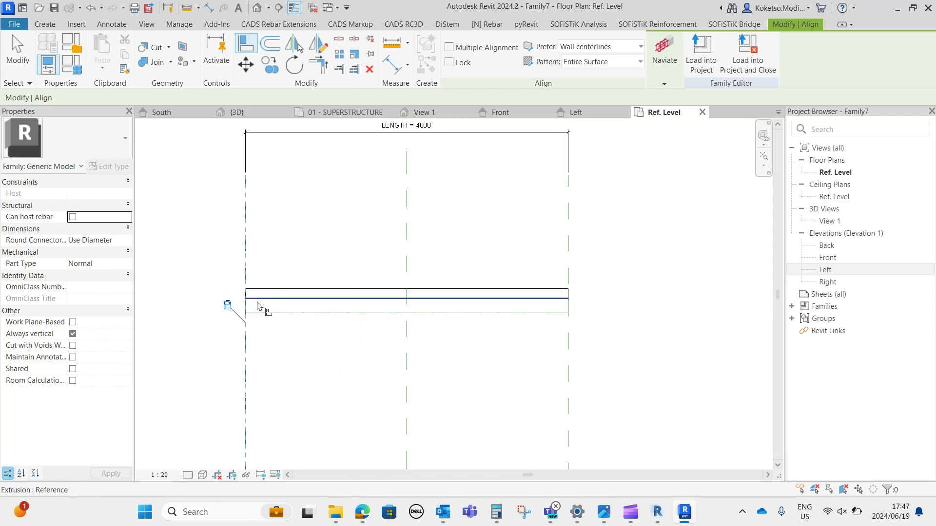
middle_drag(286, 320, 329, 318)
key(Escape)
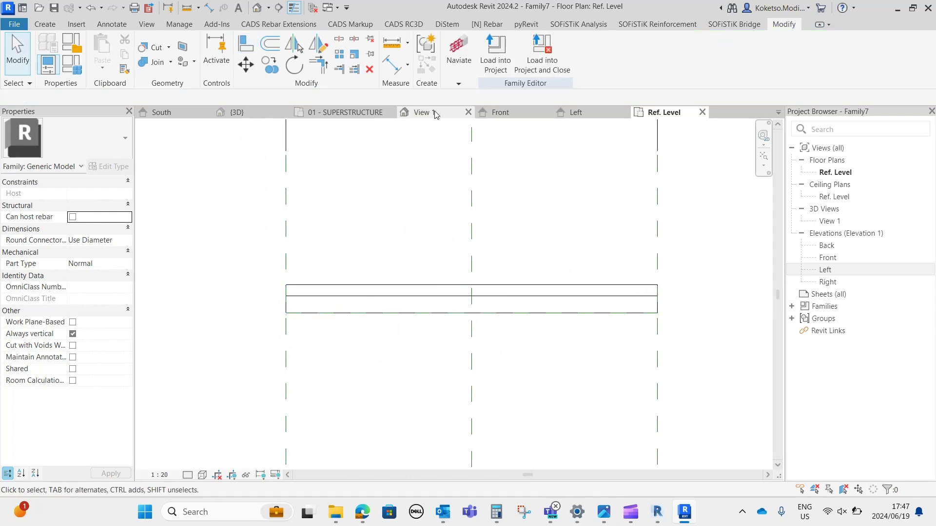
- Examine the stretched parapet-shaped extrusion from several sides in the View 1 3D view
click(425, 112)
shift+middle_drag(436, 285, 491, 328)
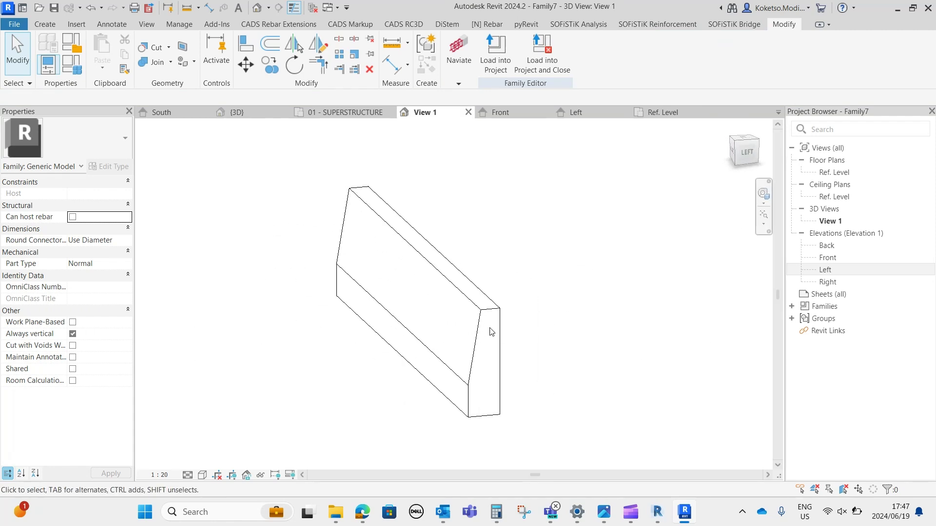
click(482, 317)
shift+middle_drag(599, 333, 620, 317)
scroll(621, 317, down, 4)
click(641, 363)
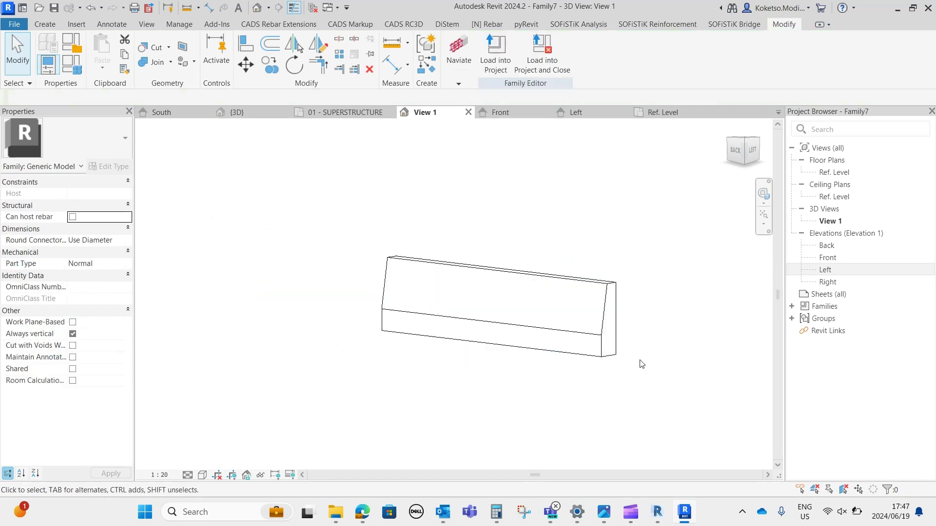
shift+middle_drag(641, 363, 589, 370)
scroll(564, 287, up, 3)
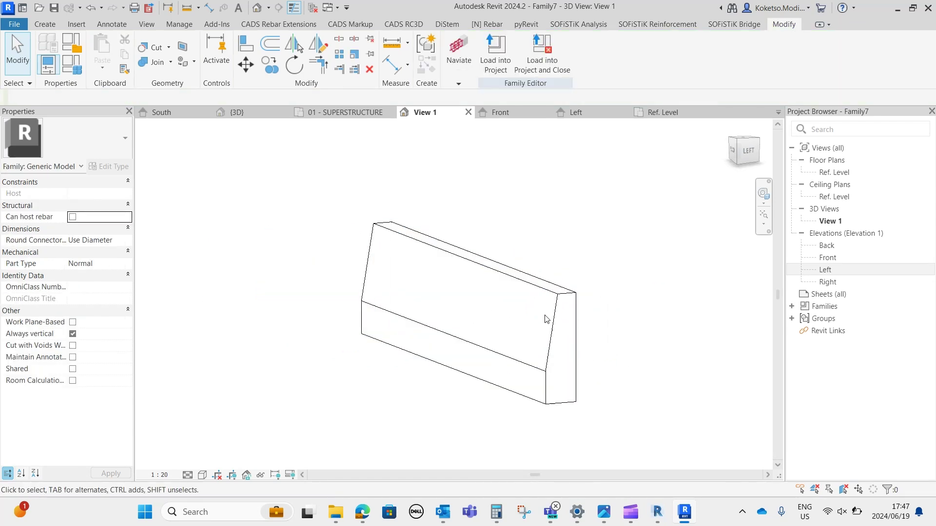
shift+middle_drag(563, 306, 420, 226)
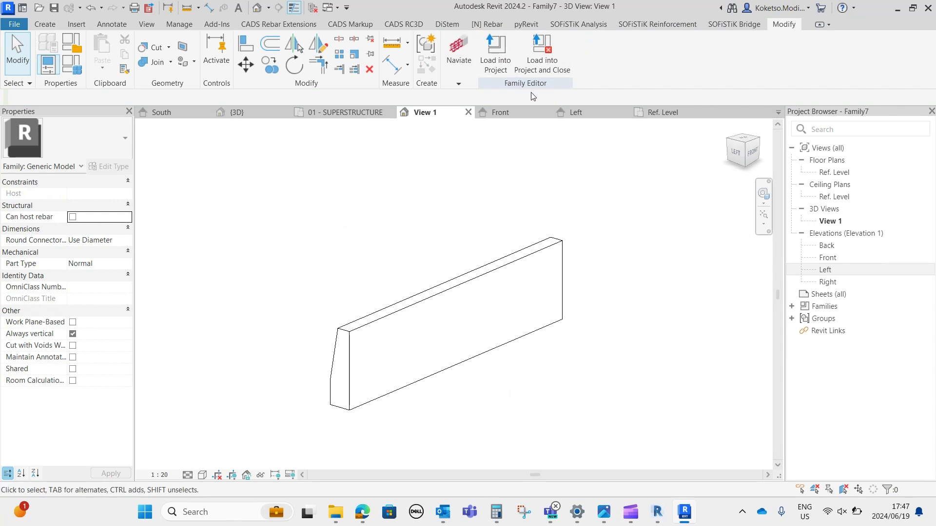
- Save the family as PARAPETS in the railway bridge folder and load it into the project, closing the family
click(542, 57)
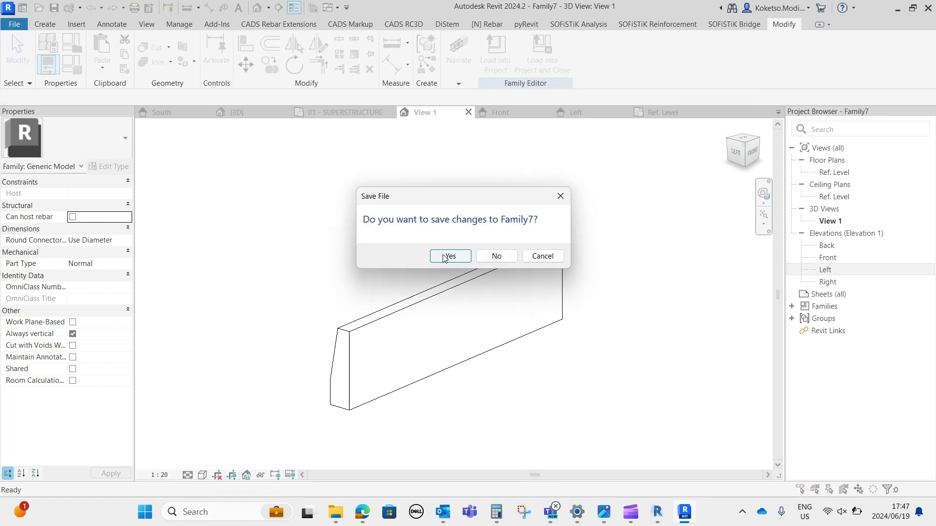
click(449, 257)
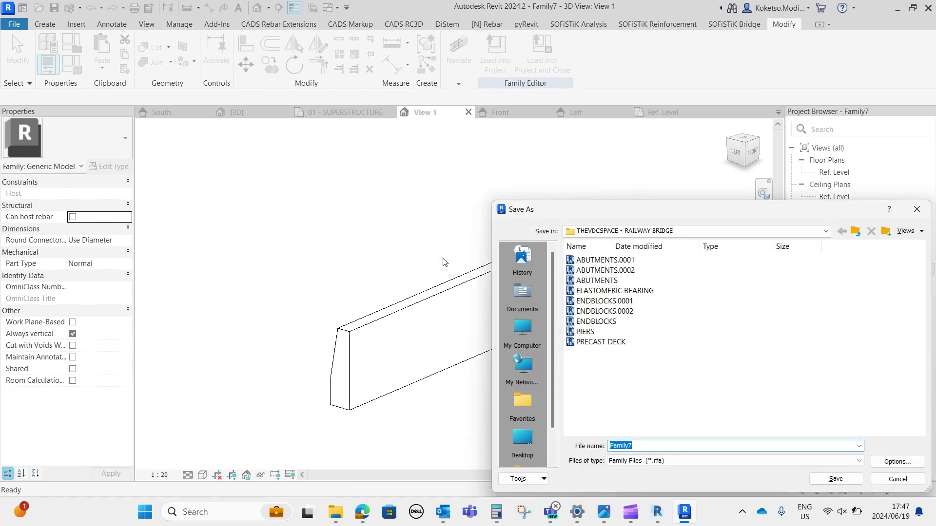
text(PARAPETS)
click(844, 483)
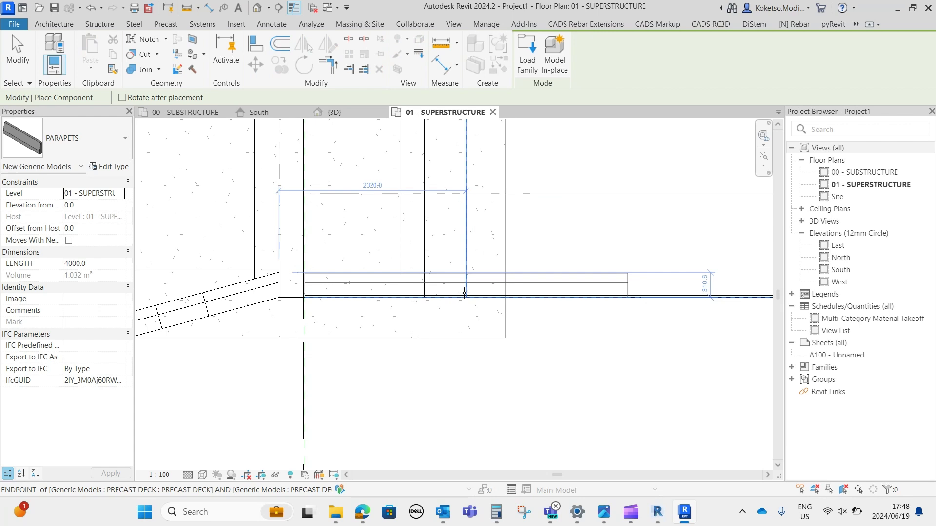
- Place one parapet along the deck edge in the 01 - SUPERSTRUCTURE plan, starting at the abutment's end block
click(434, 295)
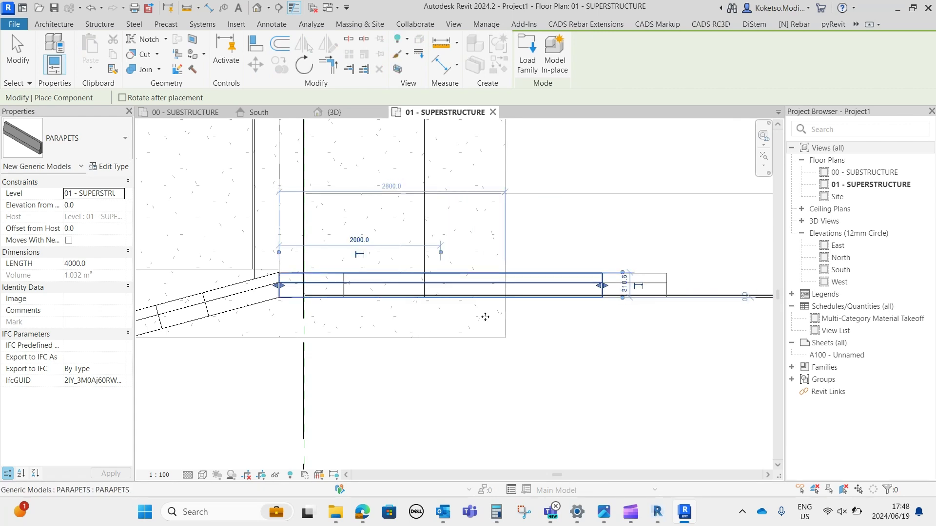
key(Escape)
- Display the South elevation in the Shaded visual style with Fine detail level
click(259, 113)
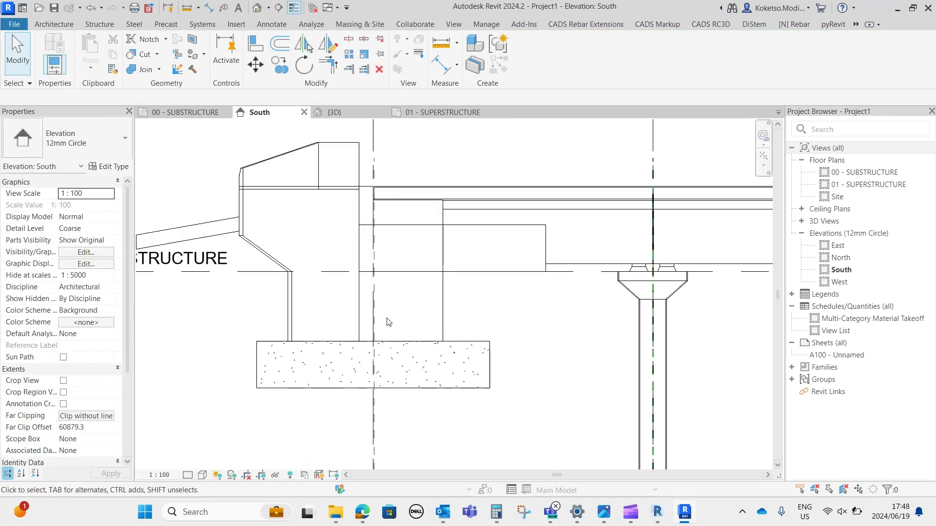
click(202, 474)
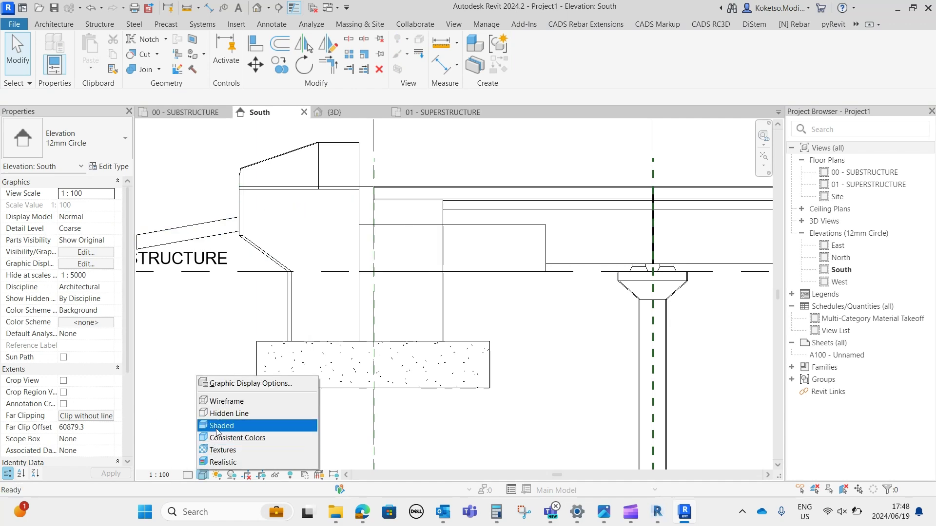
click(219, 426)
click(187, 475)
click(200, 462)
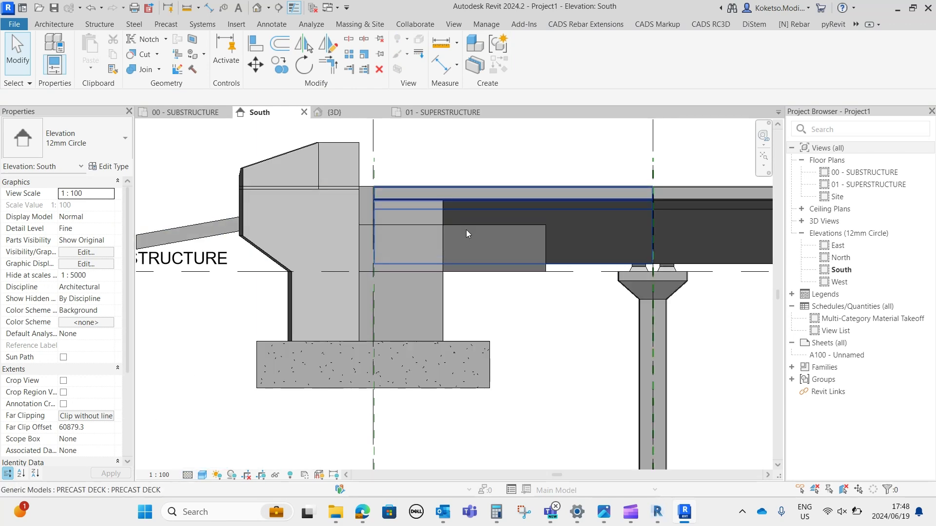
- Move the parapet straight up so its base sits level with the top of the abutment, above the deck
click(462, 231)
key(Escape)
click(468, 272)
scroll(466, 270, up, 2)
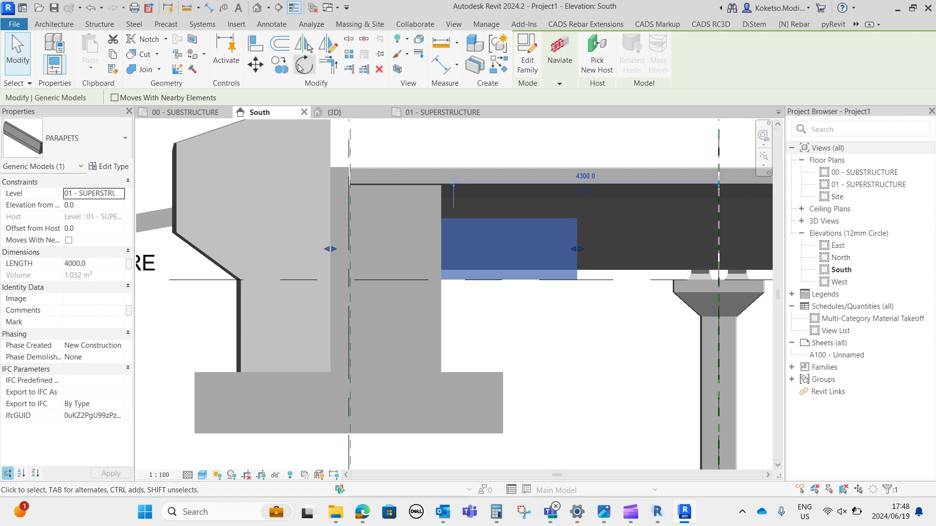
click(255, 64)
click(504, 278)
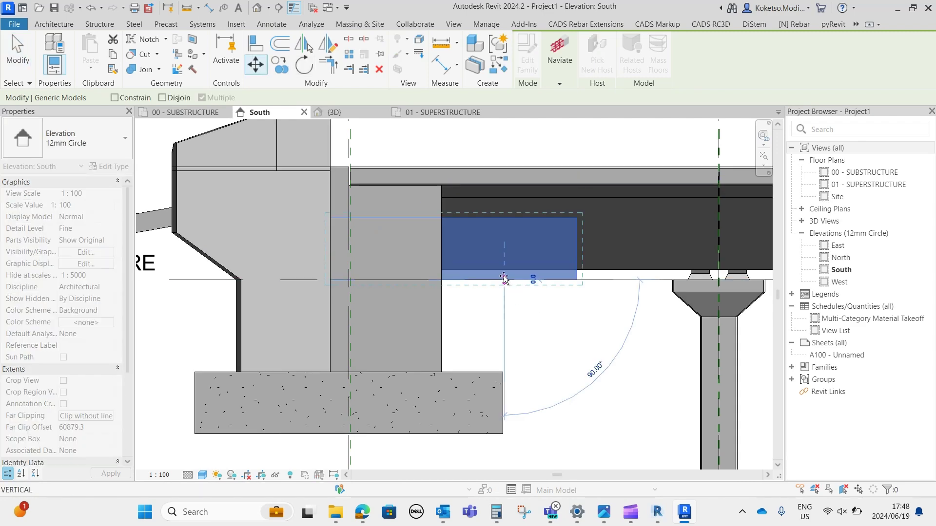
click(502, 164)
scroll(376, 247, up, 3)
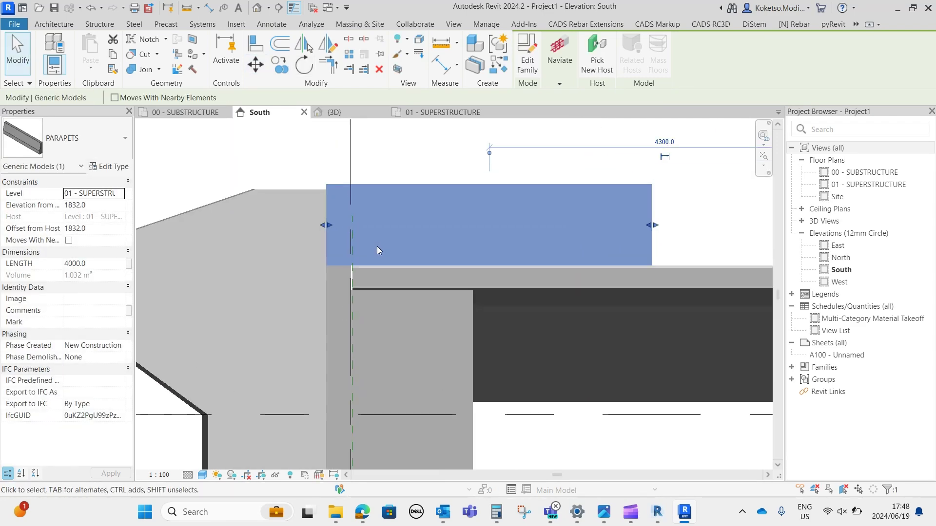
key(Escape)
- Move the end block up so its base sits on the abutment top, flush with the parapet
scroll(392, 267, up, 2)
click(354, 261)
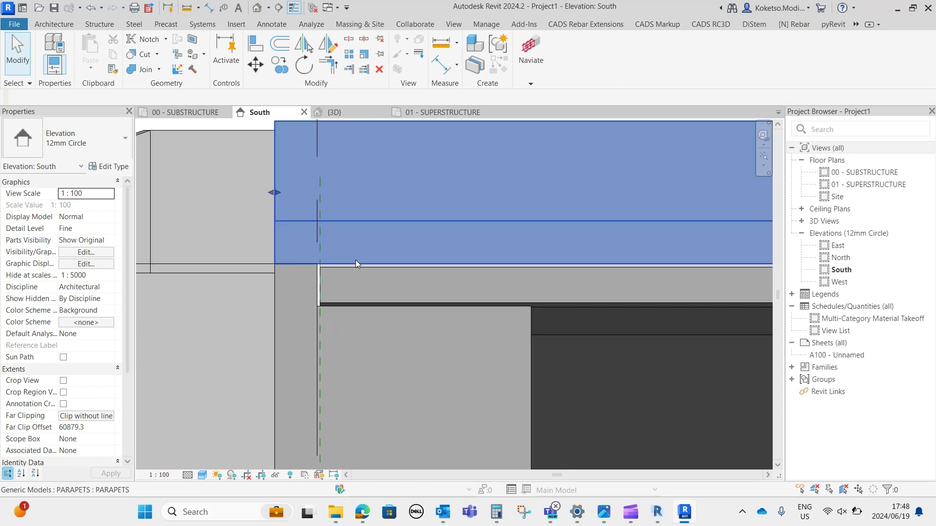
scroll(415, 247, down, 2)
middle_drag(335, 229, 426, 244)
key(Escape)
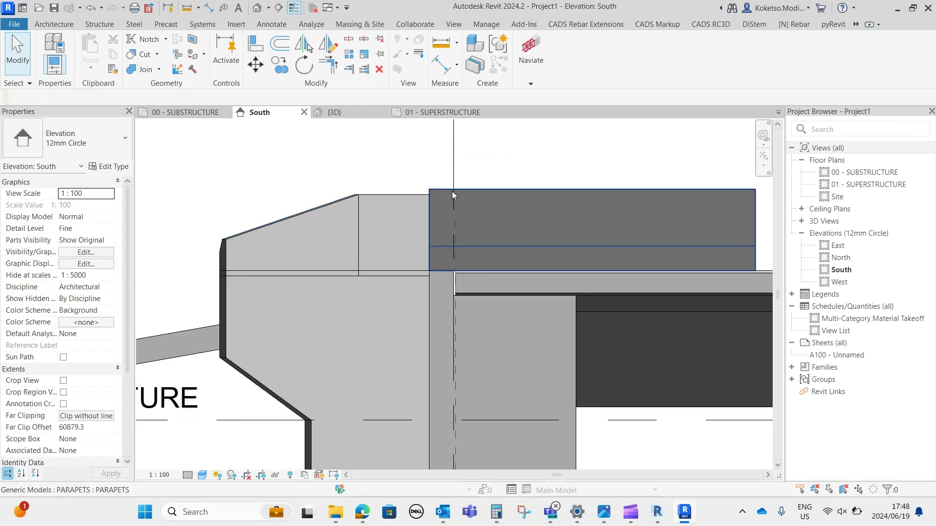
scroll(426, 281, up, 1)
scroll(426, 282, up, 2)
click(366, 220)
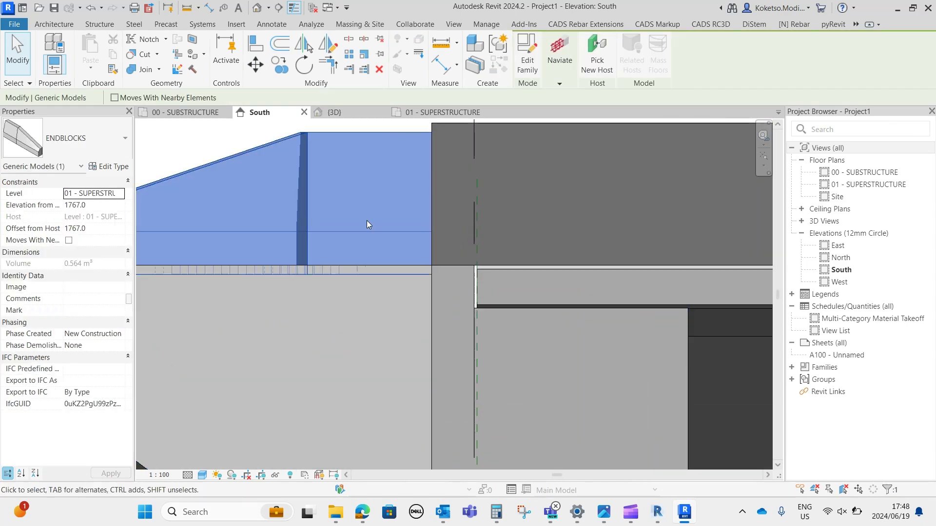
click(256, 65)
scroll(380, 287, up, 2)
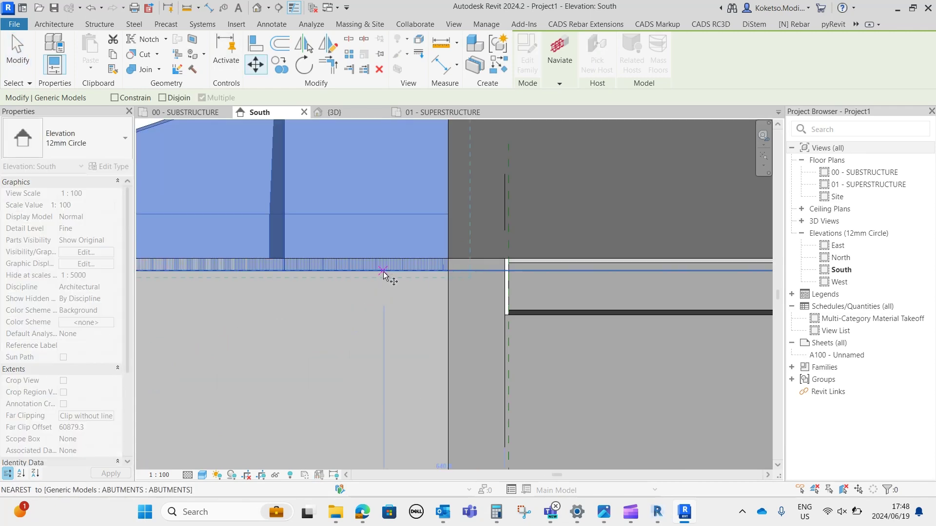
scroll(384, 271, up, 1)
click(385, 270)
click(392, 283)
scroll(392, 283, down, 3)
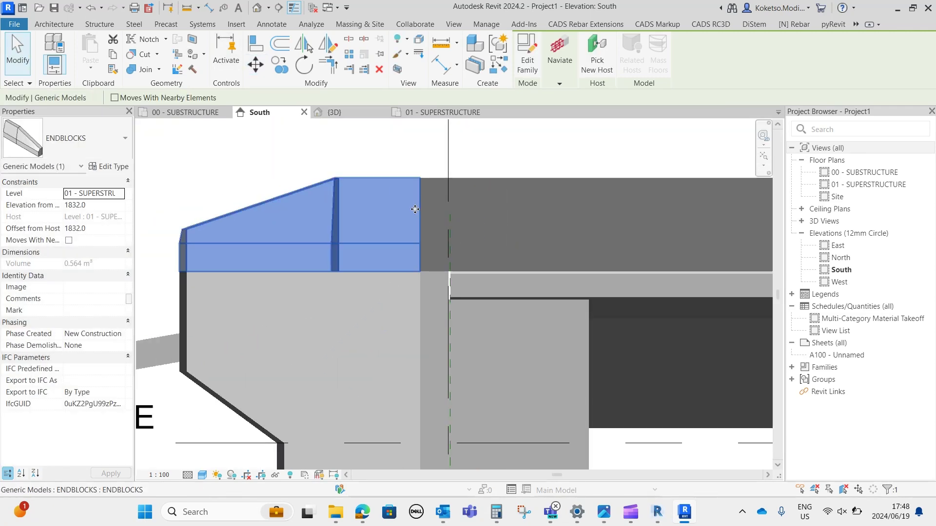
key(Escape)
- Open the parapet family for editing and assign the Concrete, Precast material to its extrusion
click(449, 187)
scroll(449, 187, down, 2)
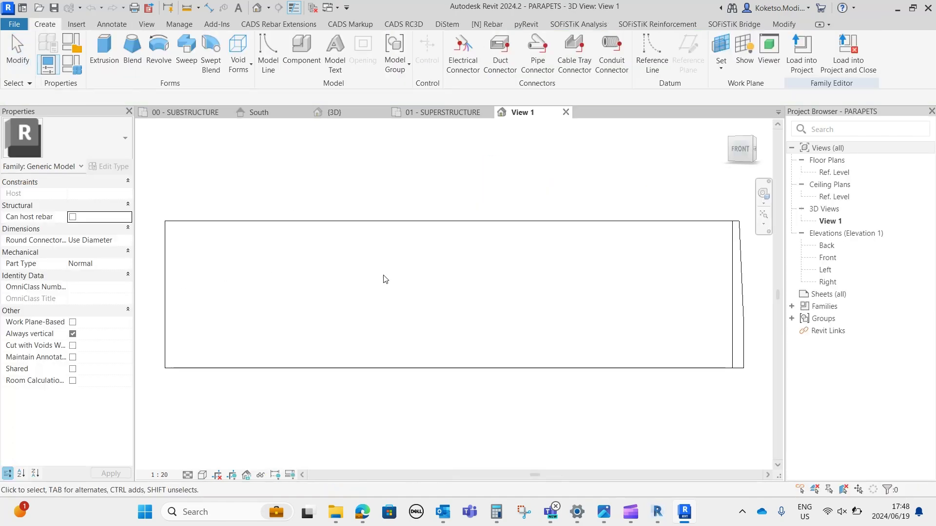
click(382, 222)
click(97, 276)
click(121, 275)
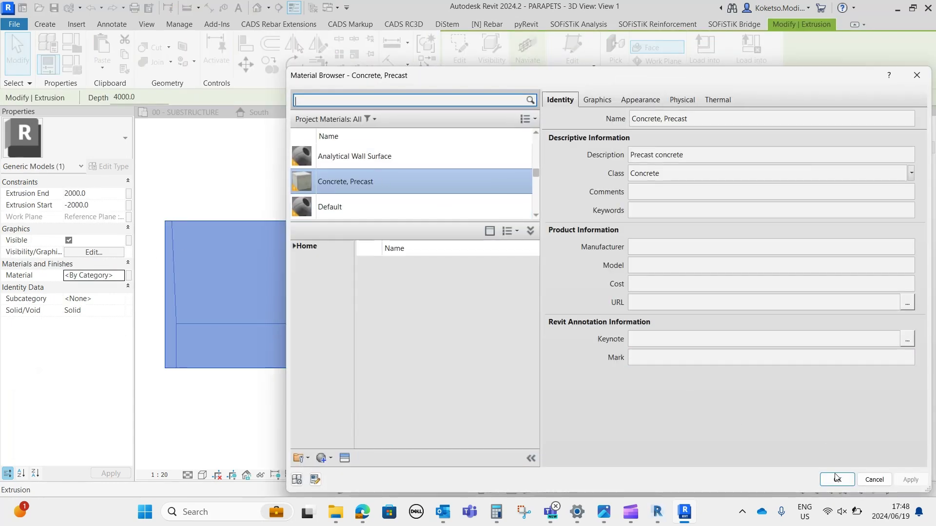
click(837, 480)
key(Escape)
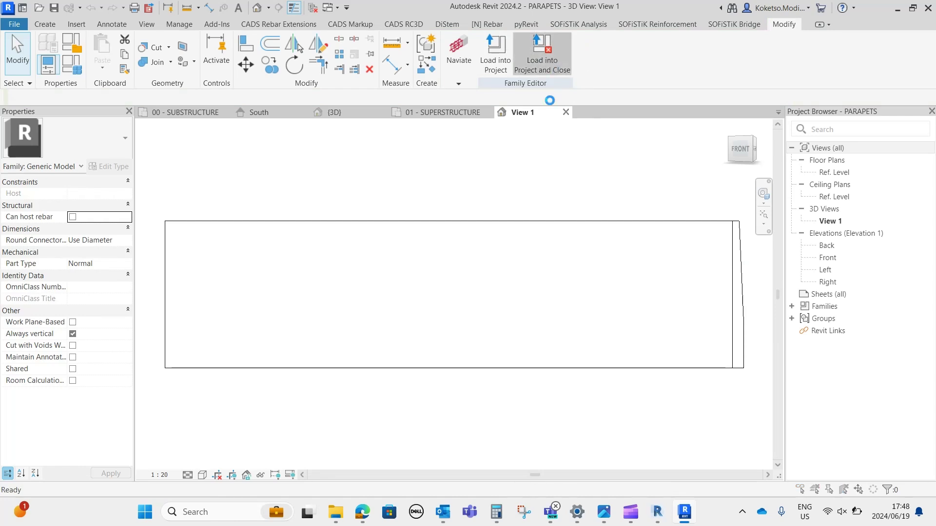
- Save the family over PARAPETS.rfa and reload it into the project, overwriting the existing version and its parameter values
click(451, 257)
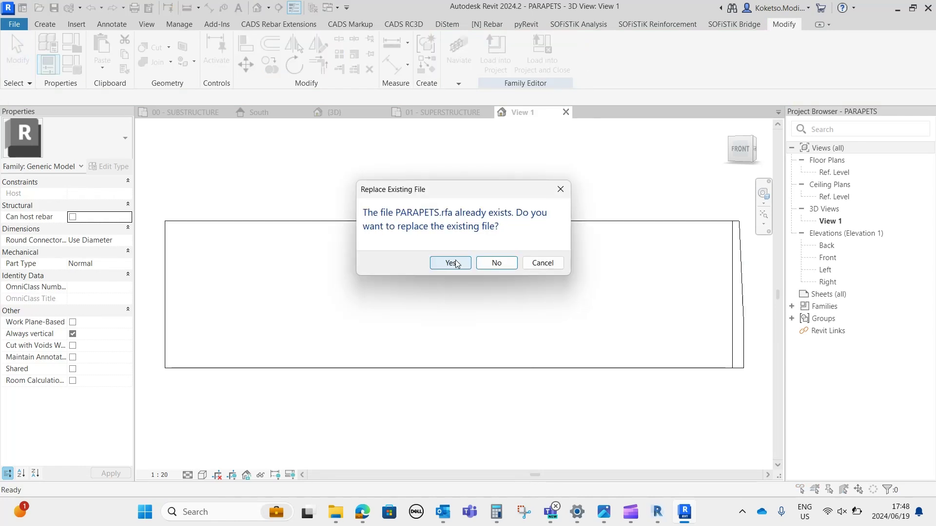
click(454, 262)
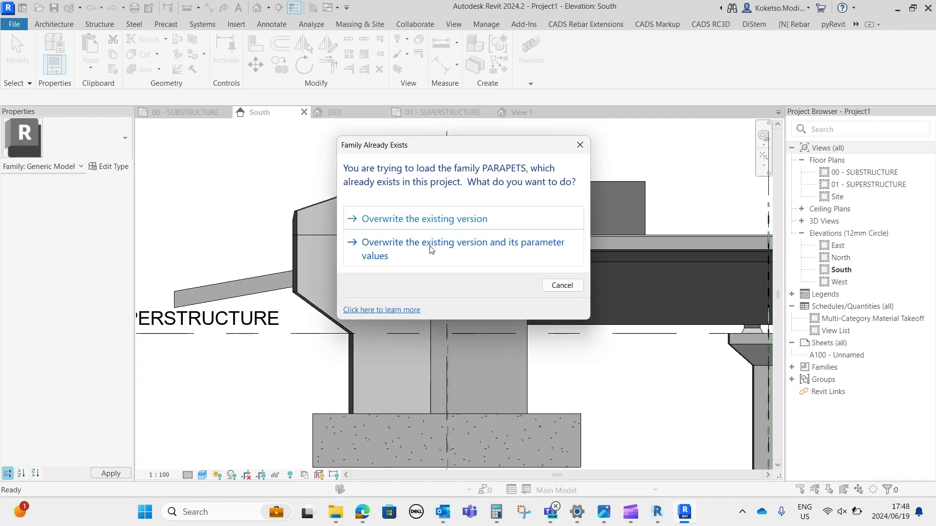
click(431, 249)
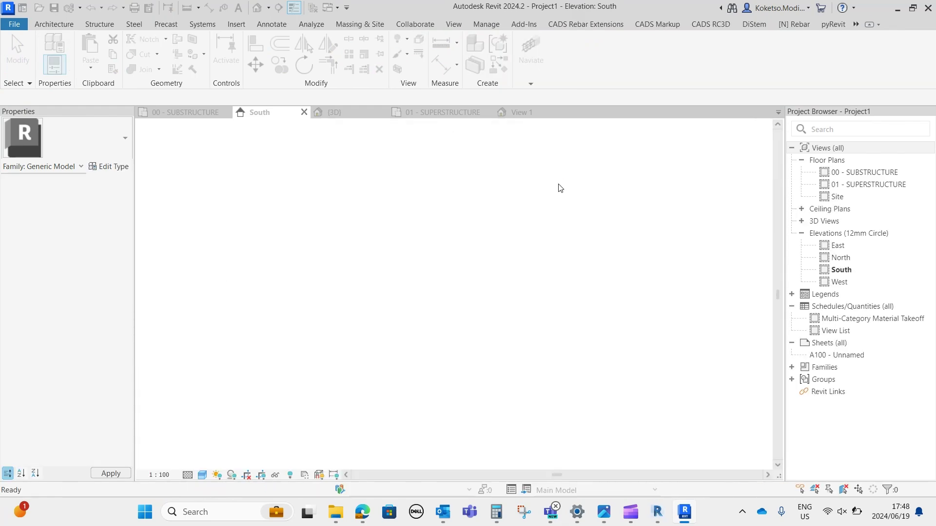
- Move the parapet 20 mm horizontally away from the end block to leave a joint gap
click(529, 181)
scroll(518, 181, up, 5)
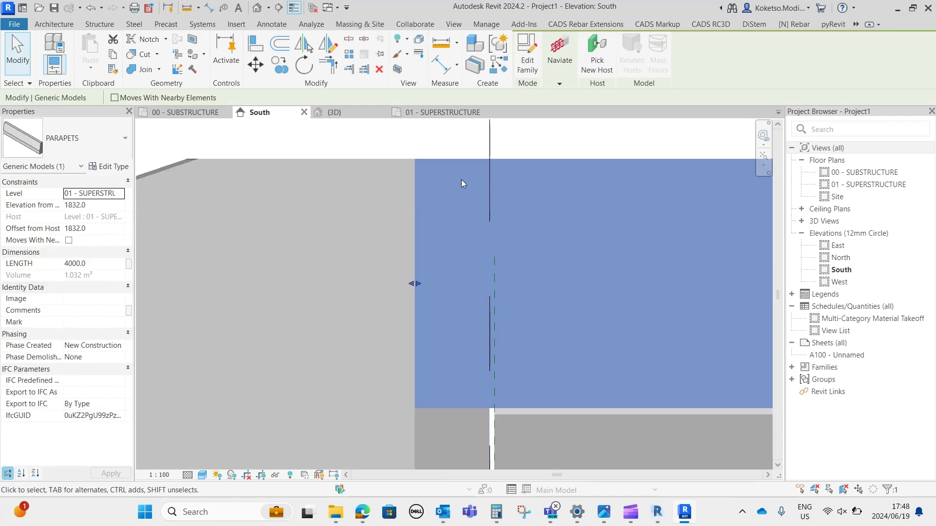
scroll(419, 164, up, 3)
click(255, 65)
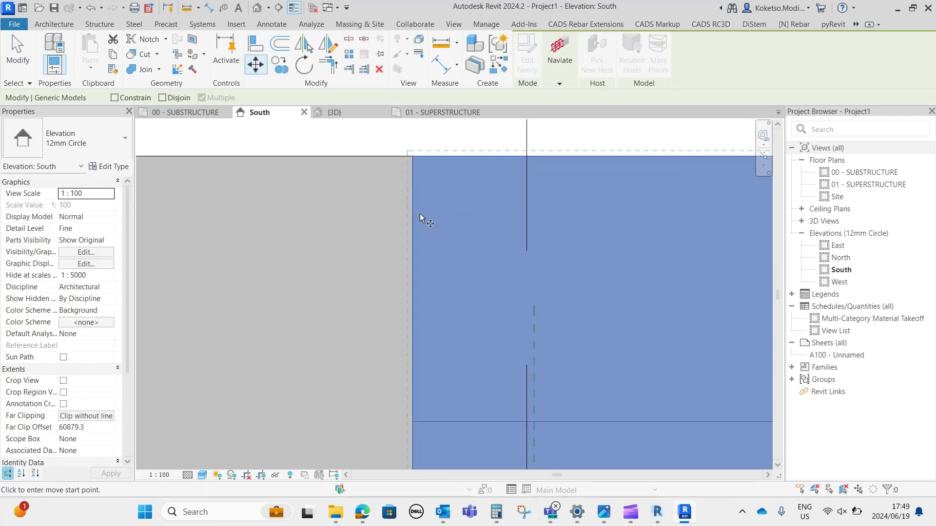
click(420, 214)
text(20)
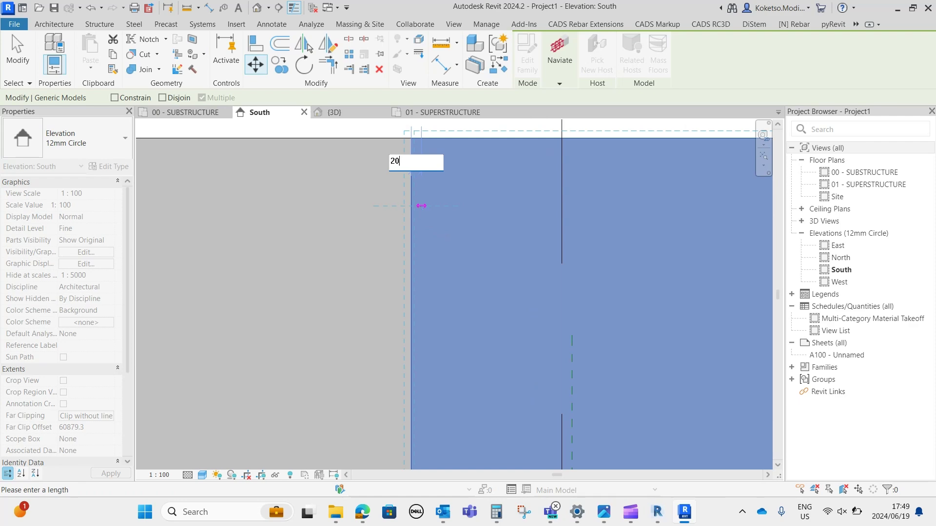
key(Return)
scroll(405, 232, down, 4)
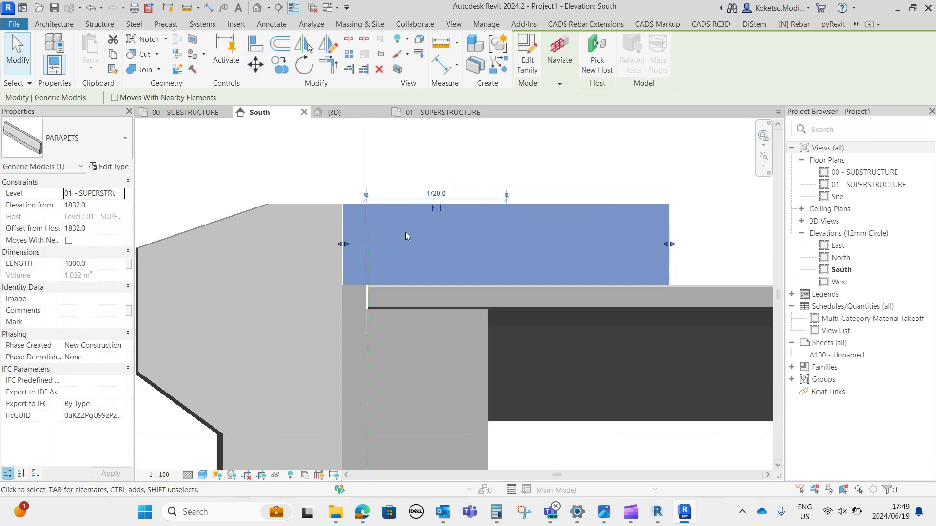
middle_drag(415, 236, 365, 238)
key(Escape)
- Set the parapet's LENGTH to 3200 mm
scroll(368, 236, down, 3)
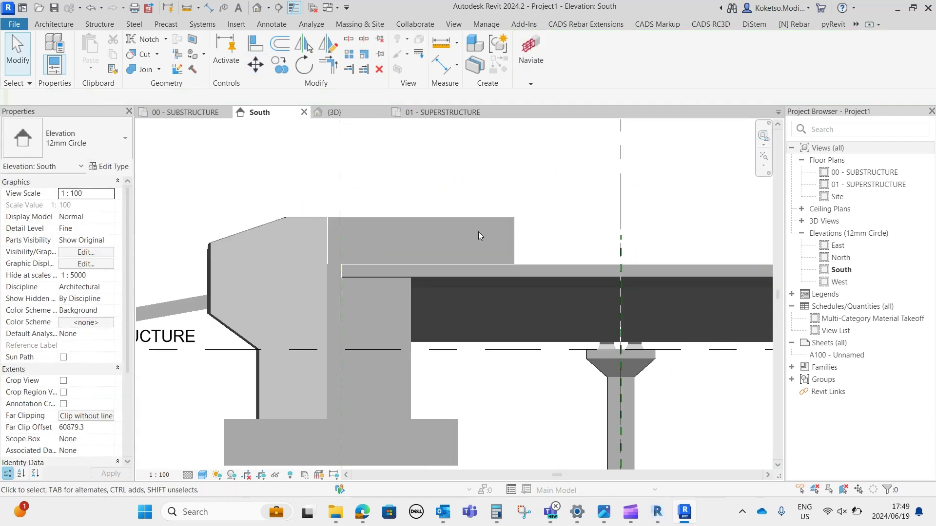
scroll(461, 230, up, 2)
click(436, 222)
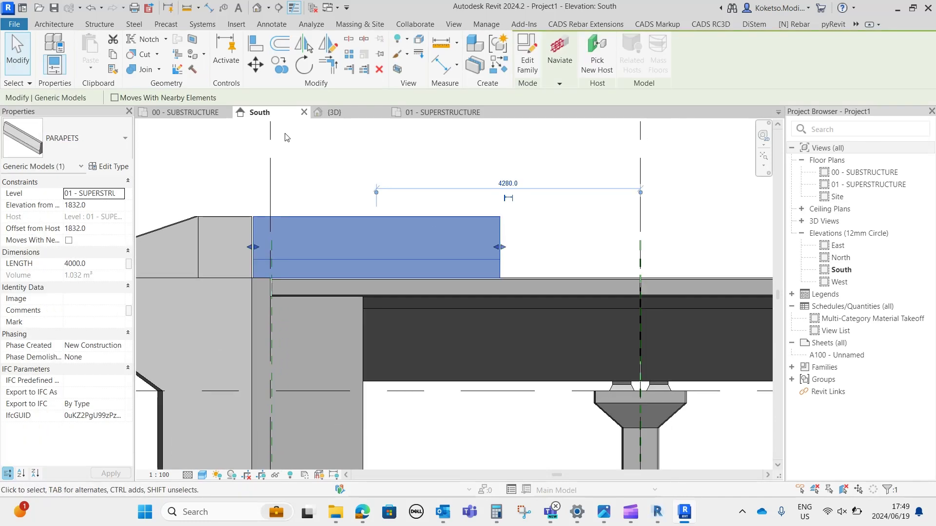
click(102, 264)
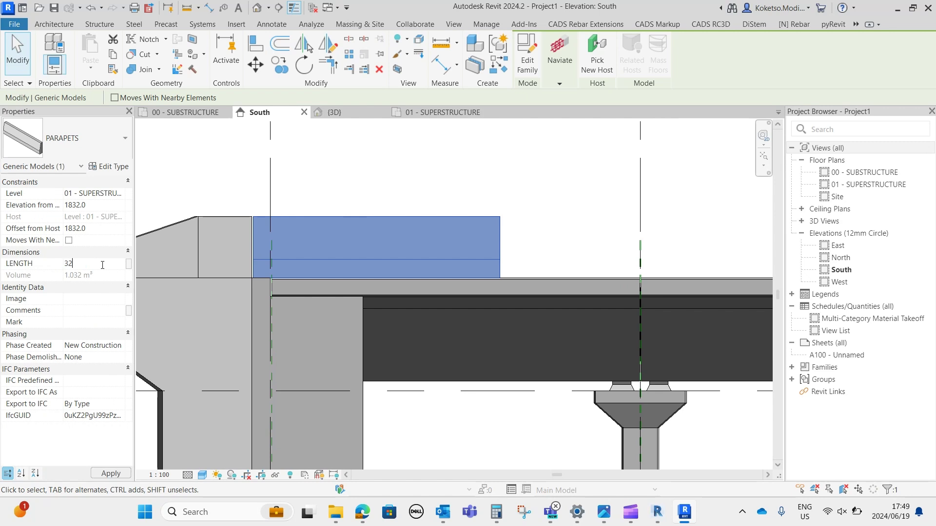
key(Return)
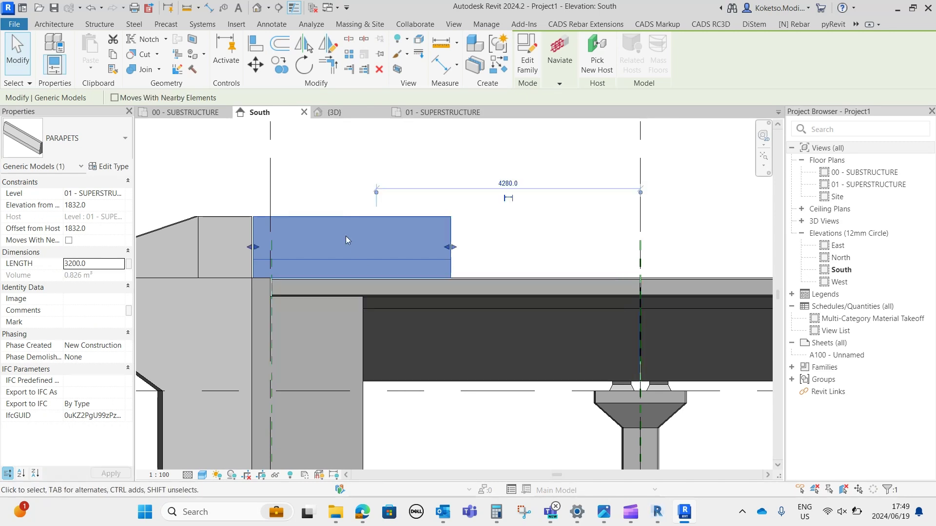
- Copy the parapet along the deck so the copy starts at the first parapet's far end
click(274, 68)
scroll(250, 260, up, 2)
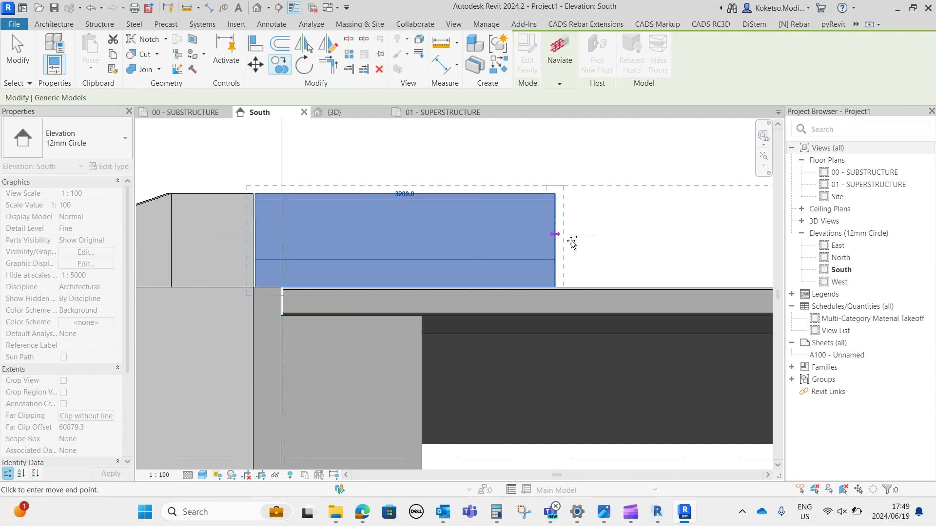
scroll(369, 245, up, 4)
key(Escape)
- Move the copied parapet 20 mm away from the first one to leave a joint gap
scroll(321, 199, up, 2)
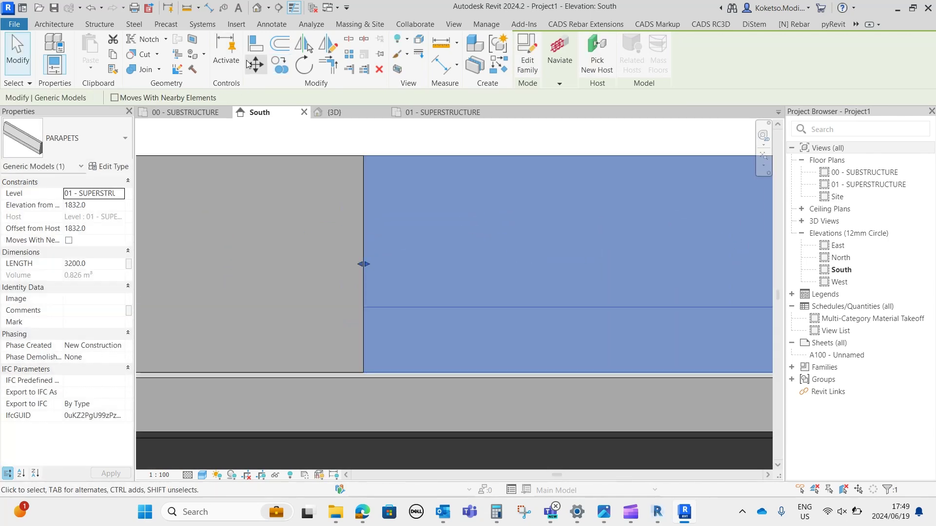
key(m)
key(v)
click(368, 233)
text(2)
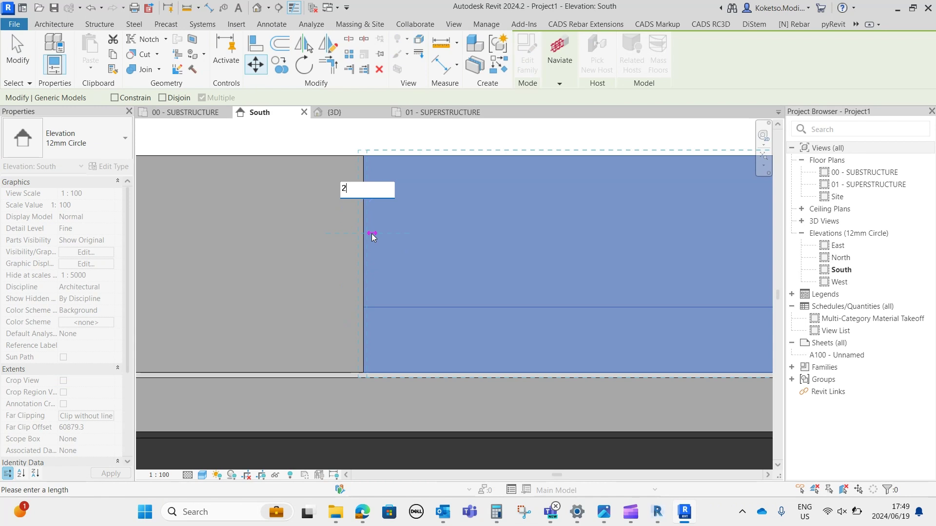
text(0)
key(Return)
- Set the second parapet's LENGTH to 3270 mm so it extends past the PIER-01 grid line
scroll(372, 233, down, 3)
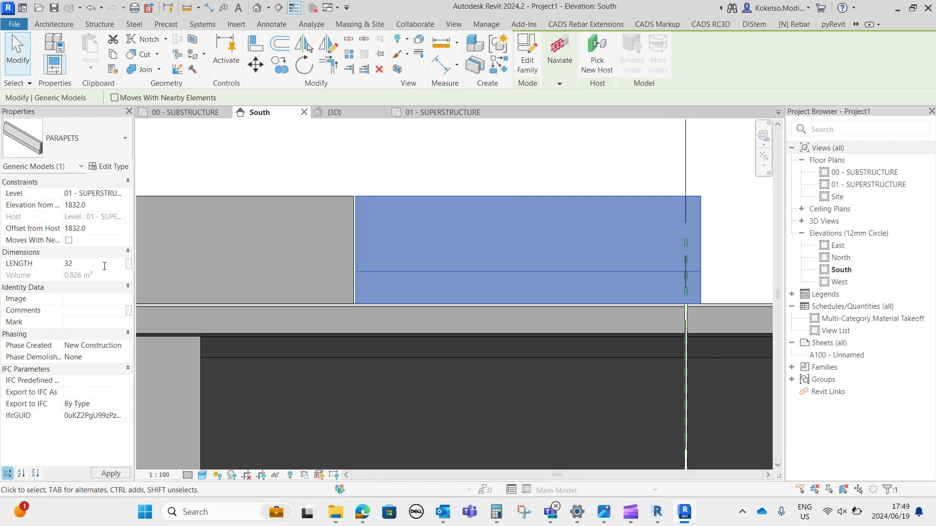
key(Return)
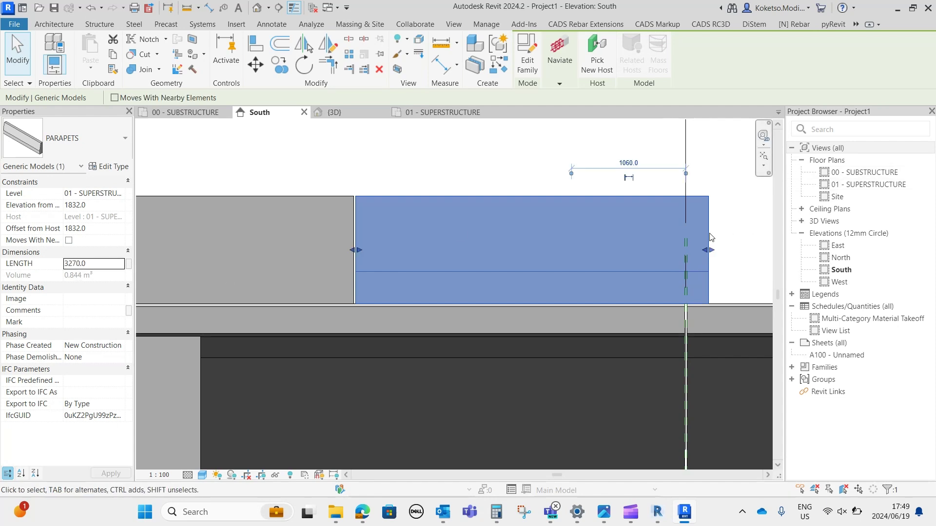
scroll(564, 232, down, 3)
scroll(537, 225, up, 2)
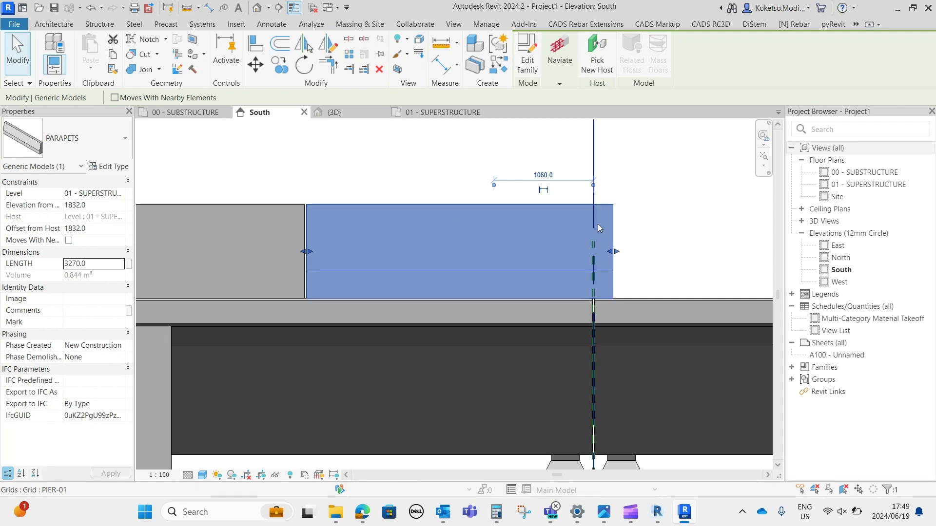
- Shorten the second parapet to 3050 mm so its far end stops at the deck joint on PIER-01
scroll(601, 246, up, 2)
scroll(601, 257, up, 2)
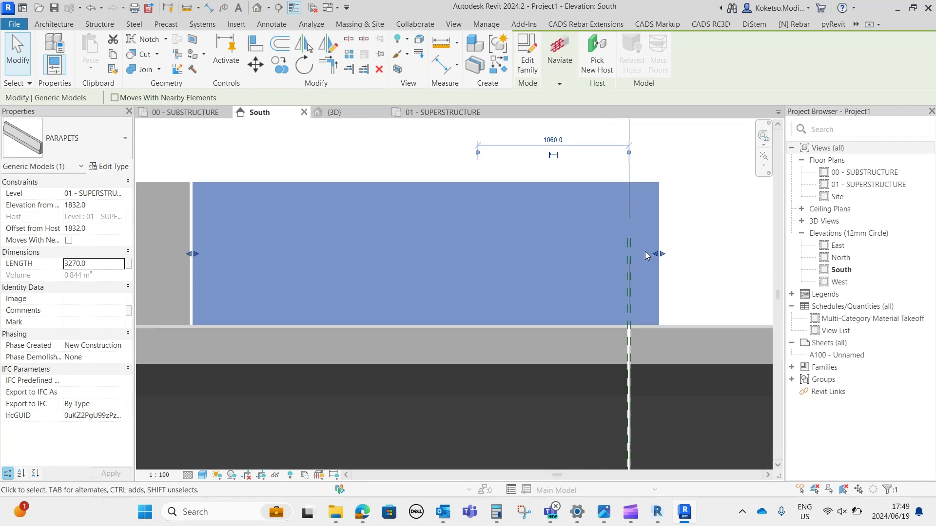
drag(661, 254, 624, 251)
scroll(376, 153, down, 3)
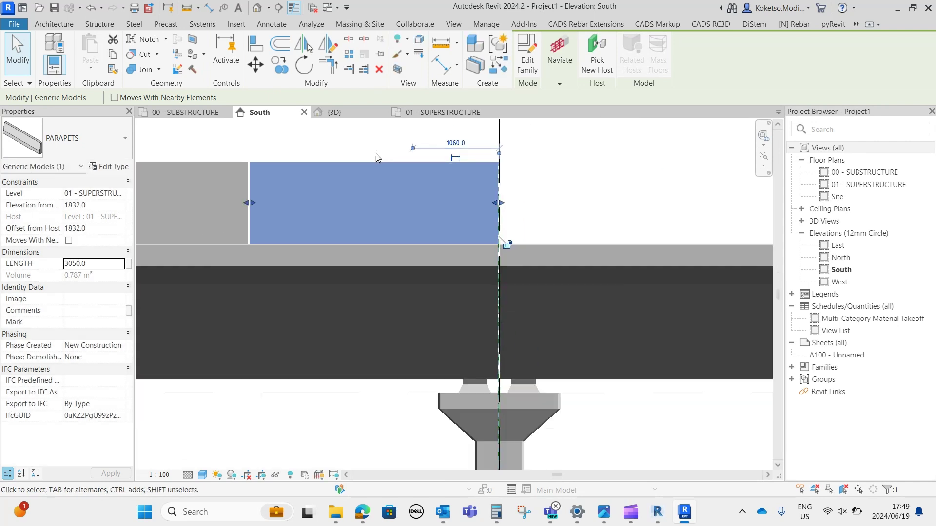
scroll(355, 190, down, 3)
key(Escape)
- Mirror the second parapet about the PIER-01 grid line to place a third parapet on the next span
scroll(418, 185, up, 2)
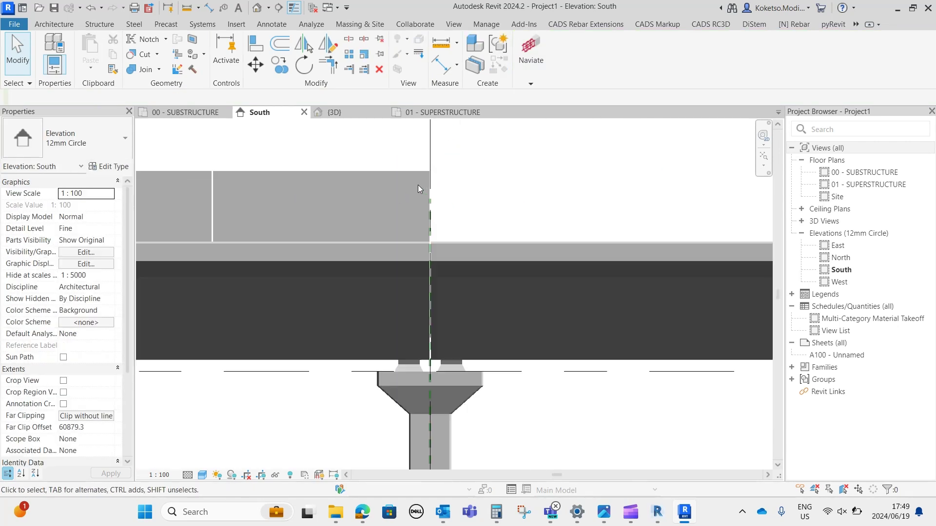
click(345, 176)
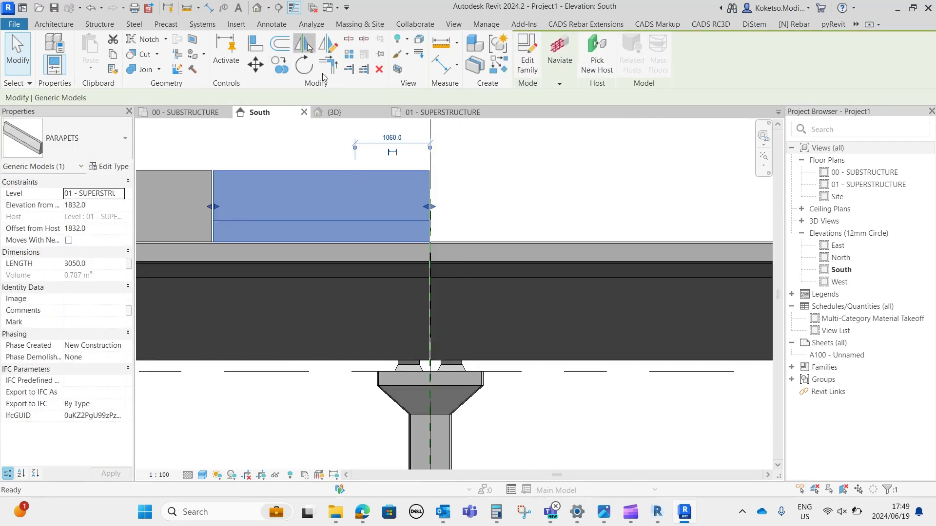
click(304, 44)
click(430, 146)
scroll(438, 182, down, 3)
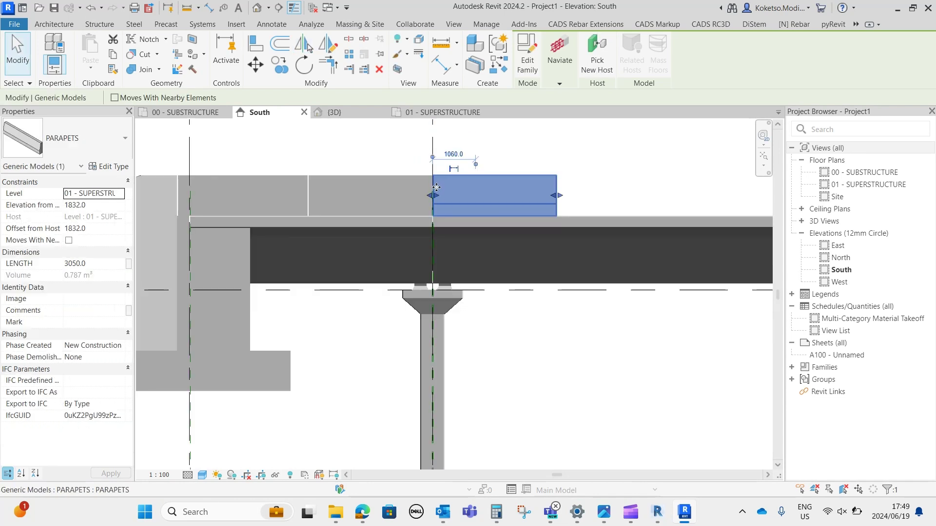
scroll(406, 199, down, 2)
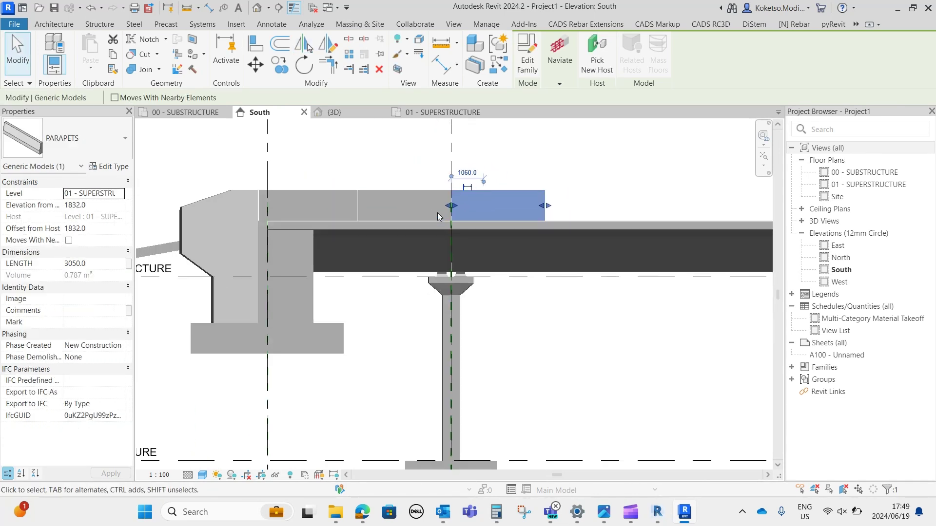
middle_drag(437, 212, 355, 249)
- Set the mirrored parapet's LENGTH to 3980 mm
scroll(292, 238, up, 4)
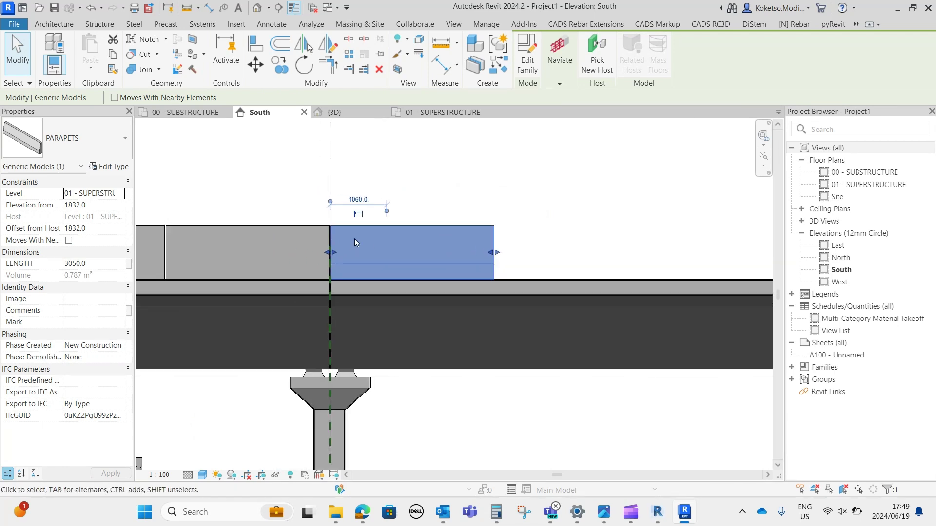
click(103, 264)
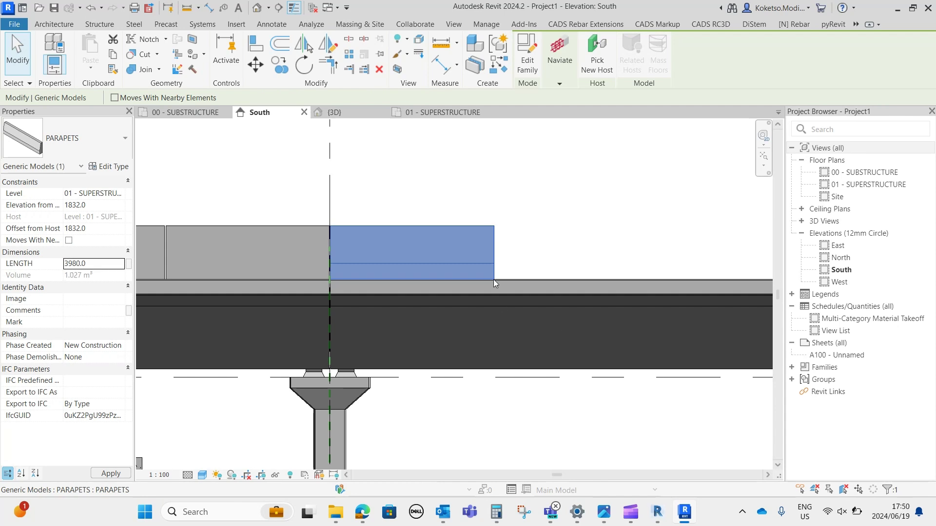
- Try to move the 3980 mm parapet along the deck so it starts at the far side of the PIER-01 joint
scroll(345, 242, up, 2)
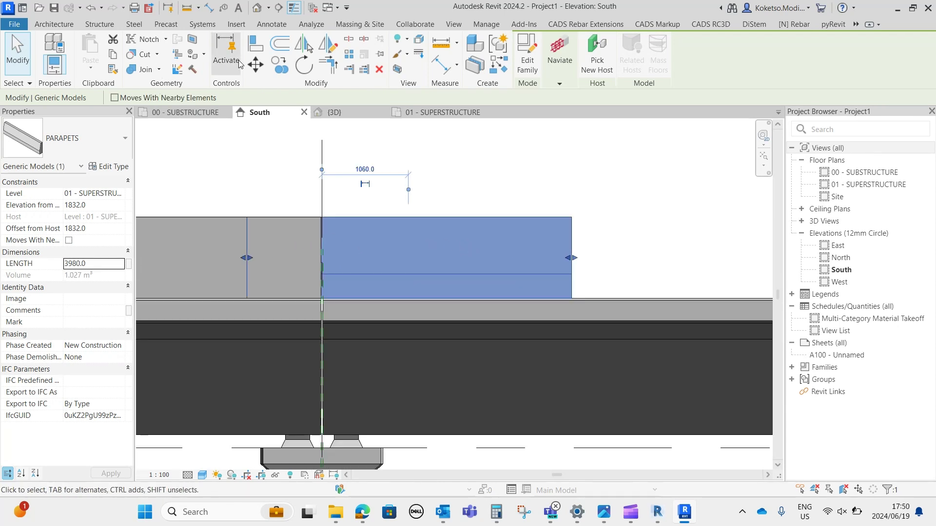
click(255, 64)
click(251, 233)
scroll(337, 223, up, 4)
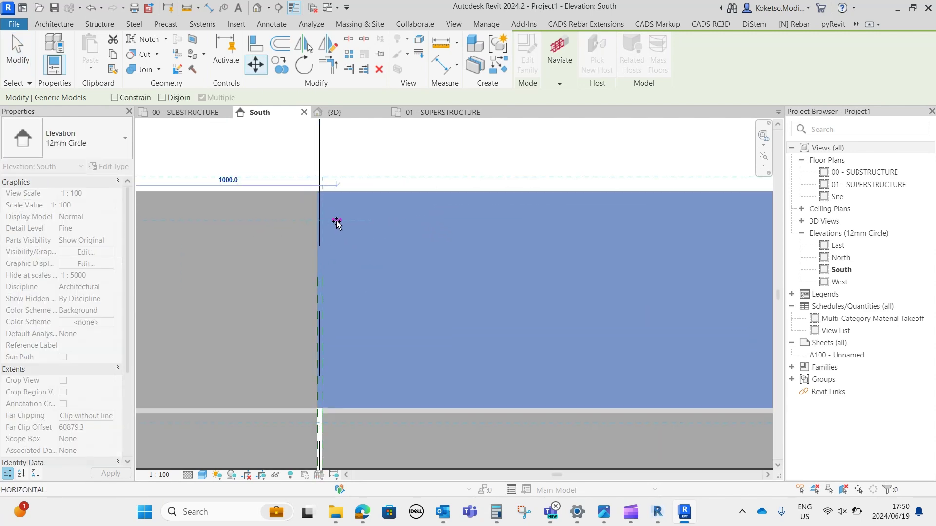
scroll(337, 223, up, 3)
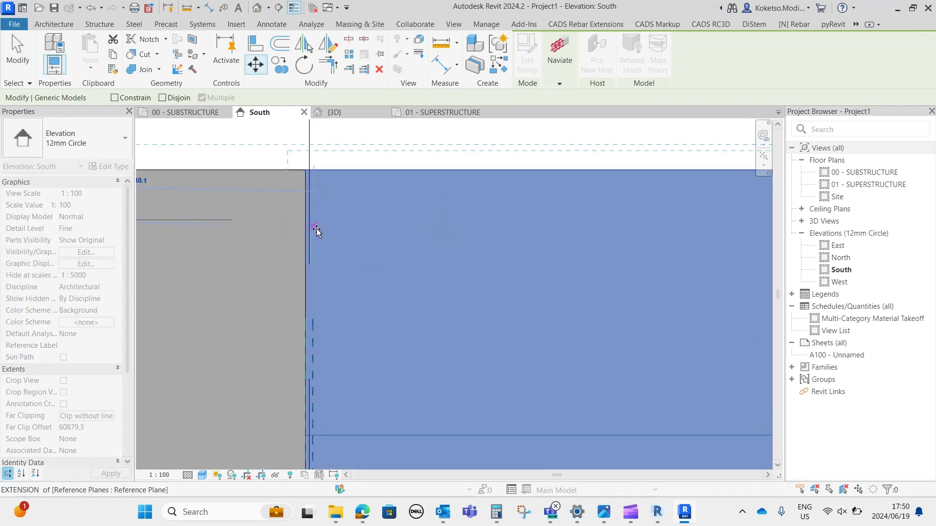
click(314, 229)
scroll(439, 209, down, 3)
scroll(423, 388, up, 2)
- Lift the 3980 mm parapet clear of the deck surface
scroll(423, 386, up, 2)
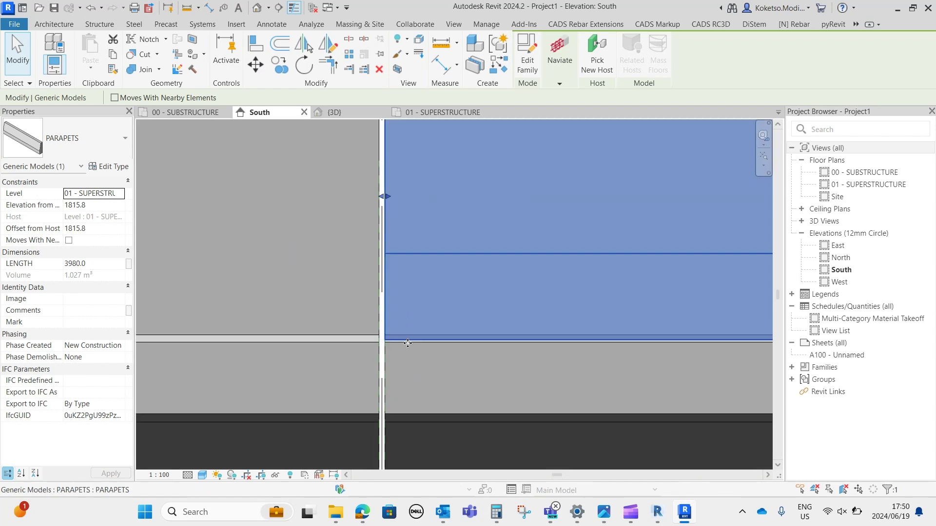
click(255, 65)
scroll(366, 323, up, 2)
click(417, 350)
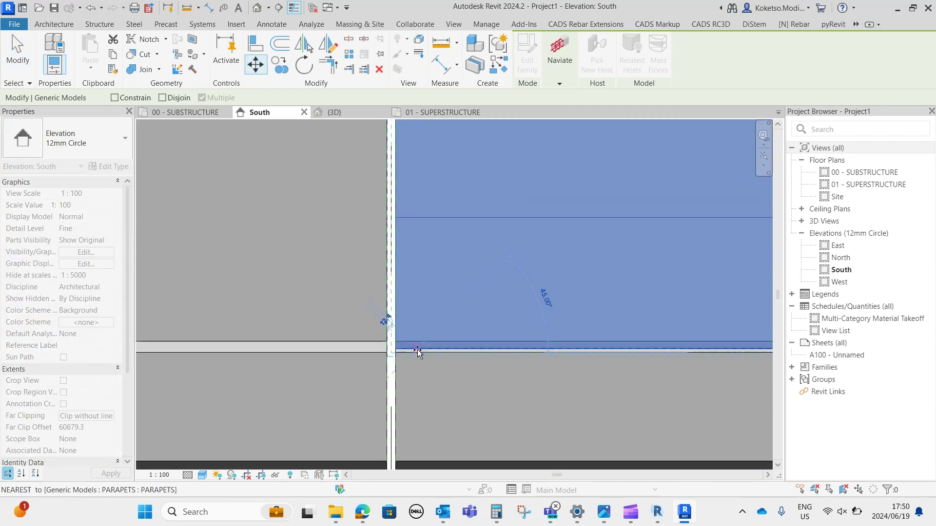
click(417, 349)
scroll(416, 349, up, 1)
drag(416, 346, 415, 316)
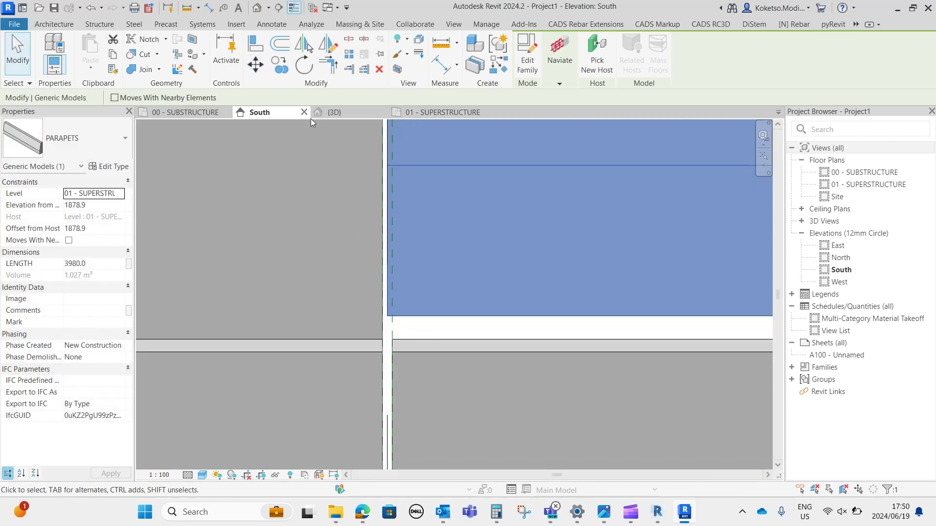
- Move the 3980 mm parapet's lower near corner onto the precast deck's upper corner at the PIER-01 joint
click(254, 69)
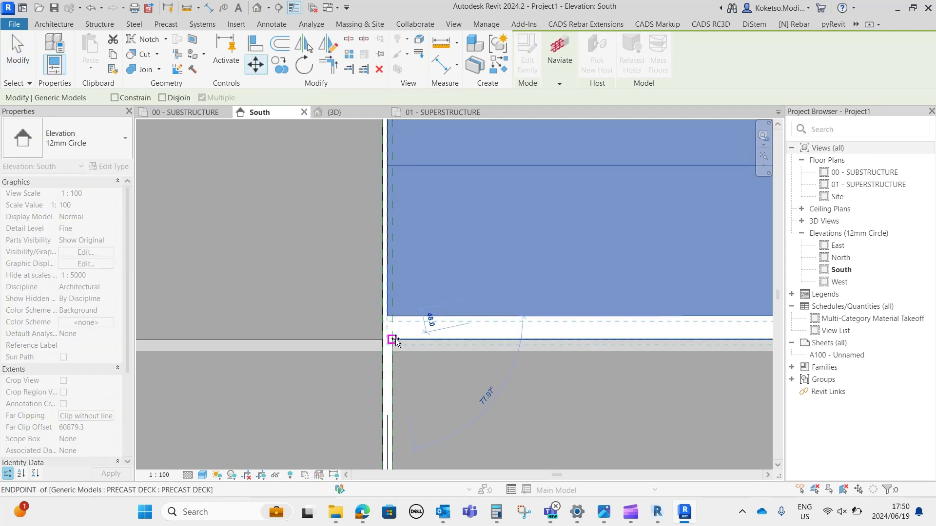
click(395, 339)
scroll(431, 200, down, 3)
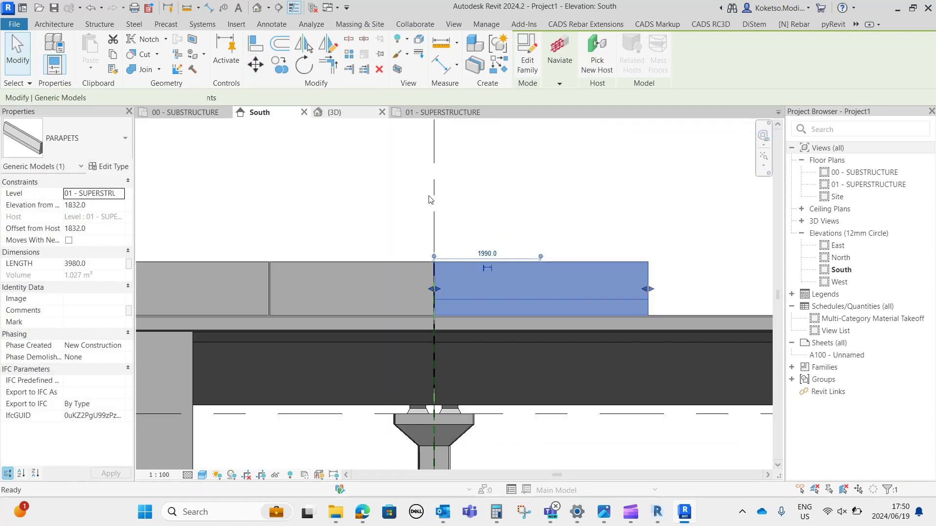
- Inspect the row of parapets along the deck edge in the 3D view
click(335, 113)
scroll(338, 379, up, 6)
key(Escape)
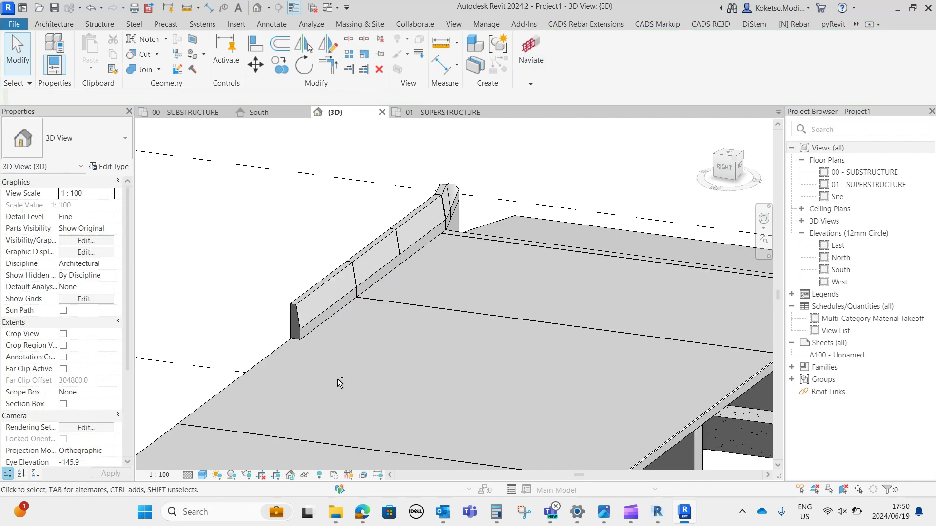
shift+middle_drag(337, 379, 428, 278)
- Copy the 3980 mm parapet in the South elevation so the copy starts at the original's far end
click(428, 278)
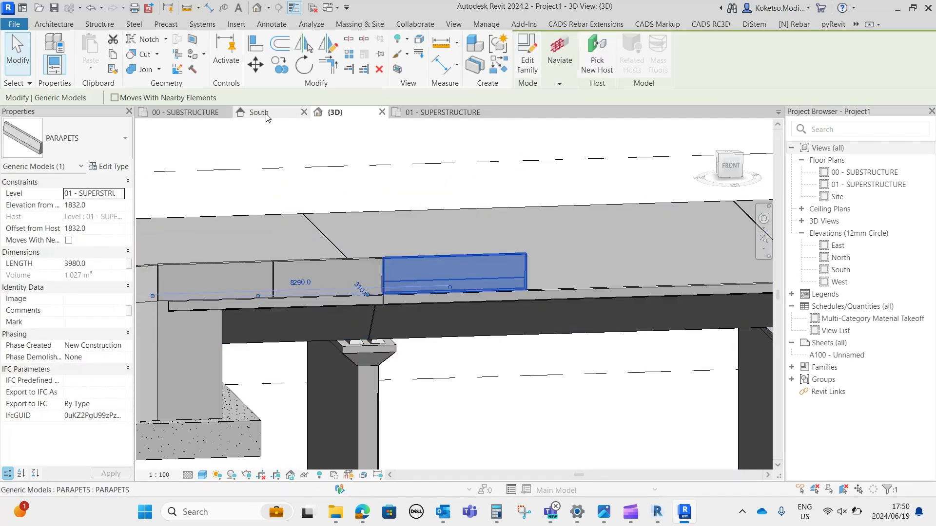
click(267, 117)
scroll(342, 235, up, 4)
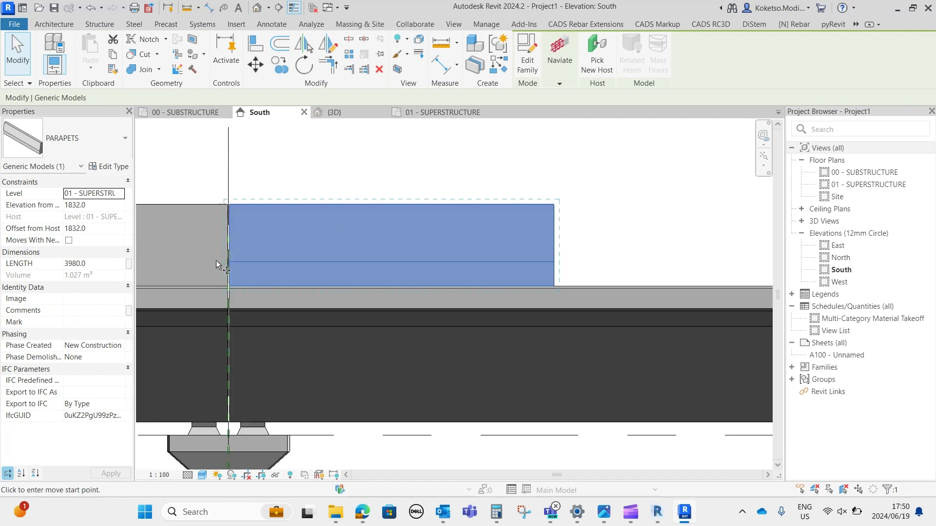
scroll(216, 260, up, 1)
click(236, 229)
middle_drag(449, 233, 151, 244)
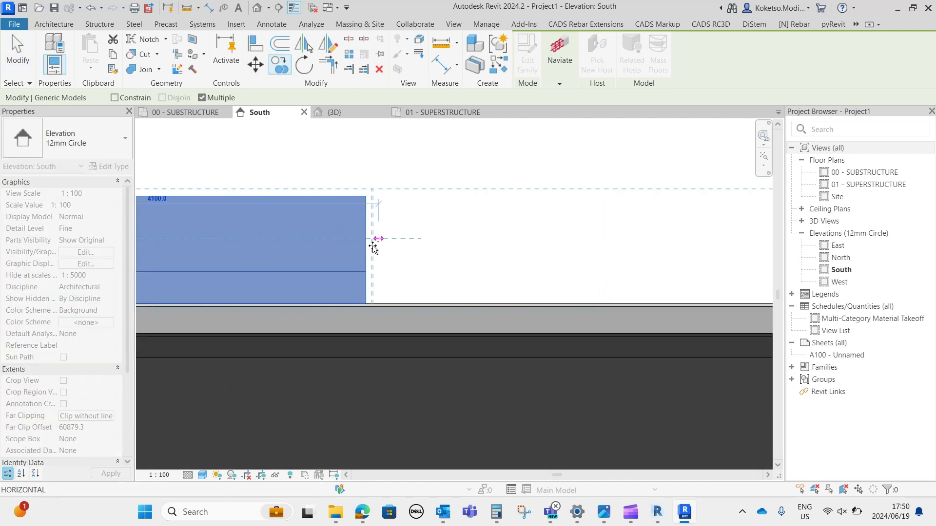
click(367, 245)
- Move the copied parapet 20 mm away from the first 3980 mm parapet to leave a joint gap
scroll(379, 240, up, 2)
key(m)
key(v)
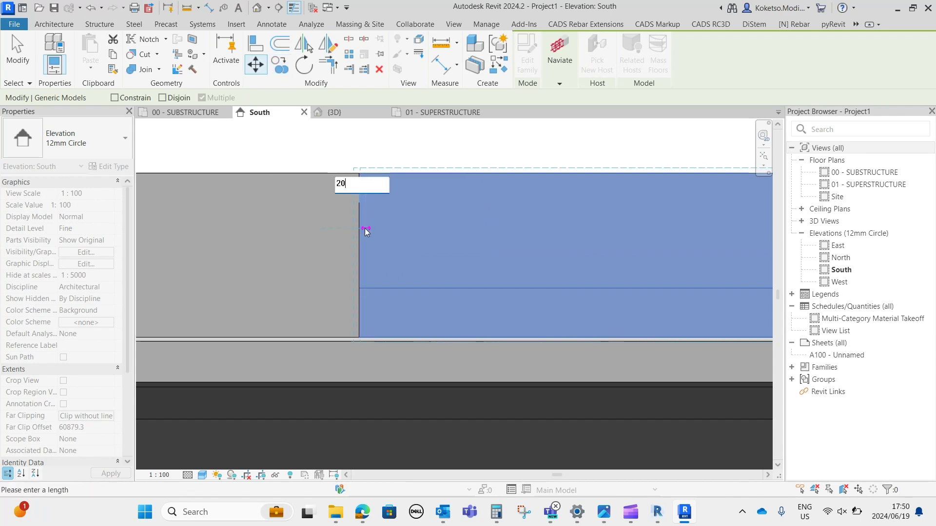
key(Return)
scroll(458, 235, down, 4)
- Copy the second 3980 mm parapet end to end to add a third one reaching towards PIER-02
scroll(444, 227, up, 2)
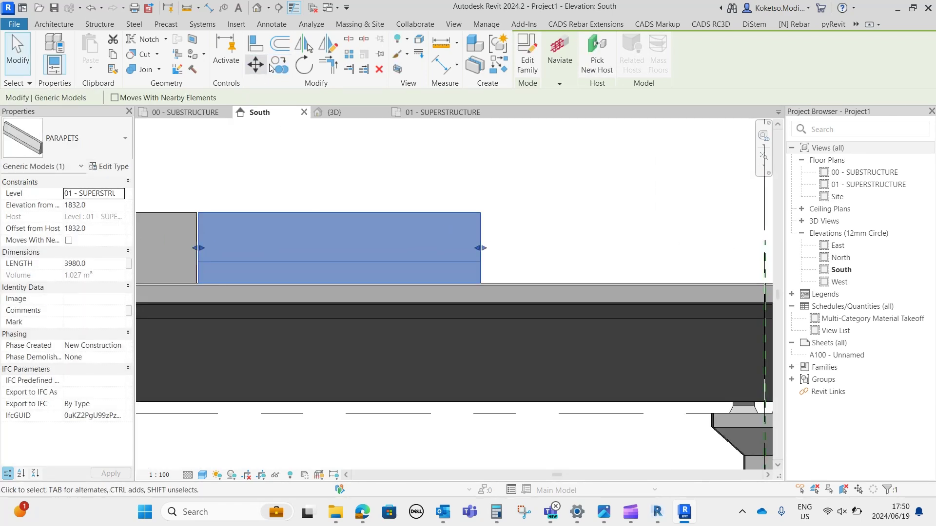
scroll(224, 214, up, 2)
key(c)
key(o)
click(181, 228)
middle_drag(628, 230, 385, 217)
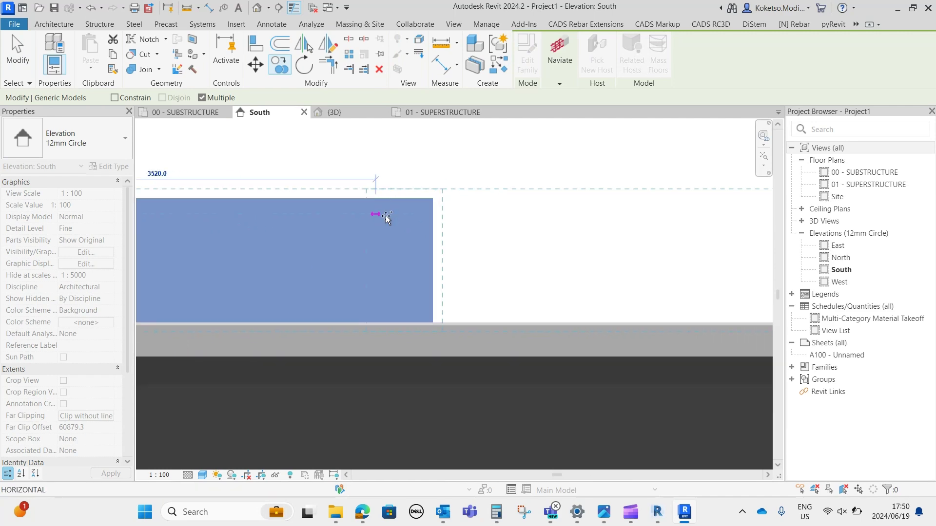
click(437, 218)
- Move the last parapet before PIER-02 20 mm along the deck to form its joint gap
scroll(436, 222, up, 2)
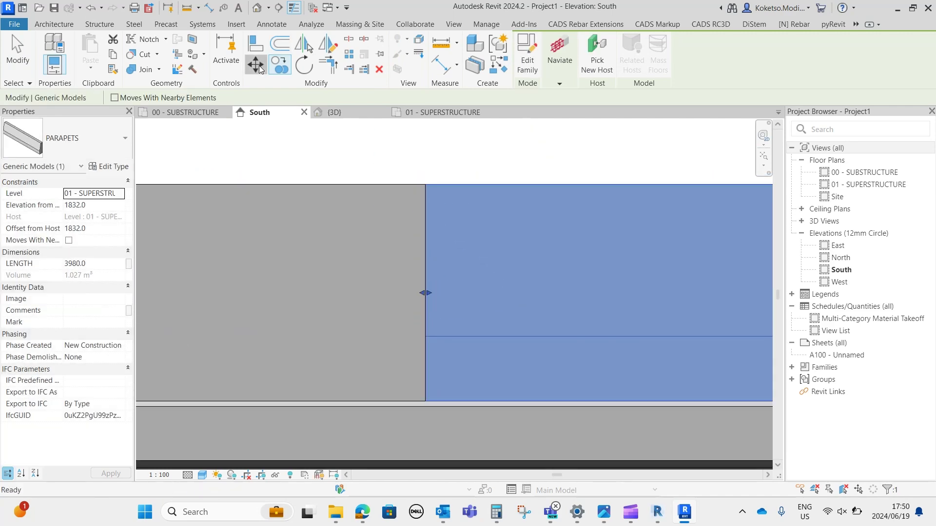
key(m)
key(v)
click(428, 229)
text(20)
key(Return)
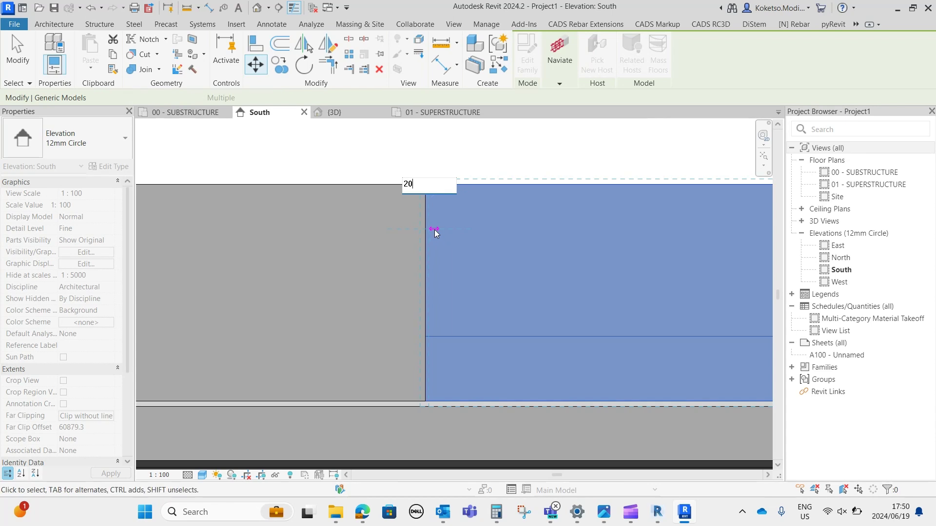
scroll(434, 230, down, 3)
scroll(768, 242, up, 10)
scroll(744, 207, down, 11)
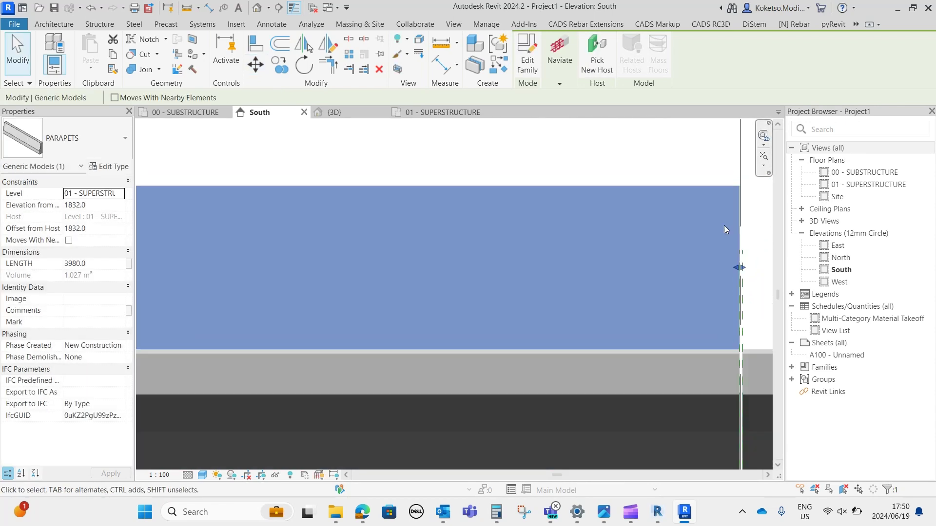
- Mirror the three 3980 mm parapets between PIER-01 and PIER-02 about the PIER-02 grid line
scroll(488, 234, down, 2)
drag(513, 179, 264, 241)
middle_drag(492, 211, 355, 190)
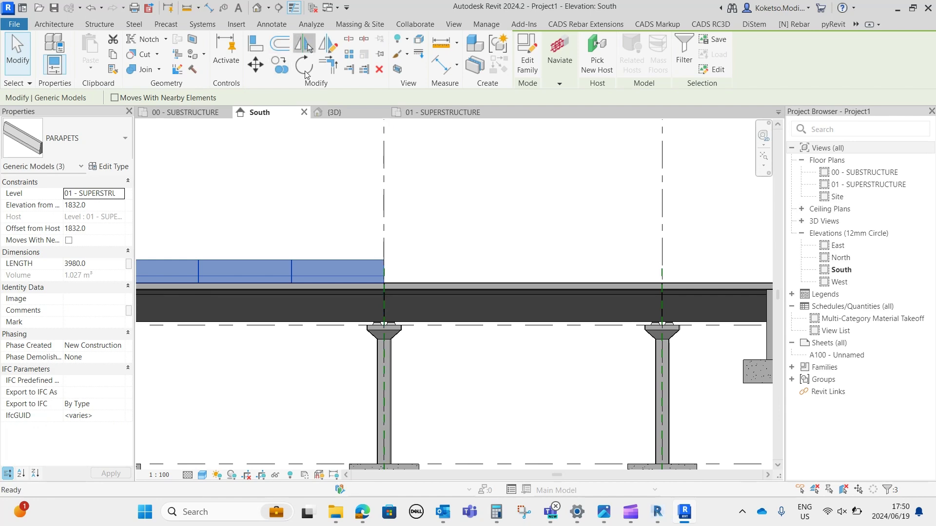
click(384, 198)
middle_drag(490, 178, 307, 185)
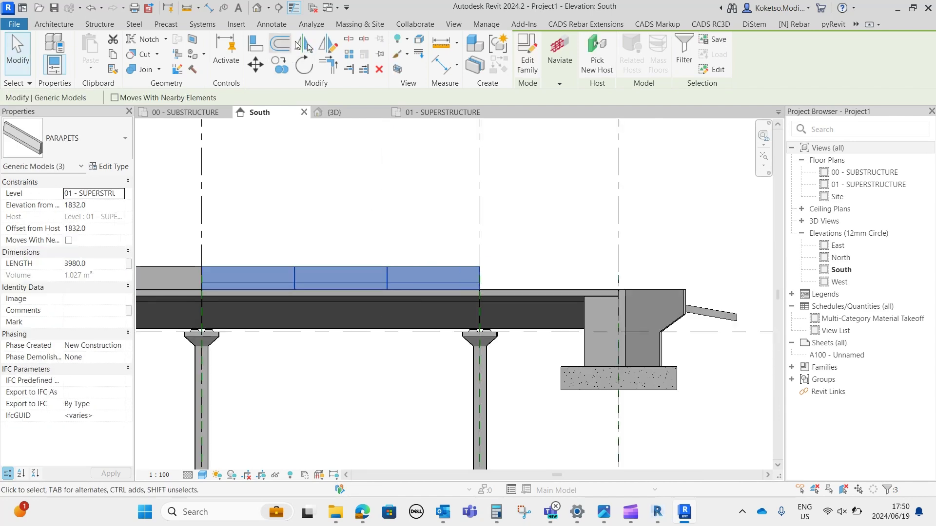
- Mirror the two parapets between ABUTMENT-01 and PIER-01 about the PIER-02 grid line
middle_drag(312, 238, 632, 235)
scroll(633, 235, down, 3)
scroll(326, 252, up, 5)
click(389, 235)
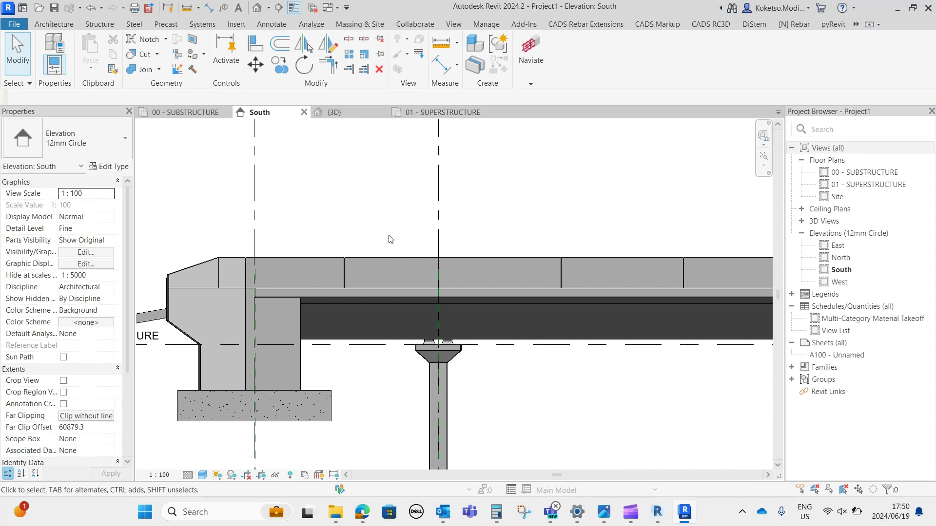
drag(302, 264, 301, 265)
scroll(314, 254, down, 2)
click(305, 44)
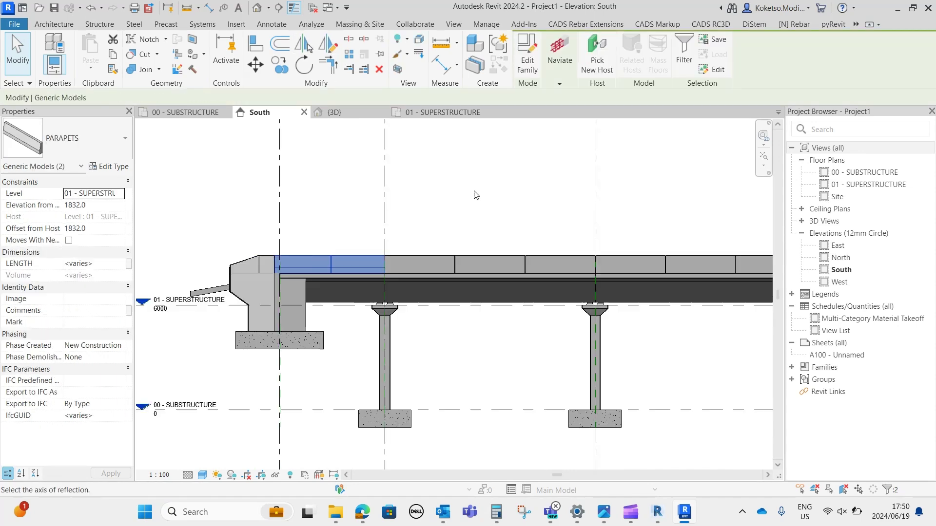
scroll(528, 287, down, 2)
middle_drag(528, 287, 360, 271)
click(398, 229)
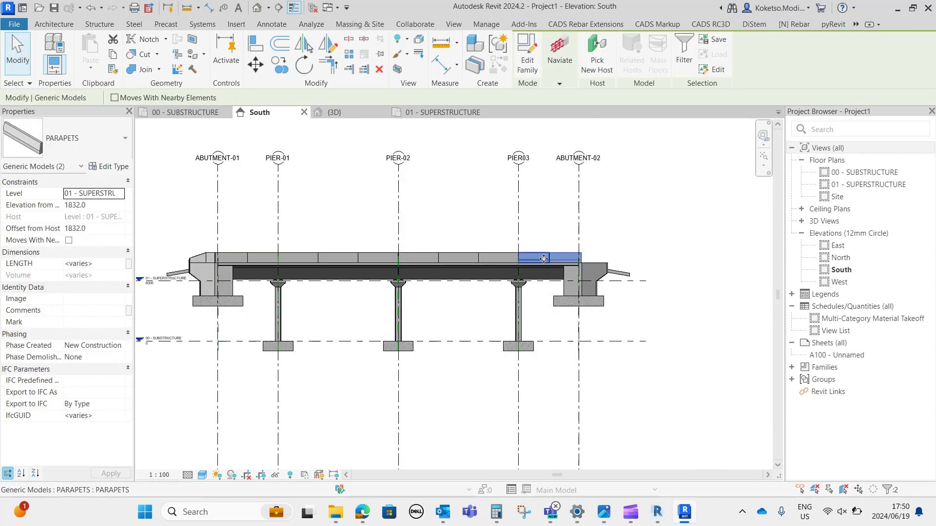
- Mirror the end block at ABUTMENT-01 about the PIER-02 grid line onto ABUTMENT-02
click(202, 258)
click(307, 44)
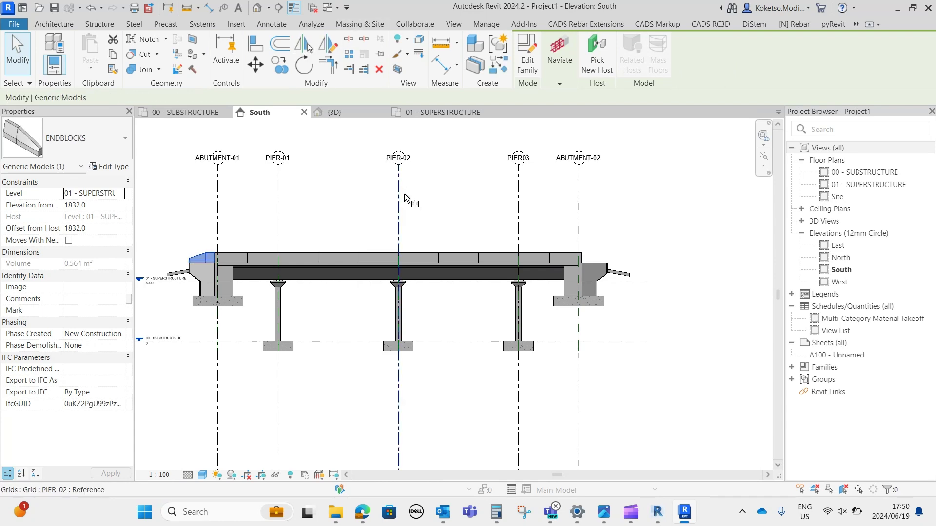
click(398, 207)
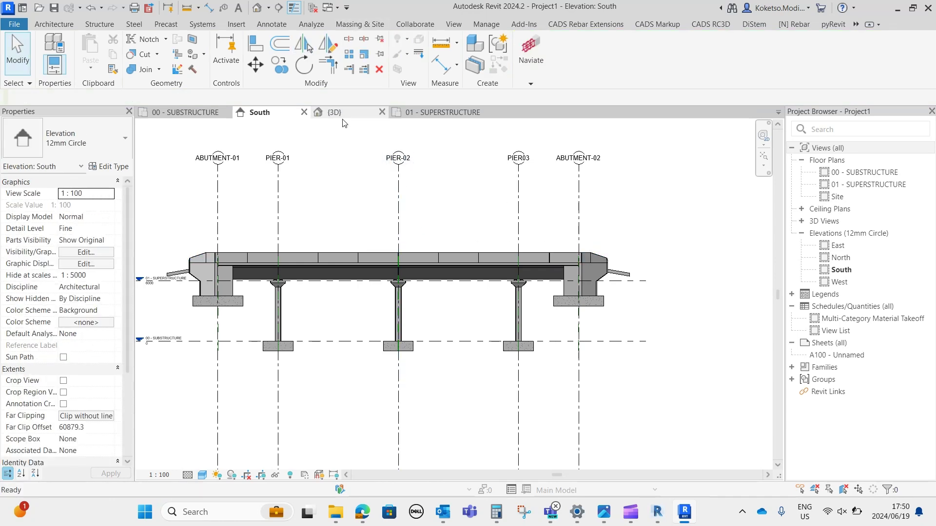
- Inspect the completed parapet line and end blocks along the bridge edge in the 3D view
click(335, 112)
scroll(450, 291, down, 4)
shift+middle_drag(399, 330, 538, 315)
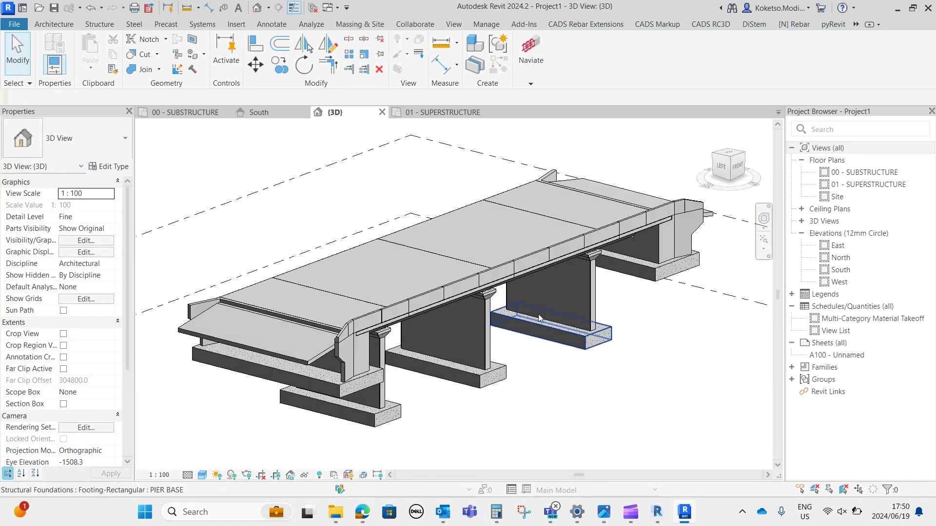
scroll(634, 261, up, 4)
shift+middle_drag(597, 376, 626, 379)
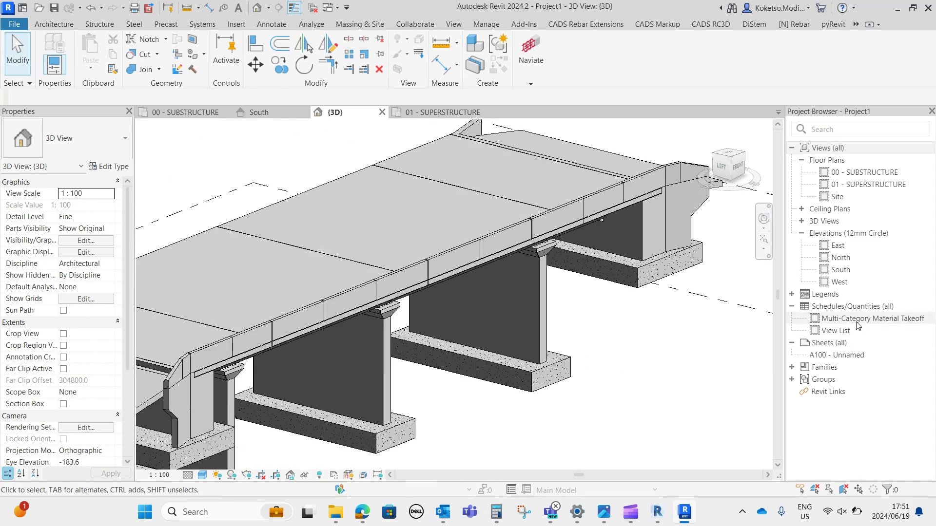
- Examine the Multi-Category Material Takeoff schedule down to its grand total, then close it and dismiss the save reminder
scroll(510, 283, down, 3)
click(832, 319)
click(833, 320)
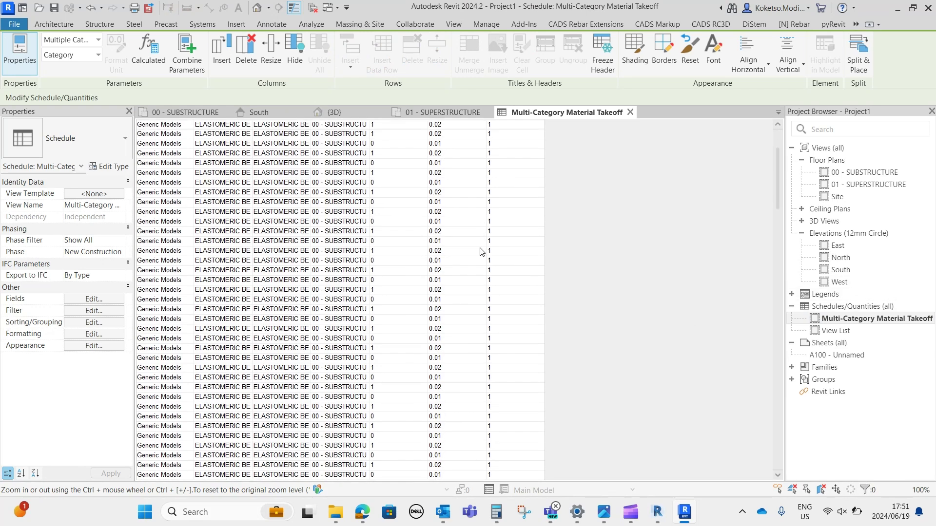
drag(778, 142, 798, 443)
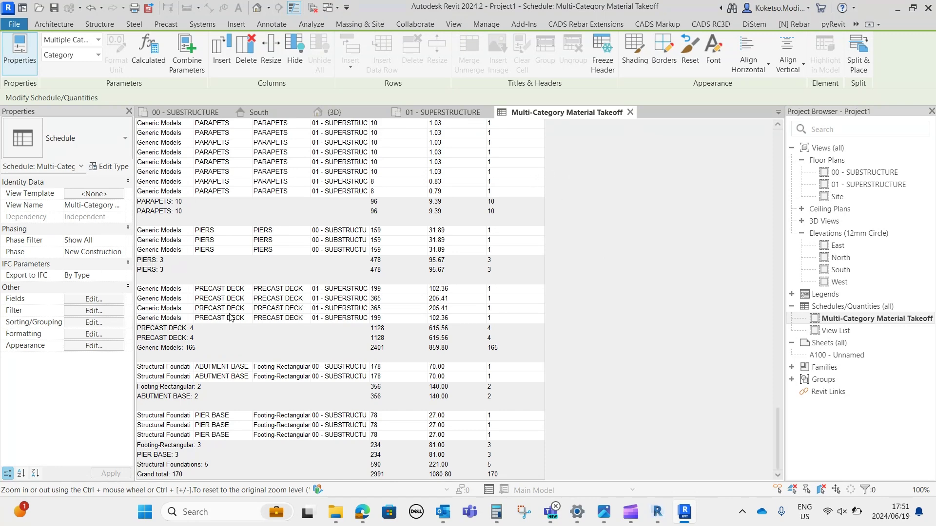
click(631, 112)
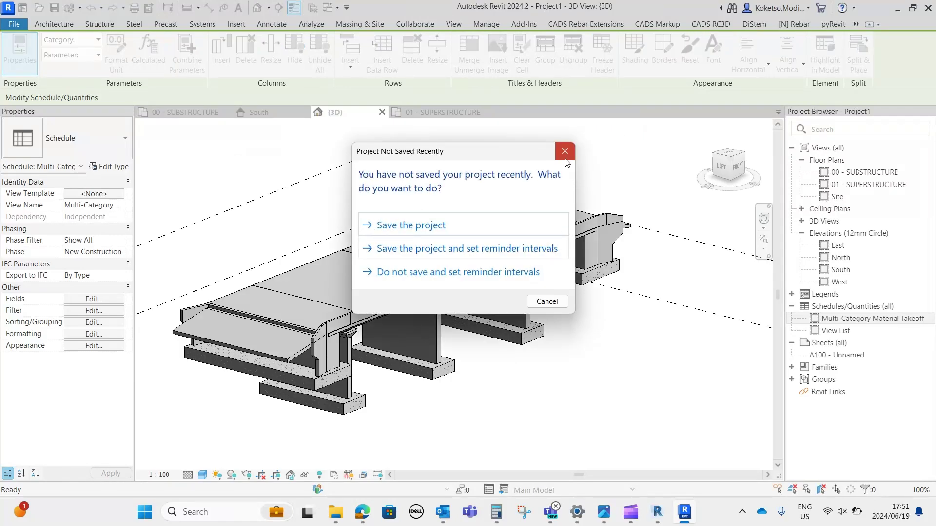
click(565, 158)
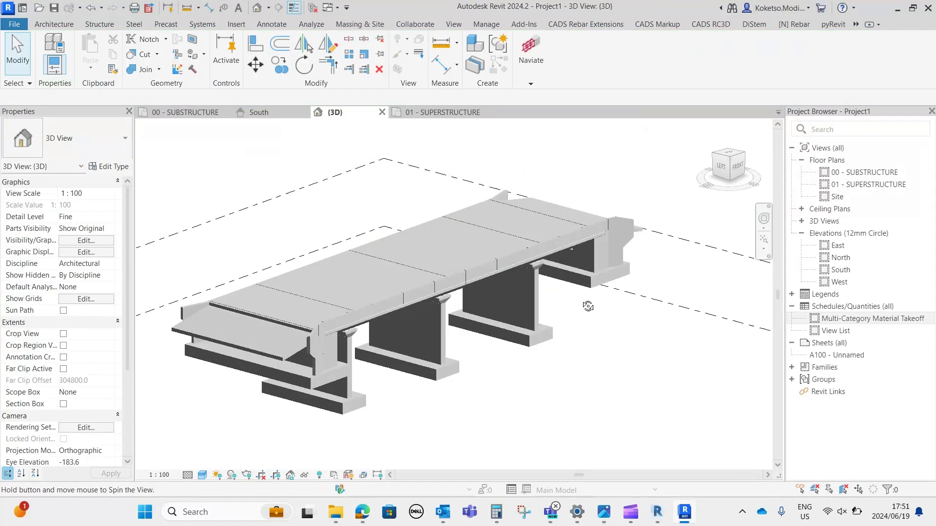
- Examine the bridge's abutments, piers, deck and single parapet line from several angles in the 3D view
shift+middle_drag(588, 306, 541, 280)
scroll(556, 280, up, 3)
scroll(561, 273, down, 3)
shift+middle_drag(538, 222, 609, 287)
scroll(560, 238, up, 3)
click(516, 189)
scroll(522, 215, up, 2)
scroll(610, 287, down, 2)
shift+middle_drag(559, 310, 634, 320)
click(619, 332)
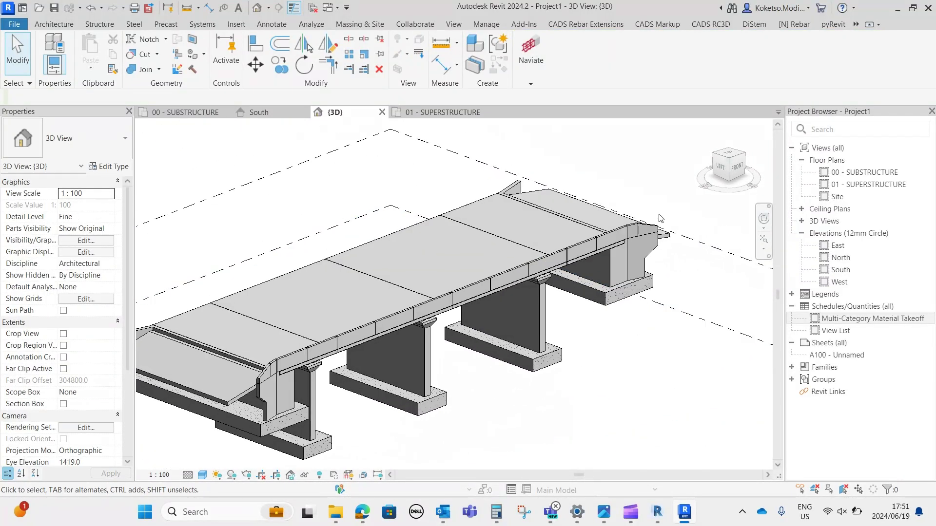
- Mirror all end blocks and parapets about the CL grid line onto the opposite deck edge in the 01 - SUPERSTRUCTURE plan
click(642, 233)
scroll(613, 248, up, 1)
middle_drag(613, 249, 627, 219)
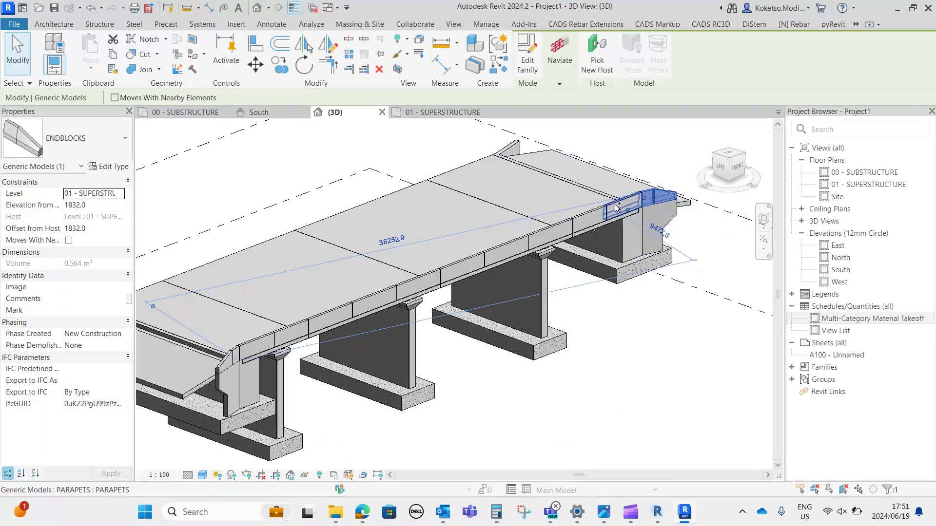
ctrl+click(590, 218)
right_click(589, 218)
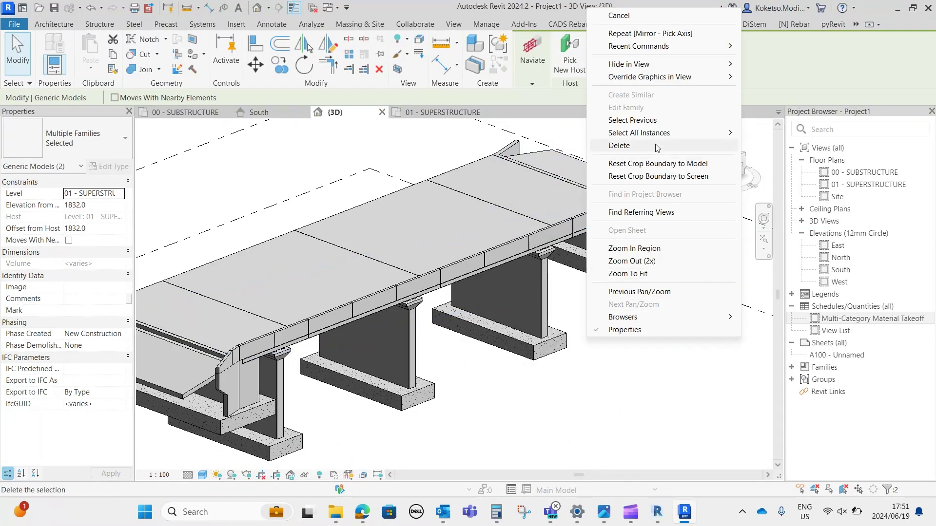
mouse_move(657, 132)
click(829, 133)
scroll(483, 196, down, 1)
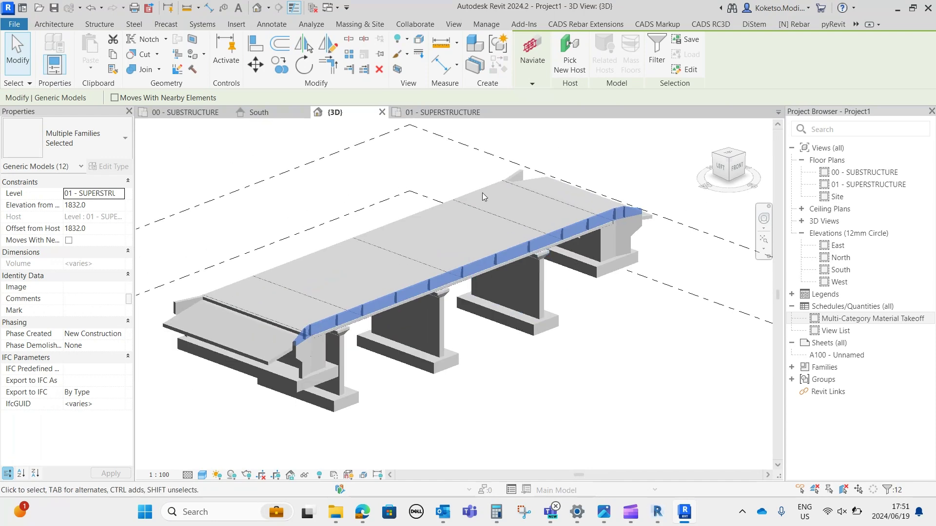
click(422, 112)
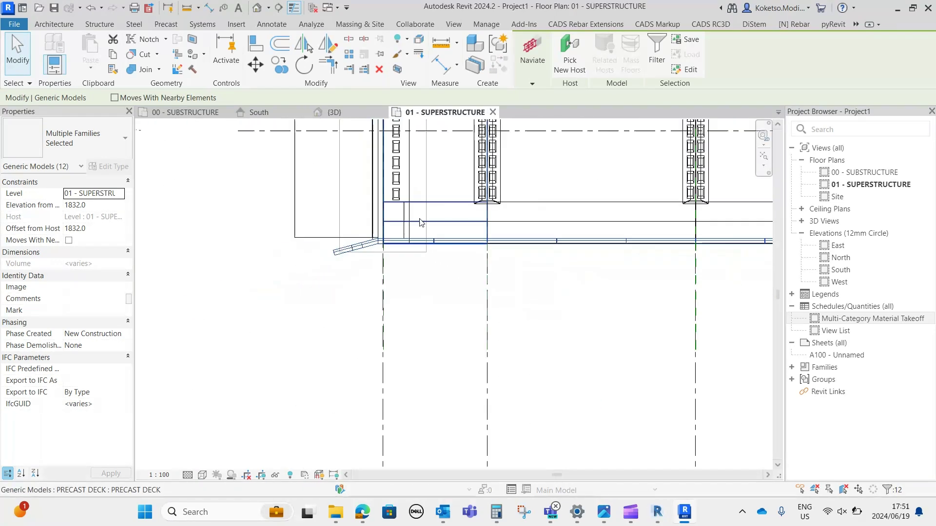
scroll(420, 223, down, 1)
middle_drag(420, 222, 231, 328)
click(305, 44)
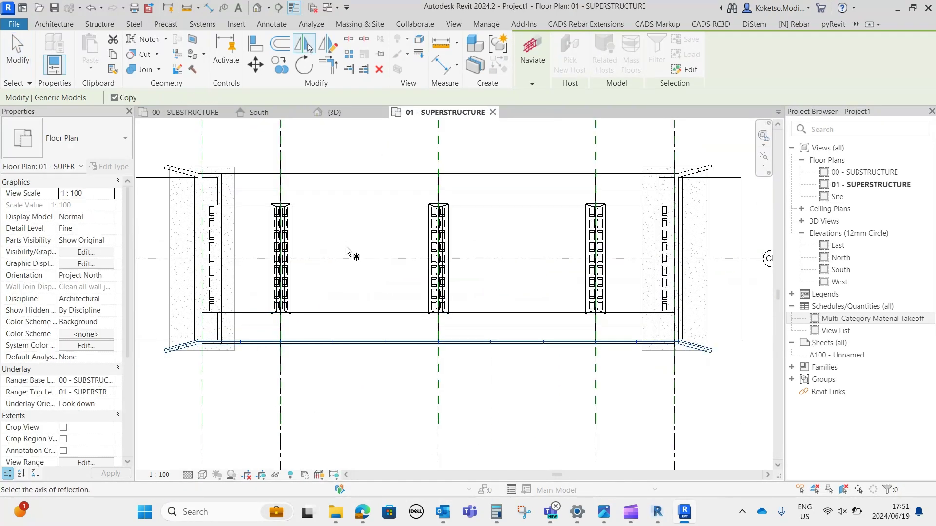
click(347, 258)
click(322, 151)
- Inspect the parapets and end blocks along both deck edges in the 3D view
click(342, 115)
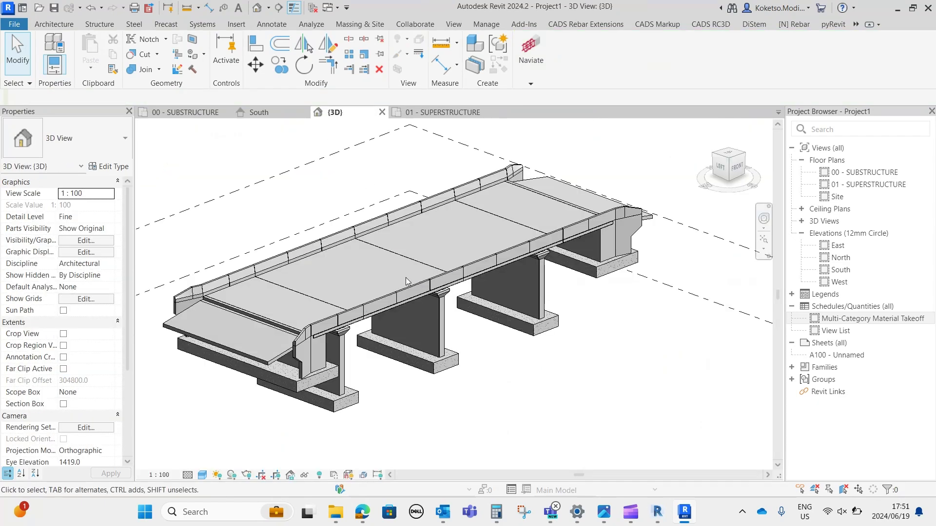
scroll(456, 303, down, 2)
shift+middle_drag(455, 312, 428, 282)
scroll(428, 281, up, 2)
shift+middle_drag(541, 349, 634, 410)
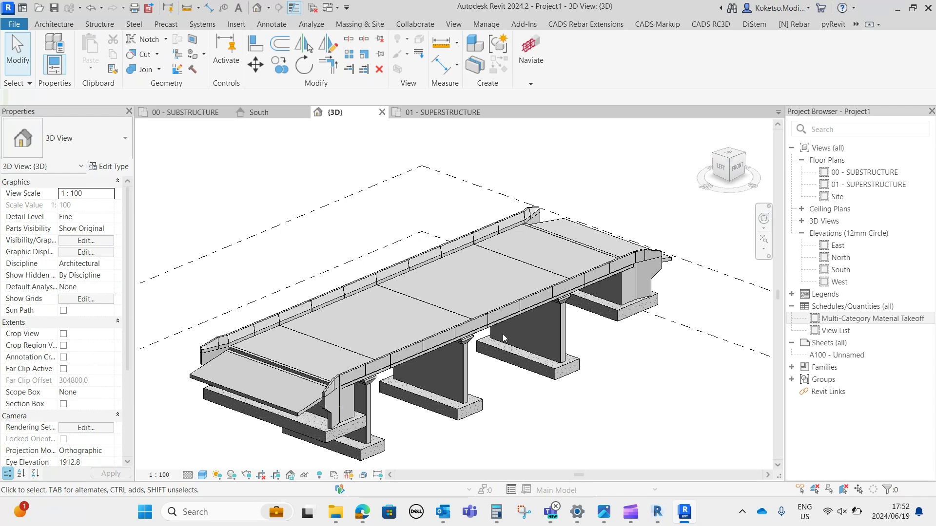
shift+middle_drag(446, 387, 469, 352)
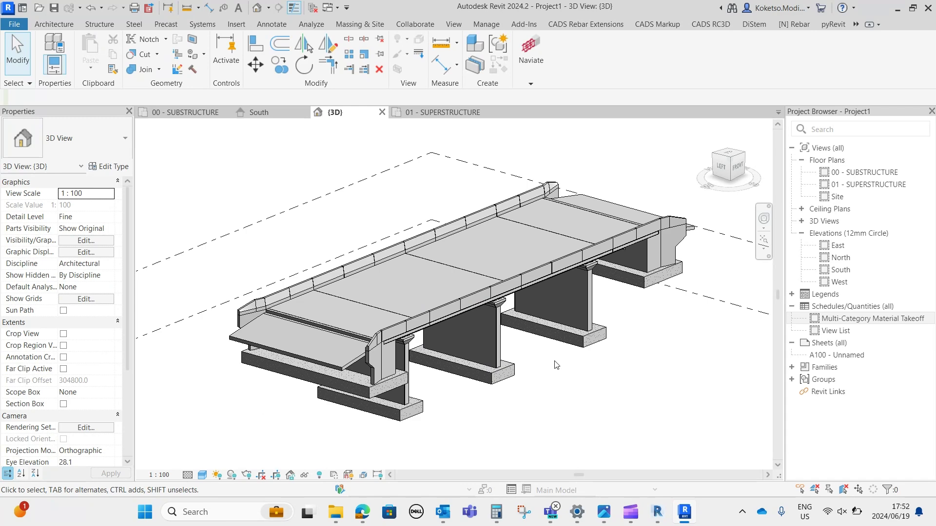
mouse_move(481, 333)
shift+middle_down()
mouse_move(451, 332)
mouse_move(470, 337)
shift+middle_up()
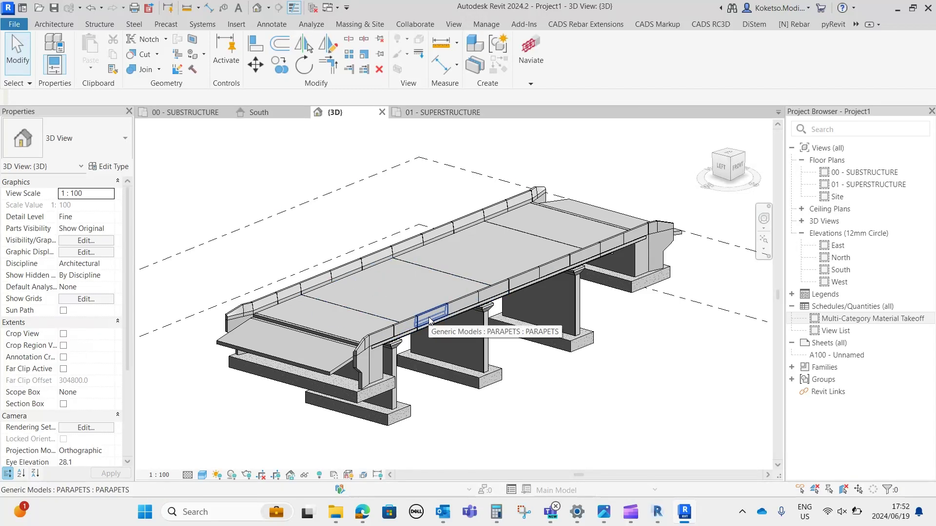
- Set the 01 - SUPERSTRUCTURE floor plan's visual style to Hidden Line
click(439, 113)
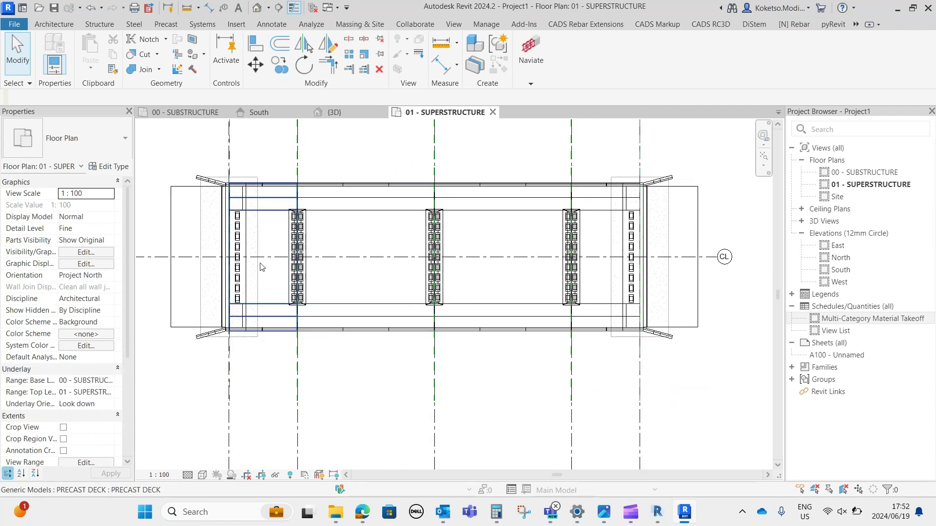
click(202, 476)
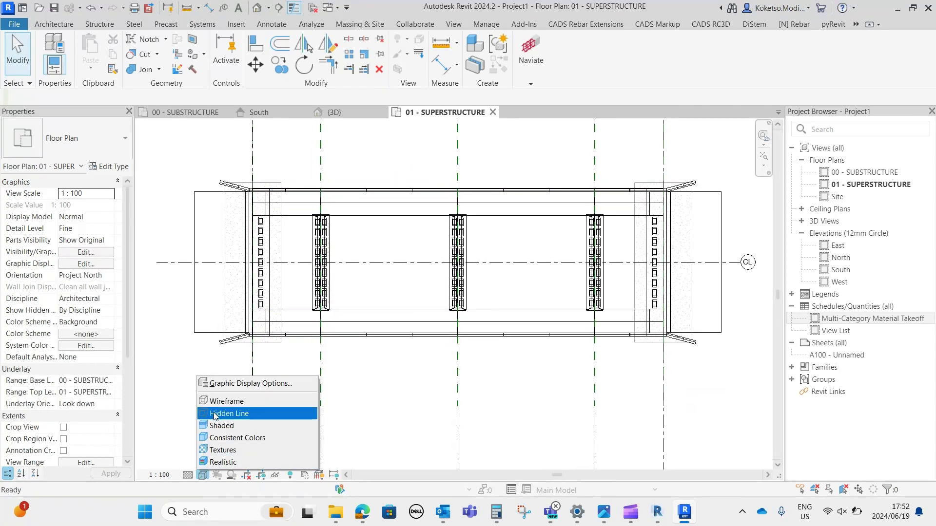
click(219, 414)
scroll(264, 235, up, 3)
scroll(264, 236, down, 1)
middle_drag(263, 235, 345, 252)
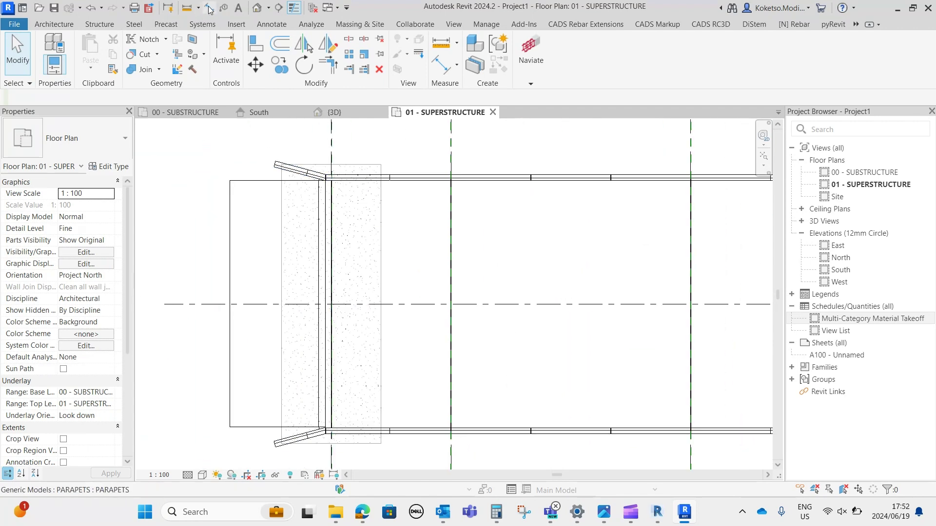
- Place an aligned dimension between the inner faces of the opposite parapets, beside the abutment
click(209, 8)
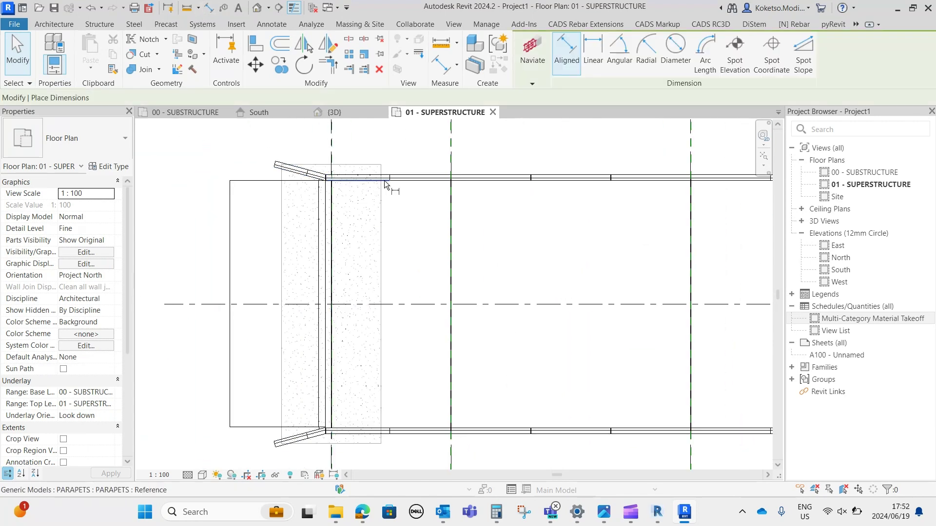
click(420, 432)
scroll(434, 334, up, 3)
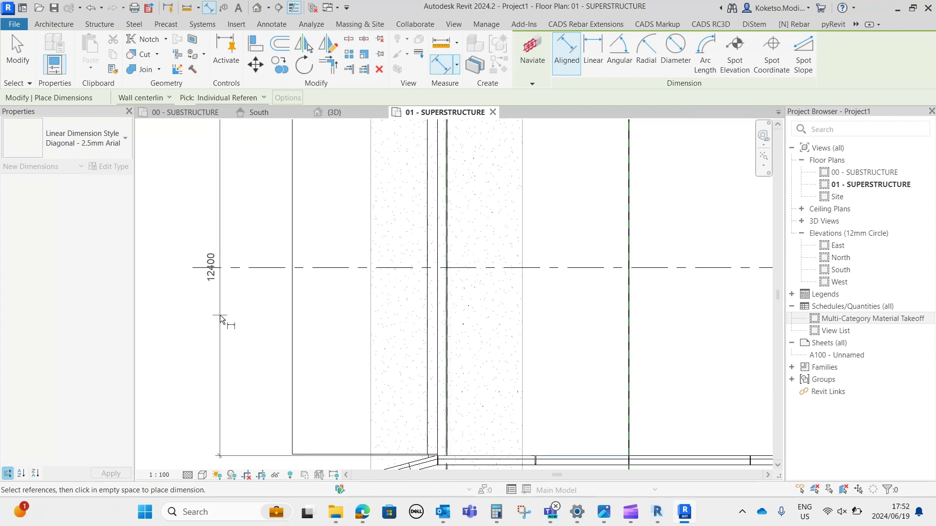
click(219, 318)
scroll(215, 307, down, 4)
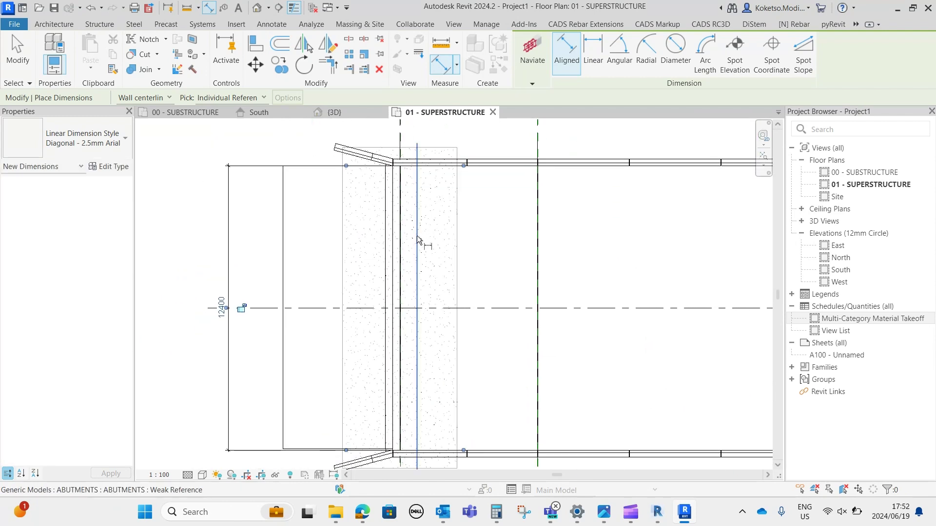
key(Escape)
key(Escape)
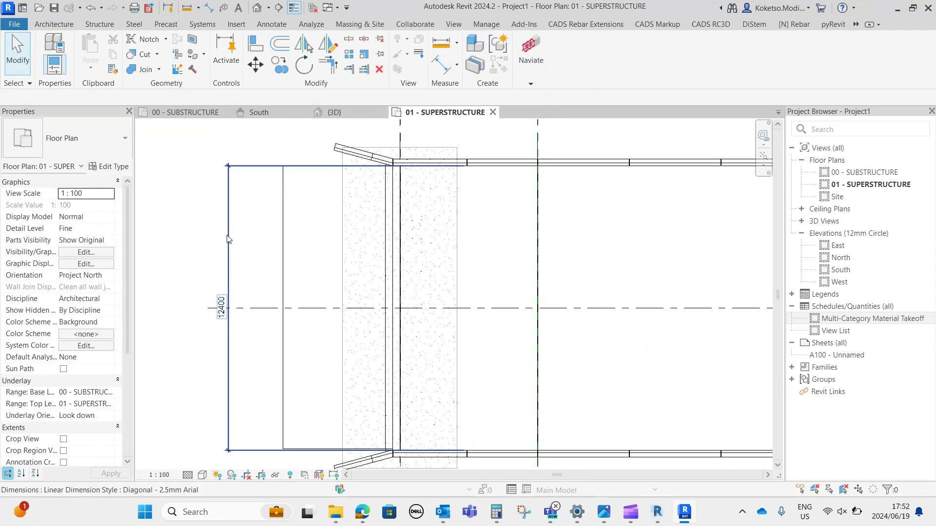
click(230, 243)
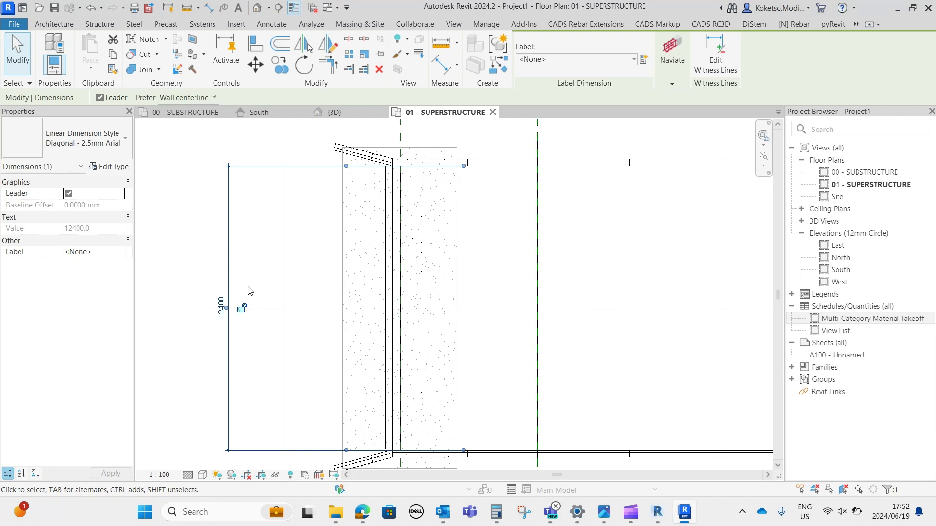
click(203, 194)
scroll(202, 190, down, 1)
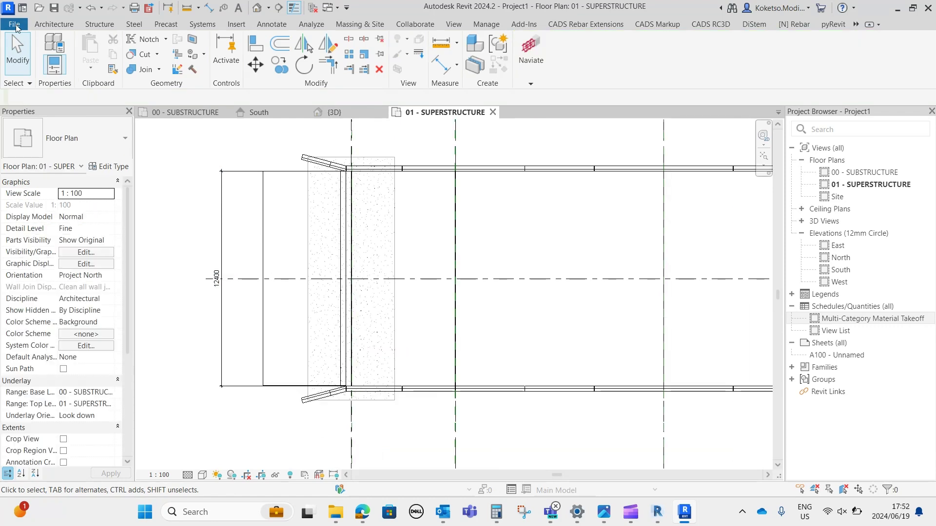
- Create a new family from the Metric Generic Model template and open its Left elevation
click(16, 27)
mouse_move(44, 72)
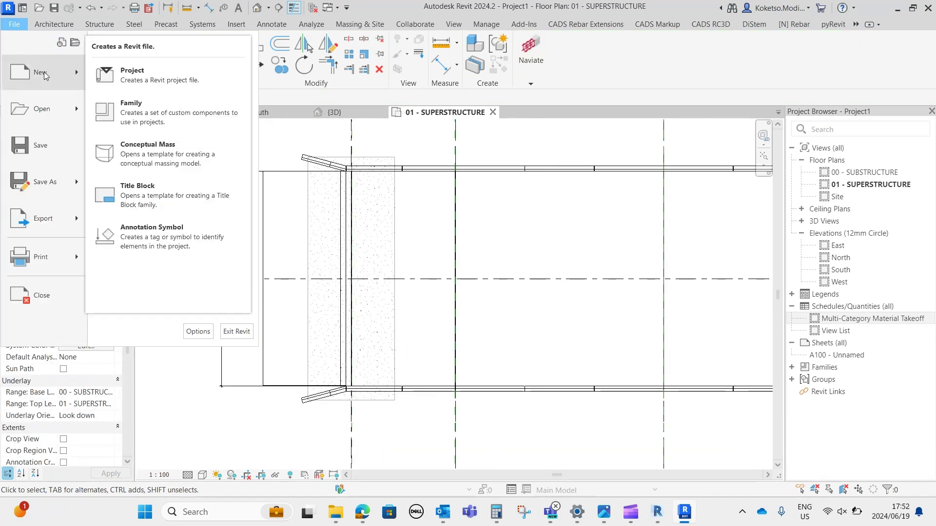
click(163, 107)
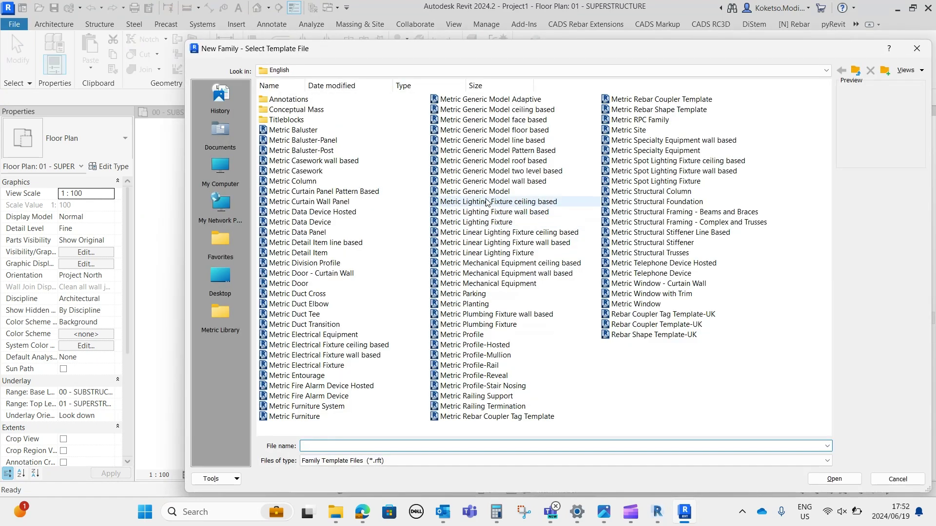
click(483, 191)
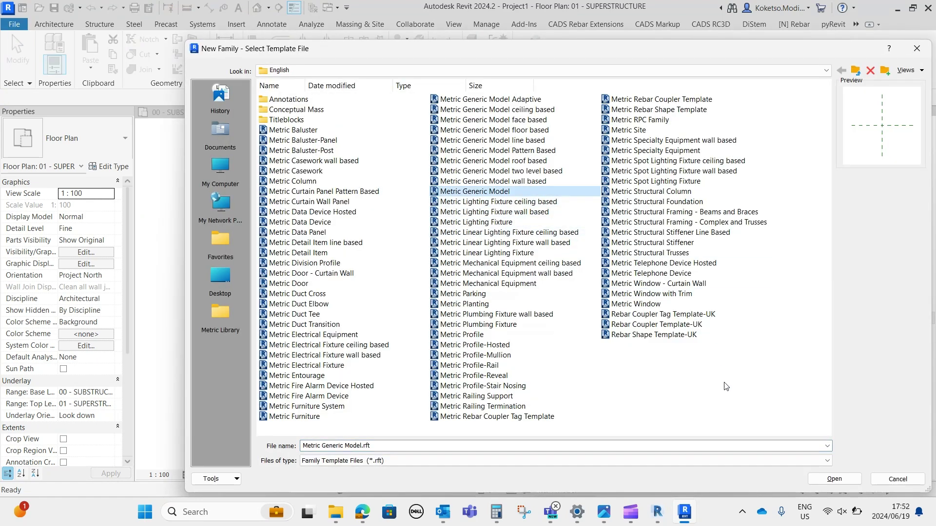
click(824, 478)
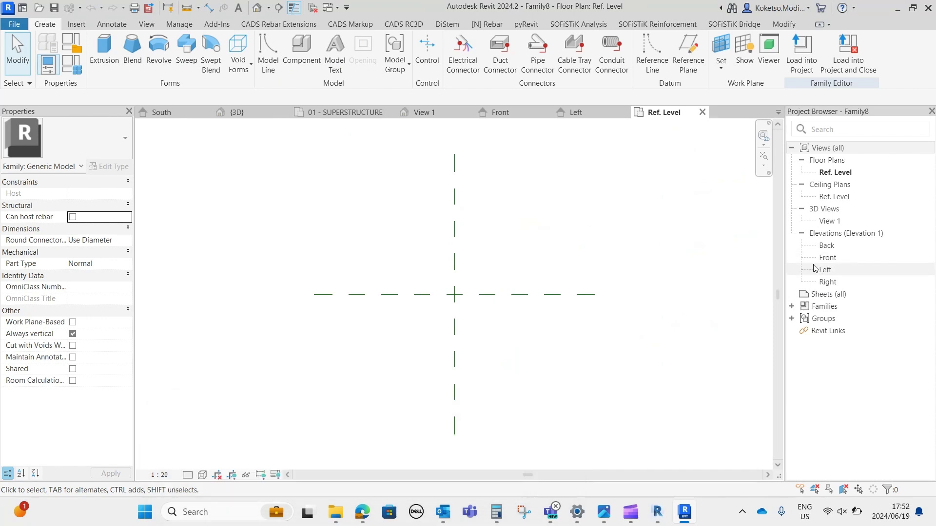
double_click(840, 271)
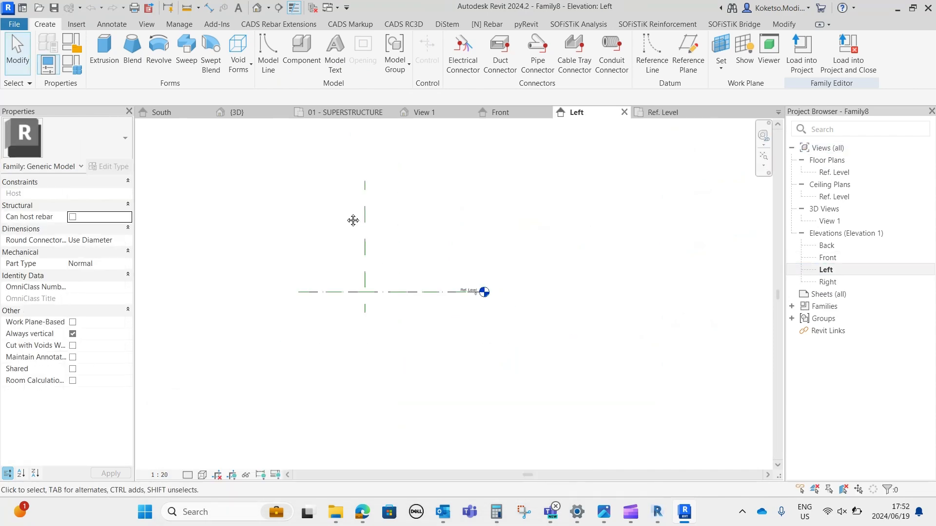
- Draw two vertical reference planes flanking the centre plane, about 4000 mm away on one side and 3300 mm on the other
click(701, 61)
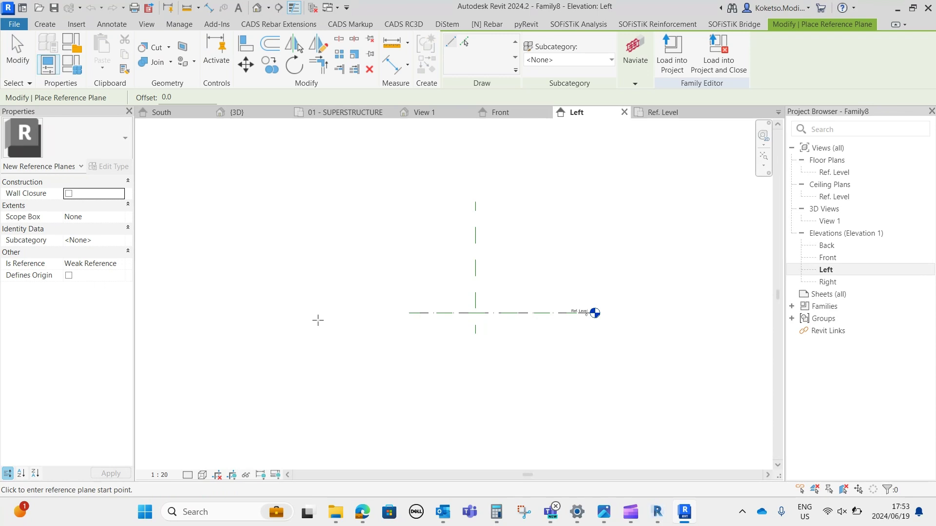
click(315, 335)
click(313, 201)
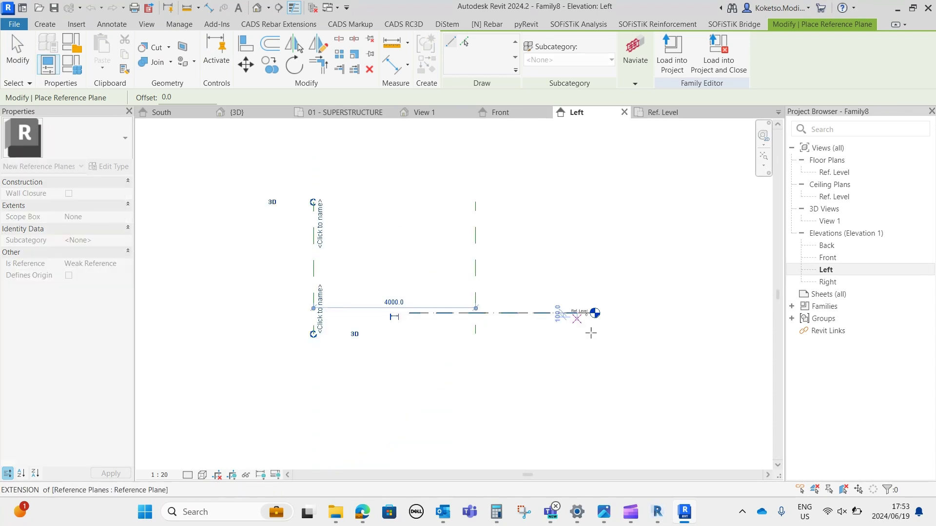
click(609, 335)
click(609, 202)
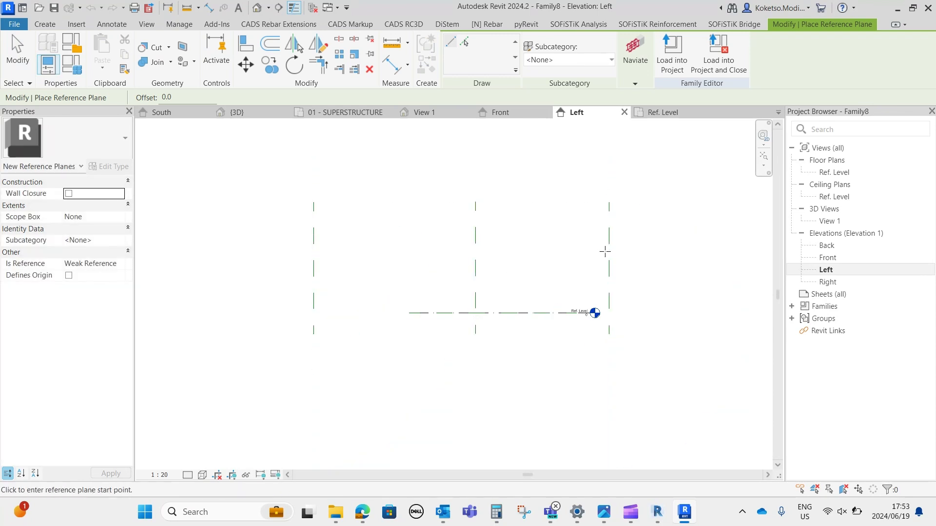
key(Escape)
- Set the reference plane on the Ref. Level marker's side to 6200 mm from the centre plane, then recheck the clear width in the superstructure plan
click(542, 302)
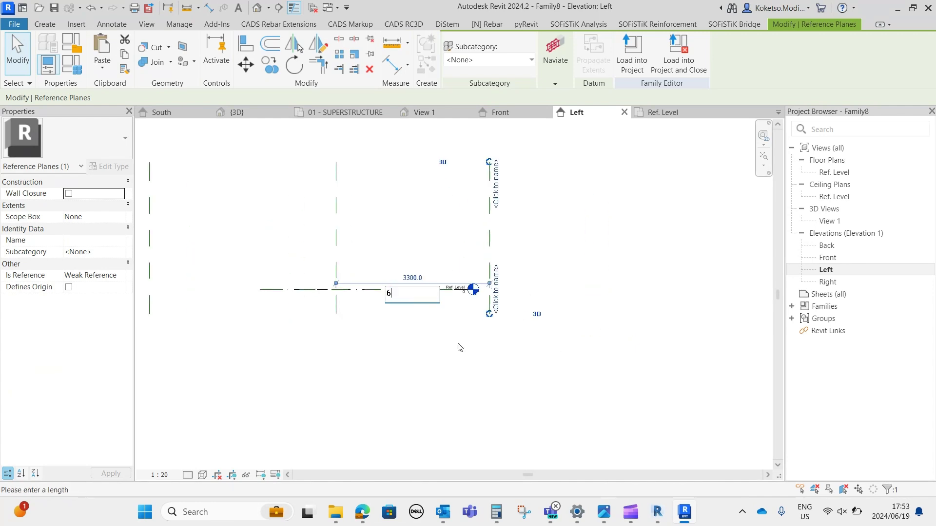
key(Return)
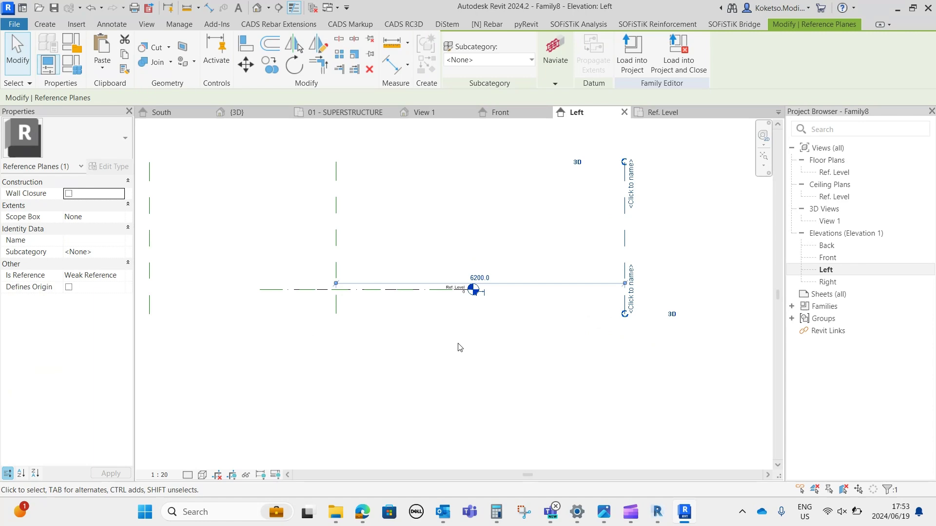
key(ctrl+Tab)
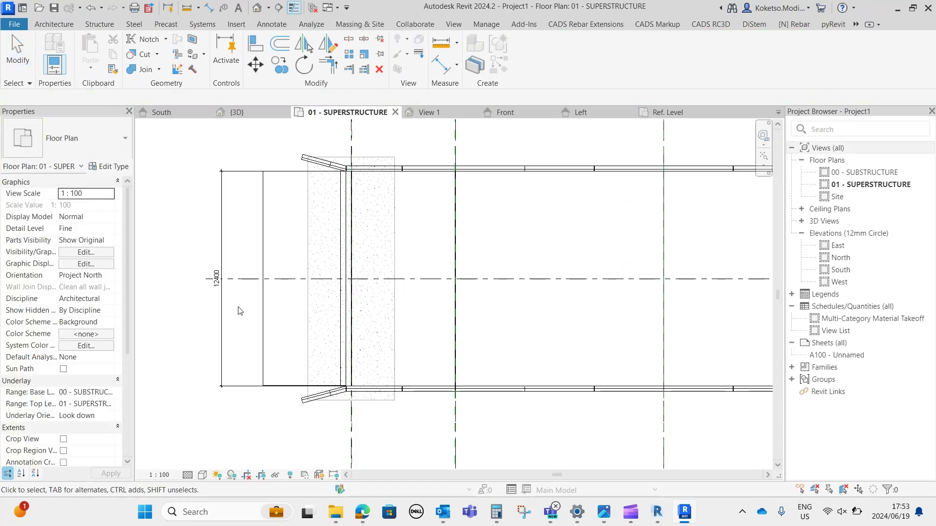
click(589, 111)
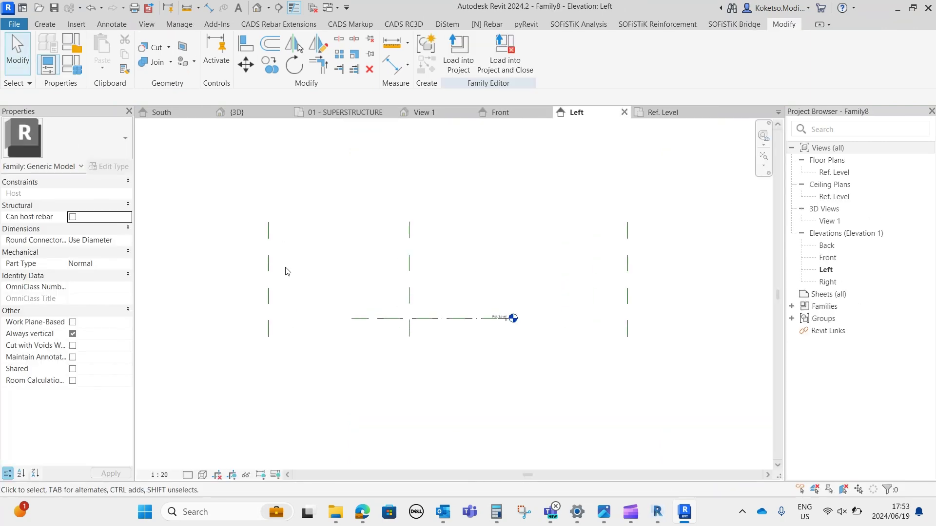
- Set the remaining outer vertical reference plane, opposite the Ref. Level marker's side, to 6200 mm from the centre plane
click(268, 272)
click(345, 305)
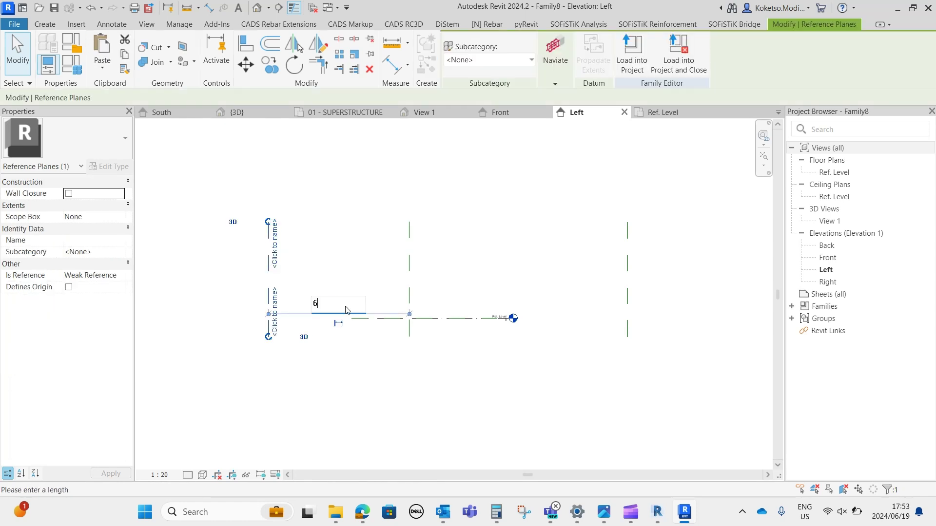
key(Return)
click(357, 297)
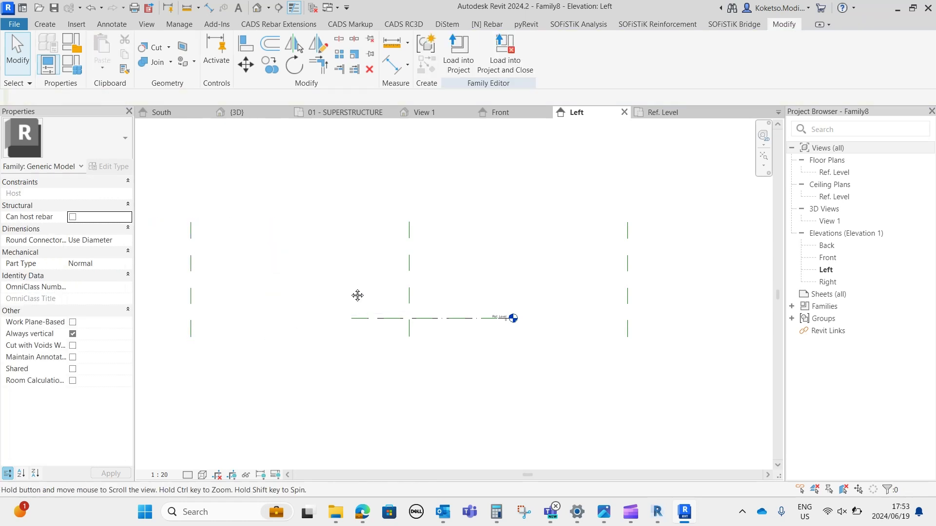
middle_drag(358, 297, 378, 290)
scroll(245, 277, up, 1)
scroll(428, 343, down, 2)
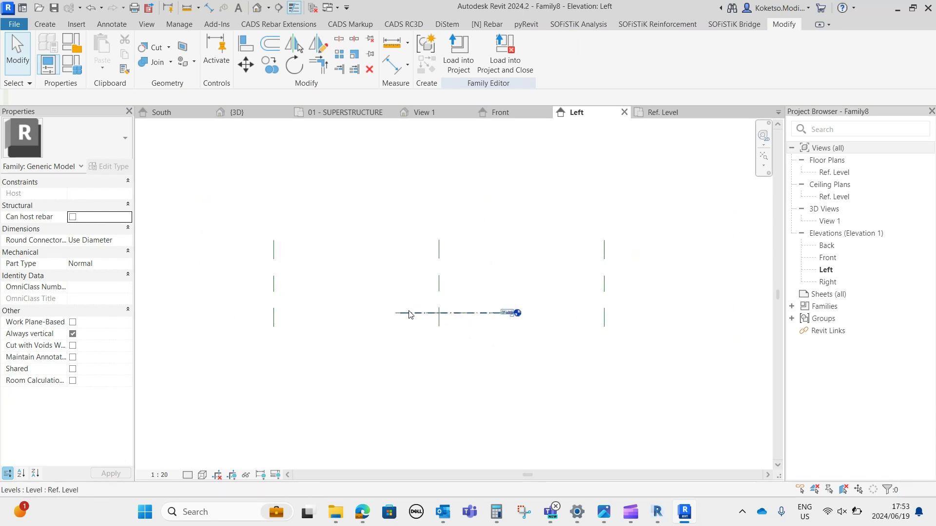
- Draw a horizontal reference plane across the three vertical planes and set it 250 mm above the Ref. Level
click(39, 25)
click(688, 53)
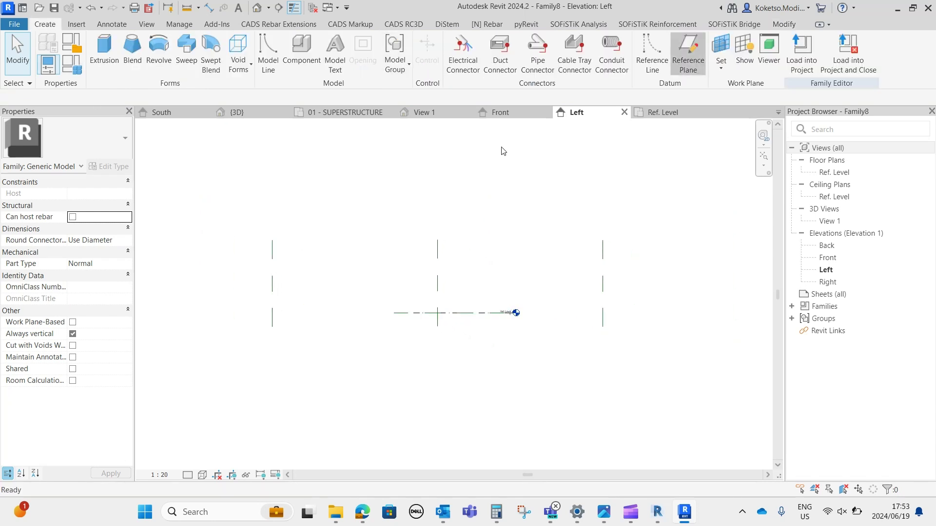
click(676, 273)
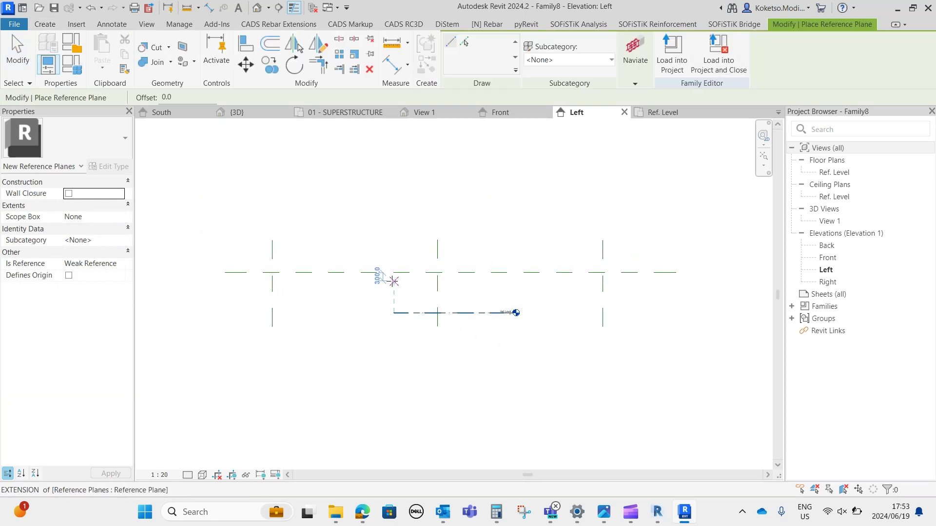
key(Escape)
click(390, 274)
click(310, 293)
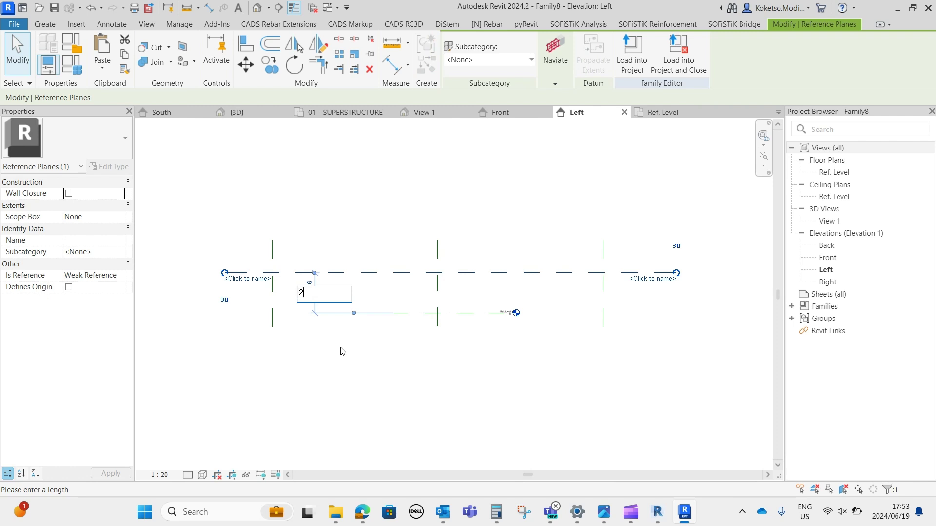
key(Return)
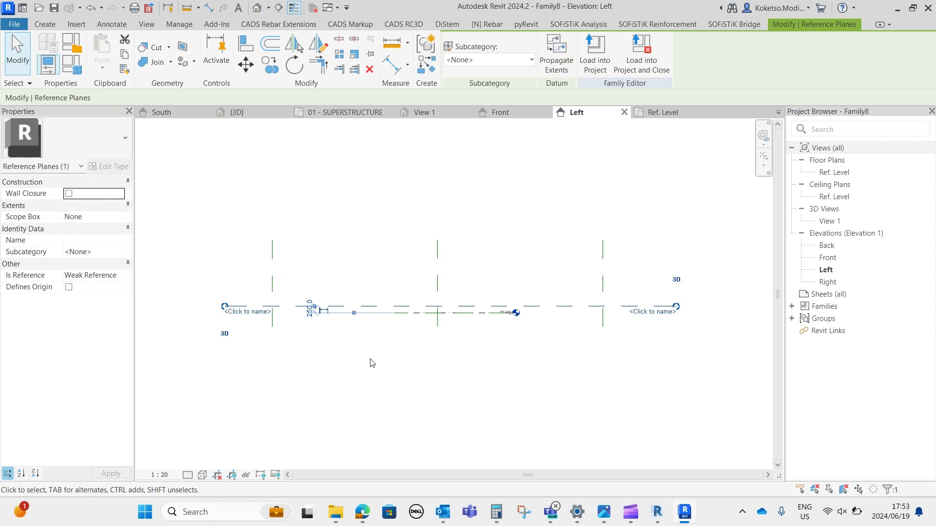
key(Escape)
- Start an extrusion and sketch its 12400 mm base along the Ref. Level, plus a 45° edge up to the horizontal reference plane
scroll(424, 322, up, 3)
scroll(429, 329, down, 3)
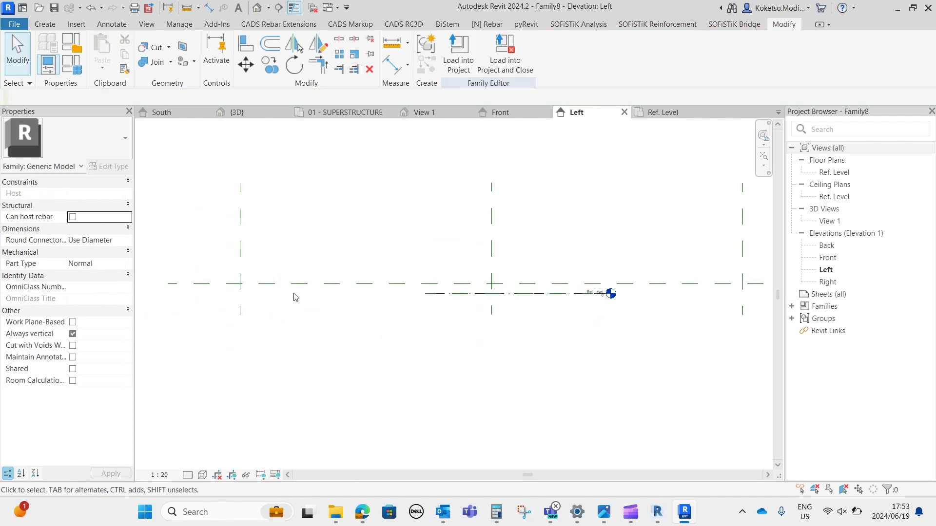
middle_drag(500, 300, 471, 291)
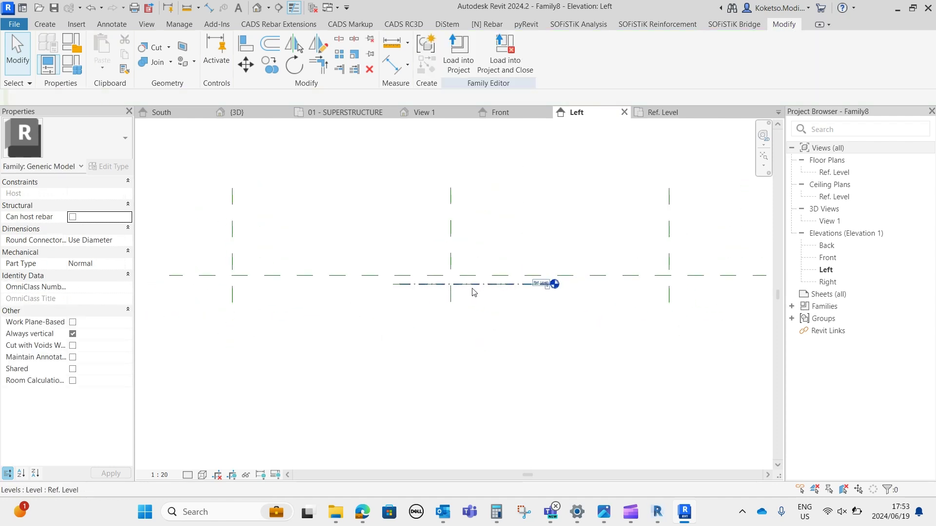
scroll(243, 281, up, 3)
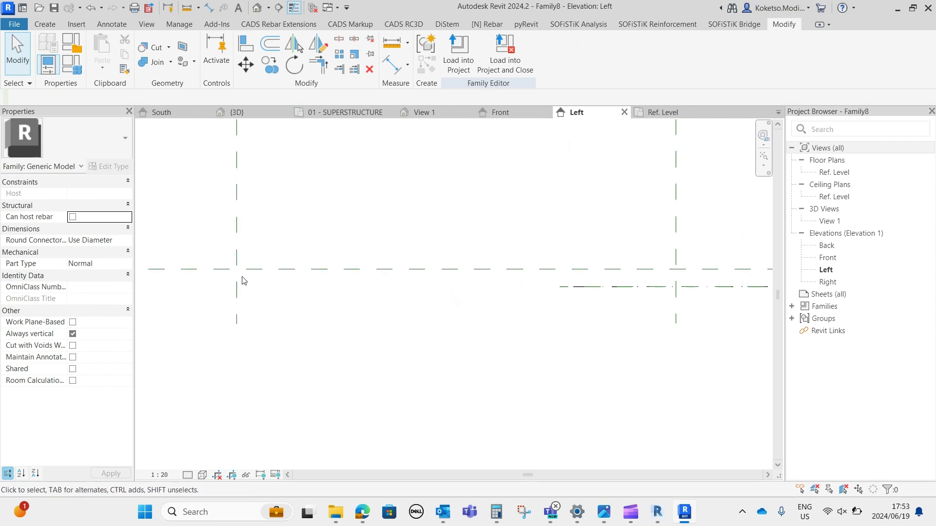
click(55, 23)
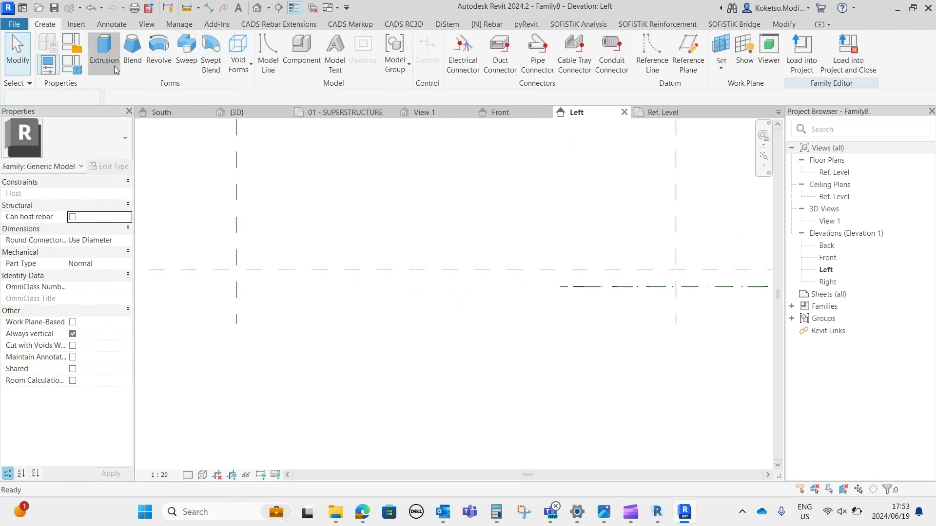
click(104, 54)
scroll(675, 286, down, 2)
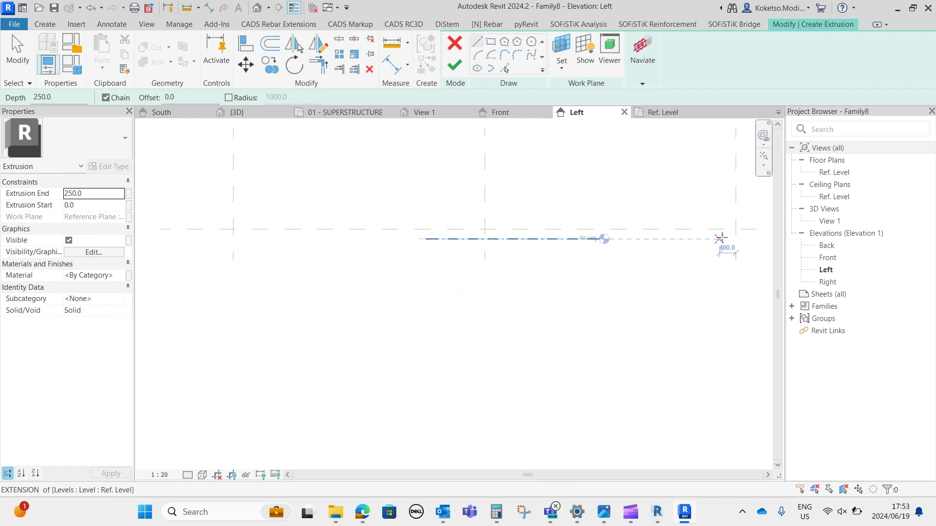
click(736, 239)
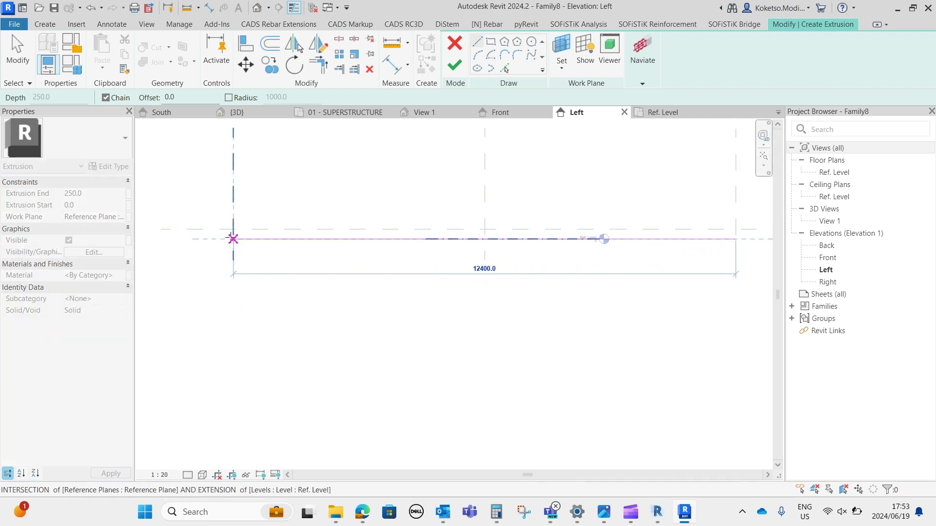
click(225, 238)
scroll(225, 238, up, 3)
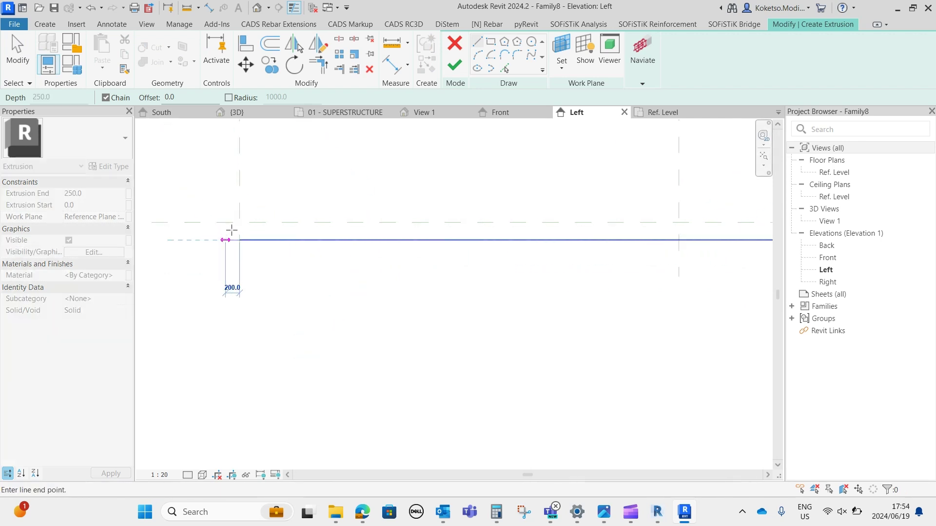
scroll(245, 230, up, 3)
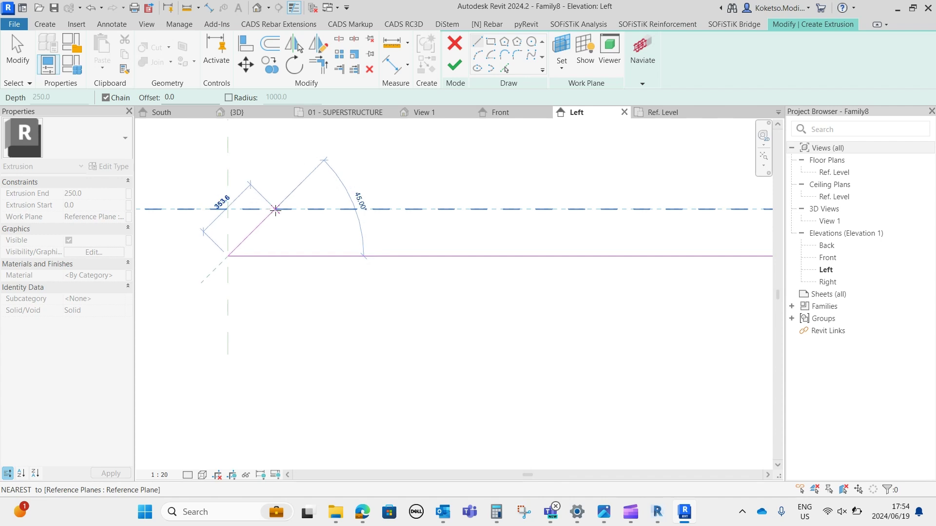
click(275, 211)
- Close the profile with a top edge along the horizontal reference plane and a mirrored 45° sloping edge, joining their ends
scroll(280, 215, down, 3)
middle_drag(600, 215, 183, 227)
scroll(187, 227, down, 1)
scroll(541, 219, up, 2)
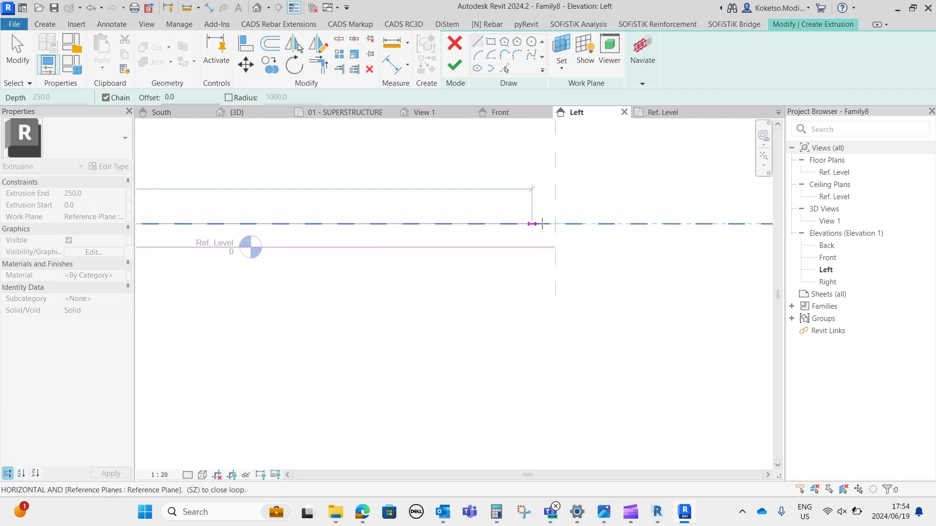
scroll(546, 232, up, 2)
click(564, 216)
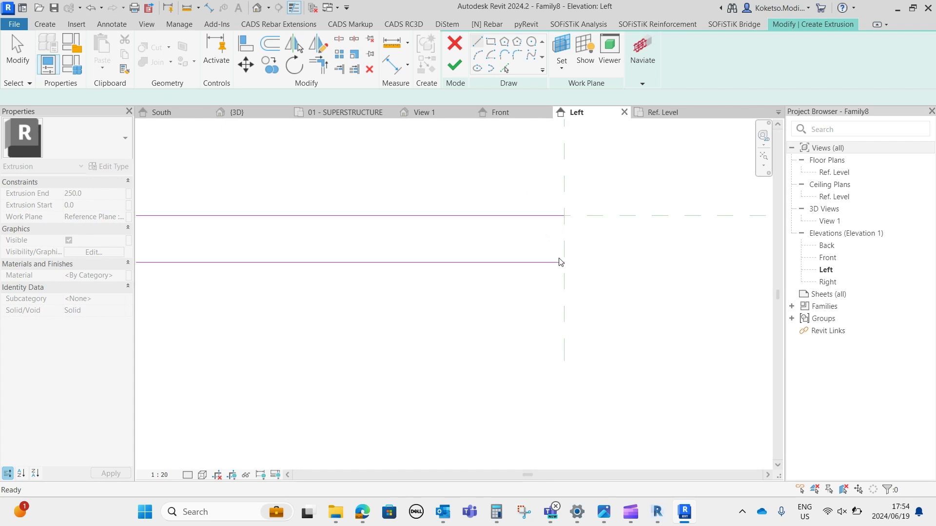
click(562, 262)
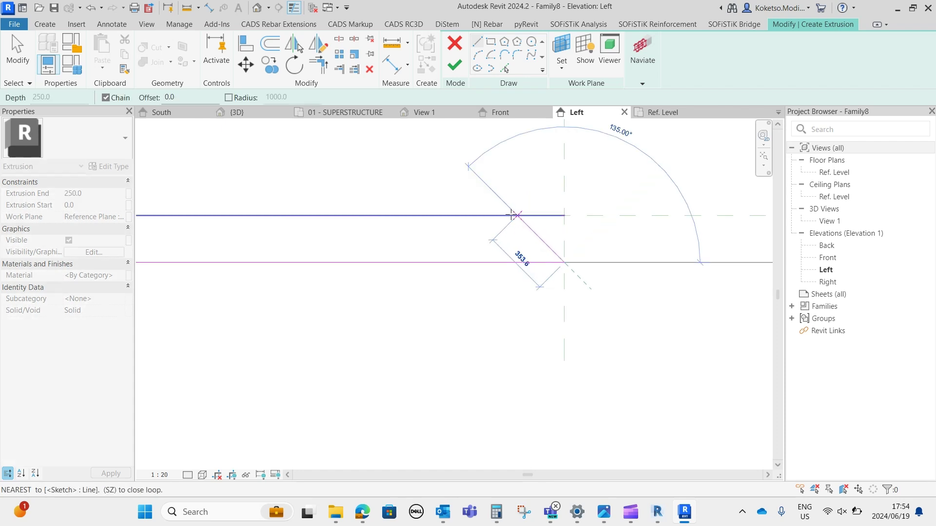
click(515, 215)
key(Escape)
key(Escape)
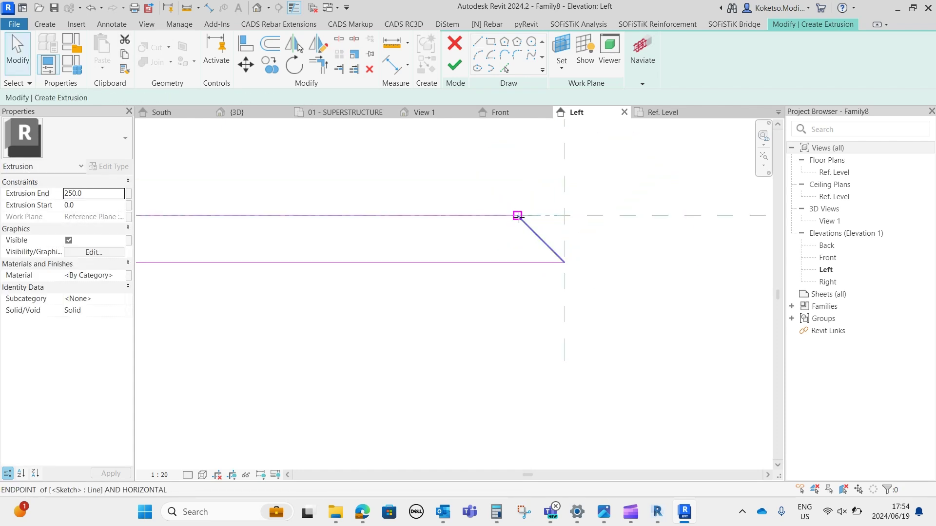
drag(518, 218, 518, 216)
scroll(567, 237, down, 3)
key(Escape)
- Search the materials for BALLAST, assign Gravel to the extrusion, and finish its sketch
click(119, 277)
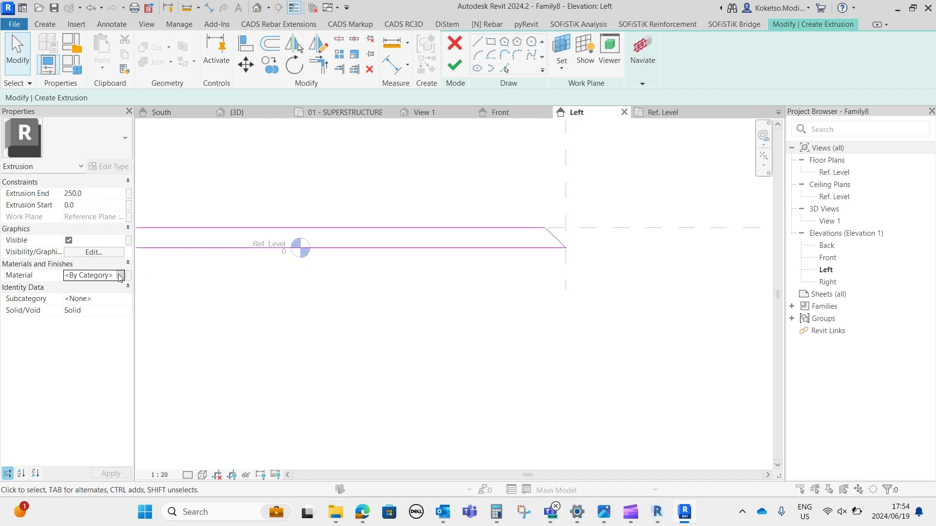
click(120, 275)
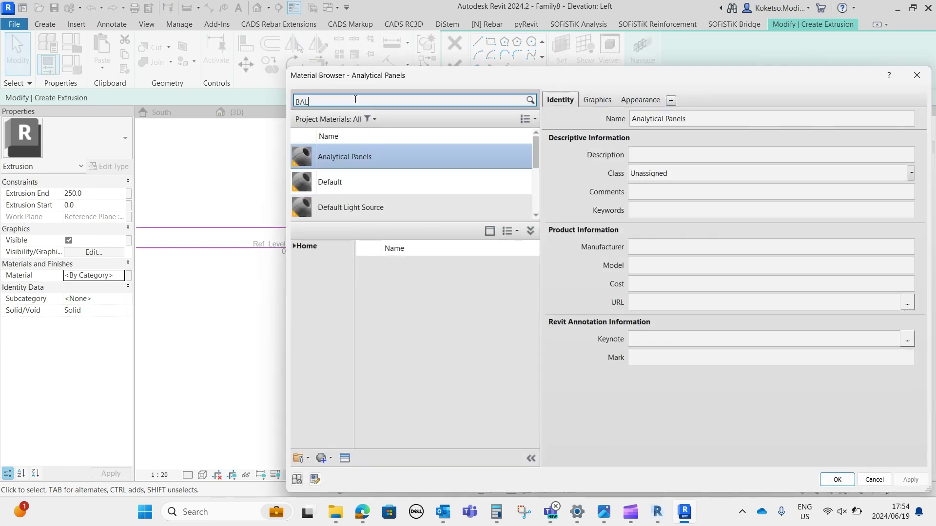
click(356, 99)
text(BALLAST)
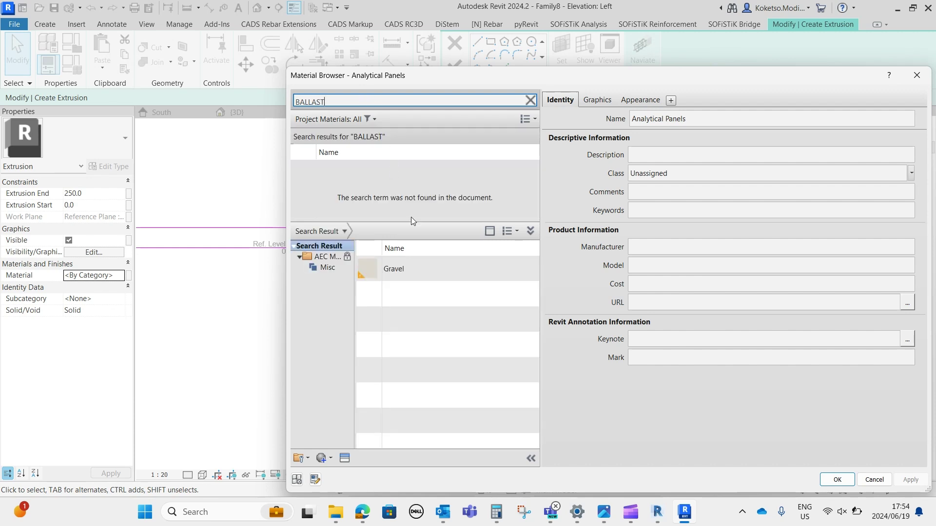
click(520, 269)
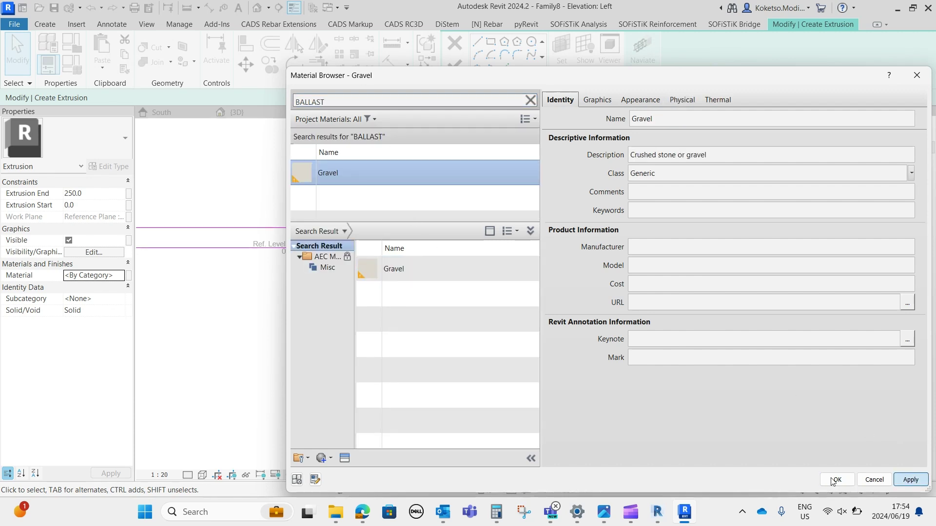
click(835, 480)
click(454, 65)
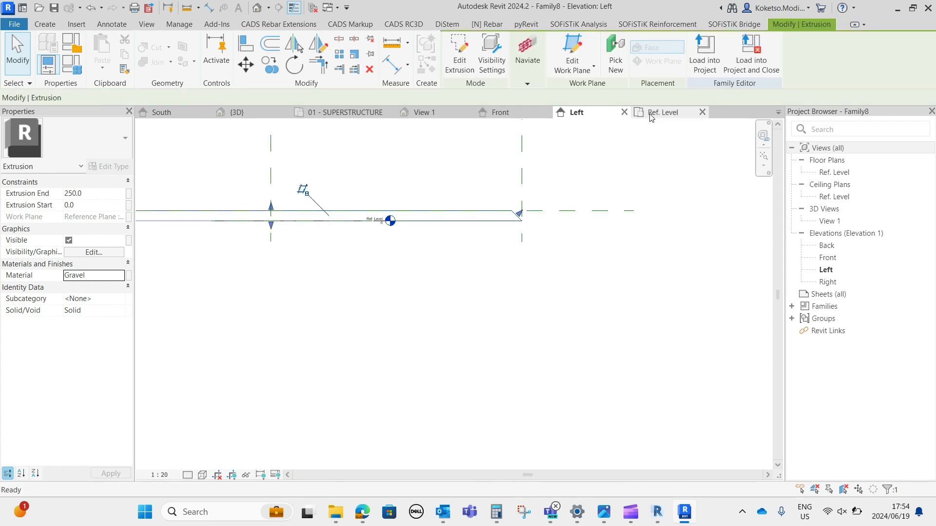
- In the Ref. Level plan, stretch the gravel extrusion lengthwise so it extends to both sides of the centre plane
click(662, 112)
scroll(483, 291, down, 3)
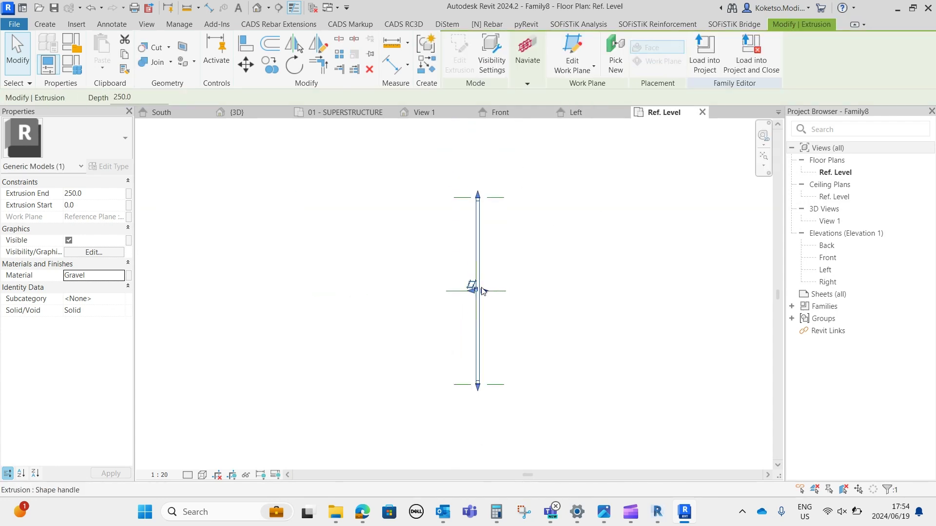
drag(482, 291, 375, 283)
click(414, 186)
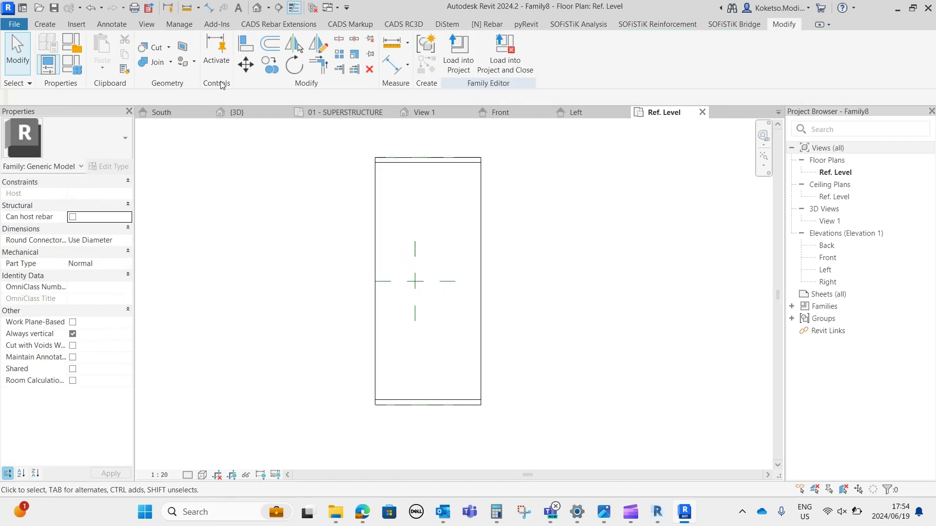
- Draw two vertical reference planes flanking the extrusion in plan, about 5680 mm and 7420 mm from the centre plane
click(44, 24)
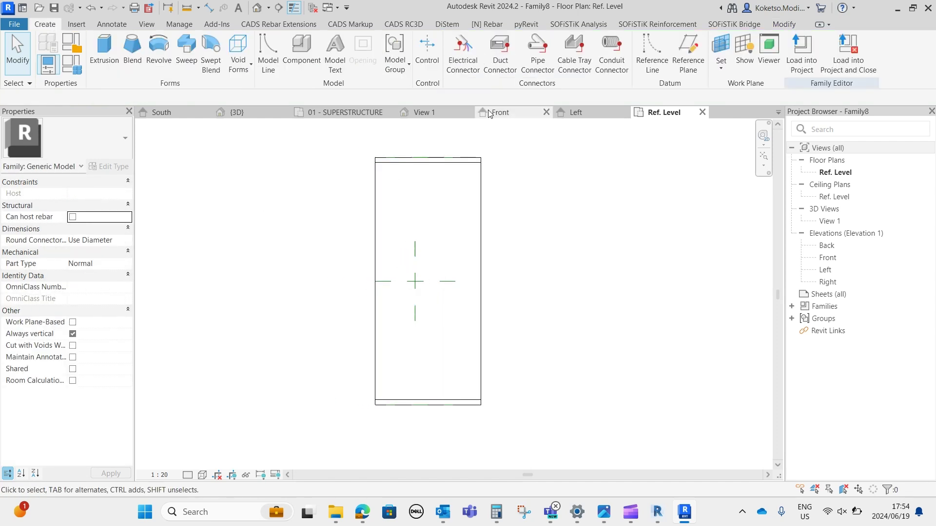
key(r)
key(p)
click(302, 413)
click(301, 138)
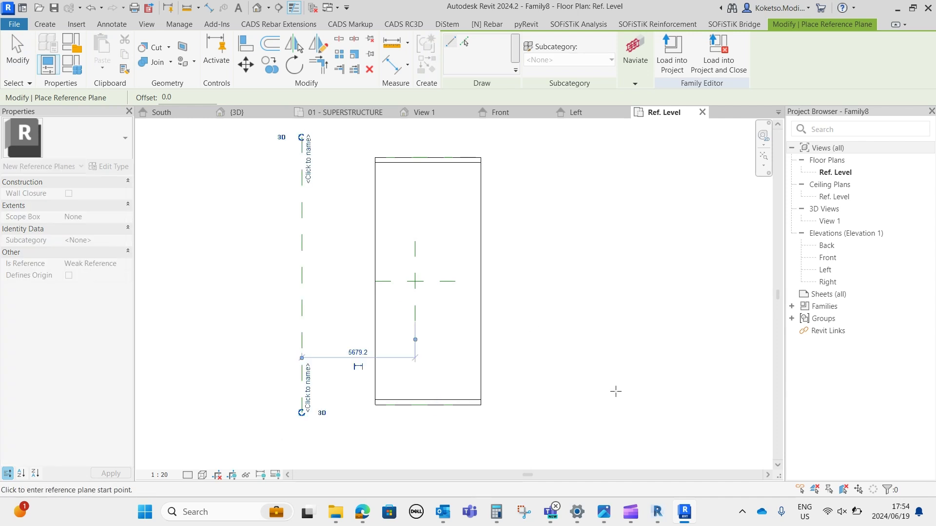
click(563, 412)
click(563, 137)
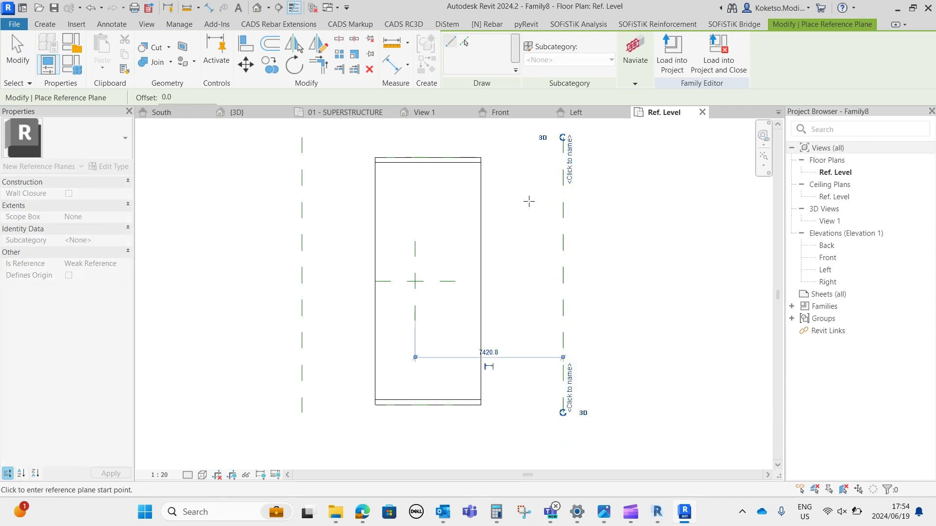
scroll(528, 211, down, 1)
middle_drag(527, 220, 522, 268)
- Set both flanking reference planes to 5000 mm from the centre plane
key(Escape)
click(555, 235)
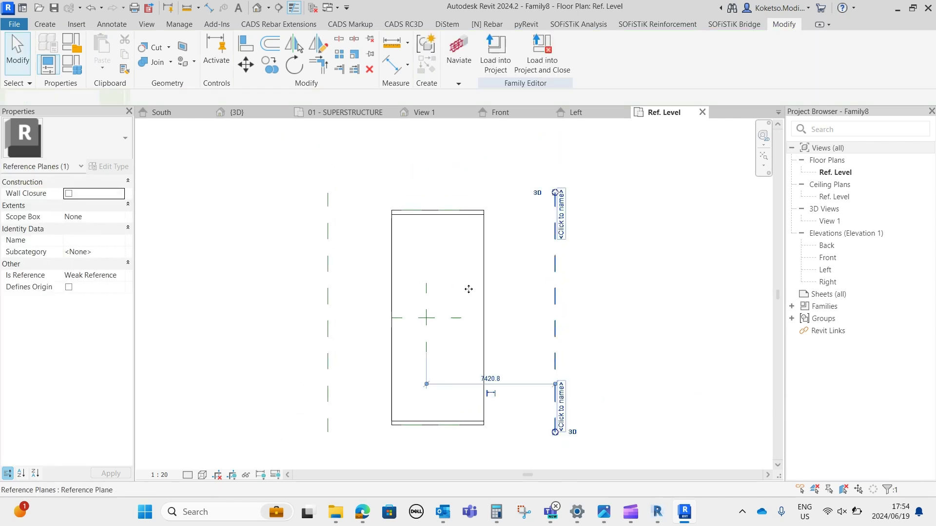
click(491, 378)
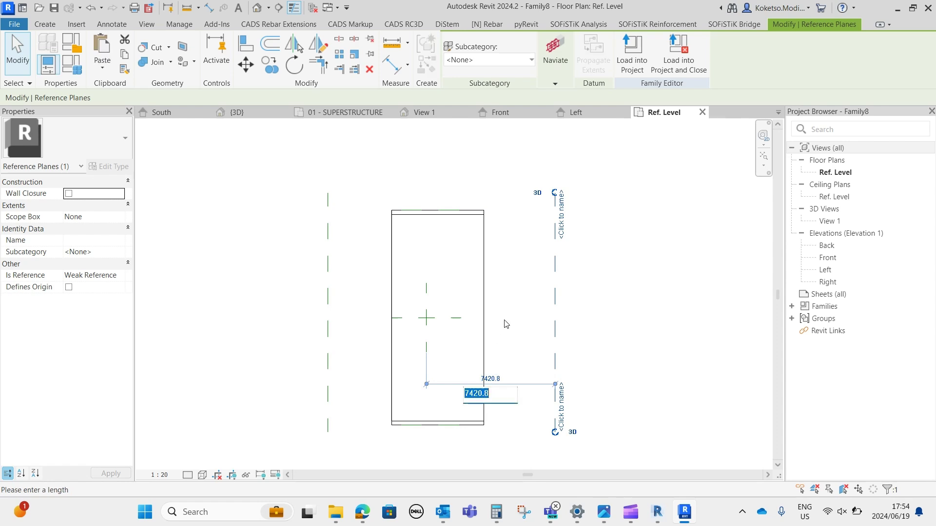
text(5000)
key(Return)
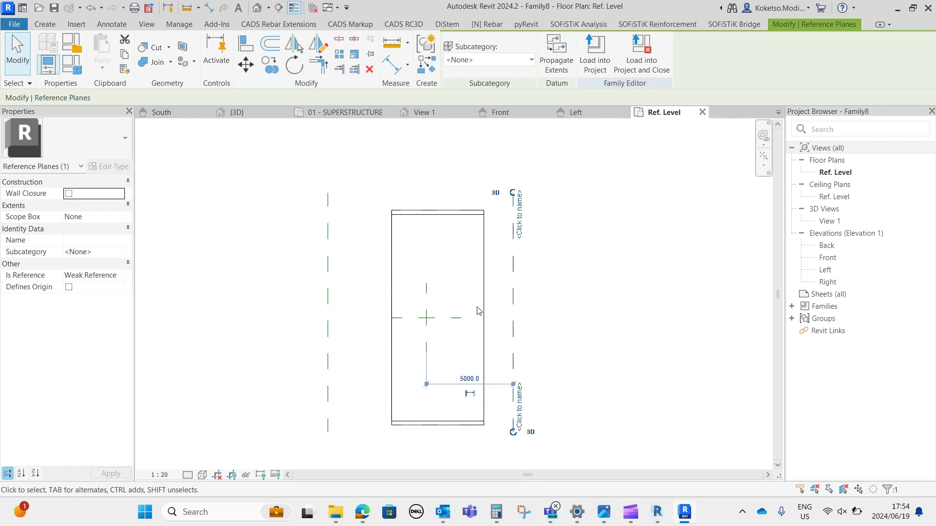
click(329, 286)
click(375, 377)
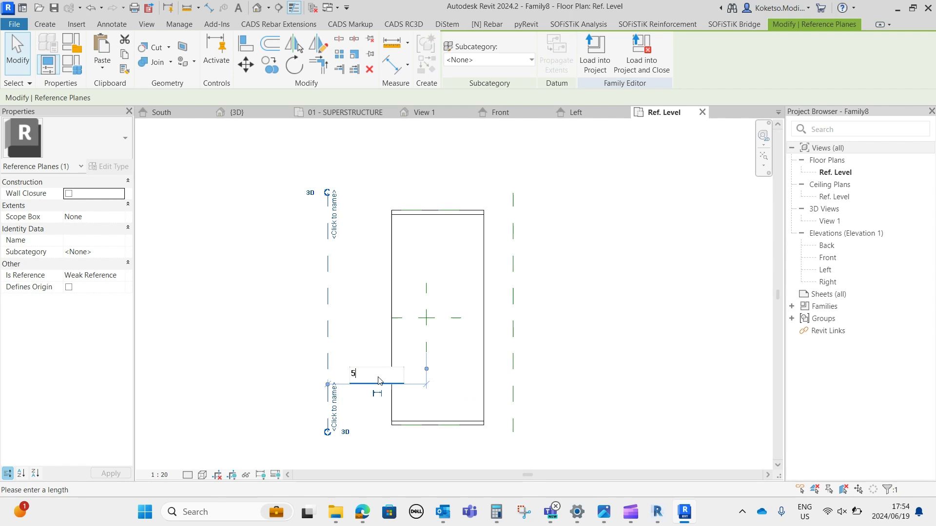
key(Return)
key(Escape)
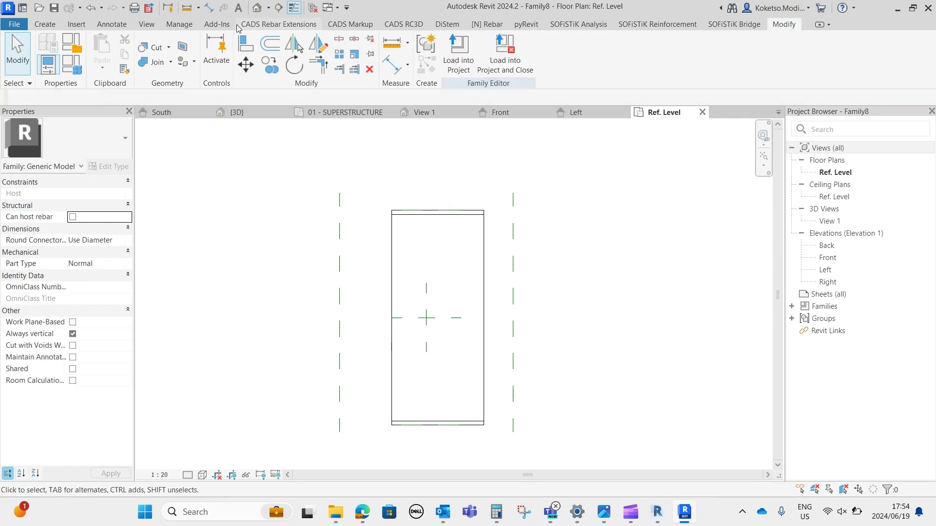
- Add an aligned dimension between the two outer vertical reference planes in the Ref. Level plan
click(211, 8)
click(340, 214)
click(513, 202)
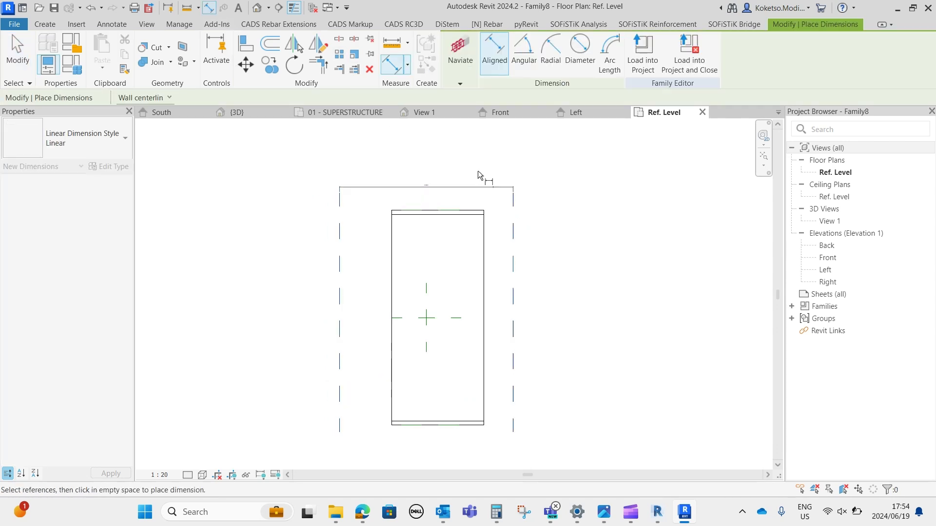
click(463, 170)
key(Escape)
key(Escape)
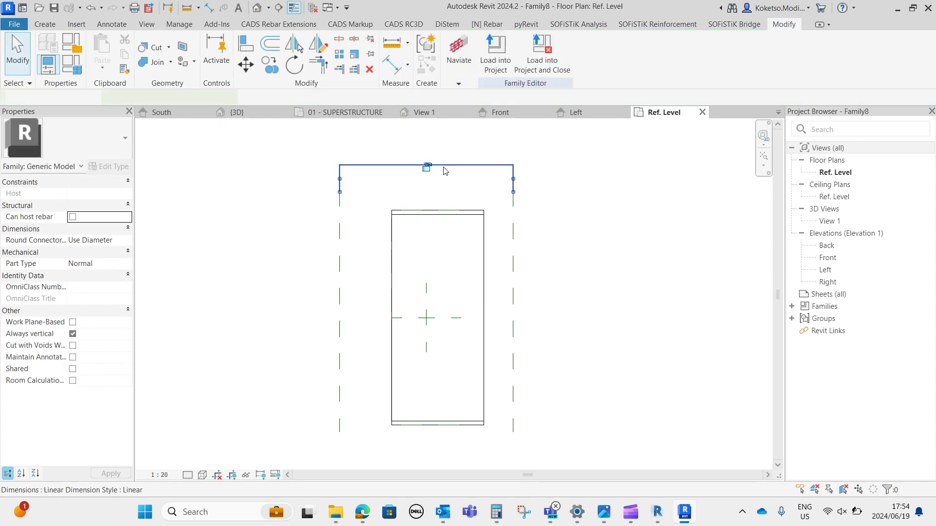
- Label the dimension between the outer reference planes with a new instance parameter named LENGTH
click(445, 166)
click(570, 53)
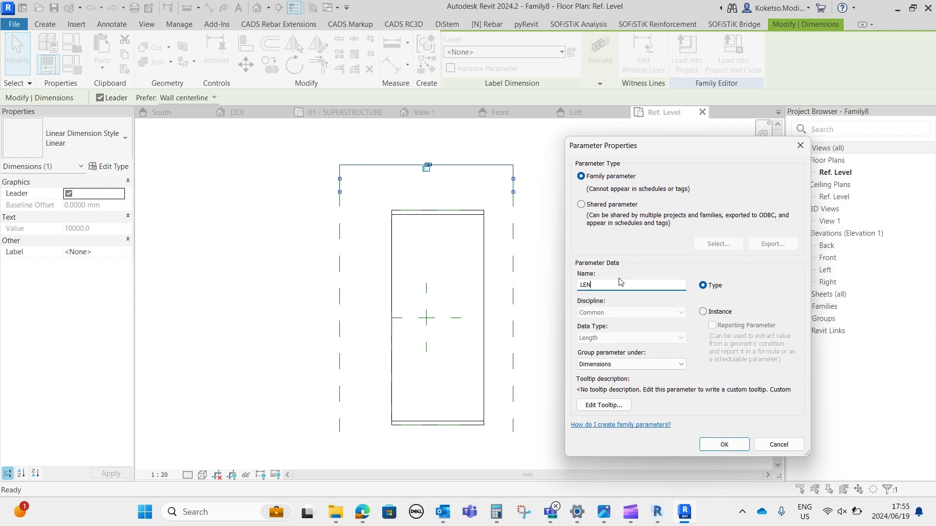
click(703, 313)
click(725, 445)
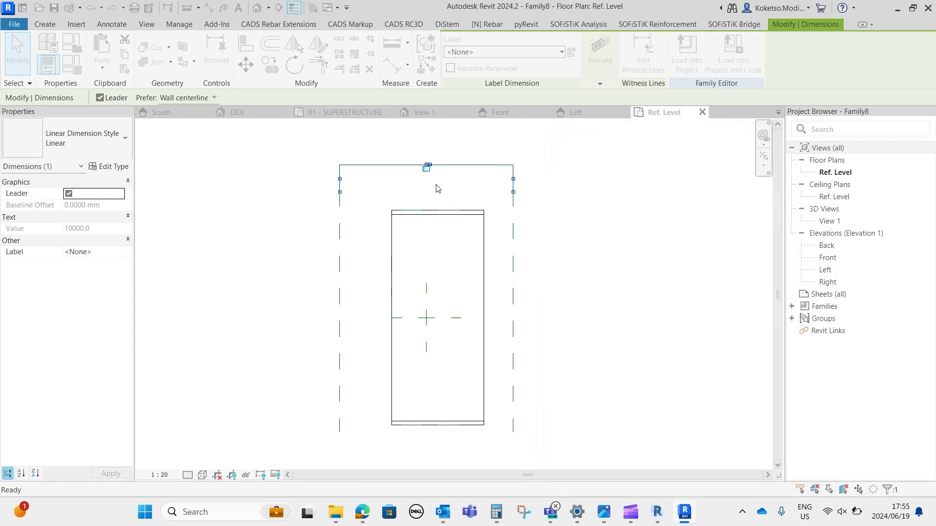
middle_drag(441, 263, 456, 226)
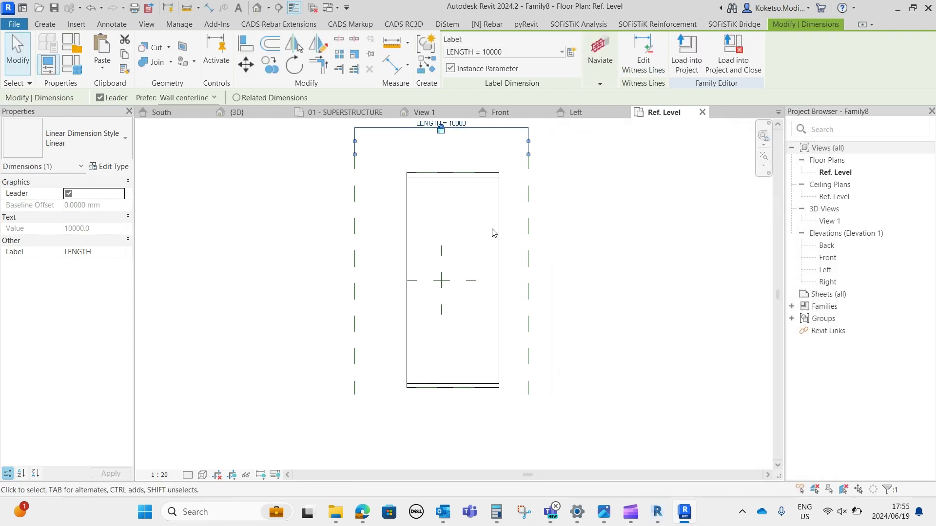
- Stretch both ends of the gravel extrusion to the flanking reference planes and lock them there
click(499, 232)
drag(504, 278, 528, 279)
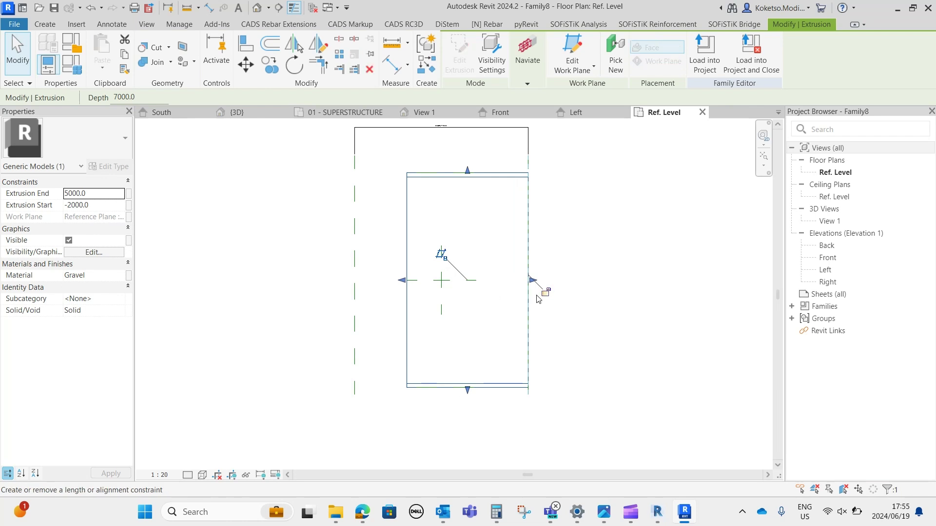
drag(401, 281, 355, 280)
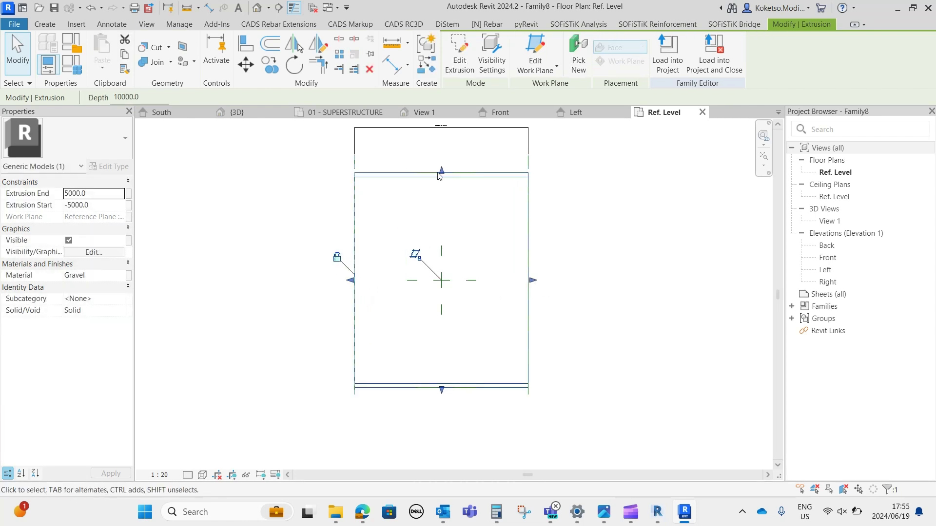
click(556, 147)
middle_drag(491, 214, 500, 227)
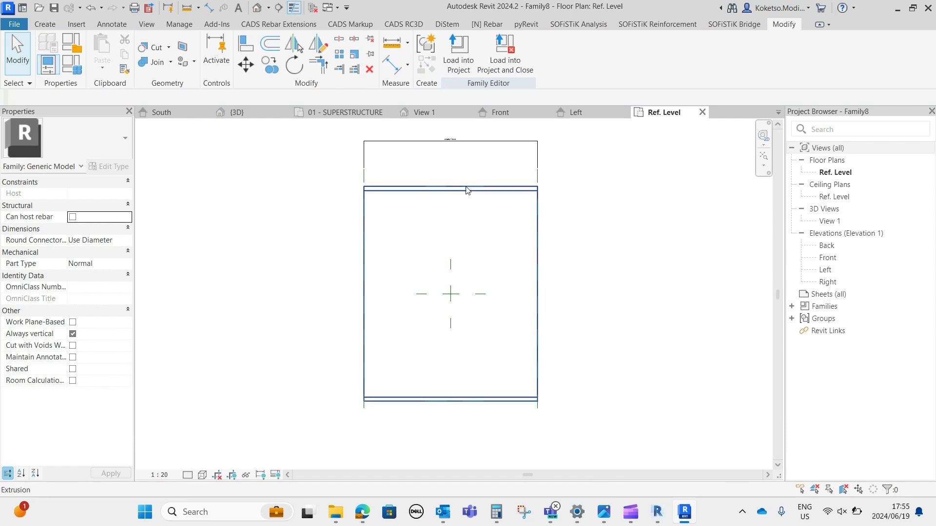
click(73, 369)
scroll(461, 273, down, 1)
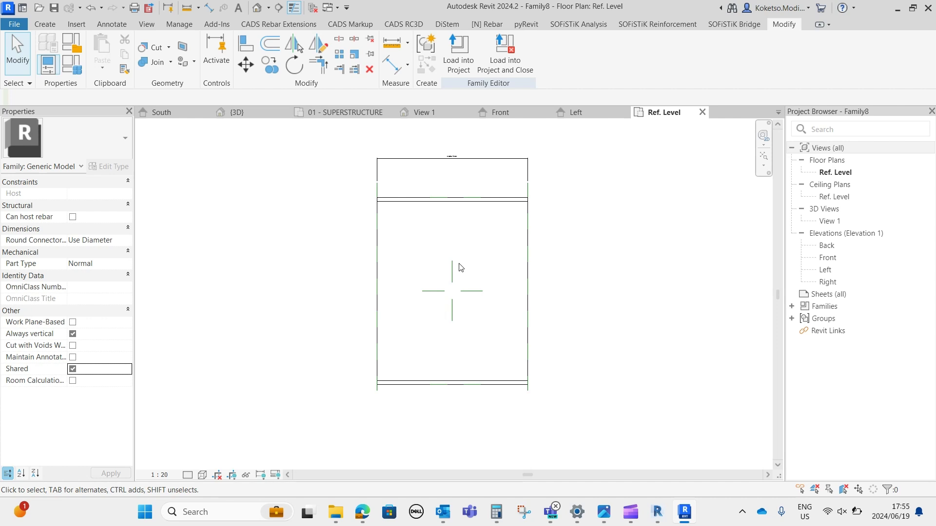
click(73, 369)
- Show the ballast family in 3D View 1 with the Realistic visual style
click(436, 116)
shift+middle_drag(469, 294, 366, 406)
click(191, 477)
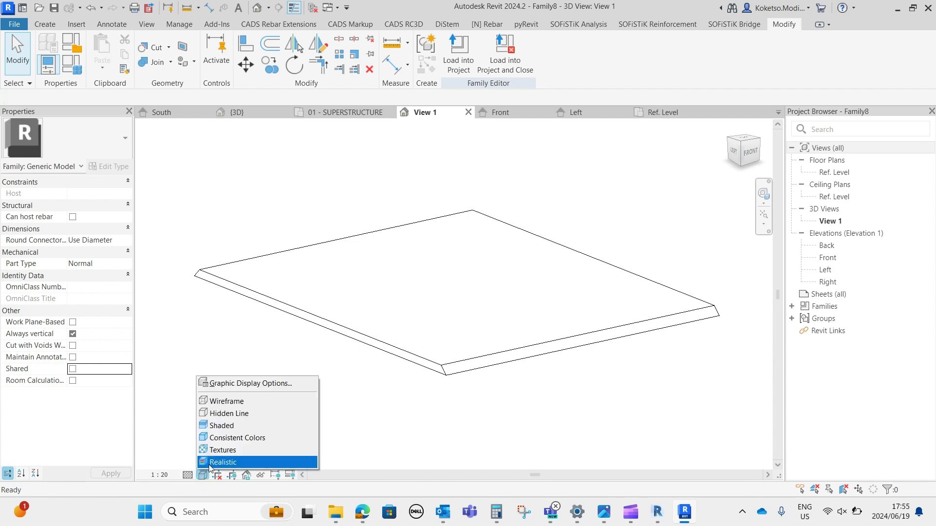
click(229, 462)
shift+middle_drag(386, 319, 440, 335)
- Save the family as BALLAST in the THEVDCSPACE - RAILWAY BRIDGE folder, load it into the project and close it
click(511, 56)
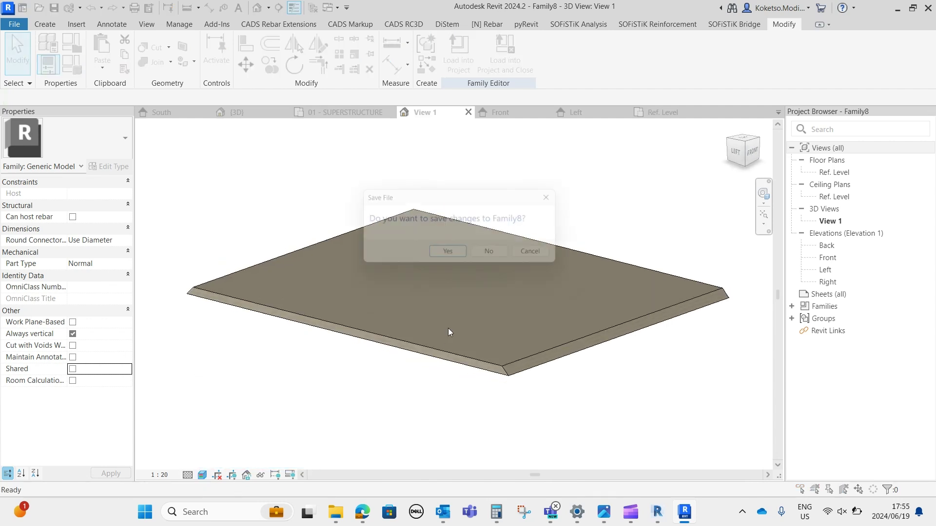
click(456, 250)
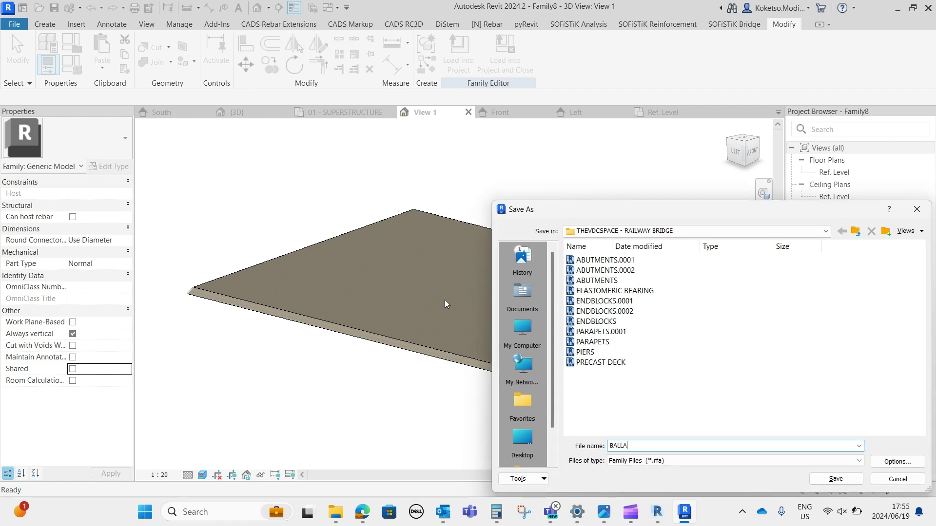
click(835, 479)
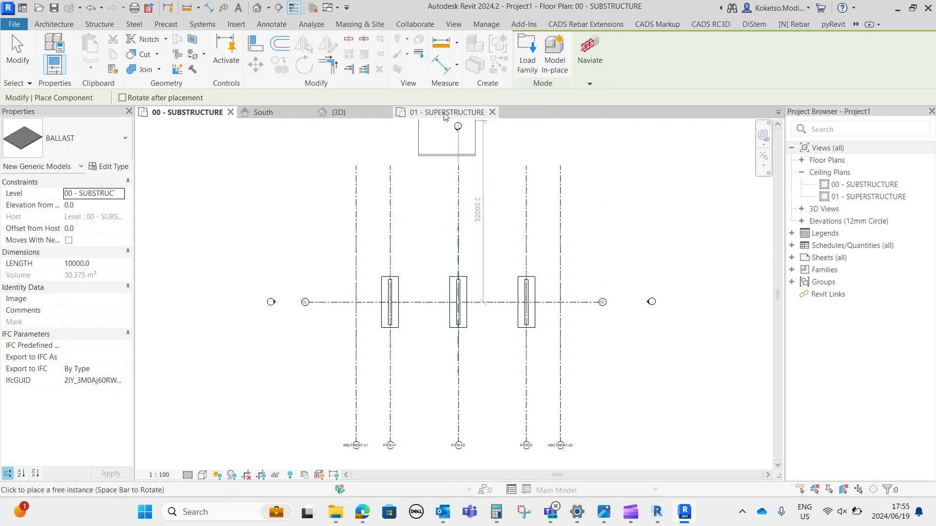
- Place a BALLAST instance on the centreline in the 01 - SUPERSTRUCTURE plan and move it up 1832 mm onto the deck in the South elevation
click(447, 113)
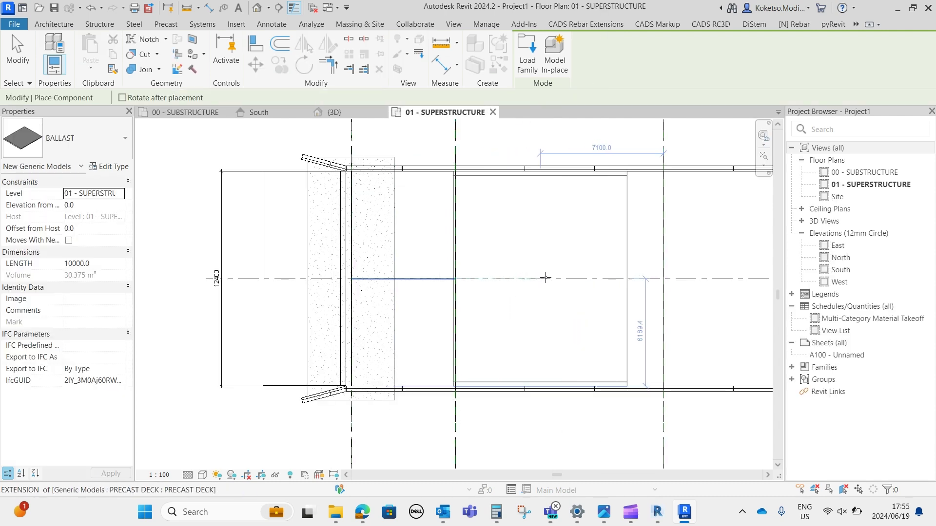
key(Escape)
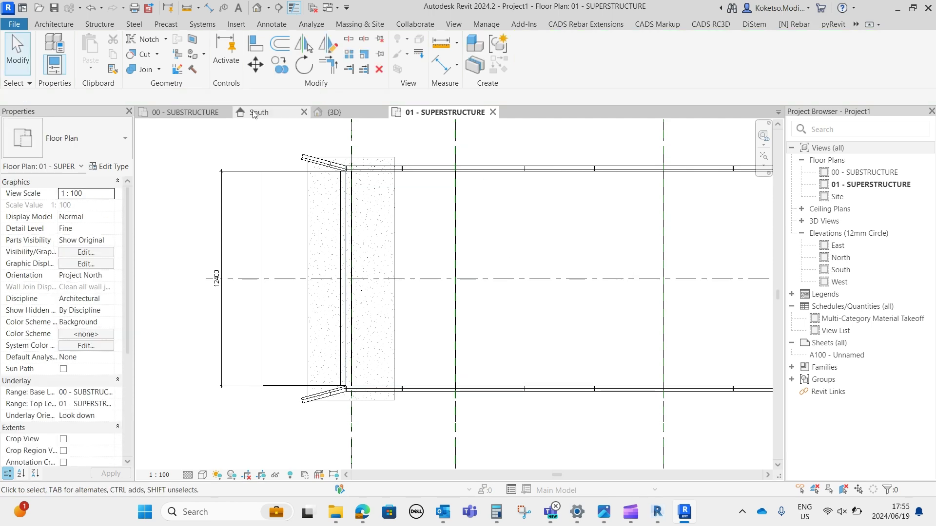
click(259, 113)
click(311, 280)
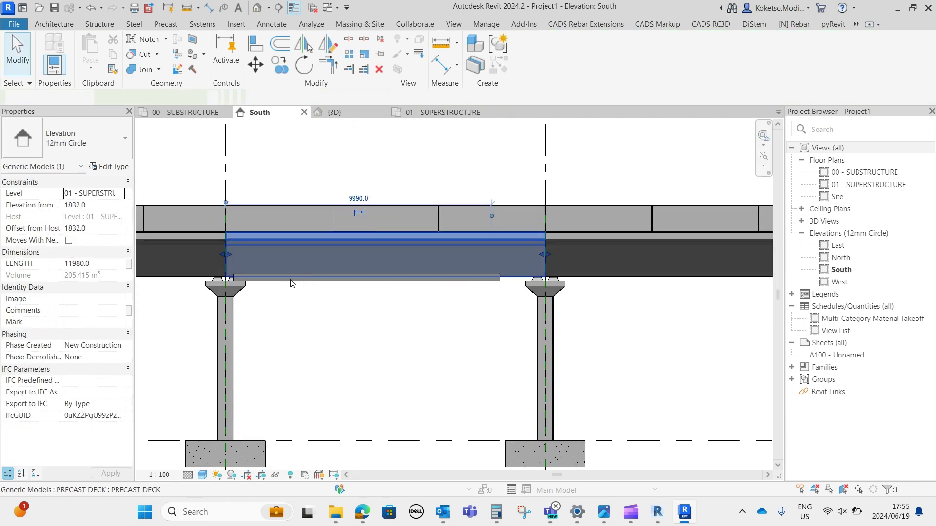
scroll(249, 268, up, 5)
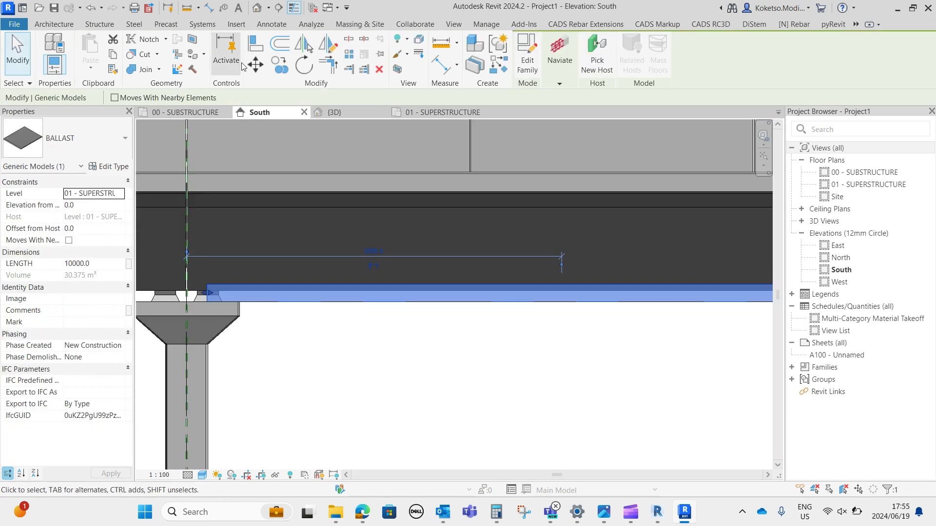
click(255, 64)
click(307, 303)
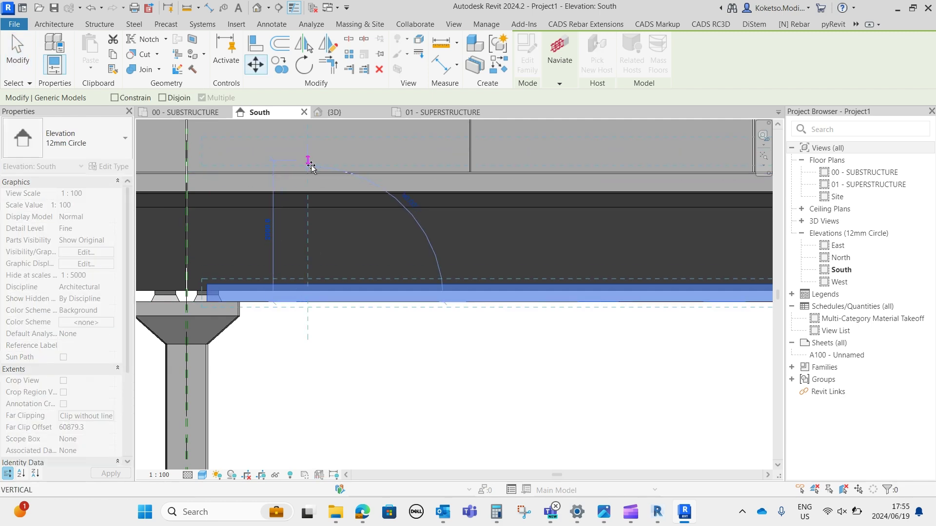
click(311, 169)
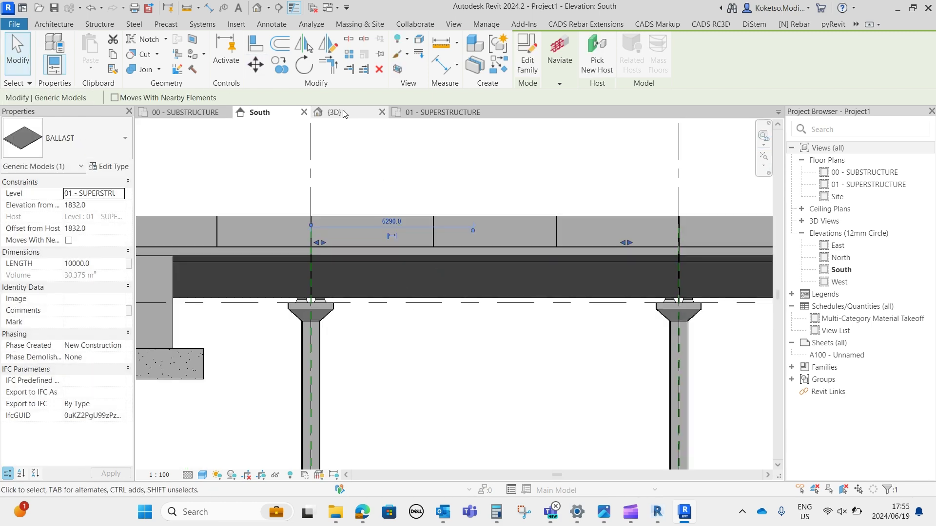
- Set the visual style of the 01 - SUPERSTRUCTURE floor plan to Shaded
key(ctrl+Tab)
key(Escape)
key(ctrl+Tab)
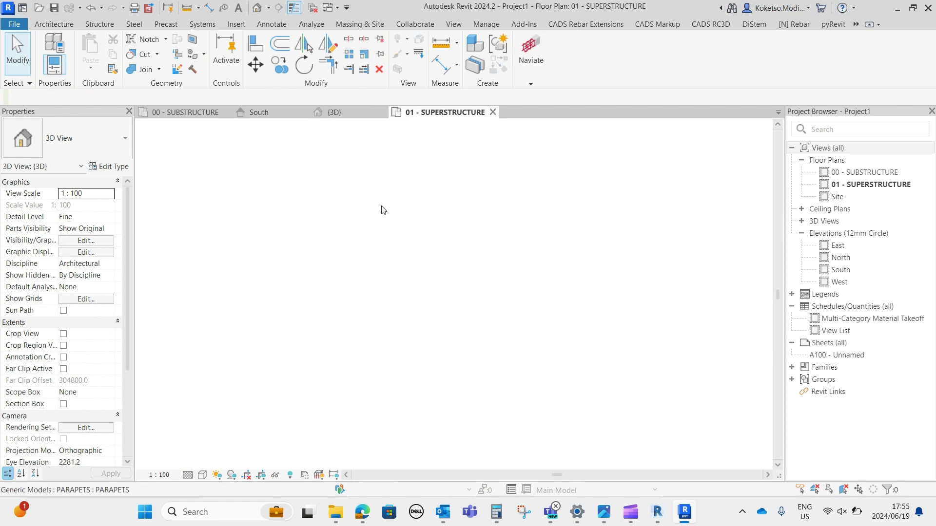
click(202, 475)
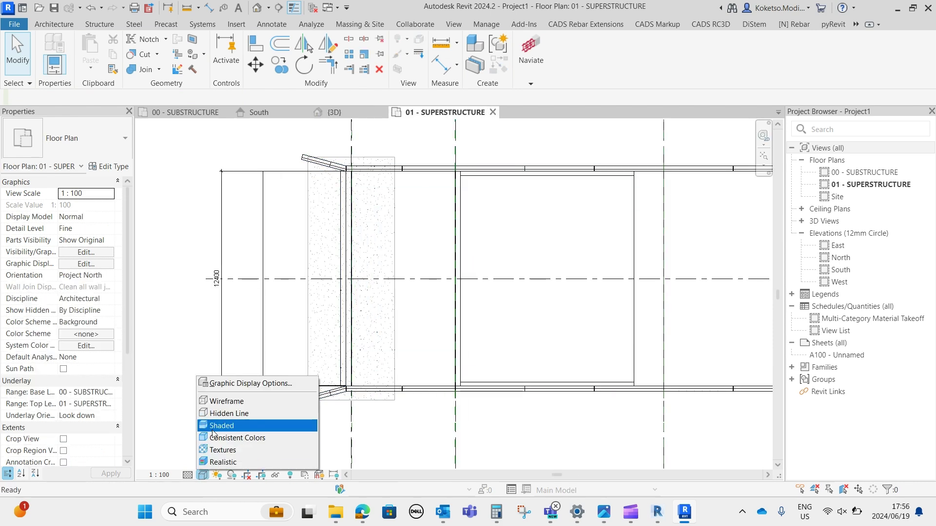
click(219, 426)
- Stretch both ends of the ballast along the bridge to the abutments, making it about 37250 mm long
click(458, 288)
drag(458, 288, 303, 287)
scroll(368, 285, up, 3)
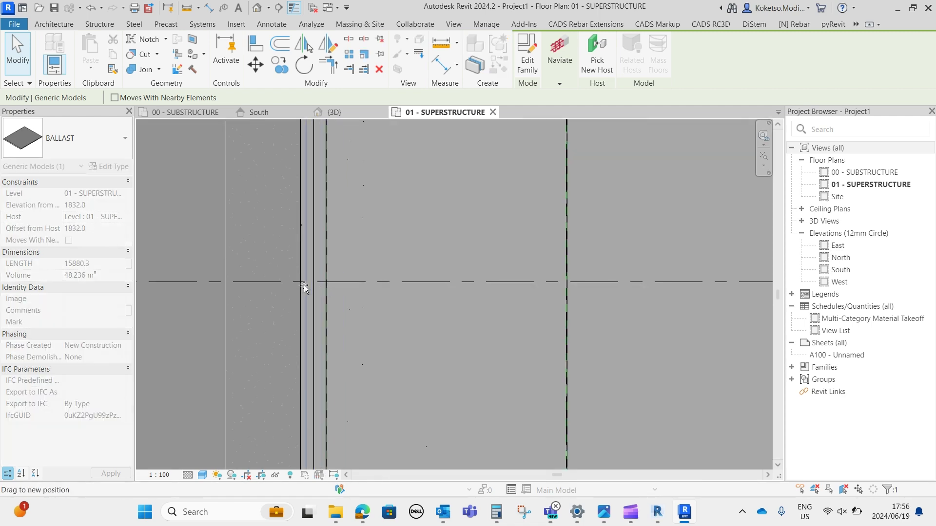
scroll(317, 291, down, 5)
scroll(496, 309, up, 3)
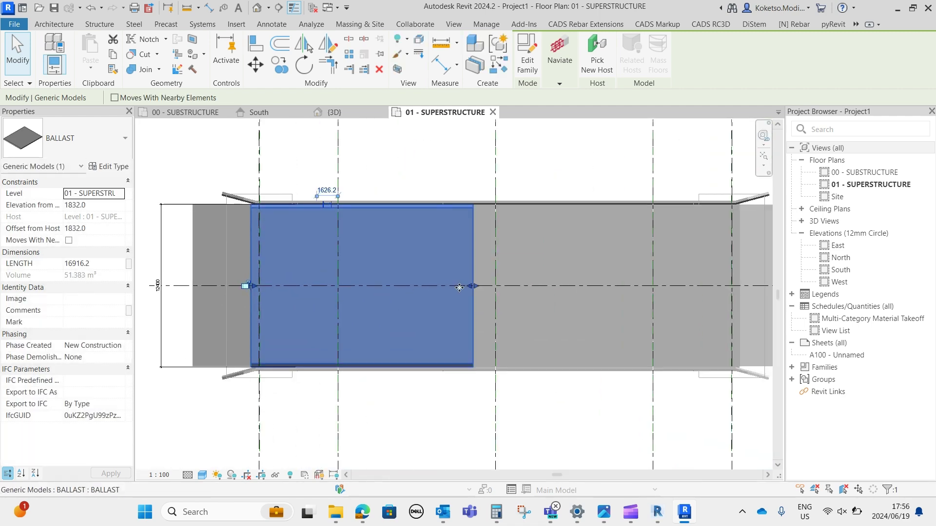
drag(479, 286, 532, 305)
scroll(522, 302, up, 2)
key(Escape)
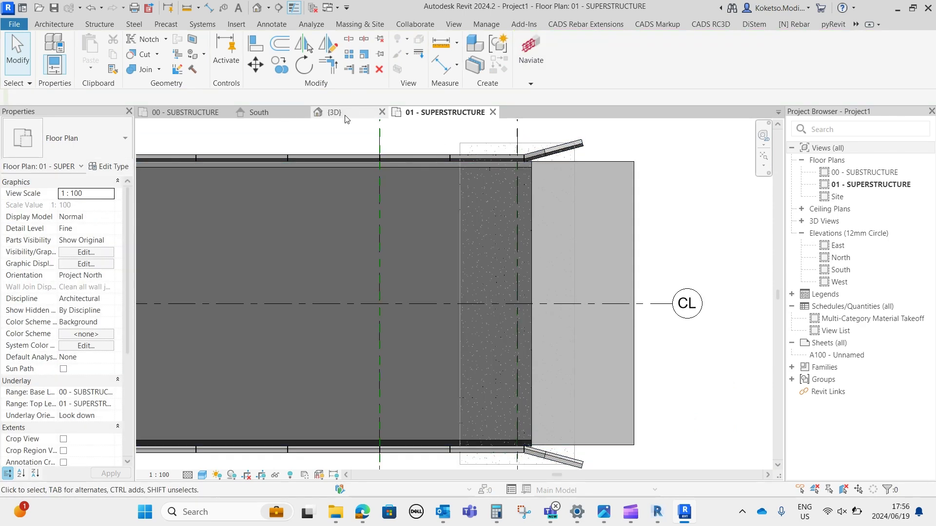
- Display the bridge's 3D view in the Realistic visual style
click(335, 112)
scroll(510, 263, up, 3)
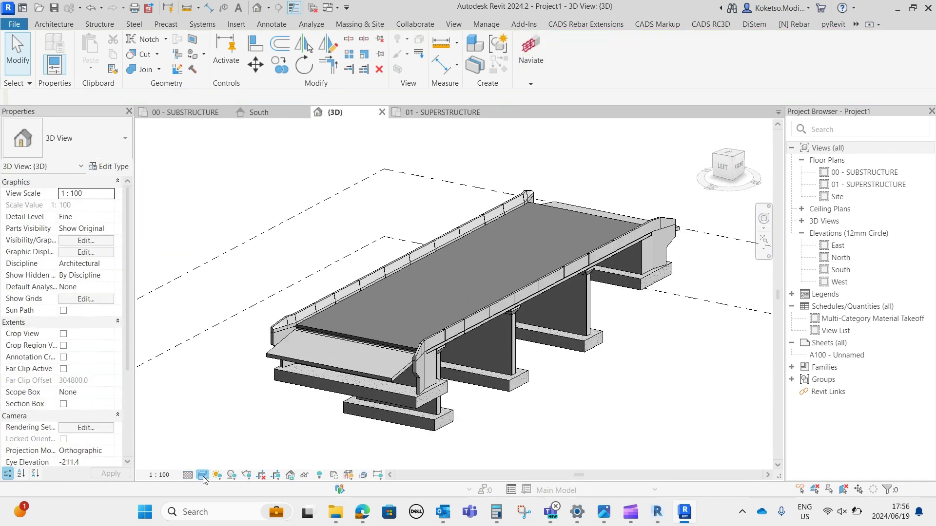
click(202, 475)
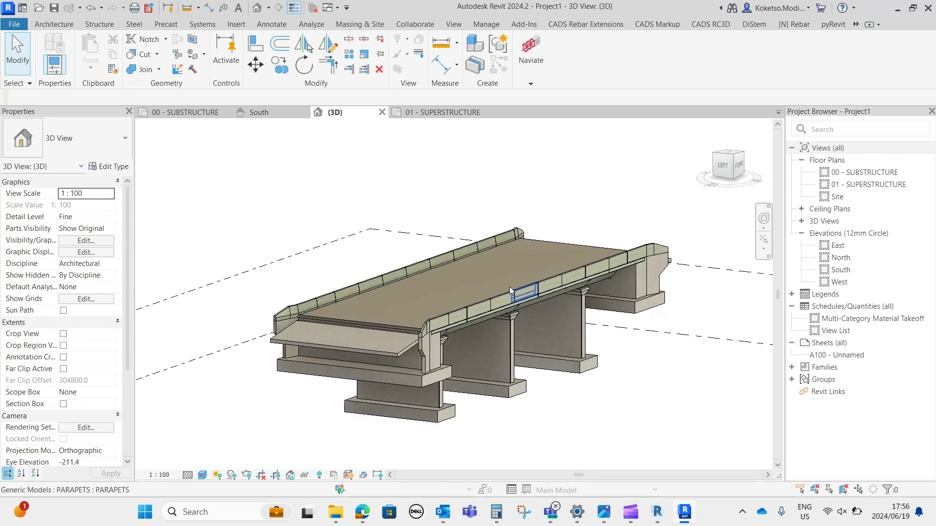
shift+middle_drag(595, 263, 668, 433)
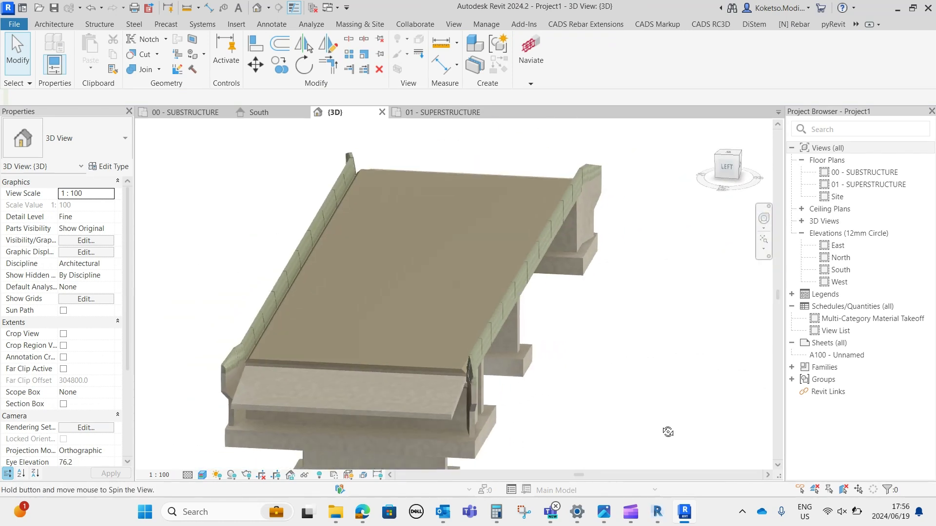
- Select the ballast on the bridge deck and open its family for editing
scroll(308, 362, up, 3)
click(327, 362)
scroll(426, 300, down, 3)
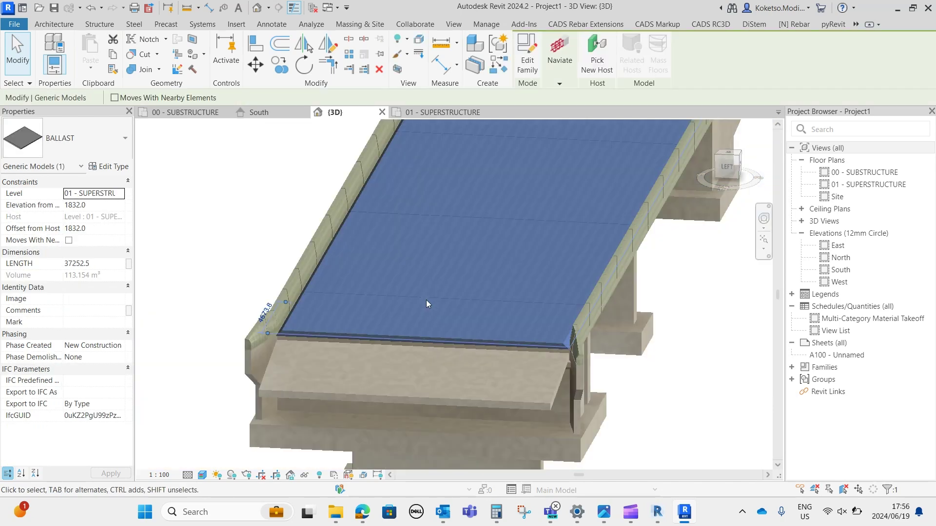
shift+middle_drag(426, 300, 466, 309)
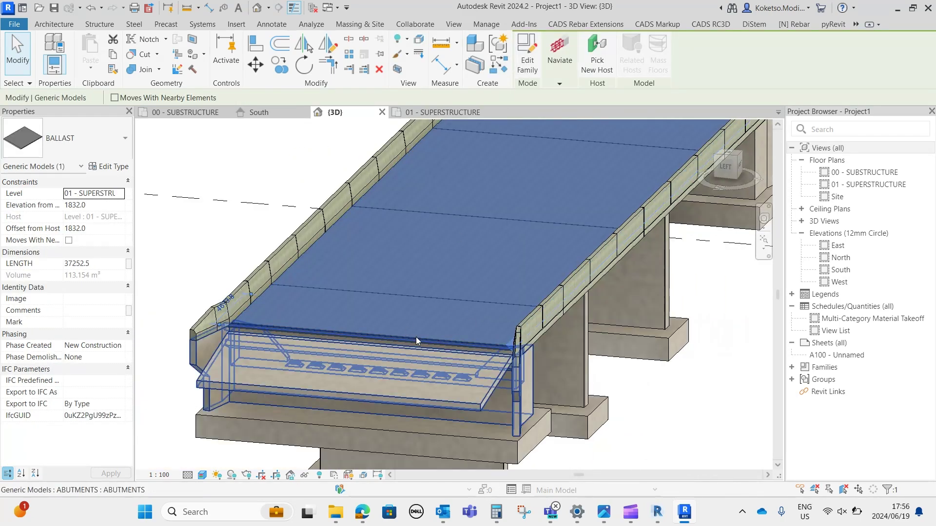
click(527, 60)
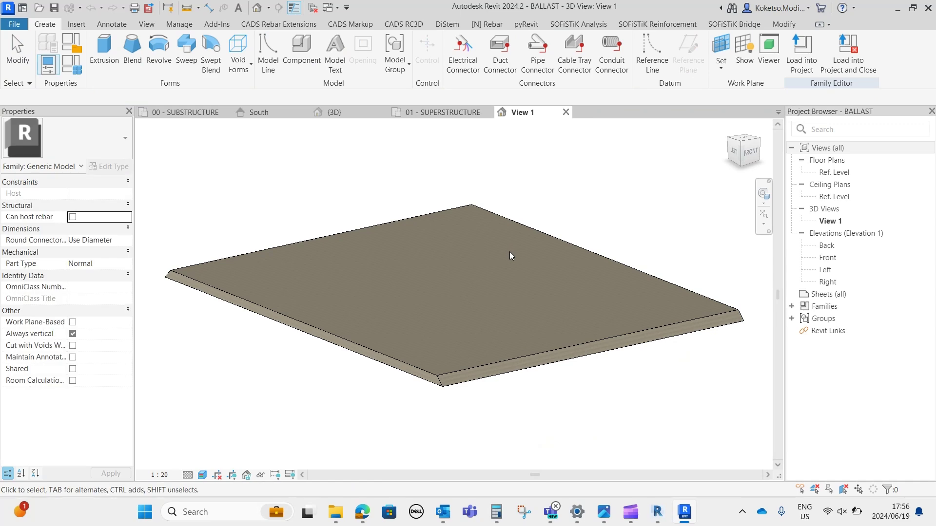
- Open the ballast extrusion's profile sketch for editing in the Left elevation
double_click(829, 270)
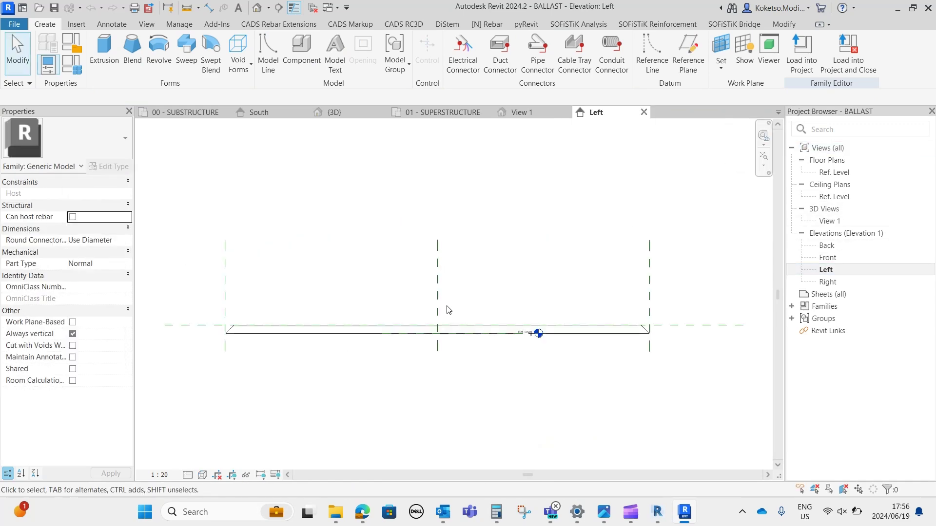
scroll(423, 334, up, 1)
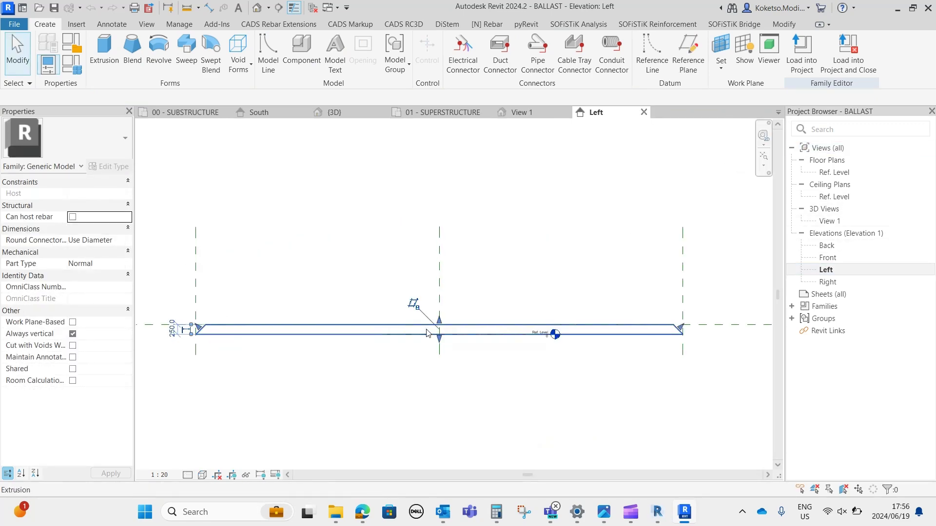
click(427, 333)
scroll(425, 339, up, 1)
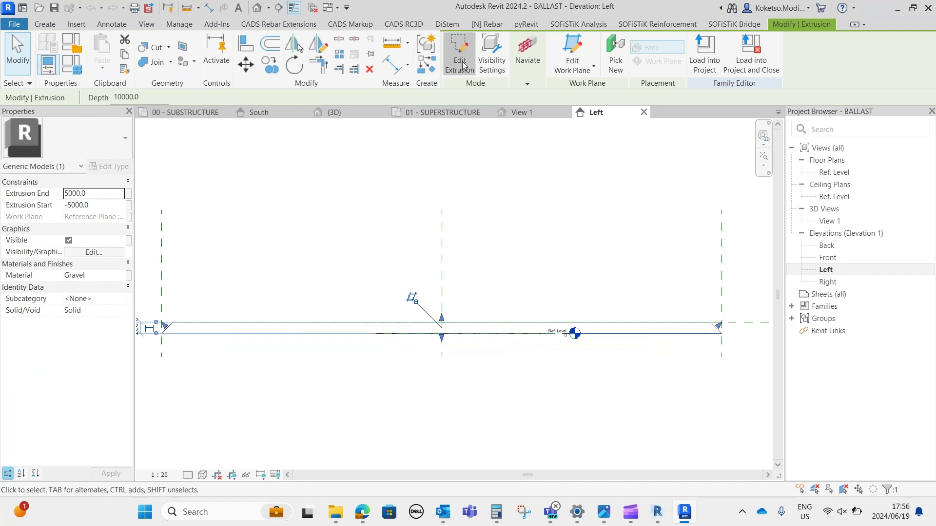
double_click(438, 333)
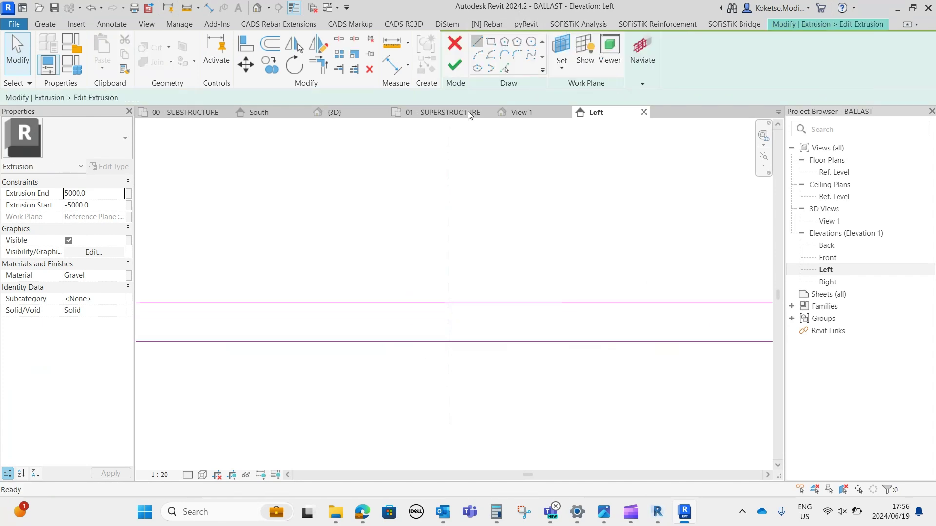
- Sketch two opposing 45° lines from the bottom line's midpoint up to the top line, forming a central V-notch in the ballast profile
key(l)
key(i)
click(449, 341)
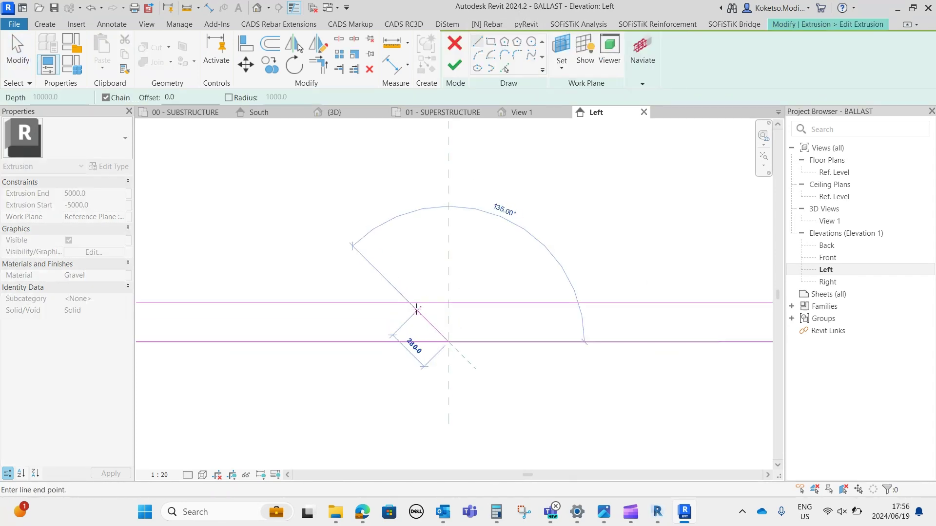
click(436, 329)
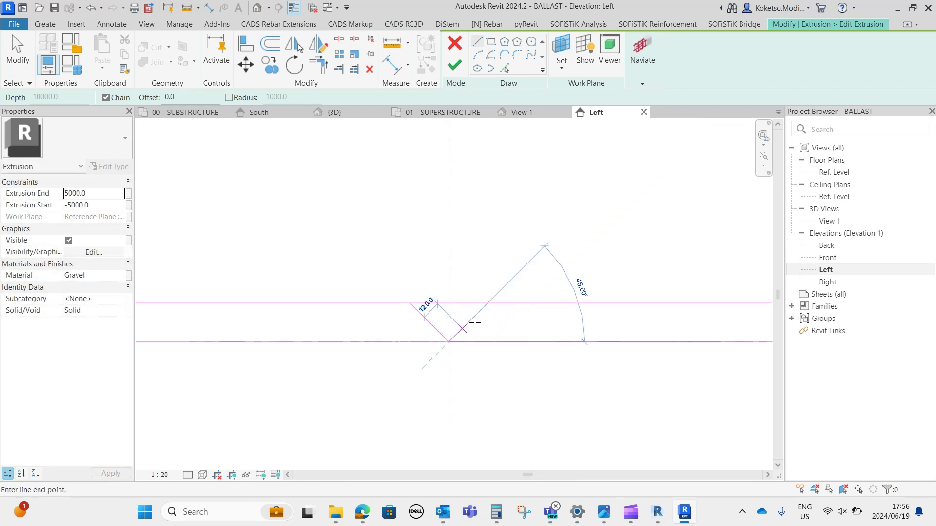
click(483, 303)
scroll(455, 315, up, 3)
key(Escape)
key(Escape)
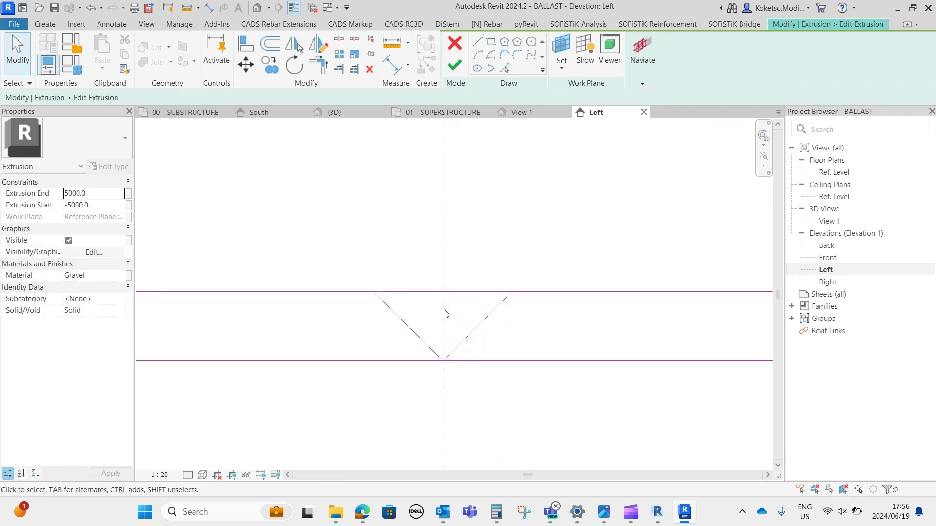
- Split the profile's top line at both ends of the V-notch and delete the 500 mm segment between them
key(l)
scroll(409, 307, up, 2)
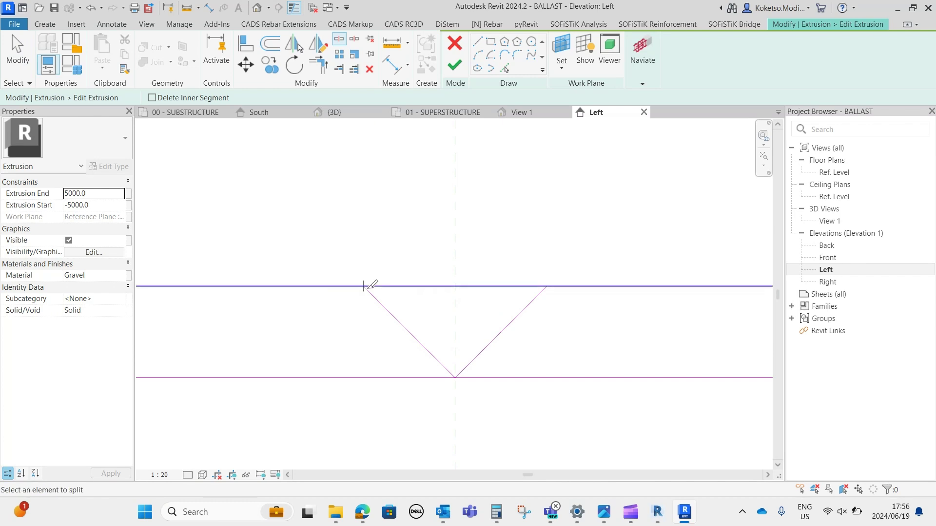
click(547, 287)
key(Escape)
click(465, 286)
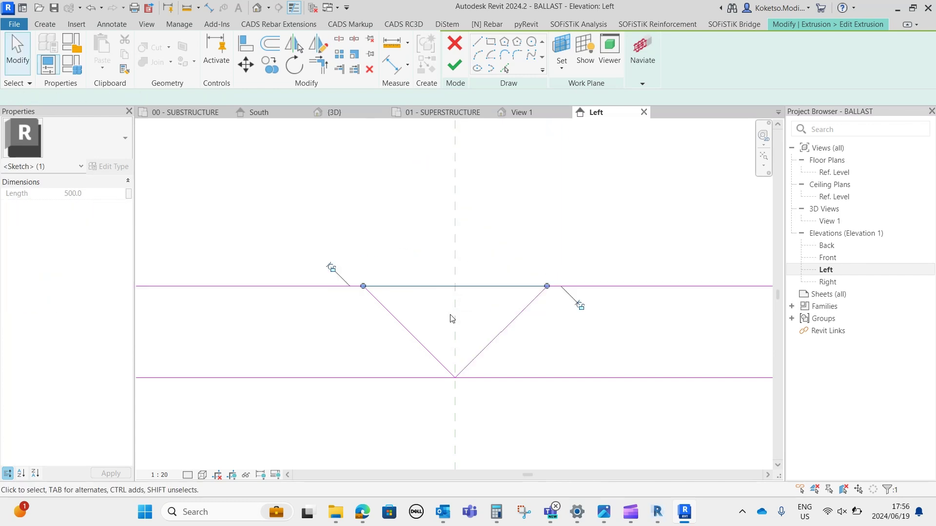
scroll(475, 251, down, 4)
scroll(476, 267, up, 3)
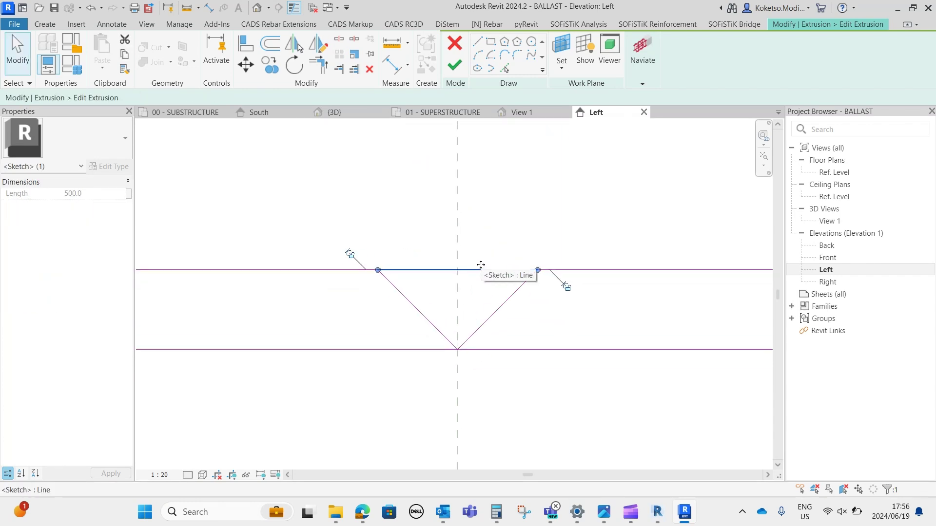
key(Delete)
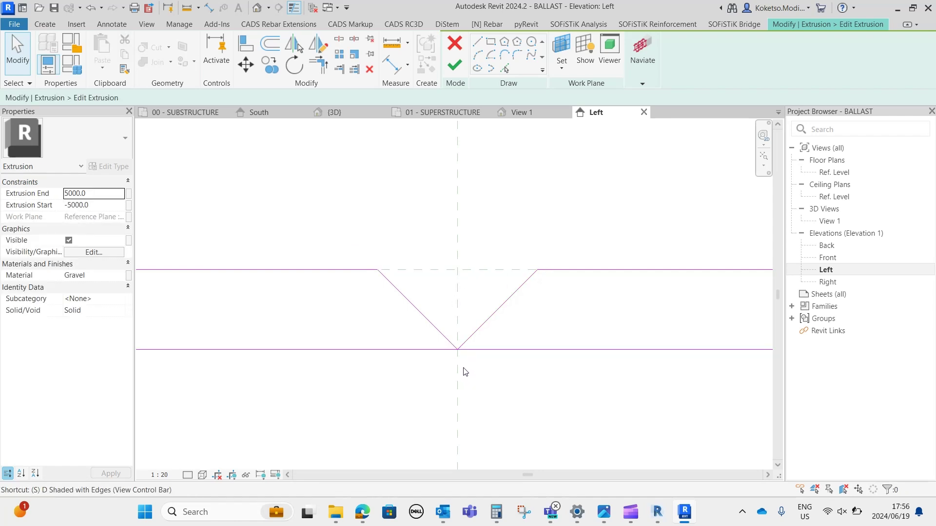
- Split the profile's bottom line at the V-notch's lowest point
key(l)
click(458, 349)
key(Escape)
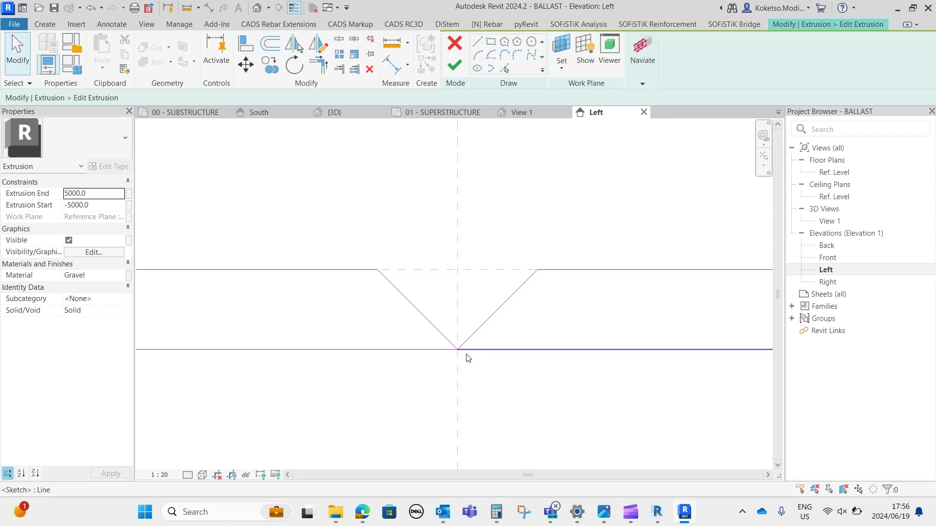
- Delete all sketch lines of the right half of the profile, including the leftover notch slope, and finish the extrusion sketch
scroll(464, 322, down, 4)
scroll(407, 321, down, 2)
scroll(451, 286, down, 3)
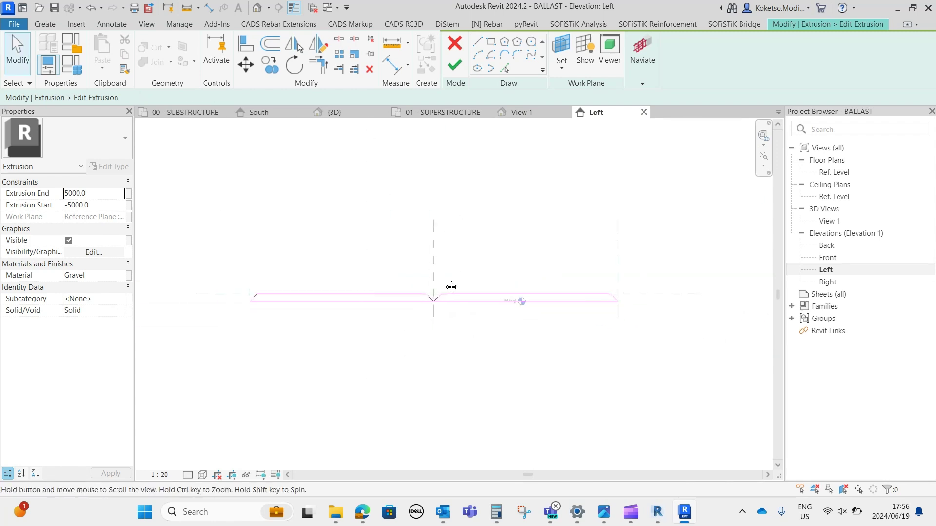
drag(579, 249, 411, 345)
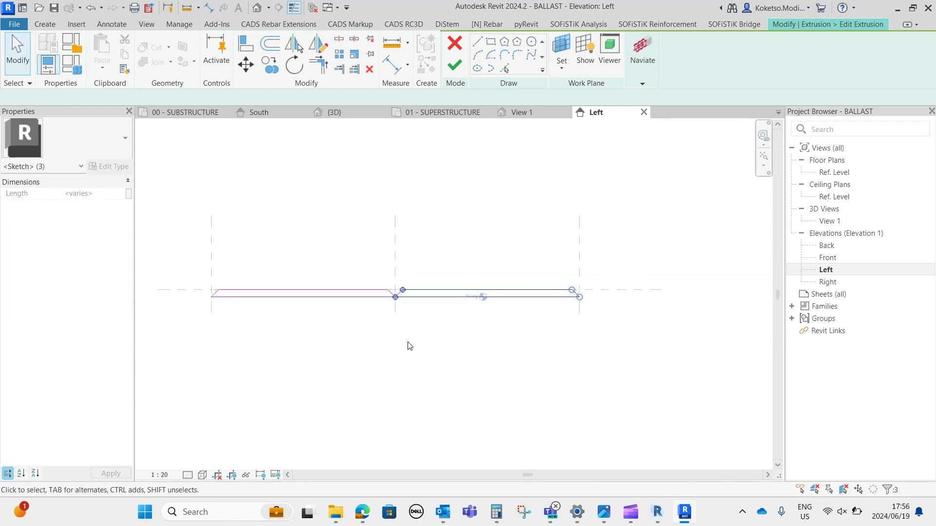
scroll(403, 287, up, 5)
click(370, 69)
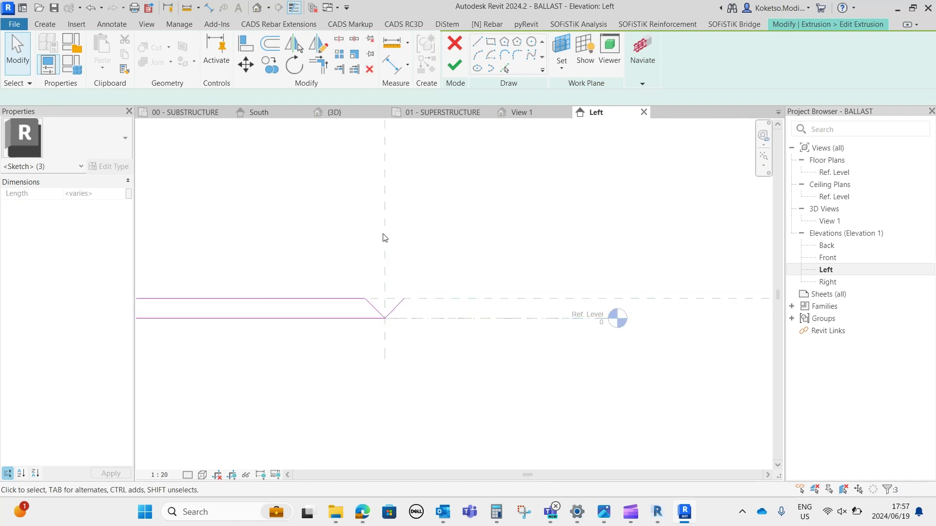
click(396, 308)
click(369, 69)
click(503, 262)
scroll(488, 239, down, 2)
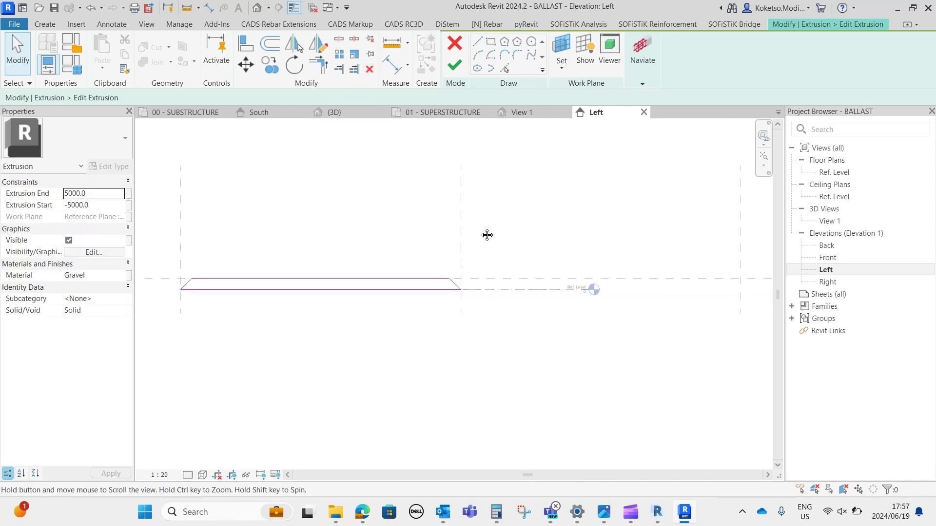
click(454, 64)
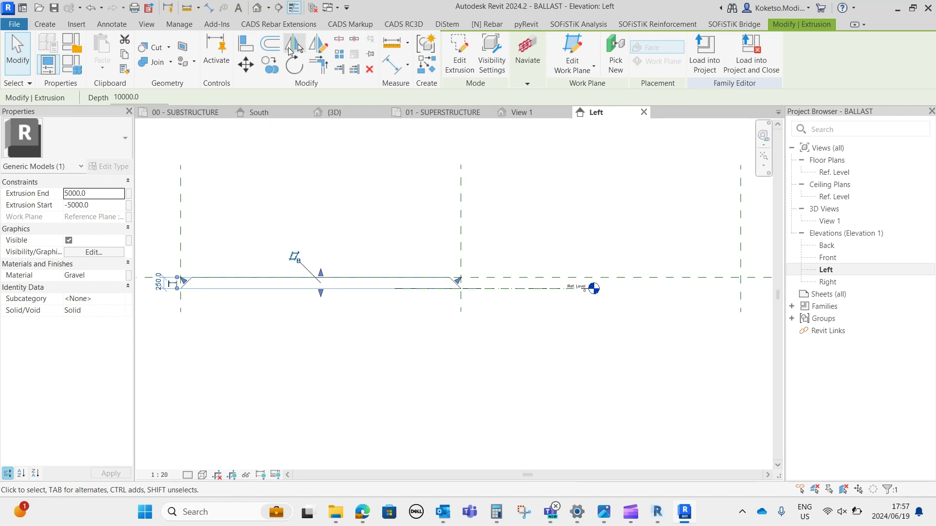
- Mirror the remaining half ballast extrusion about the central vertical reference plane
click(291, 50)
click(462, 214)
click(421, 305)
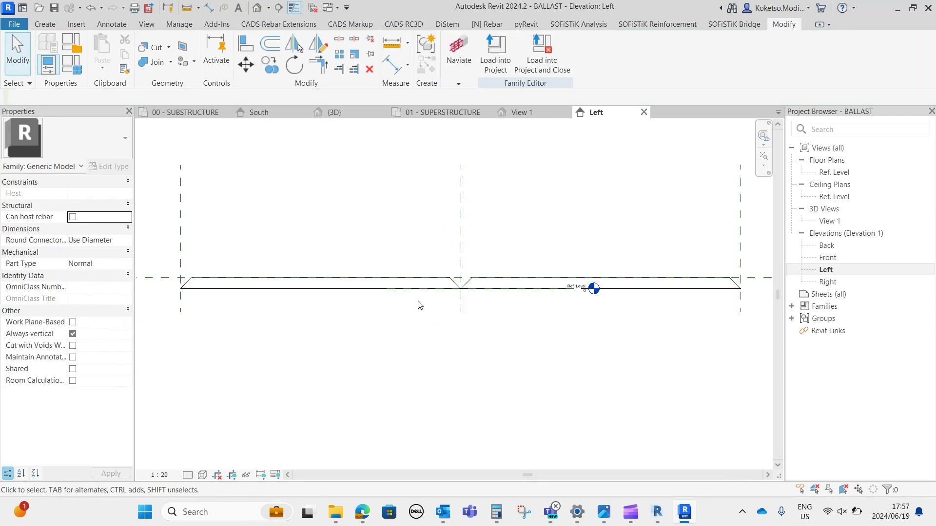
- Save the BALLAST family and load it into the bridge project, overwriting the existing version and its parameter values
click(542, 55)
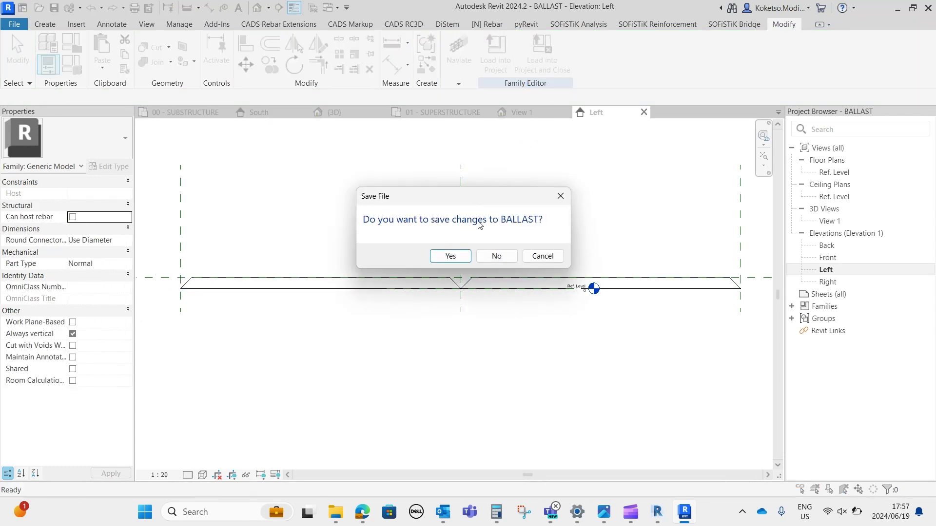
click(449, 261)
click(447, 260)
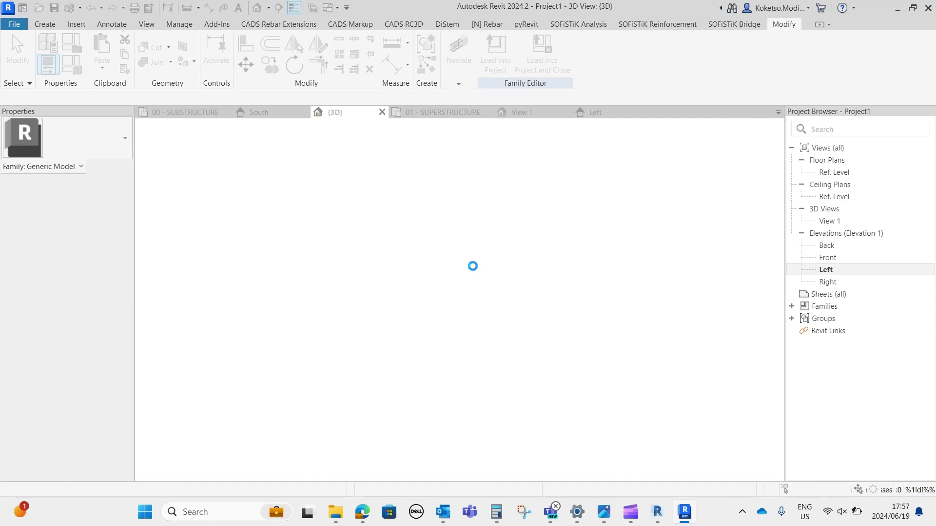
click(471, 247)
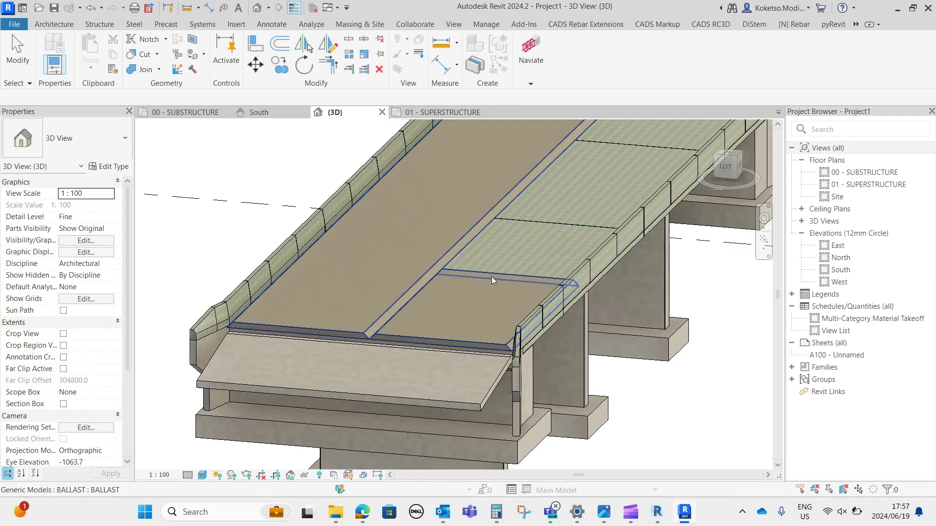
- Reopen the ballast family from the bridge and lock the mirrored extrusion's ends to the length reference planes in the Ref. Level plan
click(492, 277)
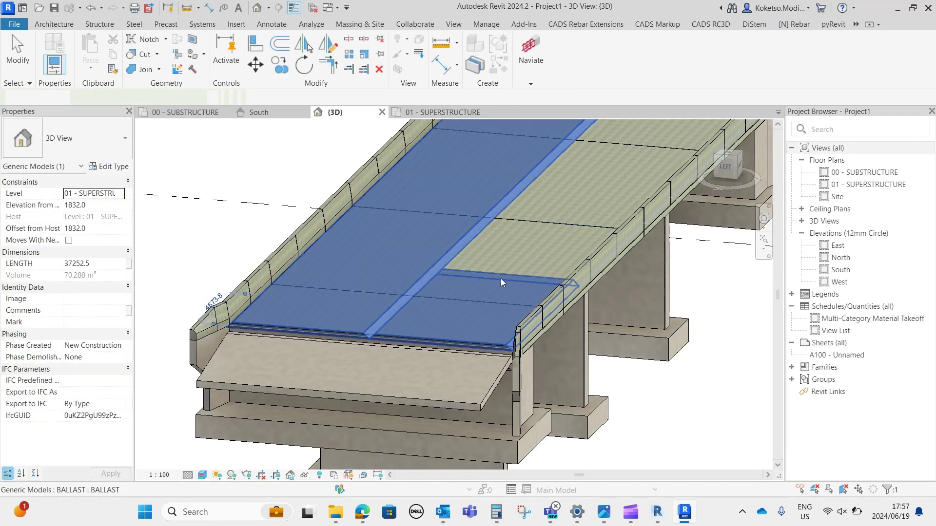
double_click(507, 278)
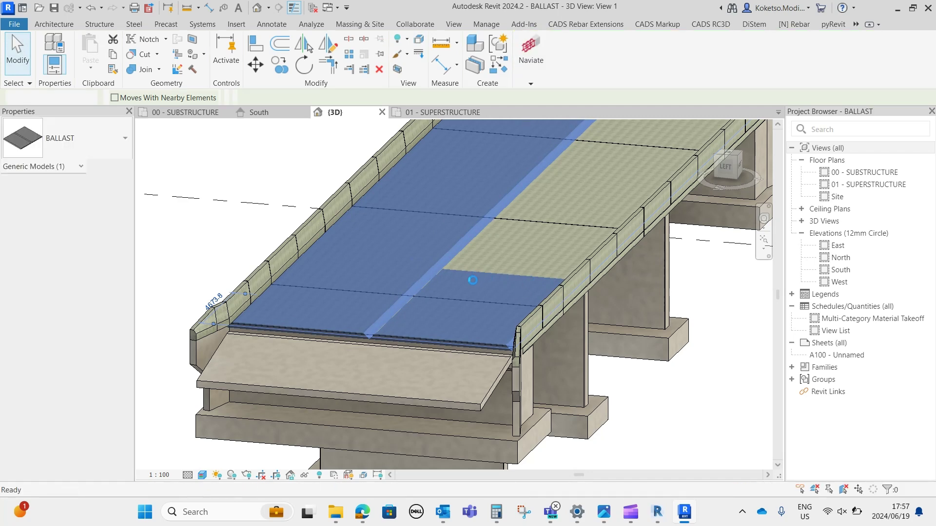
double_click(834, 173)
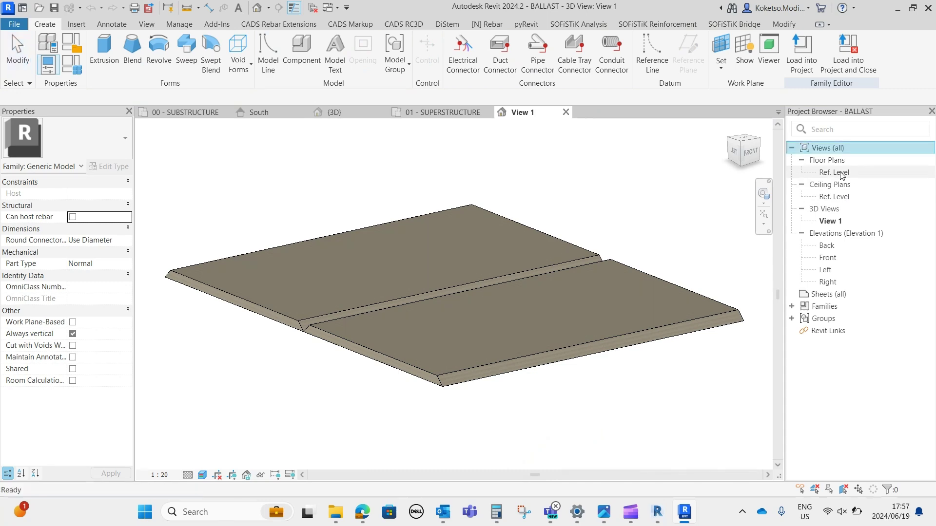
click(558, 377)
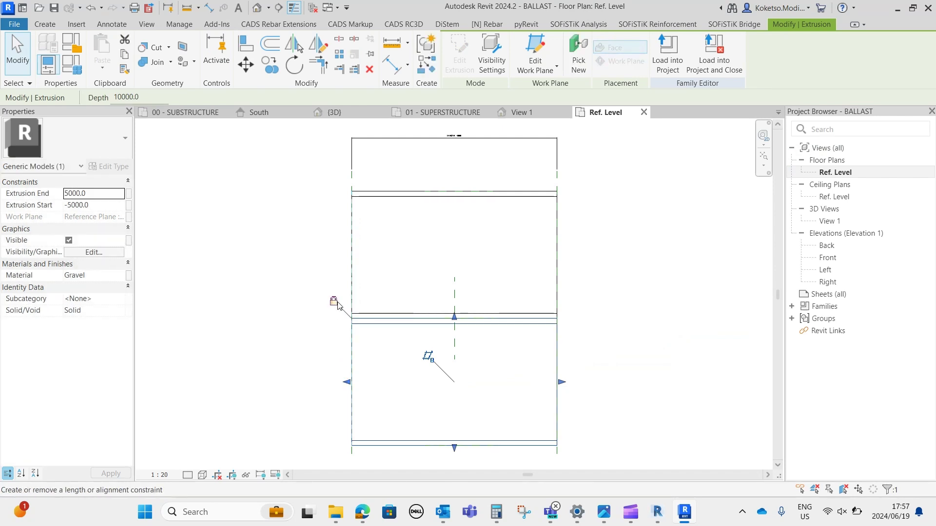
- Save the constrained BALLAST family and reload it into the project, again overwriting the existing version and parameter values
click(714, 54)
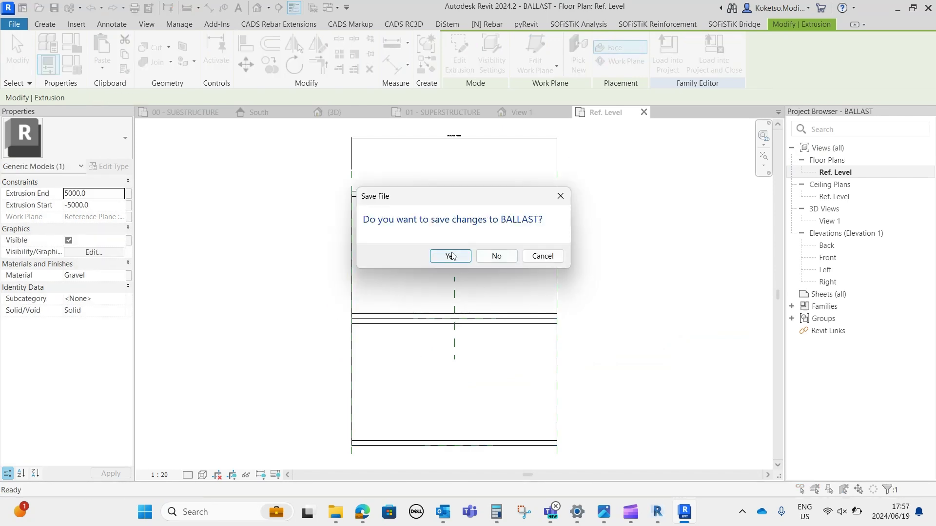
click(452, 256)
click(451, 258)
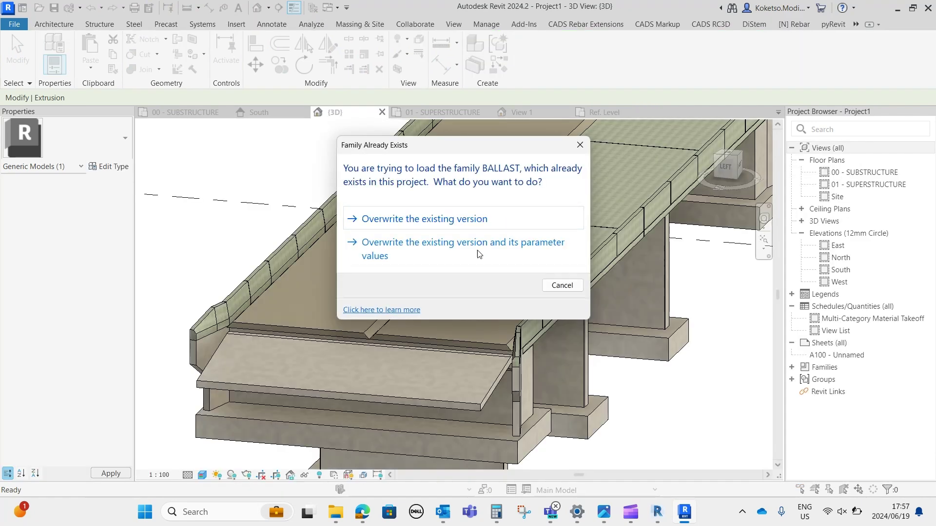
click(478, 251)
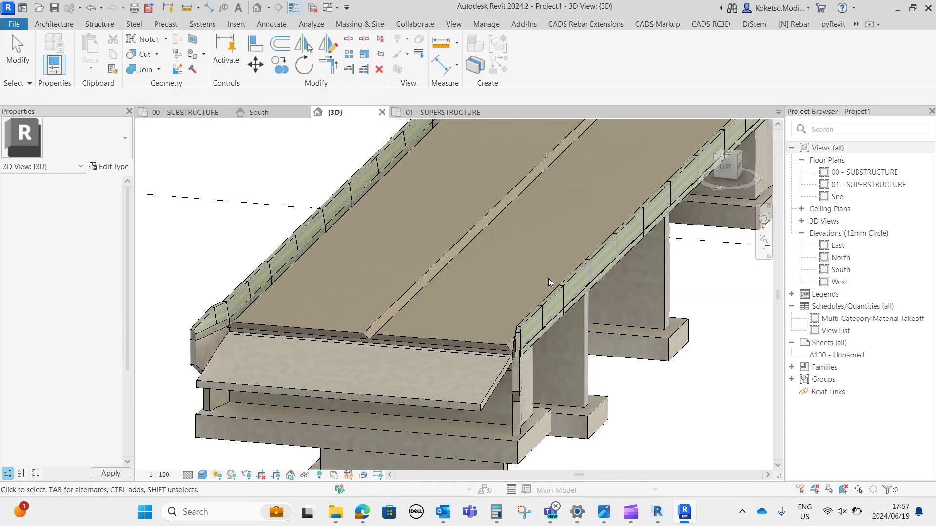
scroll(550, 280, down, 4)
shift+middle_drag(561, 279, 389, 293)
scroll(389, 293, up, 3)
mouse_move(453, 324)
shift+middle_down()
mouse_move(509, 315)
mouse_move(629, 329)
mouse_move(535, 326)
mouse_move(460, 307)
shift+middle_up()
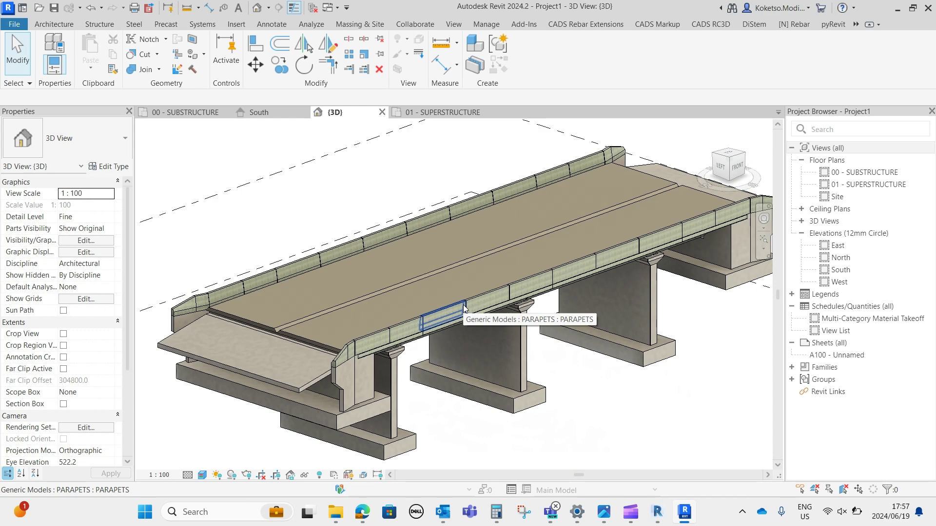
scroll(438, 277, down, 4)
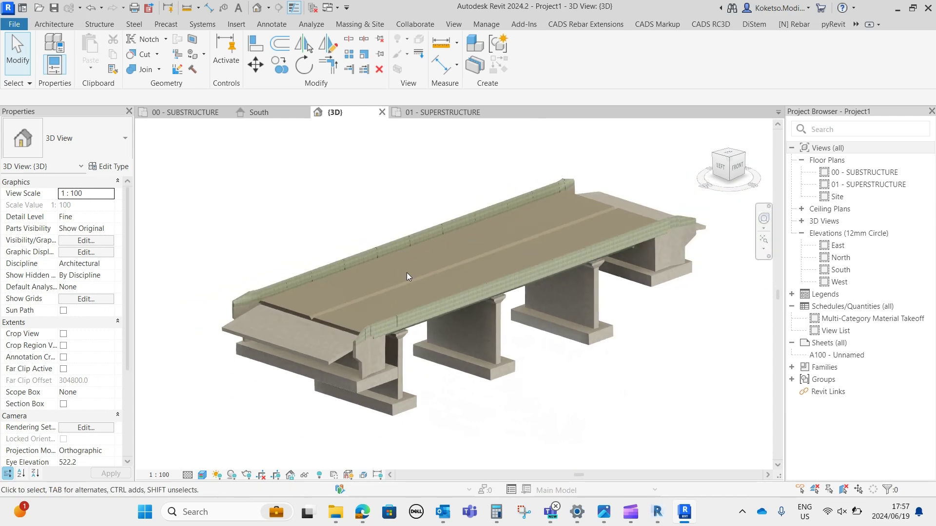
- Display the 01 - SUPERSTRUCTURE floor plan and create a new family from the Metric Generic Model template
click(443, 112)
scroll(461, 230, down, 3)
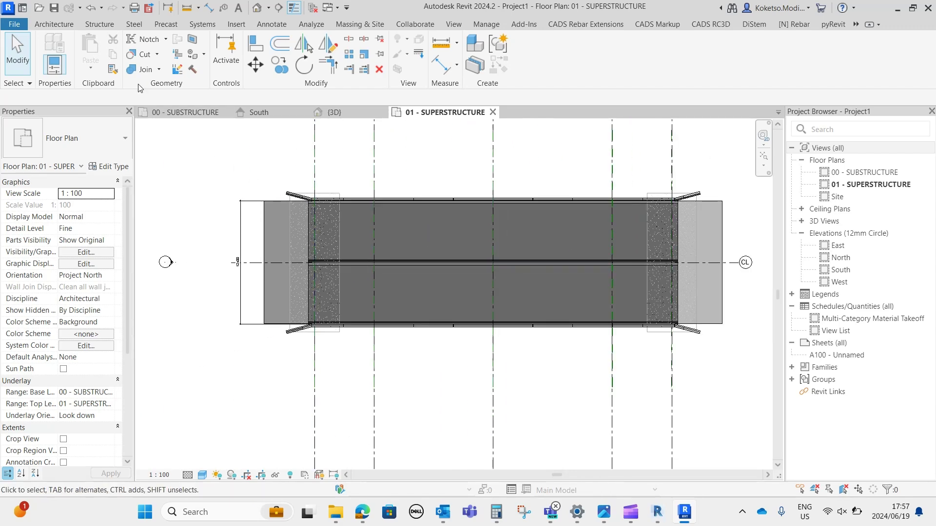
click(27, 27)
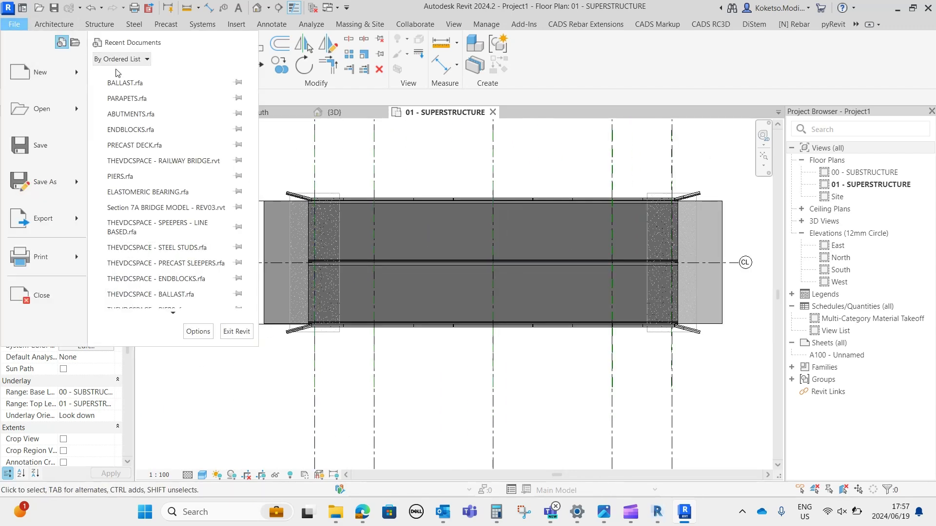
mouse_move(45, 84)
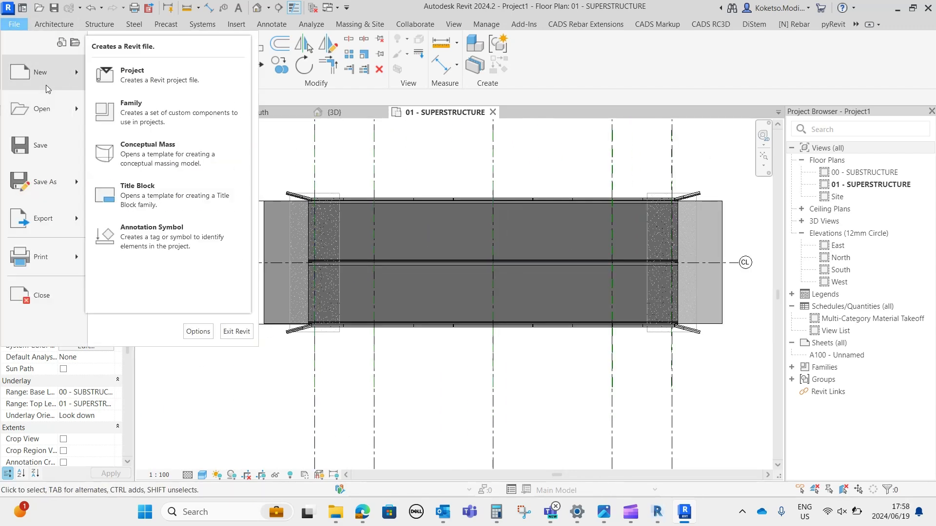
click(434, 233)
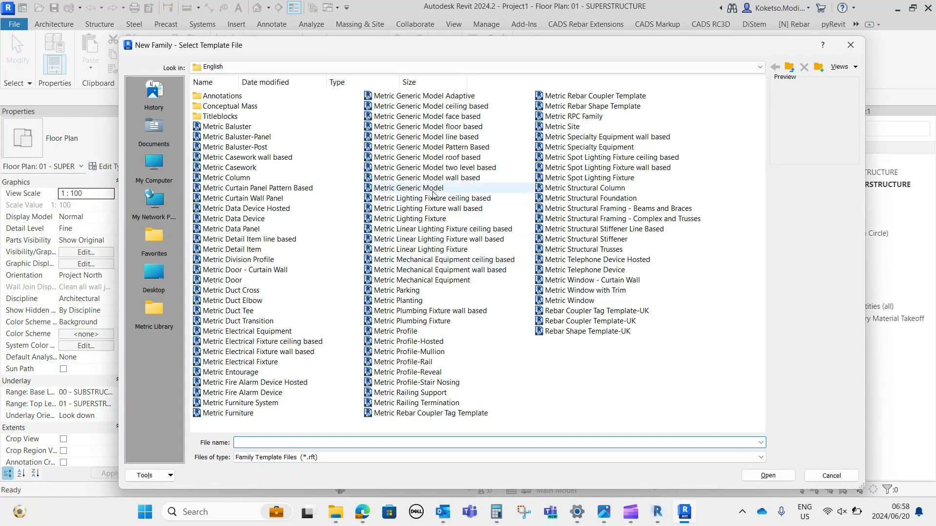
click(408, 188)
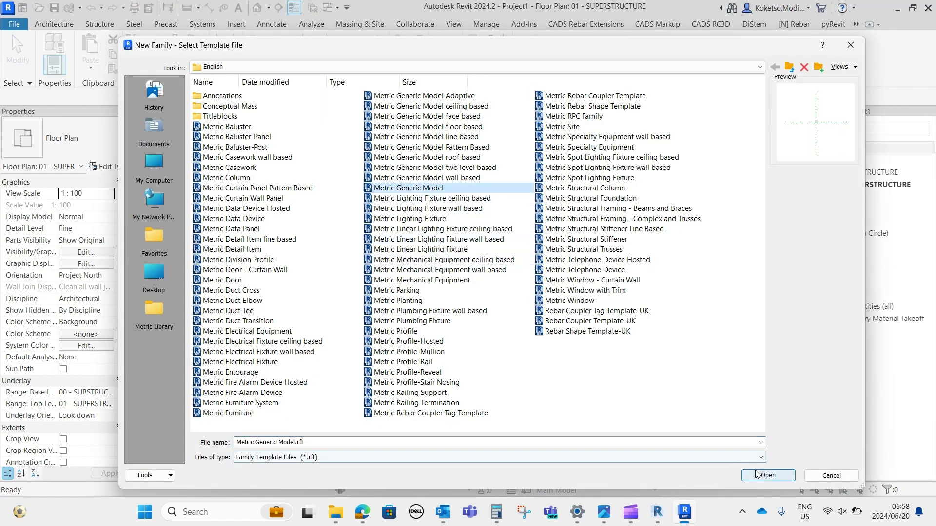
click(764, 480)
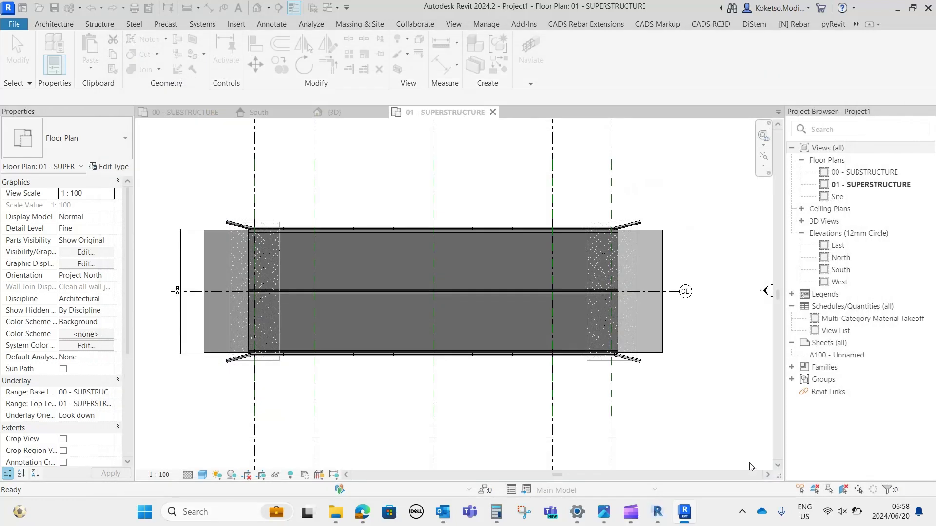
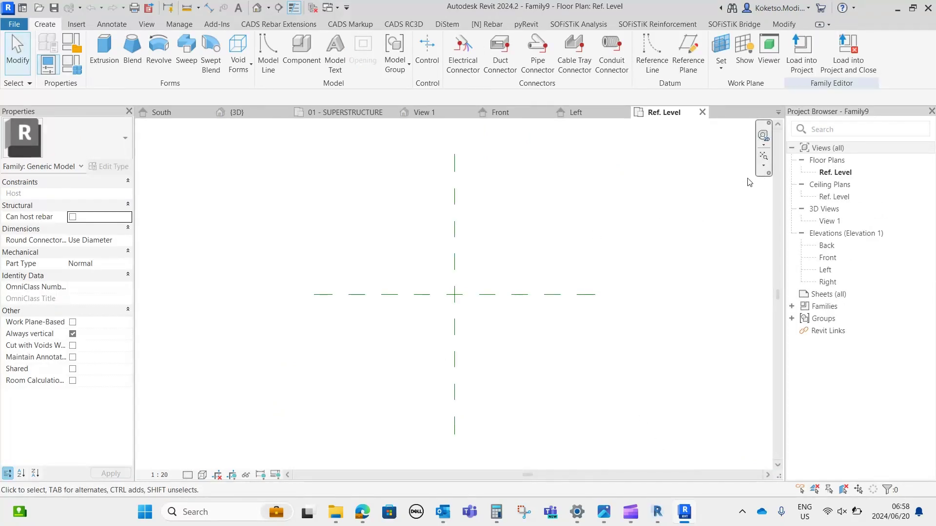
- Draw a horizontal reference plane about 2000 mm above the Center (Front/Back) plane in the new family's Ref. Level plan
click(688, 50)
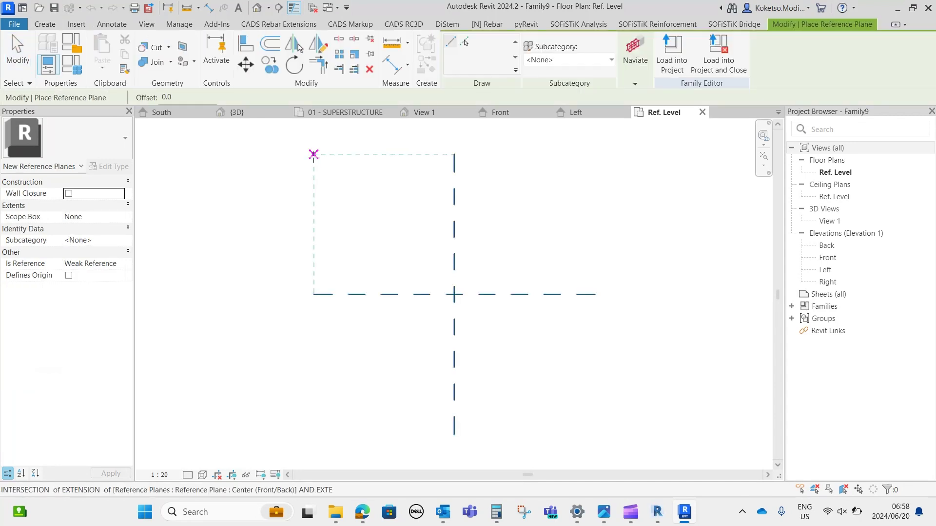
click(313, 154)
click(594, 154)
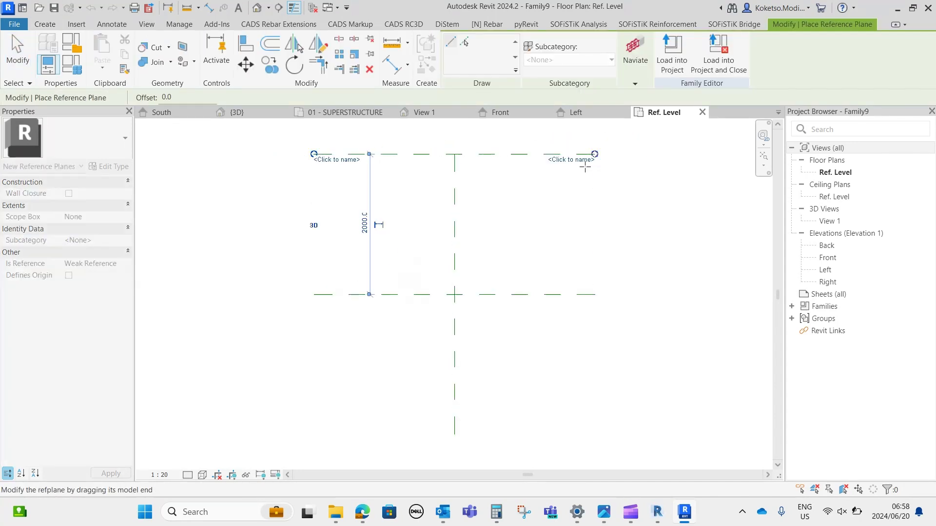
- Draw a horizontal reference plane about 2000 mm below the Center (Front/Back) plane
click(309, 435)
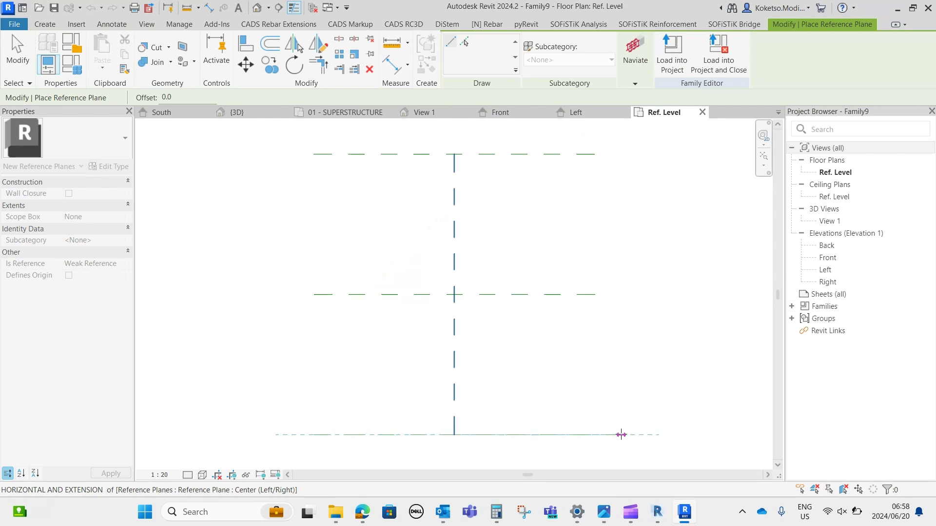
click(595, 435)
key(Escape)
key(Escape)
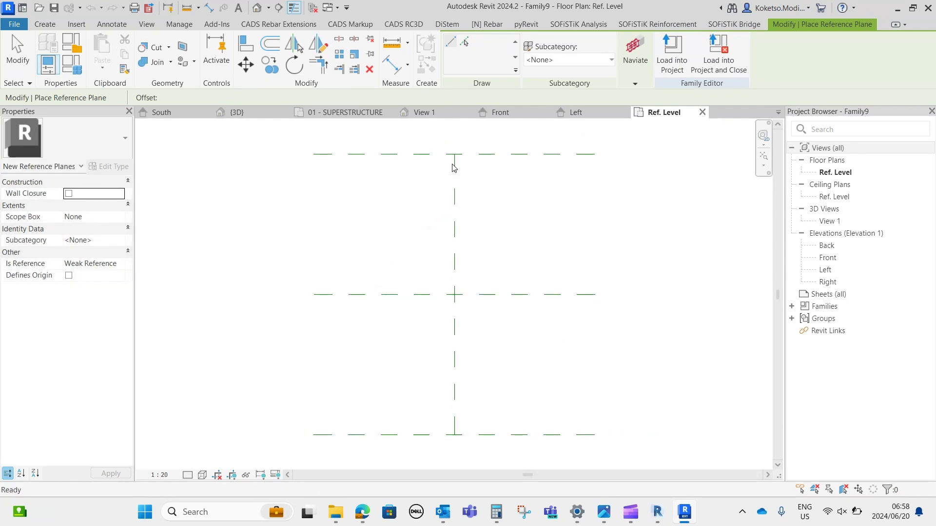
- Set the upper reference plane's distance from the Center (Front/Back) plane to =5627.8/2
click(370, 154)
click(365, 223)
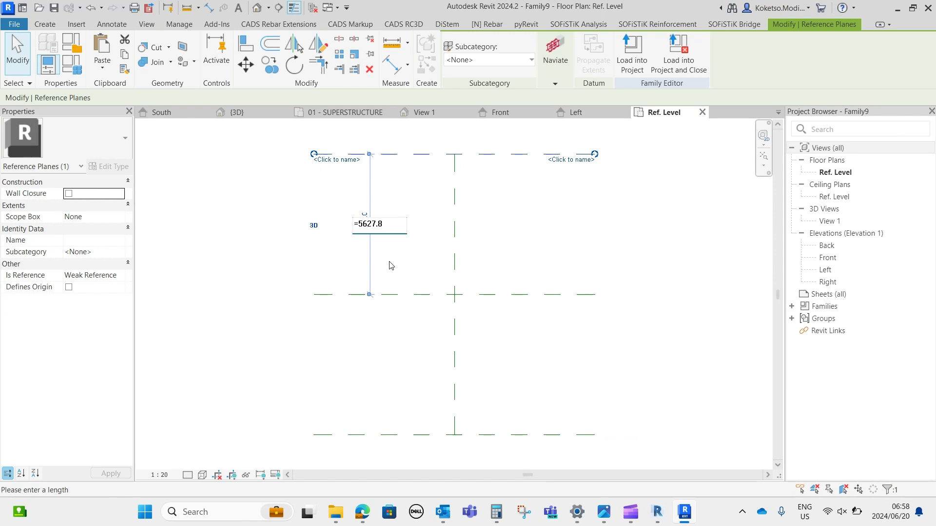
text(=5627.8/2)
key(Return)
scroll(389, 266, down, 2)
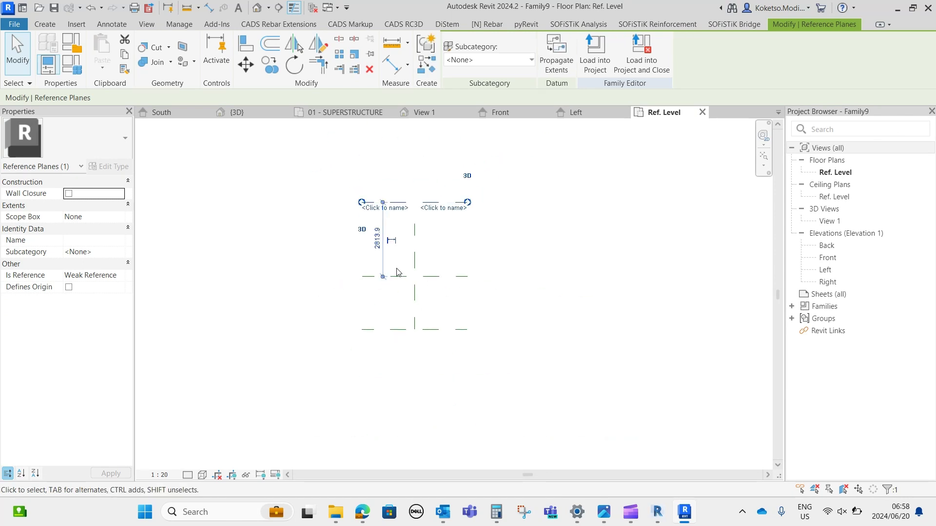
- Delete the lower reference plane and replace it with a mirrored copy of the upper one about the Center (Front/Back) plane
click(457, 329)
click(479, 351)
key(Delete)
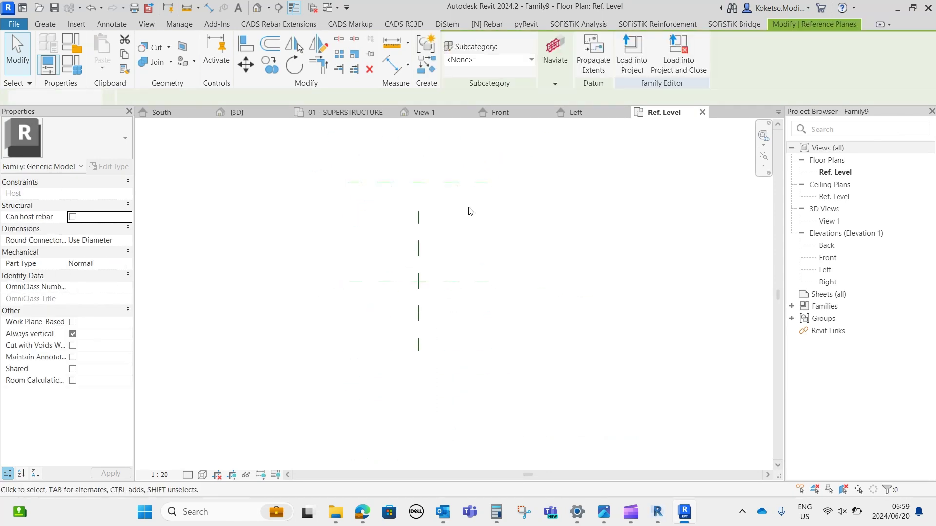
click(466, 185)
key(m)
key(m)
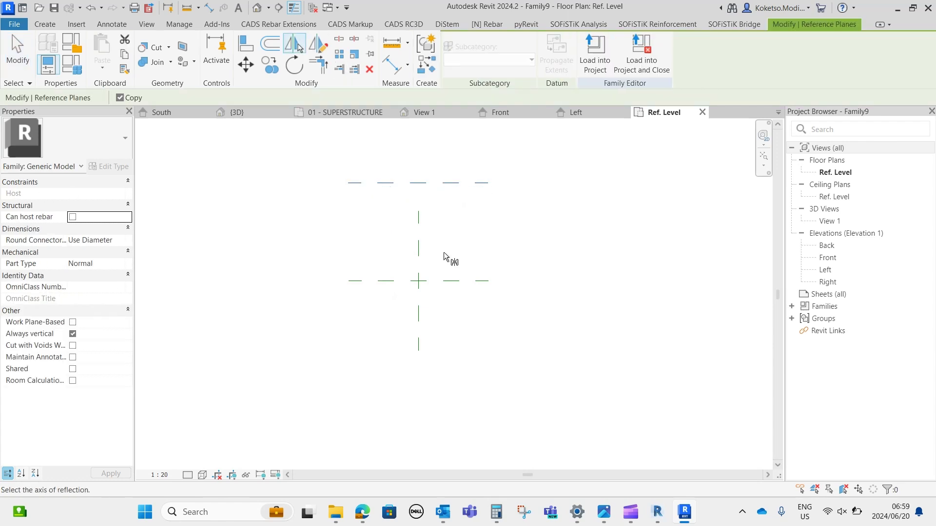
click(456, 281)
- Extend both ends of the Center (Left/Right) plane past the outer horizontal reference planes and pin it in place
click(419, 240)
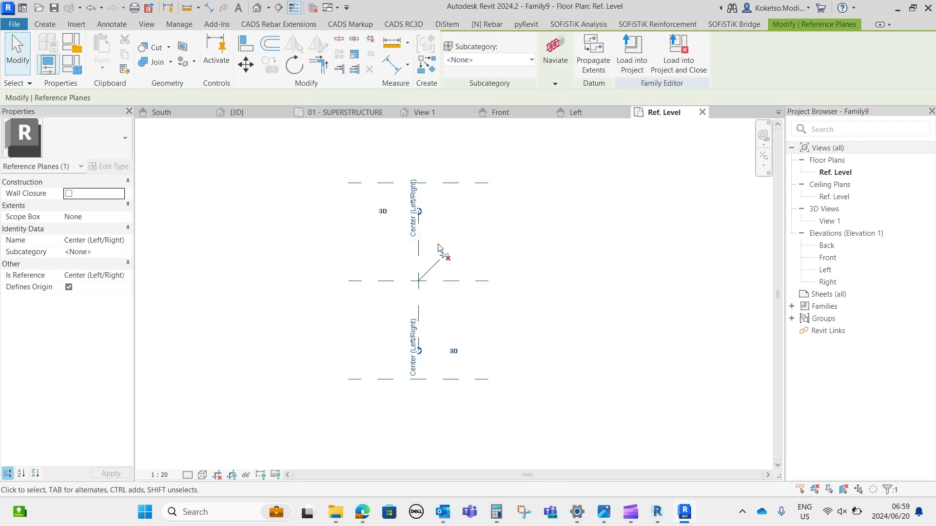
drag(417, 173, 418, 153)
drag(419, 351, 419, 433)
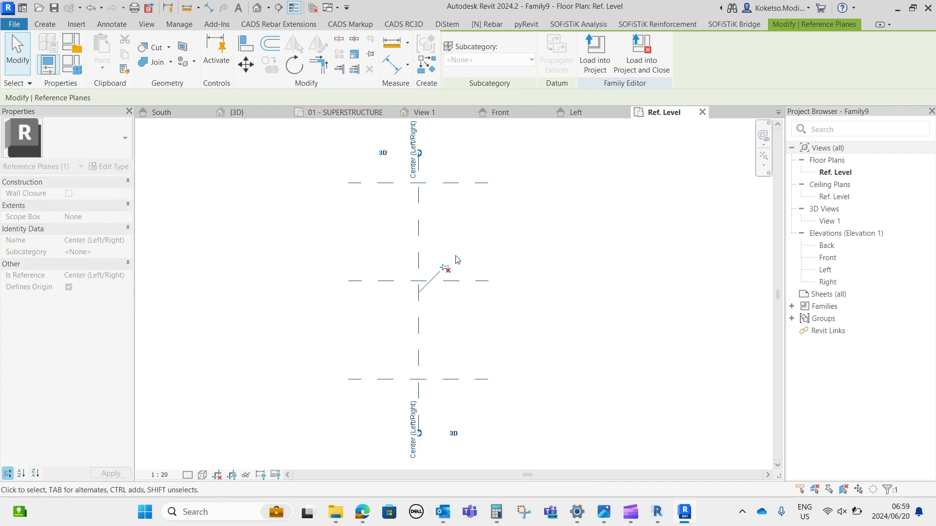
click(443, 269)
key(Escape)
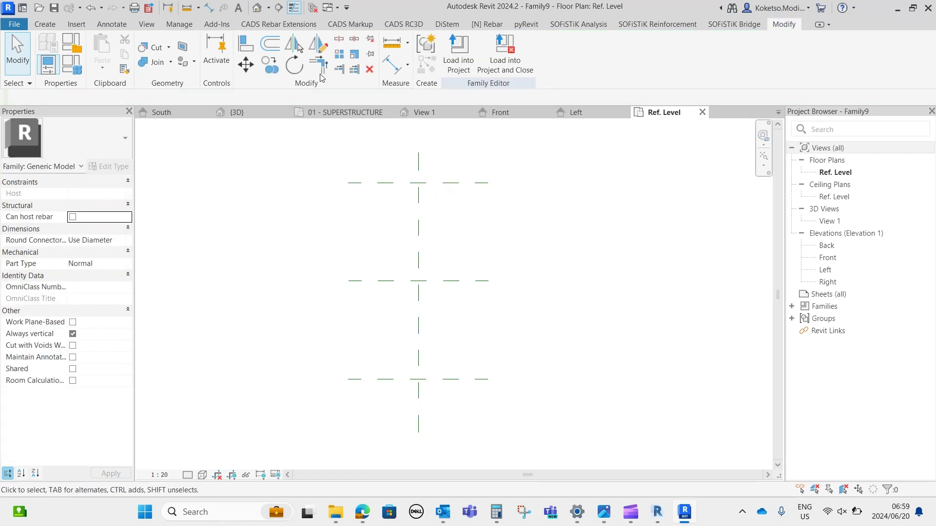
- Draw a horizontal reference plane about 900 mm below the upper plane, above the Center (Front/Back) plane
click(43, 23)
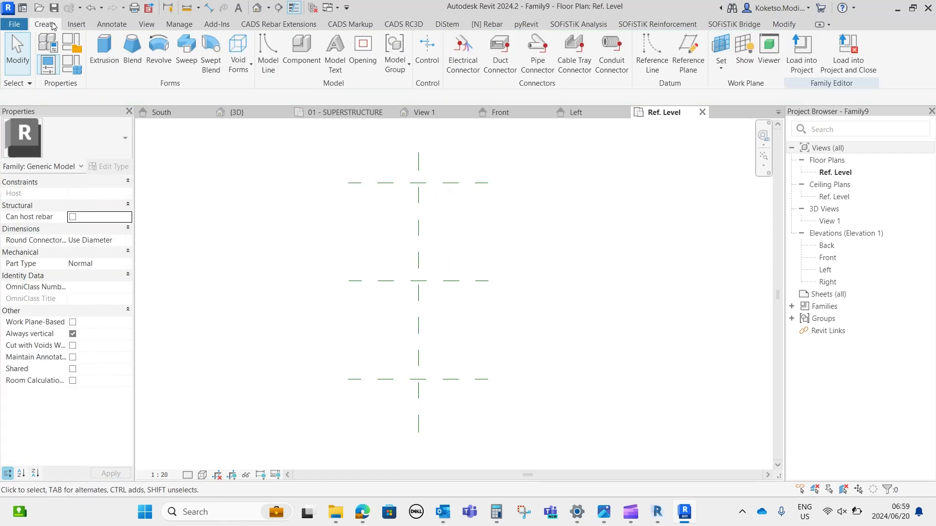
click(685, 54)
click(348, 214)
click(488, 214)
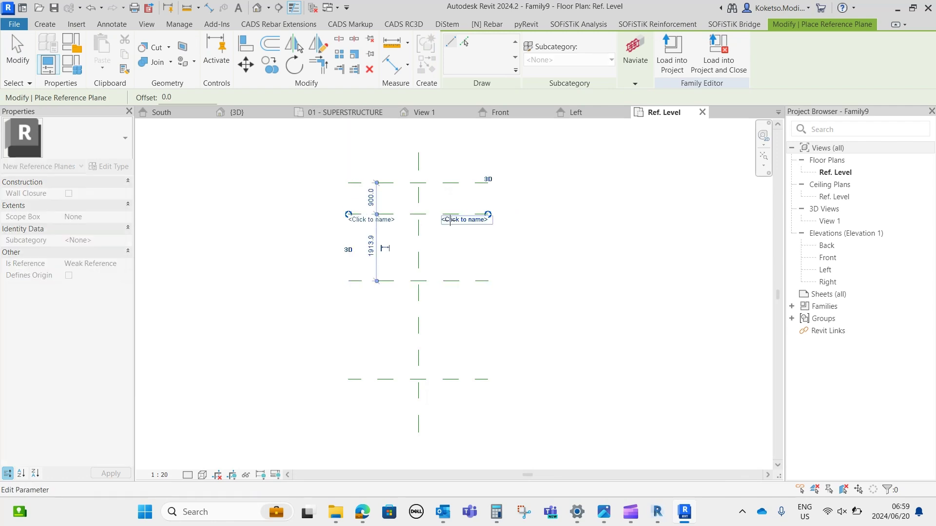
key(Escape)
key(Escape)
click(447, 215)
click(371, 247)
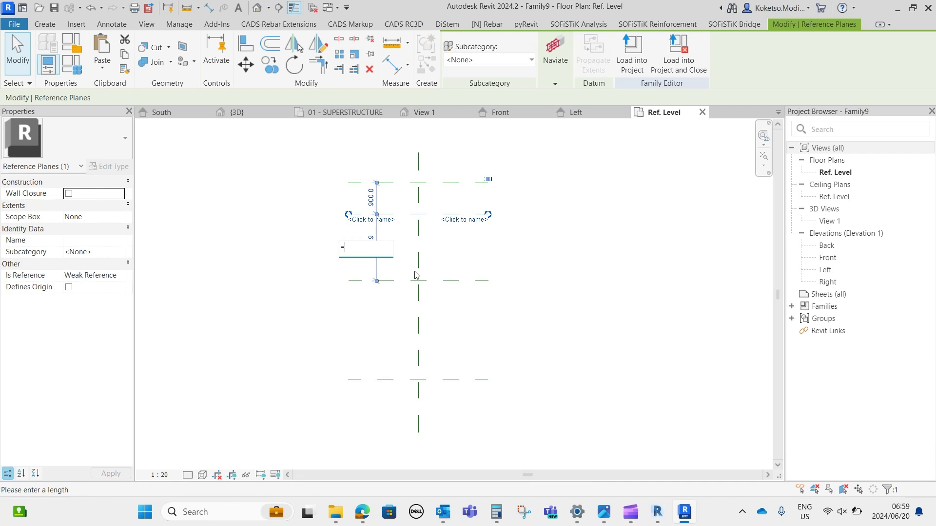
click(440, 187)
- Set the uppermost reference plane's distance from the Center (Front/Back) plane to =5700/2
click(442, 183)
drag(376, 214, 377, 281)
click(372, 231)
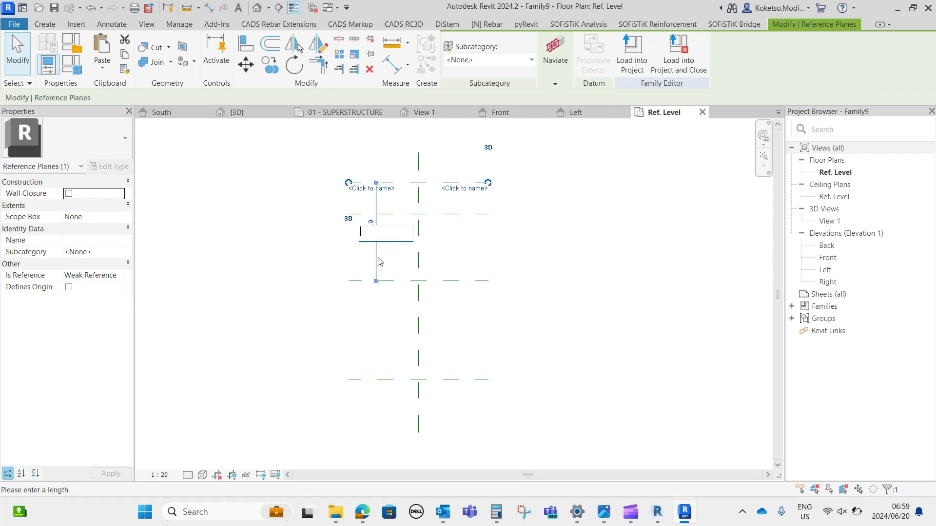
text(=5700/2)
key(Return)
- Set the lower reference plane's distance from the Center (Front/Back) plane to 2850 mm
scroll(376, 246, up, 2)
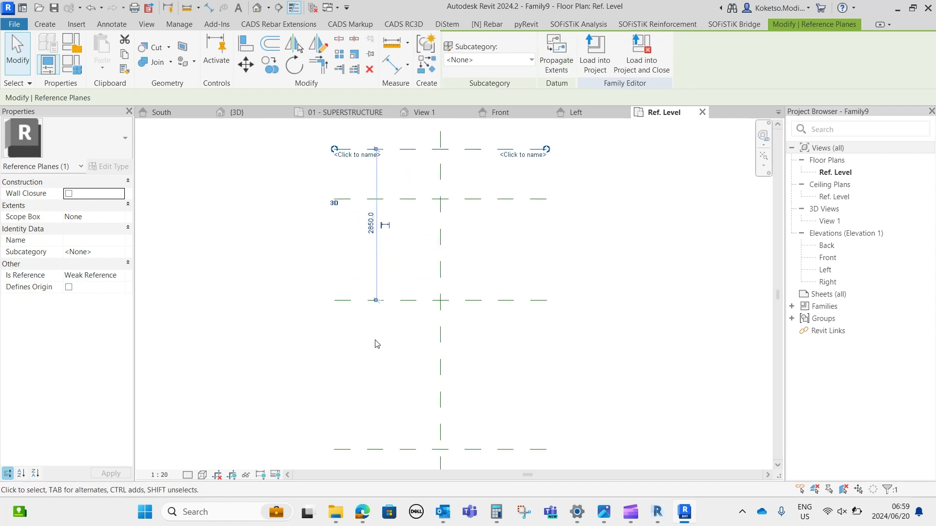
click(397, 449)
click(371, 374)
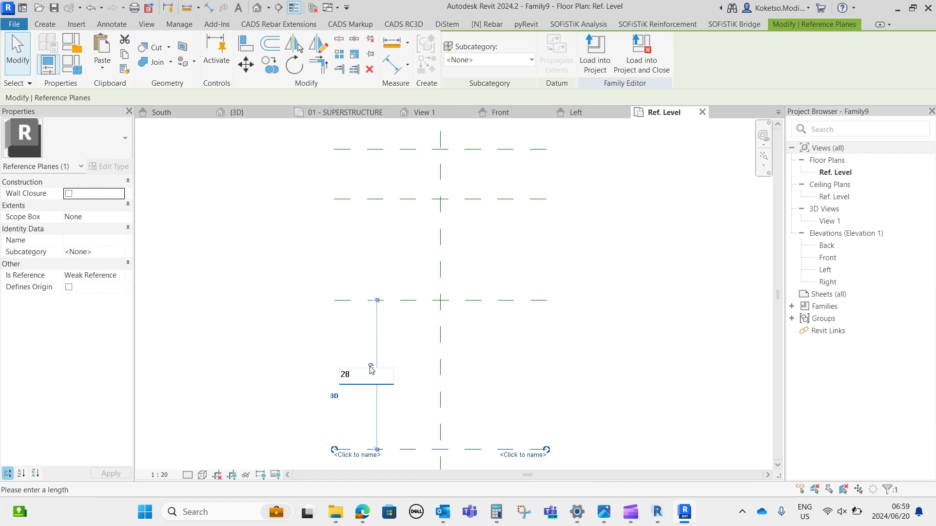
key(Return)
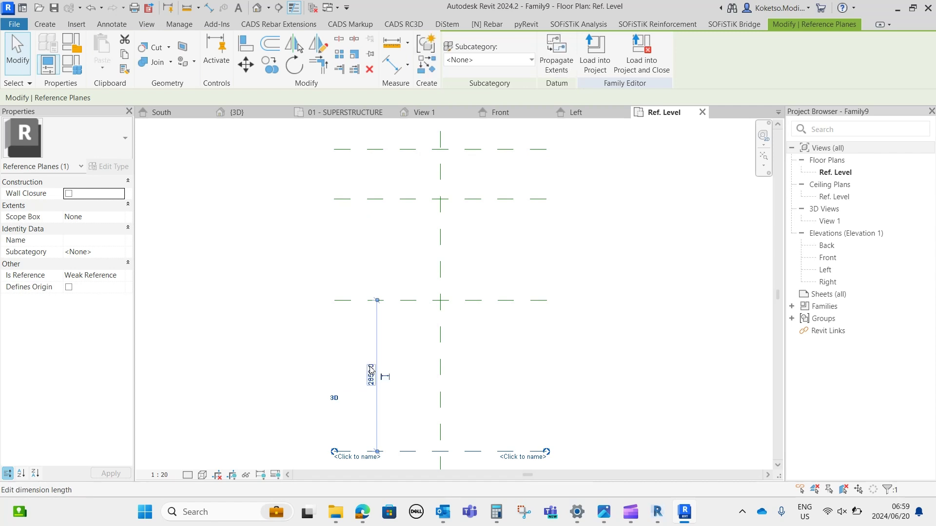
click(370, 317)
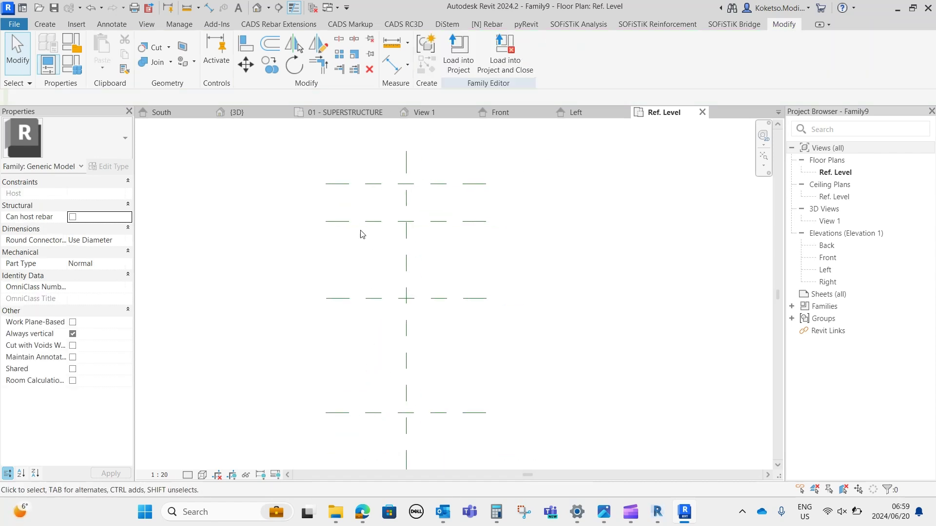
- Delete the extra horizontal reference plane between the uppermost plane and the middle one
scroll(358, 187, down, 1)
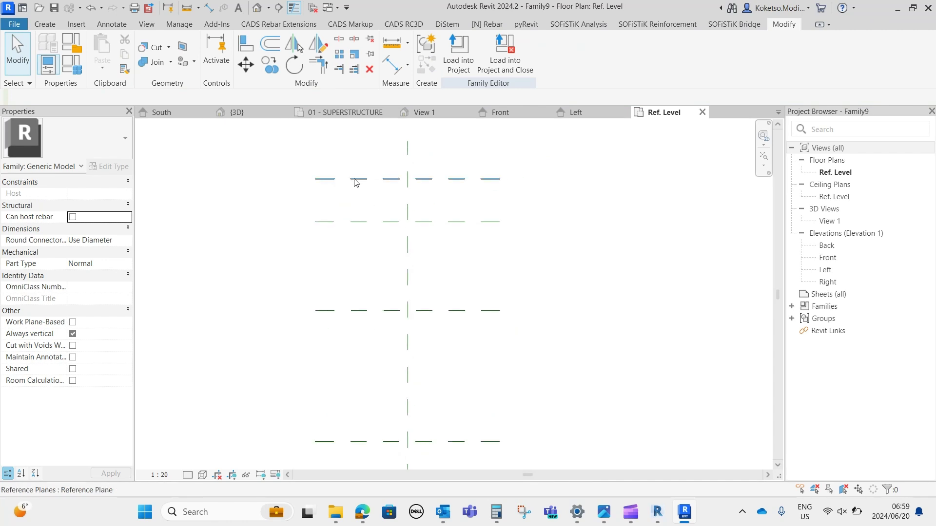
click(358, 221)
click(366, 211)
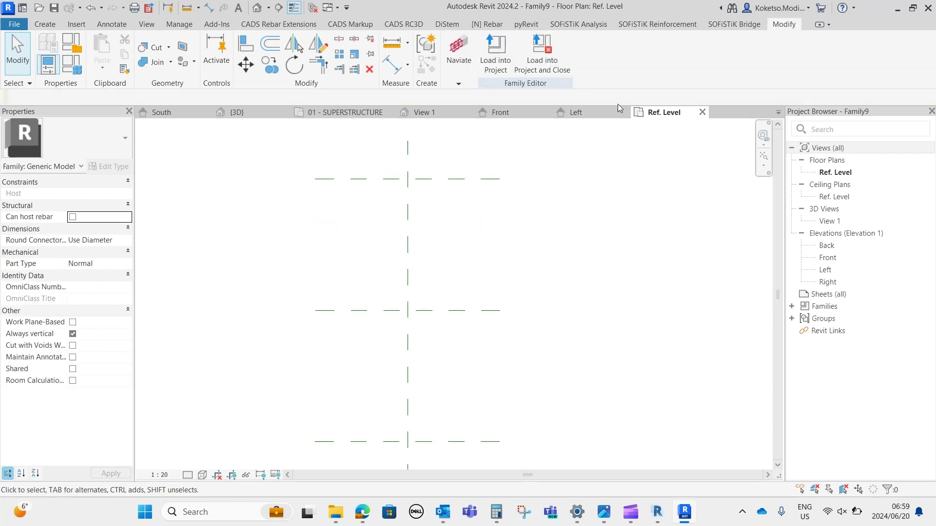
- In the Left elevation, start an extrusion and sketch a 2850 mm base line along Ref. Level from the centre plane to the left-hand plane
click(576, 113)
scroll(376, 313, down, 1)
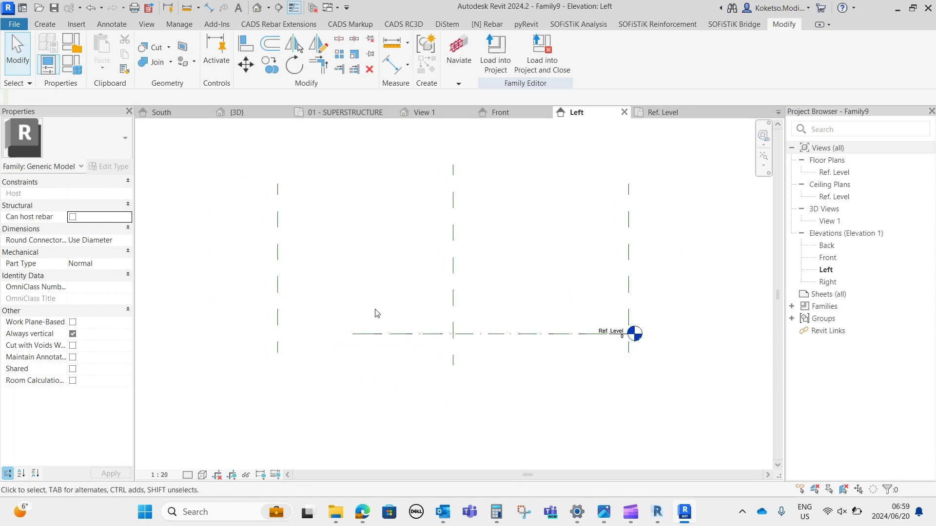
click(45, 24)
click(103, 48)
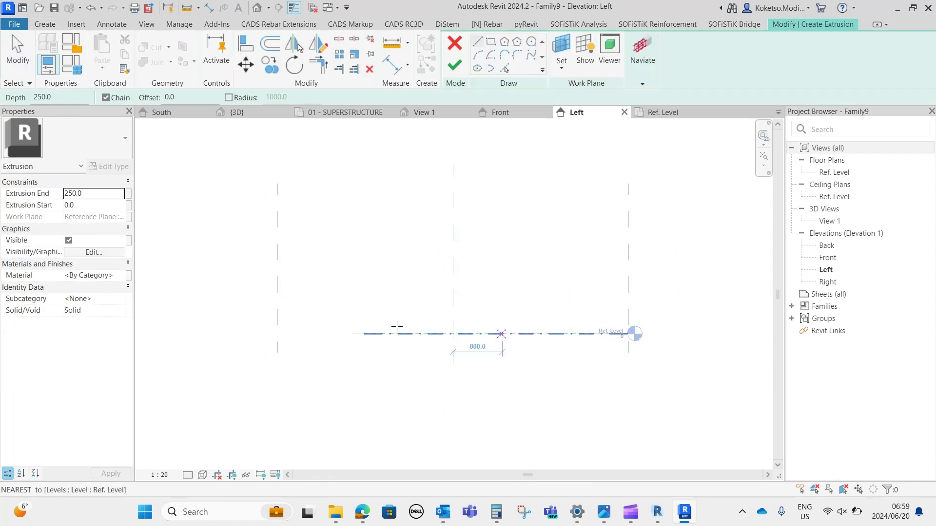
click(453, 334)
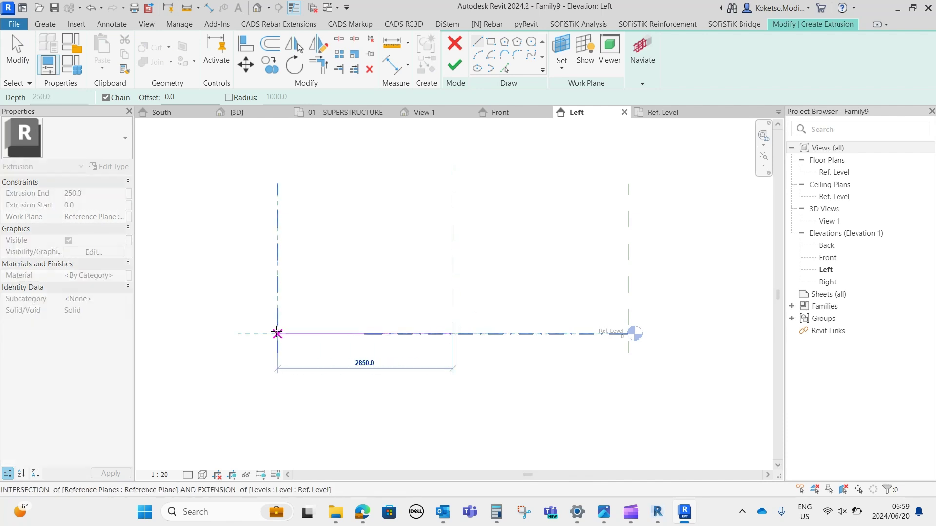
click(277, 334)
scroll(278, 334, up, 5)
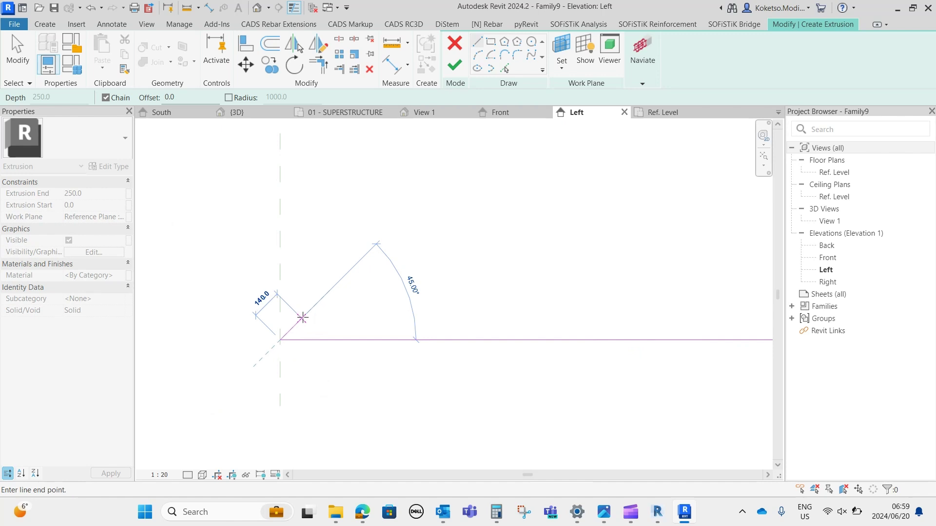
key(Escape)
key(Escape)
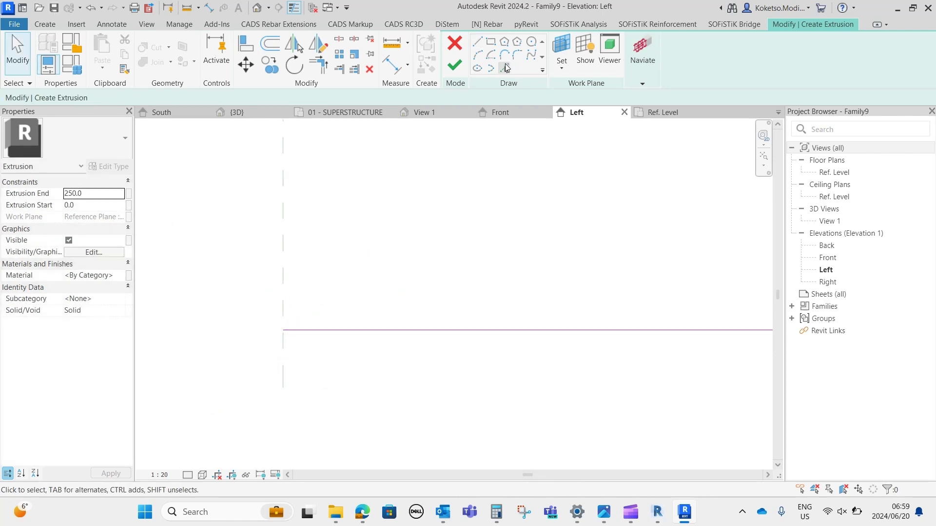
- Offset a parallel copy of the base line above it using Pick Lines
click(505, 68)
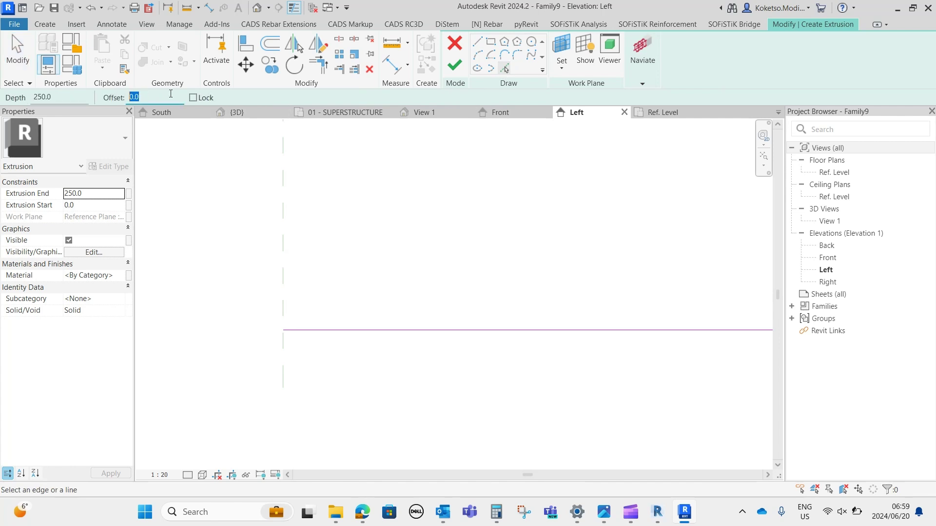
click(404, 329)
key(Escape)
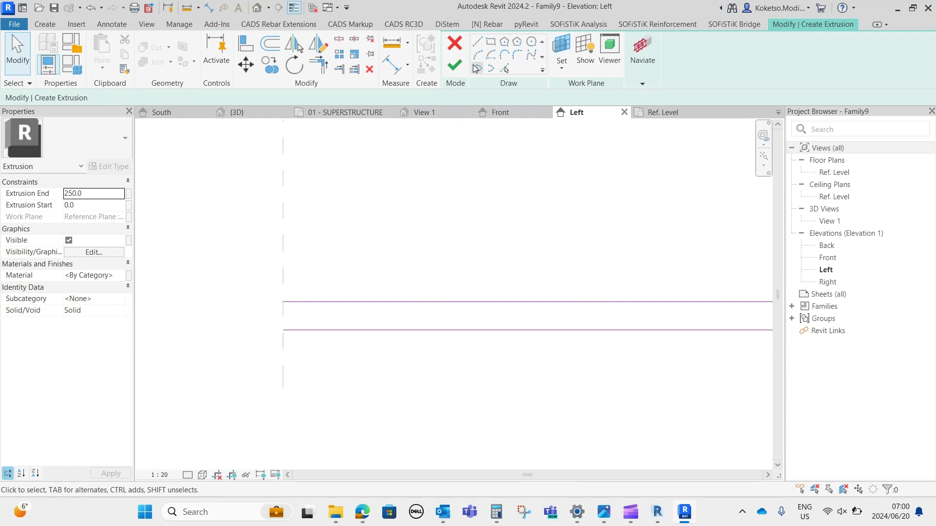
- Sketch a 45° end line from the base line's outer end to the upper line and trim it to a corner with that line
key(l)
key(i)
click(283, 330)
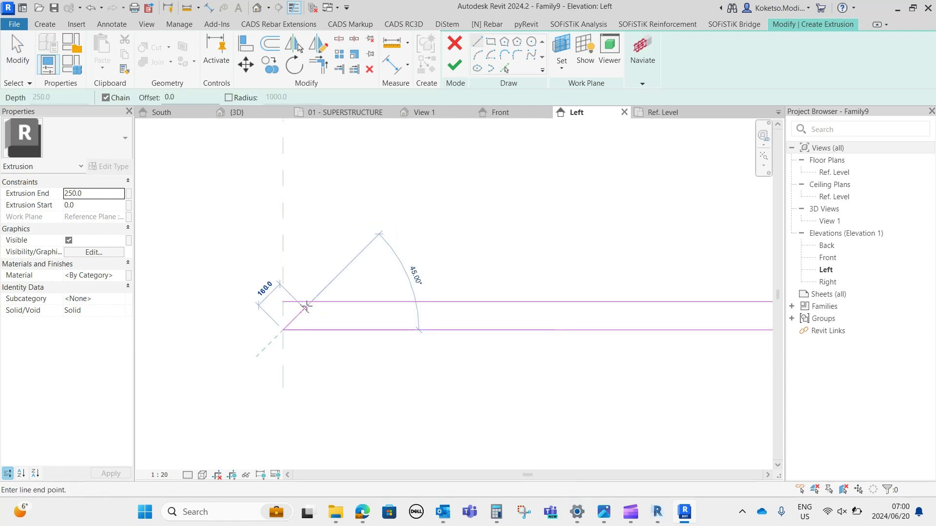
click(309, 302)
scroll(280, 284, down, 3)
scroll(280, 284, up, 3)
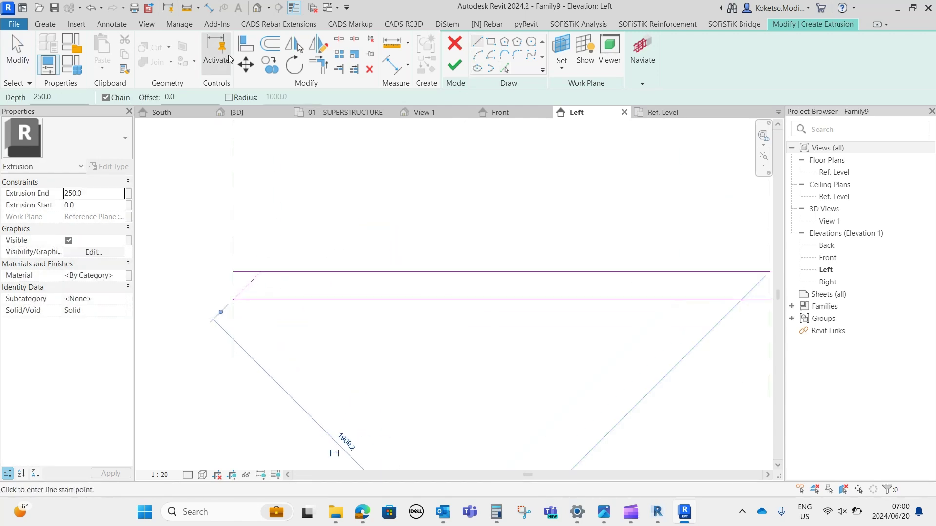
key(t)
key(r)
click(276, 271)
click(258, 274)
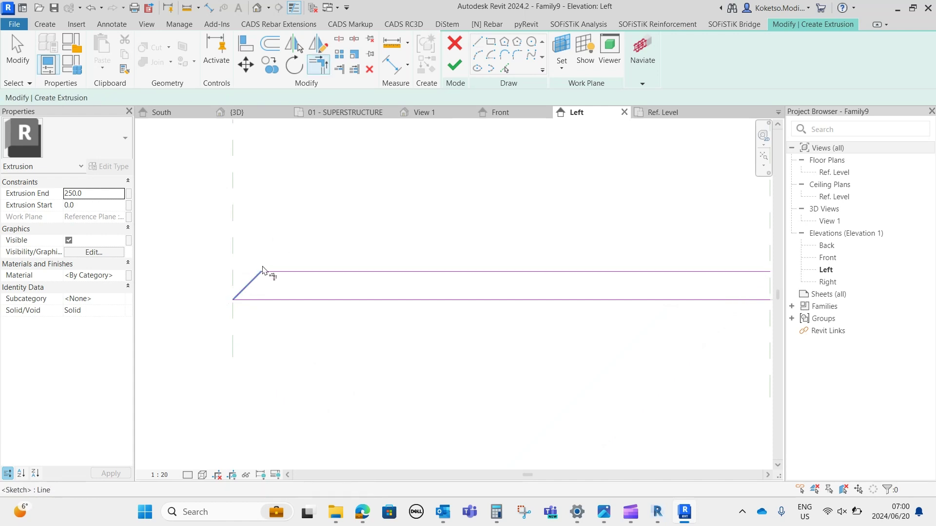
key(Escape)
- Mirror the three sketch lines about the centre reference plane to complete the trapezoidal profile
scroll(316, 241, down, 3)
drag(394, 230, 254, 294)
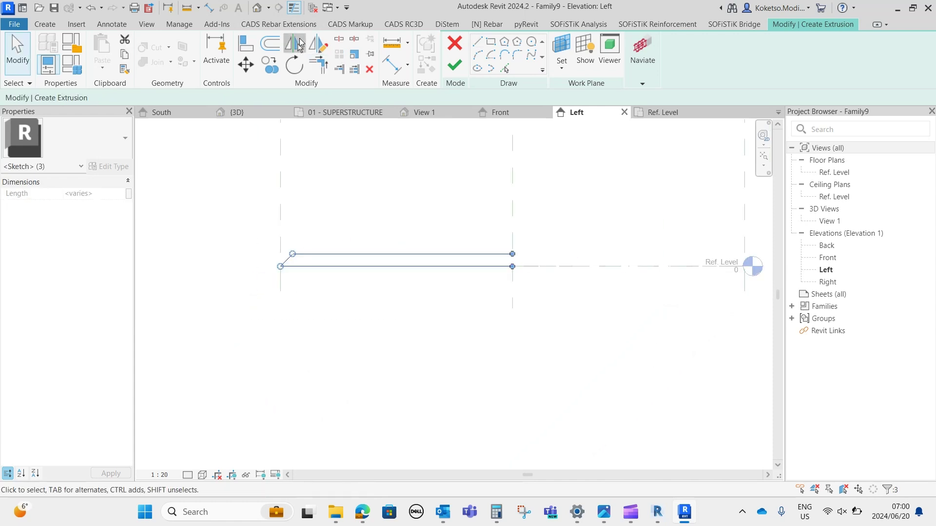
click(502, 191)
middle_drag(508, 266, 453, 276)
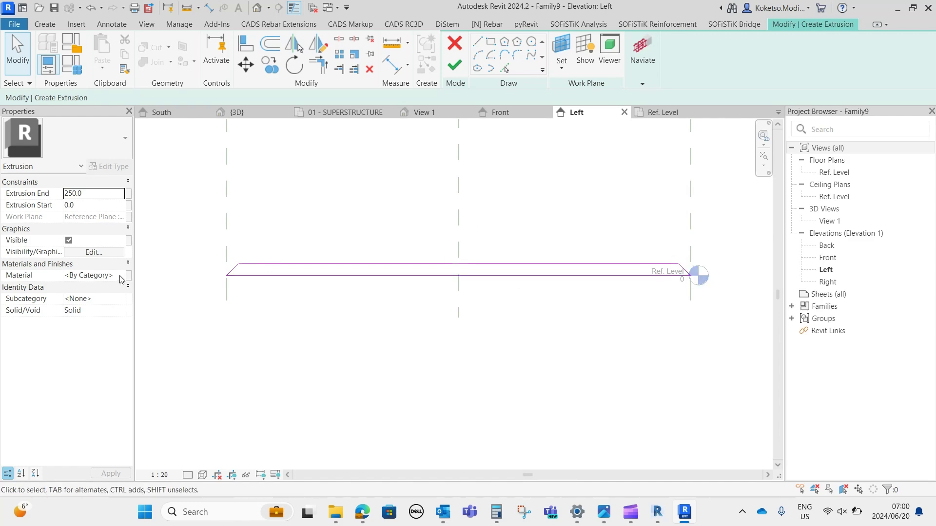
- Assign the Concrete, Precast material from the library to the extrusion and finish the sketch
click(103, 275)
click(122, 276)
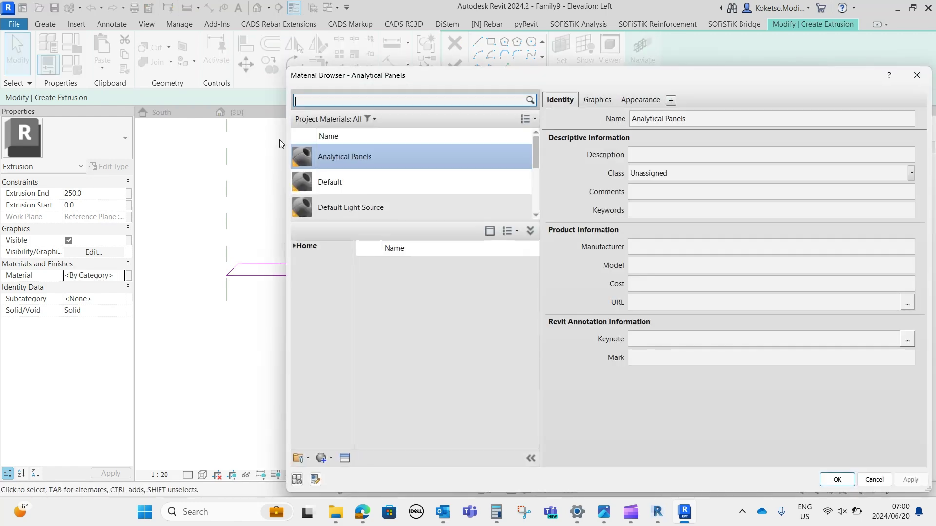
text(pre)
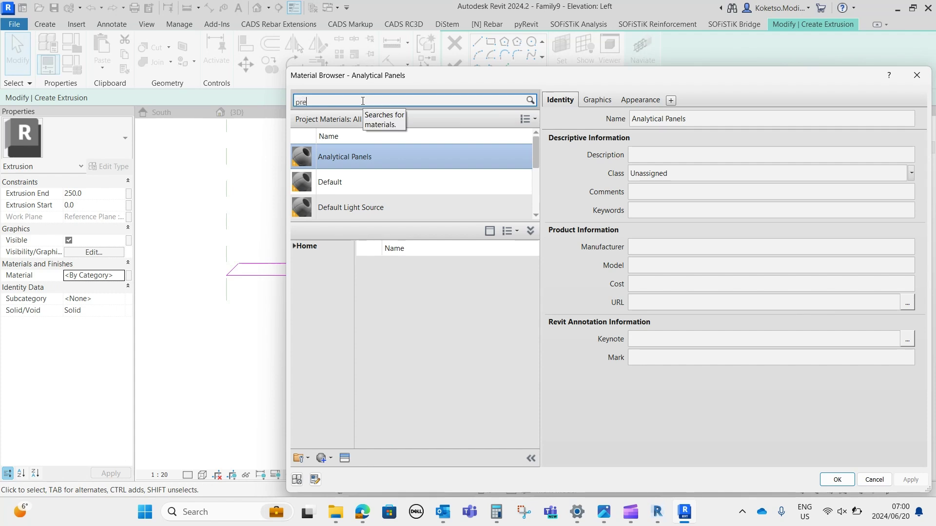
text(cs)
key(BackSpace)
text(a)
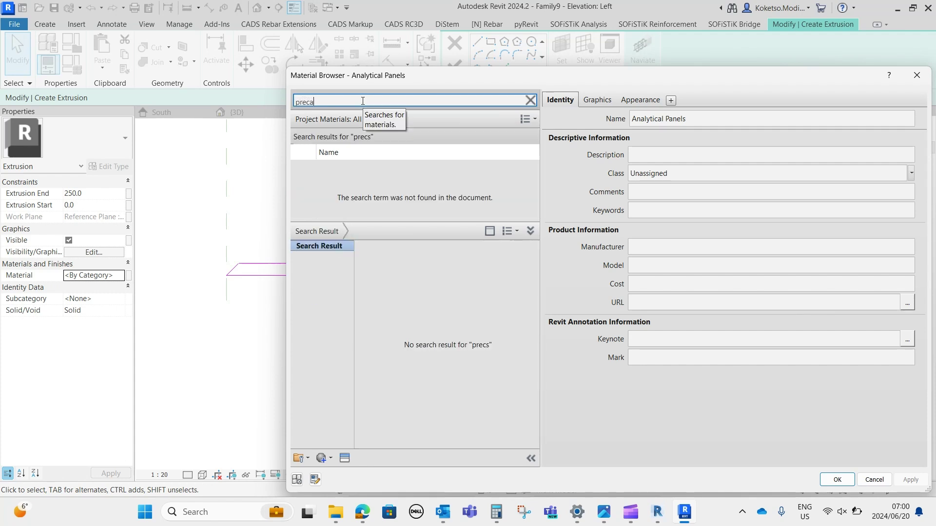
text(st)
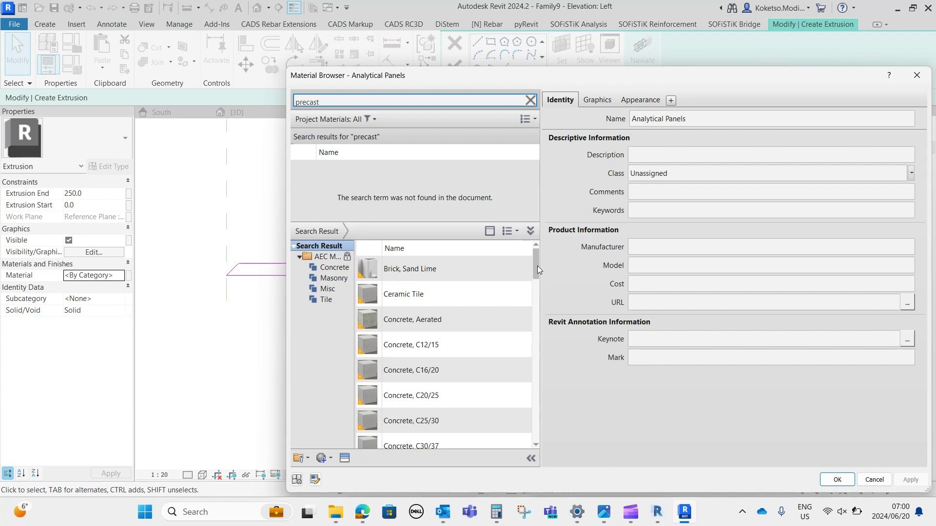
drag(537, 265, 530, 400)
click(512, 381)
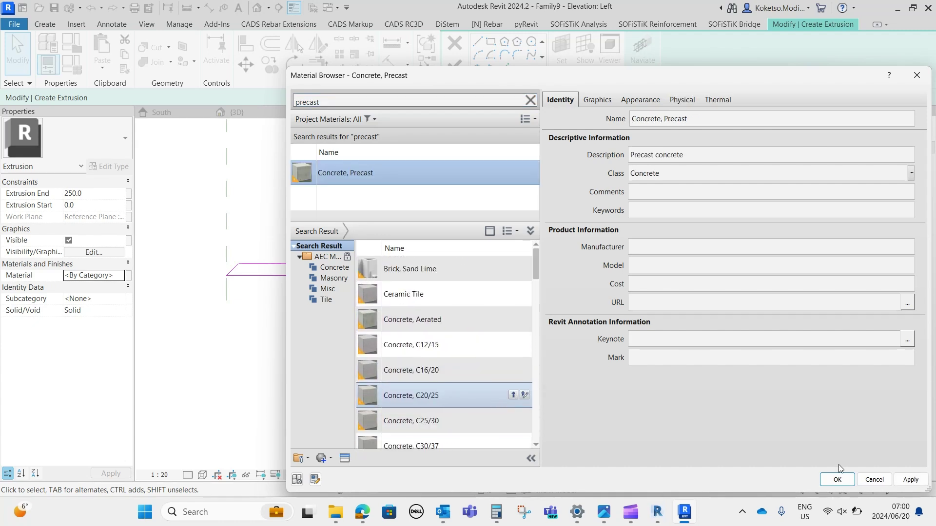
click(904, 482)
click(837, 479)
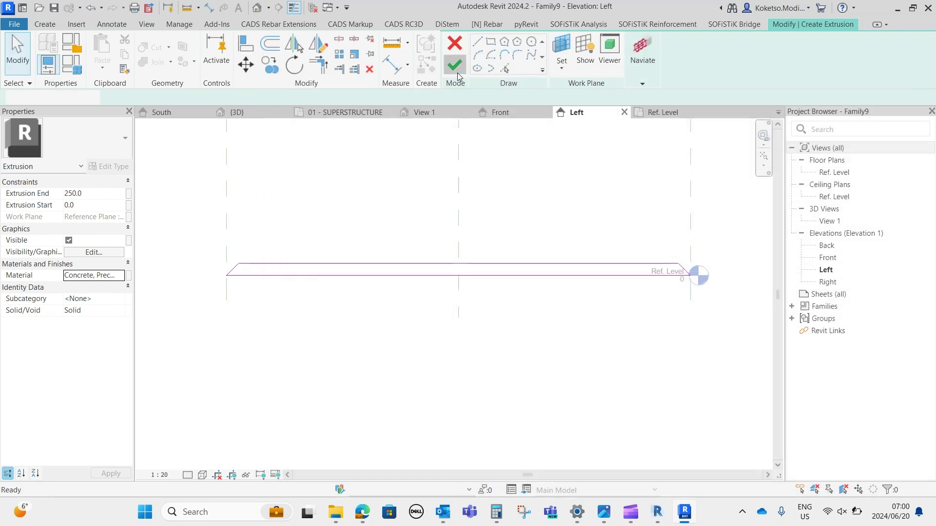
- In the Ref. Level plan, stretch the extrusion's left long face about 245 mm past the centre reference plane
click(663, 112)
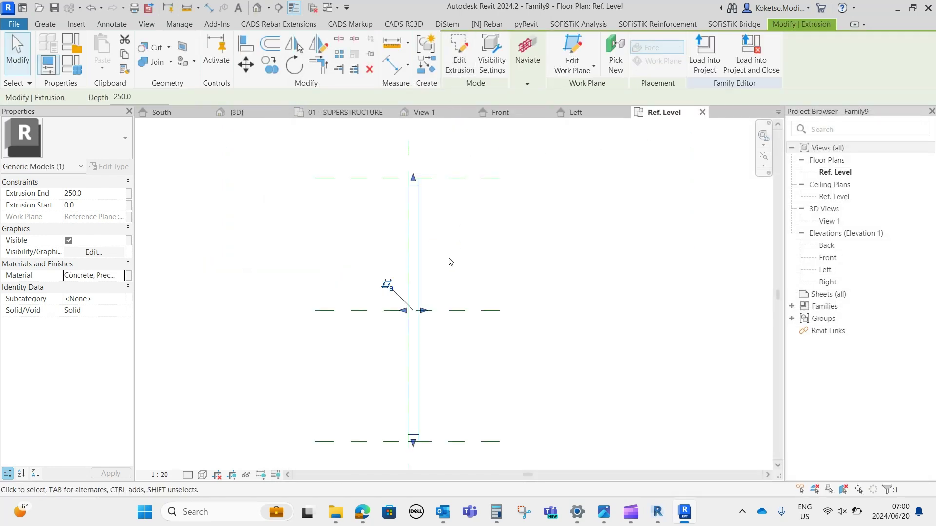
drag(403, 312, 392, 312)
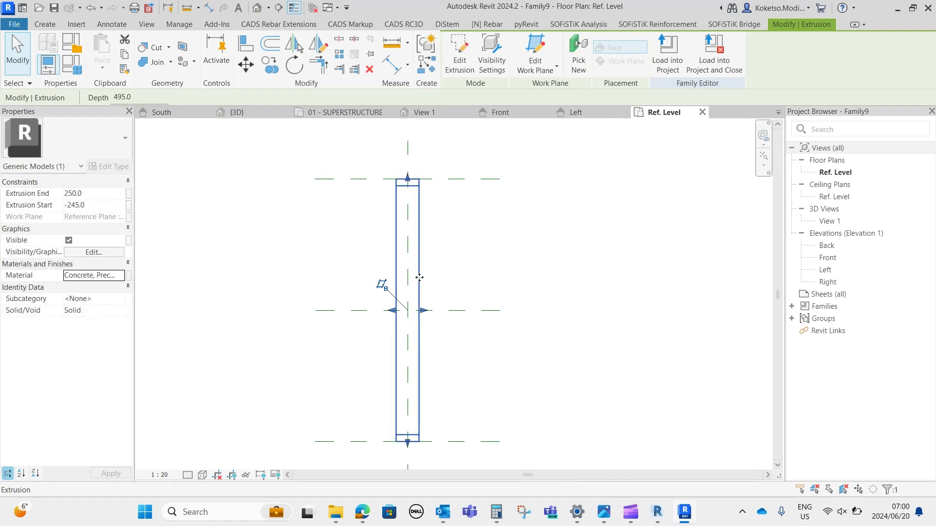
key(Escape)
- Add aligned dimensions from the extrusion's left face to the centre reference plane and on to its right face
click(208, 8)
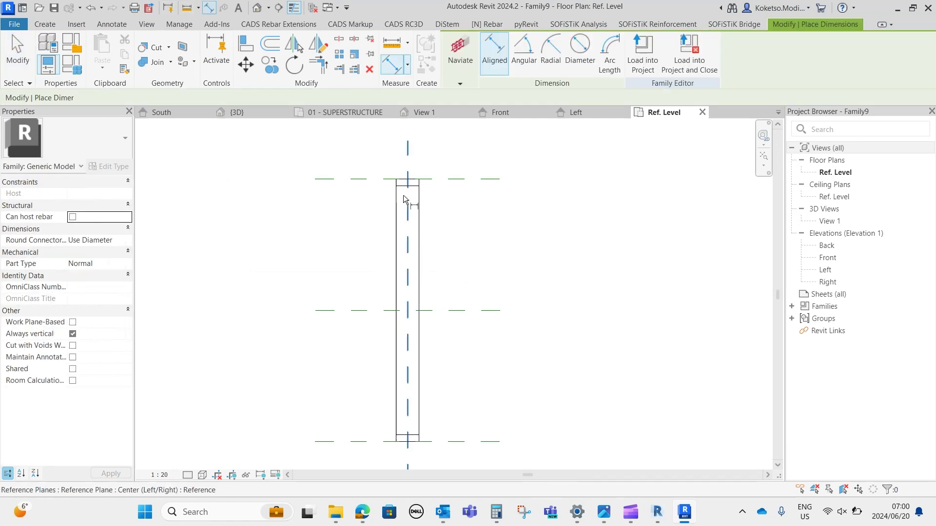
click(397, 181)
click(408, 167)
click(420, 183)
scroll(420, 143, up, 4)
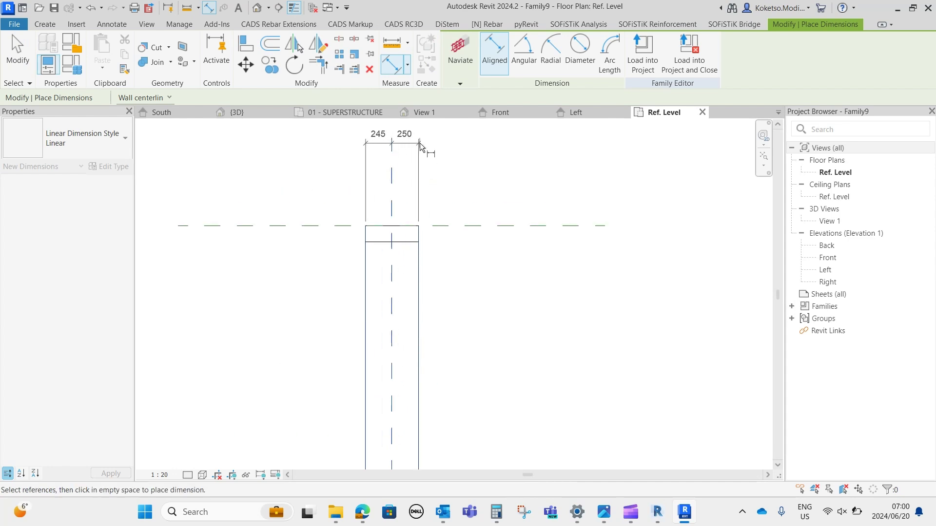
click(419, 142)
key(Escape)
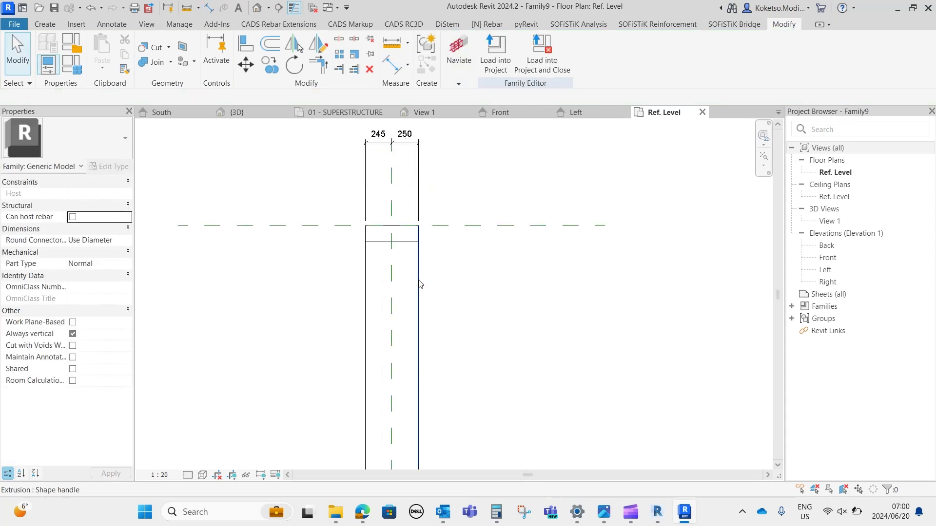
- Set the distances from the centre reference plane to the extrusion's right and left faces to 200 mm each
click(420, 284)
click(404, 136)
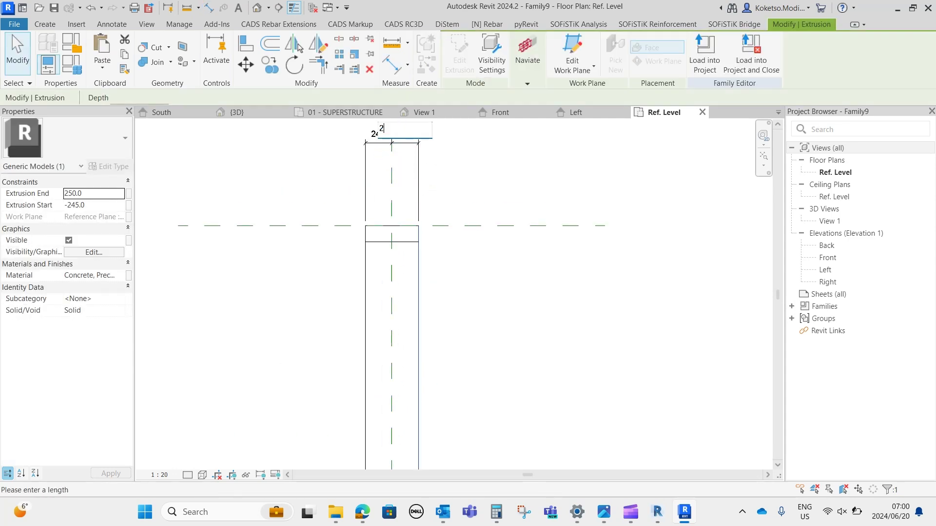
text(200)
key(Return)
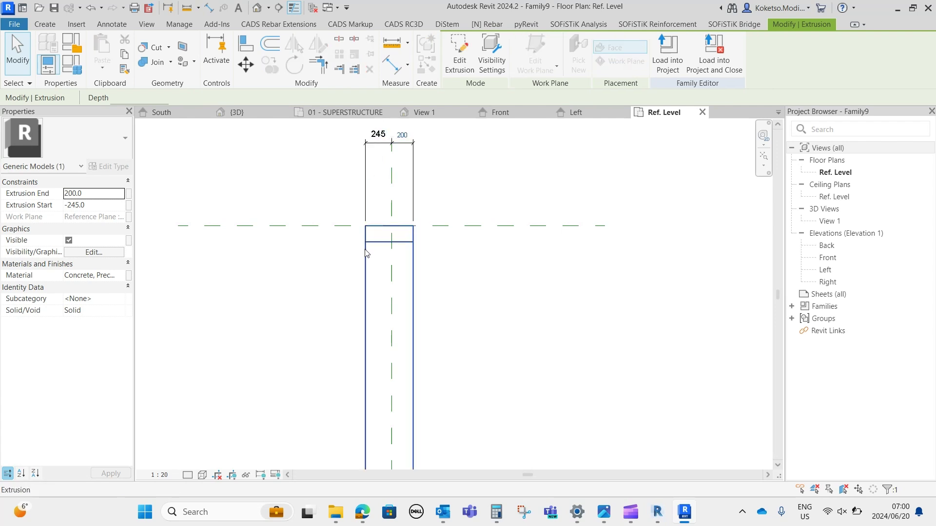
click(378, 134)
text(2)
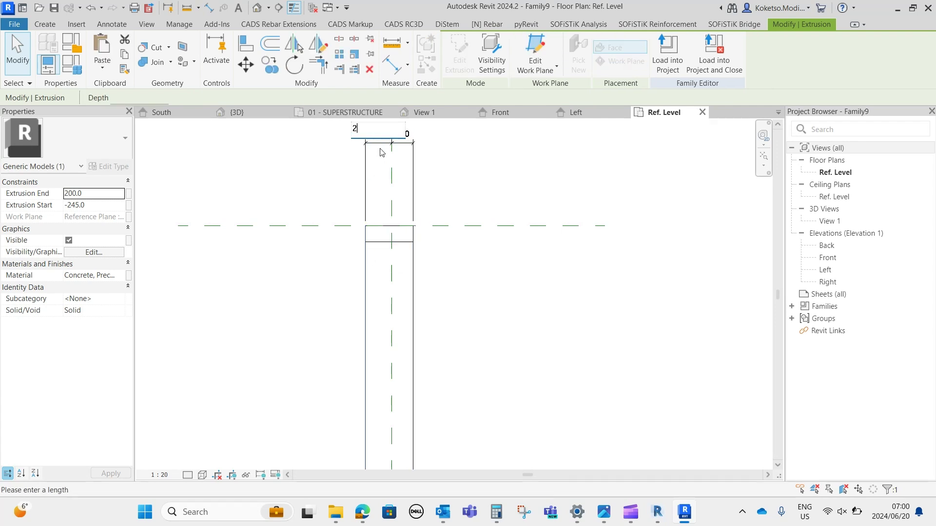
text(00)
key(Return)
scroll(420, 209, down, 2)
click(420, 208)
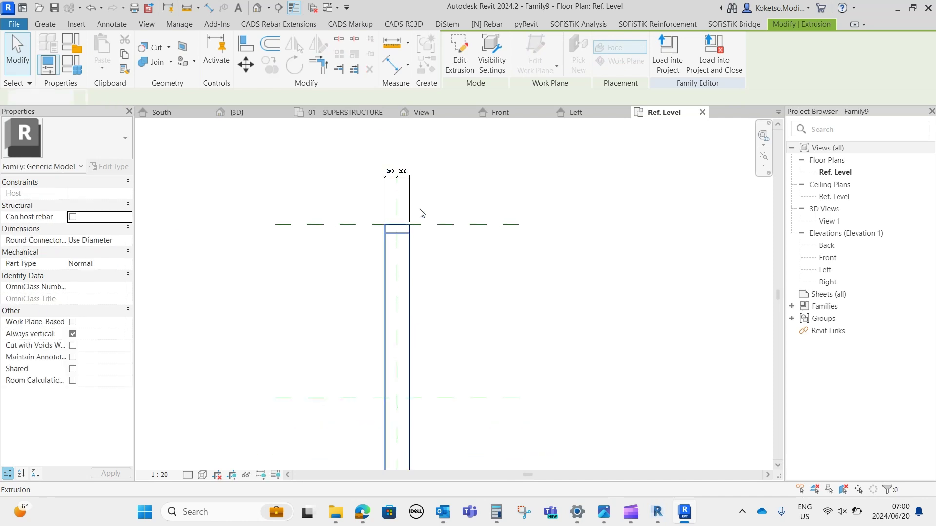
- Check the extrusion in 3D, return to the Ref. Level plan and set the right face's distance from the centre plane to 150 mm
click(428, 112)
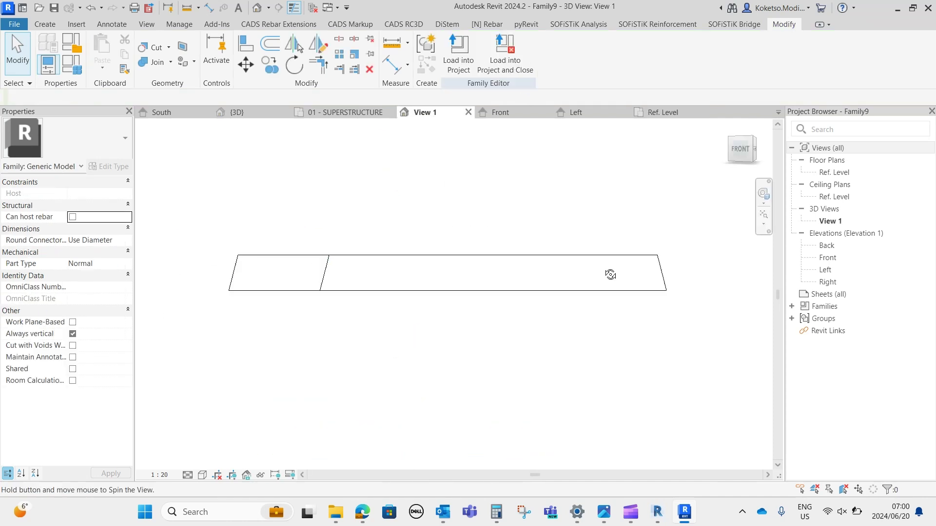
shift+middle_drag(608, 273, 538, 321)
click(656, 112)
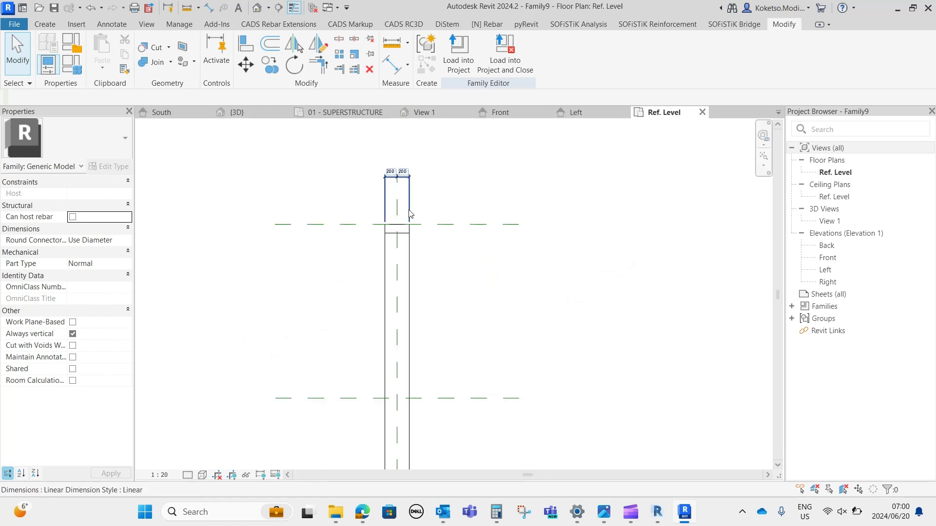
click(413, 274)
scroll(401, 200, down, 2)
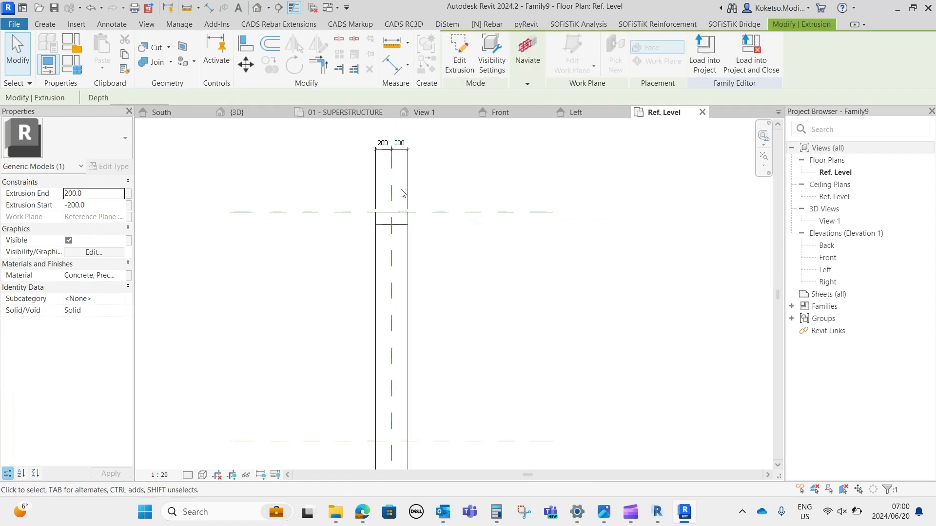
click(400, 144)
text(1)
scroll(474, 168, up, 1)
text(5)
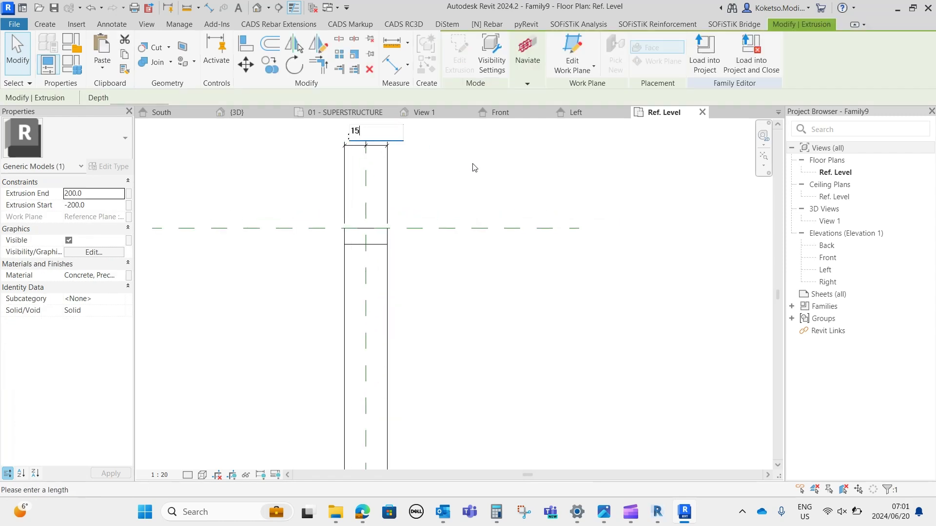
text(0)
key(Return)
key(Escape)
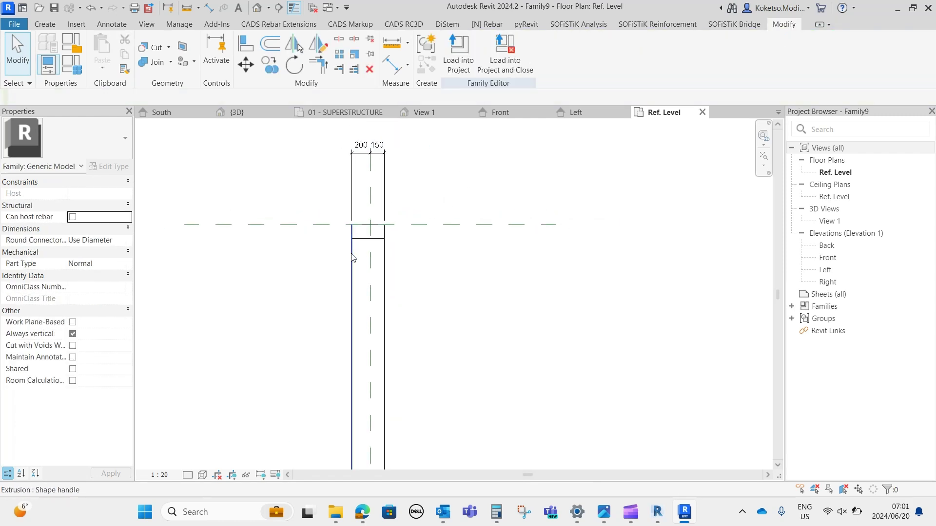
- Set the distance from the extrusion's left face to the centre reference plane to 150 mm
click(353, 257)
click(360, 145)
text(1)
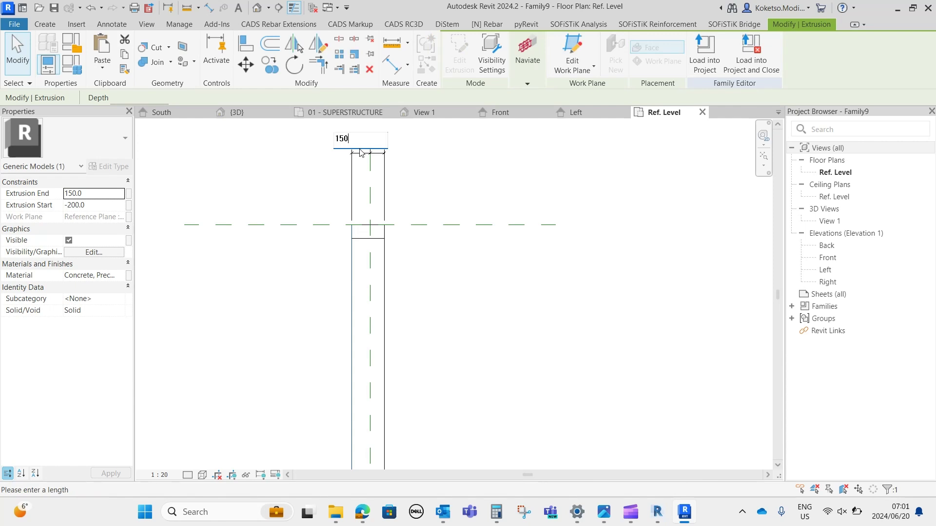
text(50)
key(Return)
key(Escape)
- Open the family's 3D view and display the extrusion at fine detail level in the Realistic visual style
click(423, 112)
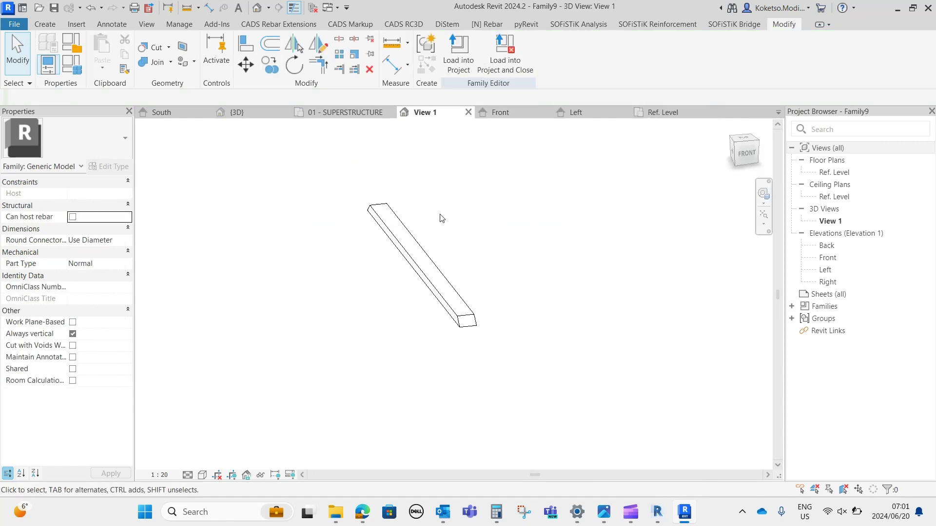
shift+middle_drag(441, 218, 425, 271)
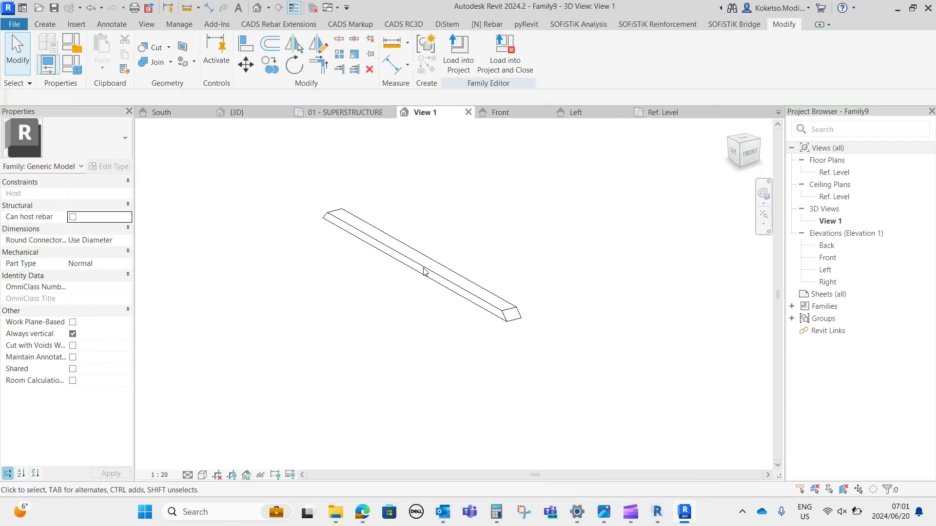
click(188, 474)
click(214, 462)
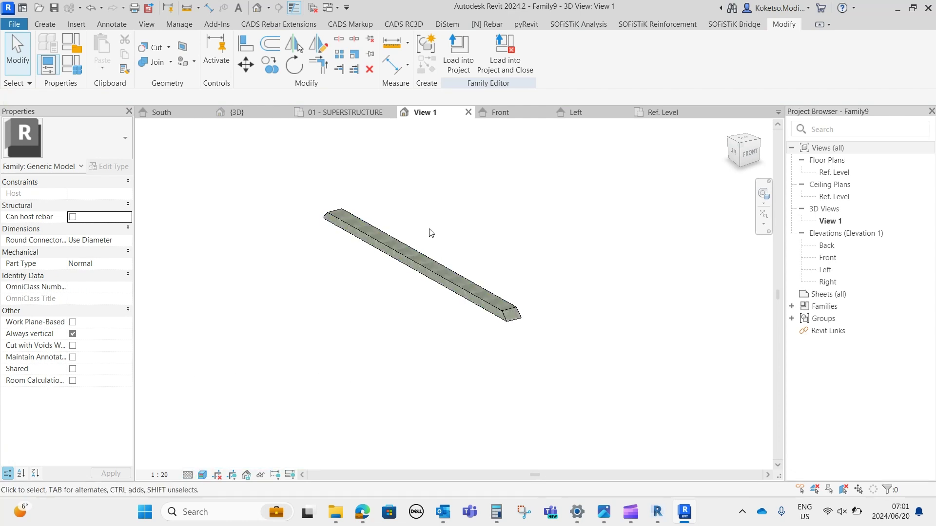
scroll(439, 239, up, 2)
mouse_move(595, 356)
shift+middle_down()
mouse_move(748, 299)
mouse_move(630, 340)
mouse_move(618, 361)
shift+middle_up()
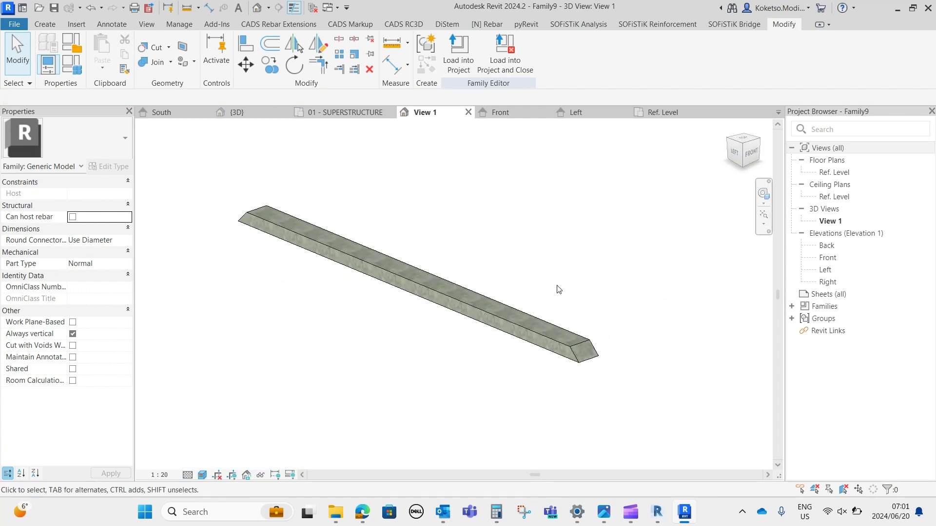
- Turn on the Shared property for the precast element family
click(72, 369)
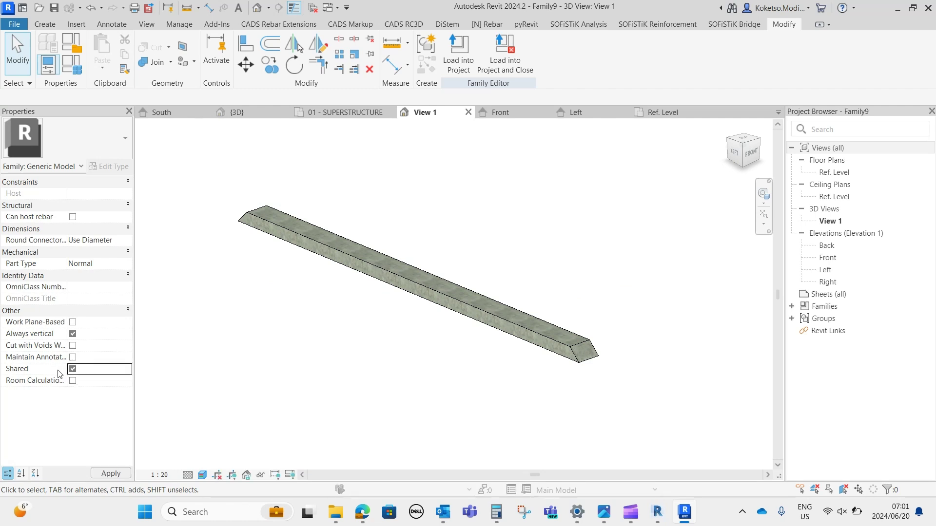
middle_drag(411, 202, 434, 207)
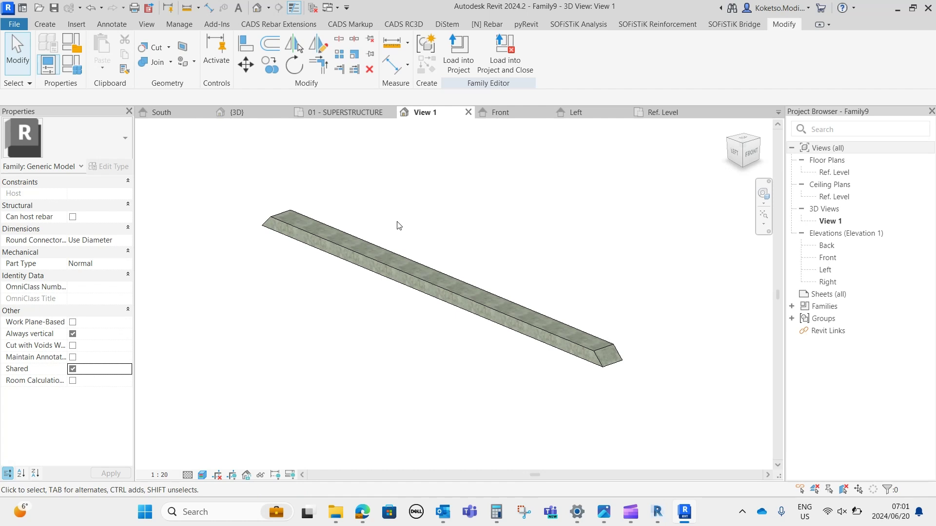
scroll(367, 297, up, 1)
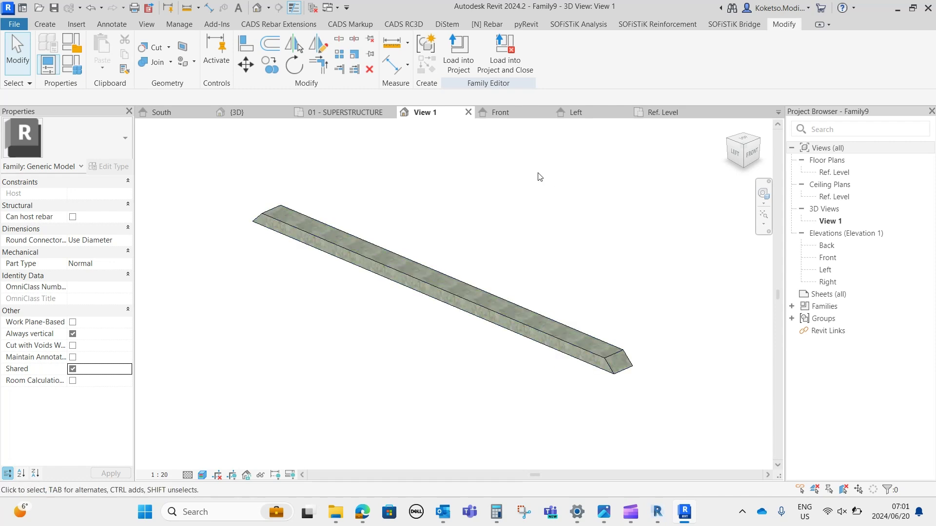
- Close this family's Front, Left and Ref. Level views, keeping its 3D view open
click(546, 113)
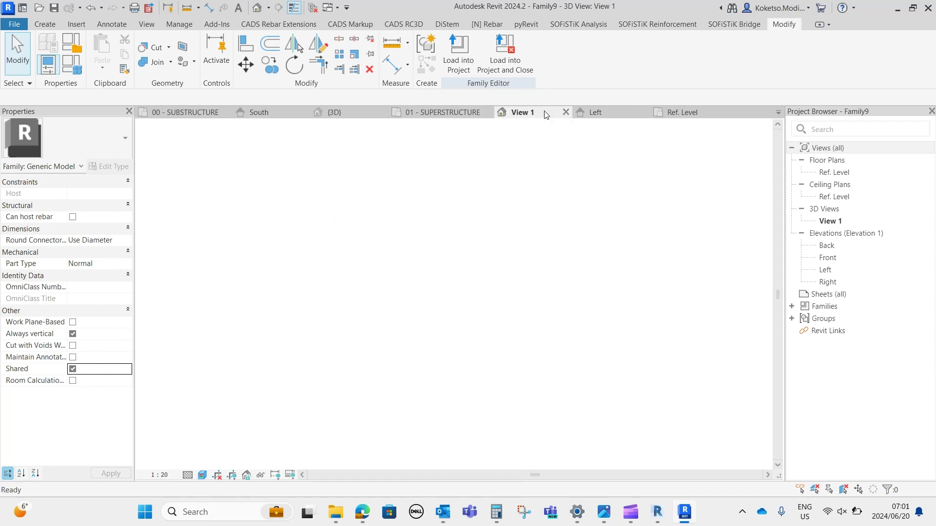
click(644, 112)
click(643, 112)
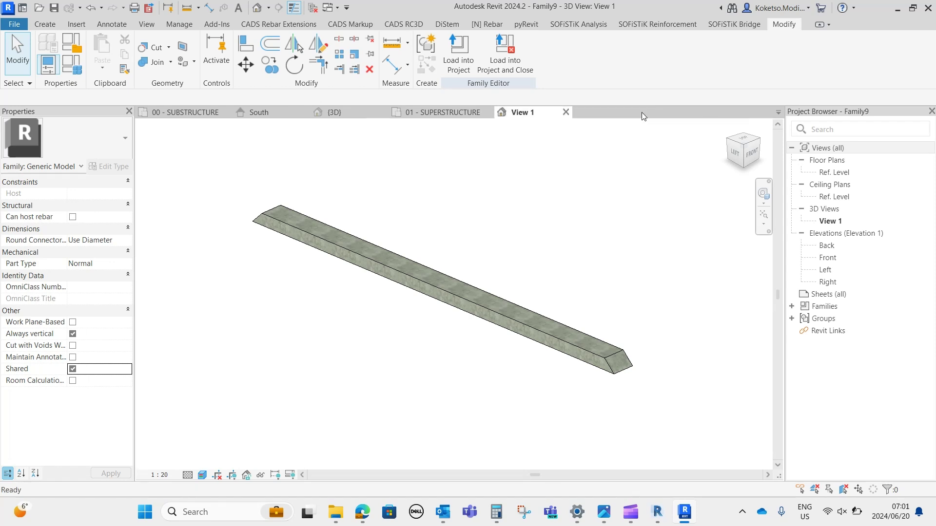
- Create a new family from the Metric Generic Model template
click(12, 25)
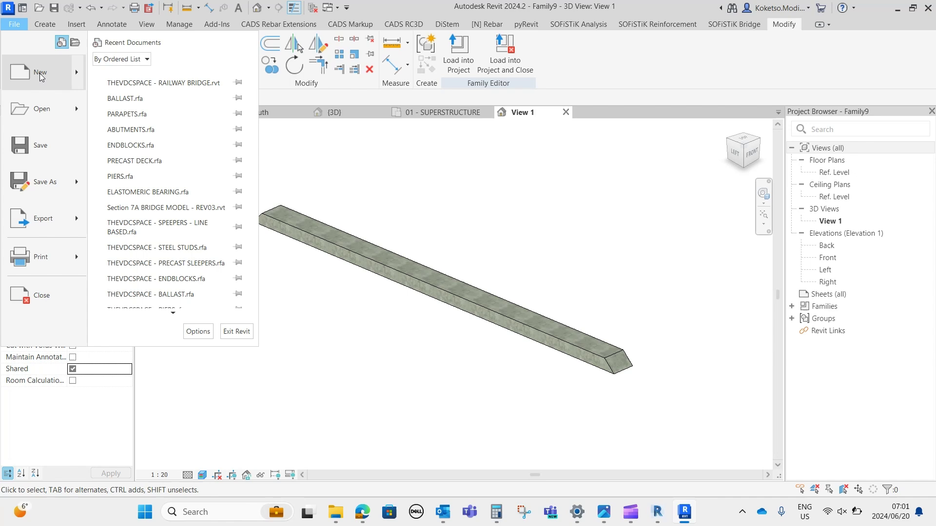
mouse_move(39, 74)
click(150, 125)
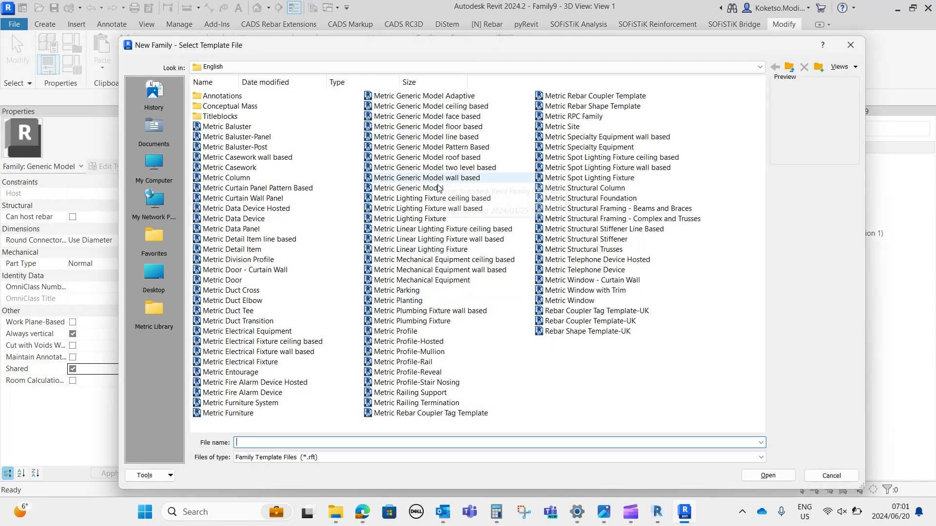
click(409, 188)
click(761, 474)
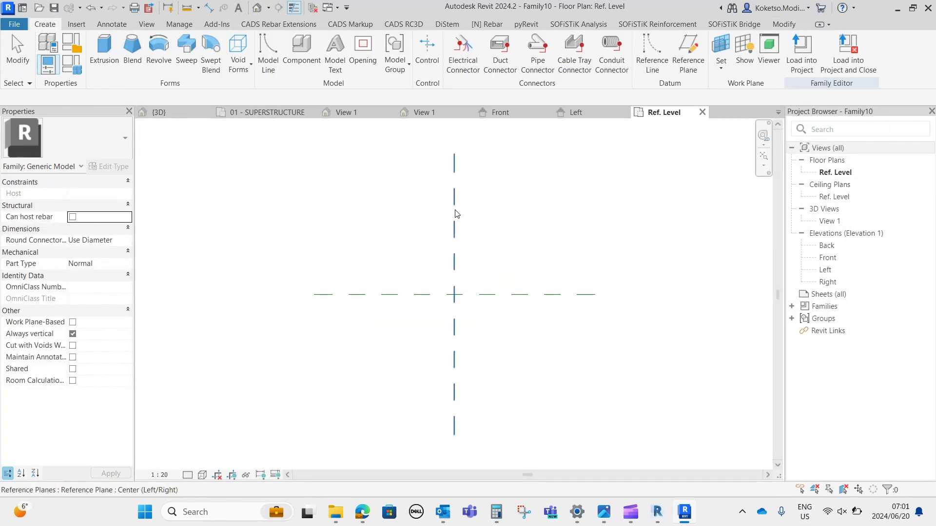
- Draw a horizontal reference plane above the Center (Front/Back) plane in the Ref. Level plan, matching that plane's length
click(689, 48)
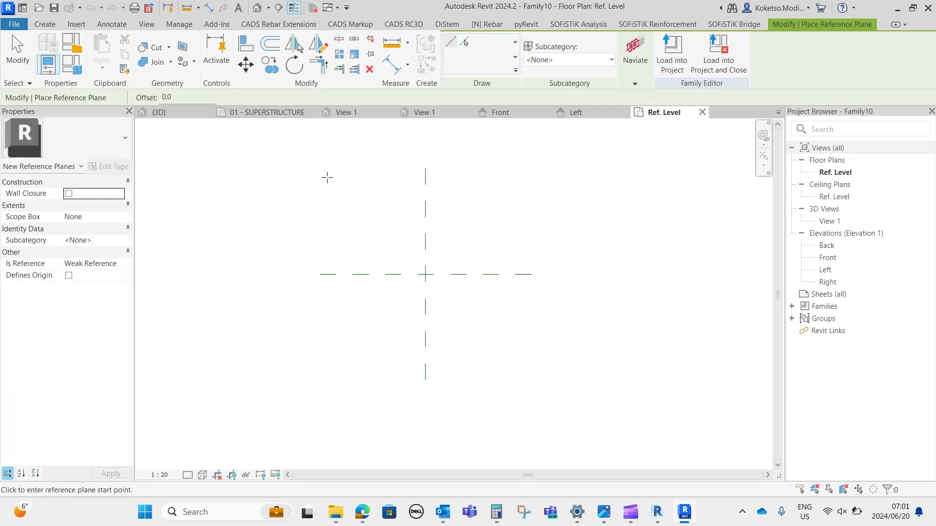
click(318, 168)
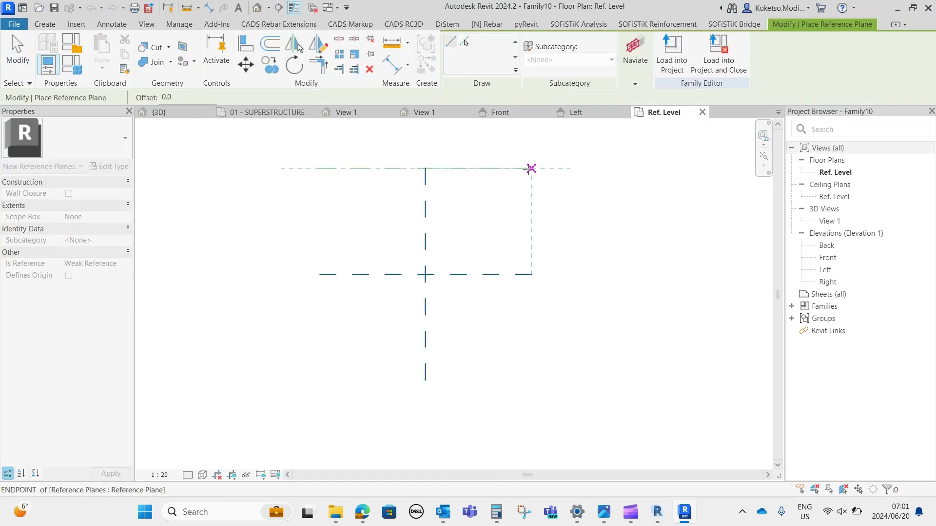
click(532, 168)
key(Escape)
key(Escape)
- Set the new reference plane's distance from the Center (Front/Back) plane to half of 2689.4 mm, giving 1344.7 mm
click(456, 169)
click(358, 221)
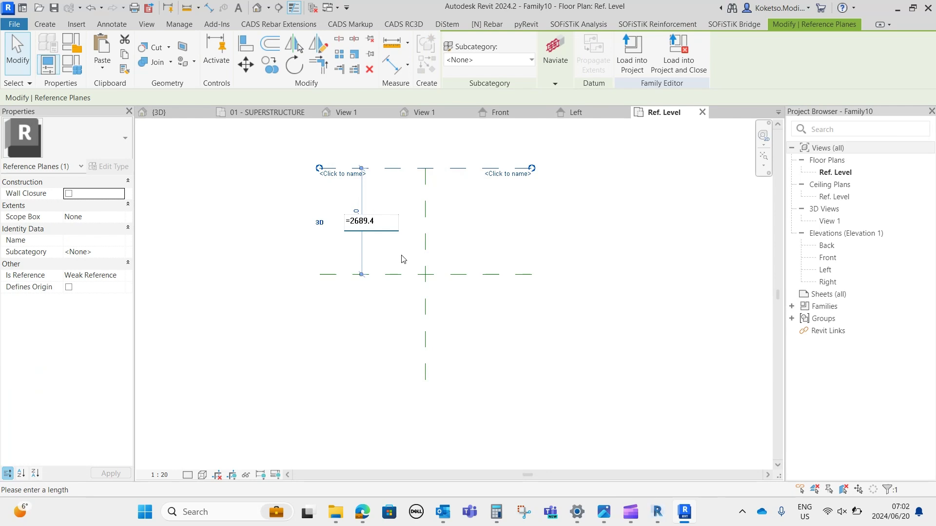
key(Return)
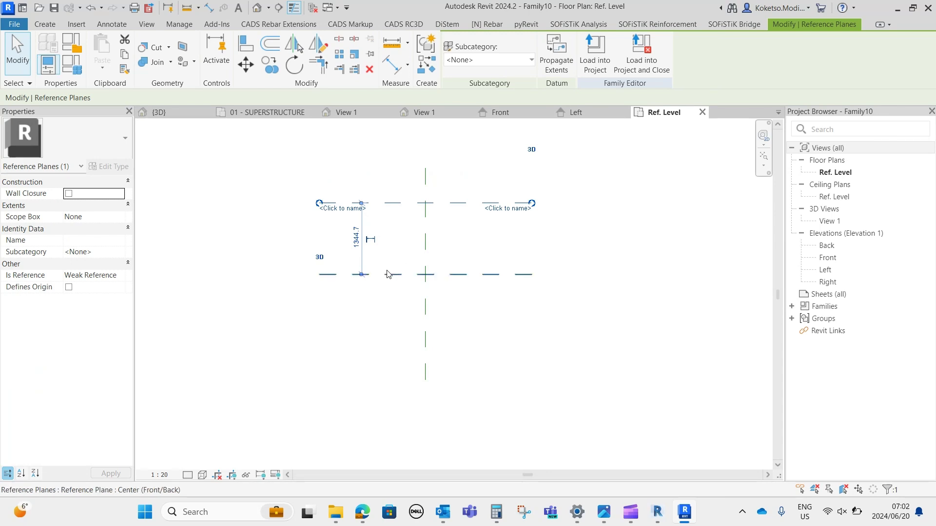
- Mirror a copy of the new reference plane about the Center (Front/Back) plane
scroll(385, 261, up, 1)
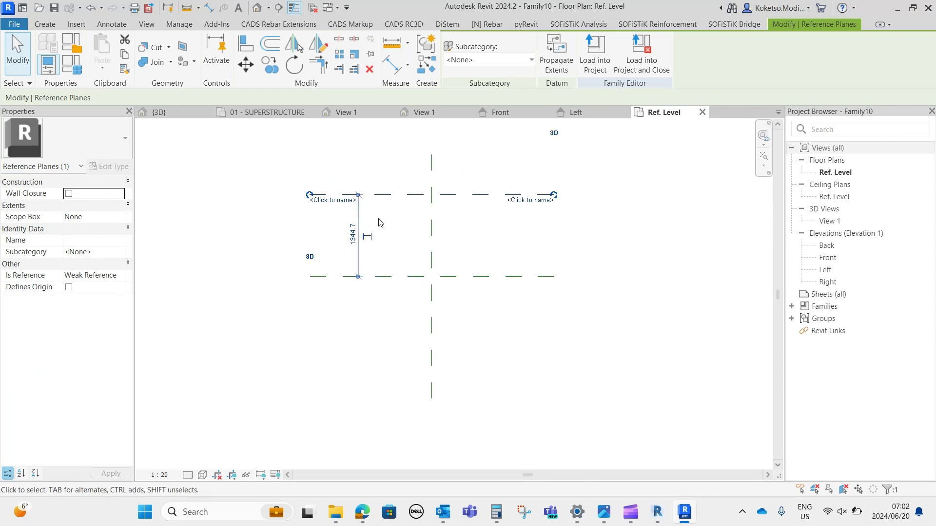
click(294, 44)
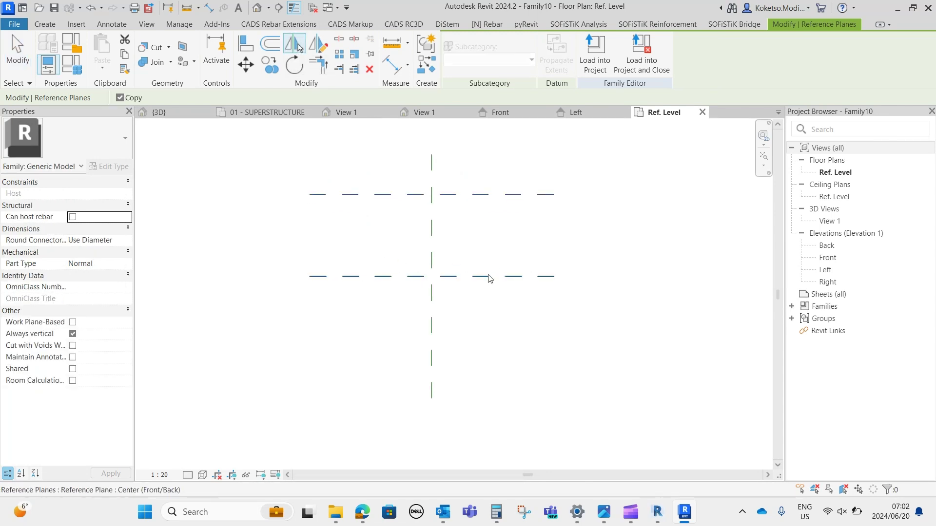
key(Escape)
- In the Left elevation, start an extrusion sketch with a base line along Ref. Level, extending =297/2 mm left from the outer reference plane
click(581, 112)
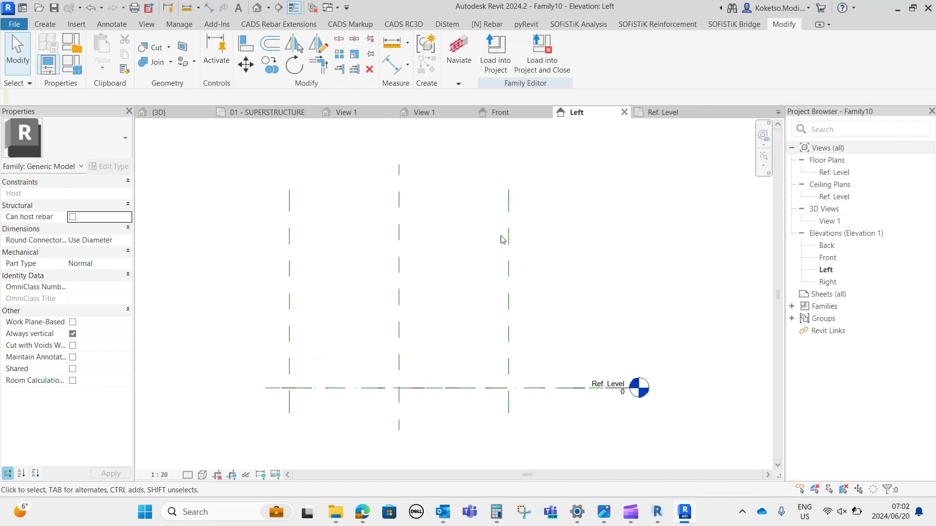
scroll(409, 418, up, 3)
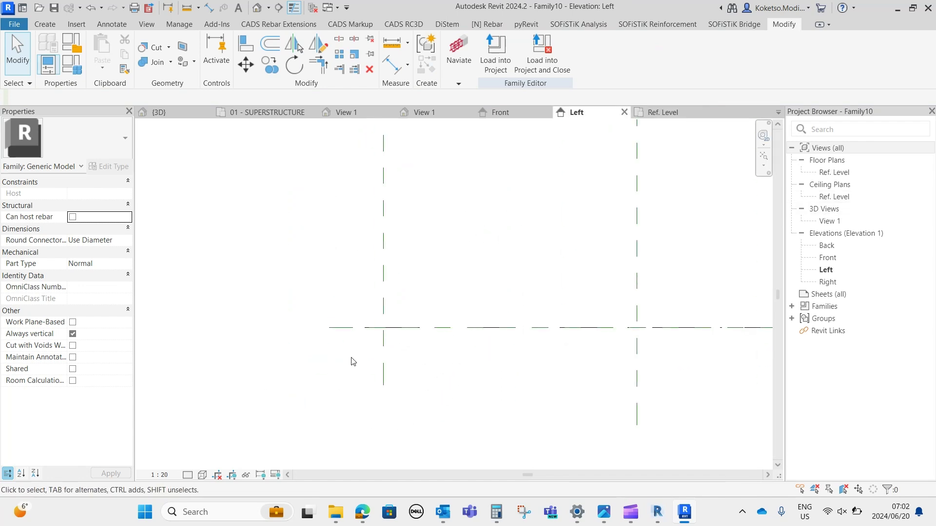
click(45, 25)
click(105, 53)
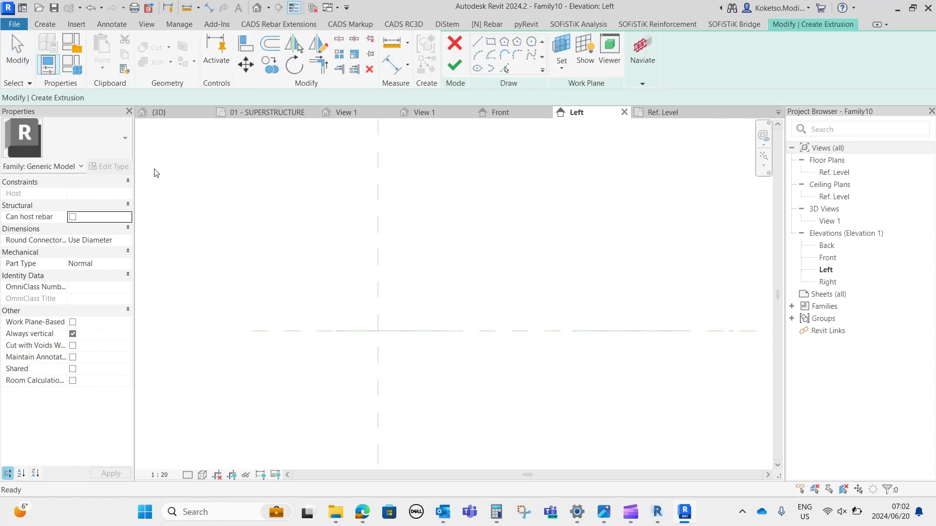
click(403, 329)
scroll(368, 328, up, 2)
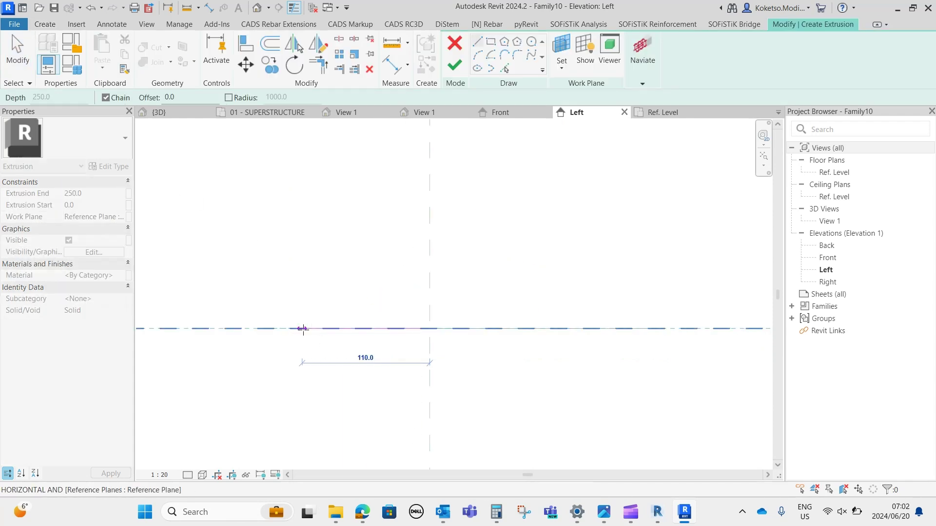
text(=297/2)
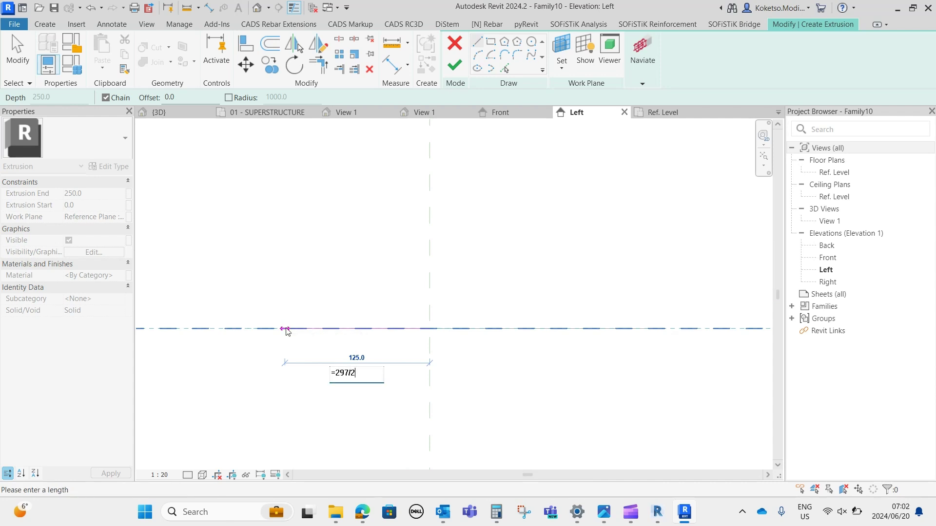
key(Return)
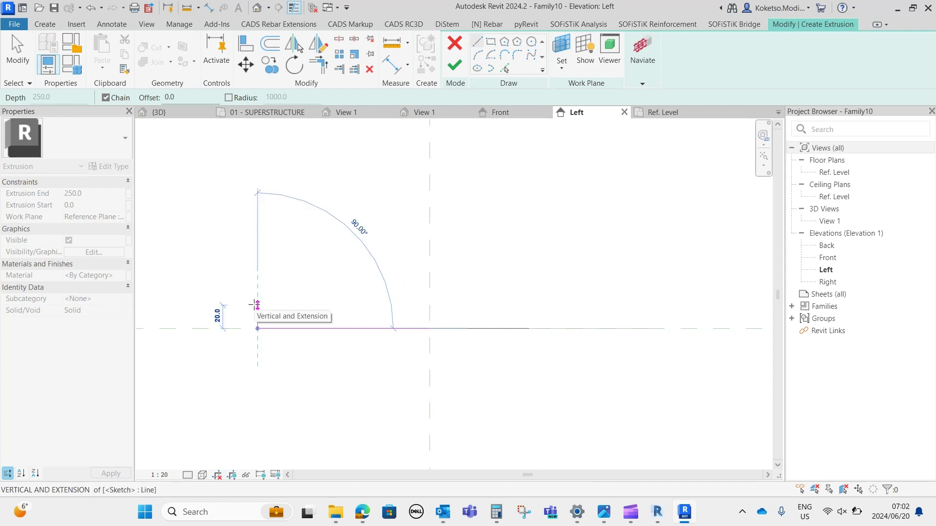
- Sketch a 20 mm vertical edge up from the base line's end, a 30 mm ledge inward and a 20 mm riser
click(257, 305)
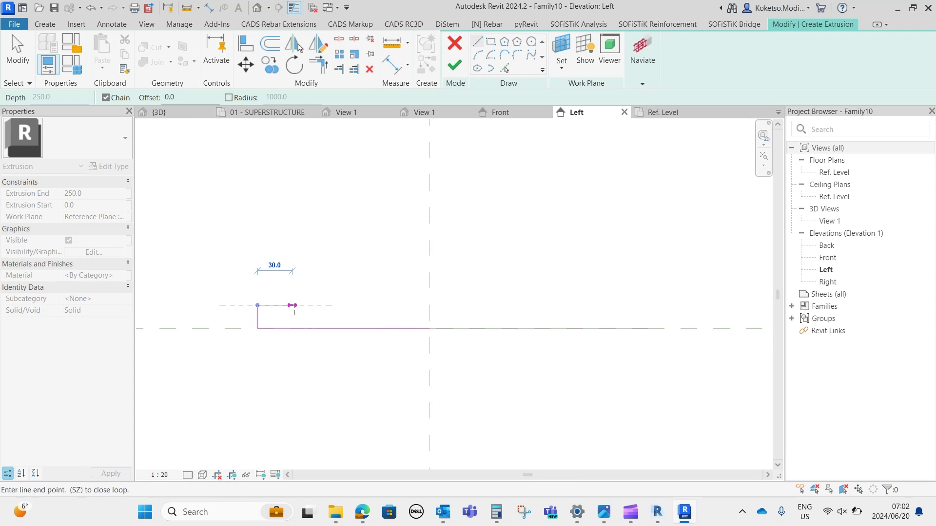
click(292, 306)
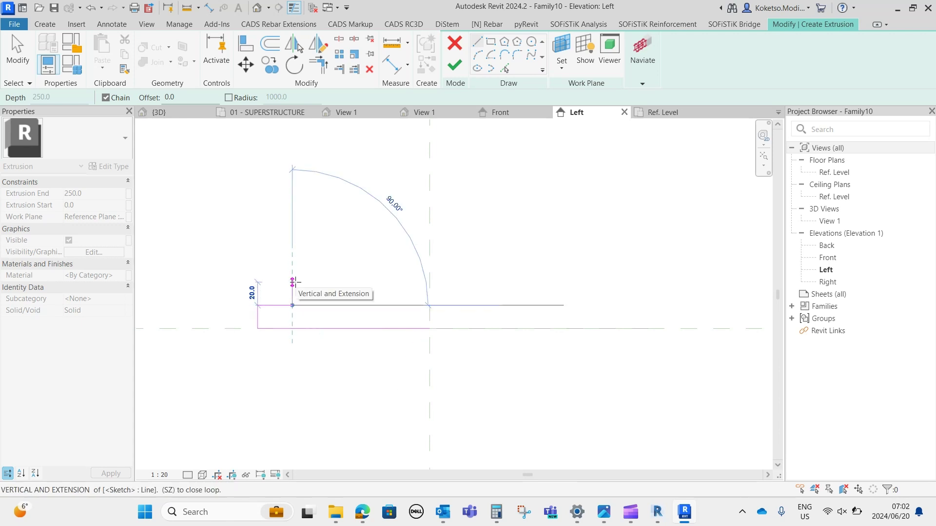
click(295, 282)
key(Escape)
key(Escape)
- Shorten the riser above the 30 mm ledge to 10 mm and delete the stray diagonal line beside it
scroll(294, 298, up, 4)
click(292, 273)
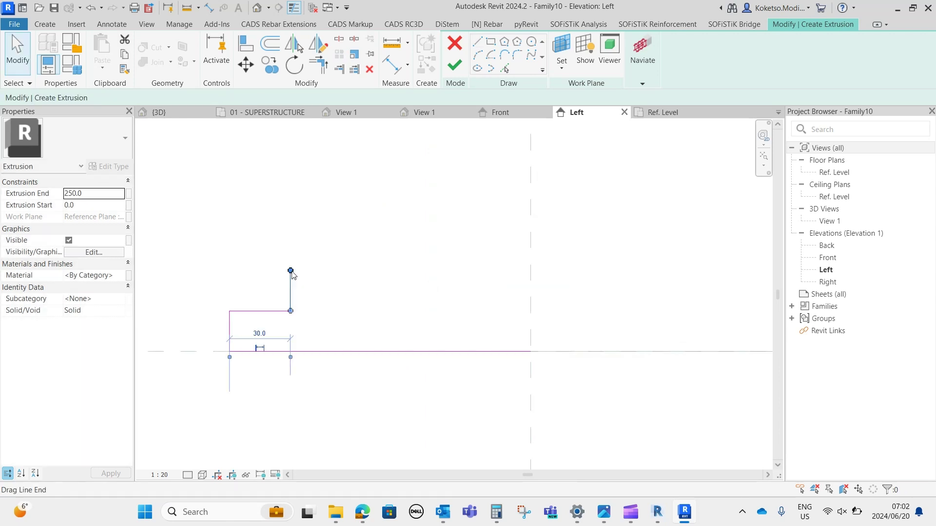
drag(291, 271, 290, 284)
text(1)
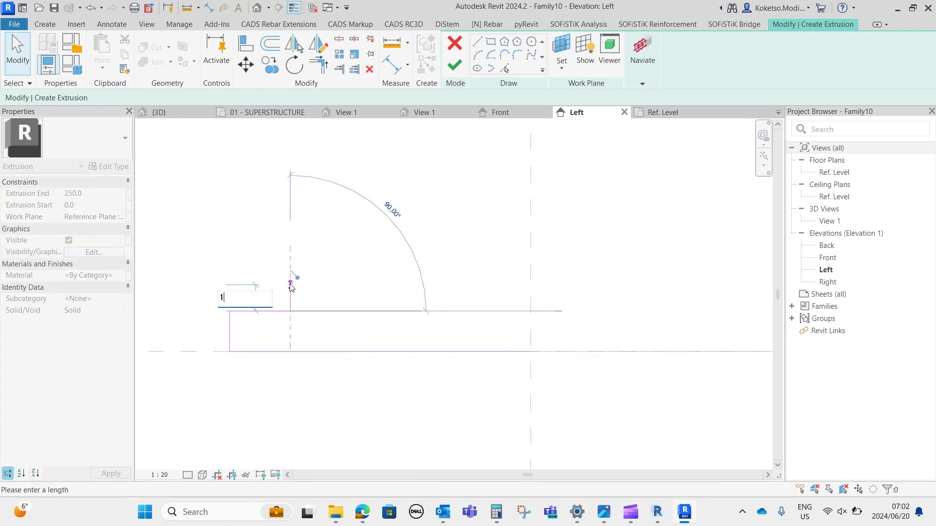
text(0)
key(Return)
click(294, 275)
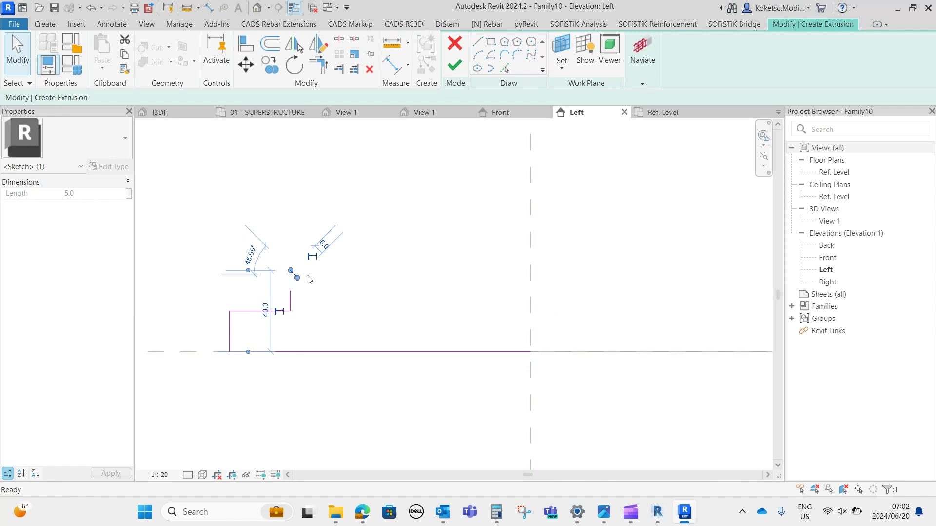
key(Delete)
- Continue the profile from the 10 mm riser with a second ledge as wide as the first and a 20 mm riser
click(476, 43)
click(291, 291)
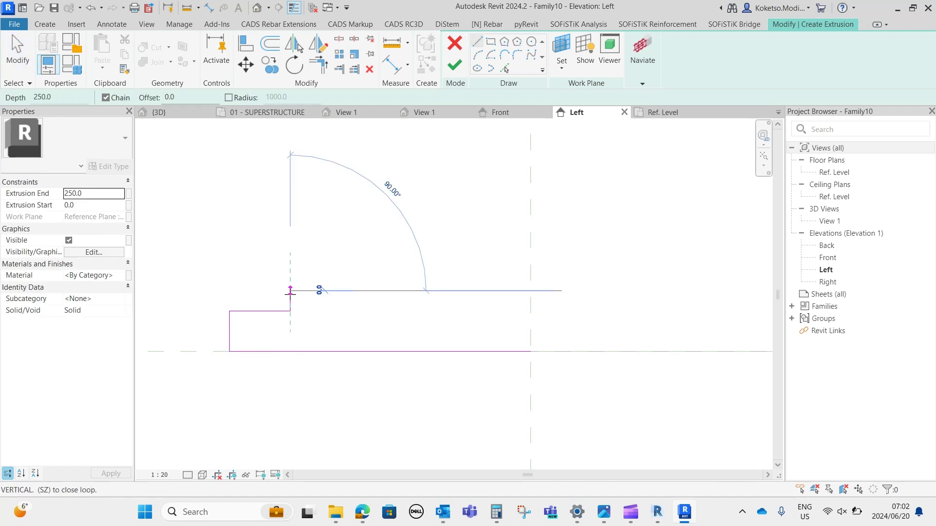
click(351, 291)
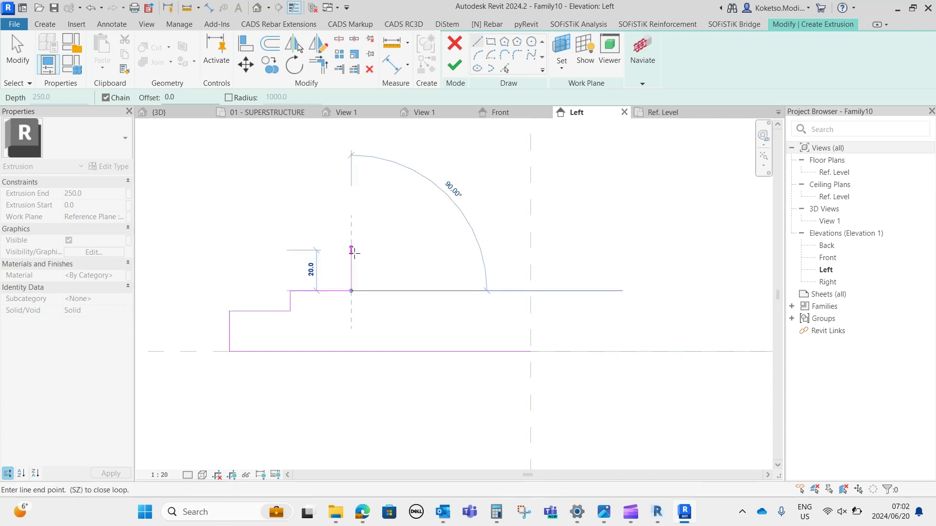
click(351, 251)
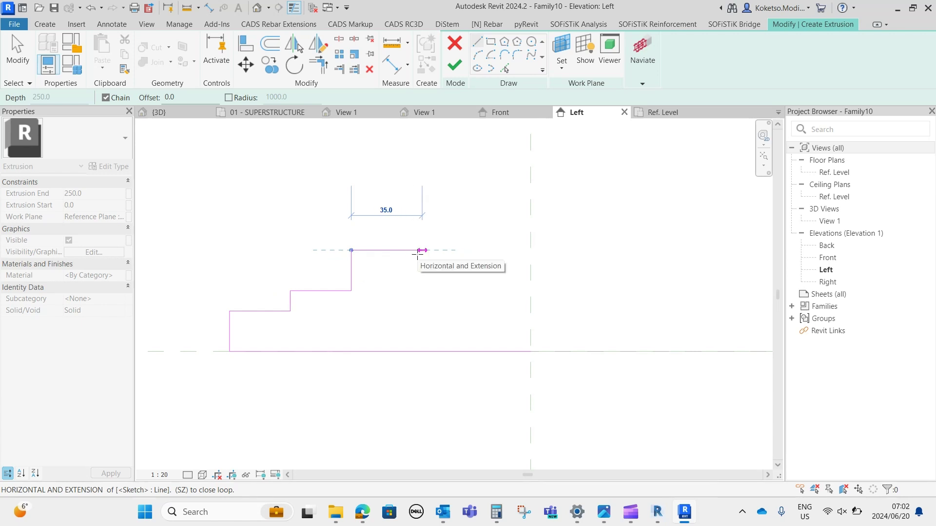
- Add a 35 mm top edge, drop to the first ledge's level and run a 53.5 mm line to the vertical reference plane
click(422, 250)
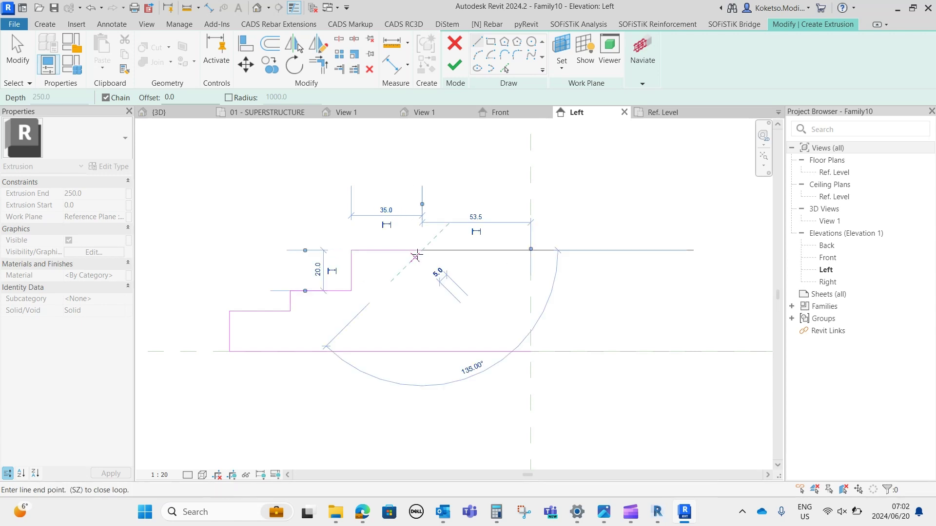
click(422, 311)
click(530, 311)
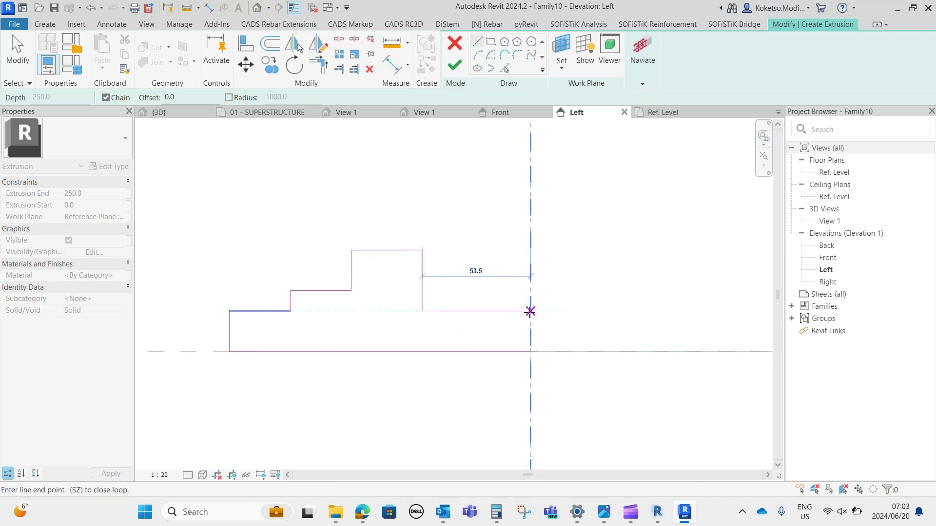
- Mirror the whole stepped half profile about the vertical reference plane to complete the symmetrical sketch
scroll(403, 307, down, 3)
key(Escape)
key(Escape)
key(Tab)
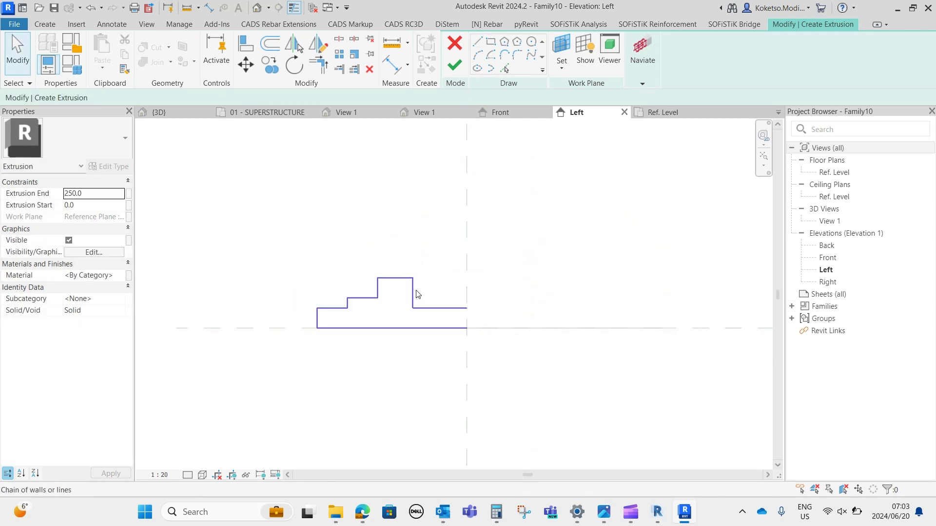
scroll(427, 306, up, 1)
click(415, 292)
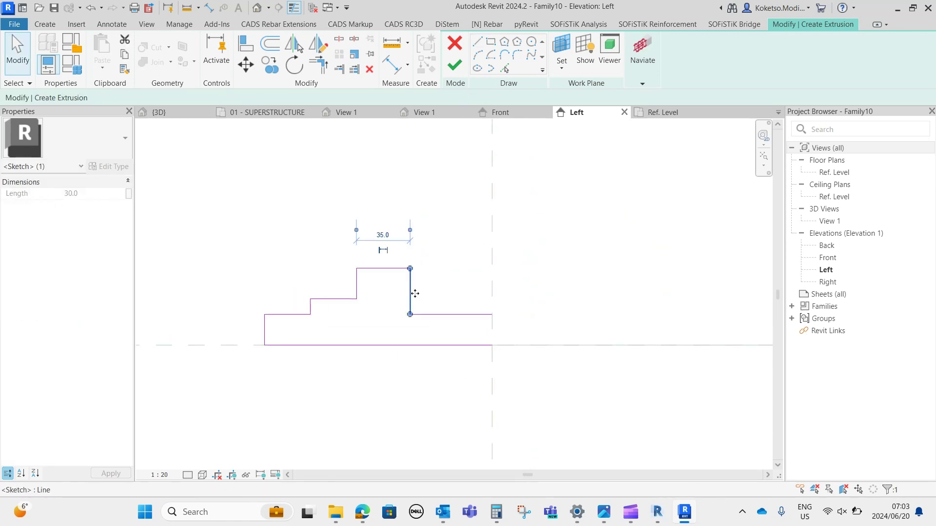
scroll(438, 275, down, 2)
click(437, 275)
scroll(436, 299, up, 2)
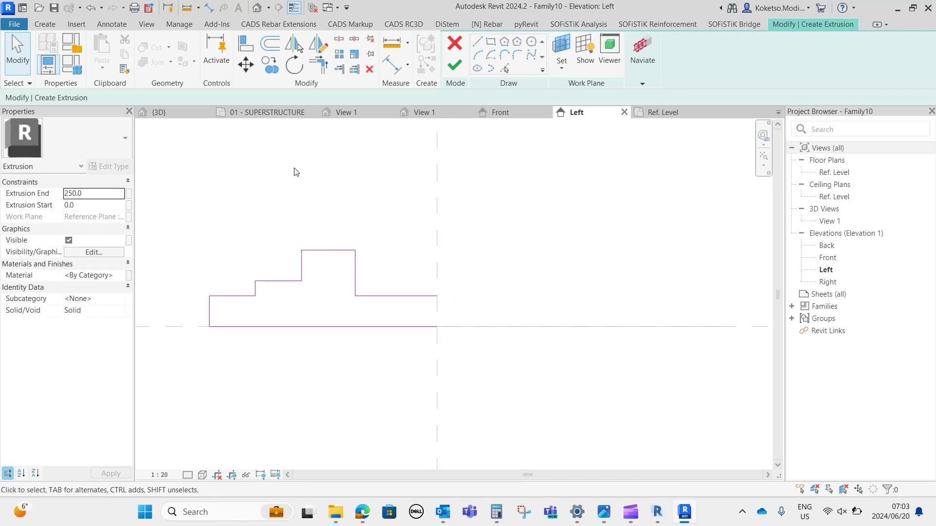
key(Tab)
click(356, 265)
click(295, 45)
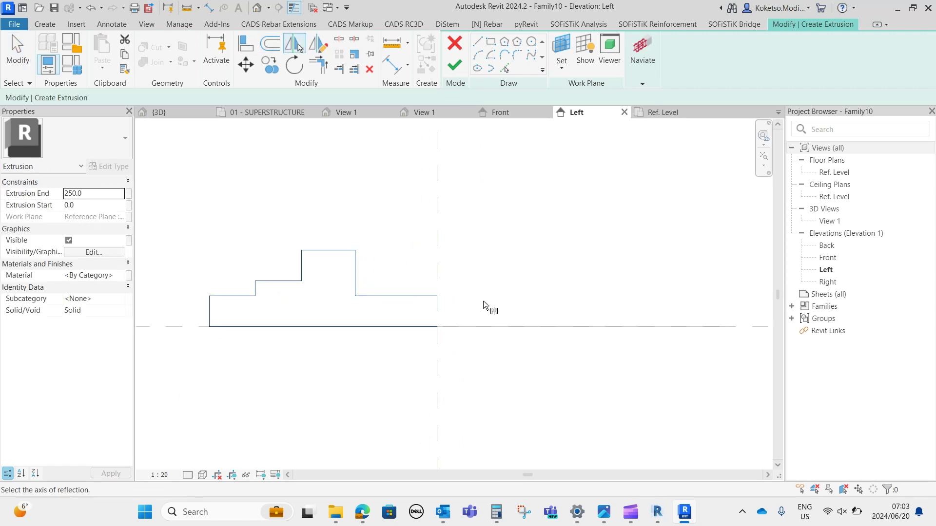
click(438, 264)
- Dimension the clear distance between the inner vertical edges of the two raised blocks
key(d)
key(i)
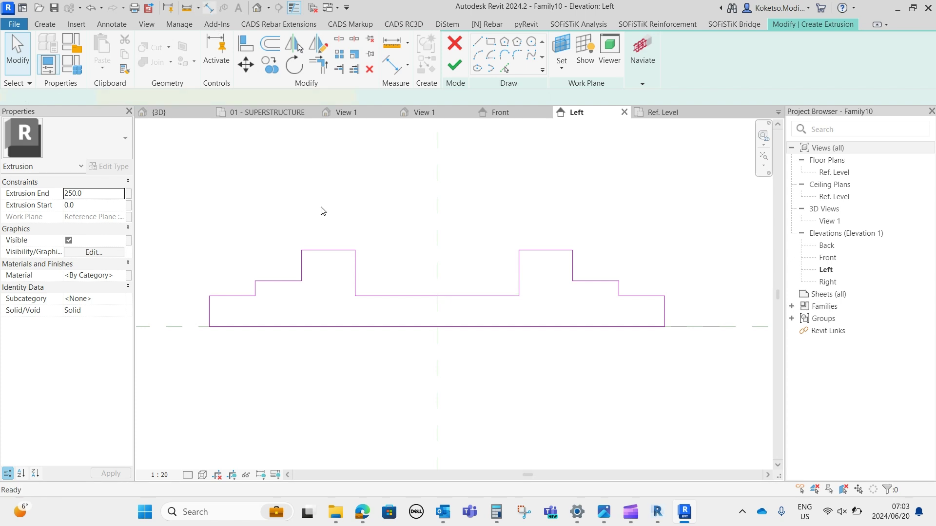
click(354, 276)
click(519, 273)
scroll(498, 312, down, 2)
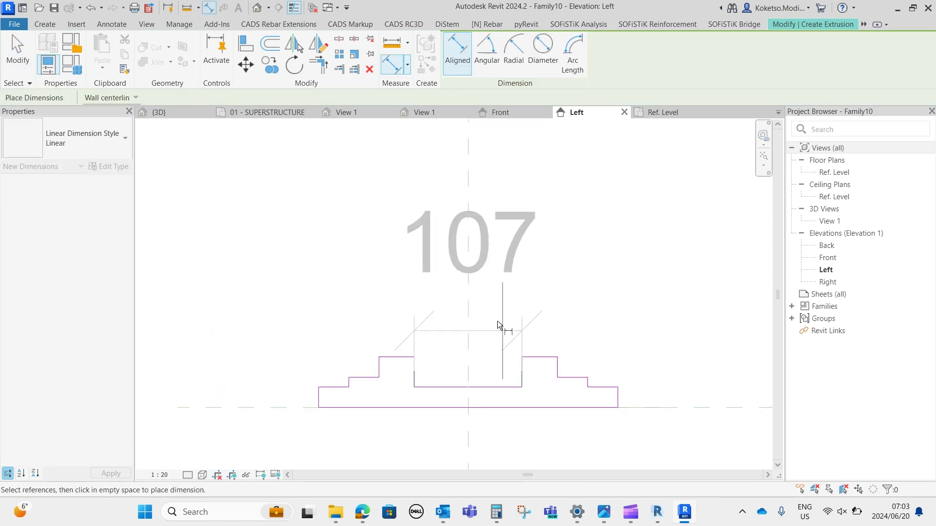
scroll(401, 387, up, 2)
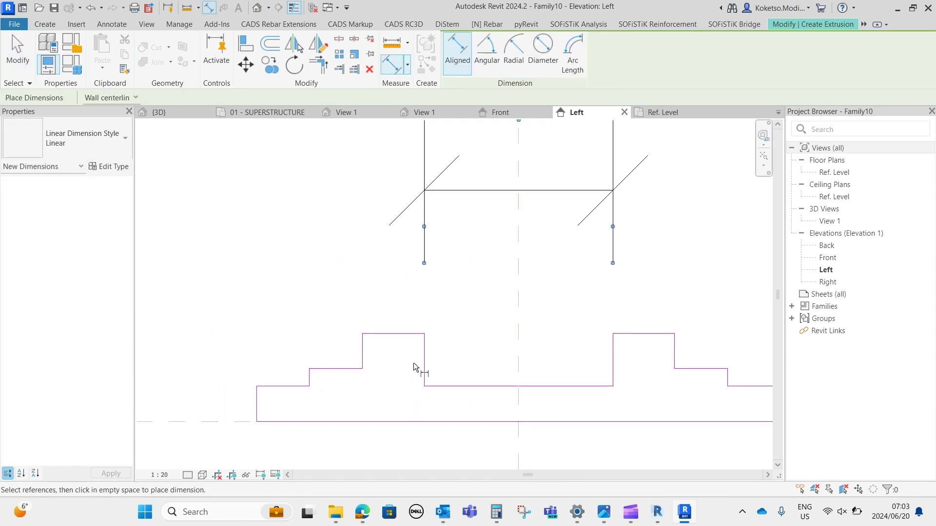
key(Escape)
key(Escape)
click(423, 360)
middle_drag(415, 352, 352, 347)
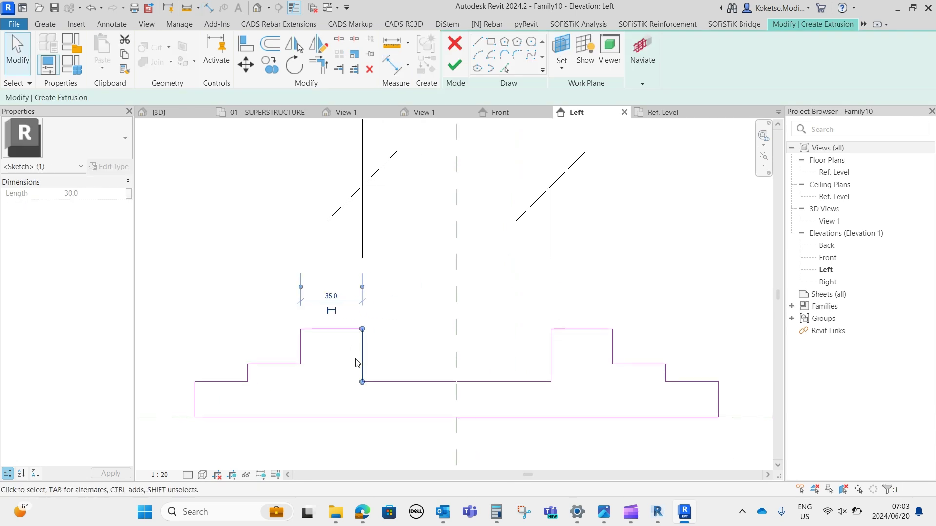
scroll(371, 358, down, 1)
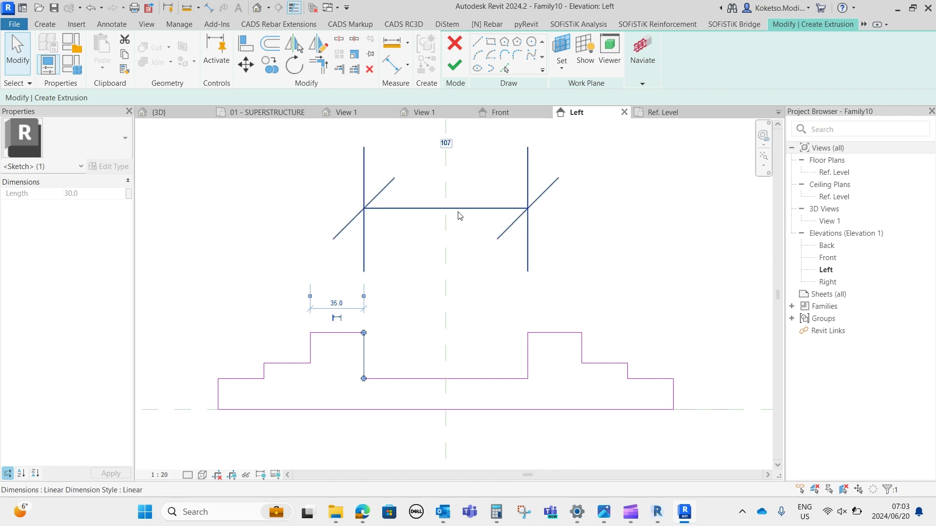
key(Escape)
- Set the view scale to 1:2 and dimension both inner block edges to the vertical reference plane between them
click(208, 8)
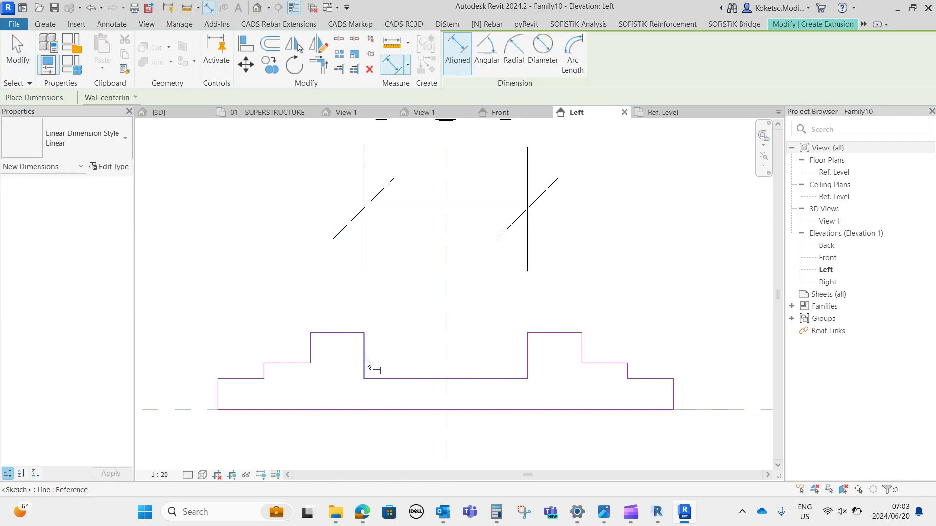
click(169, 476)
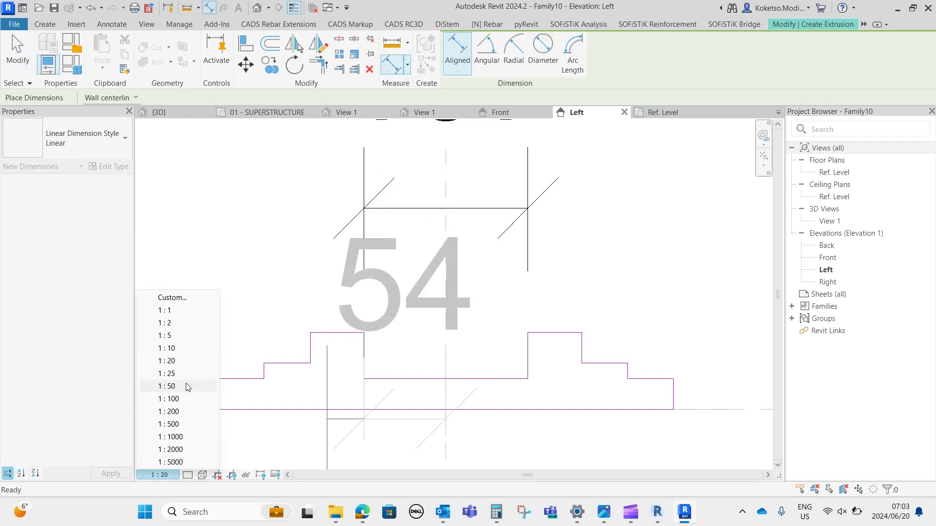
click(175, 326)
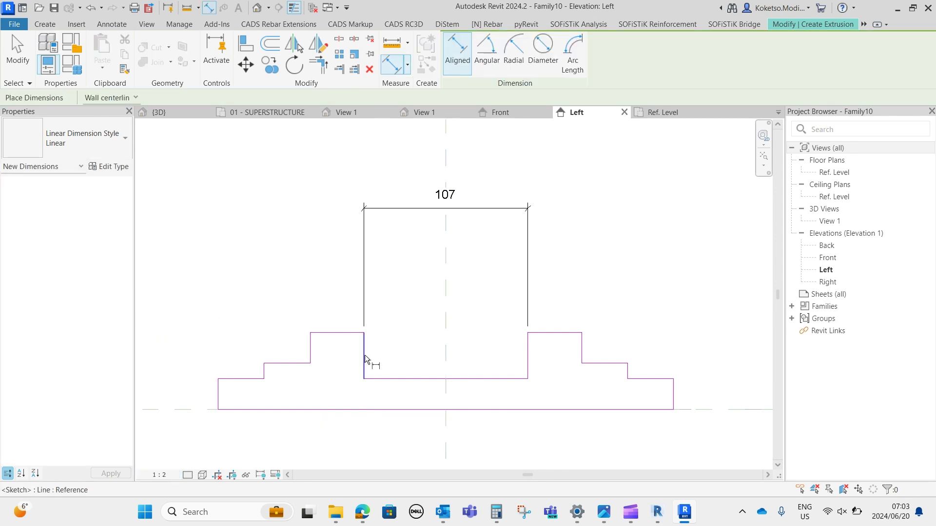
click(365, 355)
click(528, 323)
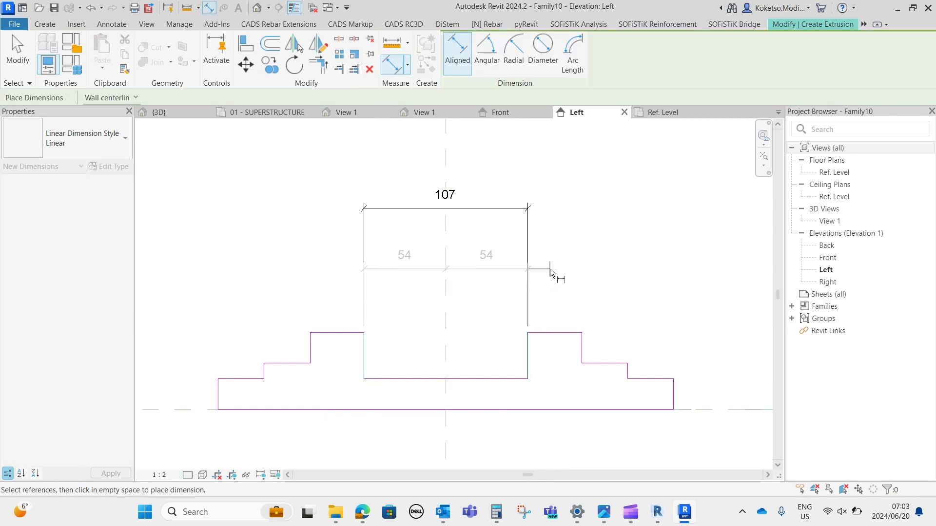
click(550, 269)
key(Escape)
key(Escape)
- Set the distance of each inner block edge from the vertical reference plane with the formula =127/2
click(365, 359)
click(406, 257)
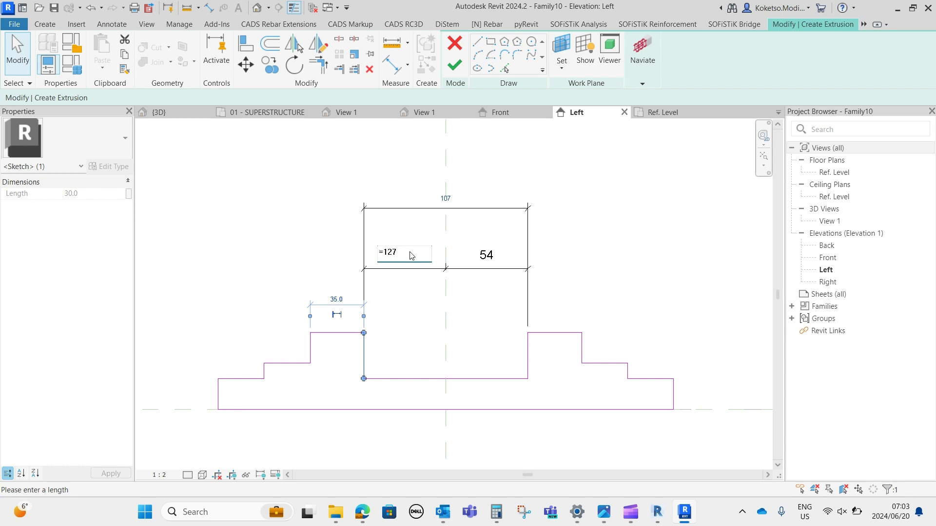
key(Return)
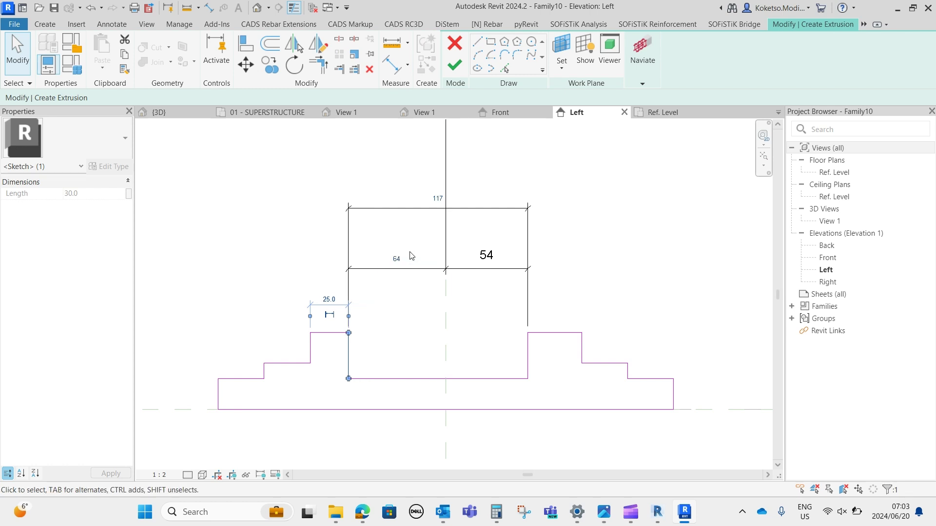
click(527, 343)
click(486, 255)
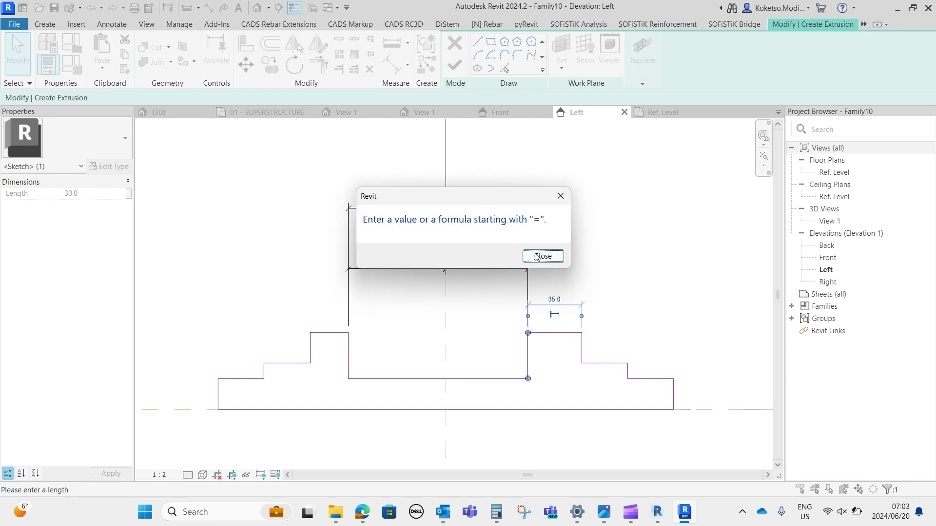
click(540, 256)
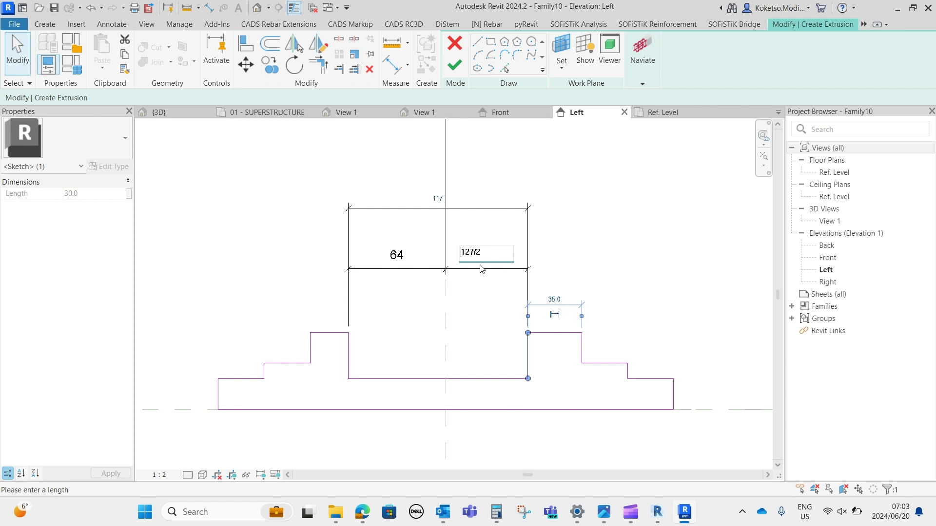
text(=)
key(Return)
- Delete the dimensions above the stepped profile
click(583, 242)
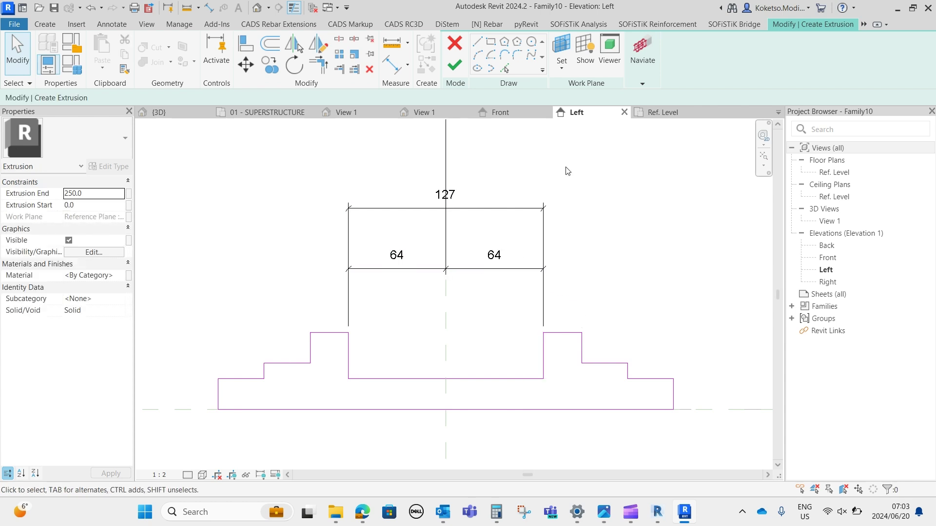
key(Delete)
scroll(470, 300, down, 5)
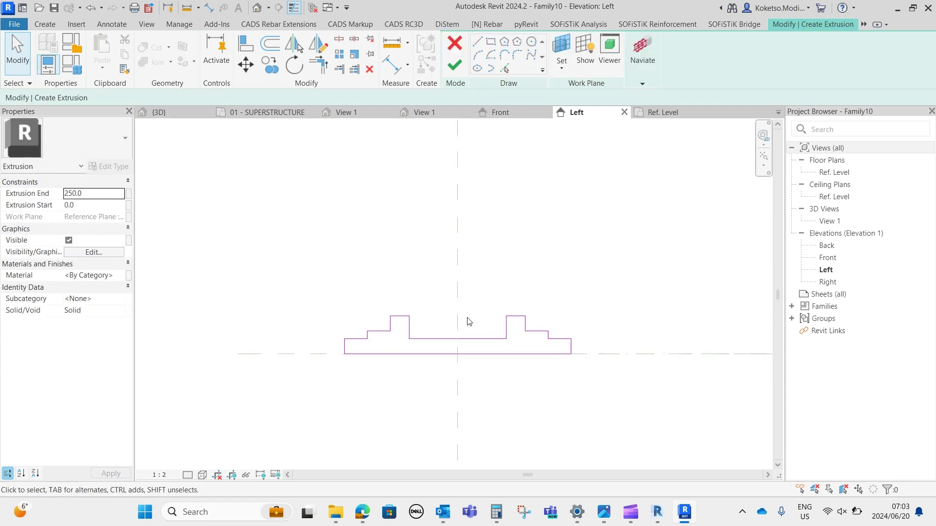
scroll(467, 319, up, 1)
- Find Steel, 50-355 in the material library, assign it to the extrusion and finish the sketch
click(123, 276)
click(123, 275)
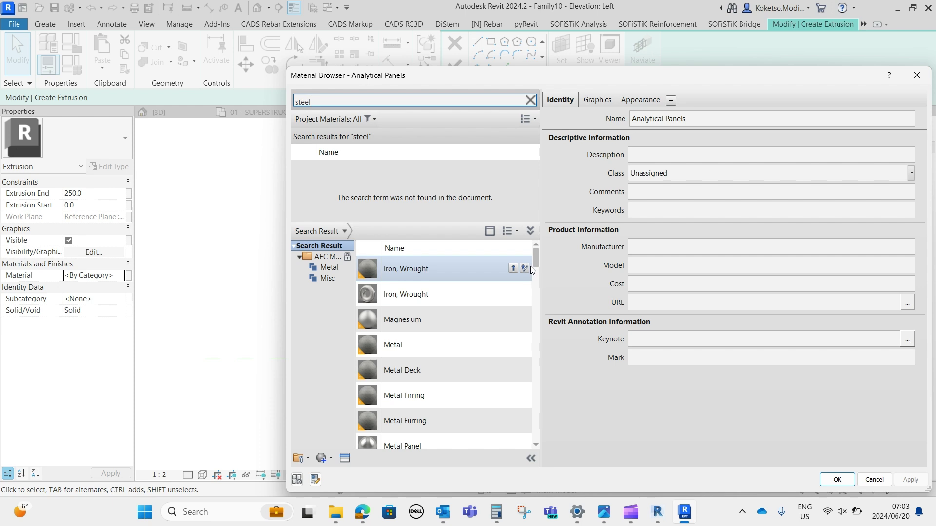
drag(536, 253, 541, 370)
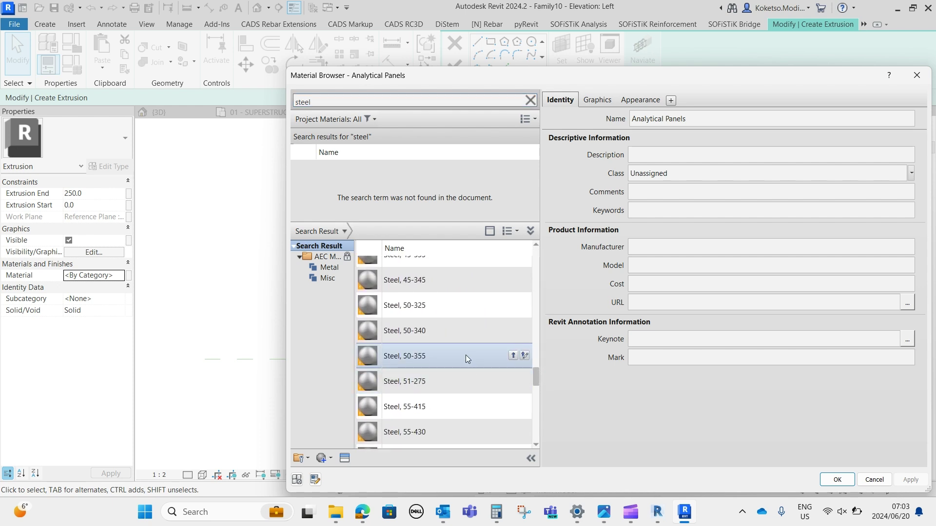
scroll(465, 351, up, 2)
scroll(465, 350, down, 3)
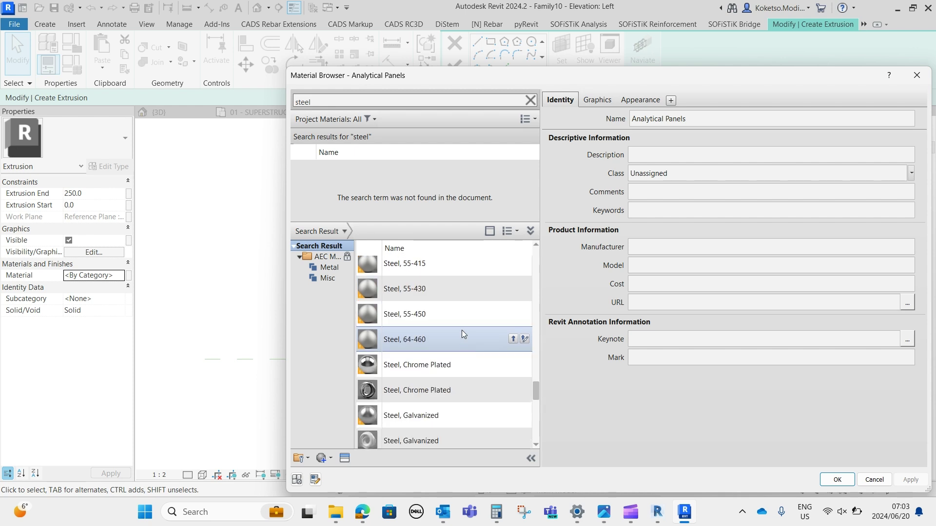
scroll(463, 333, up, 5)
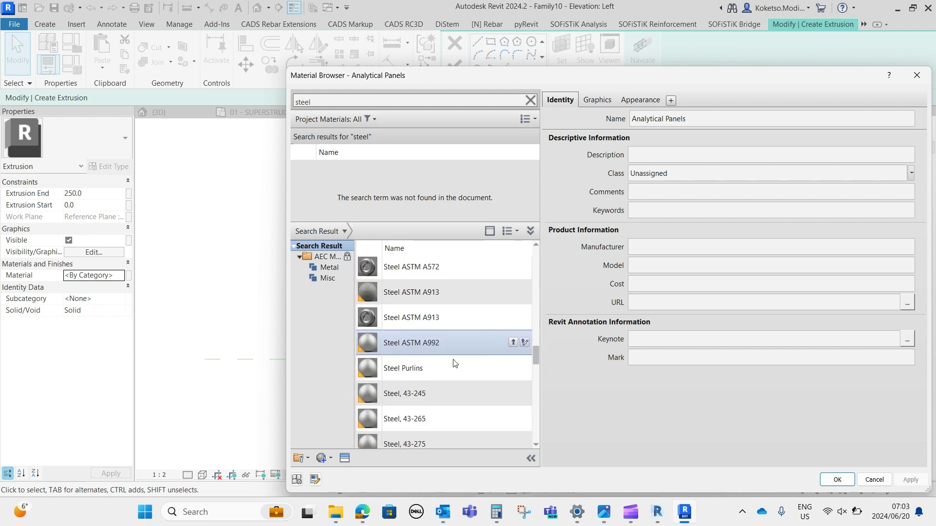
scroll(455, 363, down, 5)
scroll(447, 367, up, 1)
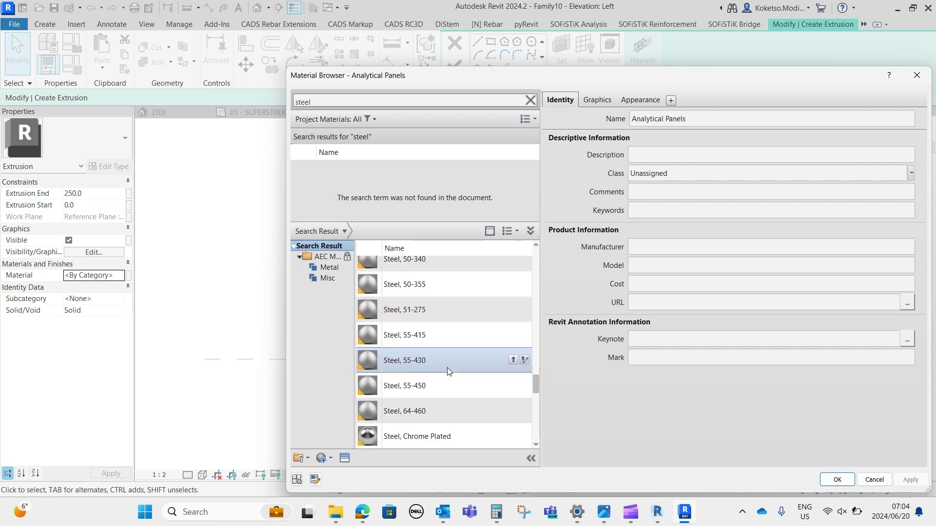
scroll(447, 367, down, 3)
scroll(448, 368, up, 4)
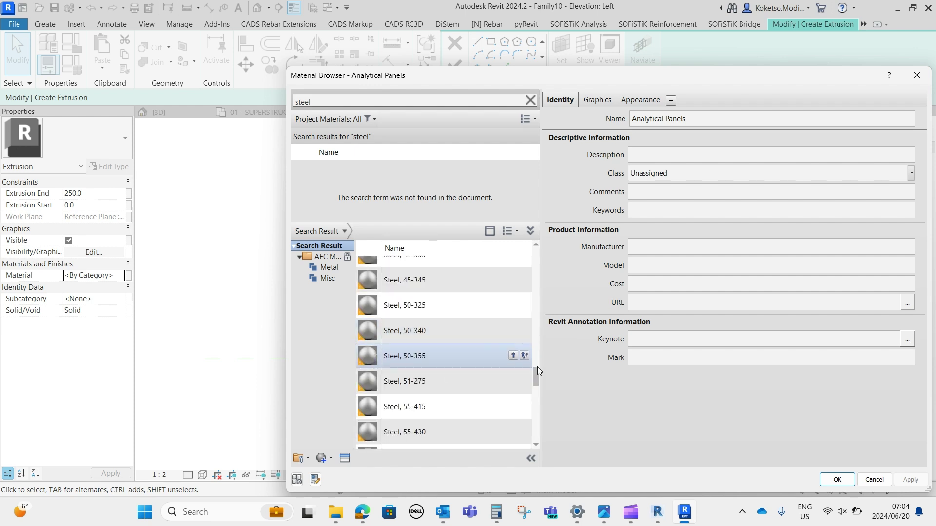
mouse_move(538, 376)
mouse_down()
mouse_move(537, 326)
mouse_move(537, 370)
mouse_up()
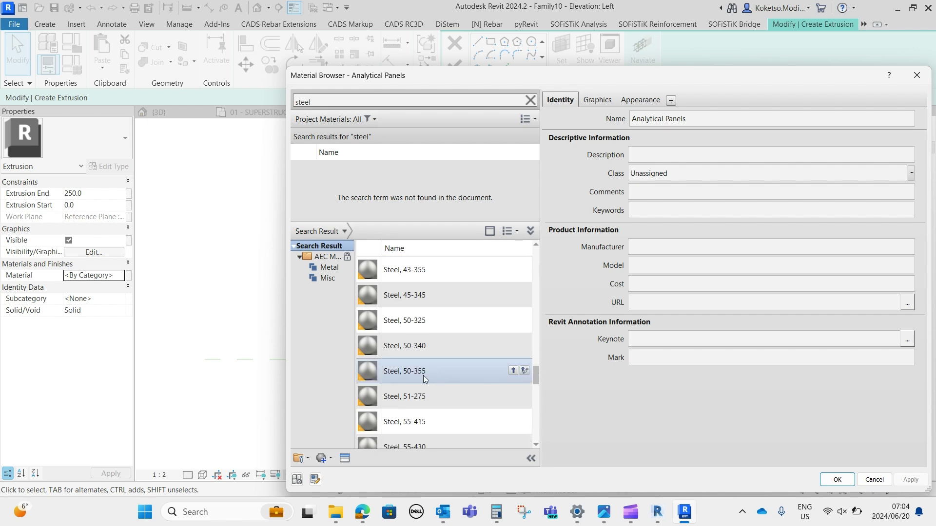
click(514, 371)
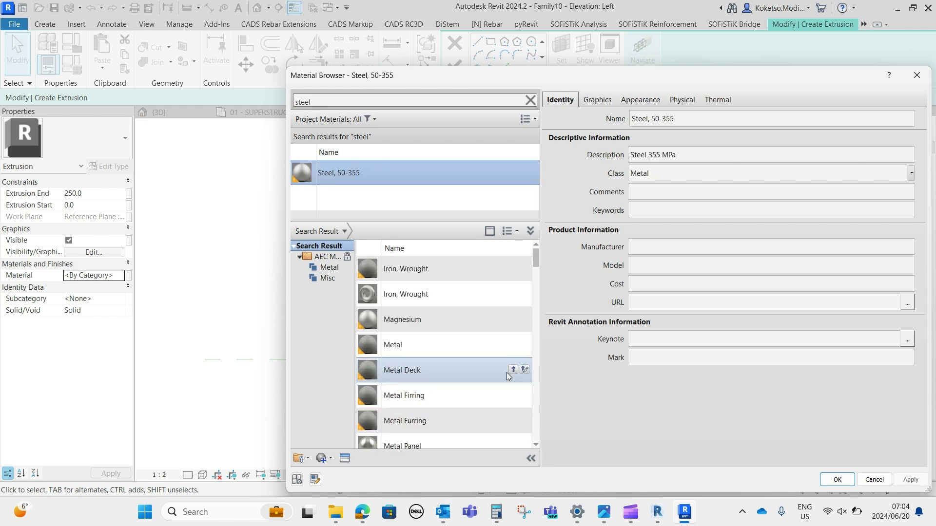
click(836, 480)
click(455, 62)
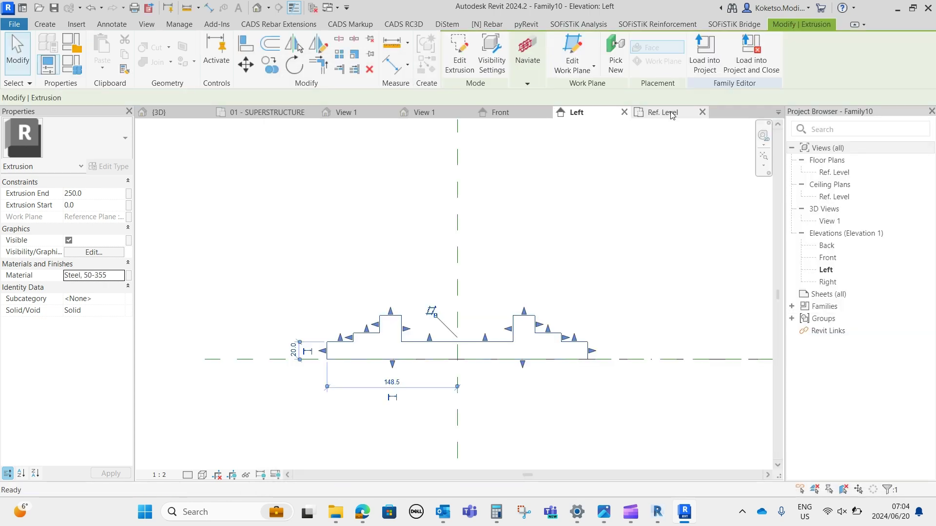
- In the Ref. Level plan, stretch the extrusion's start face about 130 mm beyond the vertical reference plane
click(671, 115)
scroll(434, 217, up, 4)
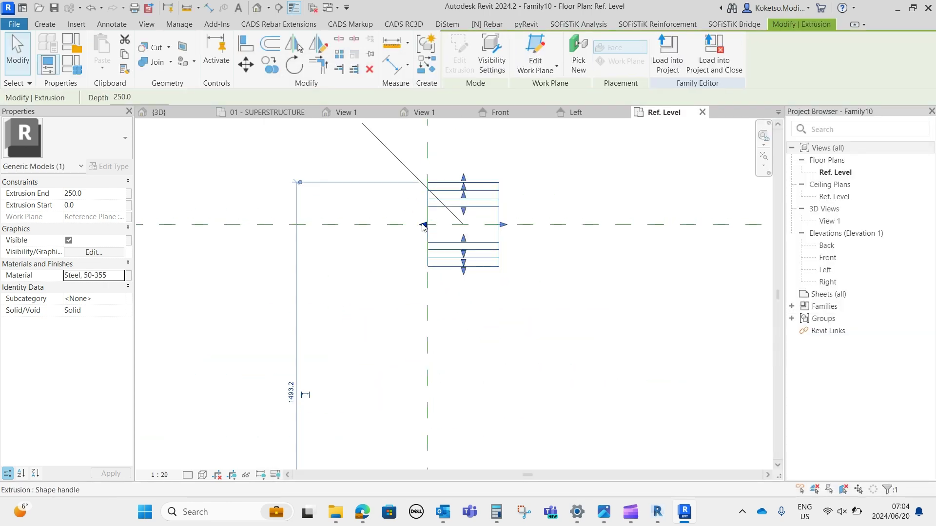
drag(424, 227, 397, 227)
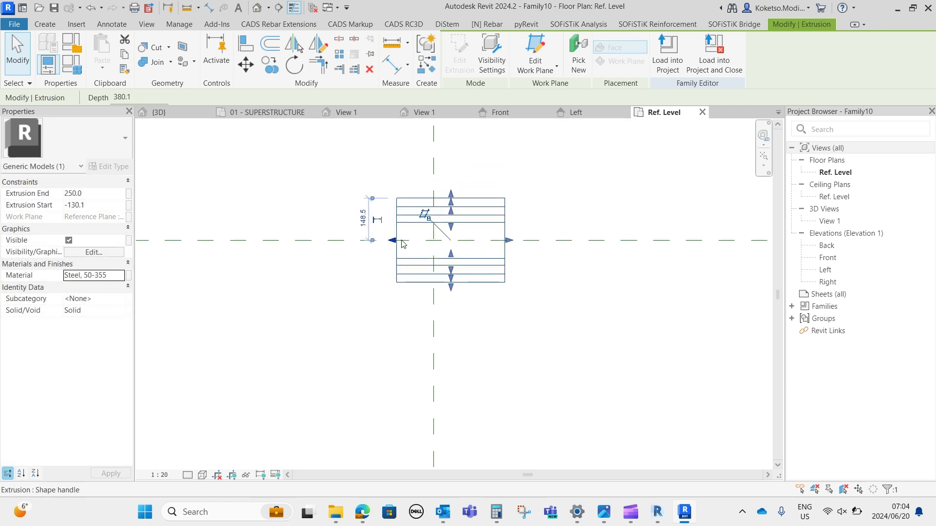
key(Escape)
key(Tab)
click(394, 228)
middle_drag(401, 251, 389, 267)
scroll(390, 267, down, 1)
key(Escape)
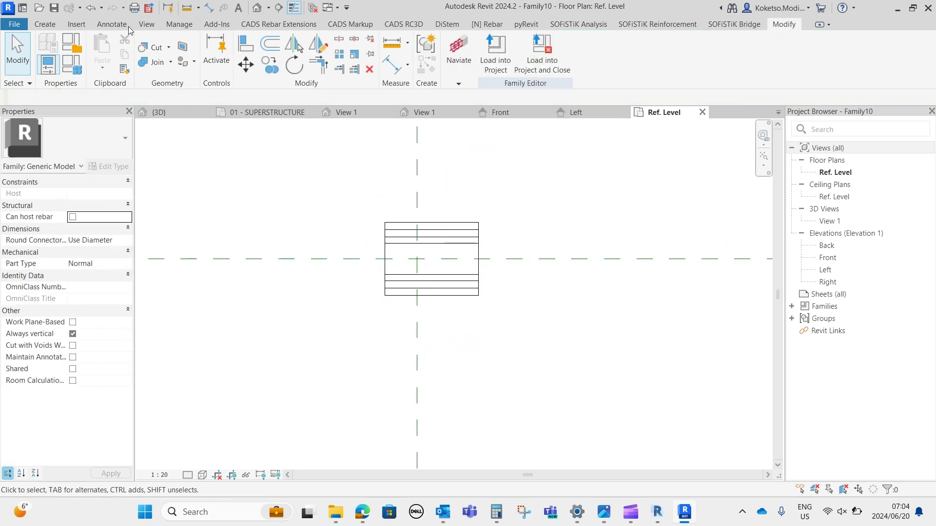
- Dimension both end faces of the extrusion to the vertical reference plane in one continuous string
click(209, 9)
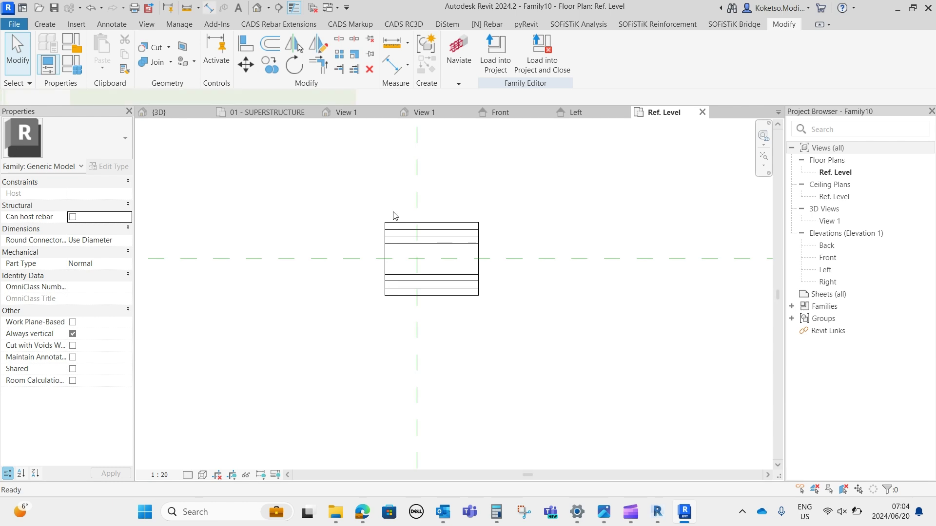
click(387, 226)
click(417, 183)
click(479, 230)
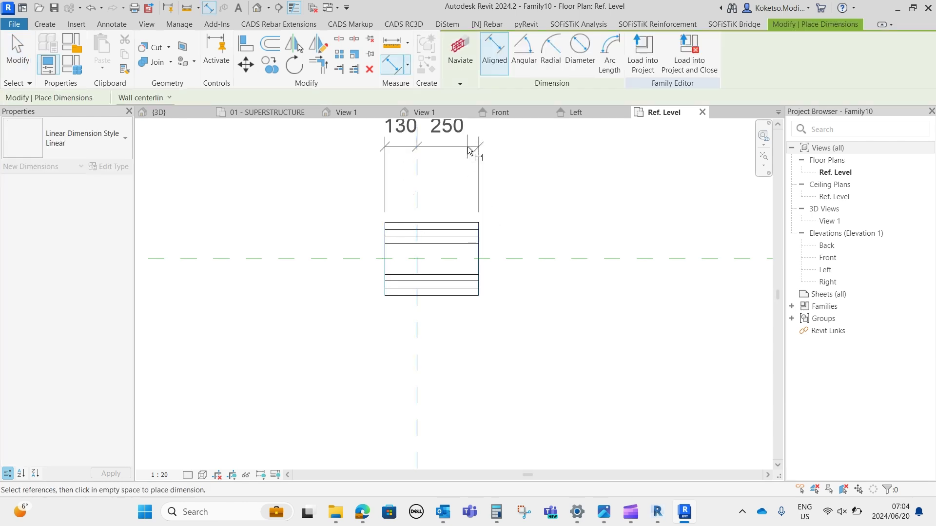
click(454, 168)
key(Escape)
key(Escape)
- Set both end faces of the extrusion to 150 mm from the vertical reference plane and delete the dimension string
click(478, 244)
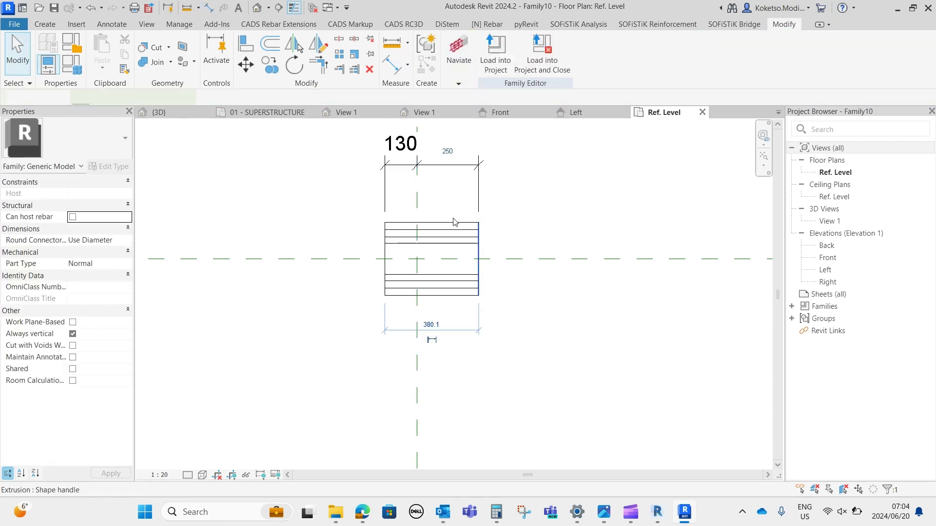
click(447, 145)
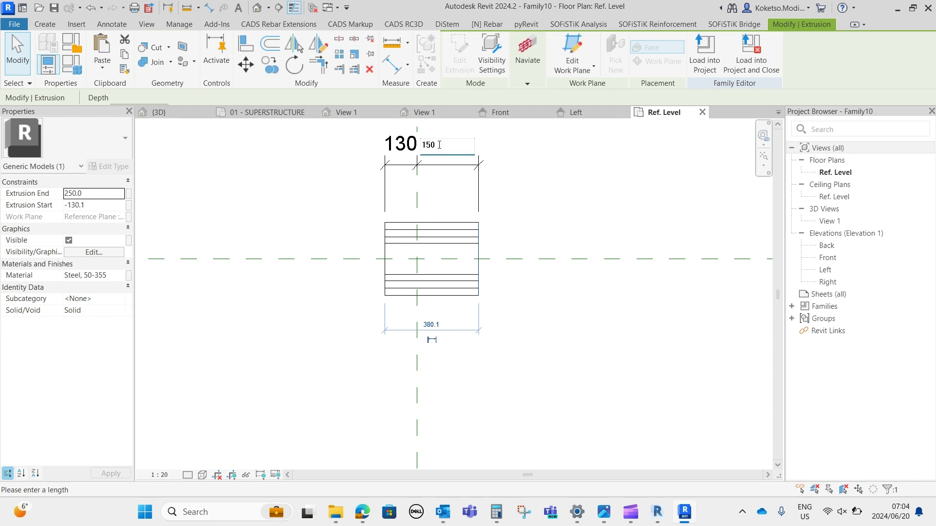
text(150)
key(Return)
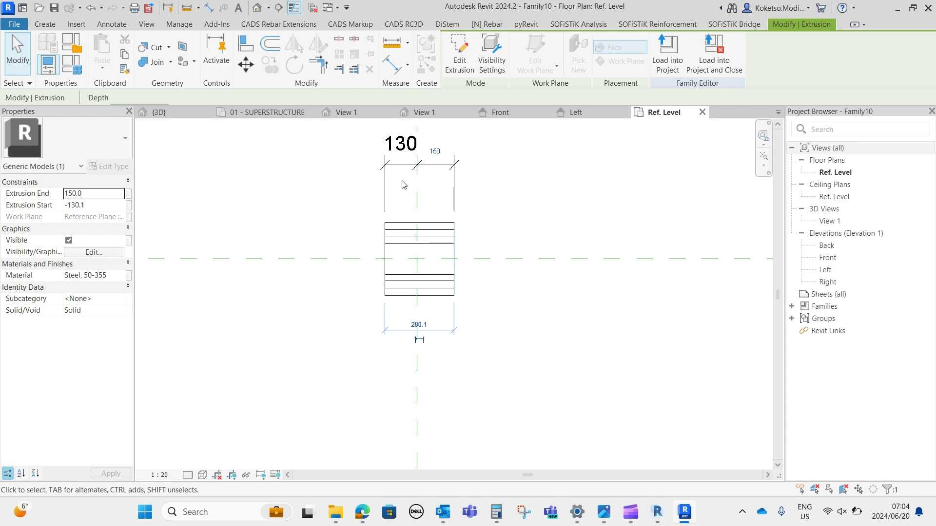
key(Escape)
click(388, 241)
click(398, 144)
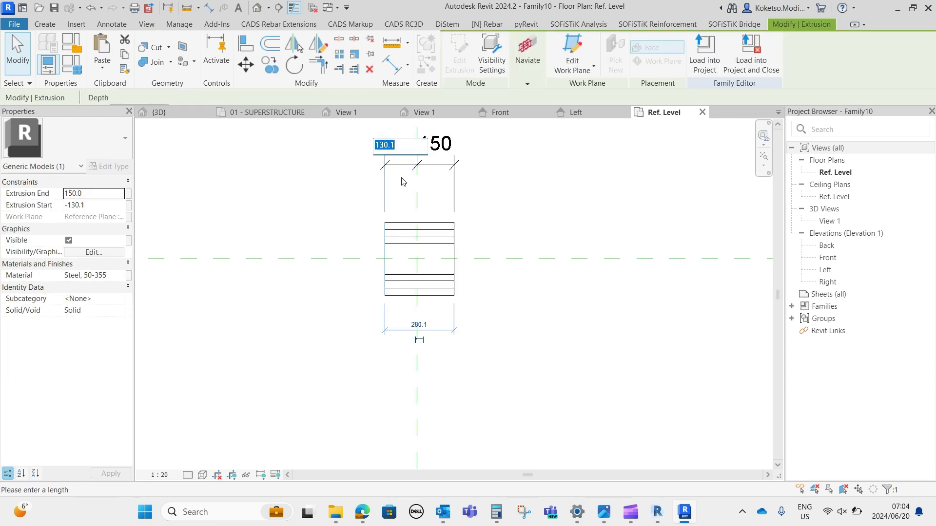
text(150)
key(Return)
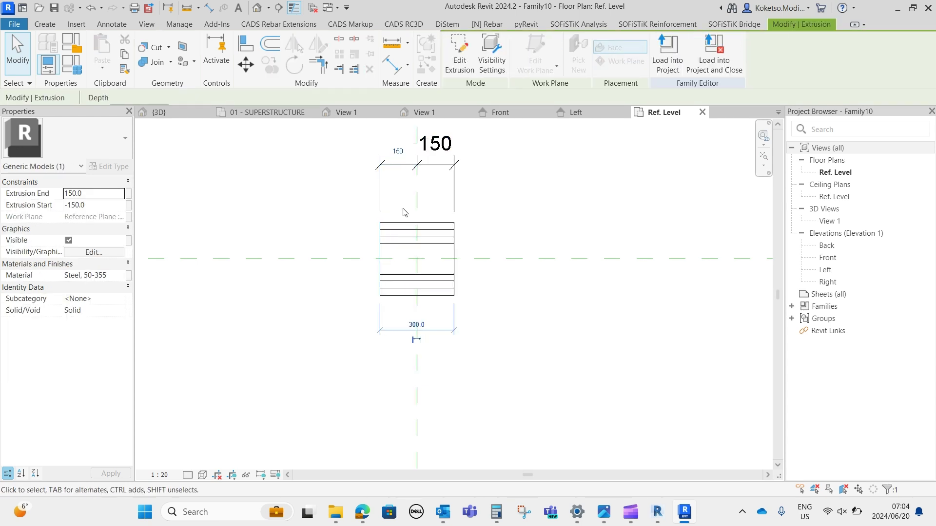
key(Escape)
click(428, 155)
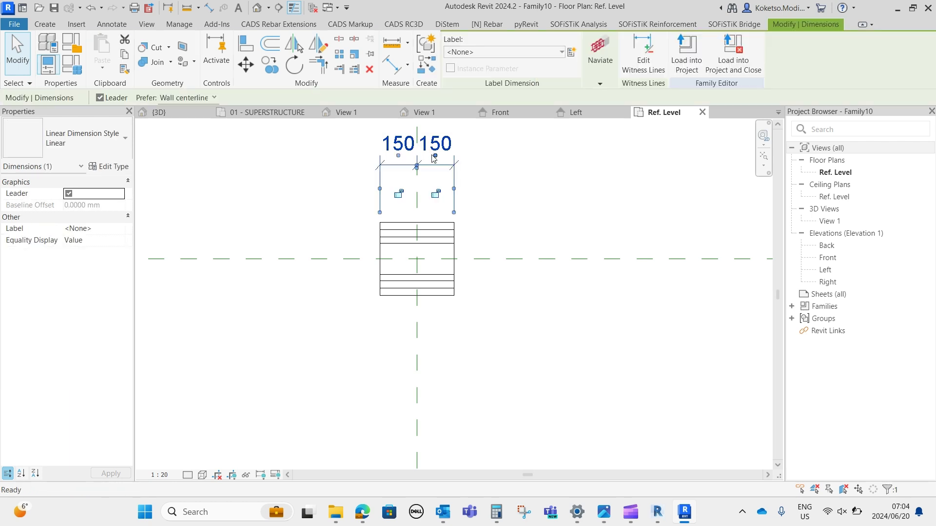
key(Delete)
- Mirror a copy of the extrusion about the middle horizontal reference plane and make the family shared
scroll(418, 146, down, 4)
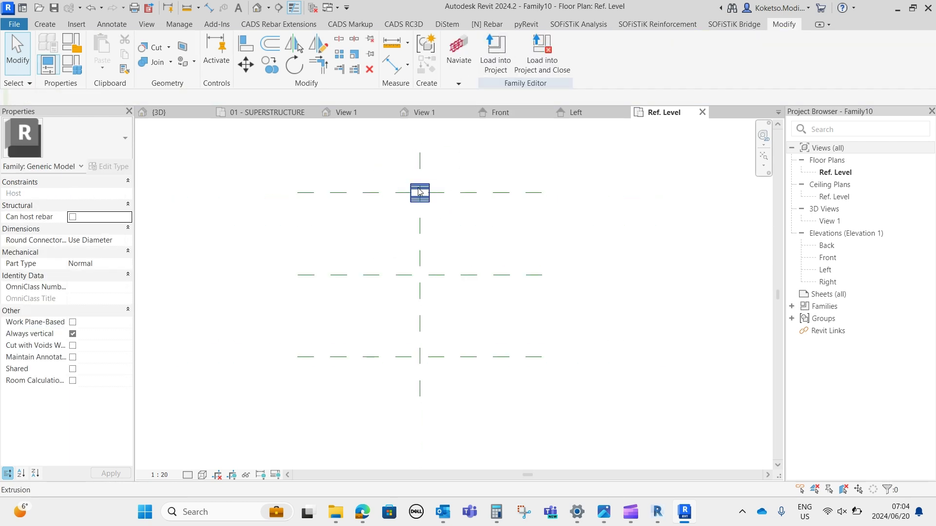
click(418, 186)
click(286, 49)
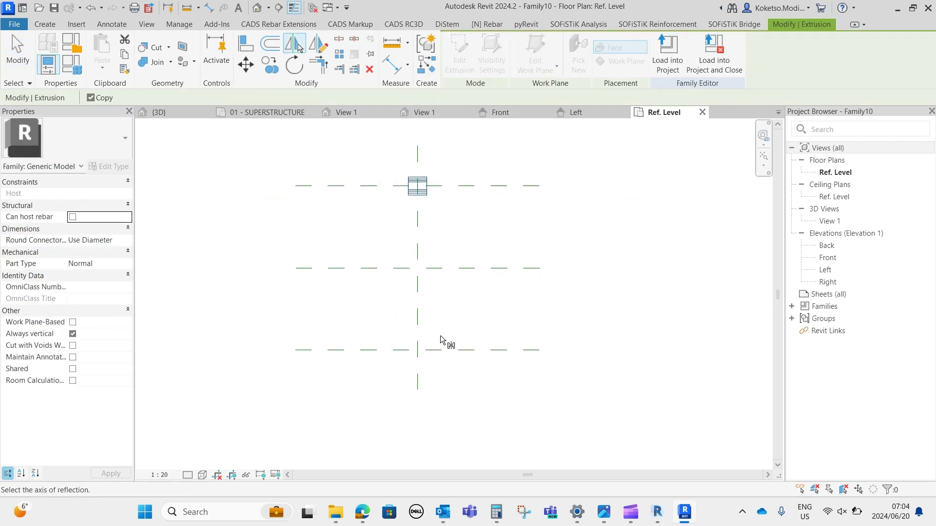
click(444, 269)
key(Escape)
click(70, 372)
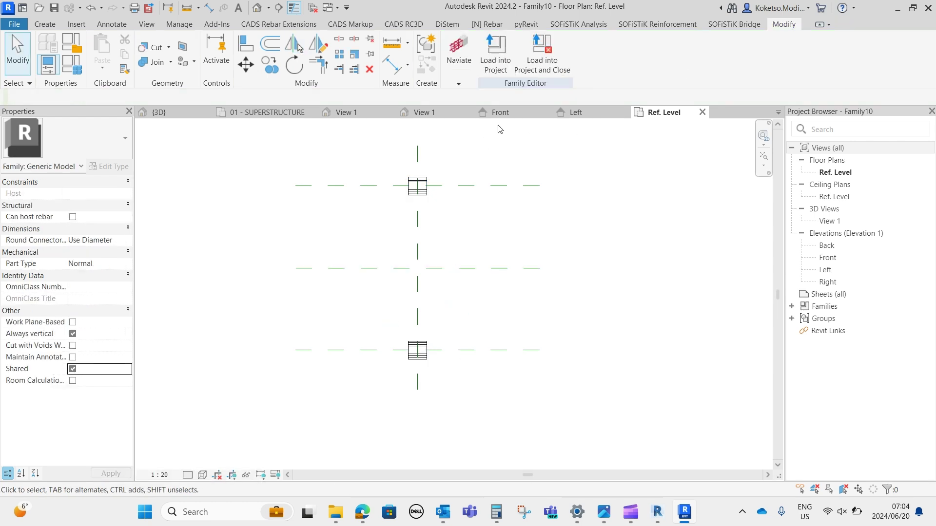
- Display the family's 3D view in the Shaded visual style and inspect both extrusions
click(432, 113)
shift+middle_drag(477, 285, 370, 308)
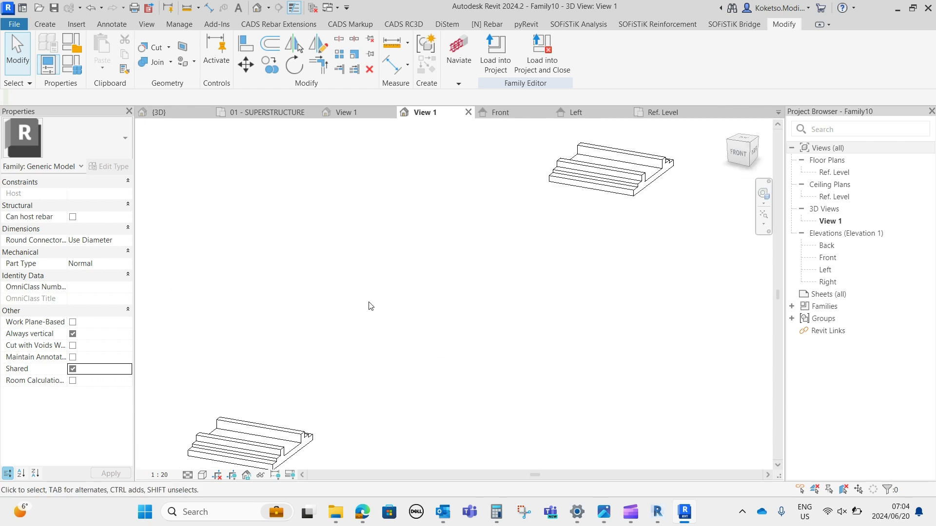
click(188, 476)
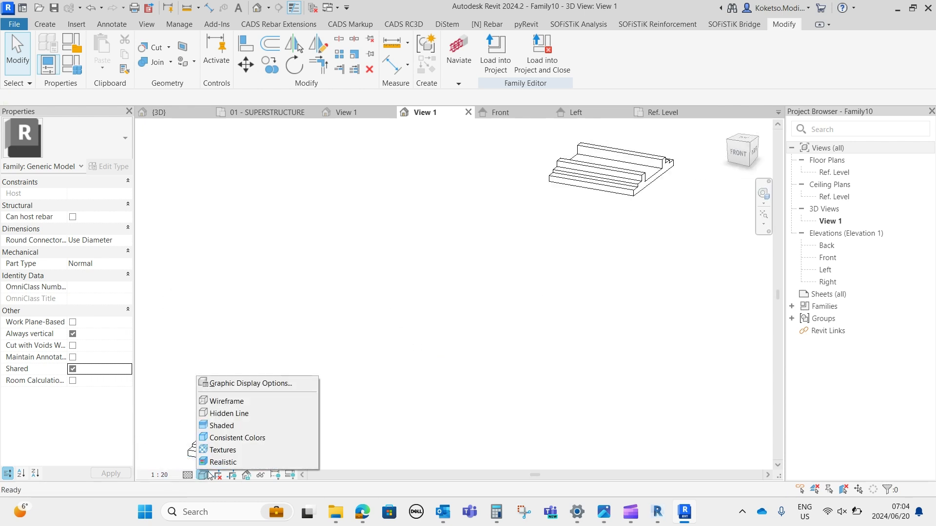
click(218, 426)
scroll(673, 292, down, 3)
shift+middle_drag(672, 291, 474, 267)
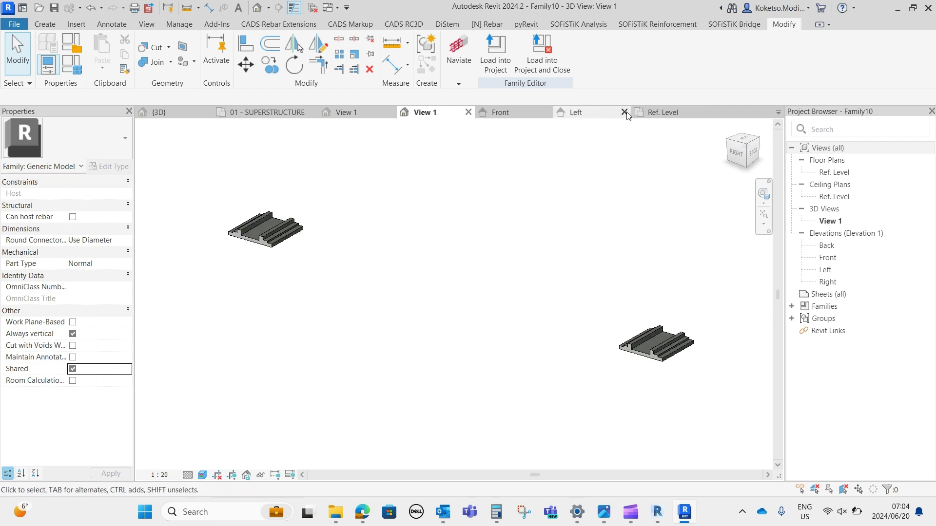
- Close the family's Left and Front elevation views
click(624, 113)
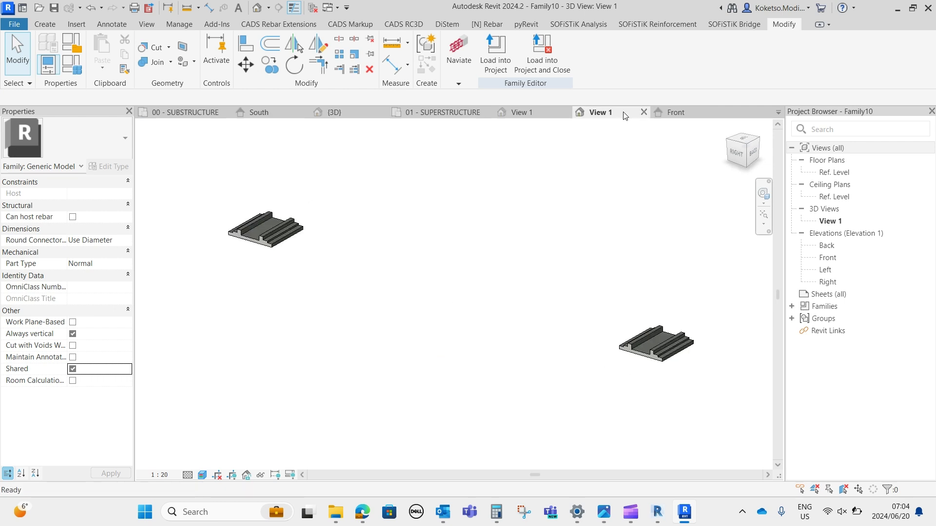
click(722, 112)
scroll(525, 259, down, 2)
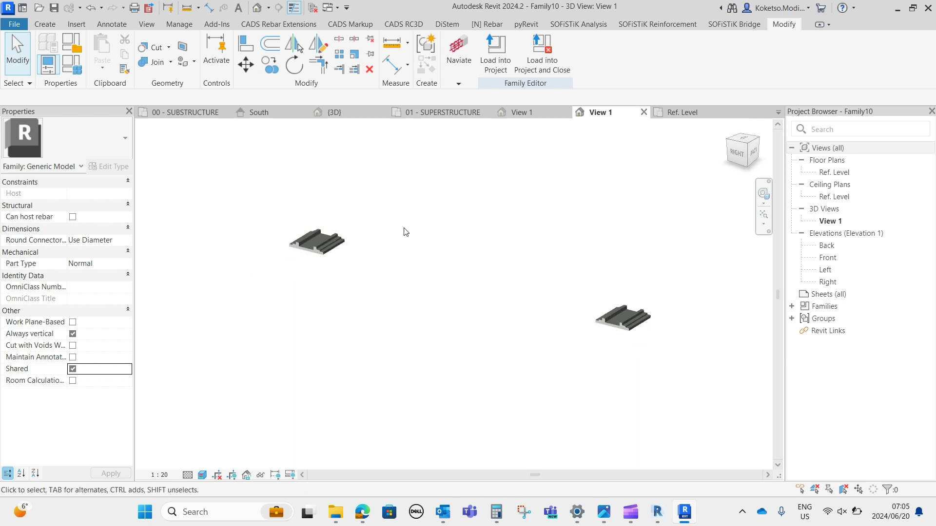
- Create a new family from the Metric Generic Model line based template
click(22, 26)
mouse_move(43, 77)
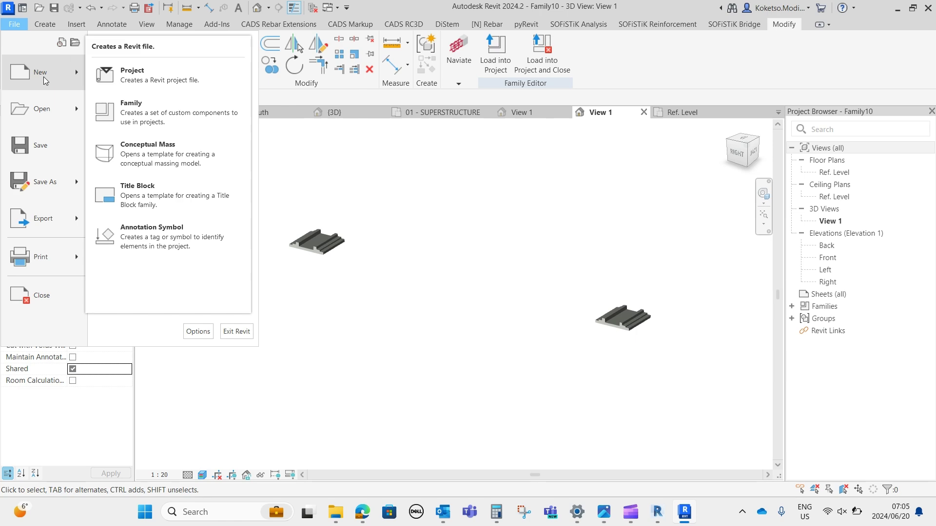
click(413, 224)
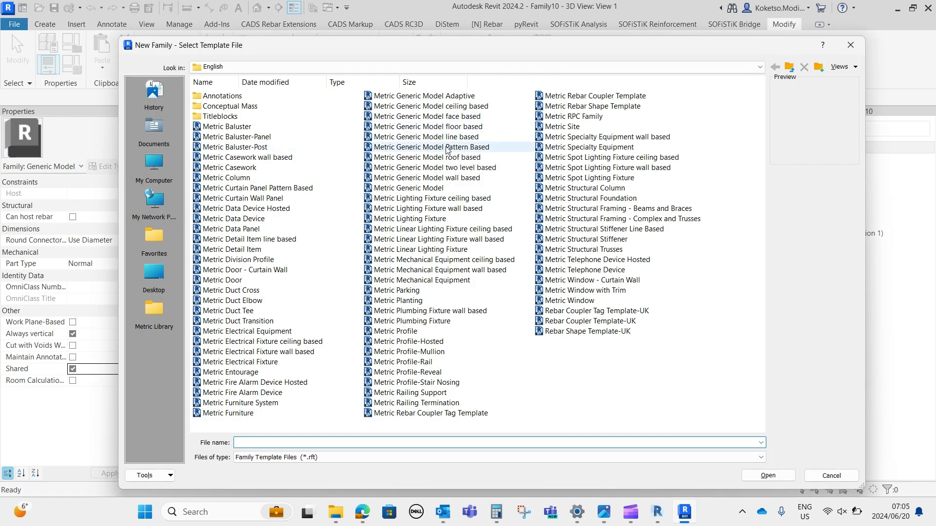
click(384, 138)
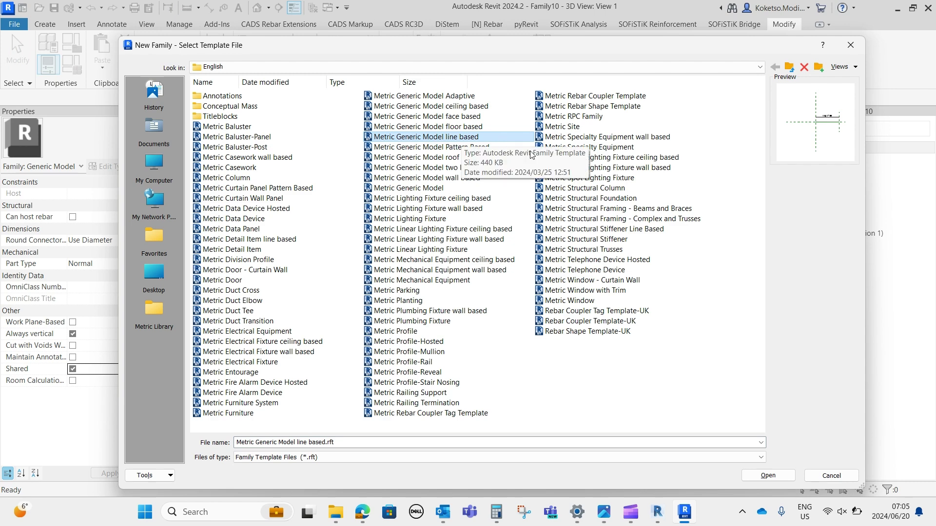
click(768, 475)
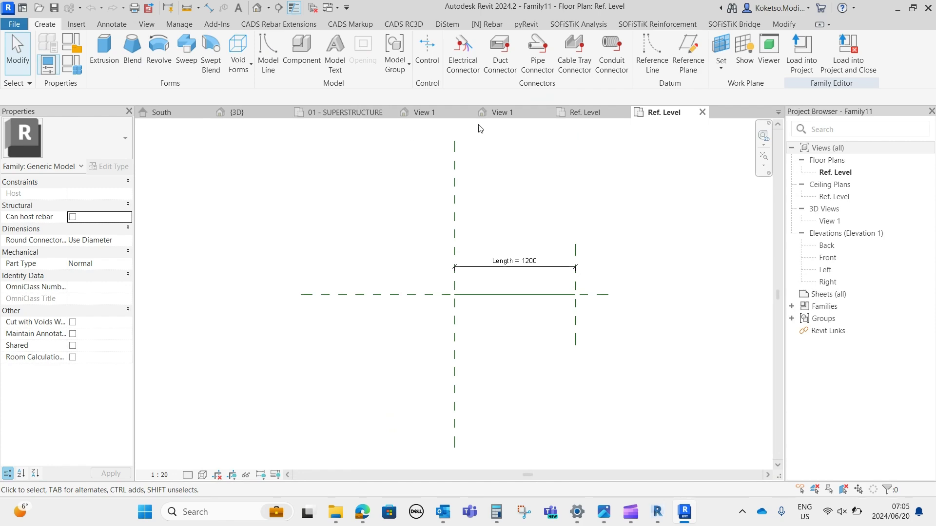
- Load the sleeper family Family9 into Family11 and close it, saving it as PRECAST SLEEPERS
click(429, 113)
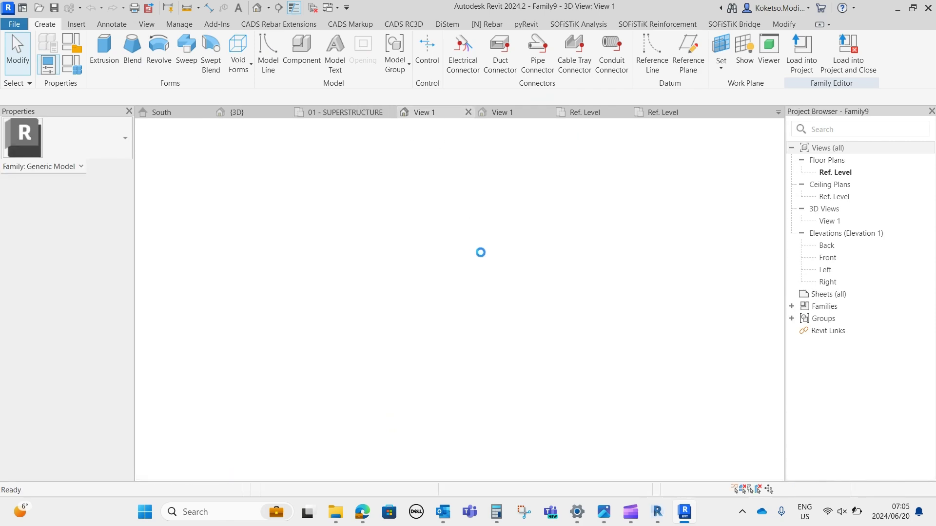
click(538, 59)
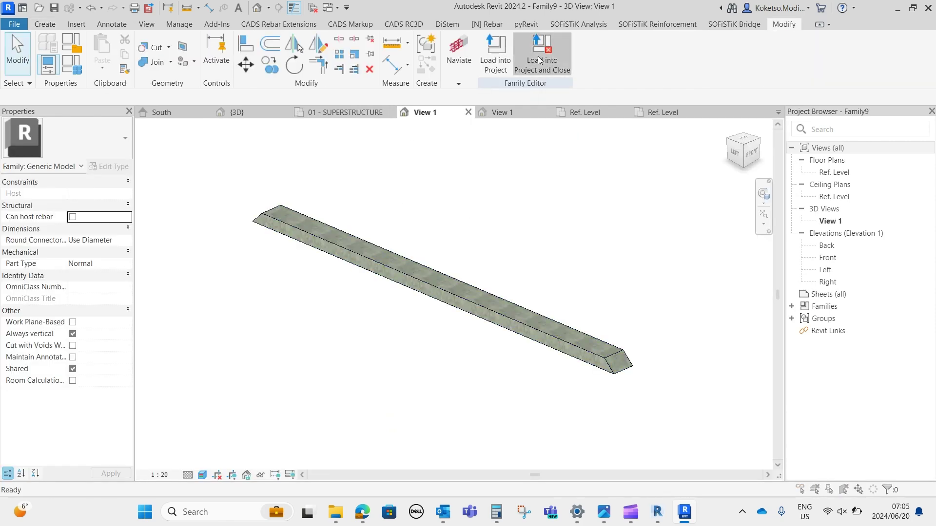
click(394, 210)
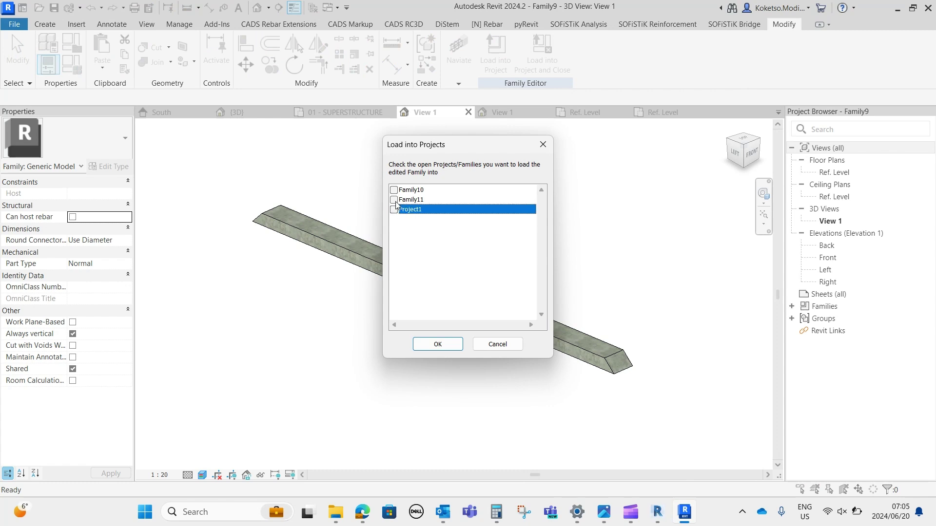
click(394, 200)
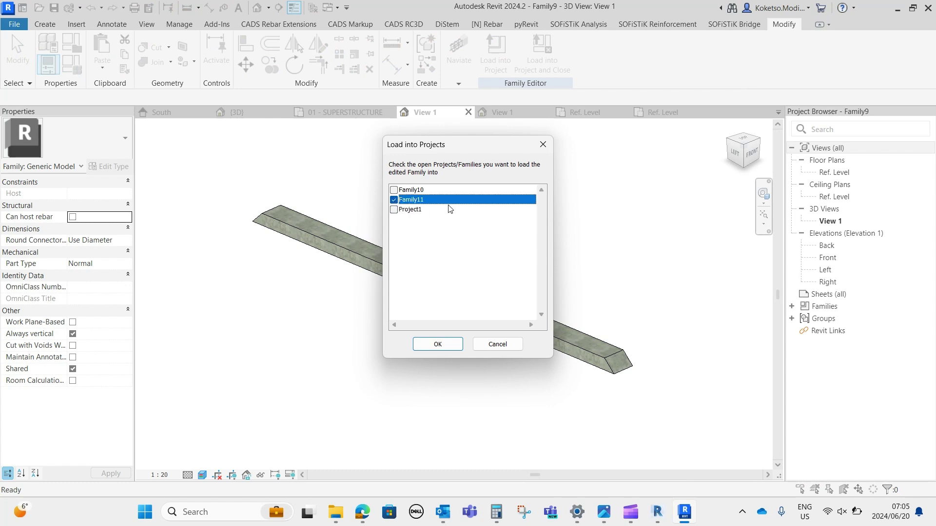
click(437, 344)
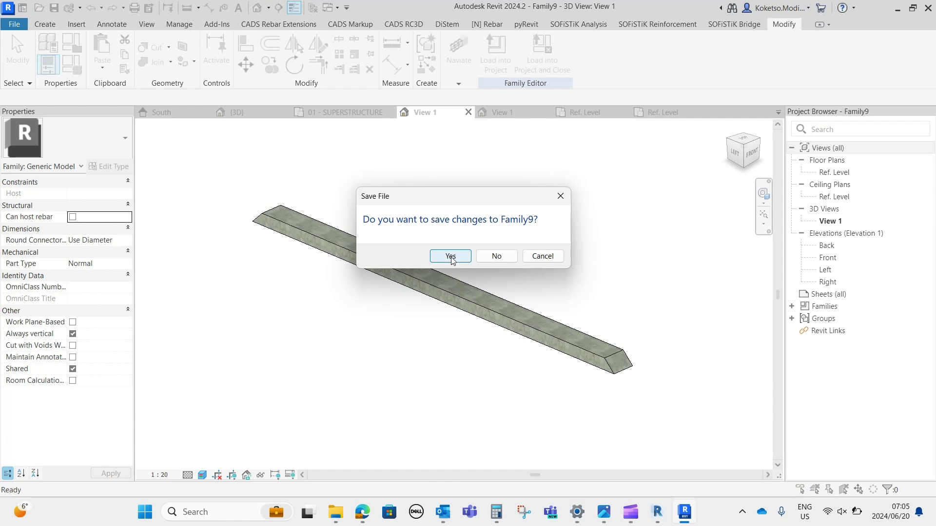
click(450, 257)
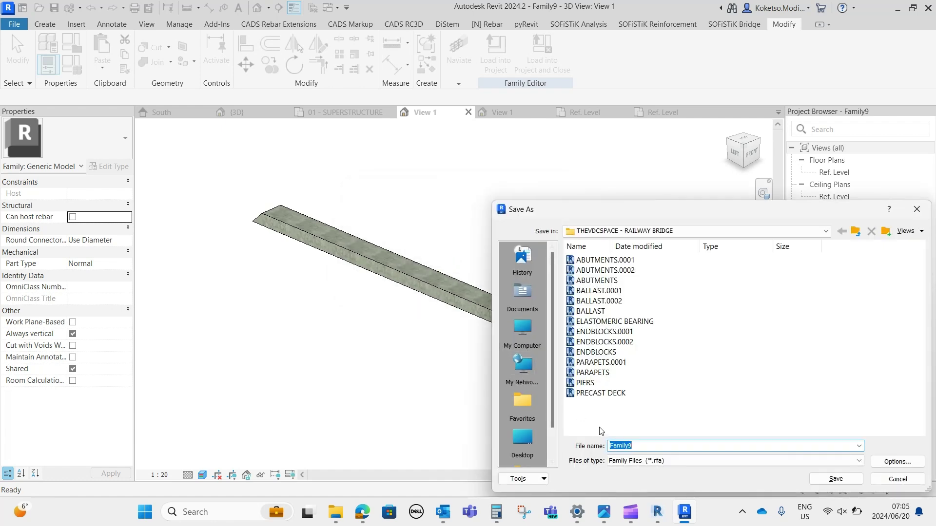
text(PRECAST SLEEPERS)
click(836, 479)
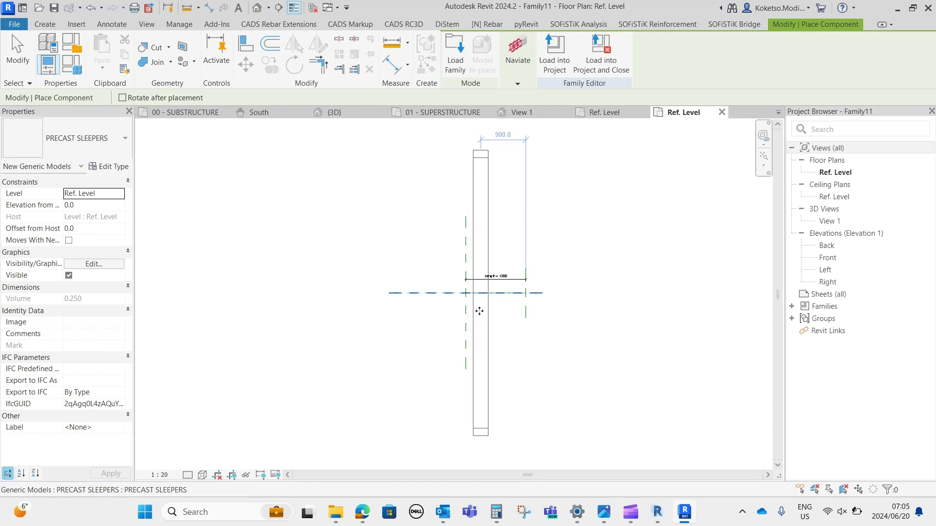
- Place one PRECAST SLEEPERS component on the horizontal reference plane, centred about 300 mm inside the start reference plane
click(480, 293)
key(Escape)
key(Escape)
- Check the distance from the sleeper's near edge to the start reference plane by moving the temporary dimension's witness lines
click(476, 320)
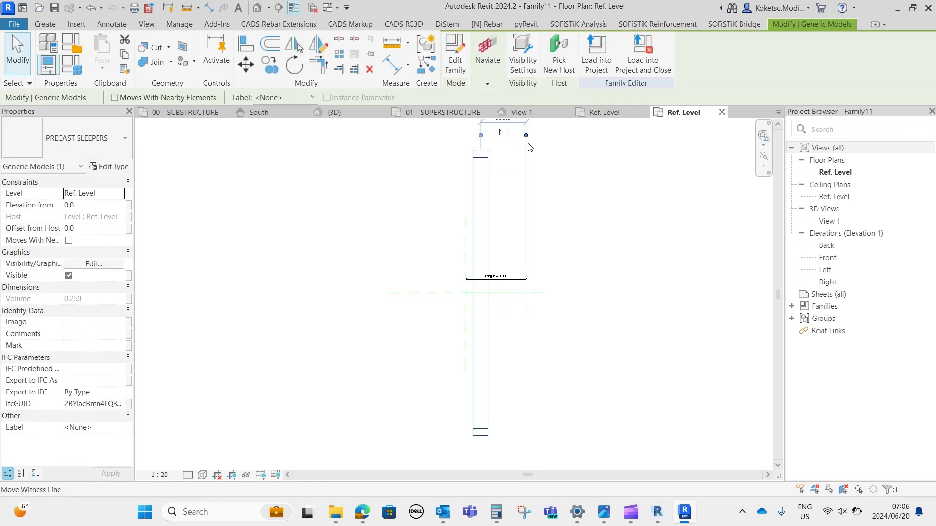
drag(467, 235, 467, 235)
scroll(478, 147, up, 2)
middle_drag(479, 146, 475, 227)
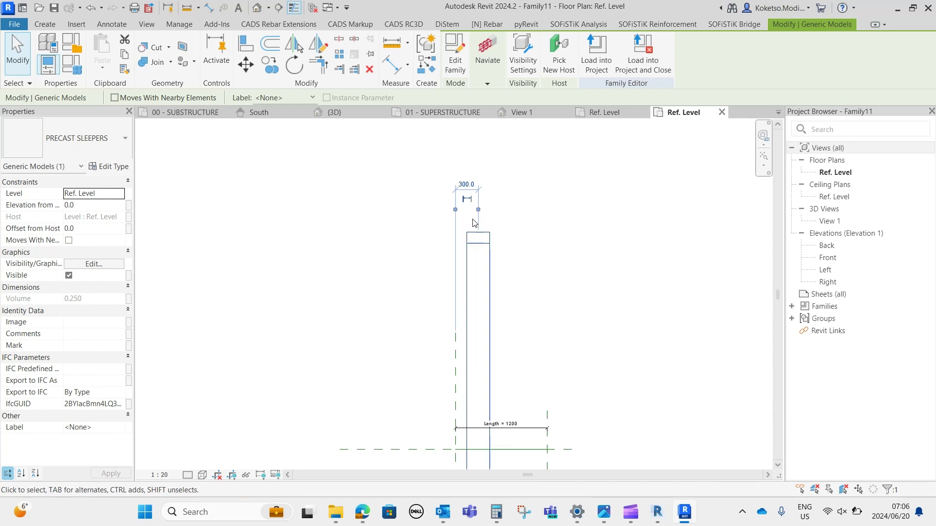
drag(478, 209, 467, 233)
click(461, 182)
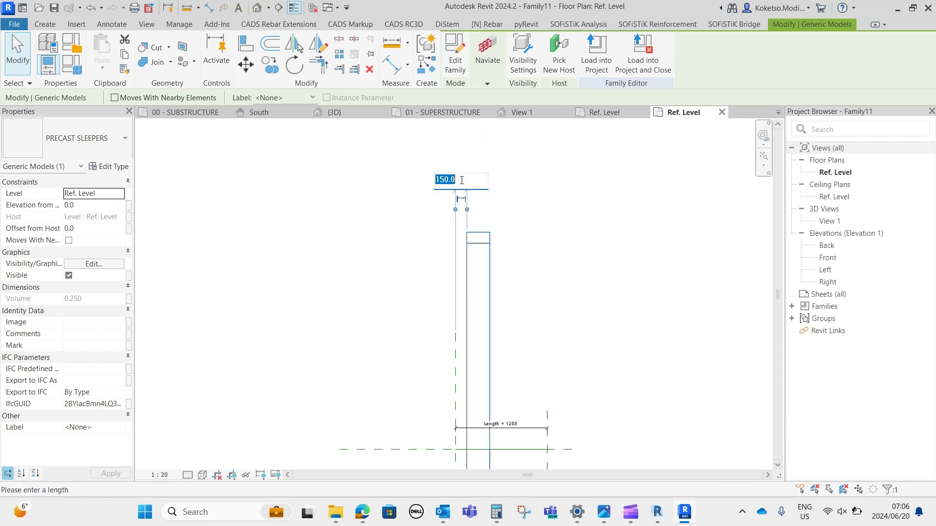
key(Return)
scroll(461, 180, down, 3)
key(Escape)
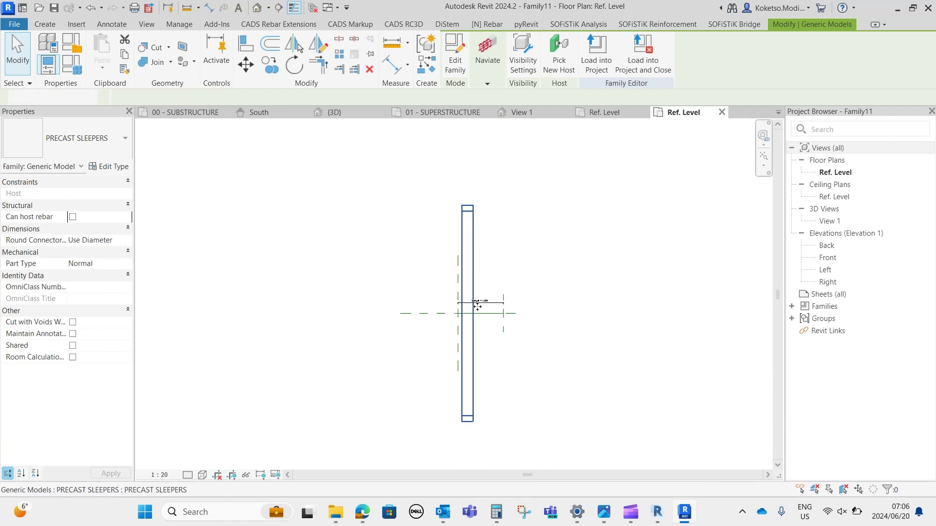
- Load the stepped steel family Family10 into Family11 and close it, saving it as METAL STUDS
click(526, 112)
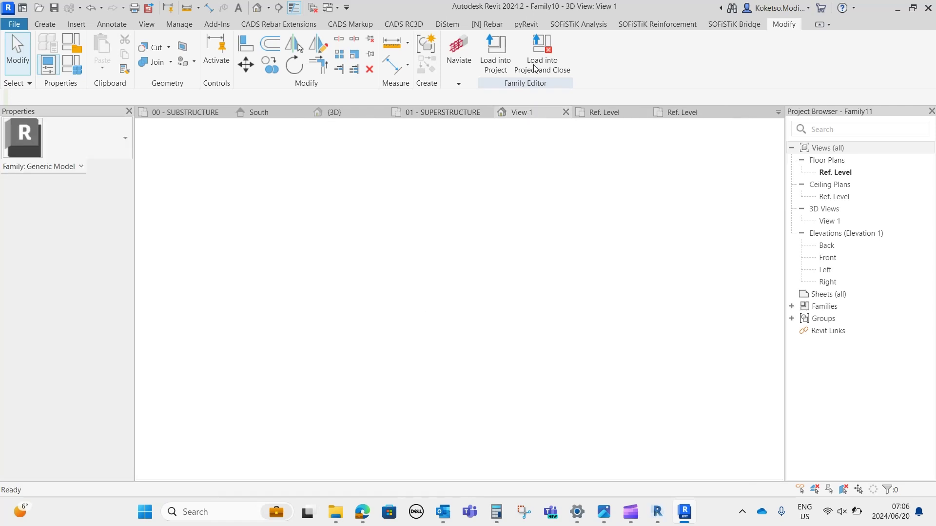
click(538, 68)
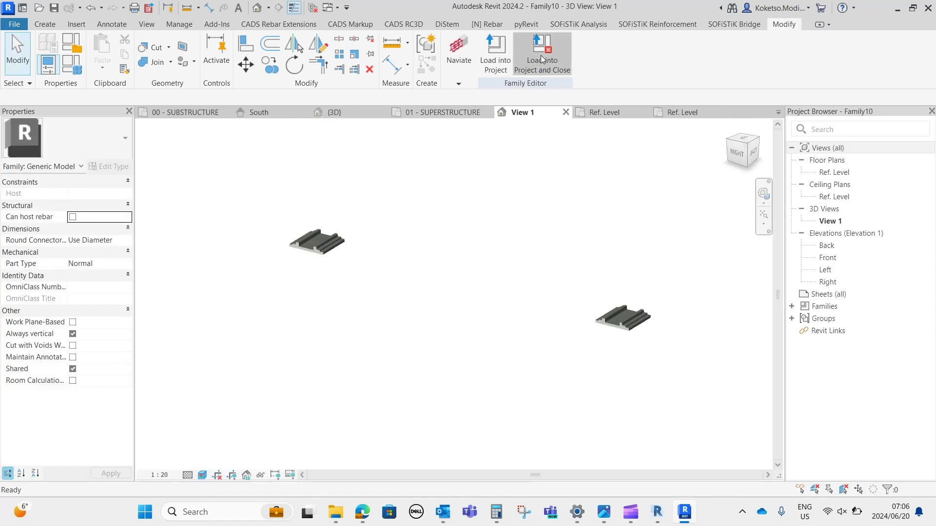
click(437, 345)
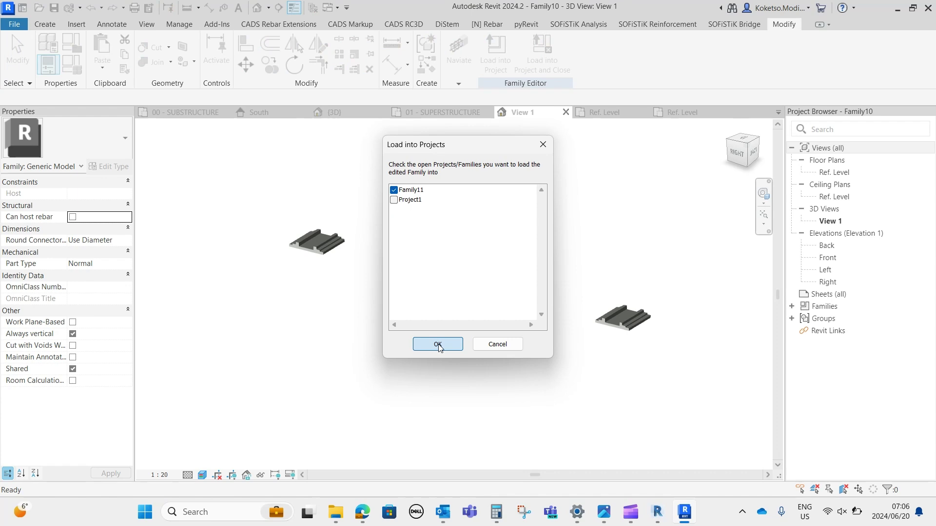
click(450, 260)
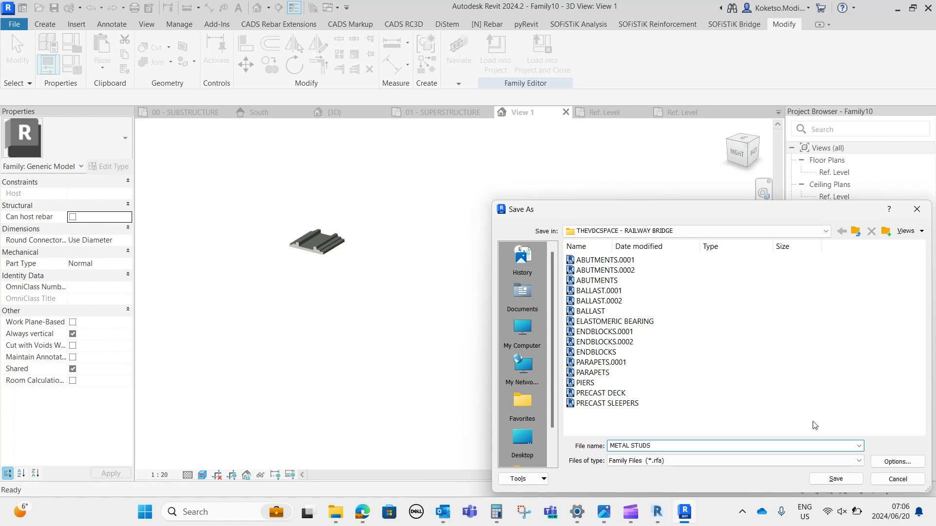
click(835, 479)
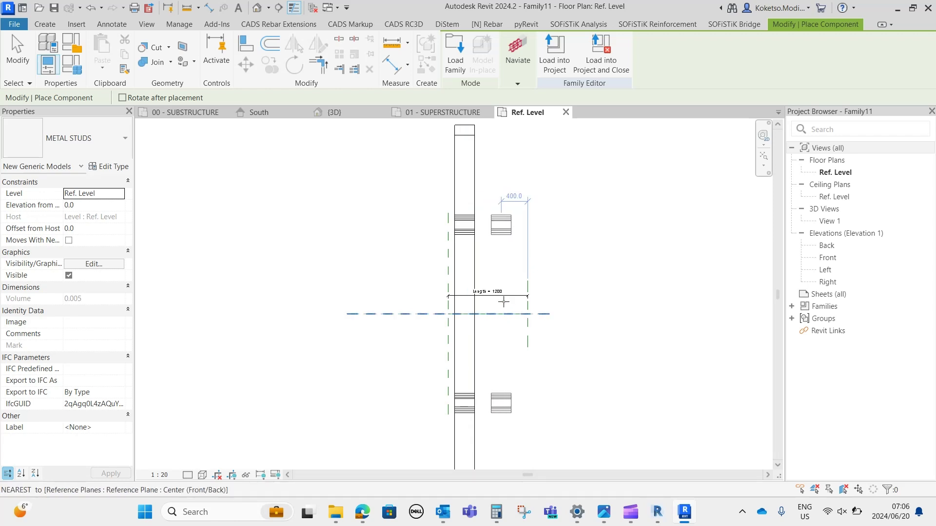
- Place one METAL STUDS component centred on the sleeper and open the Left elevation
key(Escape)
click(832, 270)
double_click(831, 270)
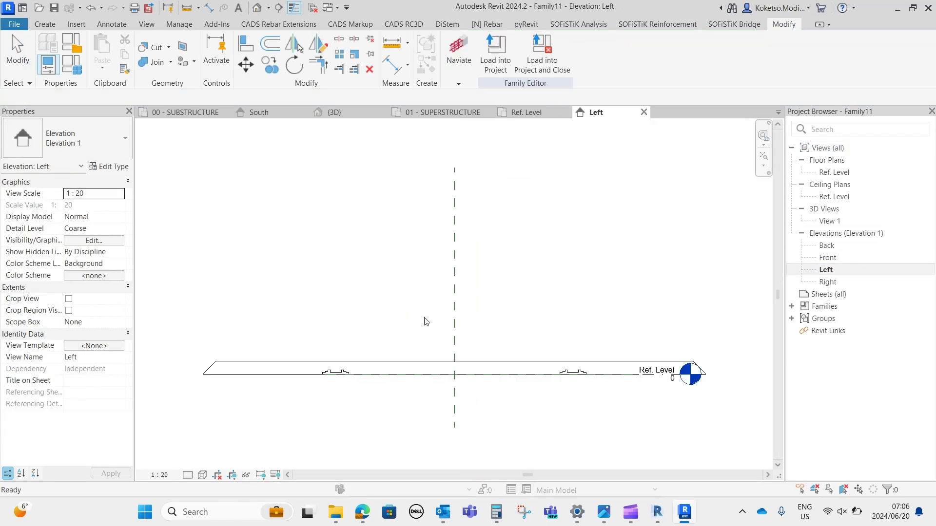
- Move the METAL STUDS up 150 mm so they sit on top of the precast sleeper in the Left elevation
click(618, 371)
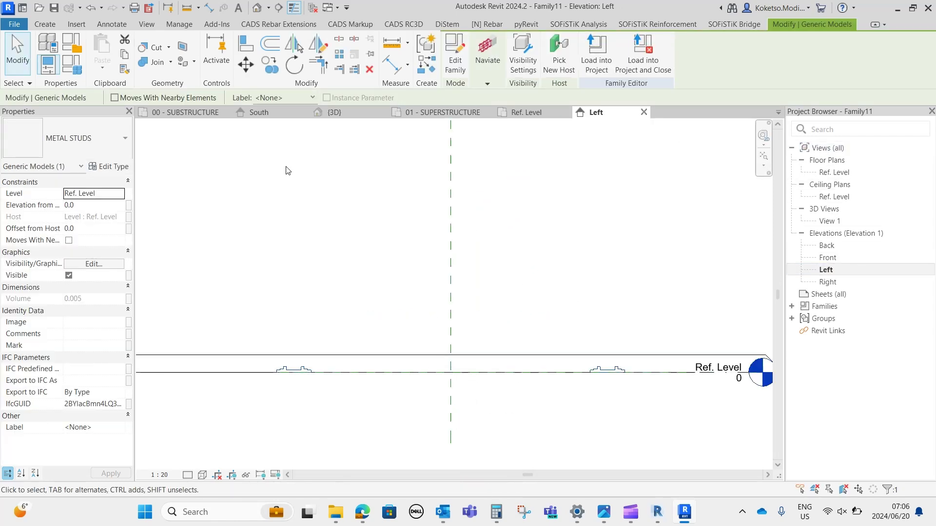
click(245, 64)
click(294, 374)
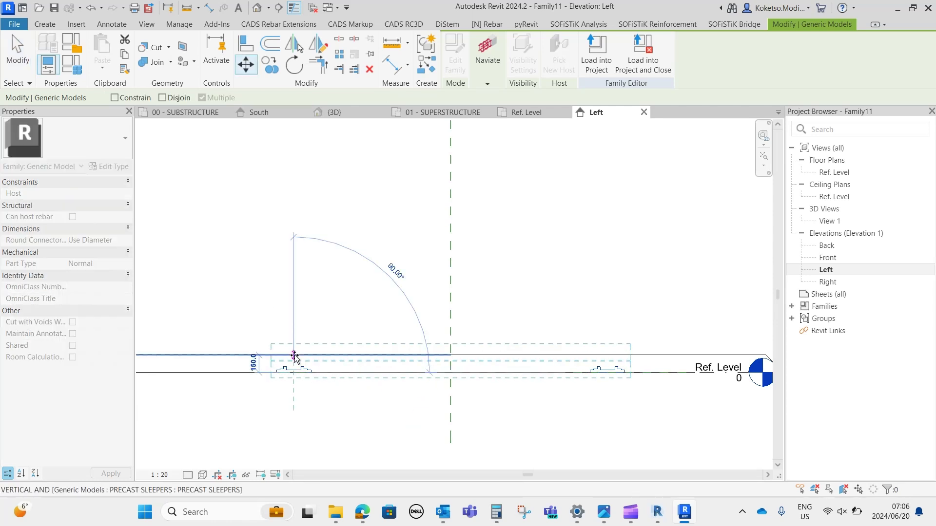
text(150)
key(Return)
key(Escape)
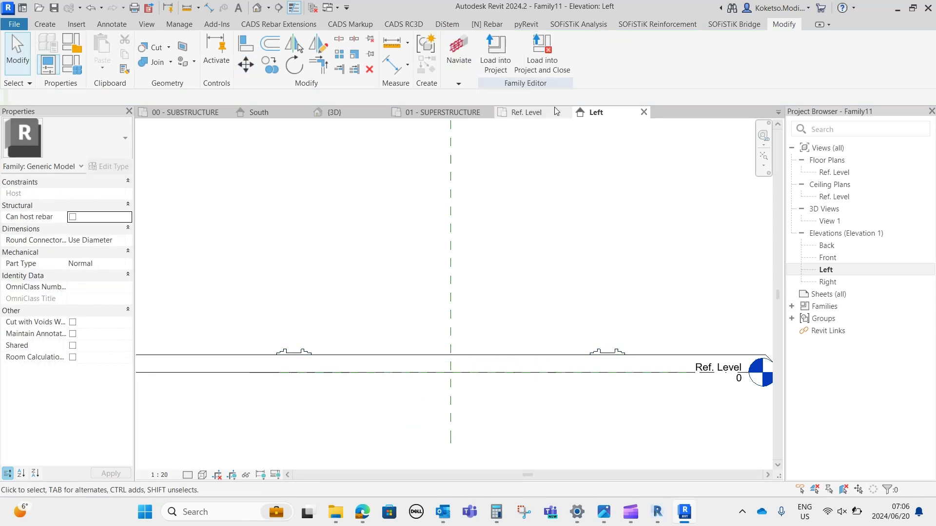
- Inspect the sleeper and stud assembly from several angles in the 3D view using the Realistic visual style
click(257, 7)
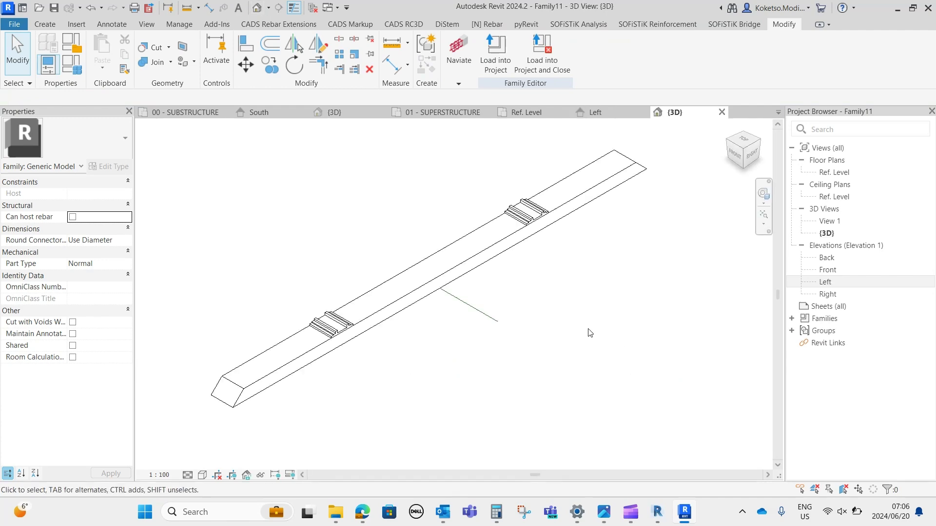
shift+middle_drag(590, 332, 290, 435)
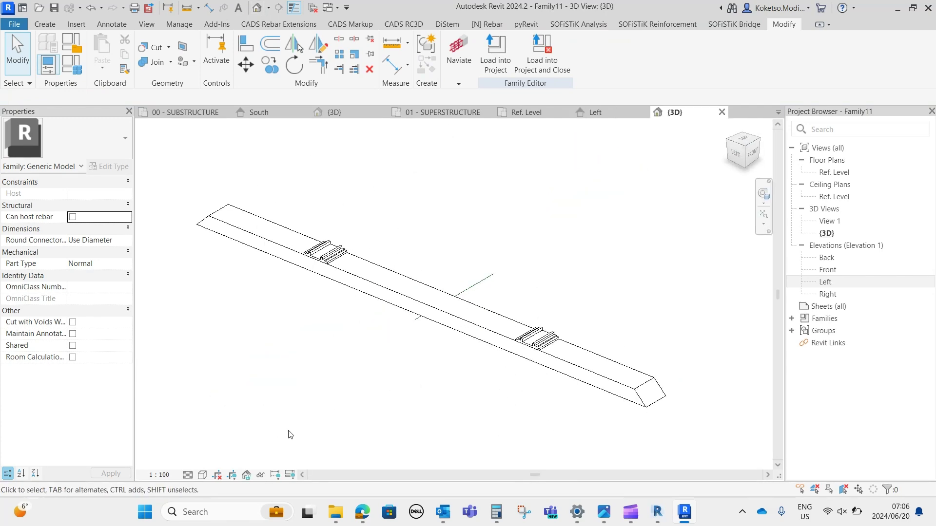
click(202, 475)
click(219, 462)
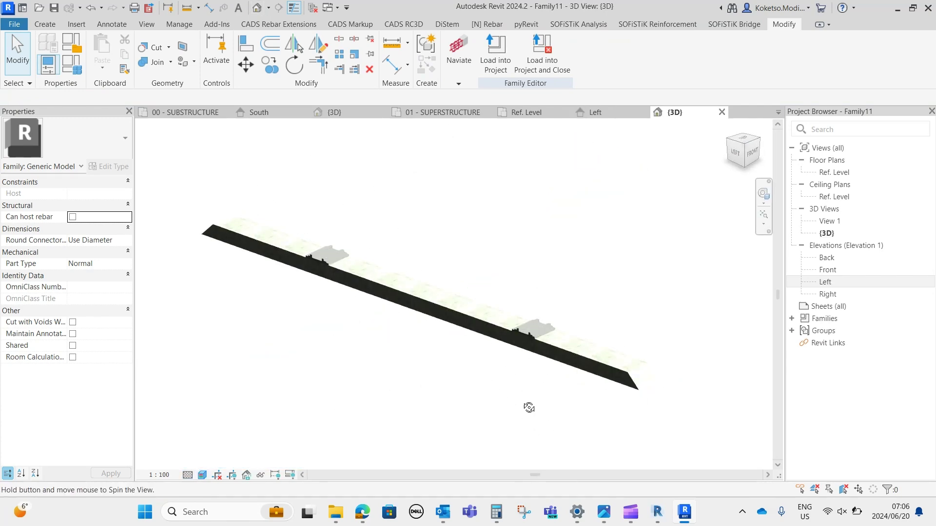
shift+middle_drag(528, 408, 683, 398)
shift+middle_drag(591, 319, 585, 199)
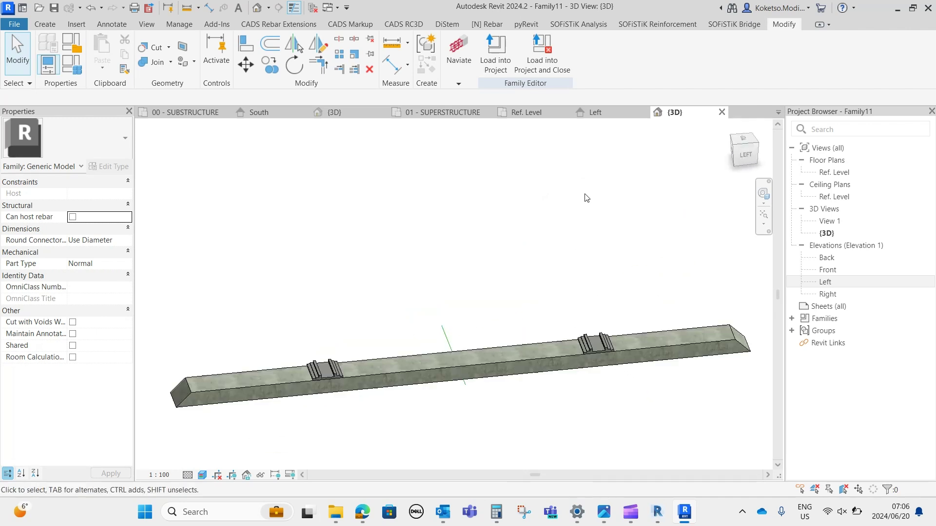
- In the Ref. Level plan, reposition the Length dimension clear of the horizontal reference line, beyond the upper studs
click(543, 115)
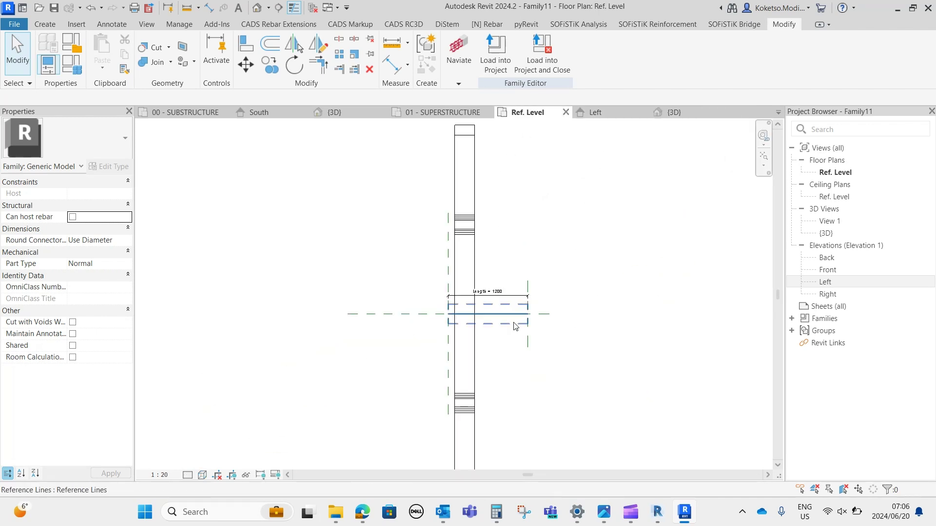
middle_drag(502, 287, 418, 338)
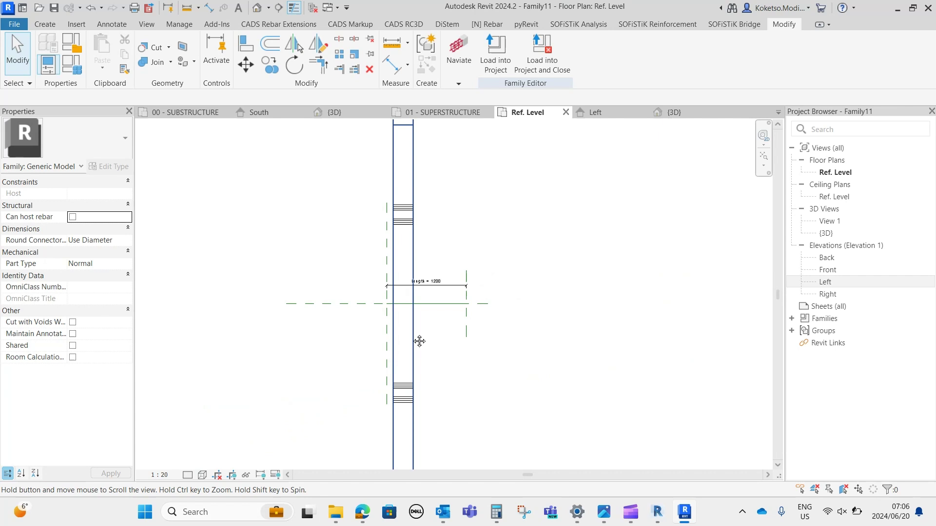
click(428, 287)
drag(461, 287, 458, 179)
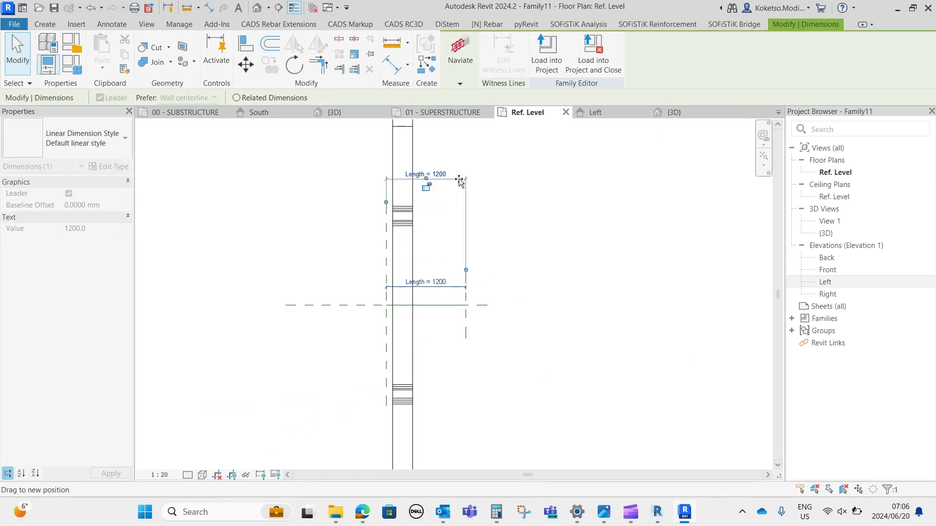
click(435, 260)
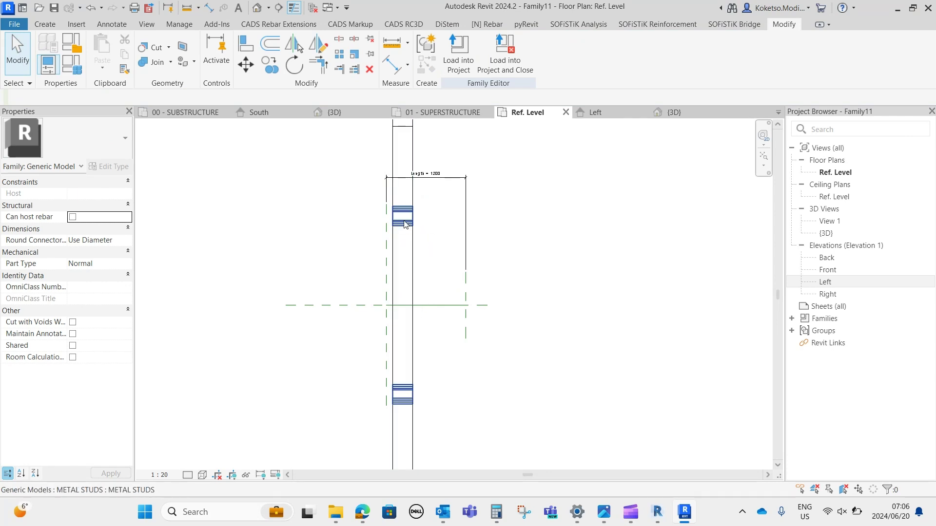
- Array the sleeper and metal studs together as a linear group, placing the last member's far edge at the end reference plane
click(416, 272)
ctrl+click(415, 272)
scroll(427, 323, up, 1)
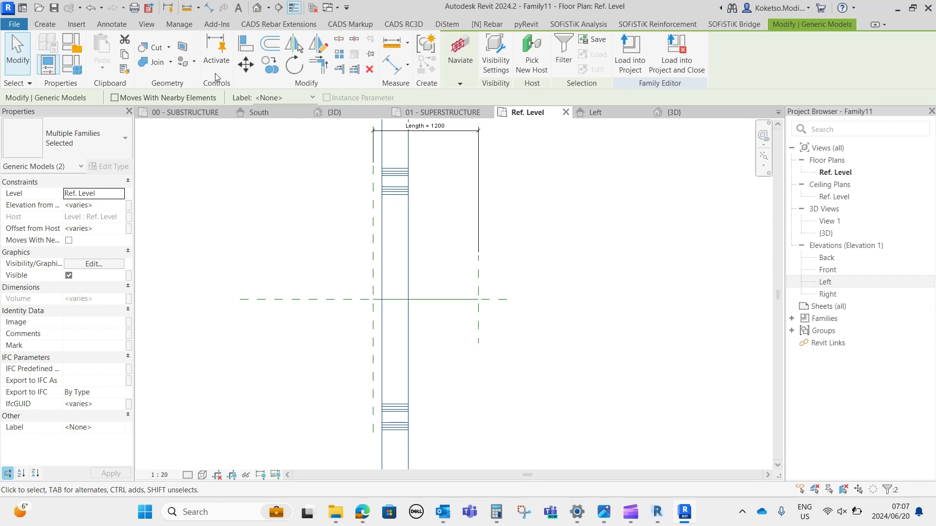
click(339, 58)
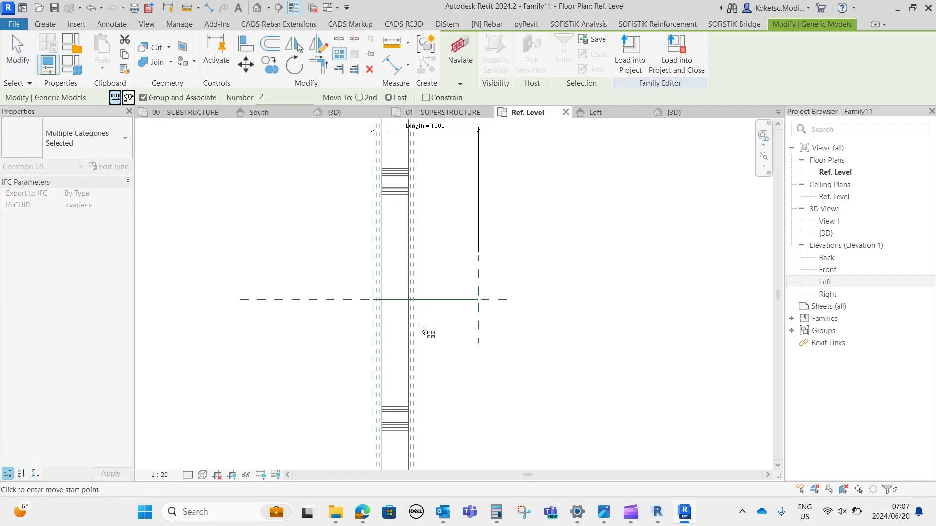
scroll(419, 330, up, 1)
click(409, 296)
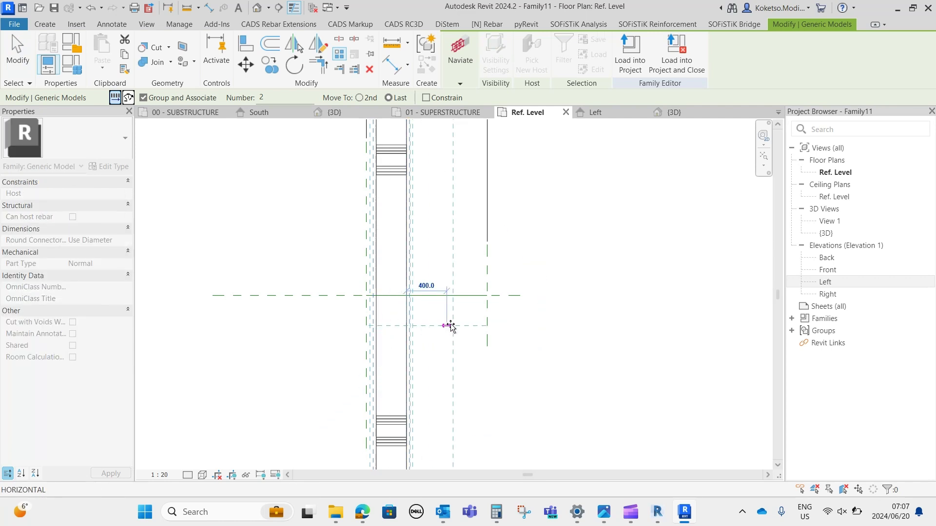
click(490, 325)
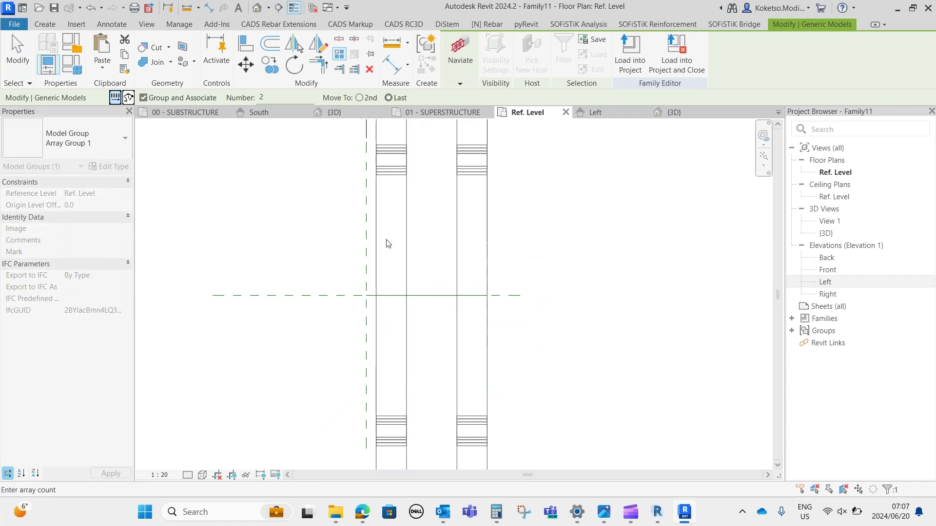
- Set the sleeper array count to 3 and deselect the array
scroll(420, 234, down, 2)
scroll(417, 170, up, 1)
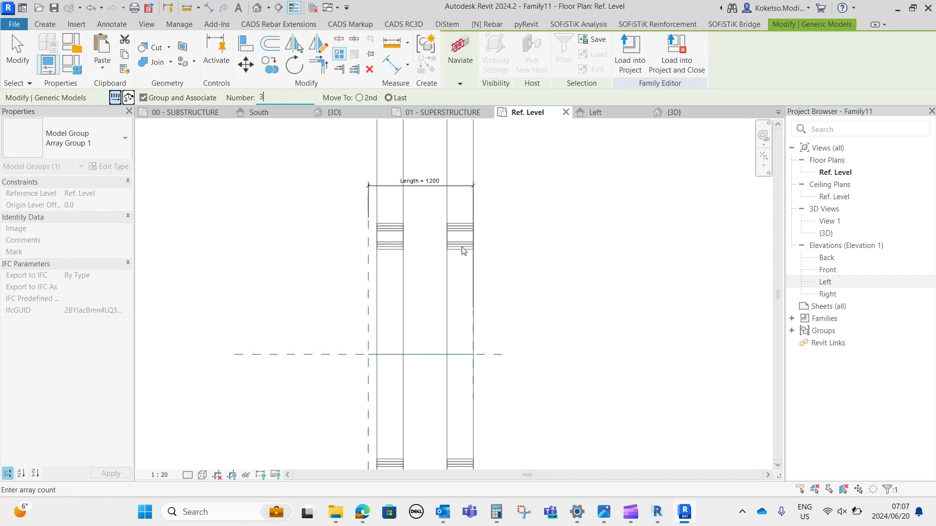
scroll(439, 229, down, 3)
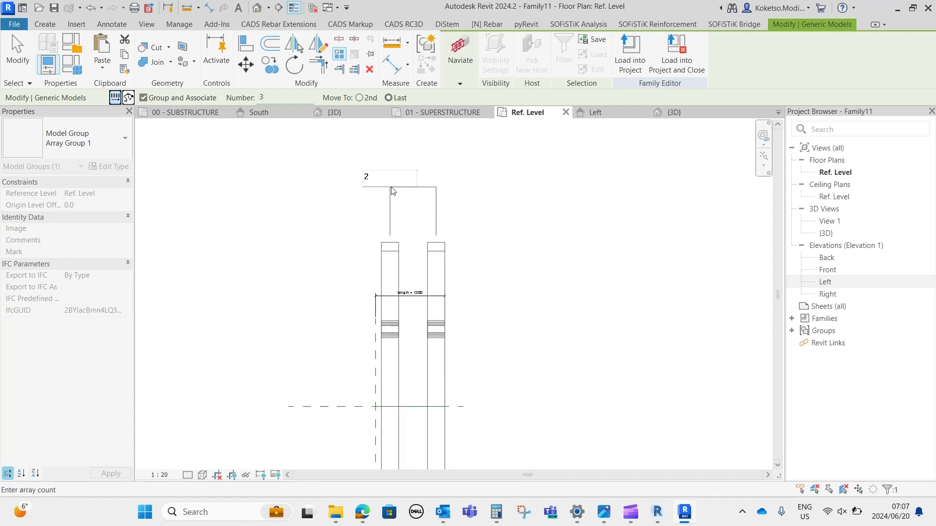
click(366, 179)
key(Return)
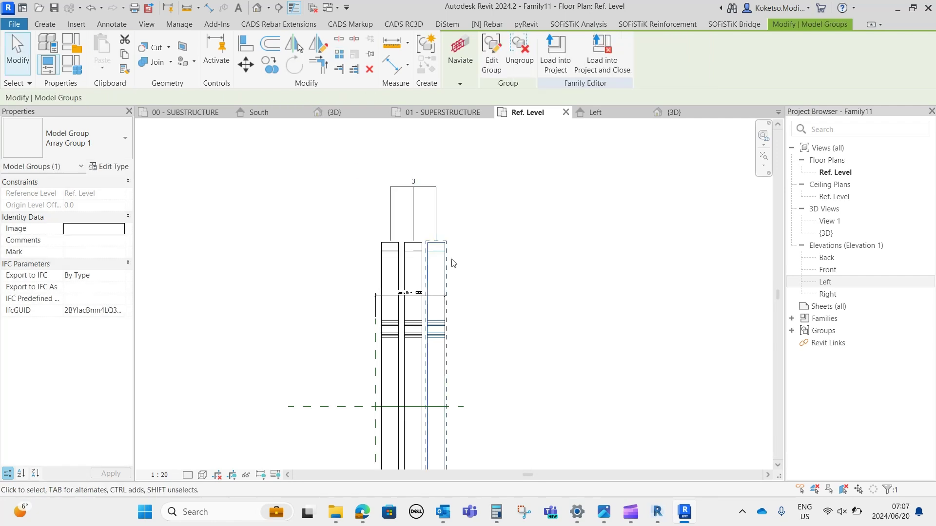
middle_drag(436, 403, 440, 336)
scroll(444, 366, up, 1)
click(457, 369)
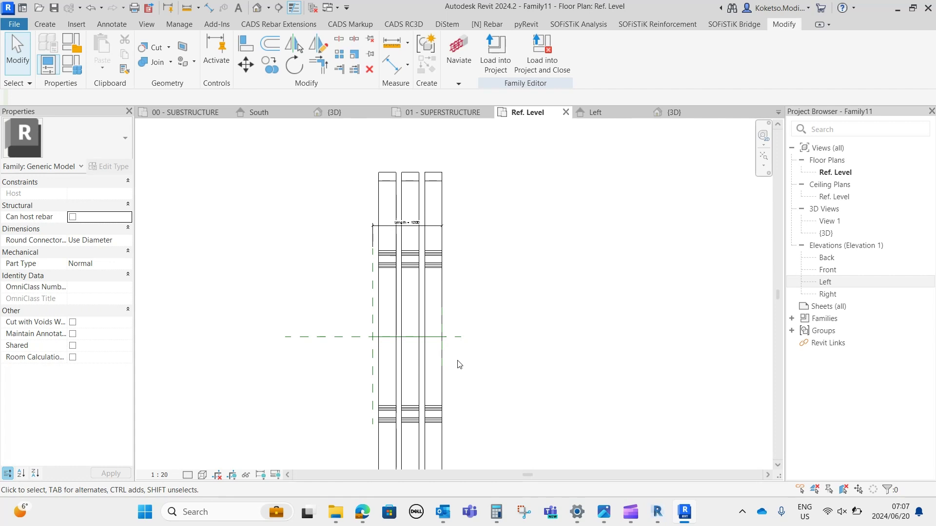
- Align the outer edge of the last arrayed sleeper to the end reference plane
key(a)
key(l)
scroll(447, 370, up, 1)
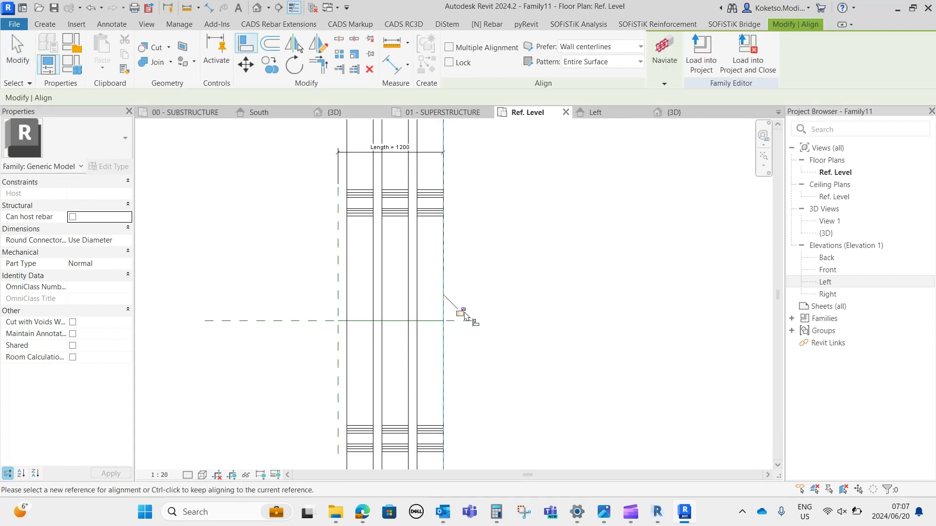
scroll(464, 312, down, 2)
key(Escape)
- Label the array count with a new instance family parameter named SLEEPERS
click(439, 160)
middle_drag(439, 161, 437, 228)
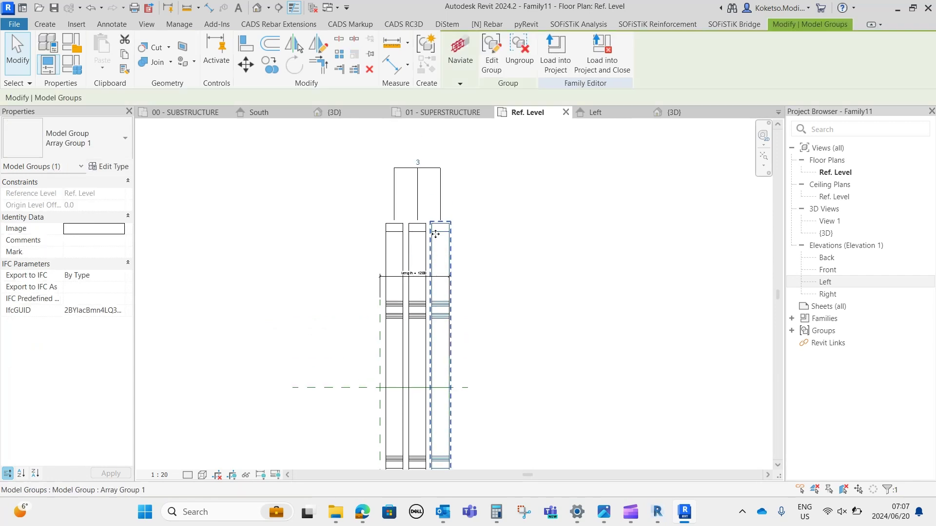
click(433, 169)
scroll(417, 183, up, 1)
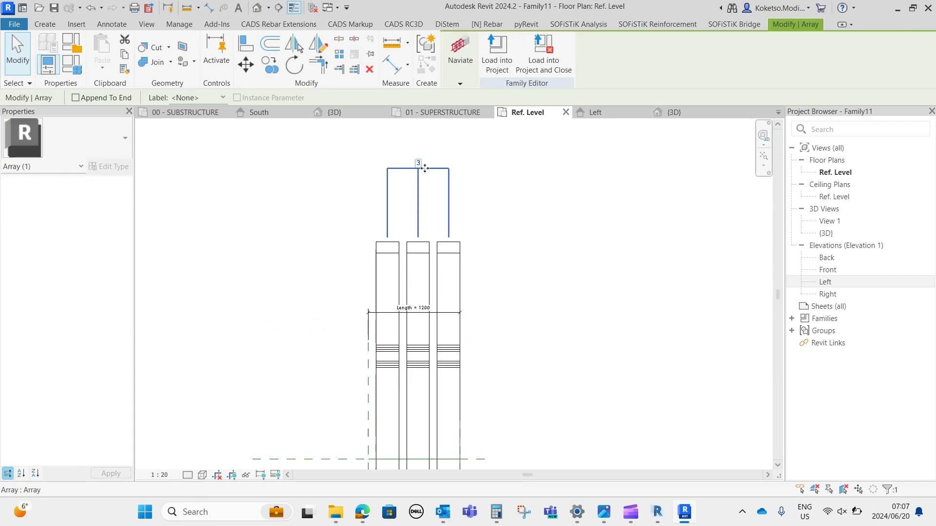
click(200, 98)
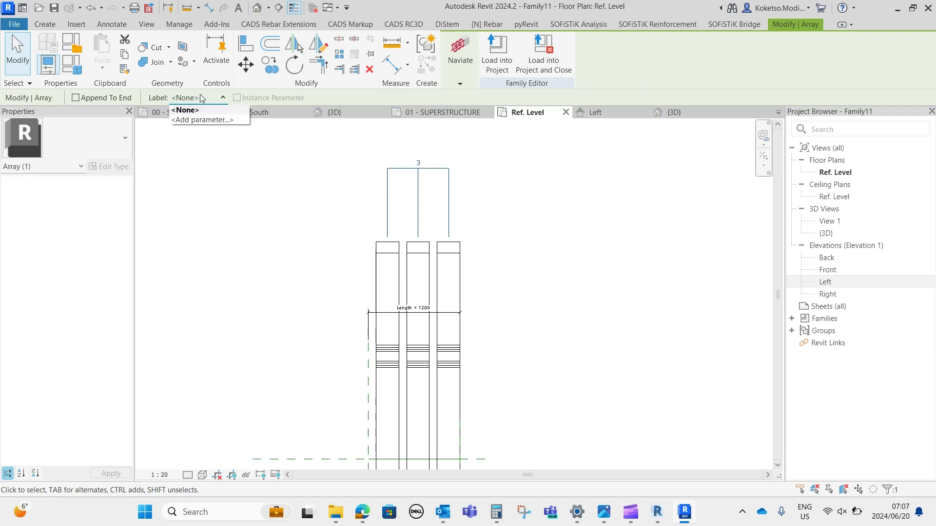
click(201, 120)
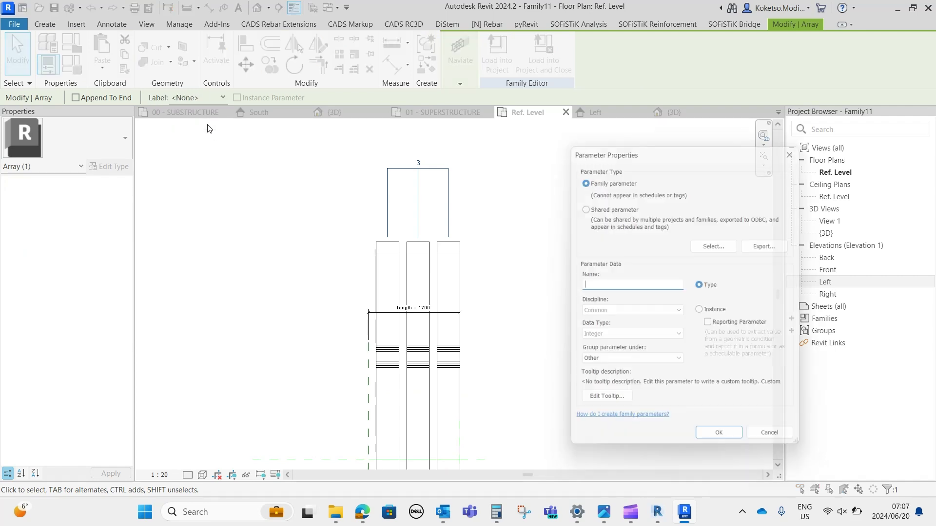
click(703, 311)
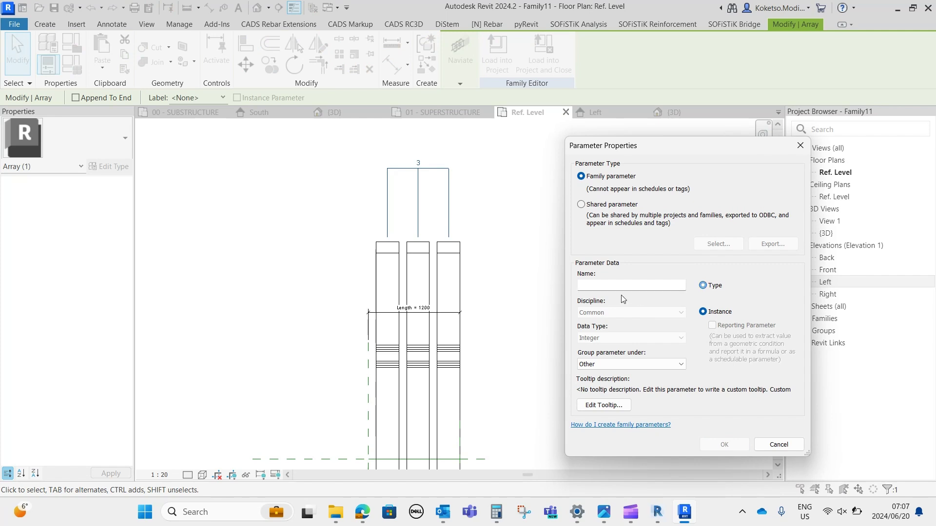
click(605, 286)
text(SLEEPERS)
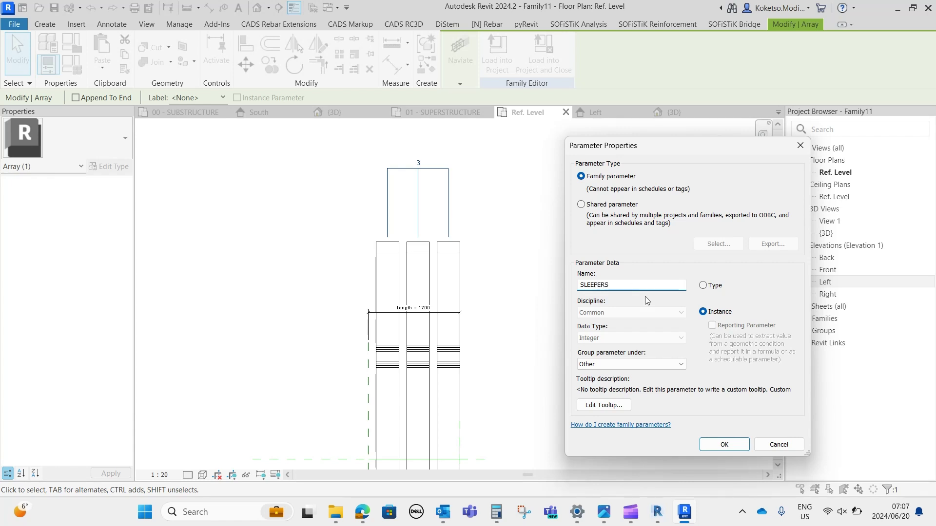
click(720, 443)
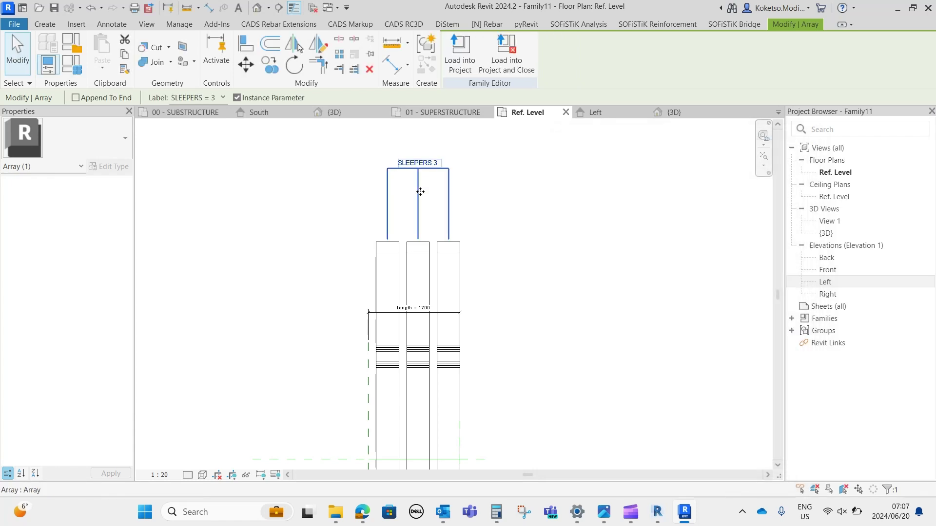
click(408, 188)
- Add an aligned dimension between the start reference plane and the near edge of the first sleeper
scroll(427, 224, down, 3)
scroll(422, 307, up, 1)
middle_drag(429, 358, 403, 248)
middle_drag(382, 329, 384, 298)
scroll(374, 302, up, 1)
scroll(367, 317, up, 1)
key(d)
key(i)
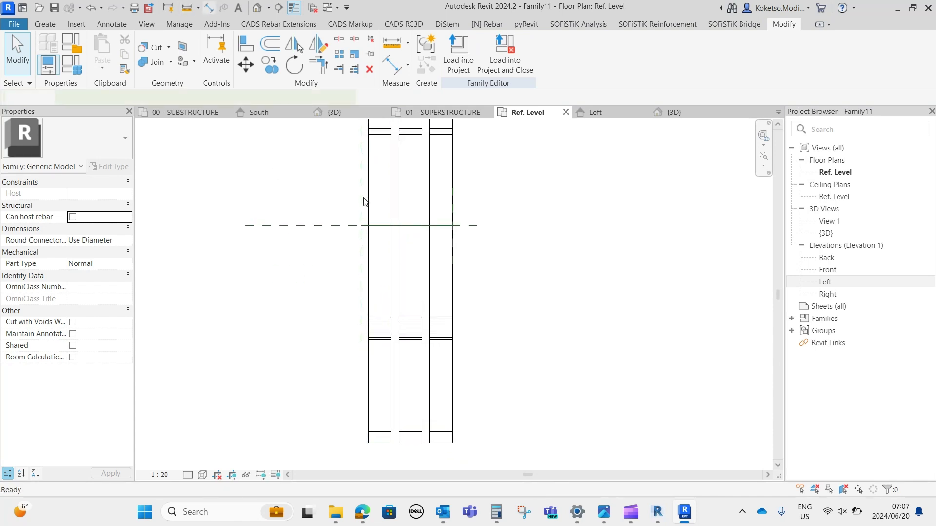
click(361, 312)
click(368, 302)
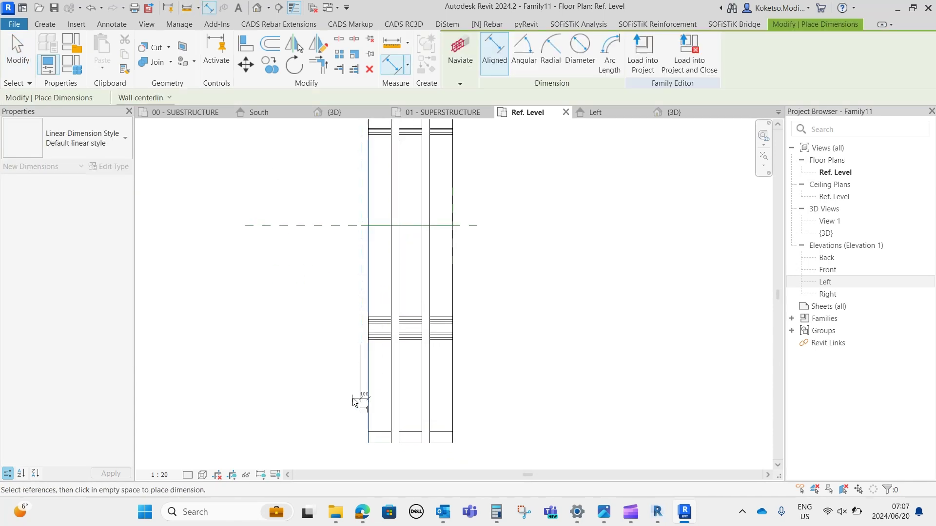
click(343, 405)
scroll(367, 415, up, 2)
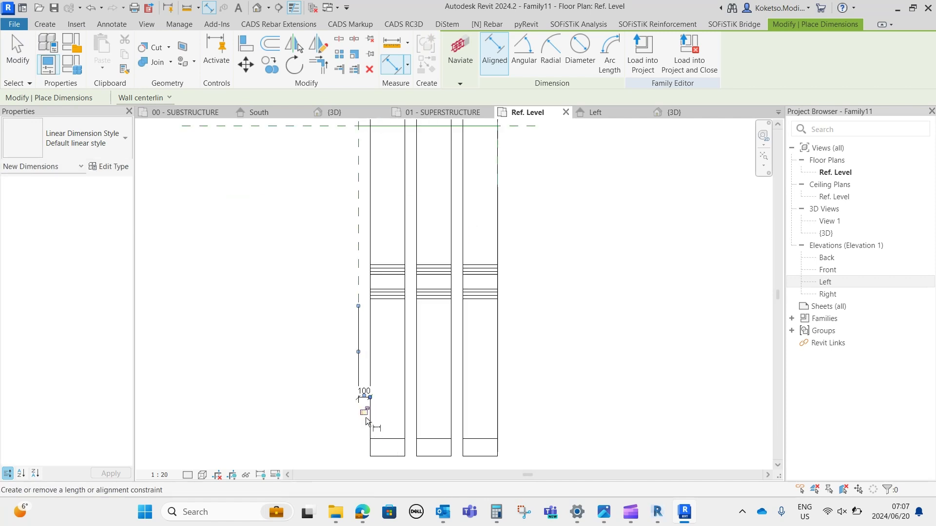
key(Escape)
- Label the start-plane-to-sleeper dimension with a new instance family parameter named SPACING
click(364, 393)
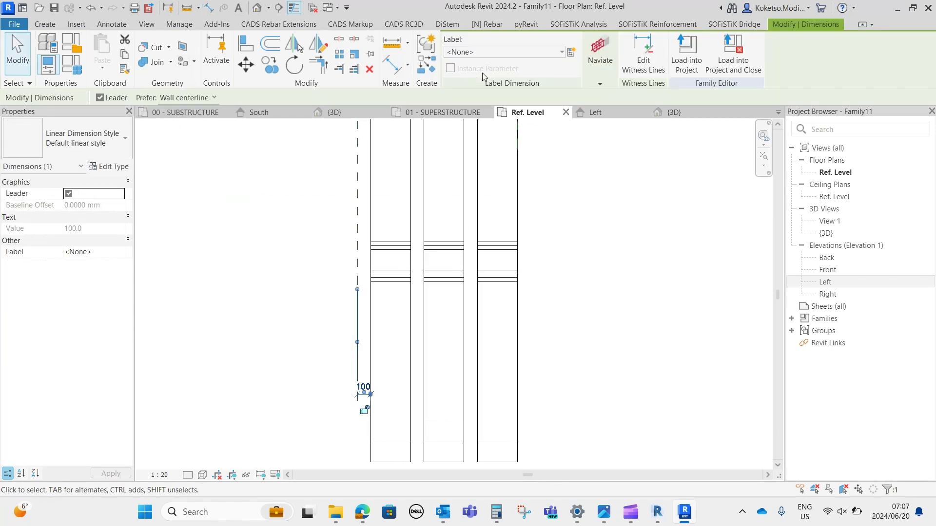
click(572, 52)
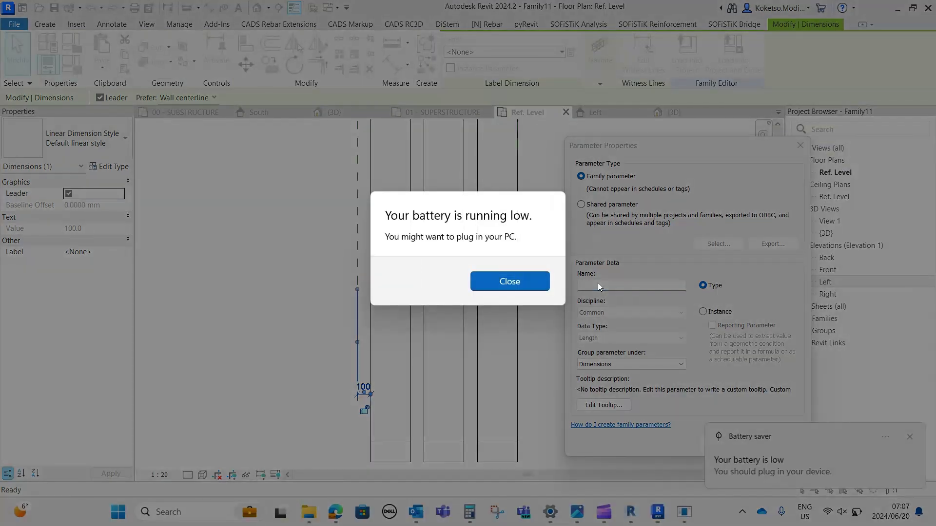
click(539, 280)
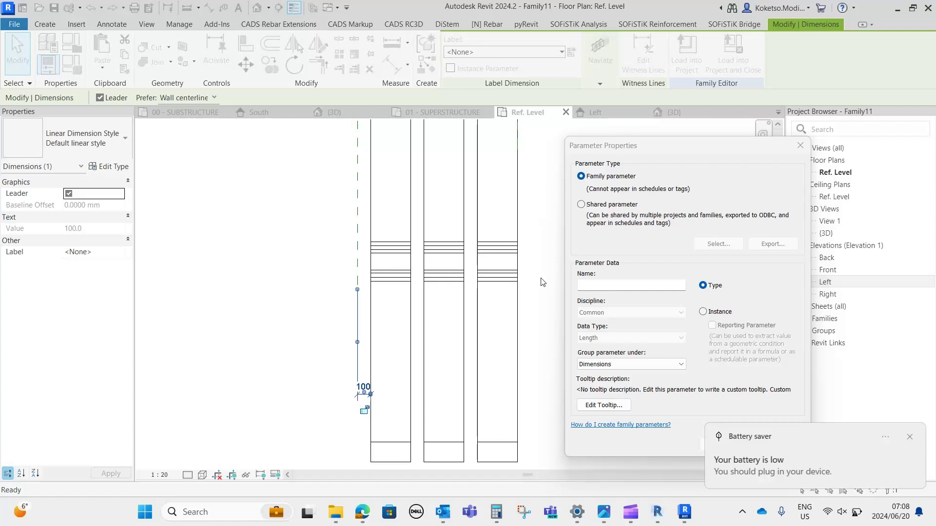
click(609, 283)
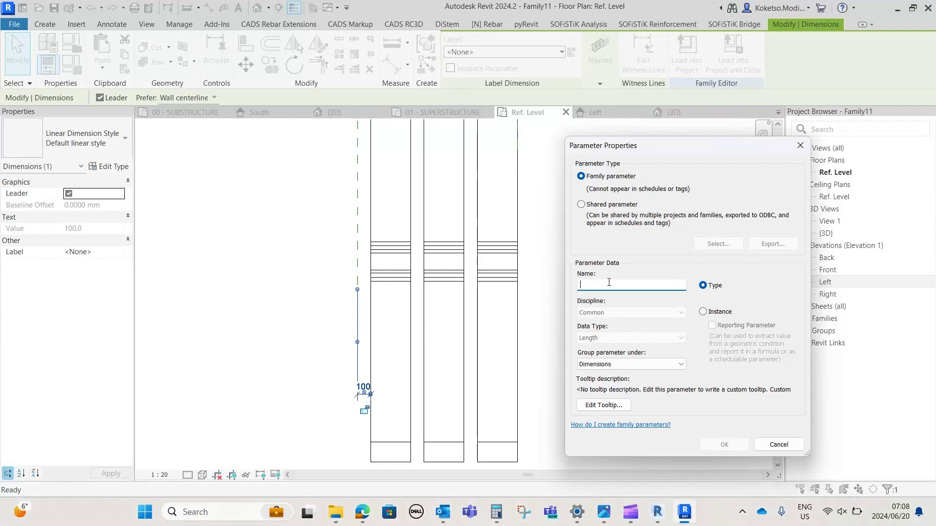
text(SPACING)
click(703, 312)
click(721, 444)
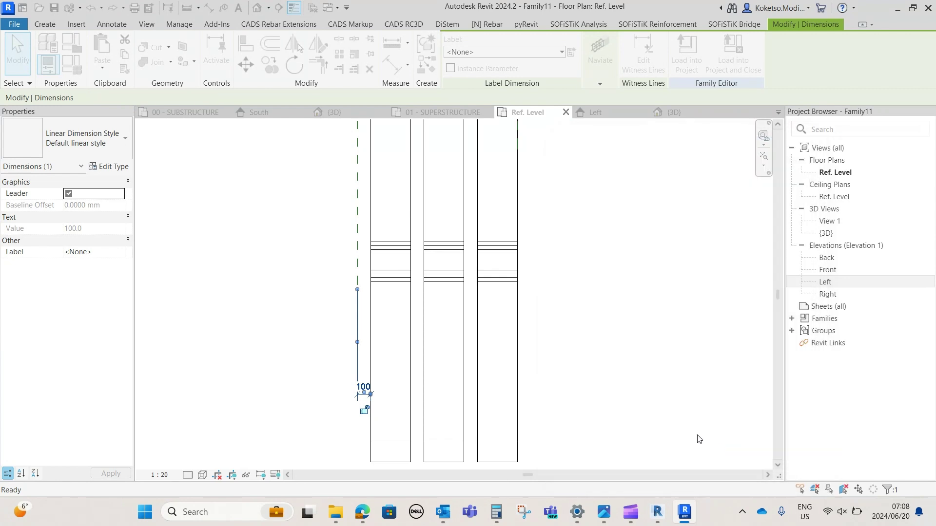
- Lock the SPACING dimension between the start reference plane and the first sleeper
click(366, 412)
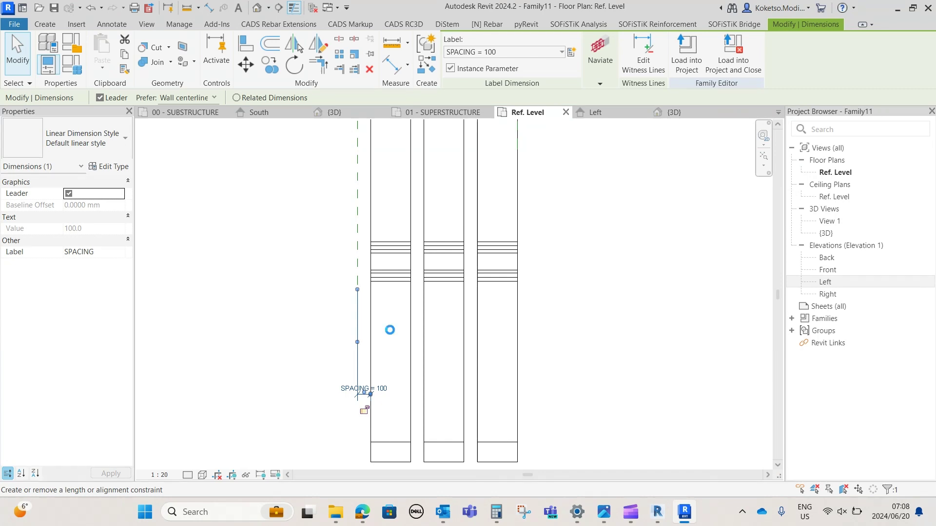
scroll(392, 320, down, 1)
key(Escape)
scroll(387, 326, down, 4)
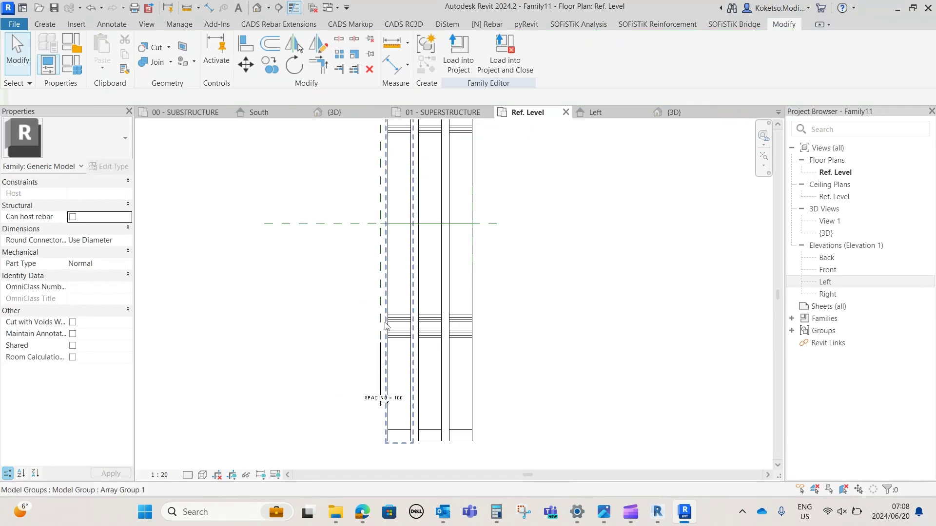
scroll(471, 285, down, 2)
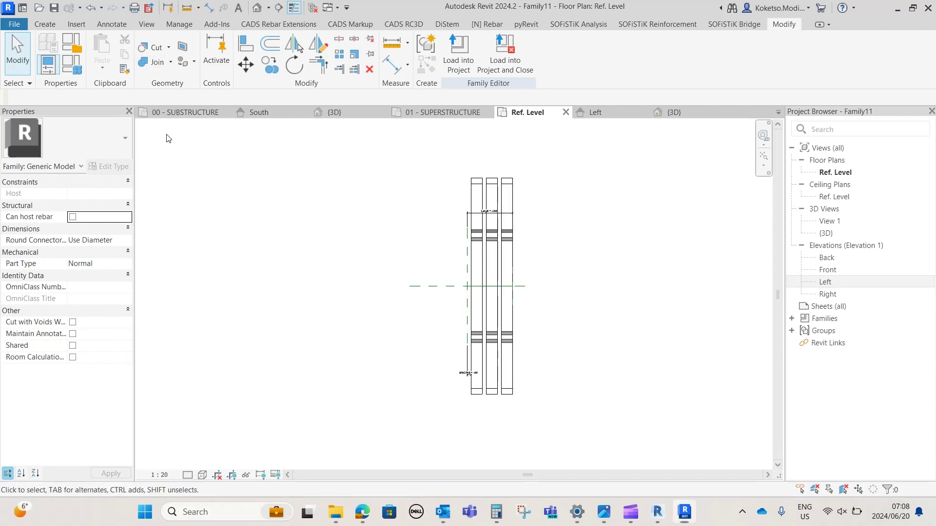
- Set the SLEEPERS parameter's formula to roundup(Length/SPACING) in the family types and apply it to the array
click(74, 68)
drag(607, 44, 299, 49)
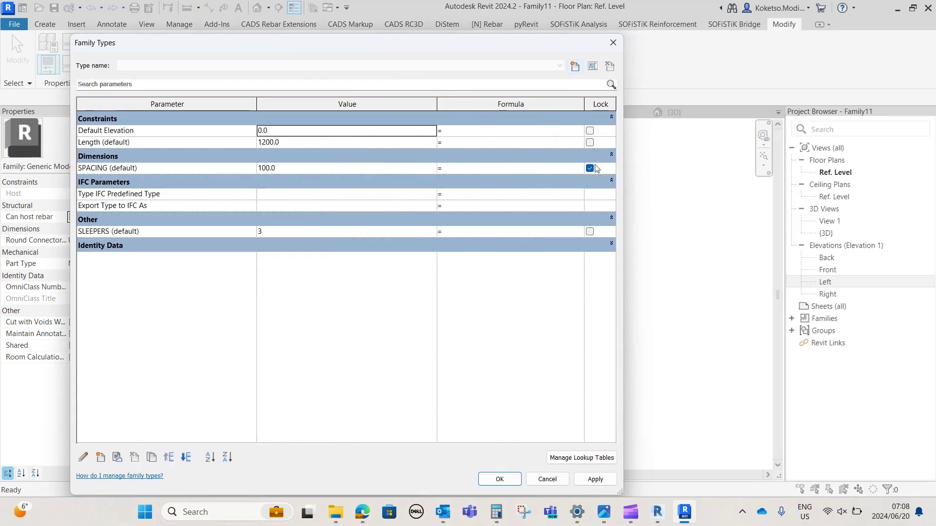
drag(622, 170, 306, 181)
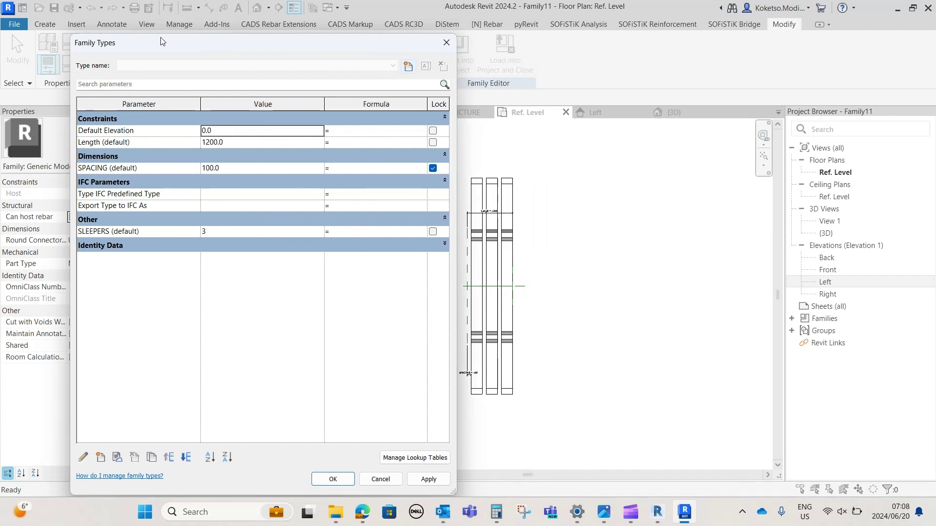
drag(157, 38, 192, 49)
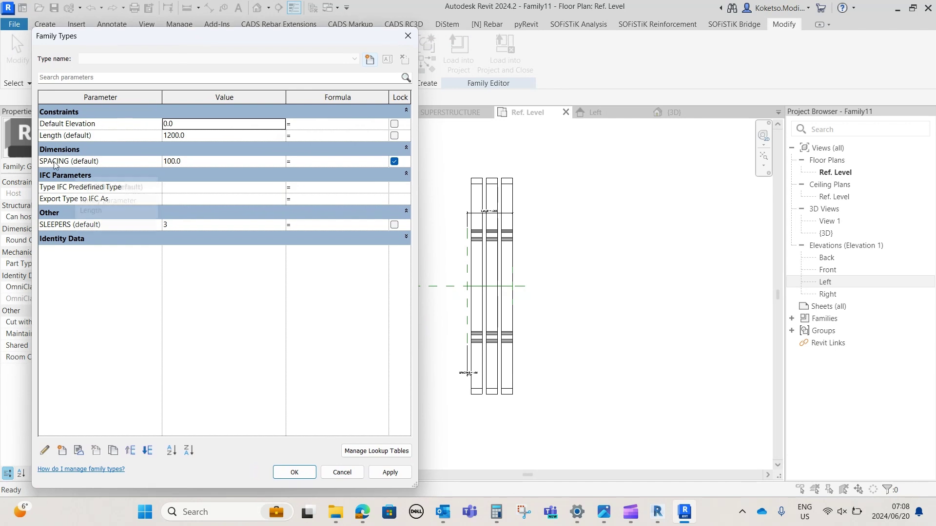
click(300, 225)
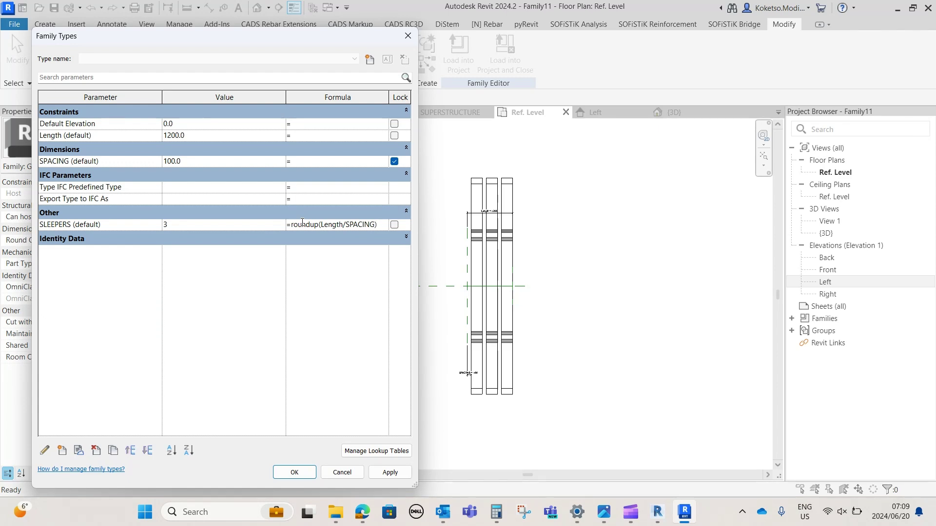
click(383, 473)
click(295, 472)
scroll(515, 281, up, 2)
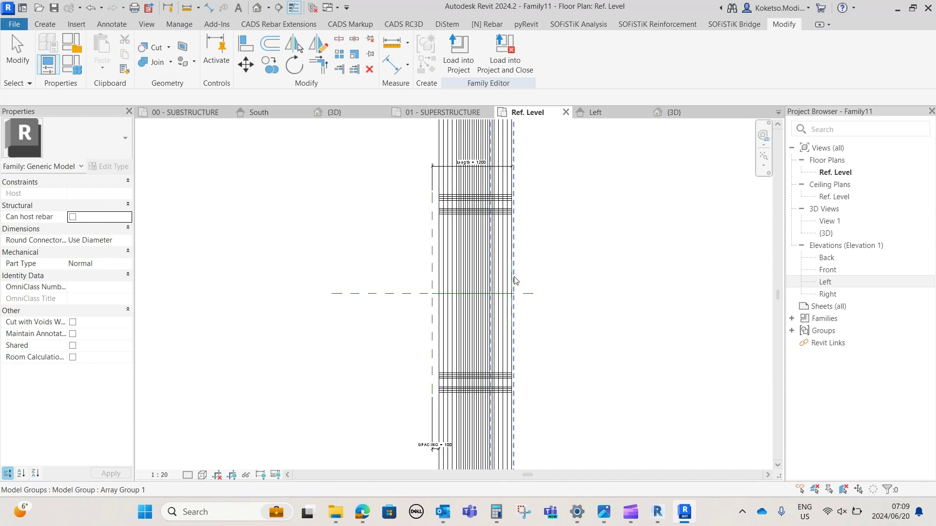
scroll(514, 279, up, 2)
middle_drag(438, 301, 393, 253)
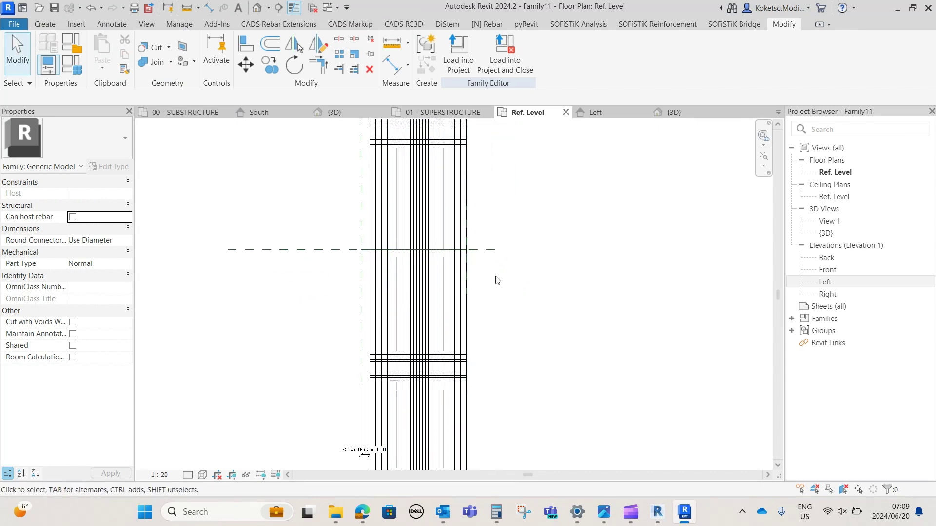
scroll(507, 270, down, 3)
scroll(488, 314, up, 1)
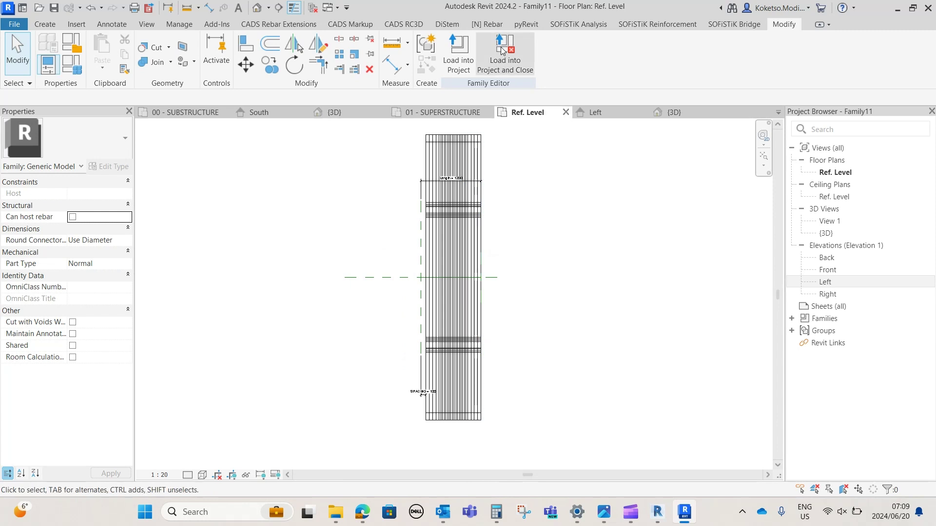
- Make the family shared and load it into the project, saving it as RAIL SLEEPERS - LINE BASED FAMILY
click(73, 346)
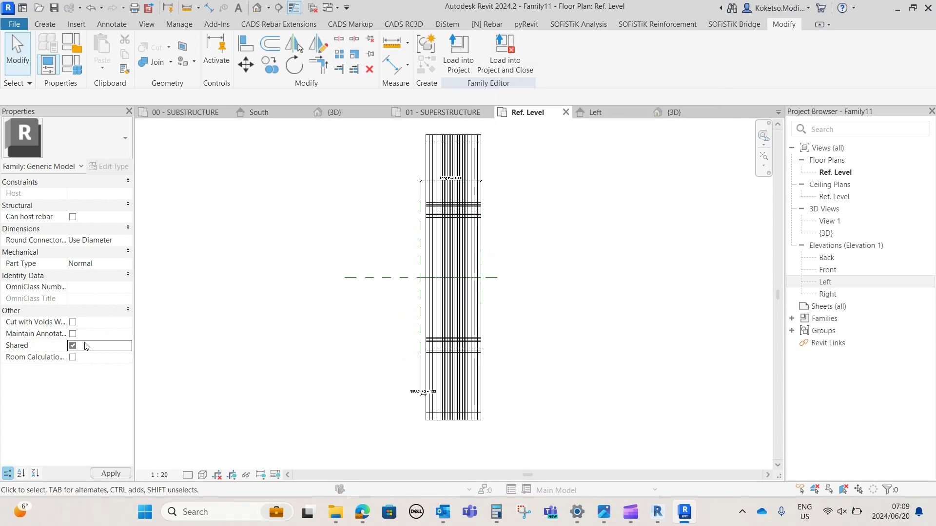
click(505, 54)
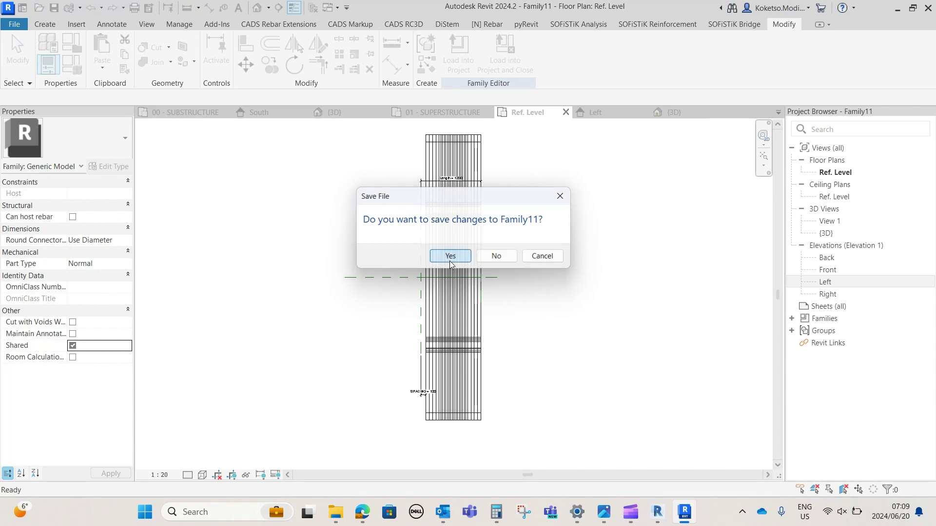
click(450, 257)
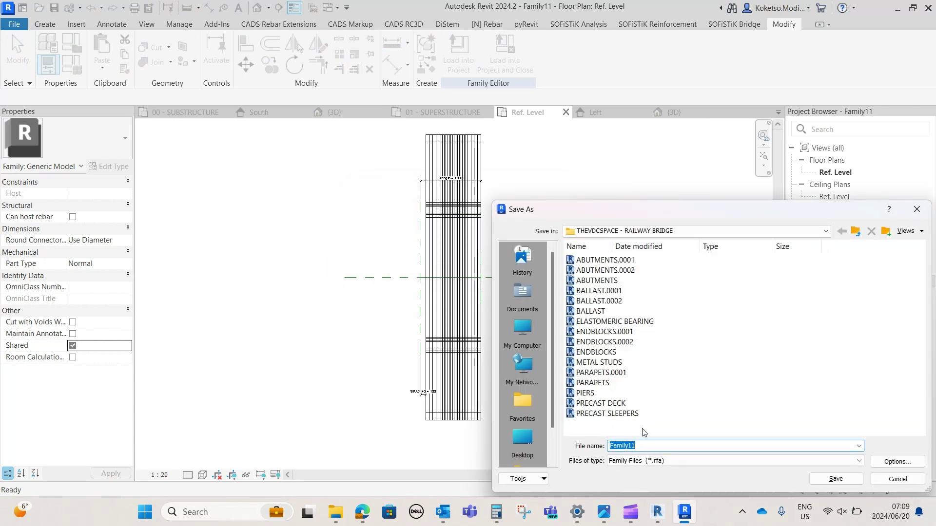
text(S)
text(RAIL)
text( SLEEPERS)
text(ILY)
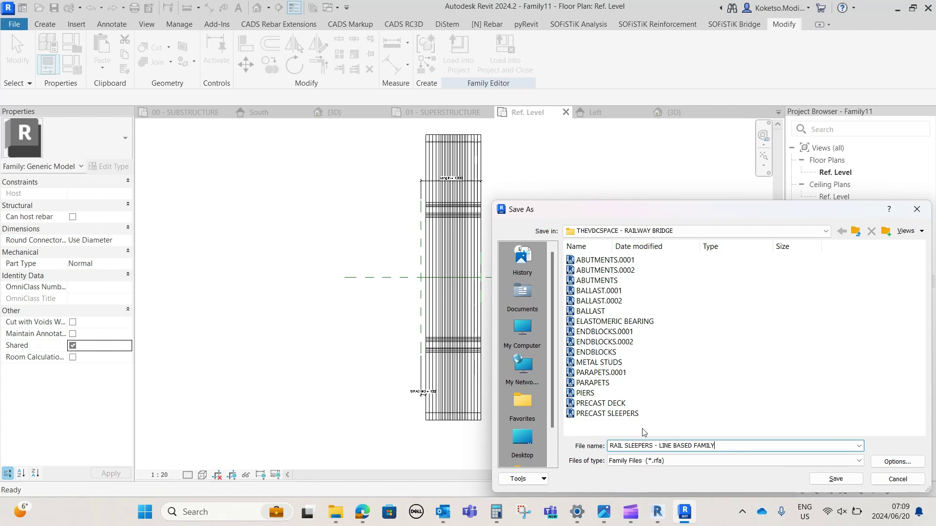
click(835, 479)
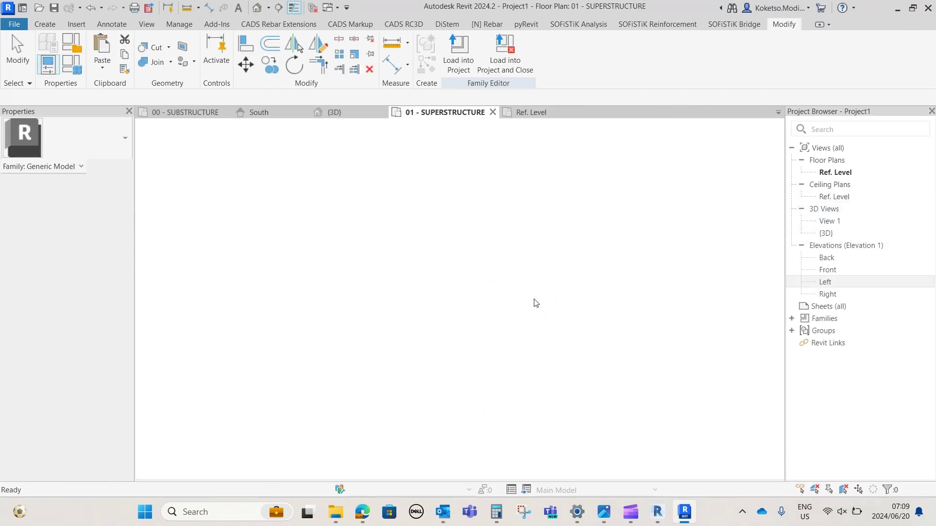
- Place the rail sleepers family in the 01 - SUPERSTRUCTURE plan along the upper ballast strip from its west end, about 6616 mm long
click(439, 112)
scroll(281, 267, up, 5)
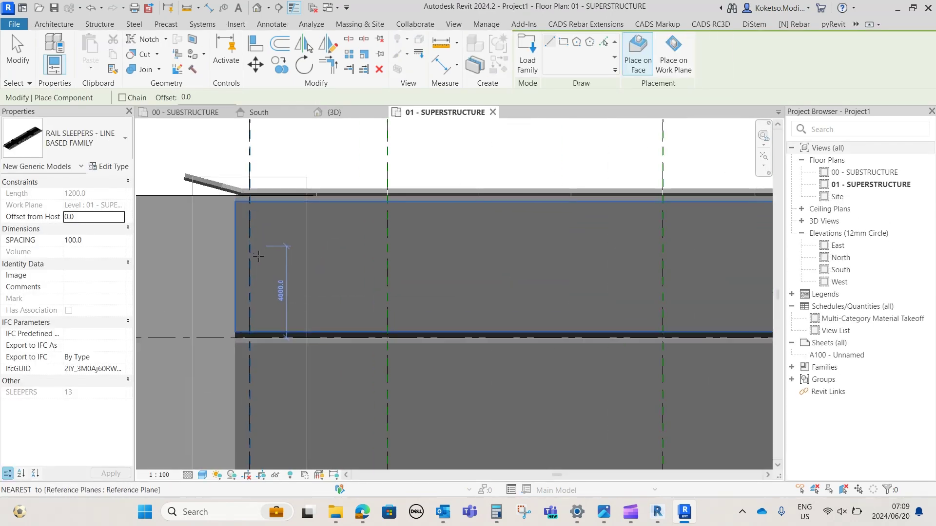
click(232, 269)
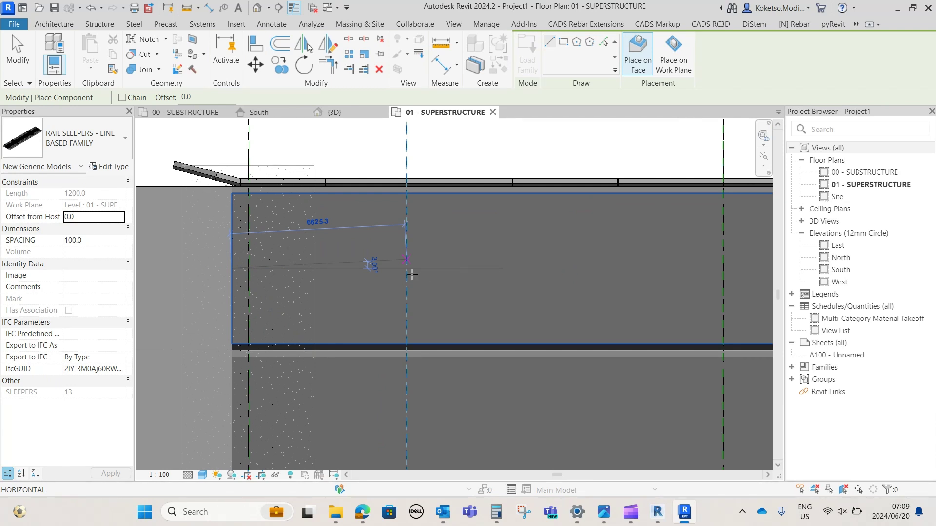
scroll(406, 273, down, 2)
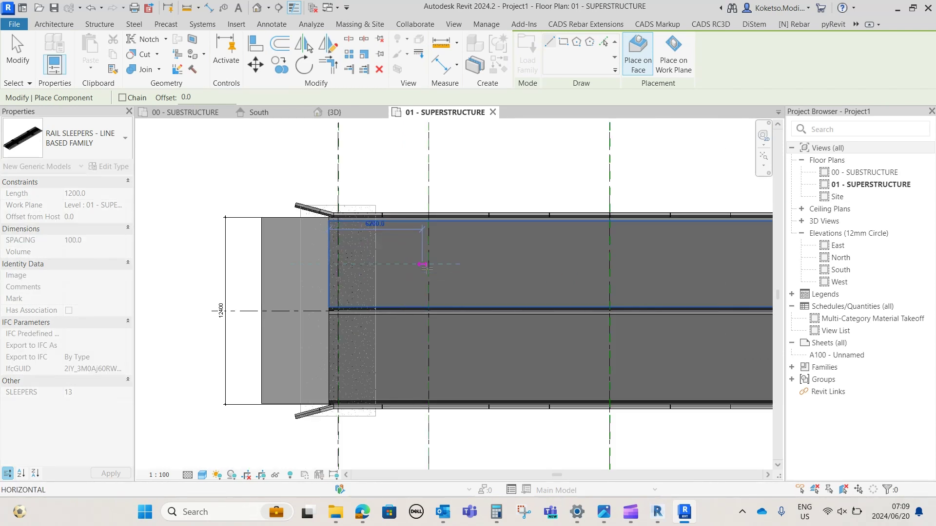
click(422, 283)
scroll(422, 283, up, 2)
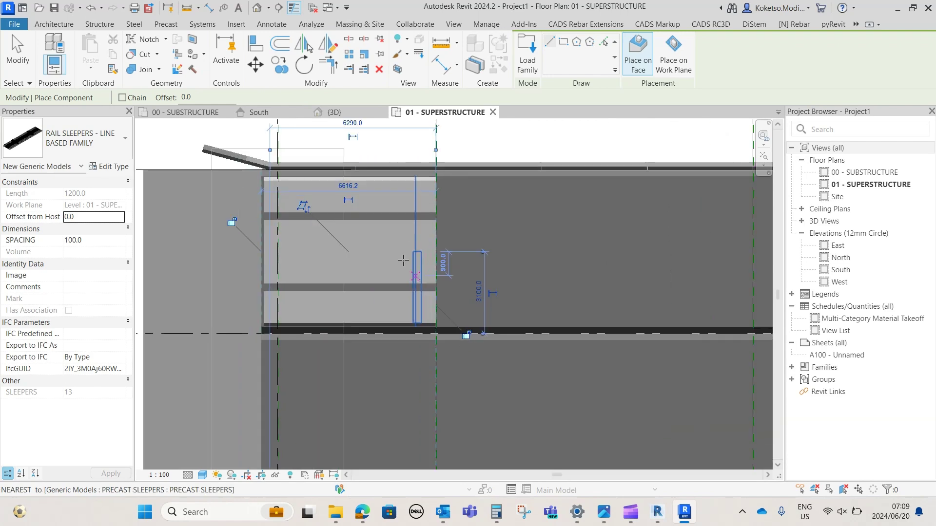
key(Escape)
key(Escape)
scroll(307, 259, up, 2)
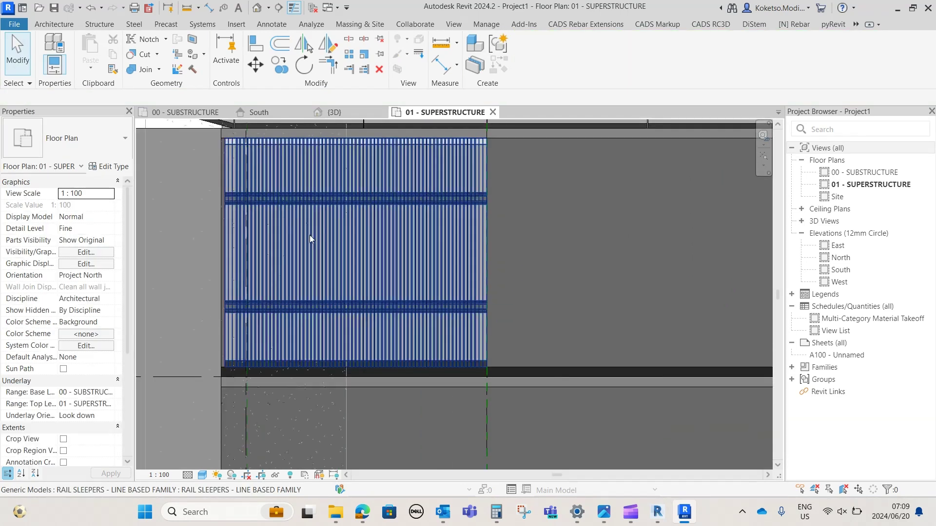
- Stretch the placed sleeper run's free end to the midpoint of the ballast's east end, about 37250 mm long overall
click(309, 235)
middle_drag(468, 253, 229, 247)
scroll(331, 253, down, 2)
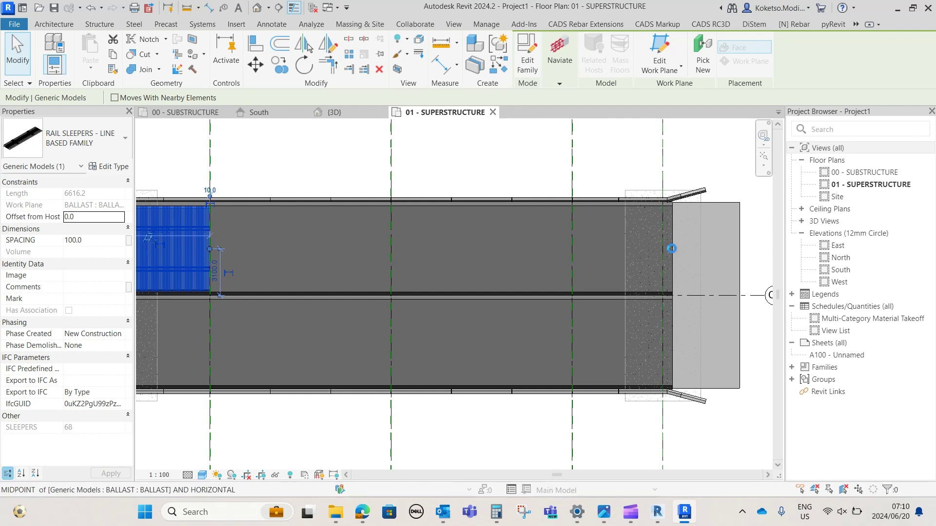
drag(671, 249, 672, 249)
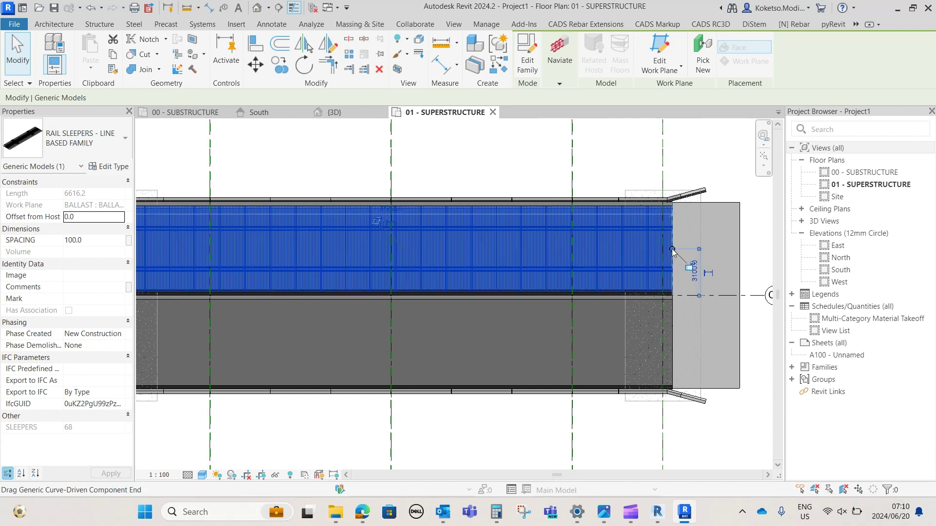
scroll(403, 272, down, 4)
middle_drag(282, 253, 335, 257)
scroll(334, 256, up, 3)
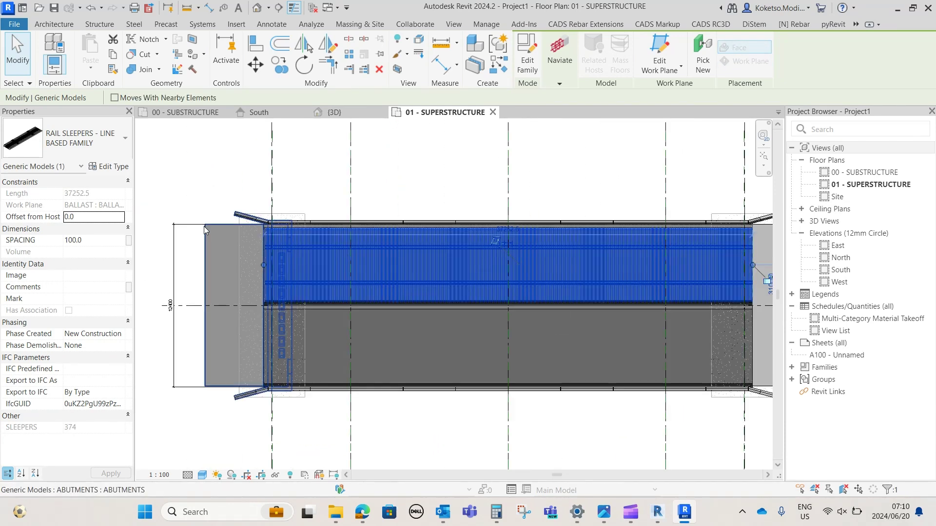
scroll(272, 255, up, 4)
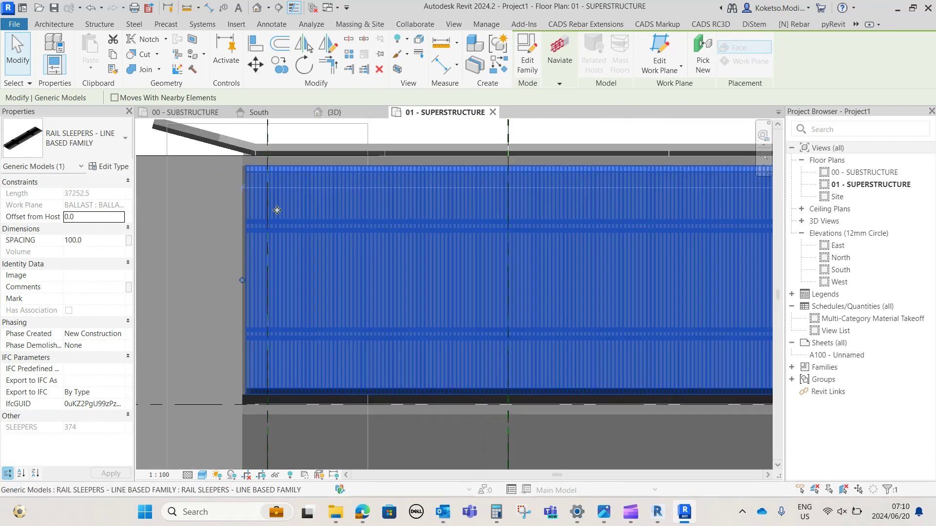
- Try a SPACING of 300 mm and then 400 mm on the sleeper run
click(100, 241)
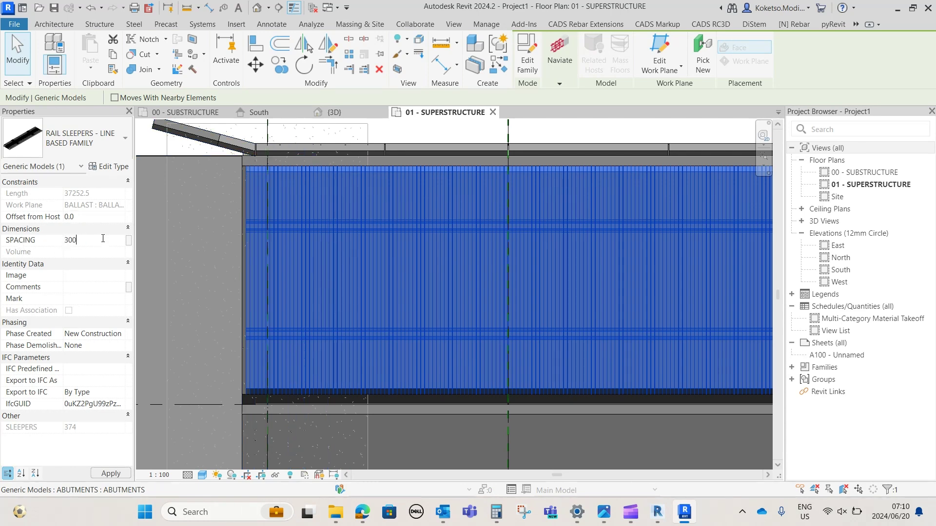
key(Return)
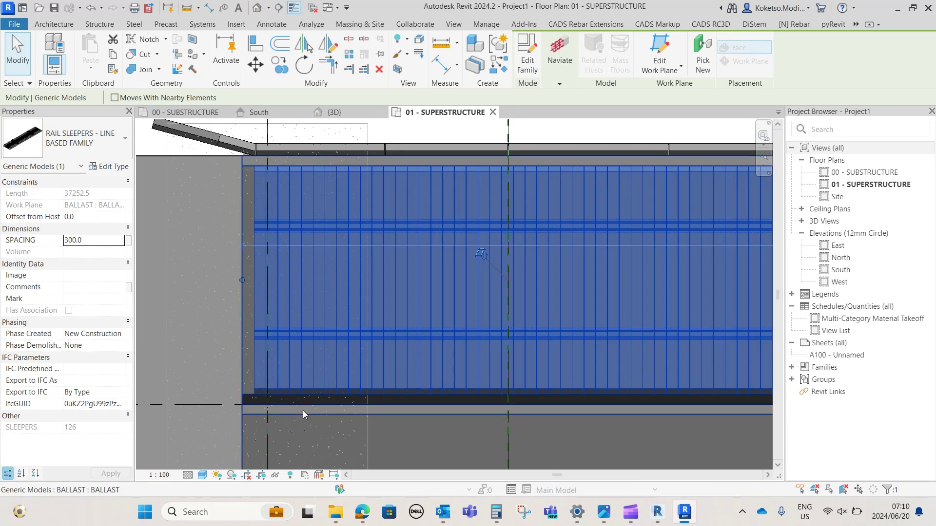
click(100, 241)
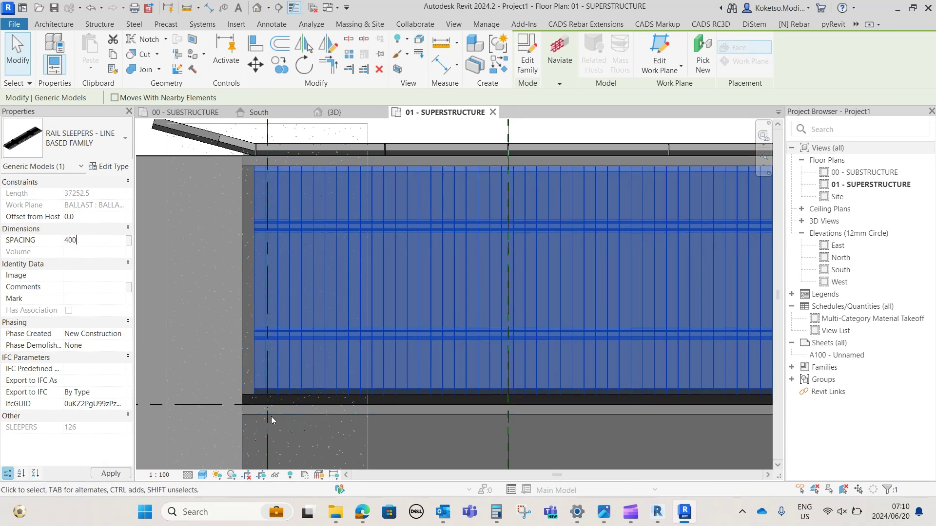
key(Return)
scroll(256, 179, up, 3)
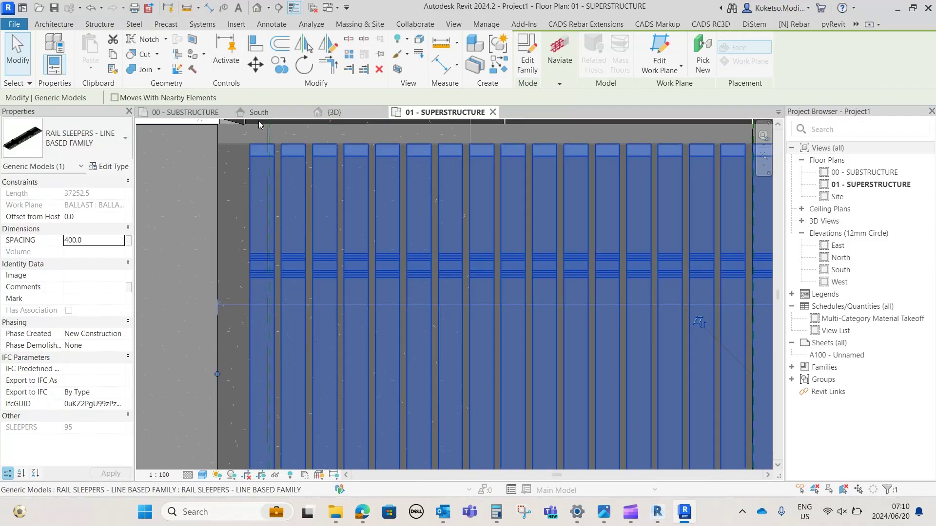
- Set the sleeper run's SPACING to 500 mm
click(102, 240)
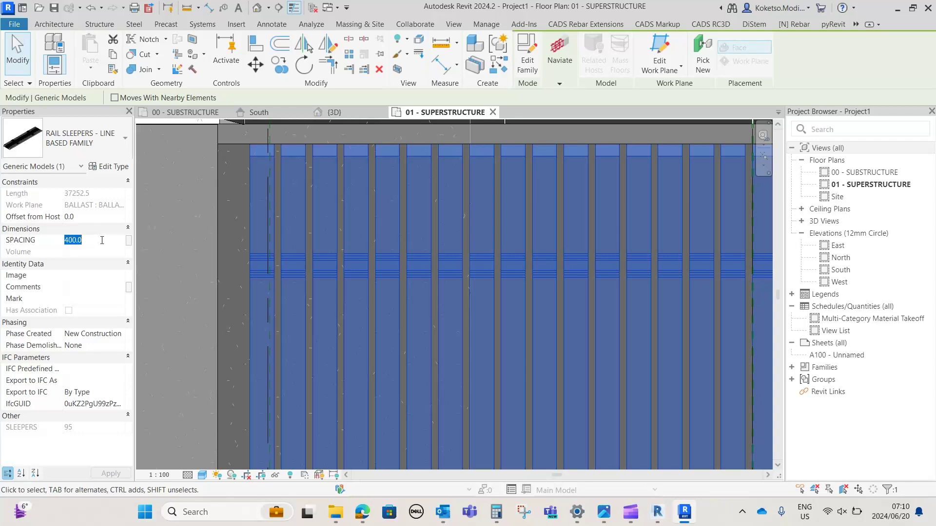
key(Return)
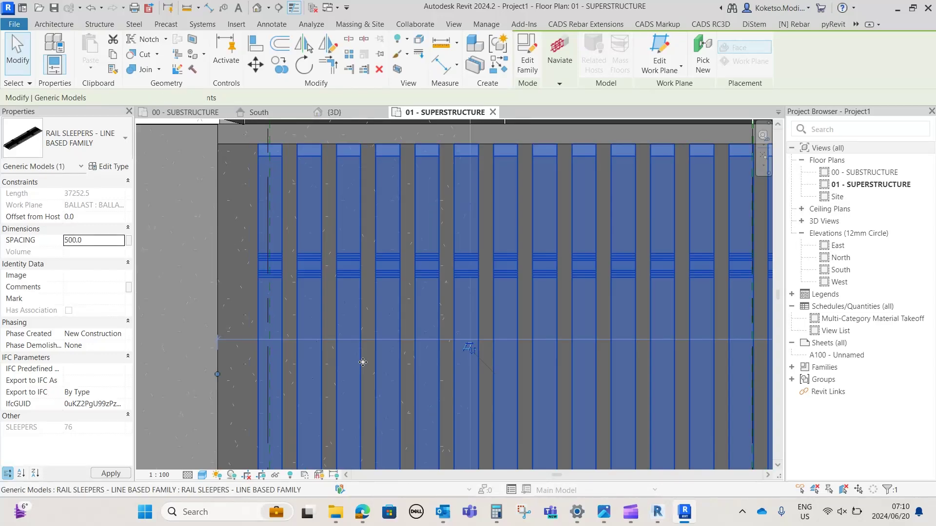
scroll(270, 294, down, 3)
scroll(271, 295, up, 3)
drag(270, 288, 270, 288)
scroll(270, 292, down, 3)
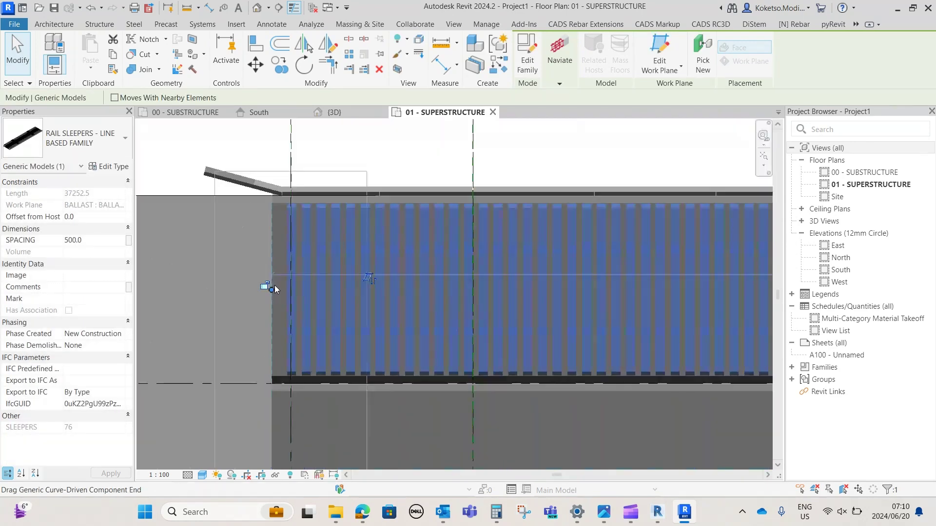
scroll(644, 285, up, 3)
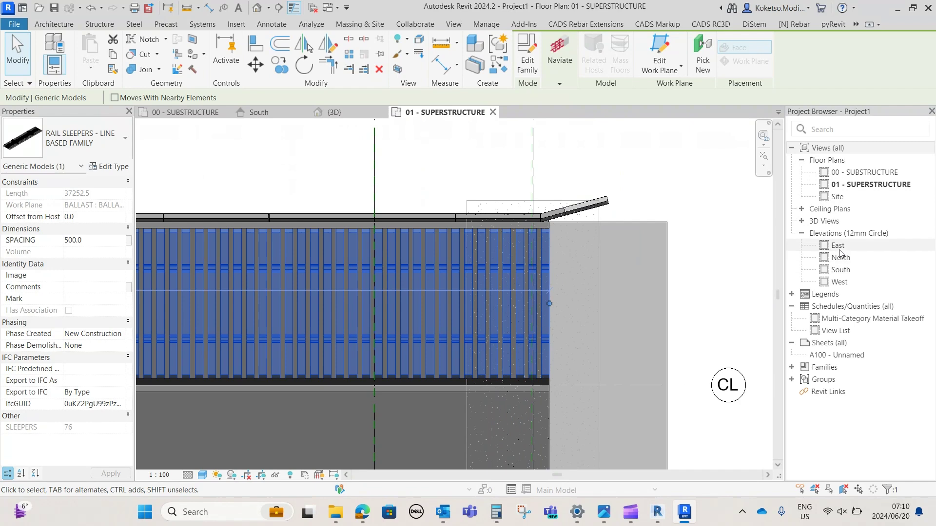
- Examine how the sleeper run sits on the ballast in the East elevation and open the 3D view
click(838, 247)
double_click(838, 246)
scroll(369, 287, up, 5)
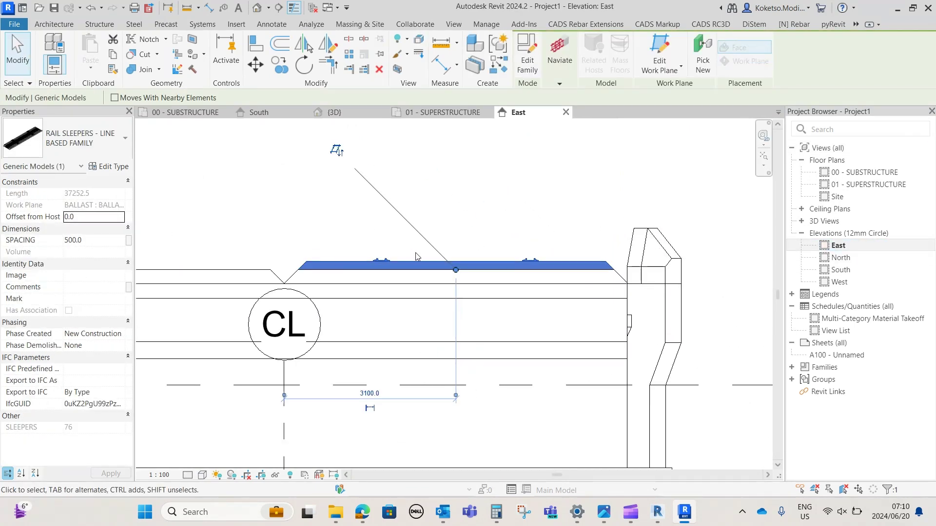
click(369, 287)
click(473, 262)
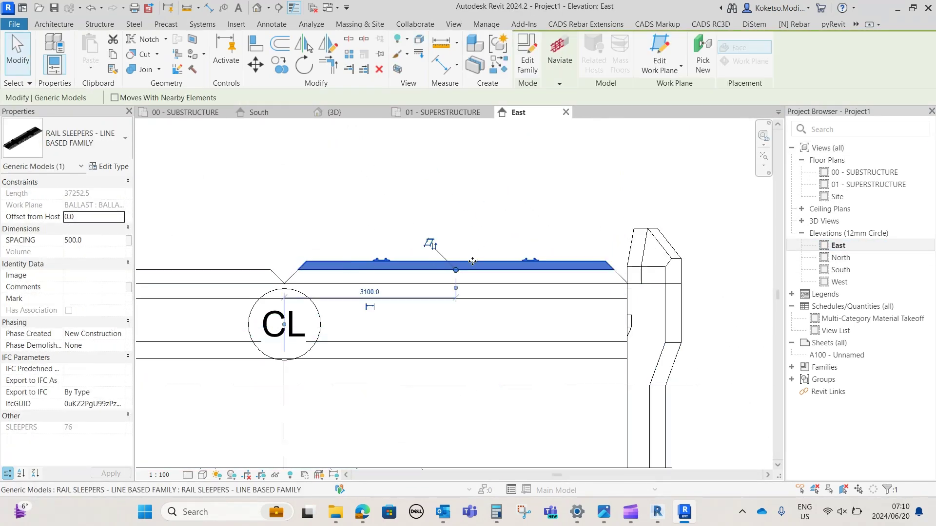
scroll(507, 262, down, 2)
click(332, 113)
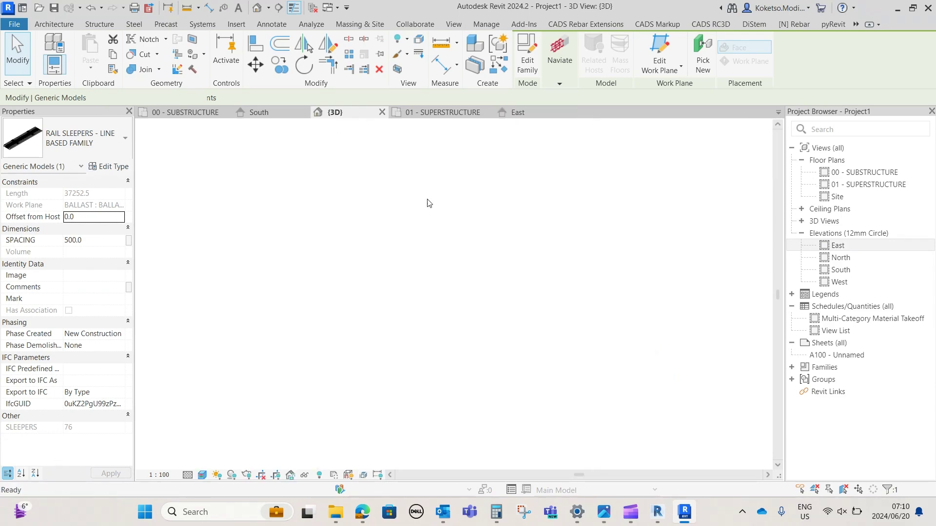
- Examine how the sleeper run starts at the near end of the ballast in the 3D view
shift+middle_drag(447, 281, 480, 323)
scroll(414, 324, up, 10)
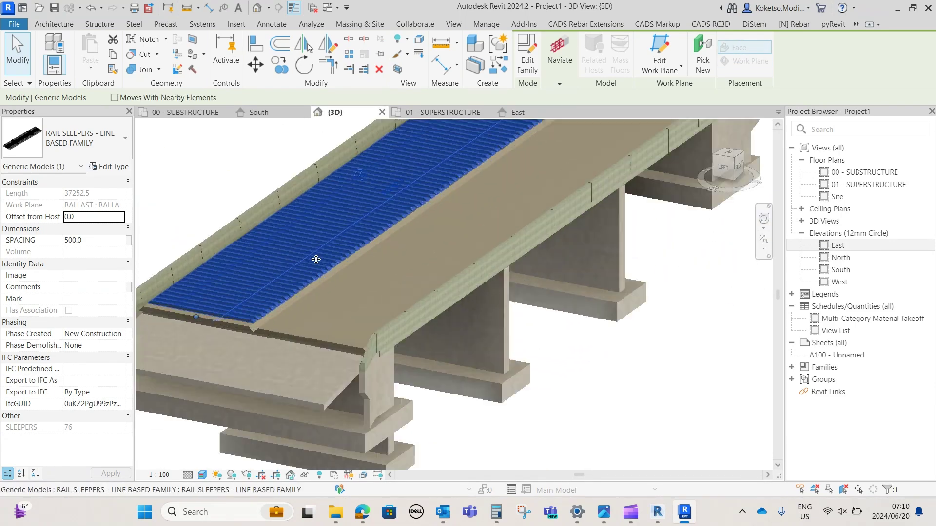
key(Escape)
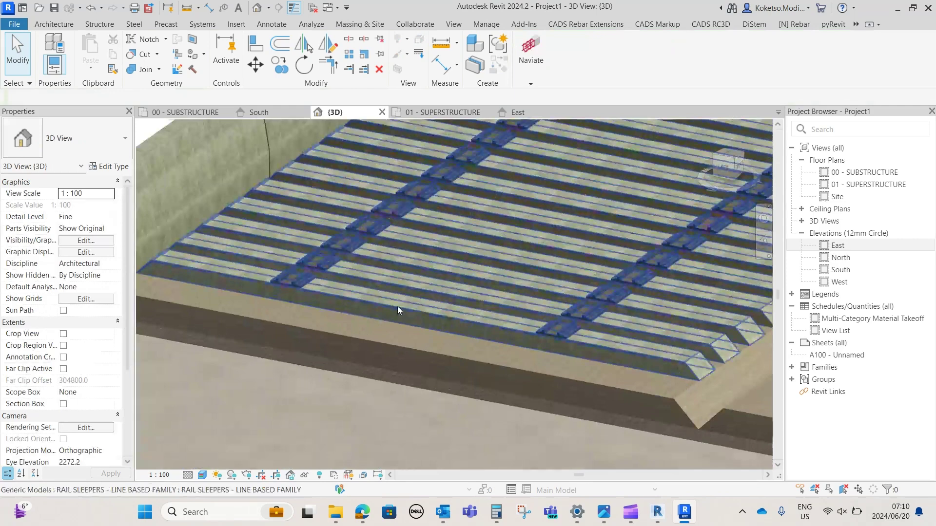
click(397, 306)
scroll(386, 335, down, 3)
- Open the rail sleeper family, inspect its sleeper array in the Ref. Level plan, and close the family
click(534, 51)
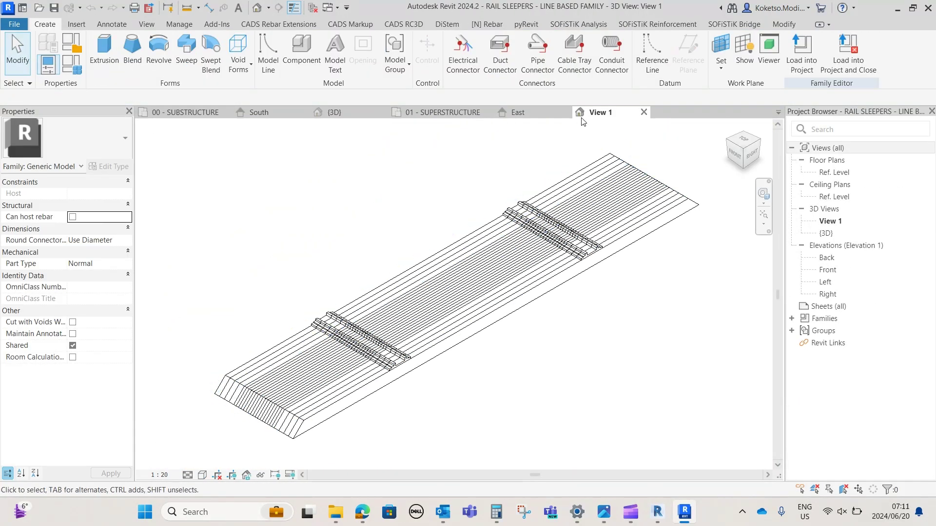
double_click(835, 172)
scroll(445, 390, up, 3)
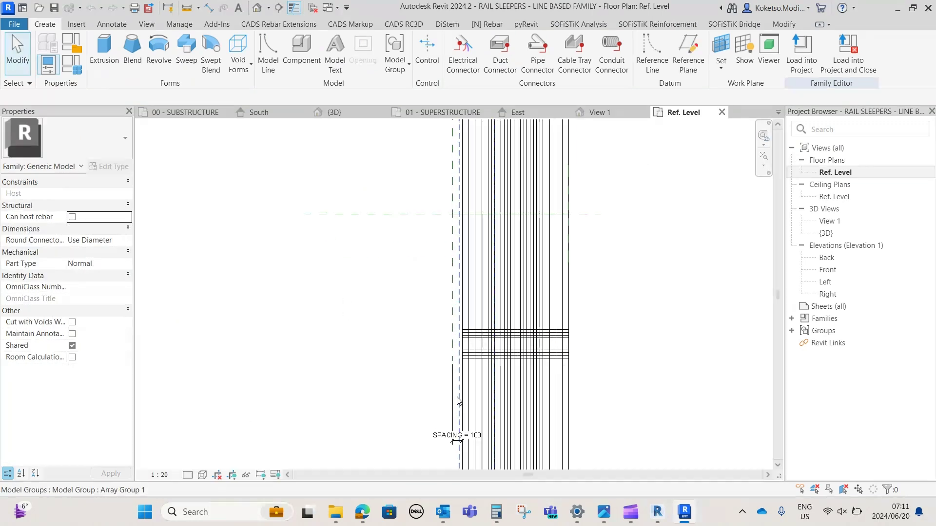
scroll(391, 286, up, 2)
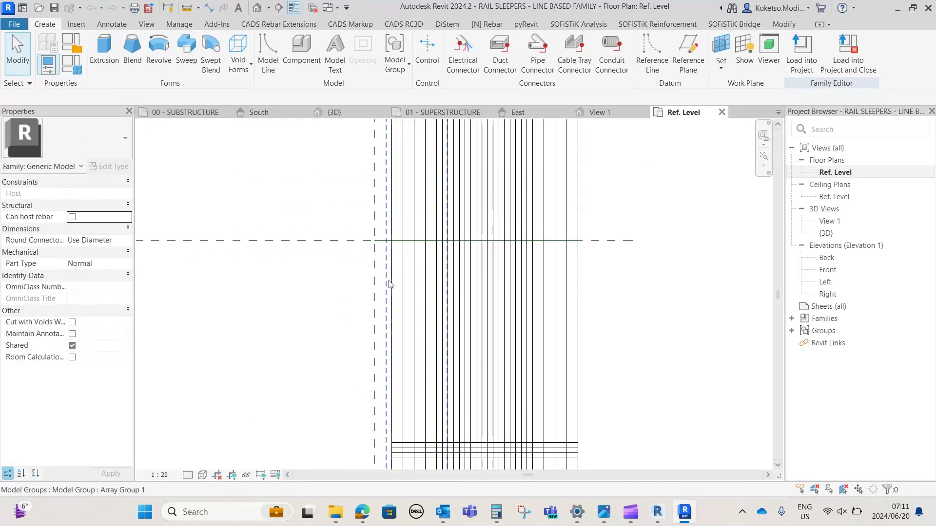
click(387, 279)
scroll(388, 279, down, 3)
key(Escape)
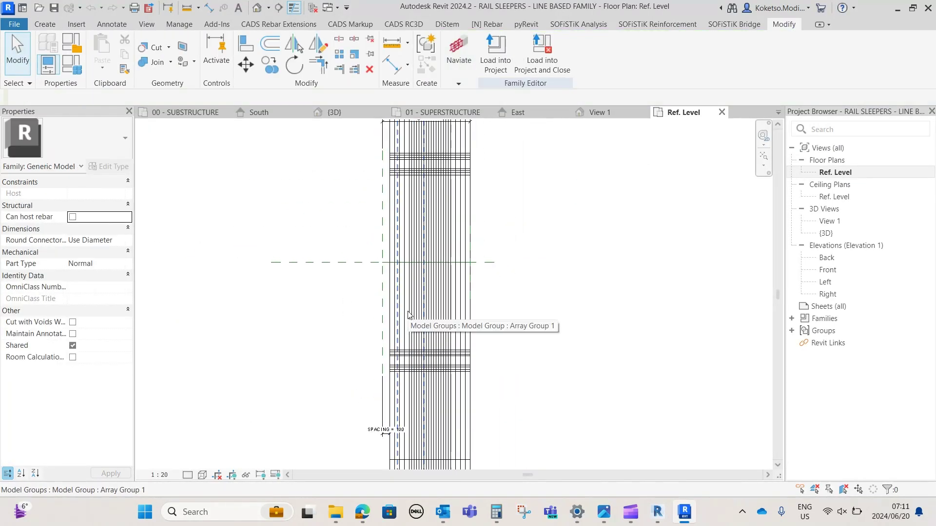
click(722, 113)
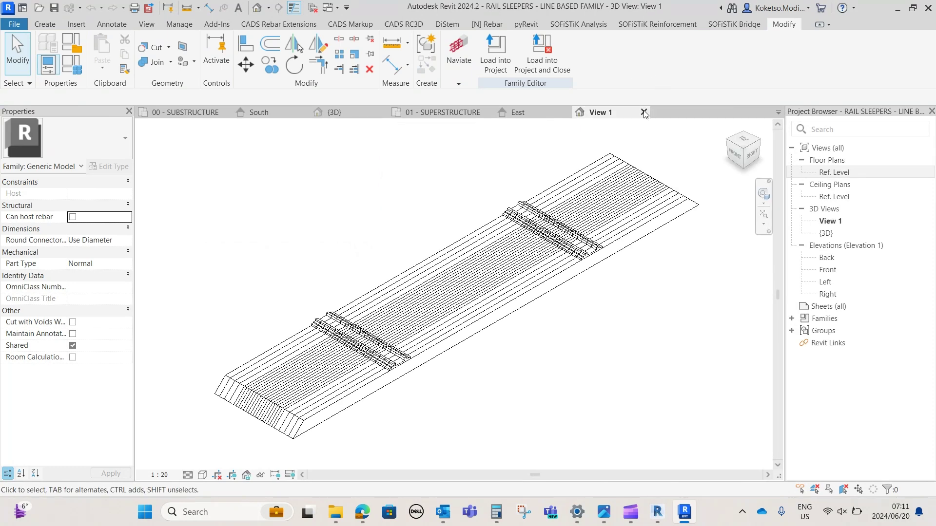
click(645, 112)
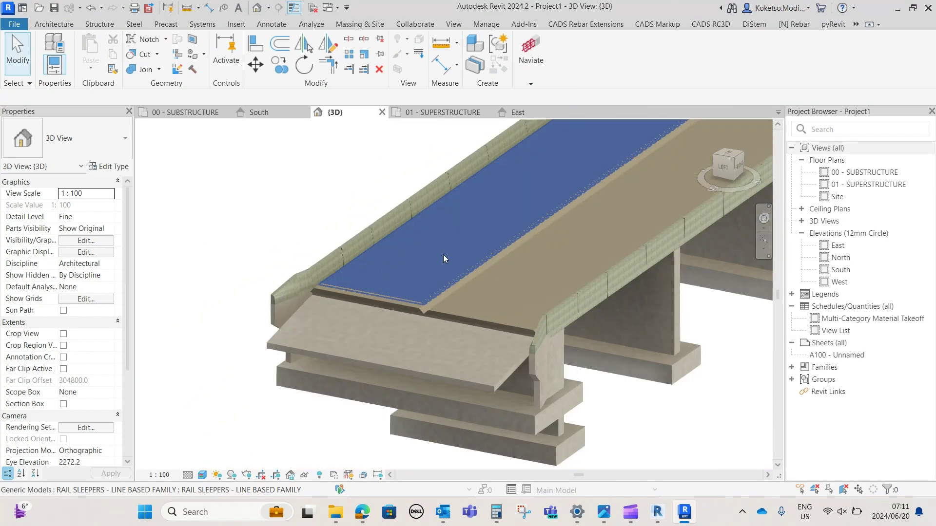
- Mirror a copy of the rail sleeper run about the CL grid in the 01 - SUPERSTRUCTURE plan
click(443, 259)
scroll(443, 259, down, 5)
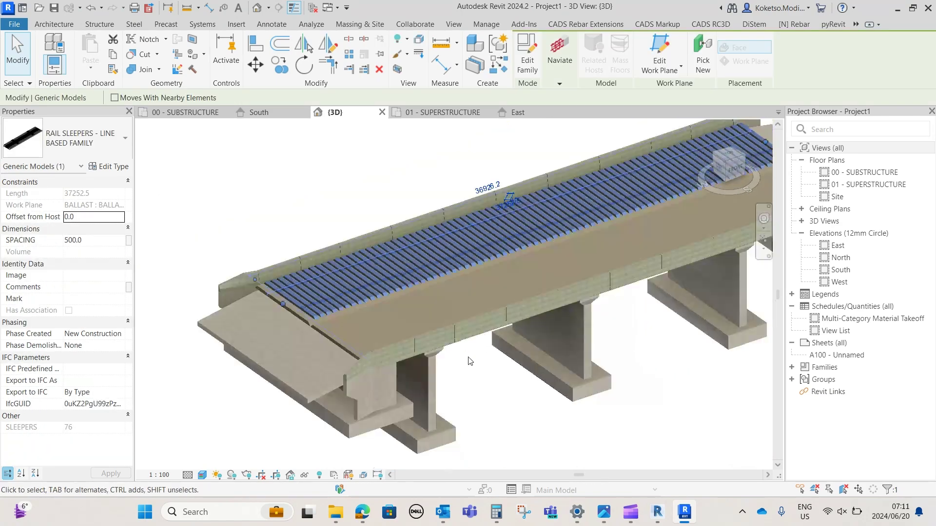
click(425, 113)
scroll(398, 202, down, 4)
middle_drag(437, 240, 584, 215)
click(308, 48)
scroll(207, 237, up, 4)
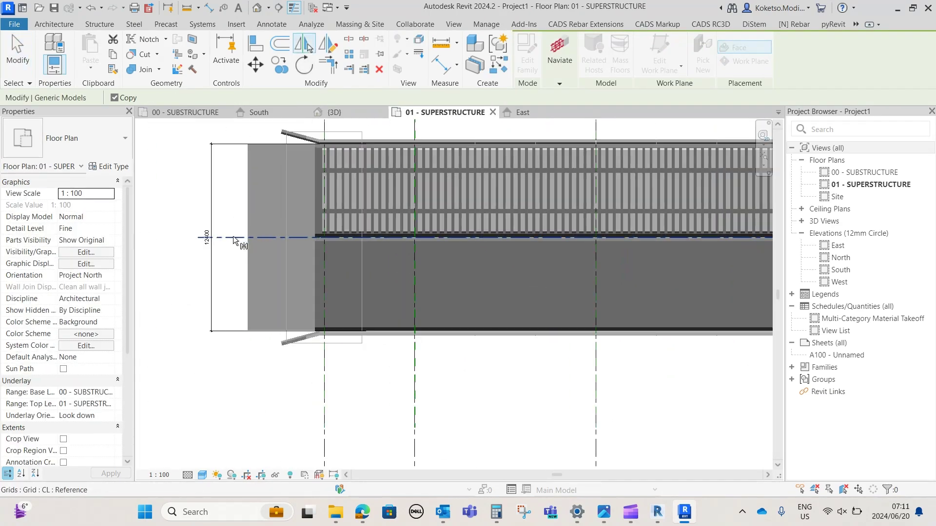
click(227, 238)
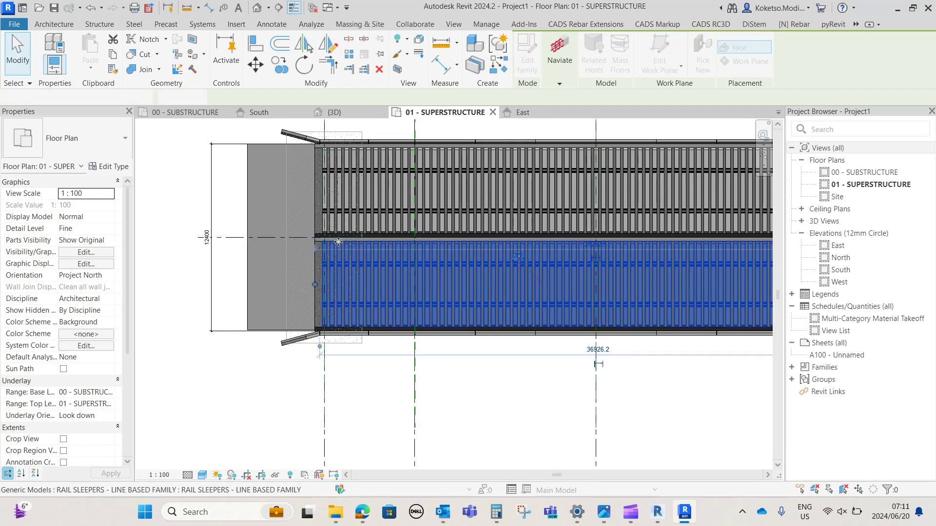
scroll(435, 277, down, 2)
key(Escape)
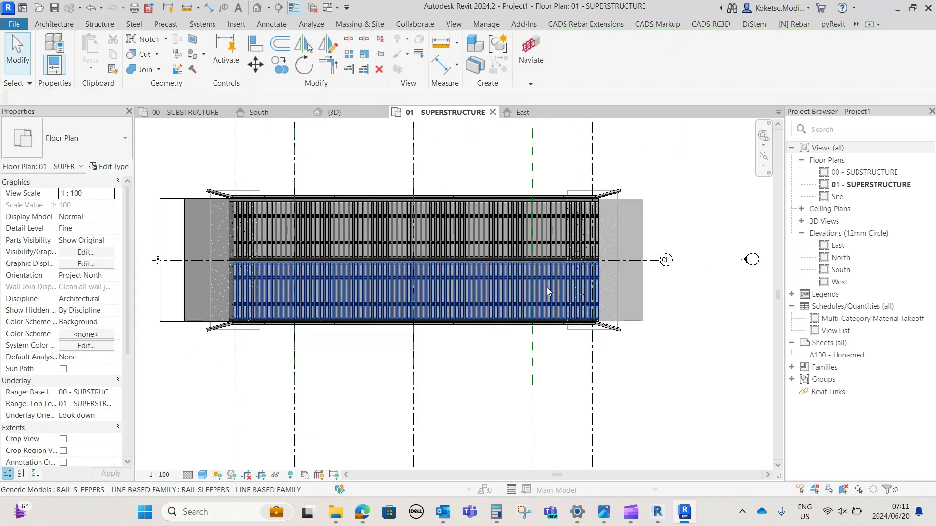
middle_drag(286, 222, 335, 257)
- Review the Multi-Category Material Takeoff schedule and inspect the bridge with both sleeper runs in the 3D view
click(335, 112)
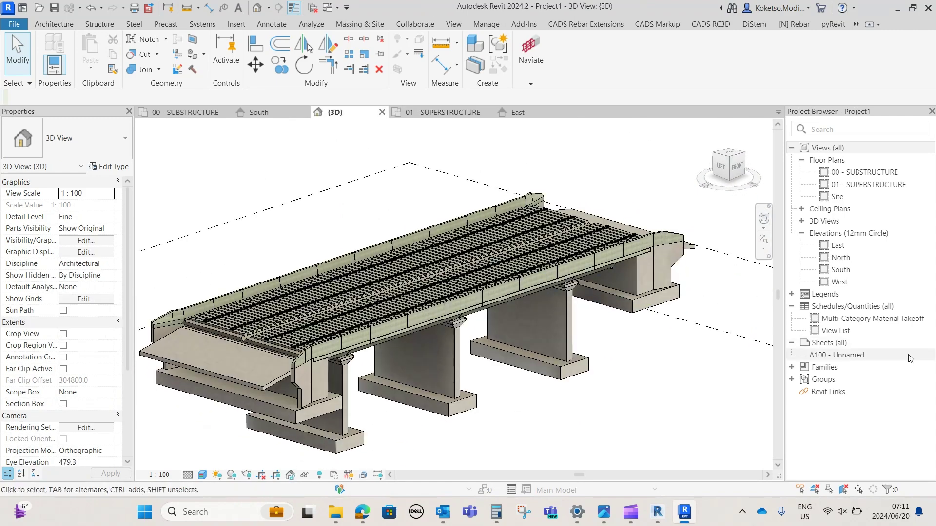
double_click(877, 319)
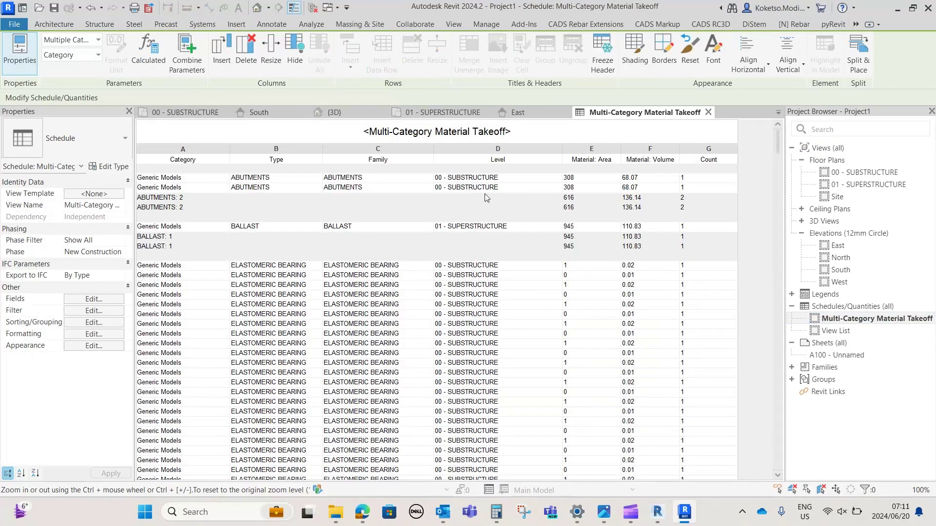
mouse_move(779, 138)
mouse_down()
mouse_move(773, 455)
mouse_move(769, 437)
mouse_move(768, 448)
mouse_move(777, 469)
mouse_move(762, 402)
mouse_move(751, 245)
mouse_move(777, 233)
mouse_move(774, 133)
mouse_up()
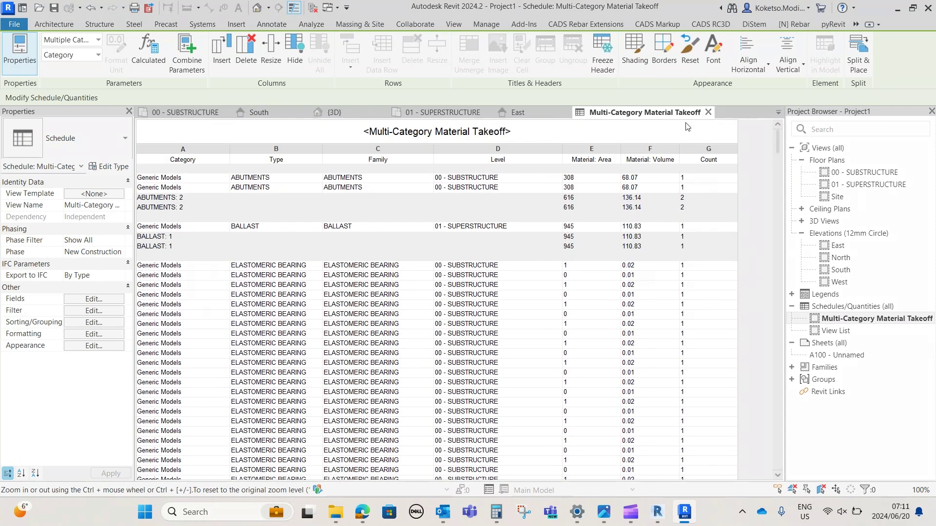
click(709, 113)
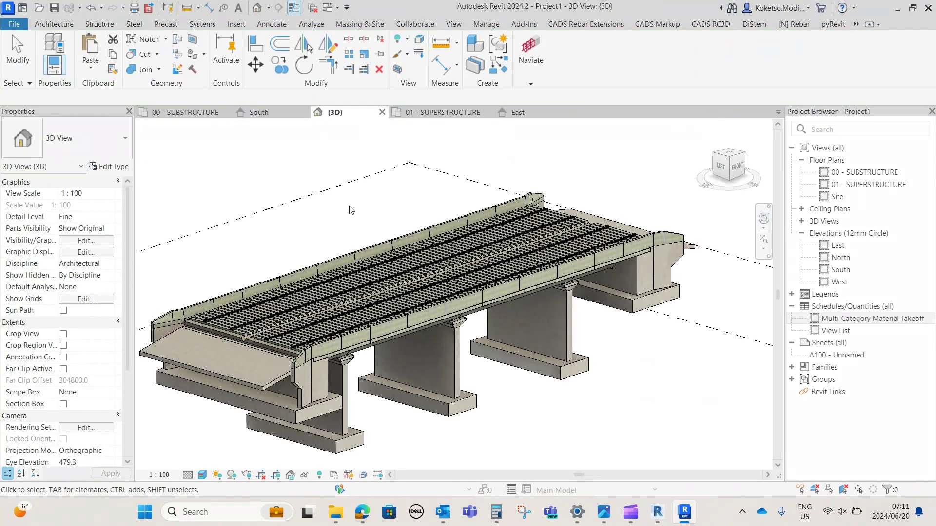
scroll(309, 334, up, 3)
shift+middle_drag(598, 343, 485, 330)
scroll(614, 315, down, 3)
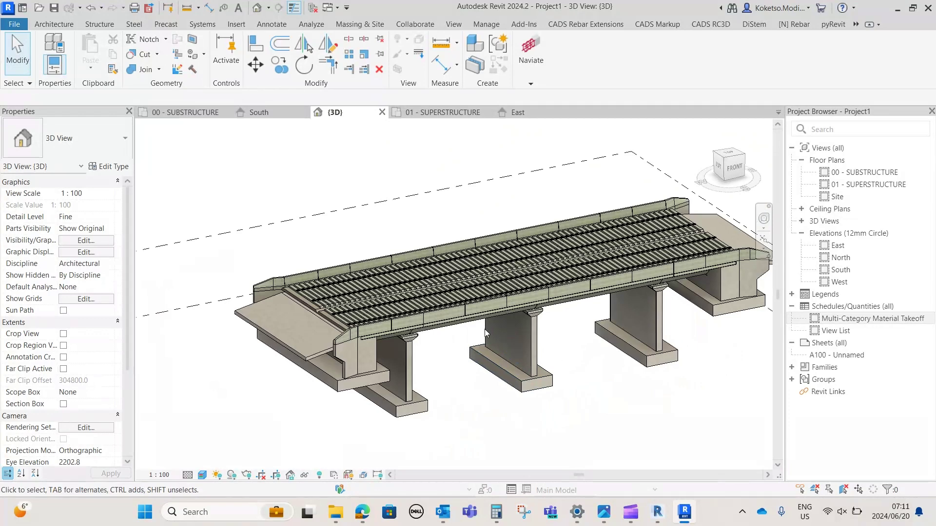
scroll(485, 330, up, 3)
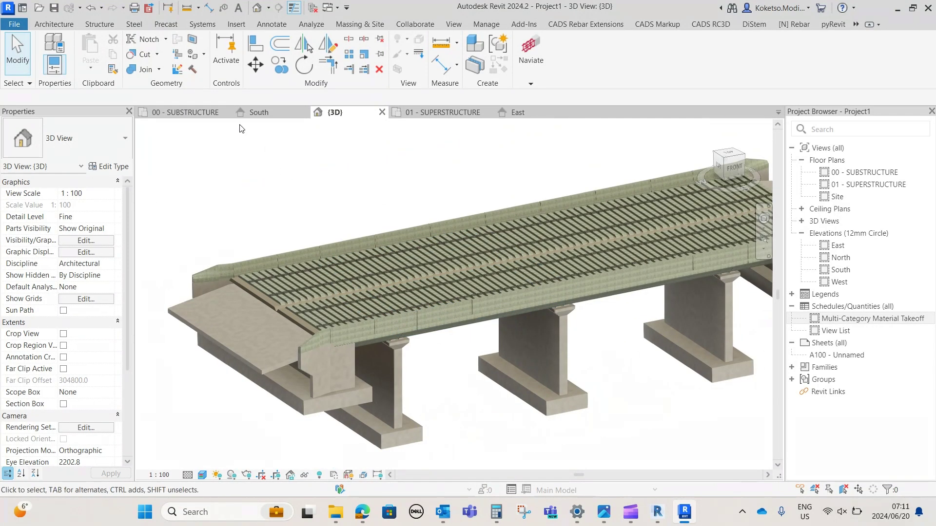
- Create a new family from the Metric Generic Model template
click(423, 113)
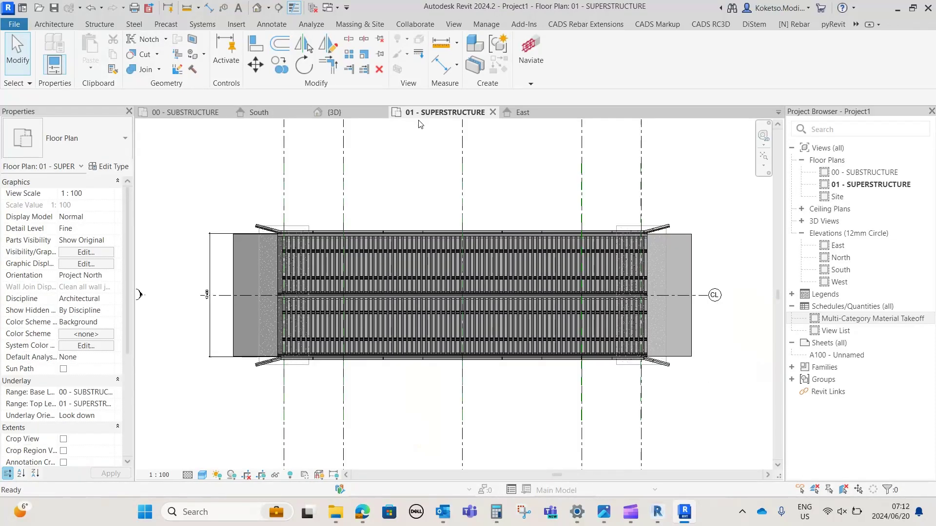
click(14, 24)
mouse_move(44, 72)
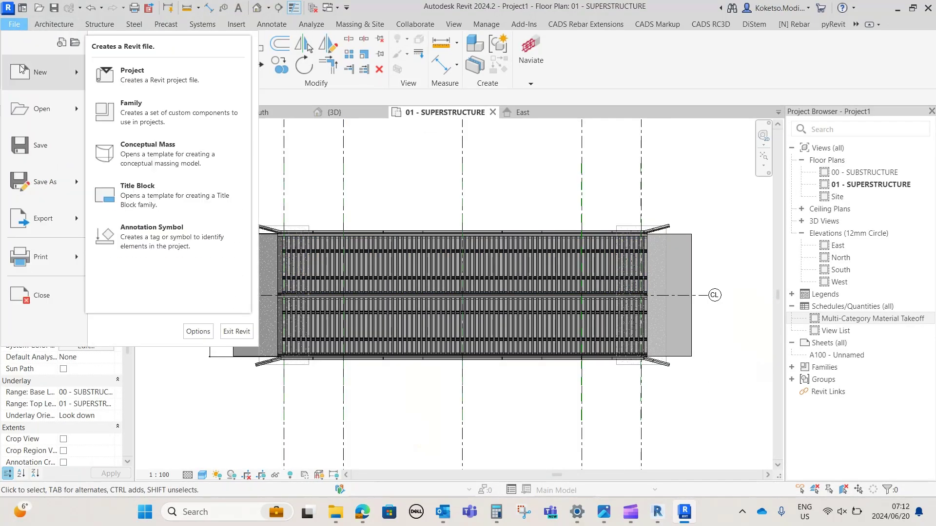
click(149, 104)
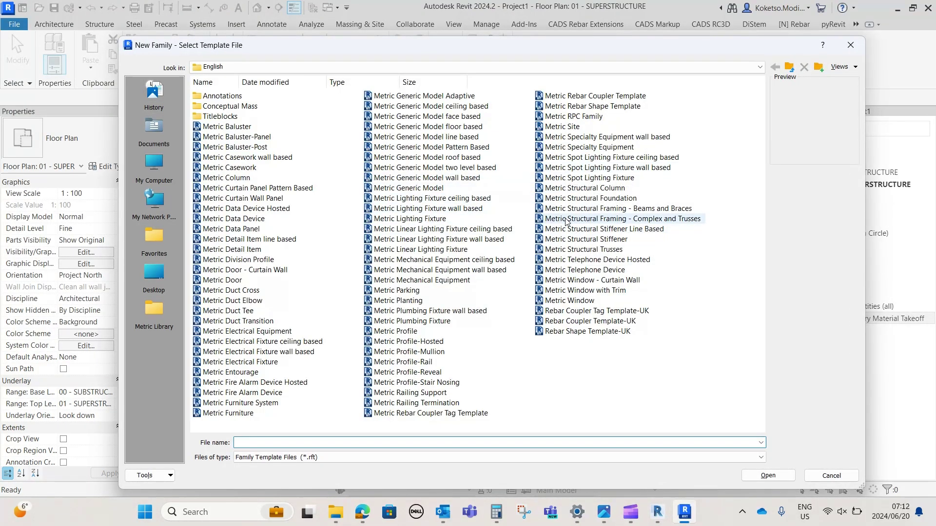
click(577, 219)
click(587, 208)
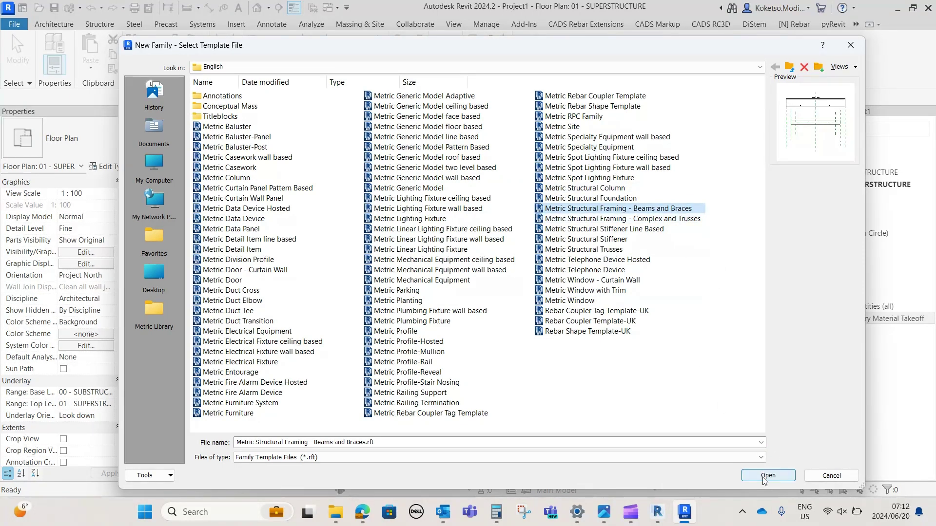
click(400, 189)
click(768, 476)
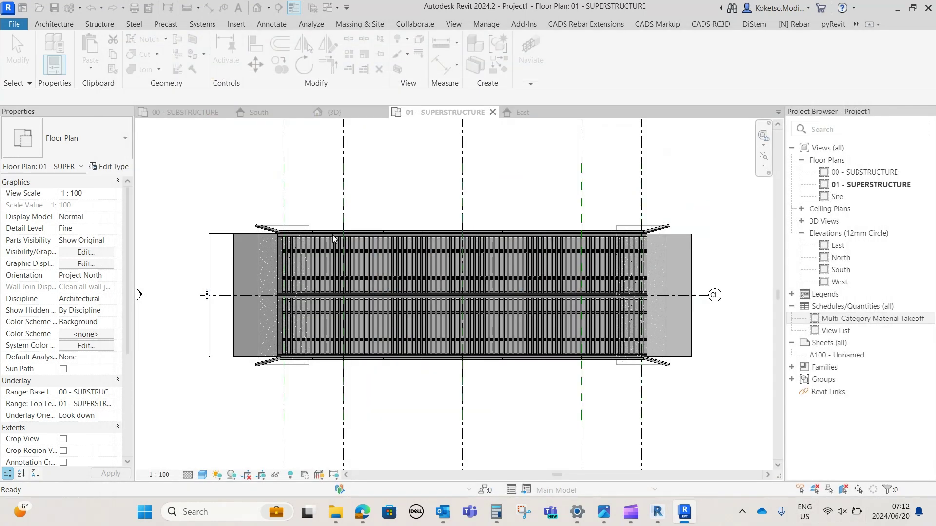
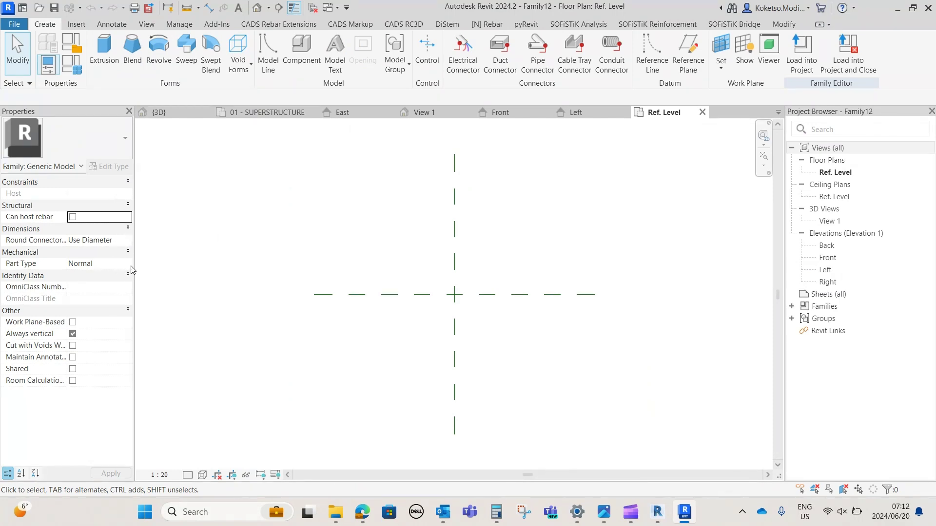
click(124, 289)
click(126, 287)
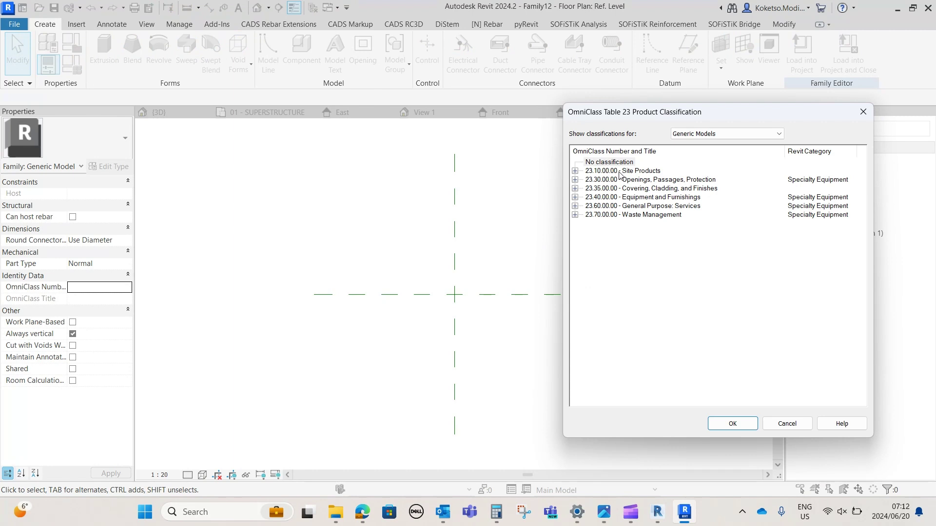
click(575, 171)
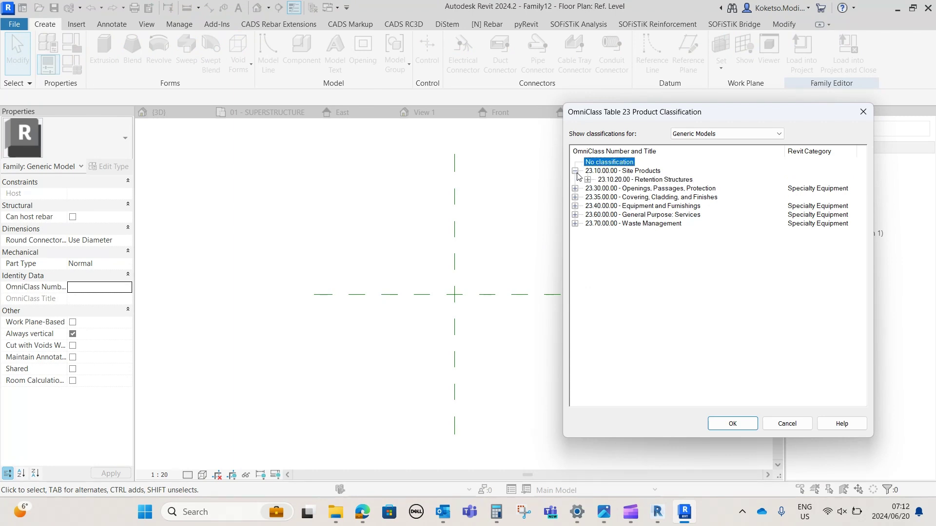
click(575, 188)
click(575, 206)
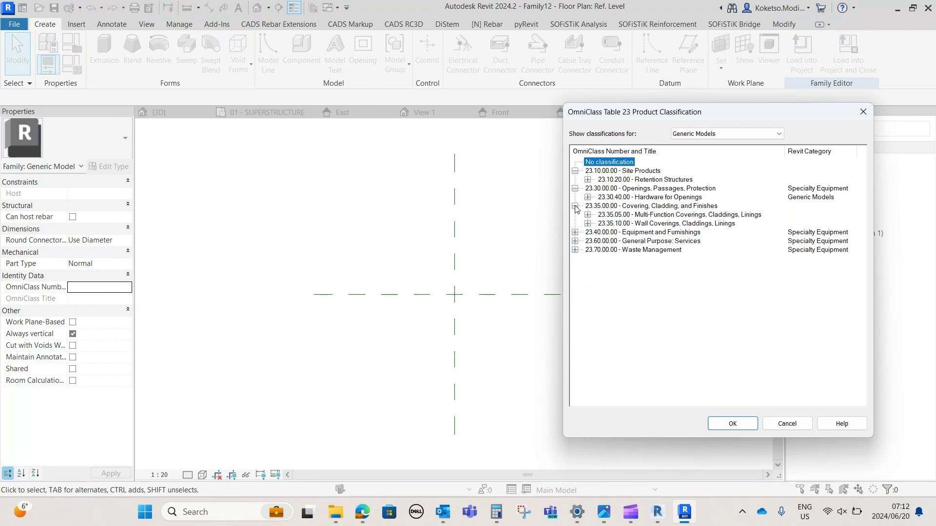
click(575, 232)
click(576, 250)
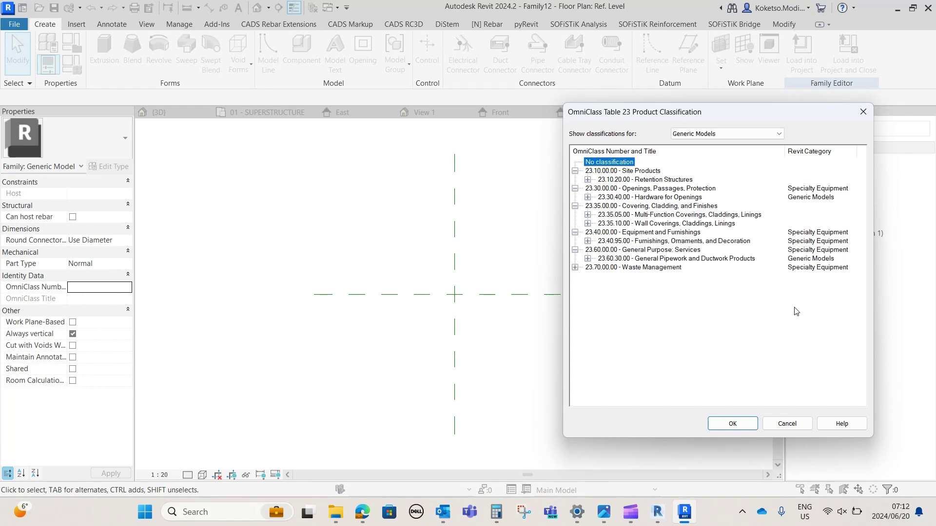
click(787, 424)
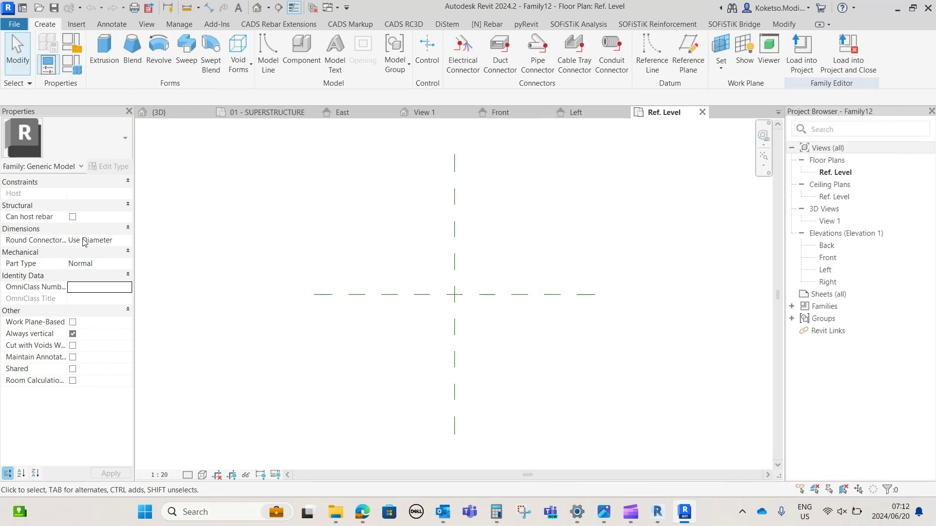
- Place a horizontal reference plane in the Left elevation and set it 21 mm above the Ref. Level
double_click(825, 269)
scroll(345, 387, up, 3)
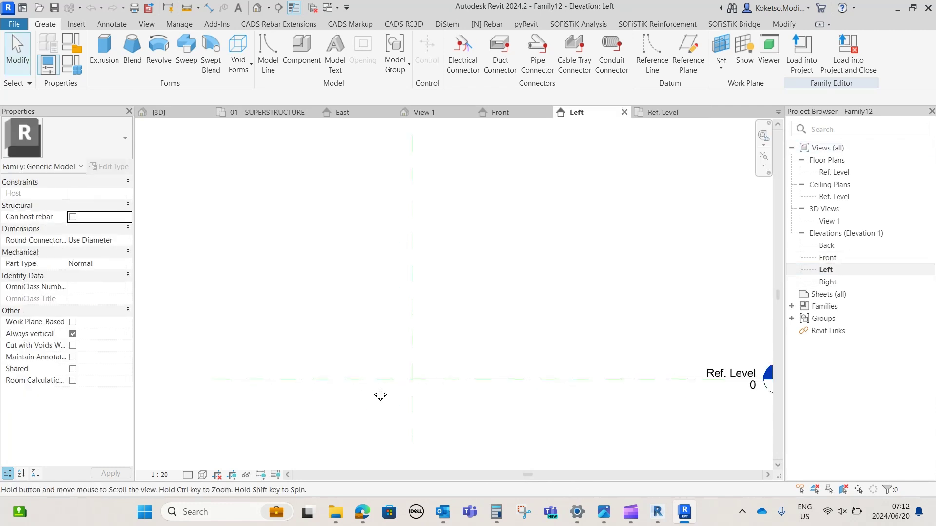
click(694, 54)
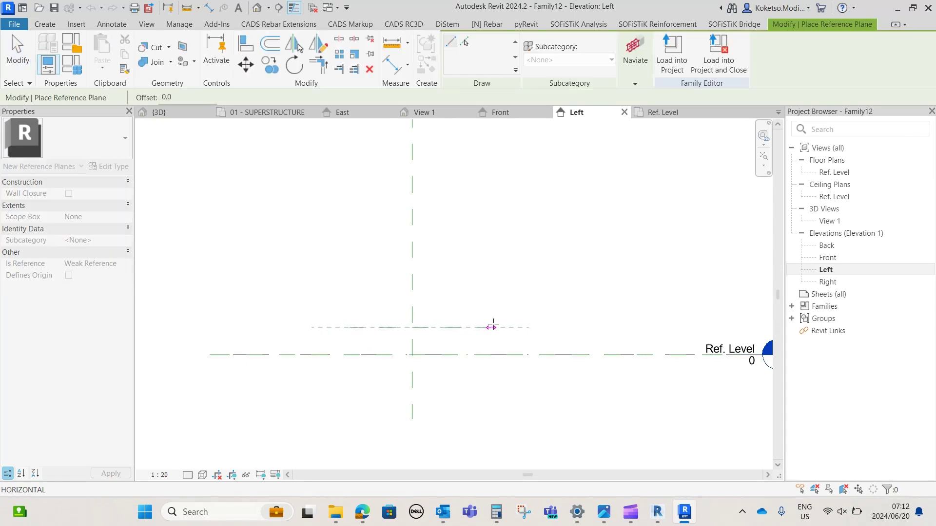
click(492, 326)
key(Escape)
key(Escape)
click(385, 327)
click(373, 340)
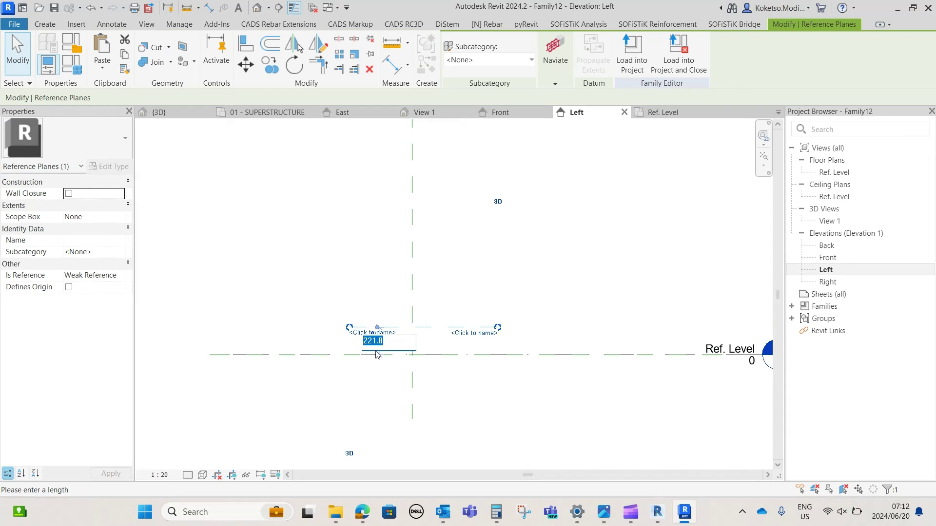
text(21)
key(Return)
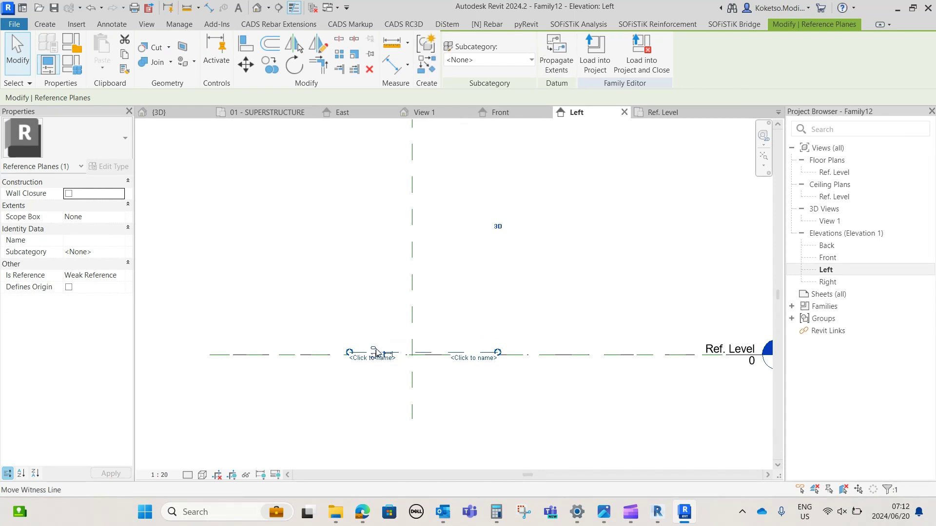
- Copy the horizontal reference plane upward by 75 mm, and place a second copy a further 40 mm above
scroll(378, 353, up, 5)
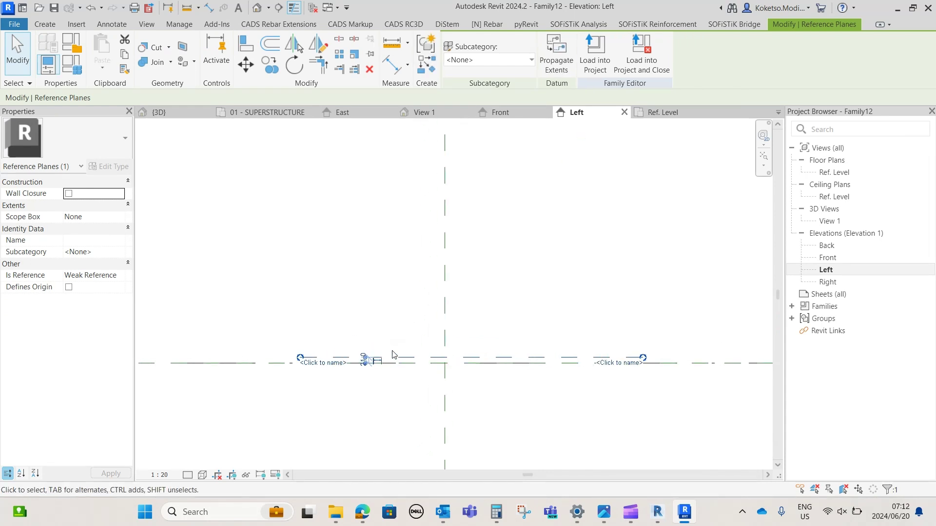
click(271, 65)
click(343, 349)
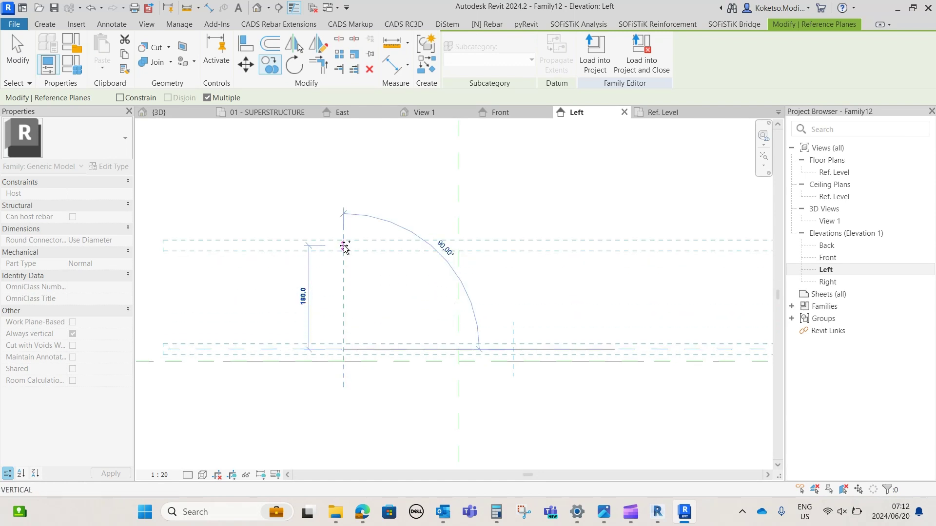
text(75)
key(Return)
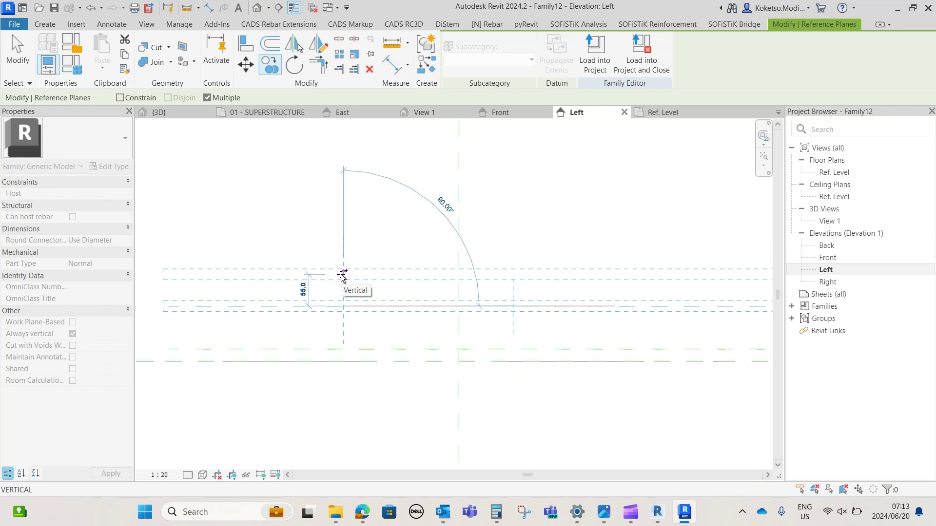
text(48)
key(Return)
key(Escape)
key(Escape)
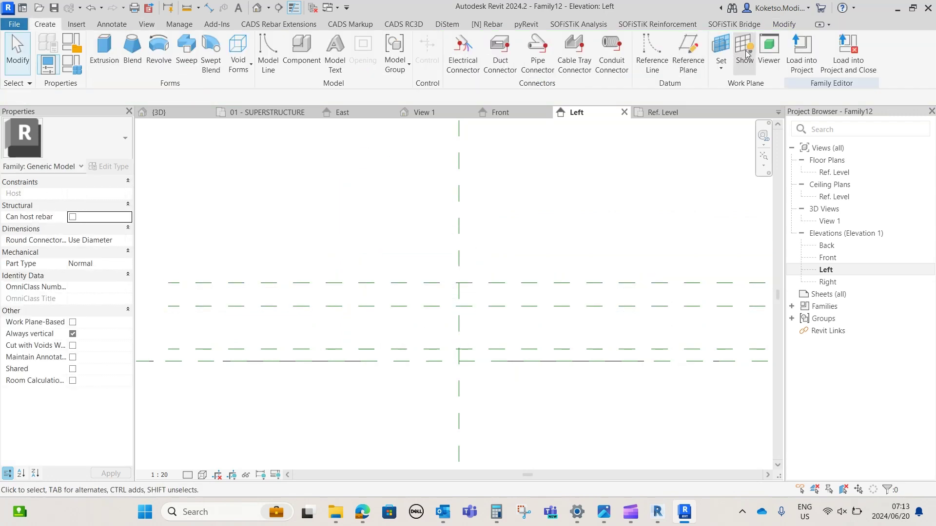
- Place a vertical reference plane left of the centre plane and set its offset from the centre to half of 64 mm
click(688, 53)
click(370, 238)
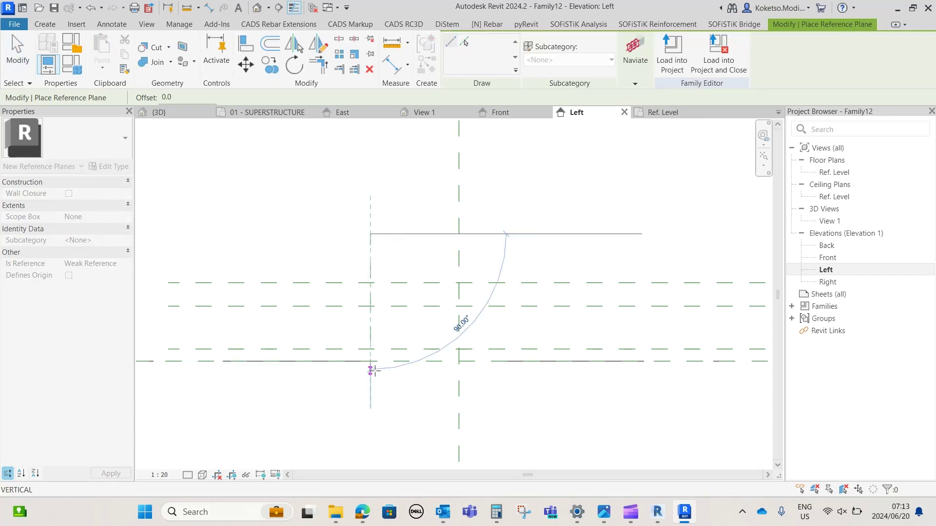
click(371, 361)
key(Escape)
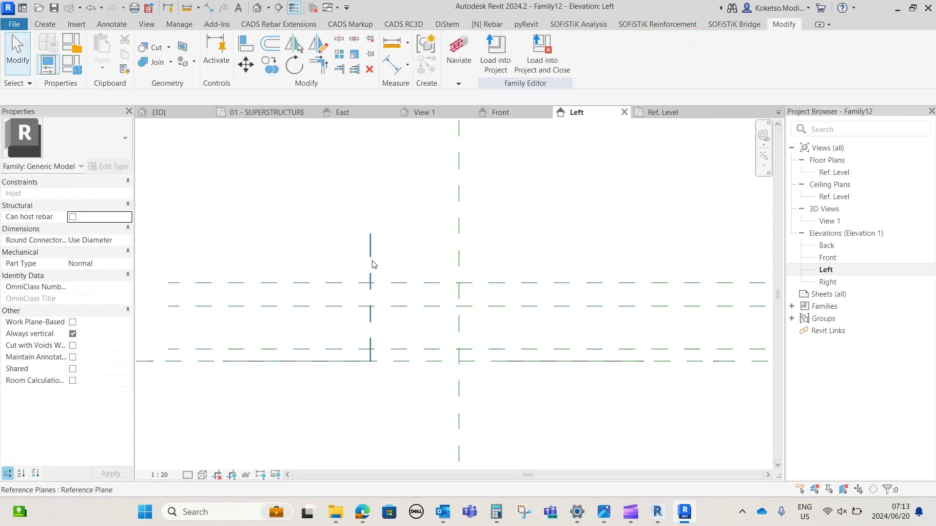
click(372, 265)
click(423, 253)
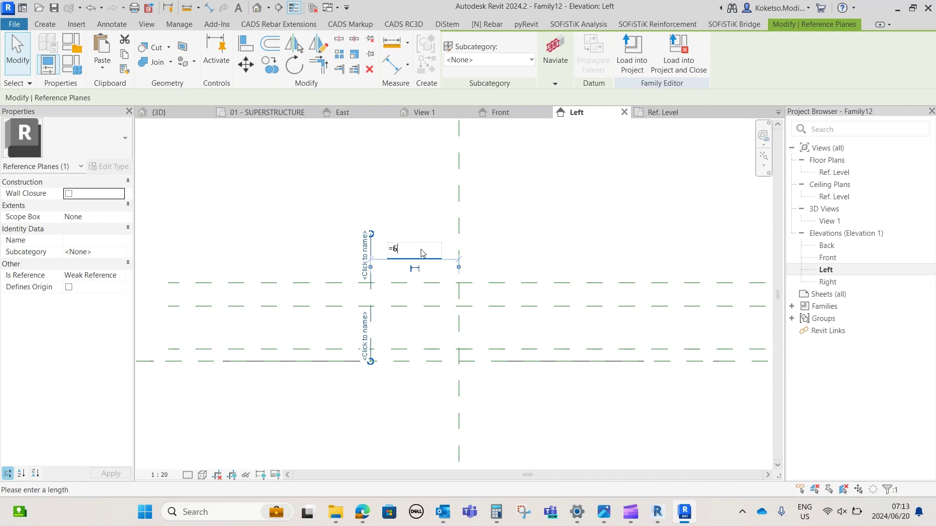
text(=64/2)
key(Return)
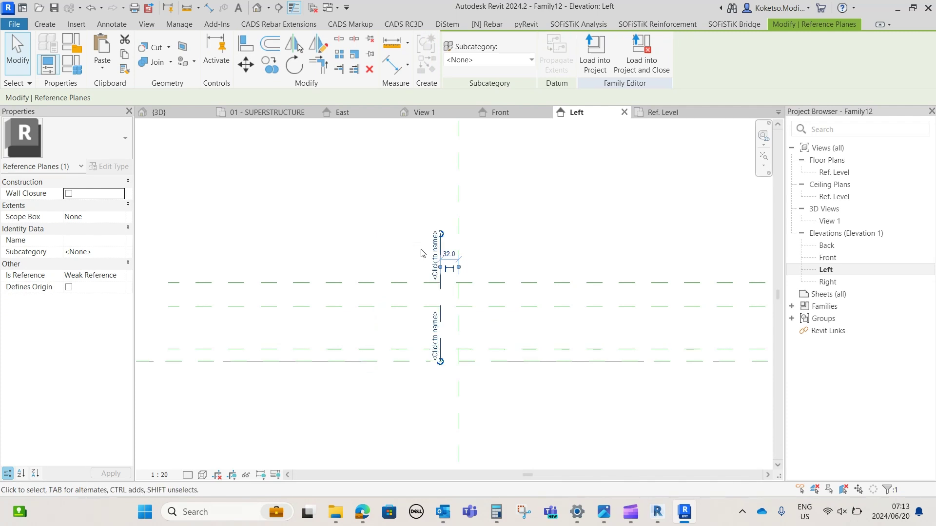
- Mirror a copy of the vertical reference plane about the Center (Front/Back) plane
click(299, 47)
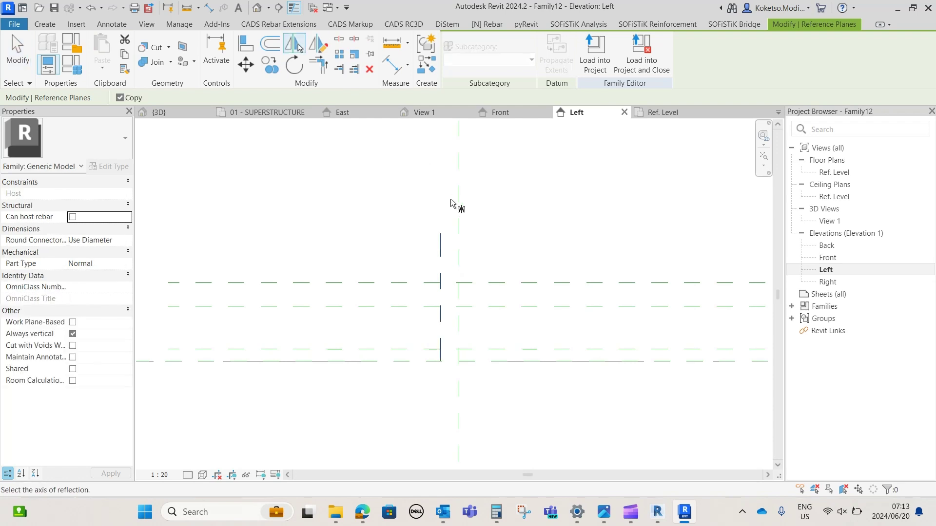
click(458, 229)
key(Escape)
scroll(470, 320, up, 4)
scroll(463, 326, down, 2)
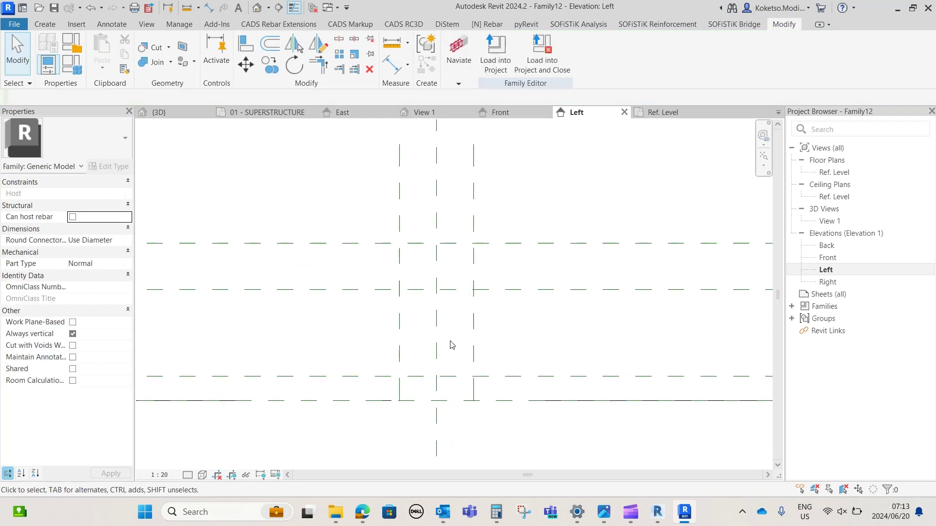
click(49, 23)
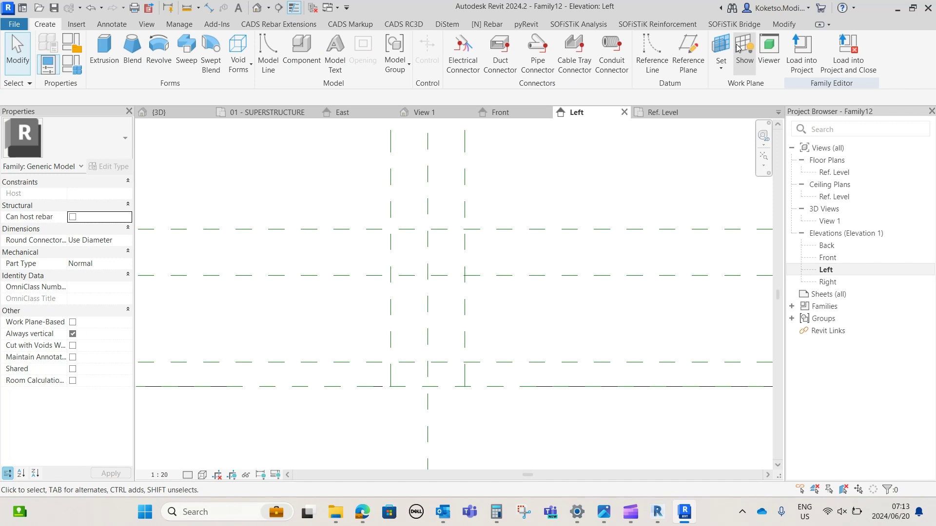
click(689, 53)
click(333, 387)
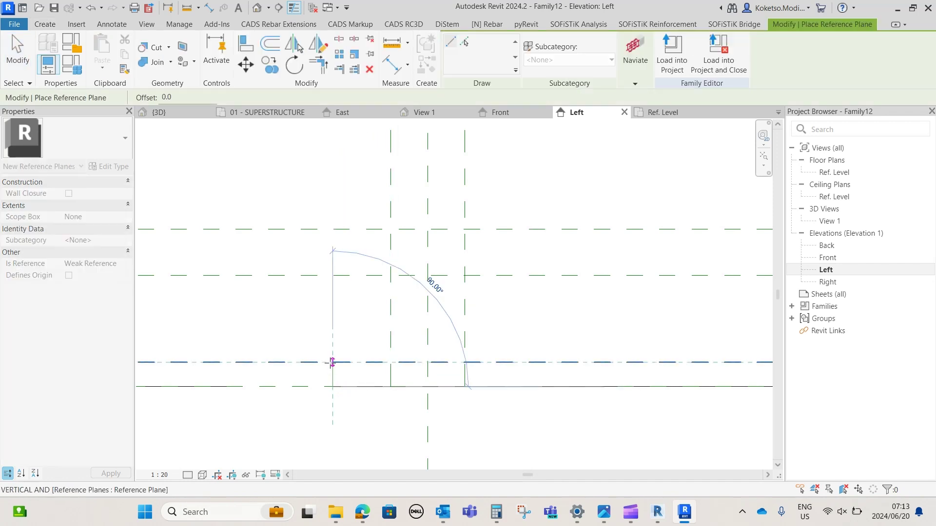
click(332, 362)
click(541, 387)
click(539, 362)
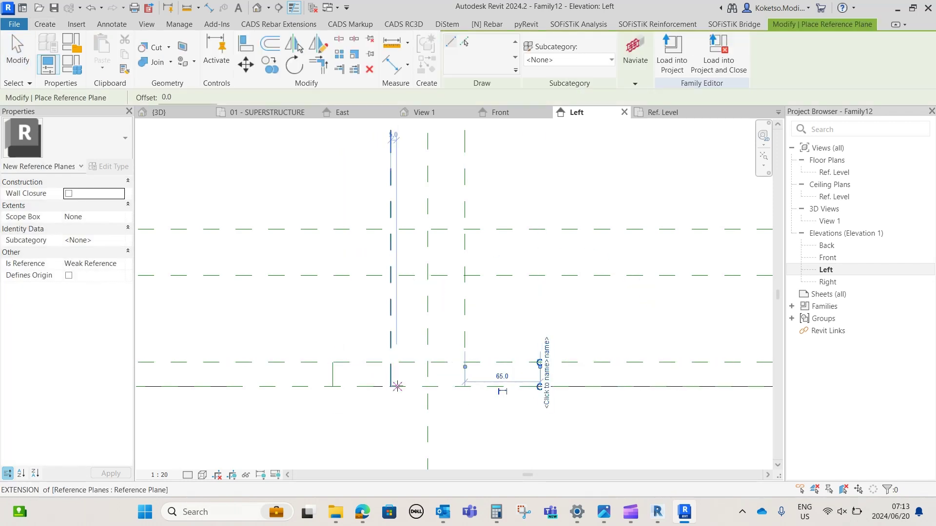
key(Escape)
key(Escape)
click(540, 375)
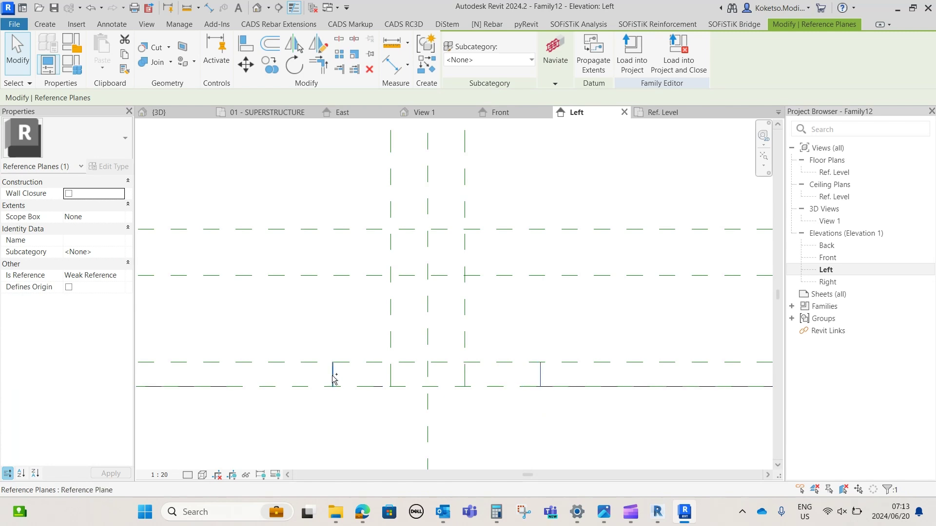
ctrl+click(335, 380)
key(Delete)
- Place short vertical reference planes from Ref. Level to the lowest horizontal plane, about 102 mm left and 132 mm right of centre
click(45, 24)
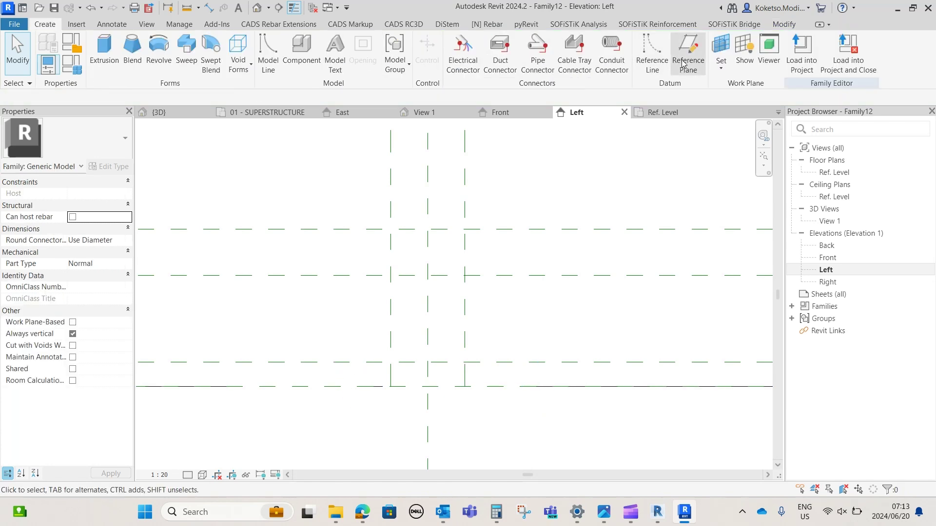
click(688, 53)
click(309, 386)
click(309, 362)
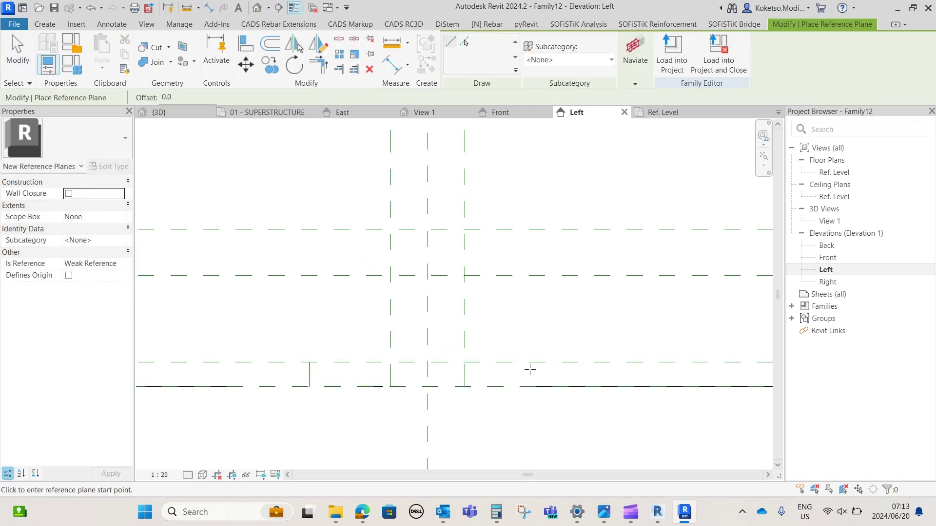
click(581, 386)
click(581, 362)
key(Escape)
key(Escape)
- Set the left short reference plane's distance from the centre plane to 63.5 mm, half of 127 mm
click(310, 388)
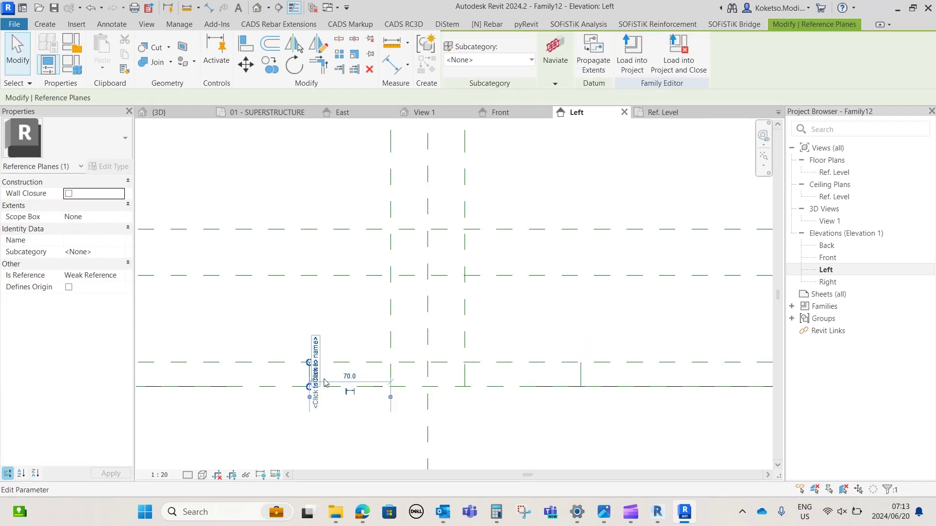
drag(428, 378, 428, 379)
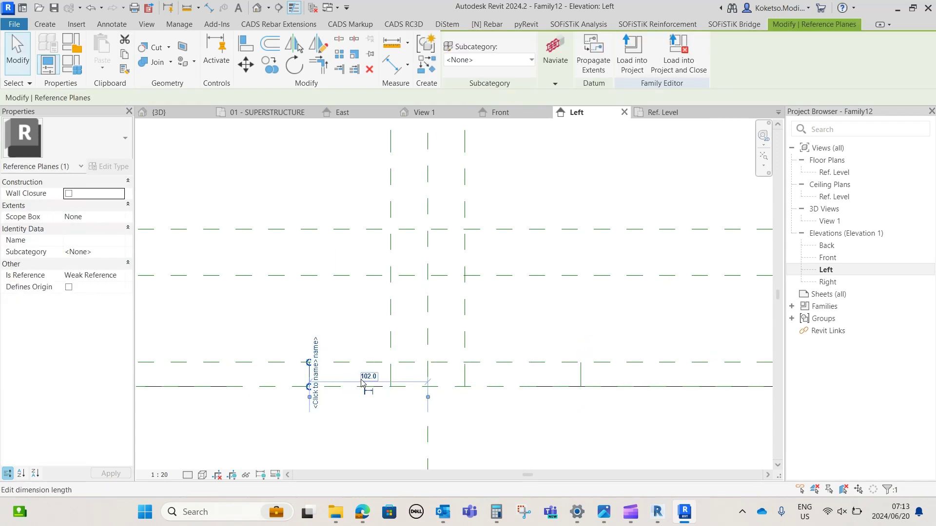
click(364, 378)
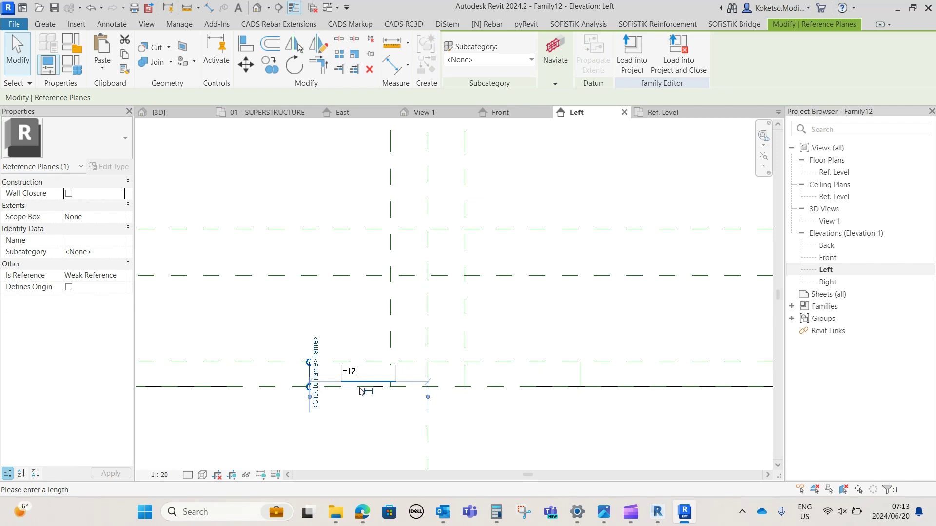
text(=127)
key(Return)
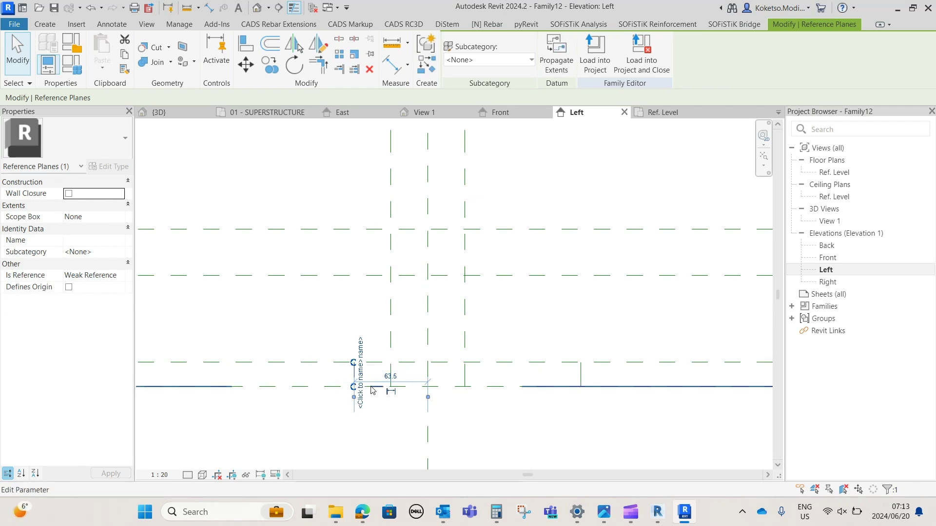
key(Escape)
- Set the right short reference plane's distance from the centre plane to 63.5 mm
click(585, 389)
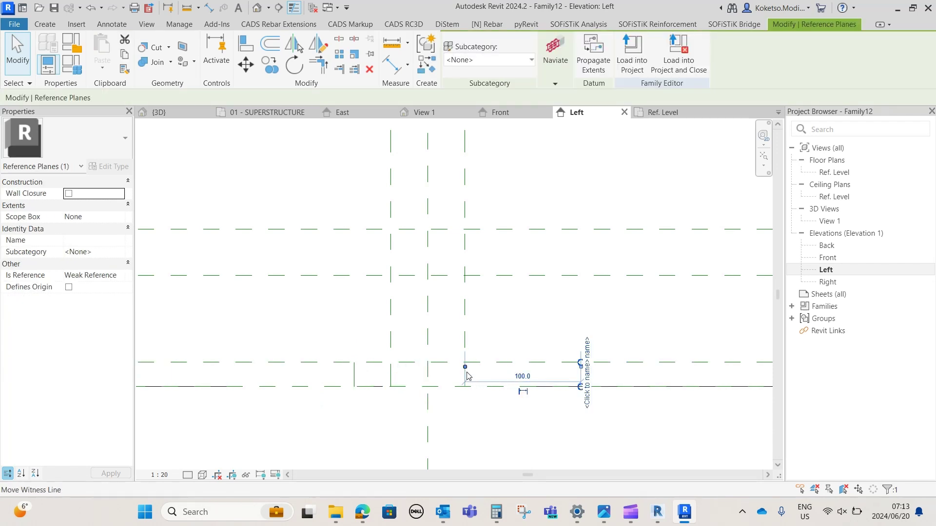
click(503, 376)
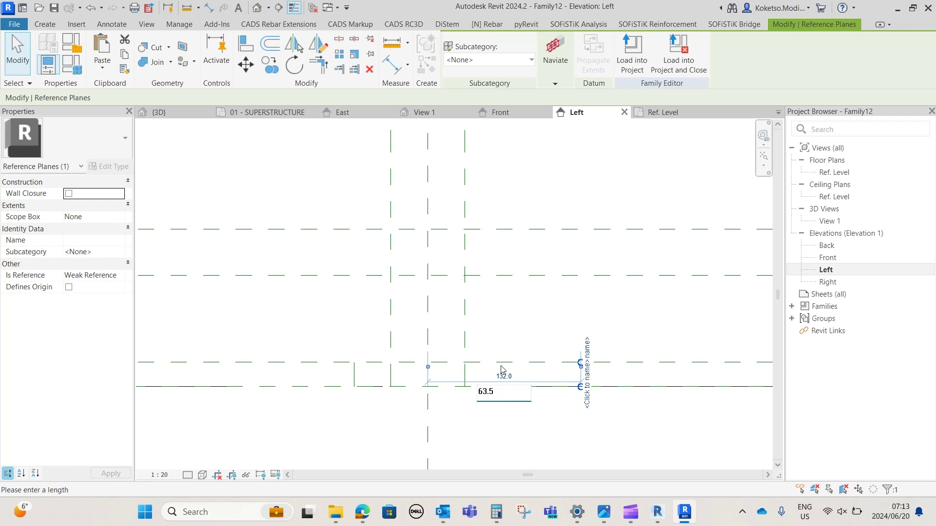
key(Return)
key(Escape)
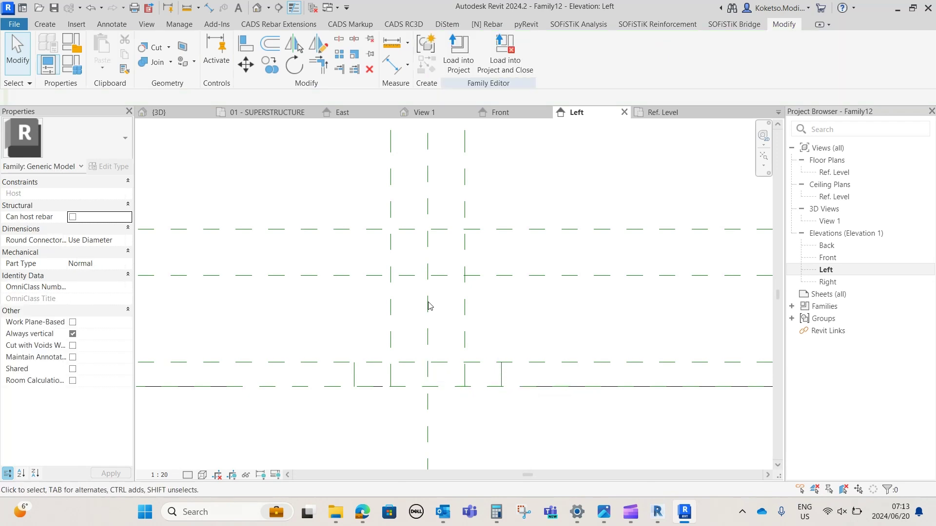
- Start an extrusion and sketch the profile's base line along Ref. Level between the two short outer reference planes
click(45, 24)
click(103, 49)
scroll(470, 422, up, 3)
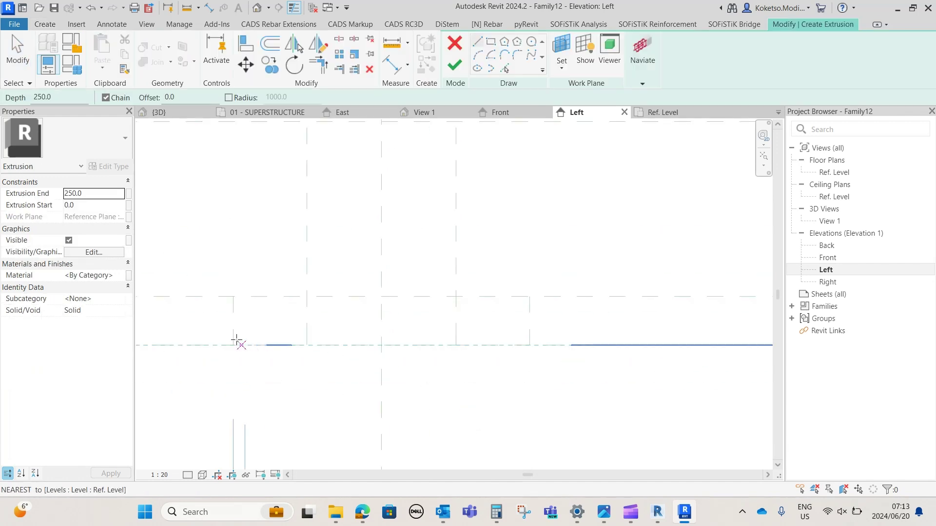
click(233, 345)
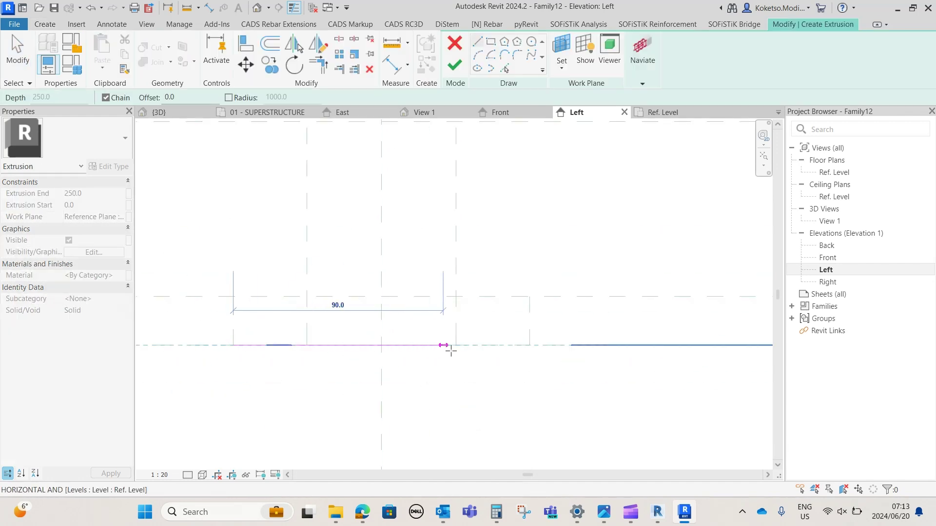
click(530, 346)
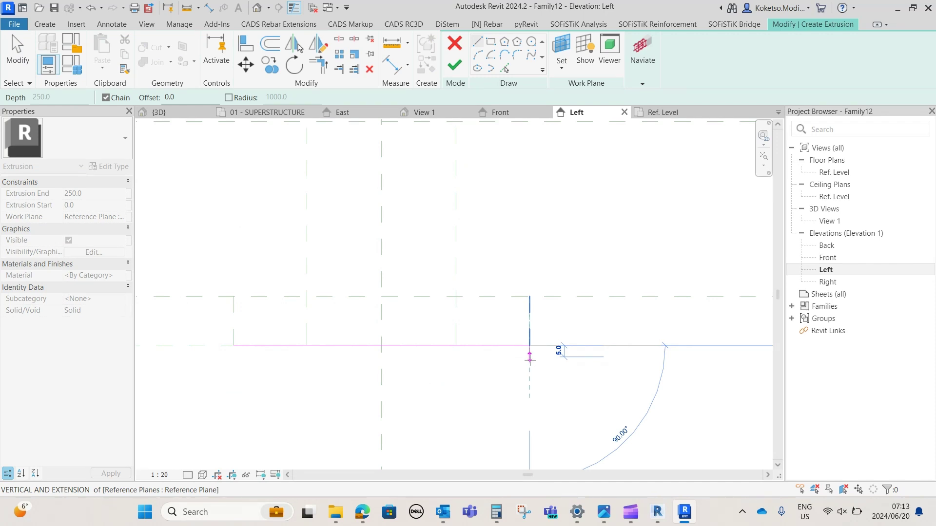
key(Escape)
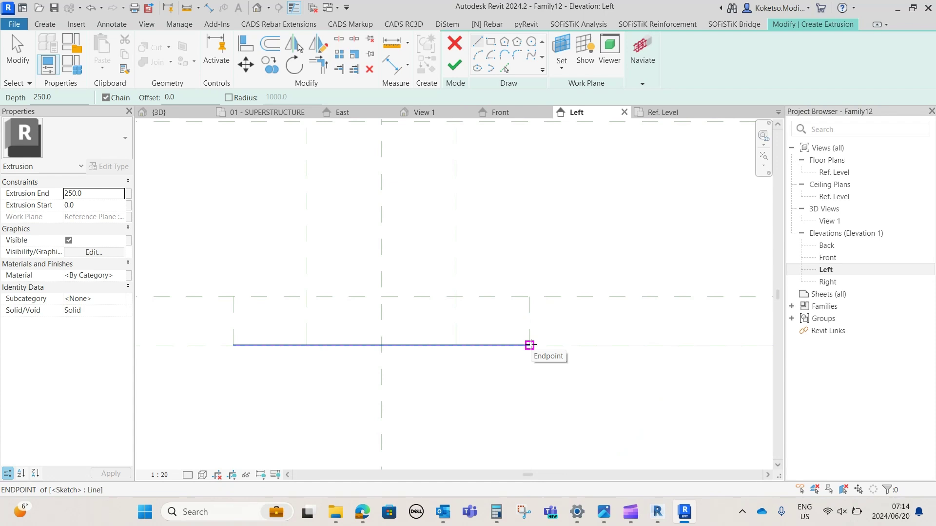
- Sketch a closed 64 by 40 mm rectangle for the rail head between the inner vertical and upper two horizontal reference planes
scroll(460, 344, down, 2)
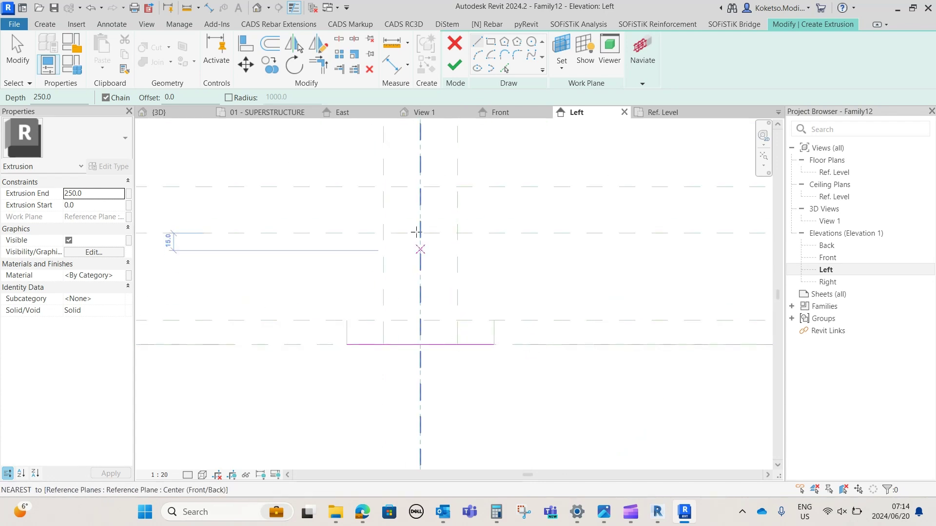
scroll(416, 207, up, 2)
scroll(376, 202, down, 3)
scroll(366, 180, up, 2)
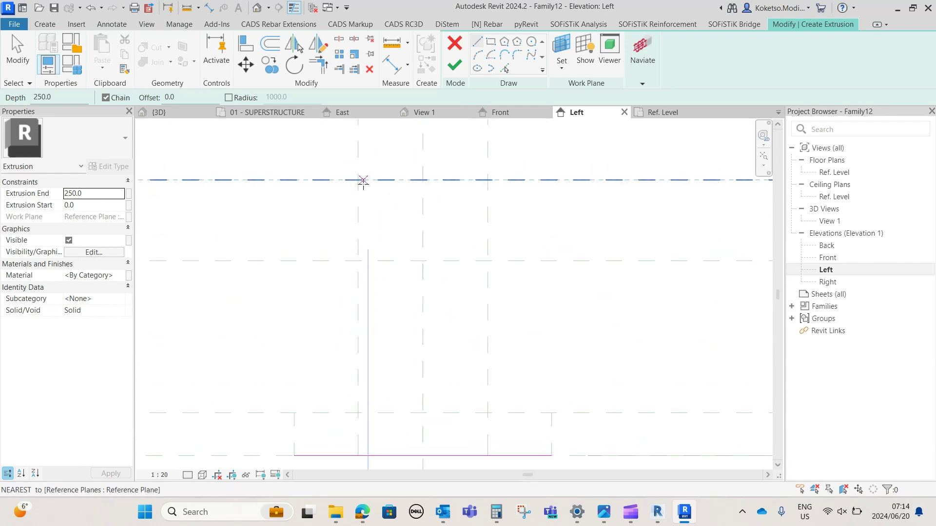
click(357, 180)
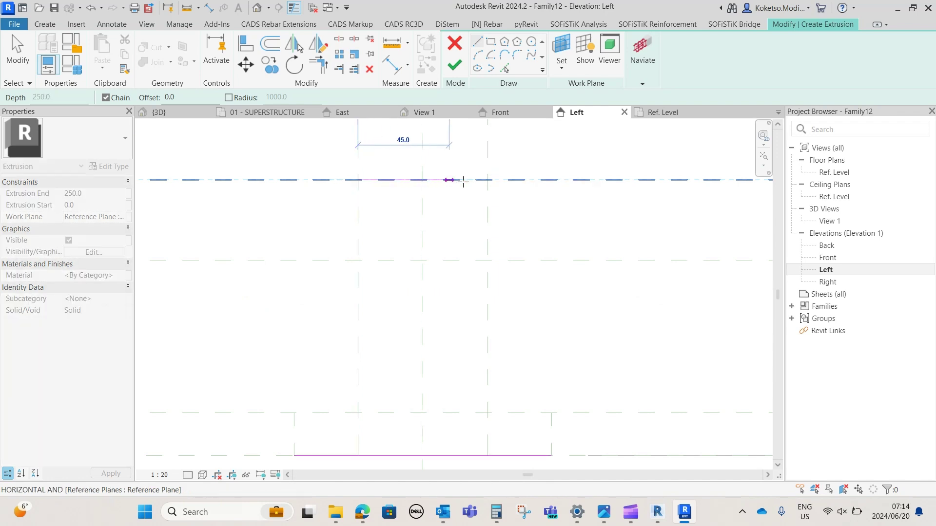
click(488, 180)
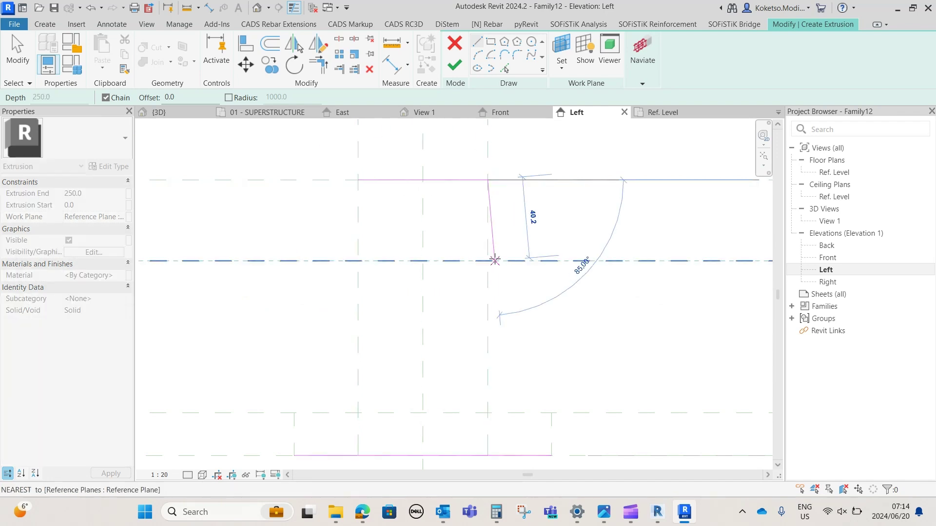
click(487, 261)
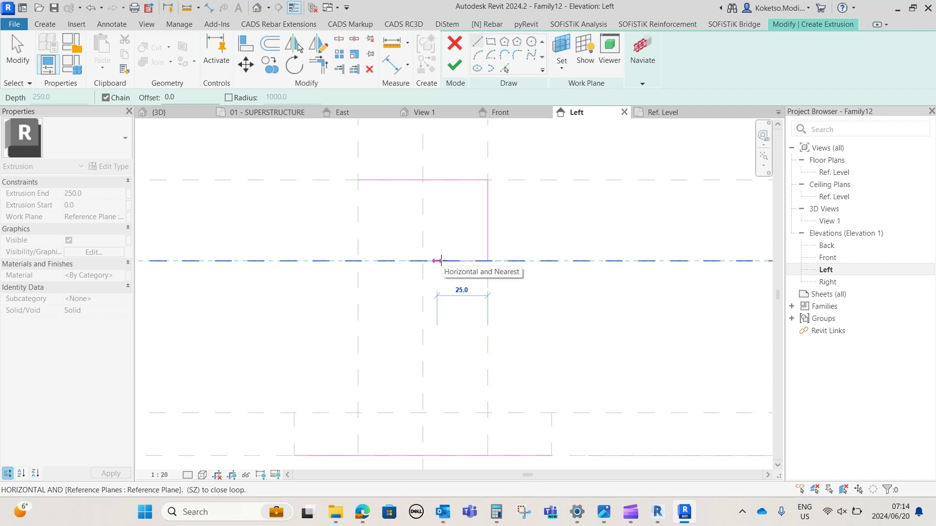
click(358, 261)
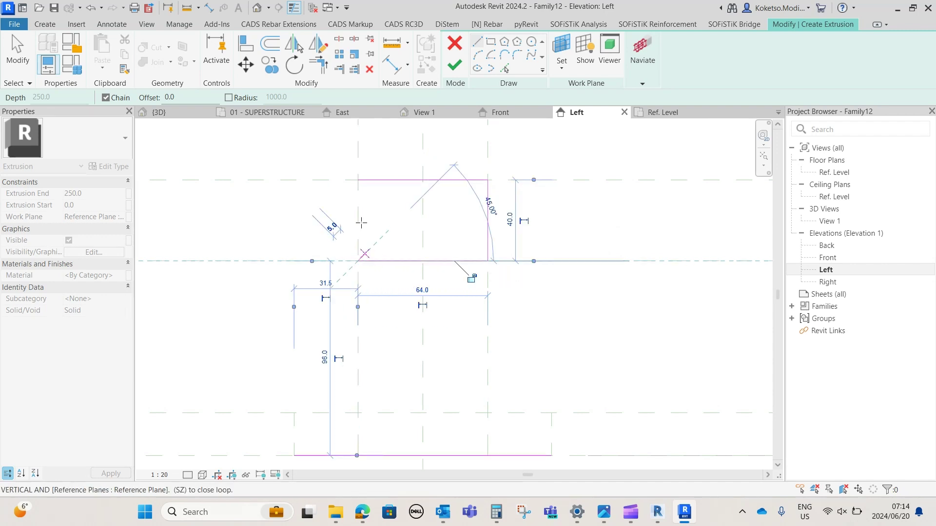
click(358, 180)
- Sketch the web's left vertical line 75 mm down from the head's underside to the next horizontal plane, 20 mm from the head's left edge
mouse_move(414, 297)
middle_down()
mouse_move(384, 200)
mouse_move(396, 393)
middle_up()
scroll(382, 270, down, 2)
scroll(382, 270, down, 1)
scroll(386, 362, down, 1)
scroll(385, 359, up, 1)
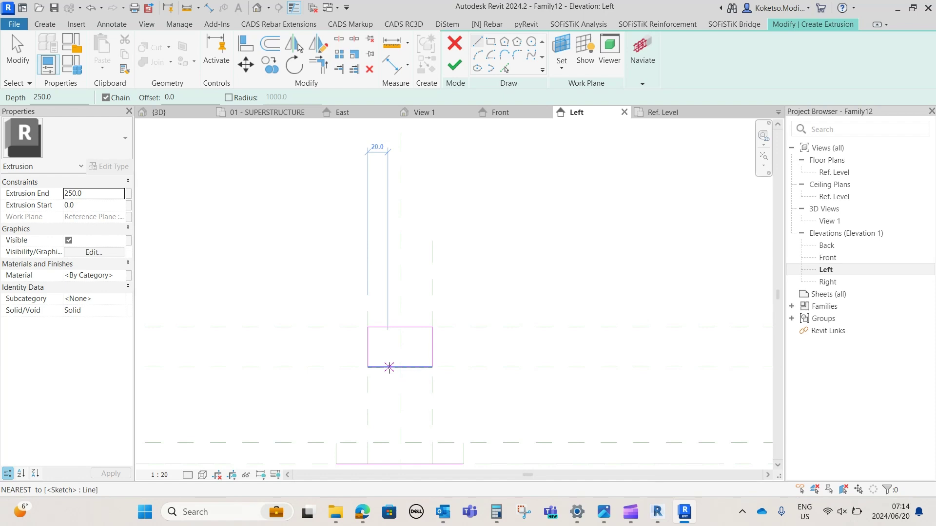
click(388, 367)
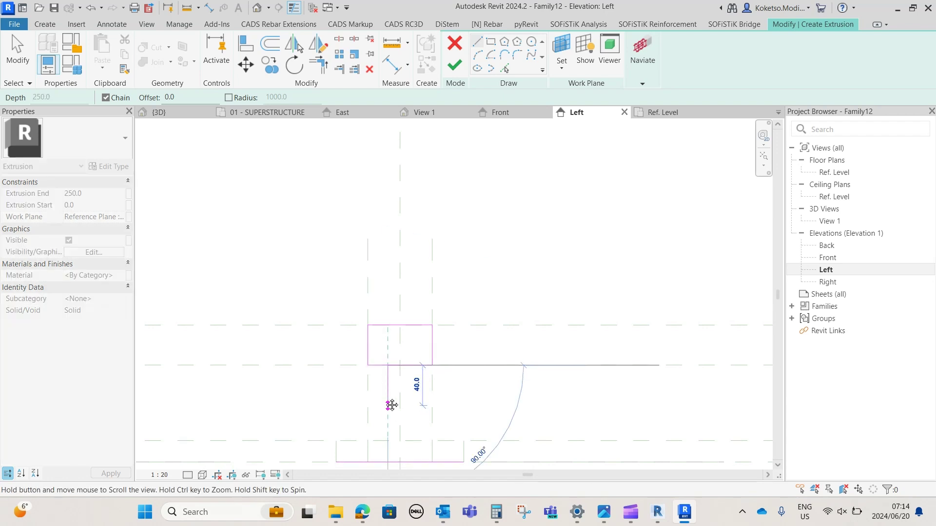
scroll(389, 404, up, 2)
middle_drag(388, 403, 382, 307)
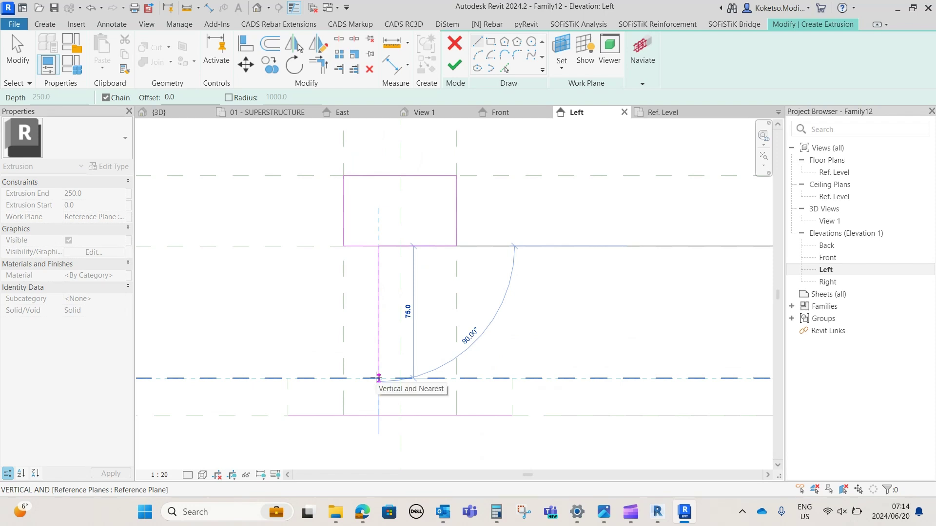
click(379, 377)
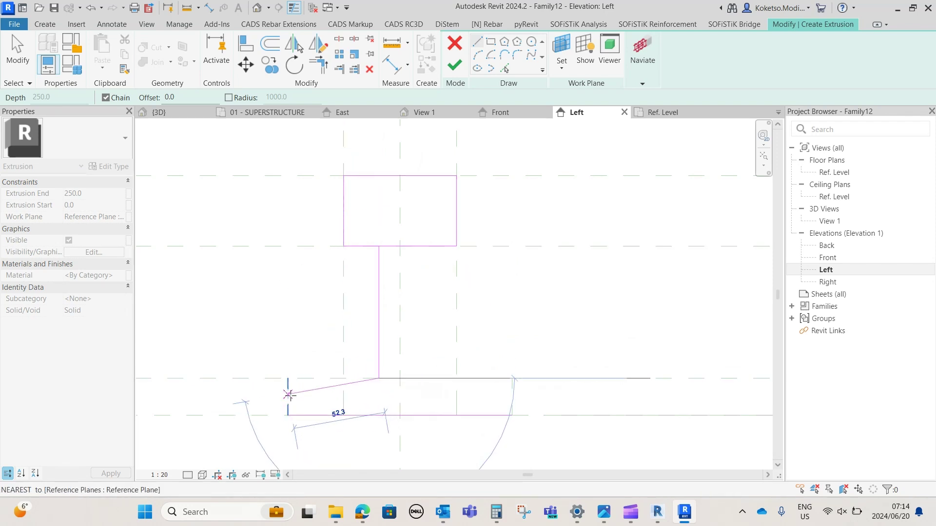
middle_drag(288, 388, 304, 314)
key(Escape)
middle_drag(440, 189, 438, 236)
scroll(439, 236, down, 1)
key(Escape)
- Mirror the web's left vertical line about the vertical centre reference plane
click(404, 258)
click(295, 45)
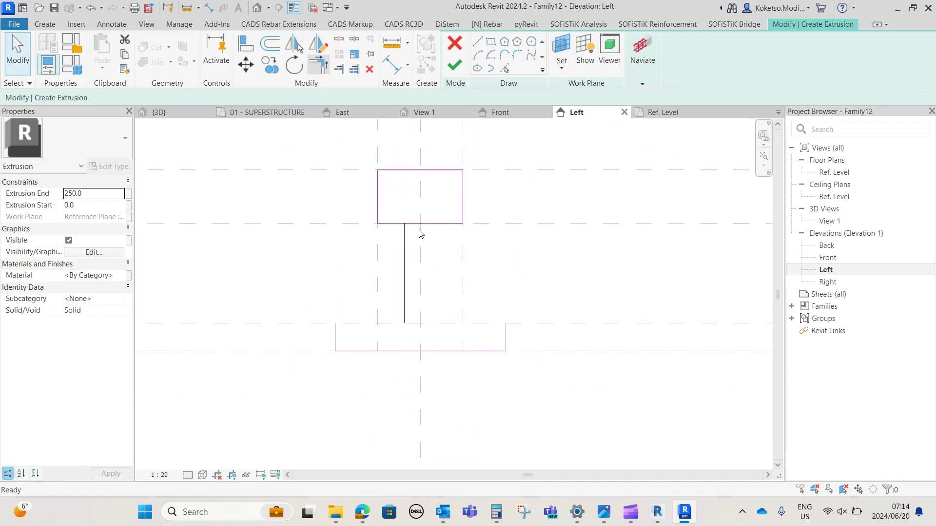
click(425, 277)
click(448, 344)
scroll(448, 343, up, 2)
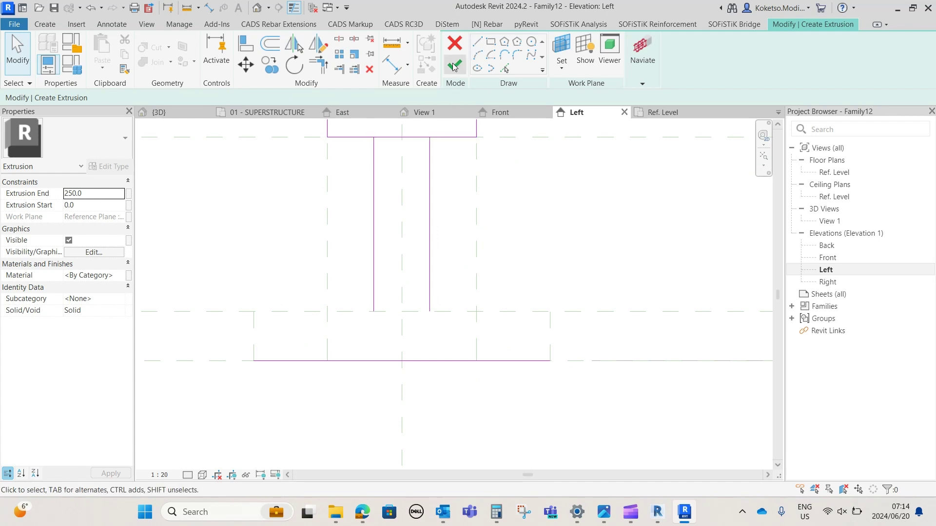
- Sketch the foot's right side: a 5 mm vertical edge from the base line's end and a sloping line to the right web line's lower end
click(478, 44)
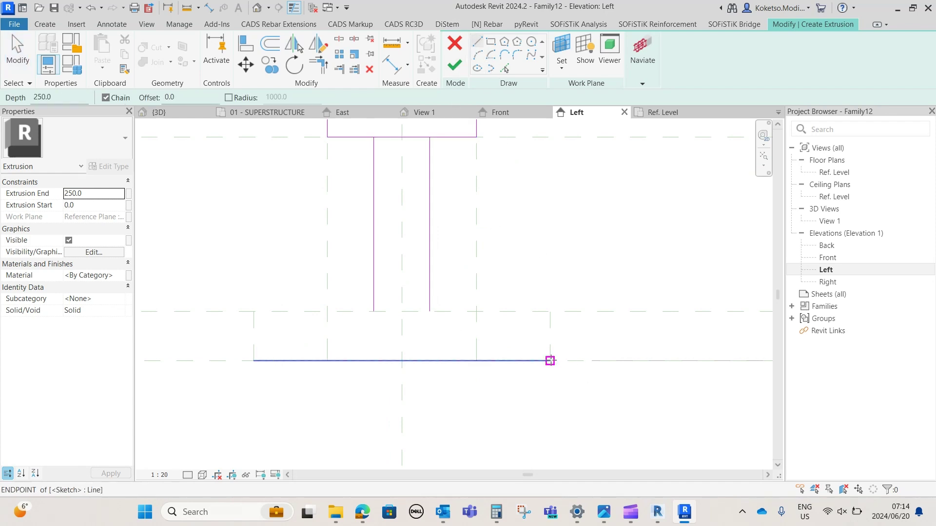
click(550, 361)
scroll(550, 361, up, 2)
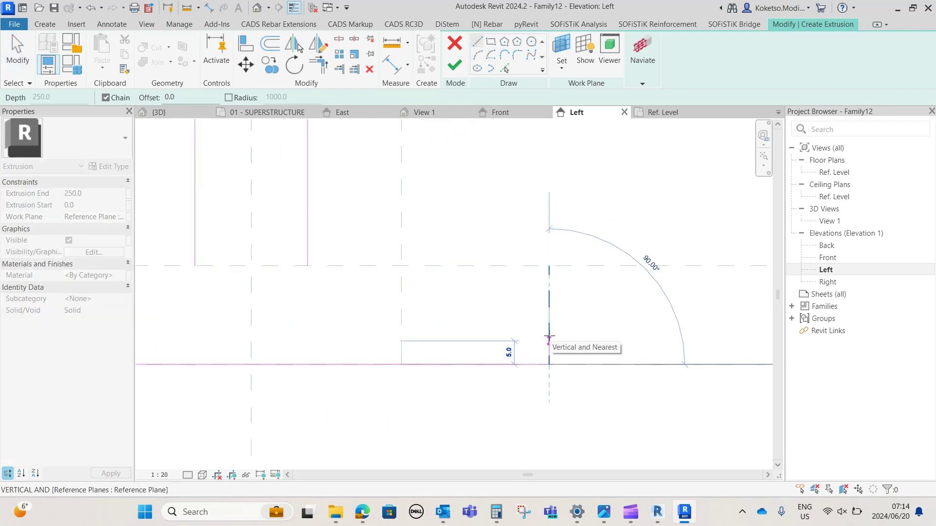
click(550, 341)
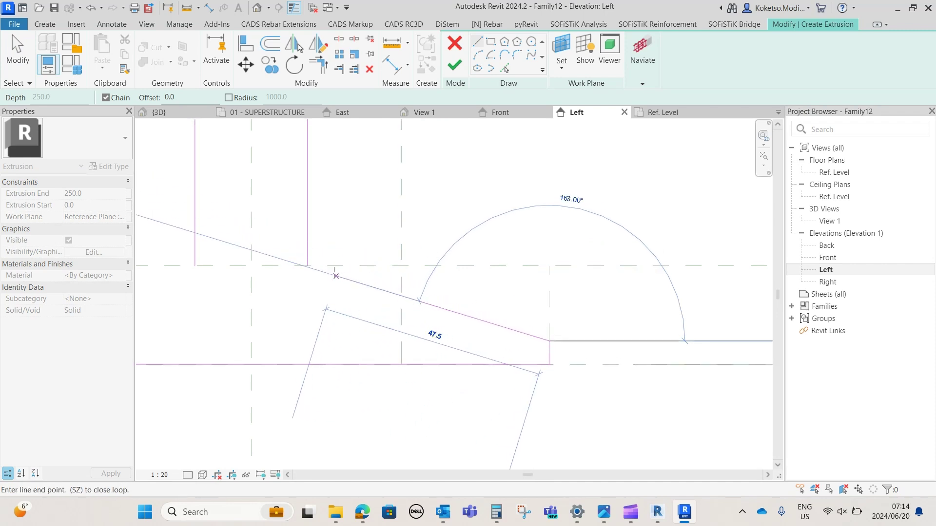
click(308, 265)
middle_drag(388, 339, 403, 342)
key(Escape)
key(Escape)
- Mirror the foot's right vertical edge and sloping line about the vertical centre reference plane
scroll(596, 311, down, 2)
mouse_move(627, 306)
mouse_down()
mouse_move(502, 351)
mouse_move(500, 336)
mouse_up()
click(294, 44)
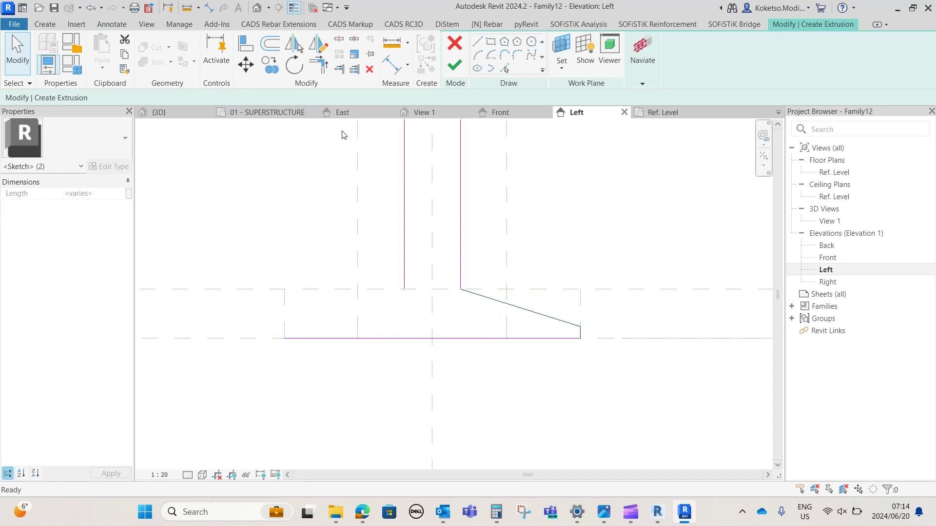
click(435, 312)
scroll(407, 338, down, 1)
key(Escape)
scroll(407, 338, down, 1)
middle_drag(455, 264, 431, 321)
scroll(430, 238, up, 2)
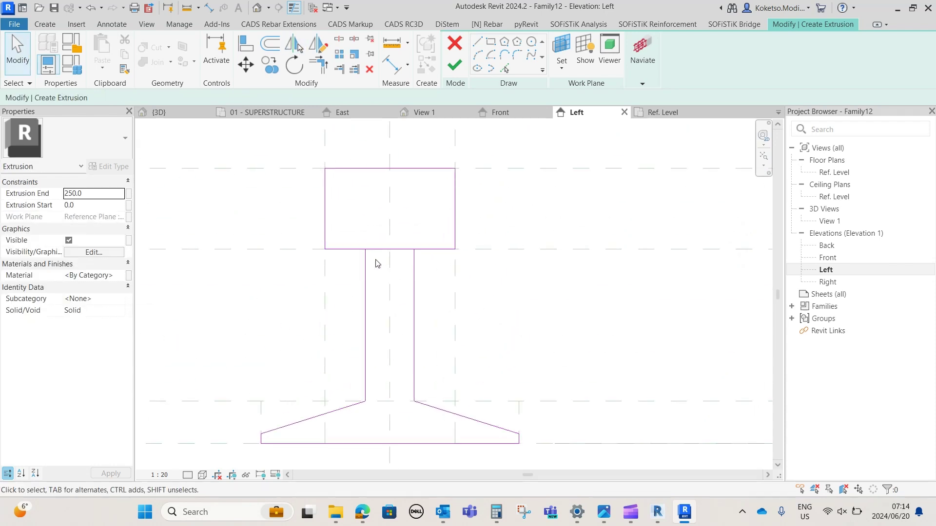
- Split the rail head's lower line at both web lines and delete the segment between them
key(s)
key(l)
scroll(382, 267, up, 2)
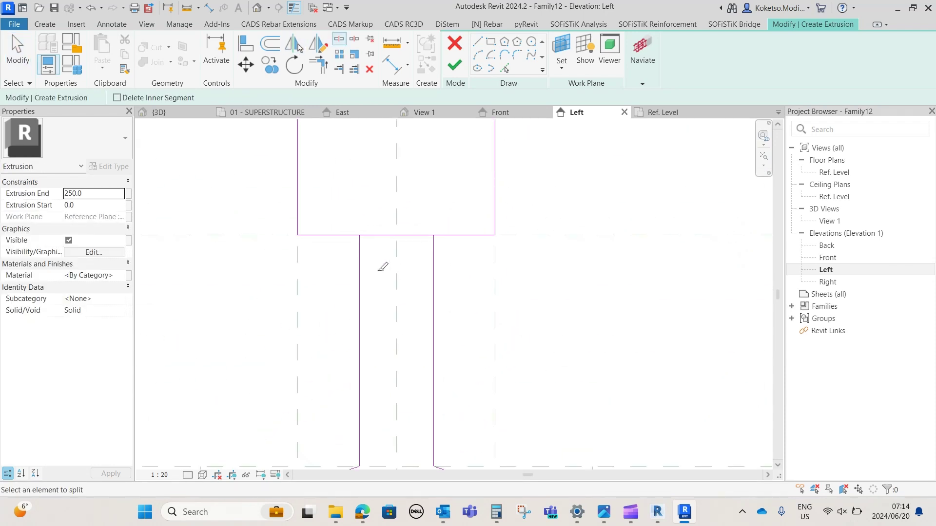
click(360, 235)
click(433, 235)
key(Escape)
click(394, 235)
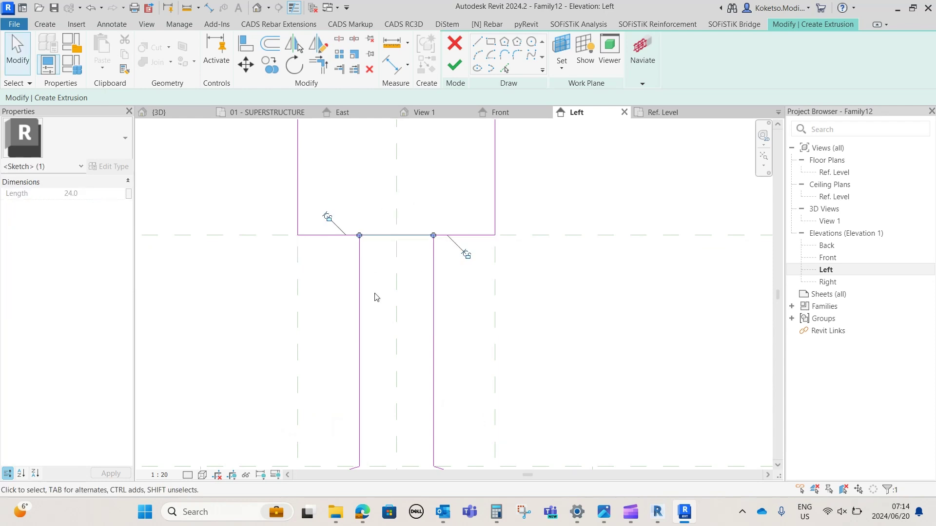
click(370, 69)
scroll(387, 215, down, 2)
scroll(399, 227, up, 1)
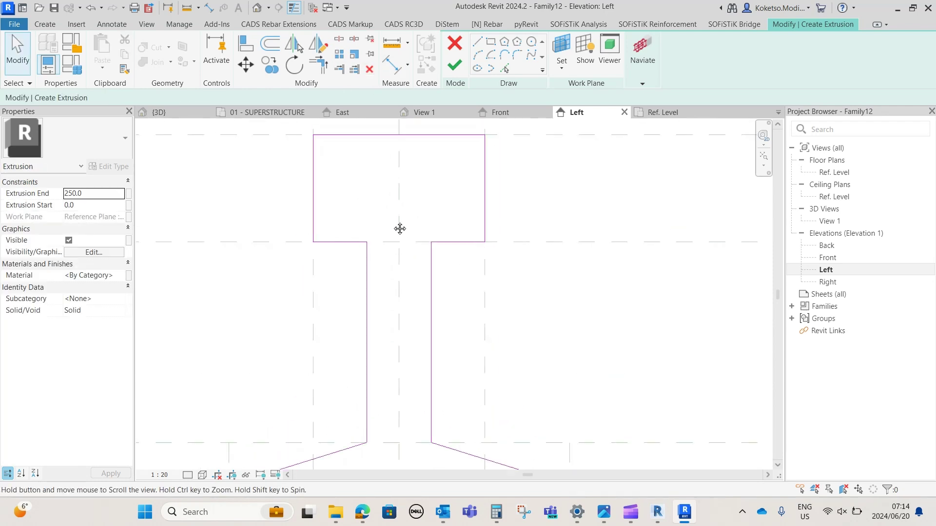
middle_drag(399, 227, 405, 250)
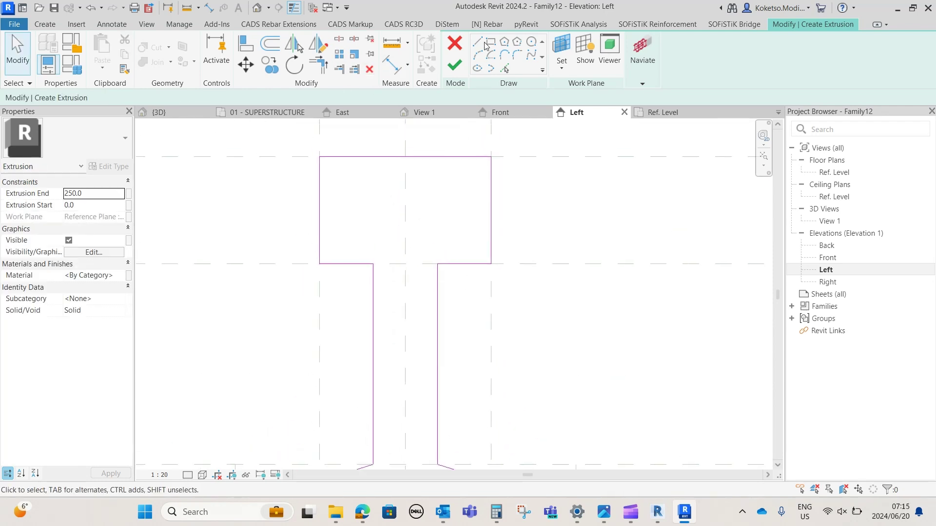
- Round both upper corners of the rail head with fillet arcs of radius 11 mm
click(516, 56)
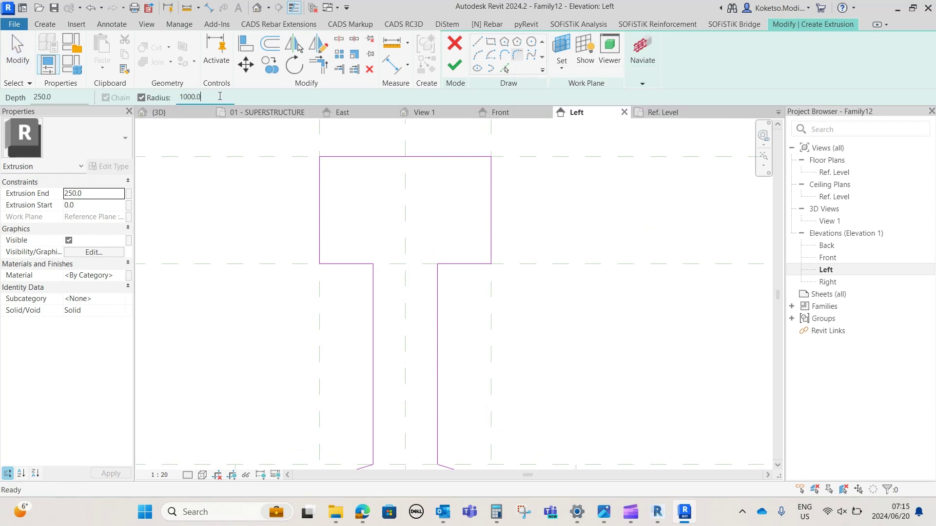
click(209, 95)
text(11)
click(401, 157)
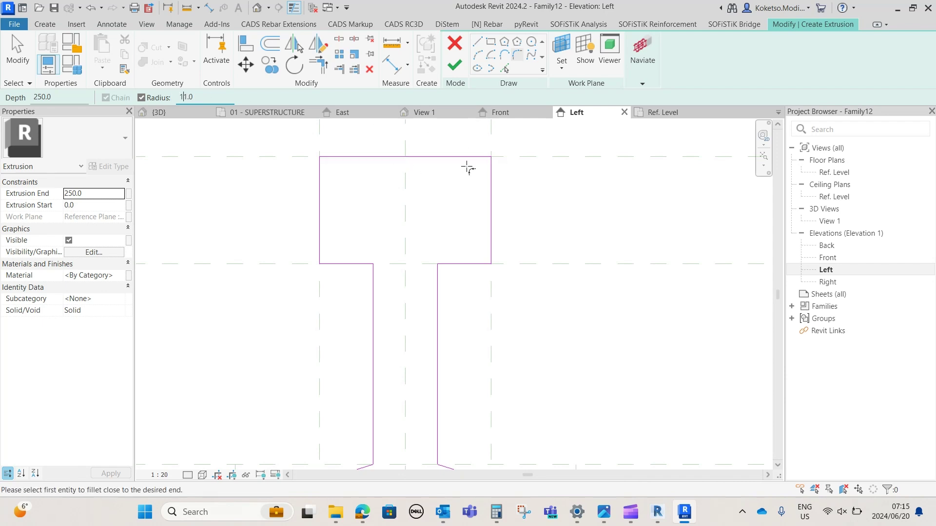
click(492, 176)
click(321, 164)
click(325, 157)
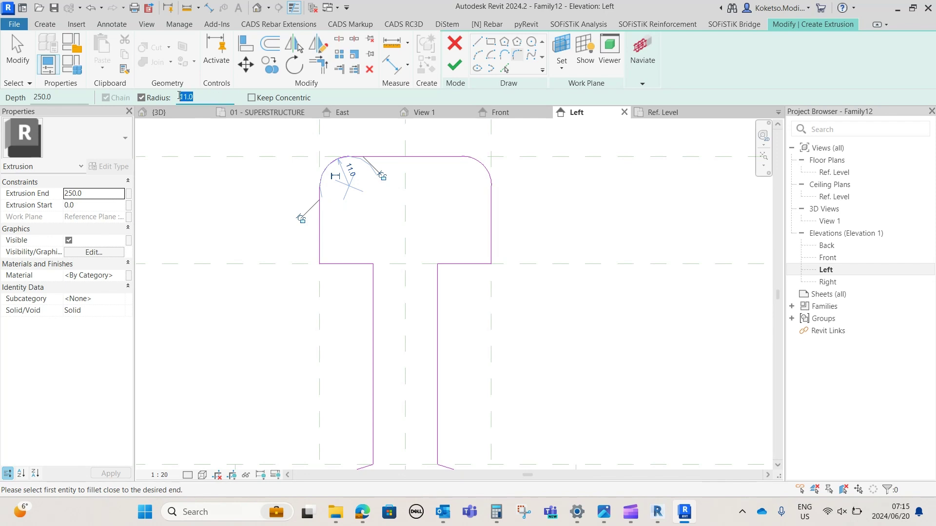
- Round both lower outer corners of the rail head with 3 mm radius fillet arcs
click(328, 264)
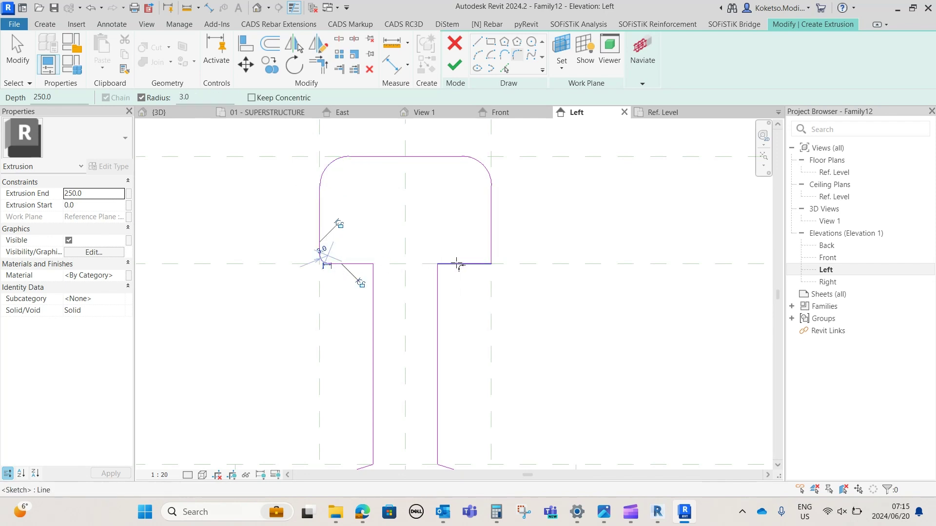
click(475, 264)
click(492, 254)
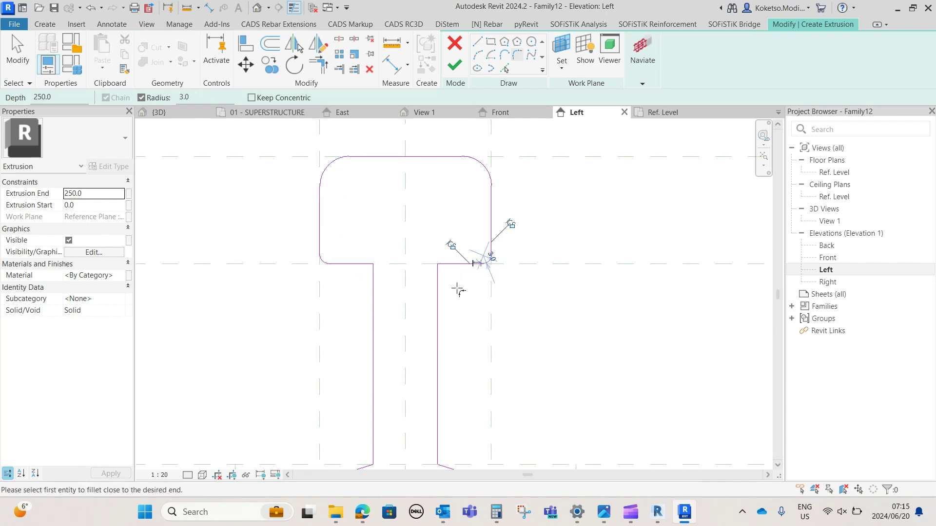
- Fillet both inner corners between the rail head's underside and the web with a 10 mm radius
click(204, 96)
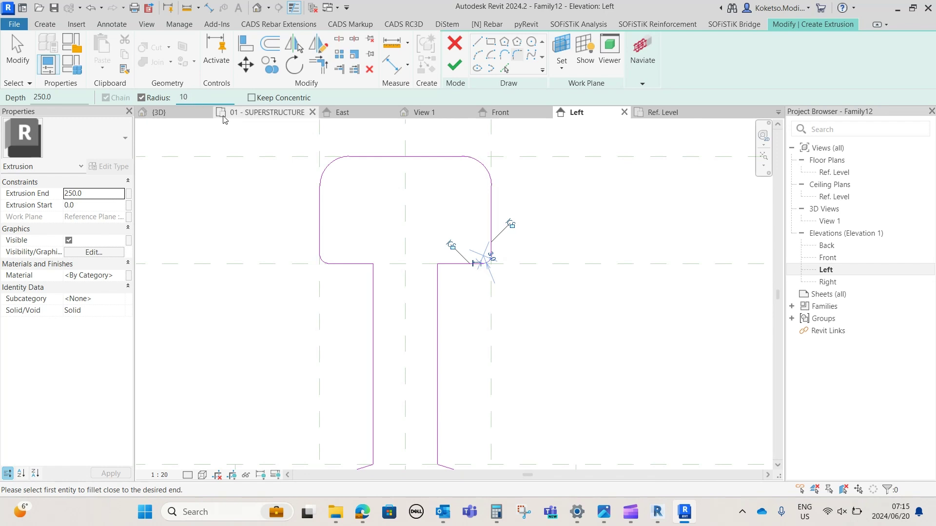
click(443, 264)
click(437, 274)
click(374, 276)
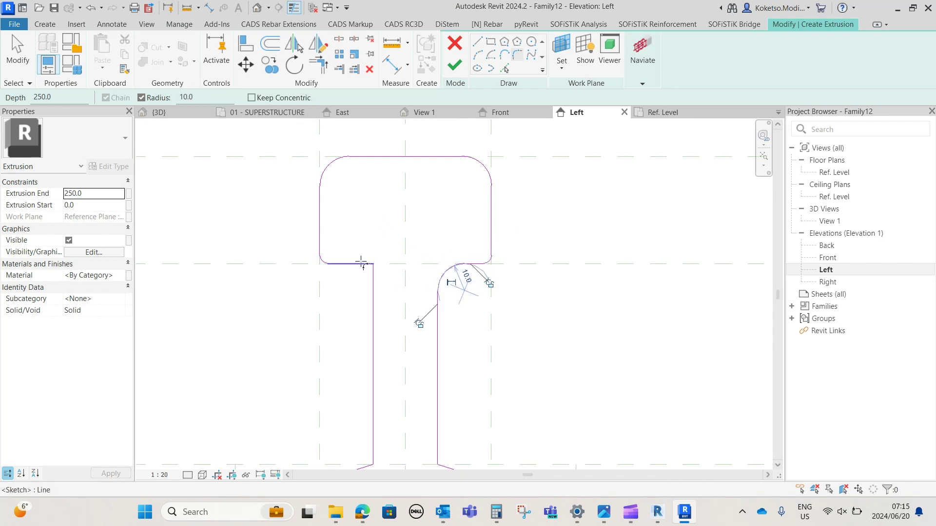
click(361, 264)
- Fillet the junctions of the web lines and the foot's sloping lines on both sides with a 10 mm radius
scroll(392, 265, down, 3)
scroll(378, 328, up, 3)
middle_drag(399, 367, 422, 288)
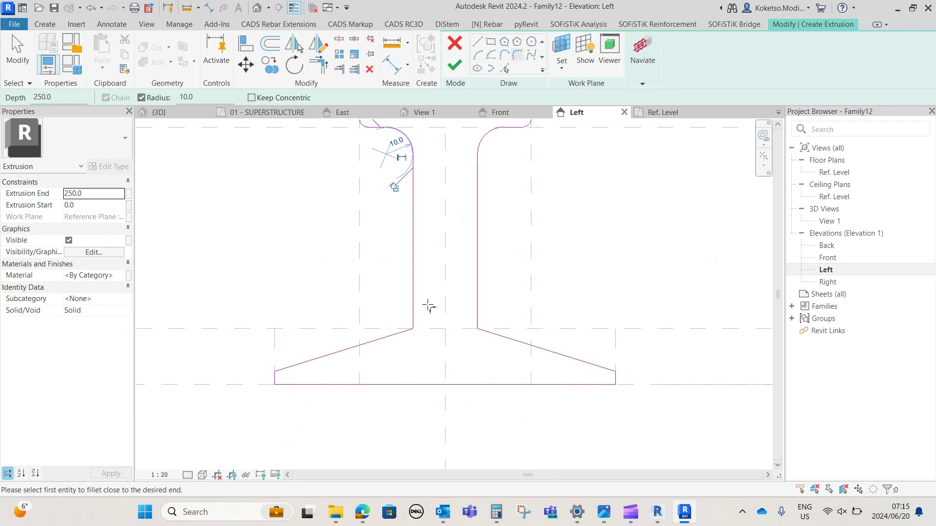
click(411, 283)
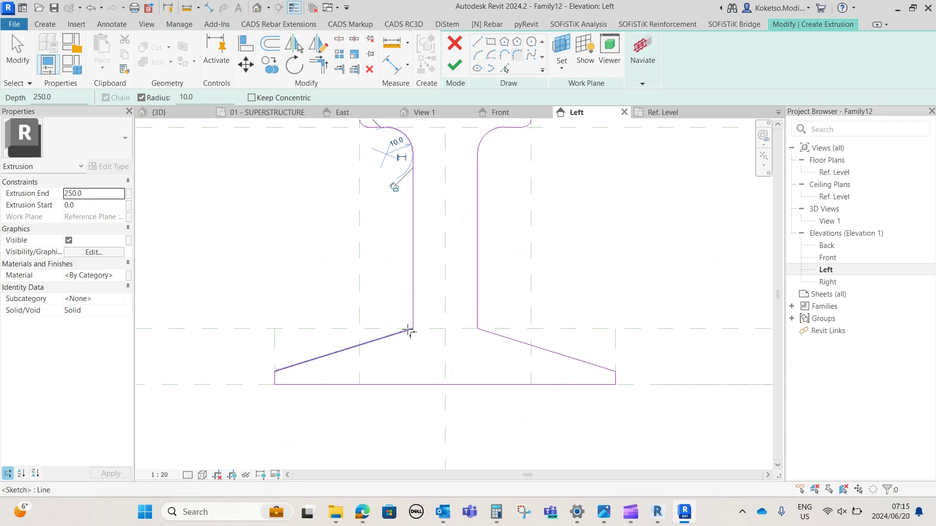
click(405, 332)
click(493, 335)
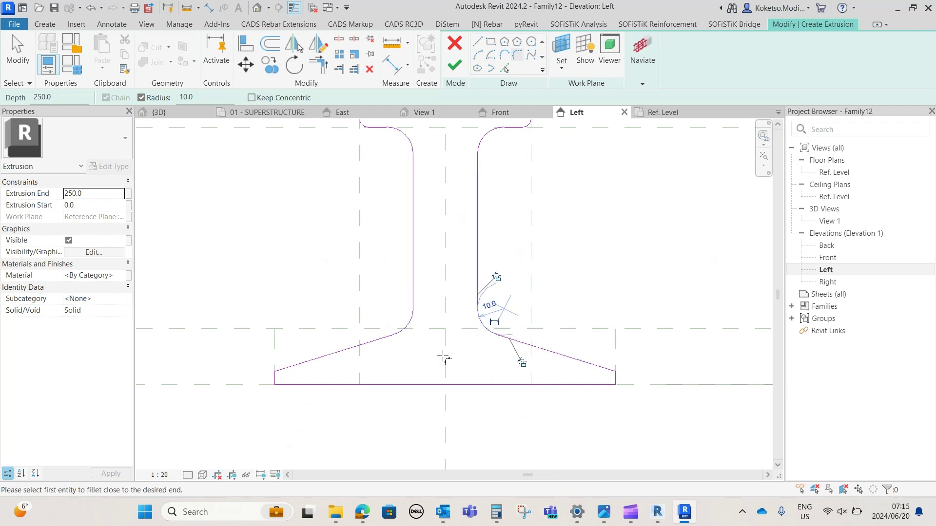
- Round the upper outer corners of the rail foot on both sides with 3 mm radius fillet arcs
middle_drag(443, 356, 448, 321)
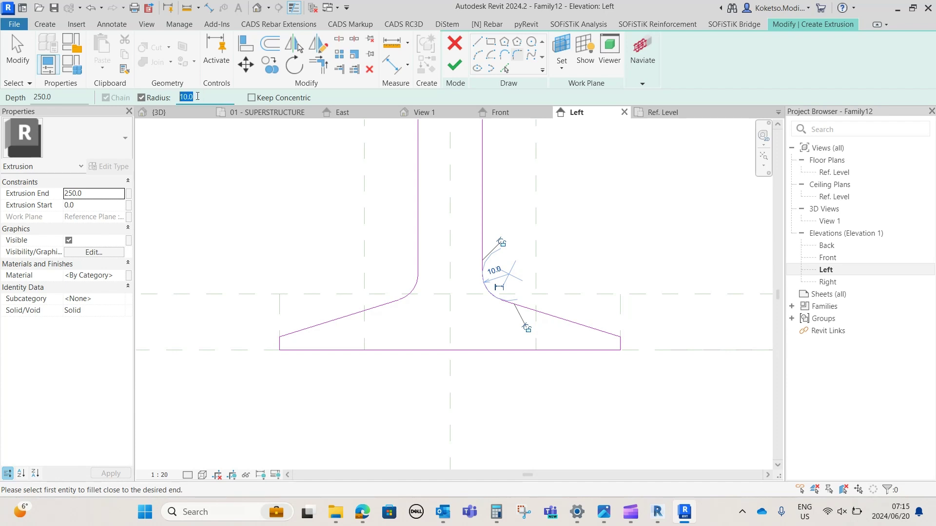
click(282, 343)
click(604, 333)
click(620, 344)
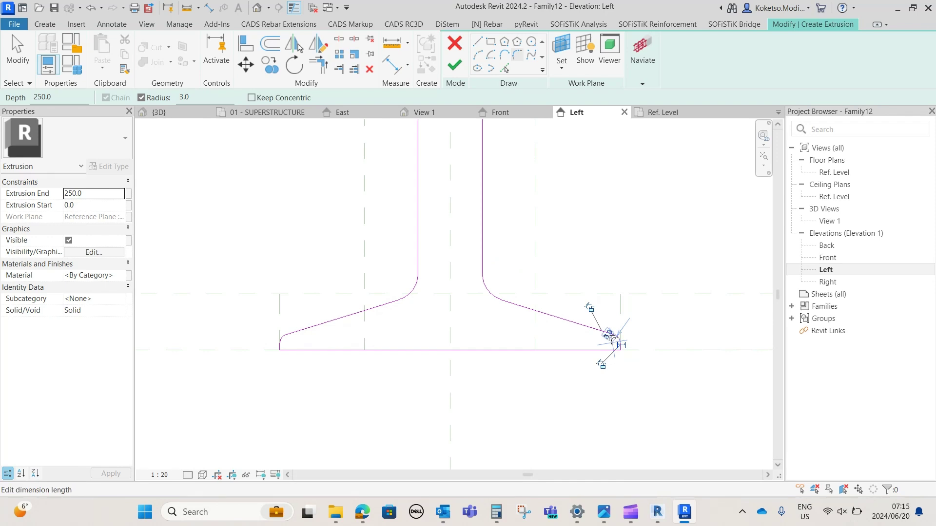
scroll(485, 328, down, 3)
key(Escape)
middle_drag(504, 211, 460, 253)
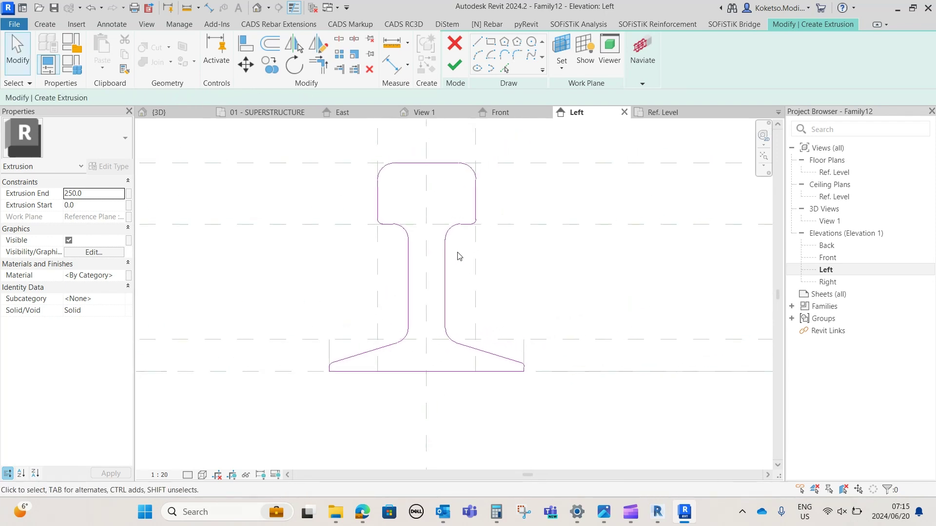
- Search the material library for IRON and assign the Iron, Cast material to the extrusion
click(131, 281)
click(123, 275)
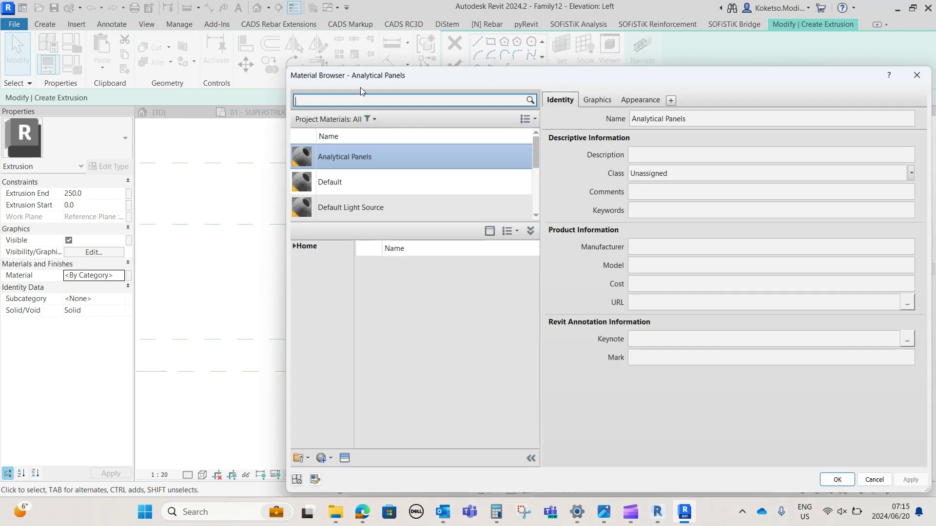
text(IRON)
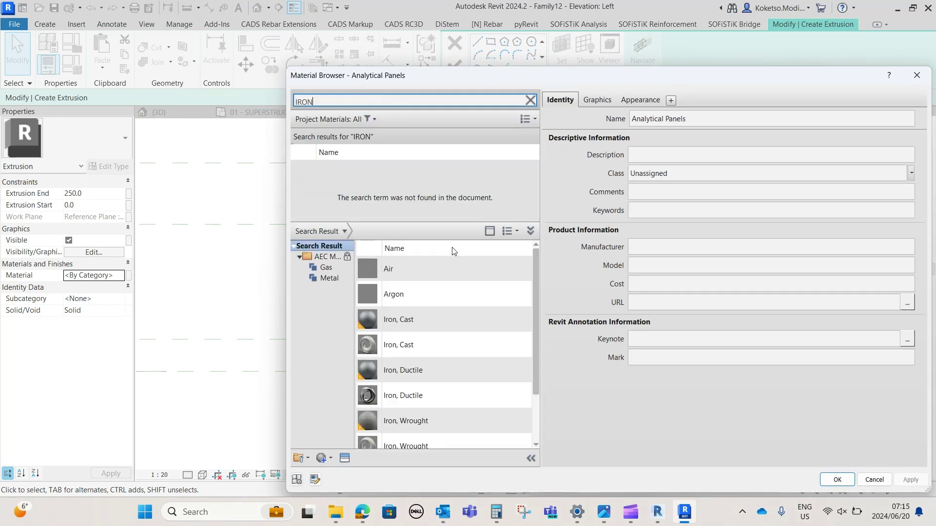
click(512, 345)
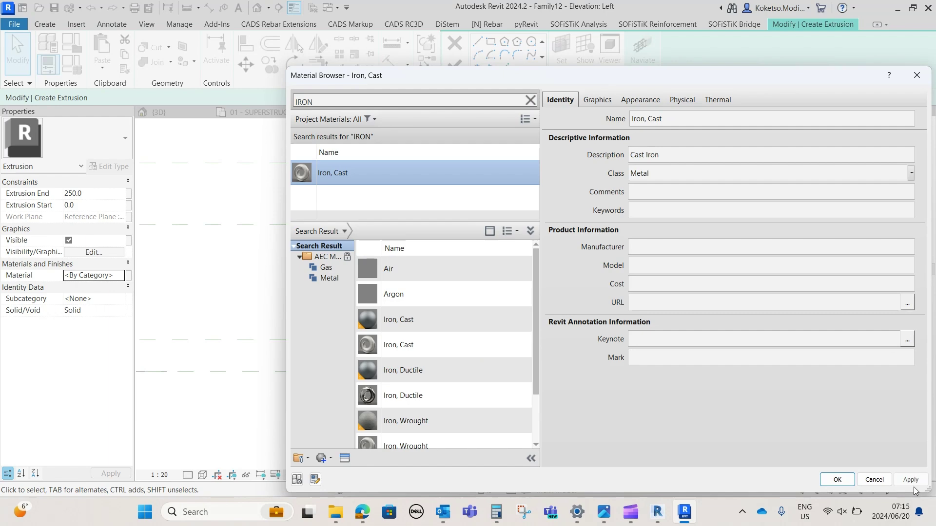
click(908, 480)
click(836, 480)
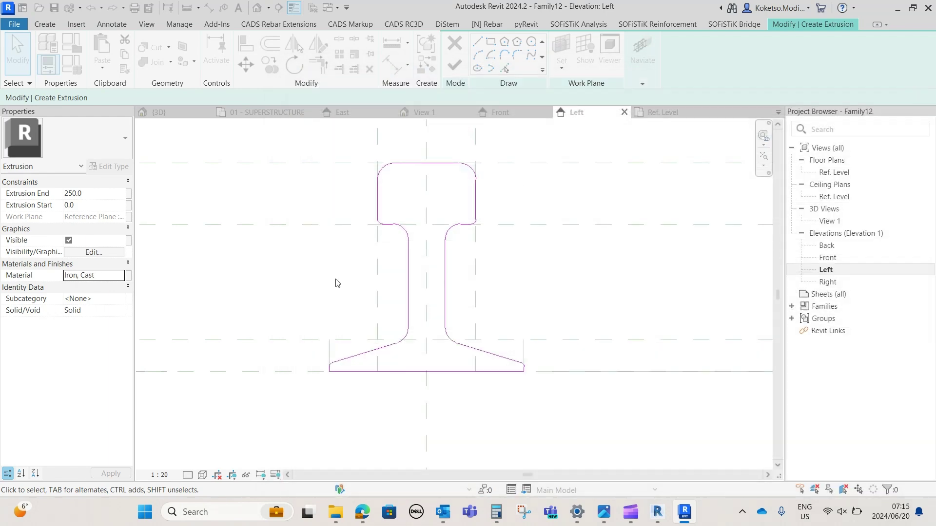
- Change the Left elevation to a shaded visual style and finish the rail extrusion sketch
click(202, 474)
click(229, 437)
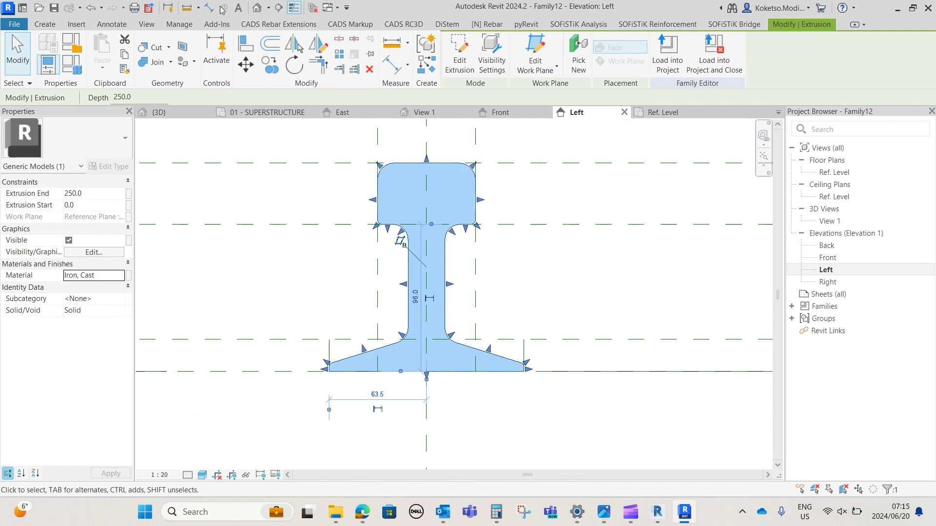
- Show the whole rail in the family's 3D view and display it in the Realistic visual style
click(449, 111)
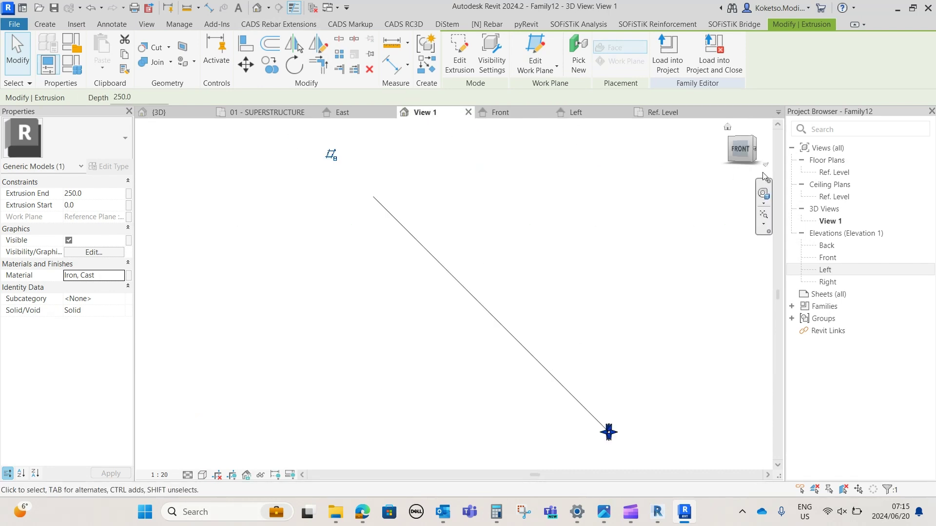
click(640, 447)
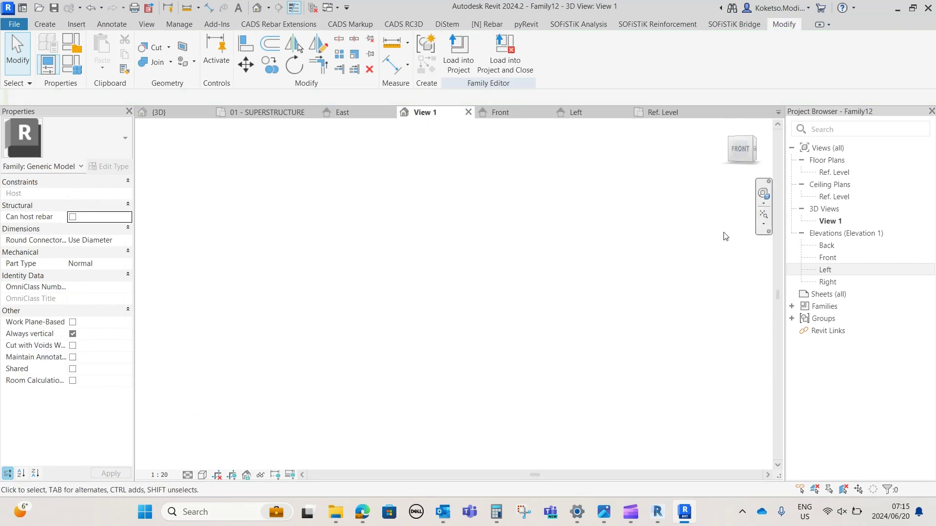
click(764, 215)
scroll(503, 314, down, 3)
shift+middle_drag(561, 342, 433, 359)
scroll(433, 359, down, 2)
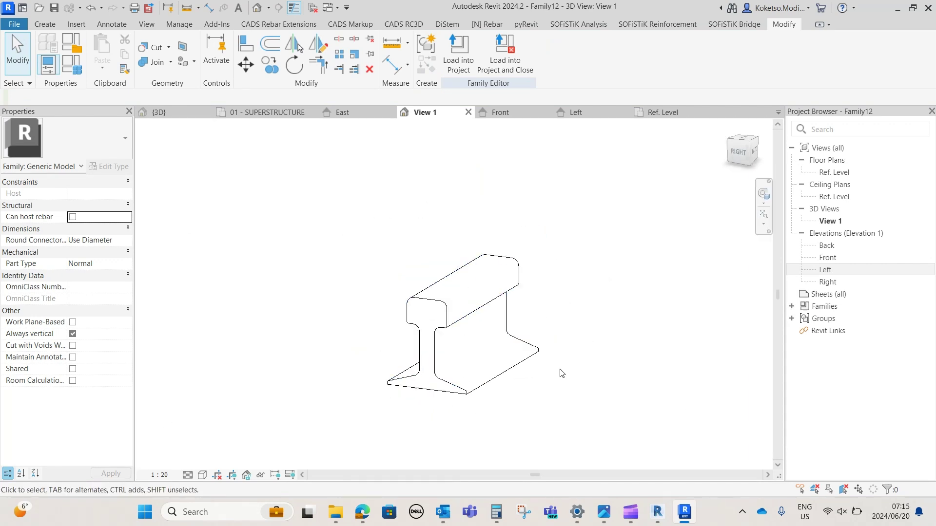
shift+middle_drag(560, 373, 155, 440)
click(188, 475)
click(202, 474)
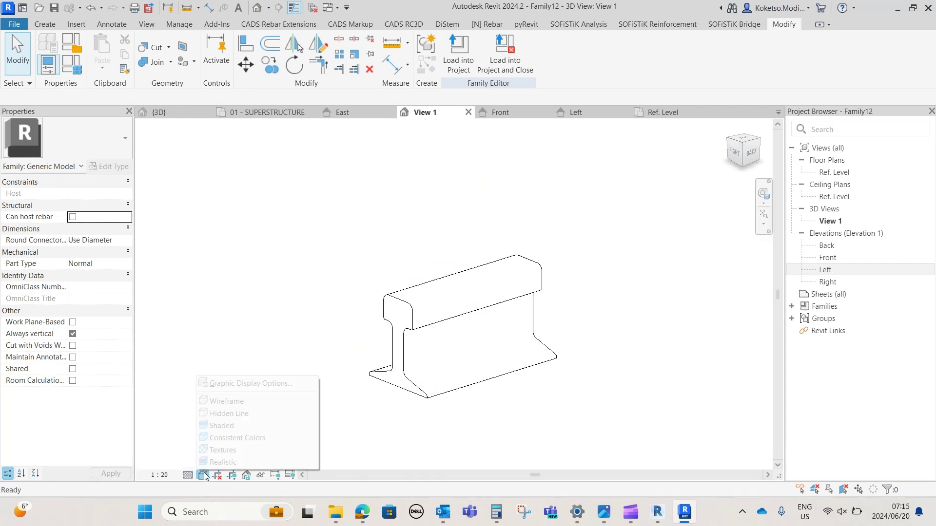
click(220, 459)
click(202, 475)
click(219, 460)
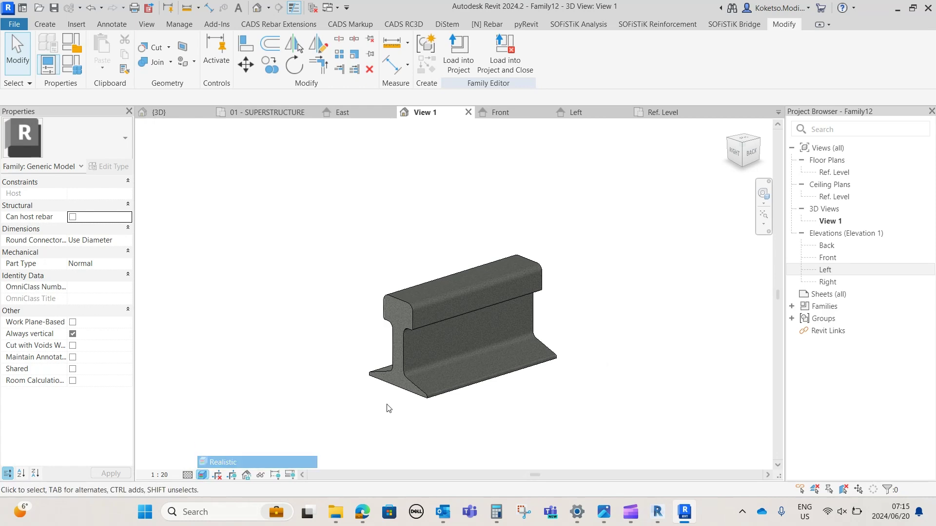
shift+middle_drag(543, 393, 574, 341)
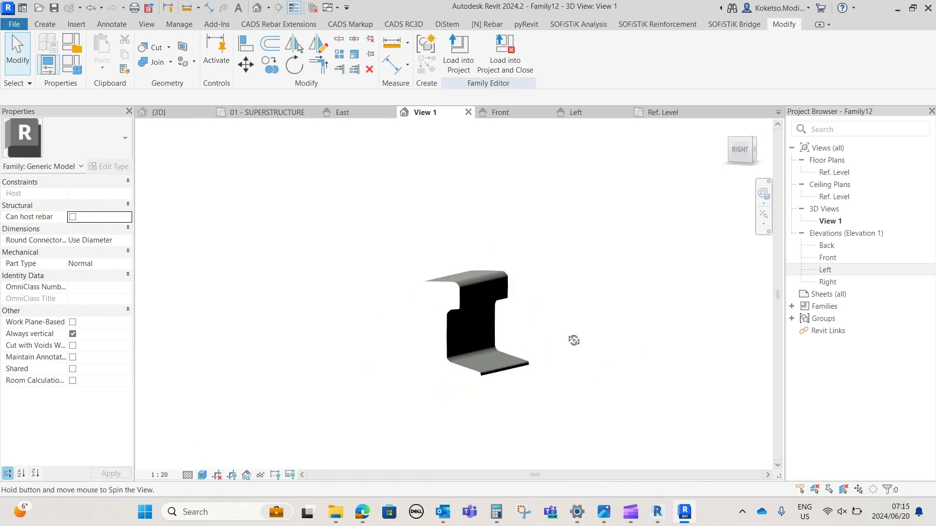
- In the Ref. Level plan, draw vertical reference planes about 1448 mm and 1600 mm either side of the centre plane
double_click(835, 172)
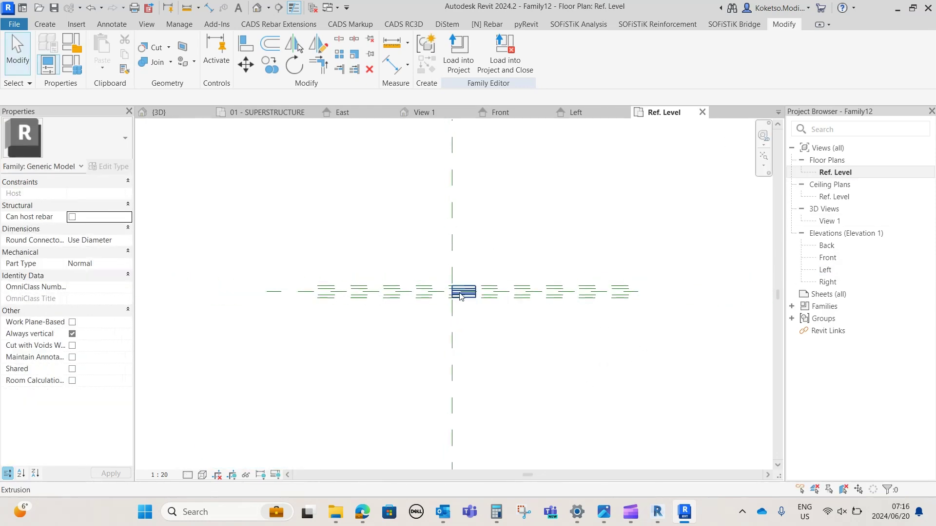
click(45, 24)
click(688, 53)
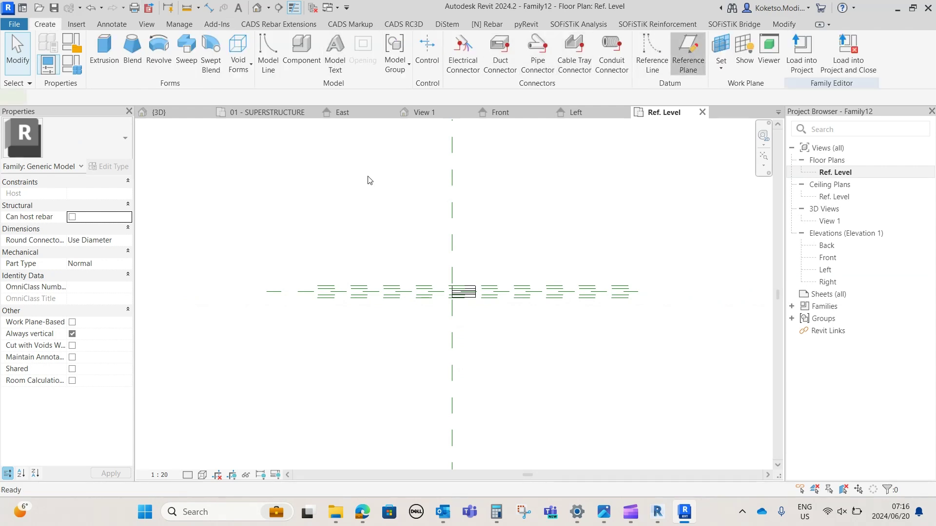
click(318, 291)
click(317, 436)
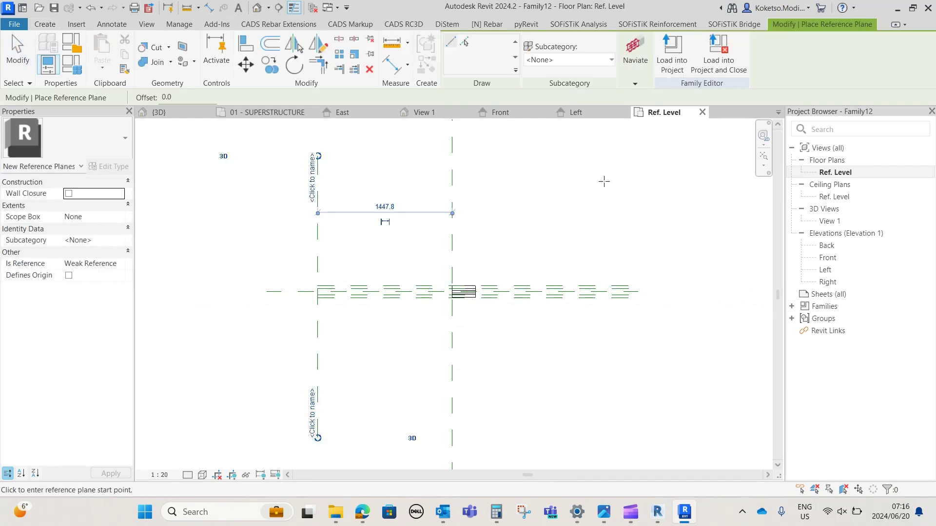
click(601, 156)
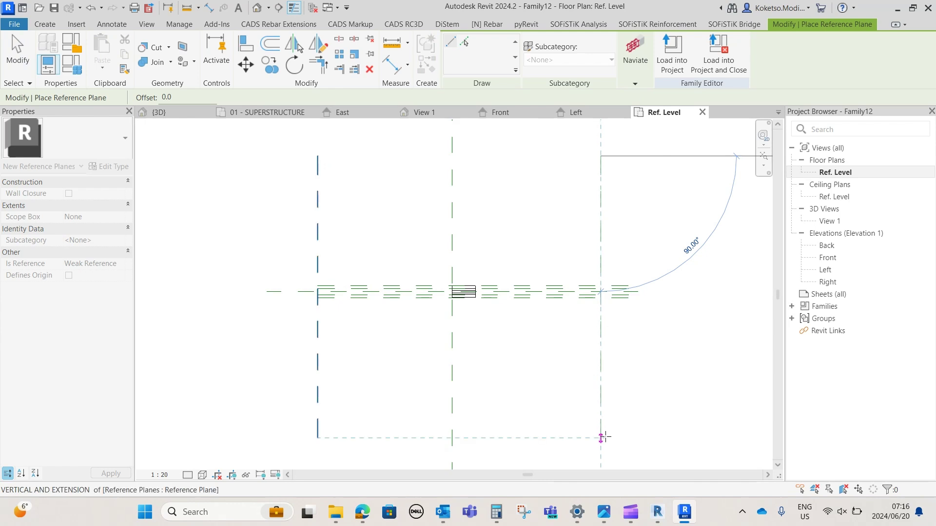
click(601, 437)
key(Escape)
- Set both outer vertical reference planes to 1500 mm from the centre plane
click(601, 253)
click(524, 207)
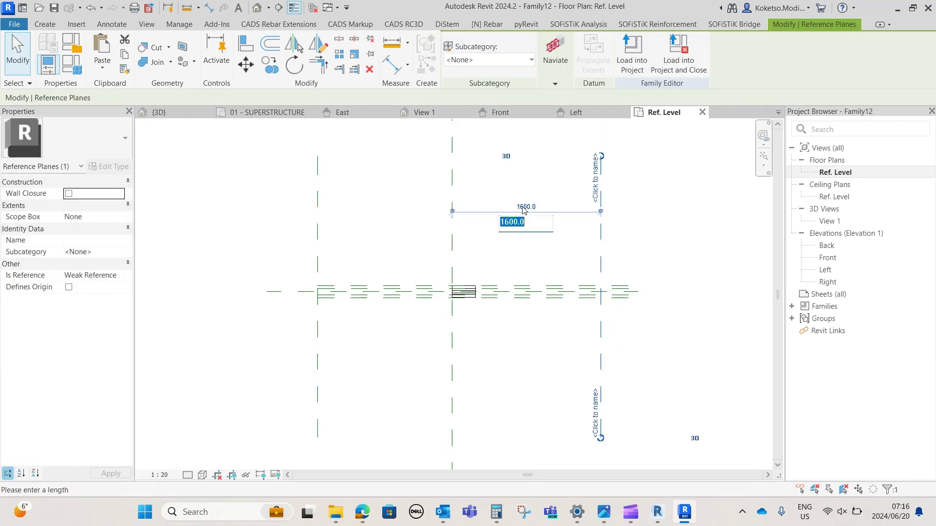
text(1500)
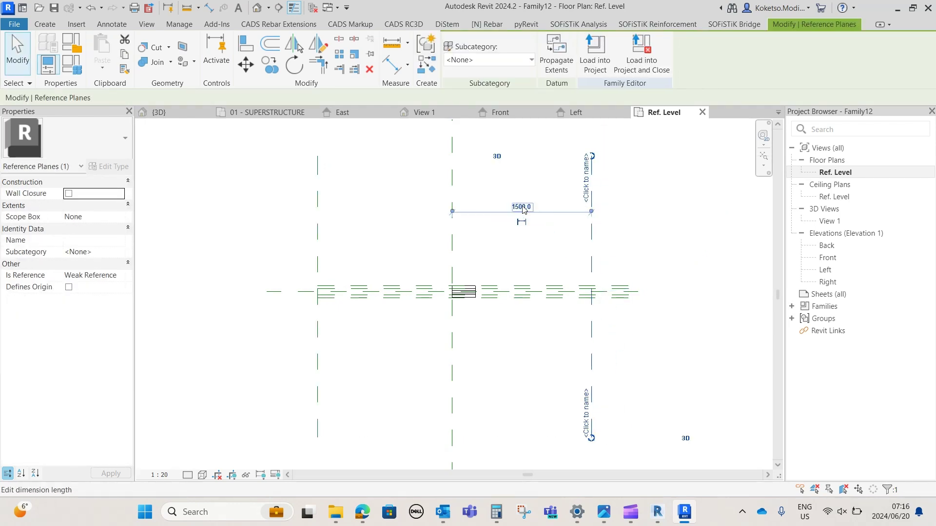
key(Return)
click(318, 234)
click(381, 204)
text(15)
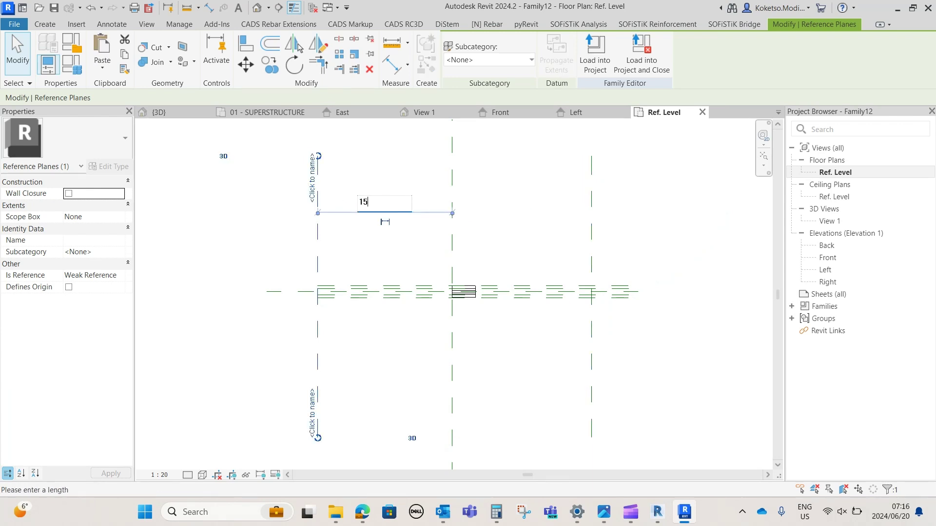
text(00)
key(Return)
key(Escape)
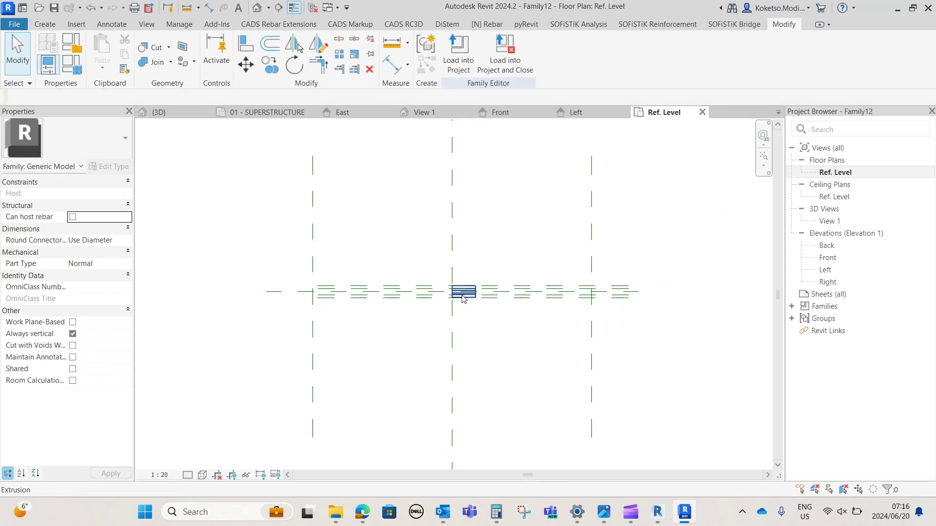
- Stretch both ends of the rail extrusion to the two outer vertical reference planes
click(464, 293)
drag(477, 292, 591, 293)
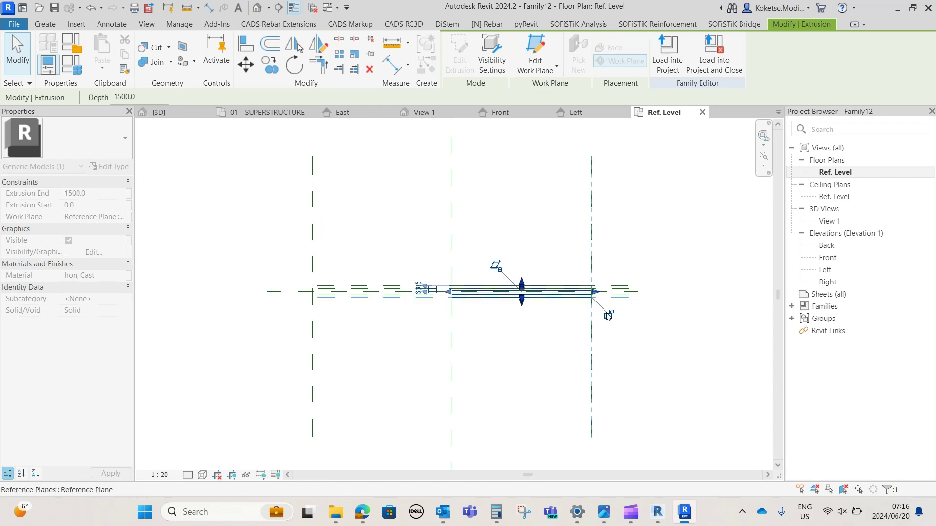
drag(452, 295, 313, 292)
click(349, 203)
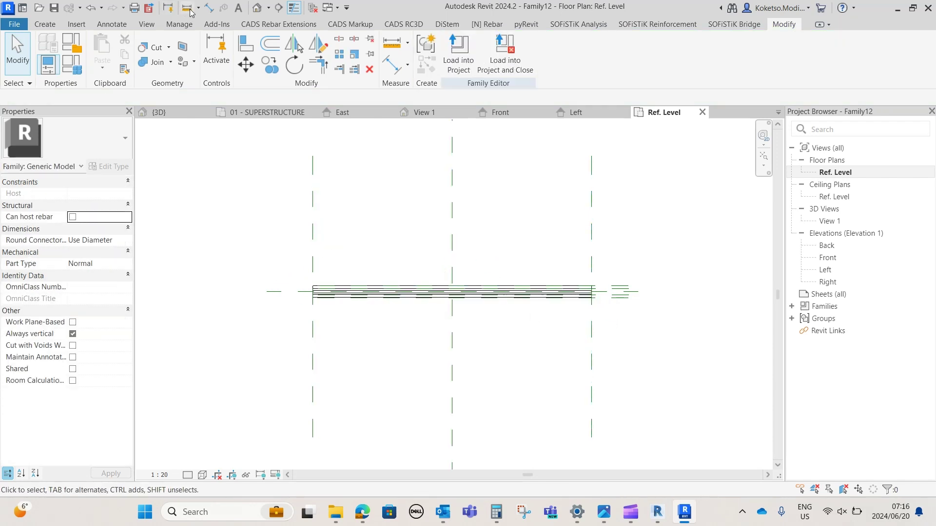
- Dimension the distance between the outer reference planes and label it with a new instance family parameter named LENGTH
click(209, 10)
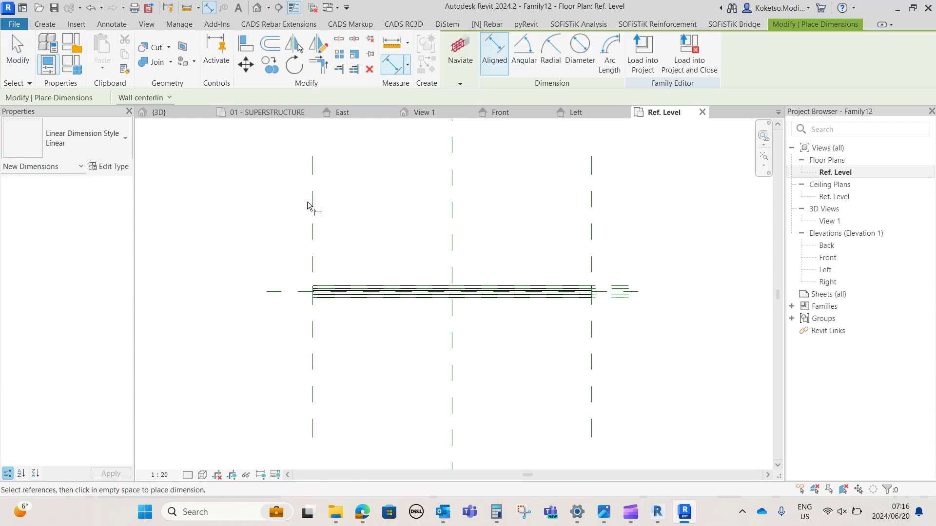
click(591, 218)
click(503, 188)
key(Escape)
click(461, 184)
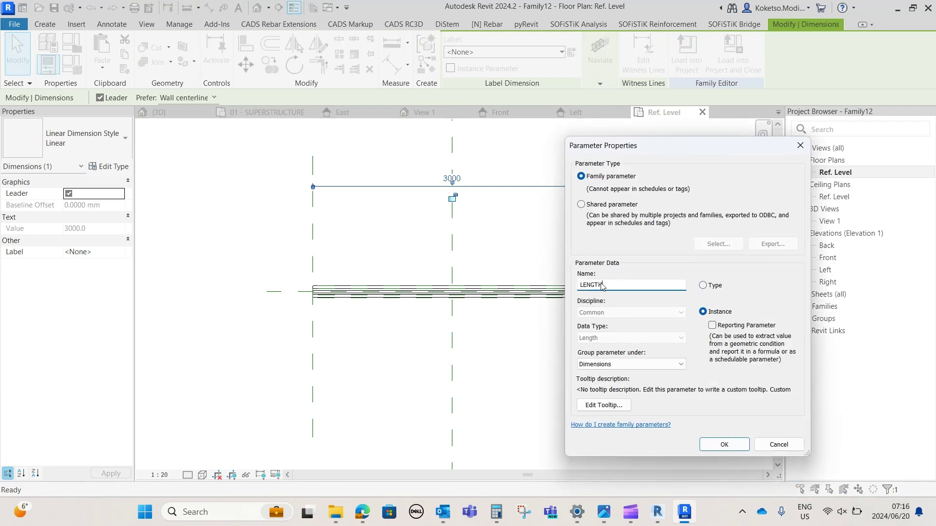
click(720, 449)
click(510, 145)
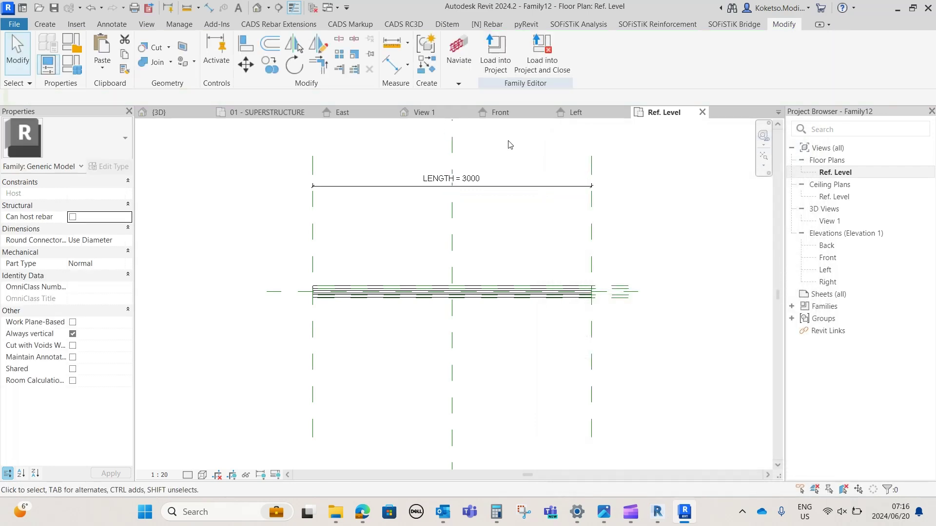
- Load the rail family into the project and close it, saving it as STEEL RAIL in the railway bridge folder
click(517, 43)
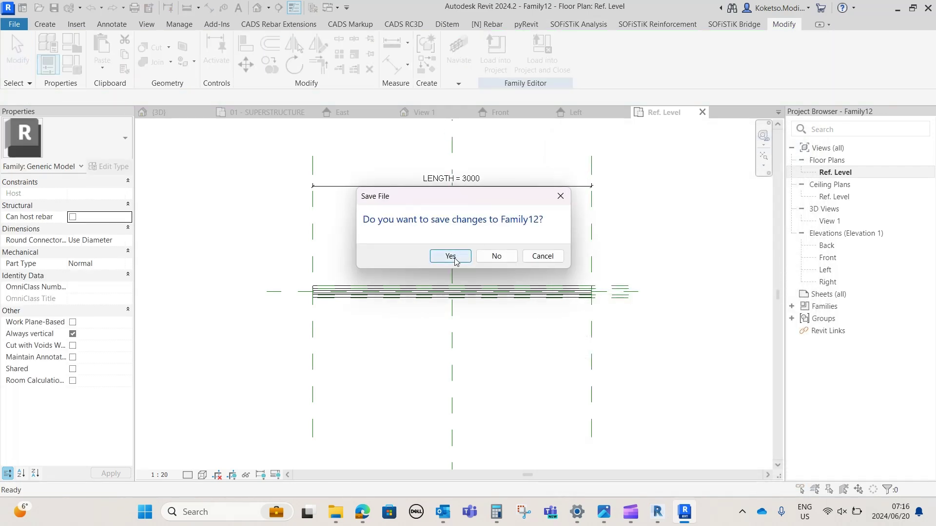
click(451, 256)
text(RAIL)
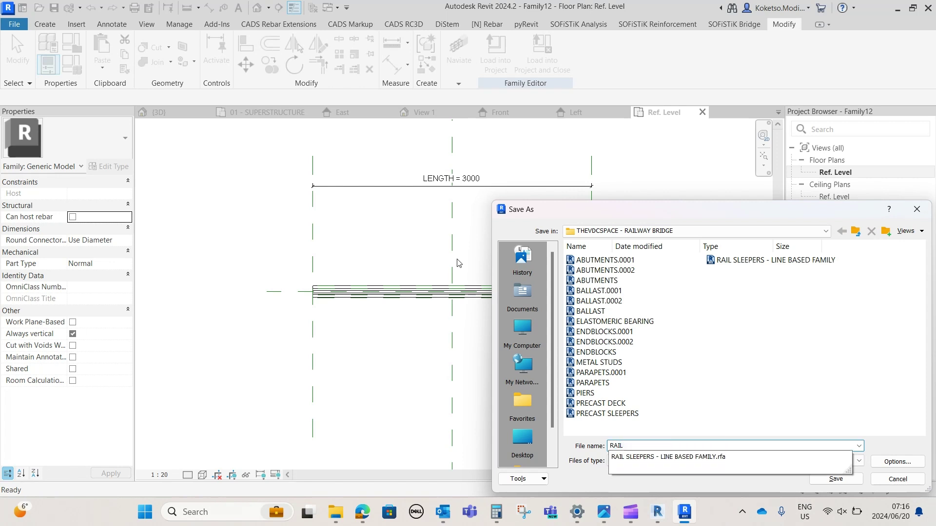
click(612, 445)
text(STEEL)
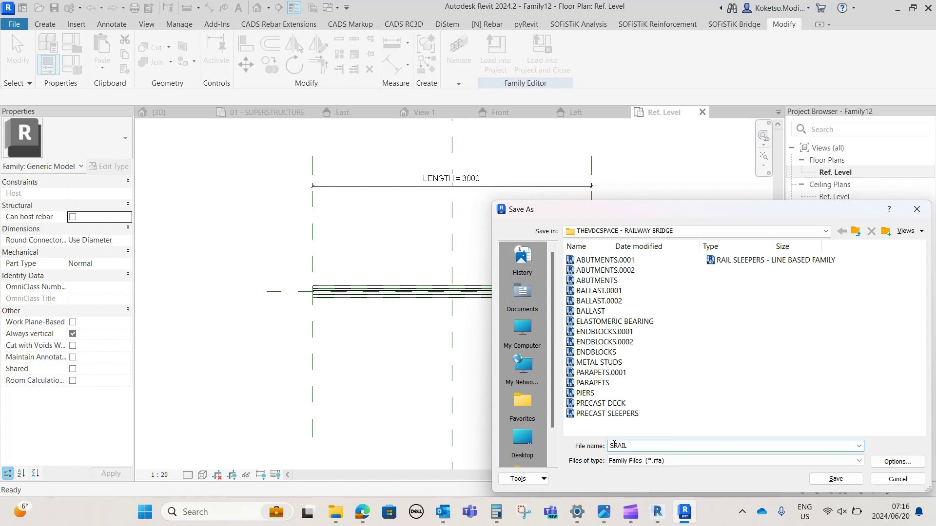
click(836, 478)
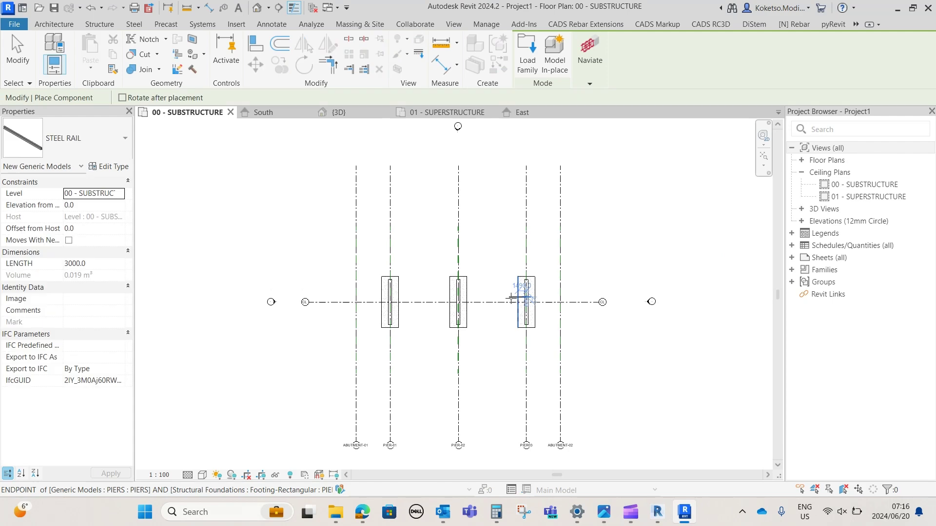
- Place one STEEL RAIL instance on the track in the 01 - SUPERSTRUCTURE plan and finish placing components
click(433, 117)
scroll(278, 296, up, 5)
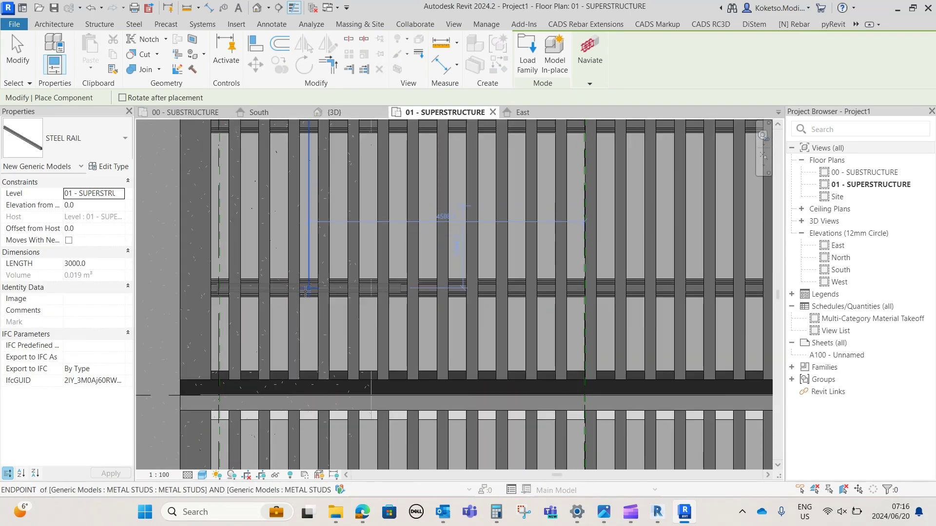
key(Escape)
key(Escape)
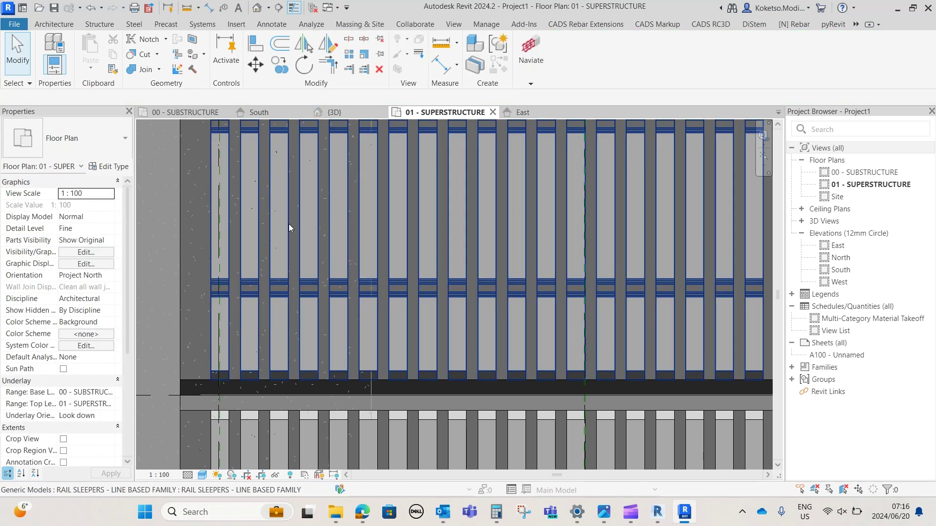
- Display the East elevation in Wireframe to locate the placed rail within the deck
click(524, 112)
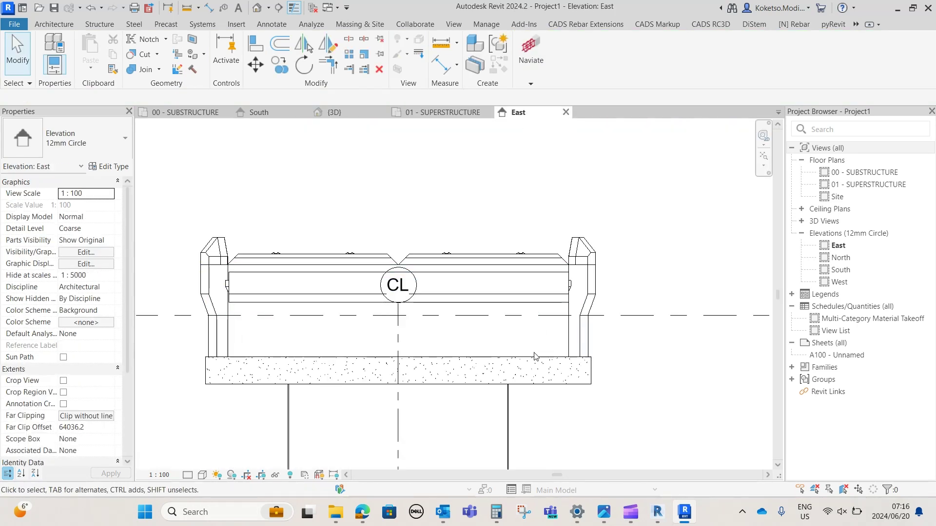
click(203, 475)
click(219, 401)
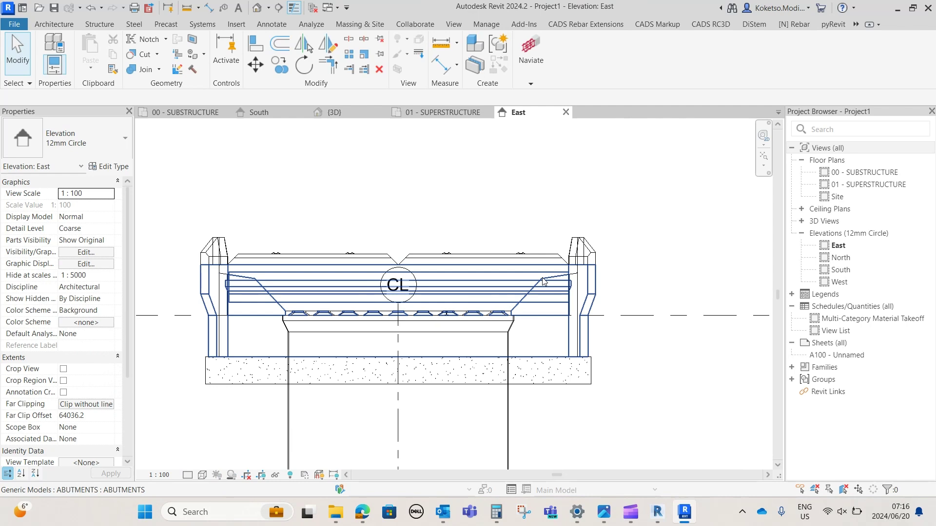
scroll(268, 312, up, 2)
scroll(261, 293, down, 1)
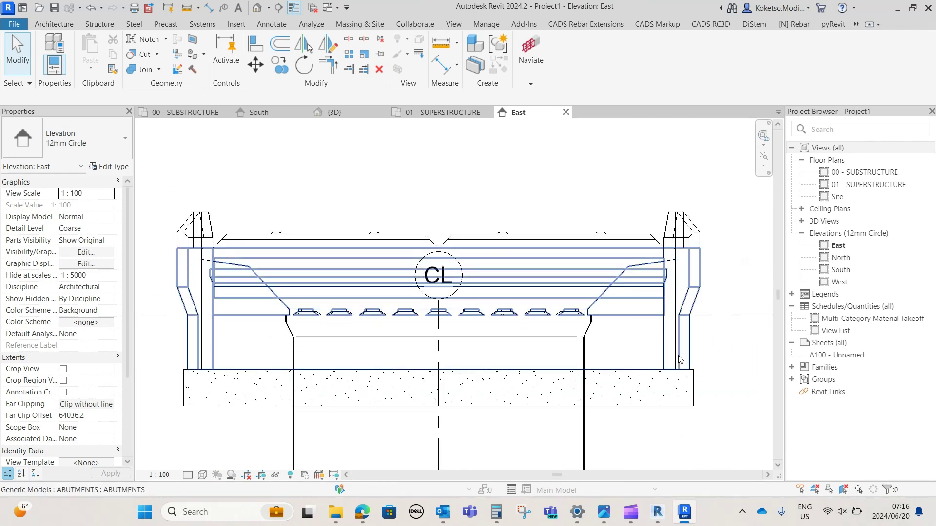
middle_drag(680, 360, 615, 300)
- Open the West elevation, display it in Wireframe and examine the deck and bearing area for the rail
click(840, 282)
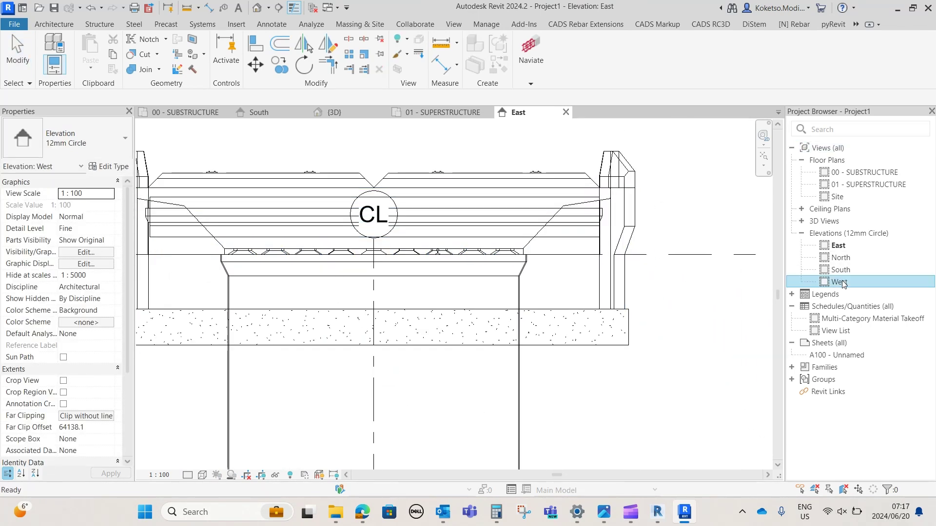
double_click(840, 283)
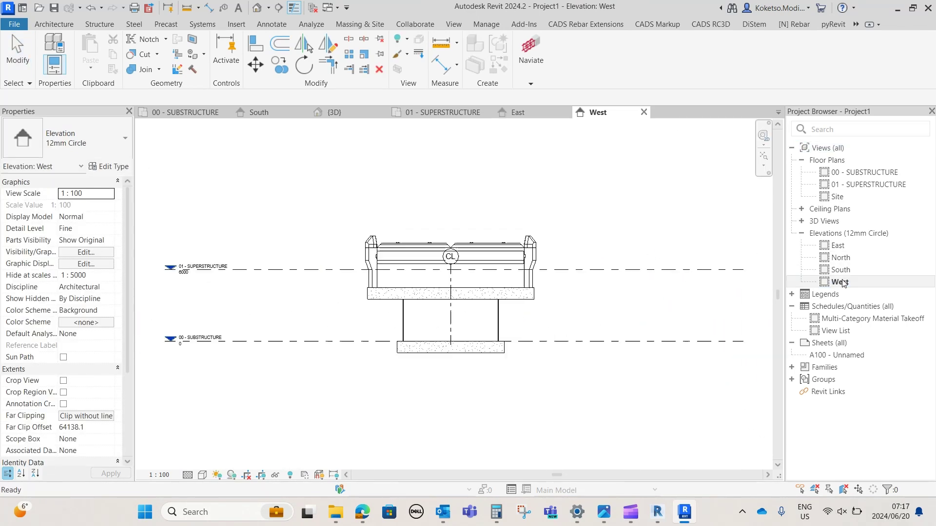
click(187, 475)
click(216, 398)
scroll(457, 252, up, 5)
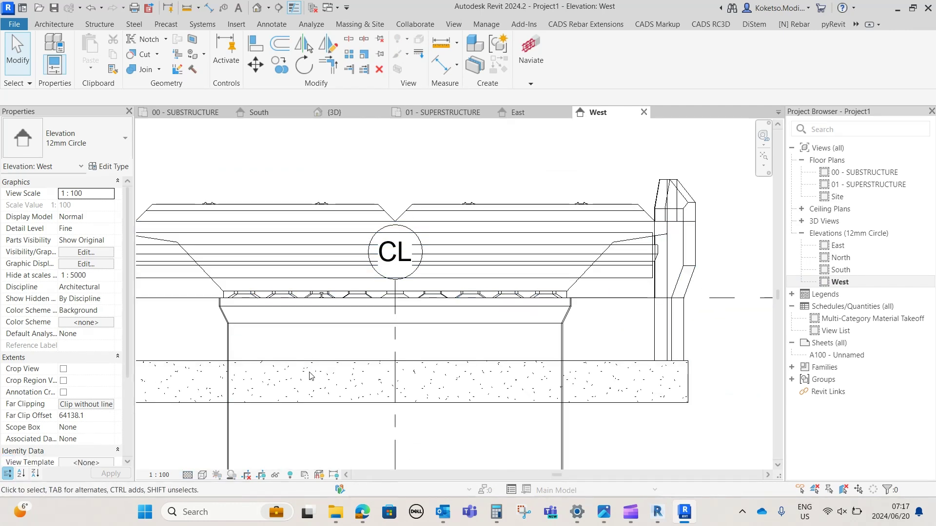
middle_drag(229, 311, 309, 317)
scroll(694, 227, up, 3)
scroll(620, 225, down, 3)
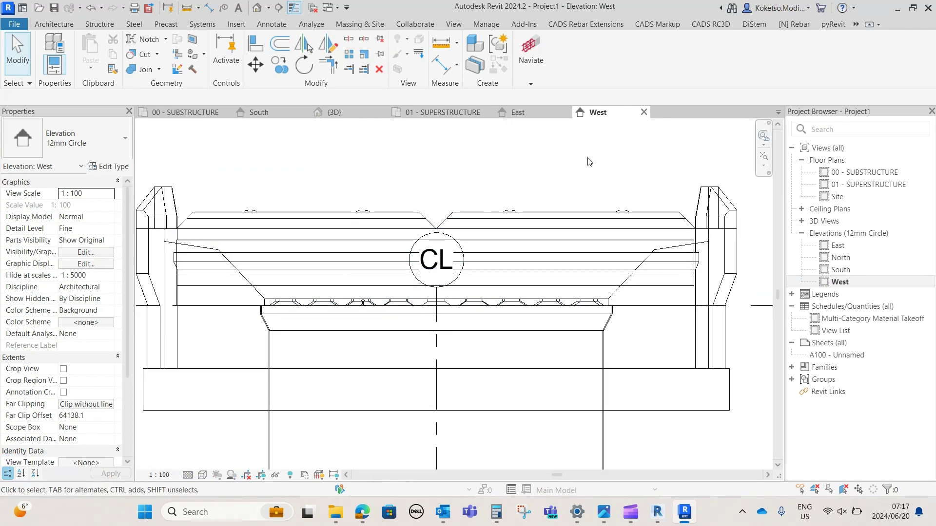
- Display the project's 3D view in Wireframe, focused on the abutment end of the tracks
click(326, 116)
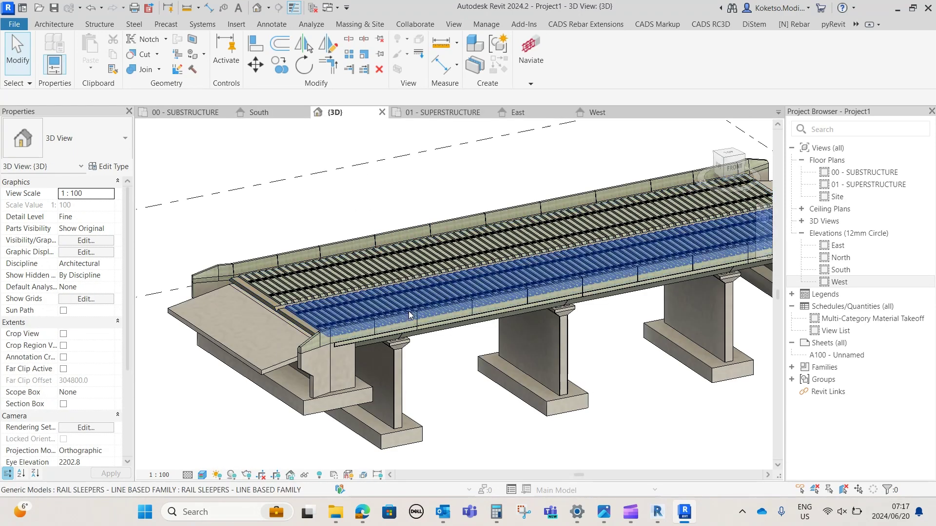
scroll(409, 311, up, 5)
click(187, 474)
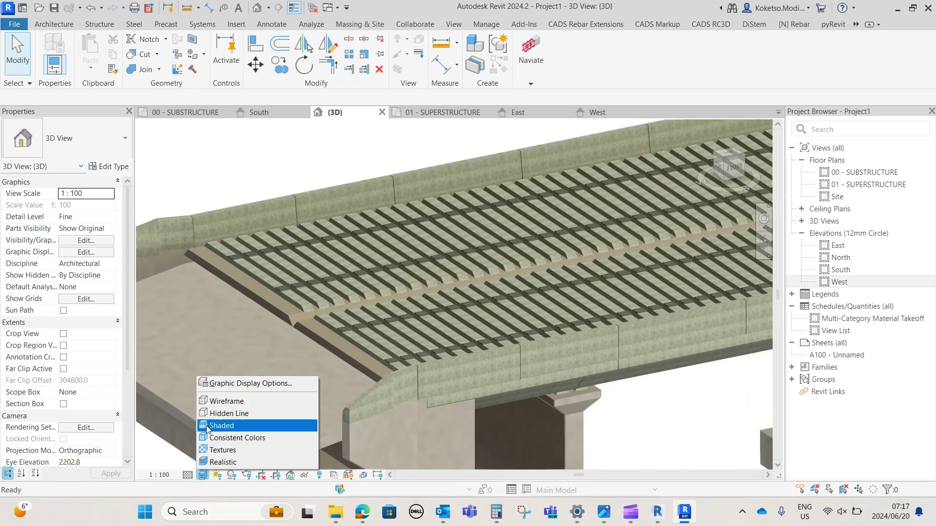
click(217, 398)
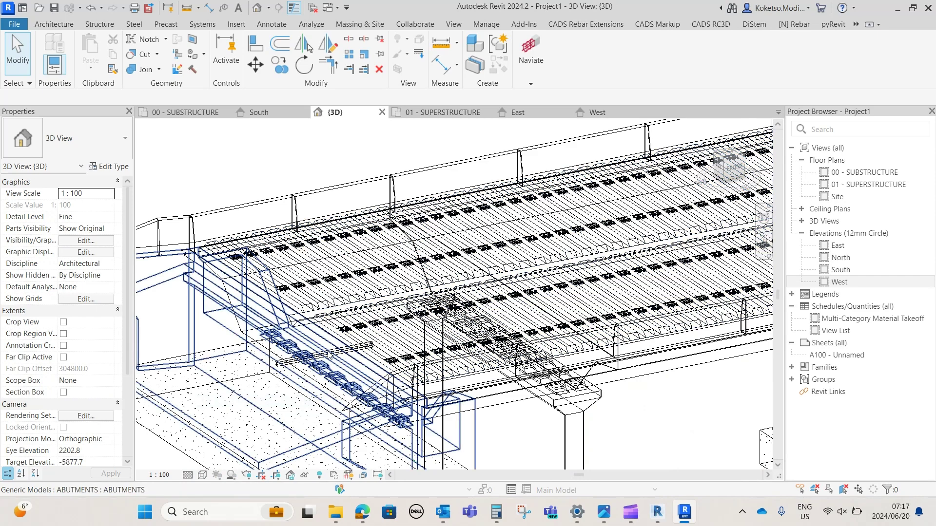
- Raise the steel rail to an elevation of 4000 from the superstructure level and switch the 3D view from Wireframe to a solid display
click(281, 365)
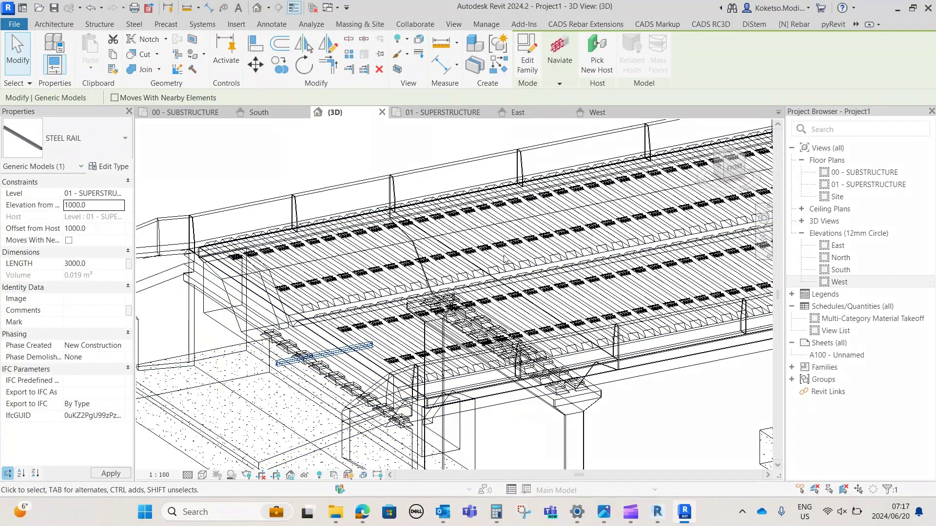
click(111, 203)
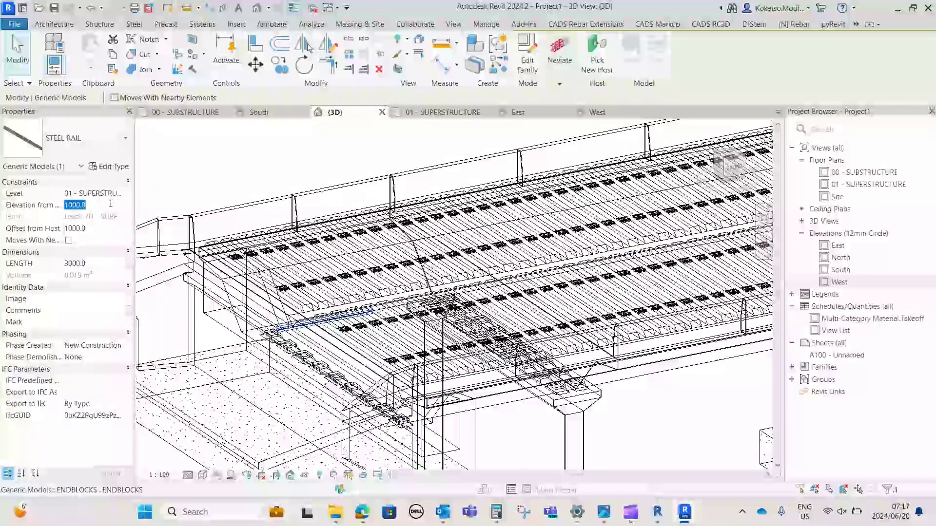
text(400)
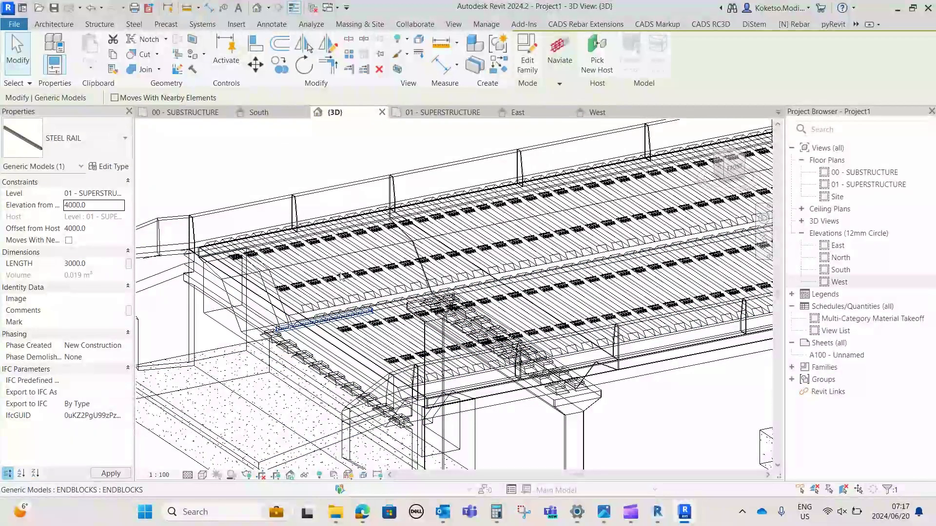
key(Escape)
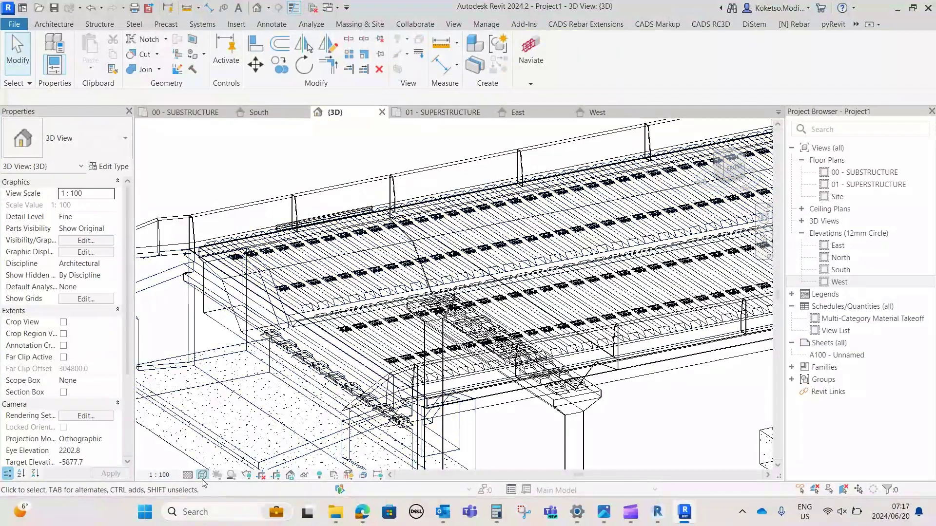
click(203, 475)
click(244, 462)
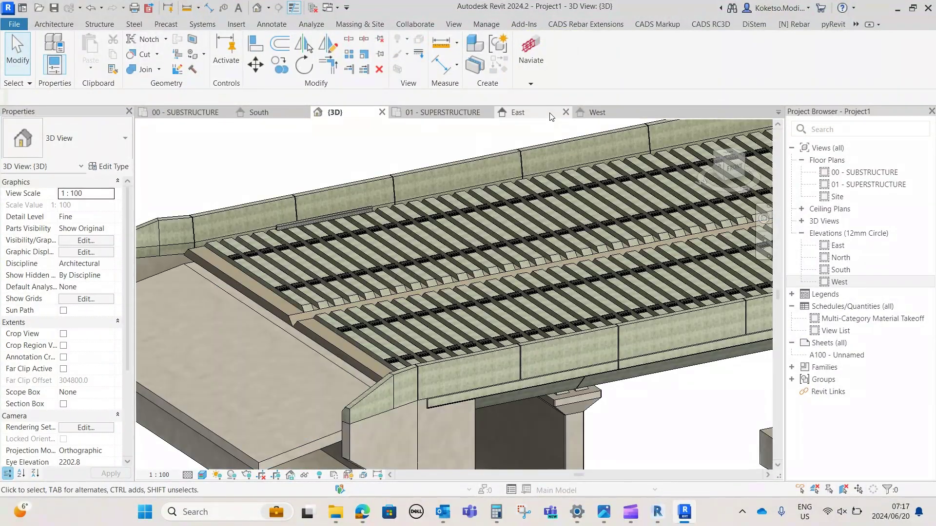
- In the East elevation, move the steel rail down so its base centre sits in the metal stud beside the centreline
click(551, 117)
scroll(452, 183, up, 3)
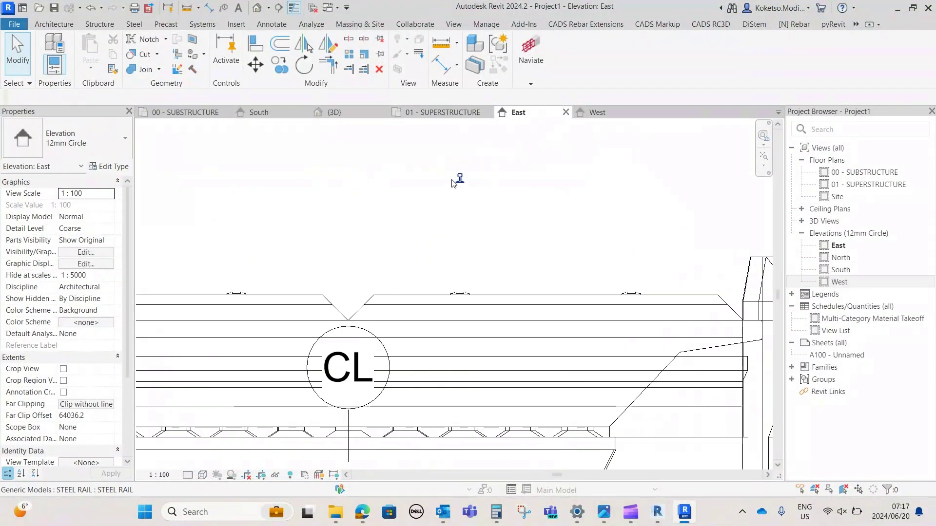
scroll(452, 183, up, 2)
click(460, 180)
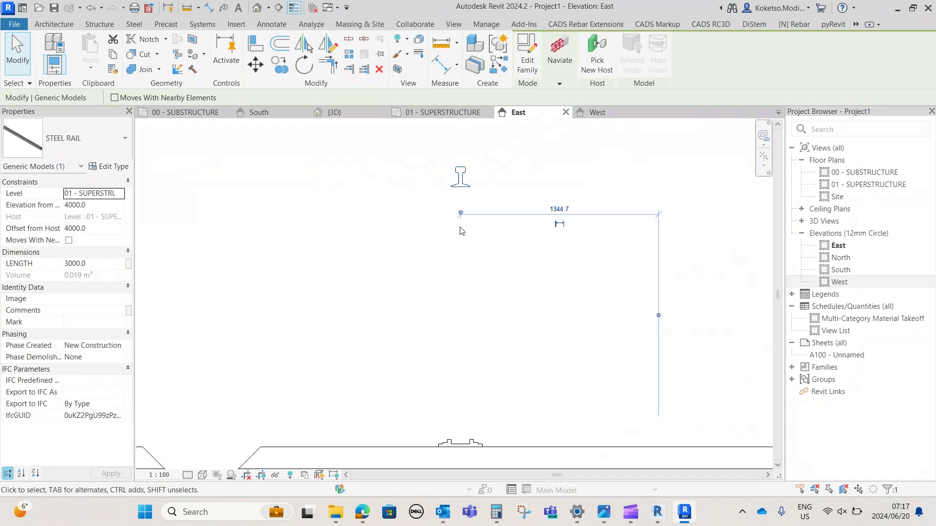
click(256, 65)
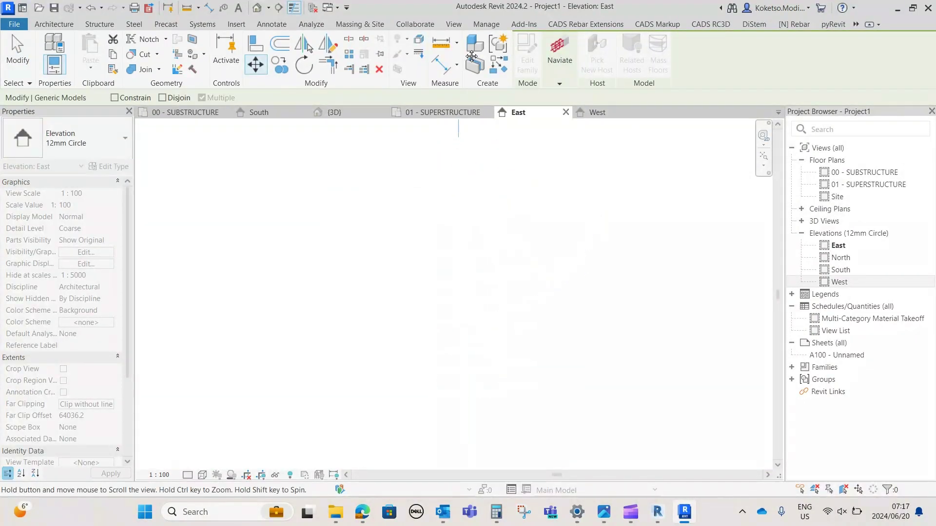
middle_drag(475, 323, 477, 203)
scroll(477, 204, down, 3)
scroll(477, 205, up, 1)
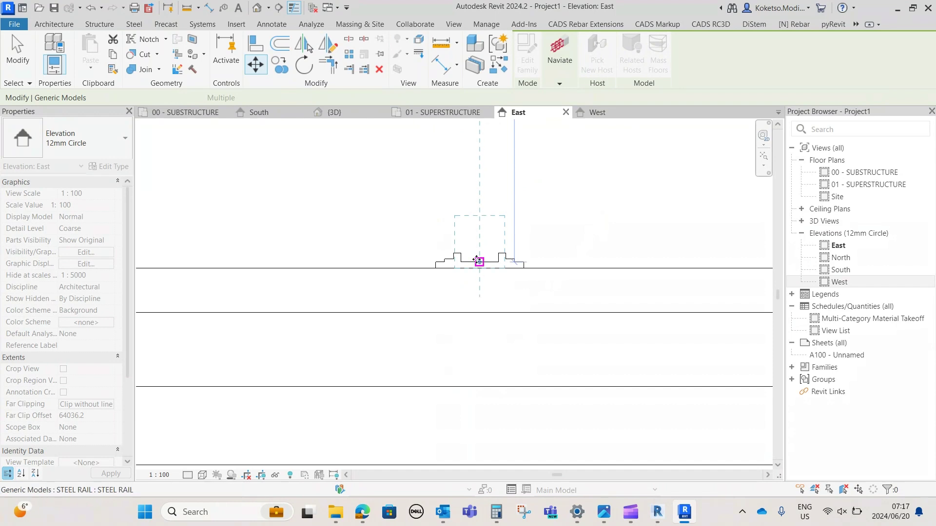
click(479, 261)
scroll(495, 181, down, 3)
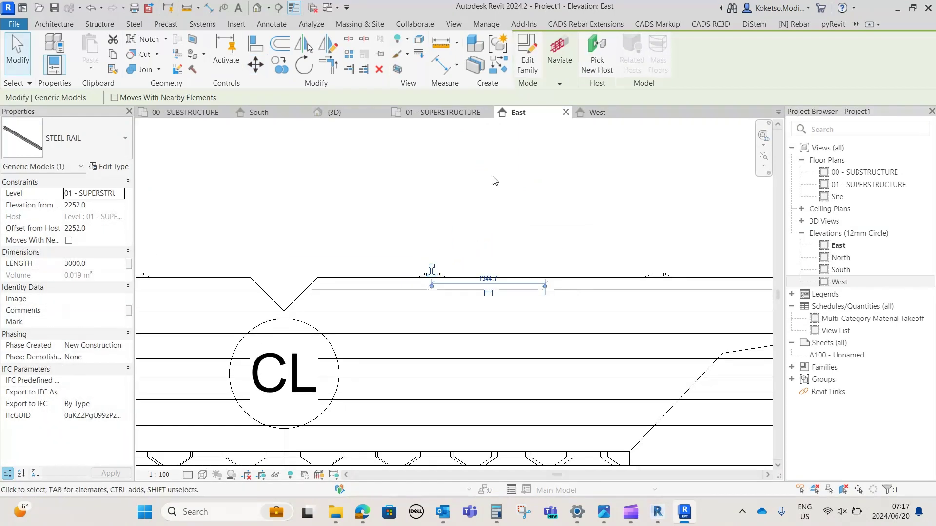
- In the 01 - SUPERSTRUCTURE plan, stretch the steel rail to about 36768 mm so it reaches the far end of the sleepers
click(432, 113)
scroll(229, 263, down, 2)
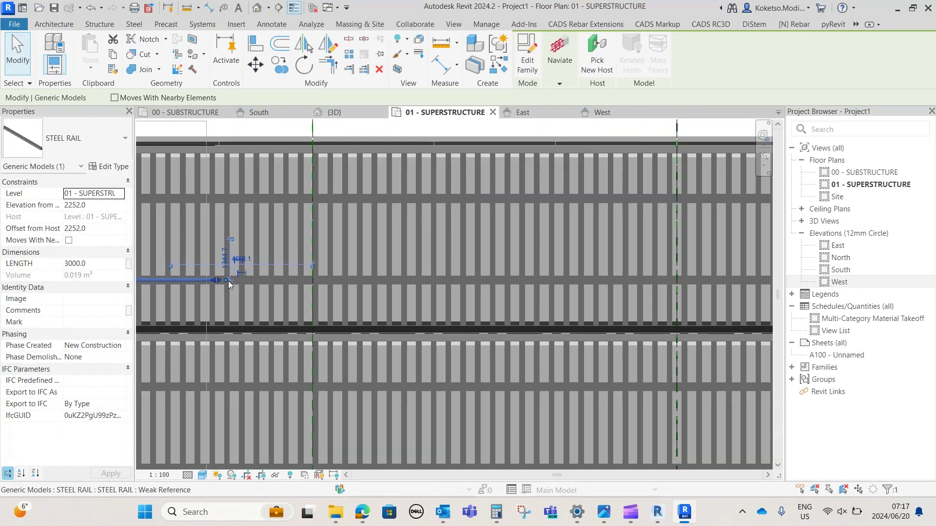
scroll(223, 286, up, 2)
drag(222, 282, 312, 285)
middle_drag(603, 274, 311, 285)
scroll(311, 284, down, 2)
drag(311, 285, 448, 266)
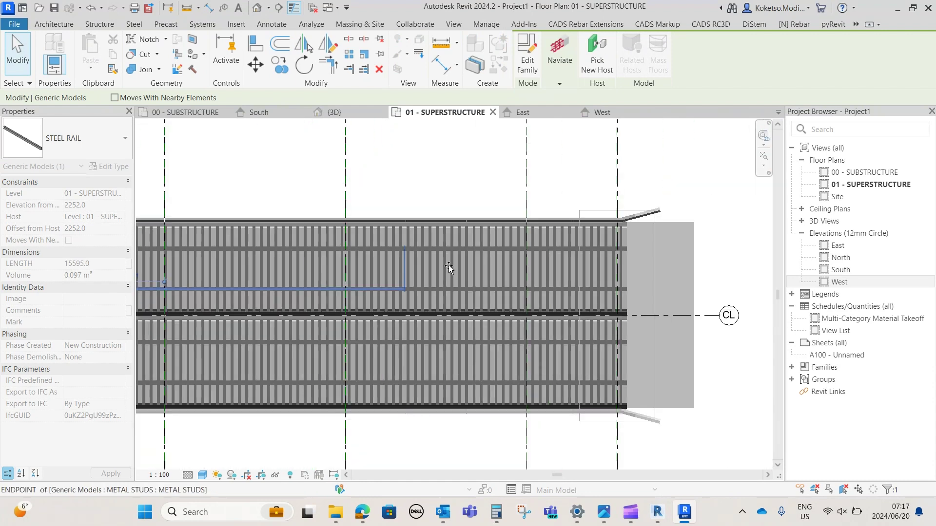
scroll(616, 284, up, 3)
drag(615, 282, 645, 286)
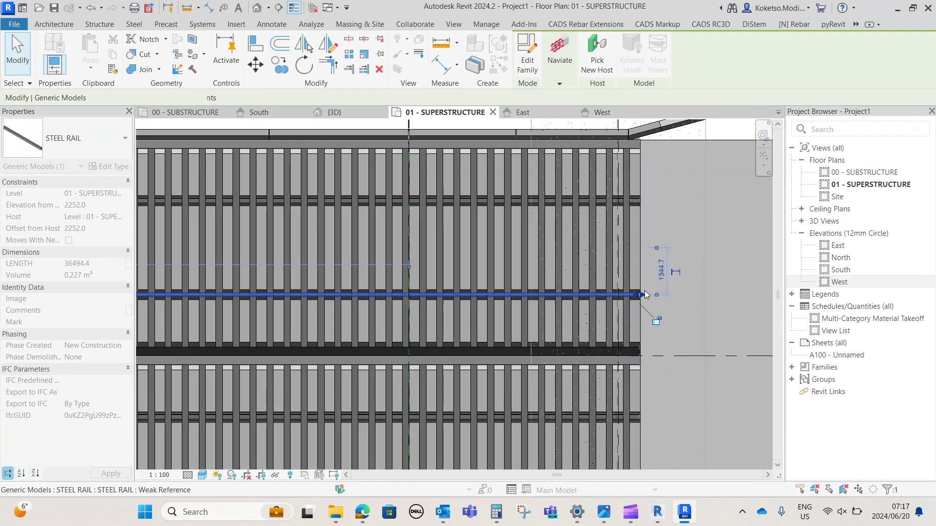
scroll(600, 269, down, 1)
- Mirror a copy of the steel rail onto the track's other stud line, about a drawn axis midway between the two lines
click(330, 50)
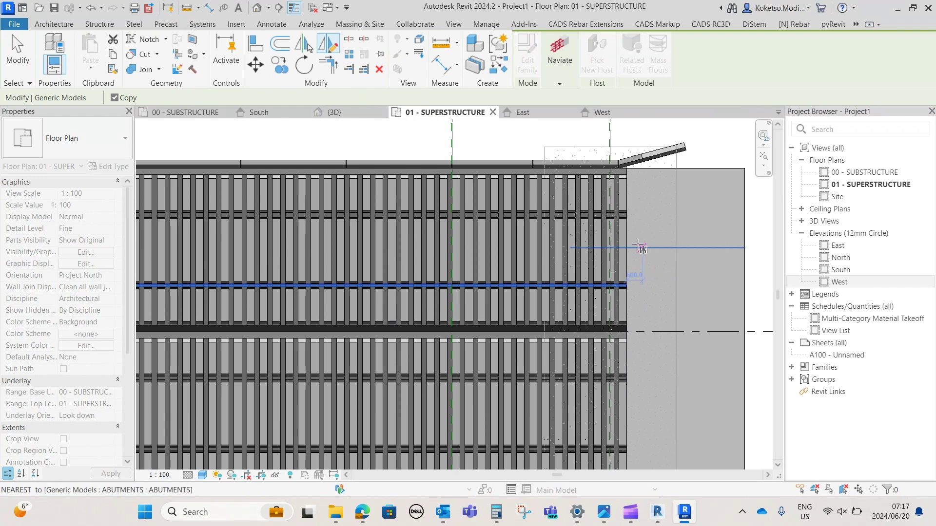
click(627, 251)
click(667, 250)
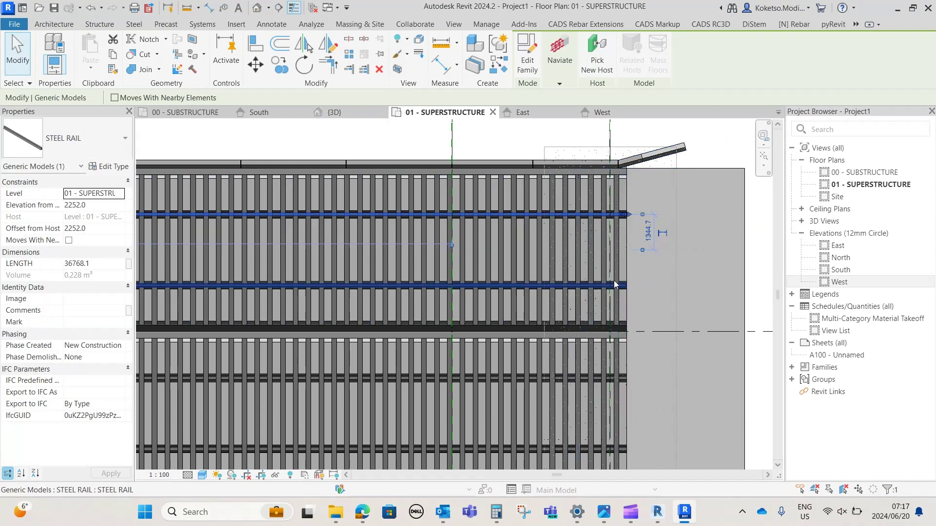
- Mirror both steel rails about the CL bridge centreline onto the second track and inspect the rails in the 3D view
ctrl+click(625, 285)
scroll(634, 281, down, 3)
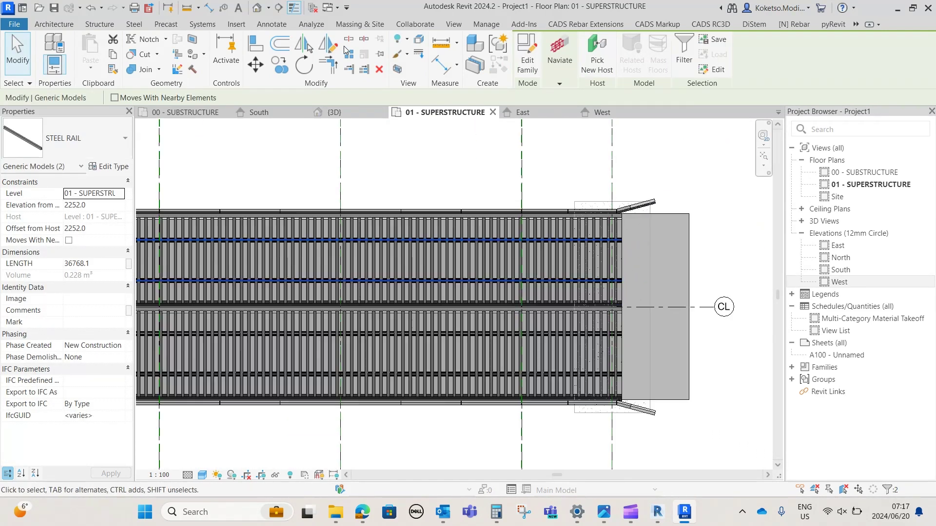
click(306, 47)
click(702, 308)
scroll(702, 308, down, 2)
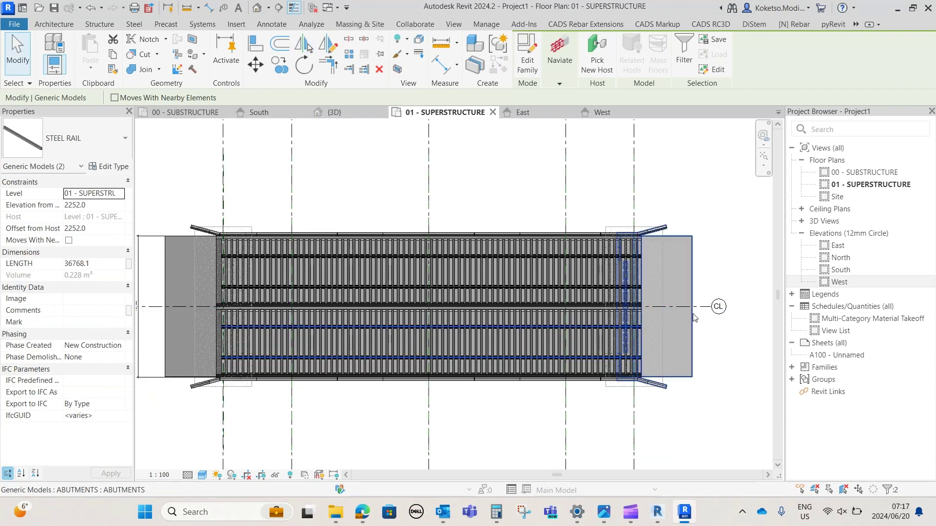
click(341, 113)
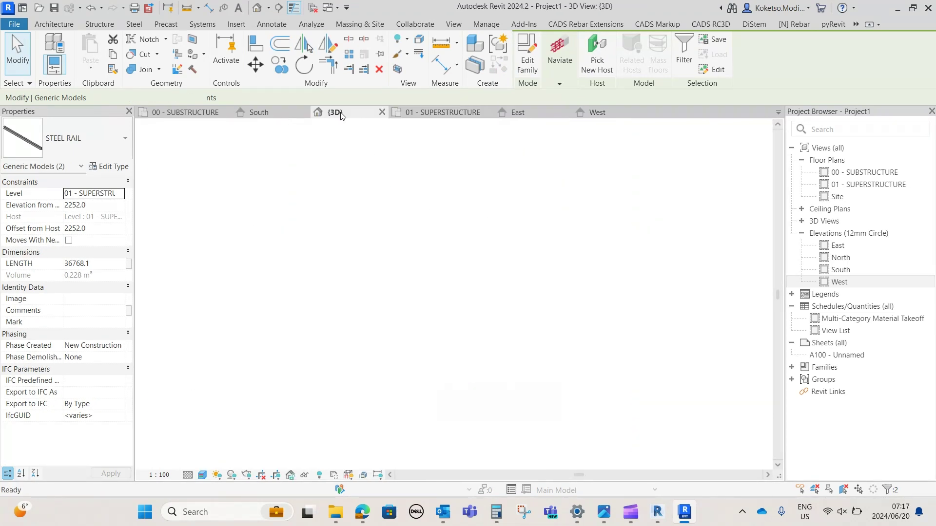
scroll(336, 288, down, 3)
key(Escape)
shift+middle_drag(695, 400, 597, 364)
- With the 01 - SUPERSTRUCTURE plan open, load the SEPTA_-_Train_9517 family from the Downloads folder into the project
click(422, 114)
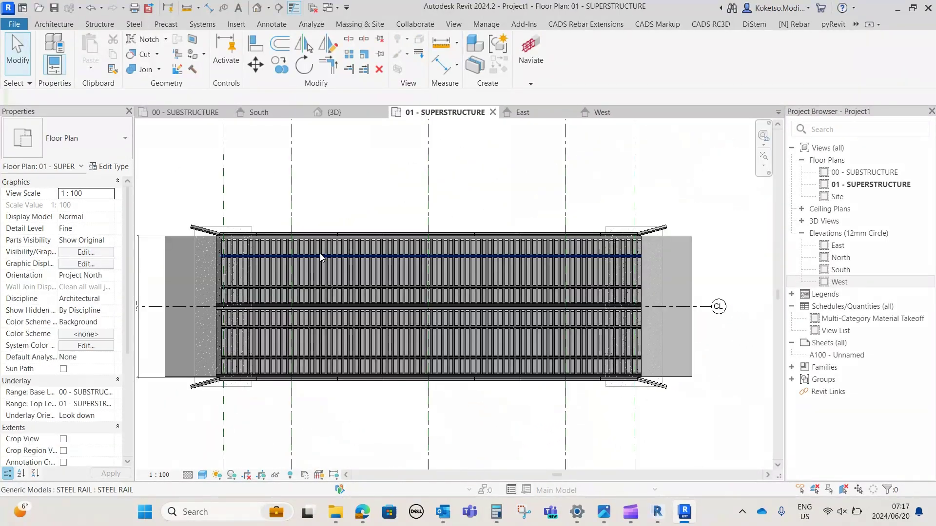
click(236, 25)
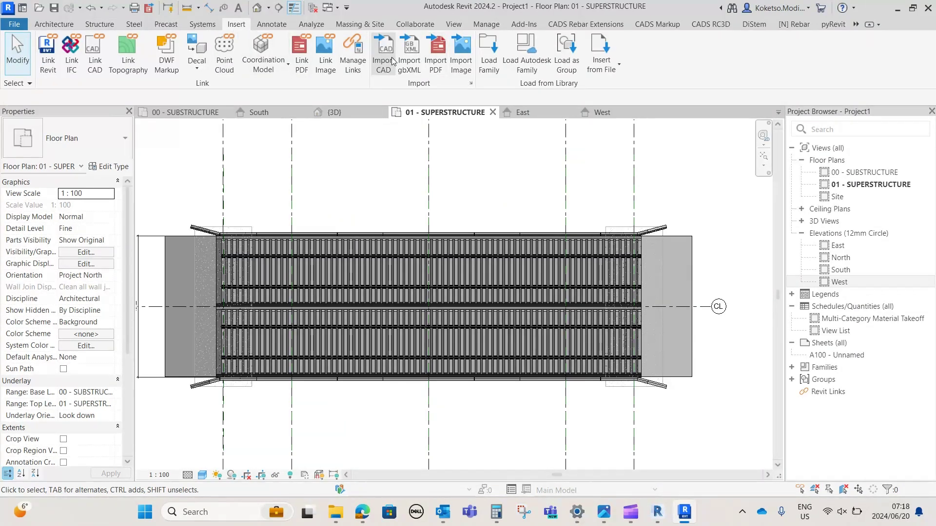
click(488, 56)
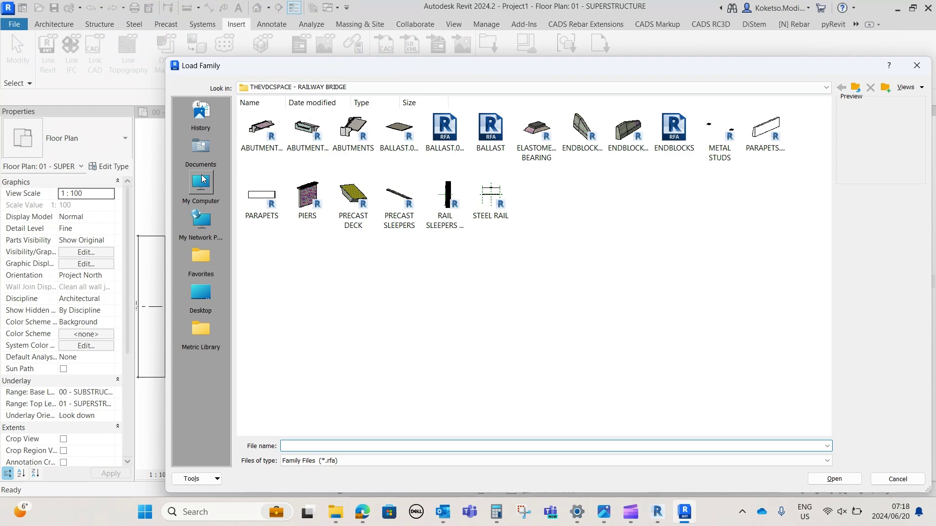
click(201, 149)
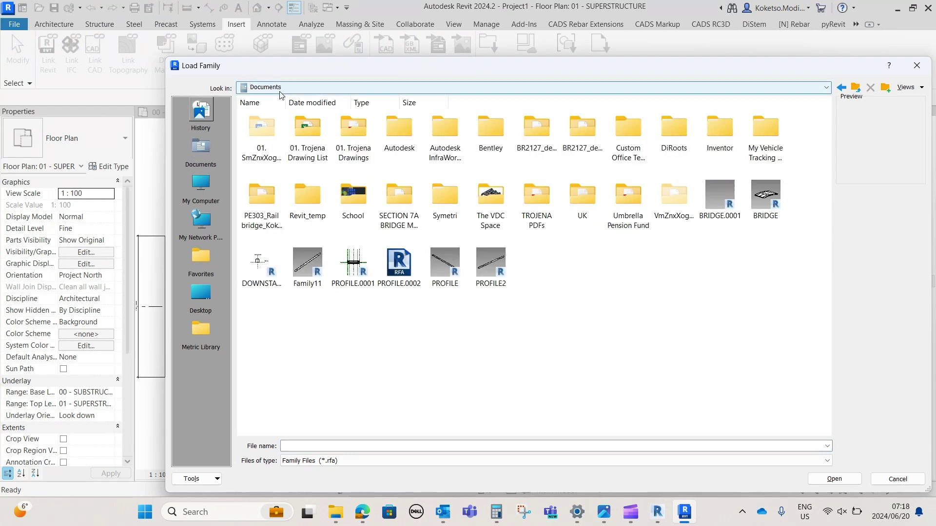
click(266, 87)
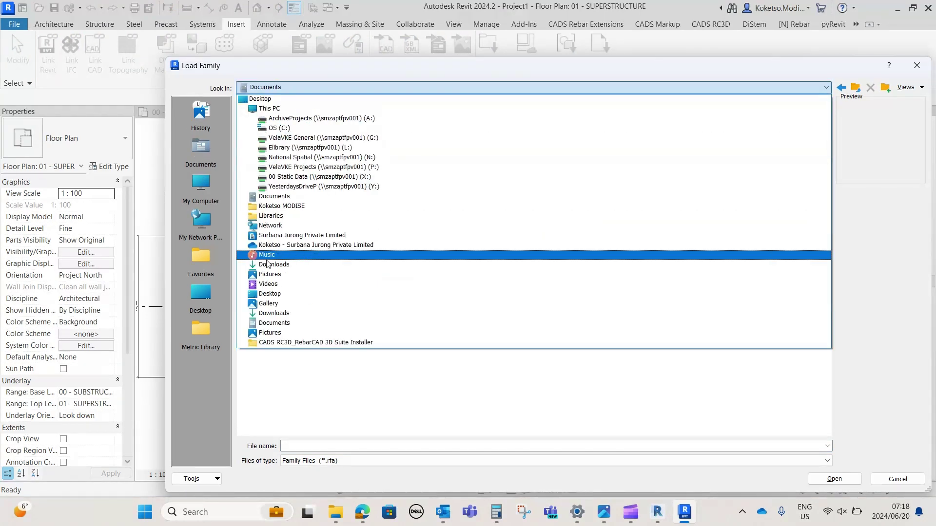
click(274, 313)
scroll(829, 335, down, 2)
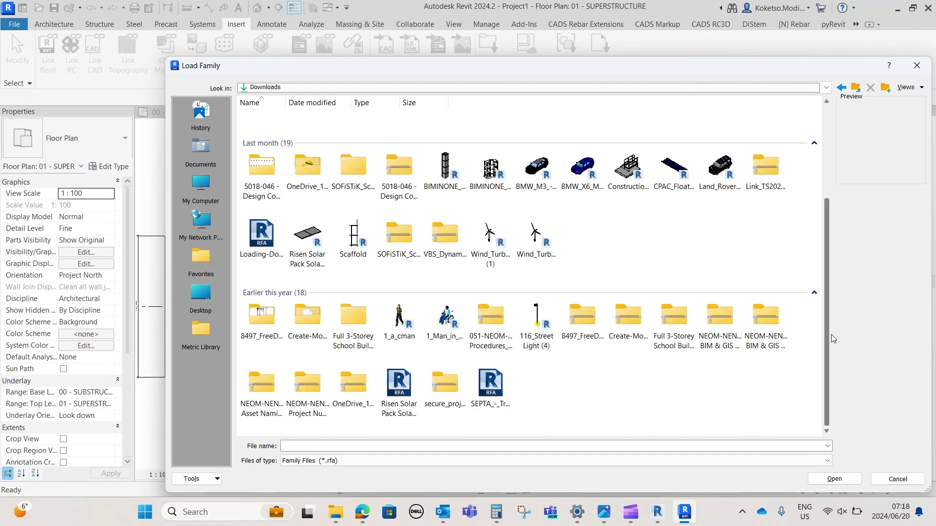
click(498, 387)
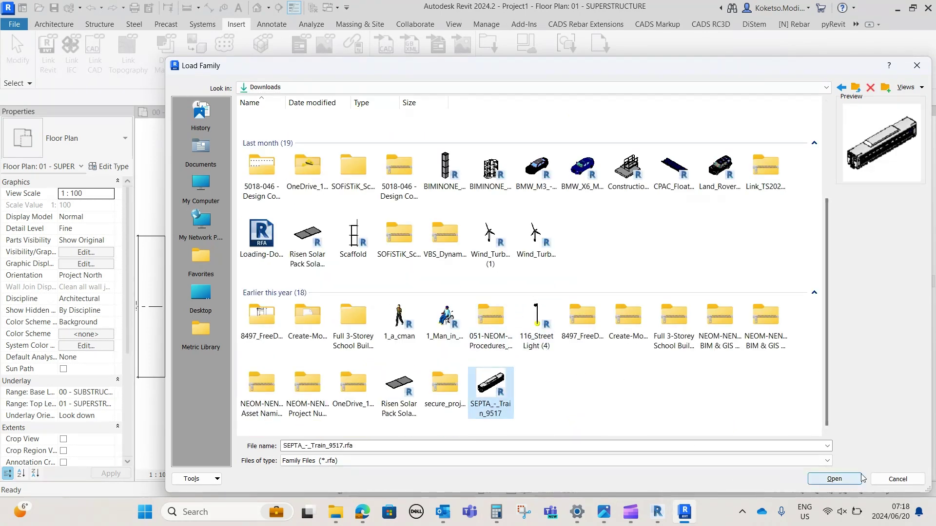
click(839, 483)
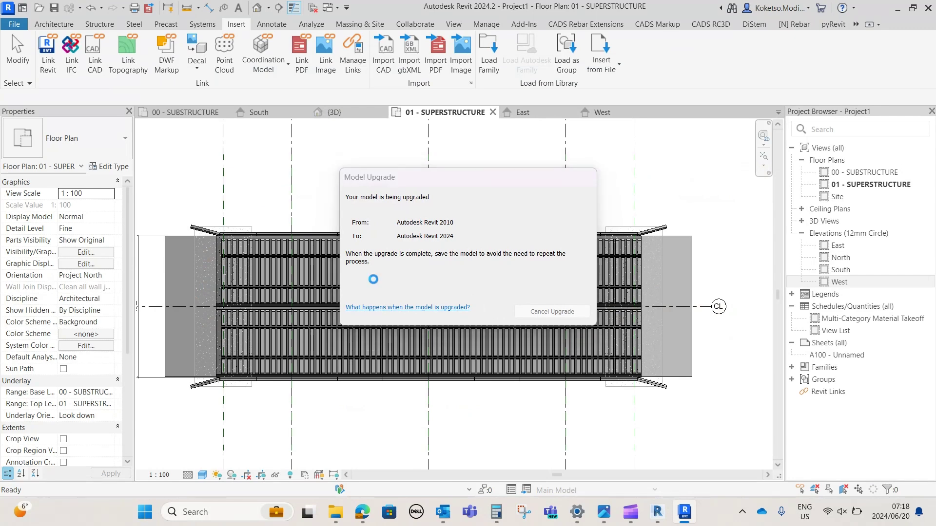
- Place one SEPTA_-_Train_9517 component between the two rails of the upper track in the plan and finish placing
click(54, 24)
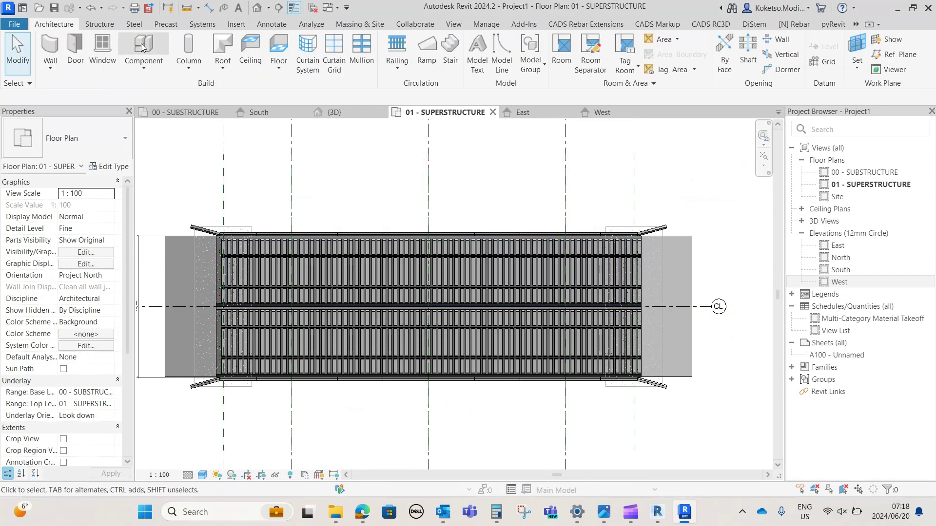
key(c)
key(m)
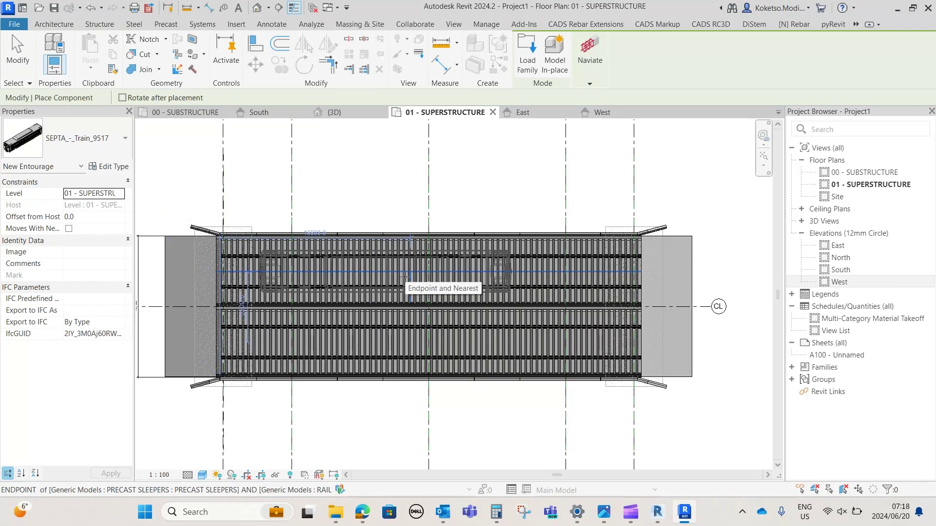
click(406, 277)
key(Escape)
key(Escape)
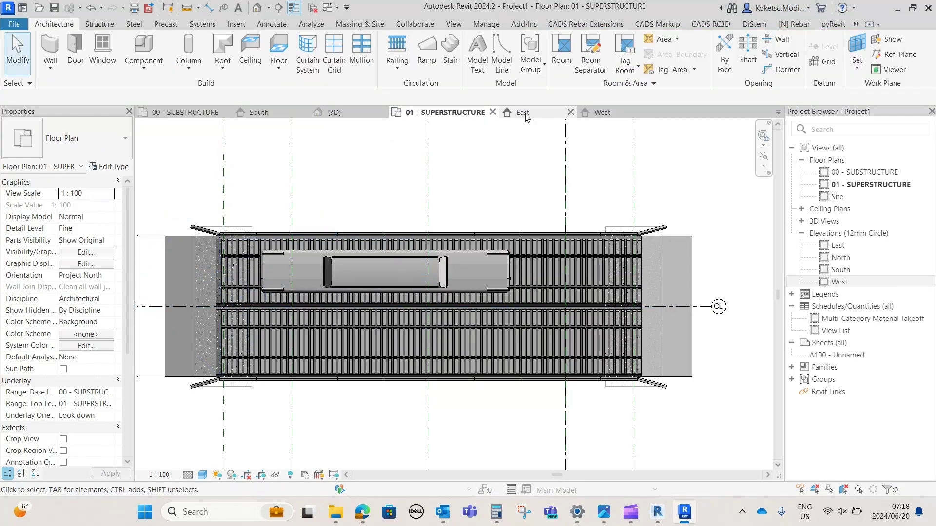
- In the East elevation, move the train from its wheel's bottom edge onto the rail head and check the wheels against both rails
click(523, 113)
scroll(448, 285, down, 3)
scroll(449, 285, up, 2)
click(449, 286)
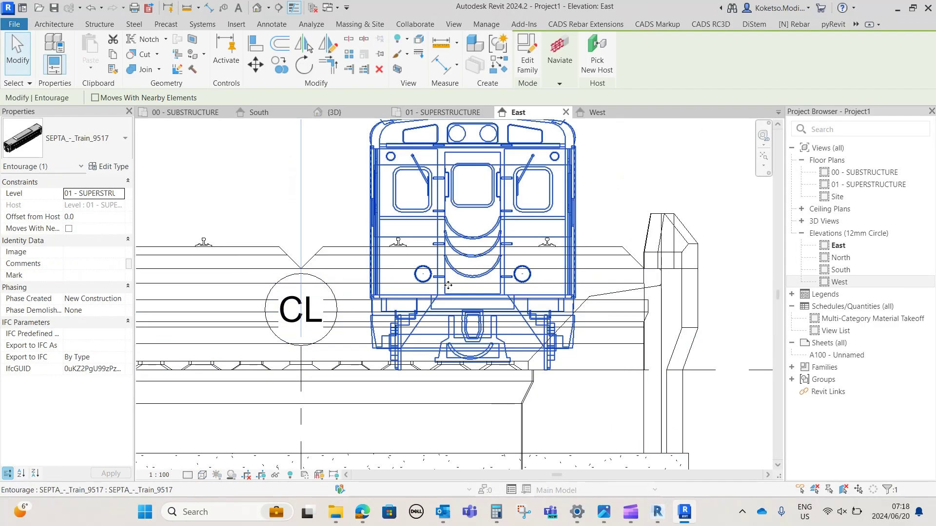
scroll(436, 348, up, 1)
click(255, 64)
scroll(411, 390, up, 2)
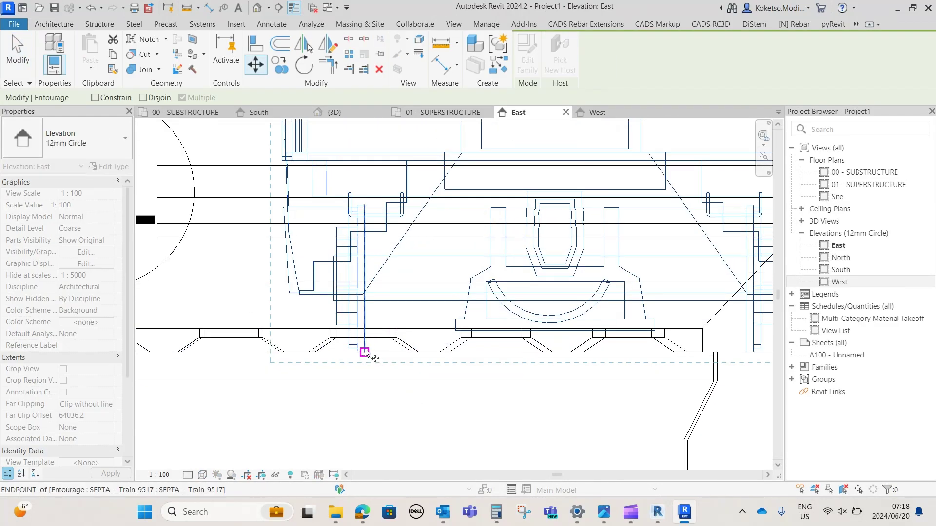
click(357, 352)
scroll(358, 348, up, 3)
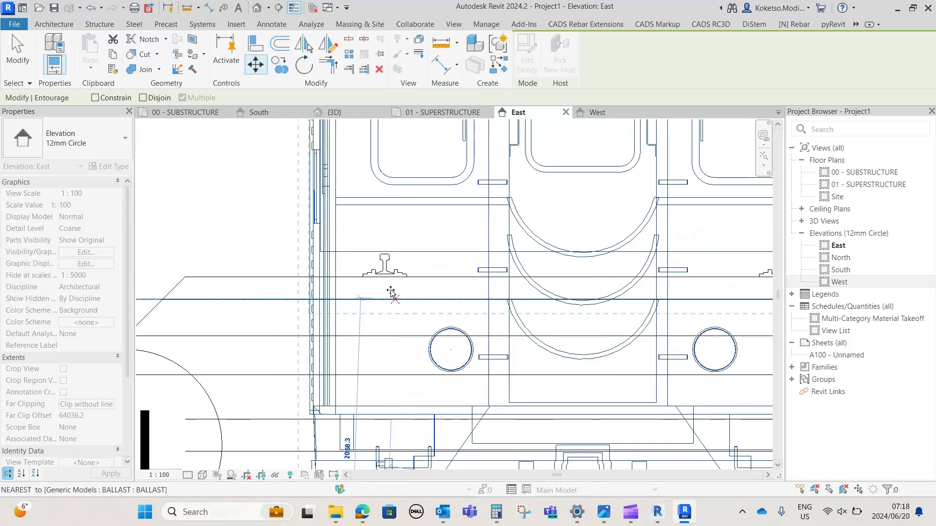
click(385, 254)
scroll(385, 259, down, 4)
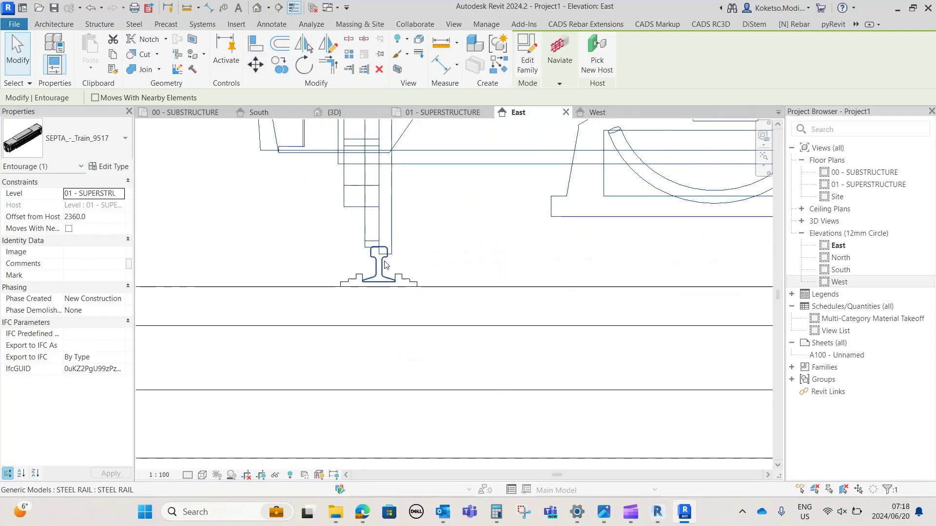
scroll(624, 258, up, 5)
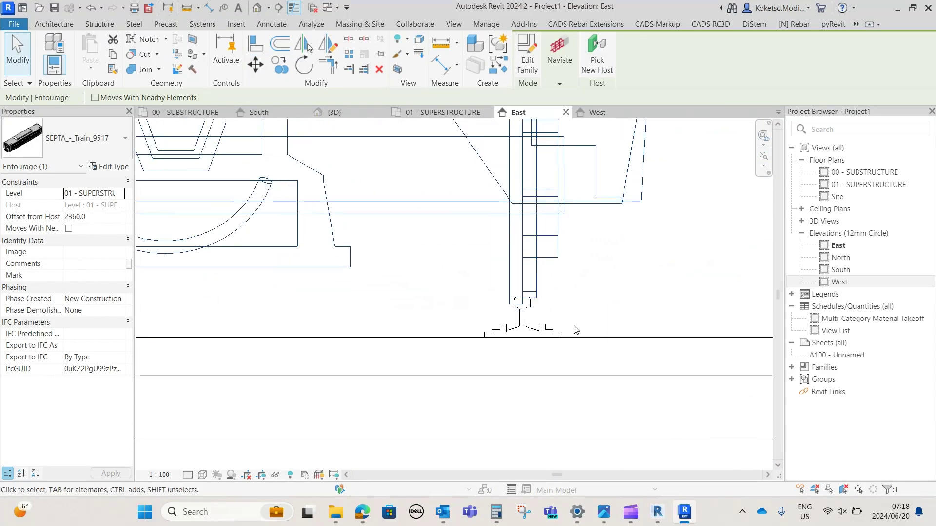
scroll(628, 343, down, 2)
scroll(519, 317, up, 4)
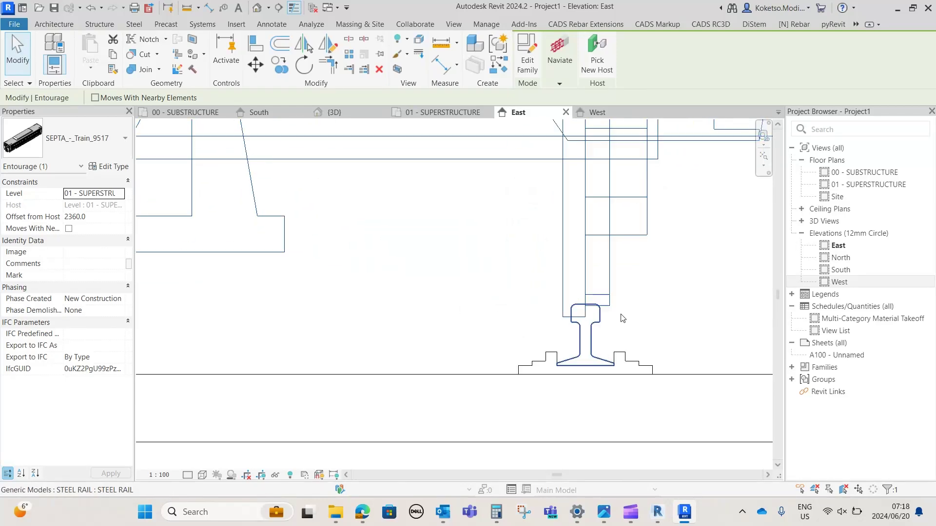
- Check the train's seating on the rails in the East elevation and inspect it on the bridge in the 3D view
scroll(584, 325, down, 3)
scroll(442, 152, up, 2)
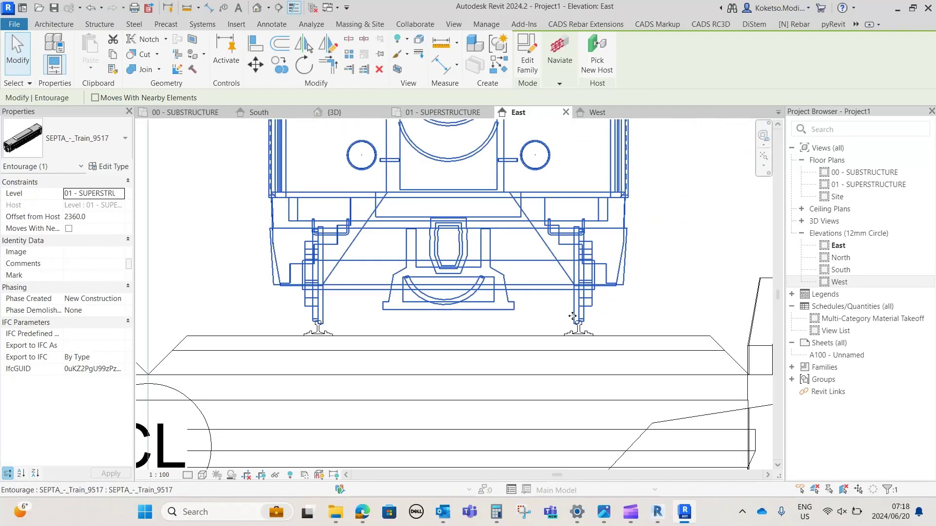
click(343, 117)
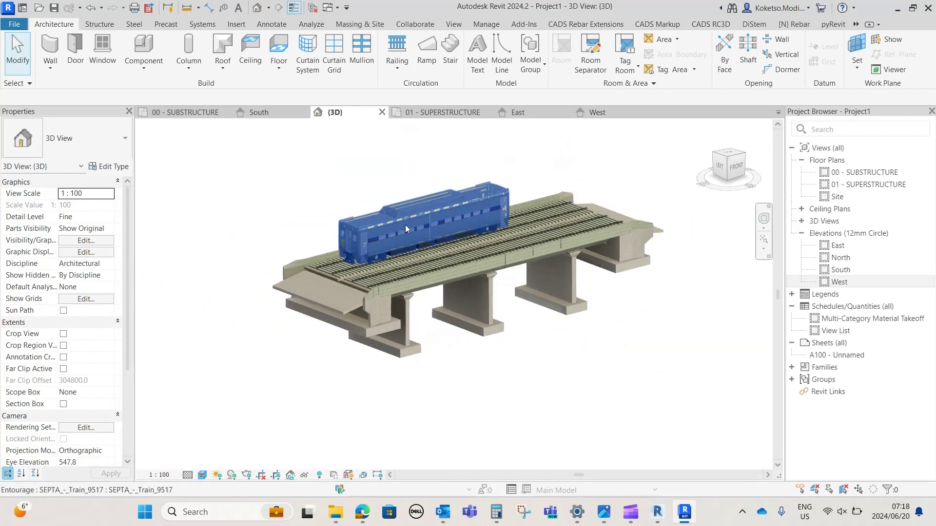
scroll(634, 367, up, 2)
shift+middle_drag(634, 367, 555, 341)
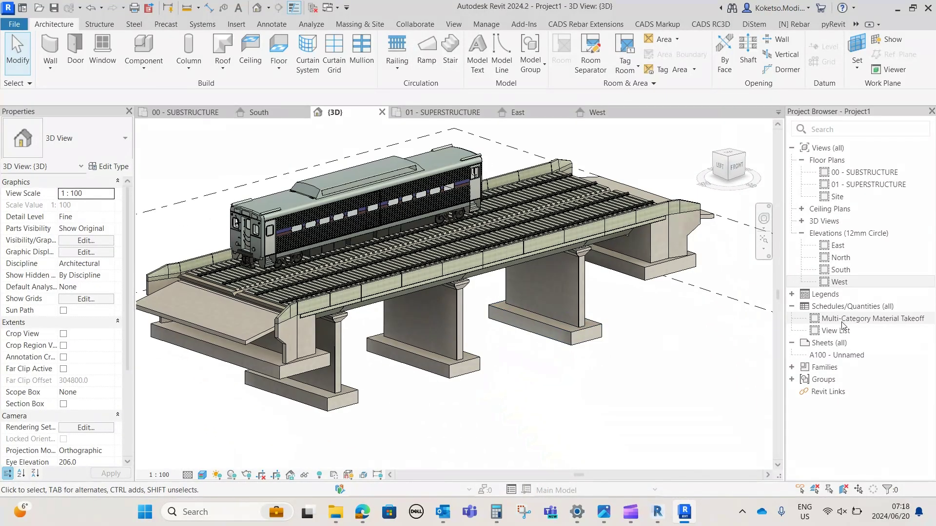
- Open the Multi-Category Material Takeoff schedule, review its entries from the first row to the grand total, and close it
click(872, 318)
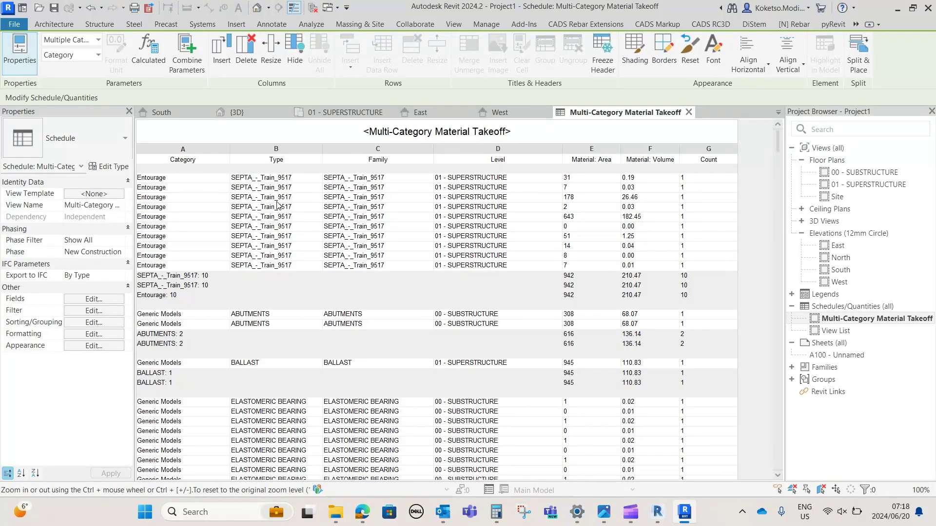
drag(777, 139, 779, 468)
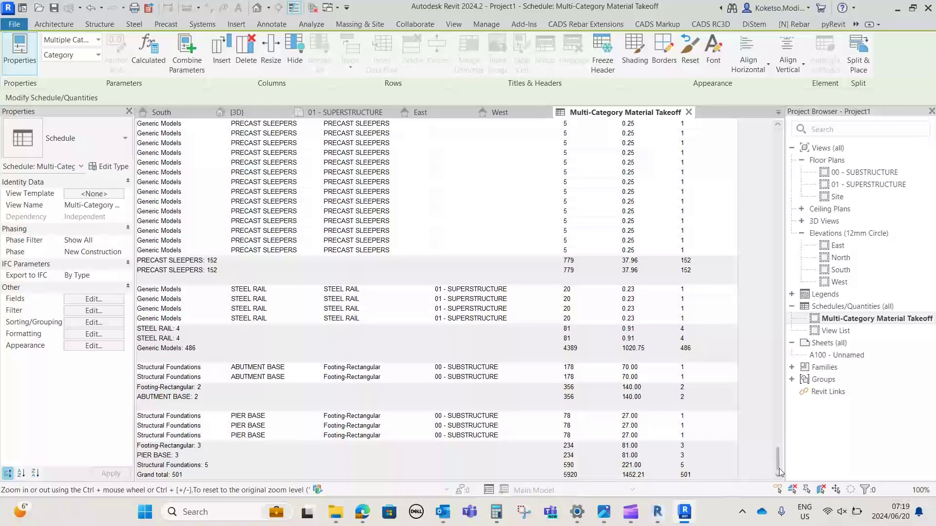
drag(779, 469, 759, 115)
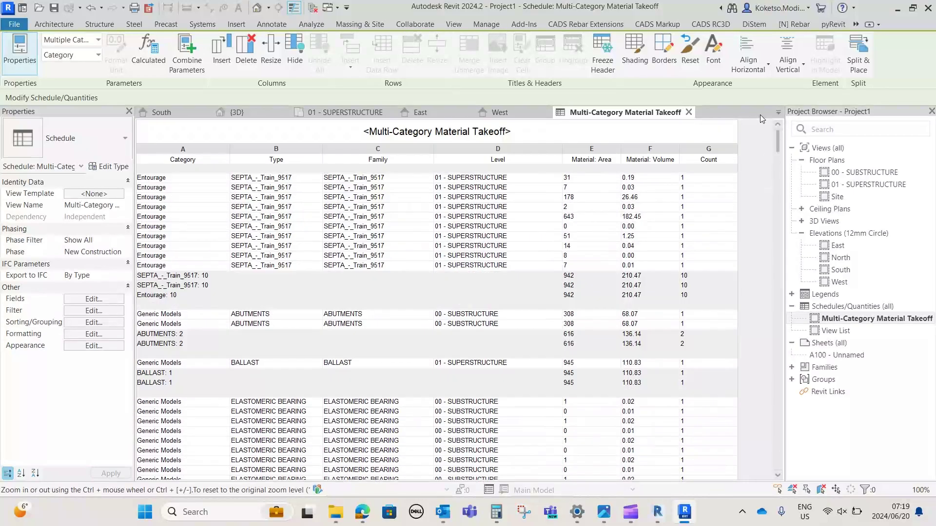
click(689, 113)
- Inspect the finished bridge from several angles in the 3D view, including an abutment, the middle pier, the deck and the train
shift+middle_drag(679, 350, 676, 293)
scroll(674, 290, up, 6)
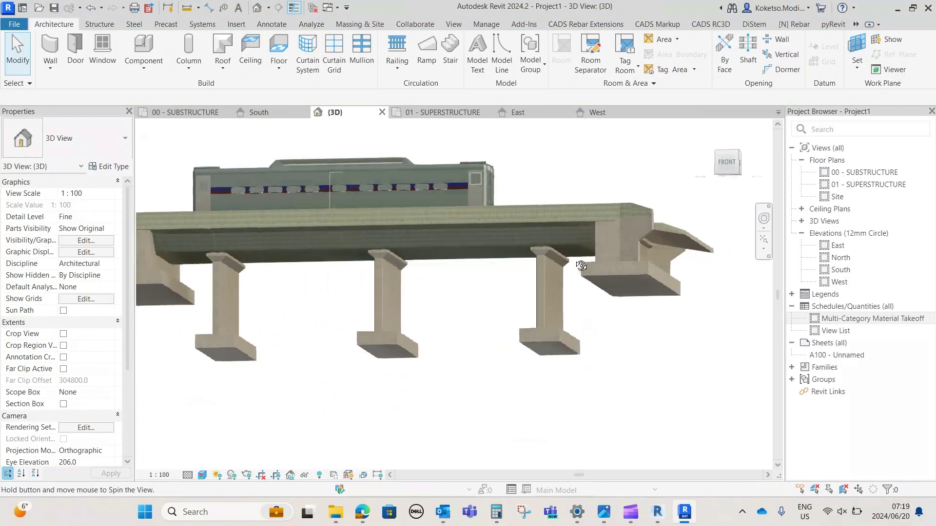
click(611, 248)
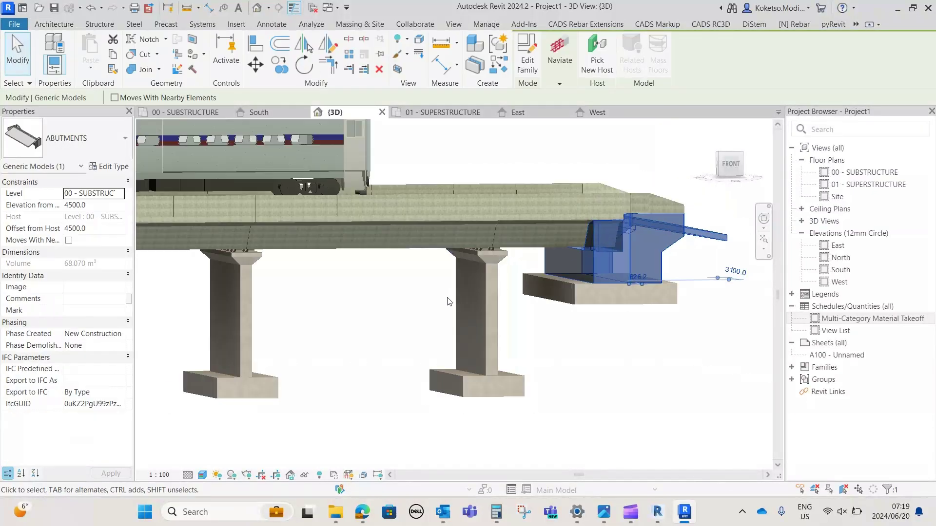
shift+middle_drag(610, 249, 373, 348)
scroll(512, 274, down, 3)
scroll(647, 325, up, 3)
scroll(647, 325, down, 3)
key(Escape)
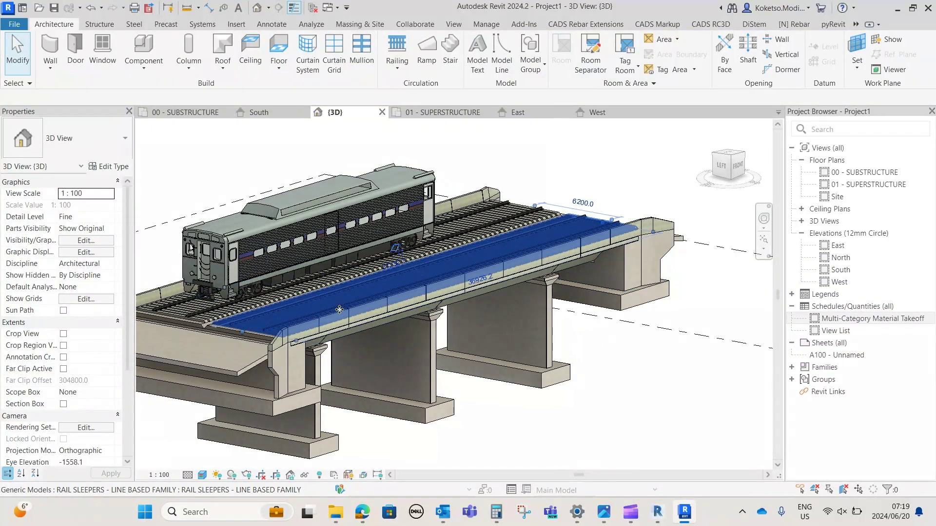
shift+middle_drag(405, 319, 513, 349)
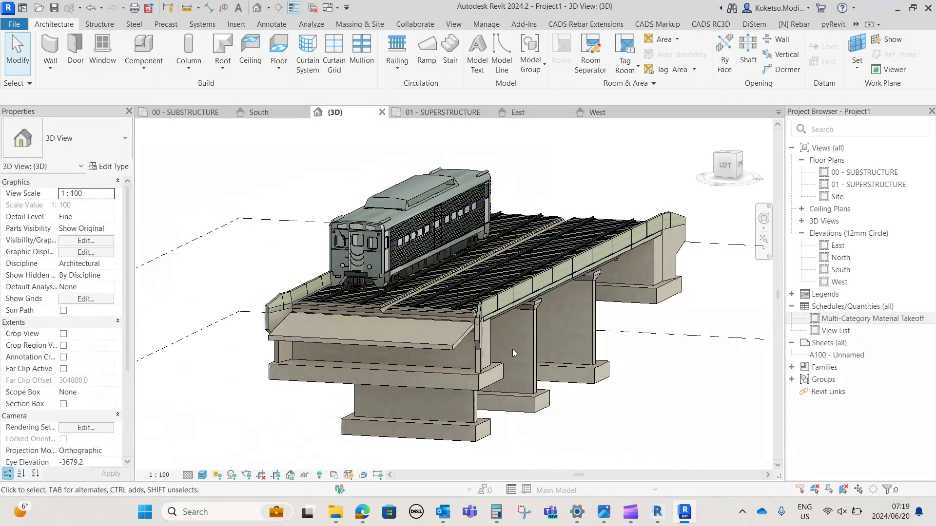
click(534, 310)
shift+middle_drag(532, 317, 516, 385)
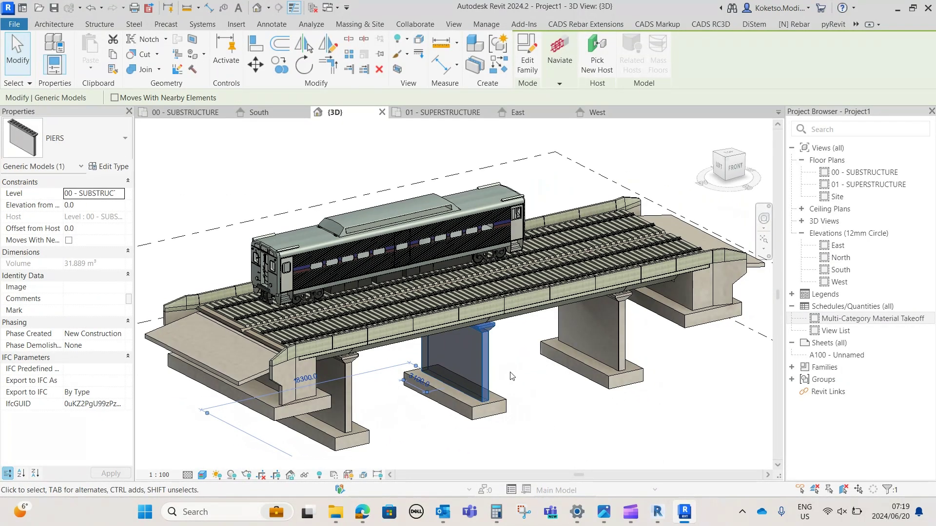